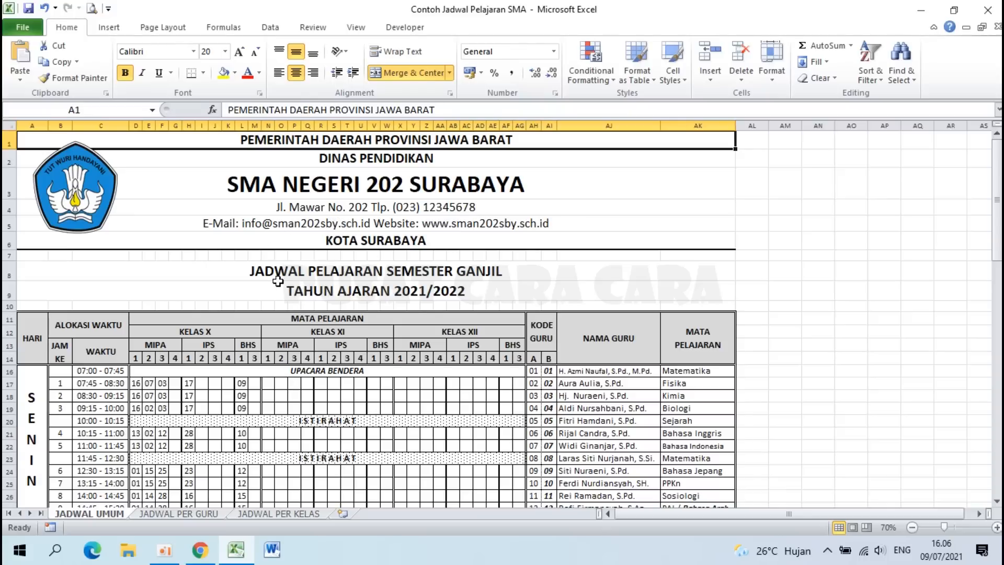
Step: Look over the JADWAL UMUM and JADWAL PER GURU sheets, ending on JADWAL PER GURU
scroll(277, 282, down, 3)
scroll(278, 281, up, 3)
scroll(248, 361, down, 17)
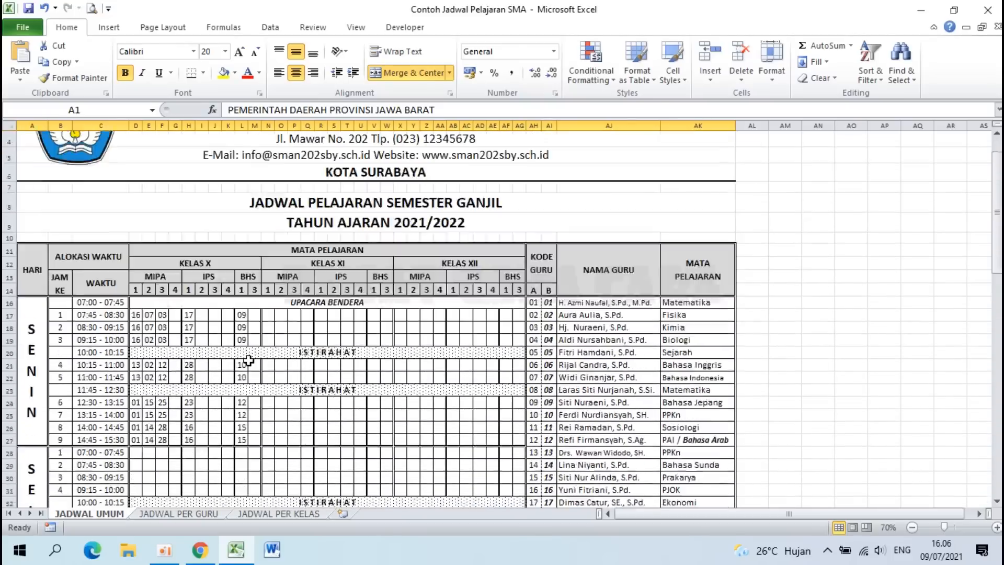
scroll(248, 361, up, 17)
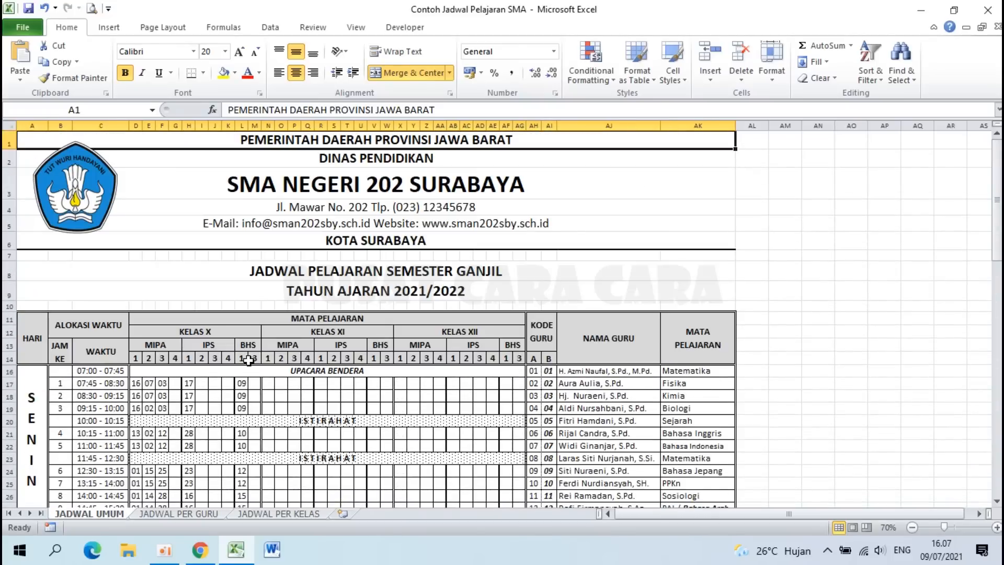
click(192, 514)
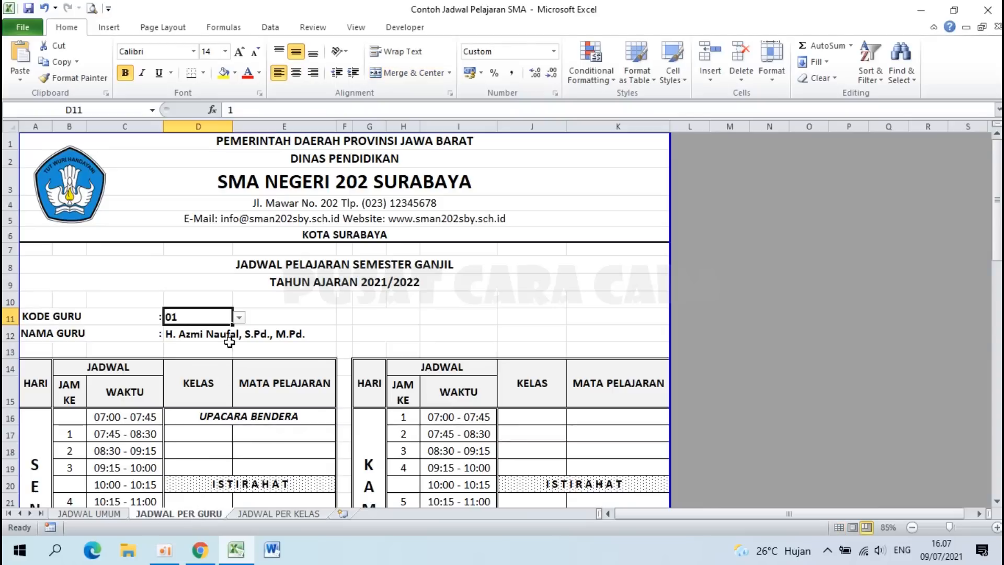
scroll(203, 369, down, 10)
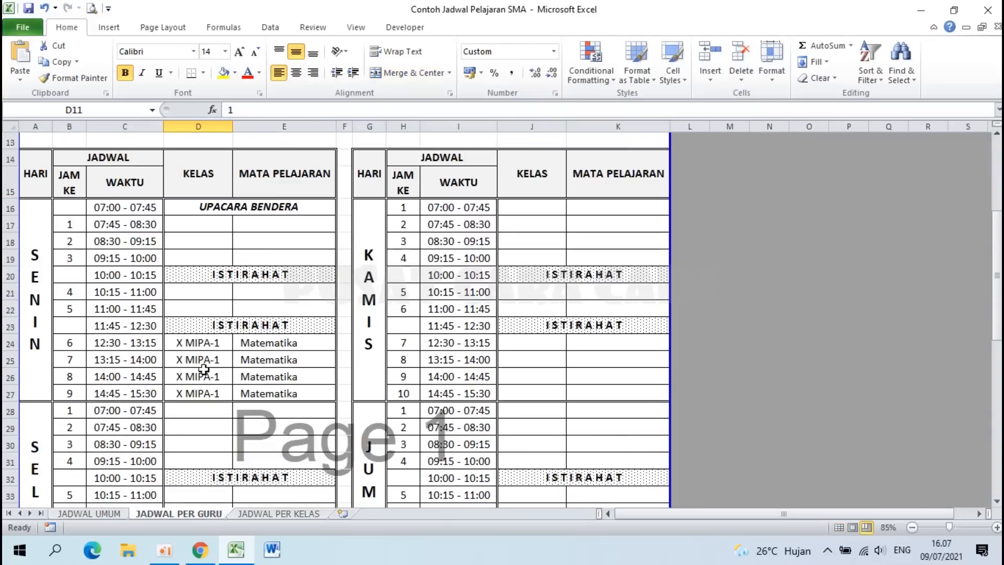
scroll(203, 369, up, 4)
scroll(203, 370, up, 6)
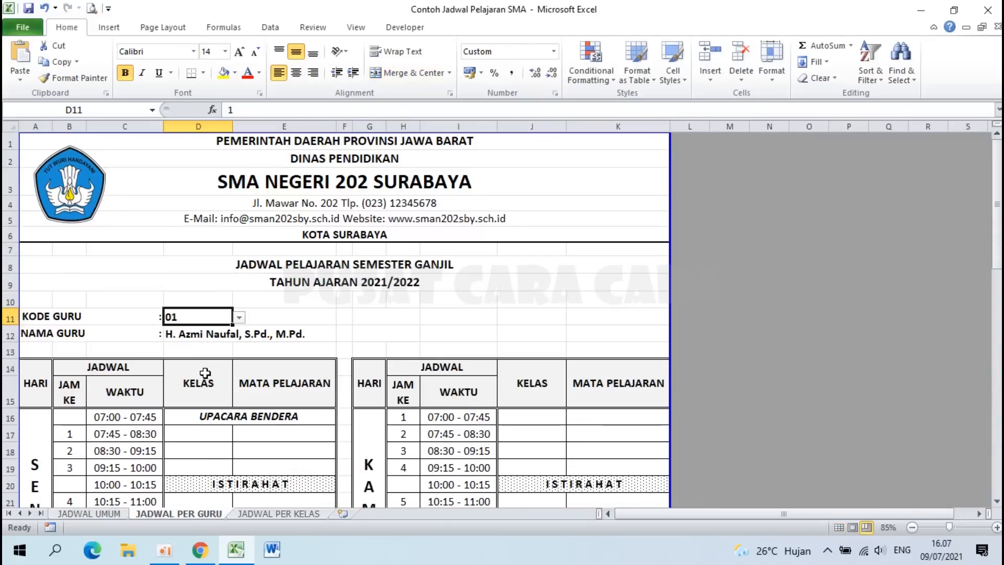
click(83, 514)
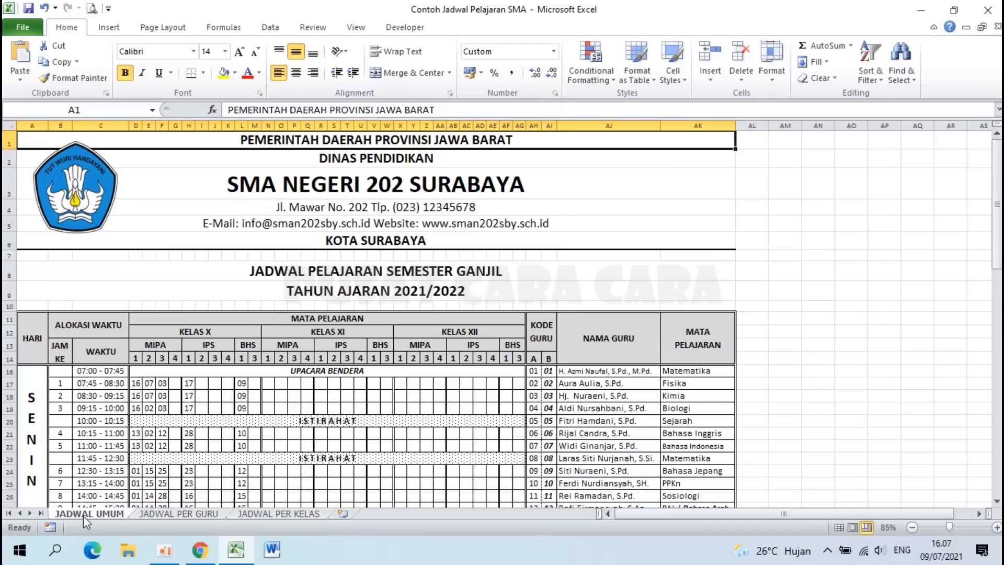
click(156, 516)
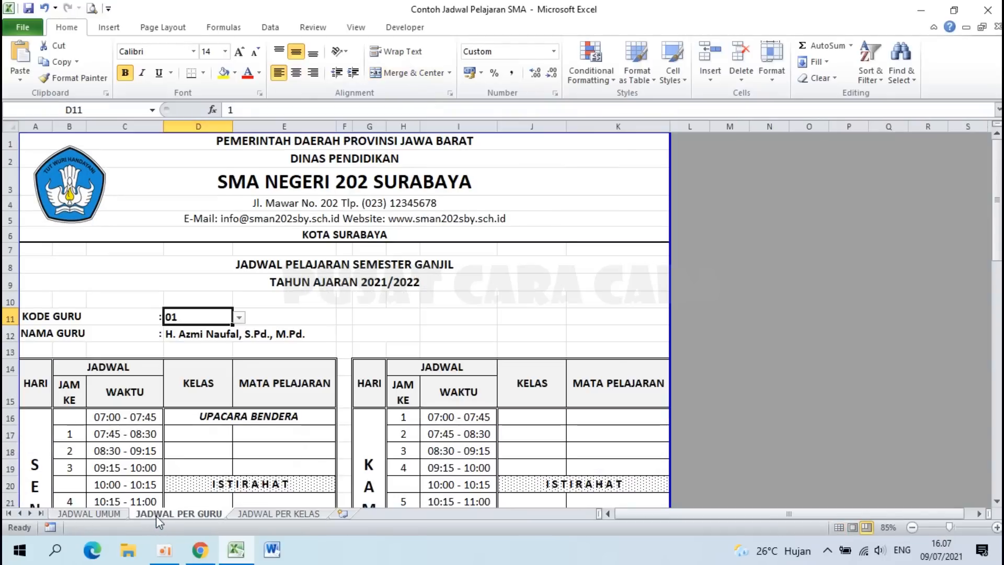
Step: Pick teacher code 02, then 07, from the KODE GURU dropdown in D11
click(239, 317)
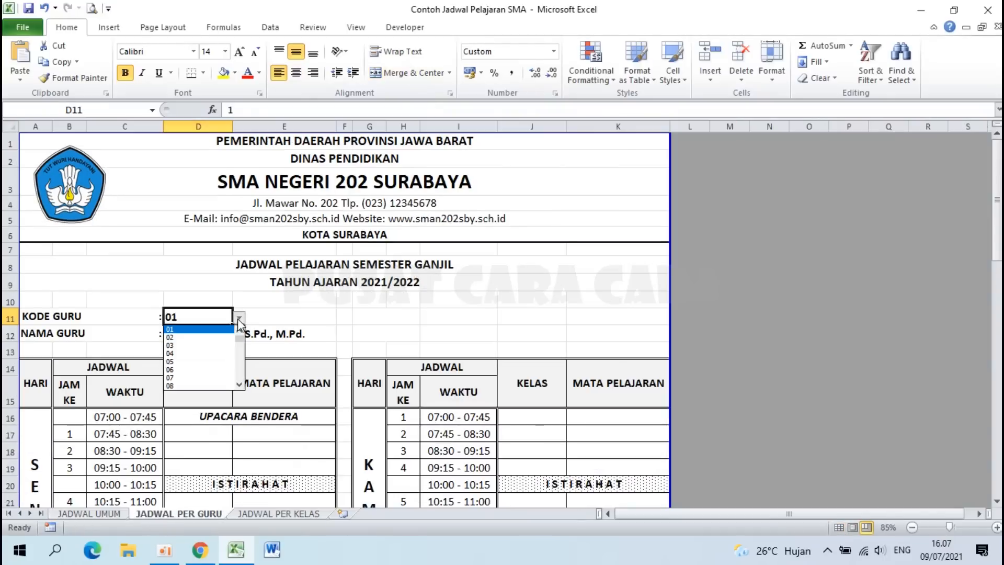
click(204, 337)
scroll(262, 418, down, 3)
scroll(265, 436, up, 3)
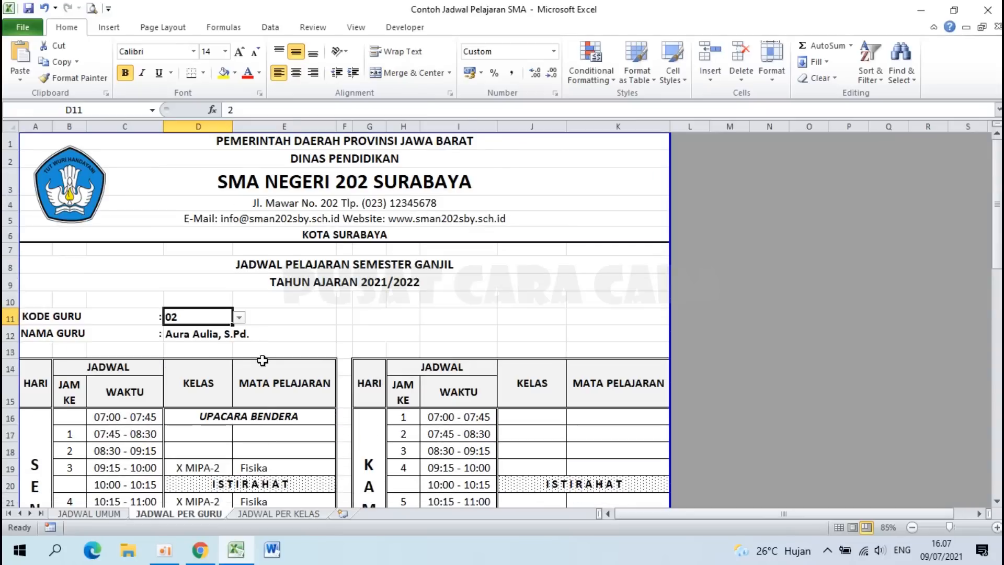
click(240, 318)
click(209, 370)
scroll(275, 407, down, 4)
scroll(275, 407, up, 4)
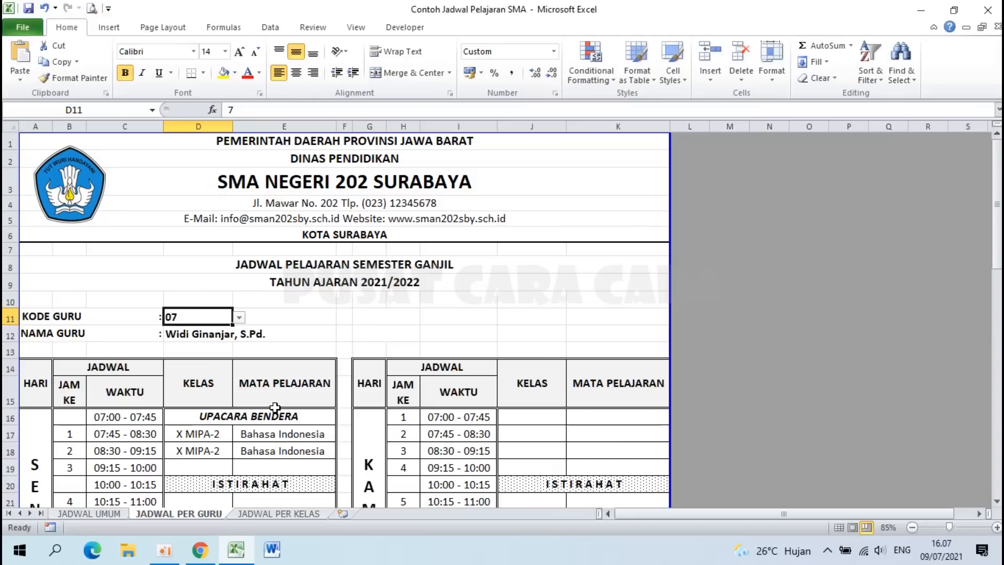
Step: On JADWAL PER KELAS, choose class X MIPA-2, then X MIPA-3, from the KELAS dropdown
click(255, 513)
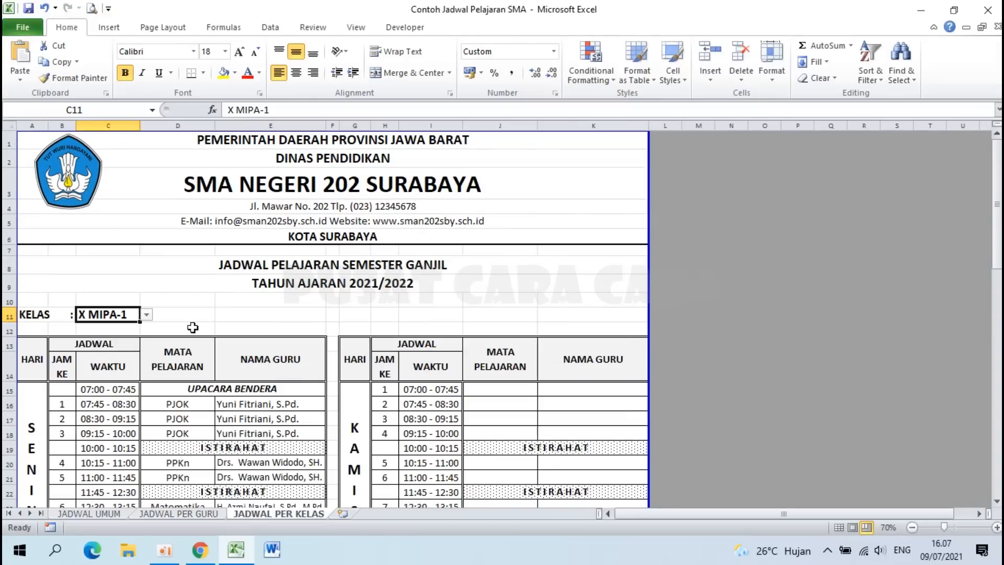
scroll(185, 328, down, 1)
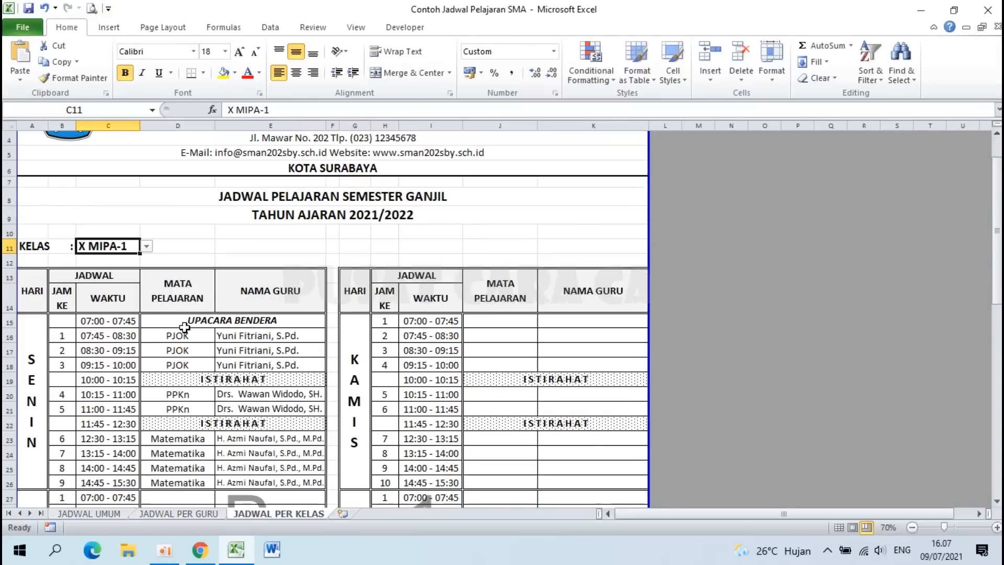
click(147, 245)
click(116, 264)
scroll(260, 350, down, 3)
scroll(260, 352, up, 4)
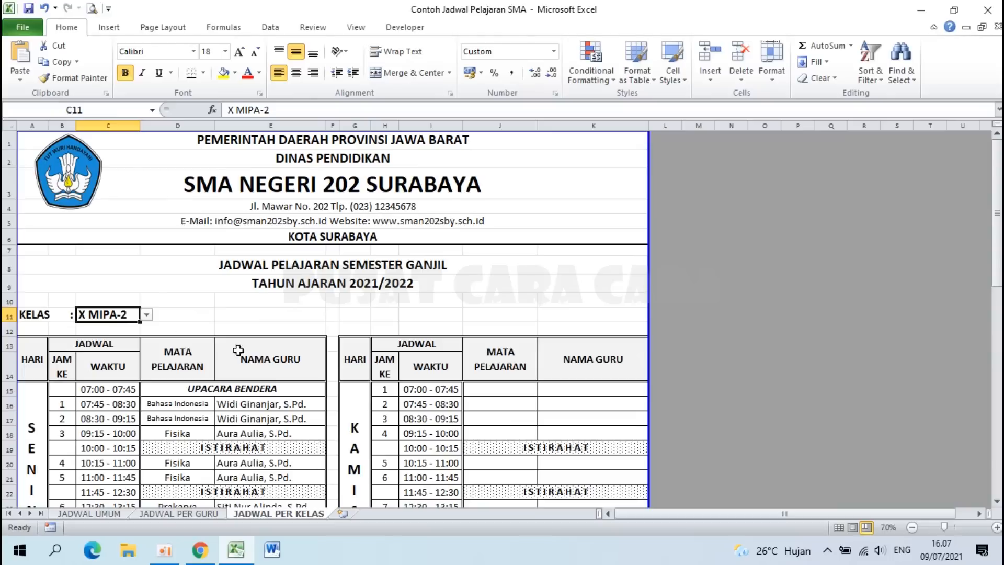
click(147, 314)
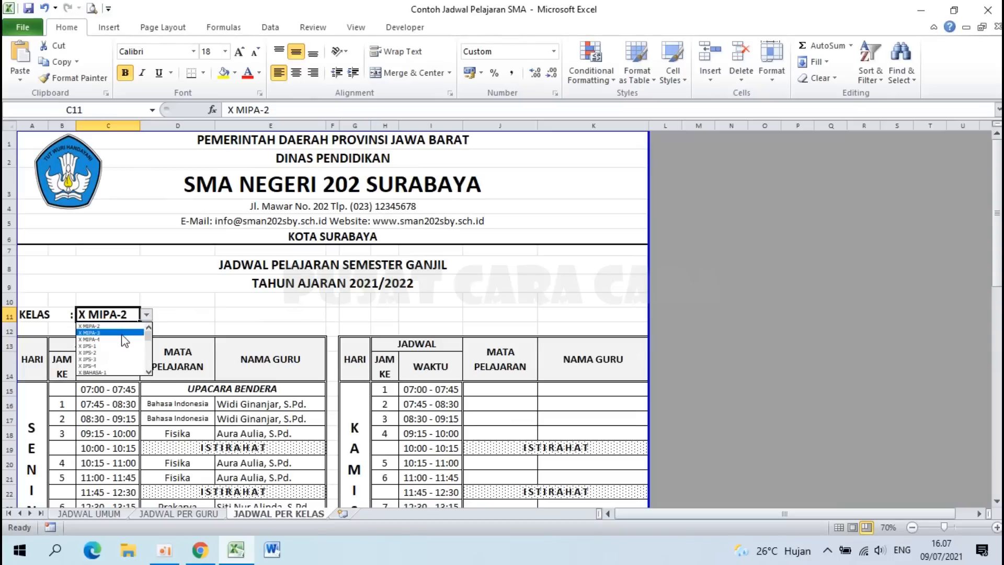
click(132, 332)
scroll(239, 414, down, 5)
scroll(238, 414, up, 5)
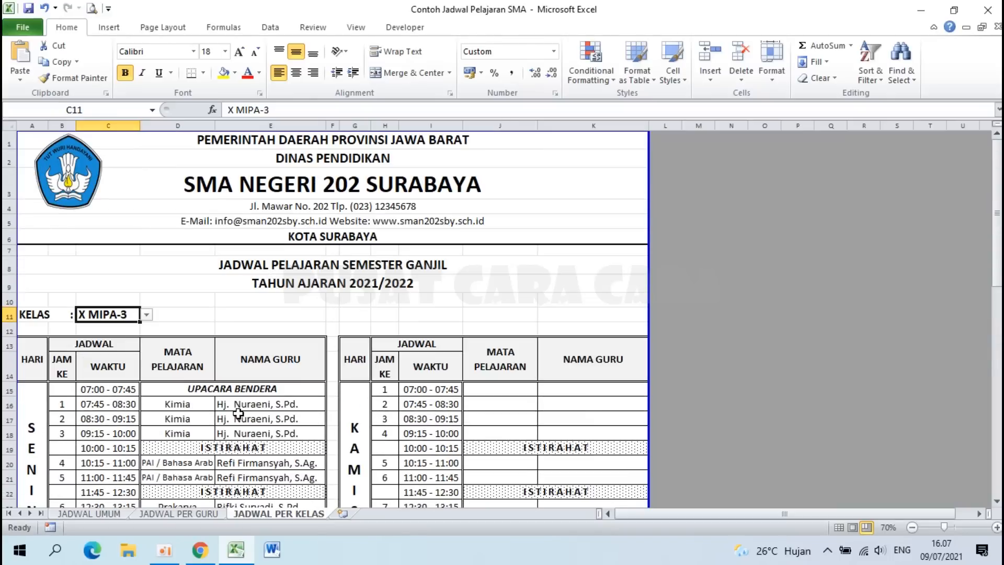
Step: Back on JADWAL UMUM, inspect the formulas in cells F21, K22 and L17
click(89, 513)
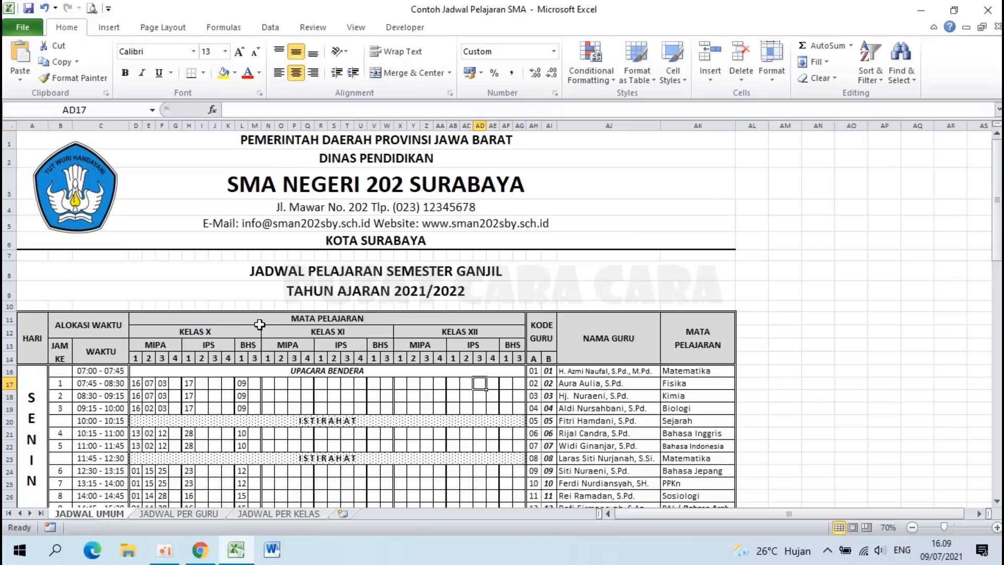
scroll(157, 364, down, 2)
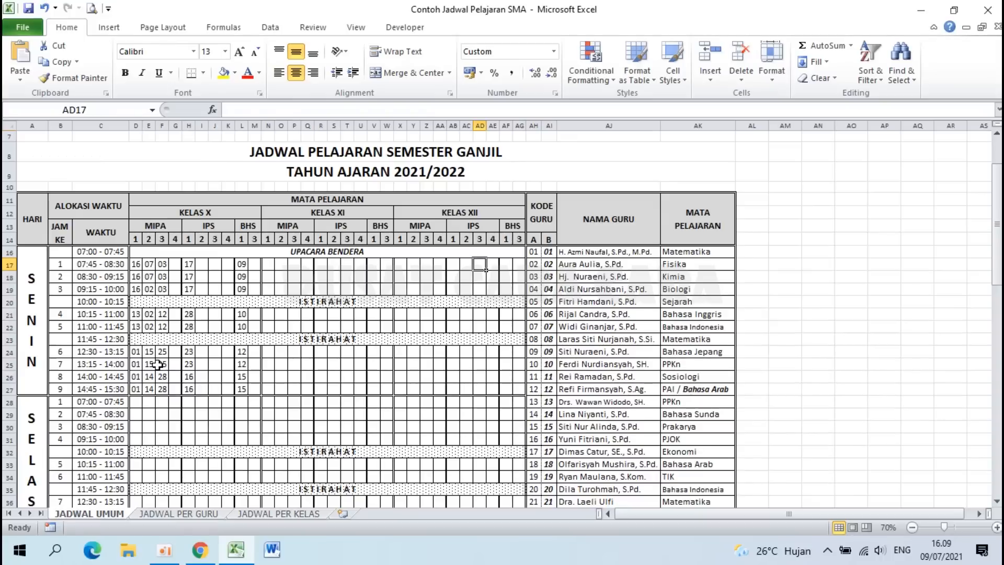
click(163, 314)
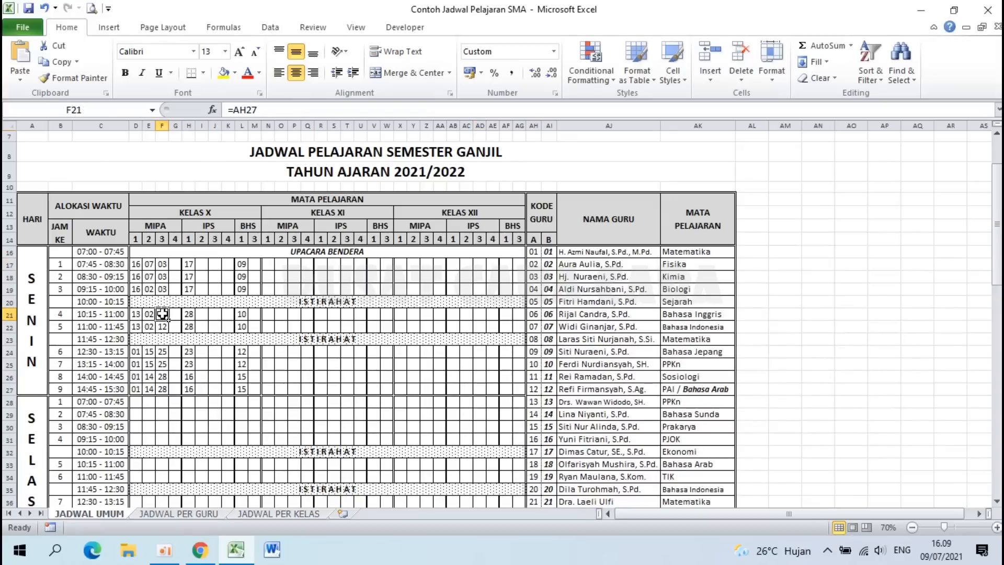
click(308, 325)
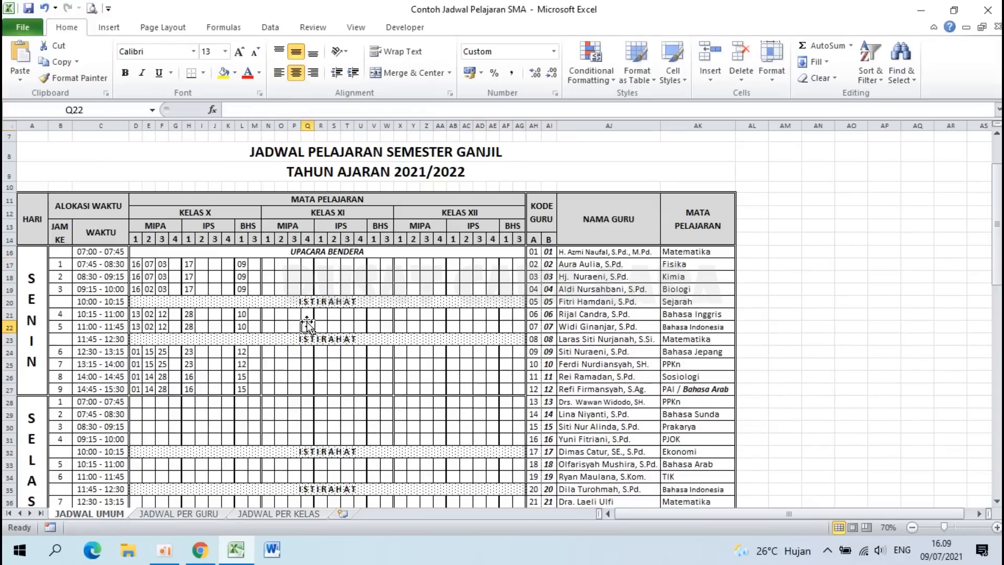
click(228, 324)
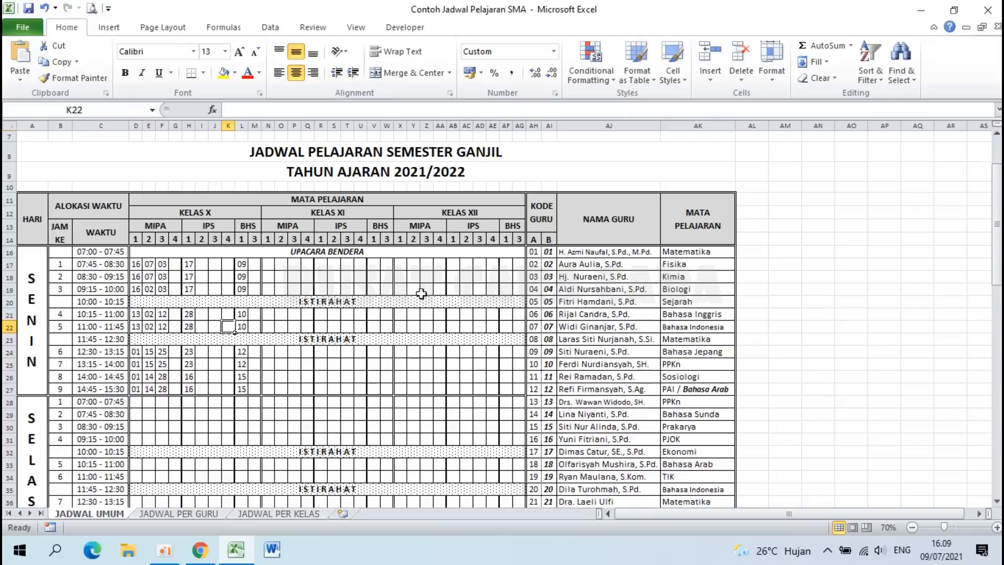
click(242, 264)
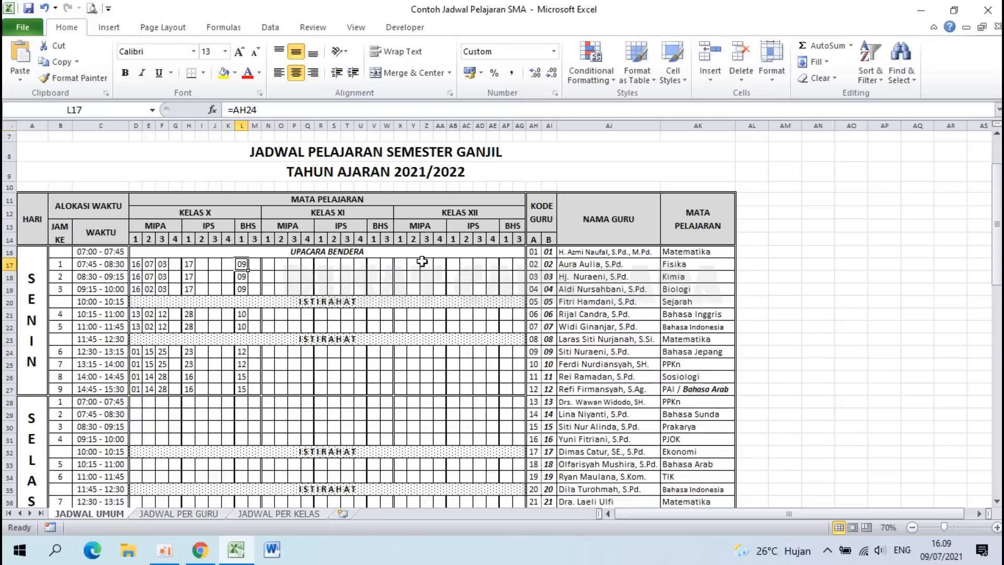
Step: Enter 09 in AA17 and check that L17 is now flagged red as a duplicate
click(440, 264)
text(09)
key(Return)
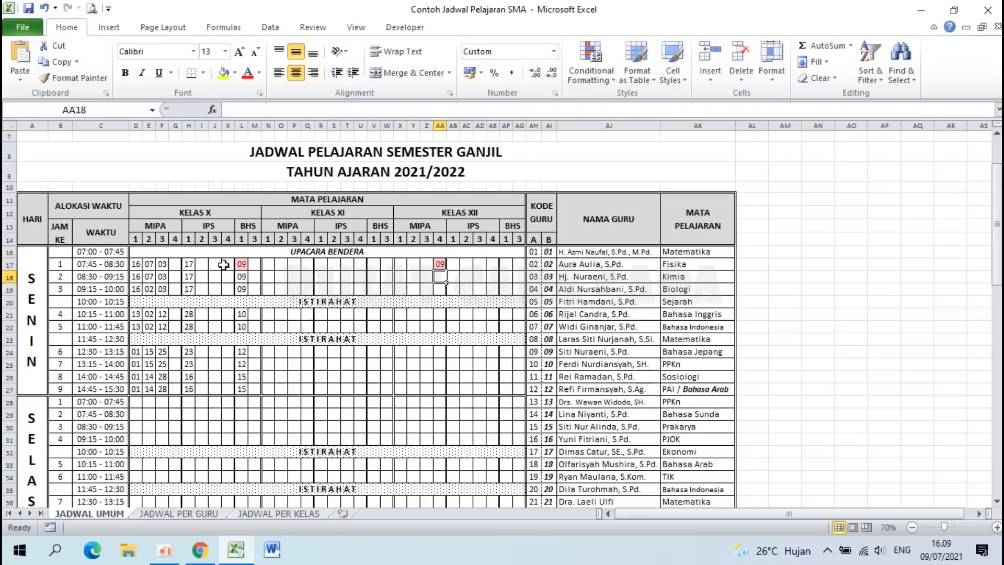
click(242, 264)
click(440, 264)
click(243, 264)
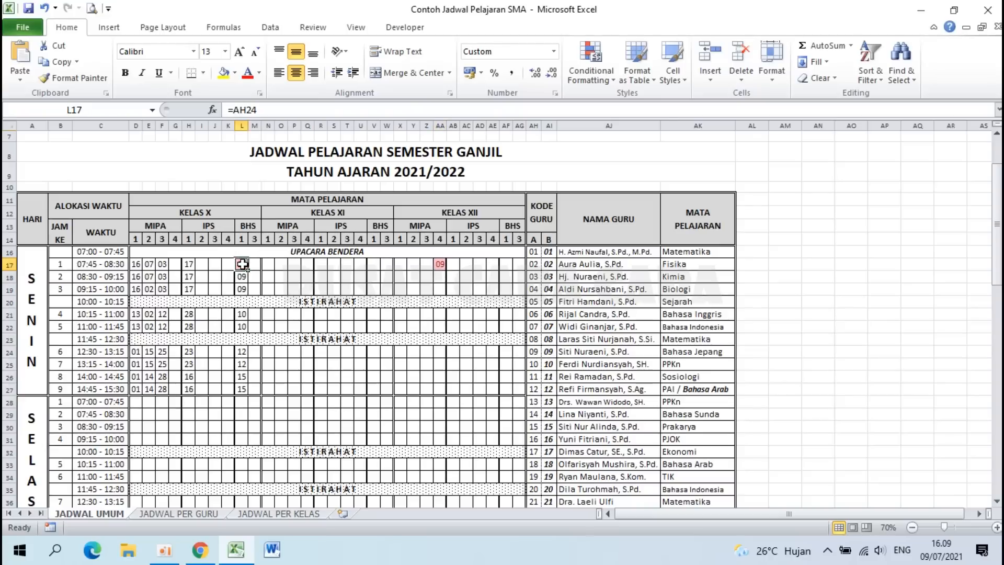
Step: Replace the AA17 value with the formula =AH33
click(440, 264)
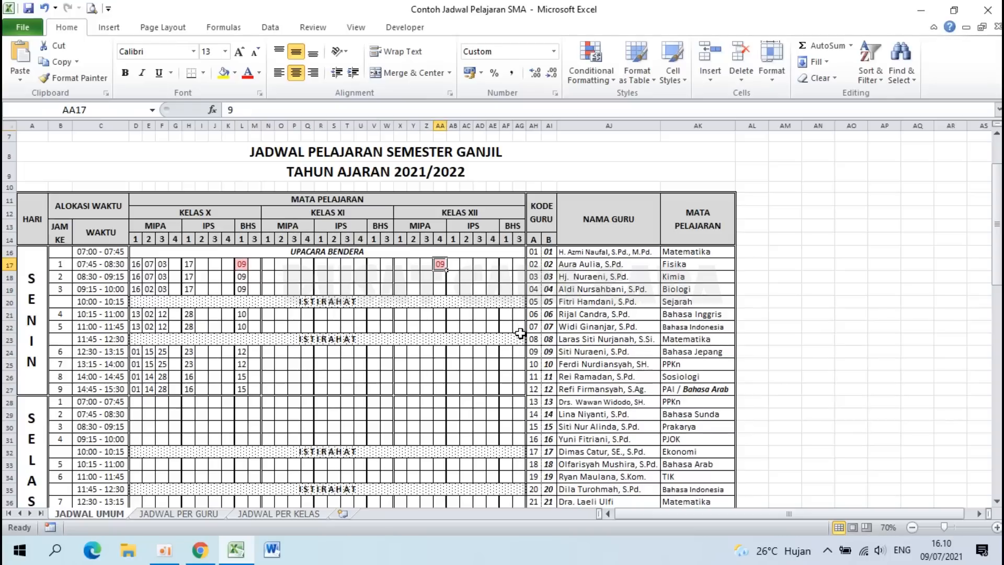
text(=)
click(537, 465)
key(Return)
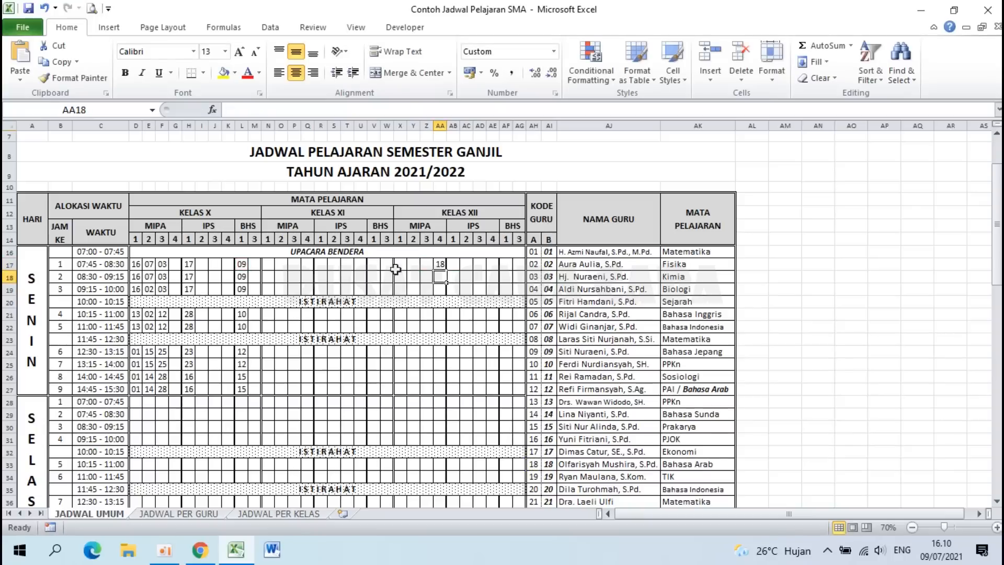
click(440, 264)
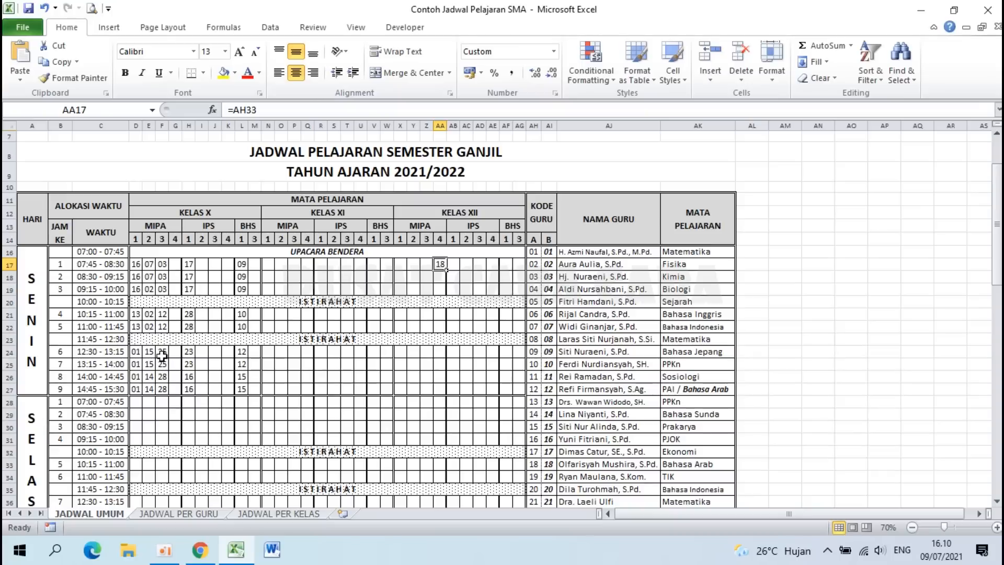
Step: Enter =AH16 in T24 so it shows 01, and compare it with D24
click(347, 352)
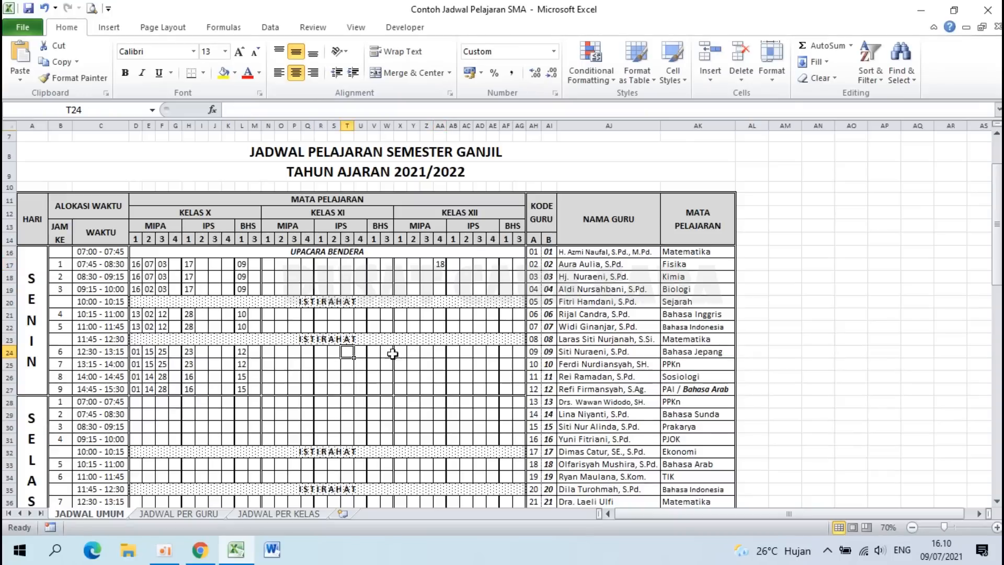
text(=)
click(533, 252)
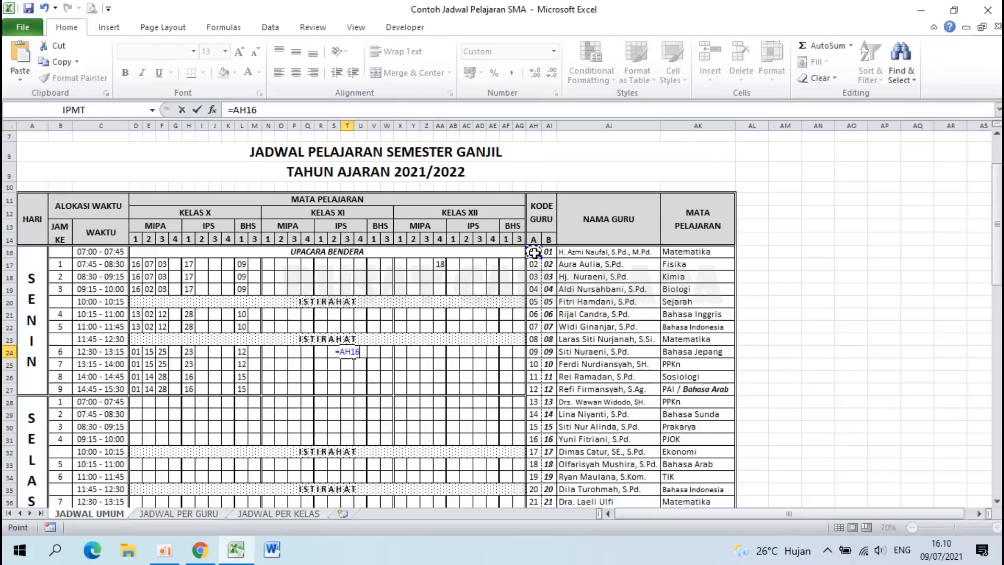
key(Return)
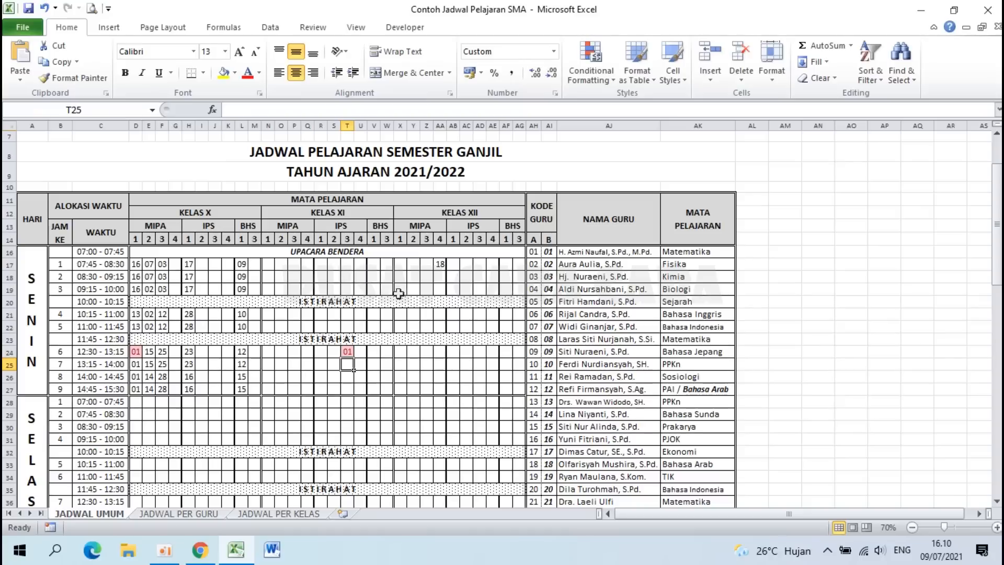
click(136, 352)
click(345, 353)
scroll(345, 353, down, 1)
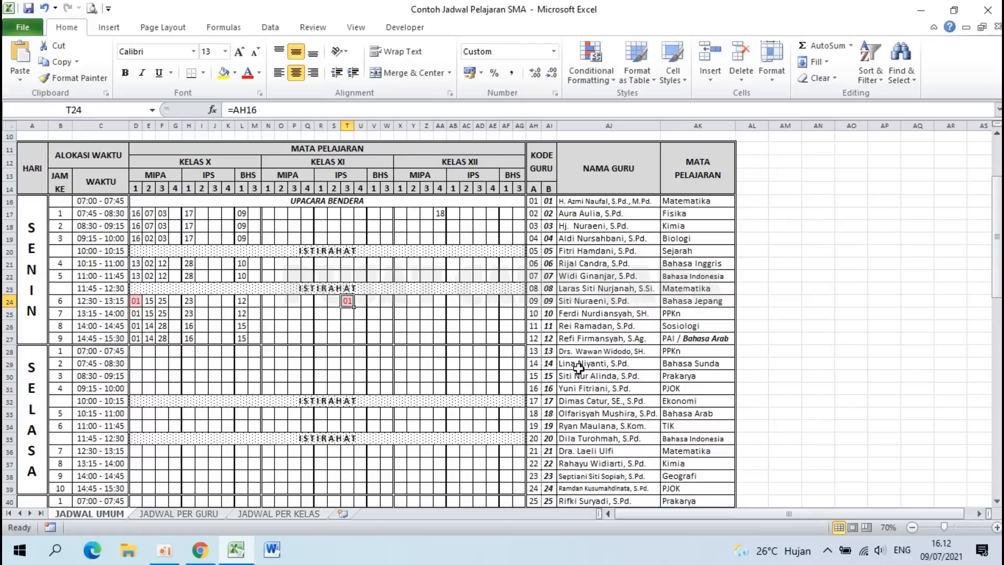
Step: From the desktop, launch a new blank Excel 2010 workbook
key(super+d)
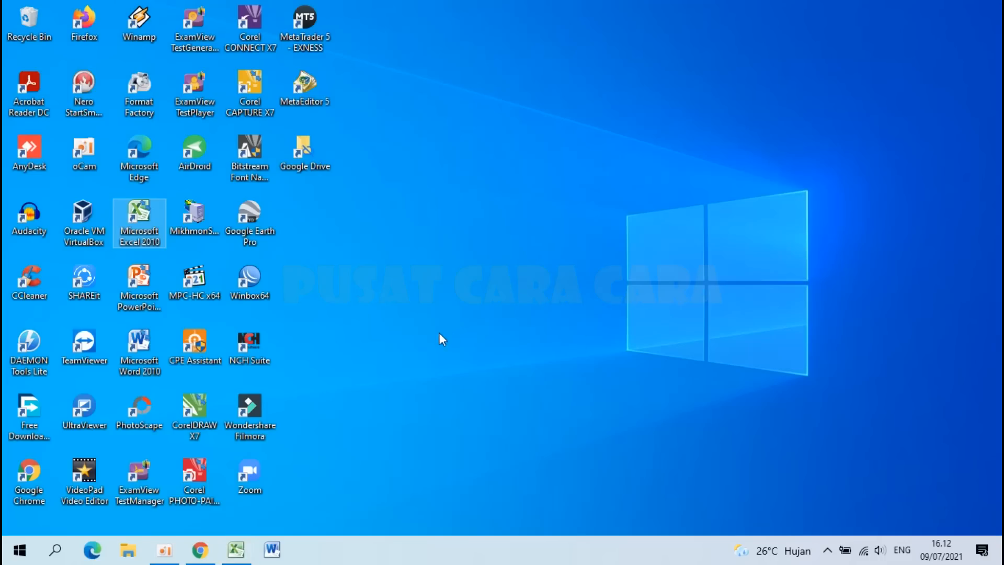
double_click(146, 211)
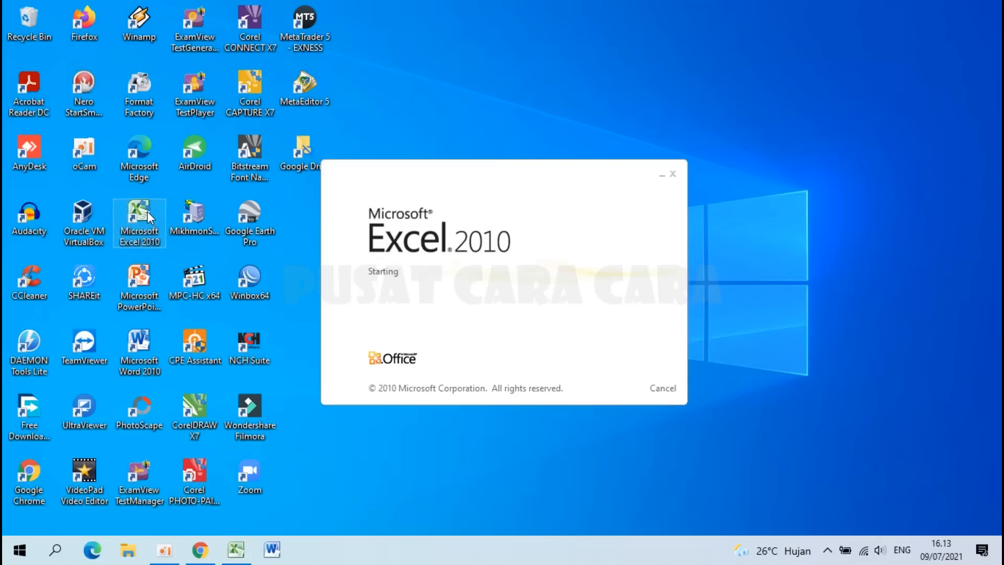
scroll(204, 275, up, 10)
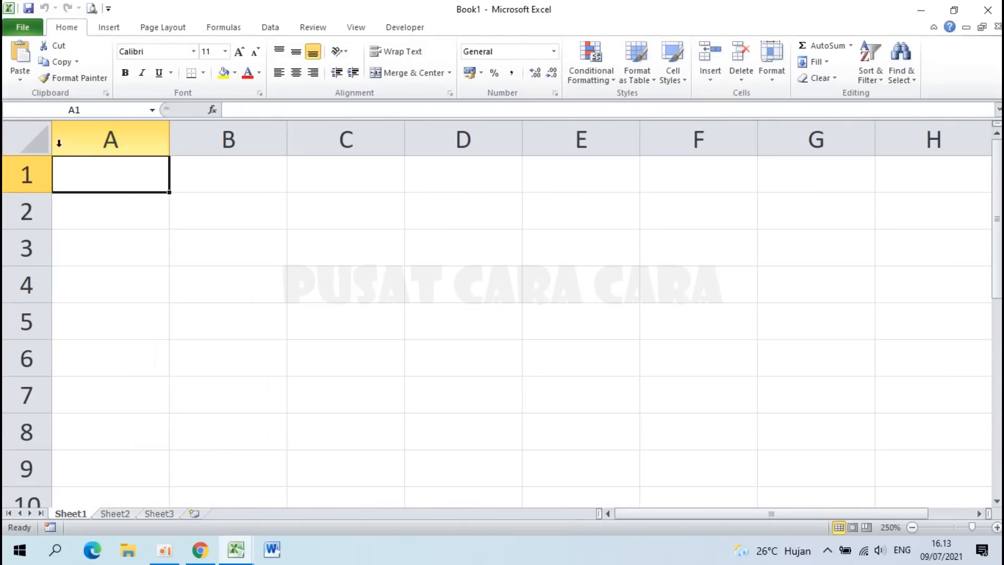
Step: Apply Middle Align to every cell of the new workbook, then bring up the Excel window previews
click(27, 138)
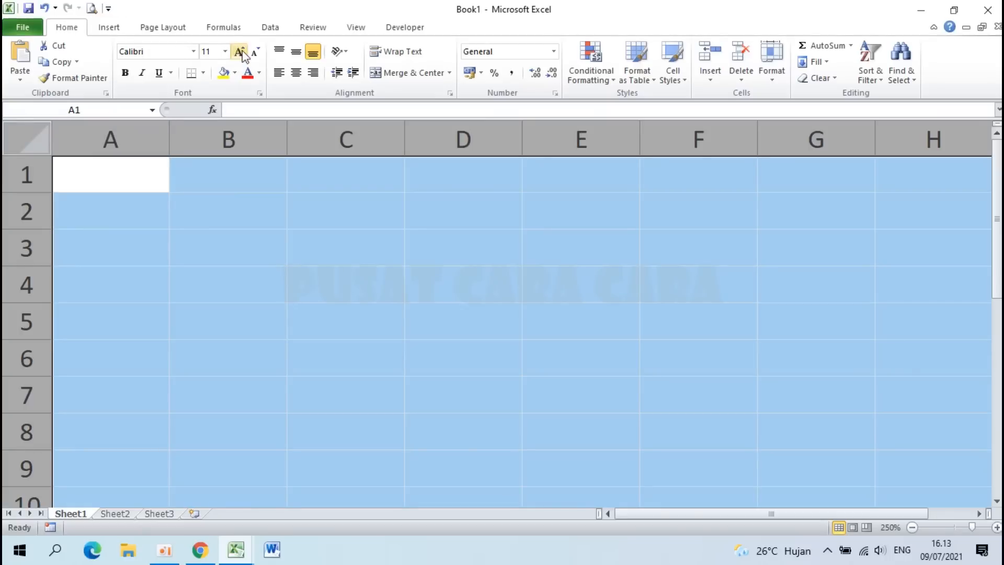
click(293, 55)
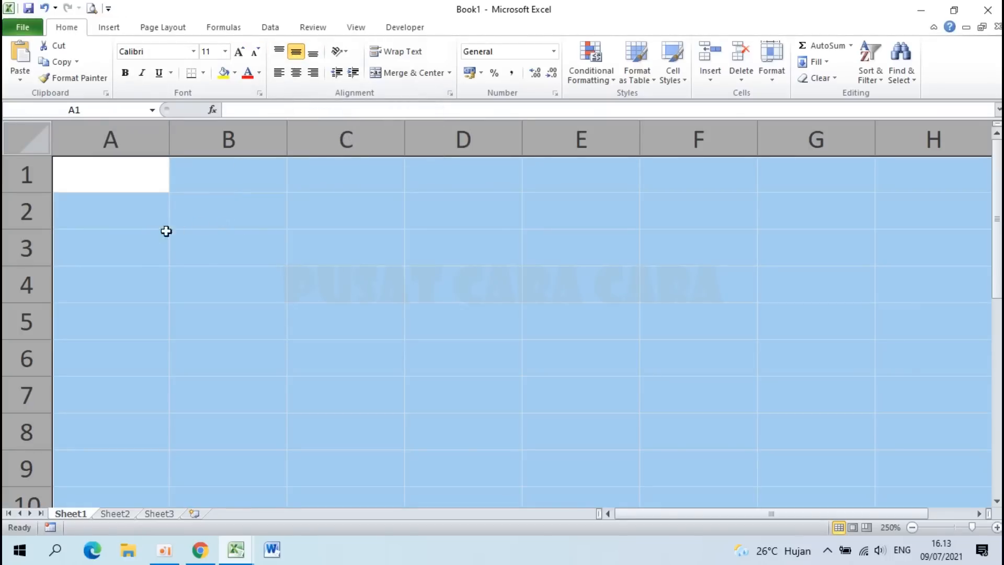
click(249, 236)
scroll(248, 236, down, 4)
click(250, 556)
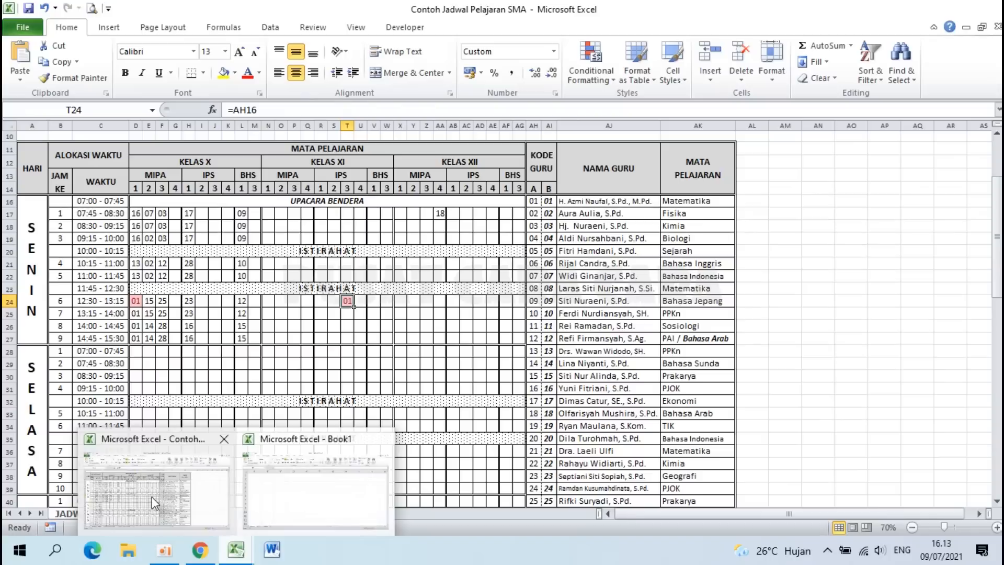
Step: Check the HARI header in the timetable workbook, then switch to Book1
click(151, 497)
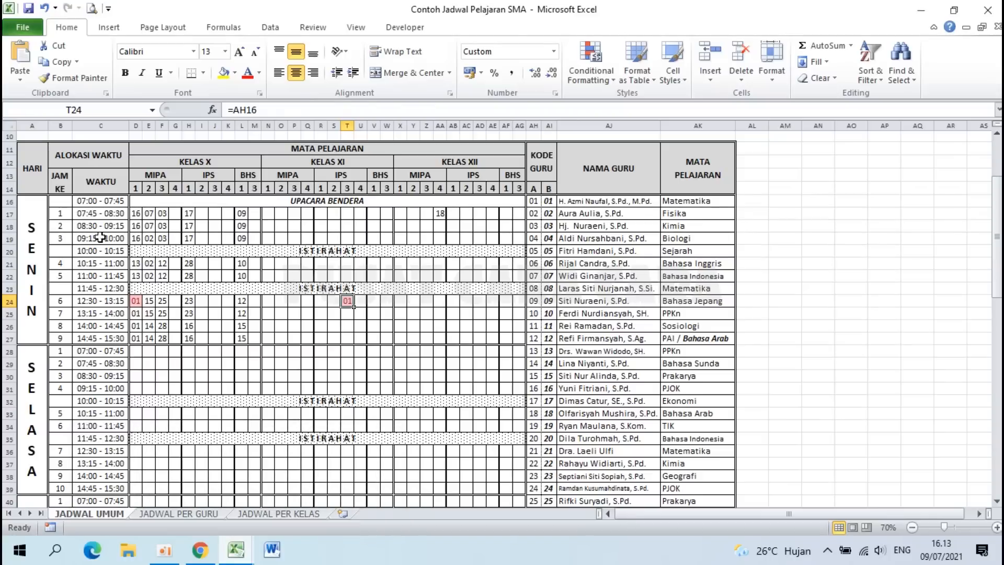
click(35, 159)
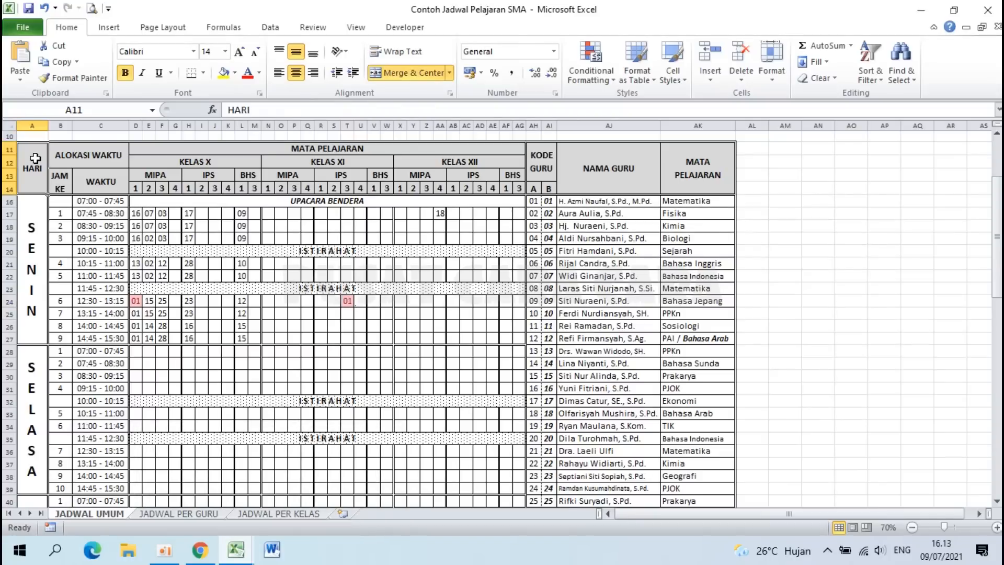
scroll(35, 158, up, 3)
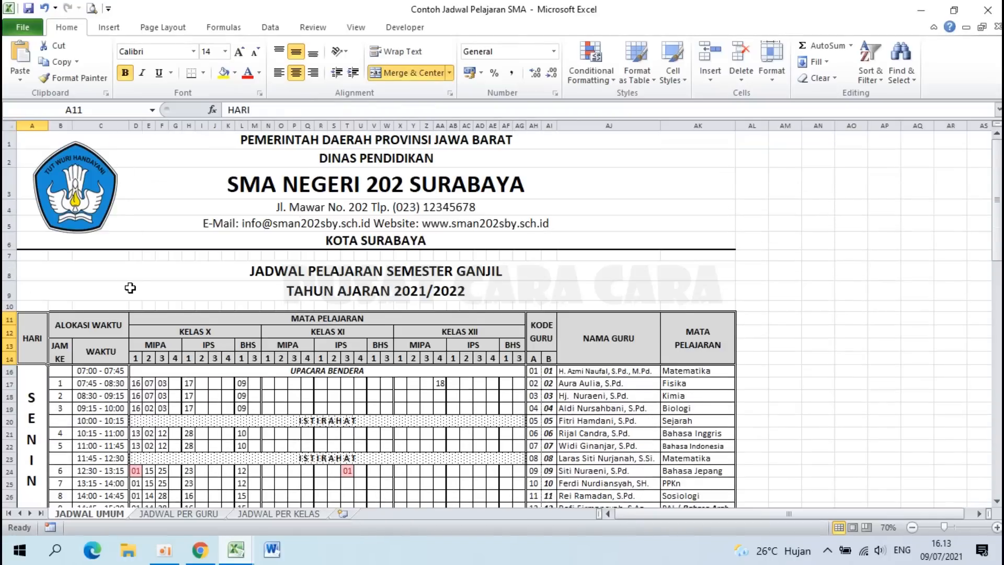
scroll(130, 288, down, 1)
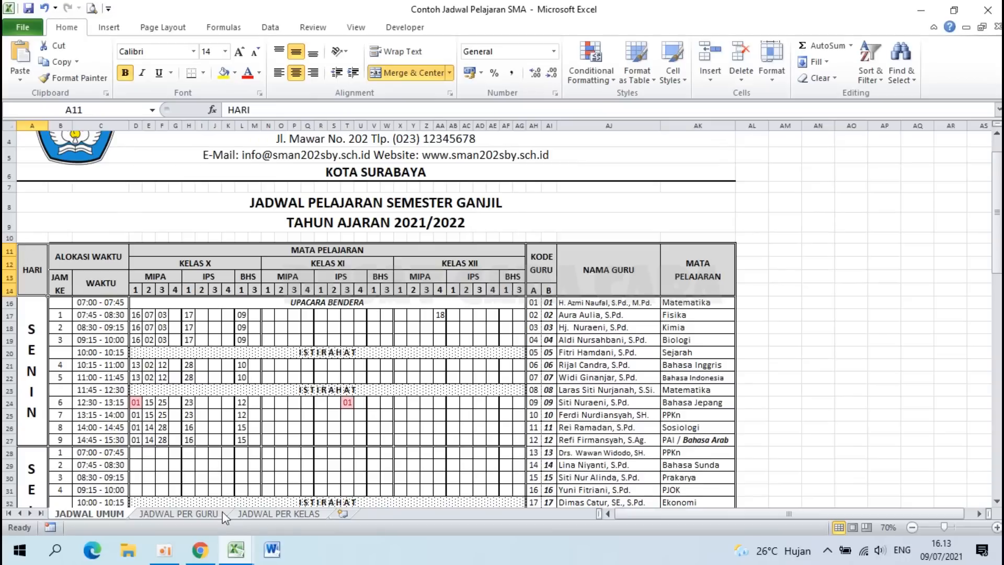
mouse_move(236, 550)
click(313, 481)
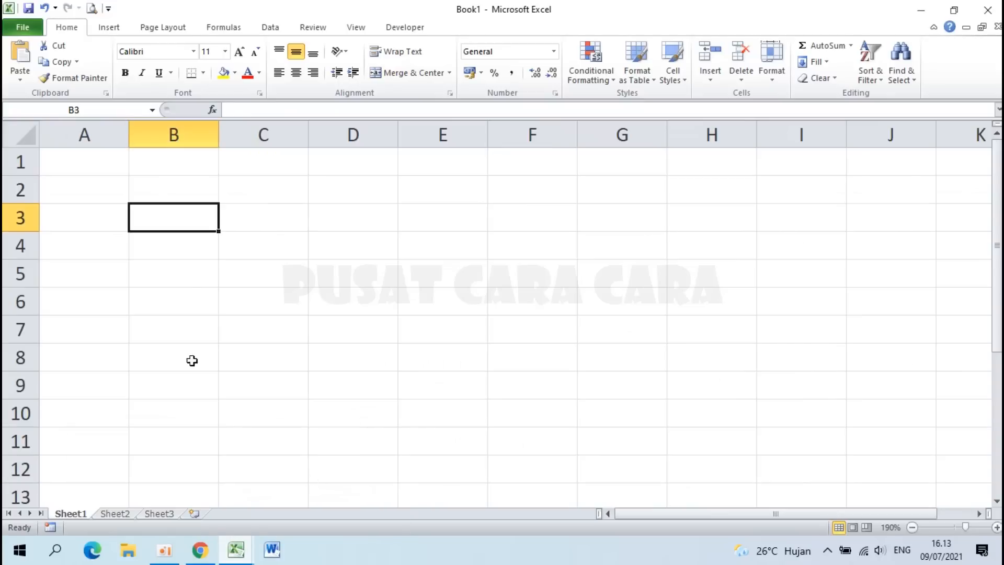
Step: Enter HARI in A1, ALOKASI WAKTU in B1, JAM KE in B3 and WAKTU in C3
click(76, 166)
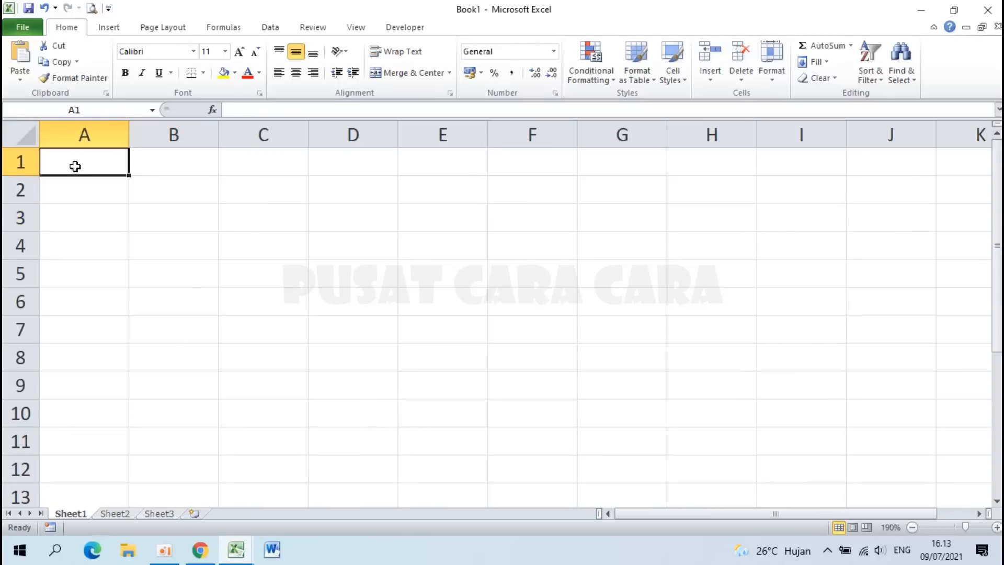
text(h)
key(BackSpace)
text(HARI)
key(Tab)
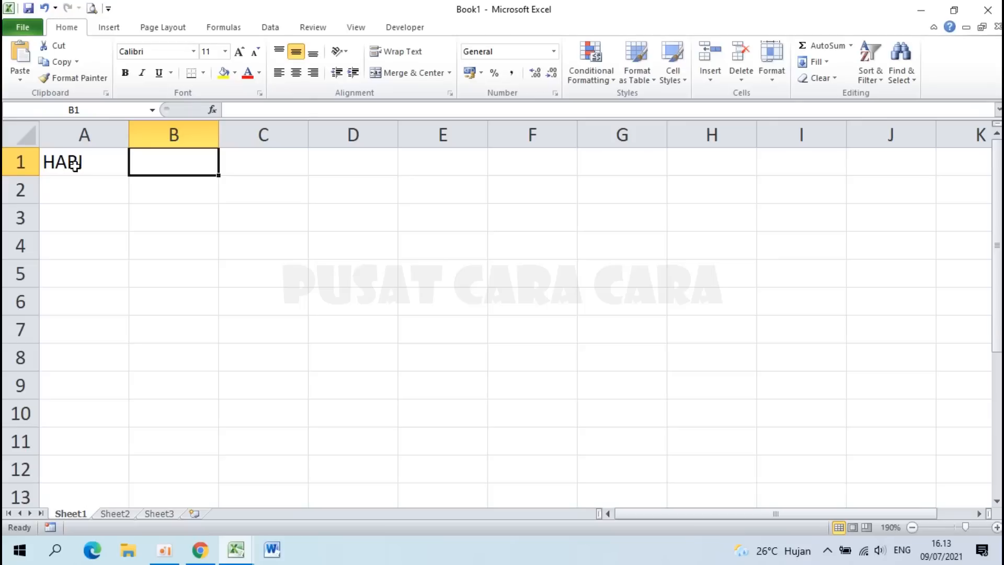
text(ALOKA)
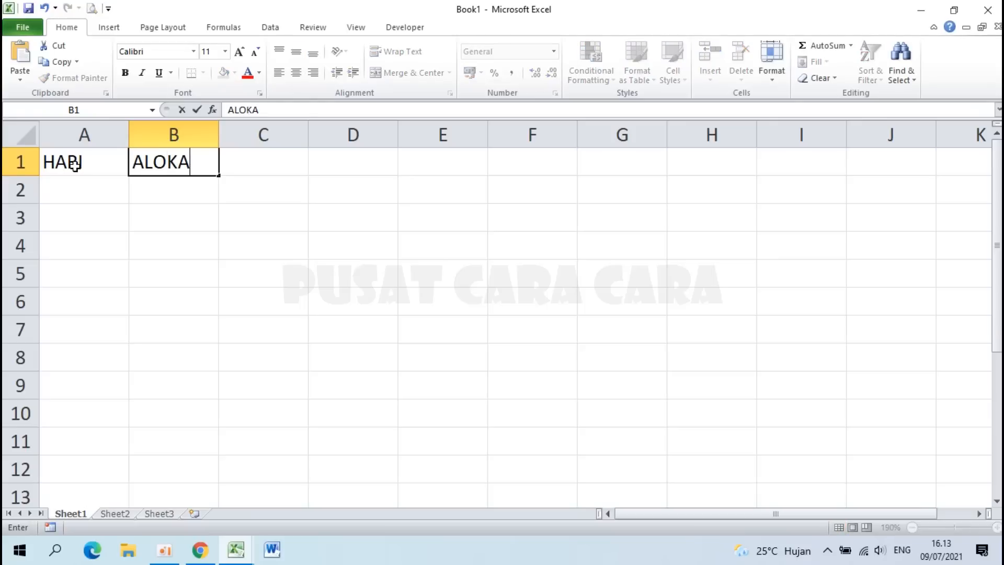
text(SI WAKTU)
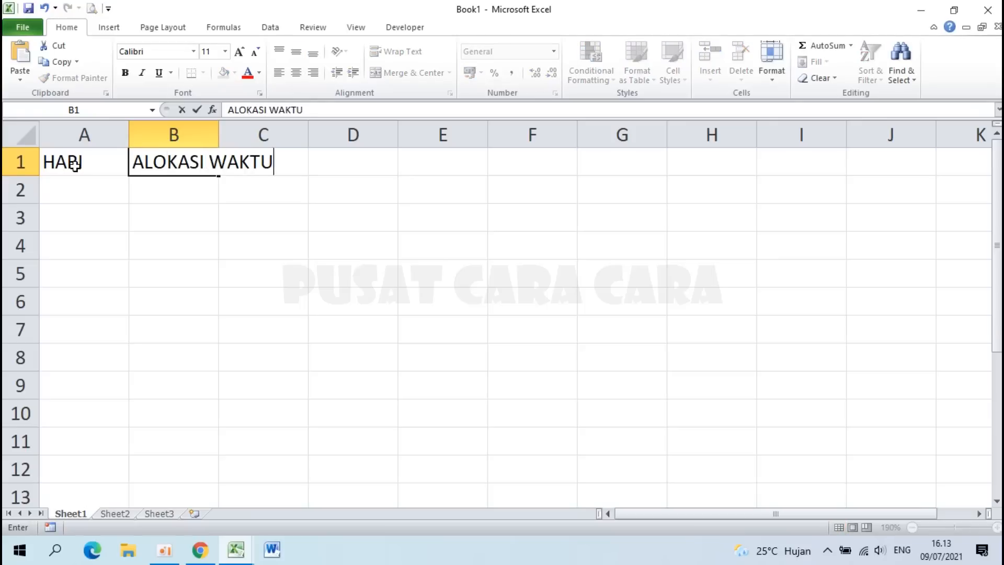
key(Return)
key(Return)
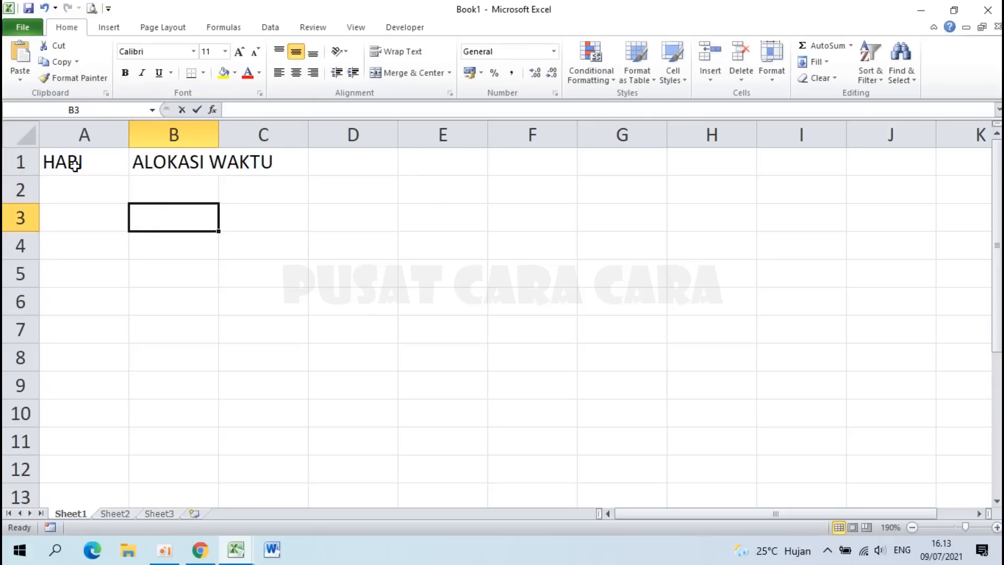
text(JAM KE)
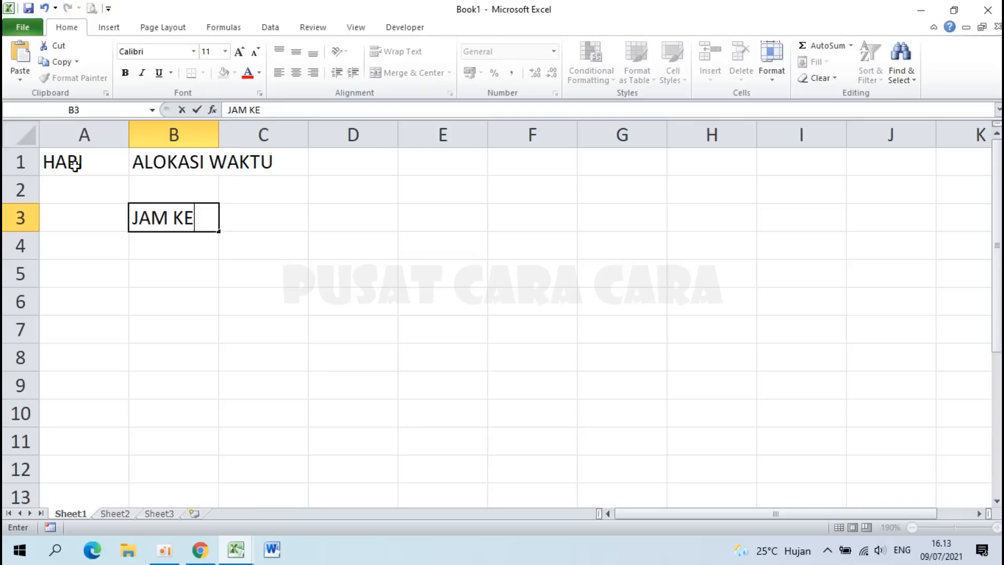
key(Tab)
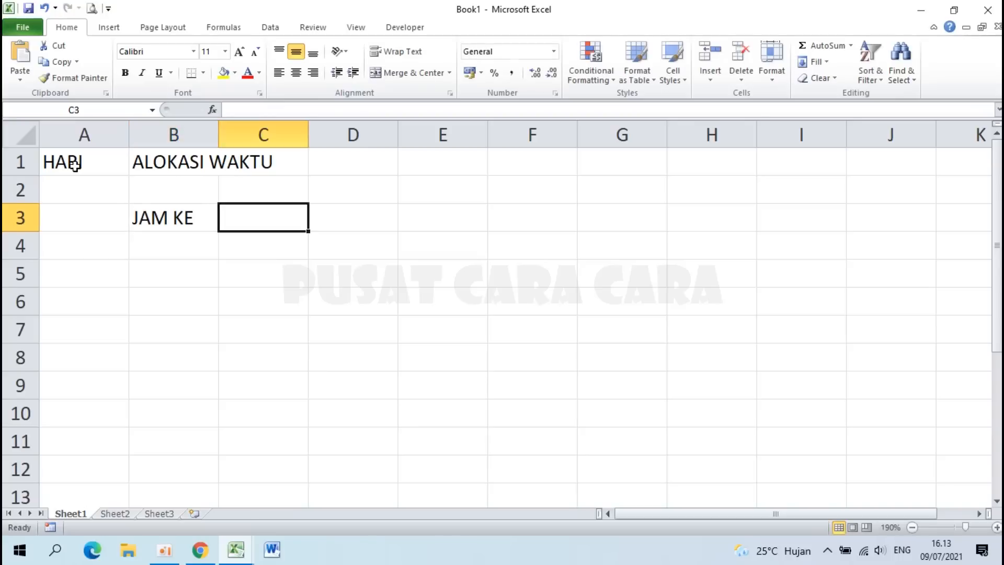
text(WAKTU)
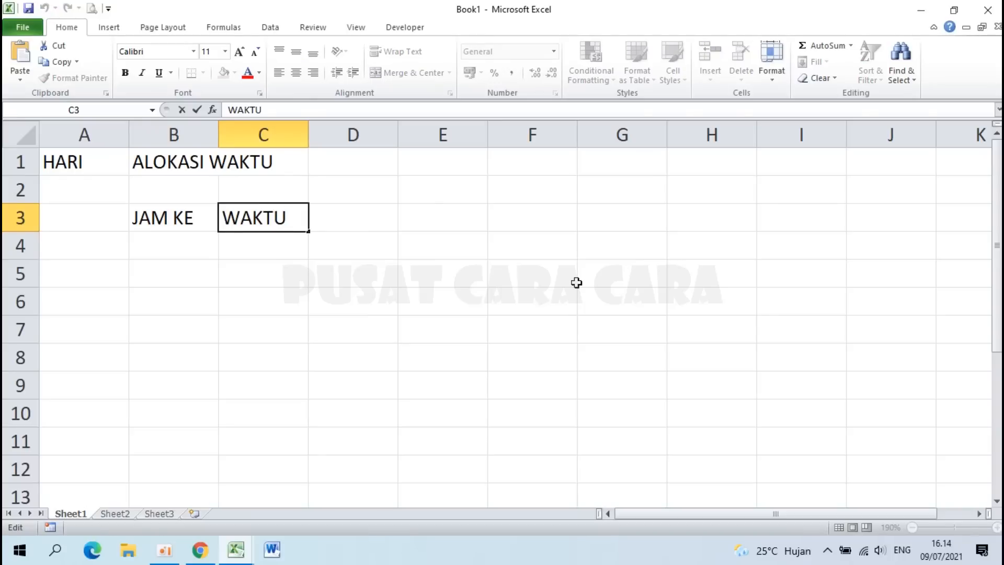
key(Return)
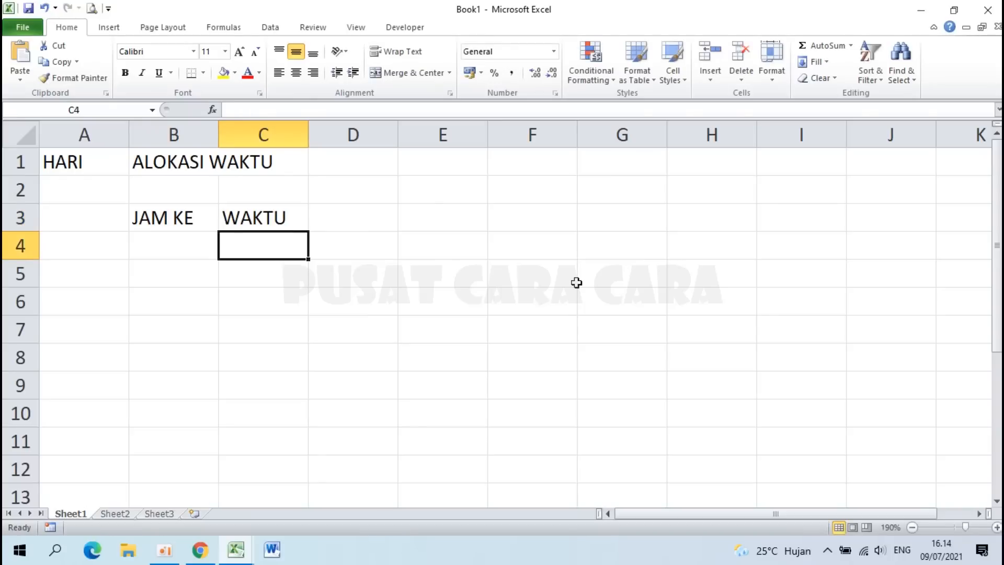
Step: Type MATA PELAJARAN, KELAS X and MIPA down cells D1 to D3
click(337, 158)
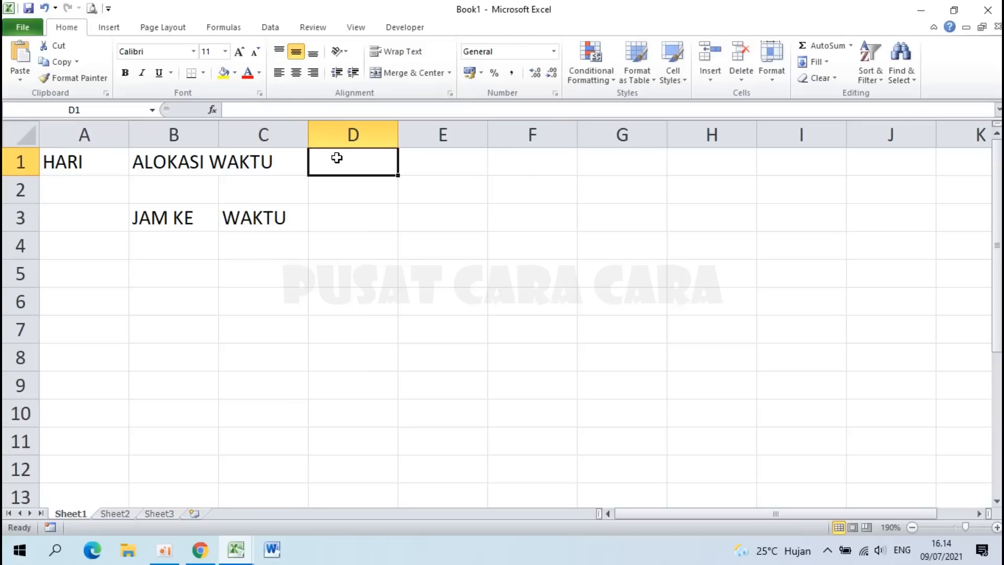
text(MATA PELAJARAN)
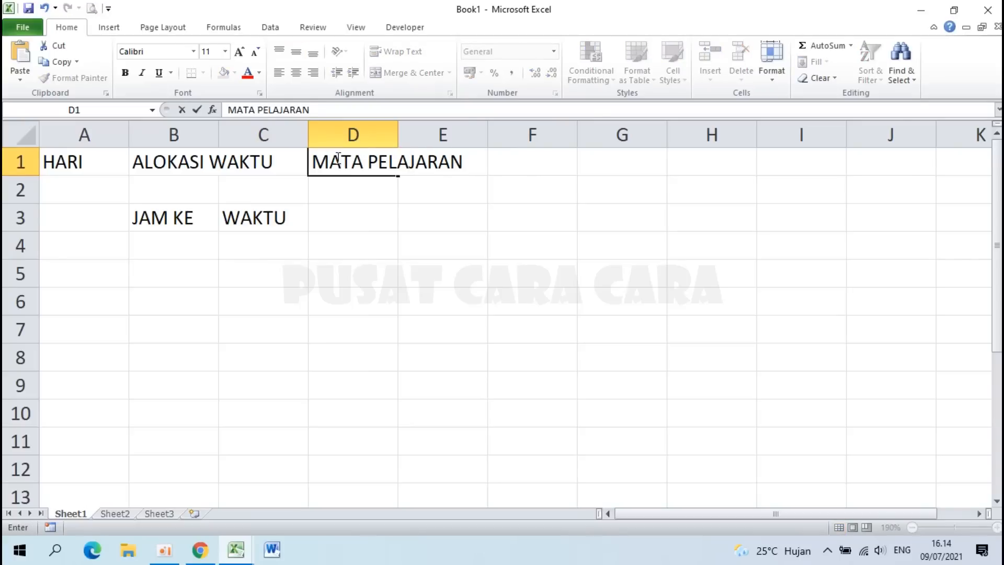
key(Return)
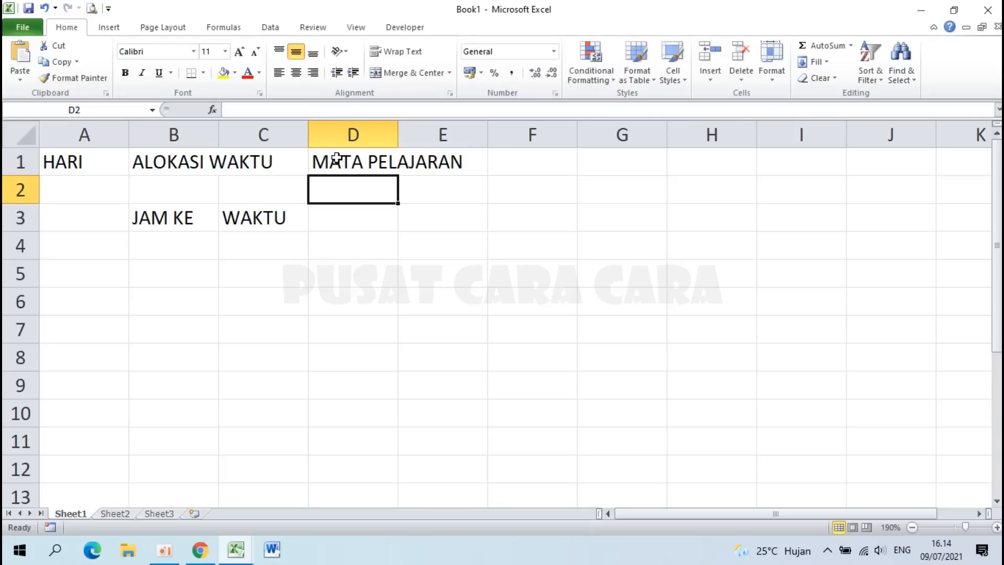
text(KELA)
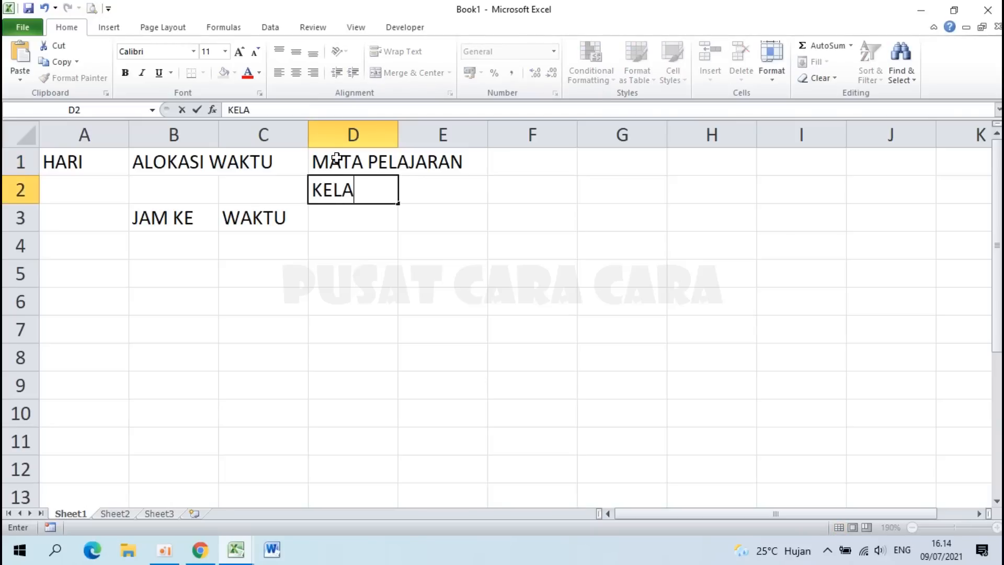
text(S X)
key(Return)
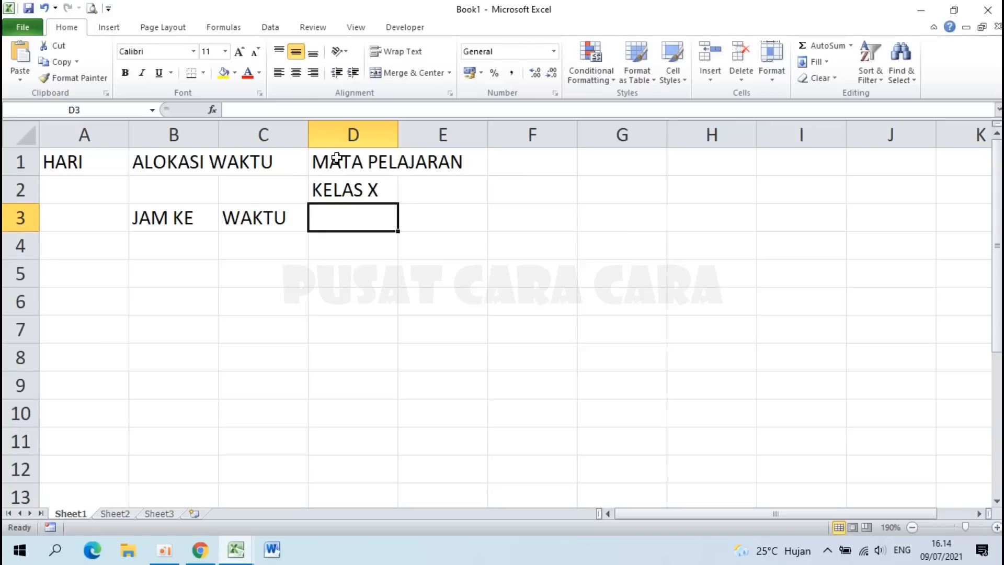
text(MIPA)
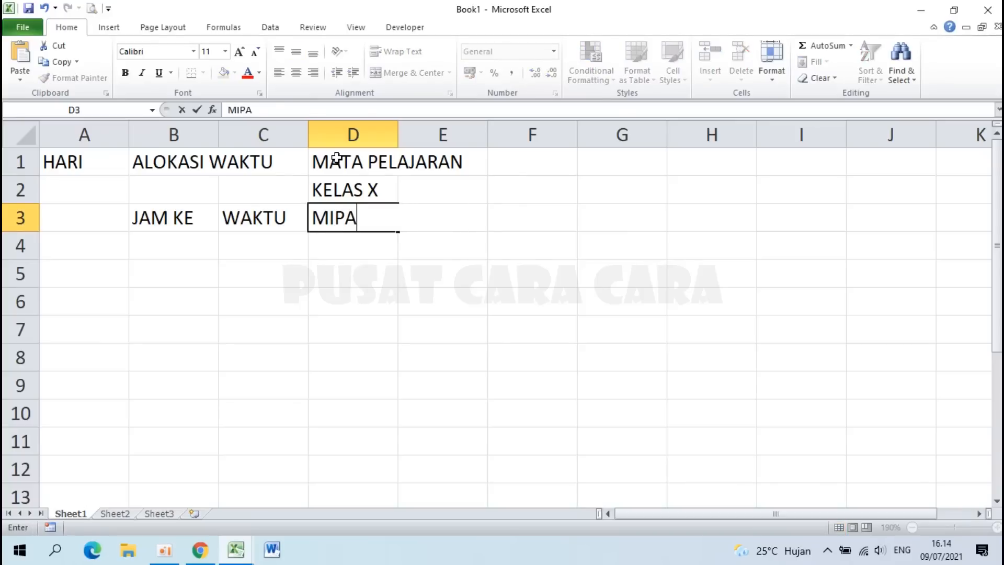
key(Return)
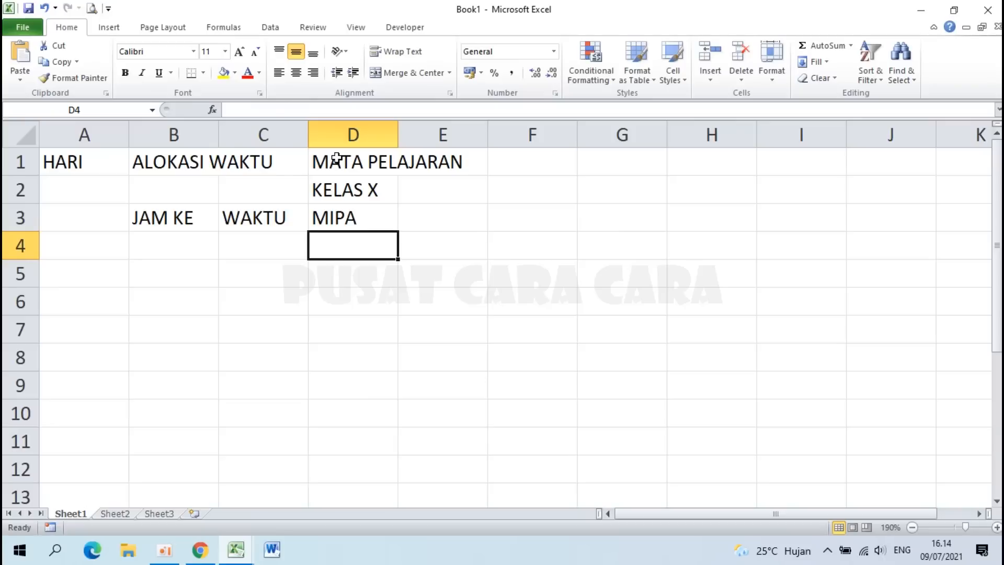
Step: Number the MIPA classes 1, 2, 3, 4 across D4 to G4
text(1)
key(Tab)
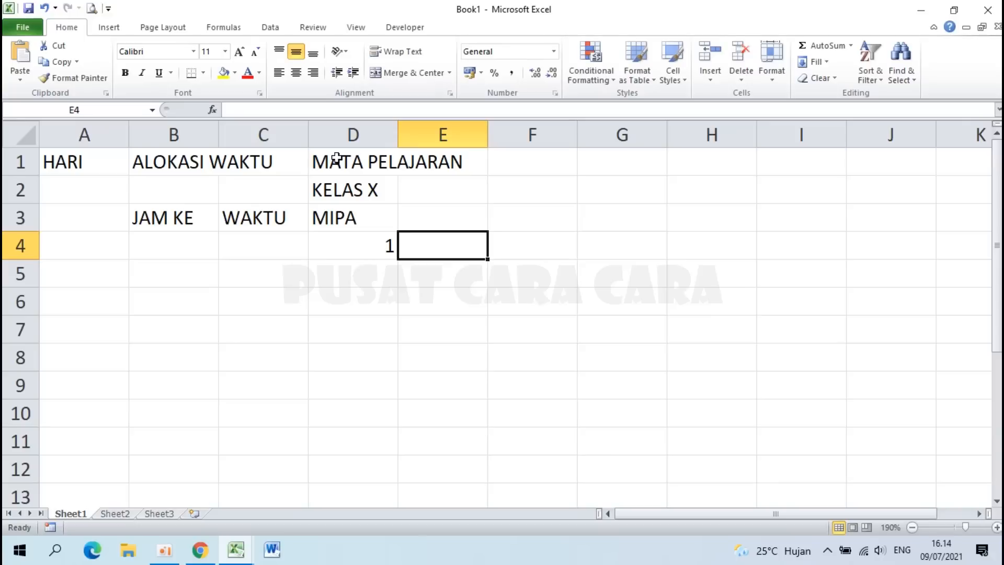
text(2)
key(Tab)
text(3)
key(Tab)
text(4)
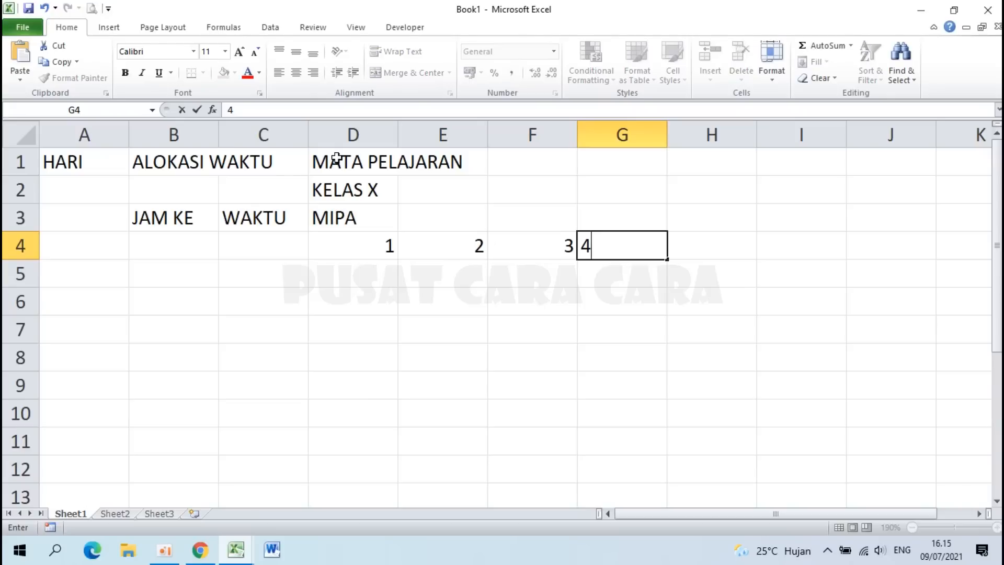
key(Tab)
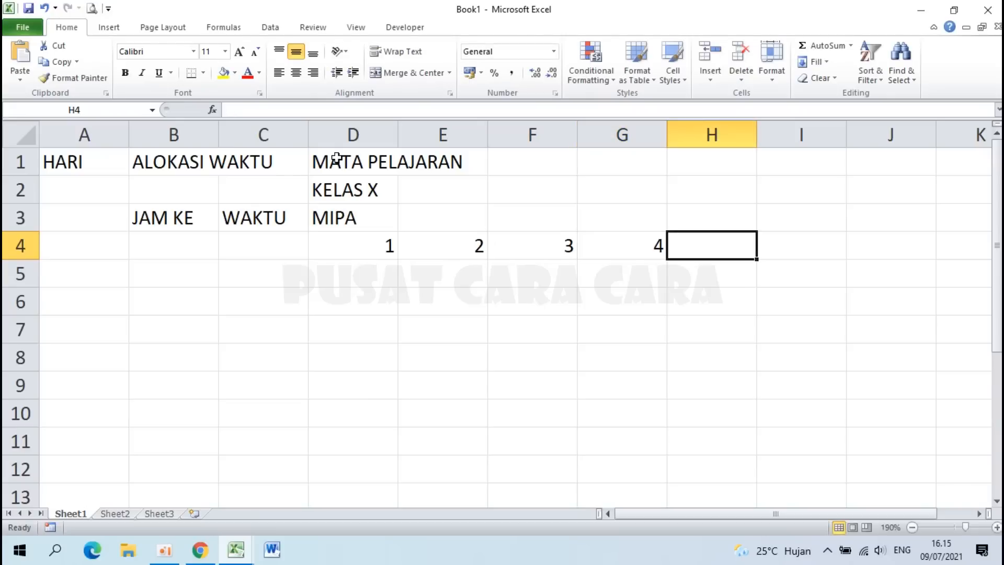
Step: Add the IPS heading in H3 with class numbers 1–4 in H4 to K4
click(708, 220)
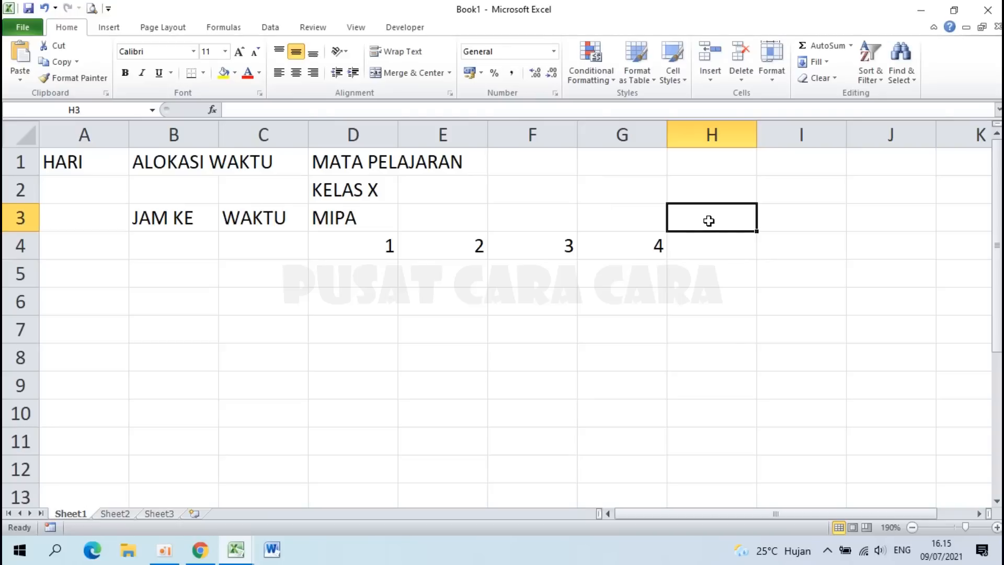
text(IPS)
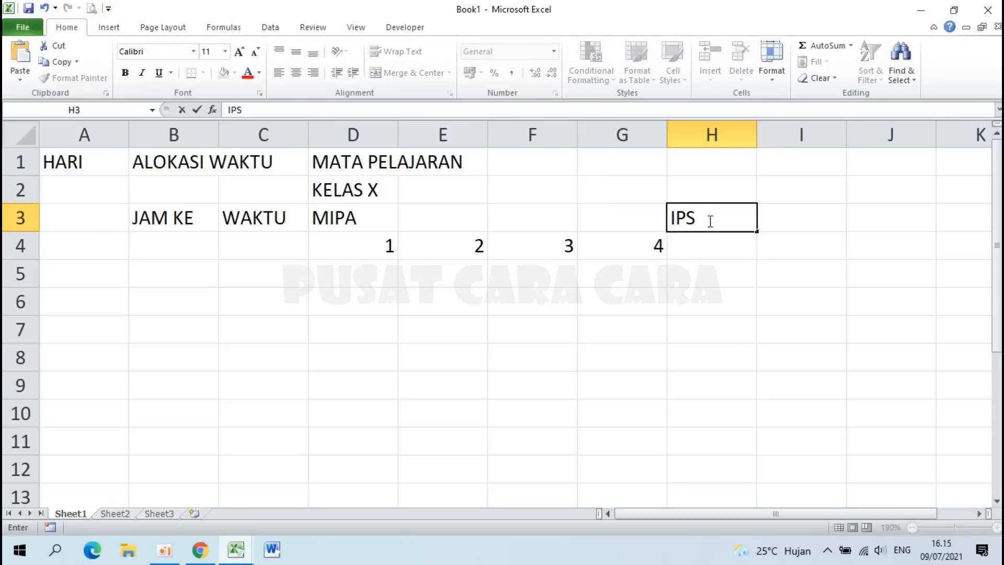
key(Return)
text(1)
key(Tab)
text(2)
key(Tab)
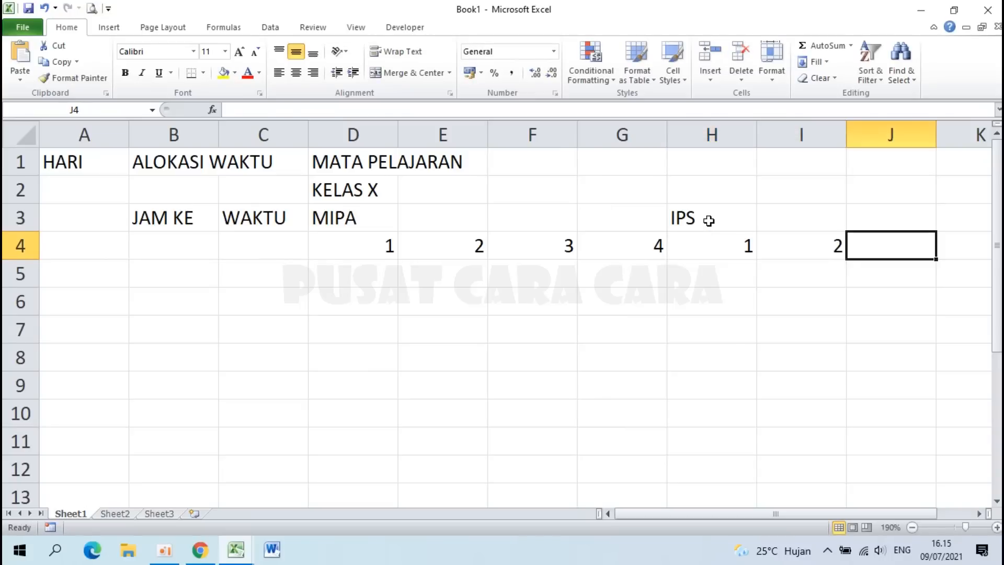
text(3)
key(Tab)
text(4)
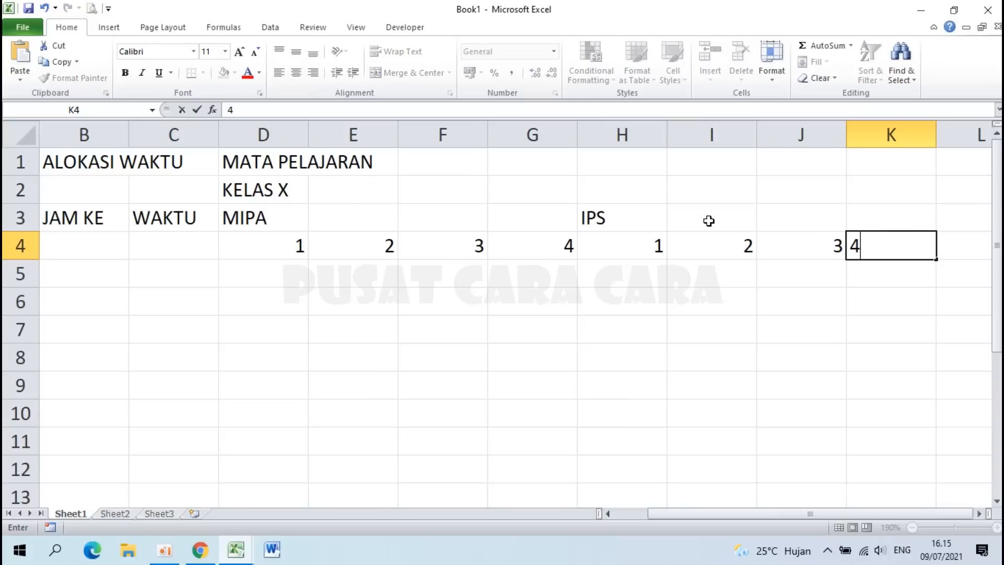
key(Tab)
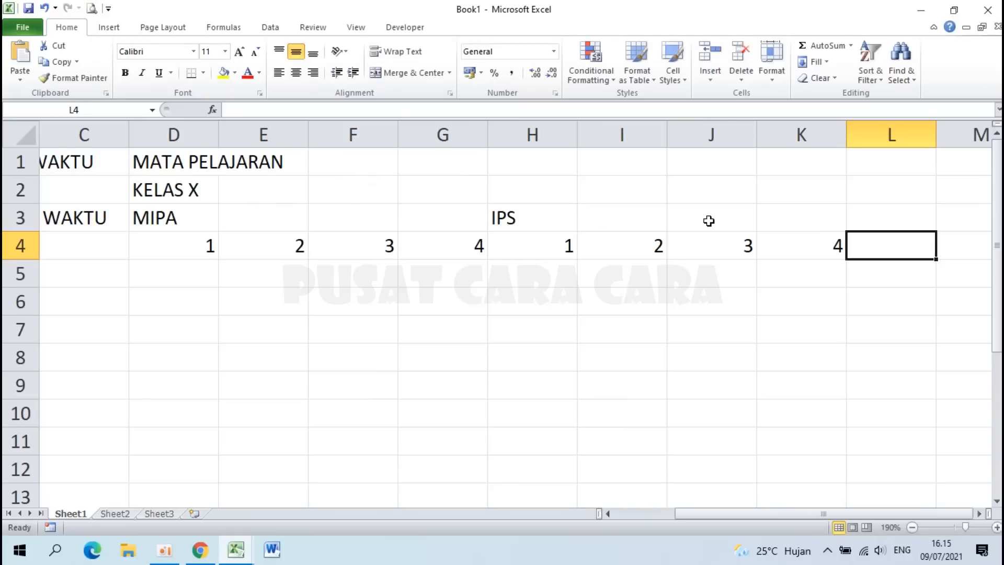
Step: Add the BHS heading in L3 with class numbers 1 and 2 in L4 and M4
key(Left)
key(Right)
key(Up)
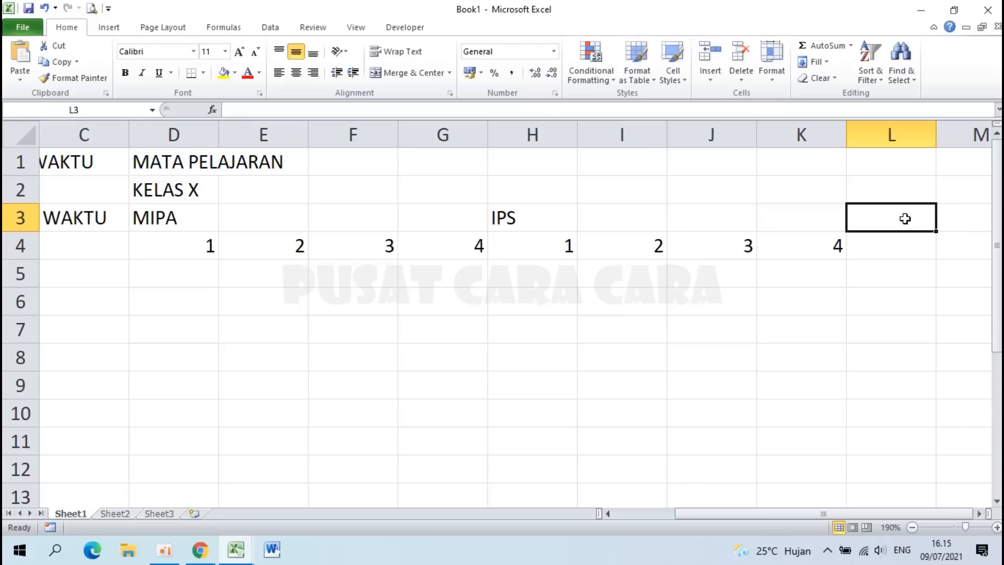
text(BHS)
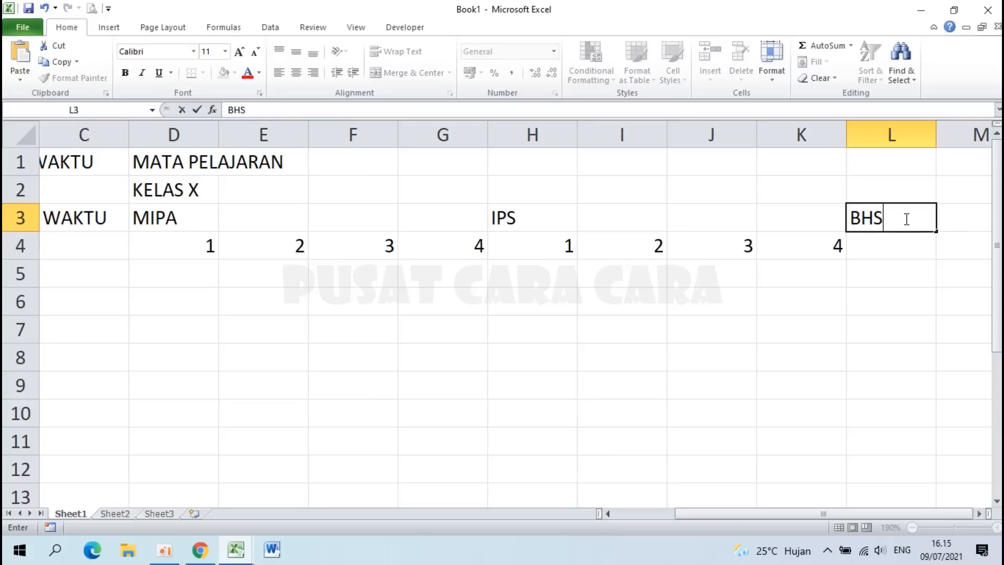
key(Return)
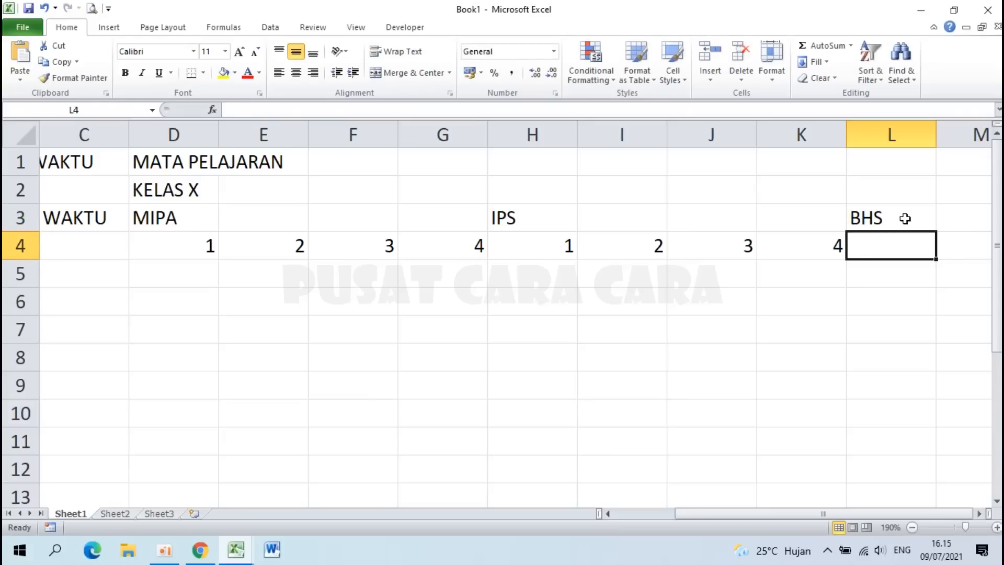
text(1)
key(Tab)
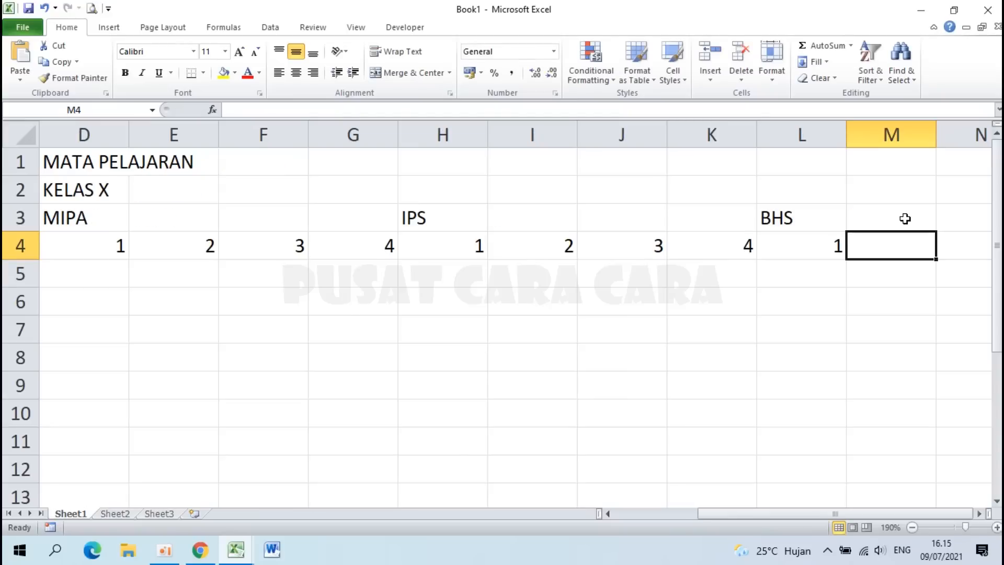
text(2)
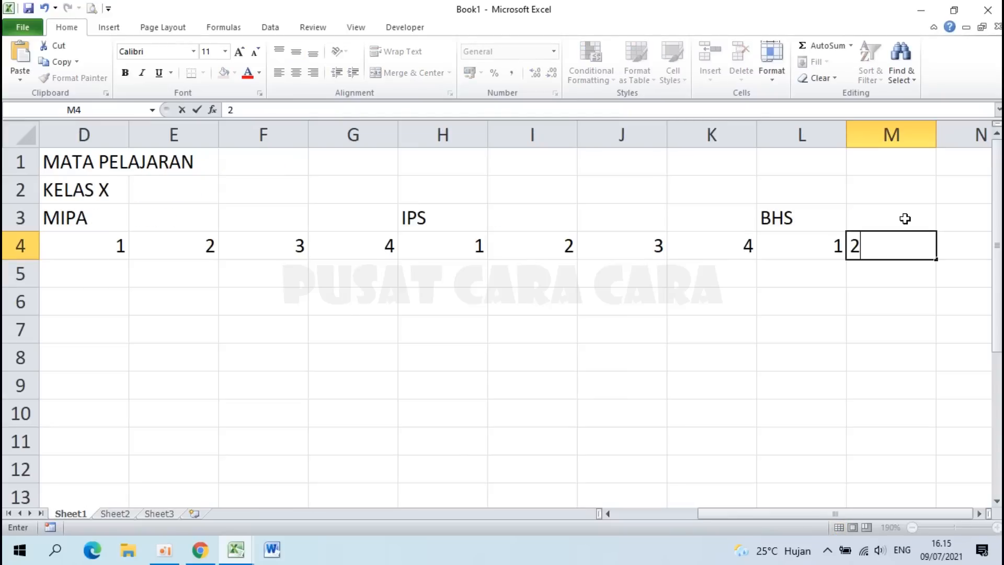
key(Return)
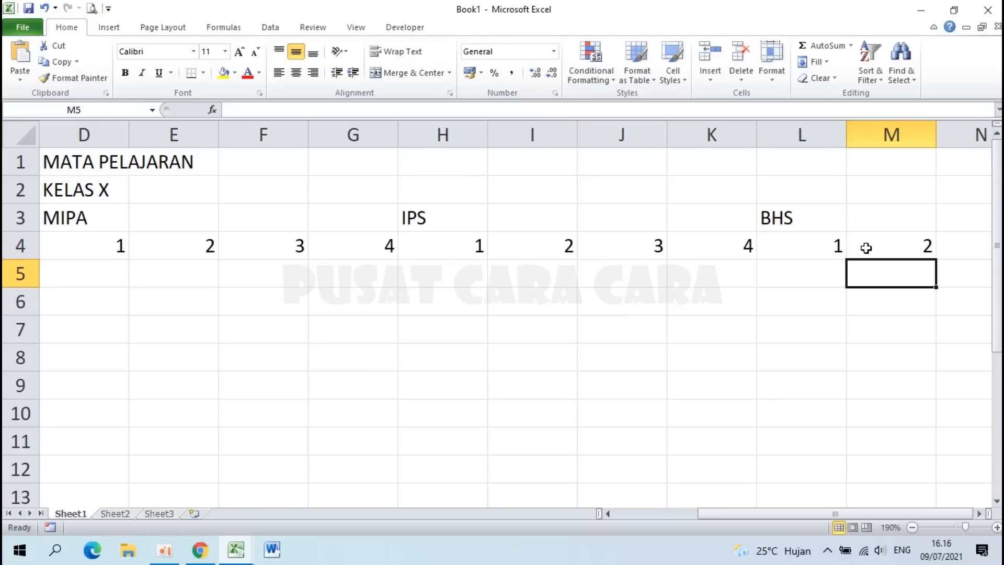
key(Home)
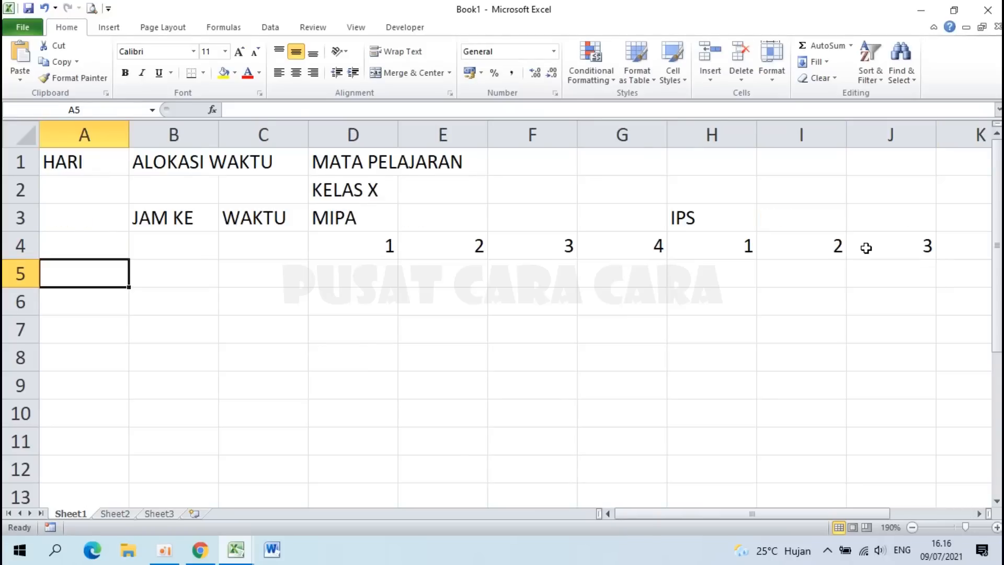
Step: Set column A's width to 8
click(83, 131)
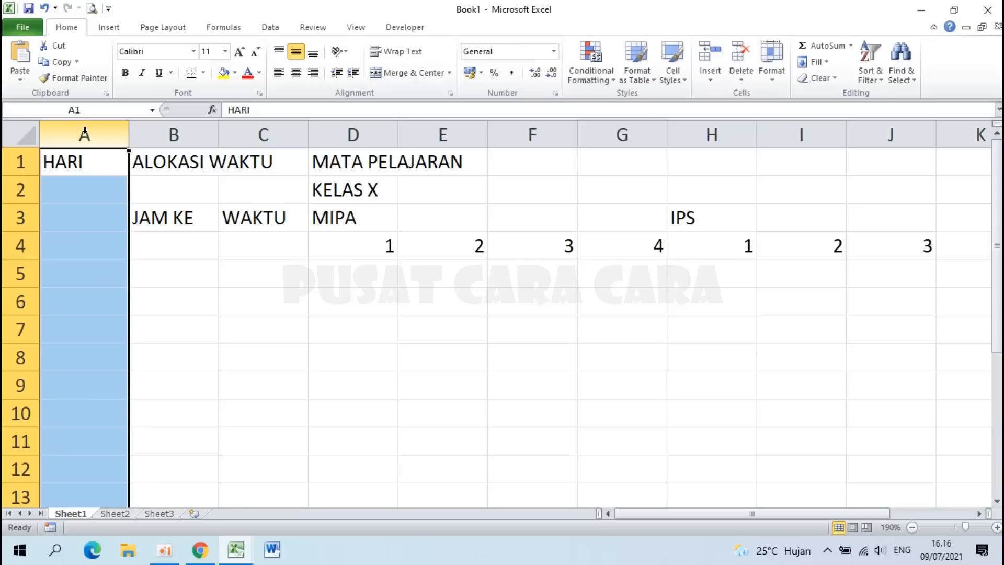
right_click(84, 131)
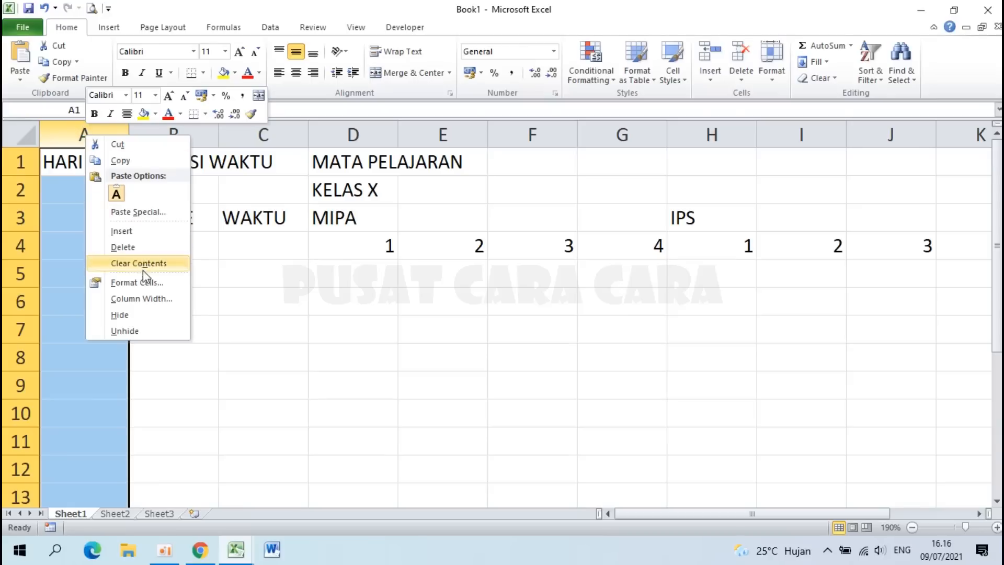
click(152, 300)
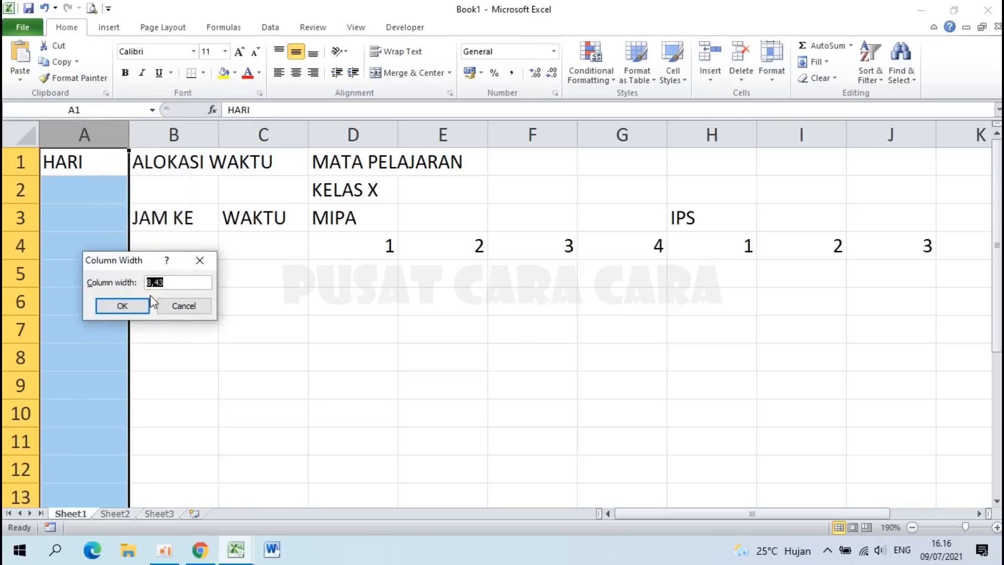
click(123, 306)
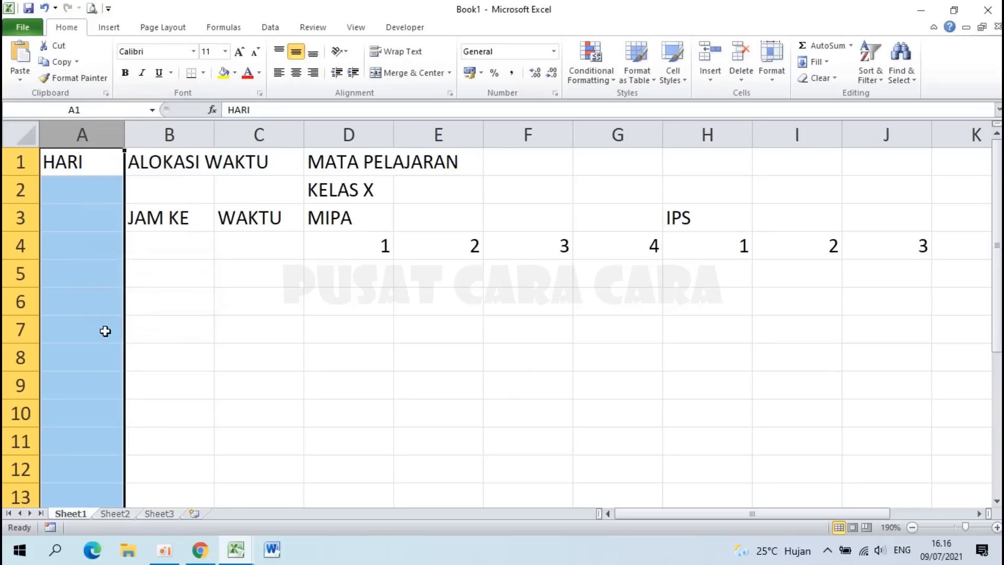
Step: Narrow column B to width 6 and widen column C to 15
right_click(169, 135)
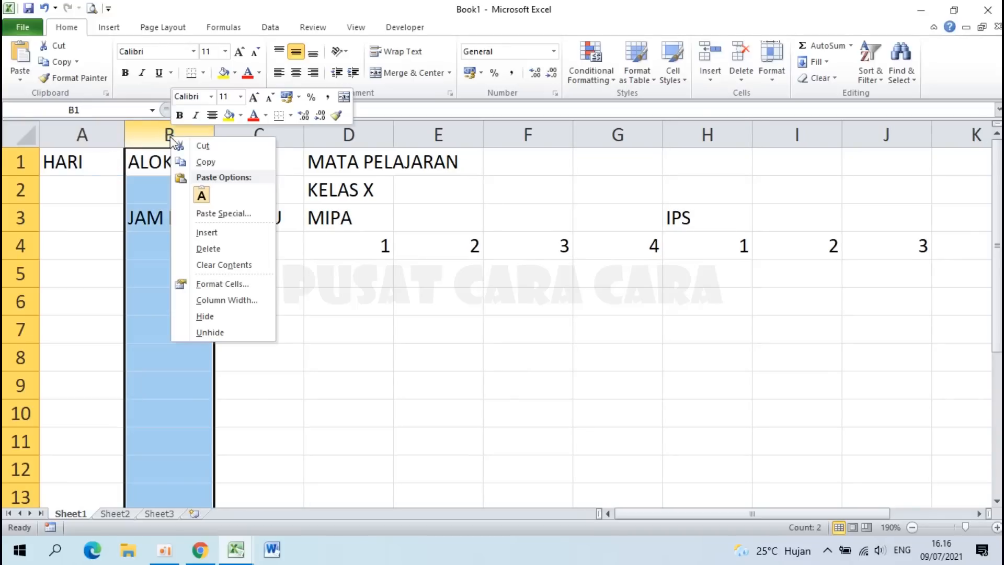
click(225, 300)
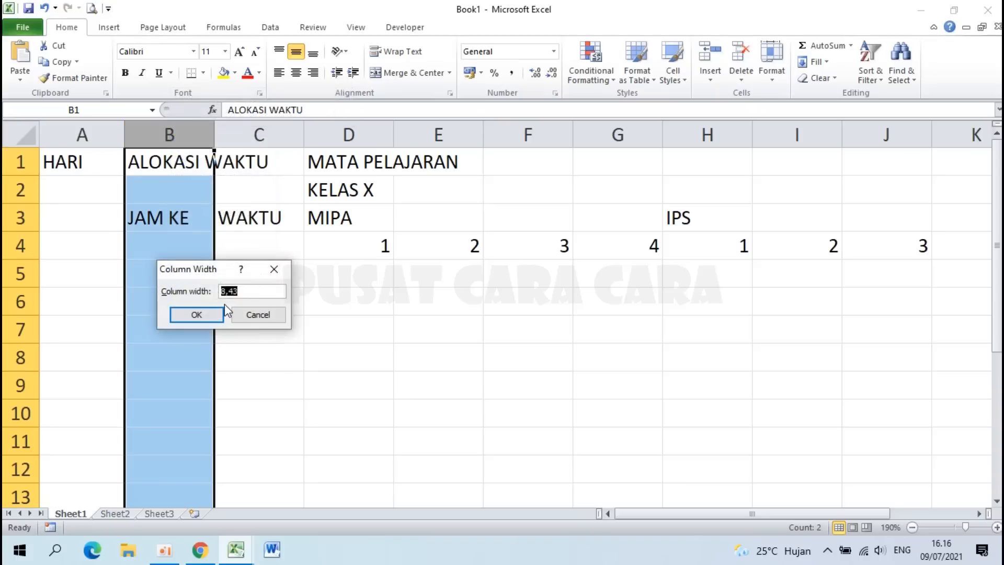
key(Return)
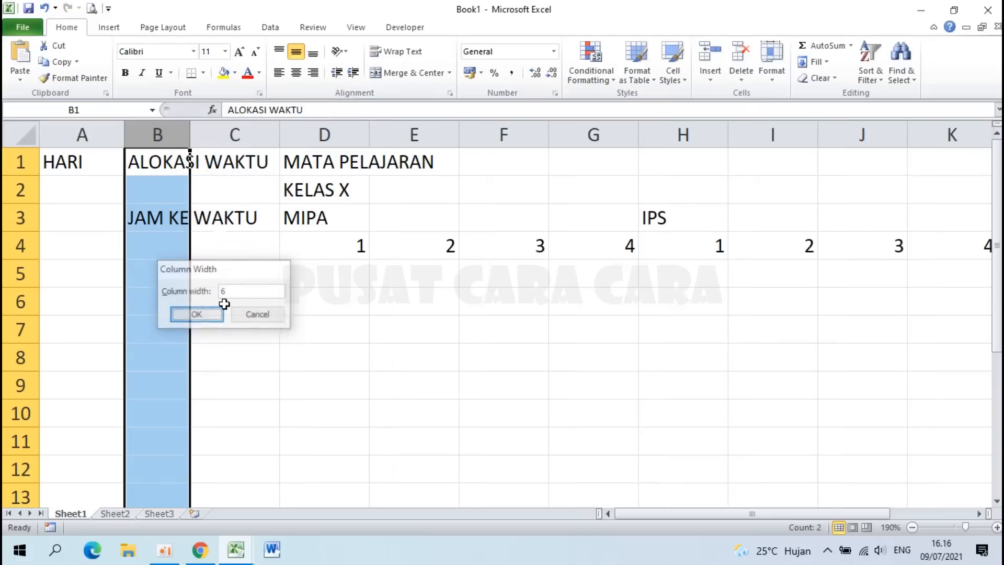
right_click(235, 135)
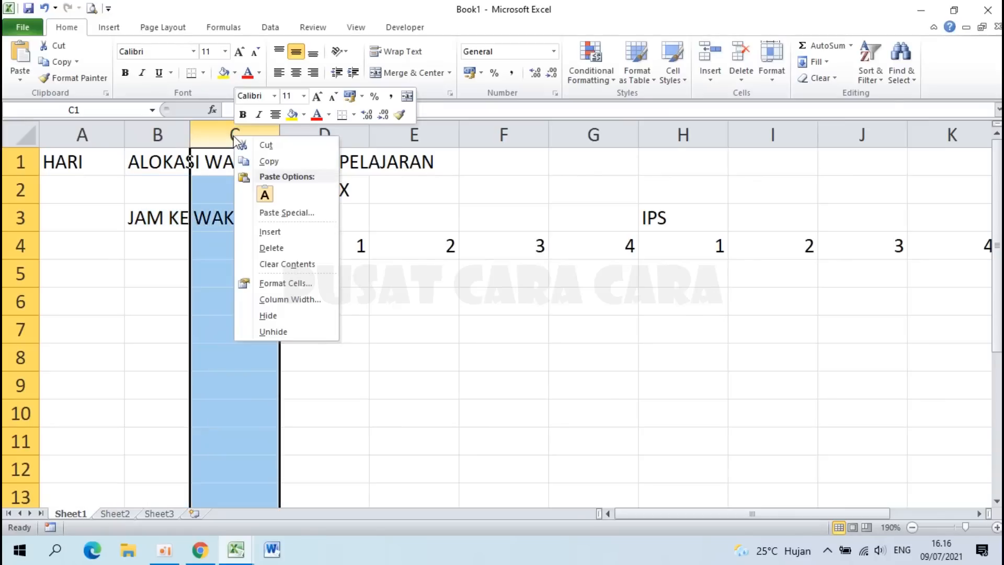
click(291, 298)
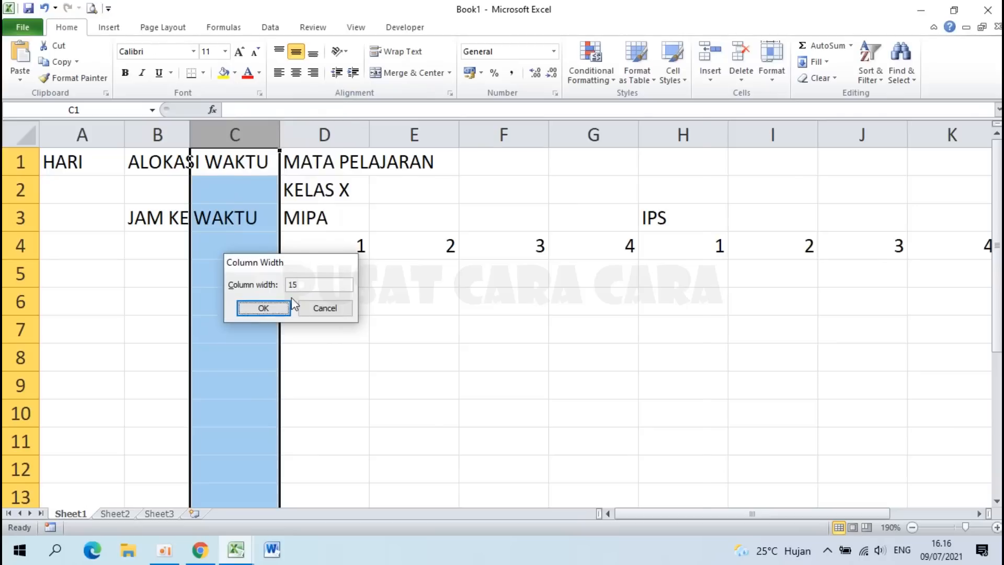
key(Return)
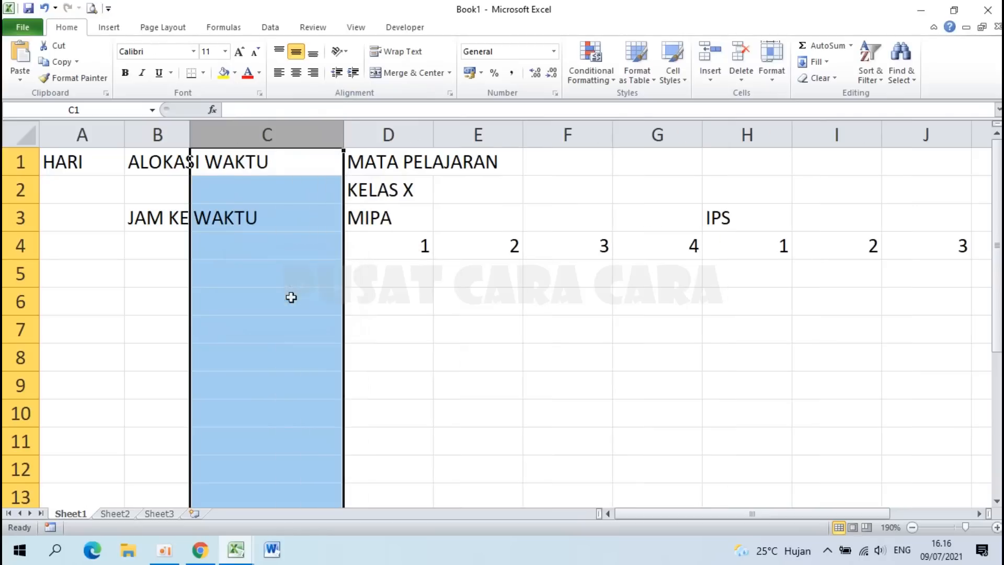
click(400, 238)
key(Right)
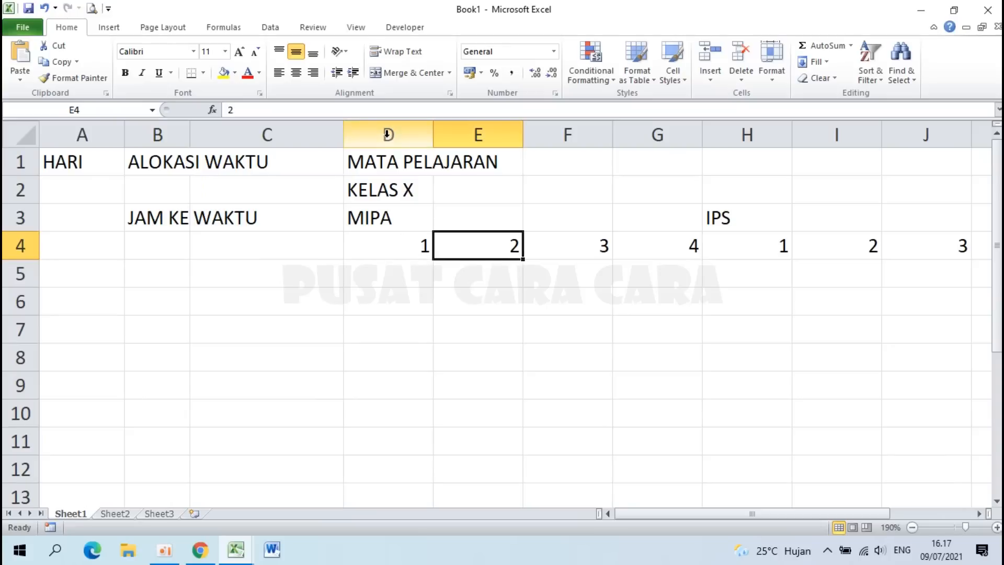
Step: Select columns D through M and set their width to 3
drag(388, 135, 712, 135)
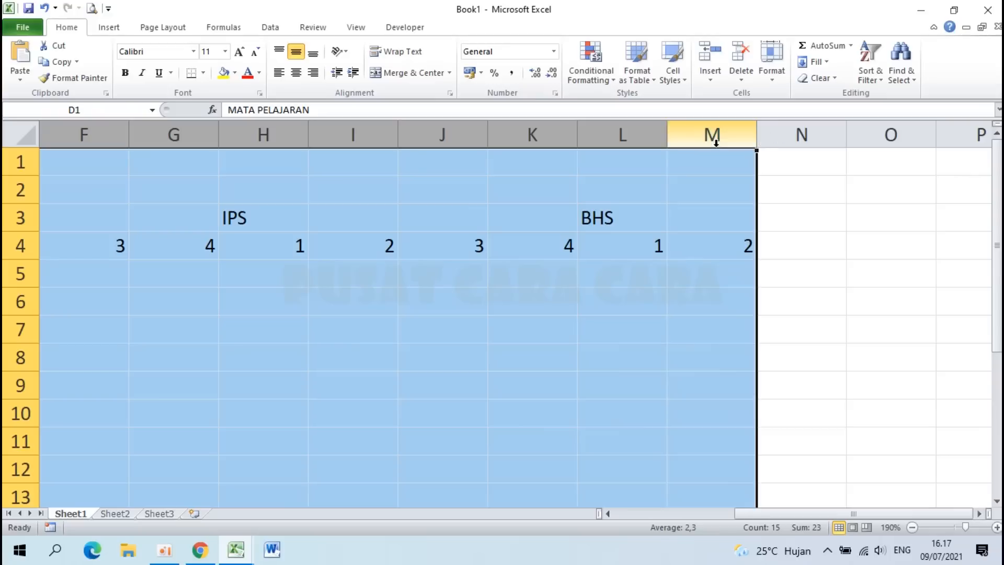
right_click(510, 127)
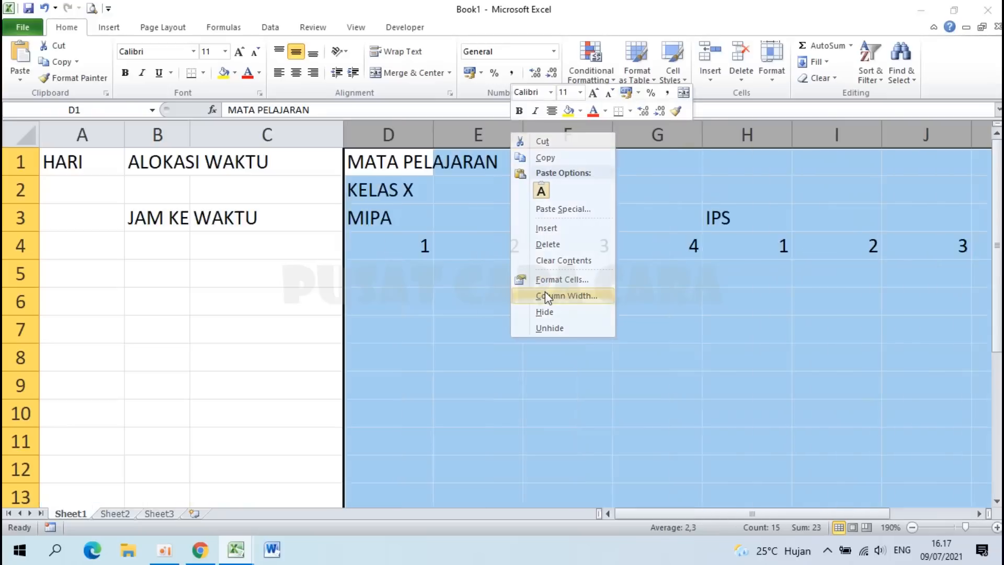
click(546, 294)
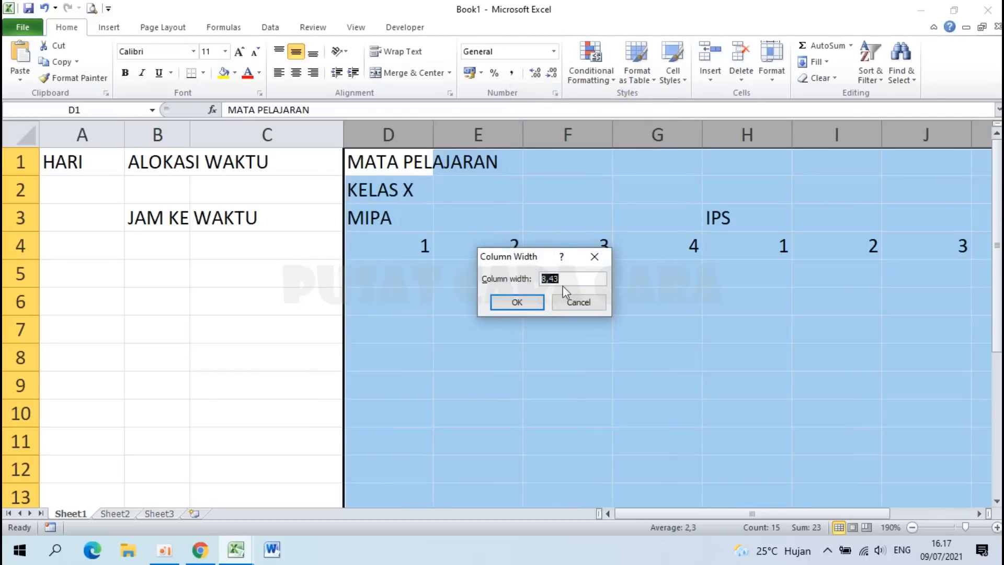
key(Return)
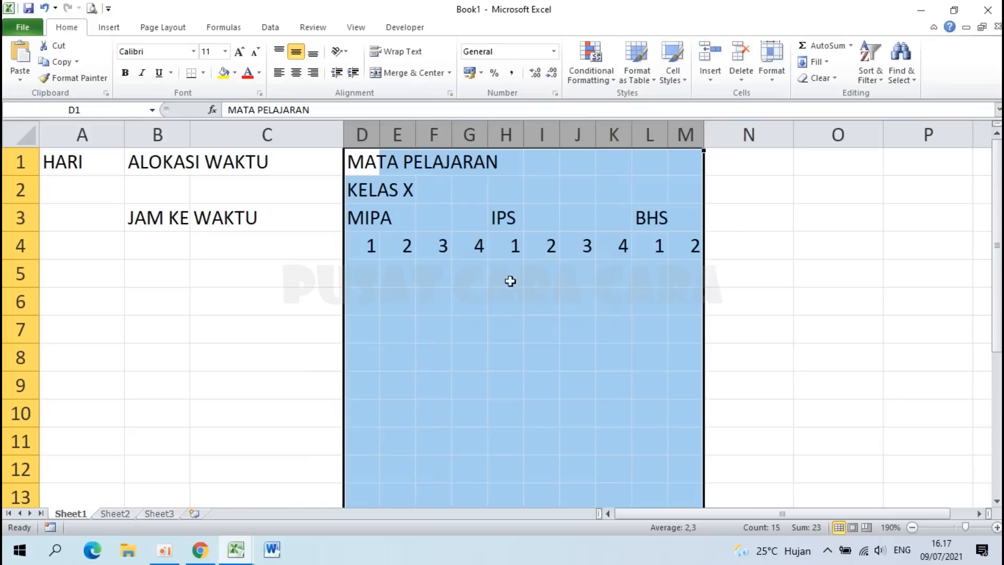
click(547, 278)
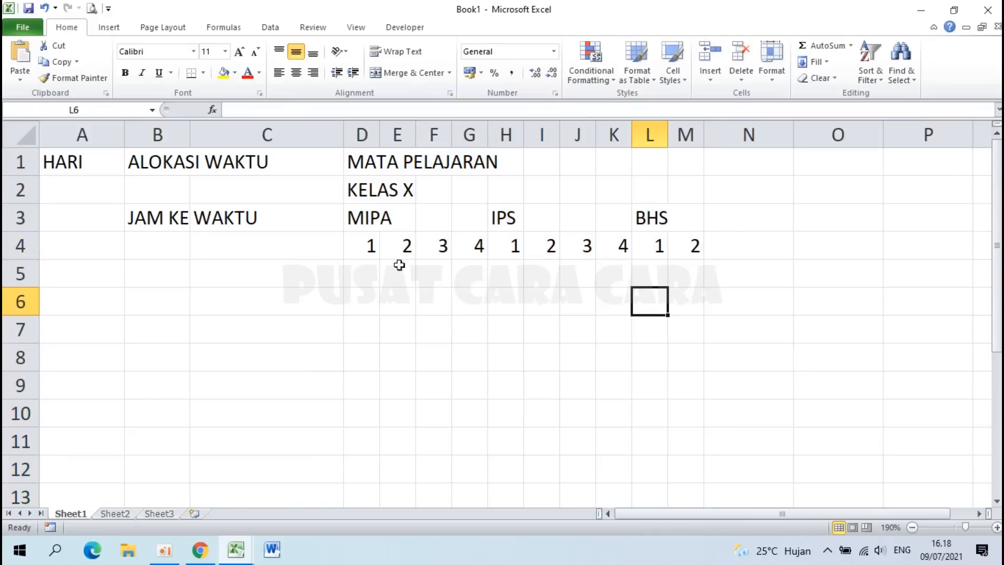
Step: Reselect columns D through M, then columns D through H
drag(363, 125, 686, 135)
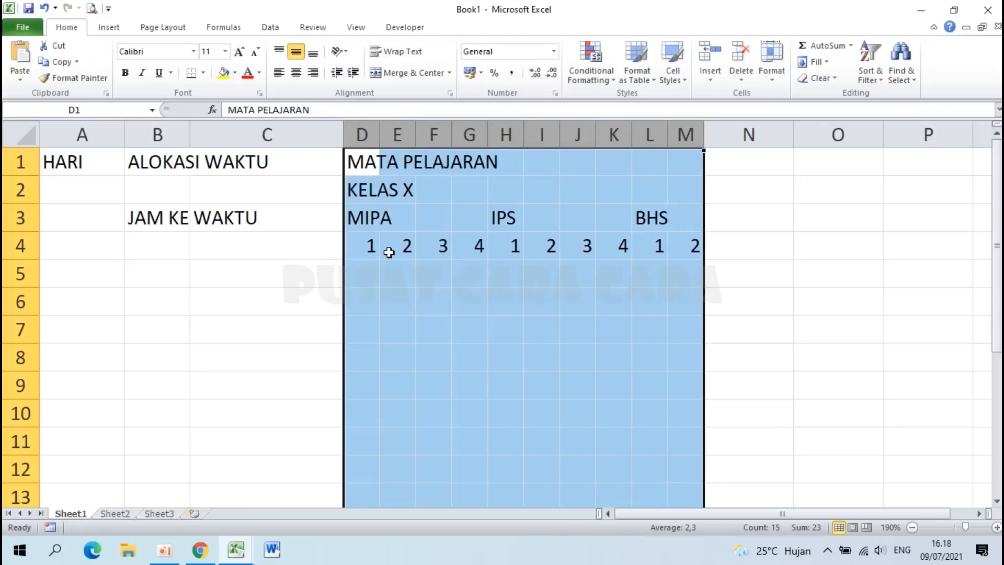
click(393, 254)
click(399, 280)
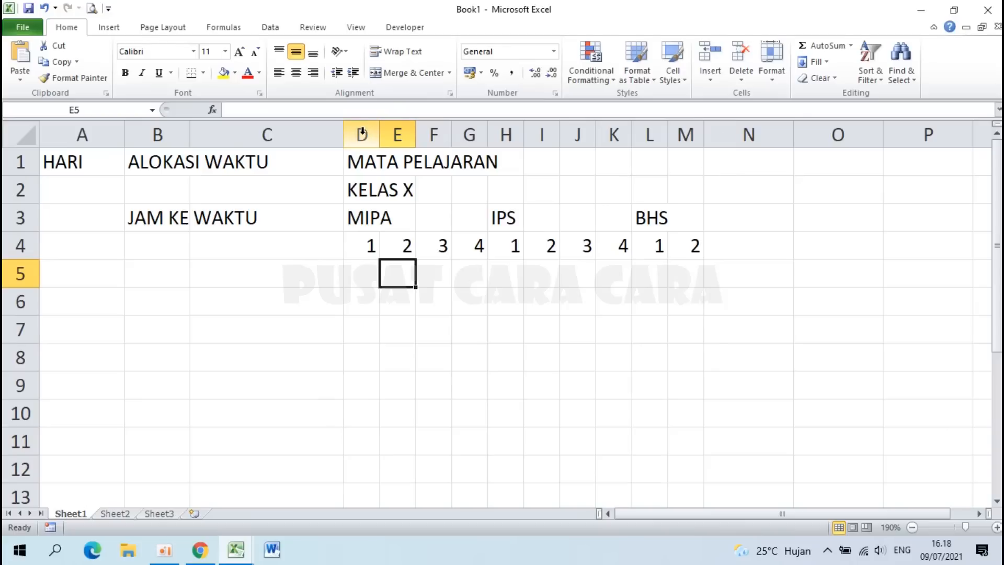
drag(362, 131, 695, 127)
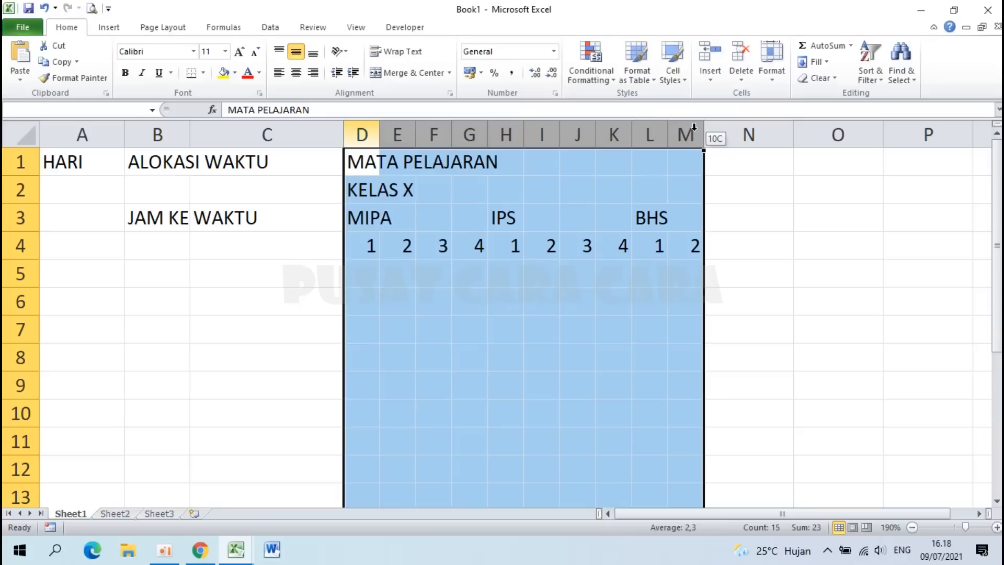
Step: Copy the KELAS X header columns D:M and insert the copied cells at column N
drag(694, 127, 690, 128)
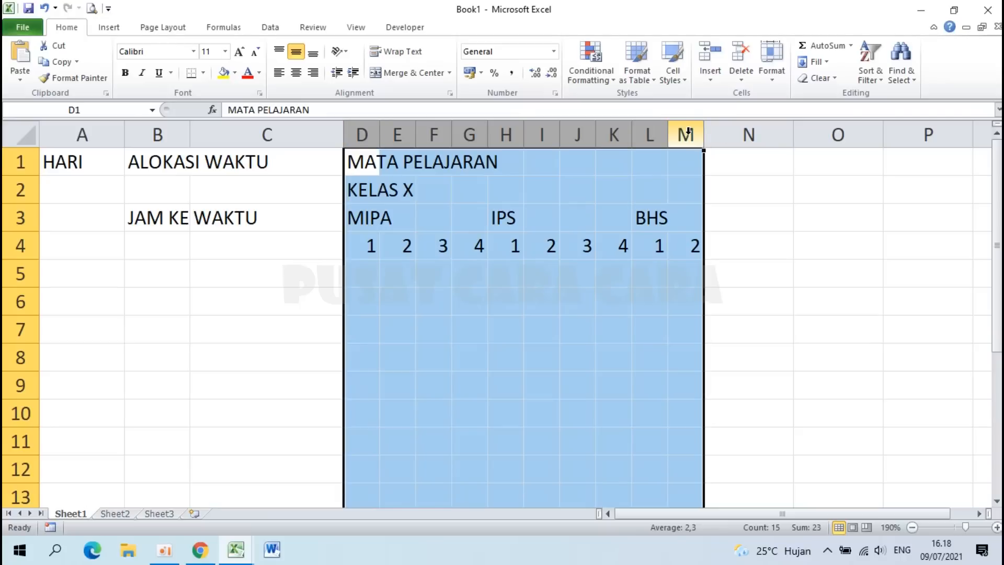
key(ctrl+c)
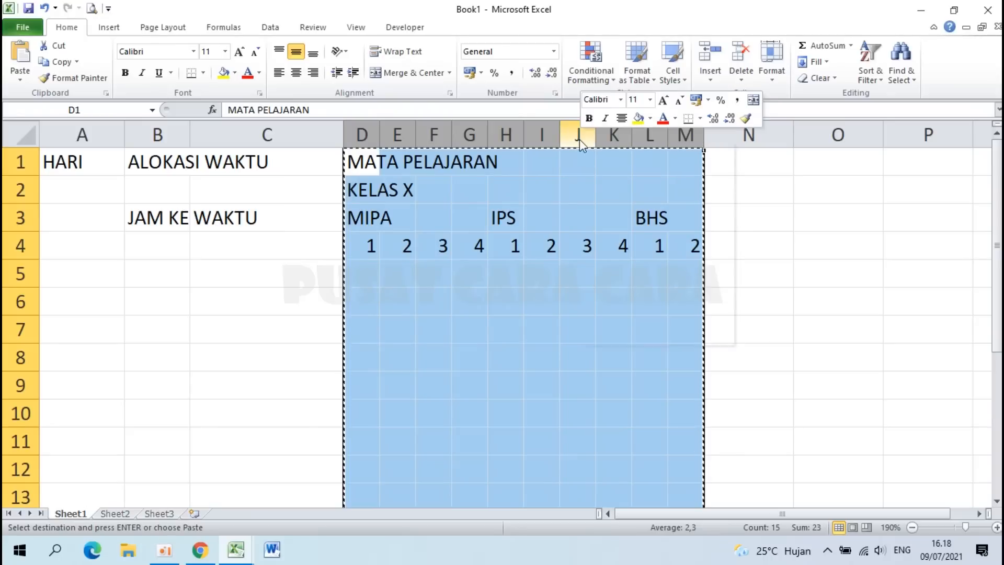
right_click(578, 134)
click(611, 161)
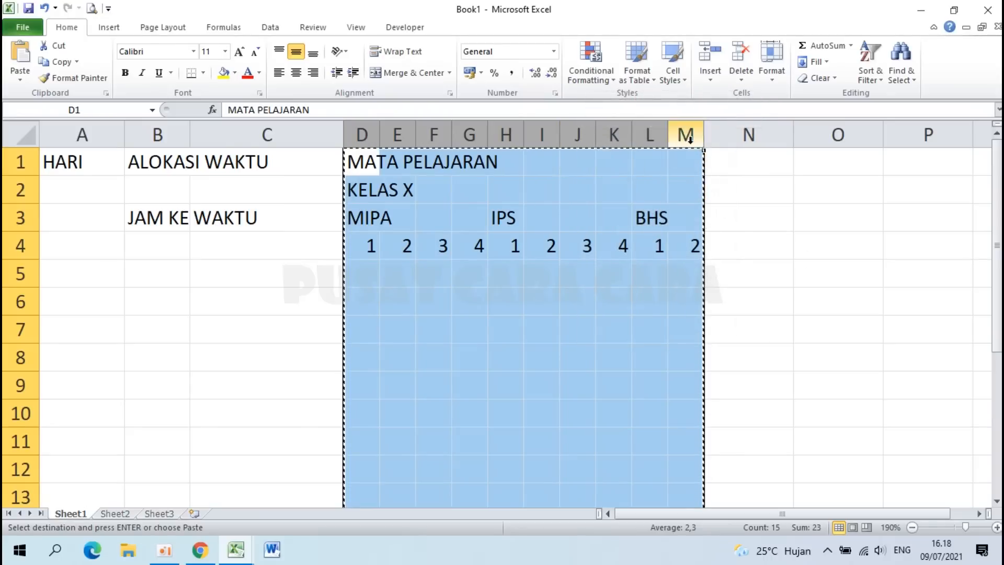
click(719, 134)
right_click(719, 134)
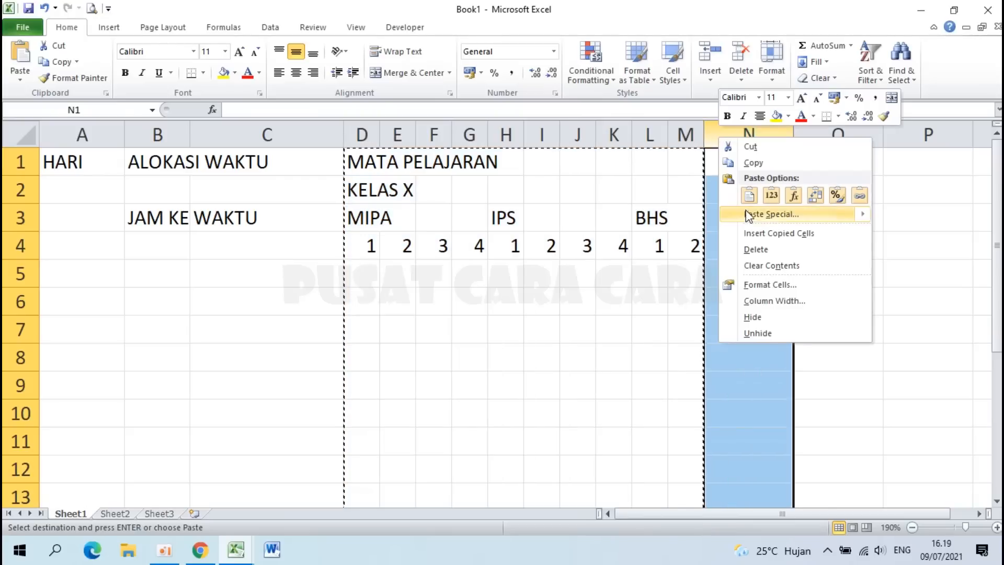
click(781, 238)
Step: Insert a further copy of the header block at column X
ctrl+scroll(768, 275, down, 1)
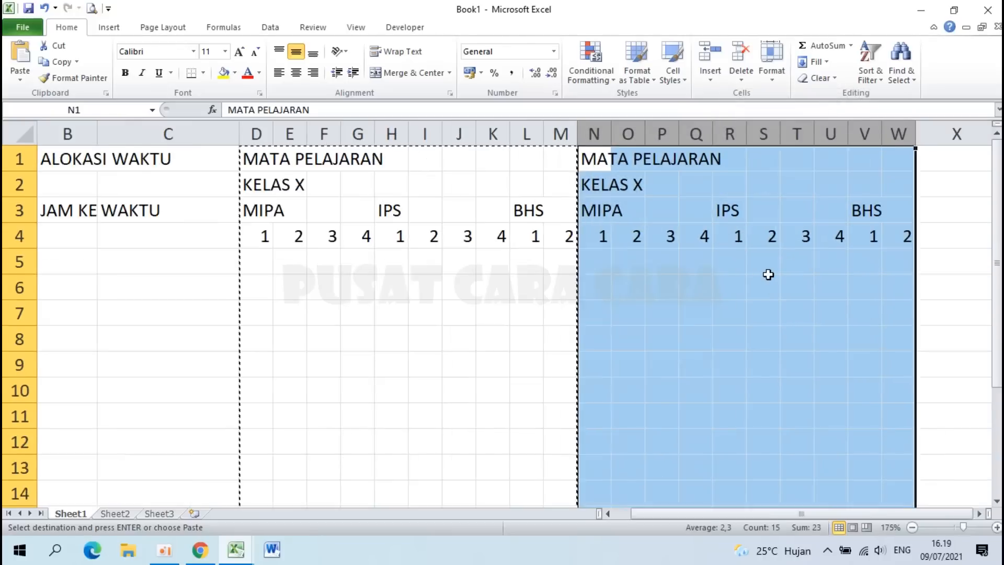
ctrl+scroll(768, 275, down, 1)
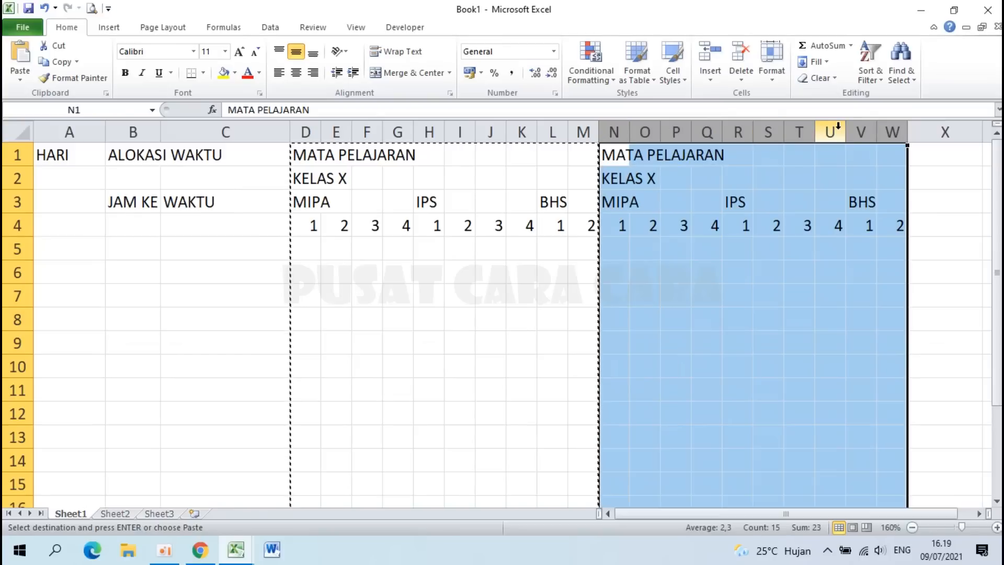
key(ctrl+c)
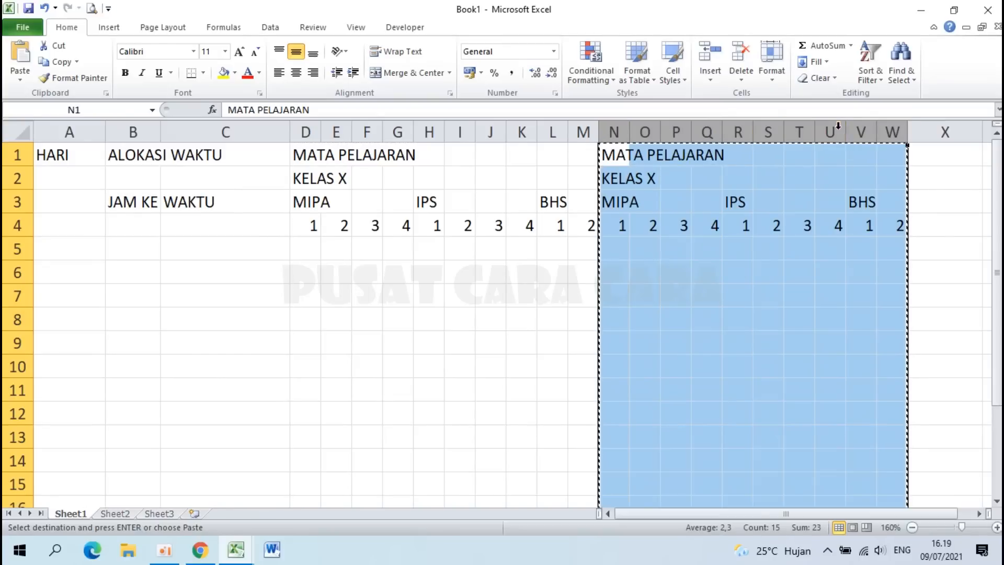
right_click(925, 132)
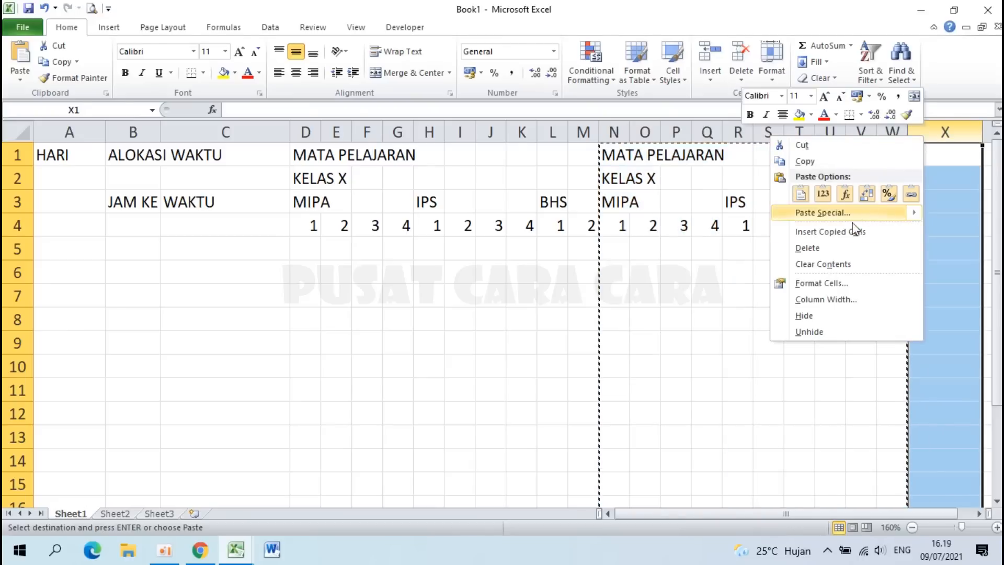
click(839, 232)
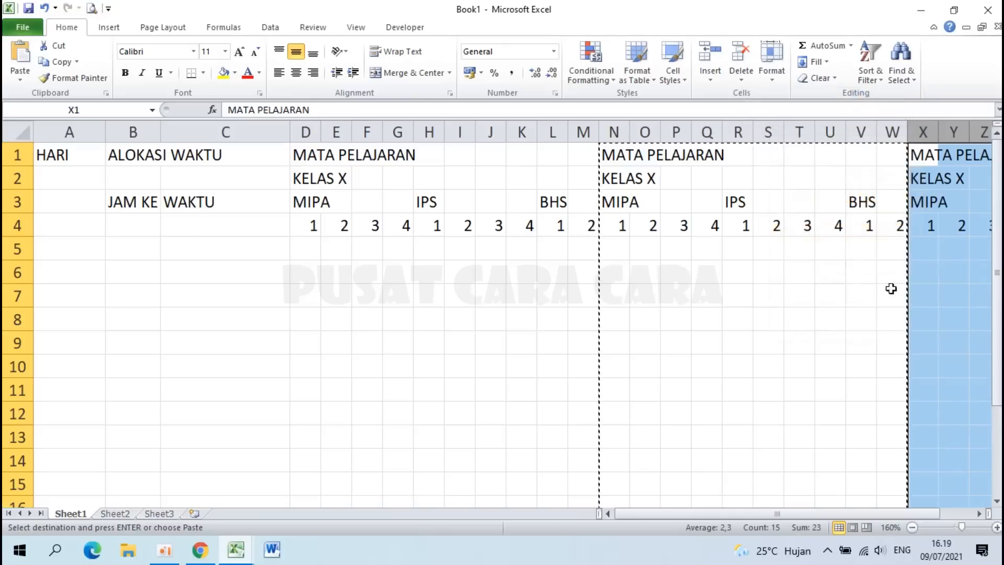
mouse_move(924, 515)
mouse_down()
mouse_move(941, 515)
mouse_move(905, 513)
mouse_up()
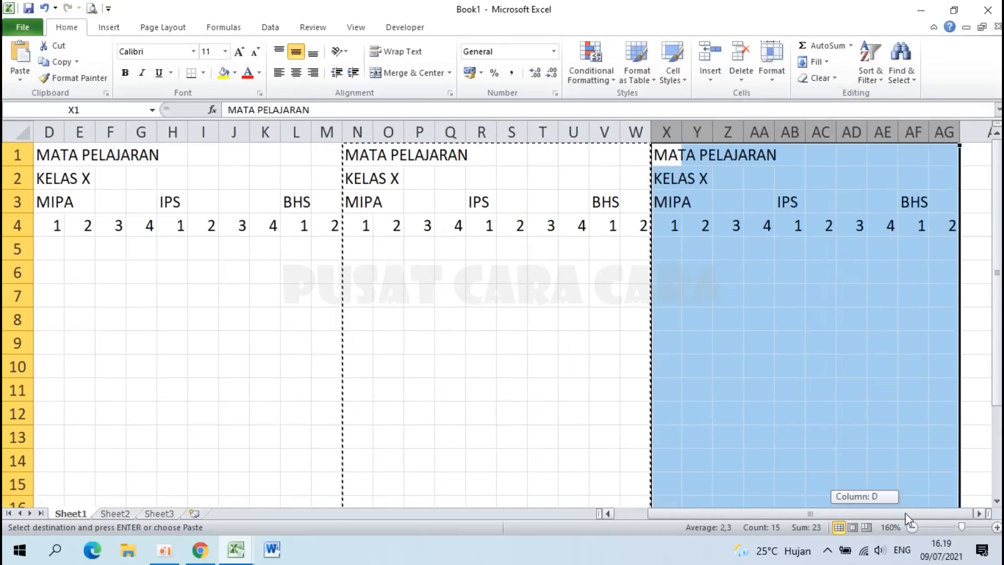
Step: Clear the duplicate MATA PELAJARAN titles from N1 and X1, then return to A1
click(356, 155)
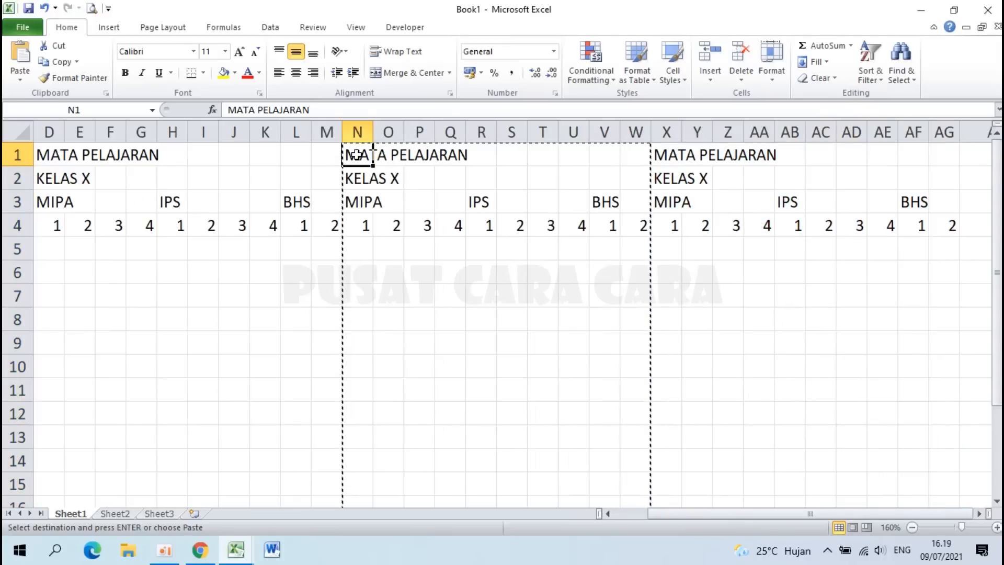
key(Delete)
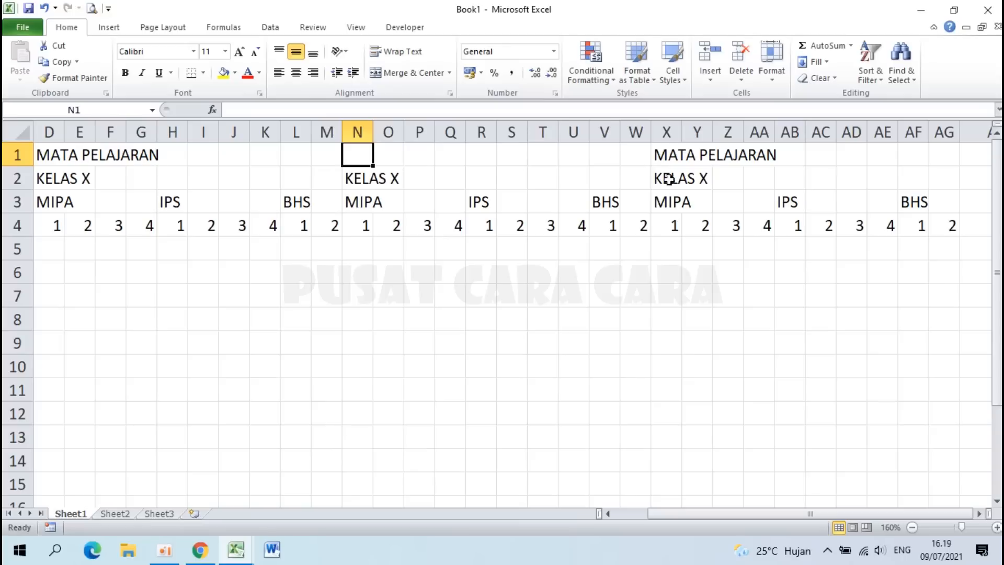
click(670, 155)
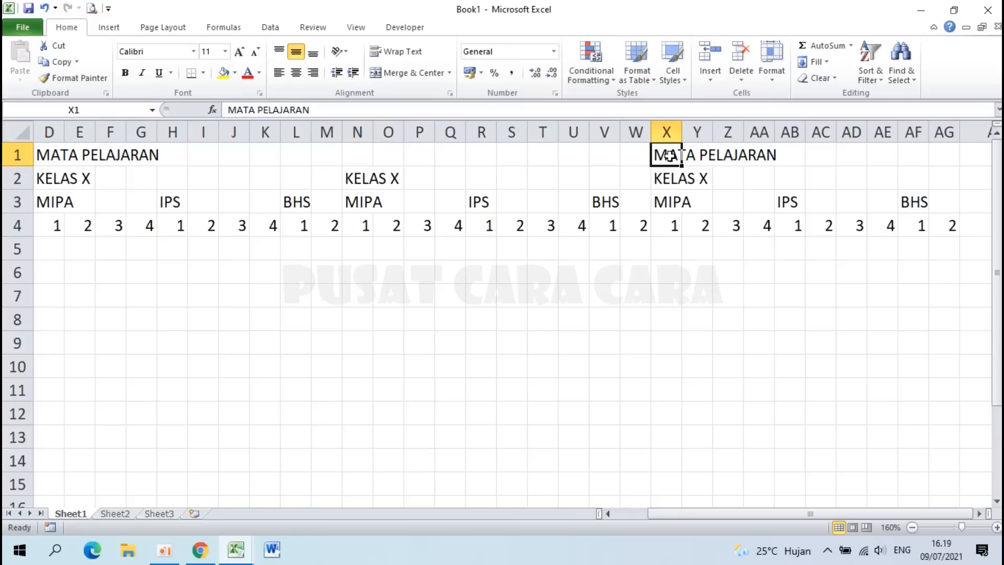
key(Delete)
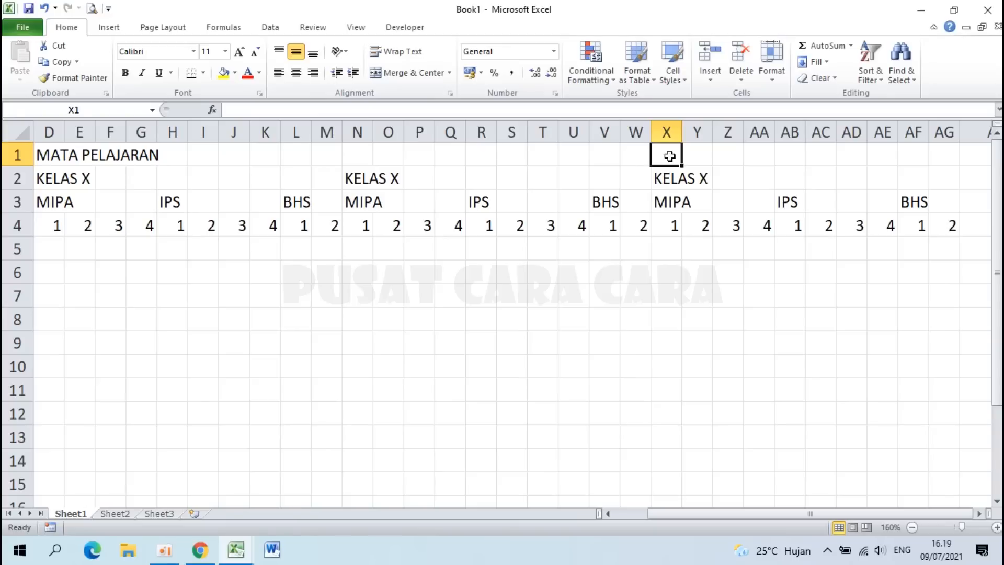
key(ctrl+Home)
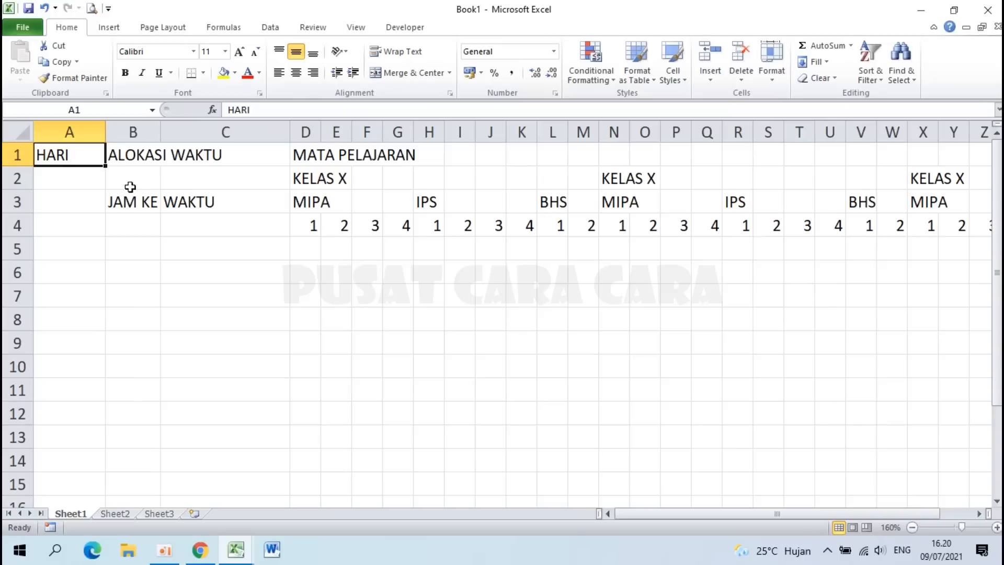
Step: Merge and centre HARI (A1:A4), ALOKASI WAKTU (B1:C2), JAM KE (B3:B4) and WAKTU (C3:C4)
scroll(70, 156, up, 3)
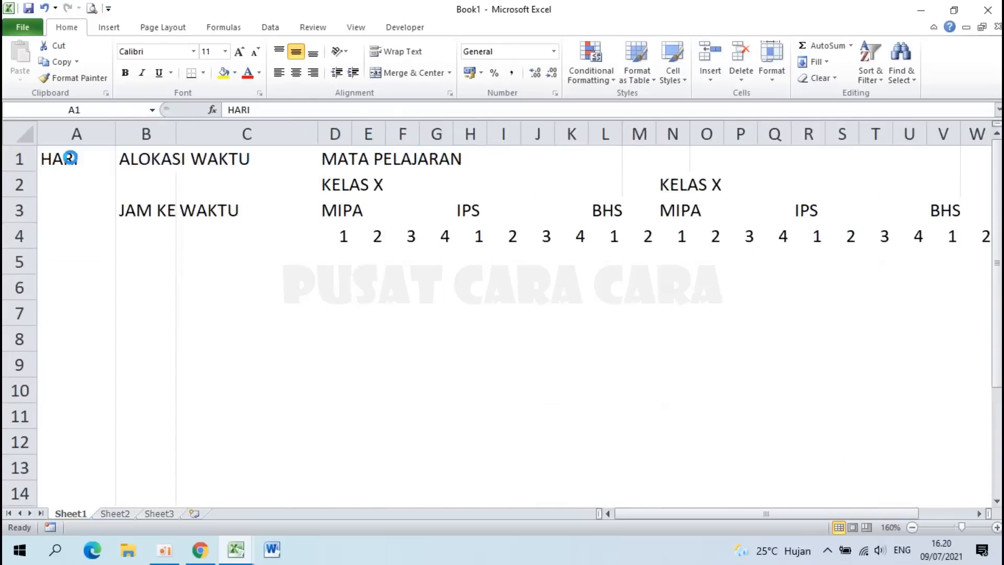
drag(74, 166, 82, 271)
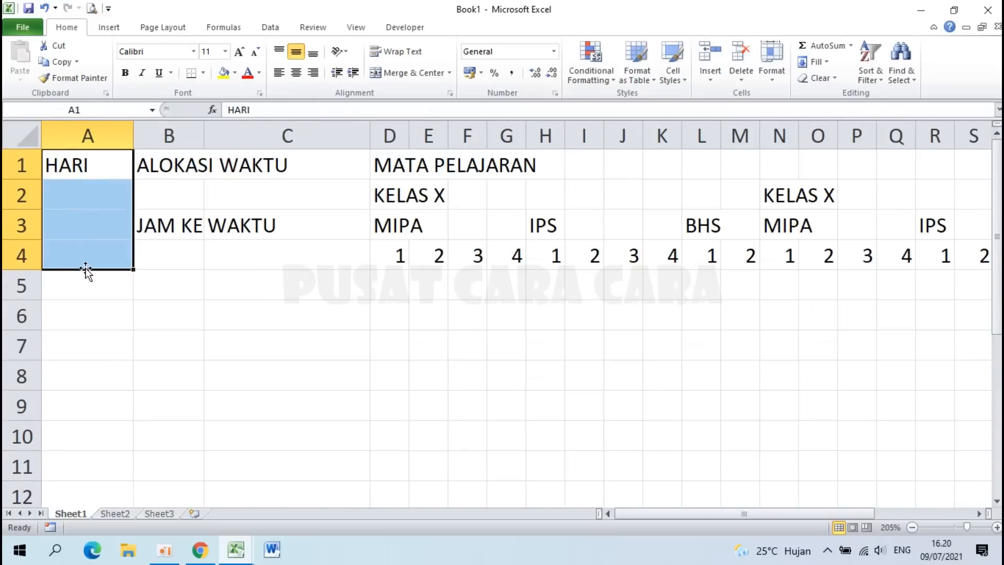
click(400, 78)
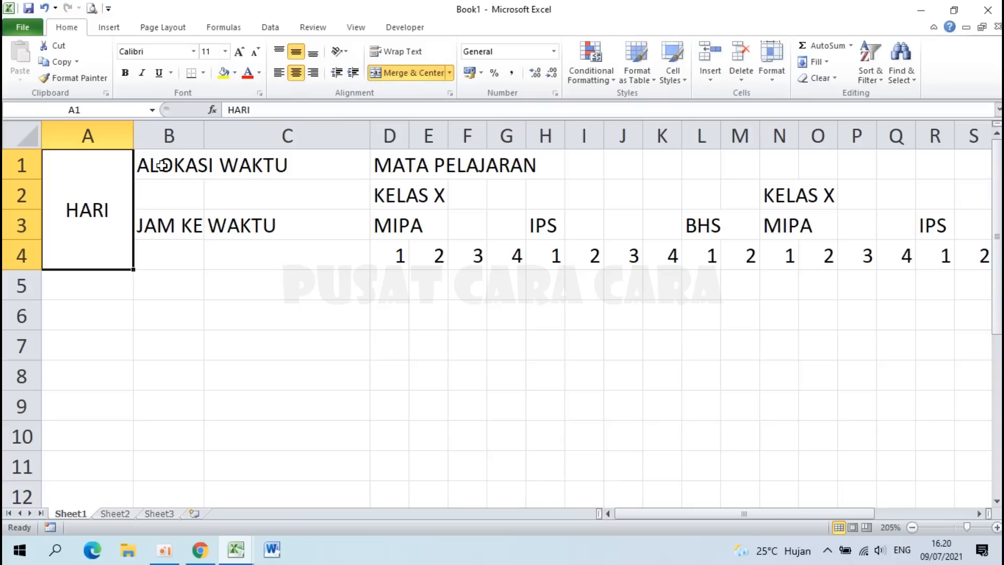
drag(163, 165, 272, 195)
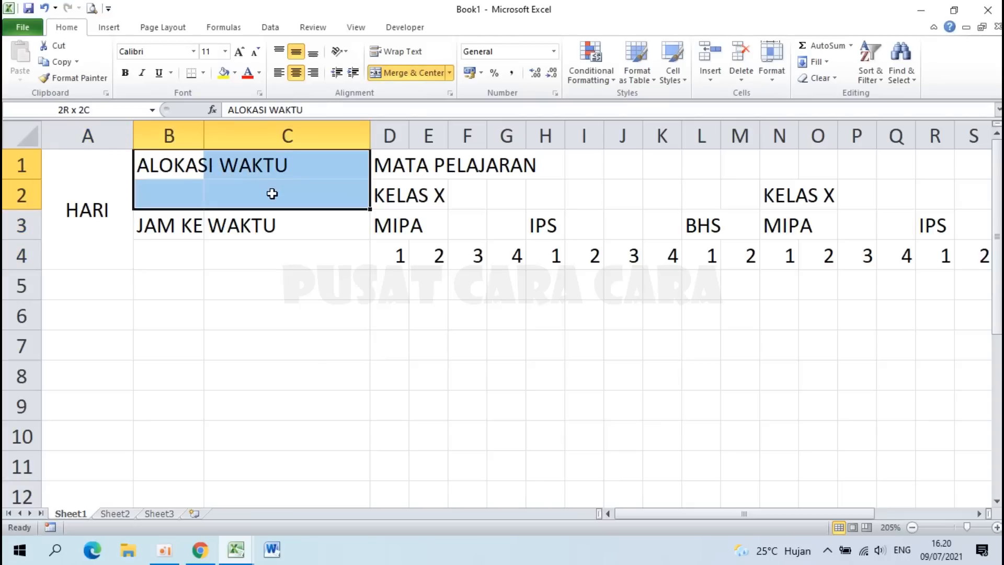
click(403, 73)
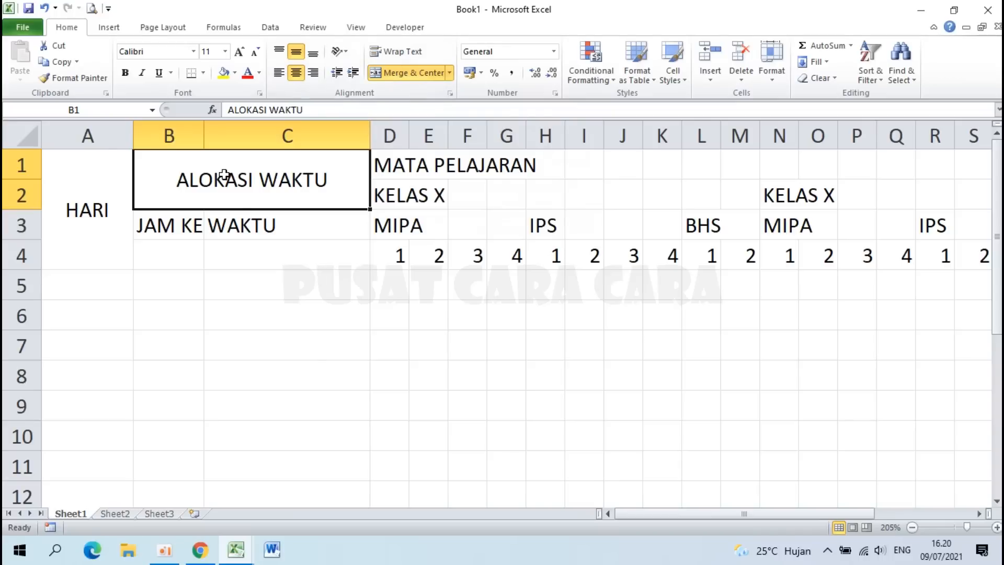
drag(170, 225, 171, 251)
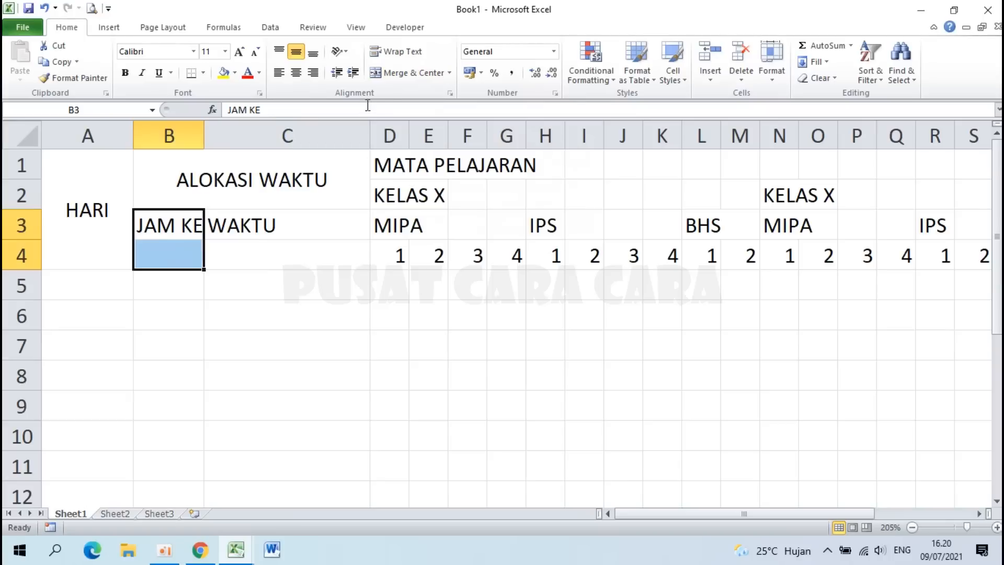
click(389, 75)
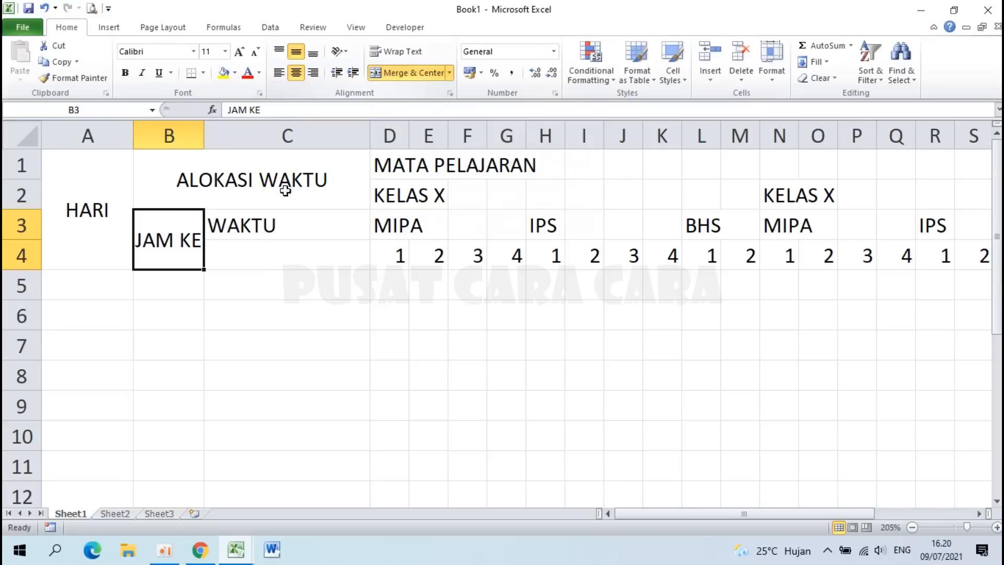
drag(251, 226, 251, 252)
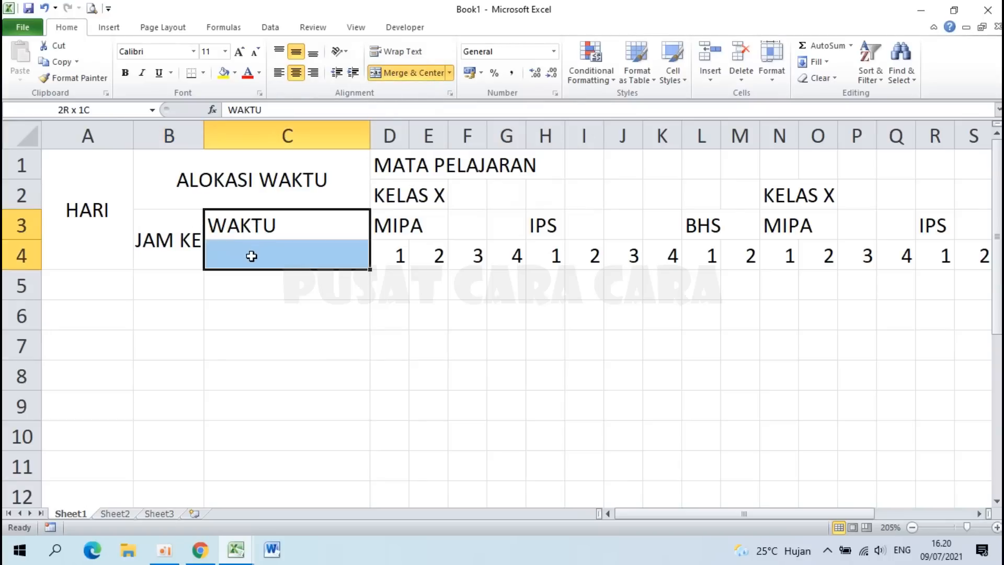
click(396, 71)
Step: Merge and centre MATA PELAJARAN across D1:AG1 above all three class blocks
click(384, 324)
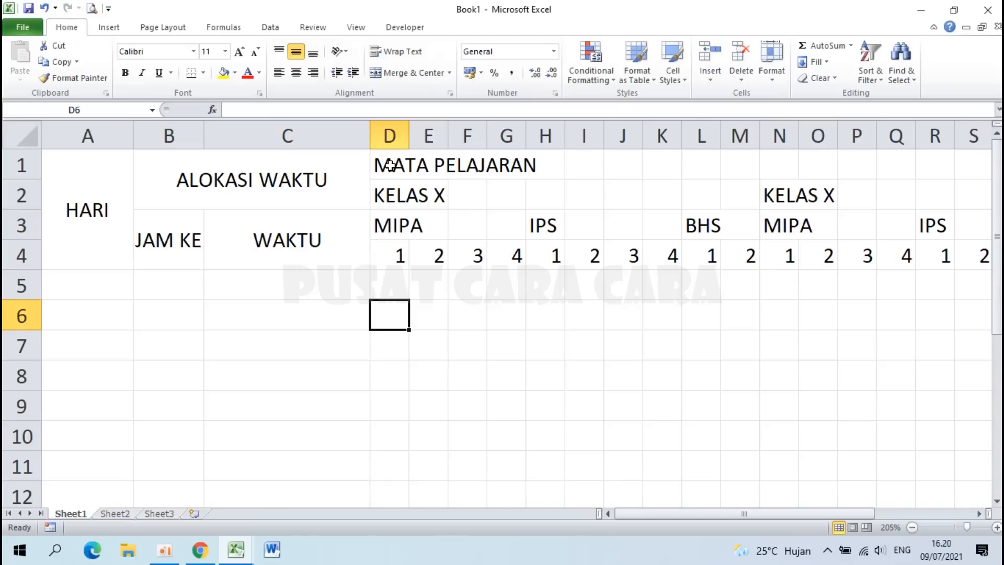
drag(390, 166, 767, 176)
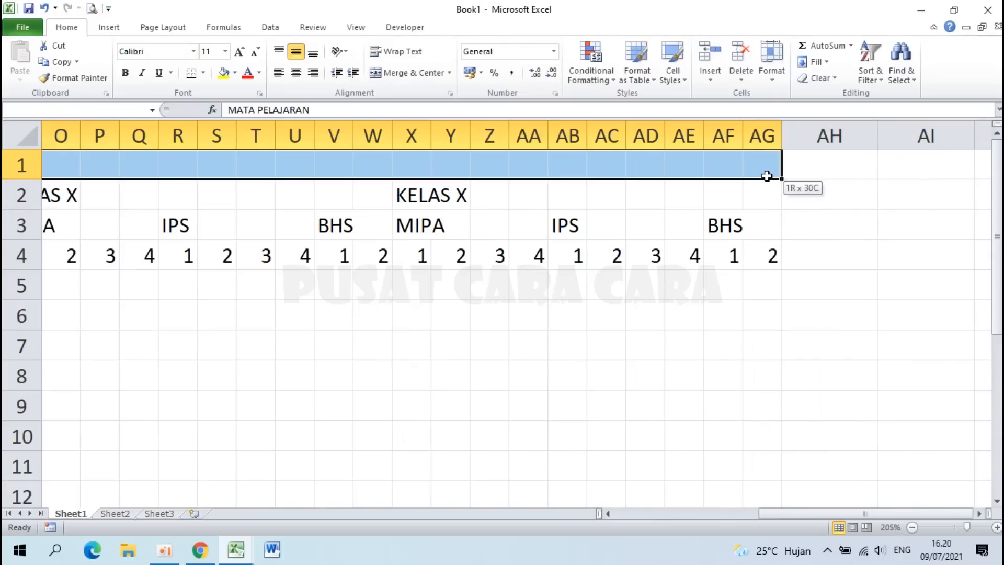
drag(767, 176, 767, 176)
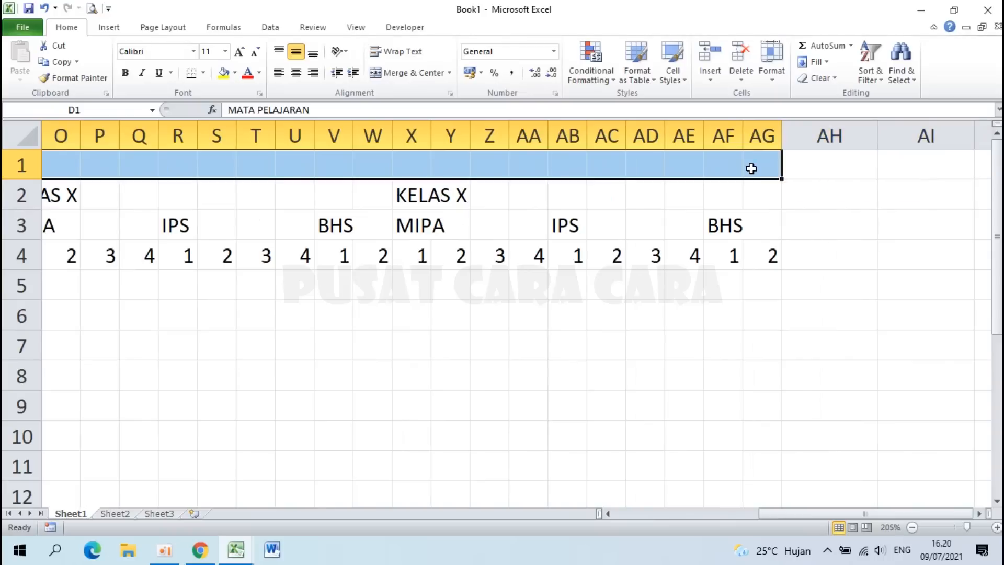
click(410, 74)
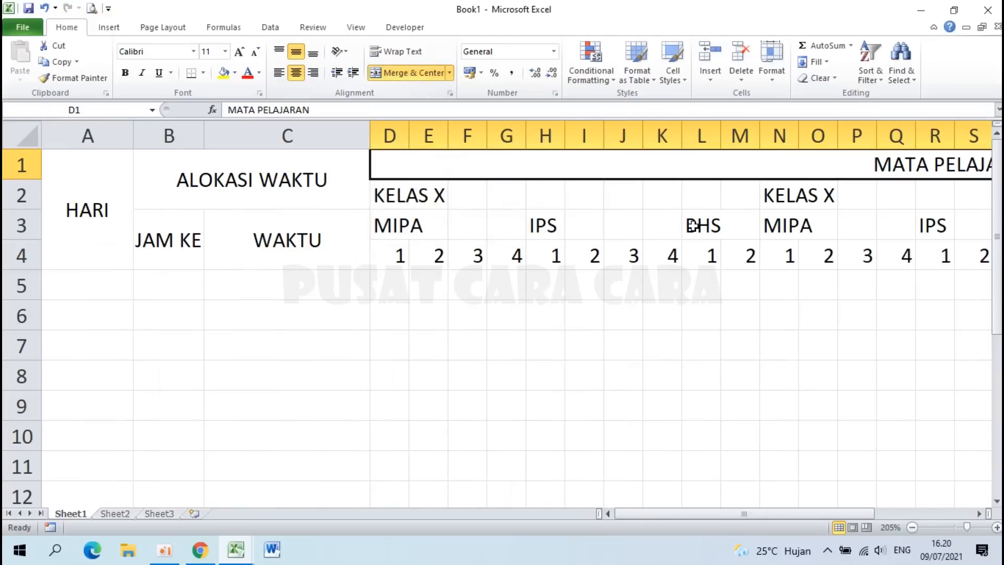
scroll(693, 225, down, 5)
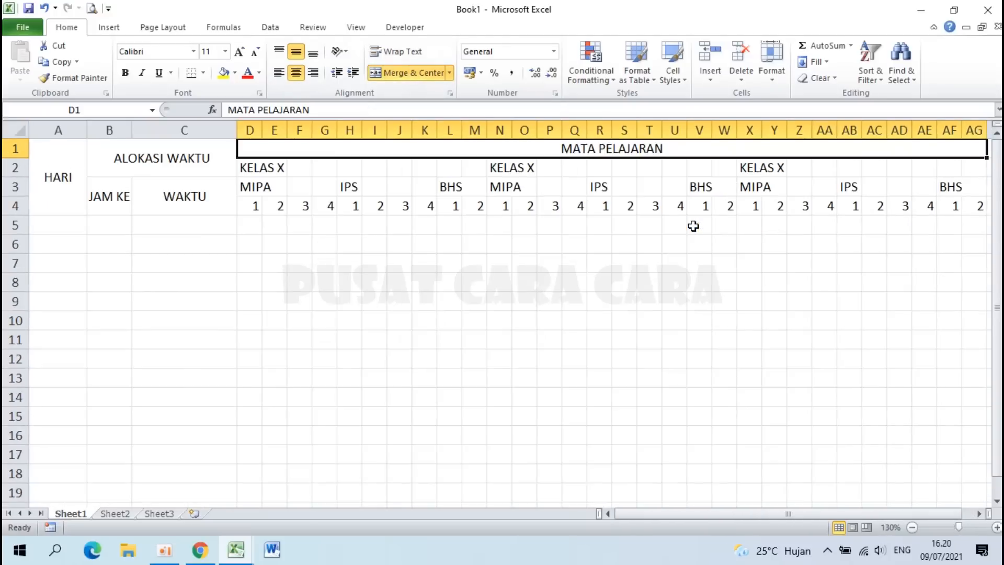
scroll(419, 236, up, 2)
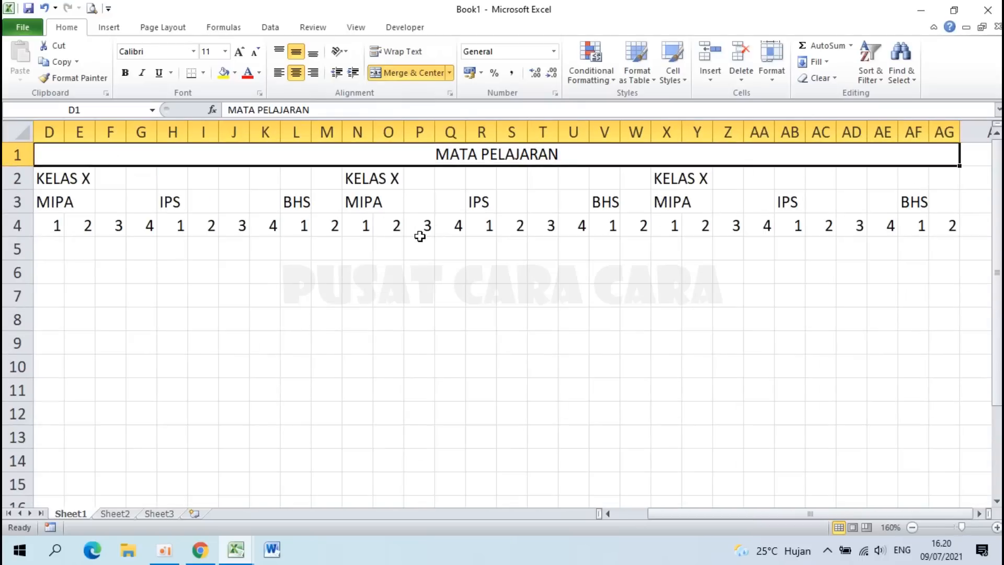
scroll(375, 196, up, 3)
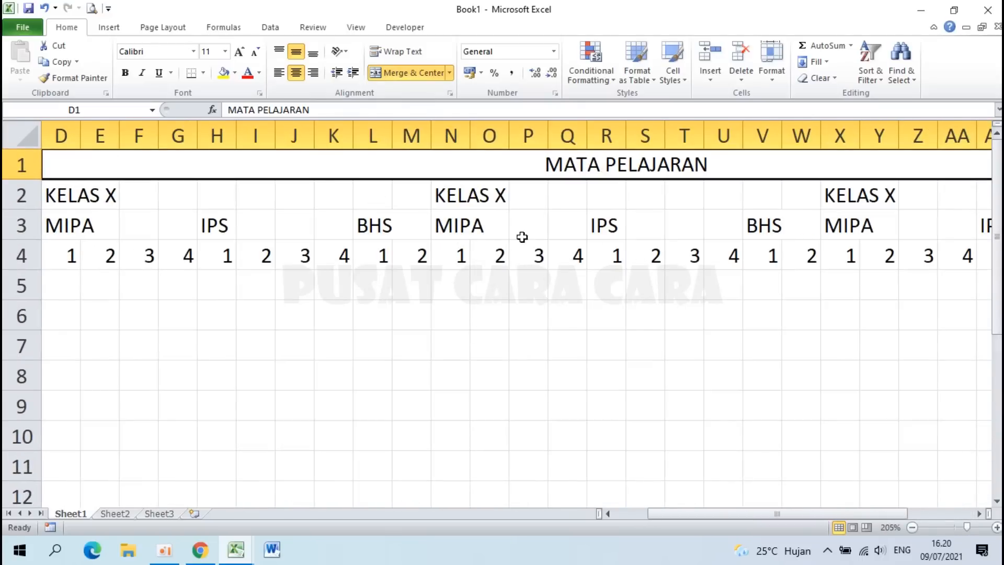
scroll(504, 226, up, 1)
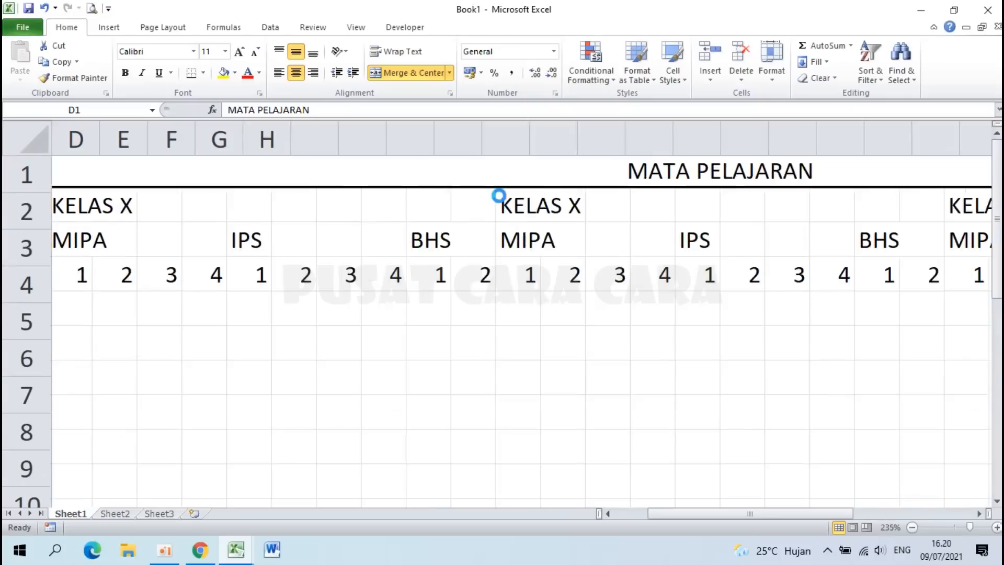
scroll(499, 196, up, 1)
Step: Change the N2 heading from KELAS X to KELAS XI
click(581, 217)
click(555, 215)
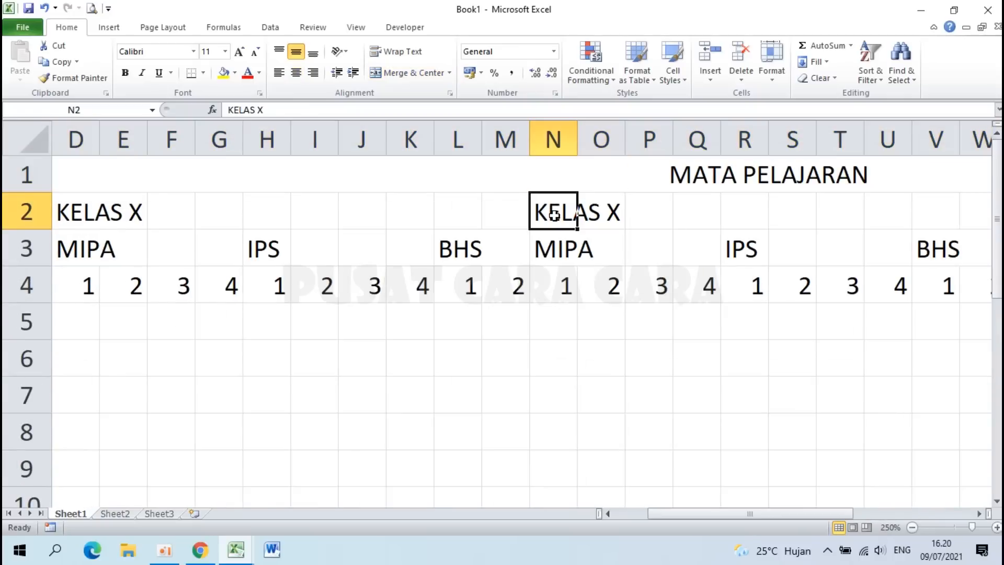
double_click(555, 215)
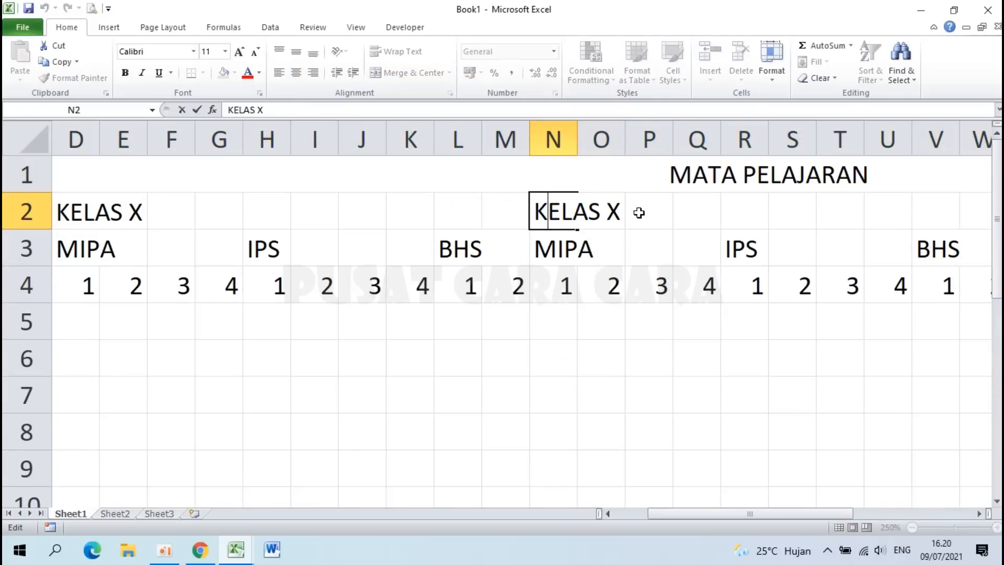
text(I)
key(Return)
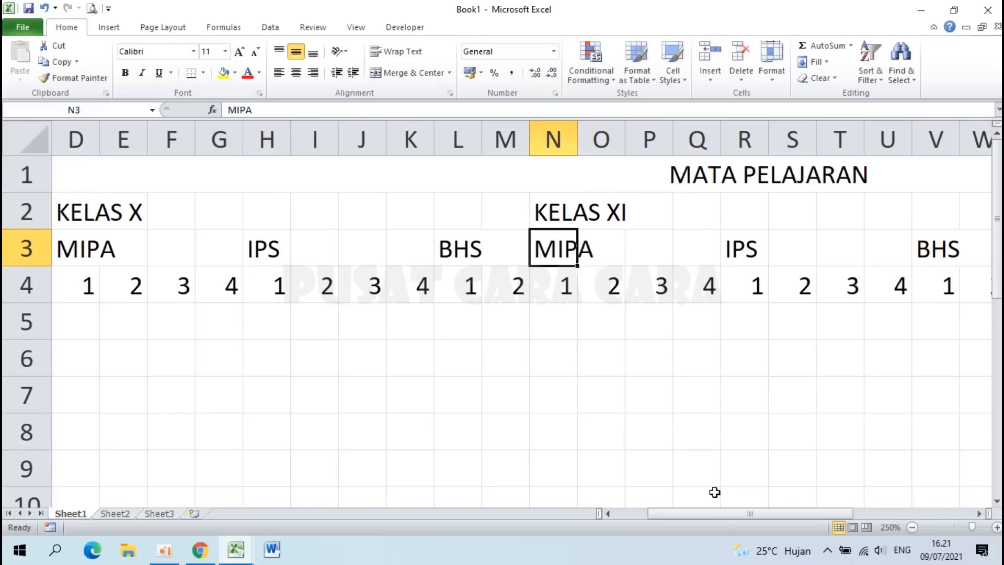
Step: Change the X2 heading to KELAS XII and return to A1
drag(719, 510, 844, 510)
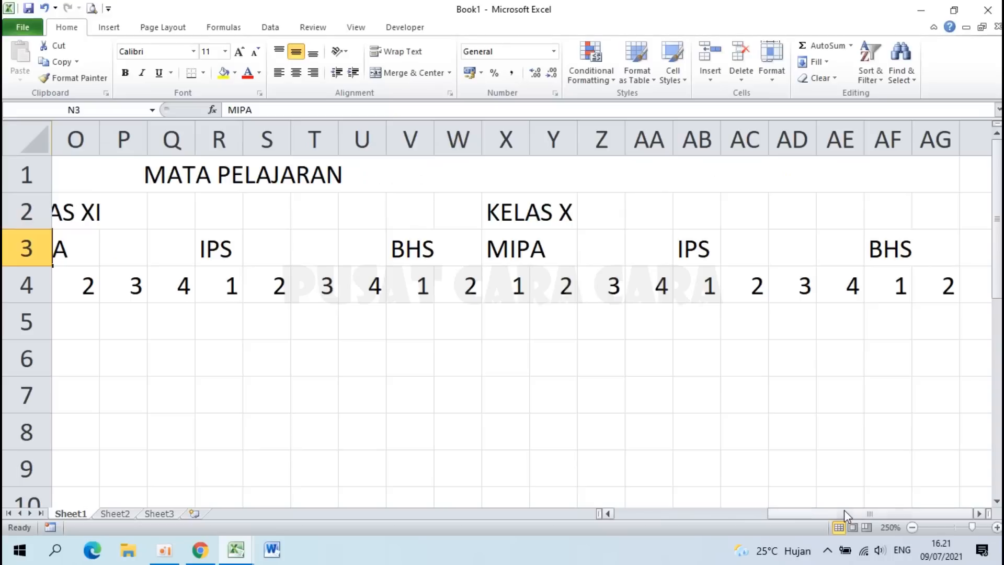
click(503, 212)
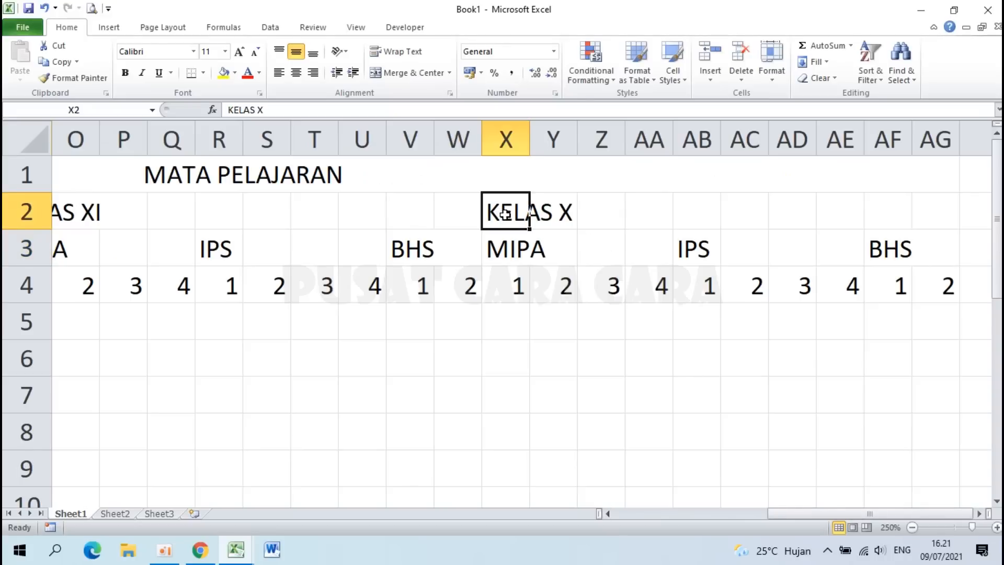
double_click(578, 214)
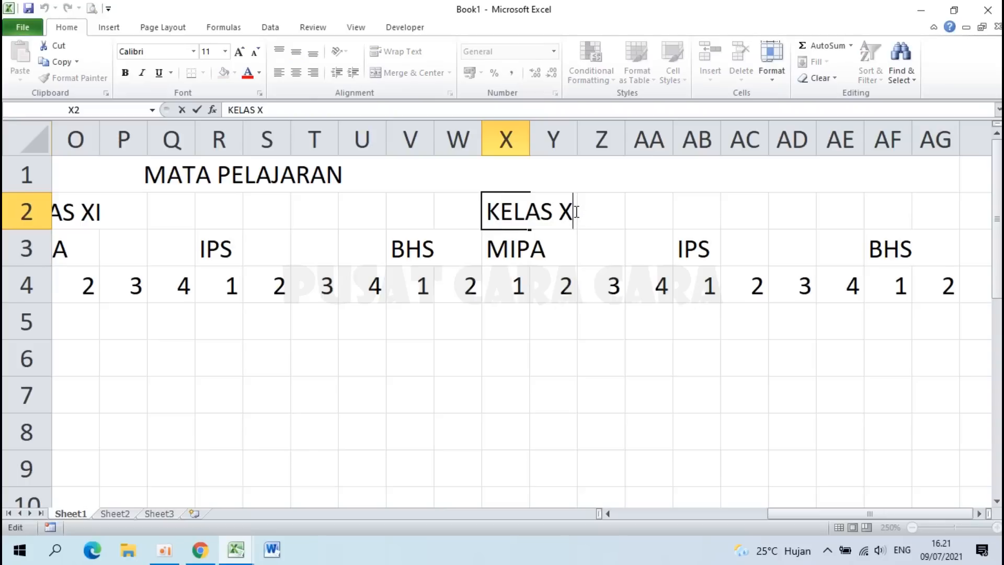
text(II)
key(Return)
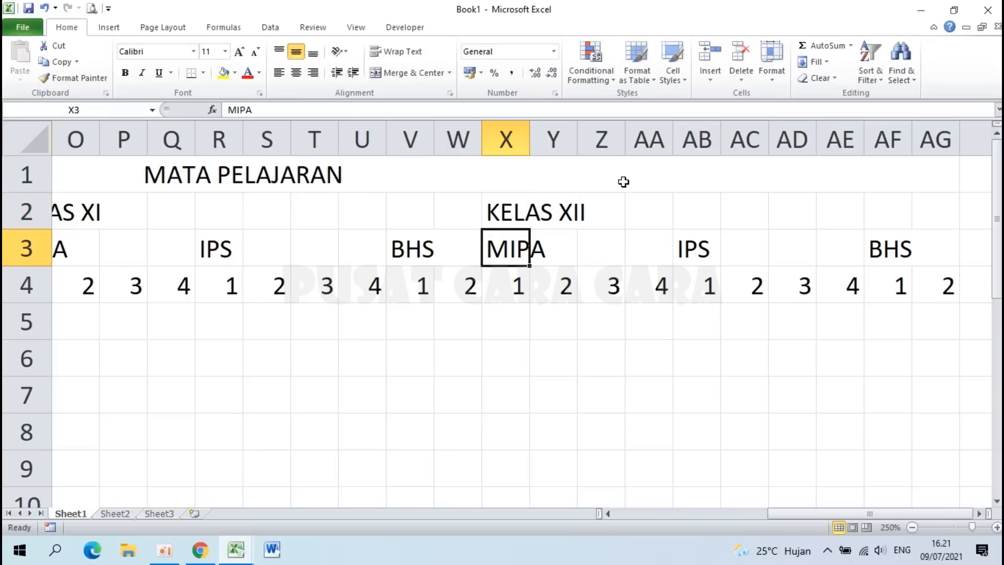
key(ctrl+Home)
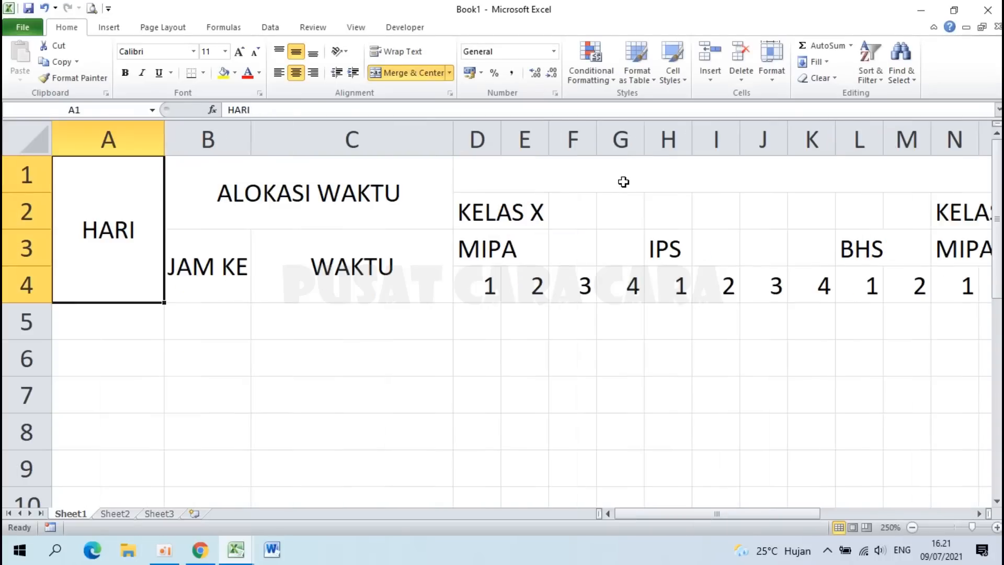
Step: Merge and centre KELAS X over D2:M2, plus MIPA D3:G3, IPS H3:K3 and BHS L3:M3
scroll(624, 181, down, 3)
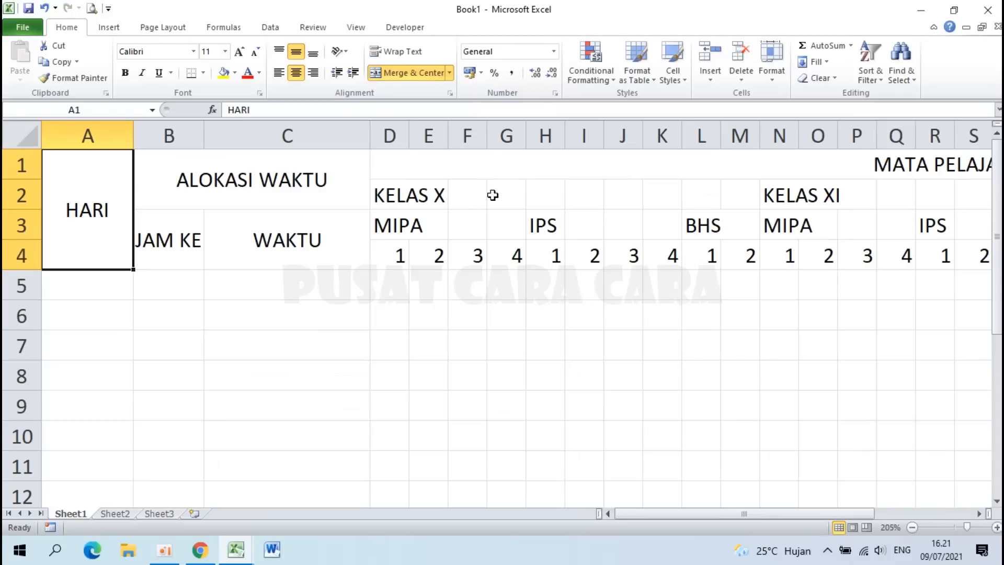
drag(391, 195, 734, 196)
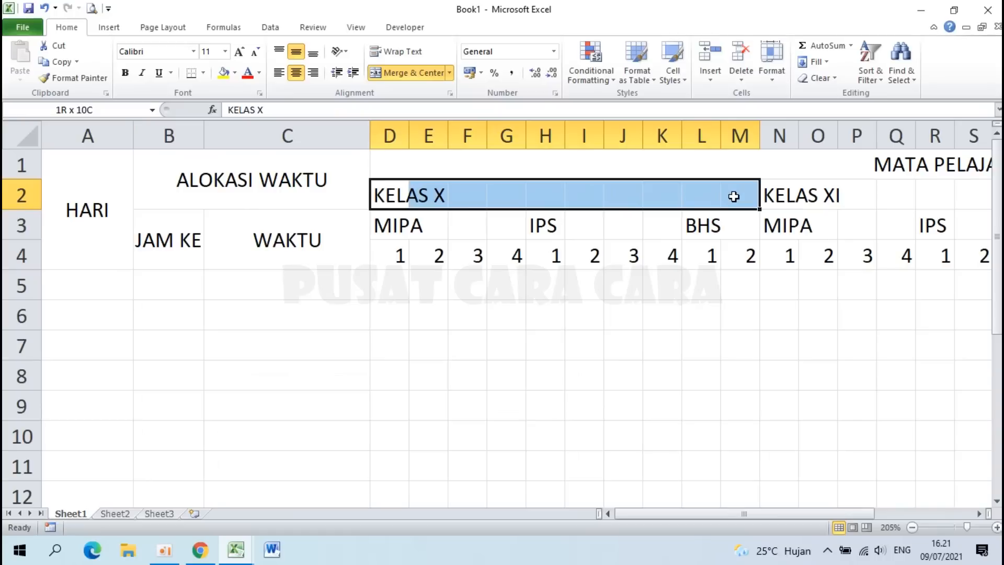
click(398, 70)
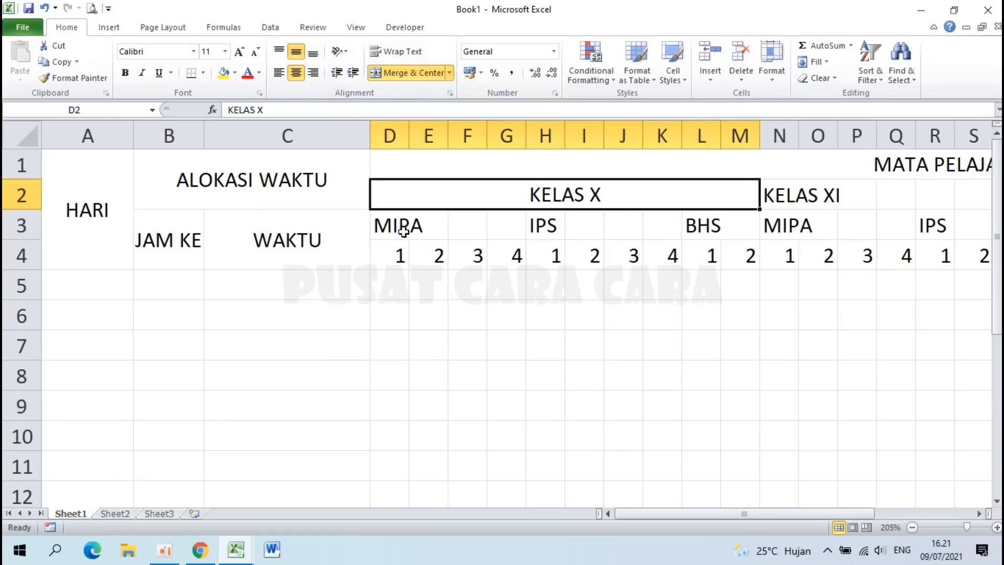
drag(393, 226, 498, 224)
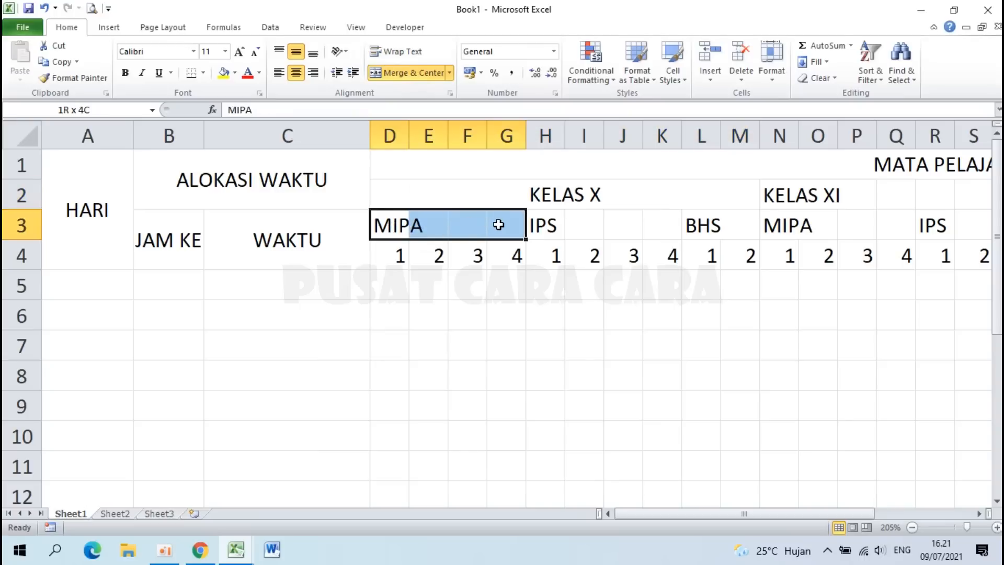
click(398, 72)
drag(547, 230, 675, 224)
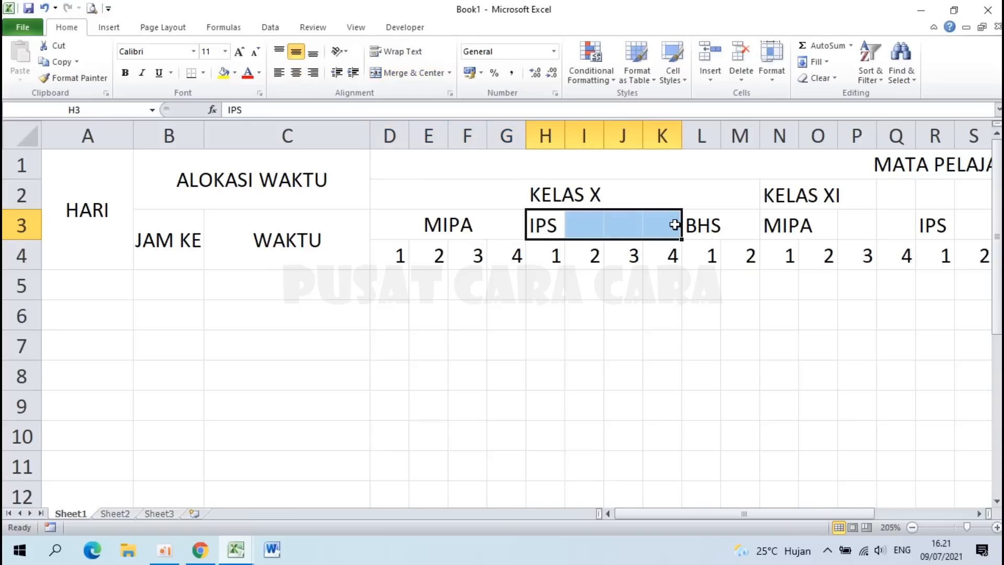
click(425, 73)
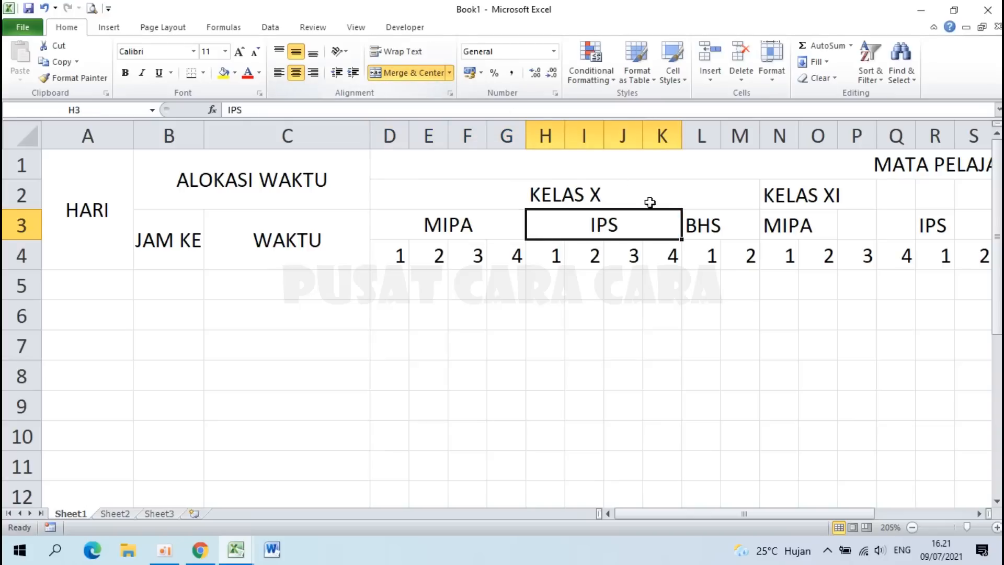
drag(700, 222, 729, 220)
click(405, 70)
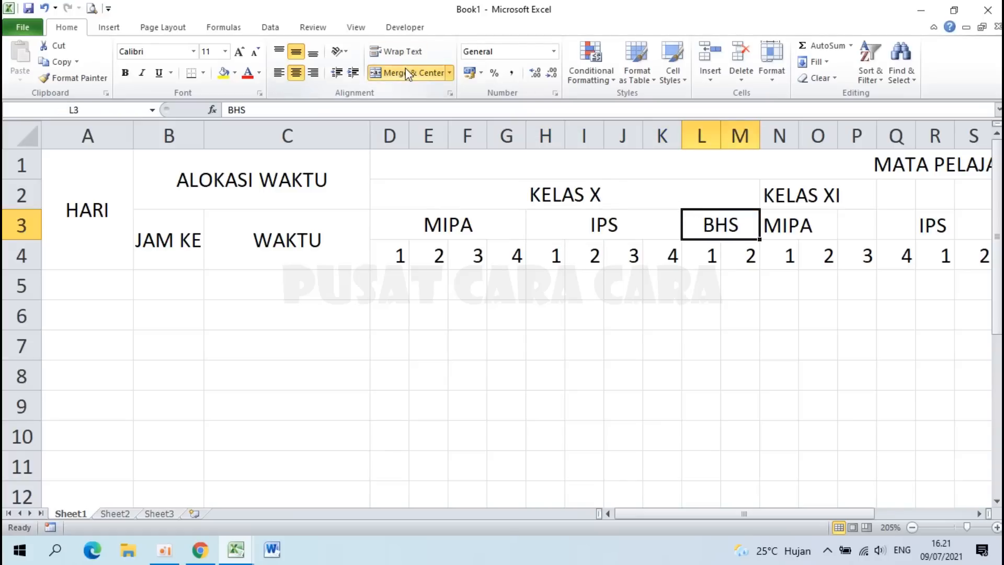
Step: Merge and centre KELAS XI over N2:W2, plus MIPA N3:Q3, IPS R3:U3 and BHS V3:W3
drag(781, 517, 868, 513)
drag(255, 197, 597, 197)
click(384, 72)
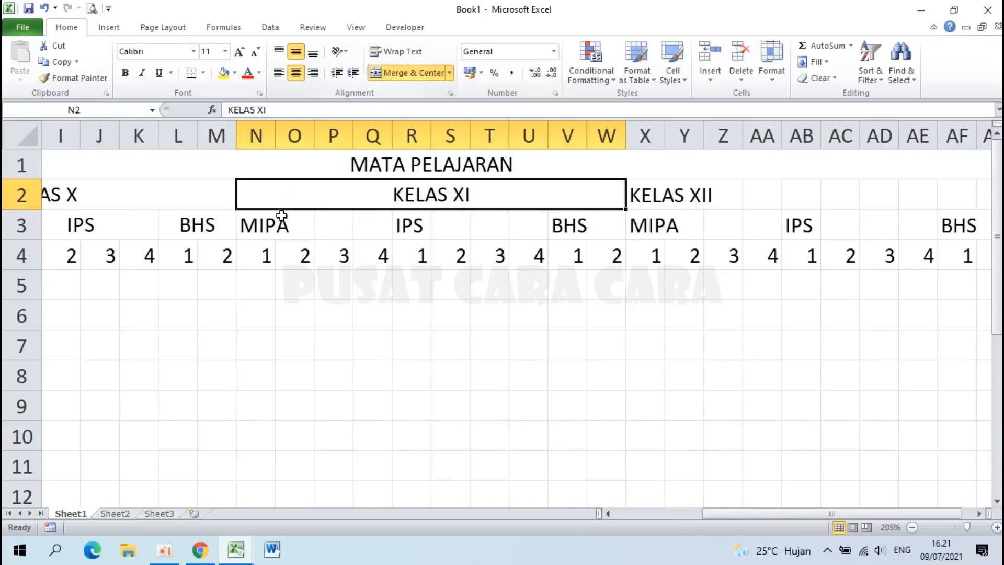
drag(261, 226, 602, 232)
click(389, 72)
click(431, 78)
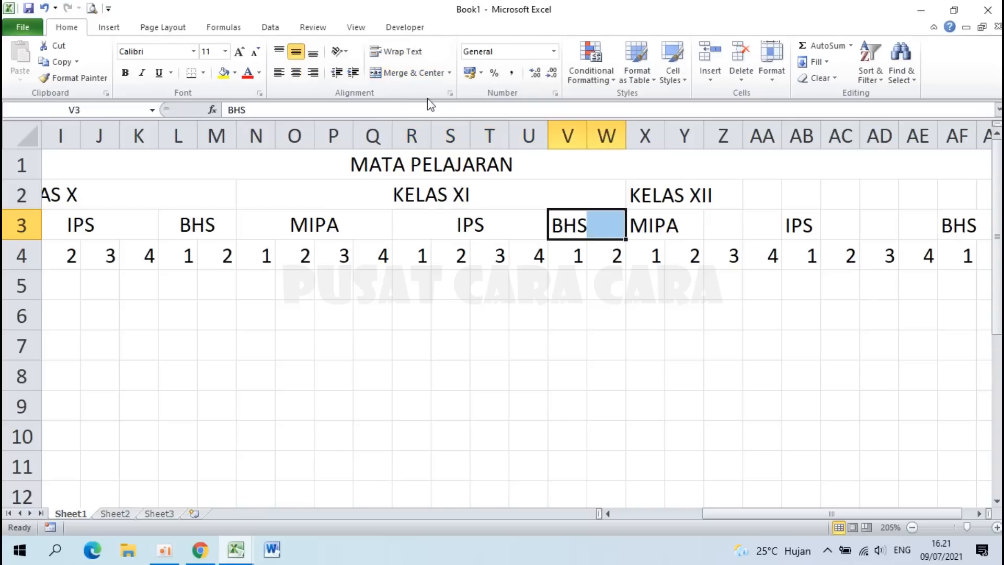
click(411, 79)
Step: Merge and centre KELAS XII over X2:AG2, plus MIPA X3:AA3, IPS AB3:AE3 and BHS AF3:AG3
drag(638, 193, 844, 199)
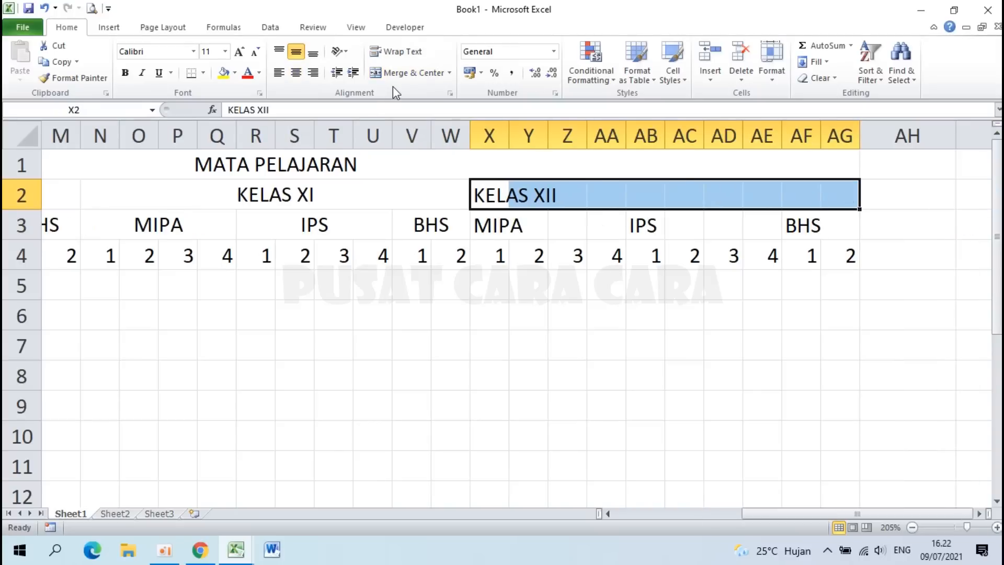
click(402, 72)
drag(493, 225, 607, 229)
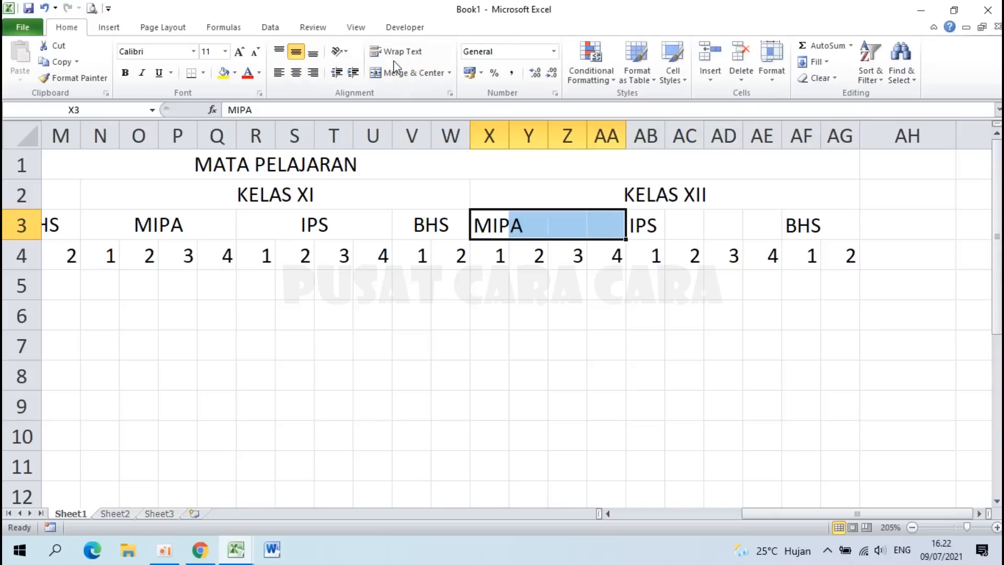
click(400, 72)
drag(639, 225, 756, 222)
click(405, 75)
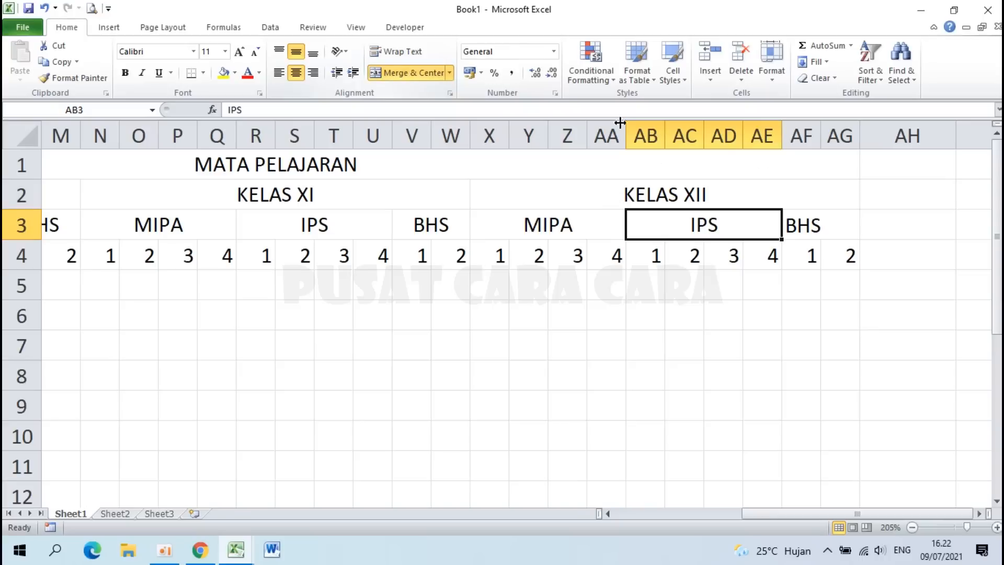
drag(805, 226, 825, 227)
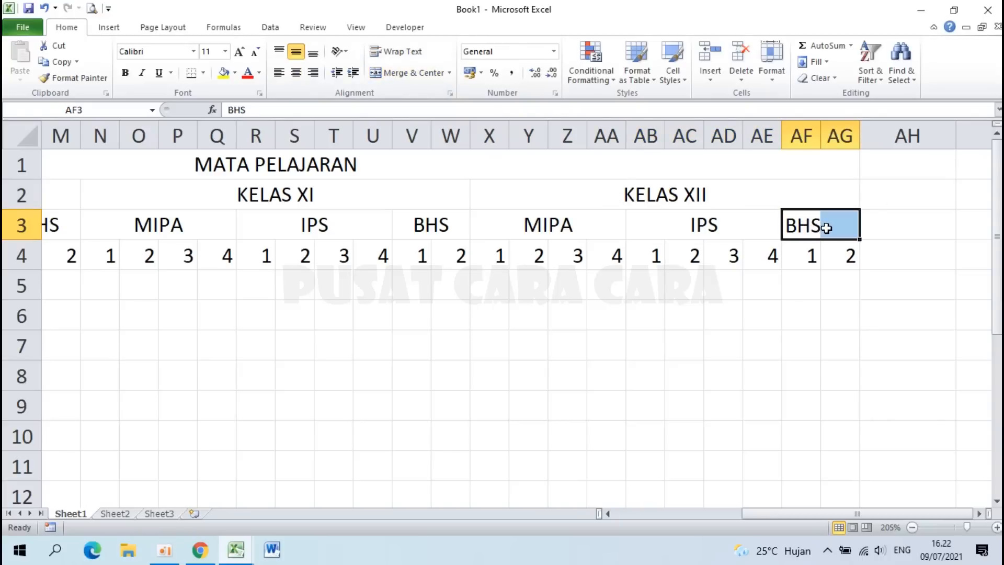
click(400, 72)
scroll(894, 259, down, 5)
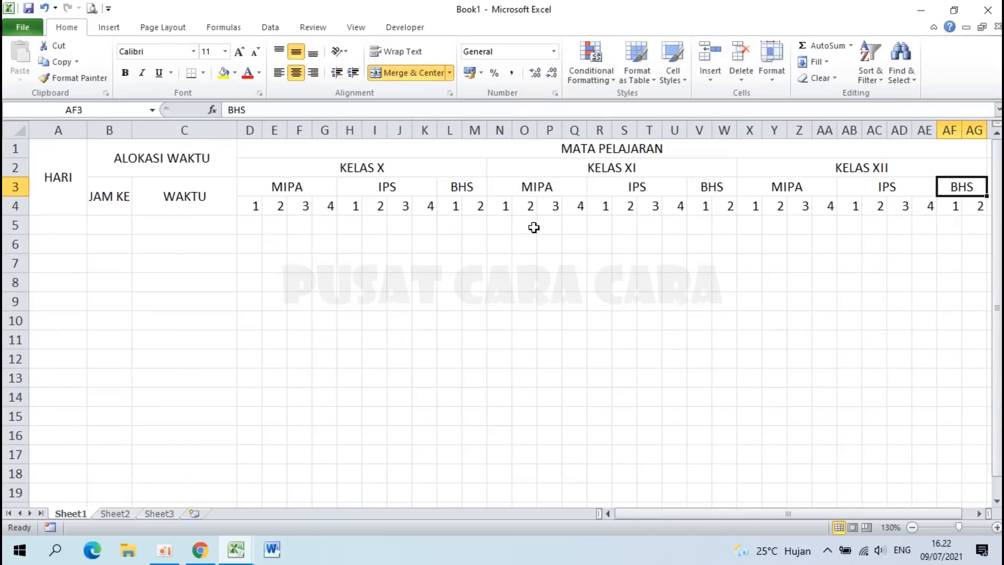
click(675, 283)
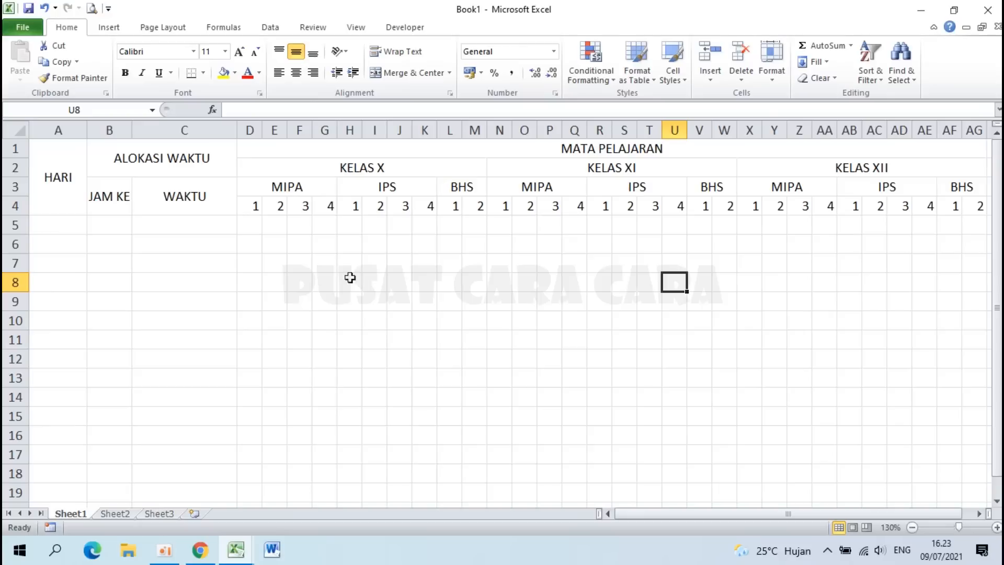
click(239, 551)
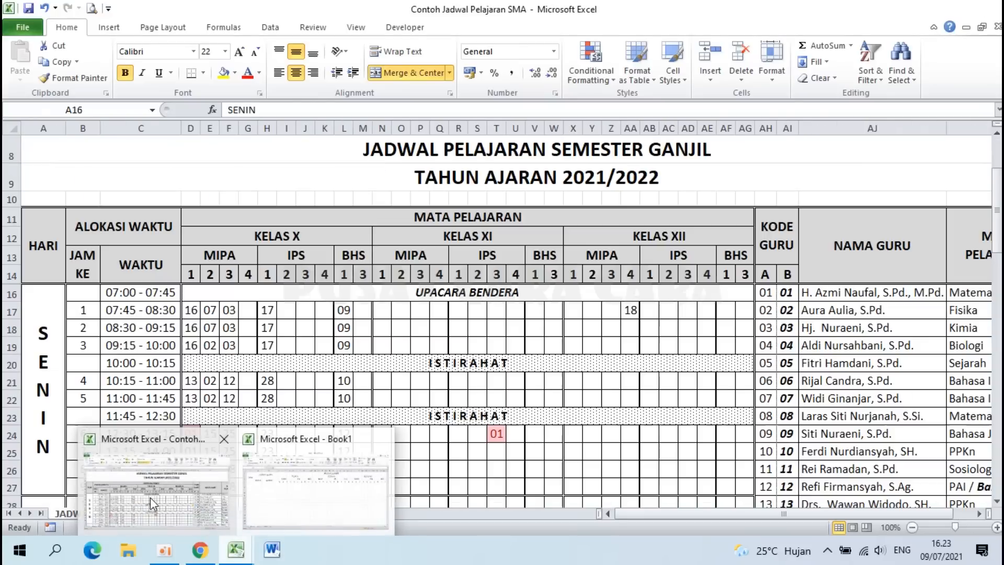
click(150, 498)
click(131, 328)
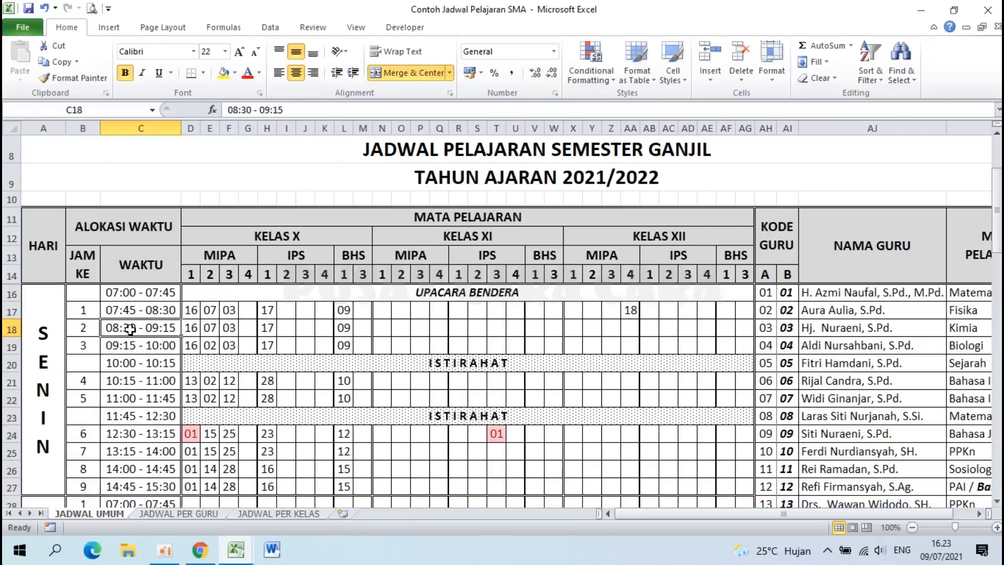
scroll(129, 329, down, 1)
drag(118, 218, 166, 423)
mouse_move(236, 550)
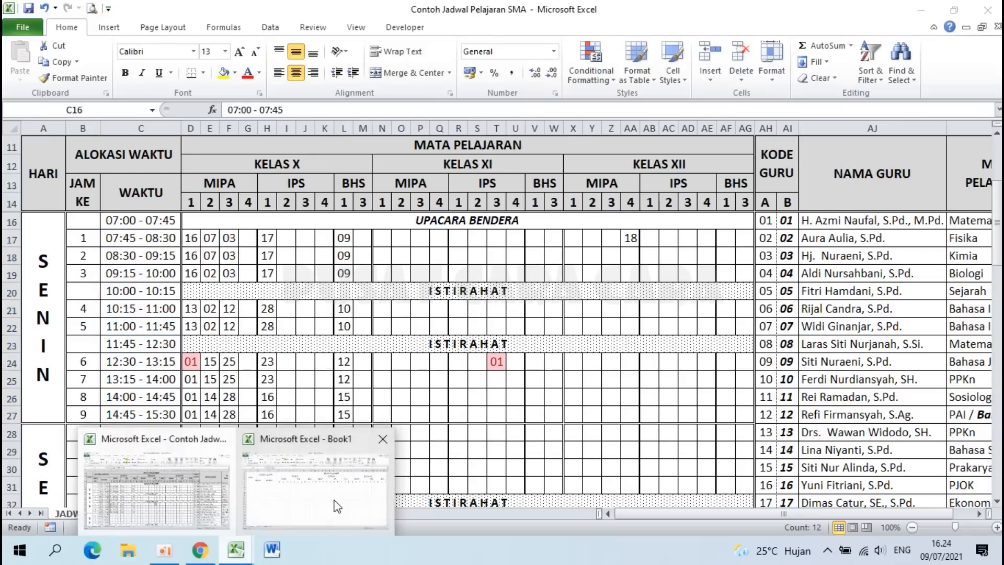
click(333, 501)
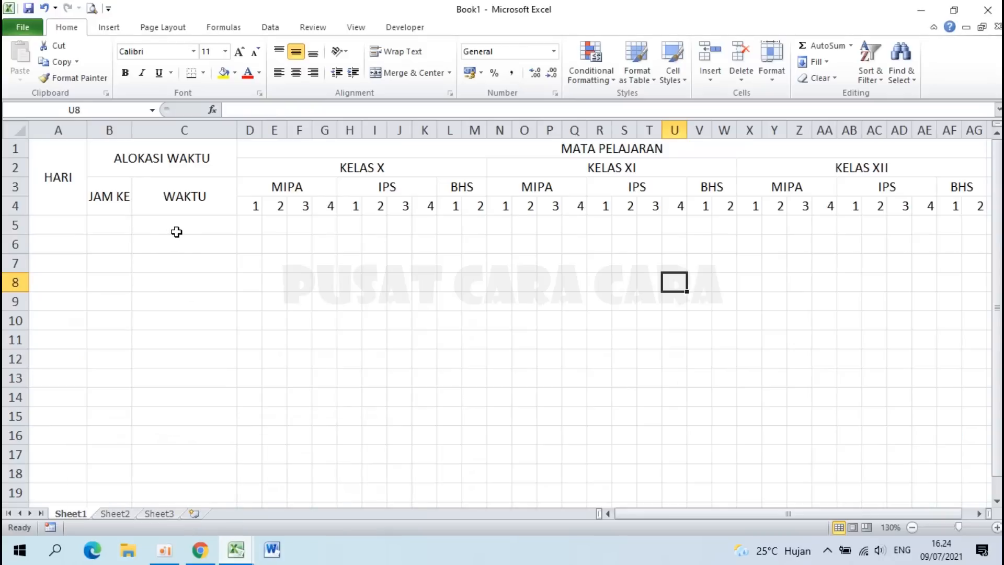
click(176, 232)
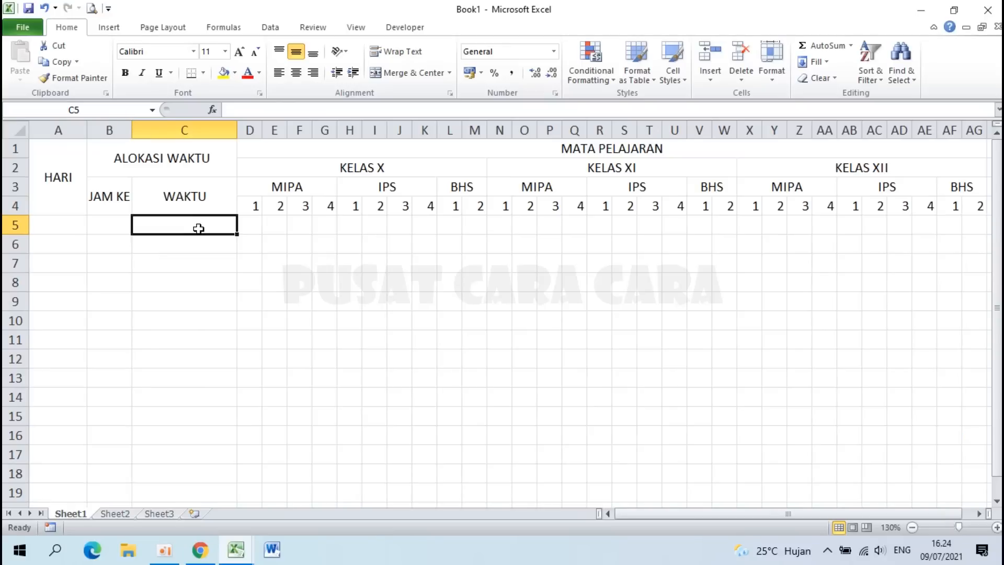
Step: Enter the first five WAKTU slots, 07:00 - 07:45 through 10:00 - 10:15
text(07.00)
key(BackSpace)
key(BackSpace)
key(BackSpace)
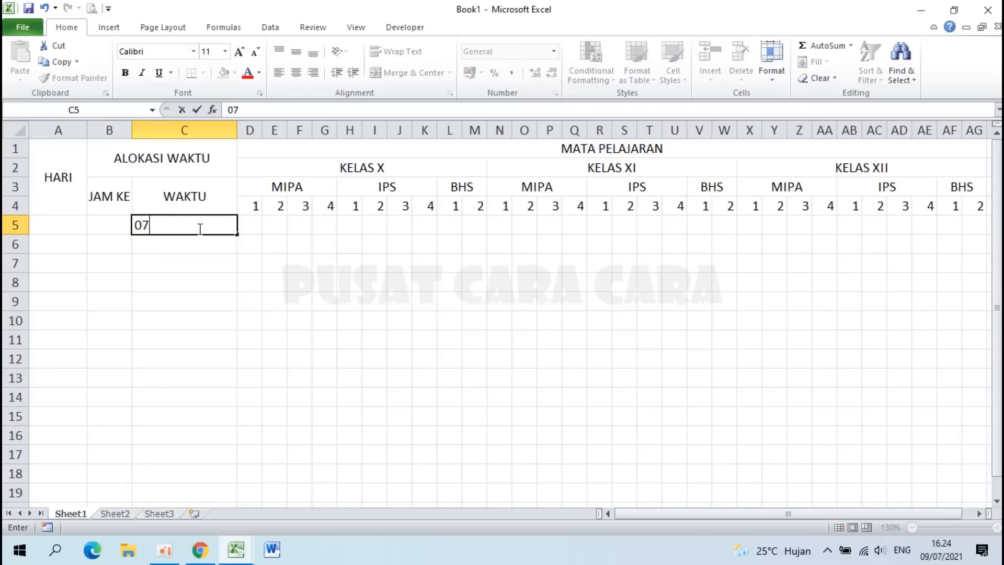
text(:00 - 04)
key(BackSpace)
text(7:45)
key(Return)
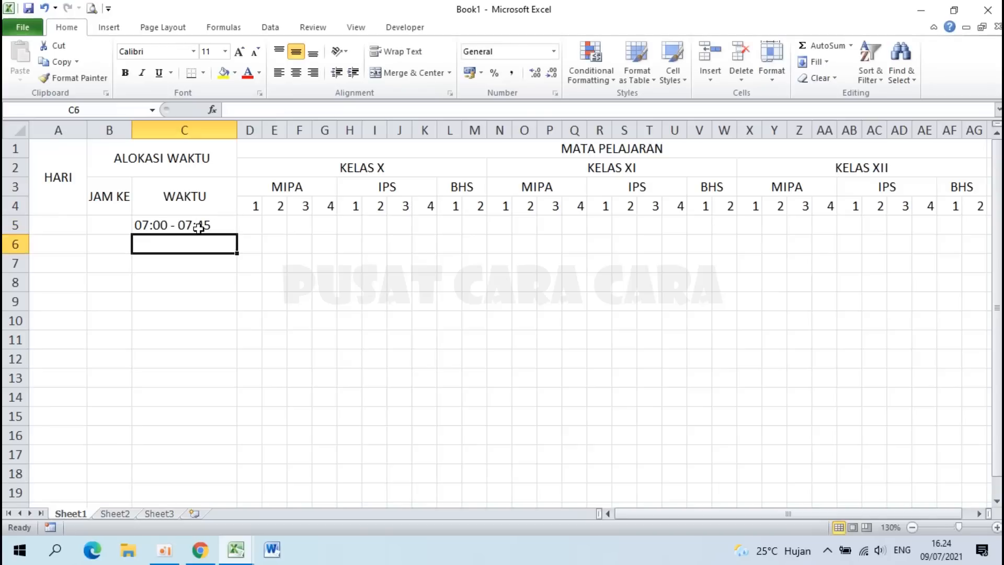
text(07:45 - 08:30)
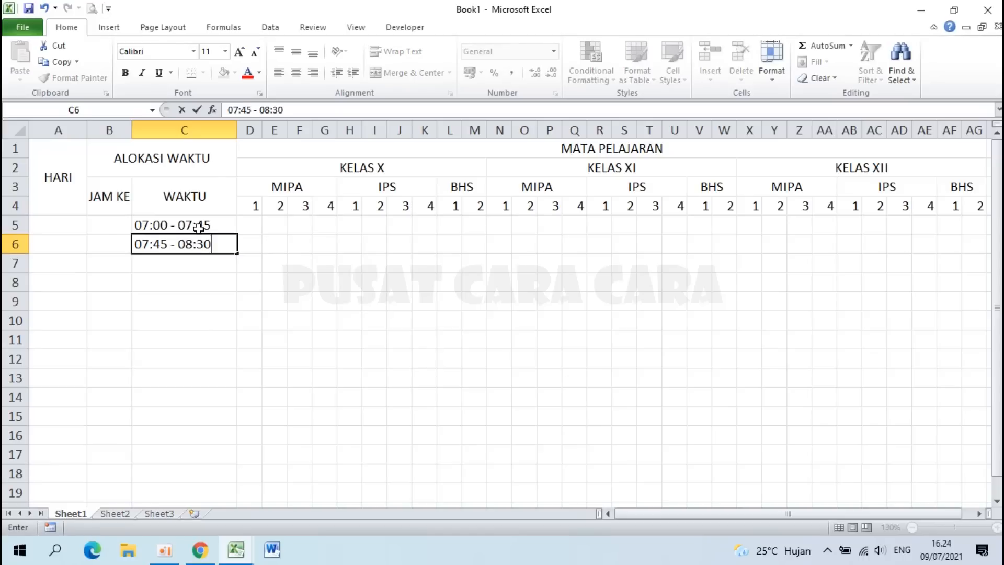
key(Return)
text(0)
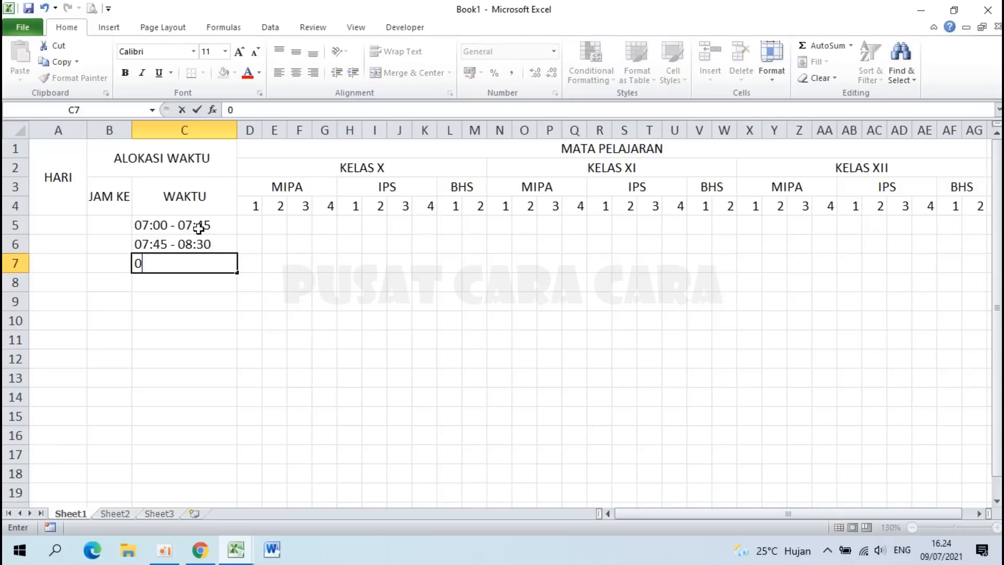
text(8:30 - 09:15)
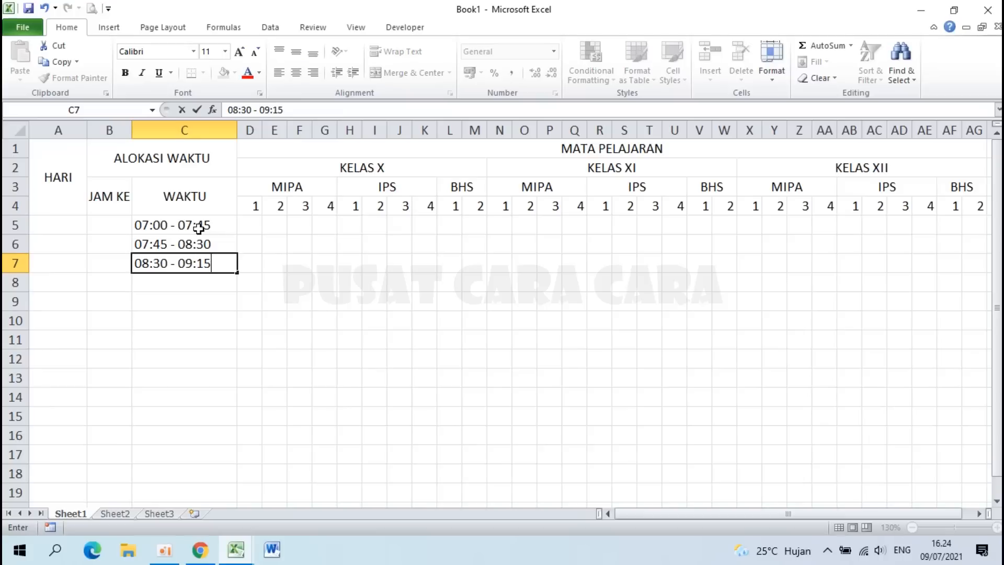
key(Return)
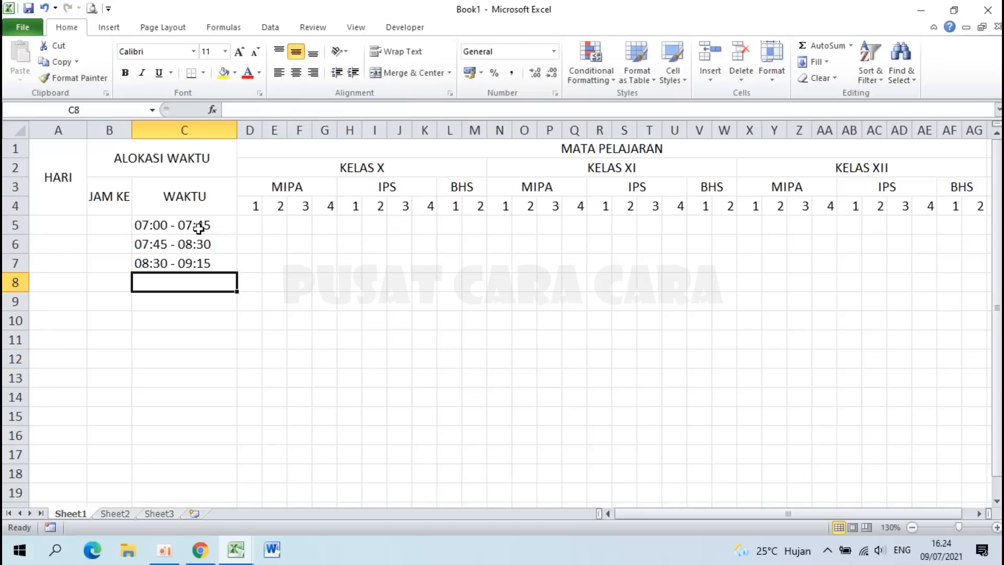
text(09:15)
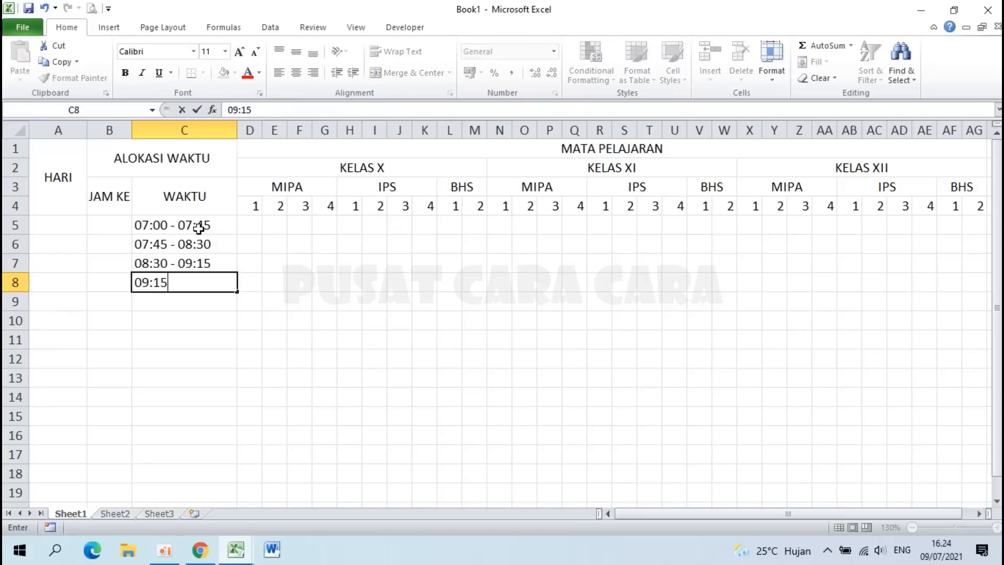
text( - 10:00)
key(Return)
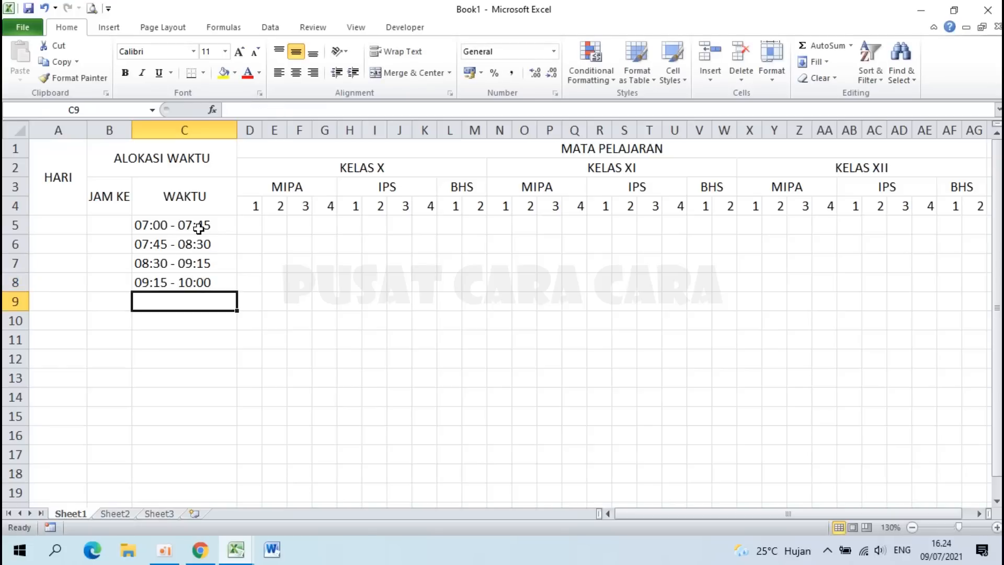
text(10:0)
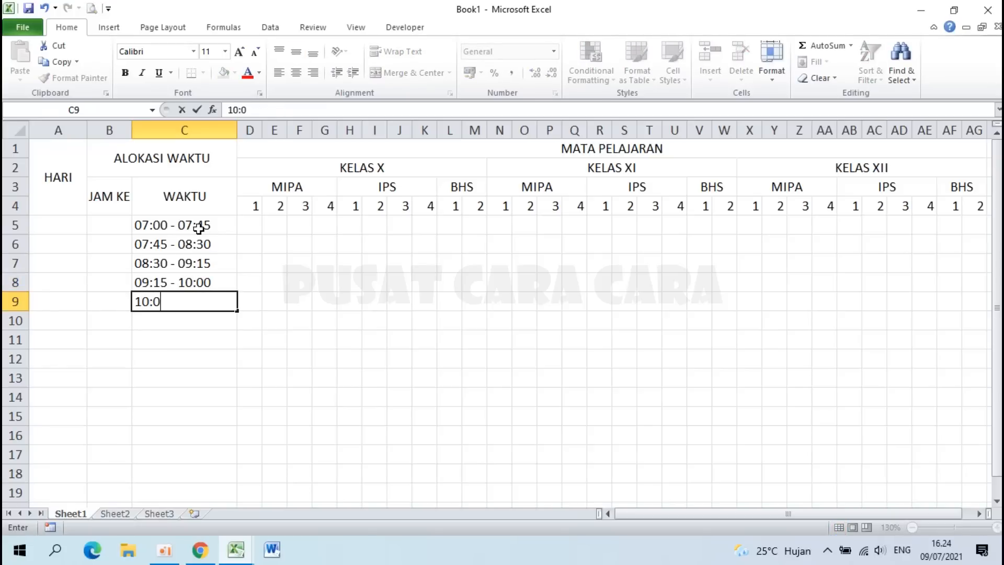
text(0 - 10:15)
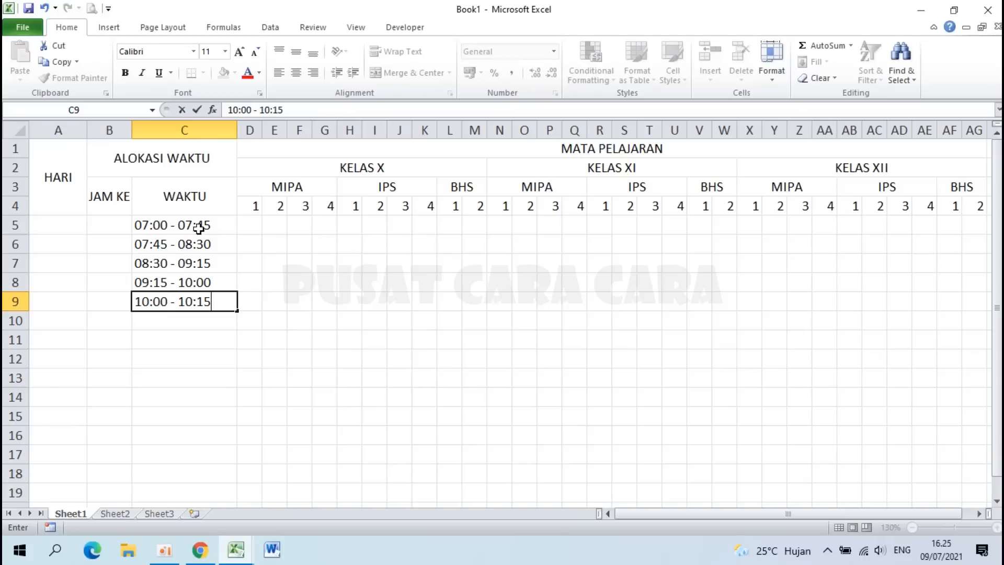
key(Return)
Step: Enter the remaining seven slots, 10:15 - 11:00 through 14:45 - 15:30
text(10)
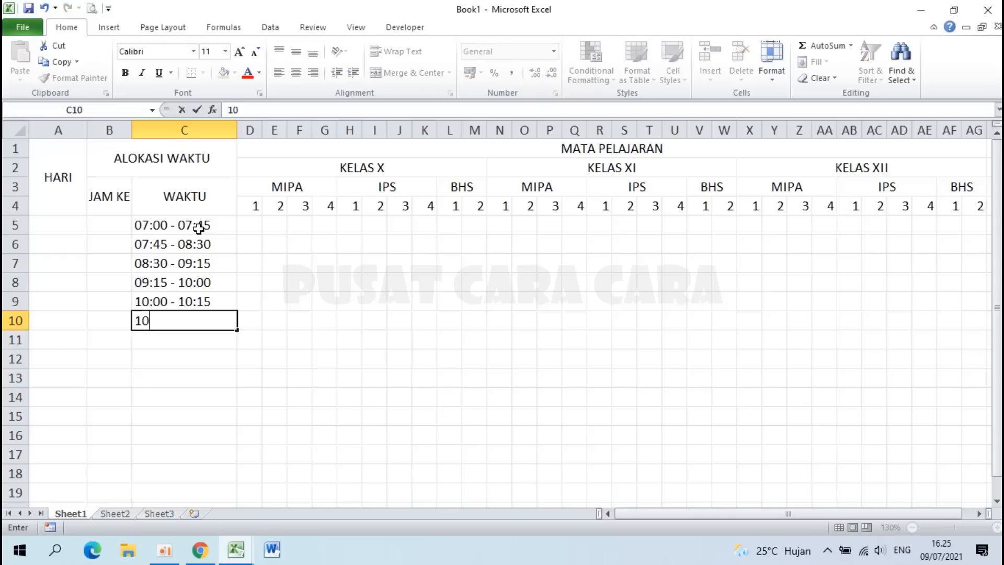
text(:15 - 11:00)
key(Return)
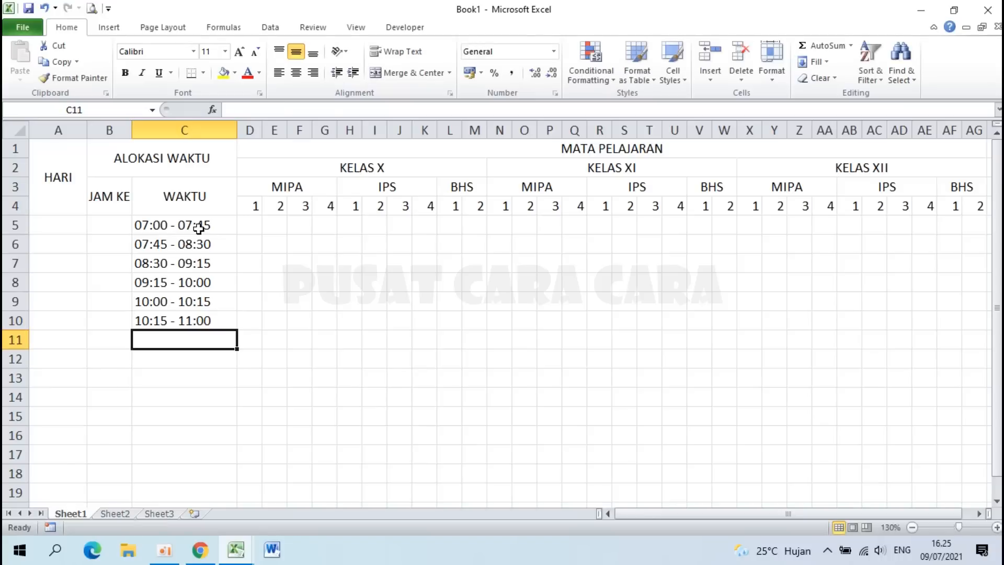
text(11:0)
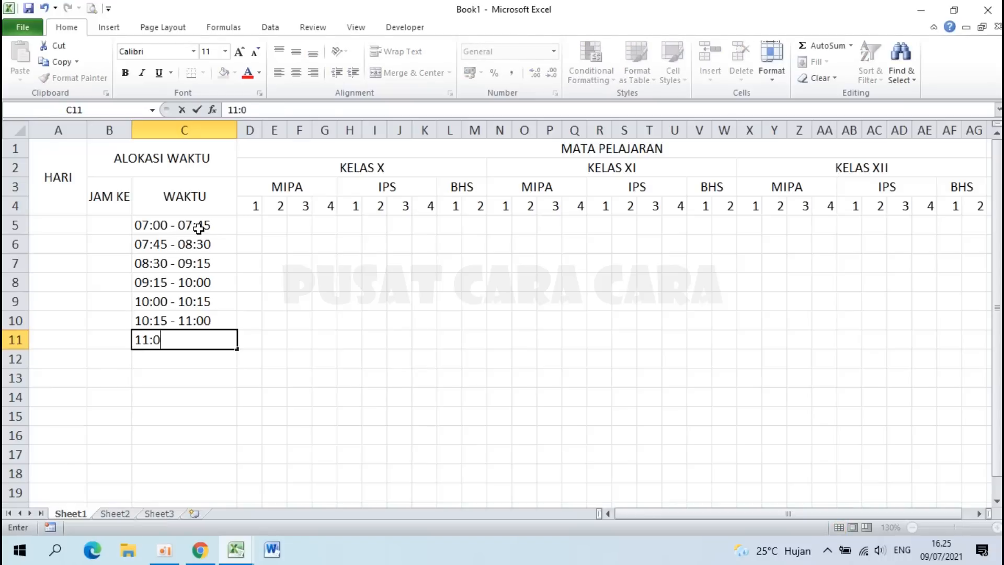
text(0 - 11:45)
key(Return)
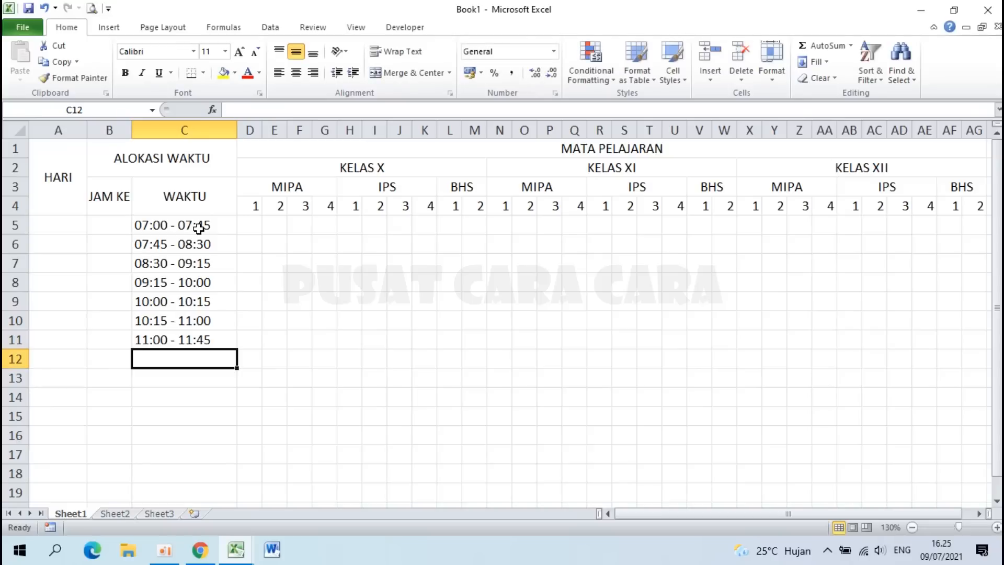
text(11:45)
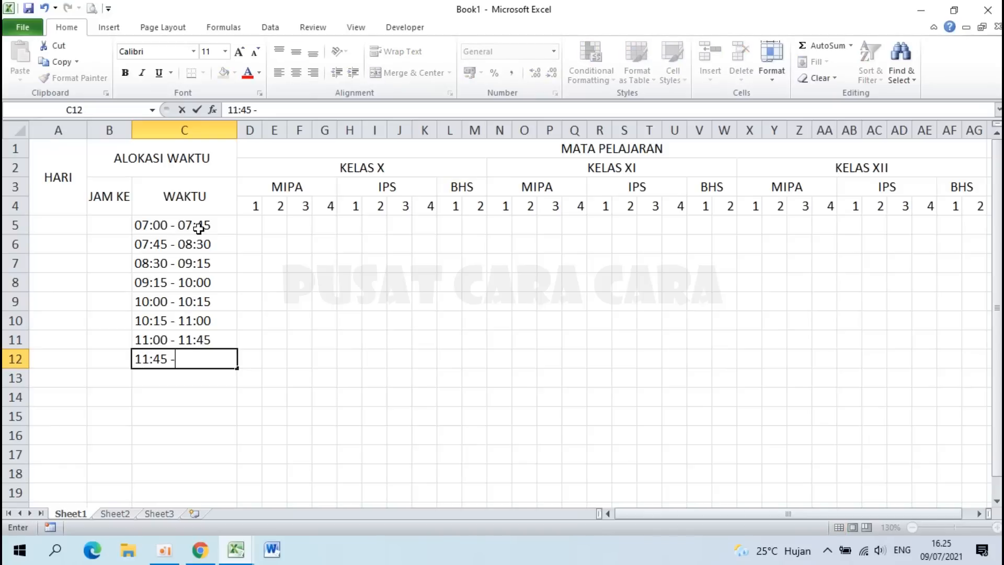
text( - 12:30)
key(Return)
text(12:30)
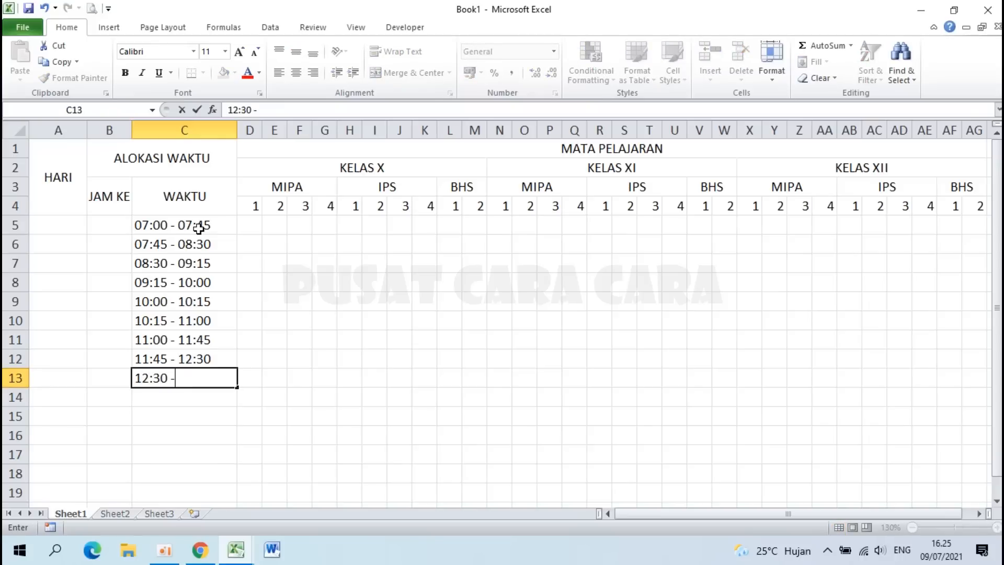
text( - 13:15)
key(Return)
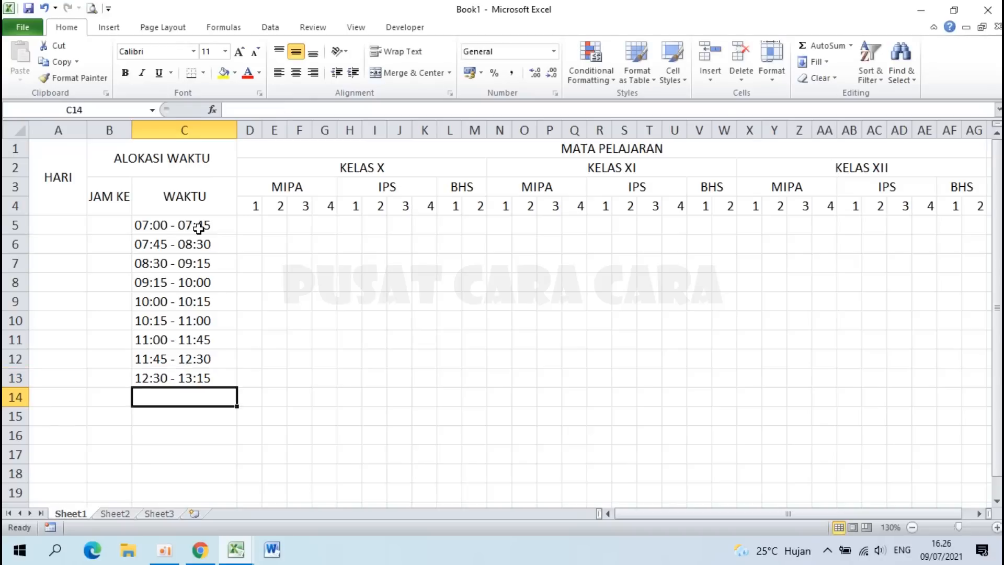
text(13:15 )
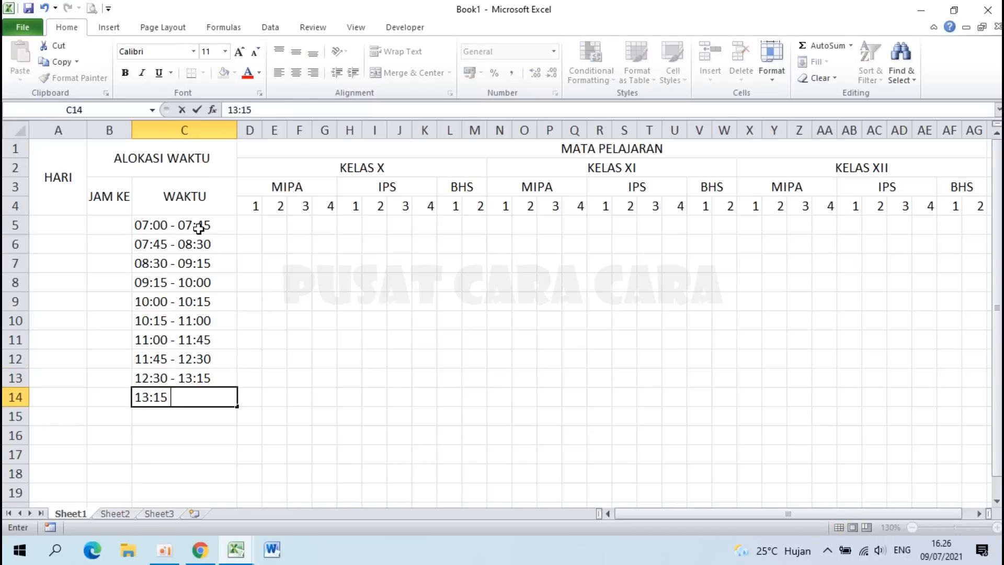
text(- 14:00)
key(Return)
text(14)
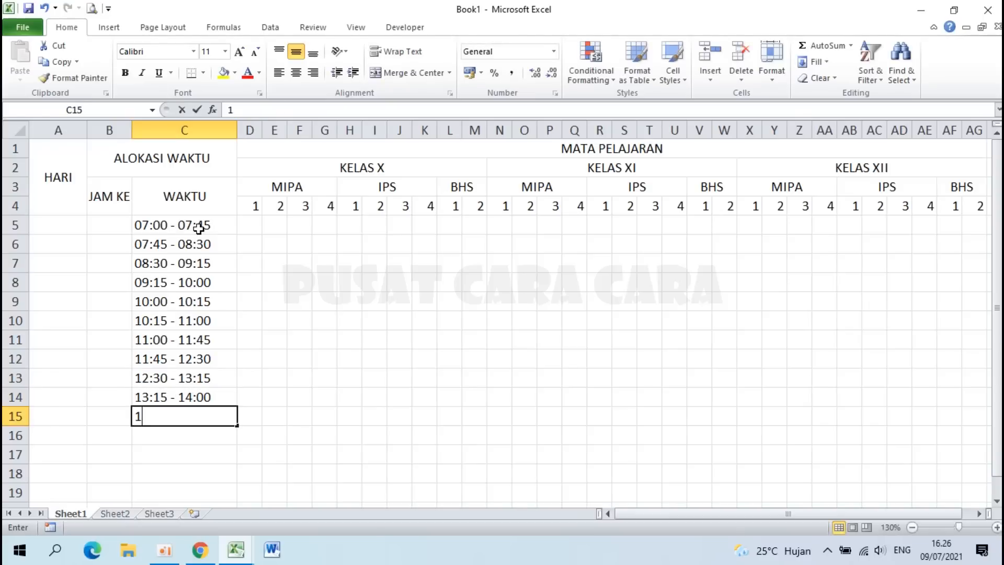
text(:00 - 14:45)
key(Return)
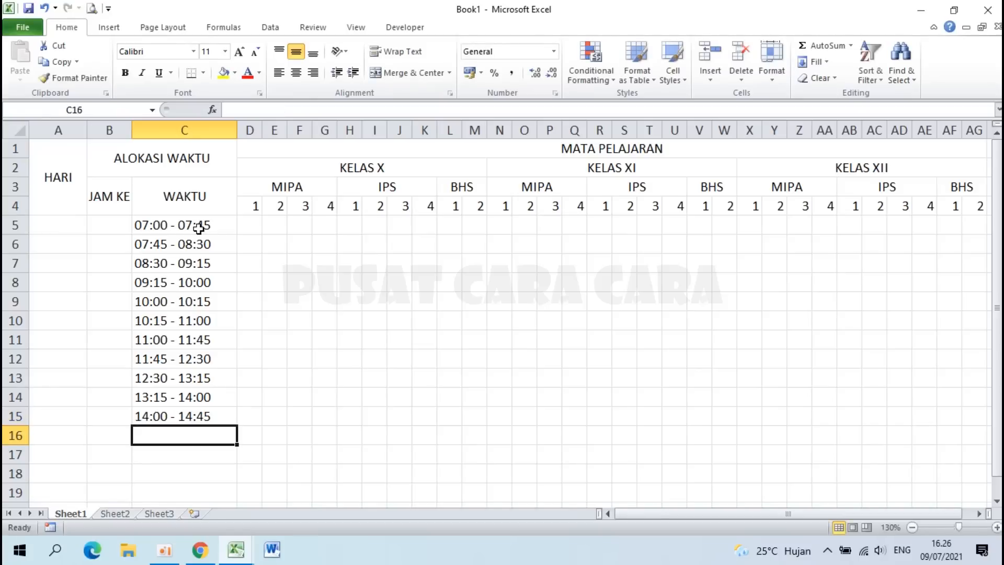
text(14:45)
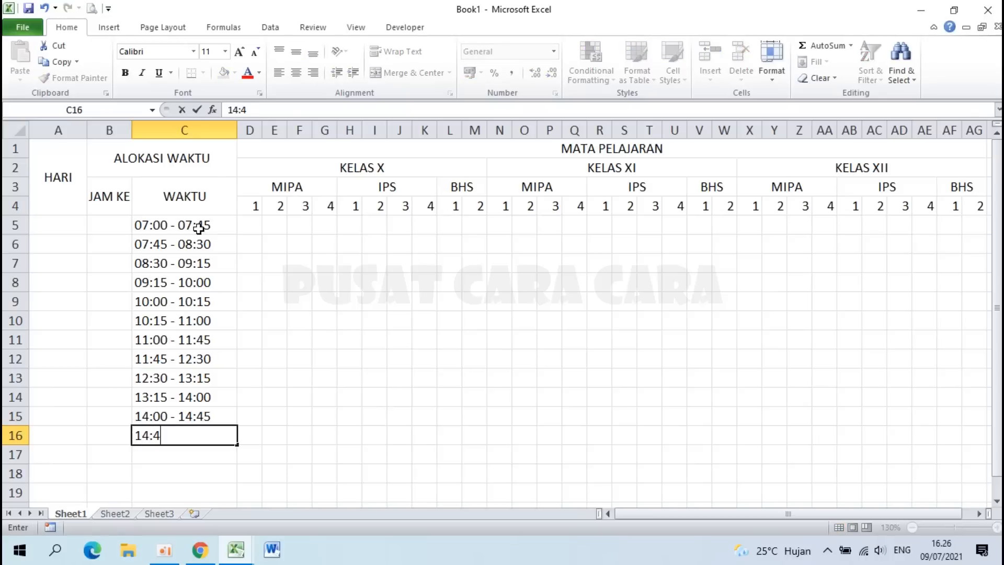
text(5:30)
key(Return)
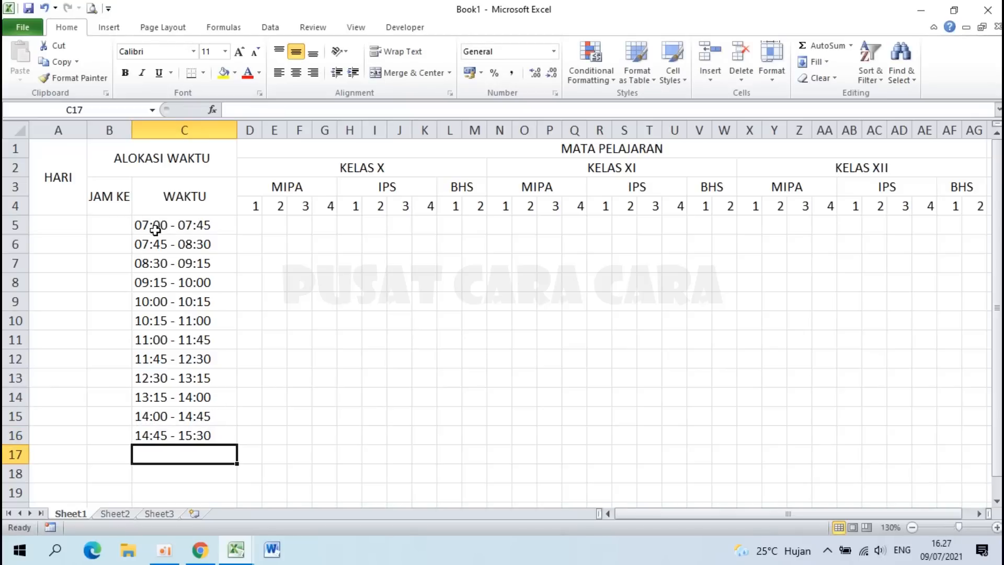
Step: Number periods 1, 2 and 3 in B6:B8 under JAM KE, leaving B5 blank
drag(158, 226, 156, 434)
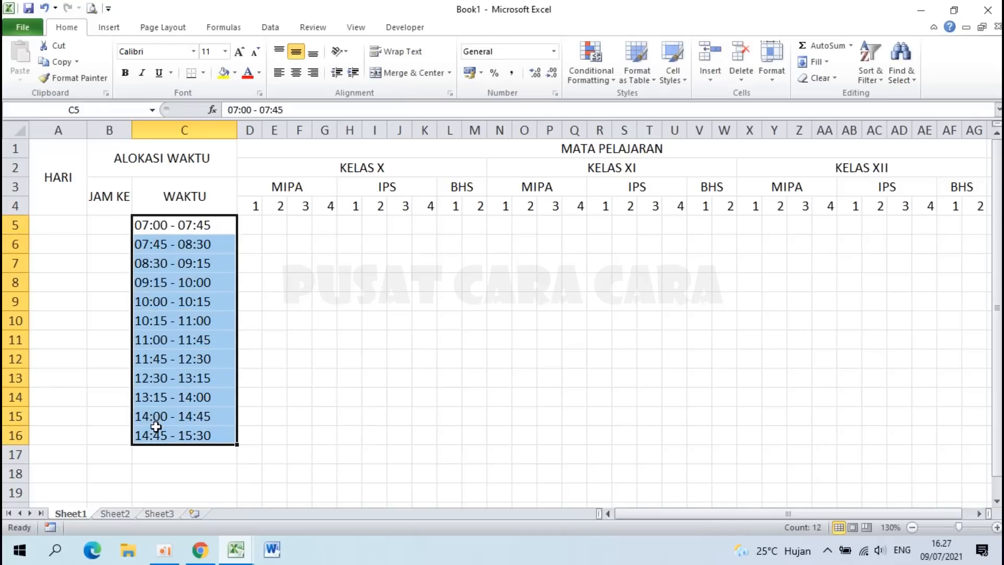
click(106, 226)
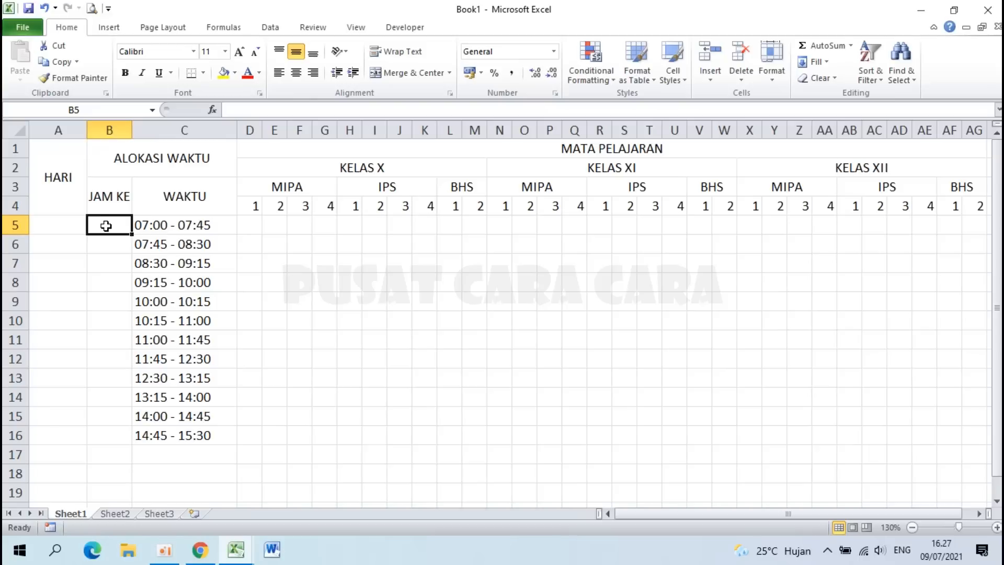
key(Return)
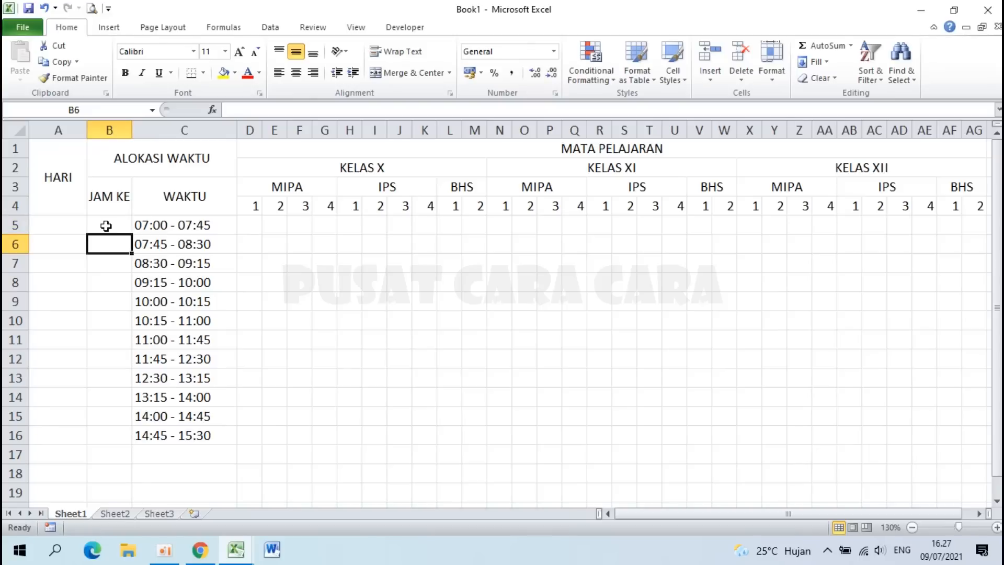
click(106, 226)
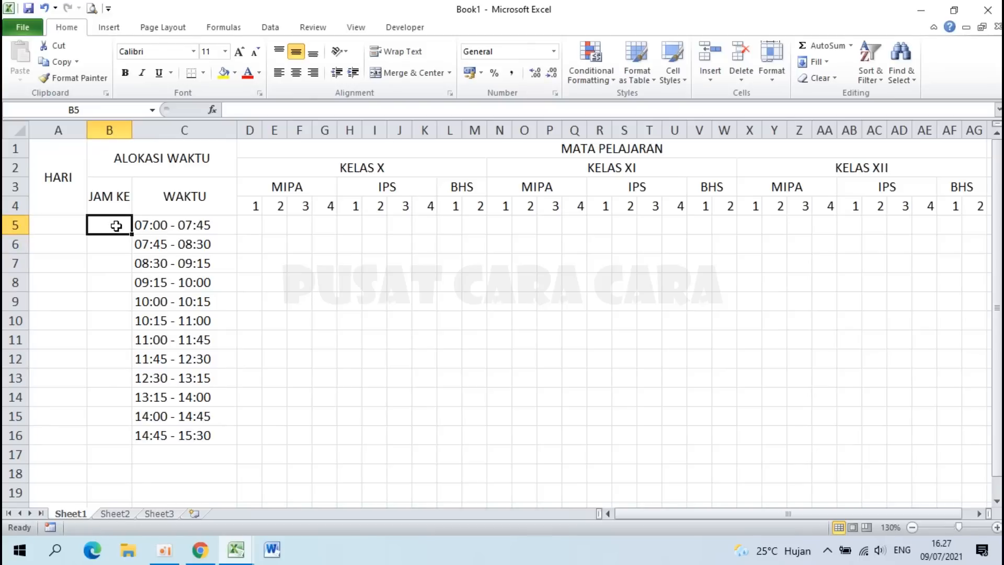
click(109, 245)
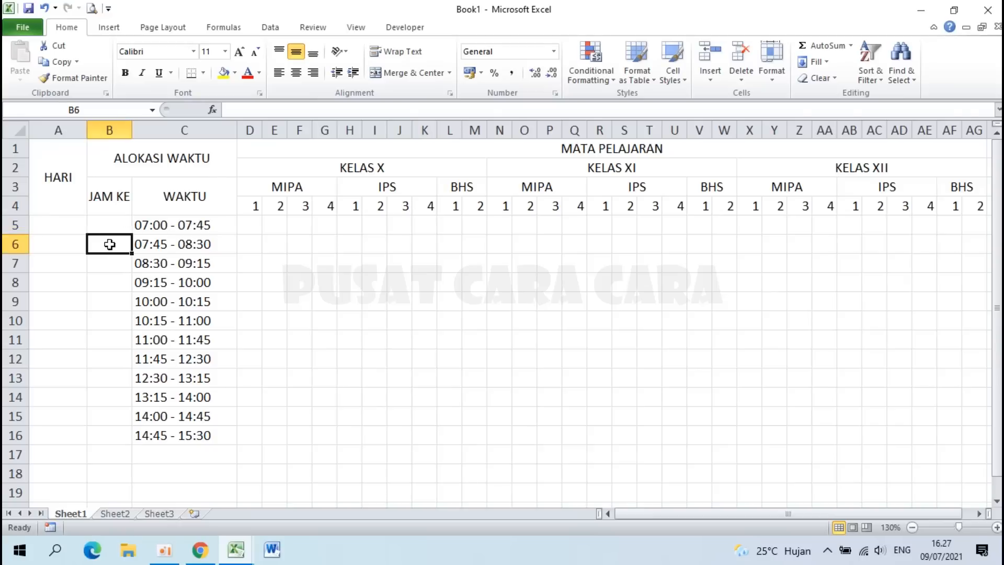
text(1)
key(Return)
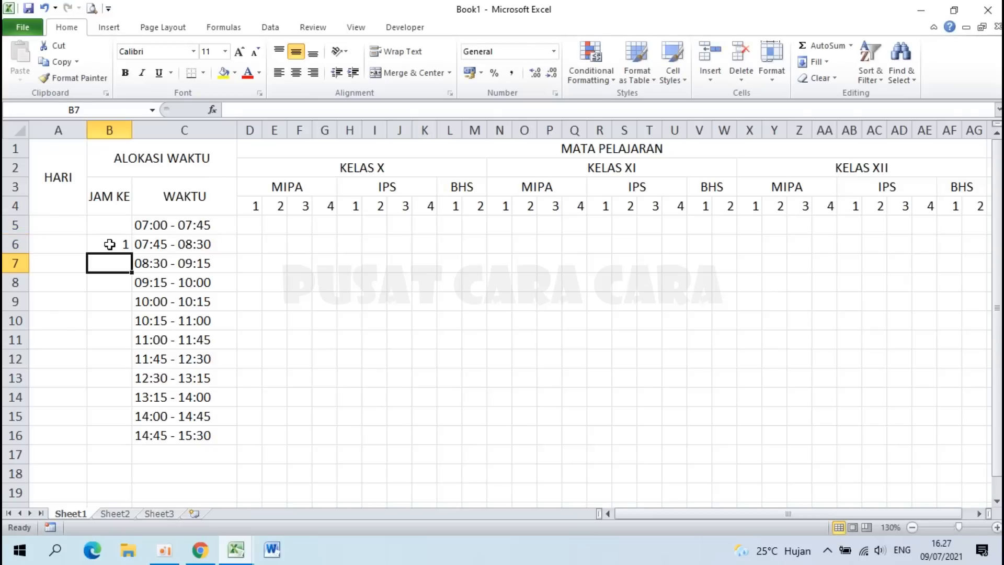
text(2)
key(Return)
text(3)
key(Return)
Step: Number periods 4 to 9, skipping the 10:00 and 11:45 break rows, then select B5:C16
key(Return)
text(4)
key(Return)
text(5)
key(Return)
key(Return)
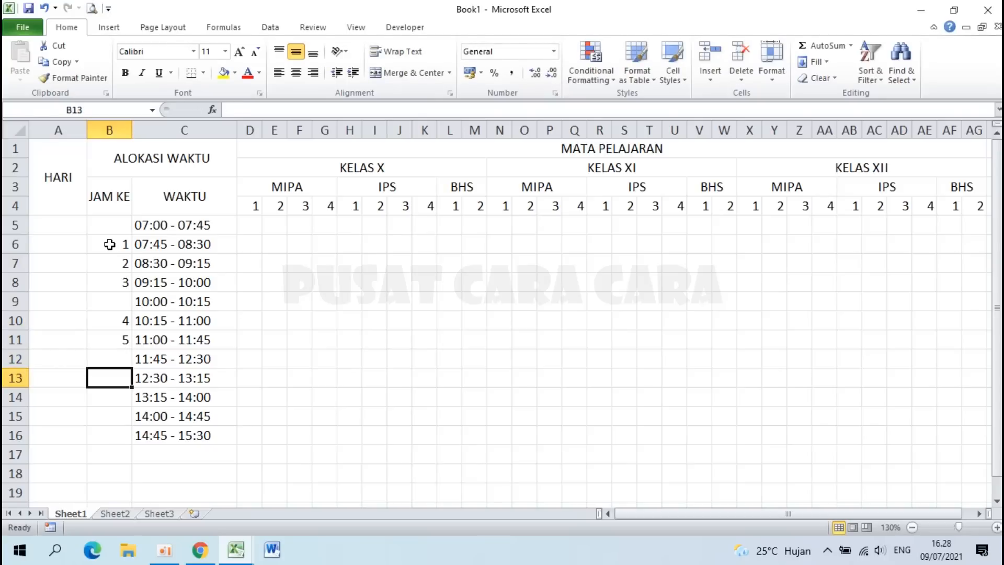
text(6)
key(Return)
text(7)
key(Return)
text(8)
key(Return)
text(9)
key(Return)
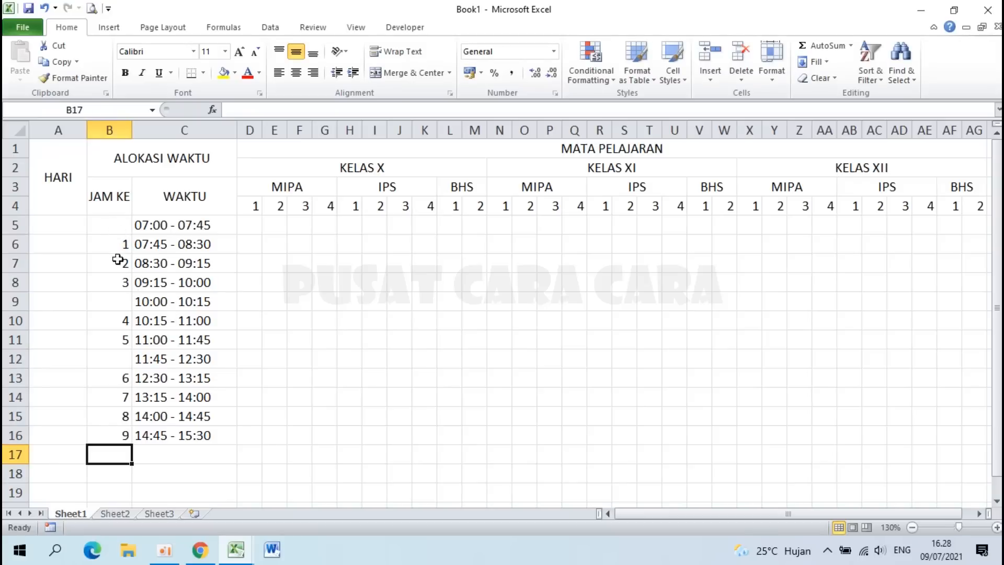
drag(103, 230, 208, 430)
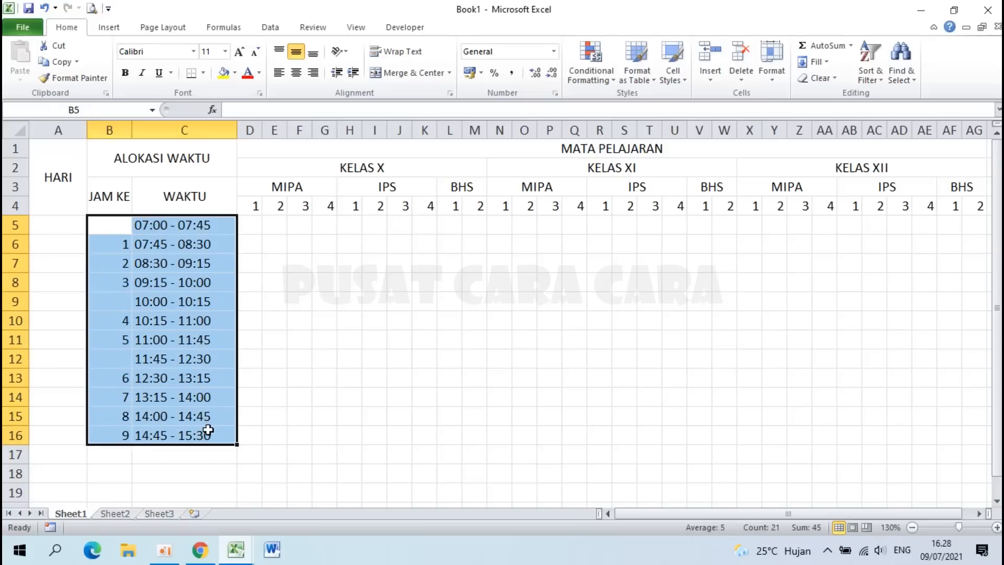
Step: Centre B5:C16, then merge A5:A16 and enter SENIN in it
click(296, 75)
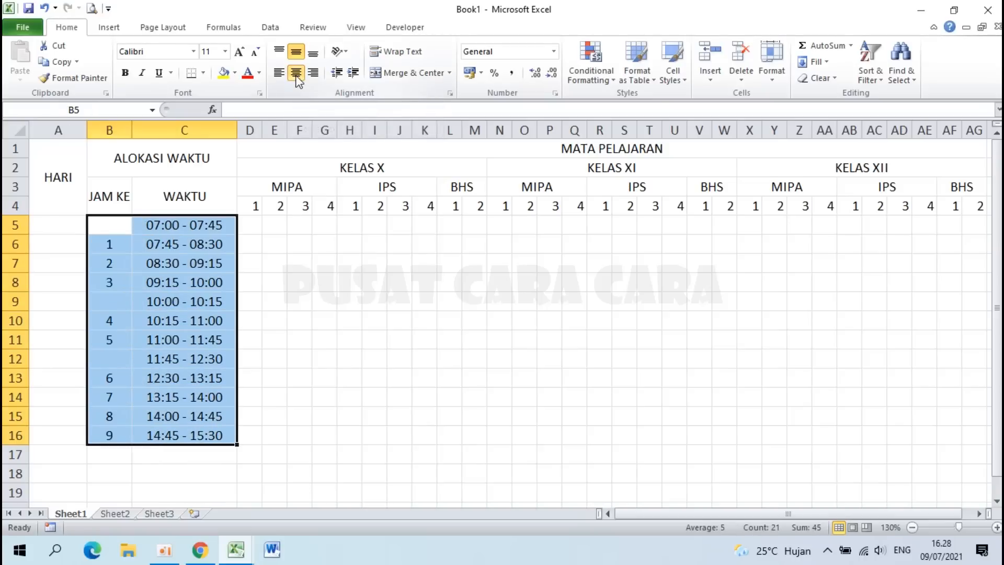
click(184, 357)
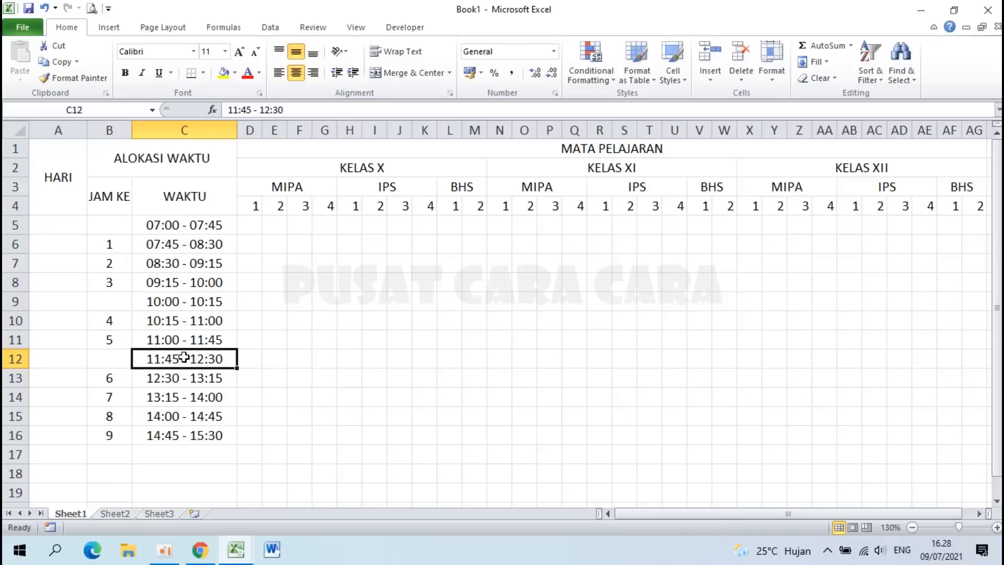
click(49, 225)
drag(49, 226, 56, 431)
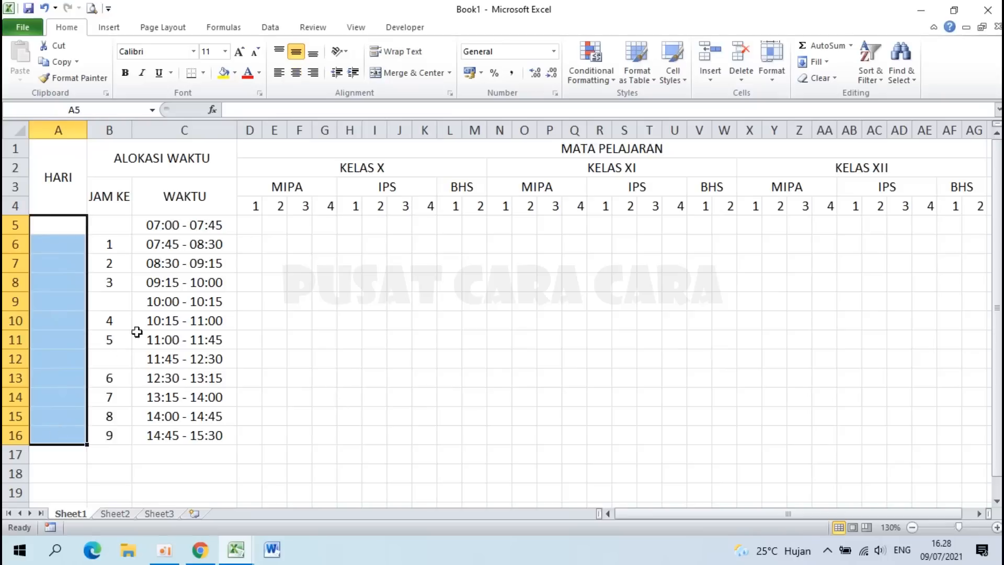
click(400, 73)
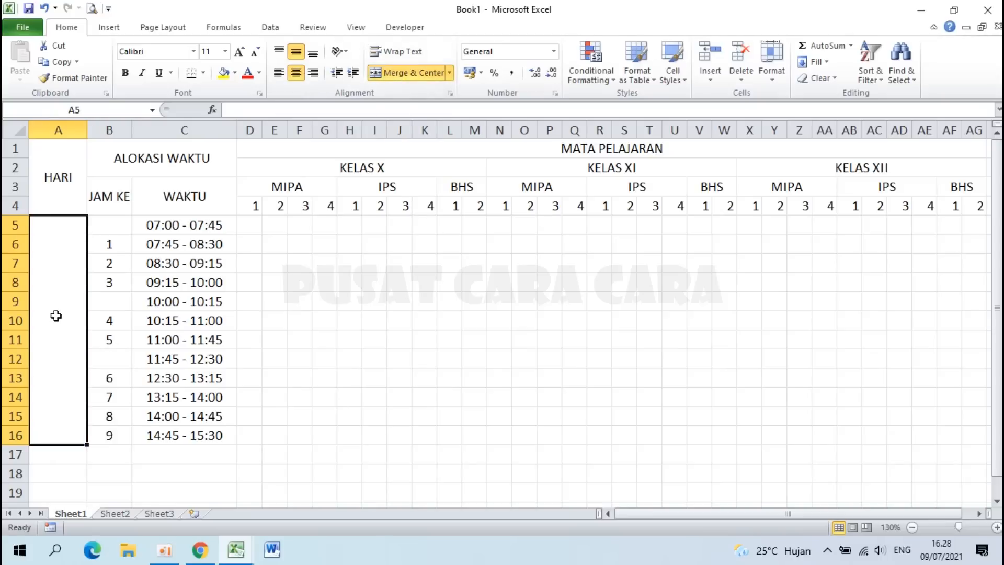
text(SENIN)
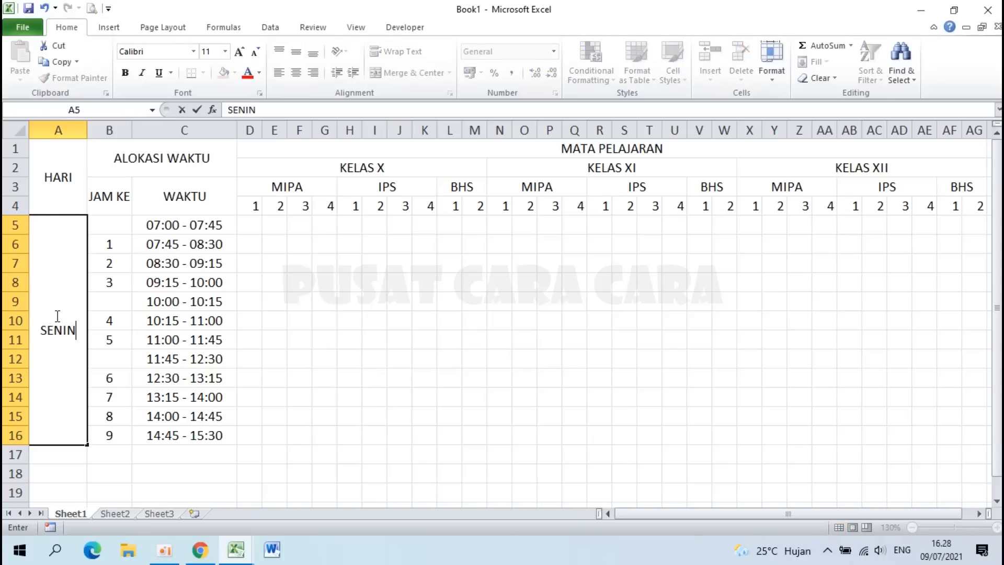
key(Return)
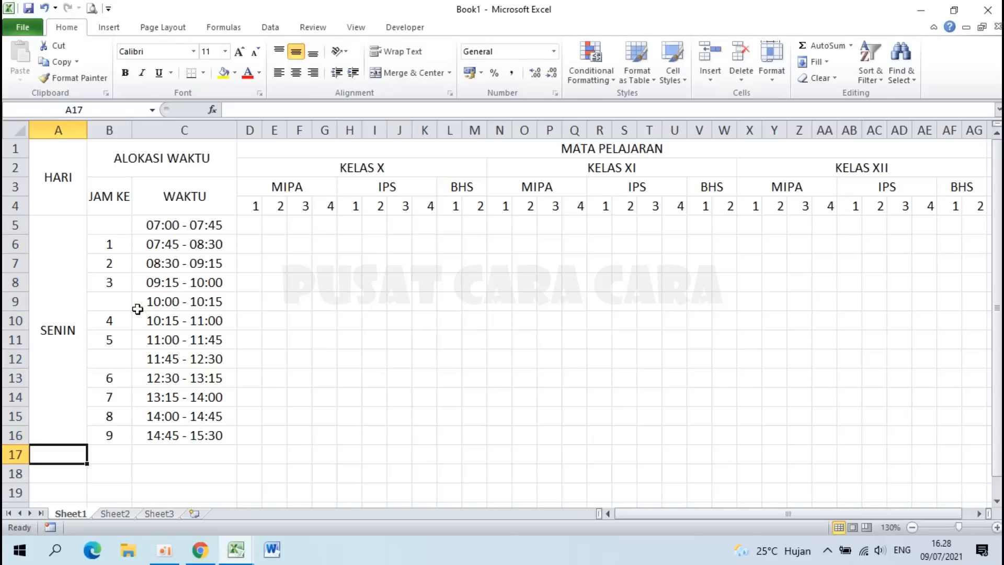
Step: Middle-align SENIN and set it to Vertical Text, checking the sample timetable for reference
click(54, 321)
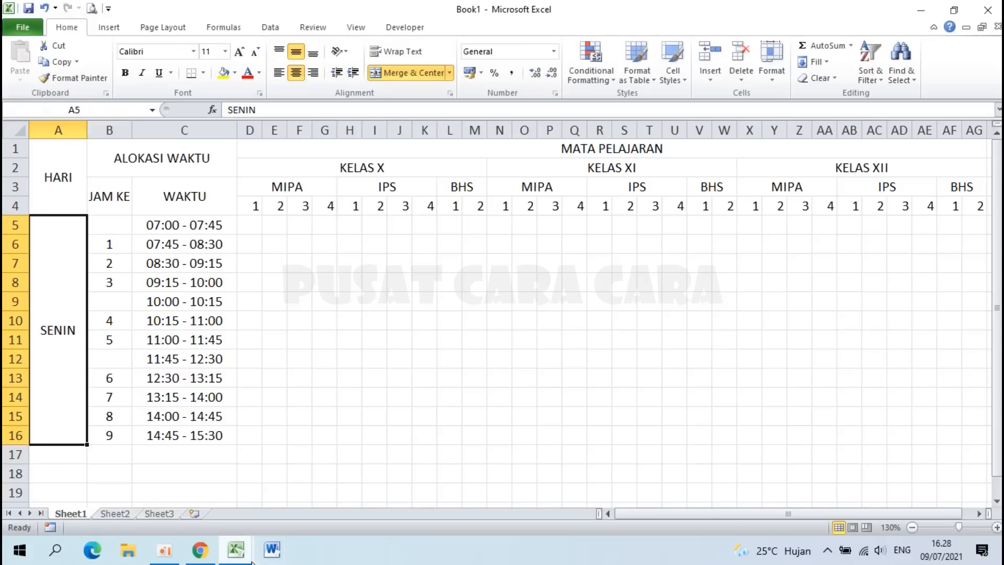
click(236, 549)
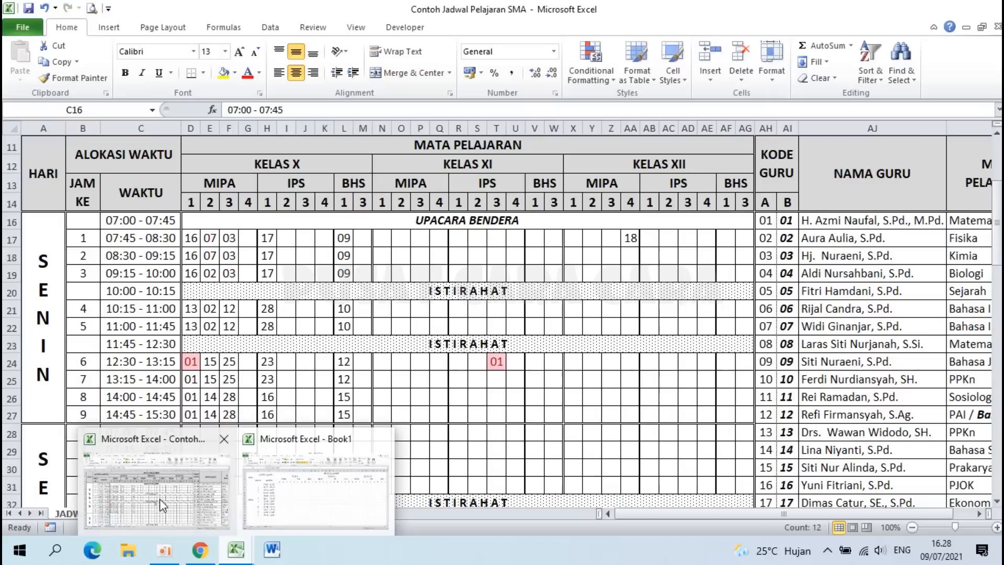
click(159, 498)
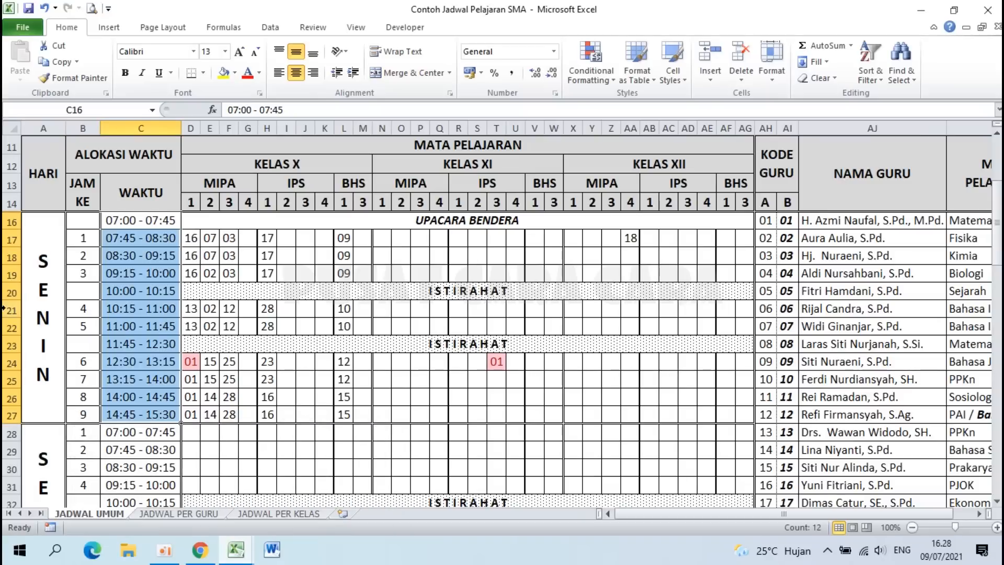
click(236, 550)
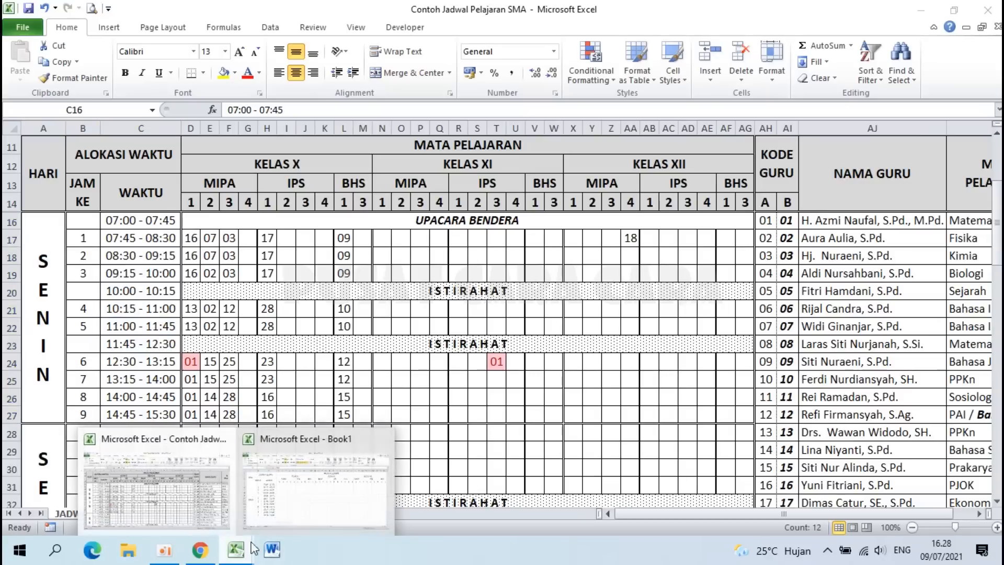
click(297, 508)
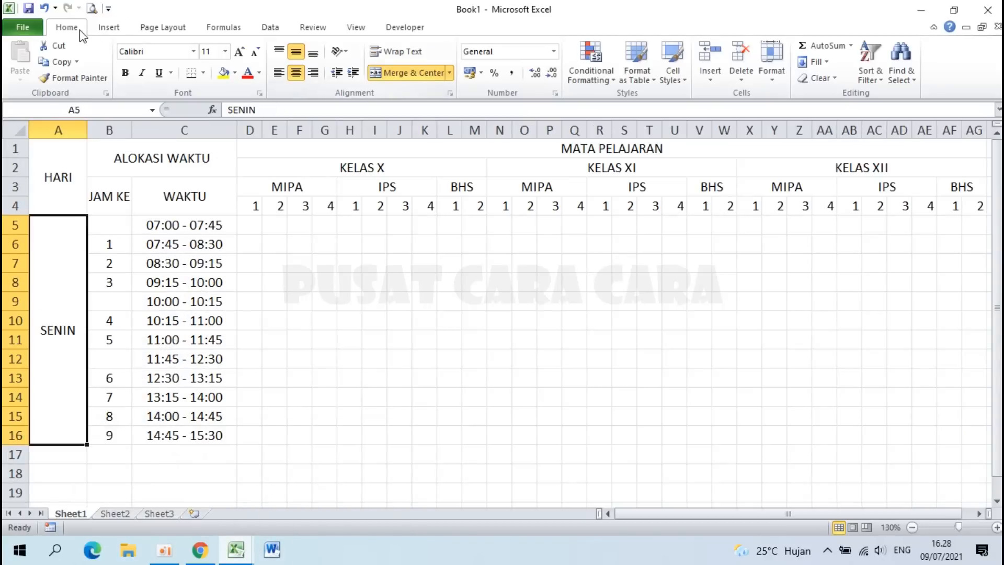
click(296, 51)
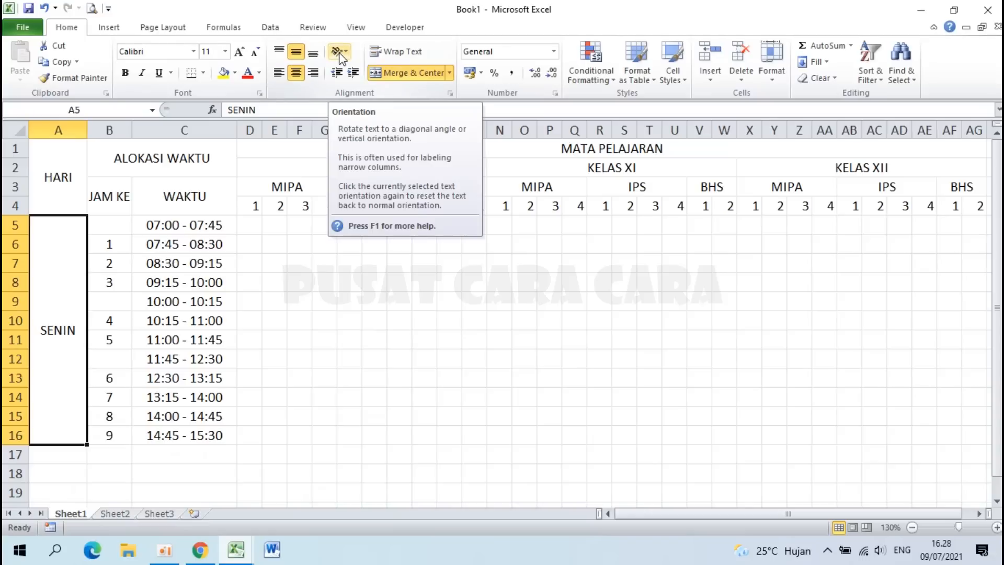
click(340, 53)
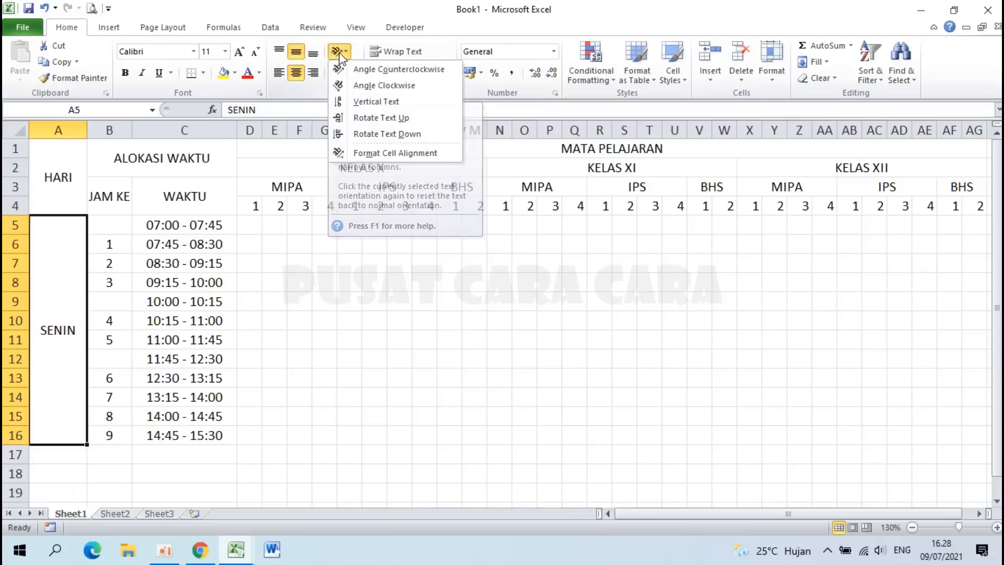
click(371, 104)
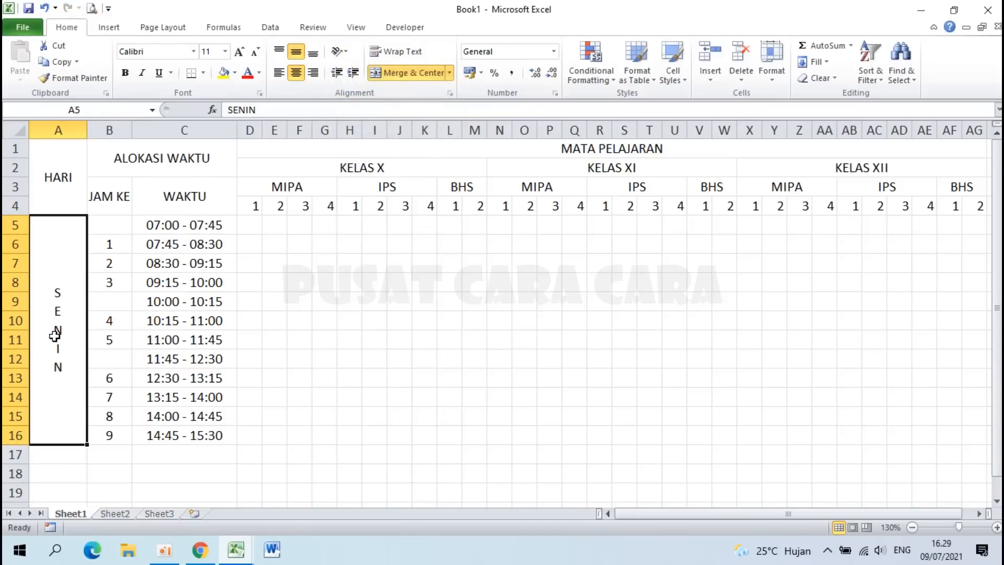
click(190, 382)
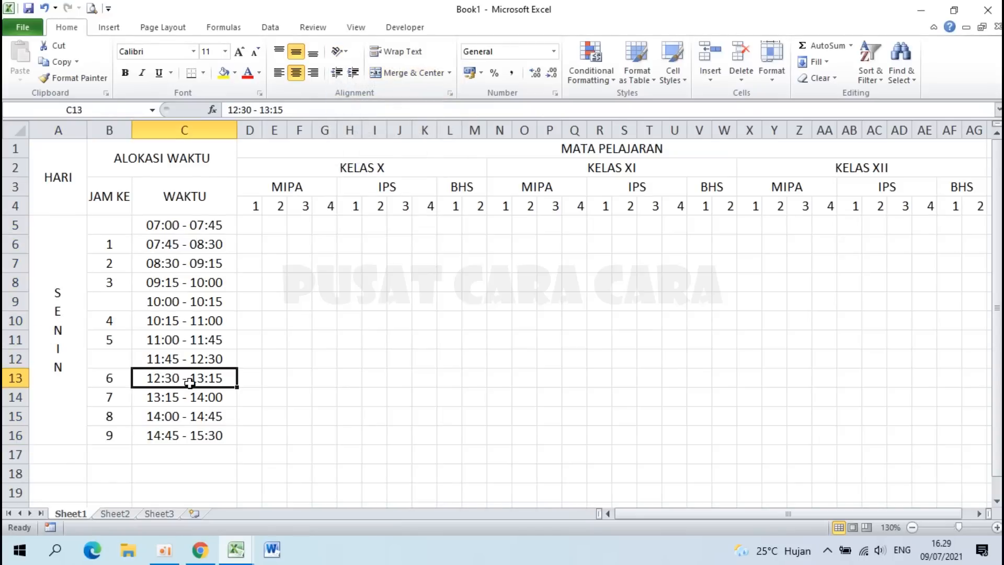
click(71, 174)
Step: Make header rows A1:AG4 bold at font size 14, keeping them centred
drag(72, 174, 747, 196)
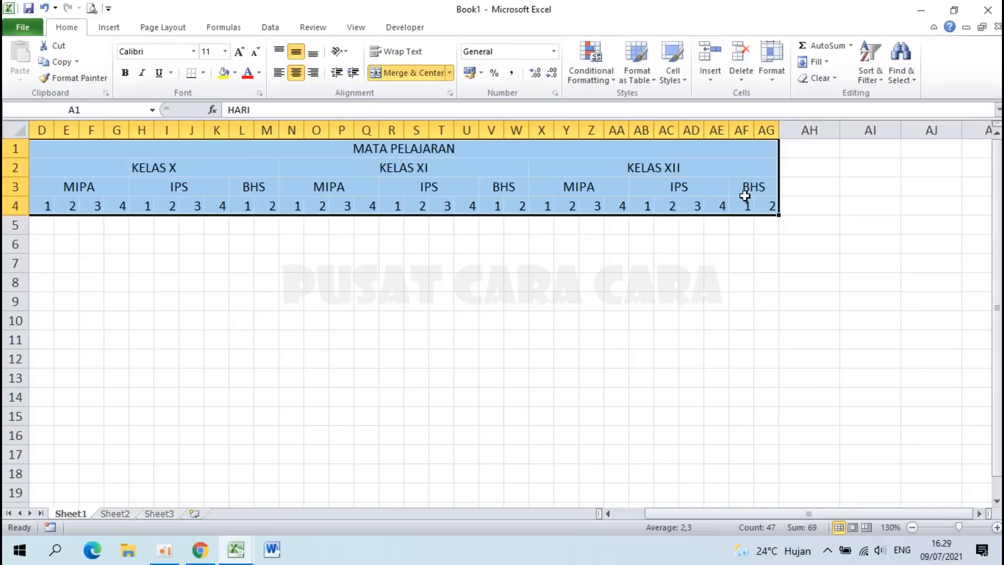
drag(648, 517, 642, 516)
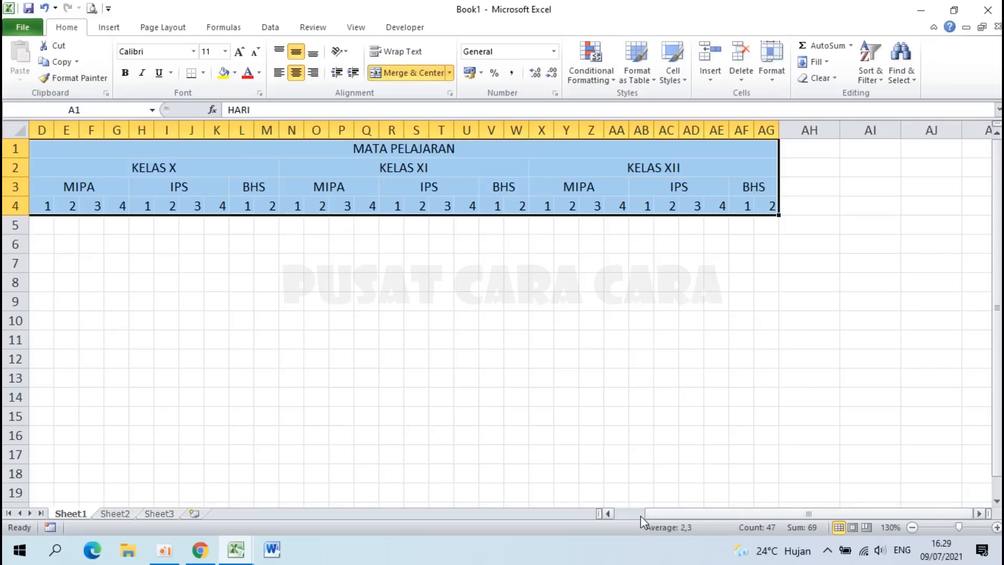
click(225, 53)
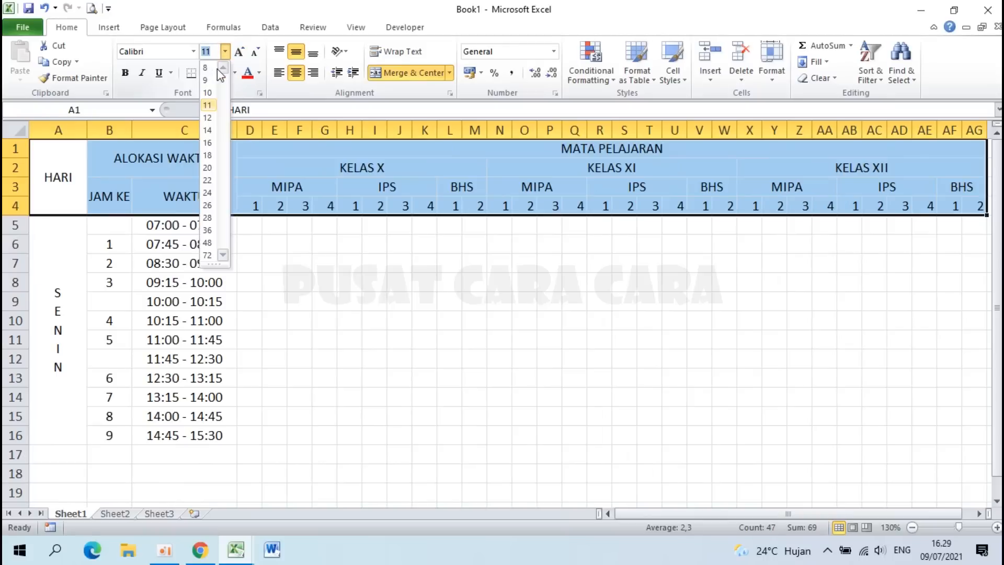
click(208, 131)
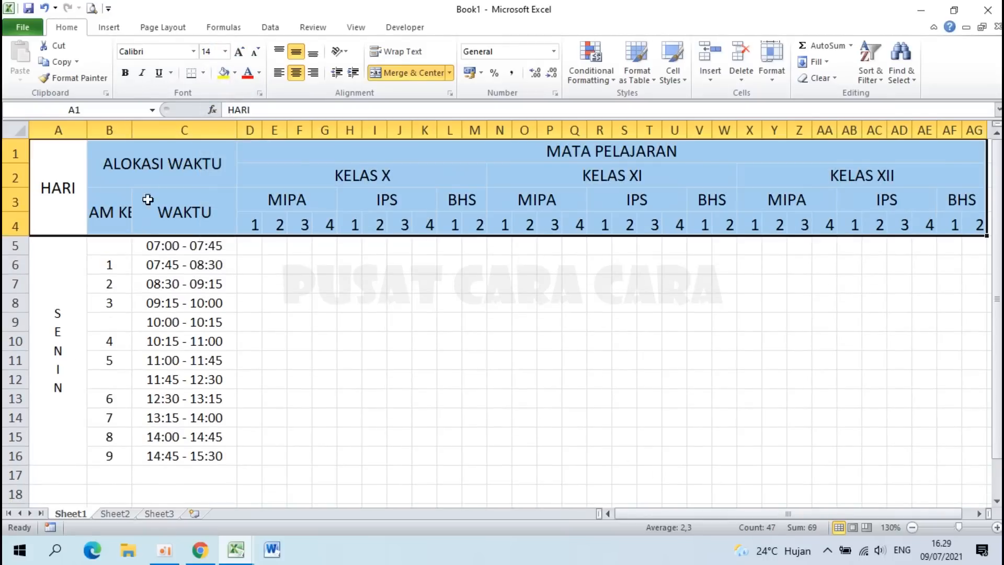
click(124, 76)
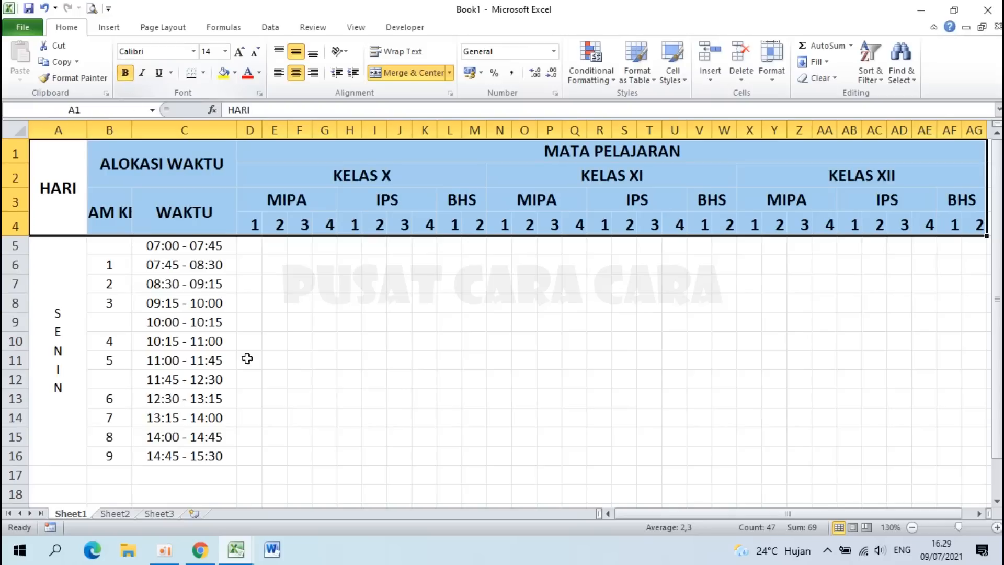
click(296, 76)
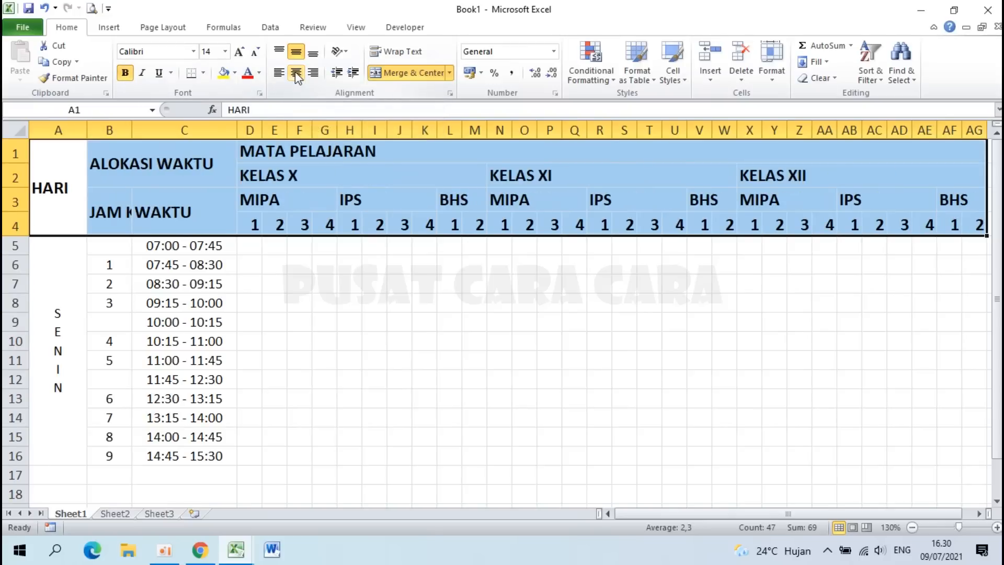
click(296, 76)
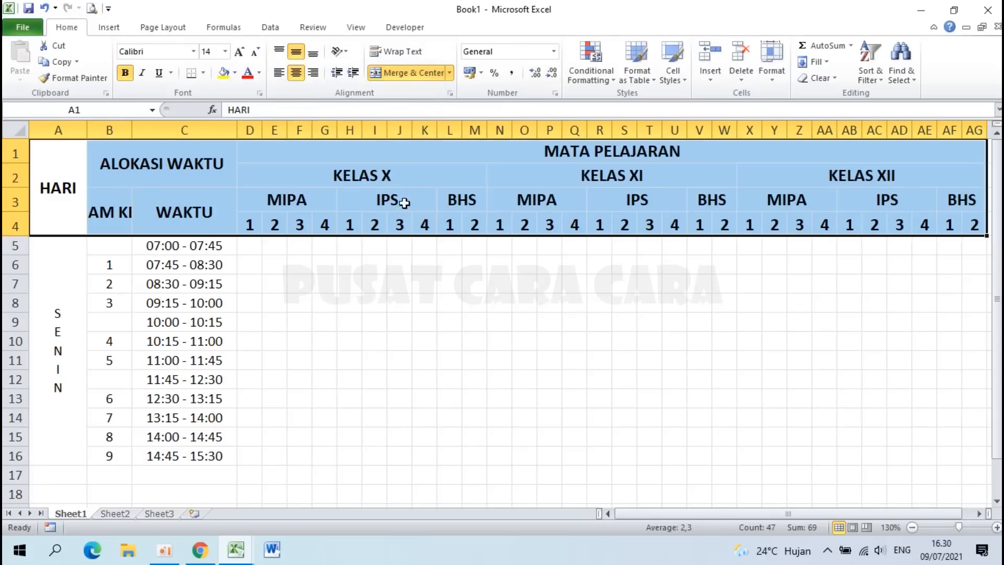
Step: Wrap the JAM KE header in B3 onto two lines
click(526, 220)
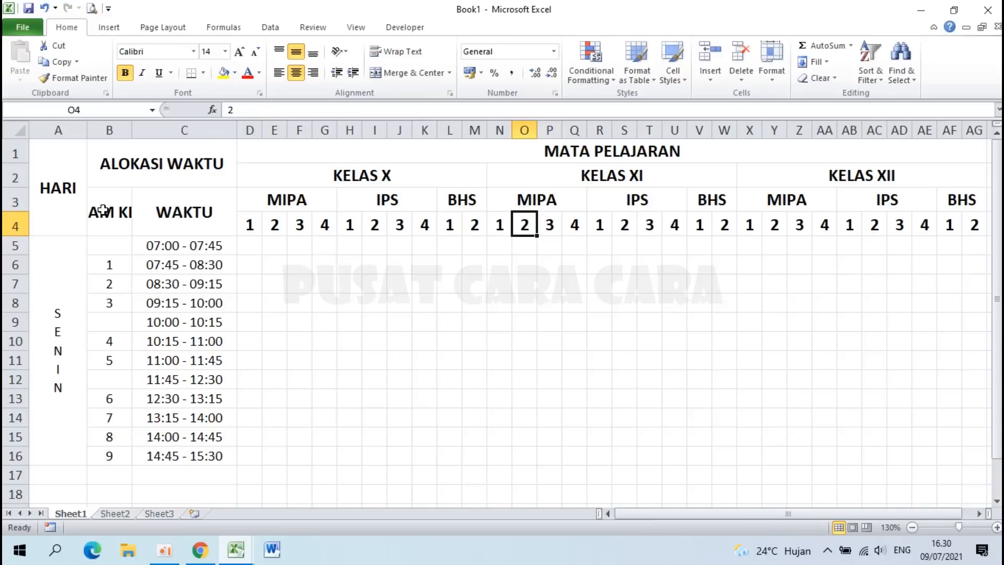
click(103, 210)
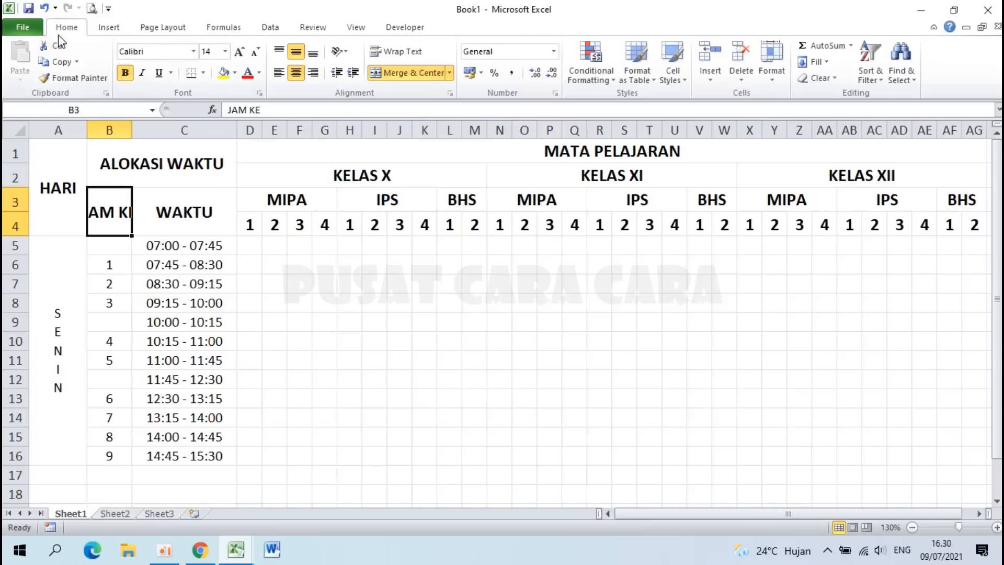
click(407, 51)
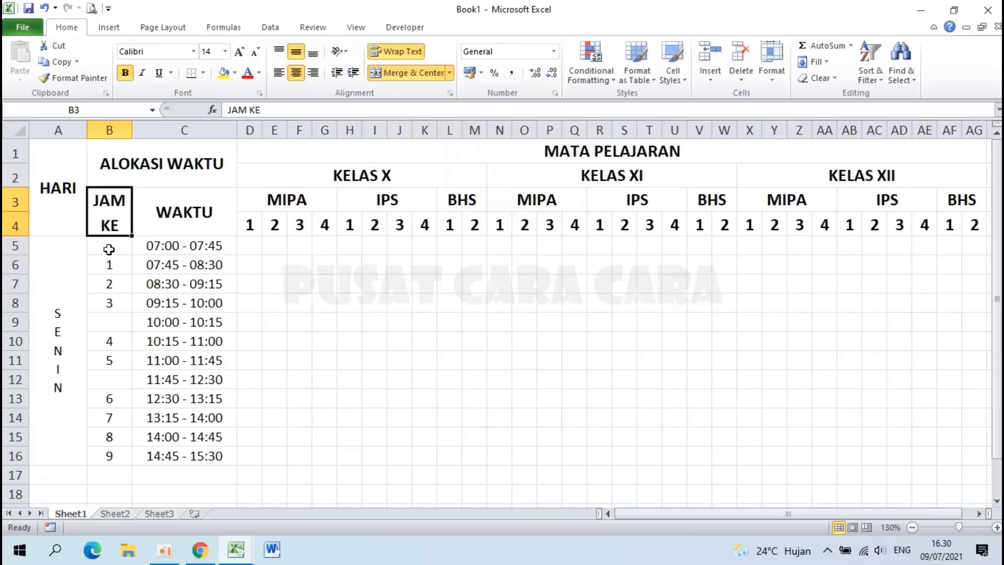
click(50, 278)
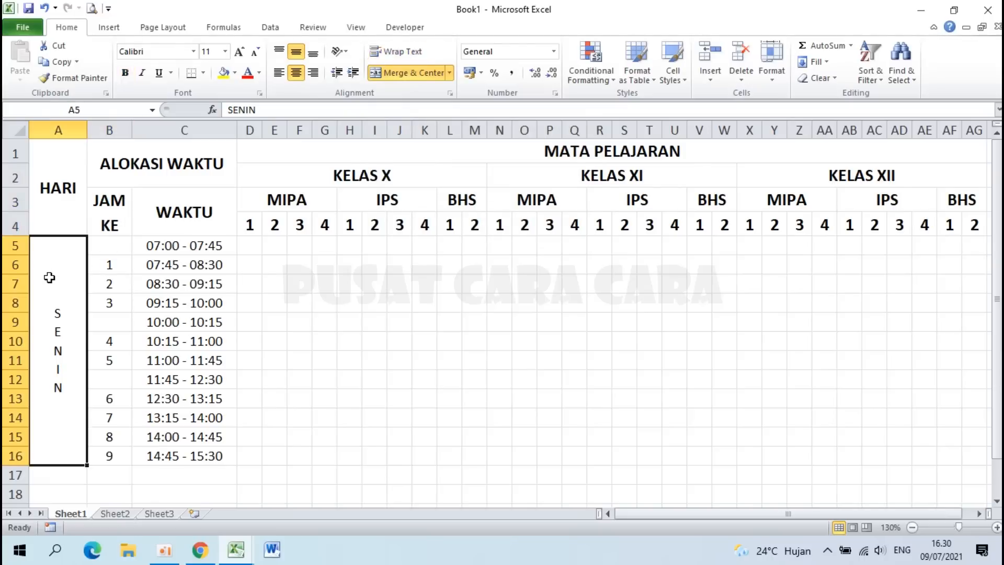
Step: Make the SENIN day cell bold at font size 22
click(225, 52)
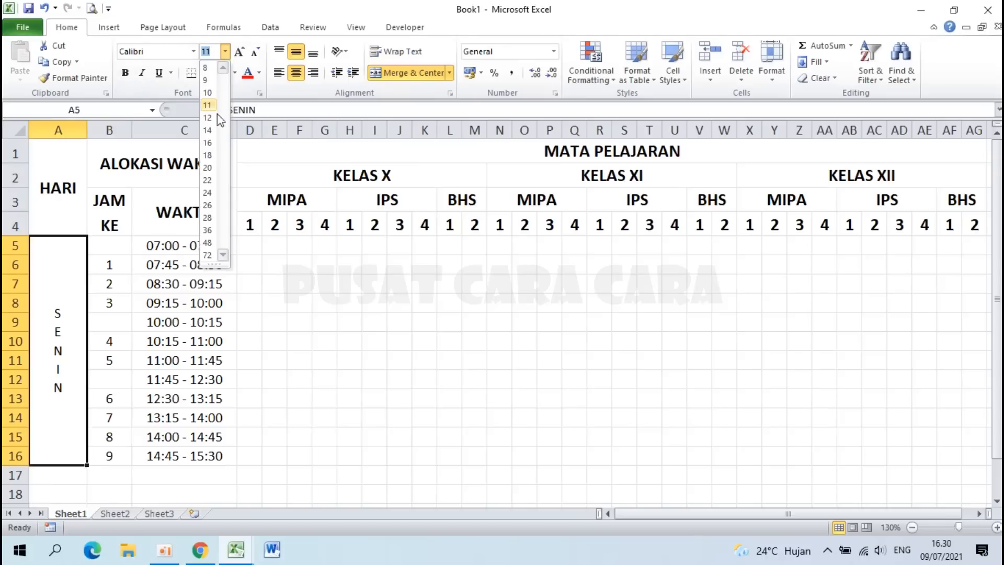
click(207, 180)
click(126, 74)
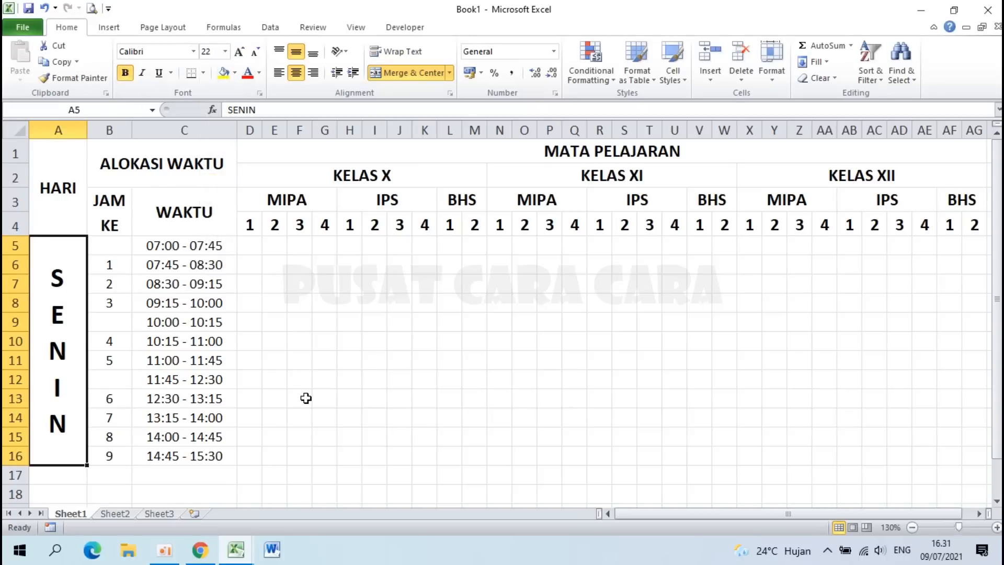
click(301, 397)
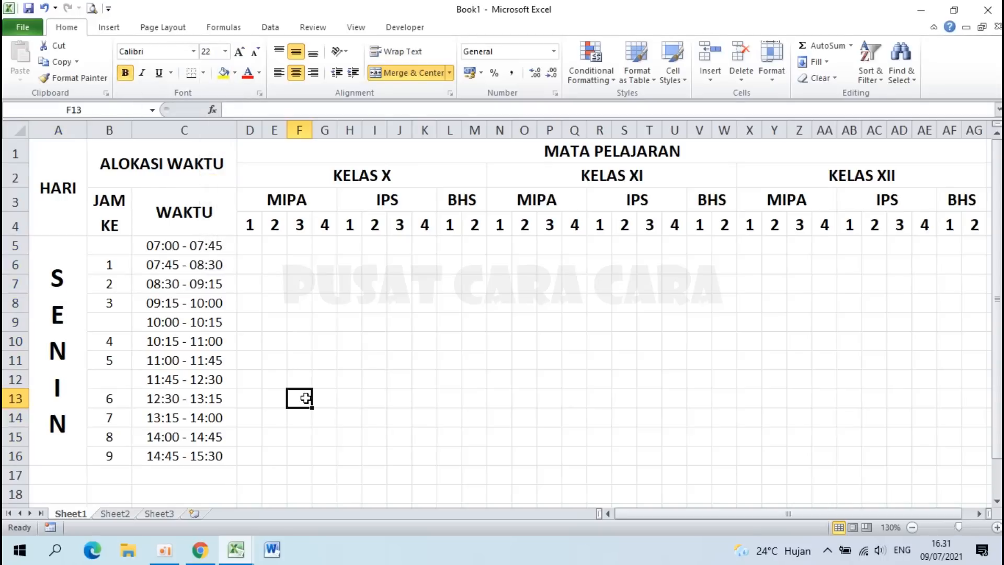
Step: Select the lesson grid D5:AG16, extending down to include row 16
click(254, 244)
drag(254, 244, 764, 456)
click(627, 510)
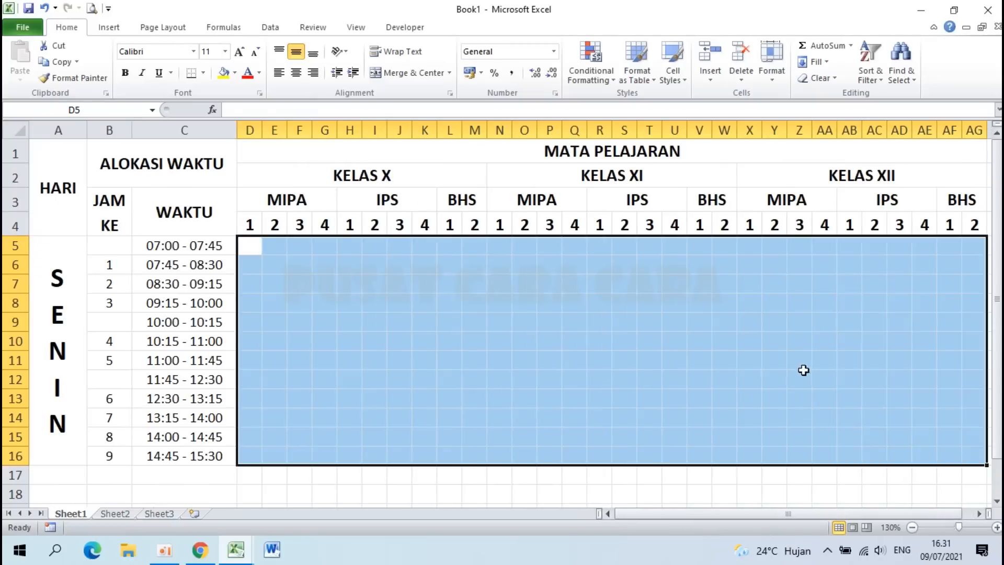
drag(249, 246, 765, 441)
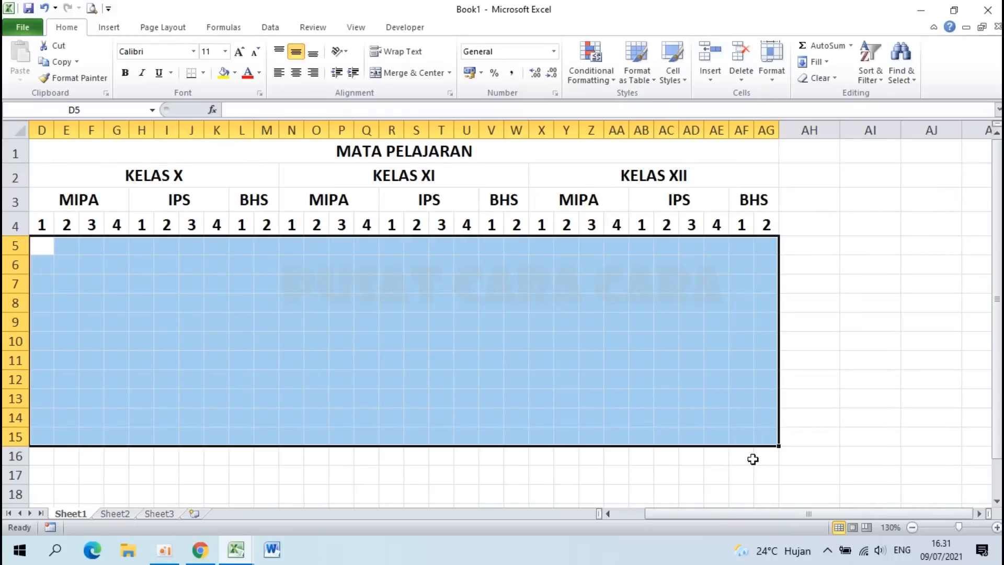
drag(704, 511, 553, 501)
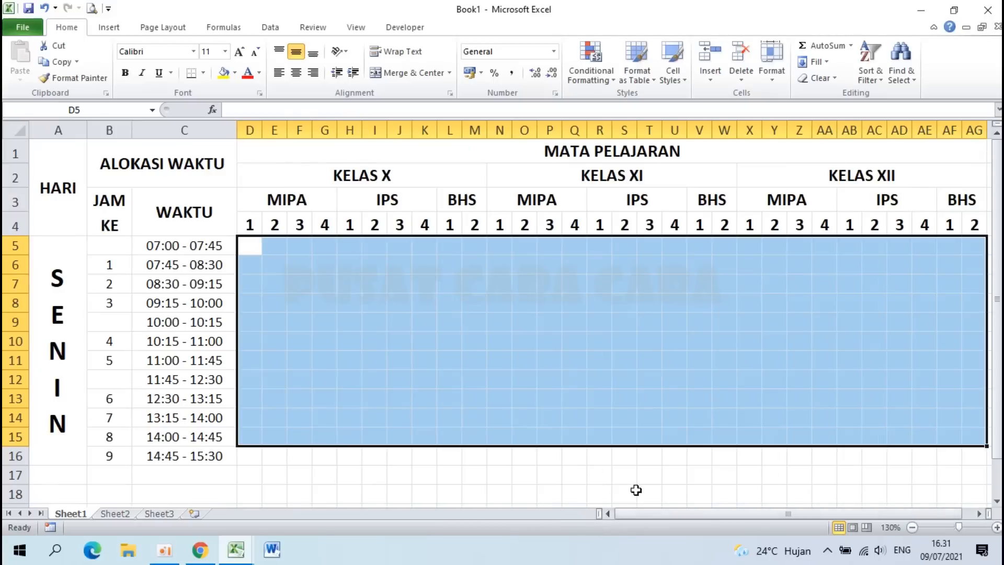
key(shift+Down)
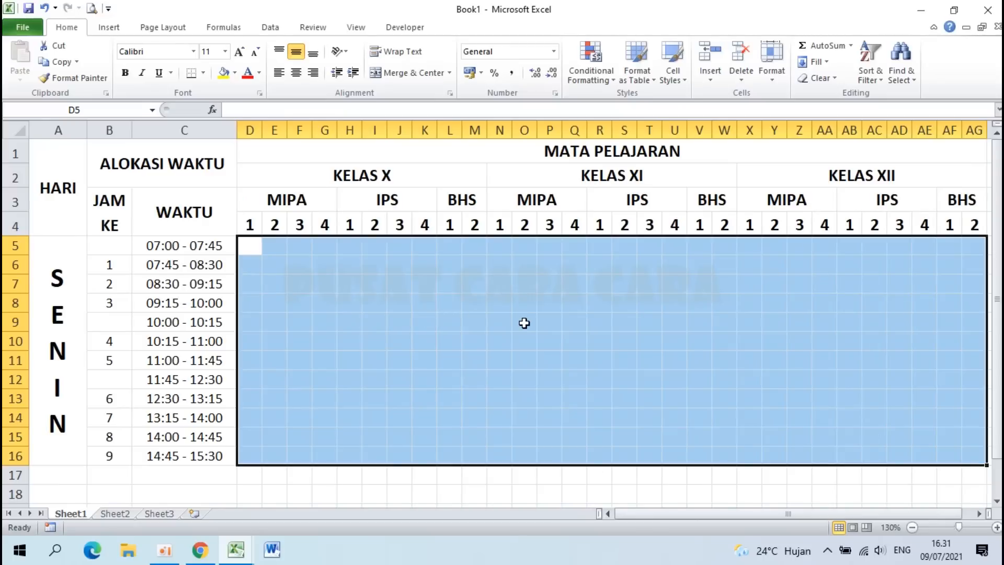
Step: Open Format Cells for the grid and choose the Custom number category
right_click(541, 307)
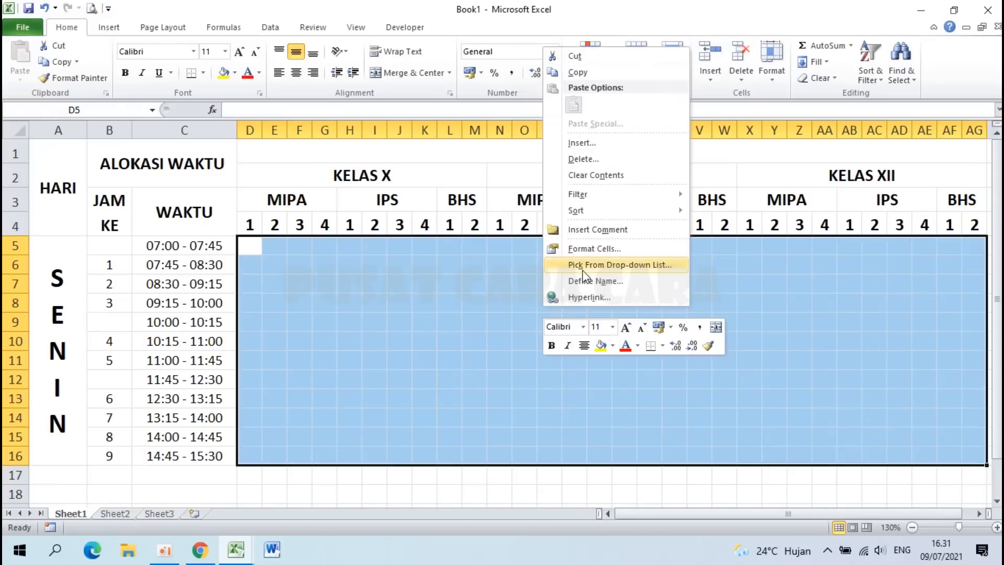
click(584, 250)
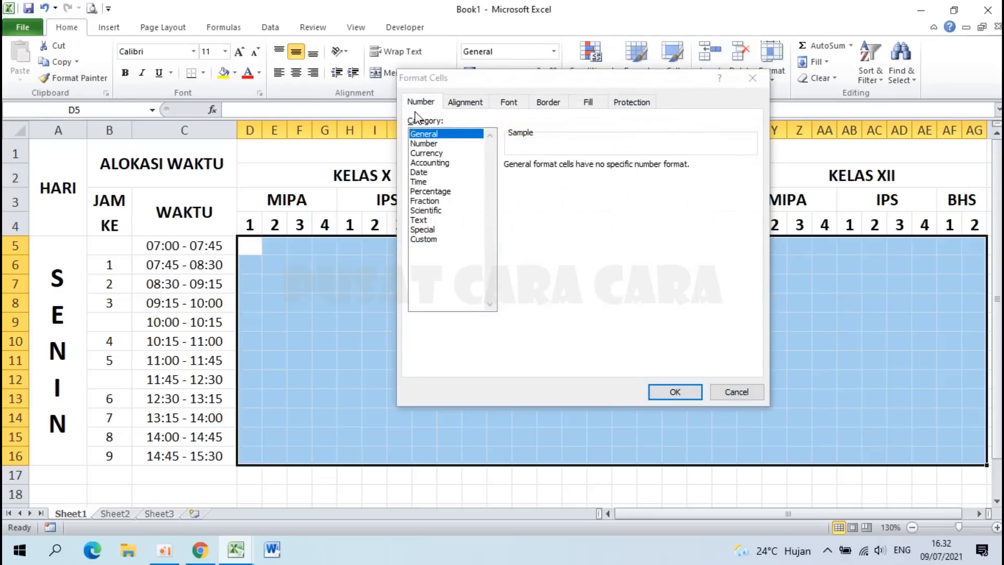
click(438, 240)
click(236, 549)
click(175, 501)
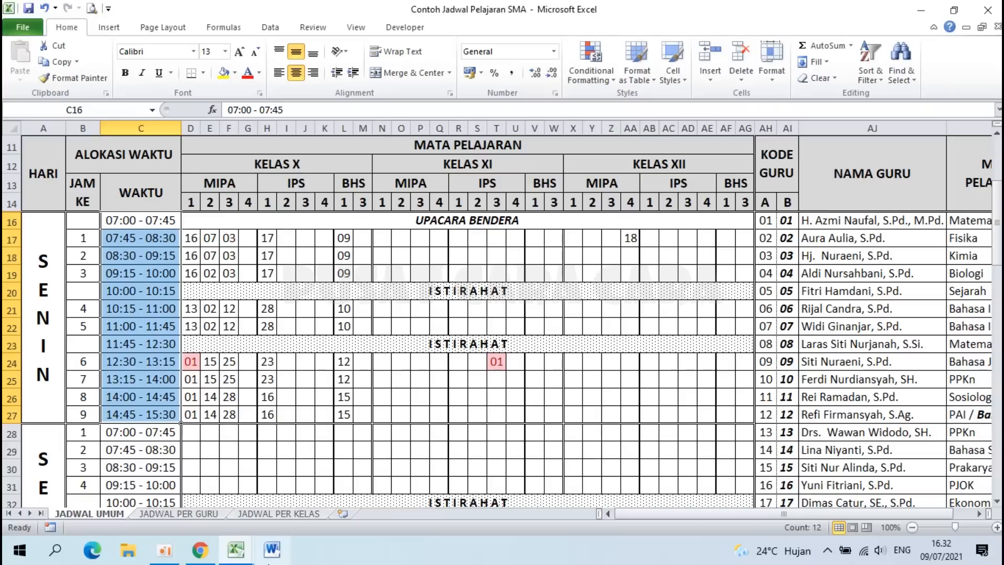
mouse_move(248, 557)
click(300, 510)
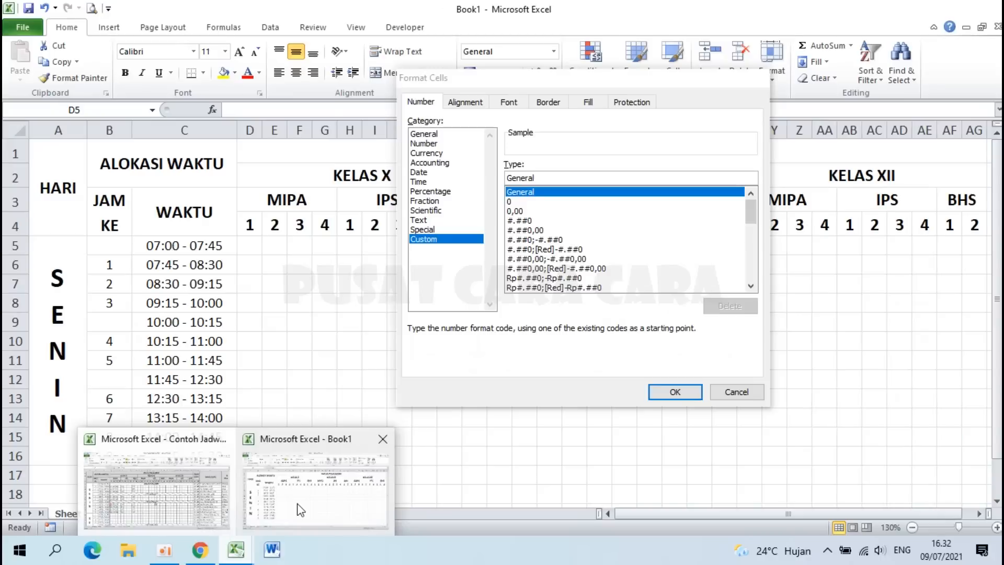
Step: Replace the General format code with 0# and apply it to the grid
double_click(551, 178)
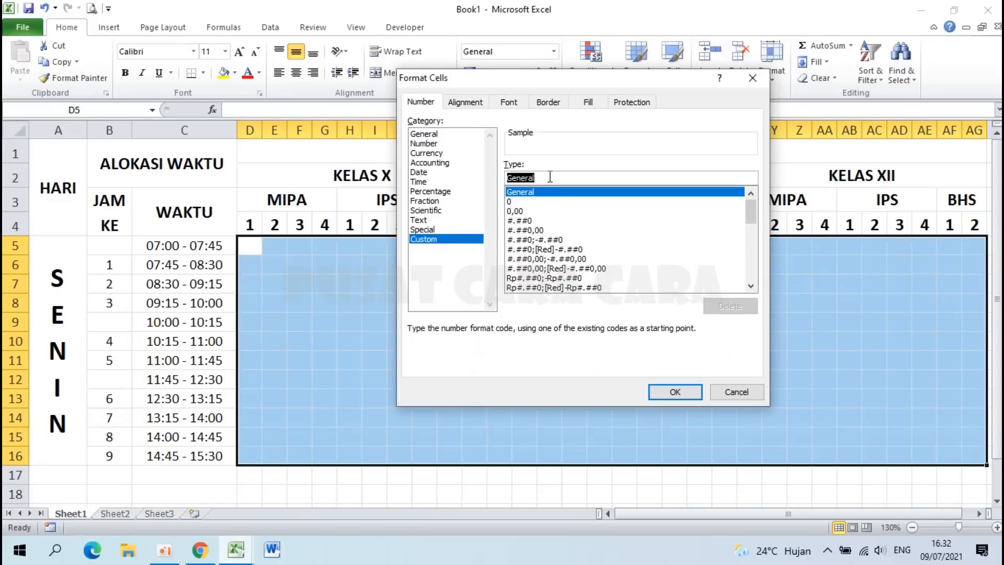
key(BackSpace)
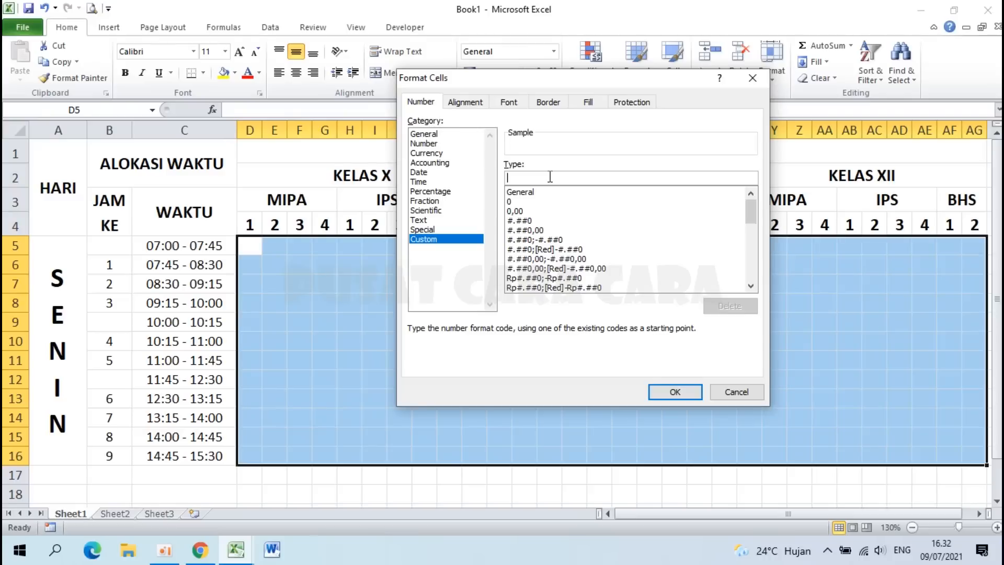
text(0#)
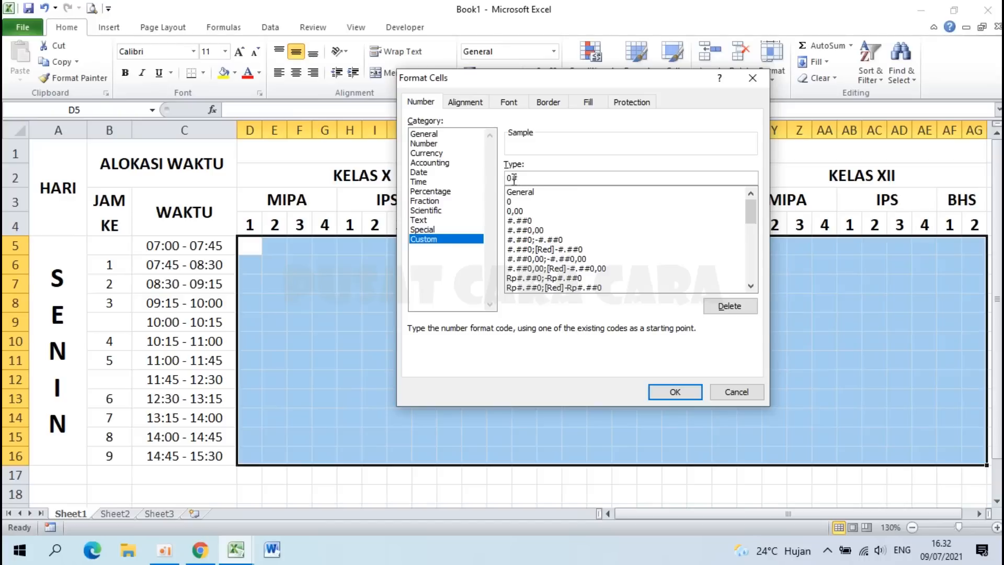
drag(523, 177, 495, 181)
click(235, 549)
click(166, 497)
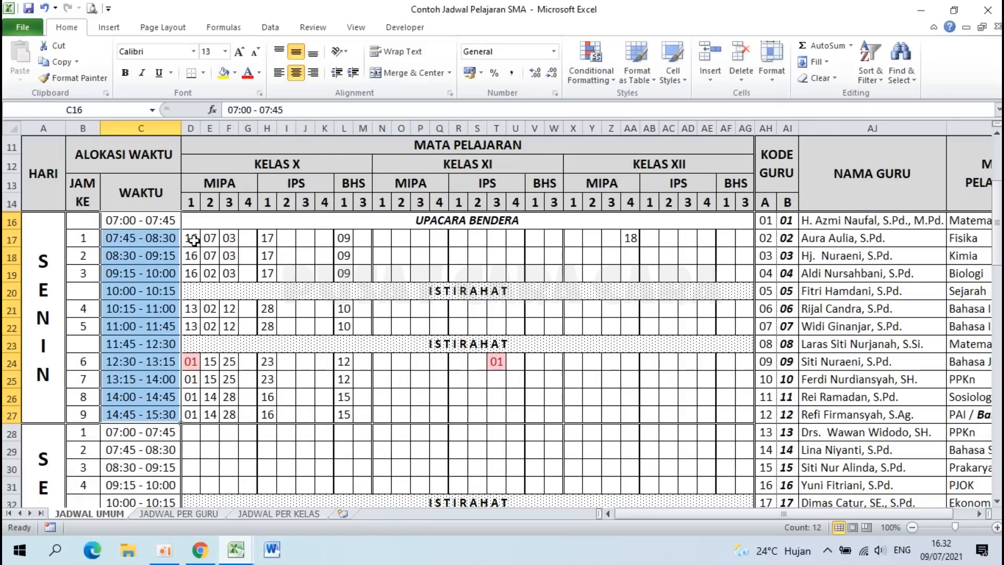
click(272, 549)
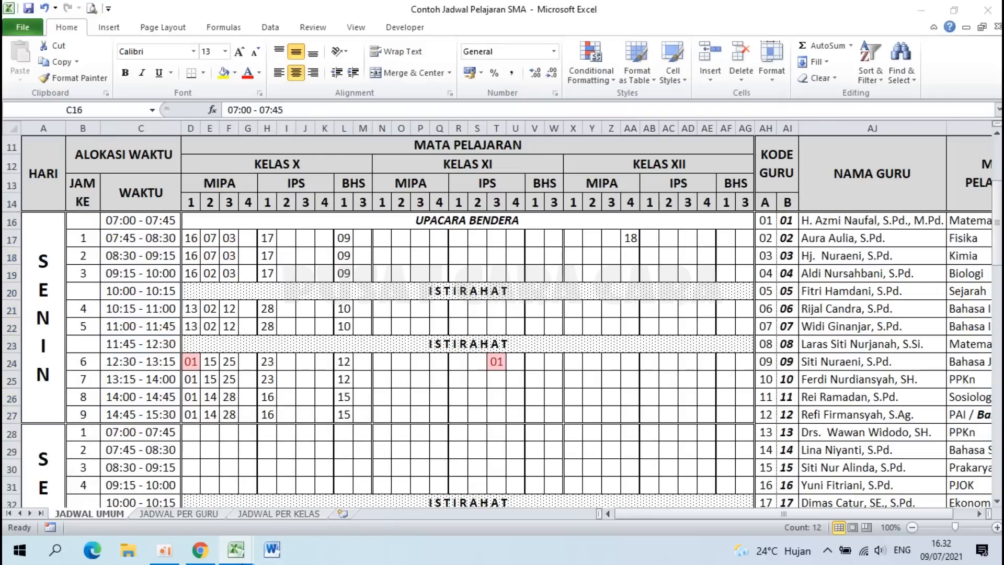
mouse_move(235, 549)
click(303, 495)
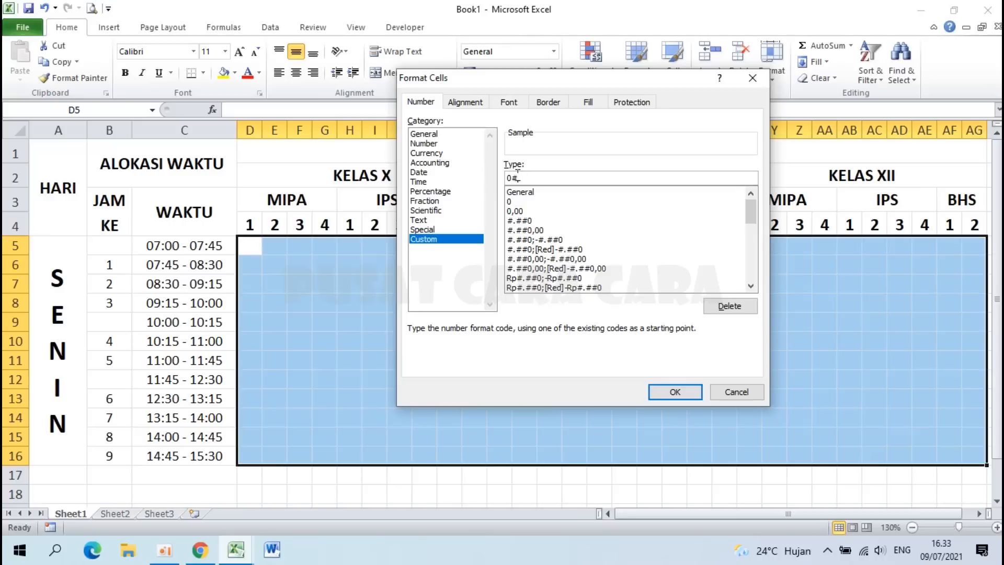
click(676, 392)
click(342, 323)
click(270, 244)
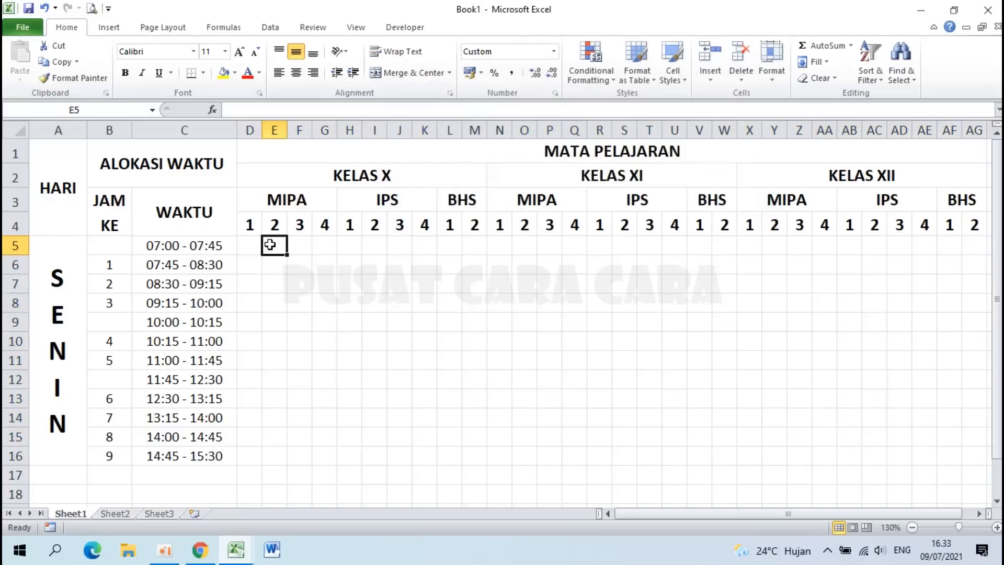
text(1)
key(Return)
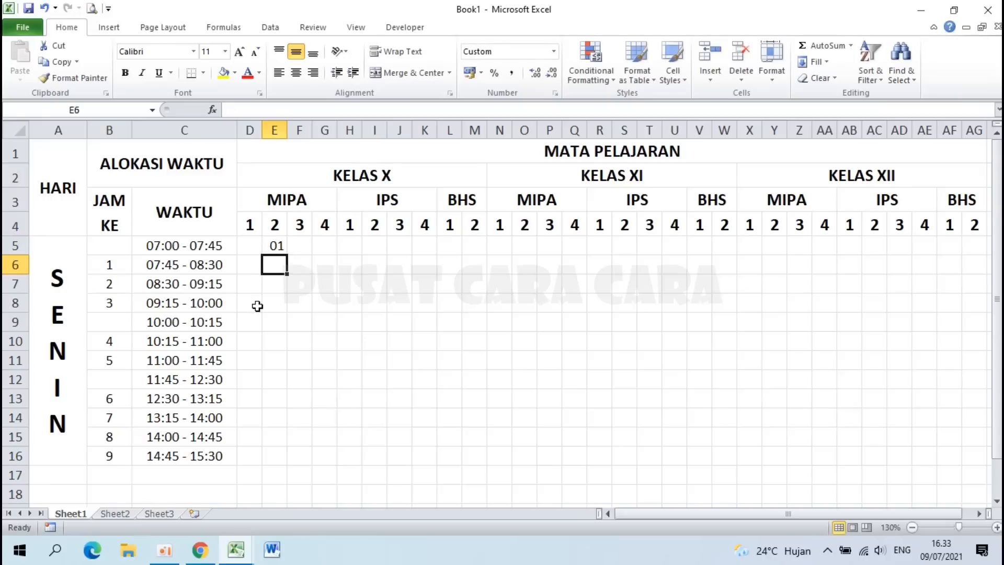
click(270, 244)
key(Delete)
click(326, 321)
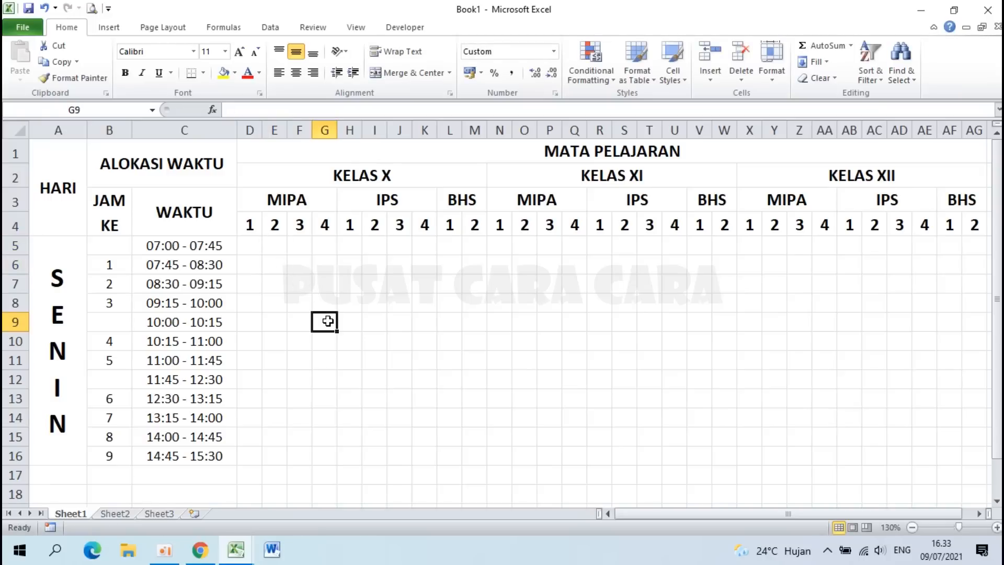
drag(251, 245, 737, 456)
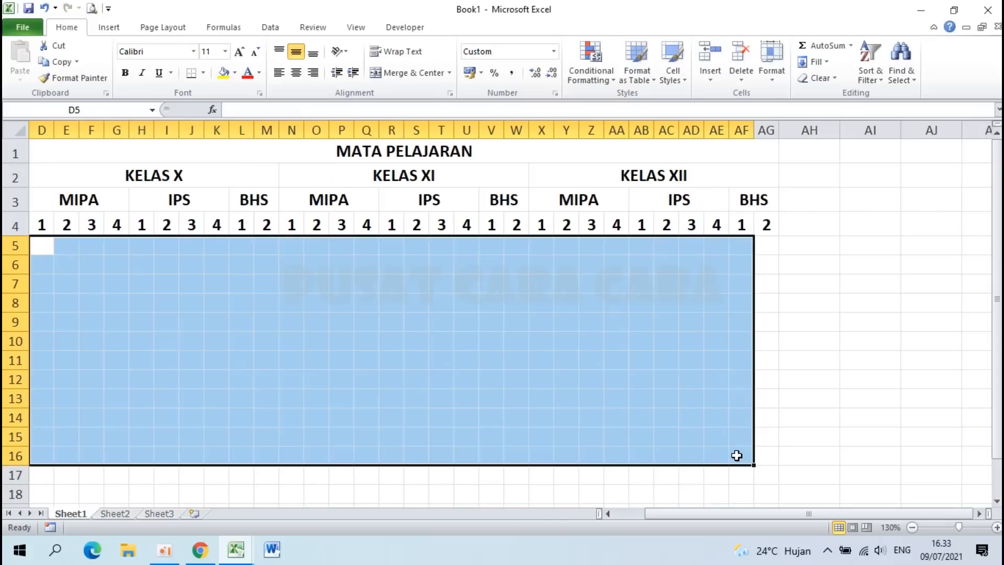
Step: Turn on Shrink to fit in the Alignment settings for the lesson grid
click(620, 514)
right_click(529, 313)
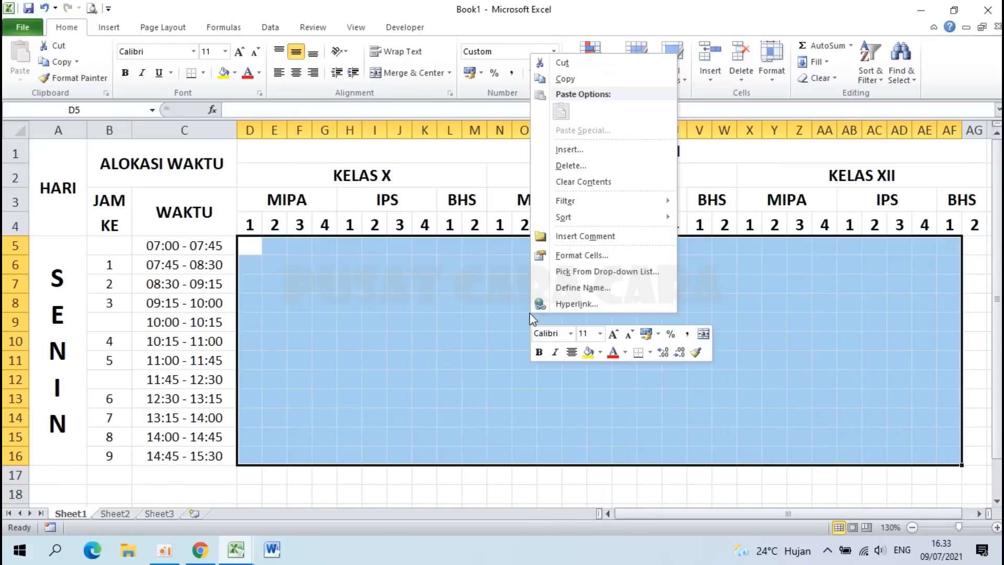
click(596, 257)
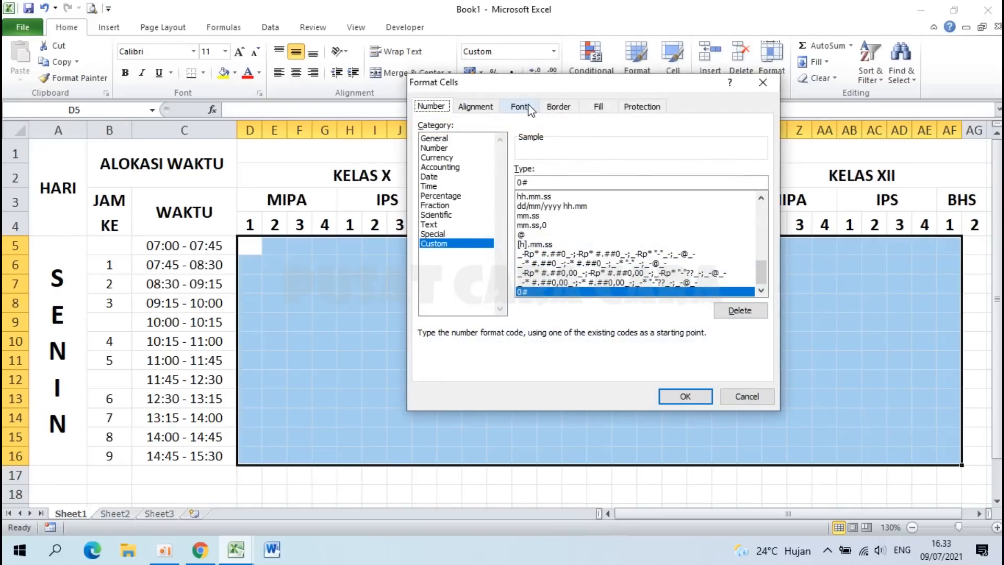
click(469, 108)
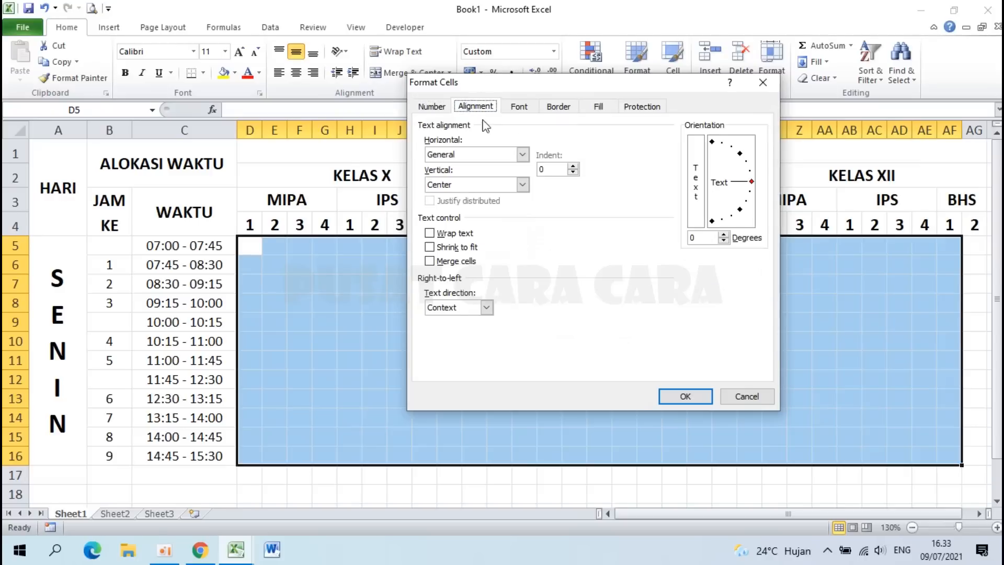
click(430, 247)
click(683, 396)
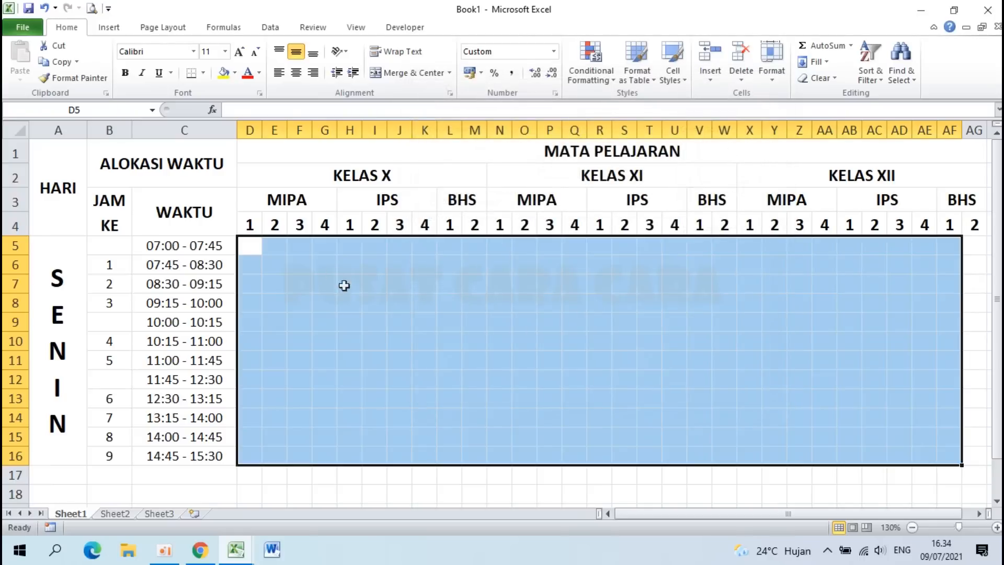
click(224, 51)
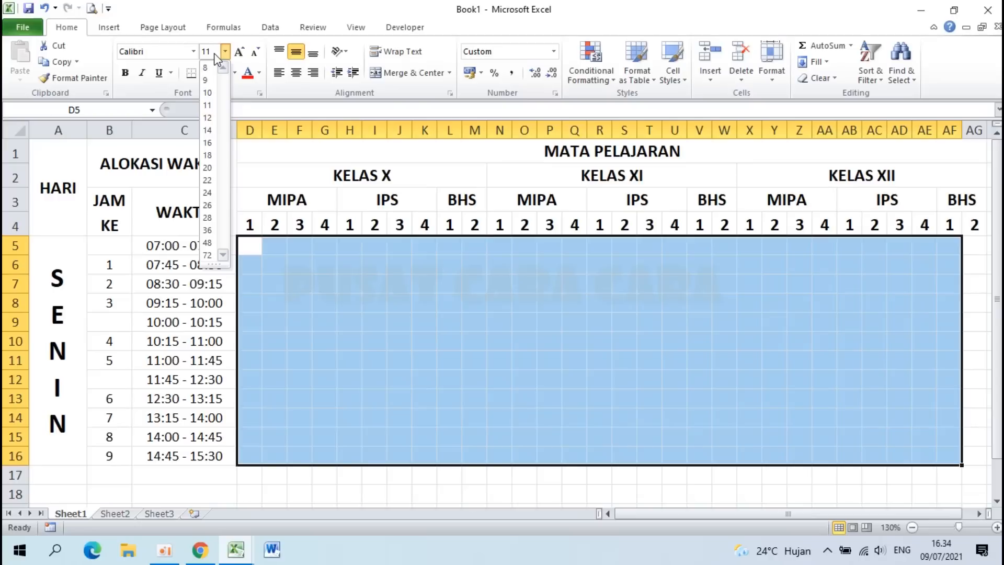
Step: Set the lesson grid's font size to 13
key(BackSpace)
key(Return)
click(324, 313)
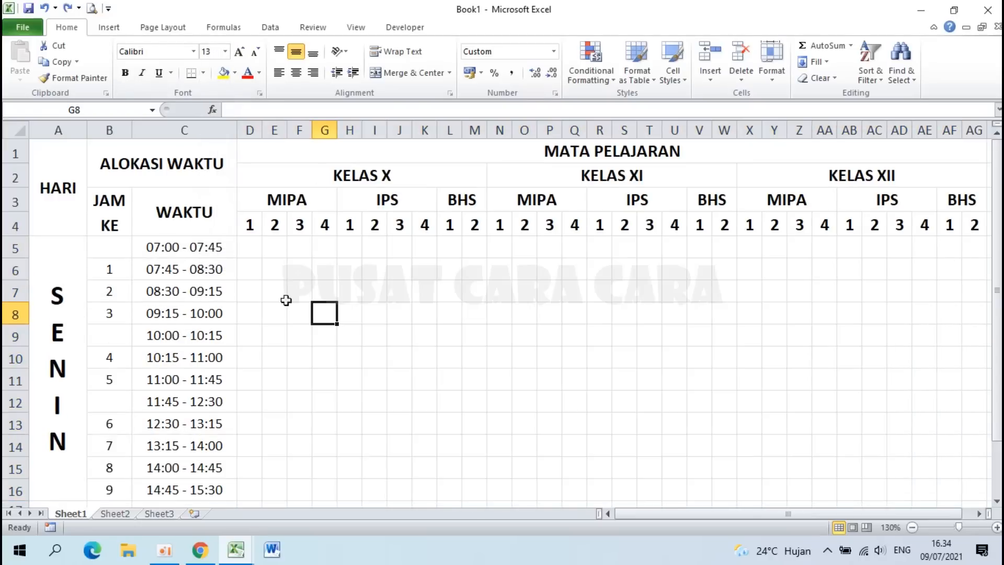
click(349, 301)
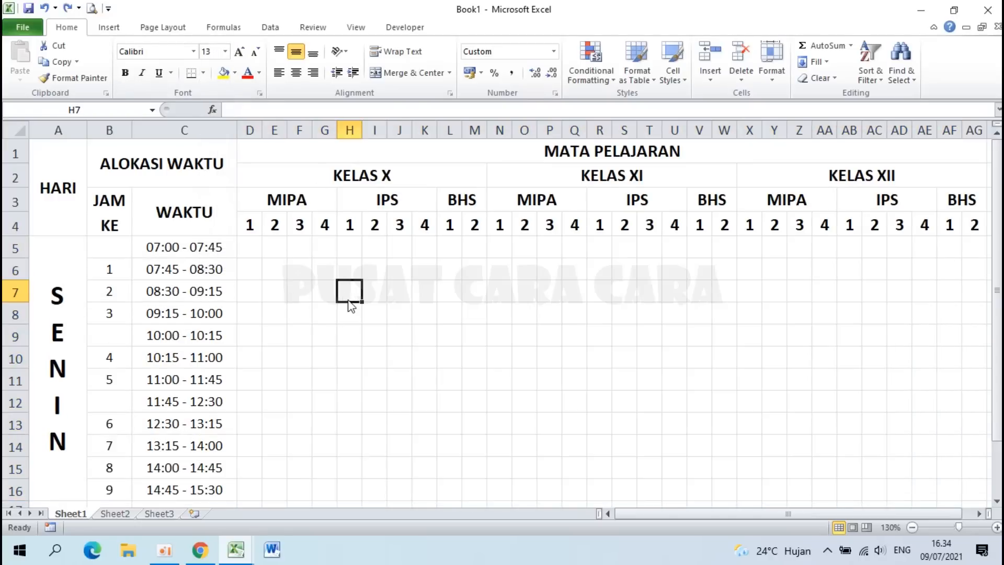
Step: Enter test values 123 in F6 and 12 in F7 to check they fit
click(304, 266)
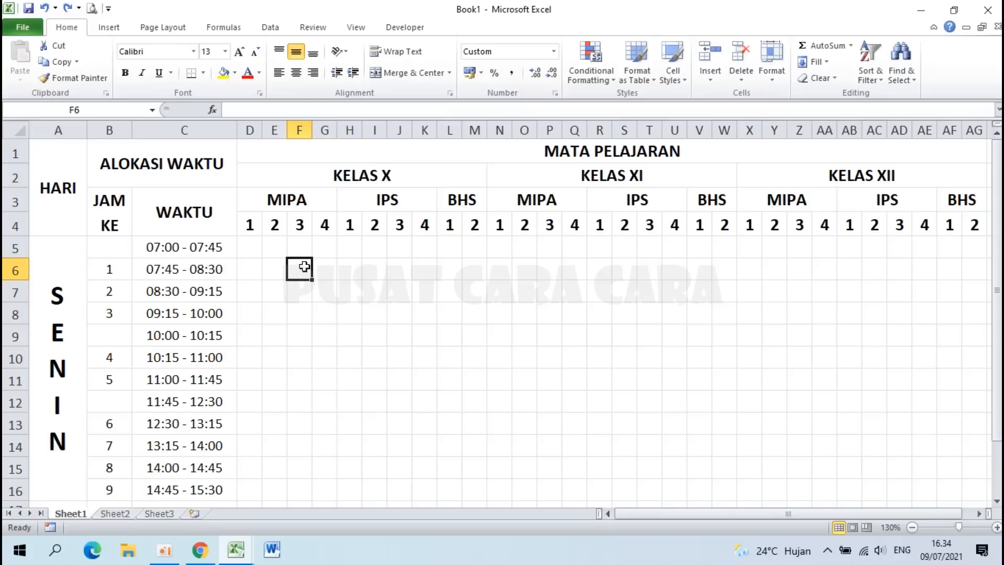
text(123)
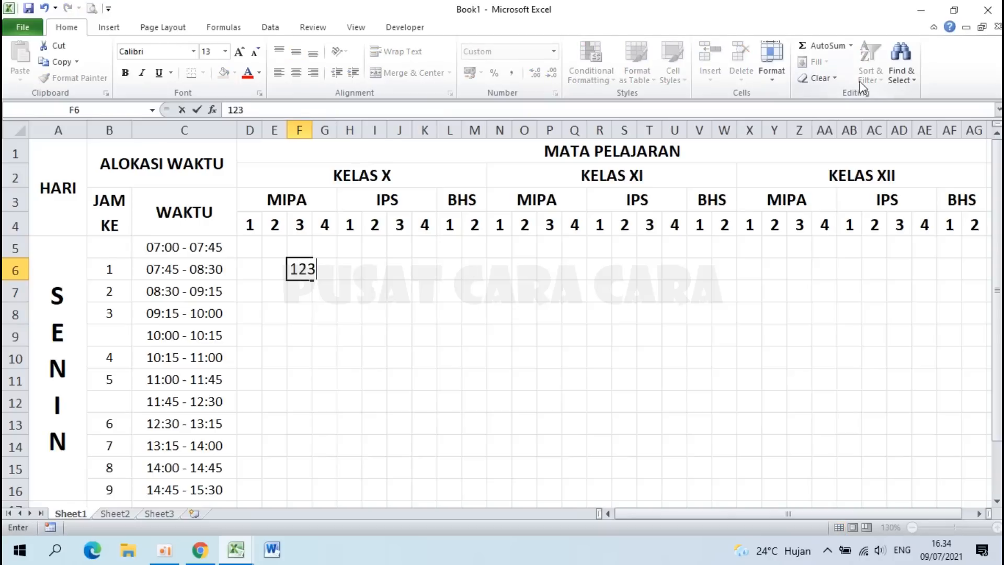
key(Return)
click(299, 268)
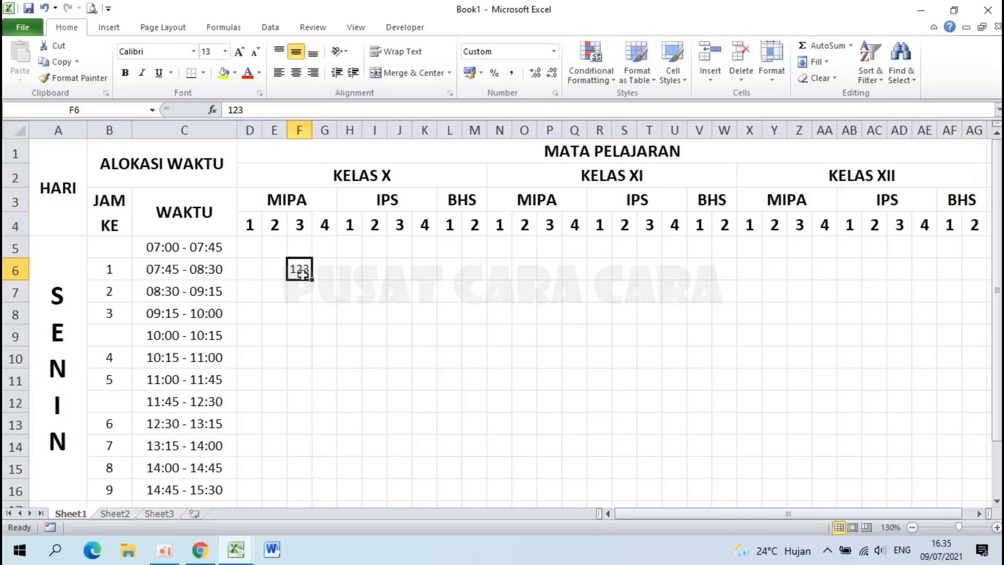
click(303, 293)
text(12)
key(Return)
click(304, 298)
Step: Delete the test values from F6 and F7, leaving the grid empty
click(305, 267)
key(Delete)
key(Down)
key(Delete)
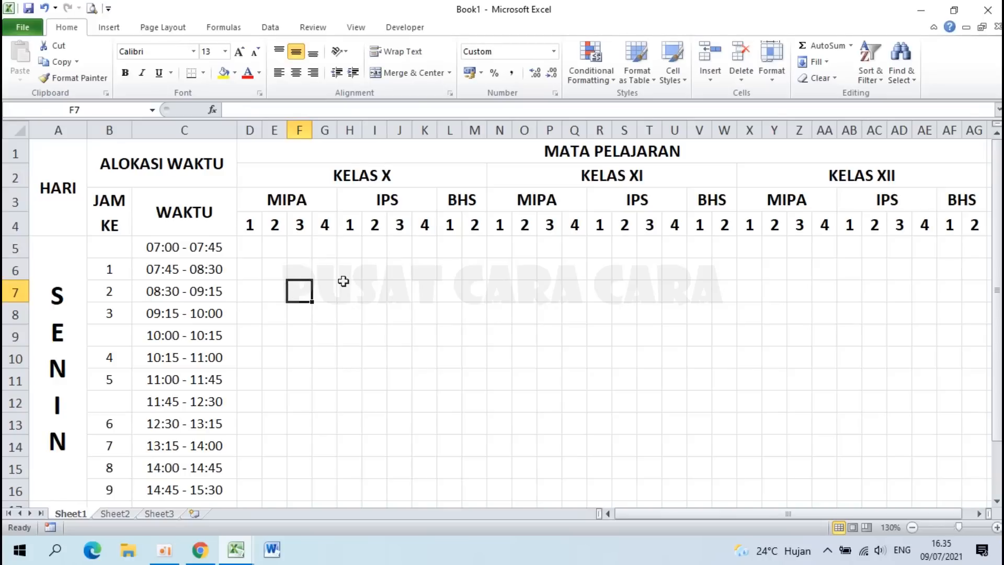
click(725, 335)
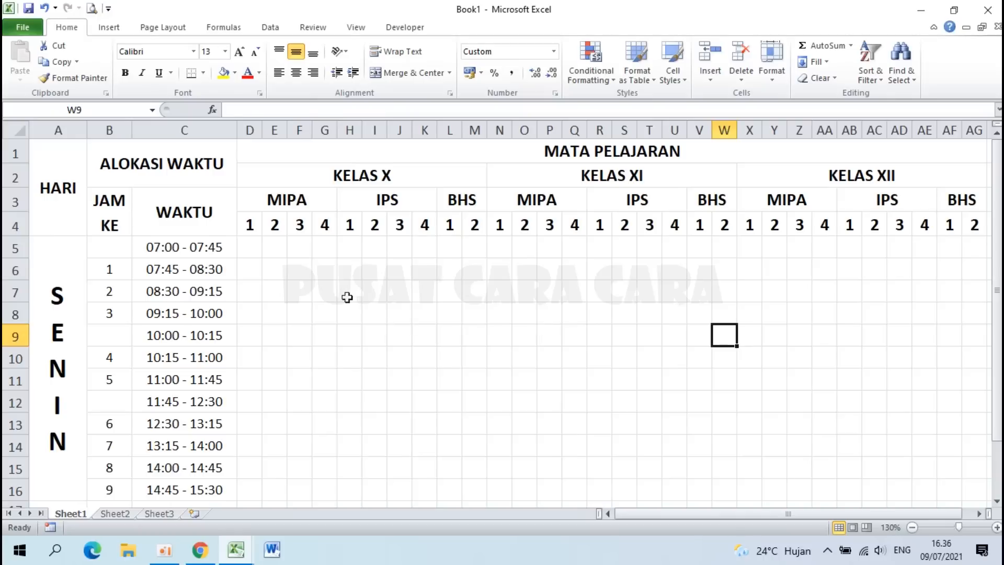
click(252, 249)
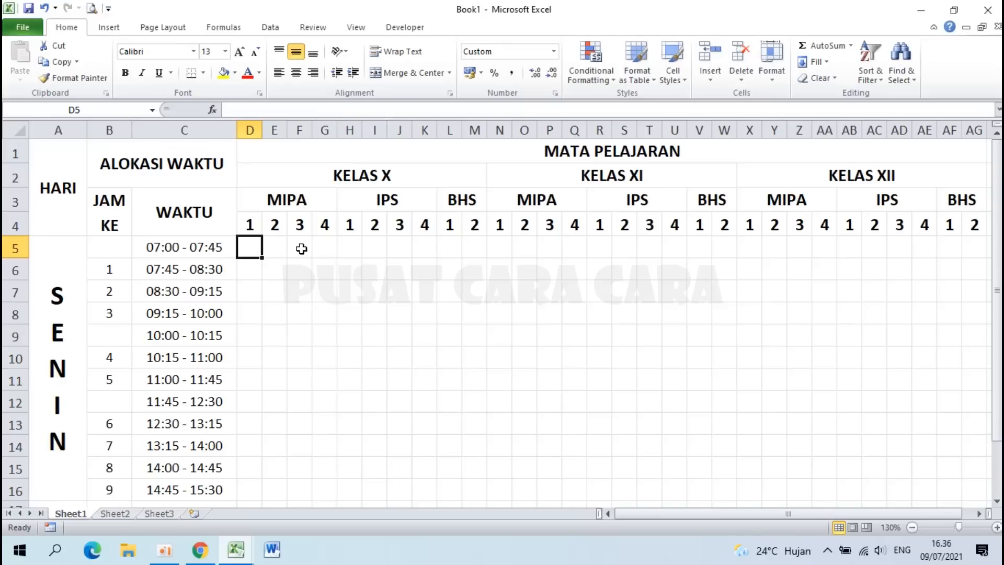
Step: Enter trial code 01 in D5, D6, W5 and W6
text(1)
key(Return)
text(1)
key(Tab)
key(Tab)
key(Tab)
key(Tab)
key(Tab)
key(Tab)
key(Tab)
key(Tab)
key(Tab)
key(Tab)
key(Tab)
key(Tab)
key(Tab)
key(Tab)
key(Tab)
key(Tab)
key(Tab)
key(Tab)
key(Tab)
key(Up)
key(Up)
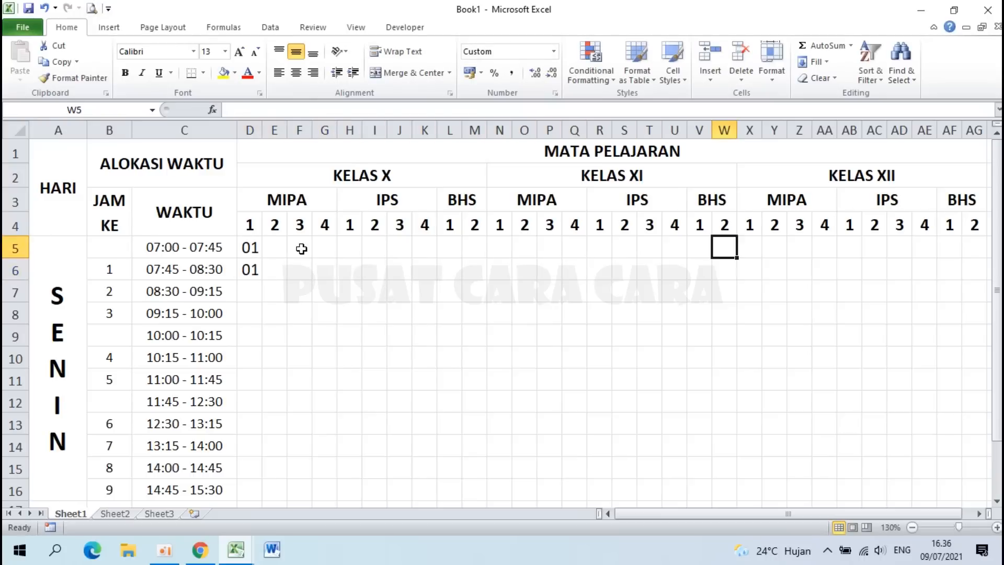
key(Down)
text(1)
key(Return)
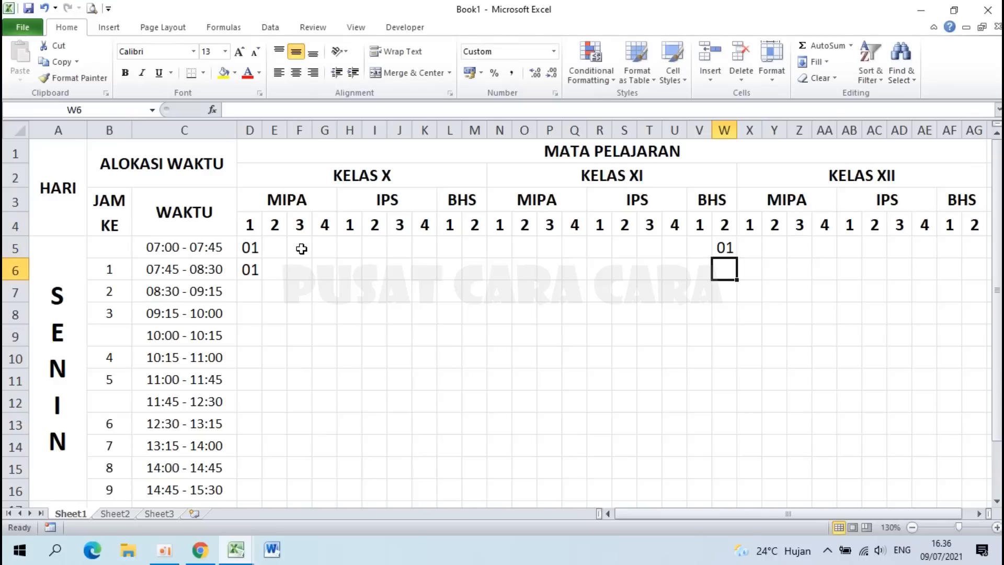
text(1)
key(Return)
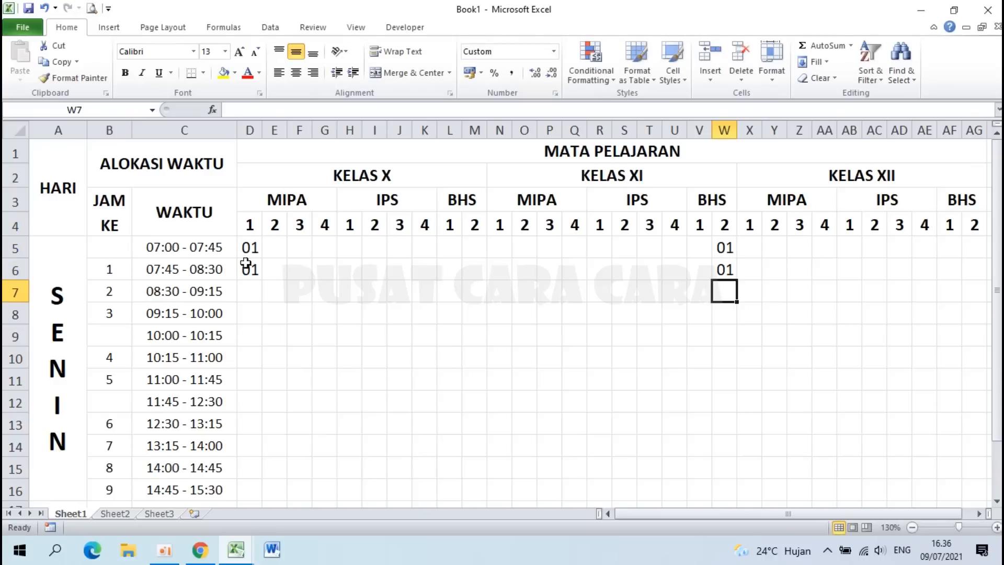
Step: Clear the trial 01 codes from D5:W6
drag(250, 247, 250, 268)
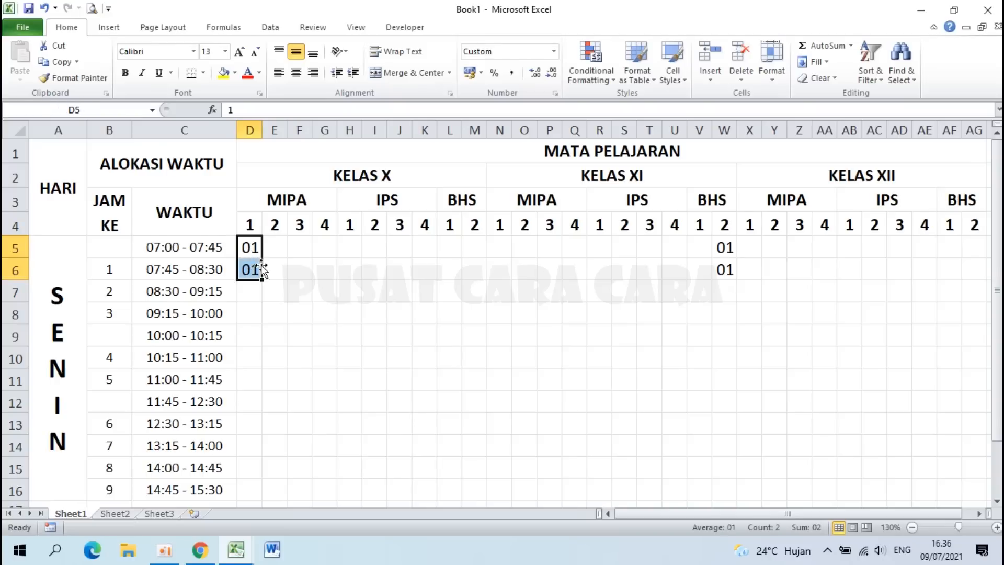
click(723, 248)
drag(253, 247, 720, 264)
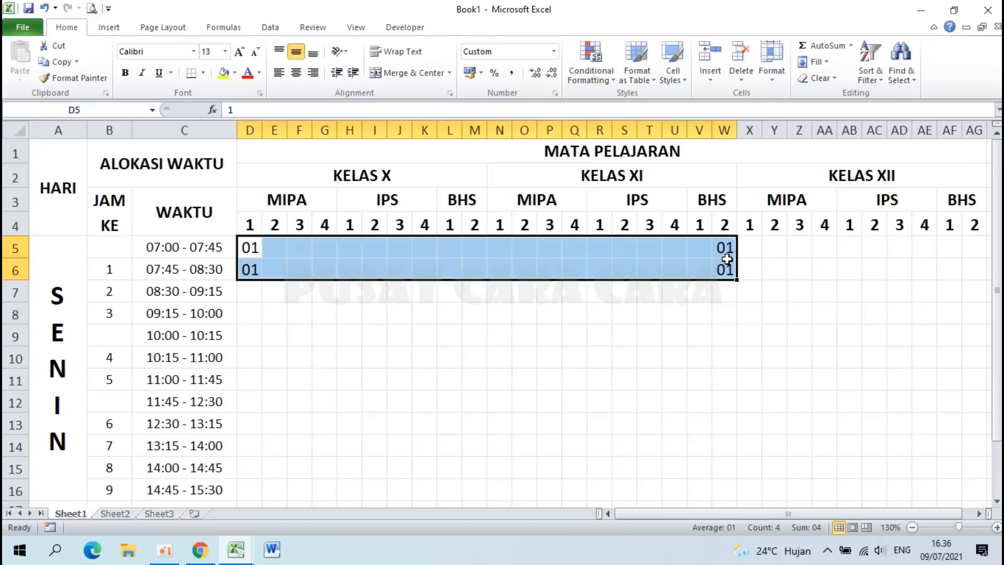
key(Delete)
click(577, 333)
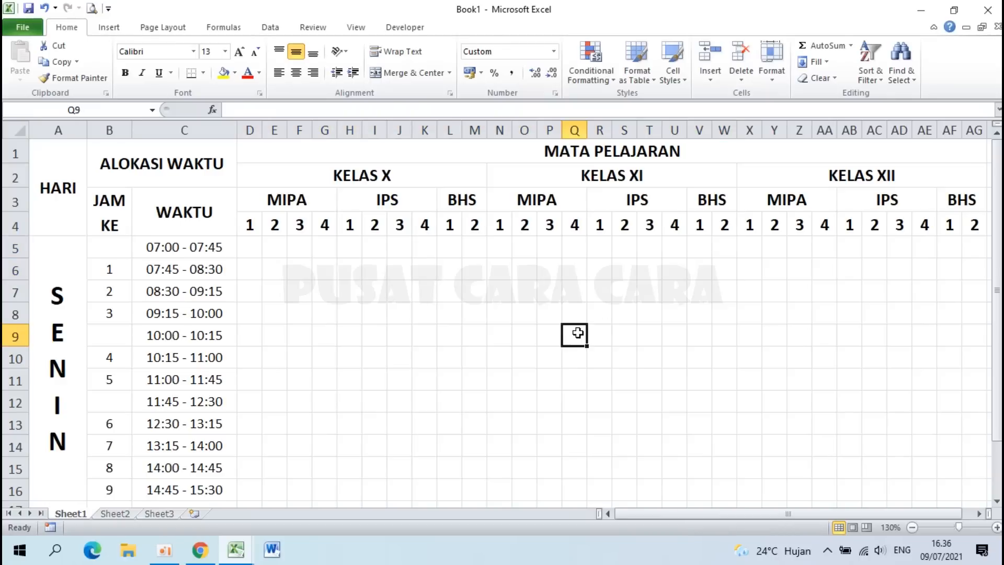
Step: Select lesson row 5 from D5 to AG5
ctrl+scroll(578, 332, down, 2)
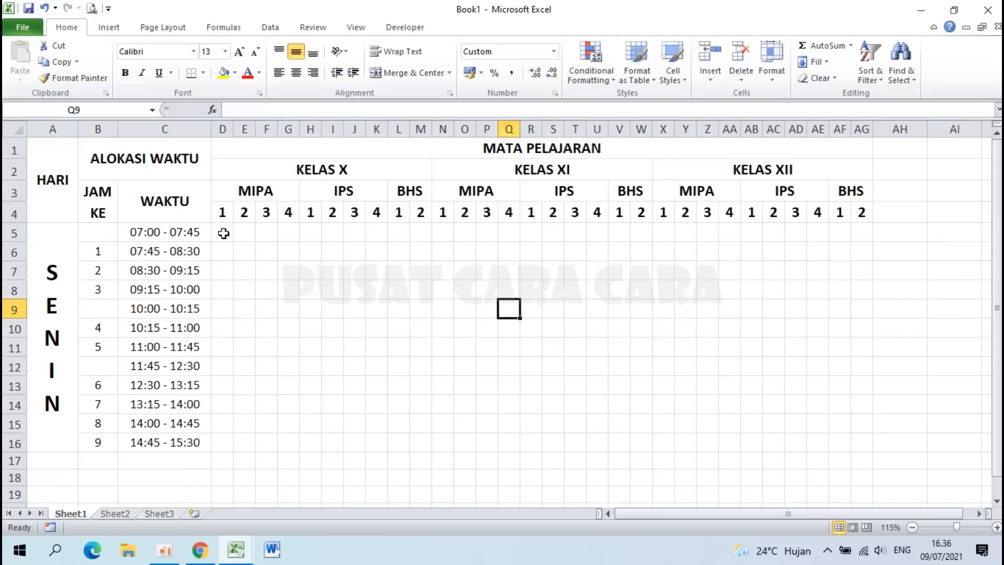
drag(223, 233, 863, 232)
ctrl+scroll(865, 231, up, 1)
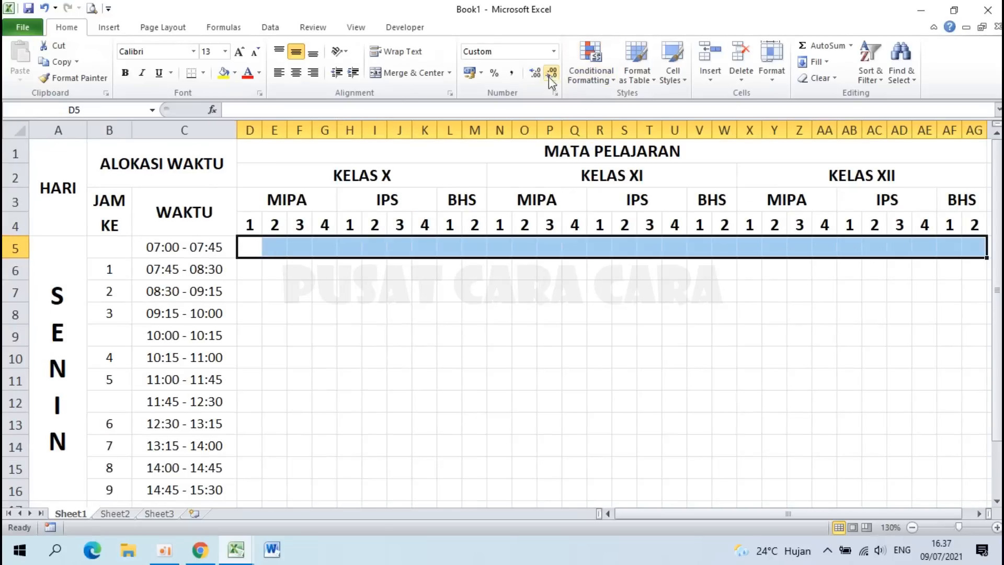
Step: Add a Duplicate Values rule to D5:AG5 using Light Red Fill with Dark Red Text
click(598, 77)
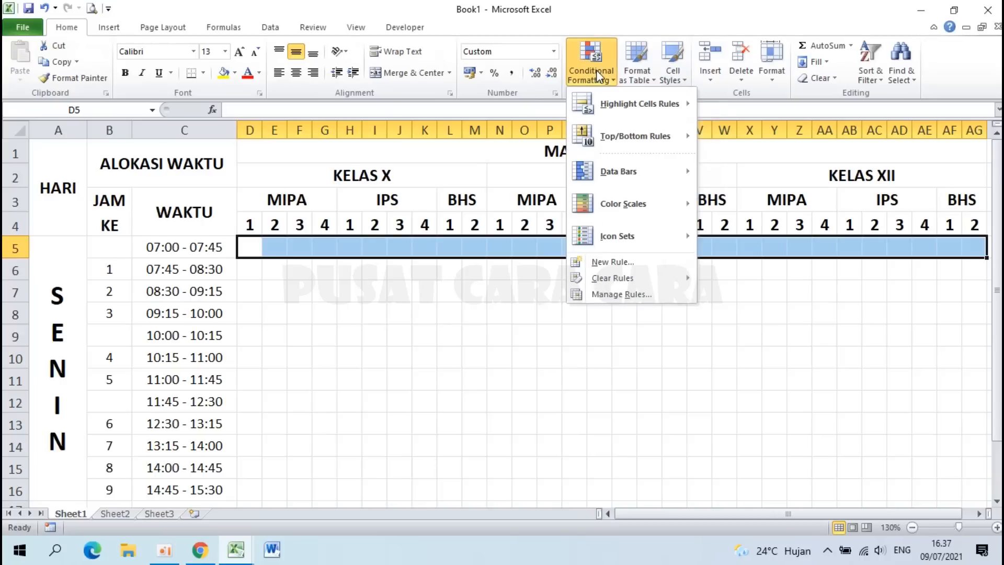
mouse_move(647, 108)
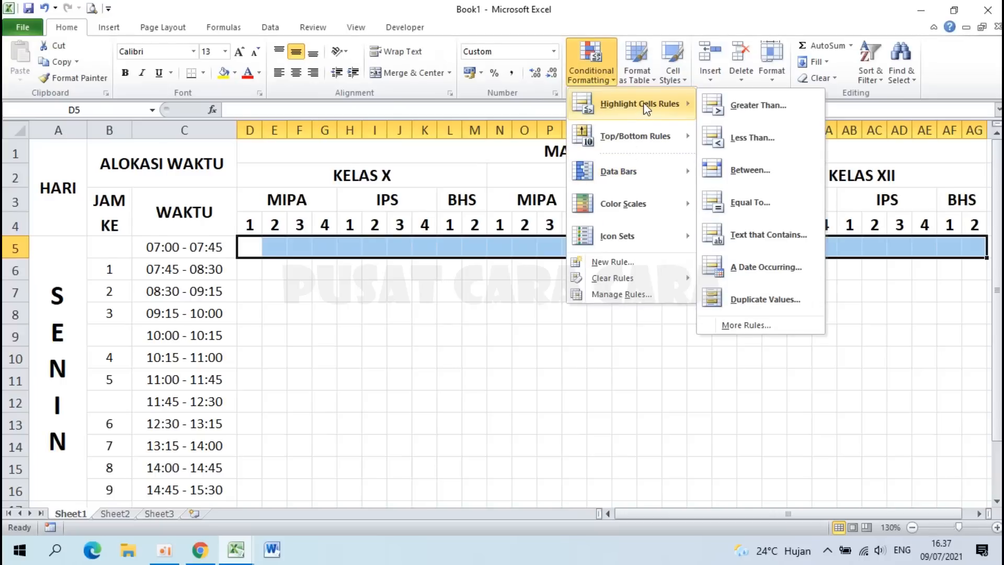
click(764, 296)
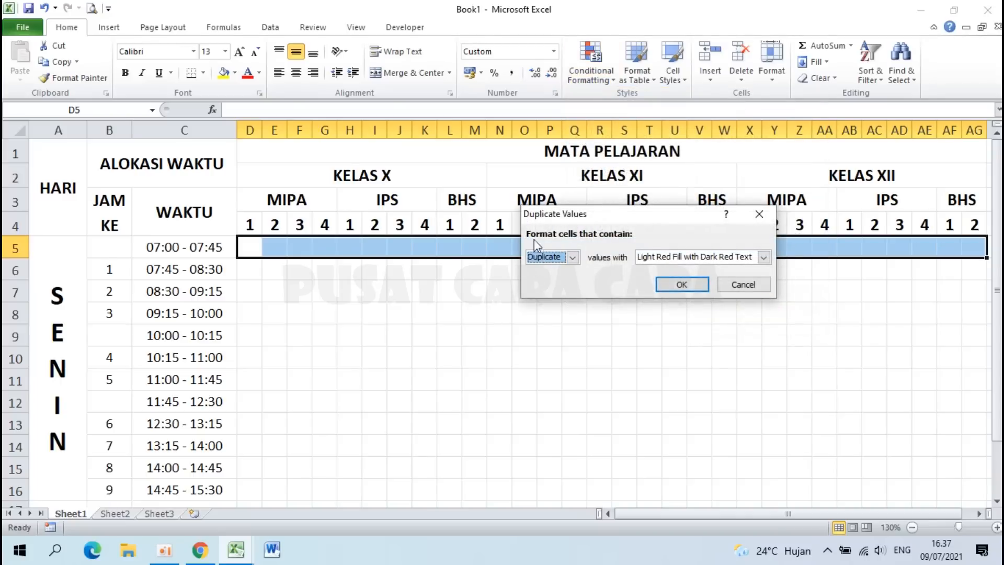
click(743, 258)
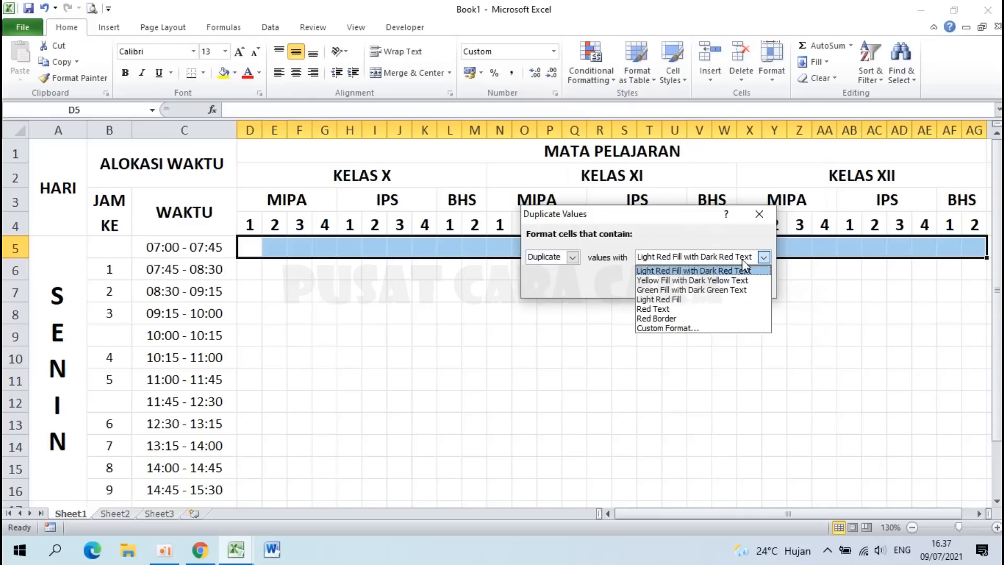
click(630, 226)
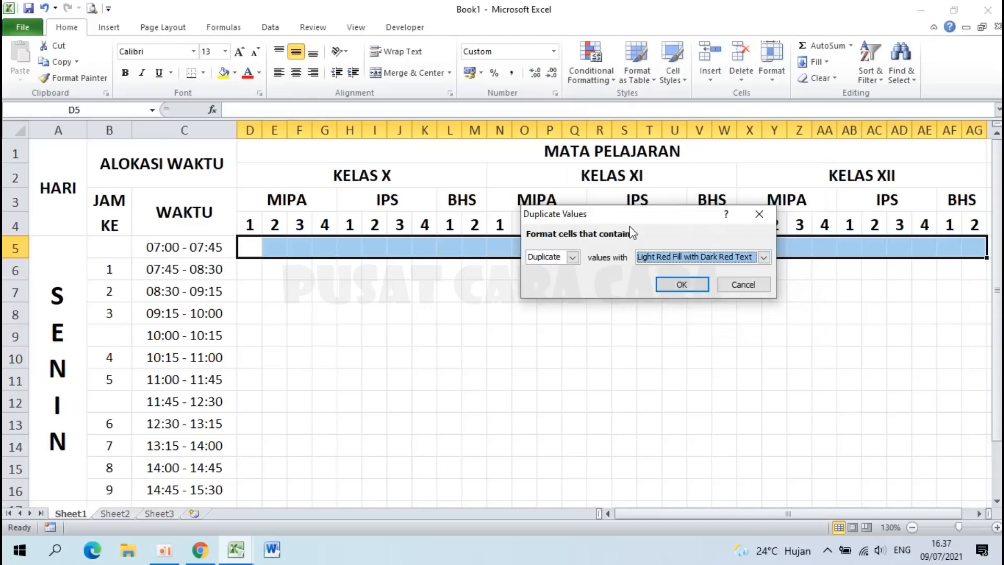
click(681, 282)
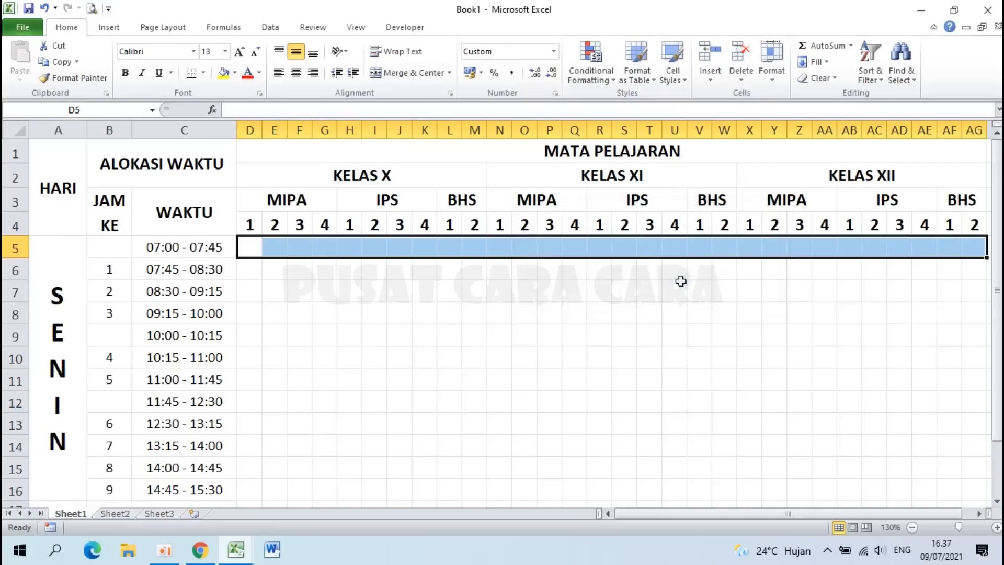
click(681, 283)
Step: Enter teacher codes 01 in D5, 02 in N5 and 03 in X5
click(254, 247)
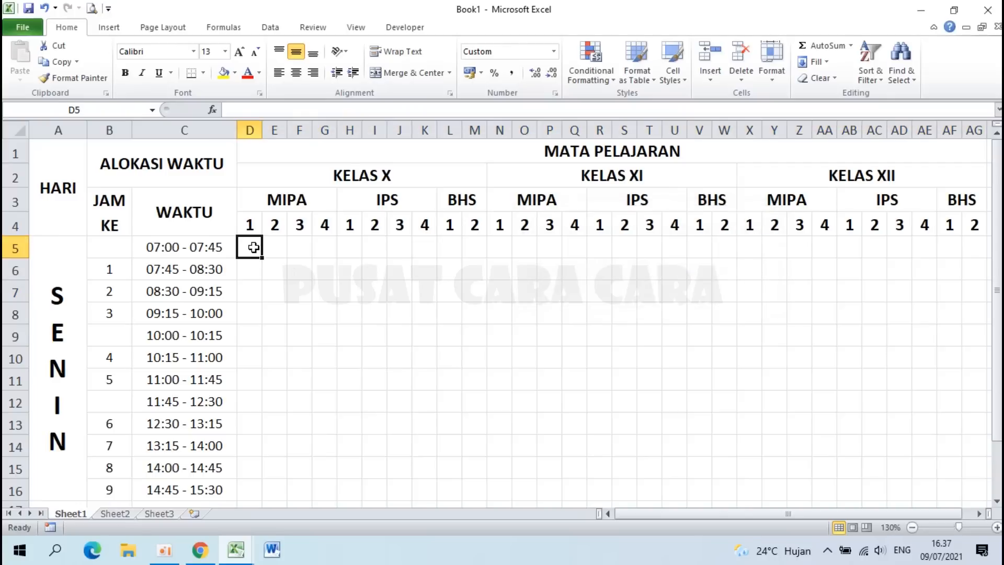
text(1)
key(Return)
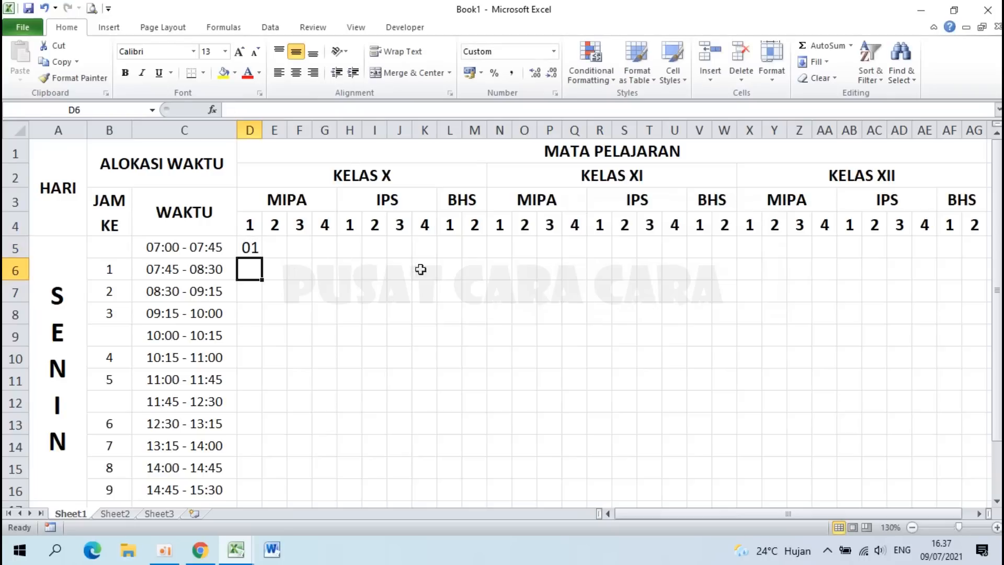
click(489, 252)
text(2)
key(Return)
click(749, 250)
text(3)
key(Return)
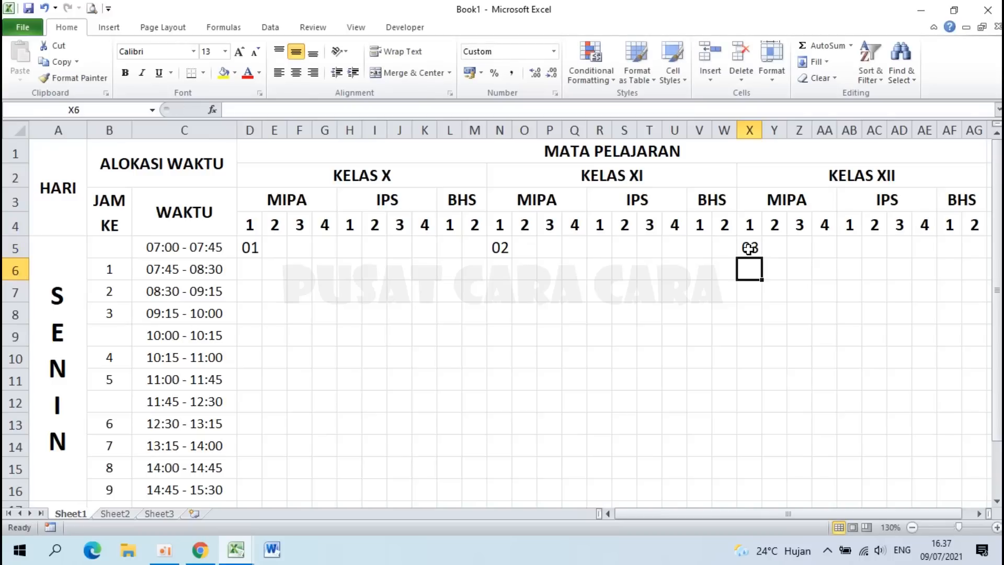
Step: Test duplicates 02 in I5 and 01 in V5 turning red, then undo them
click(375, 245)
text(2)
key(Return)
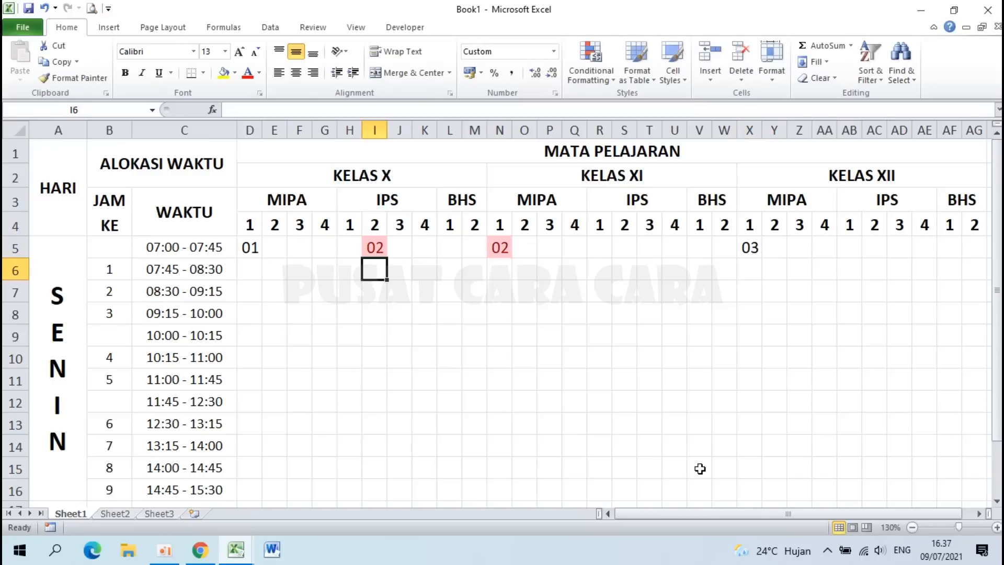
click(380, 249)
click(500, 248)
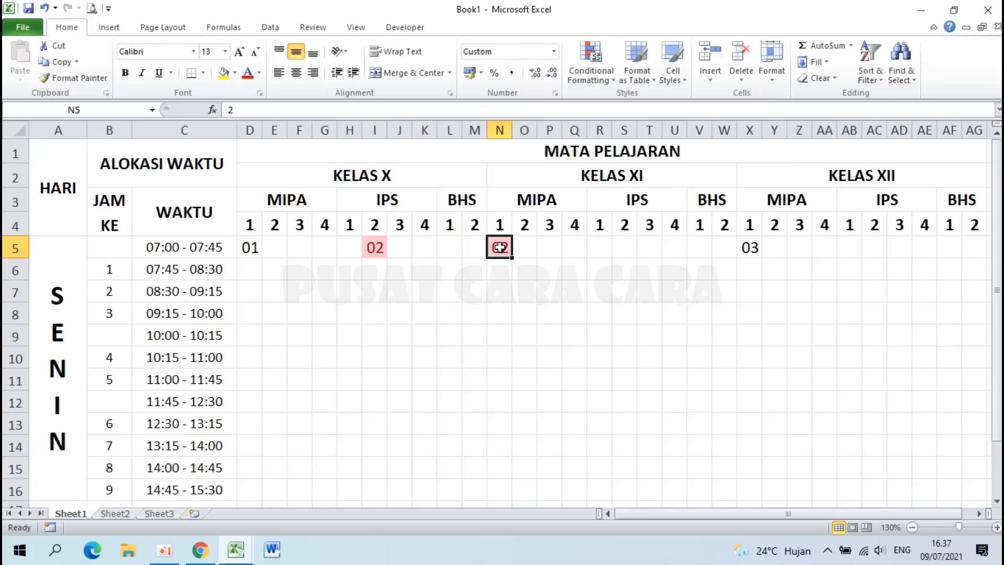
click(698, 245)
text(1)
key(Return)
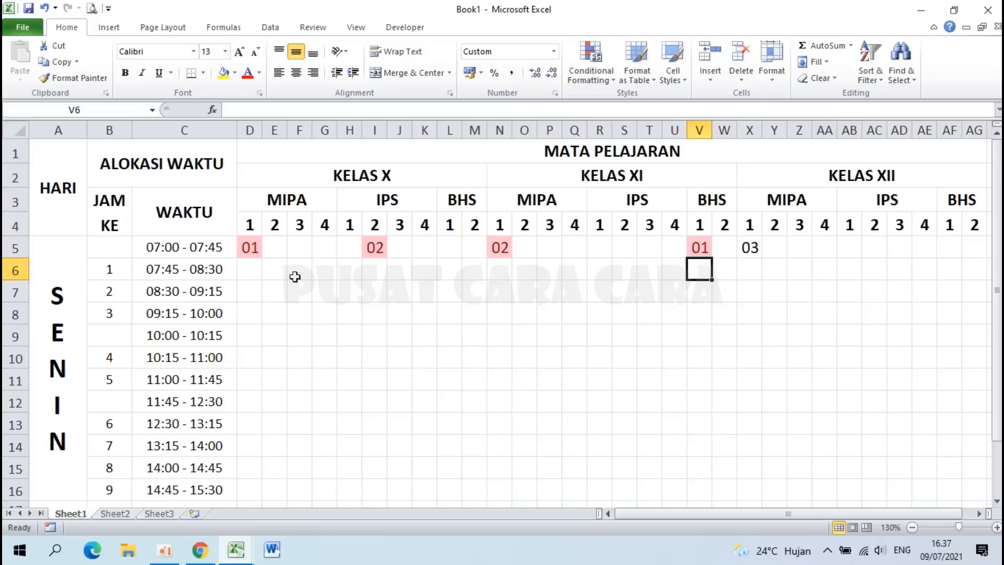
key(ctrl+z)
key(ctrl+z)
key(ctrl+y)
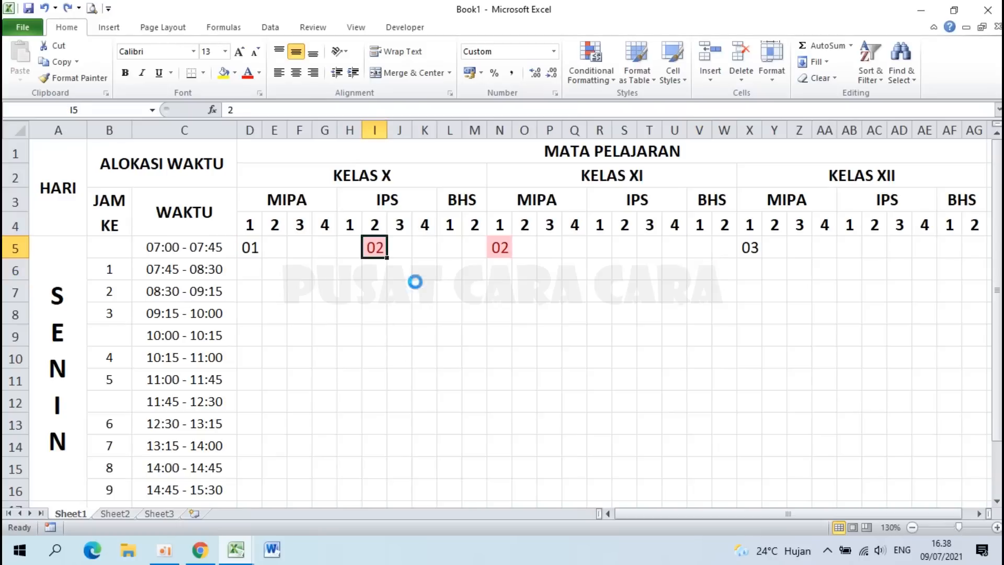
key(ctrl+z)
scroll(416, 282, down, 1)
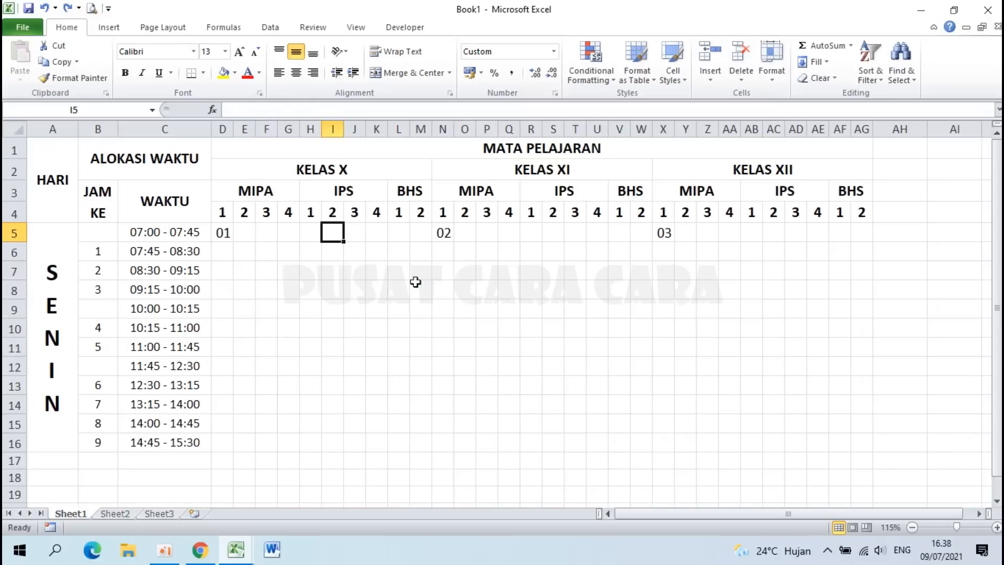
Step: Apply the Duplicate Values highlight rule to lesson row D6:AG6
drag(220, 251, 869, 249)
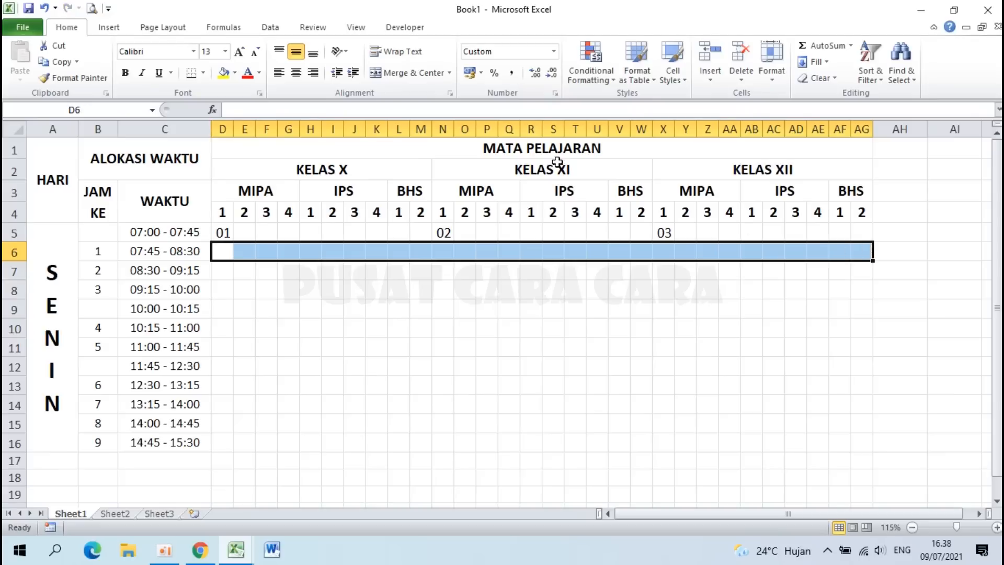
click(575, 59)
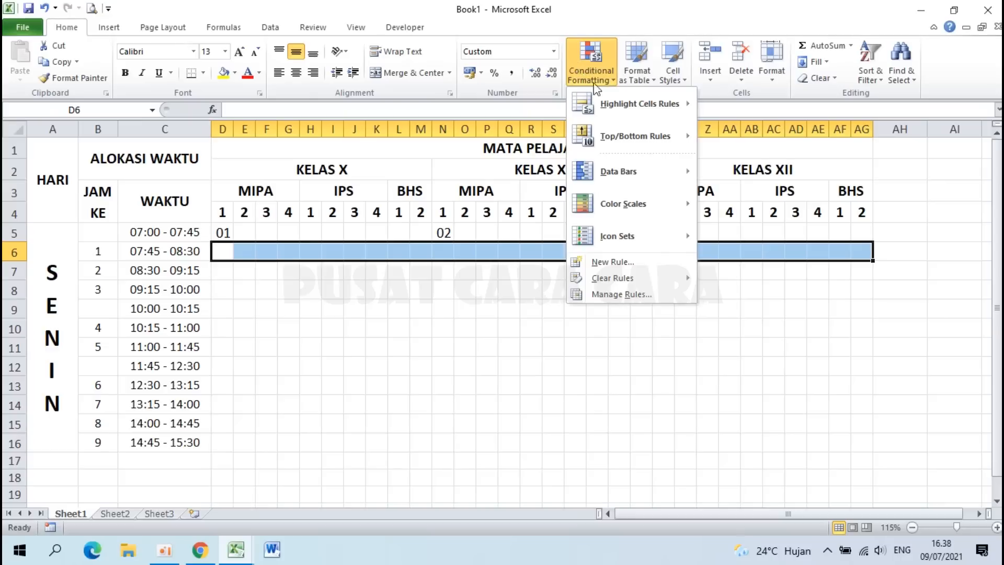
mouse_move(615, 107)
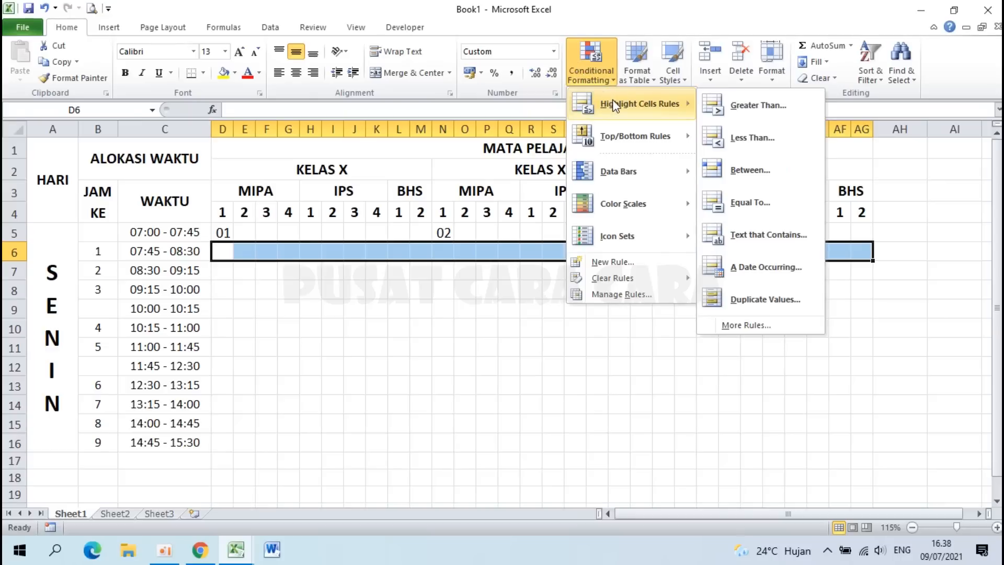
click(765, 301)
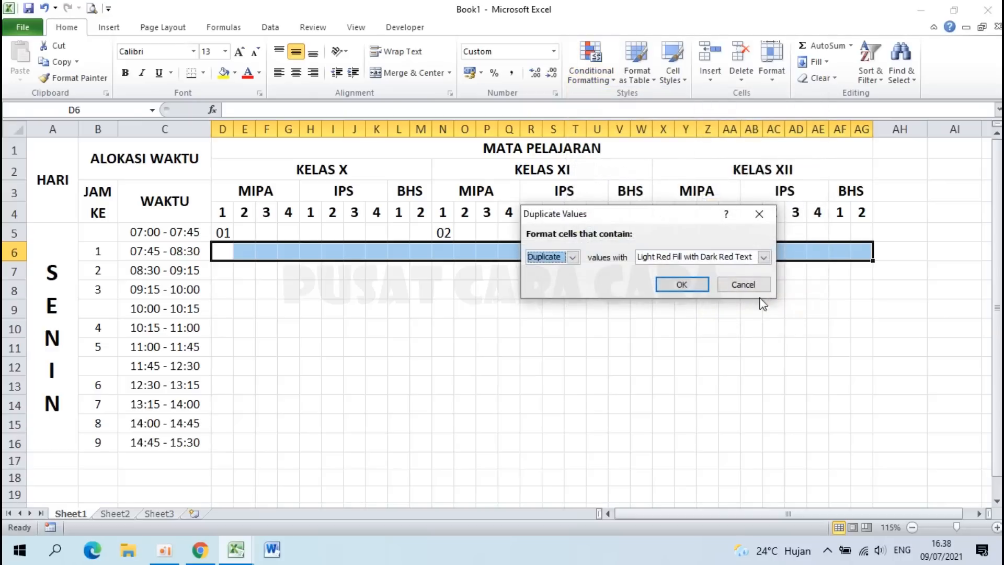
click(675, 285)
Step: Apply the Duplicate Values highlight rule to lesson row D7:AG7
drag(220, 272, 855, 269)
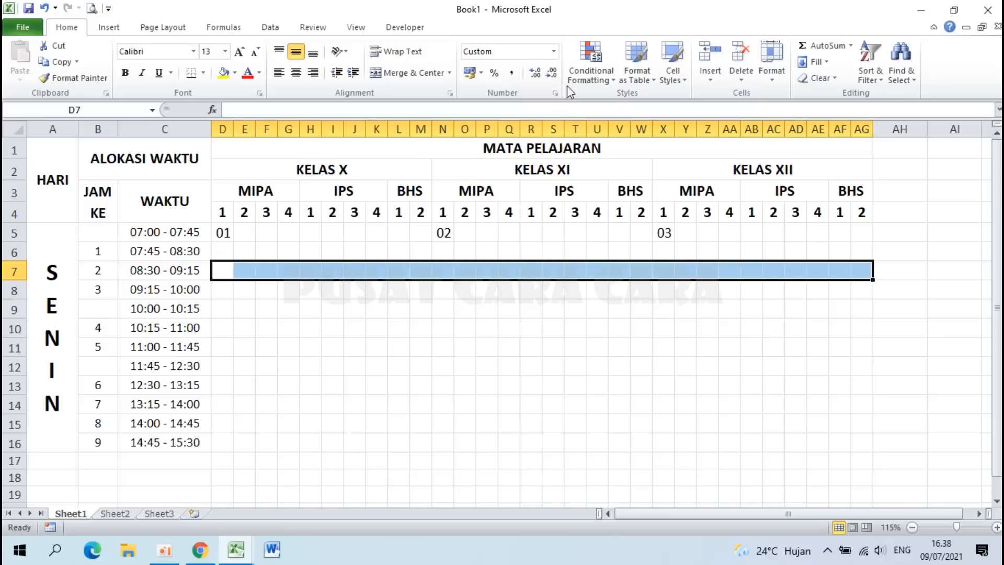
click(586, 57)
mouse_move(650, 102)
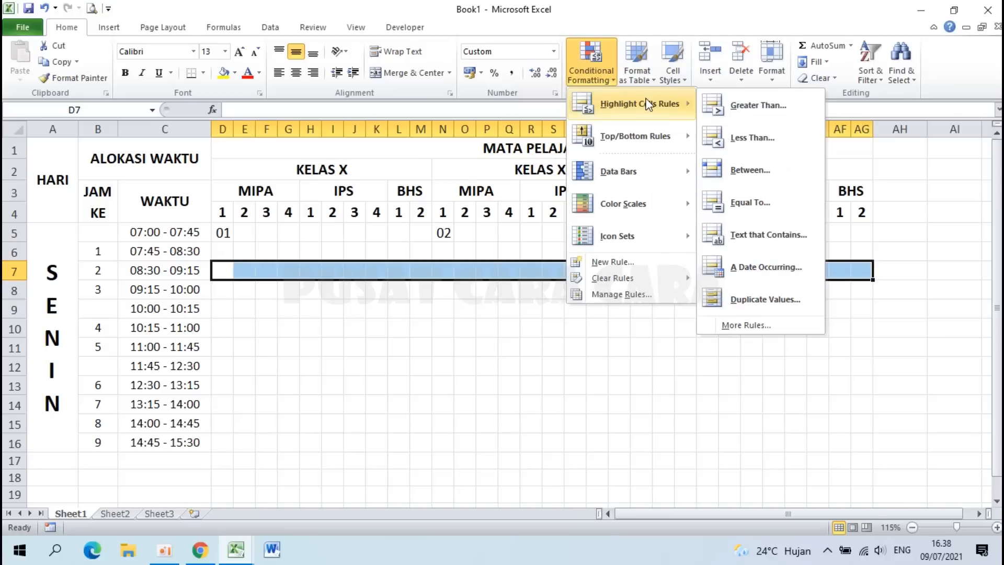
click(755, 298)
click(675, 284)
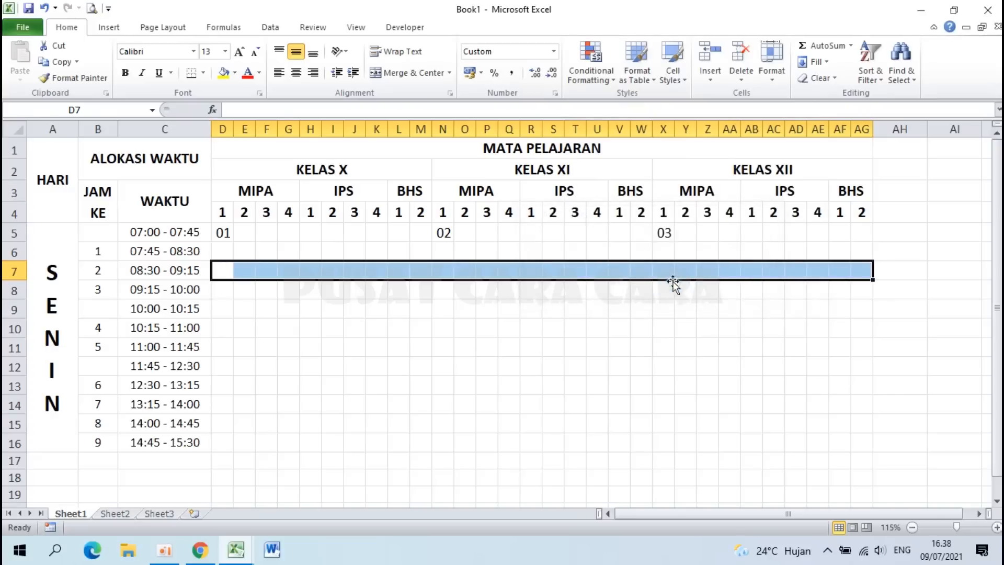
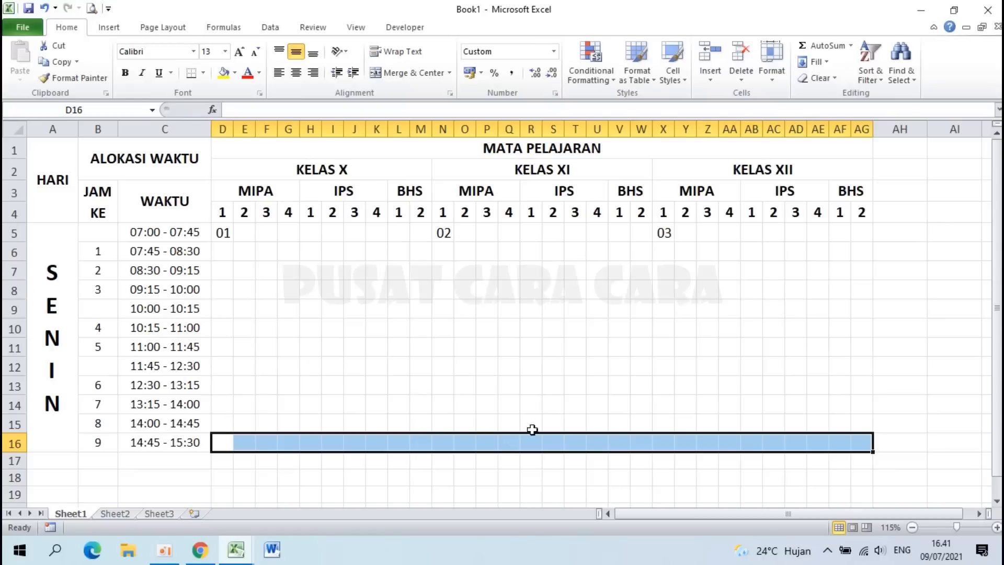
Step: Give every cell of A1:AG16 All Borders, then select the 01–03 entries in row 5 for clearing
click(666, 408)
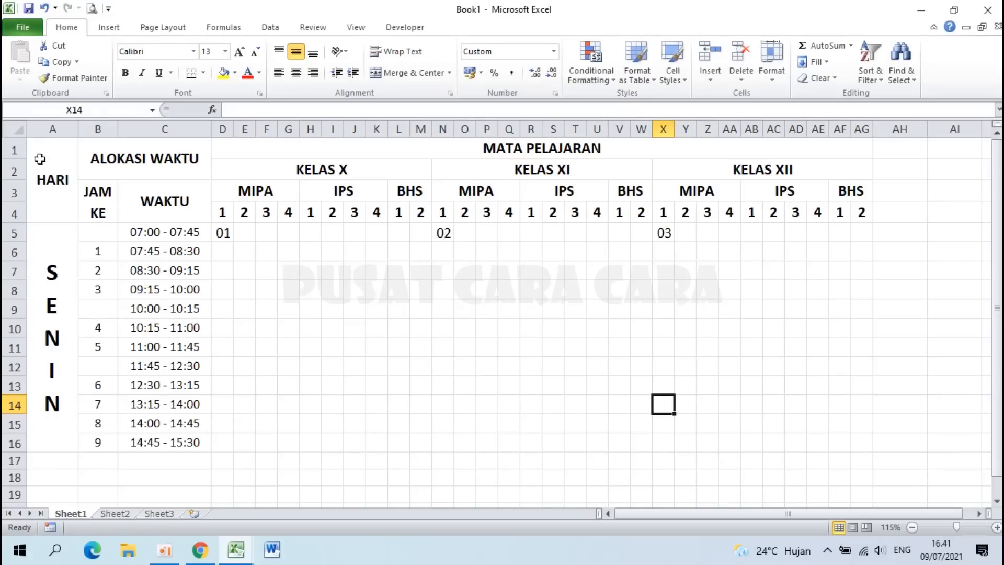
drag(43, 151, 858, 439)
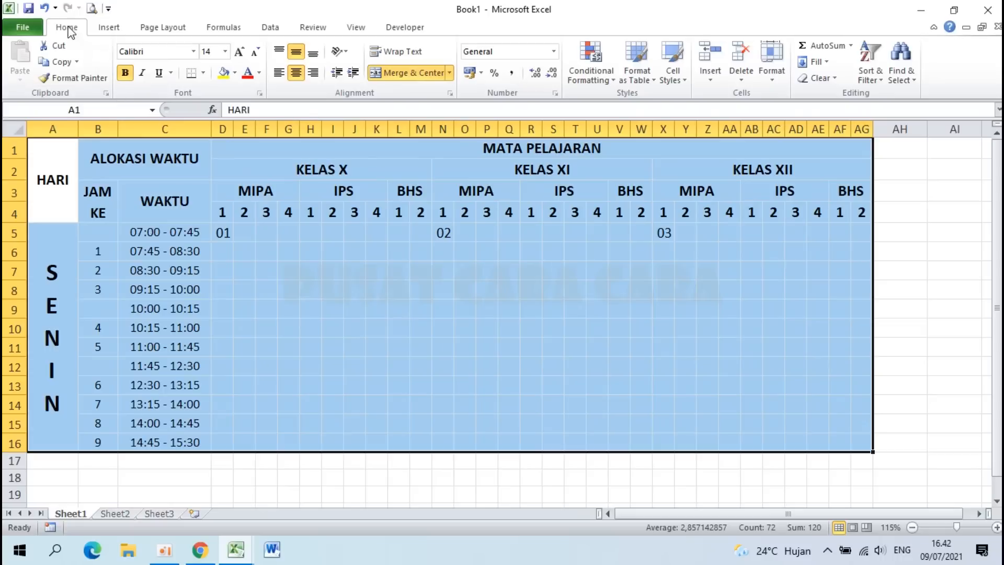
click(204, 73)
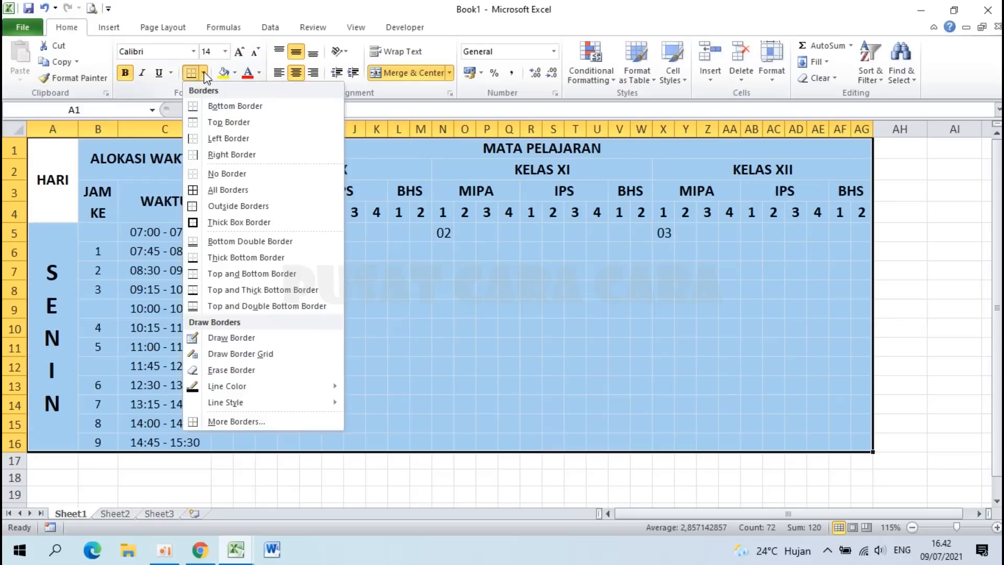
click(218, 191)
click(393, 307)
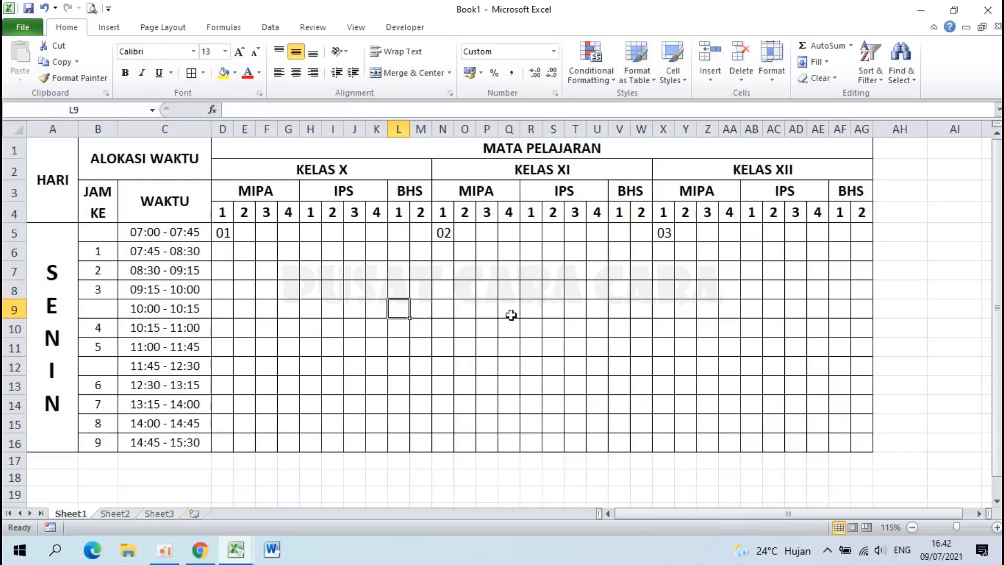
drag(222, 233, 671, 235)
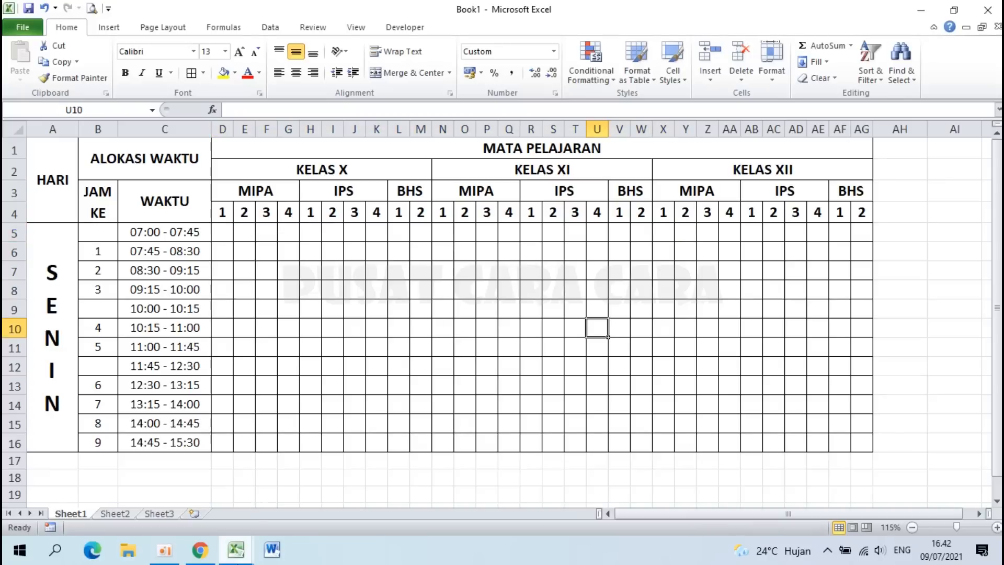
mouse_move(234, 559)
click(150, 497)
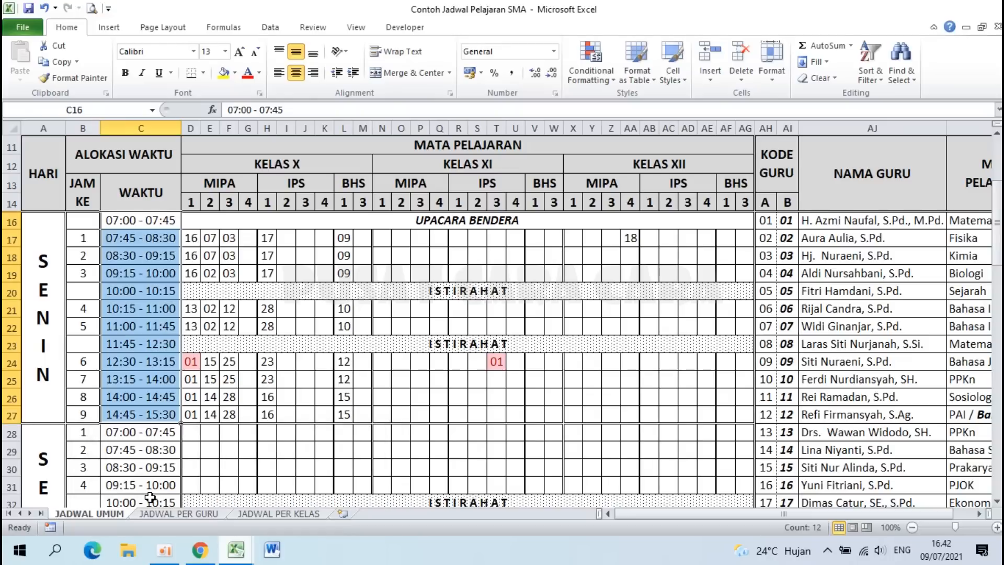
click(206, 271)
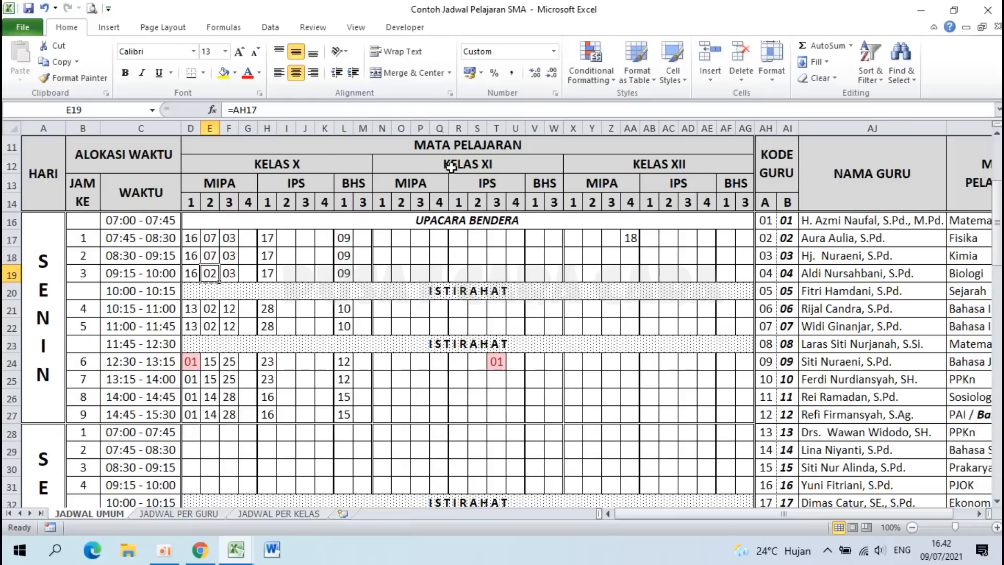
click(242, 551)
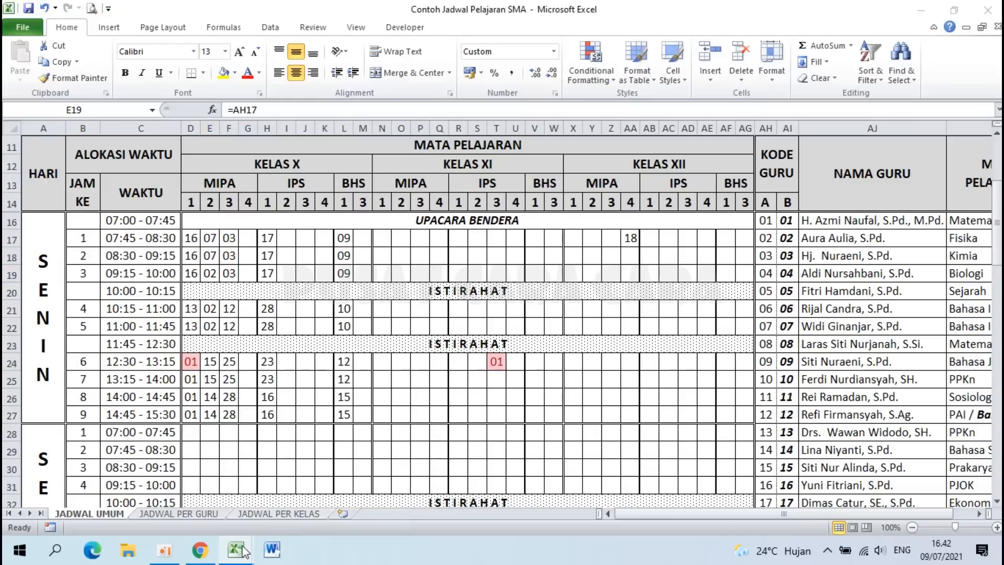
click(317, 480)
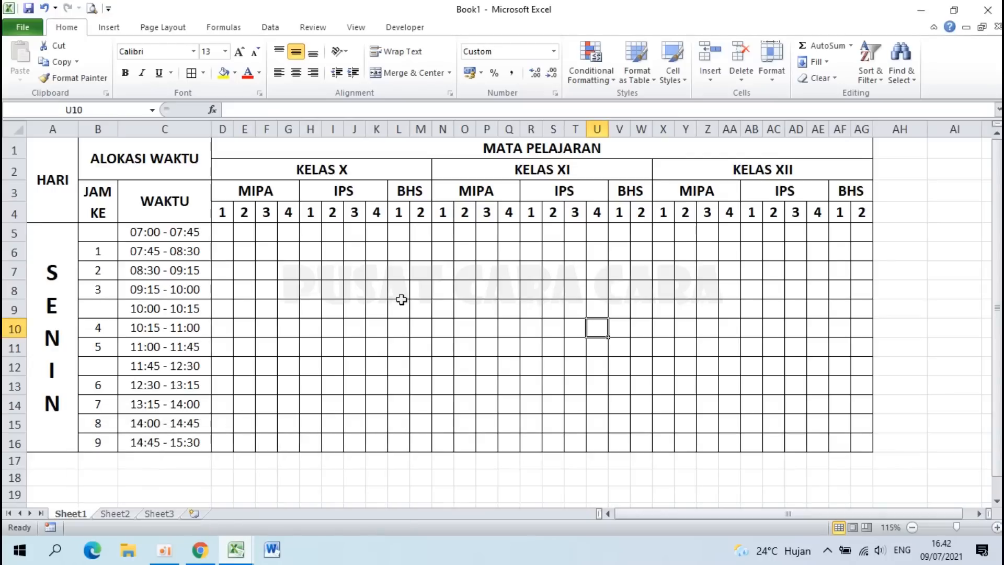
Step: Apply a double-line Outline border to the header range A1:AG4 via Format Cells
drag(53, 168, 849, 193)
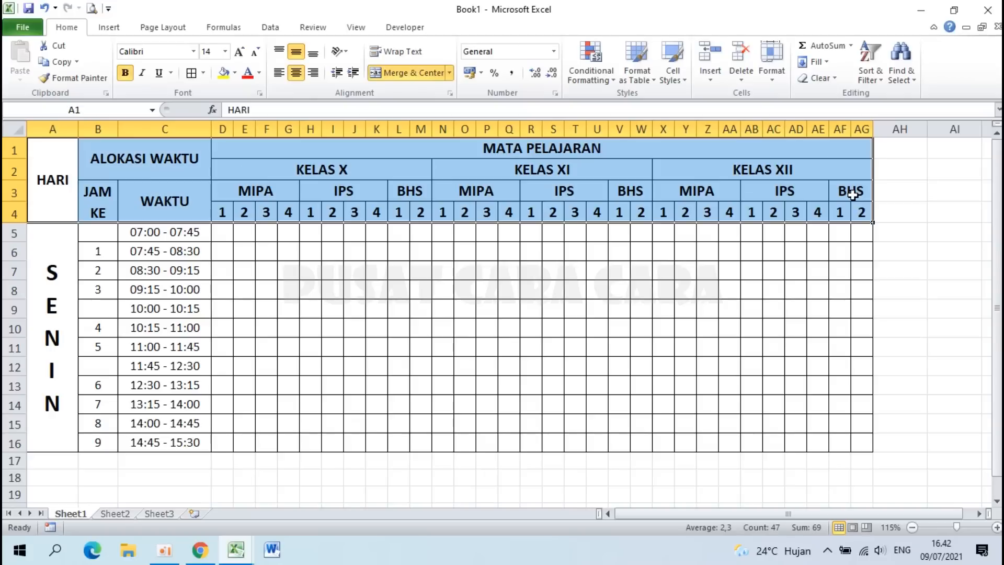
right_click(428, 167)
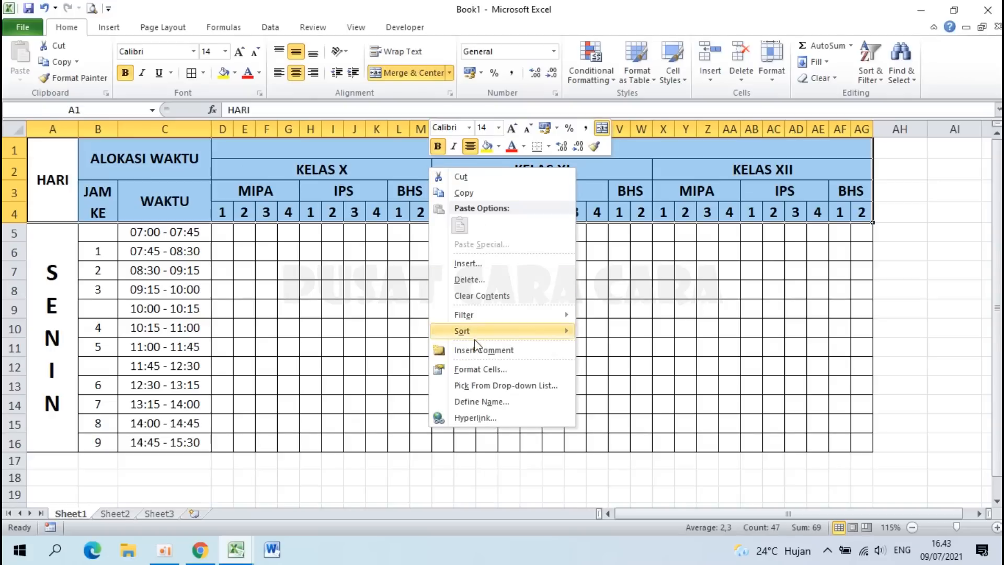
click(479, 369)
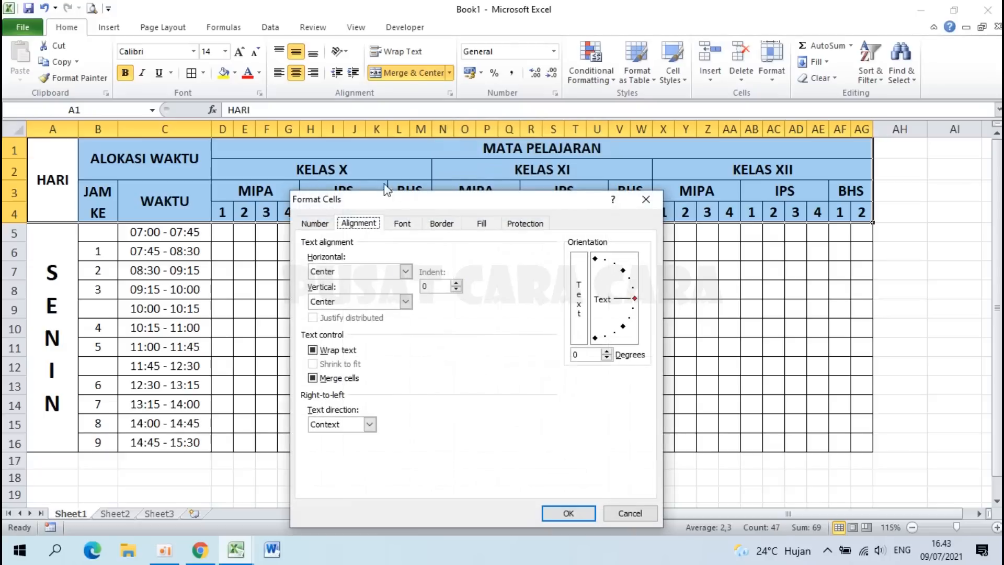
click(442, 224)
drag(446, 204, 687, 271)
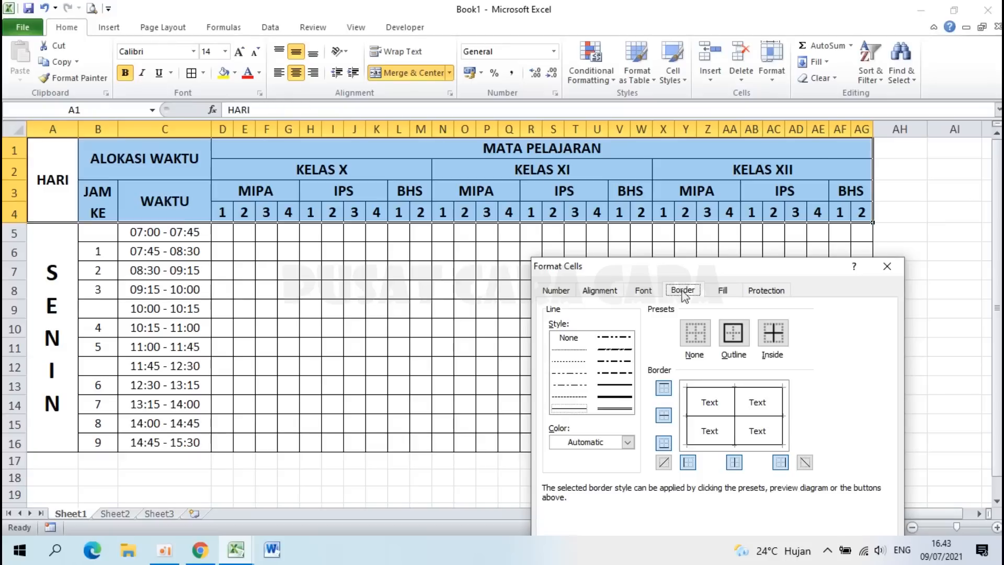
drag(676, 275, 580, 169)
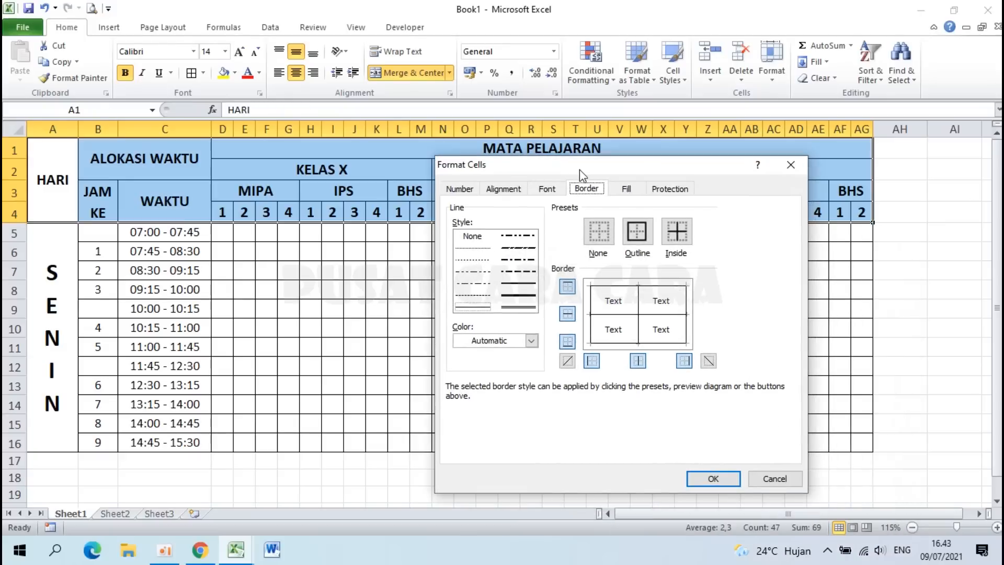
click(516, 309)
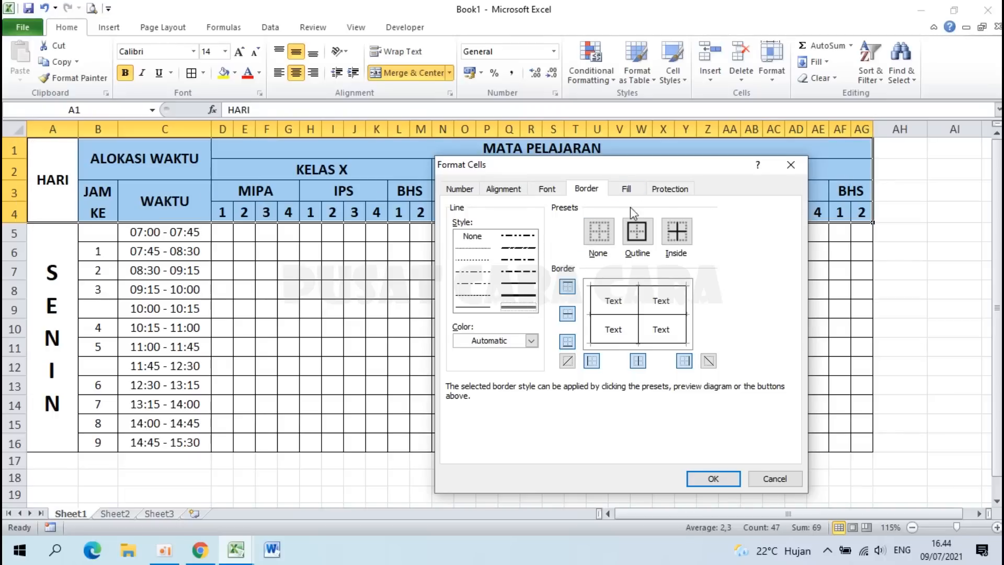
click(638, 235)
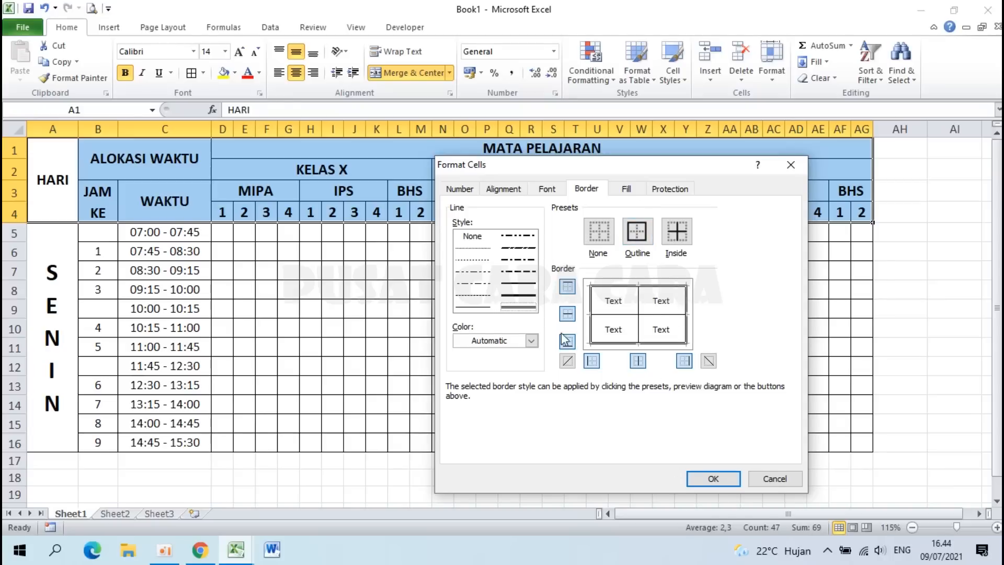
click(592, 361)
click(593, 361)
click(687, 362)
click(687, 362)
click(641, 234)
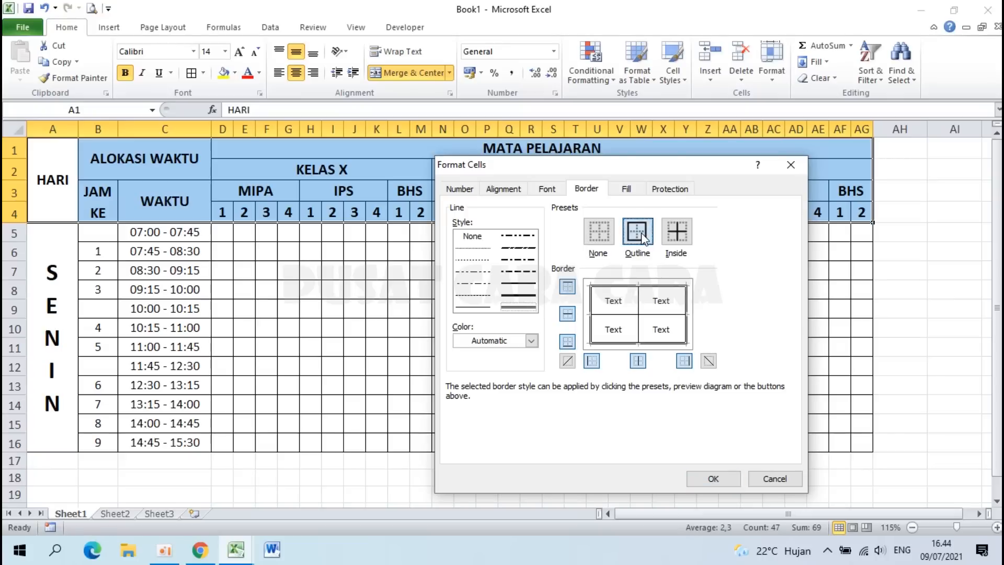
click(714, 474)
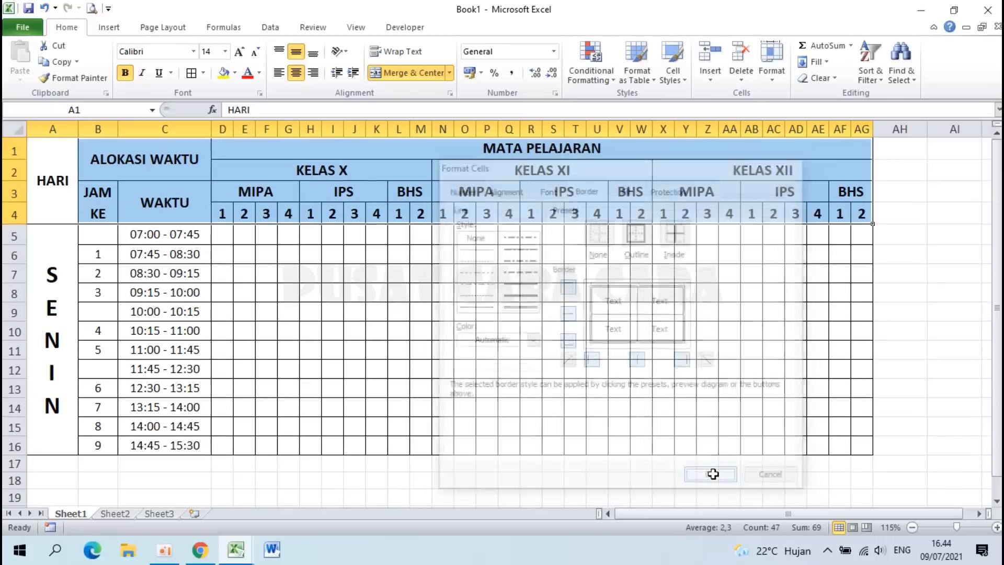
click(417, 330)
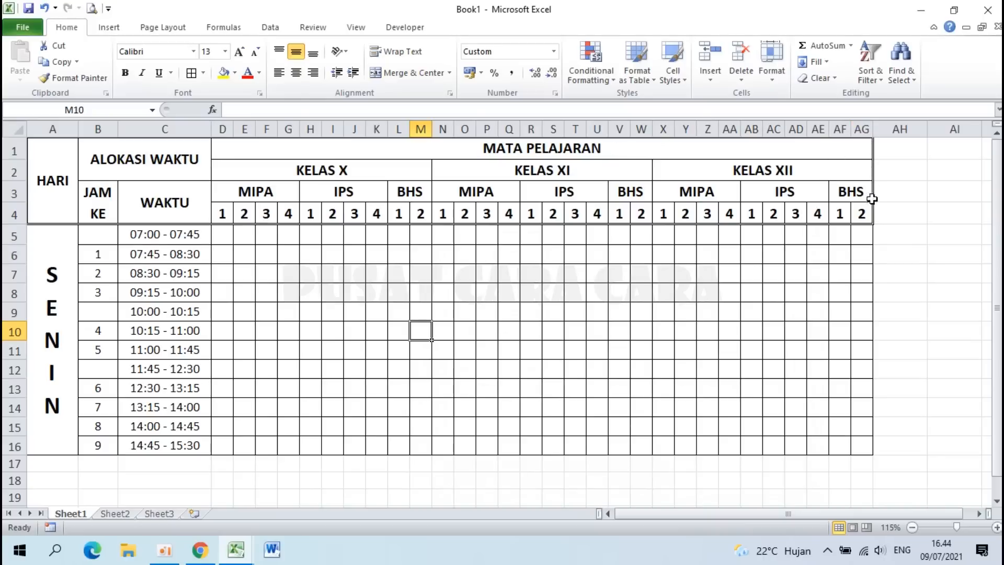
Step: Put a double-line outline border around the merged SENIN day cell
click(443, 350)
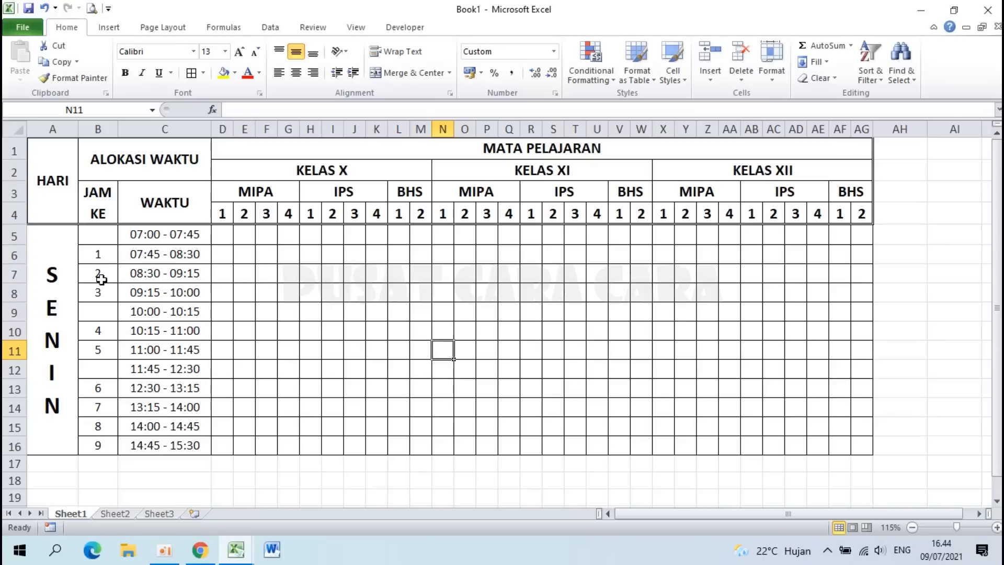
click(56, 260)
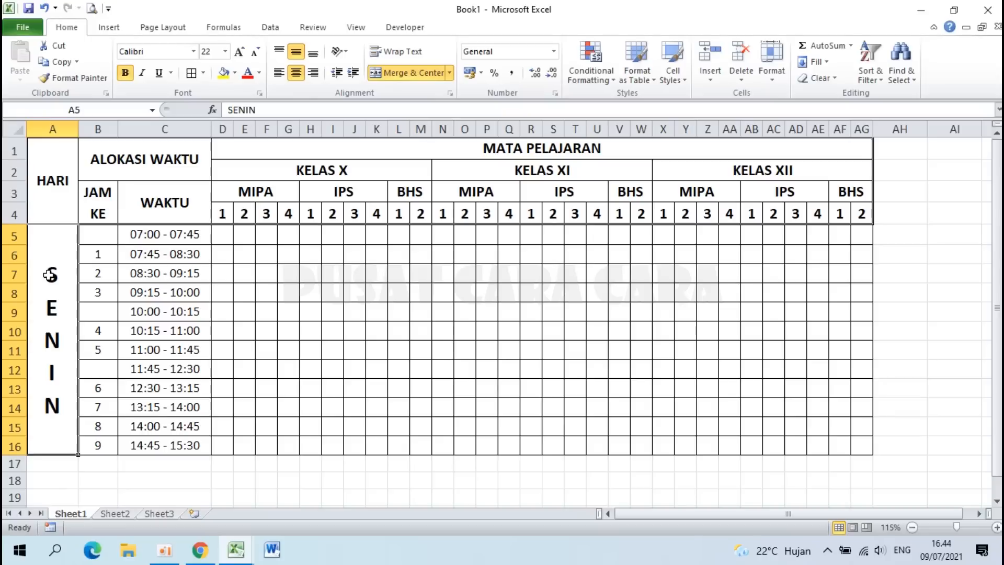
right_click(50, 275)
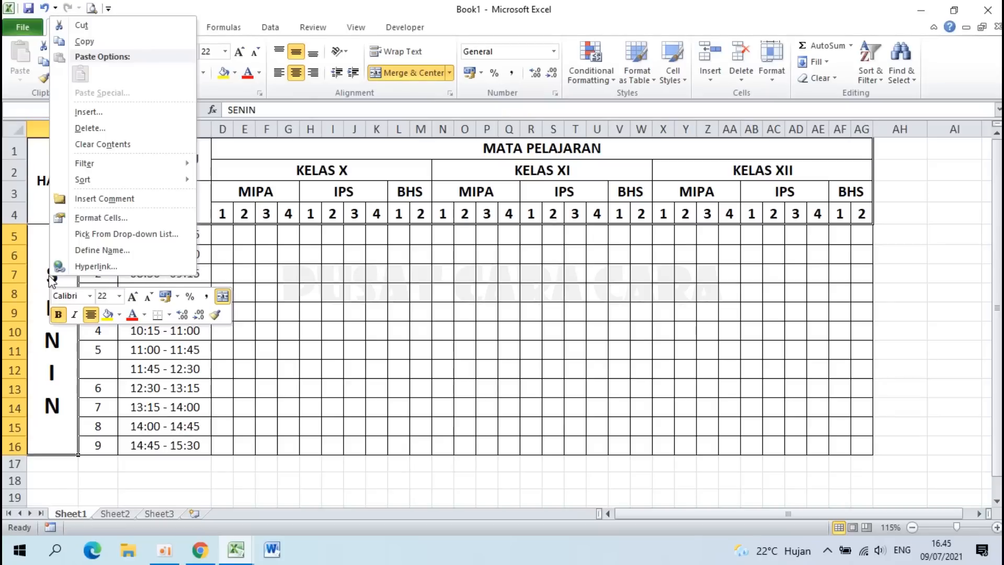
click(122, 222)
click(88, 190)
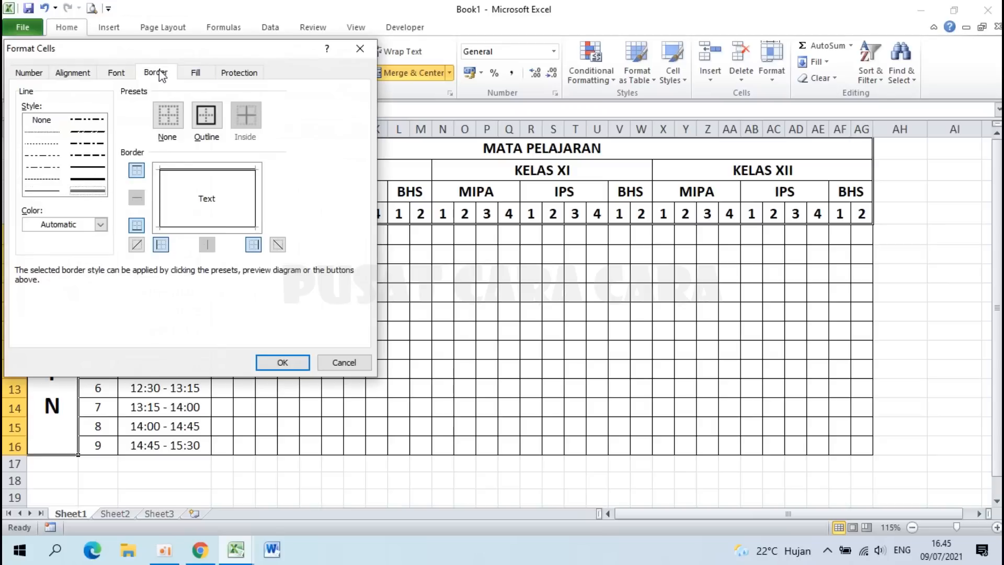
click(206, 115)
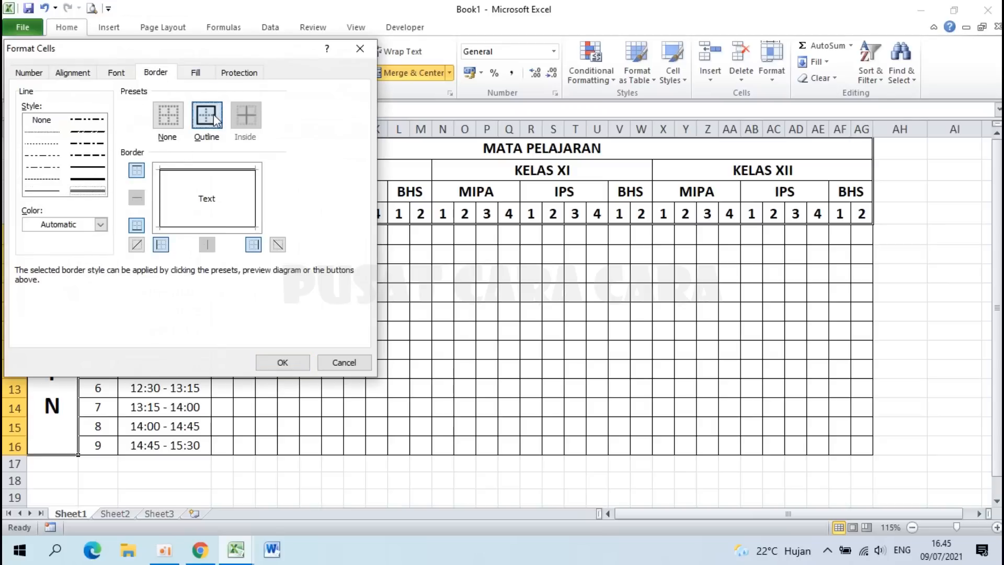
click(284, 362)
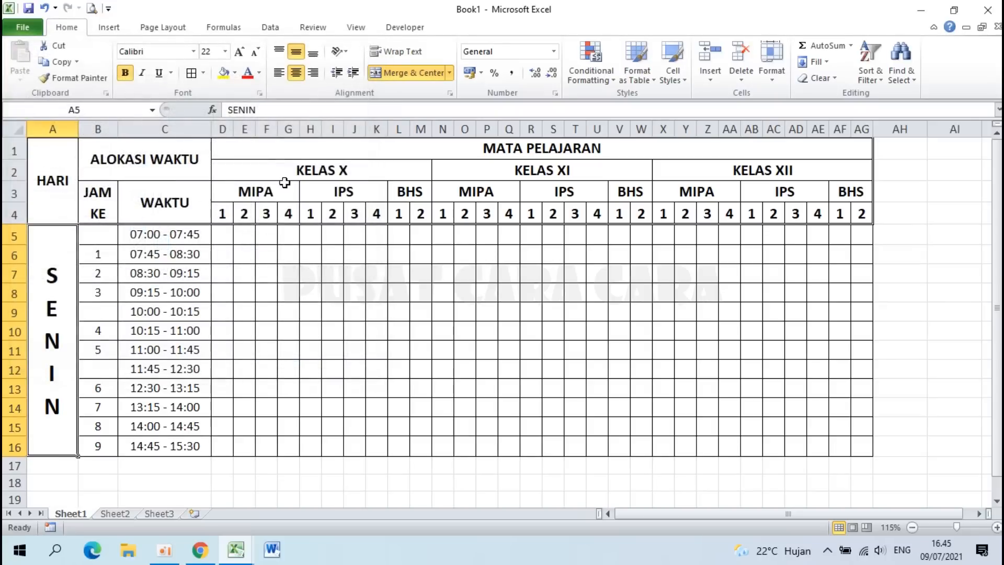
Step: Outline the JAM KE and WAKTU cells B5:C16 with a double line
drag(98, 237, 196, 444)
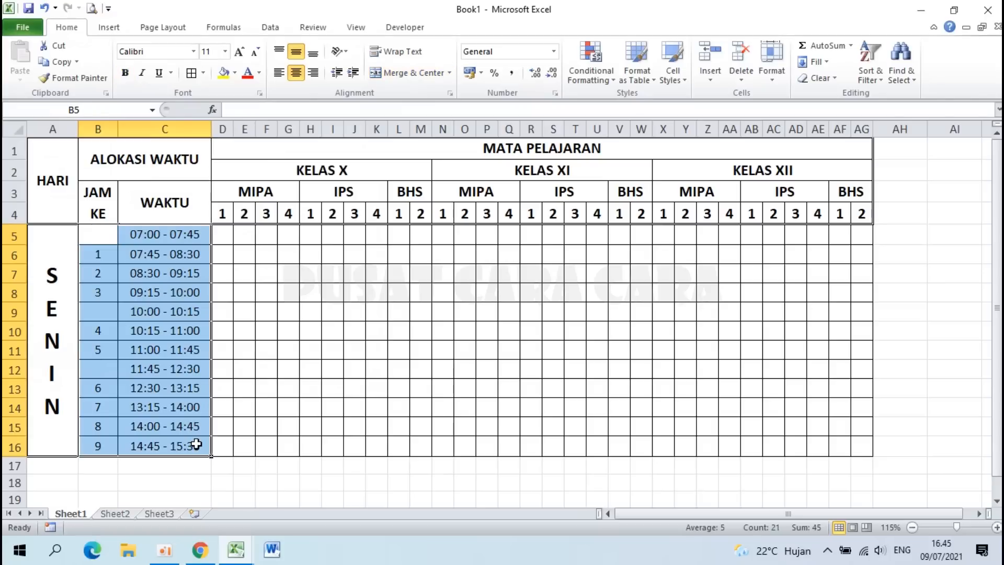
right_click(150, 272)
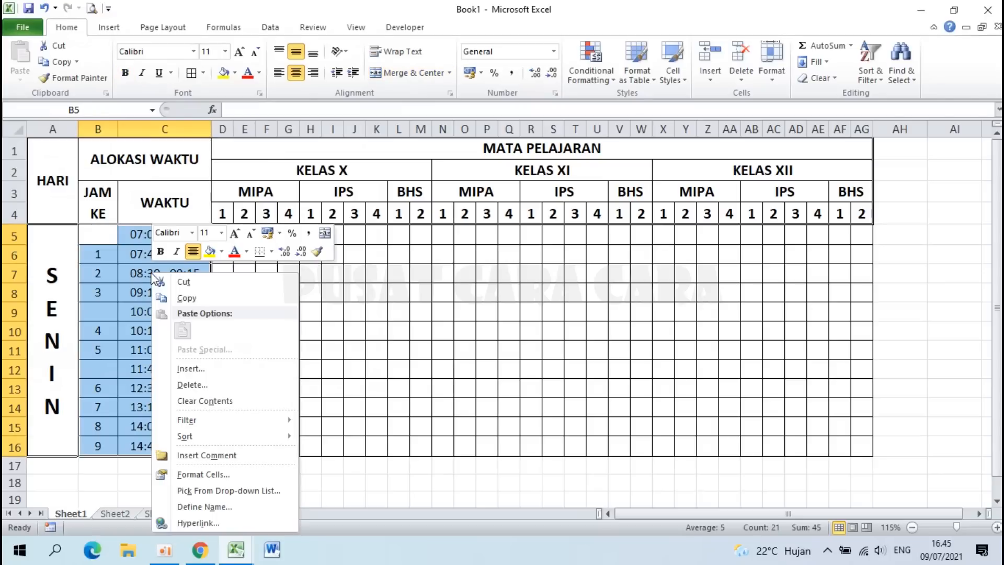
click(209, 473)
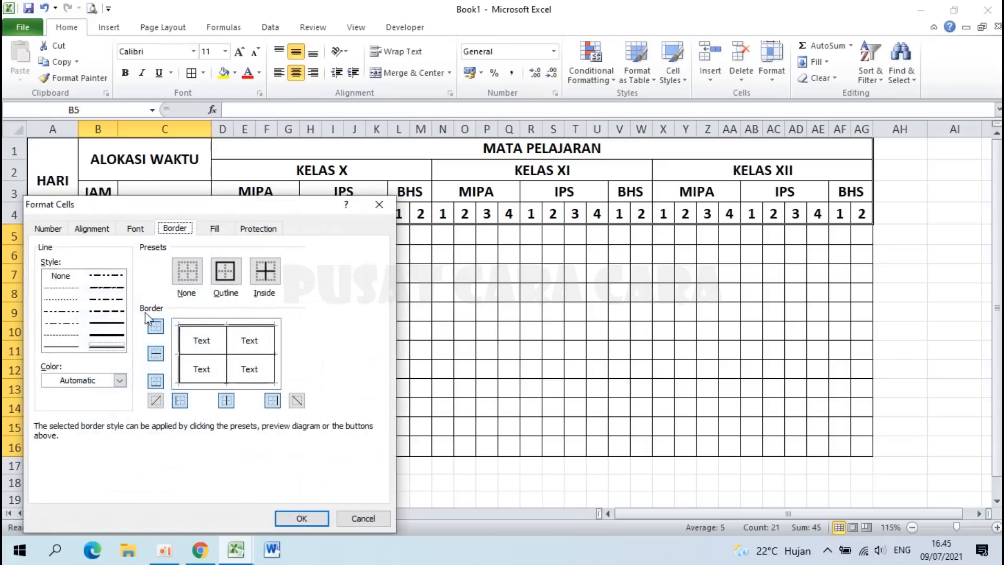
click(116, 348)
click(225, 271)
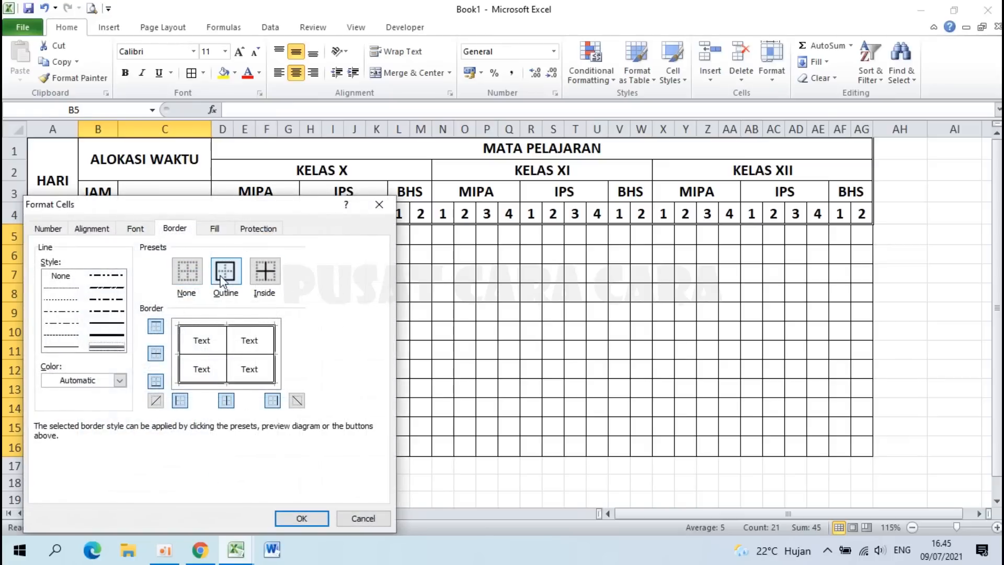
click(302, 518)
click(398, 370)
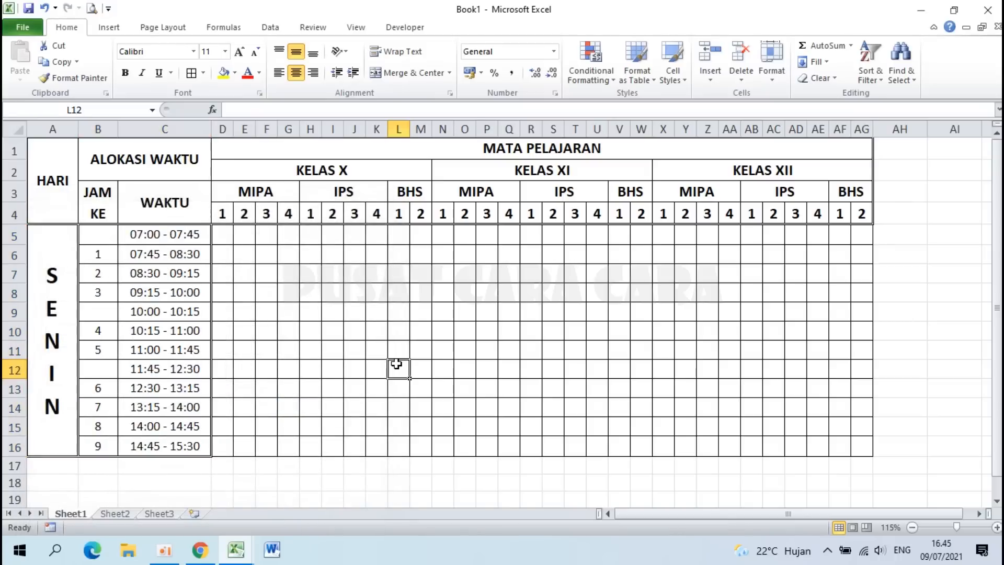
Step: Give the KELAS X lesson cells D5:M16 a double-line outline border
drag(225, 239, 420, 456)
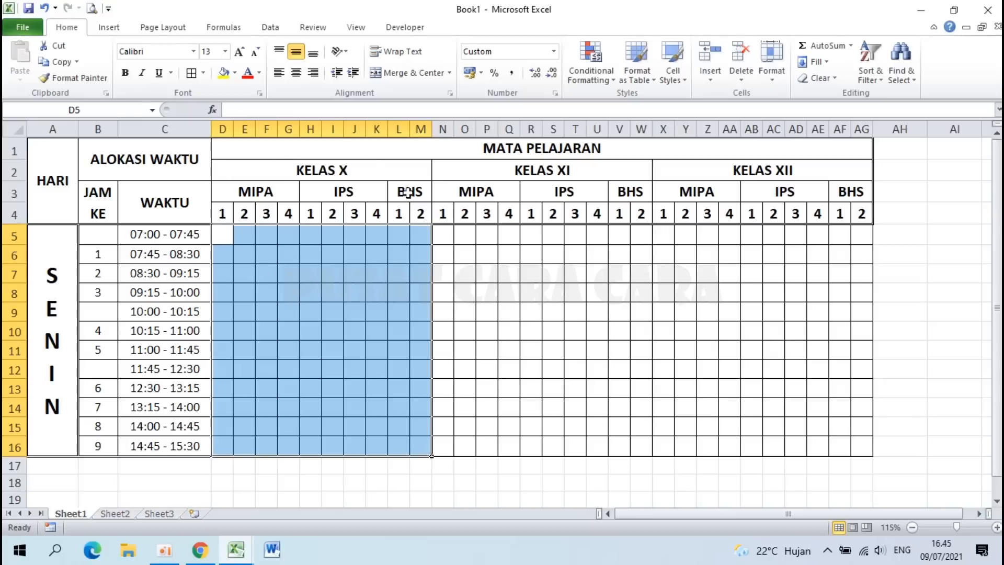
right_click(319, 262)
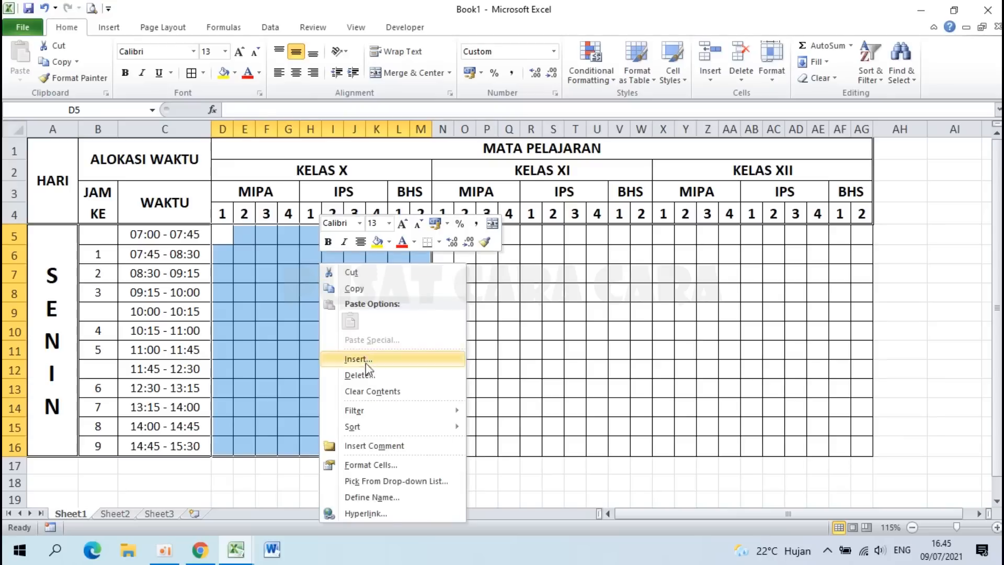
click(378, 462)
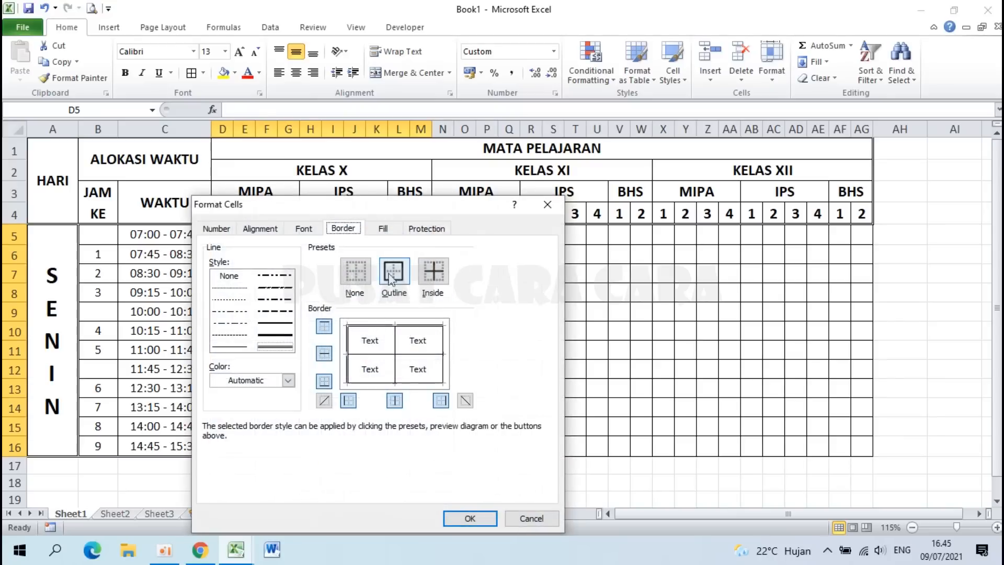
click(394, 271)
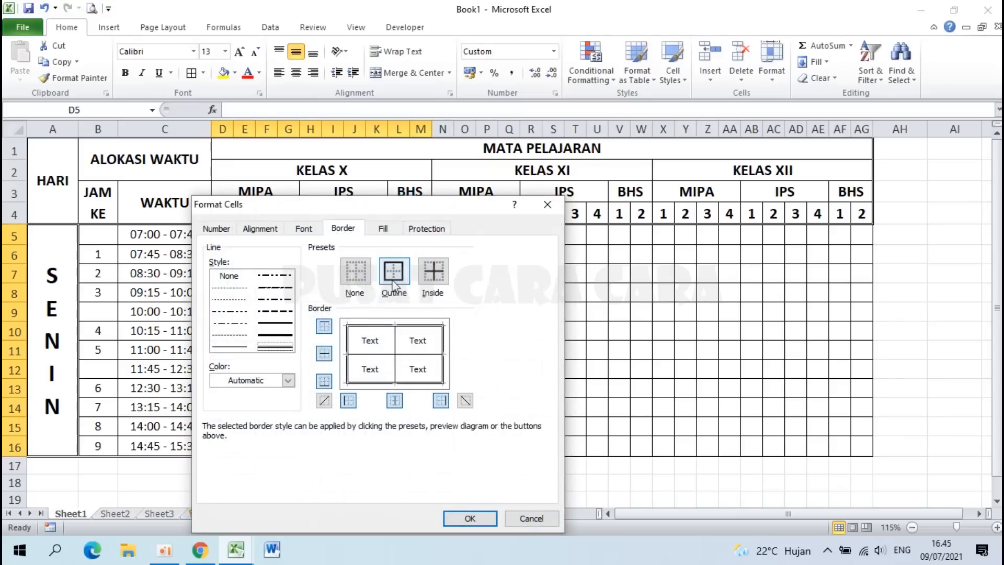
click(470, 519)
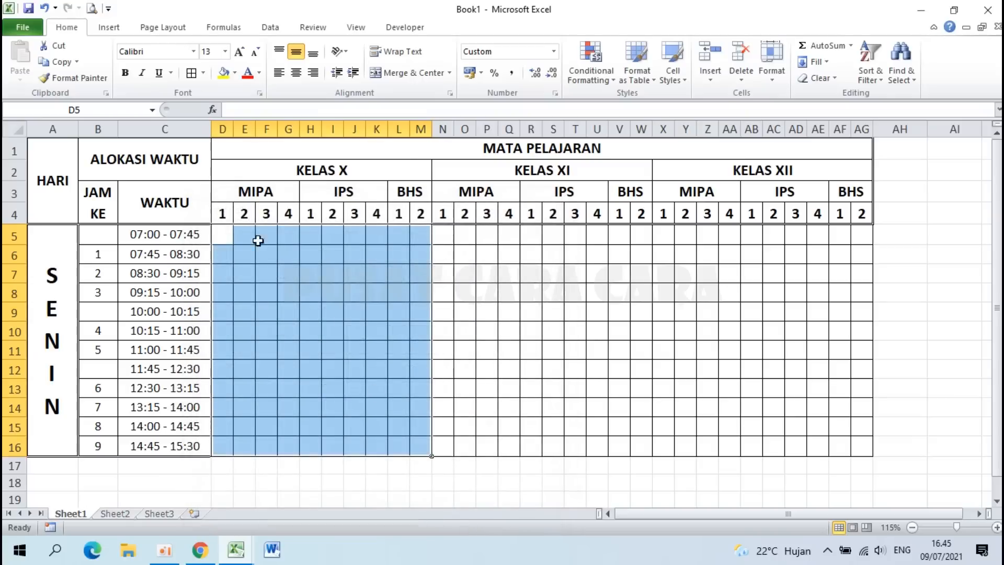
click(387, 301)
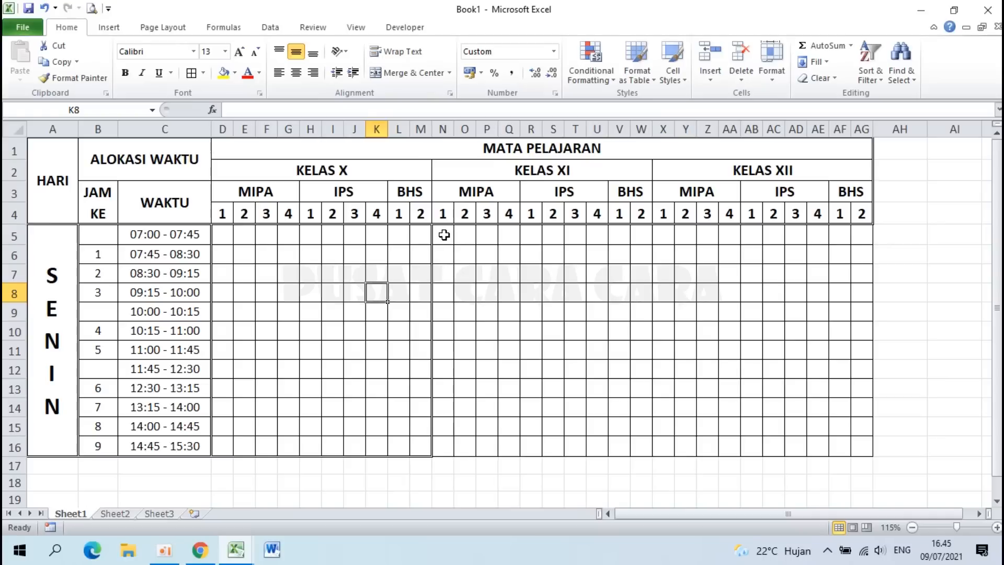
Step: Add the same outline border to the KELAS XI (N5:W16) and KELAS XII (X5:AG16) blocks
drag(444, 234, 640, 452)
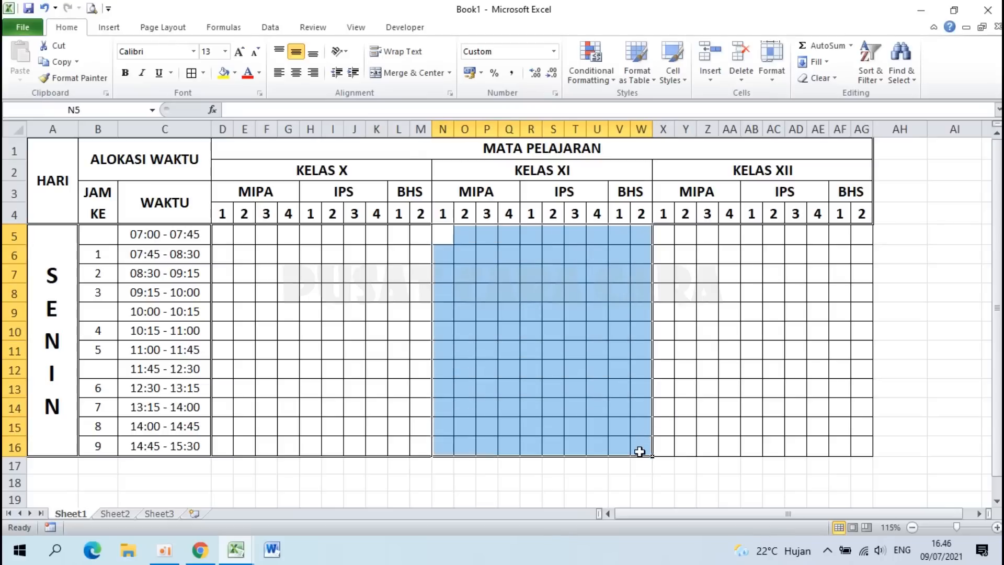
click(695, 387)
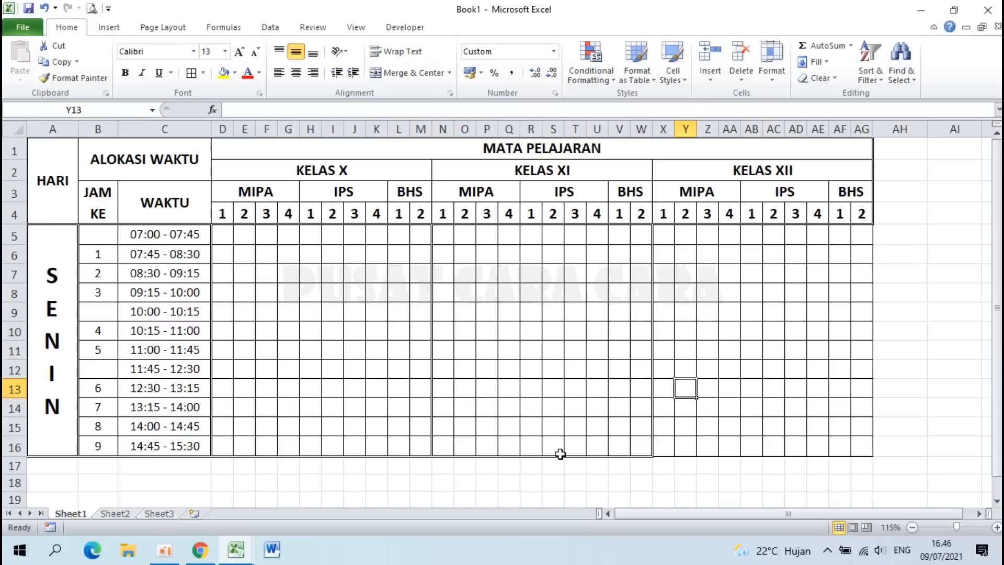
drag(666, 236, 861, 445)
click(614, 382)
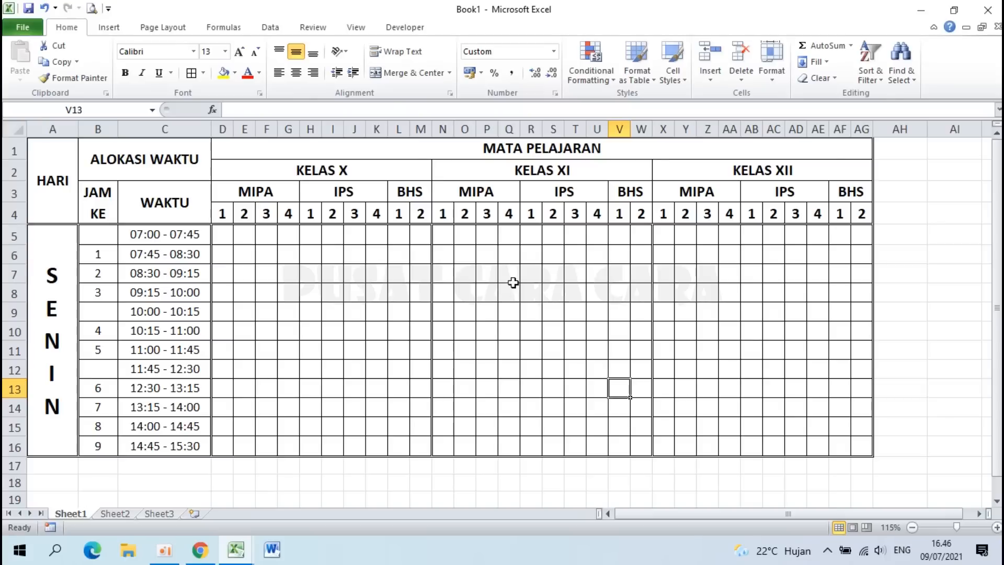
click(238, 552)
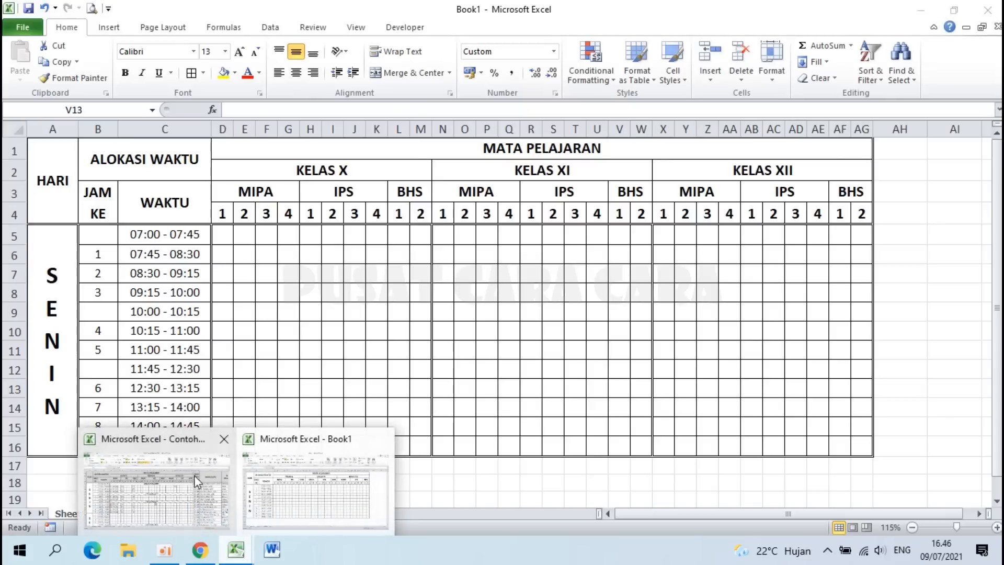
click(193, 475)
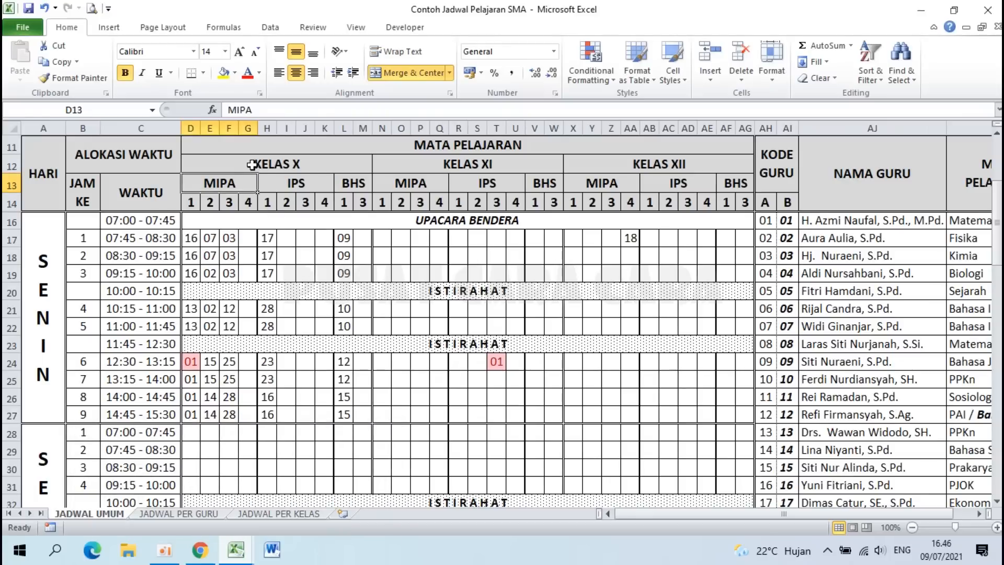
click(246, 558)
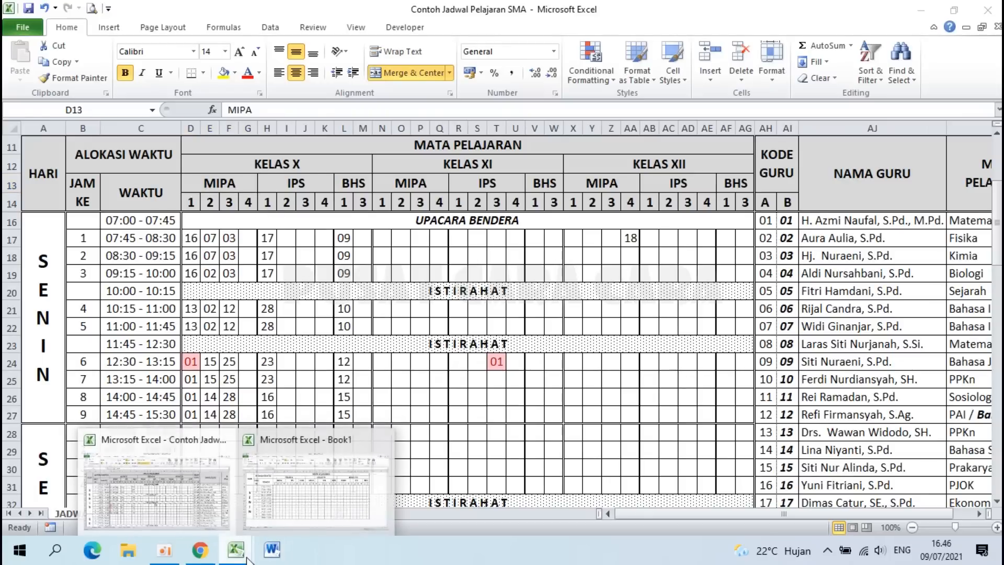
click(322, 491)
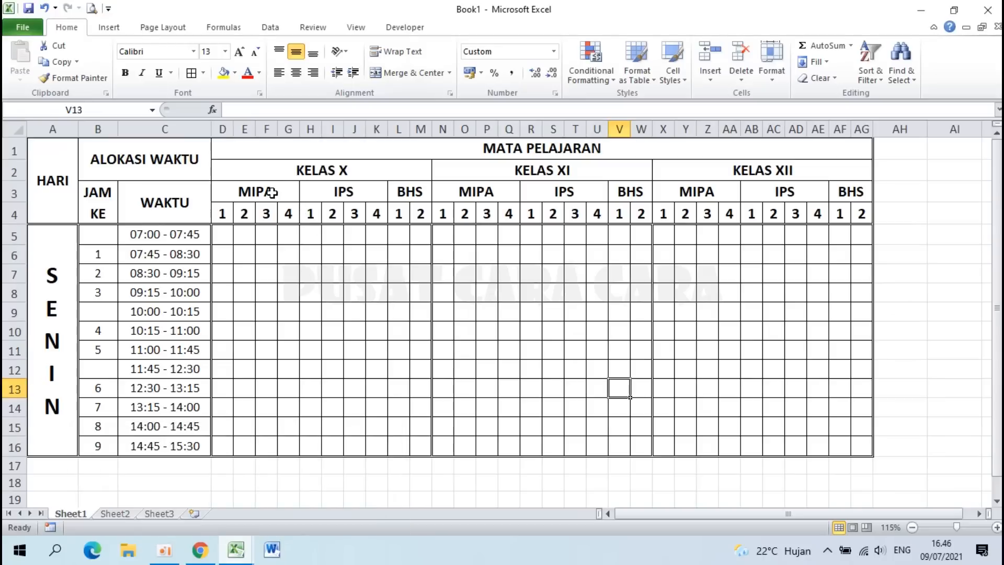
click(272, 193)
click(333, 190)
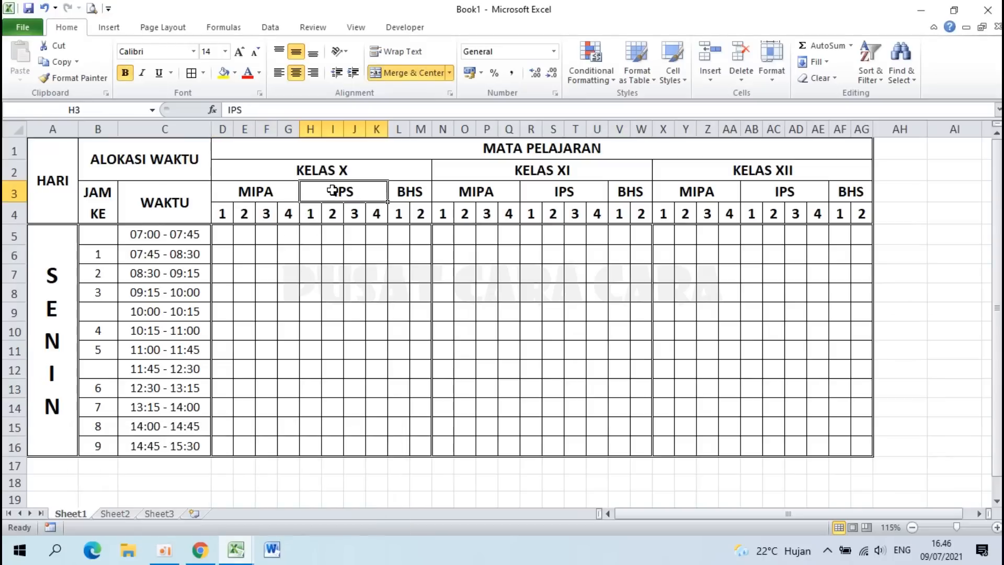
click(290, 235)
Step: Add a medium solid inside vertical border to G5:H16 between the MIPA and IPS columns
click(372, 309)
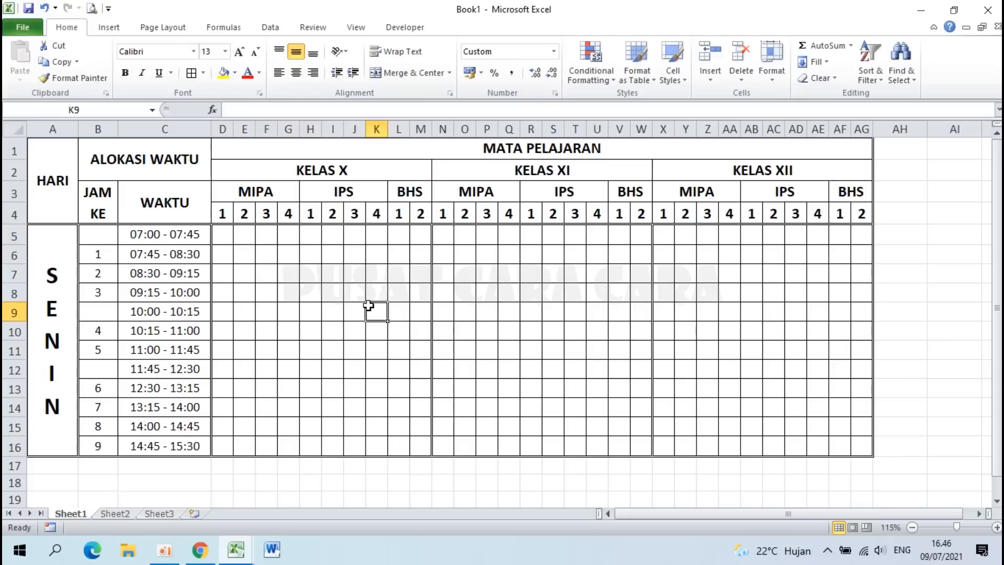
drag(291, 236, 313, 444)
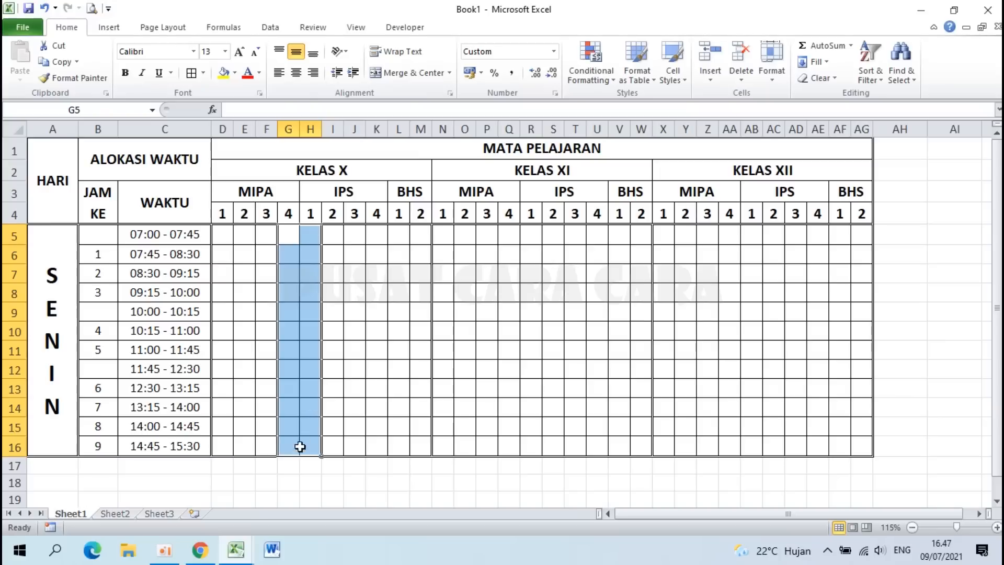
right_click(302, 303)
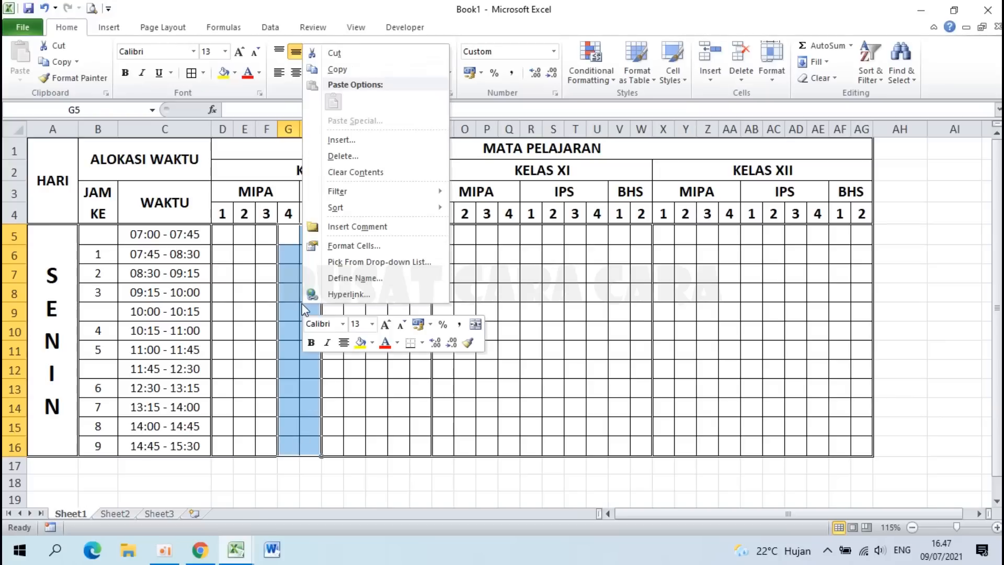
click(373, 246)
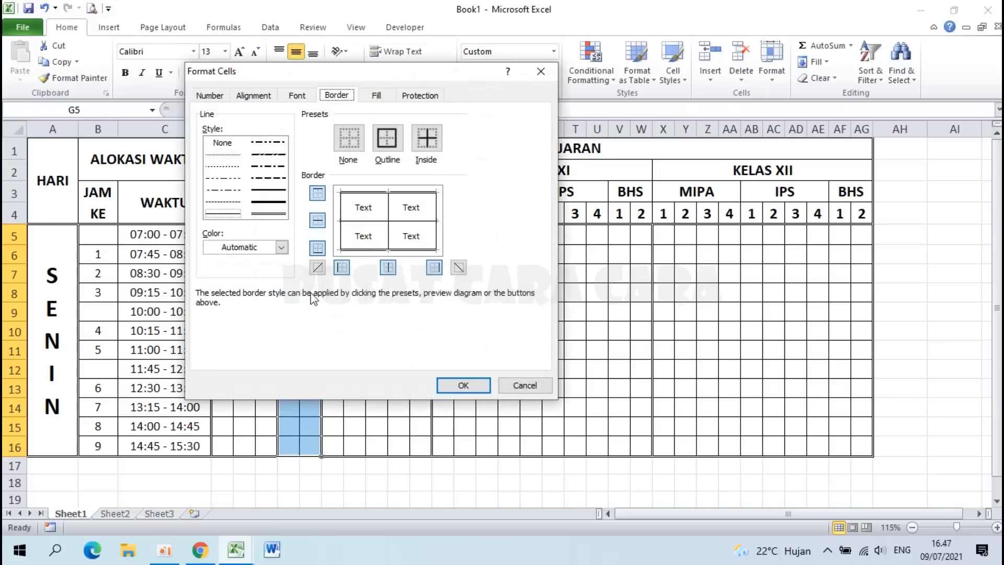
click(265, 192)
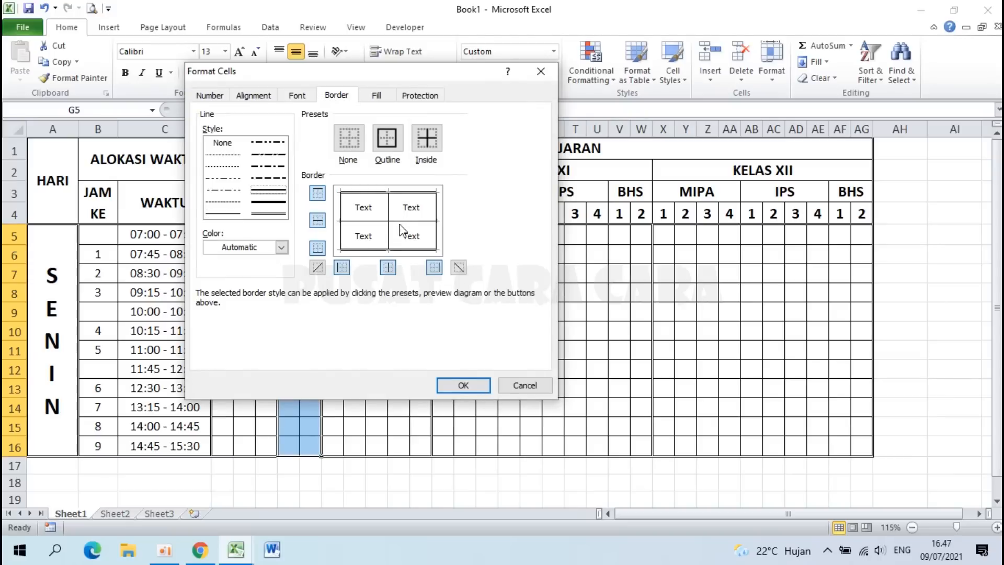
drag(386, 76, 668, 78)
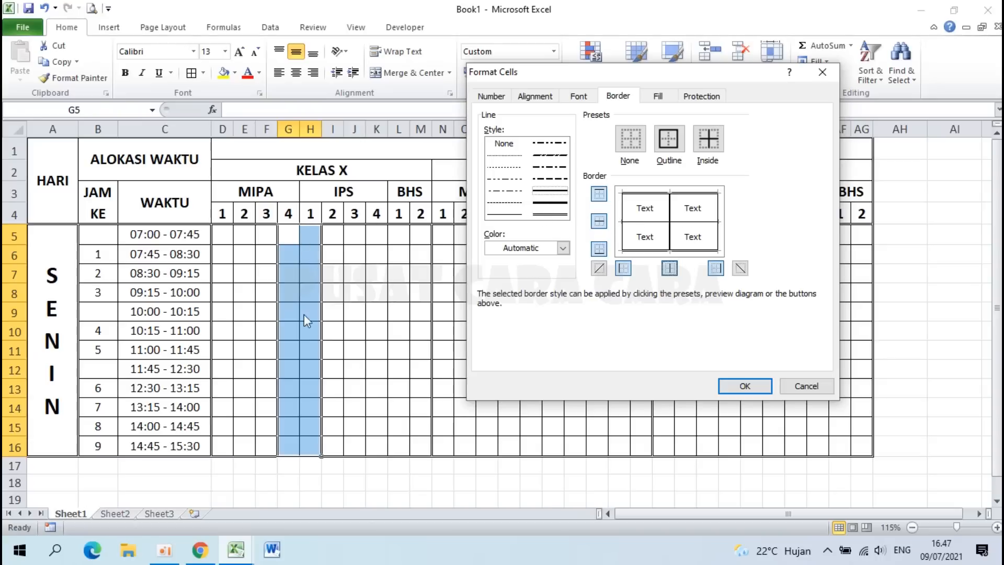
click(748, 386)
click(539, 372)
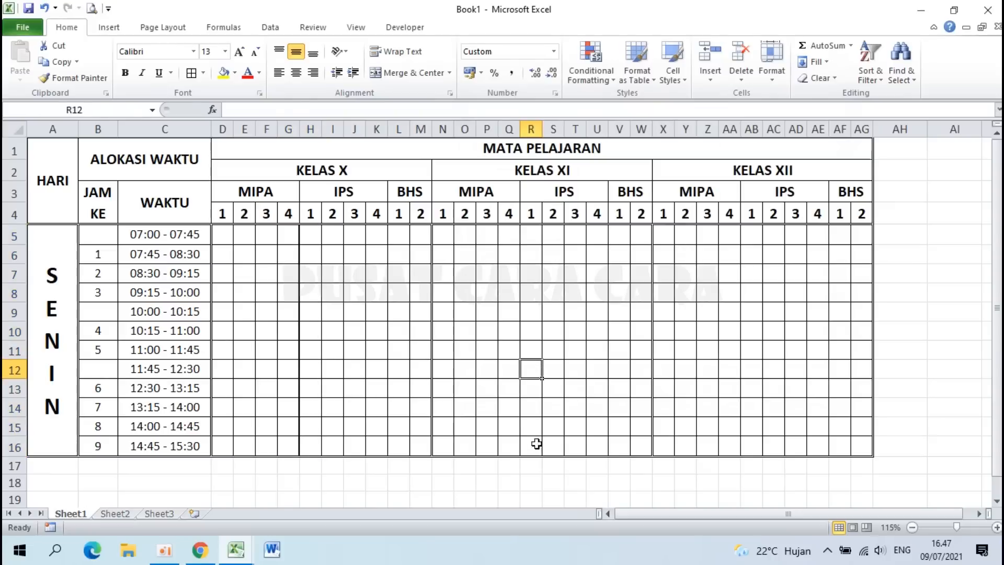
Step: Repeat the thick divider with F4 on K5:L16, Q5:R16, U5:V16, AA5:AB16 and AE5:AF16
drag(374, 234, 396, 440)
key(F4)
click(556, 349)
click(399, 445)
drag(509, 234, 531, 451)
key(F4)
drag(597, 232, 623, 448)
key(F4)
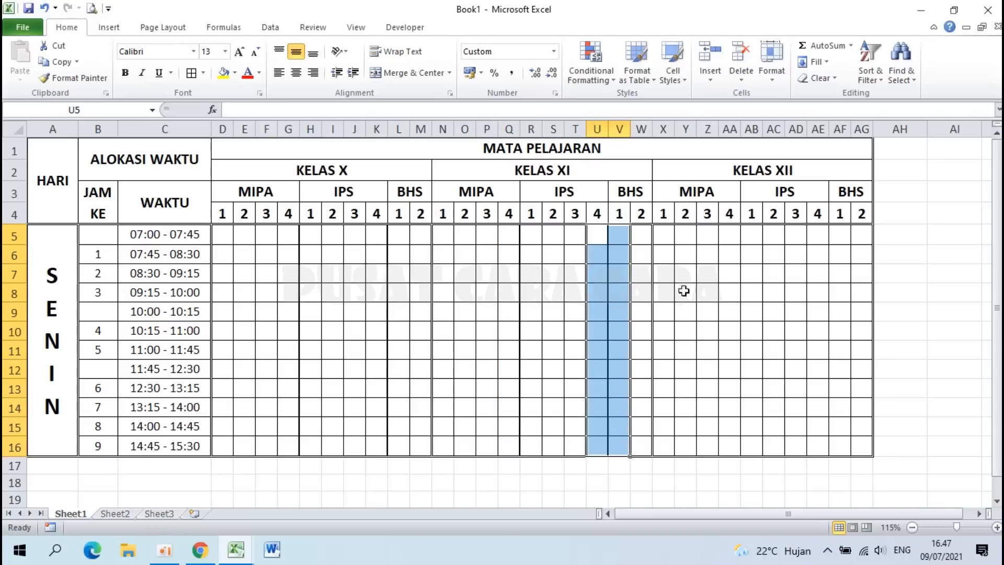
drag(728, 233, 755, 446)
key(F4)
drag(820, 235, 834, 444)
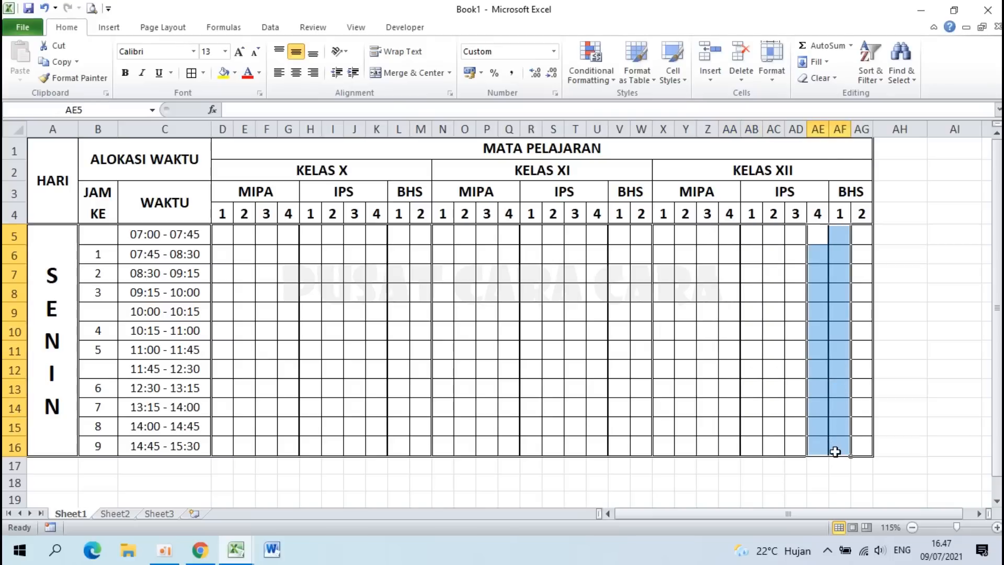
key(F4)
click(912, 323)
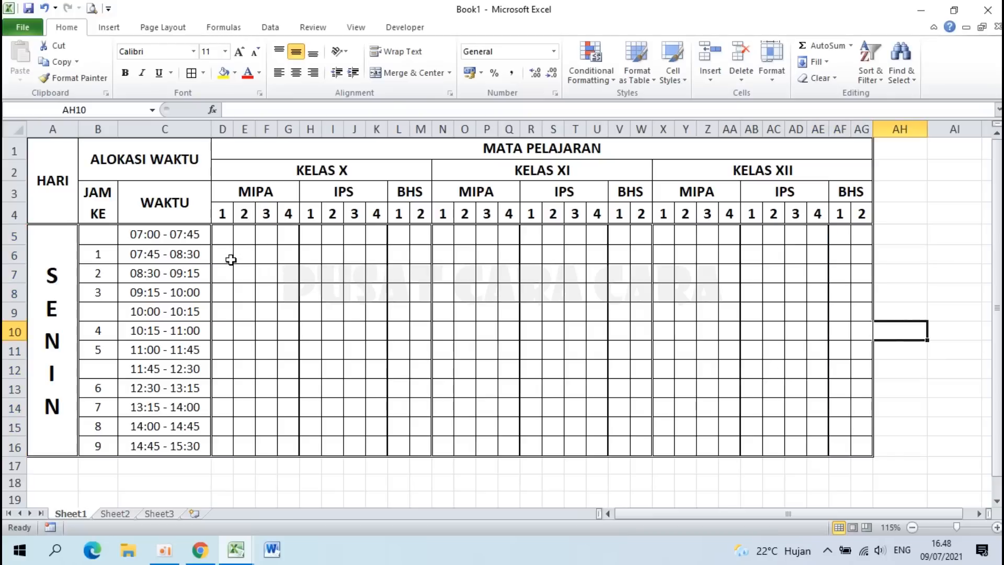
Step: Enter test codes 01, 02, 01 and 02 along row 6 so the duplicates turn red
click(227, 258)
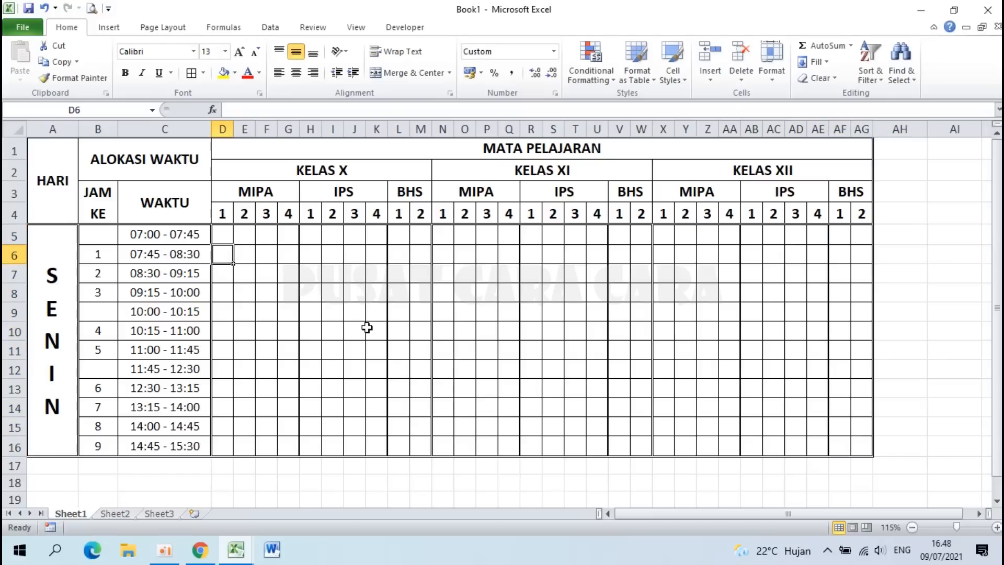
text(01)
key(Right)
key(Right)
key(Right)
key(Right)
key(Right)
text(2)
key(Right)
key(Right)
key(Right)
key(Right)
key(Right)
key(Right)
text(1)
key(Right)
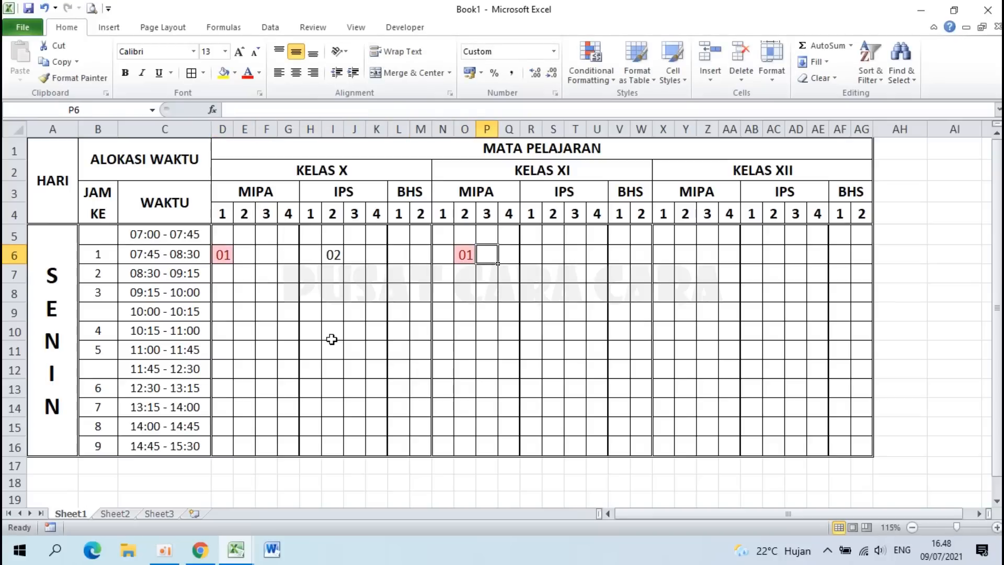
key(Right)
key(Right)
key(Right)
key(Right)
key(Right)
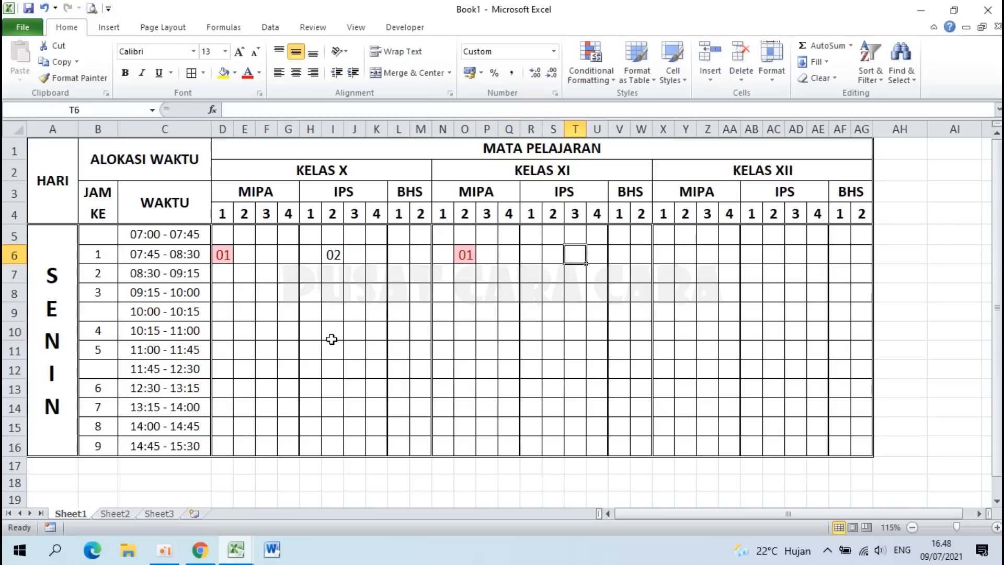
text(2)
key(ctrl+Return)
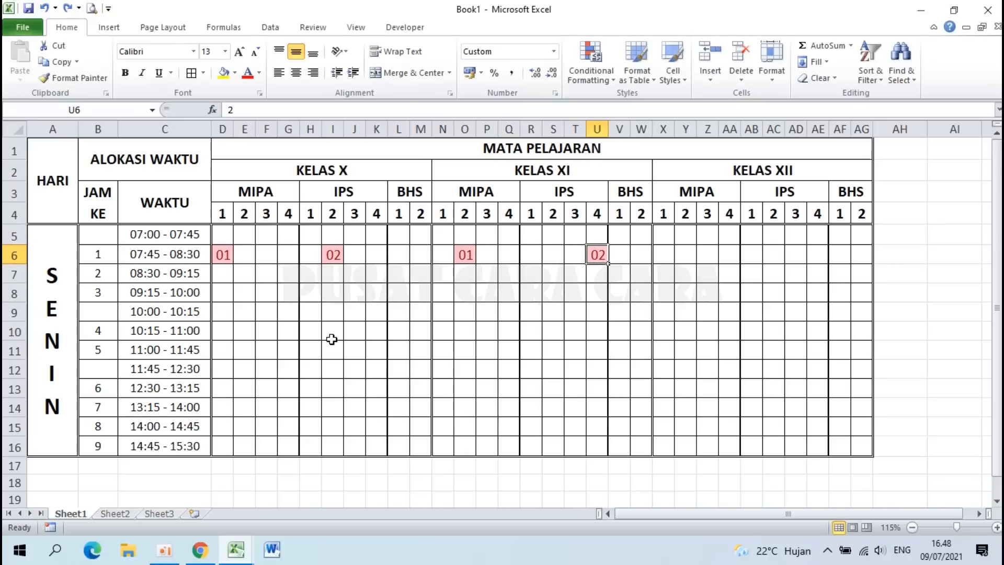
Step: Delete the four test codes from row 6
key(Delete)
key(Left)
key(Left)
key(Left)
key(Left)
key(Left)
key(Left)
key(Delete)
key(Left)
key(Left)
key(Left)
key(Left)
key(Left)
key(Left)
key(Delete)
key(Left)
key(Left)
key(Left)
key(Left)
key(Left)
key(Delete)
key(Down)
key(Down)
key(Down)
Step: Enter 1 in D15 and V15 to check the duplicate highlight, then undo the V15 entry
click(220, 418)
text(1)
key(Right)
key(Right)
key(Right)
key(Right)
key(Right)
key(Right)
key(Right)
key(Right)
key(Right)
key(Right)
key(Right)
key(Right)
key(Right)
key(Right)
key(Right)
key(Right)
key(Right)
key(Right)
text(1)
key(Up)
key(ctrl+z)
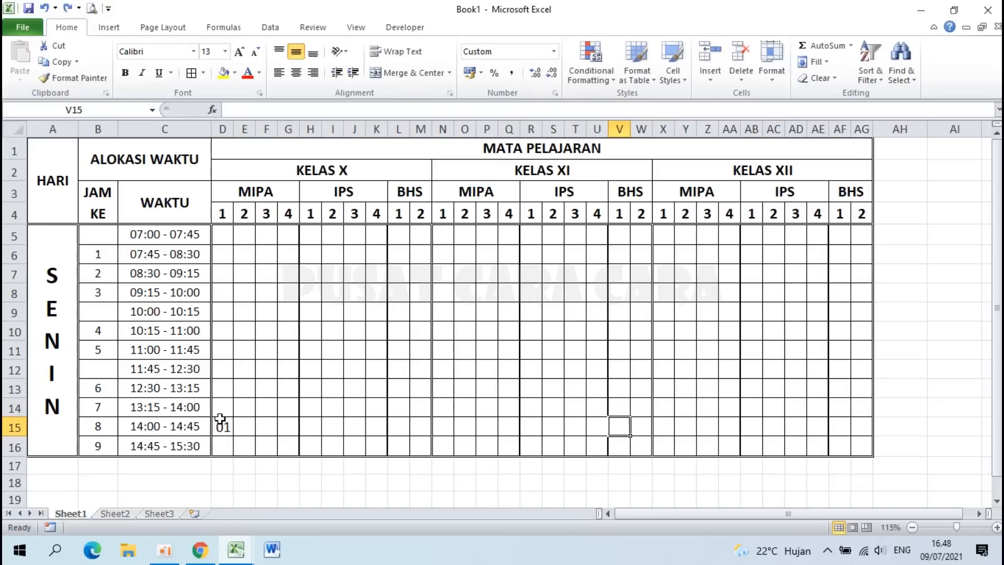
click(223, 428)
click(426, 356)
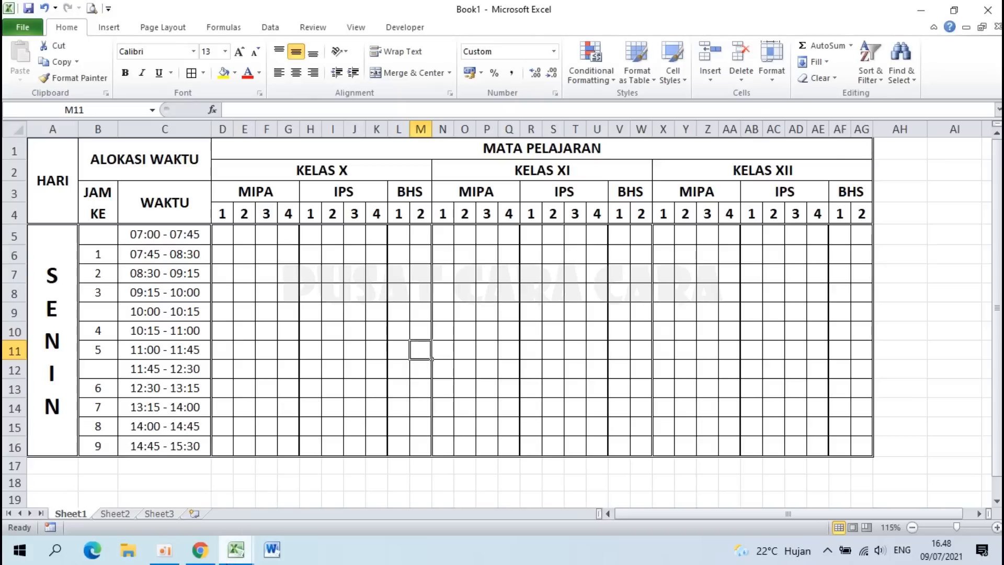
mouse_move(232, 556)
click(172, 494)
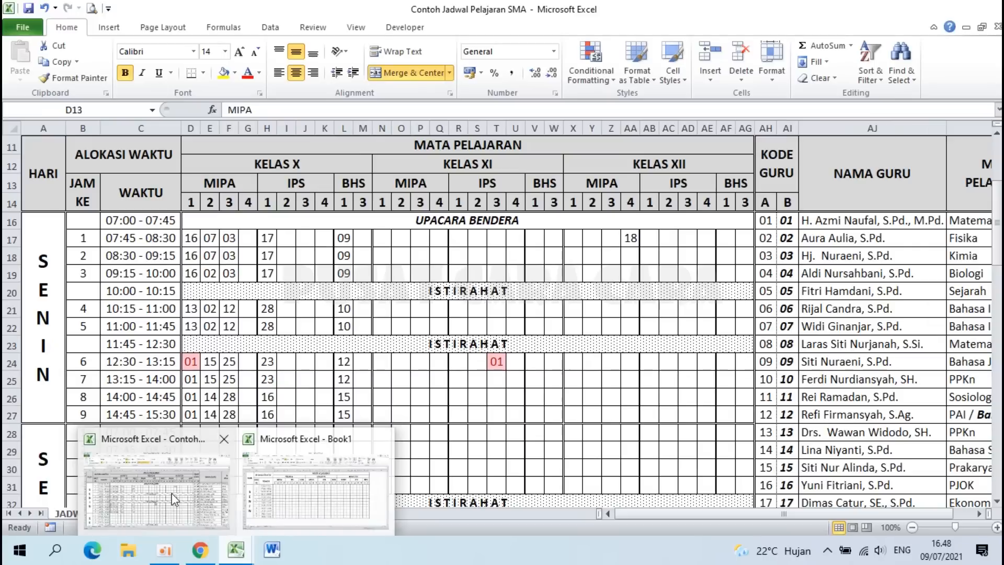
click(226, 290)
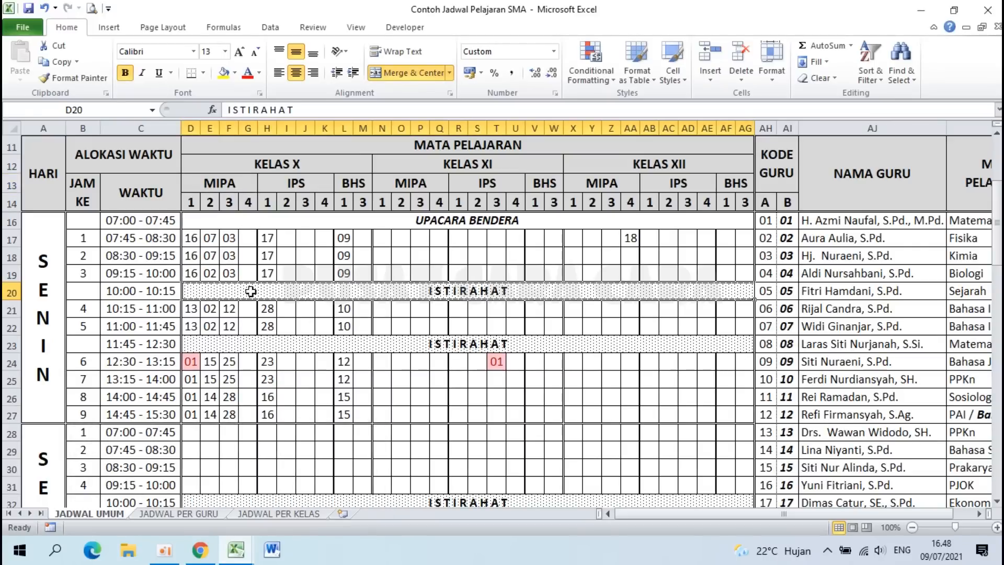
click(458, 343)
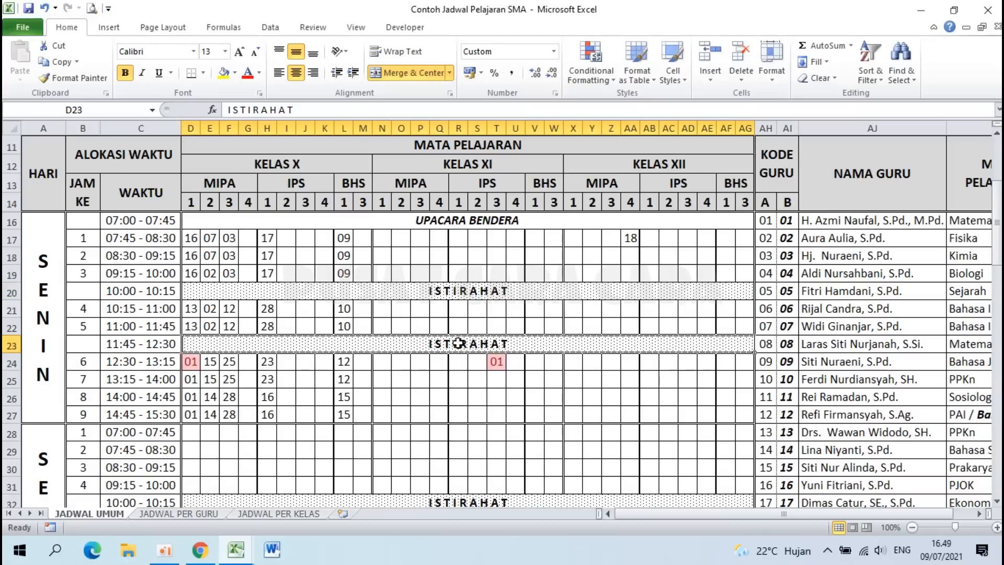
click(340, 222)
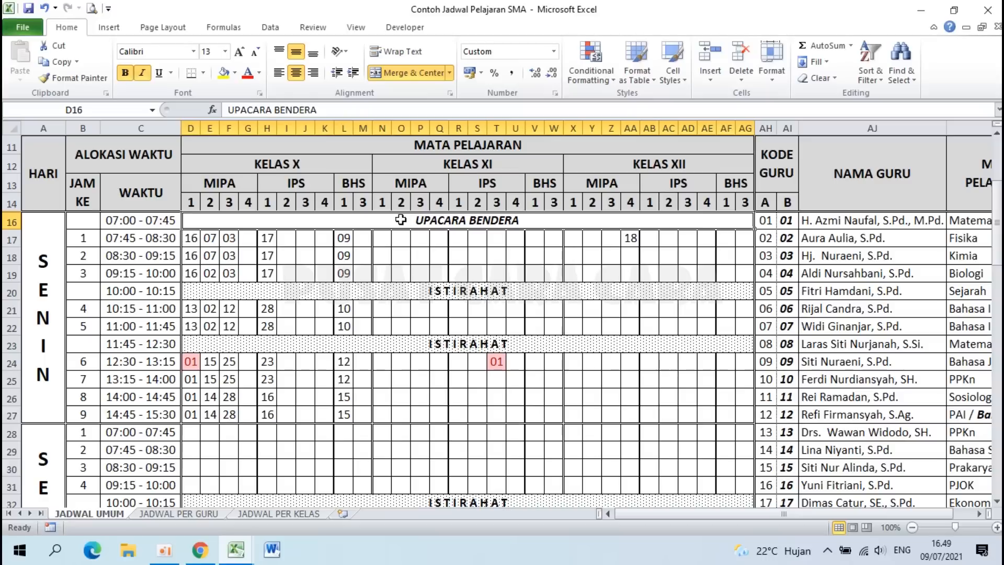
click(242, 557)
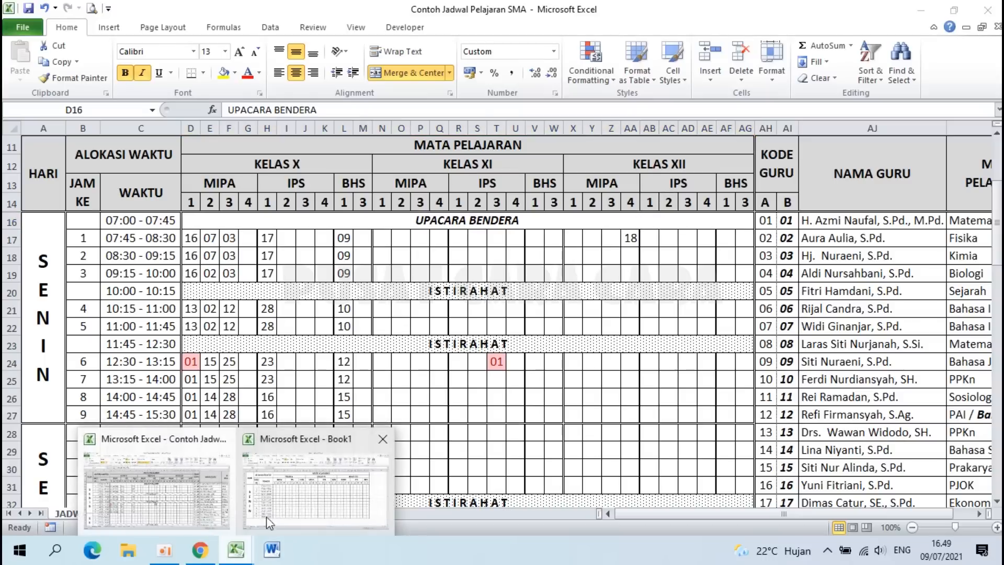
click(308, 496)
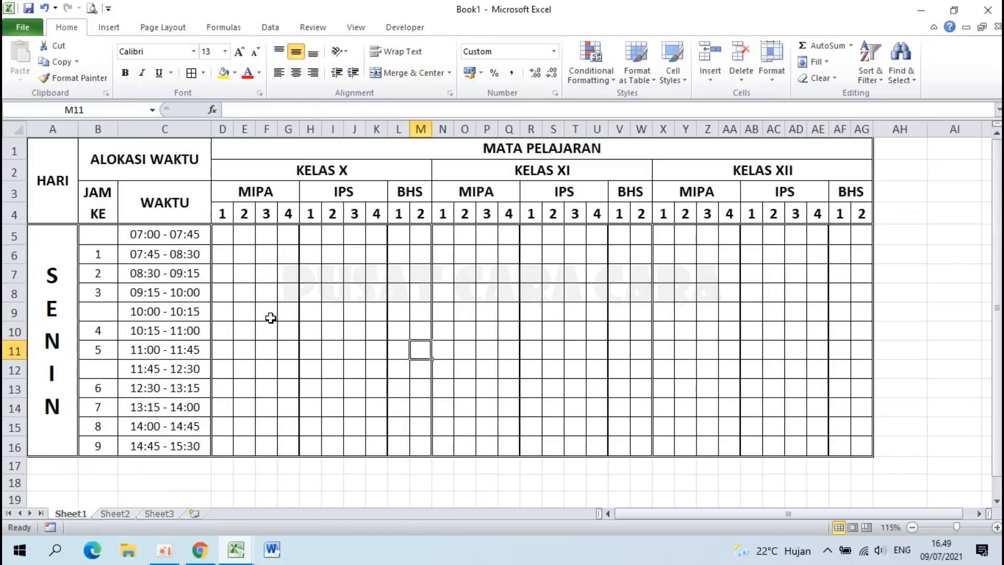
Step: Merge D9:AG9, fill it with the 12.5% Gray pattern and label it ISTIRAHAT
drag(223, 312, 858, 312)
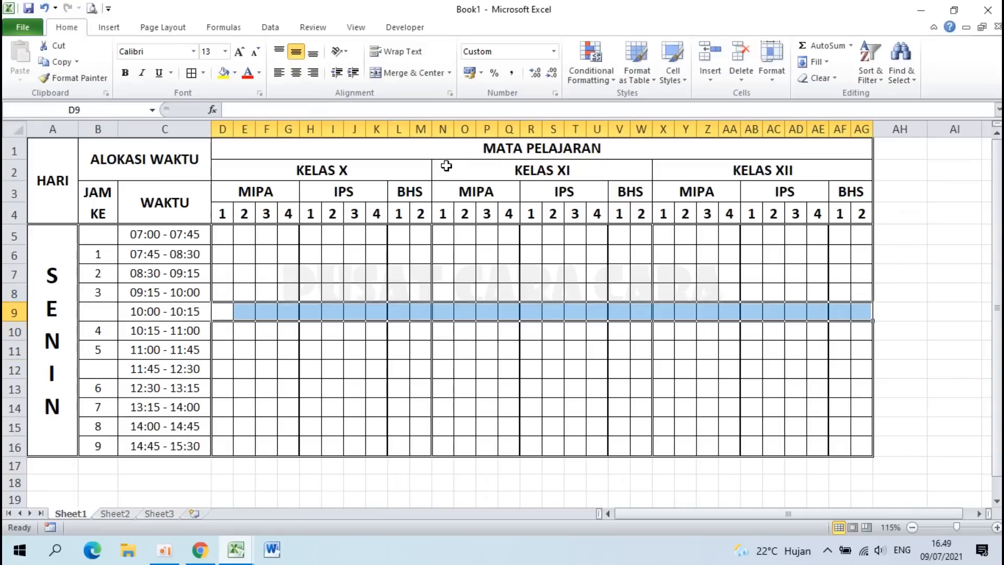
click(402, 76)
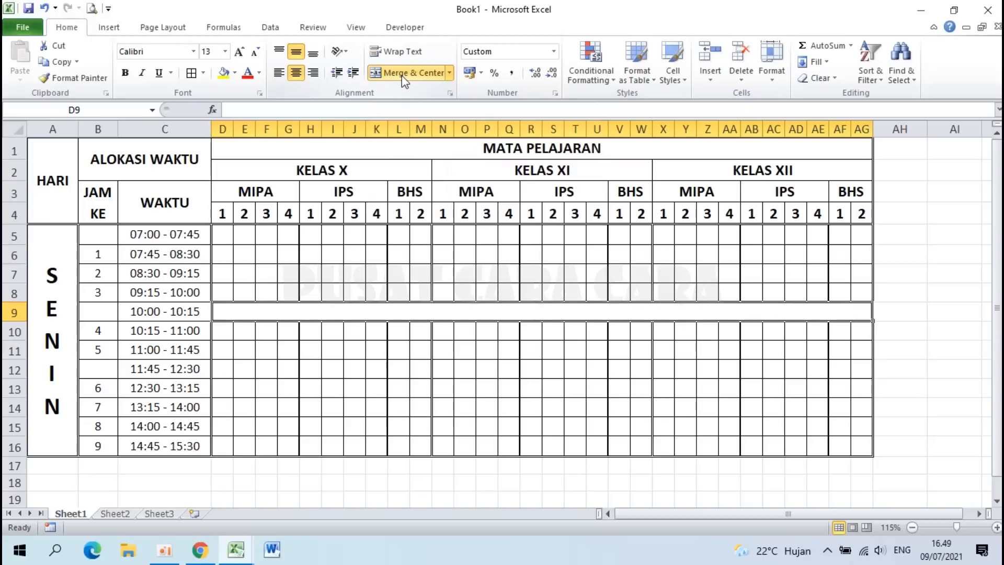
right_click(522, 315)
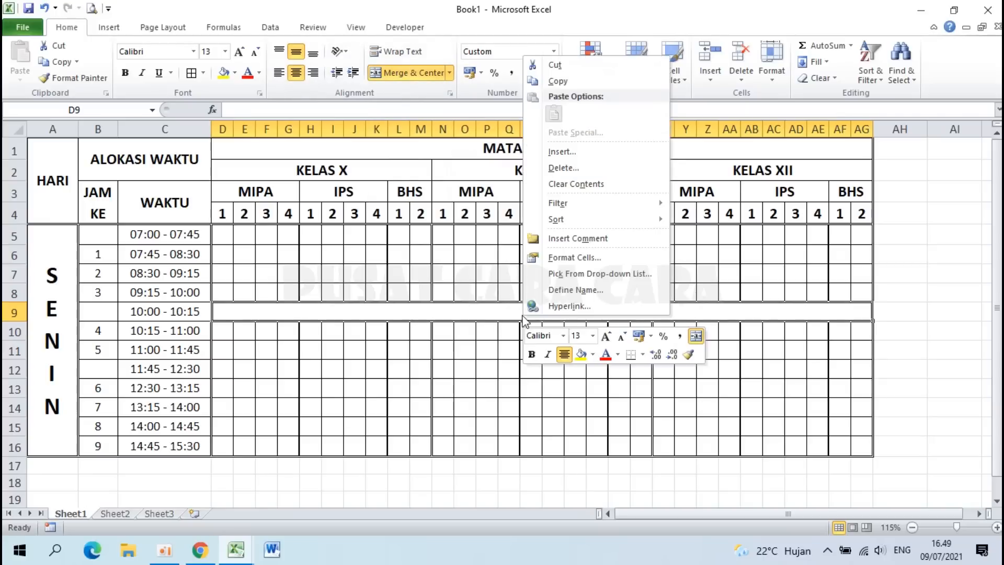
click(577, 263)
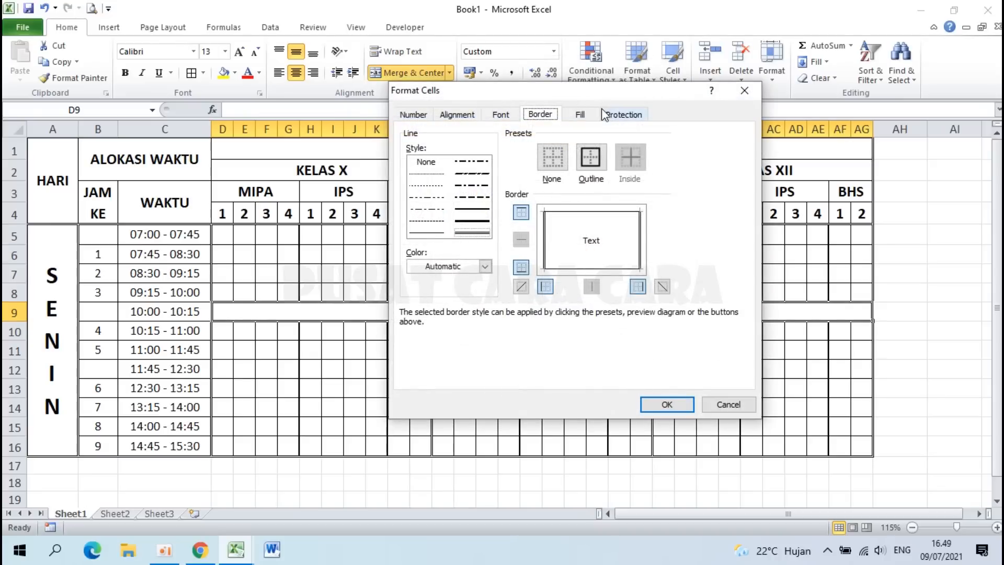
click(587, 115)
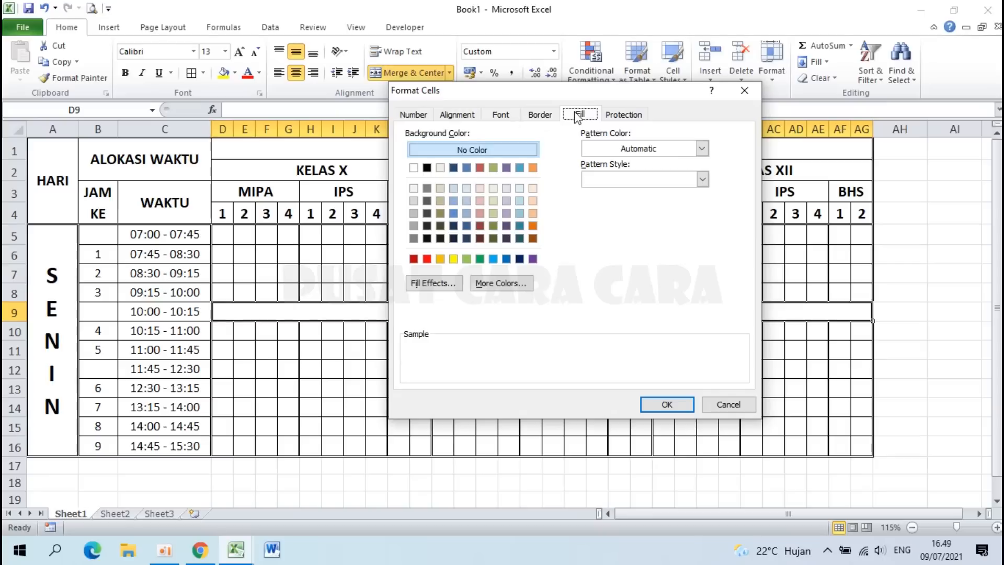
click(645, 179)
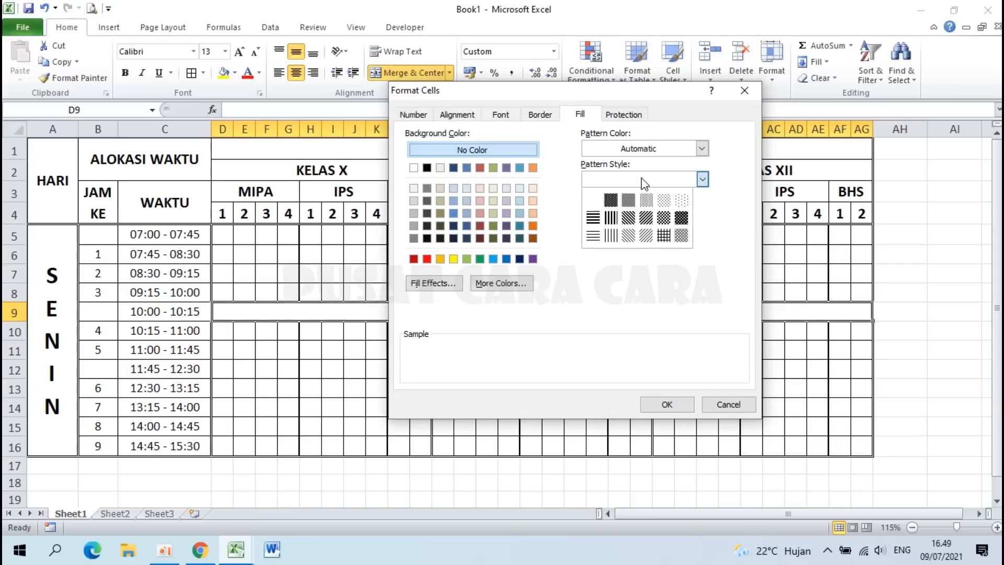
click(665, 201)
click(666, 404)
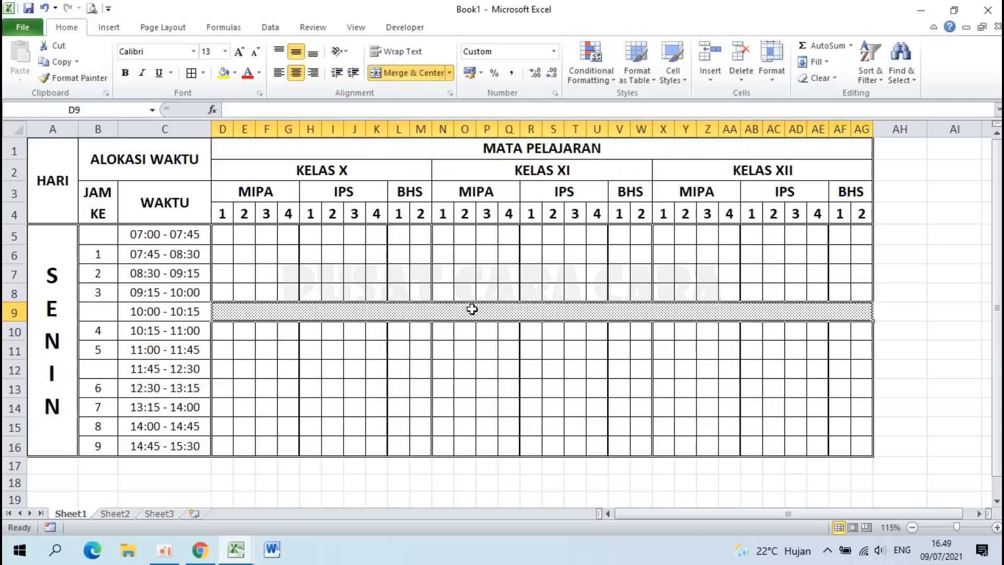
text(ISTIRAHAT)
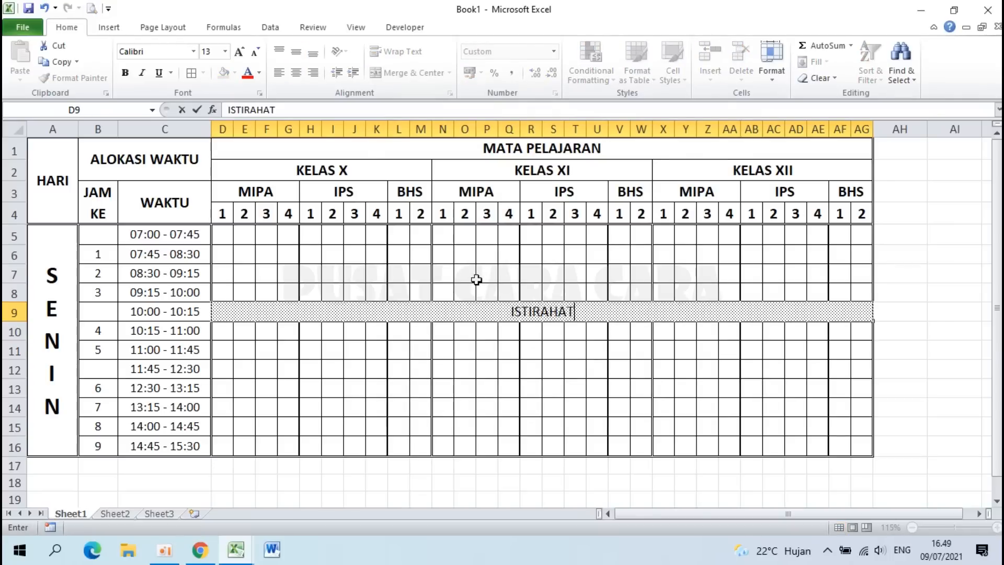
key(Return)
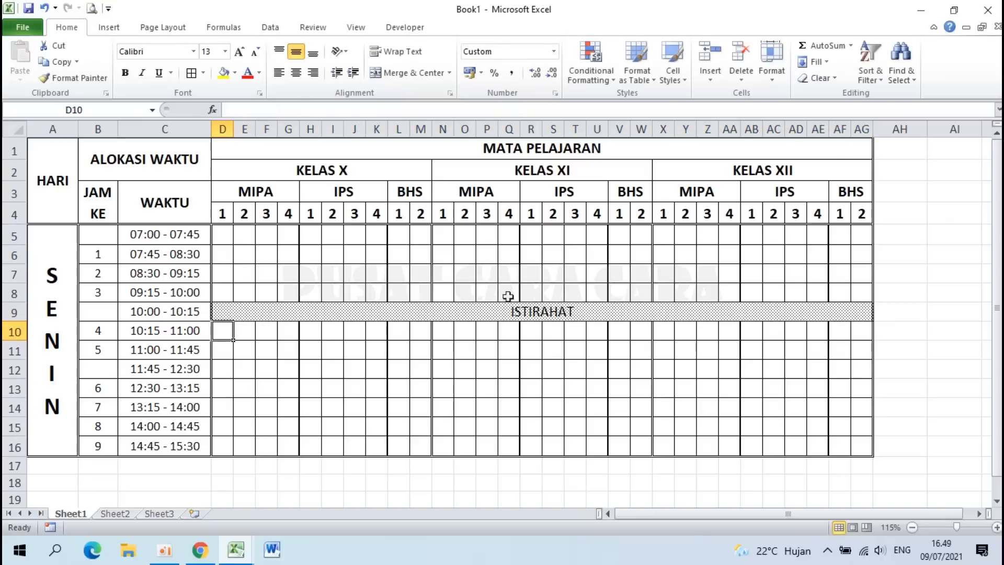
Step: Make the ISTIRAHAT label in D9 bold and space out its letters
click(526, 312)
click(128, 74)
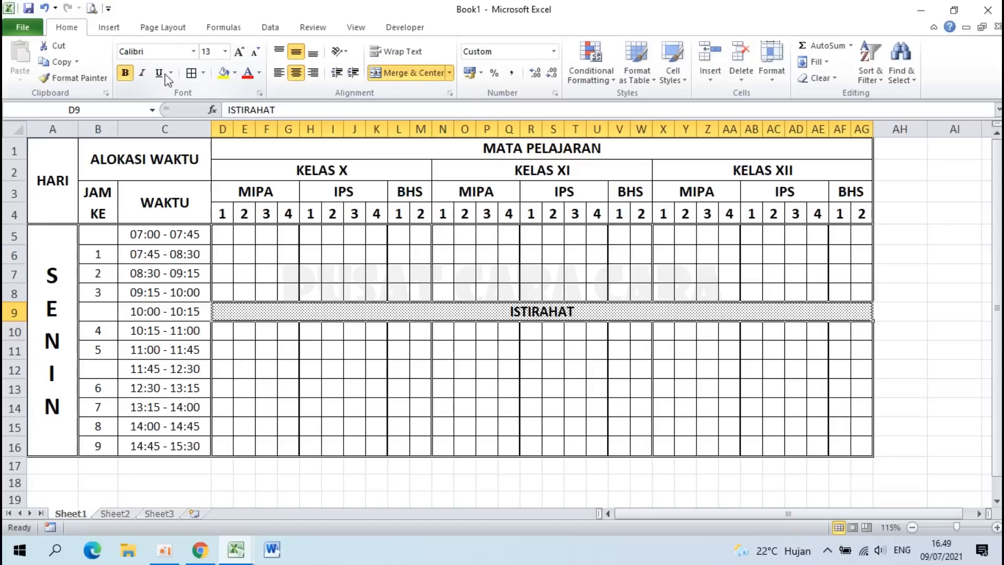
double_click(516, 311)
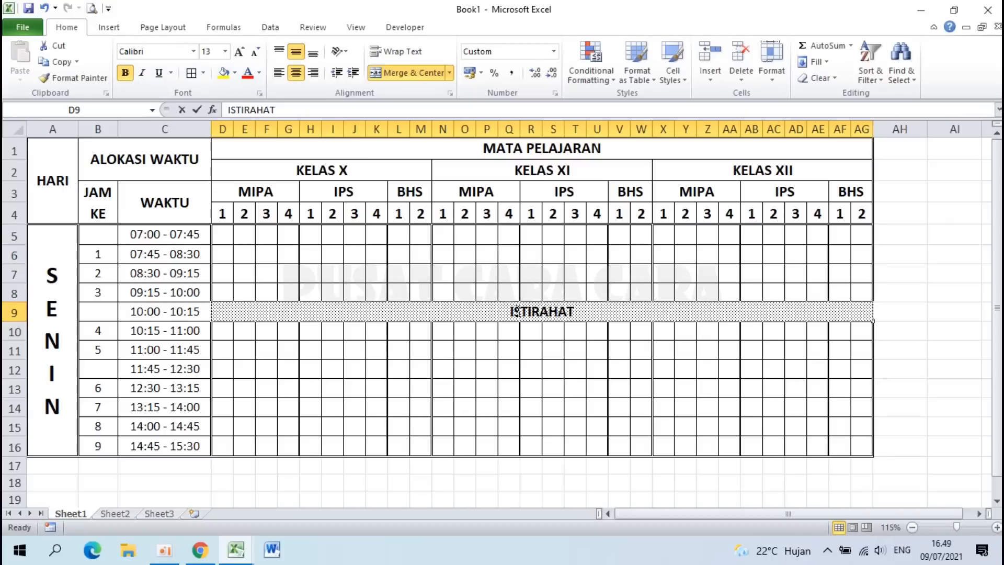
click(515, 312)
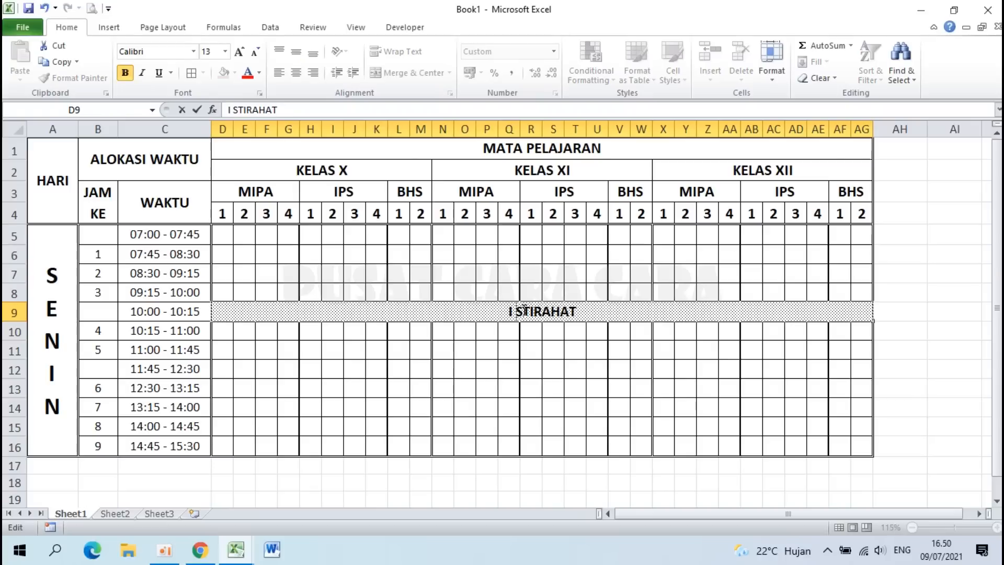
click(524, 312)
key(Right)
key(space)
key(Right)
key(space)
key(Right)
key(space)
key(Right)
key(space)
key(Right)
key(space)
key(Right)
key(space)
key(Right)
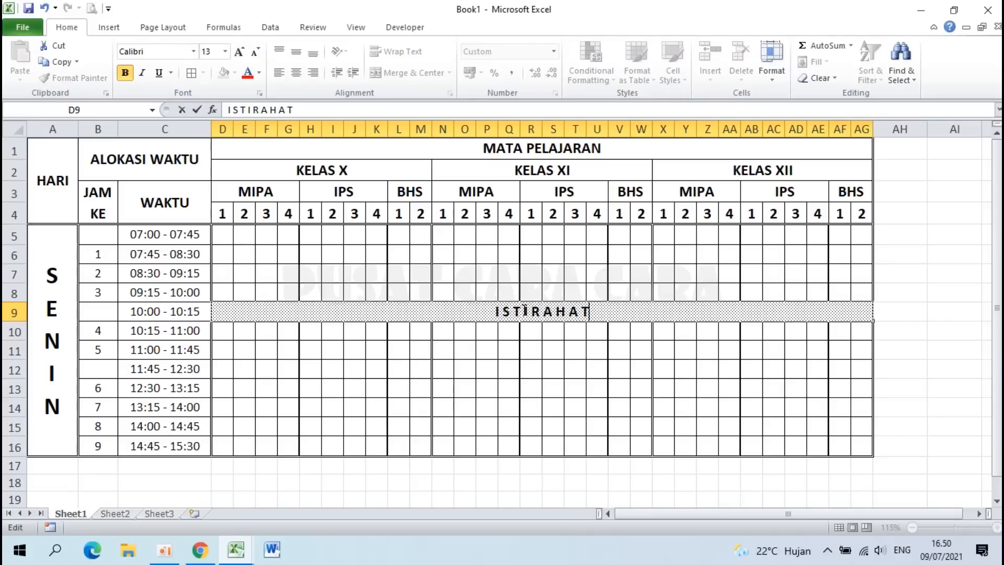
key(Return)
Step: Format-paint the break band onto row 12 and enter ISTIRAHAT there
click(296, 310)
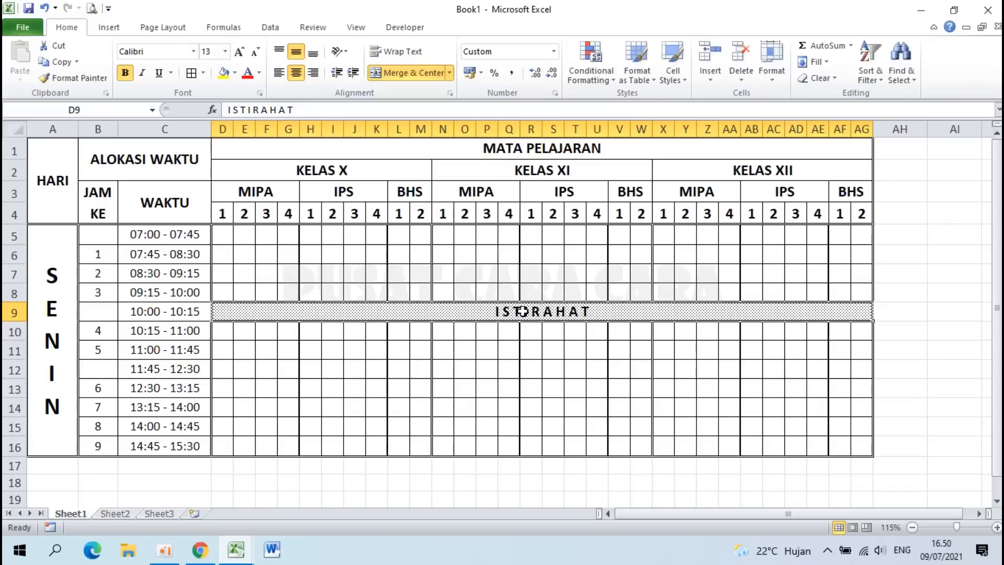
click(80, 78)
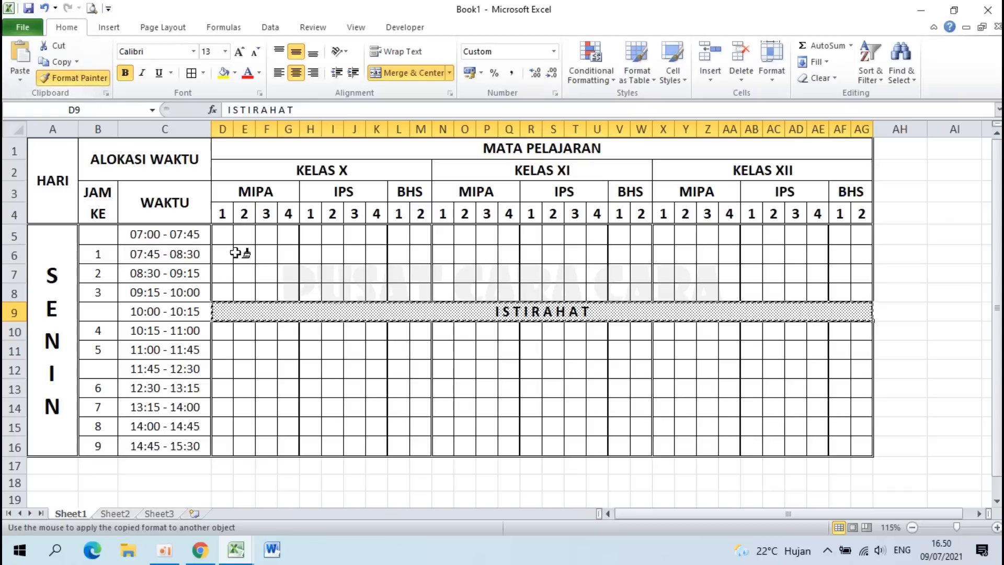
click(220, 369)
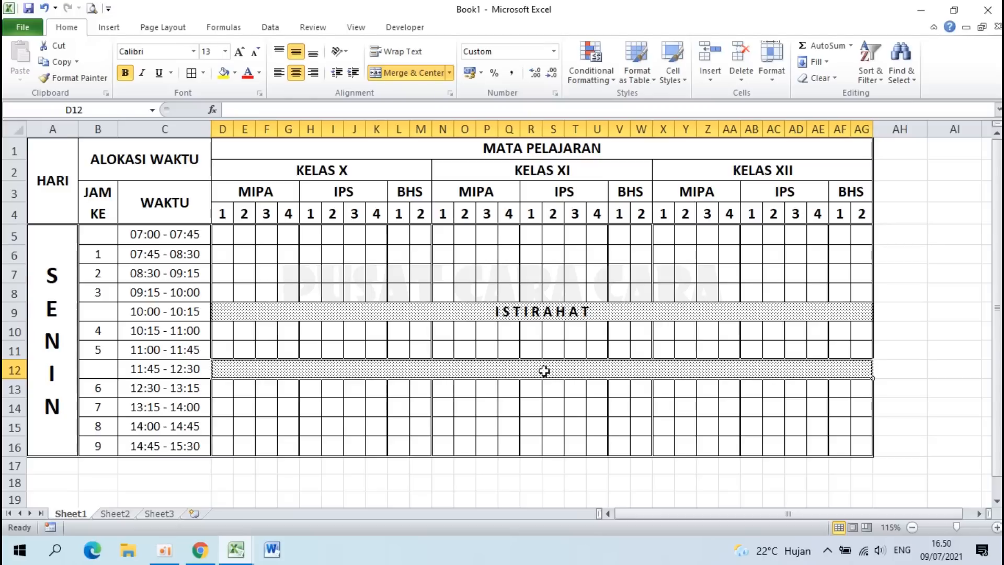
text(I S T I R A H A T)
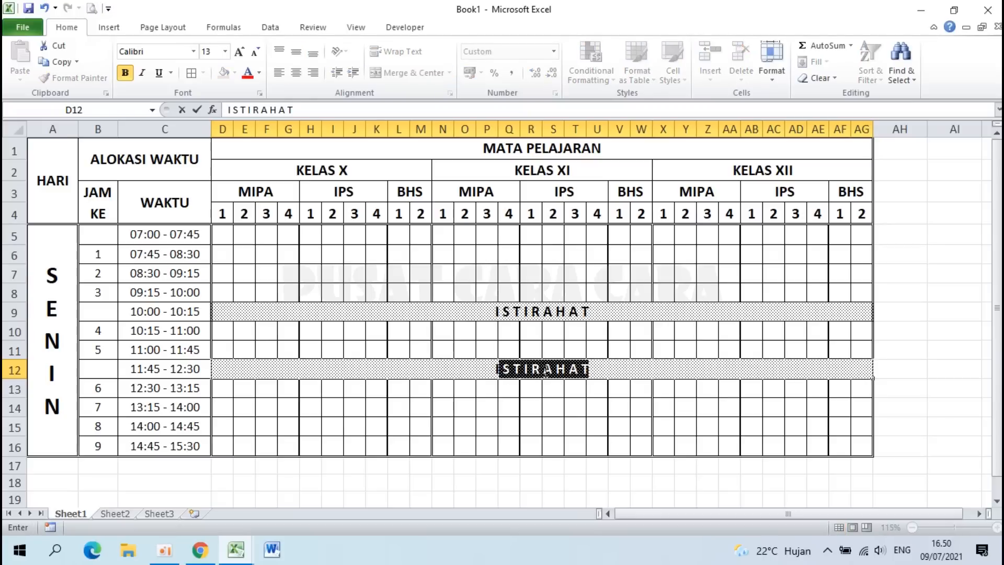
key(Return)
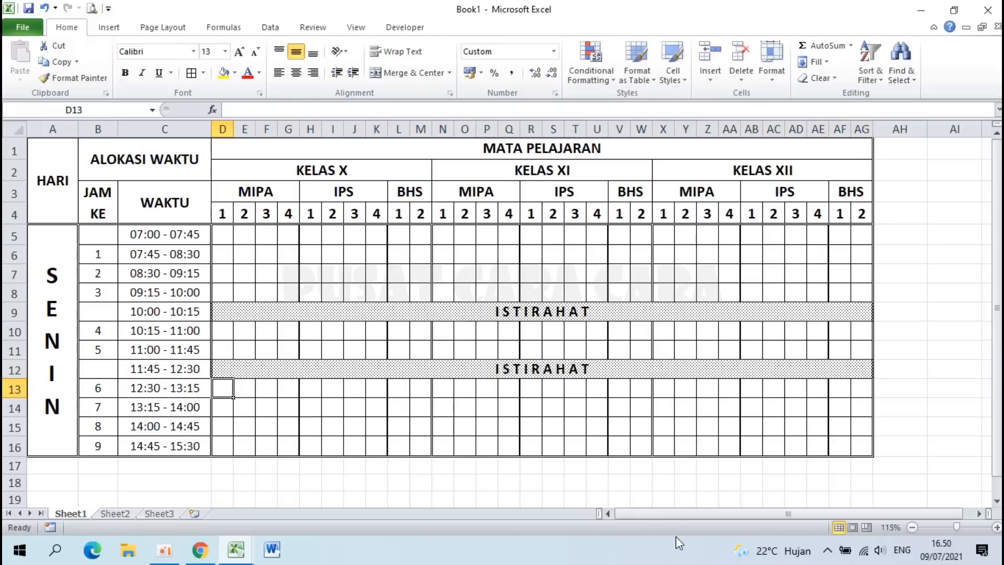
Step: Copy the whole SENIN block, rows 5 to 16
drag(222, 233, 837, 232)
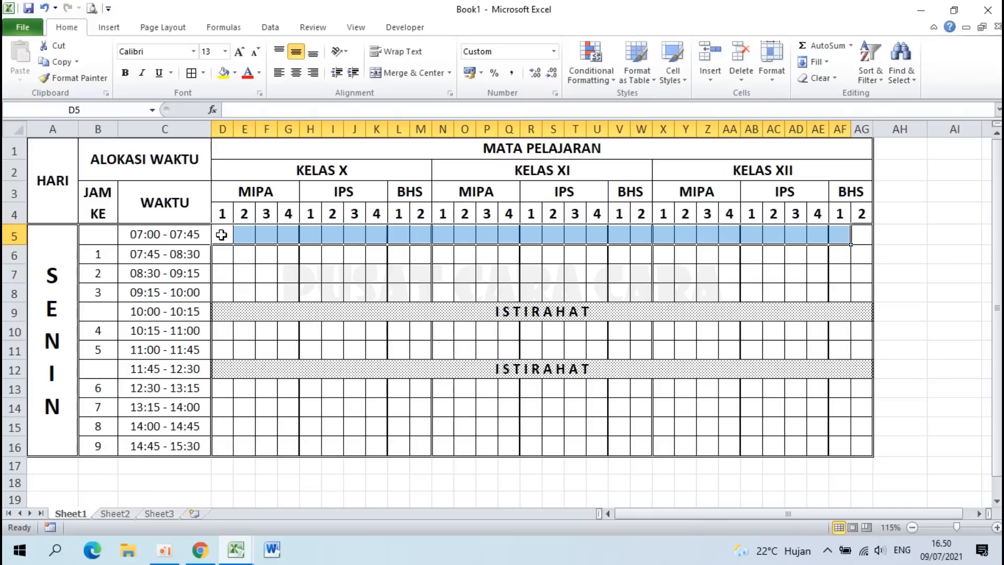
drag(221, 235, 609, 263)
click(424, 289)
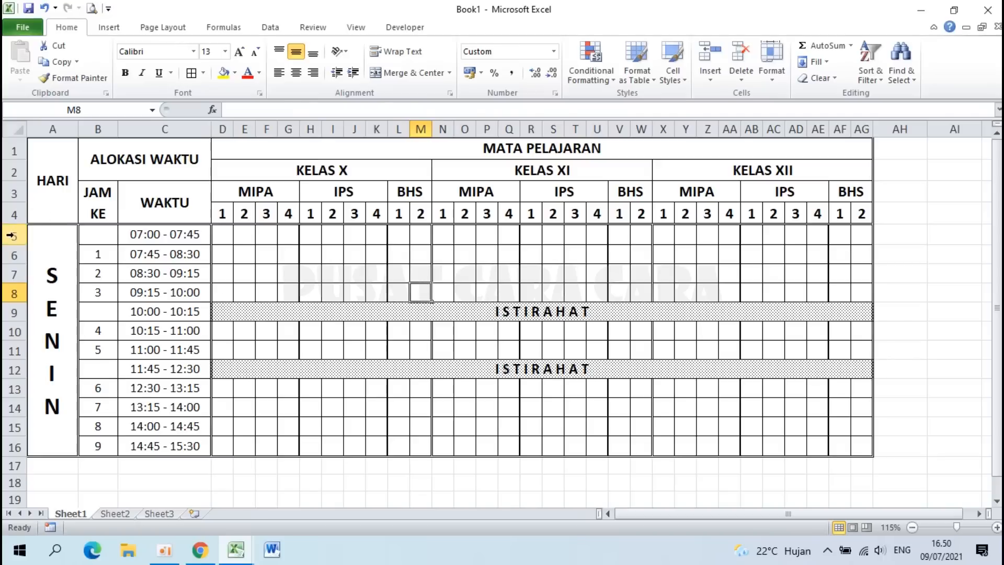
drag(11, 236, 16, 447)
click(166, 408)
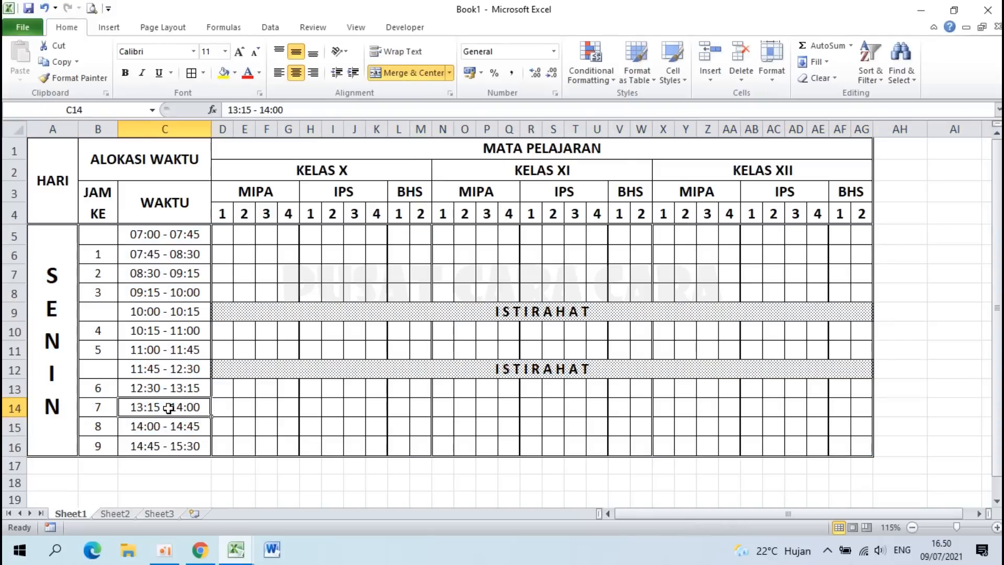
drag(11, 236, 5, 445)
key(ctrl+c)
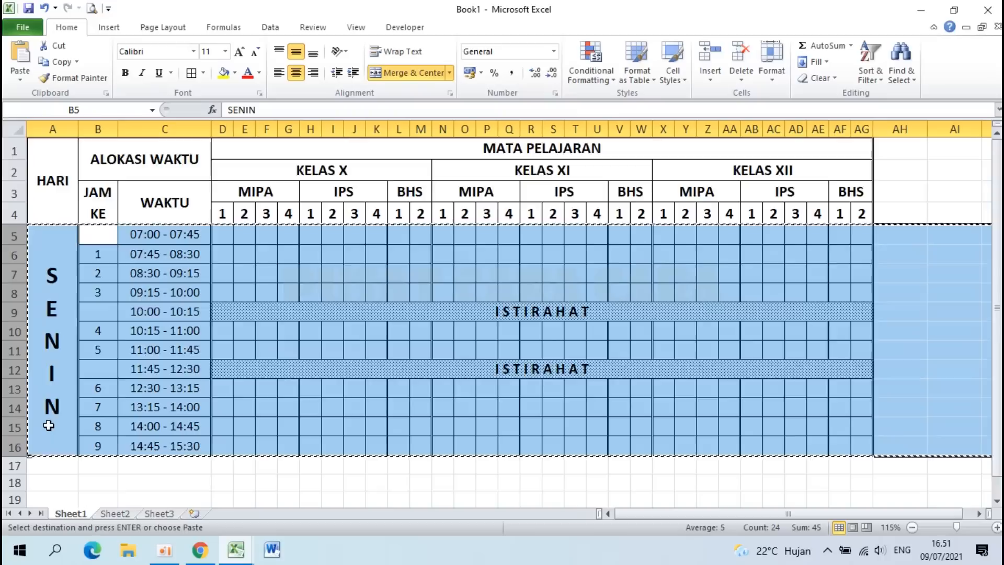
Step: Insert the copied SENIN block at rows 17 and 29
scroll(49, 425, down, 1)
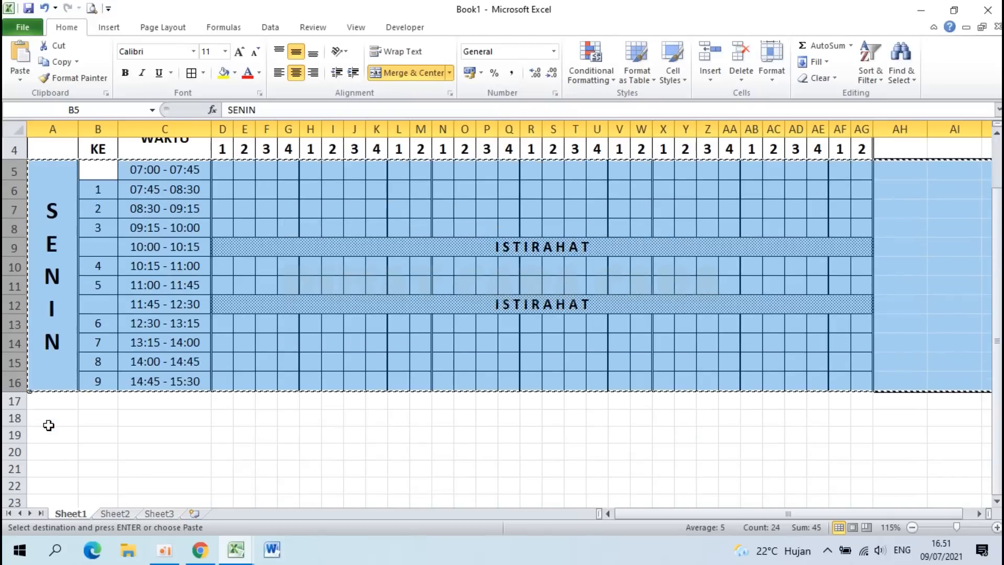
right_click(14, 401)
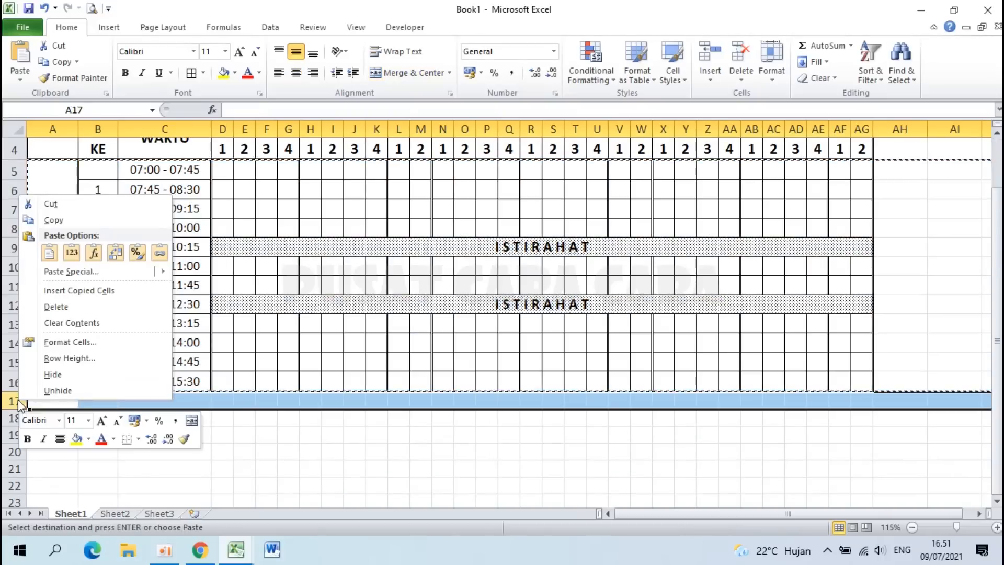
click(79, 291)
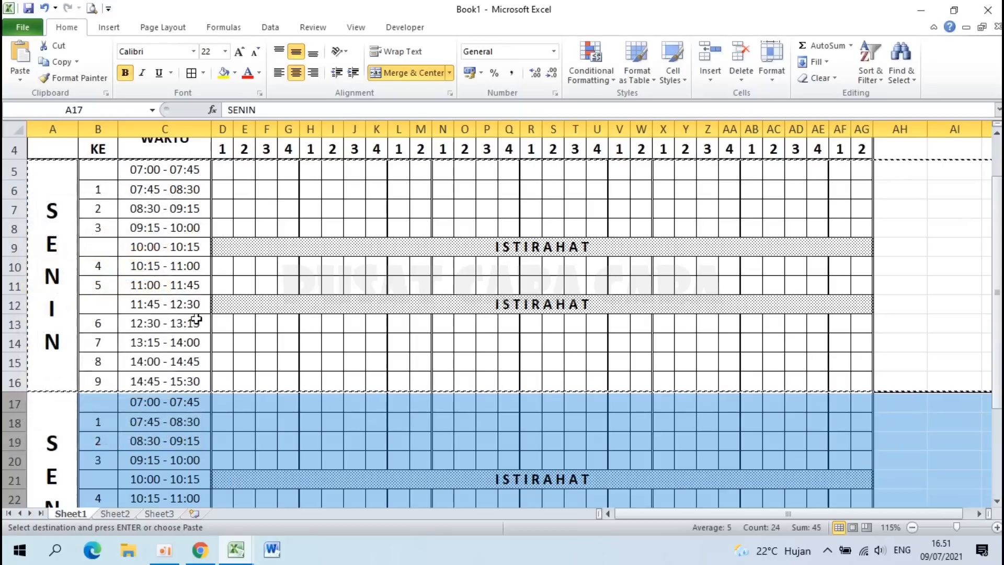
scroll(246, 363, down, 5)
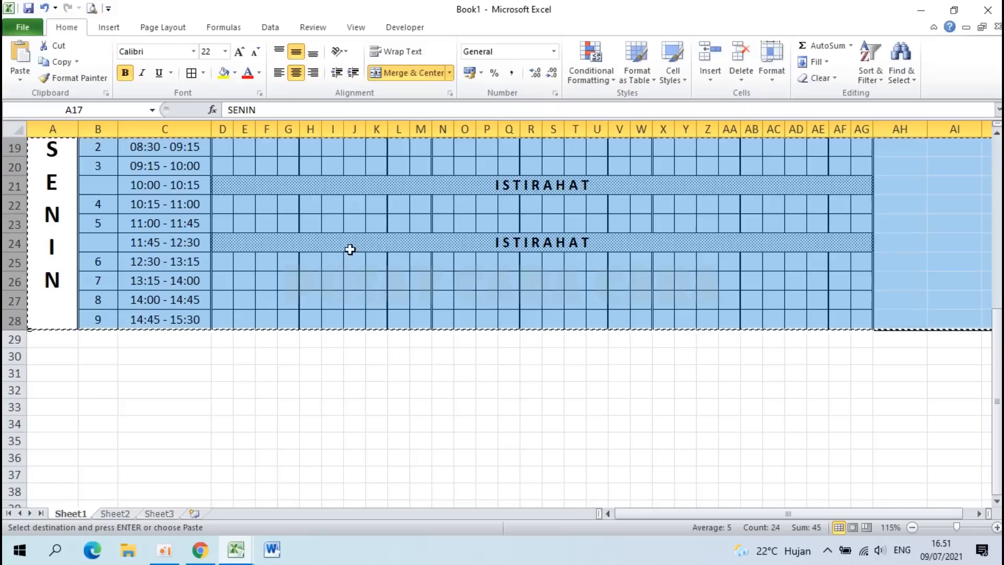
right_click(10, 339)
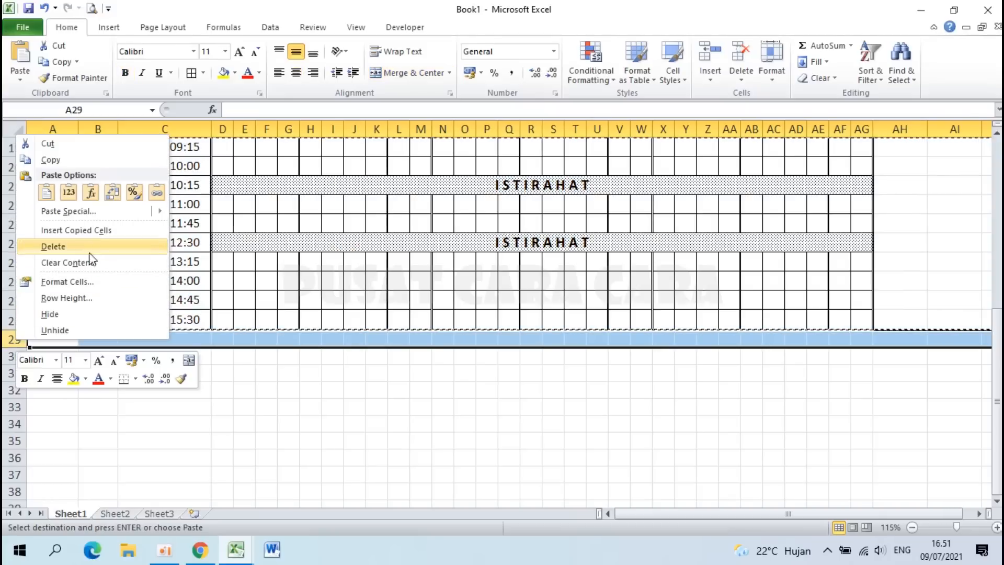
click(92, 235)
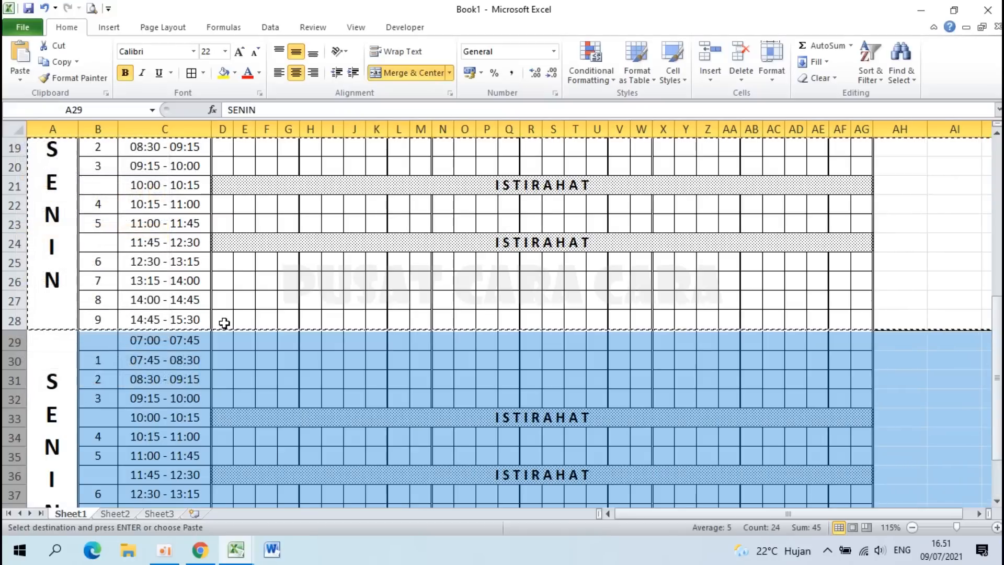
Step: Insert two more copies of the SENIN block at rows 41 and 53
scroll(225, 322, down, 6)
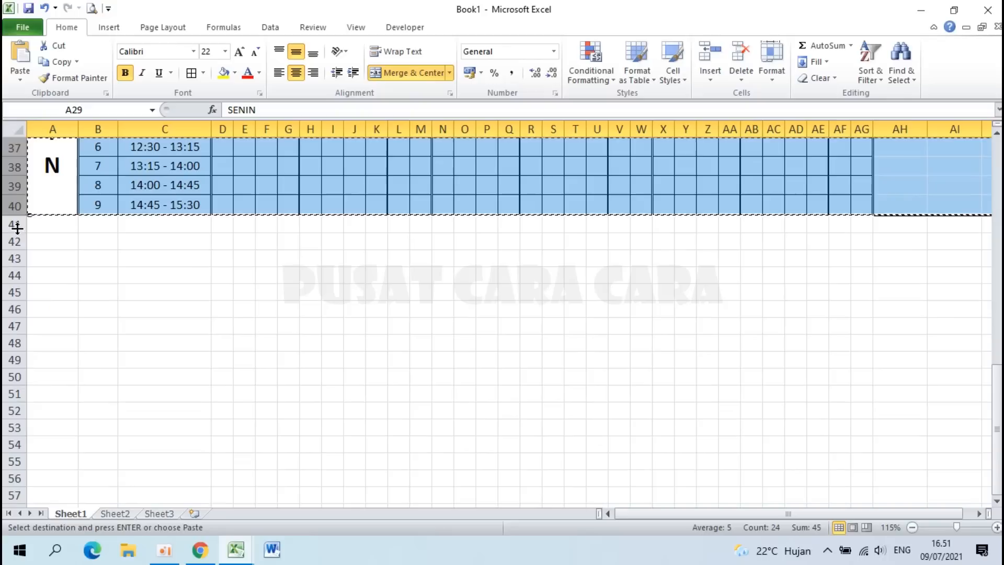
right_click(17, 228)
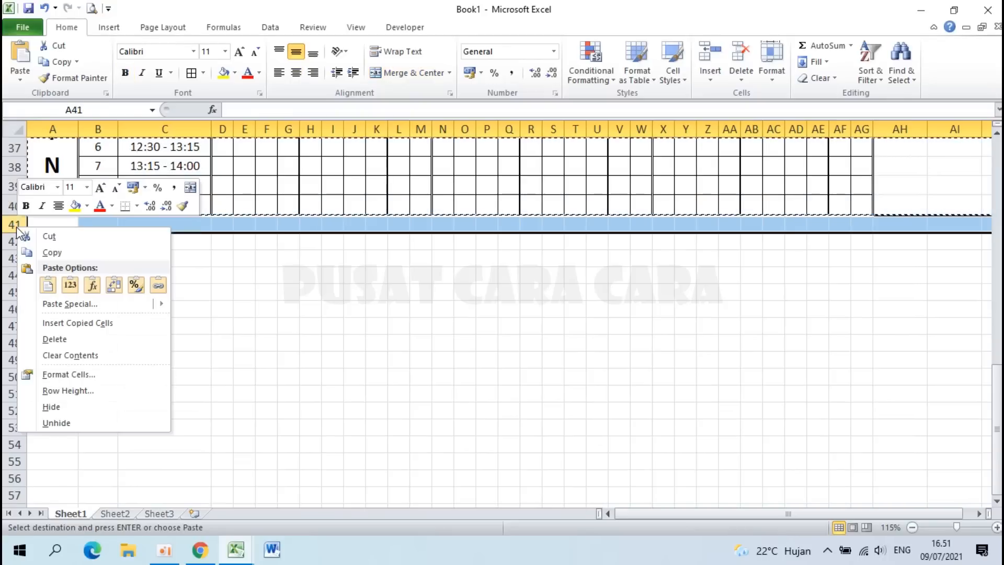
click(109, 328)
scroll(280, 290, up, 10)
scroll(281, 289, up, 2)
scroll(281, 289, down, 9)
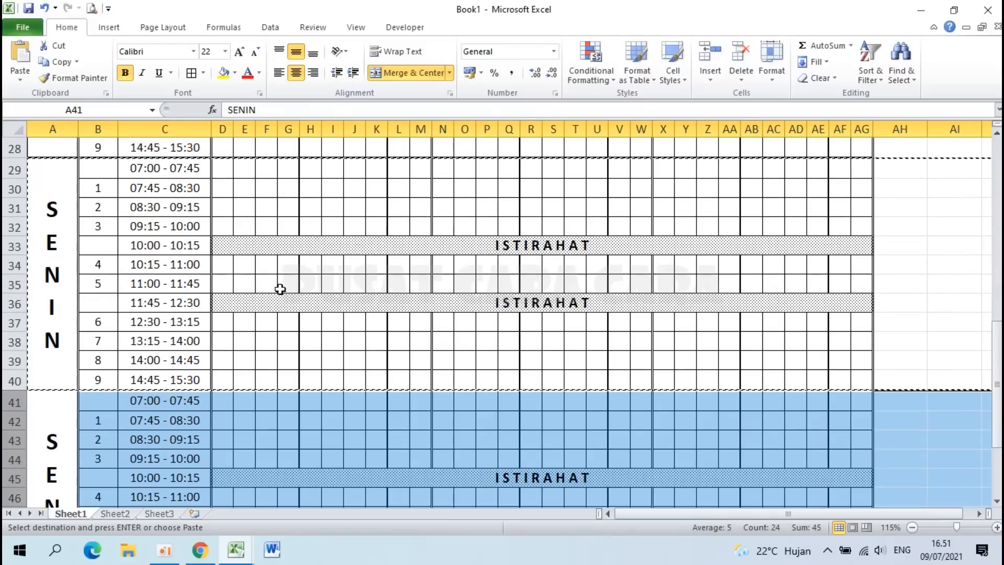
scroll(281, 289, down, 4)
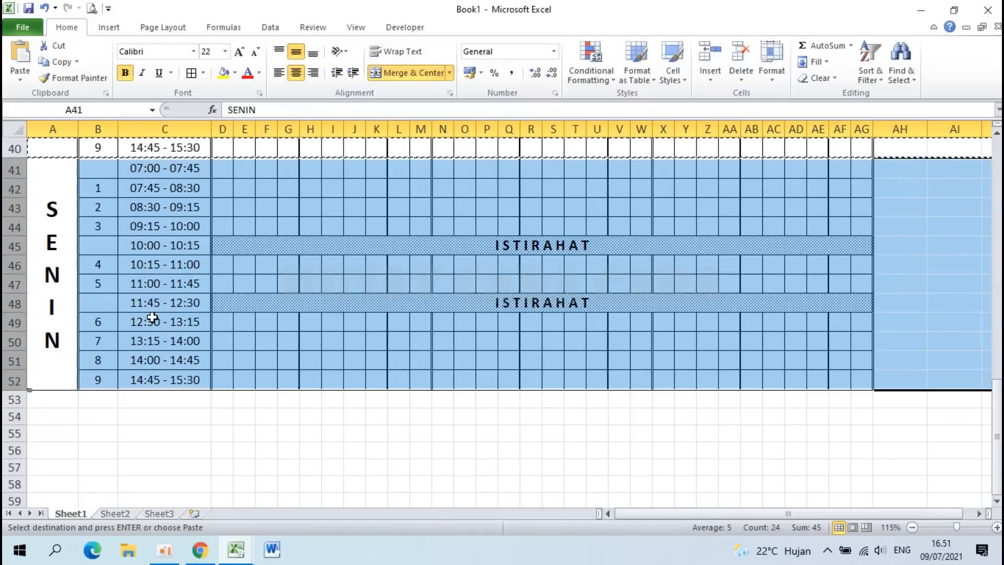
right_click(22, 404)
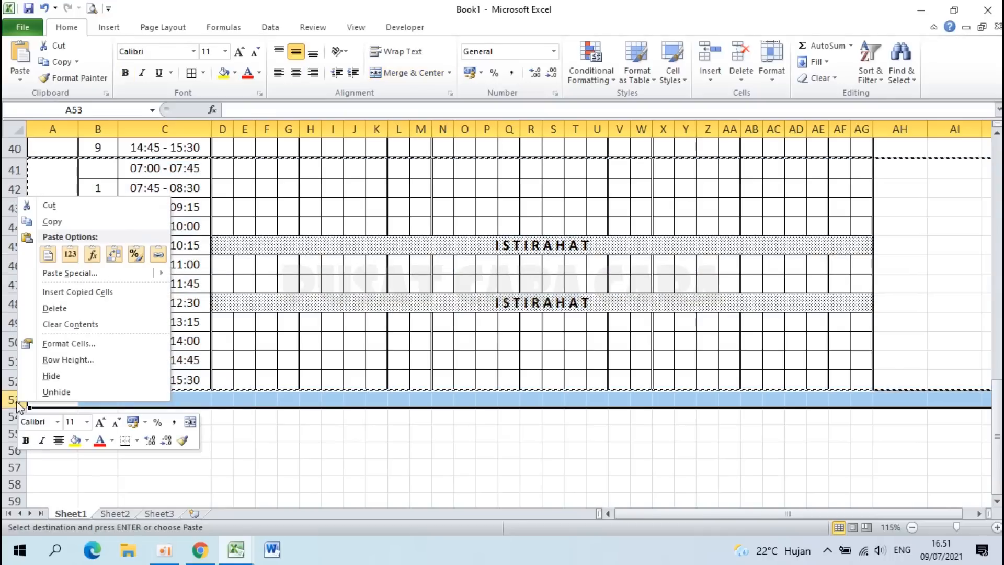
click(101, 292)
Step: Replace SENIN with SELASA in A17 and with RABU in A29
scroll(136, 377, up, 13)
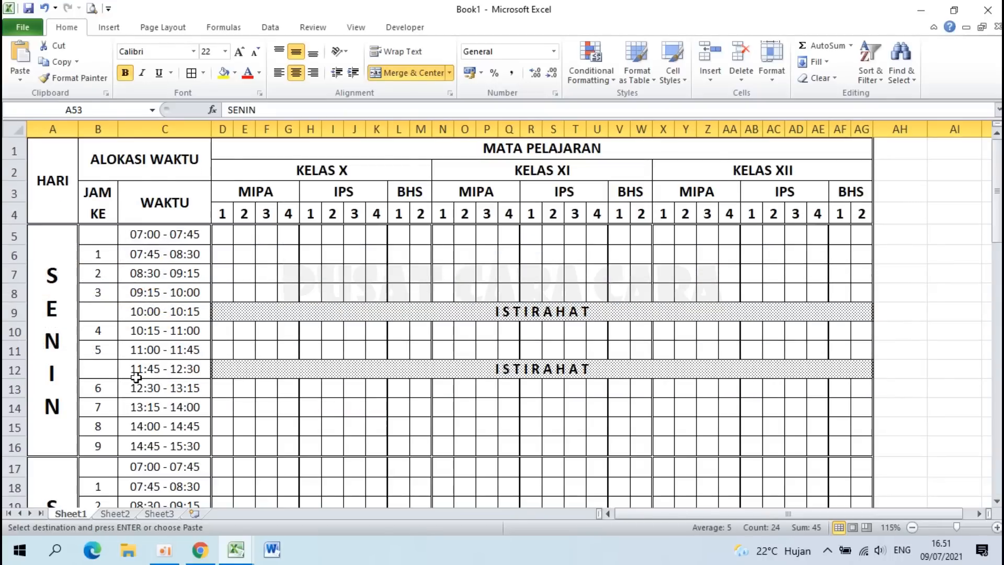
scroll(136, 378, down, 3)
click(65, 354)
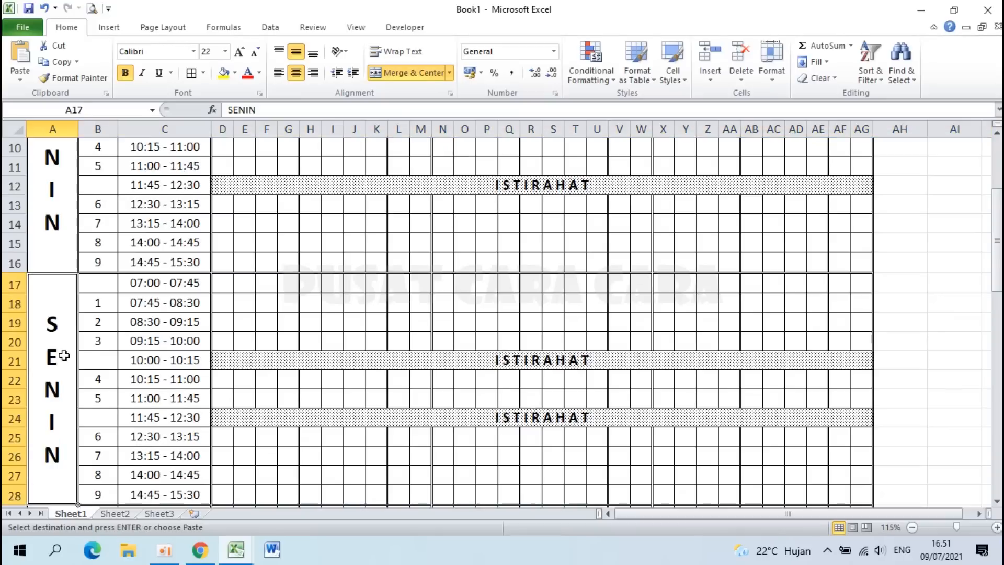
scroll(64, 356, up, 3)
scroll(57, 287, down, 2)
key(F2)
key(shift+Home)
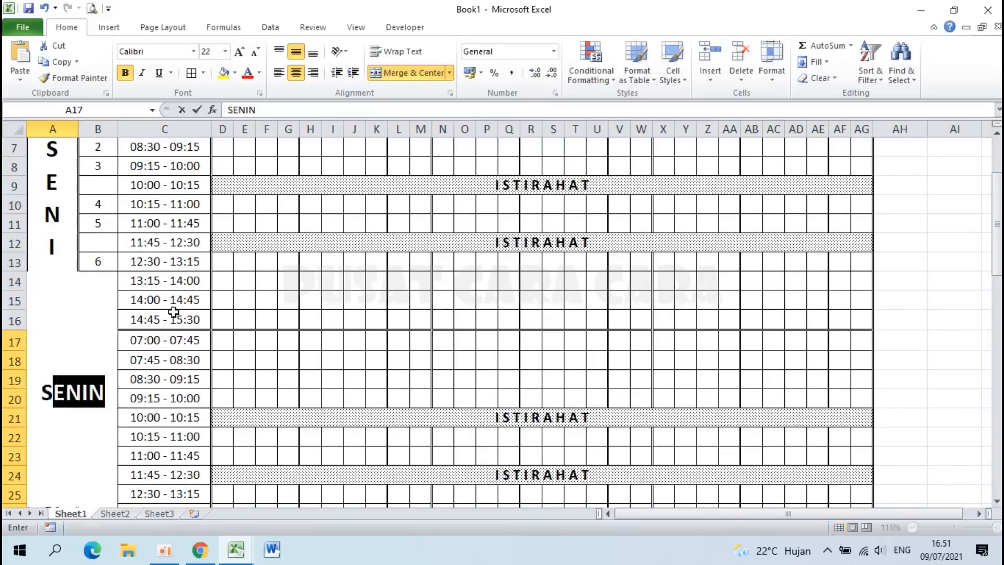
text(SELASA)
key(Return)
scroll(173, 312, down, 4)
text(RABU)
key(Return)
Step: Relabel the A41 block as KAMIS and the A53 block as JUM'AT
scroll(166, 231, down, 4)
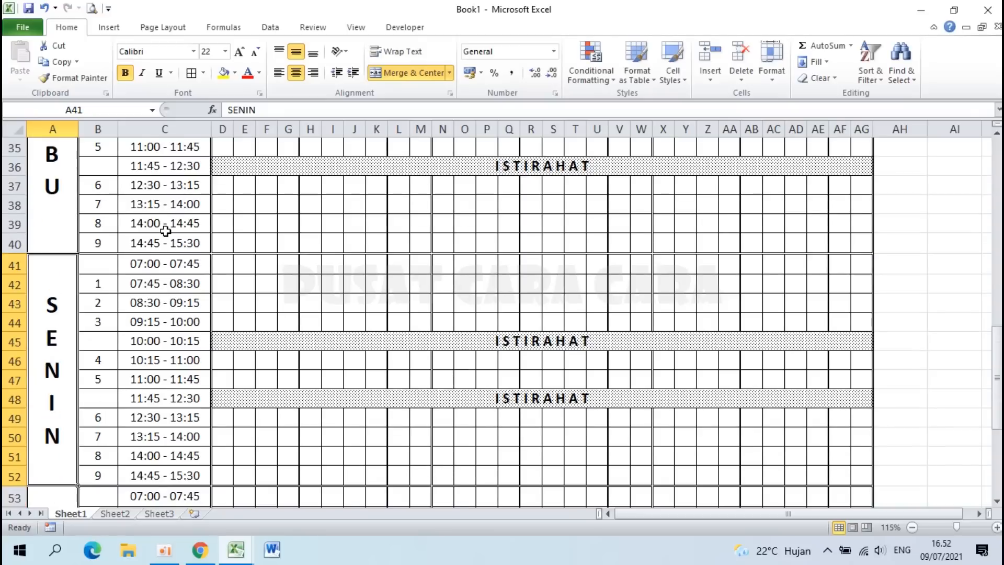
text(KAMIS)
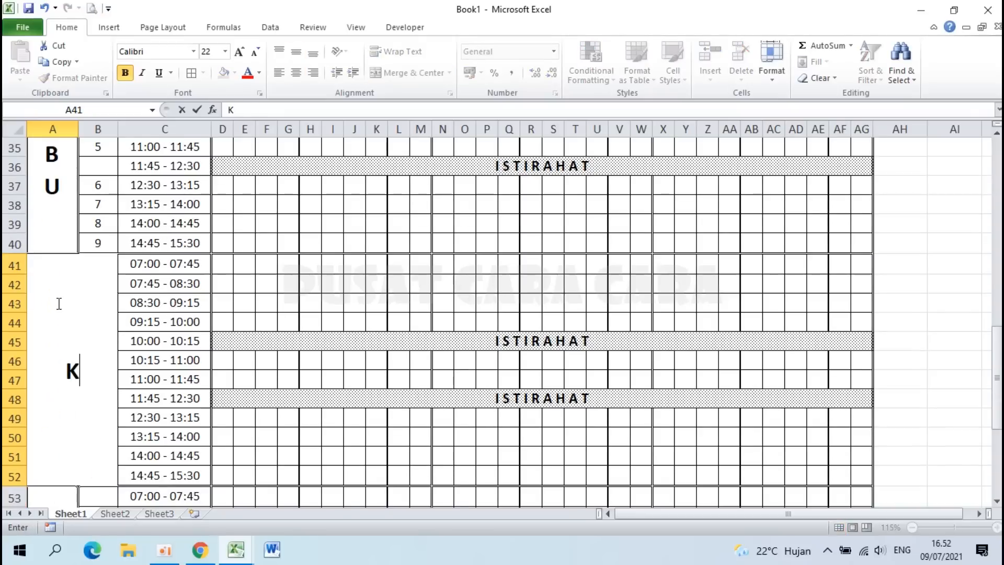
key(Return)
scroll(55, 304, down, 3)
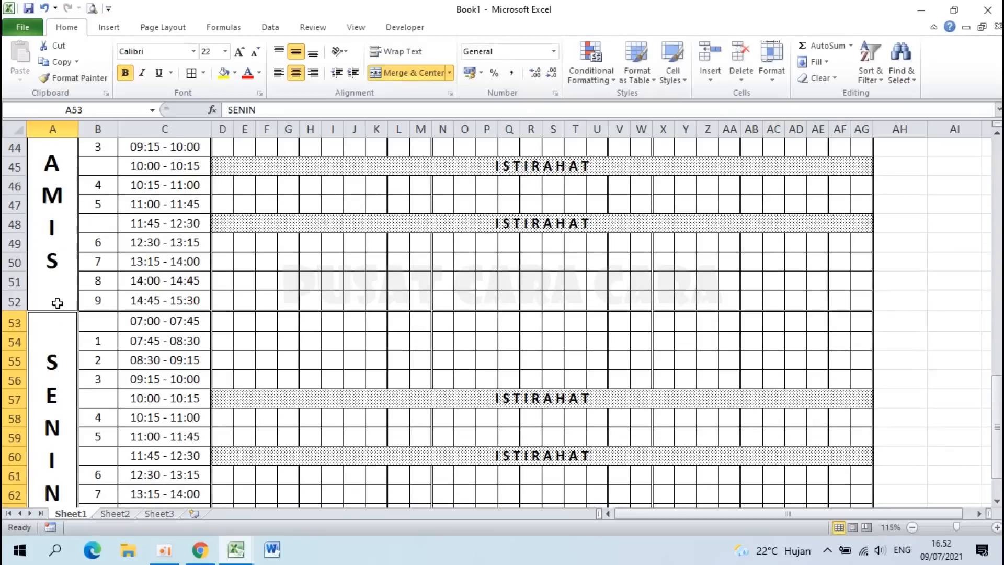
scroll(56, 349, down, 1)
text(JUM)
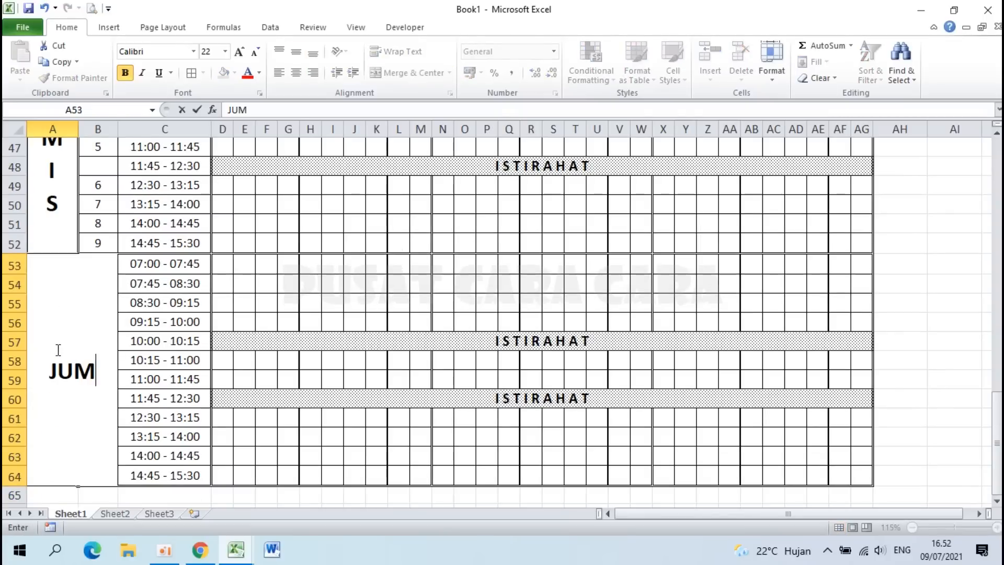
text('AT)
key(Return)
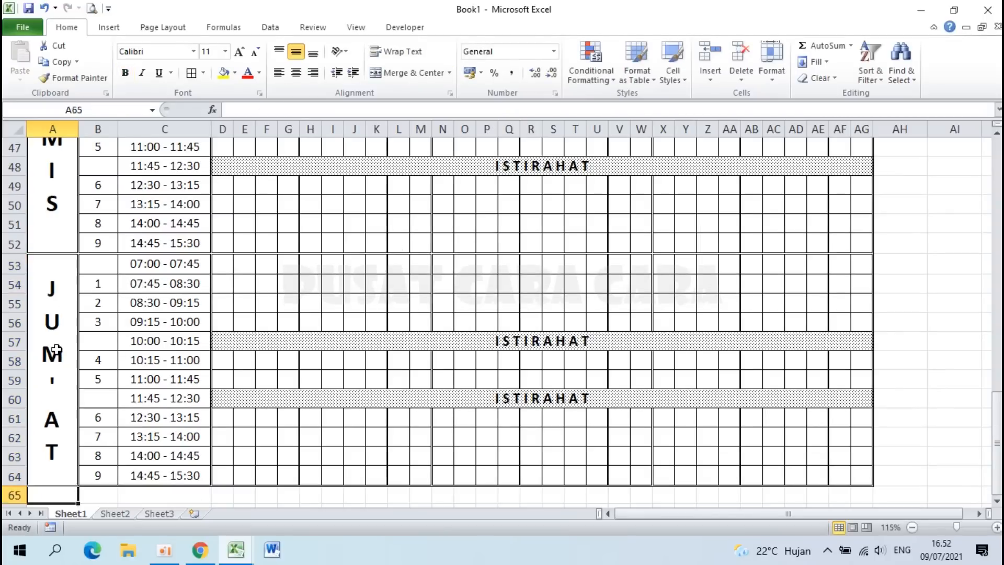
scroll(105, 362, down, 1)
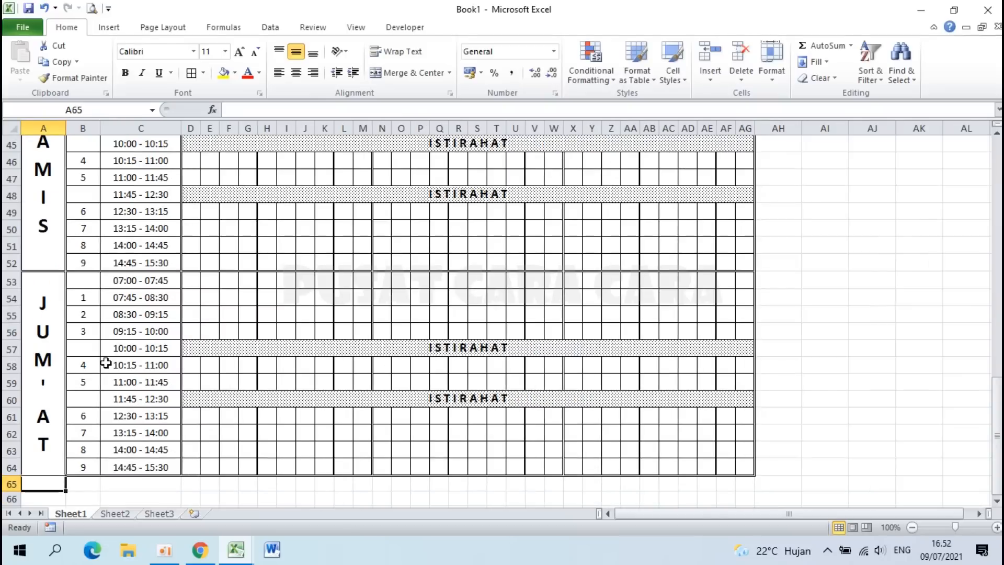
scroll(105, 362, down, 1)
scroll(105, 362, up, 15)
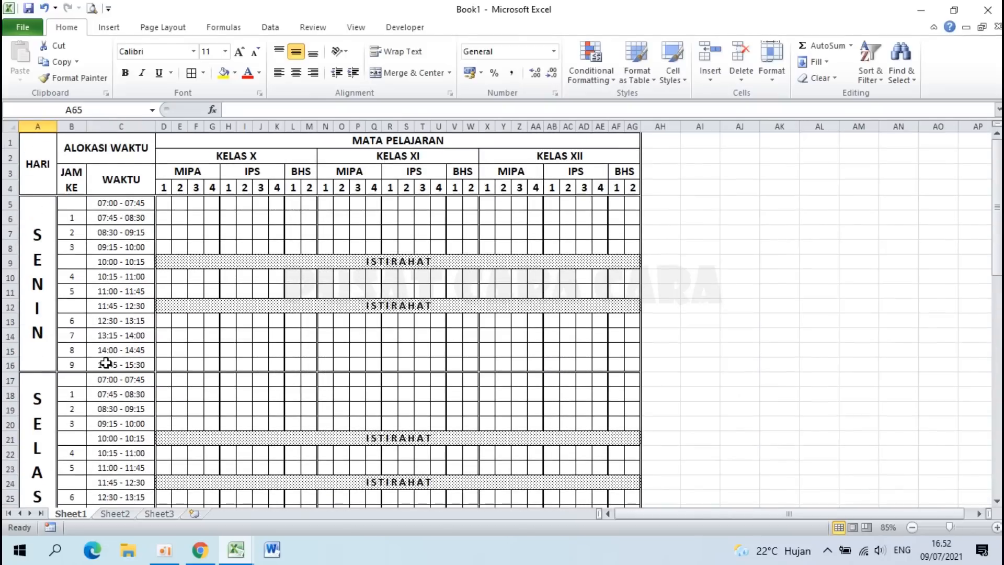
scroll(105, 362, down, 12)
scroll(105, 362, down, 3)
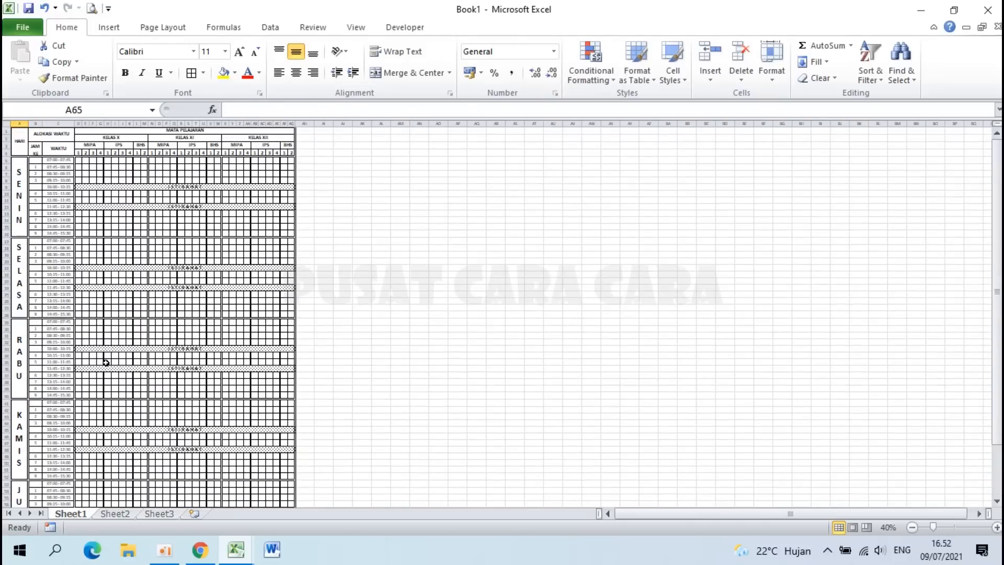
scroll(81, 287, up, 3)
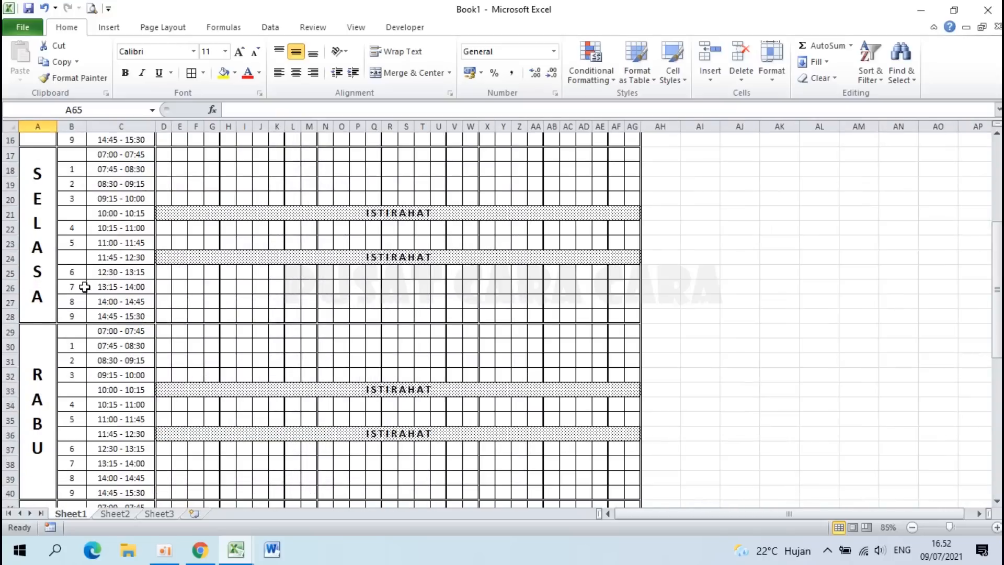
scroll(81, 287, up, 5)
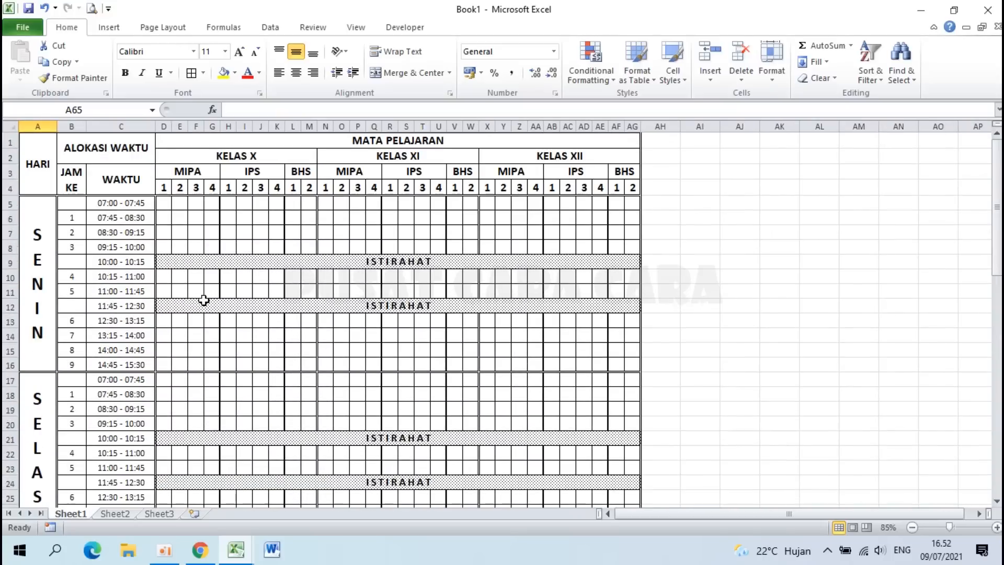
scroll(204, 298, up, 3)
scroll(204, 299, up, 2)
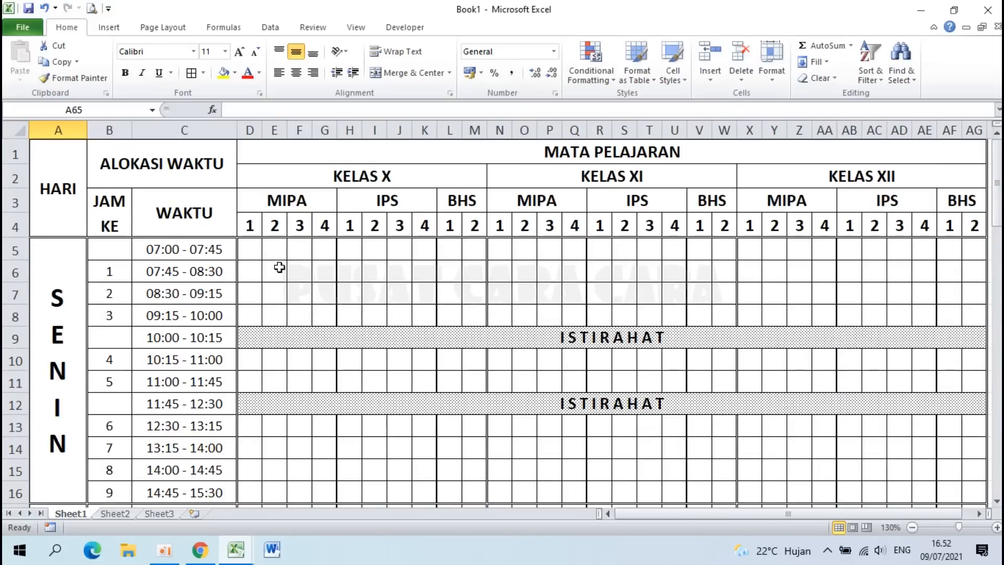
scroll(279, 268, down, 1)
Step: Merge D5:AG5 into one cell and enter UPACARA BENDERA
drag(221, 235, 862, 235)
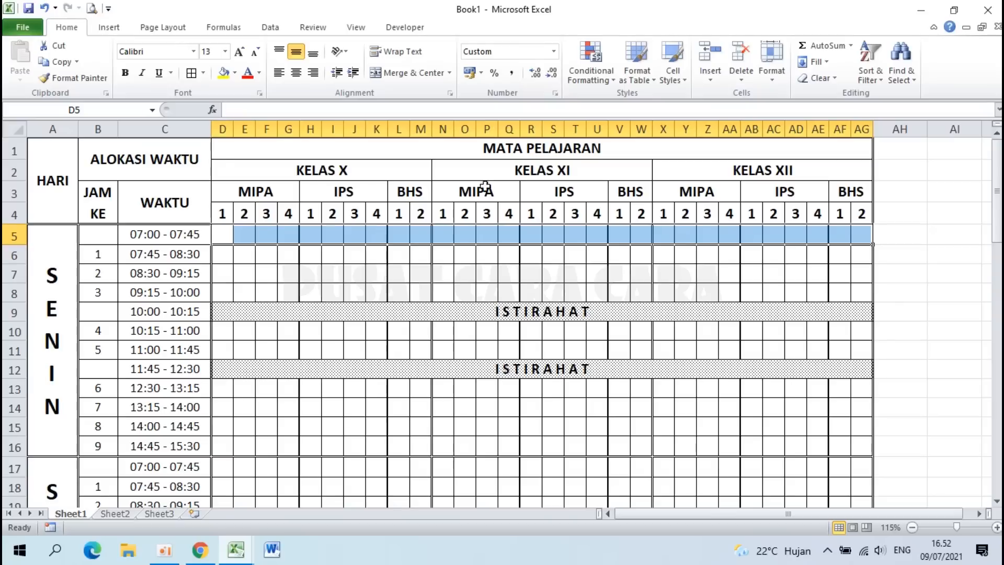
click(406, 74)
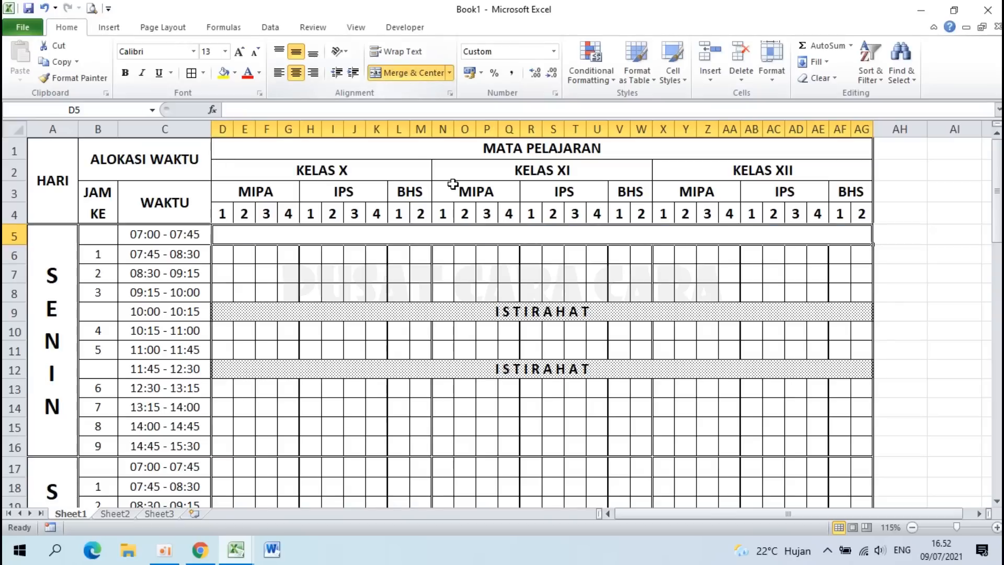
text(UPAC)
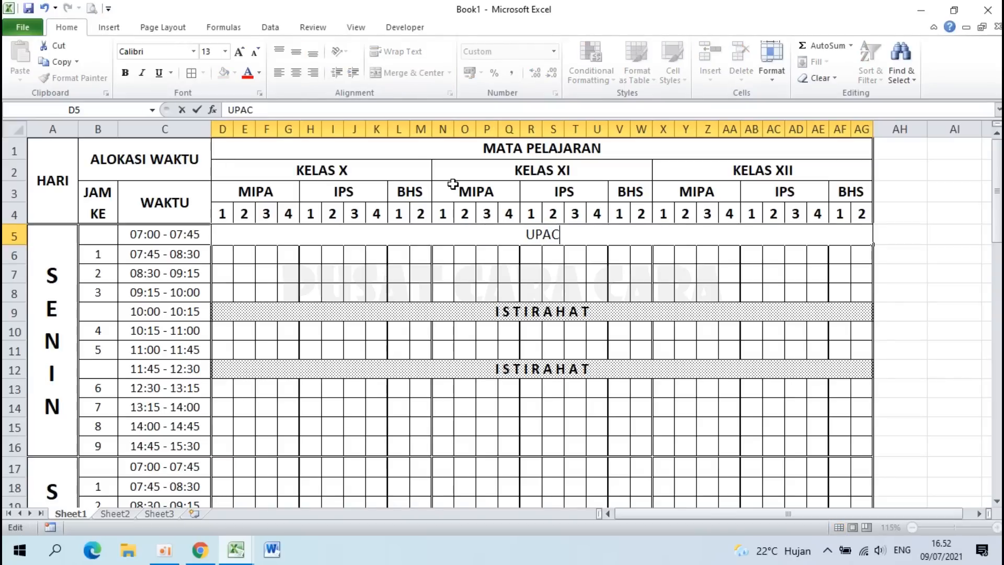
text(ARA BENDERA)
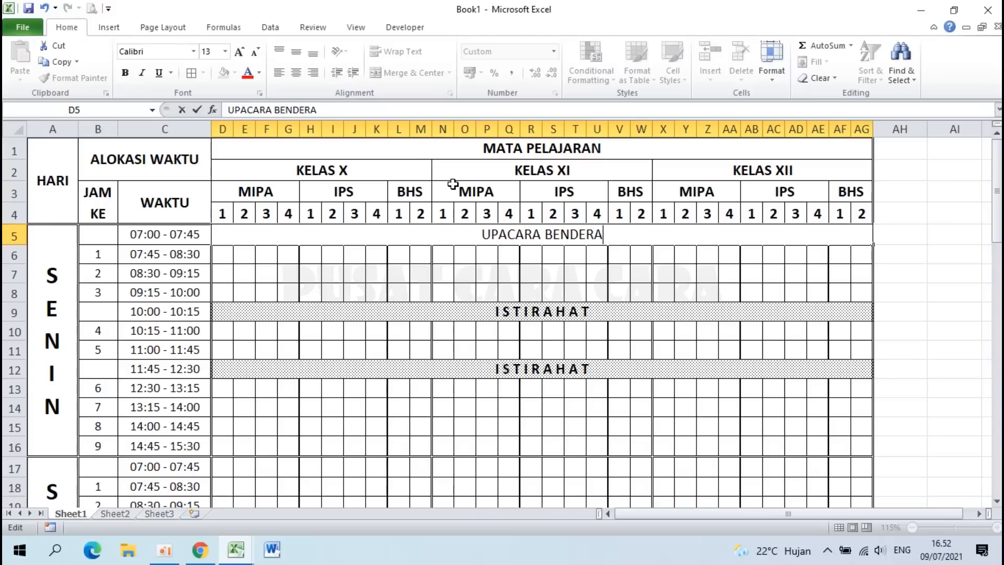
key(Return)
Step: Make the UPACARA BENDERA cell bold and italic
click(488, 233)
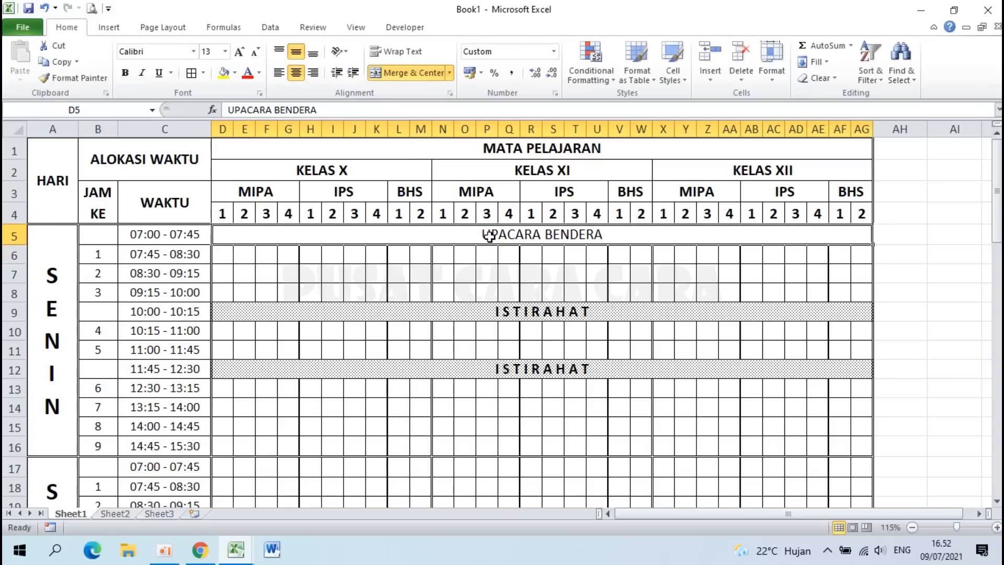
click(125, 74)
click(142, 74)
click(317, 313)
scroll(317, 313, down, 4)
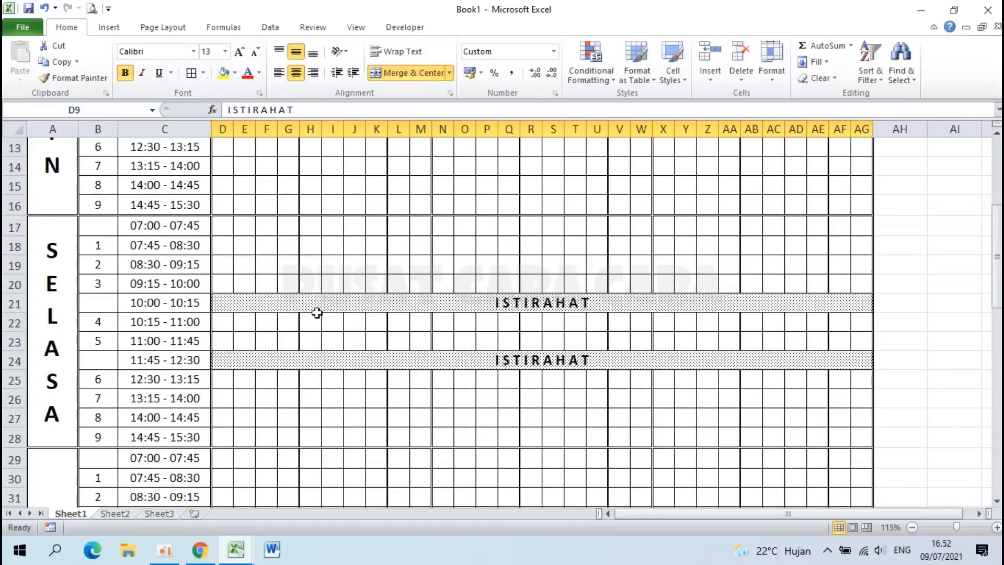
Step: Number the first SELASA periods 1 to 5 in column B from B17
click(103, 230)
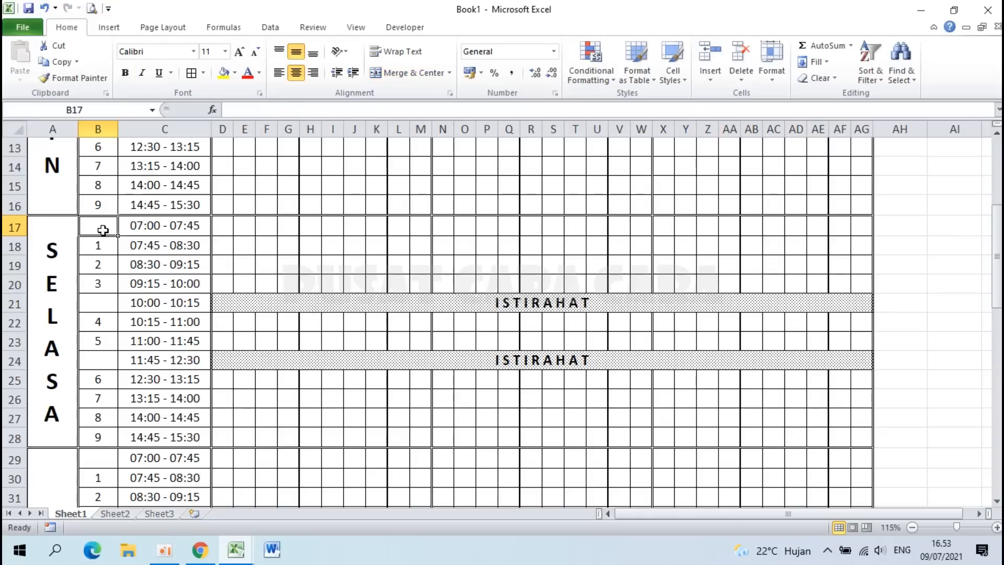
text(1)
key(Return)
text(2)
key(Return)
text(3)
key(Return)
text(4)
key(Return)
key(Return)
text(5)
key(Return)
Step: Continue with periods 6 to 10, skipping the break row, then select B17:B28
text(6)
key(Return)
key(Return)
text(7)
key(Return)
text(8)
key(Return)
text(9)
key(Return)
text(10)
key(Return)
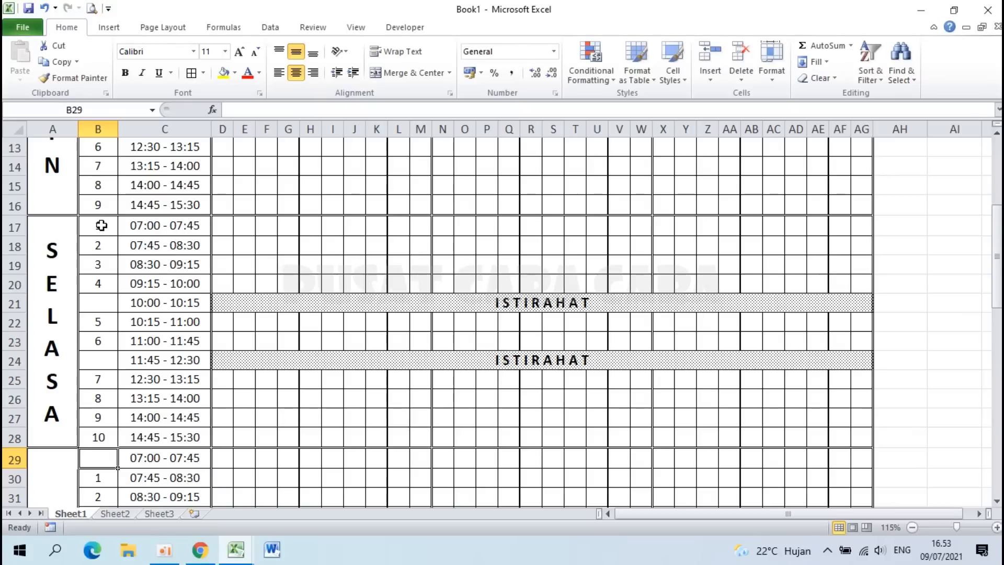
drag(100, 226, 103, 433)
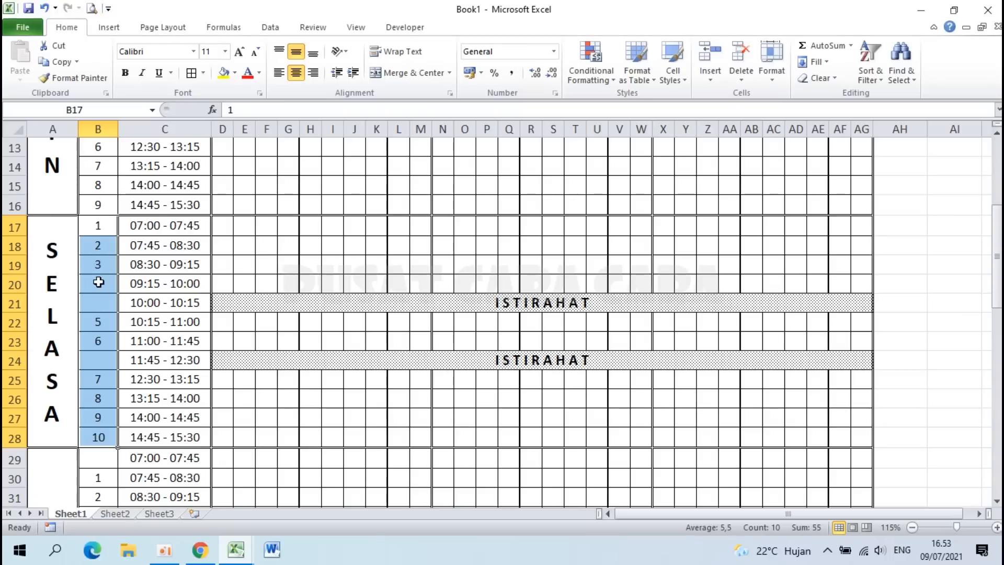
Step: Copy B17:B28 and paste it as values only at B29 for RABU
key(ctrl+c)
scroll(98, 283, down, 4)
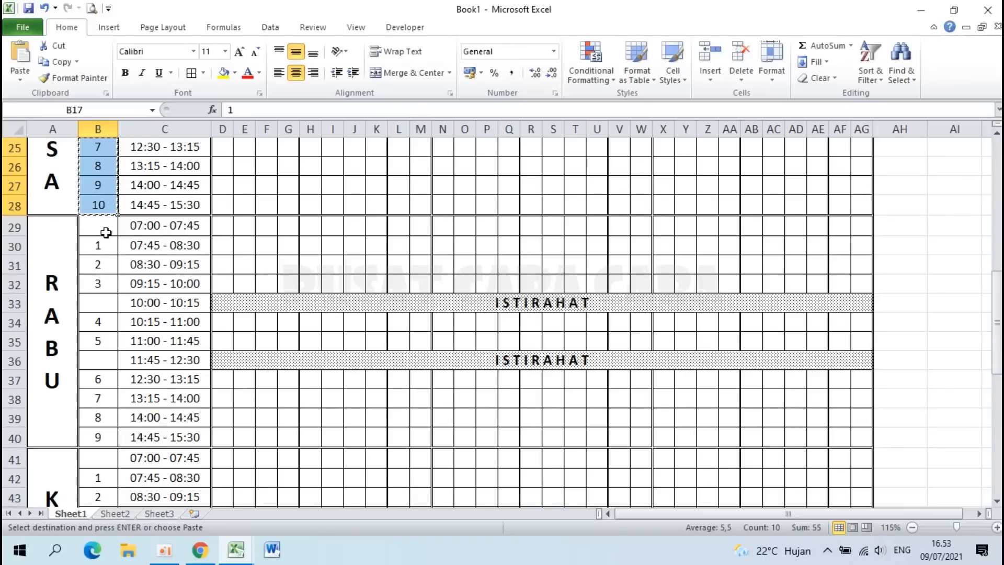
click(99, 227)
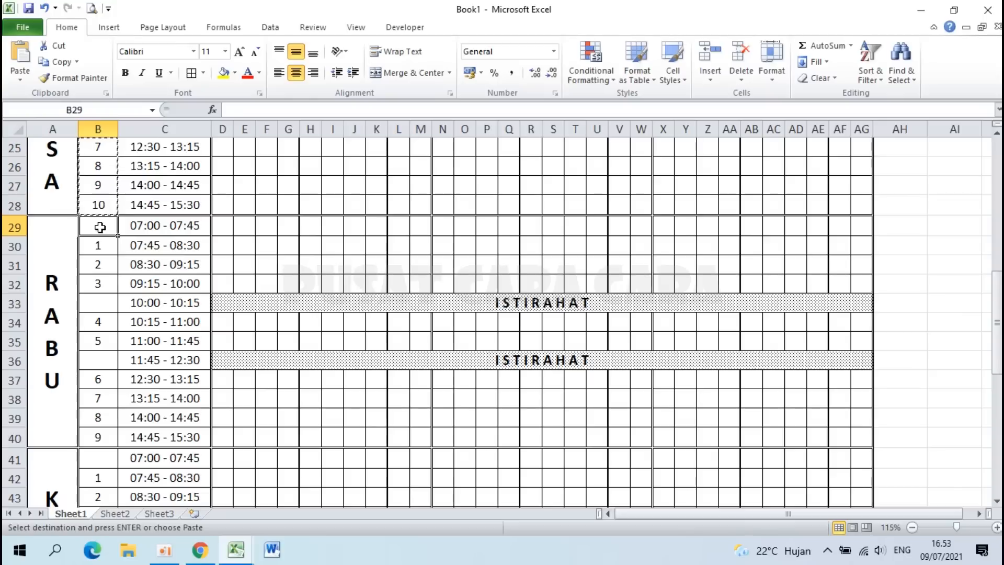
click(20, 78)
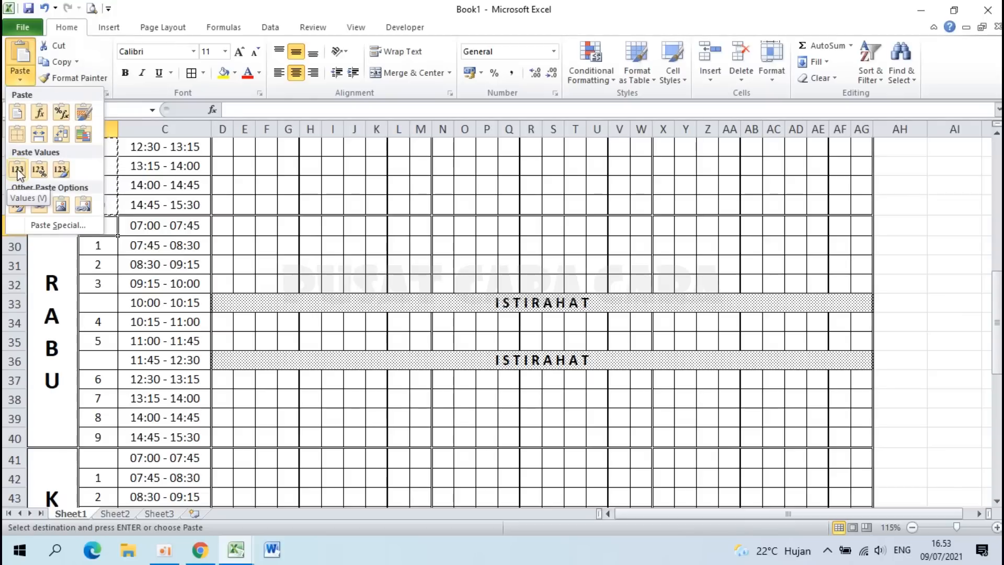
click(65, 229)
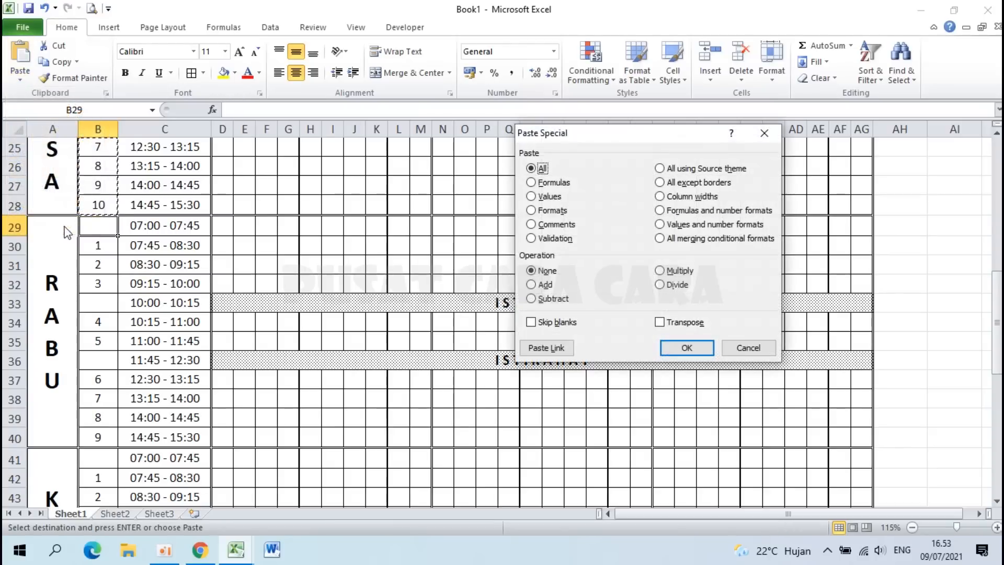
click(543, 198)
click(685, 347)
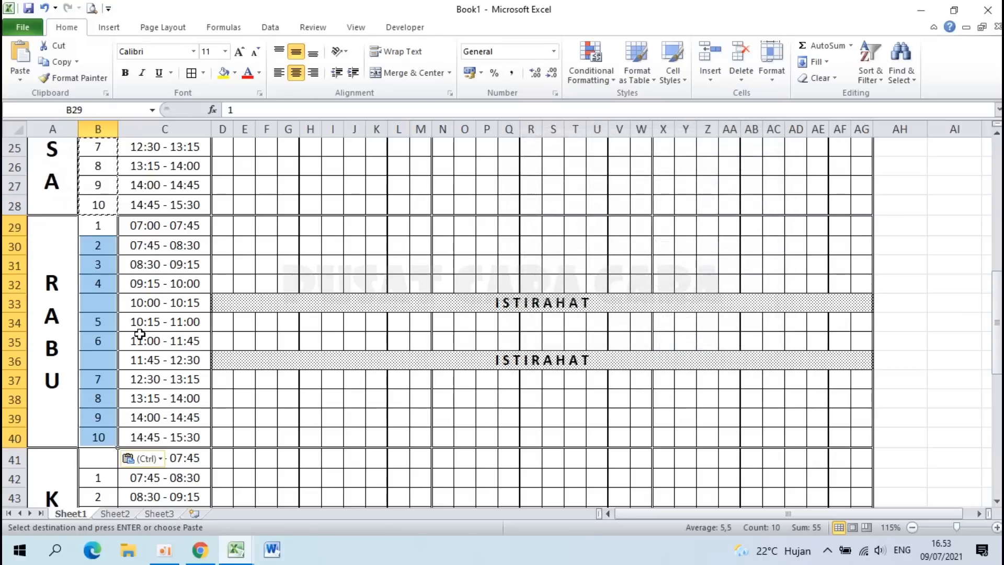
Step: Paste the same 1–10 numbers as values at B41 for KAMIS and B53 for JUM'AT
scroll(142, 341, down, 2)
click(95, 339)
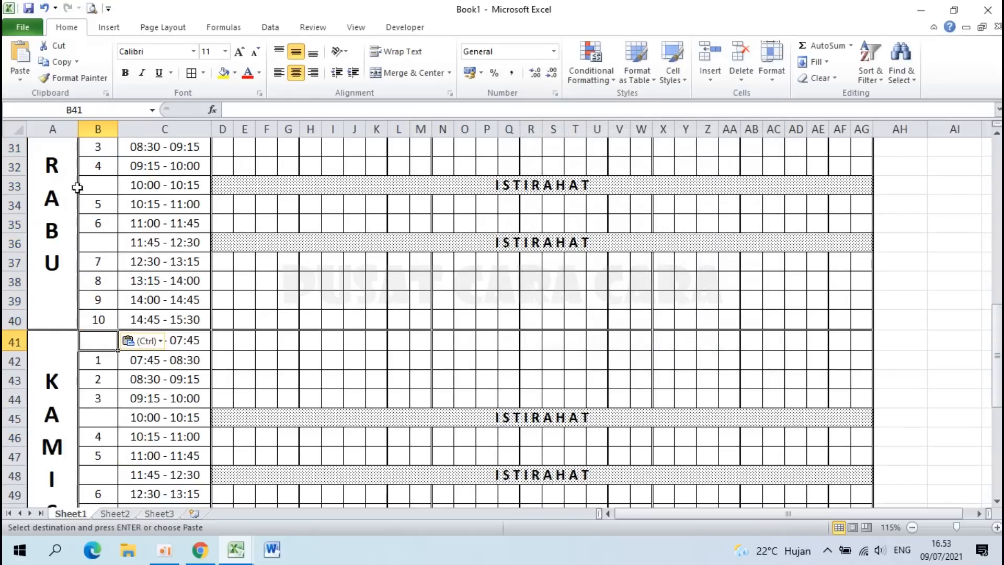
click(21, 75)
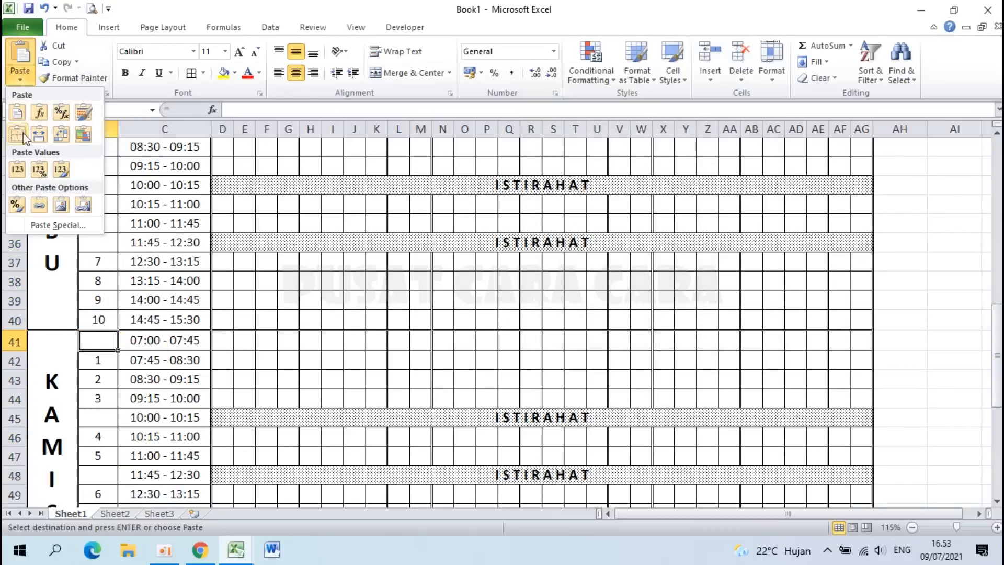
click(16, 170)
scroll(135, 285, down, 5)
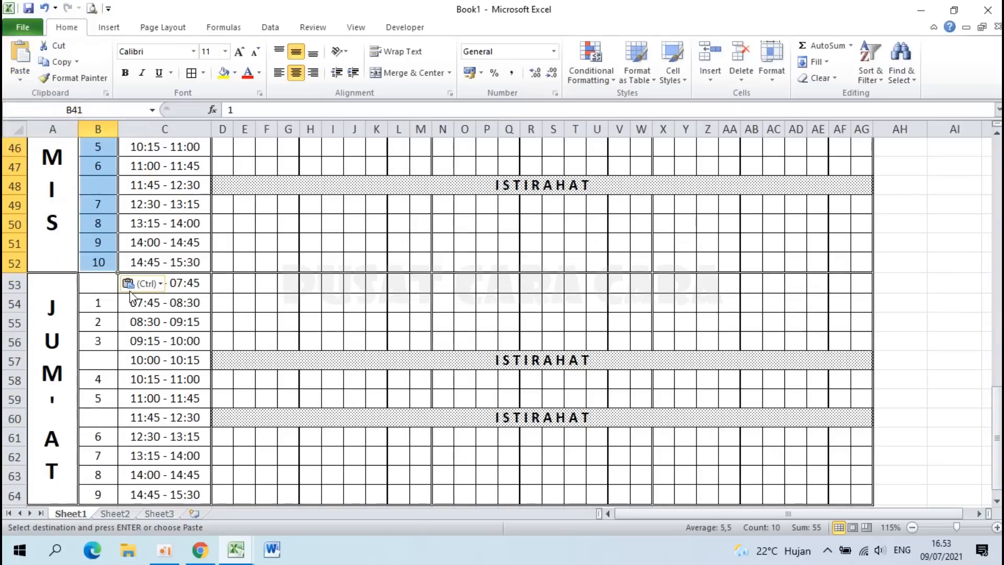
click(98, 283)
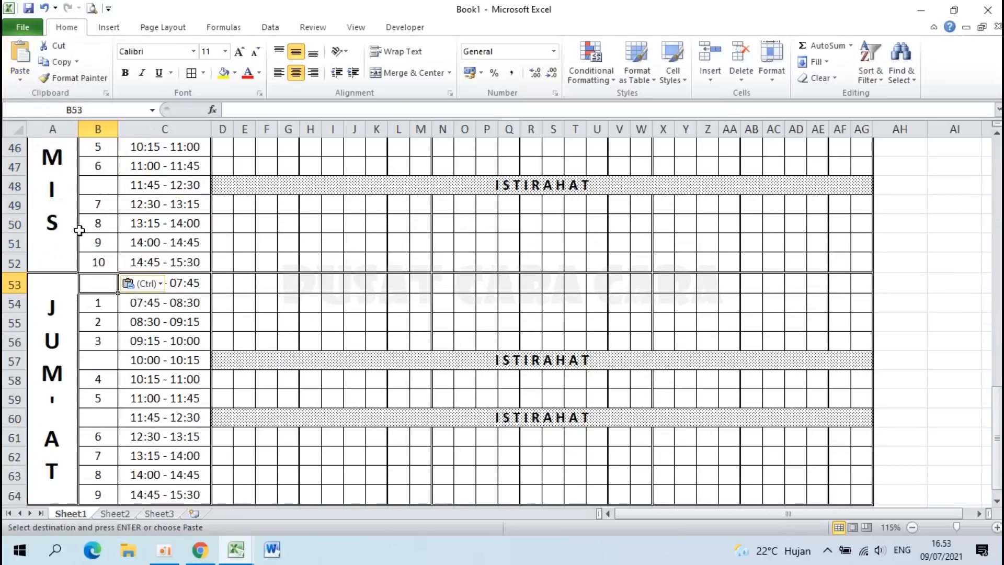
click(21, 78)
click(18, 170)
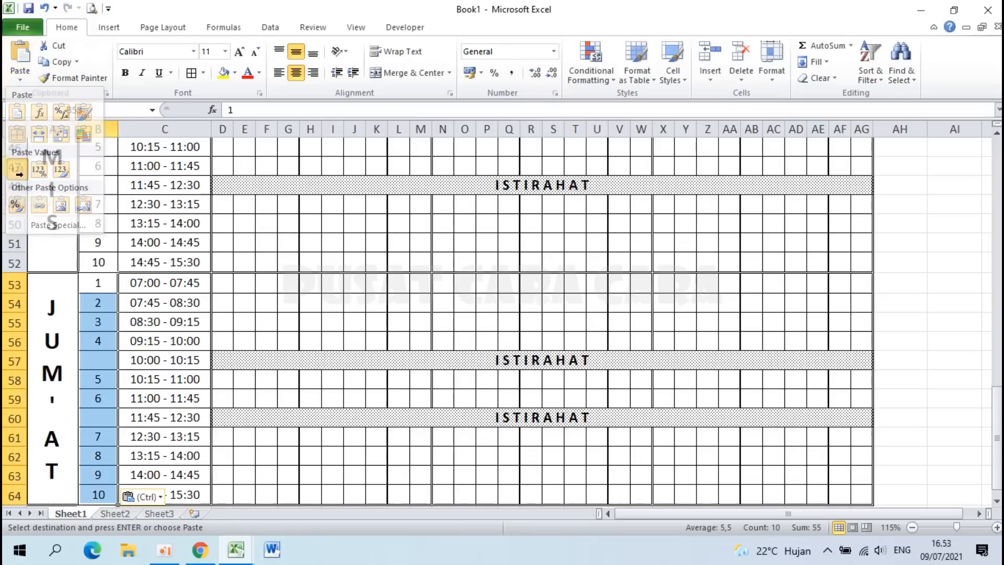
Step: Clear the copy marquee with Esc after checking the pasted blocks
scroll(175, 354, down, 4)
scroll(177, 356, up, 6)
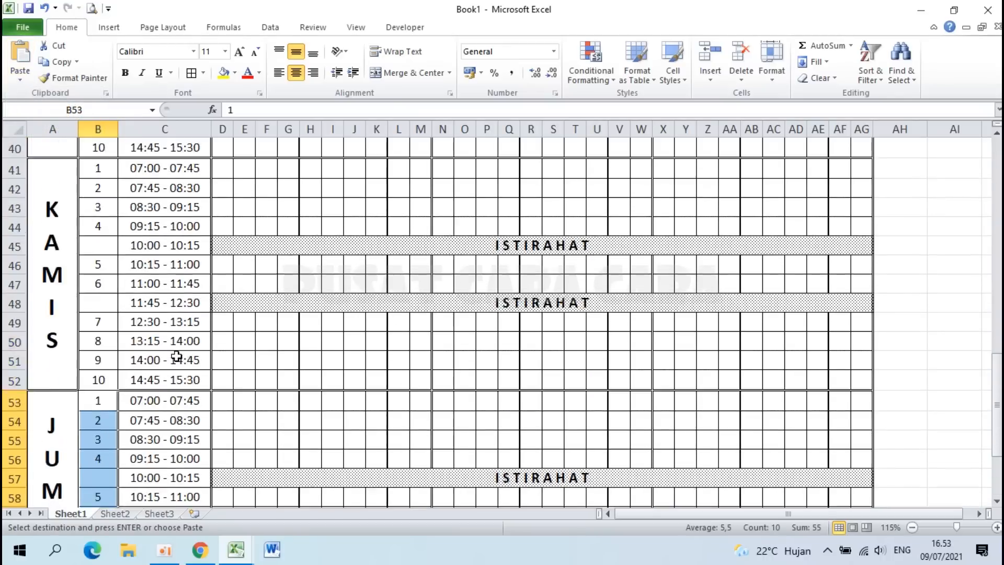
scroll(177, 356, up, 9)
scroll(177, 356, up, 4)
click(273, 335)
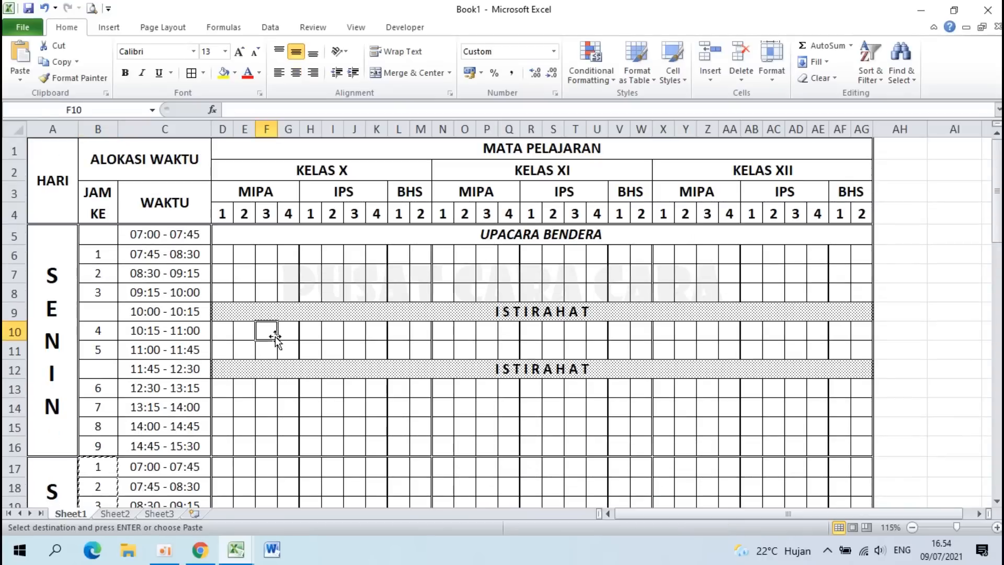
key(Escape)
scroll(274, 337, down, 2)
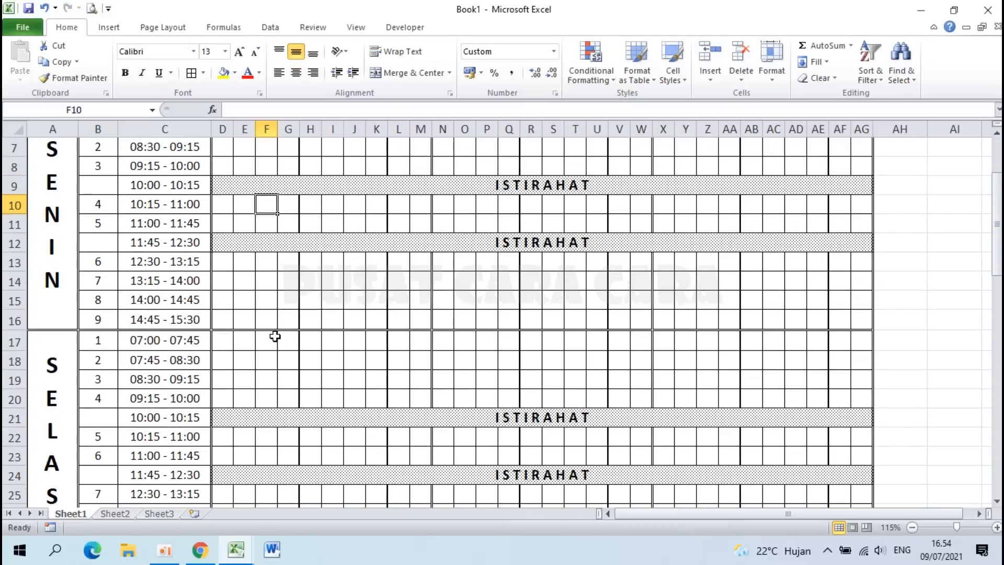
scroll(107, 323, up, 2)
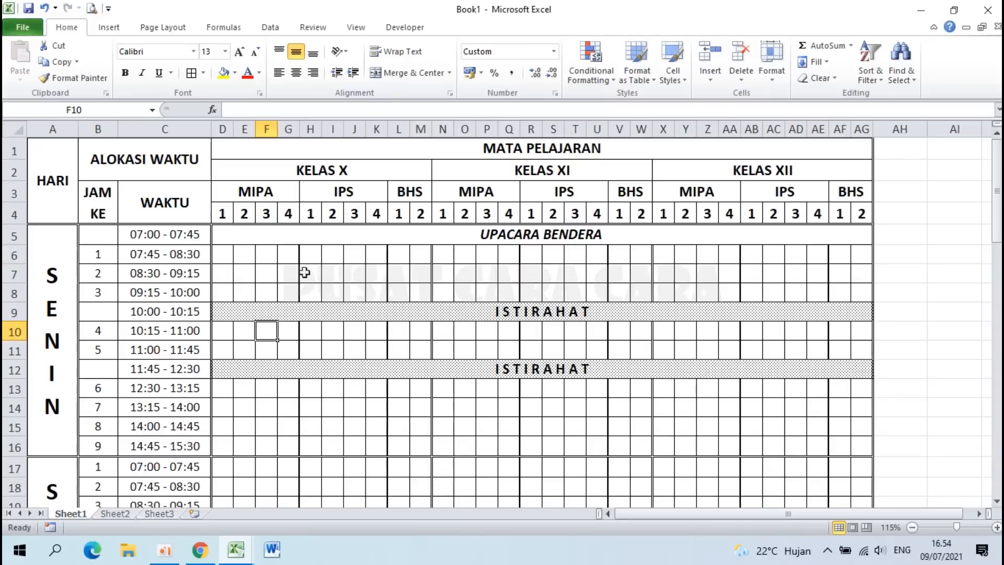
scroll(225, 296, down, 3)
scroll(225, 296, down, 4)
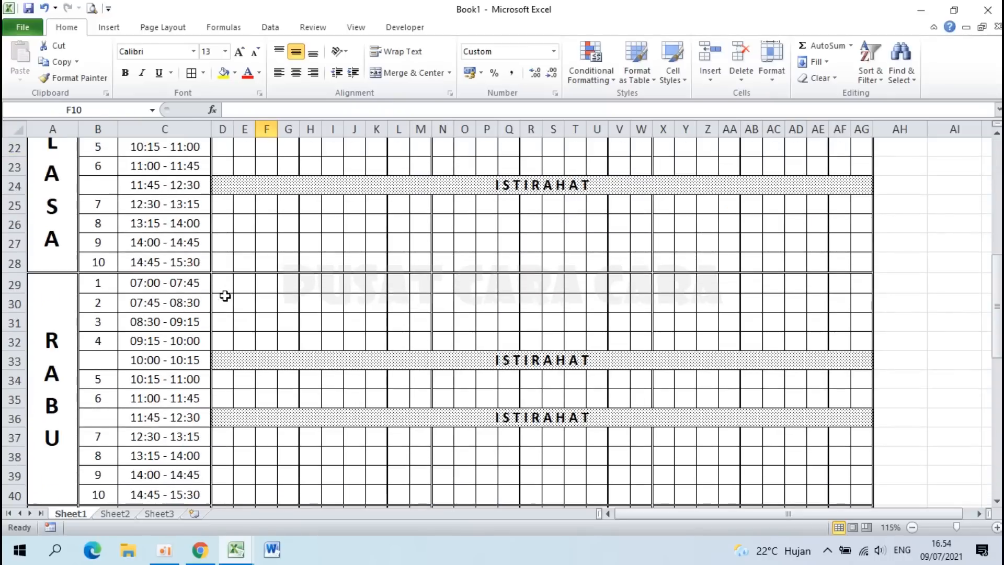
ctrl+scroll(225, 296, down, 2)
scroll(225, 296, down, 5)
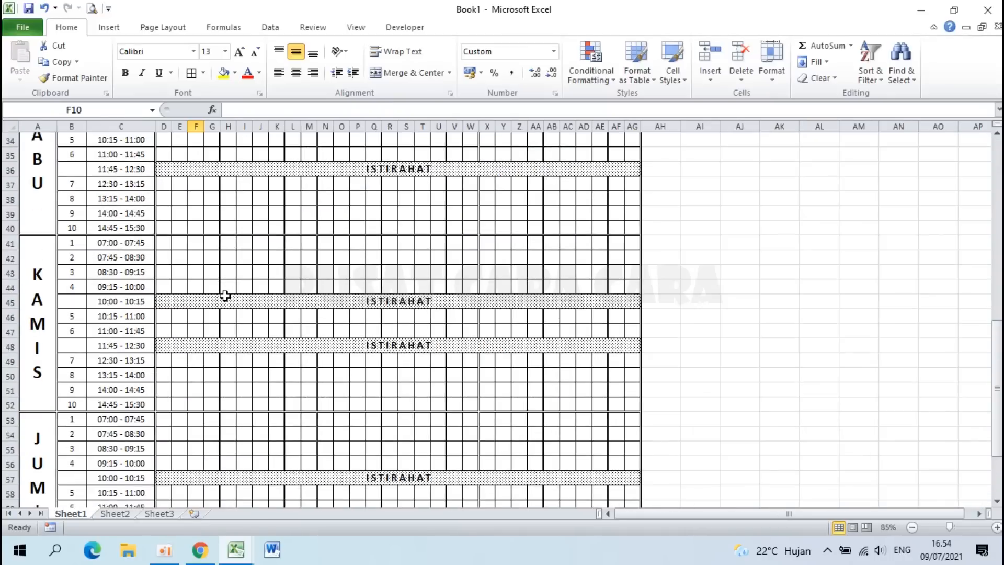
scroll(225, 296, down, 6)
scroll(225, 296, up, 15)
scroll(225, 296, down, 12)
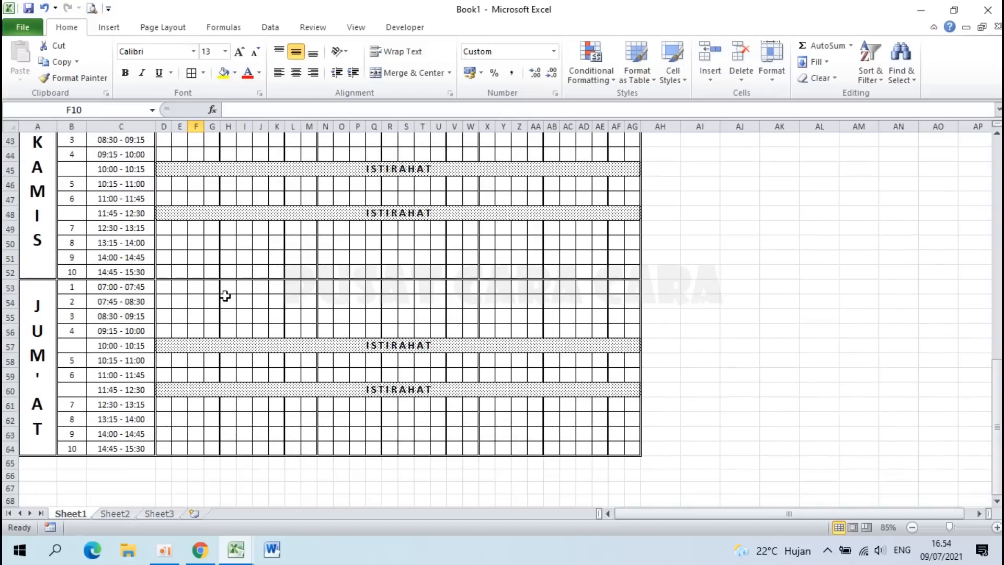
scroll(225, 296, down, 4)
ctrl+scroll(224, 296, up, 1)
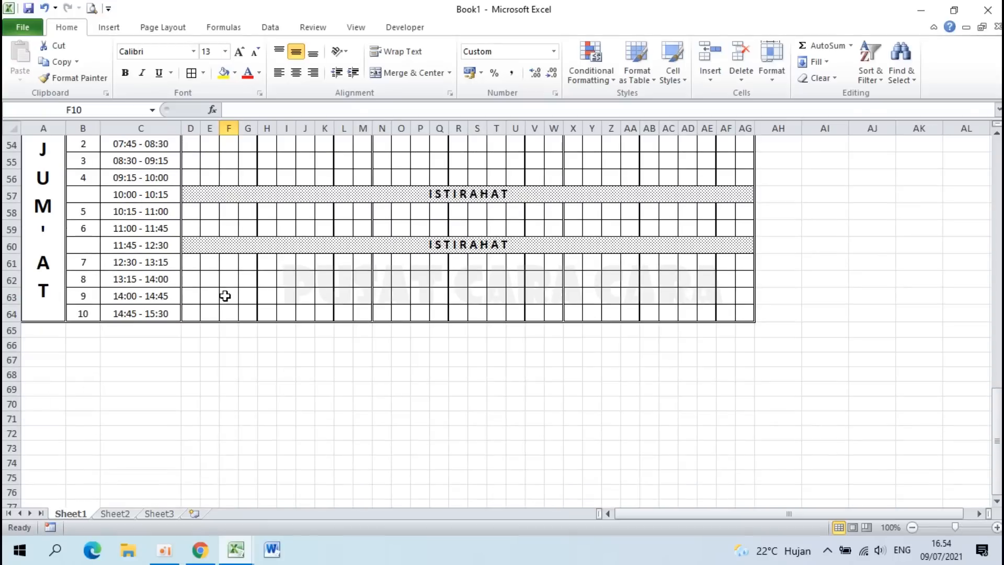
click(136, 246)
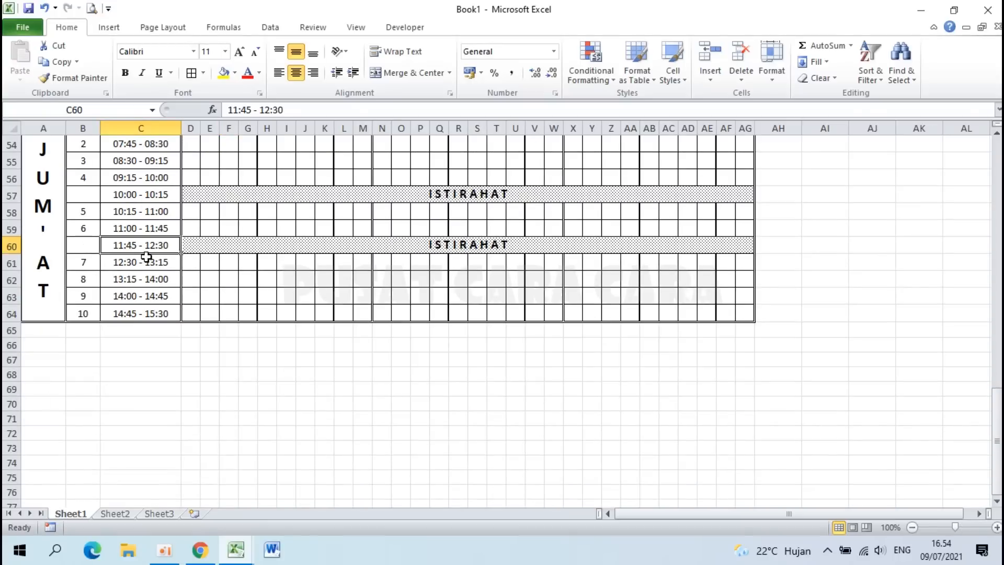
ctrl+scroll(147, 257, up, 1)
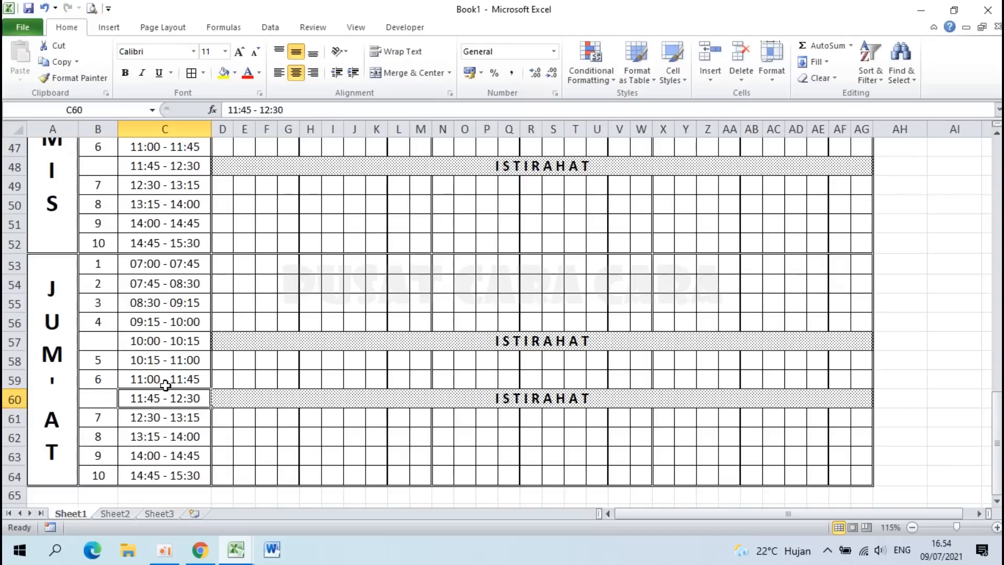
click(132, 360)
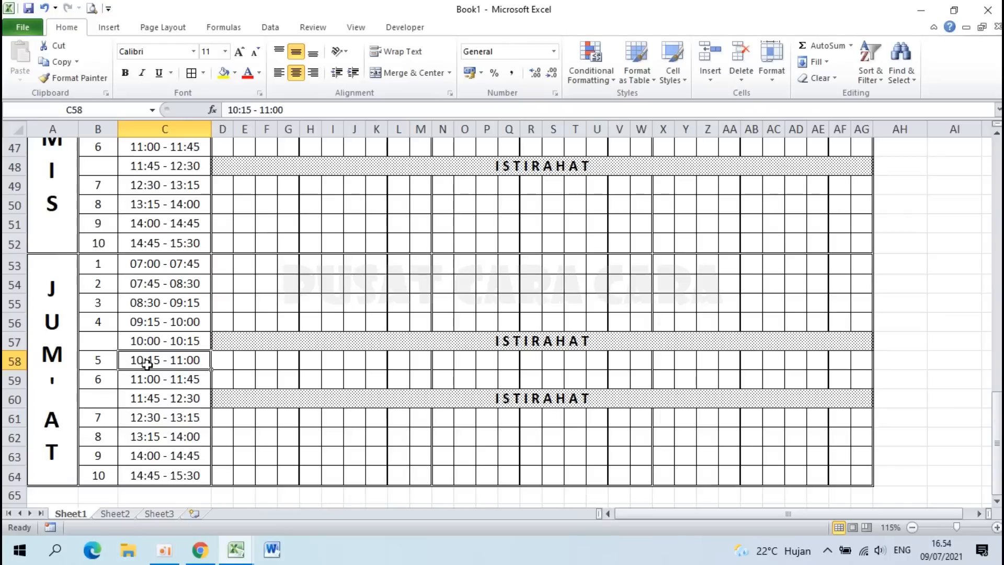
drag(100, 358, 165, 377)
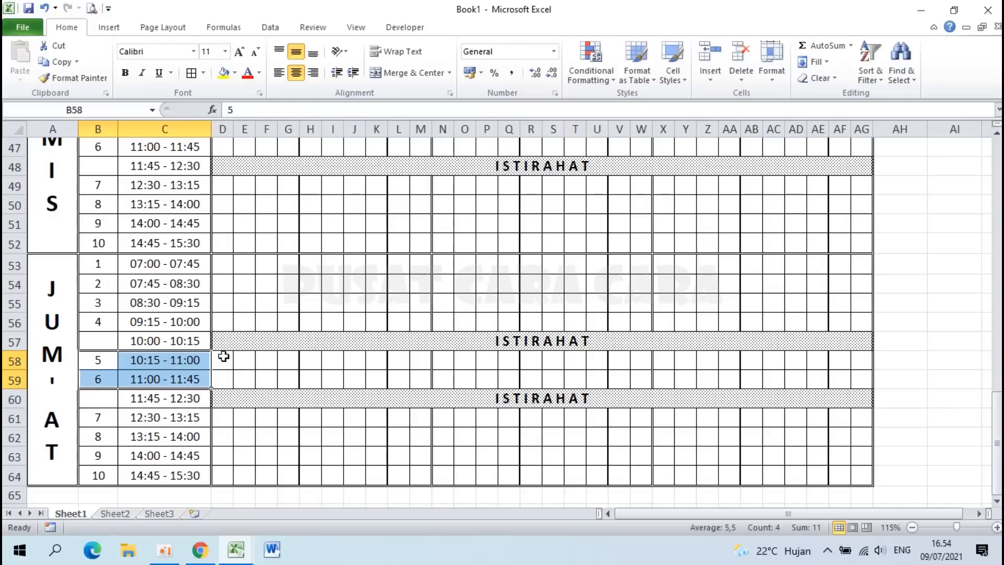
click(148, 369)
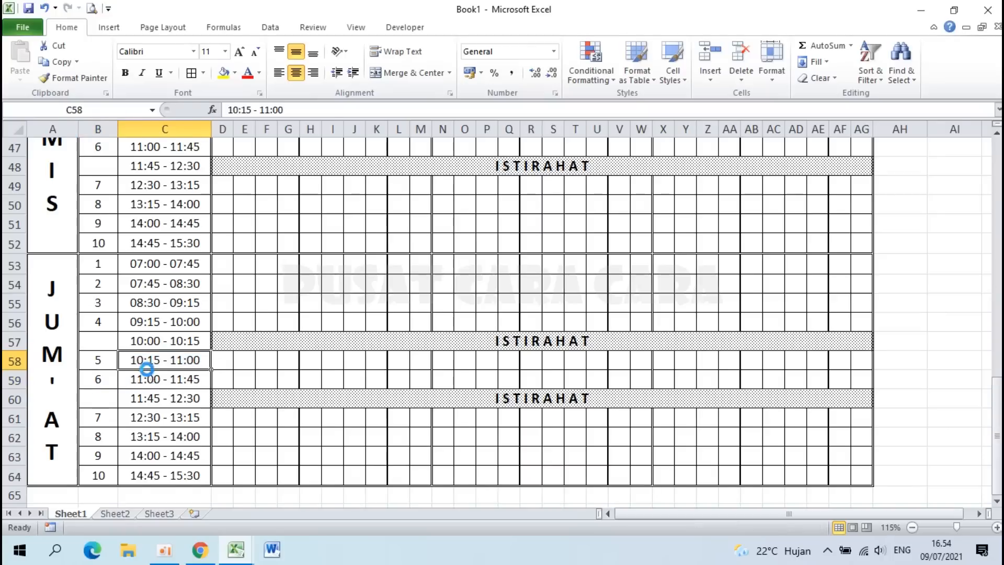
ctrl+scroll(148, 370, down, 1)
scroll(148, 370, up, 15)
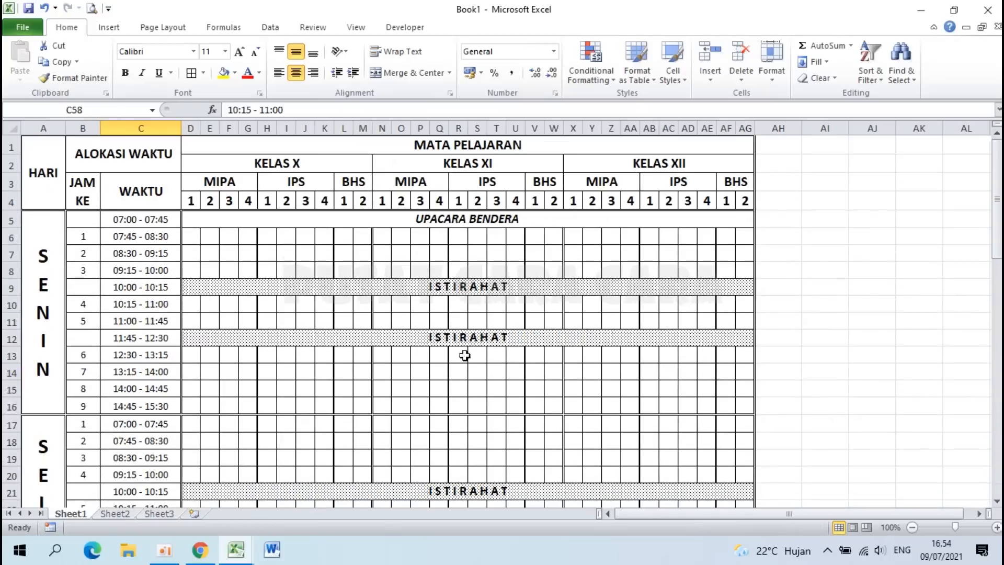
Step: Look at the KODE GURU header in the Contoh Jadwal Pelajaran SMA sample, then return to Book1
mouse_move(236, 549)
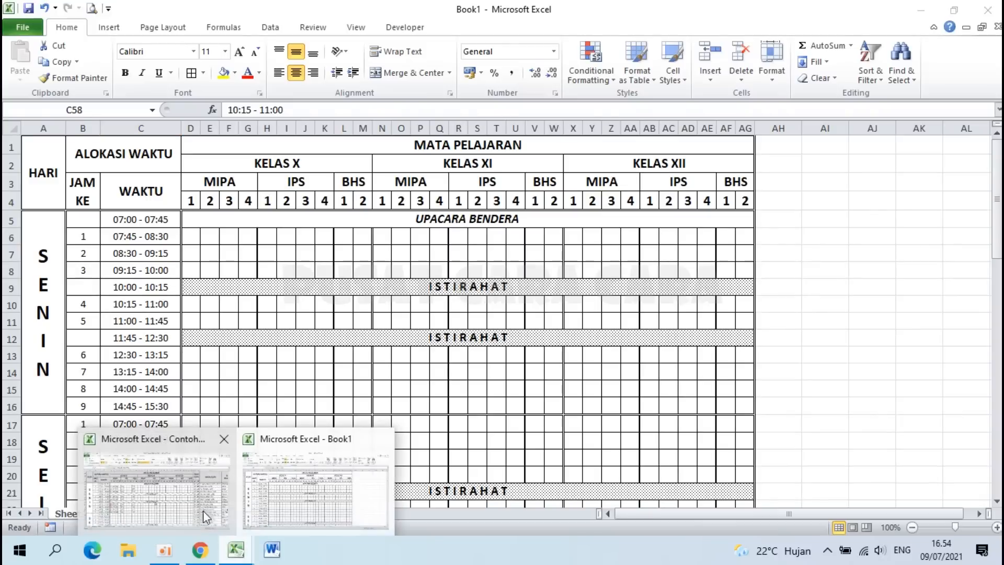
click(145, 475)
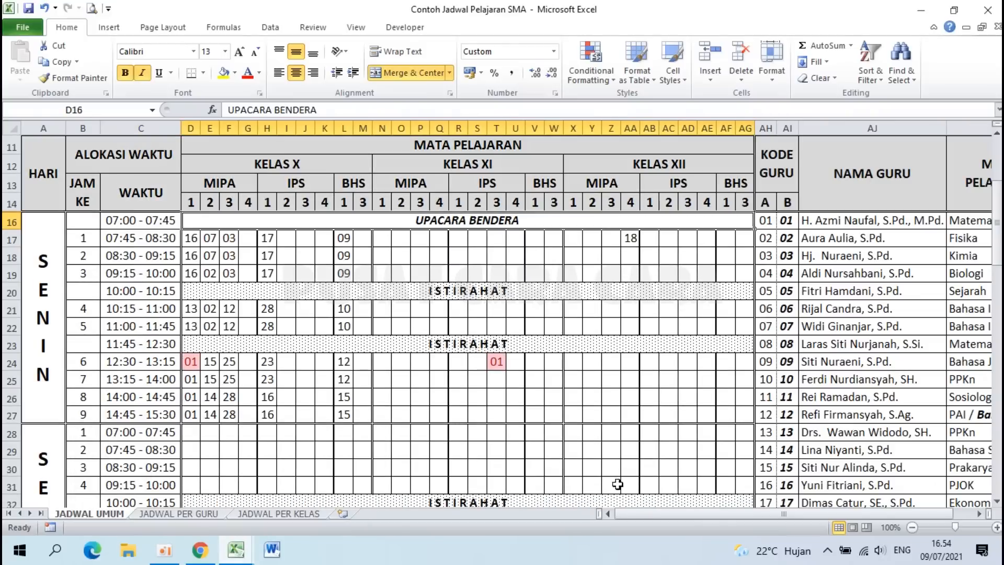
drag(632, 510, 653, 509)
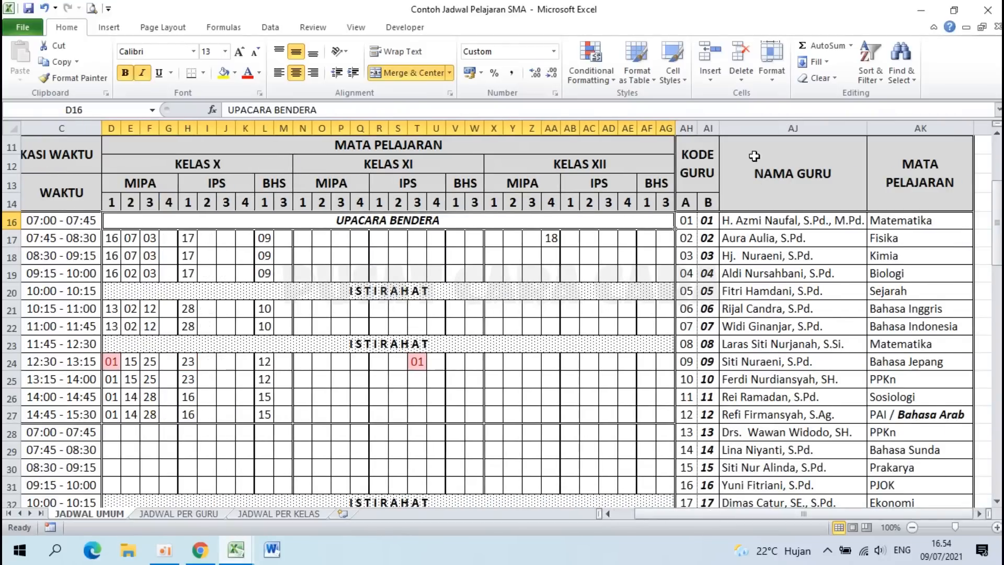
click(700, 163)
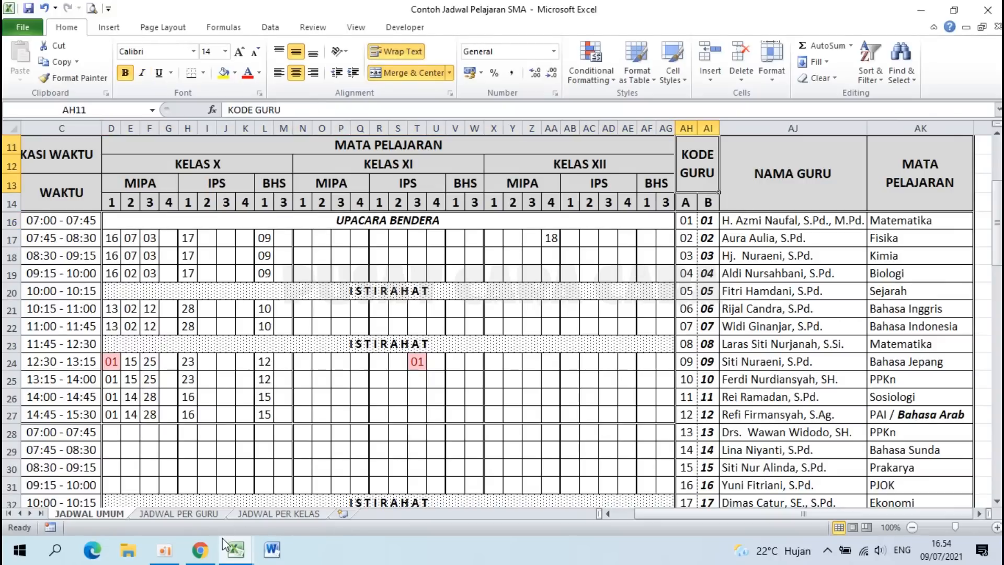
click(236, 559)
click(330, 514)
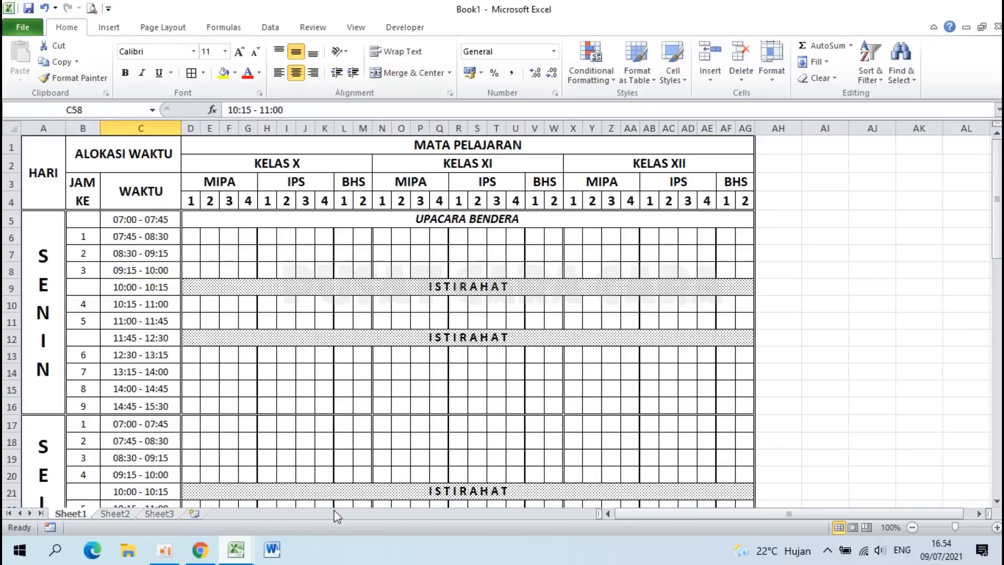
Step: Enter KODE GURU in AH1, with A in AH4 and B in AI4
click(779, 148)
text(K)
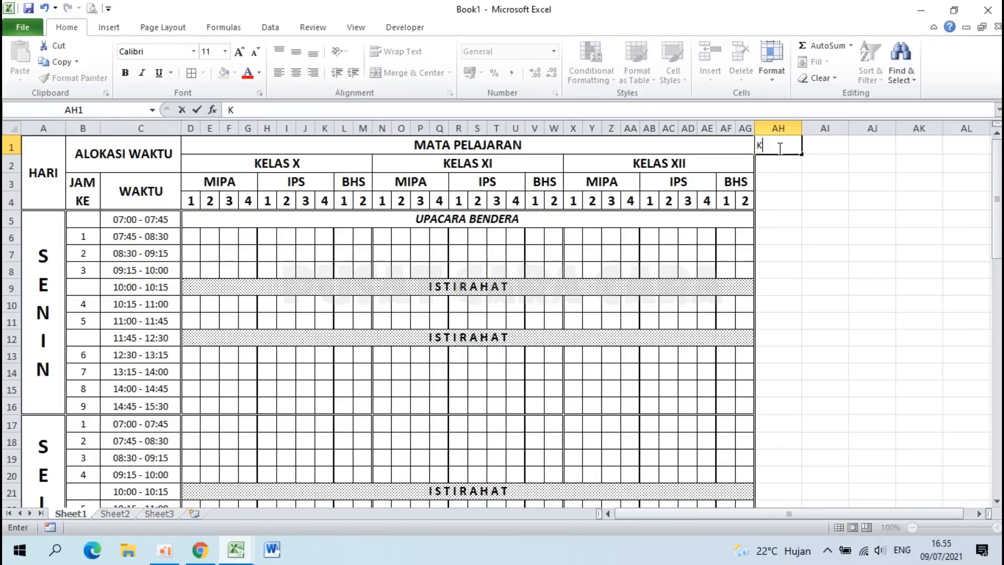
text(ODE GURU)
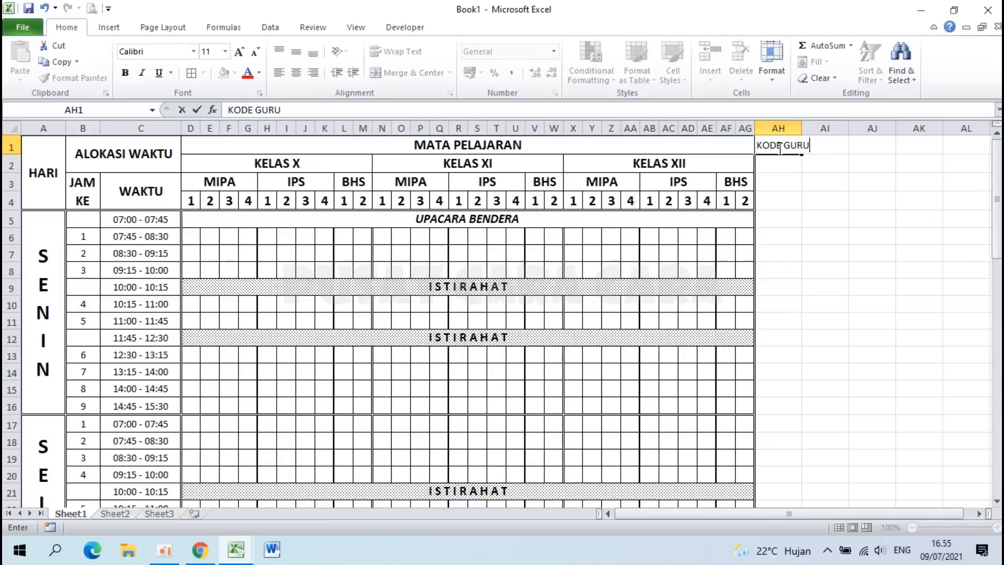
key(Return)
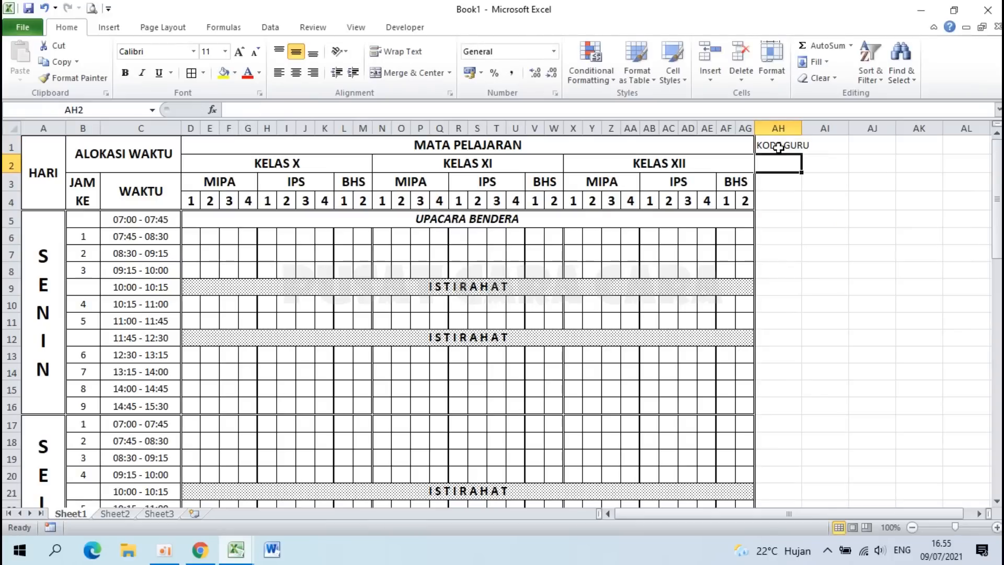
click(768, 202)
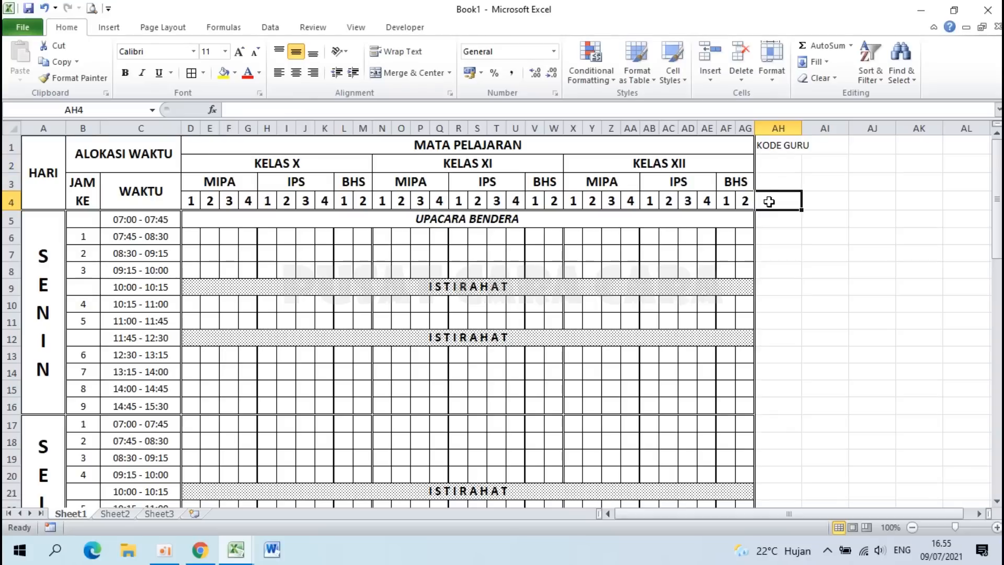
text(A)
key(Tab)
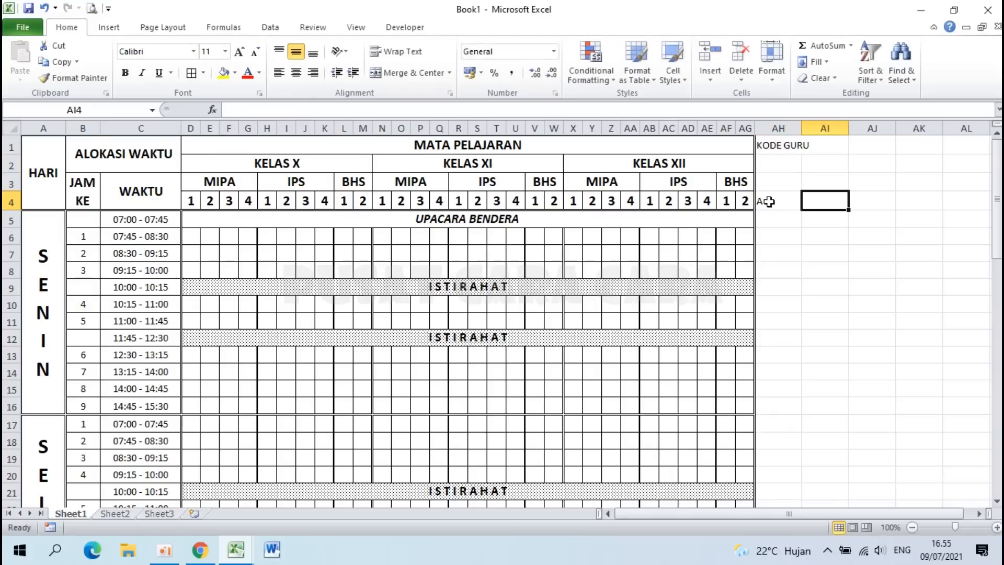
text(B)
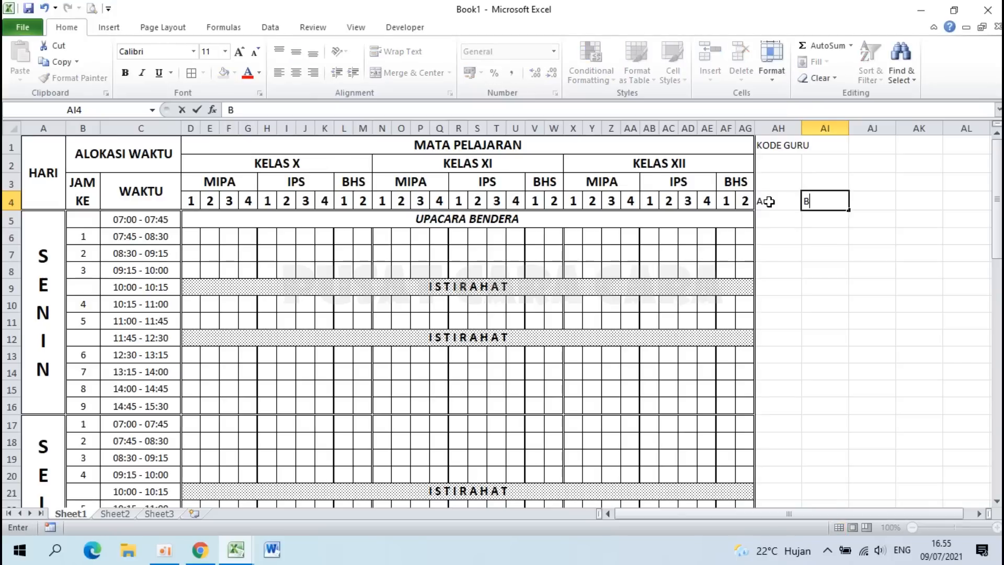
key(Return)
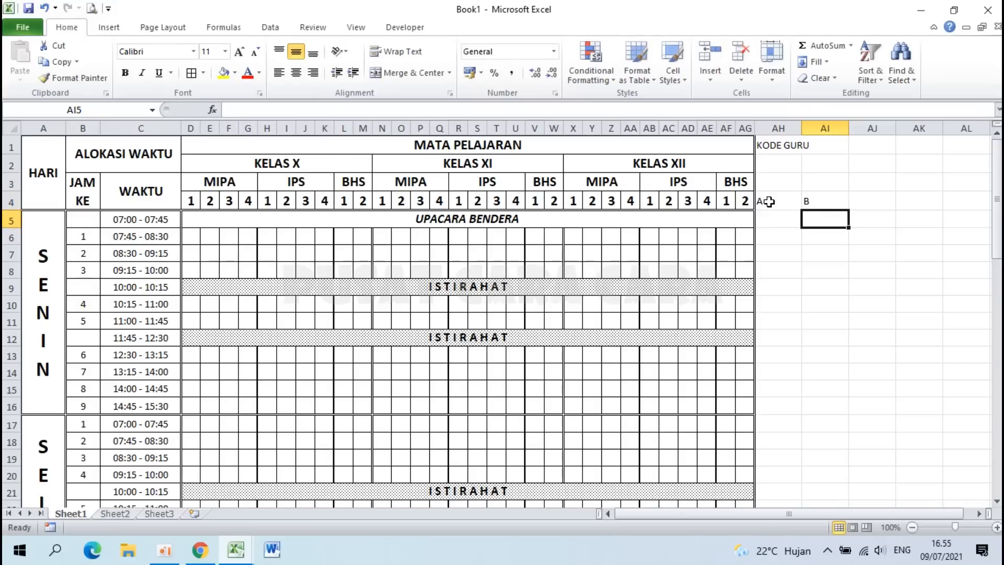
Step: Set columns AH and AI to a width of 3
click(779, 127)
drag(799, 124, 814, 124)
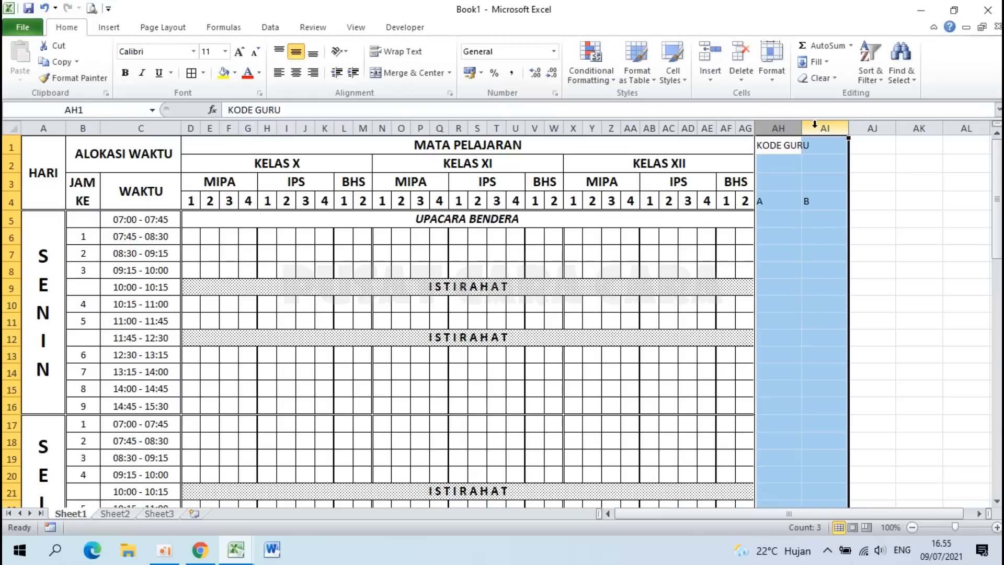
right_click(773, 123)
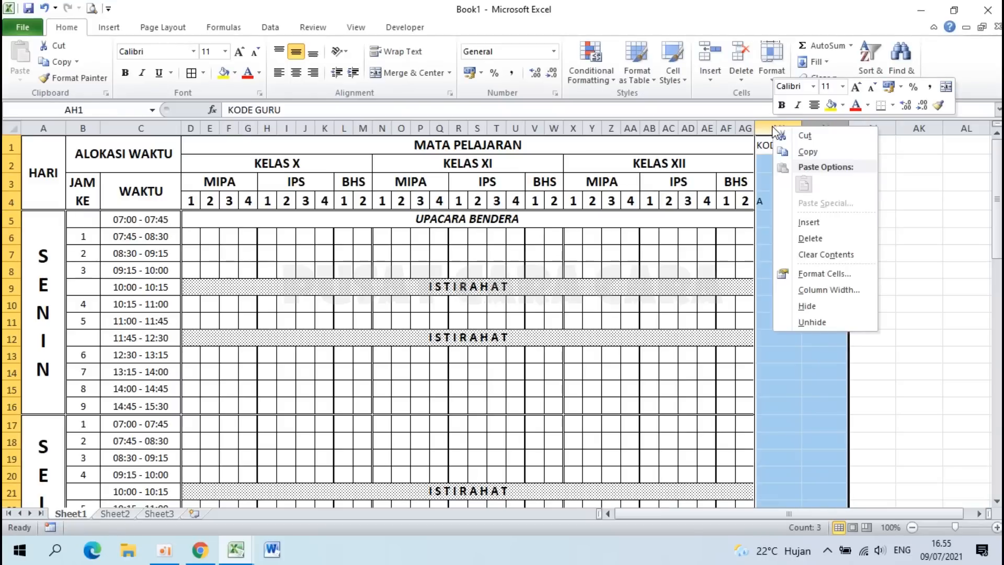
click(812, 291)
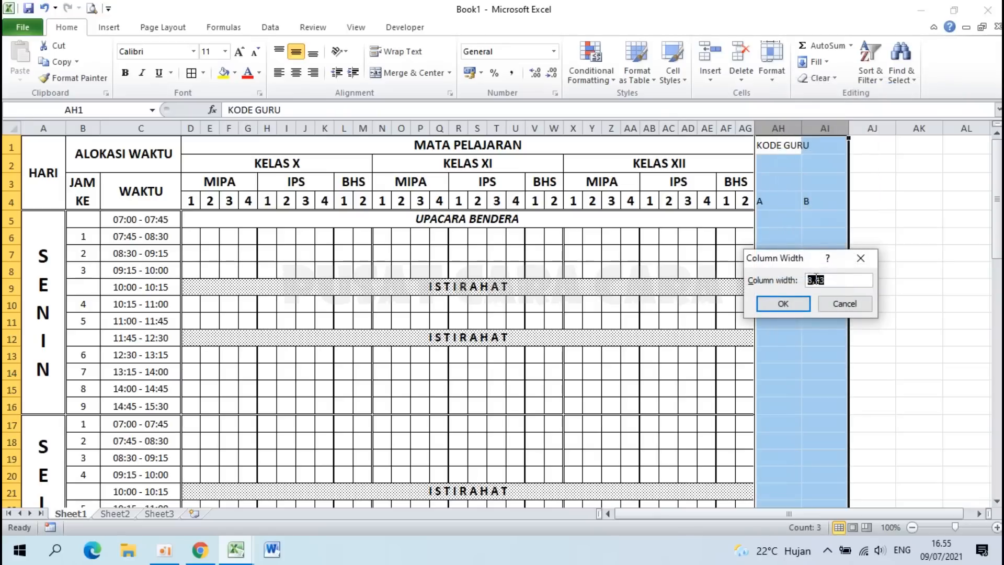
text(3.8)
key(Return)
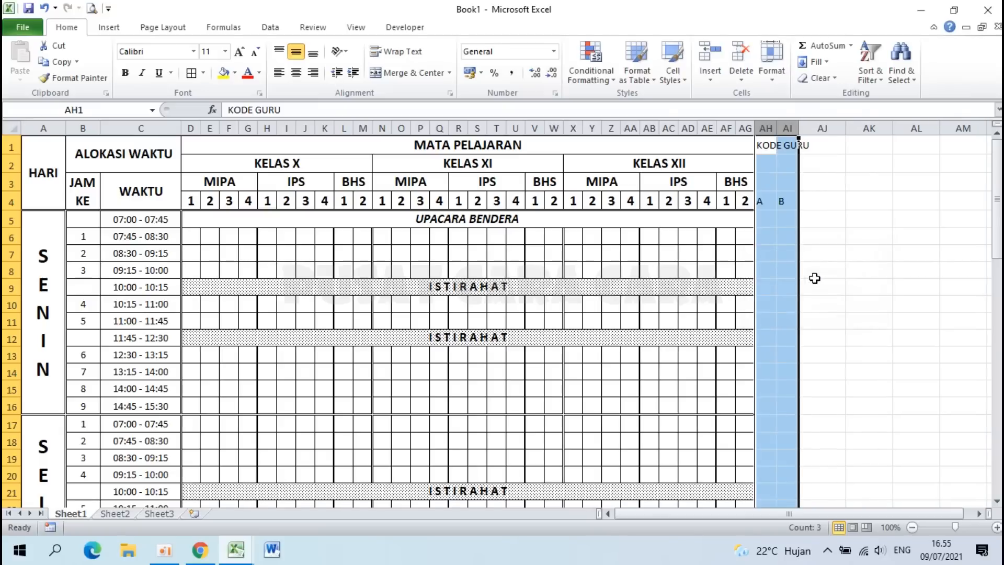
click(764, 195)
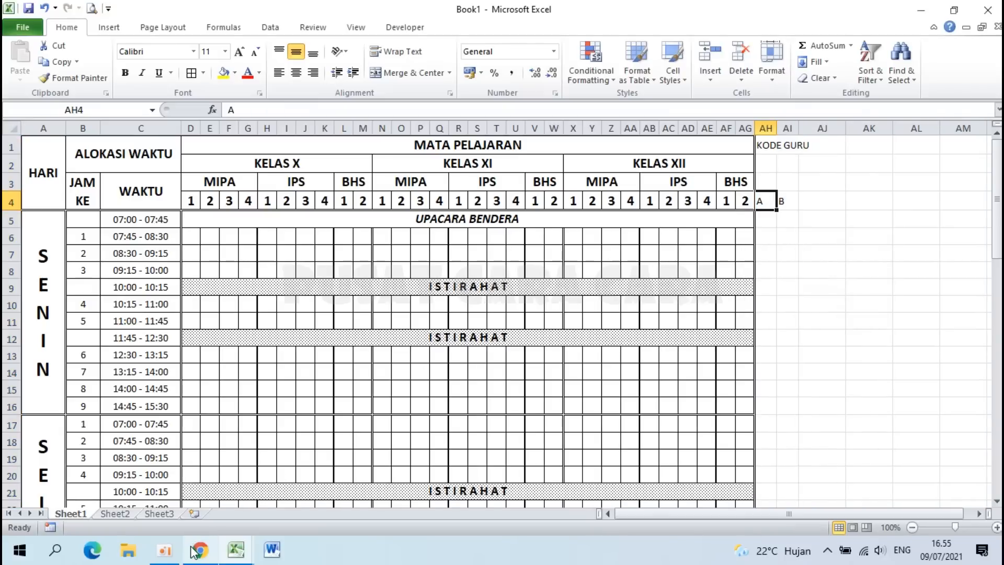
click(236, 559)
click(136, 496)
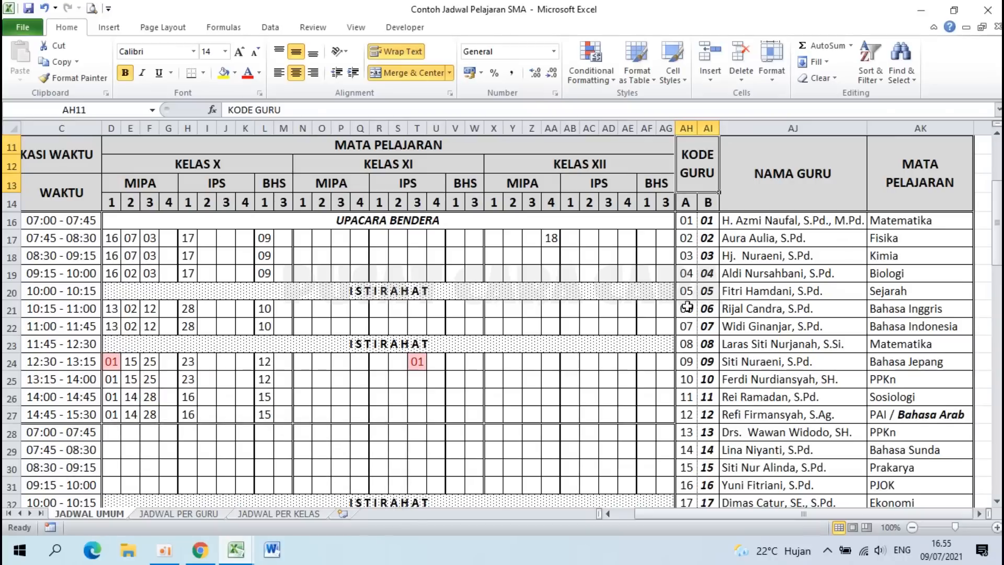
click(691, 414)
click(892, 416)
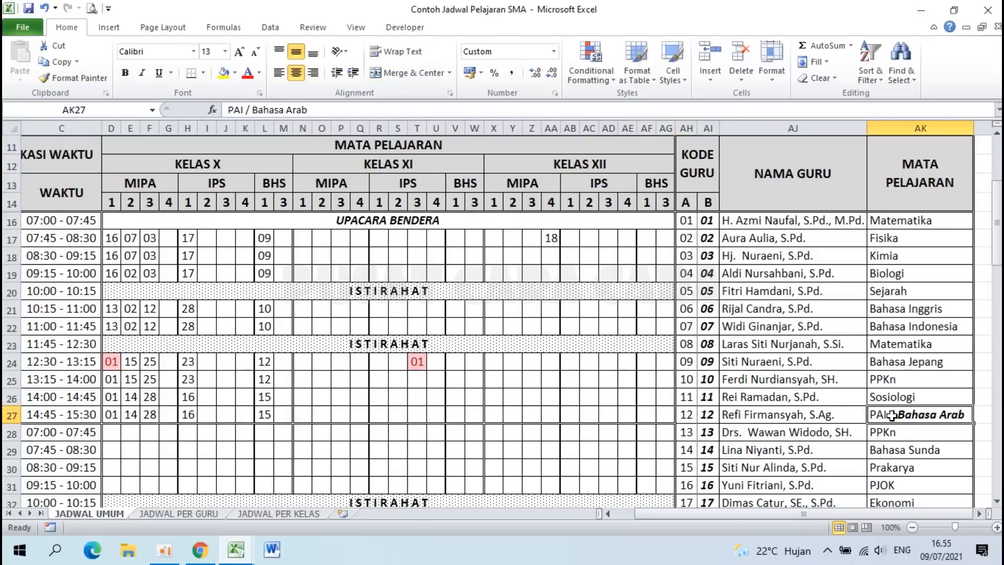
click(687, 414)
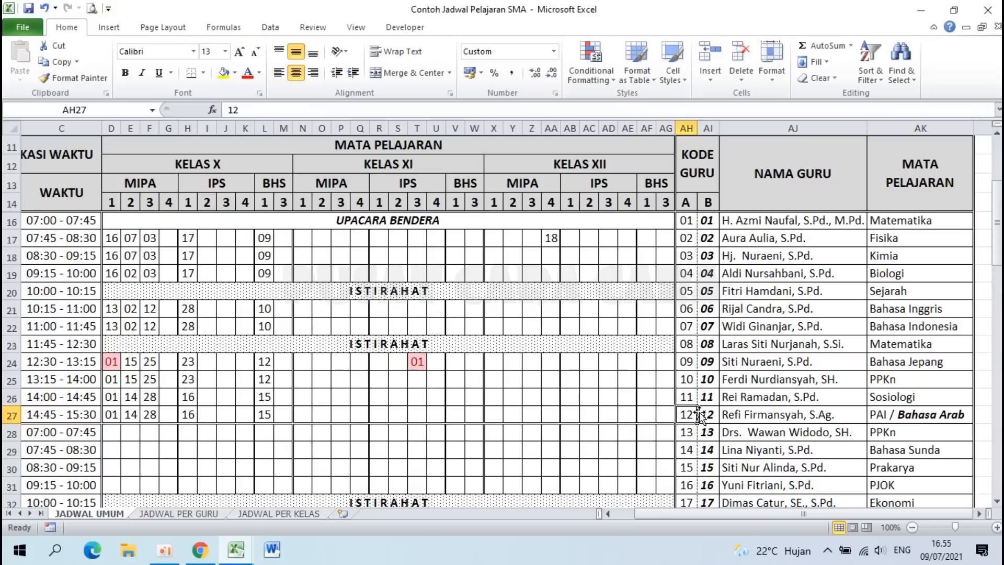
click(710, 414)
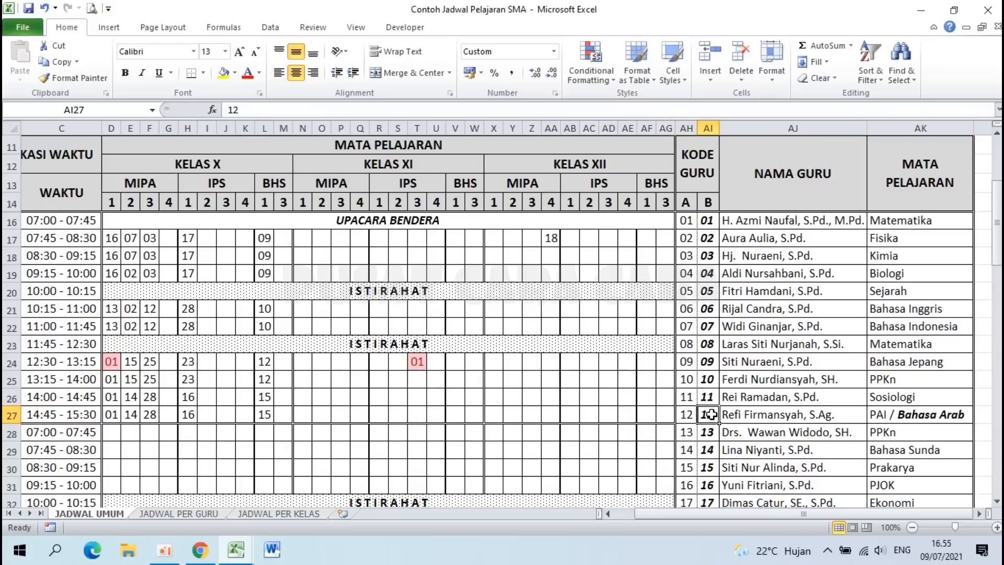
click(926, 416)
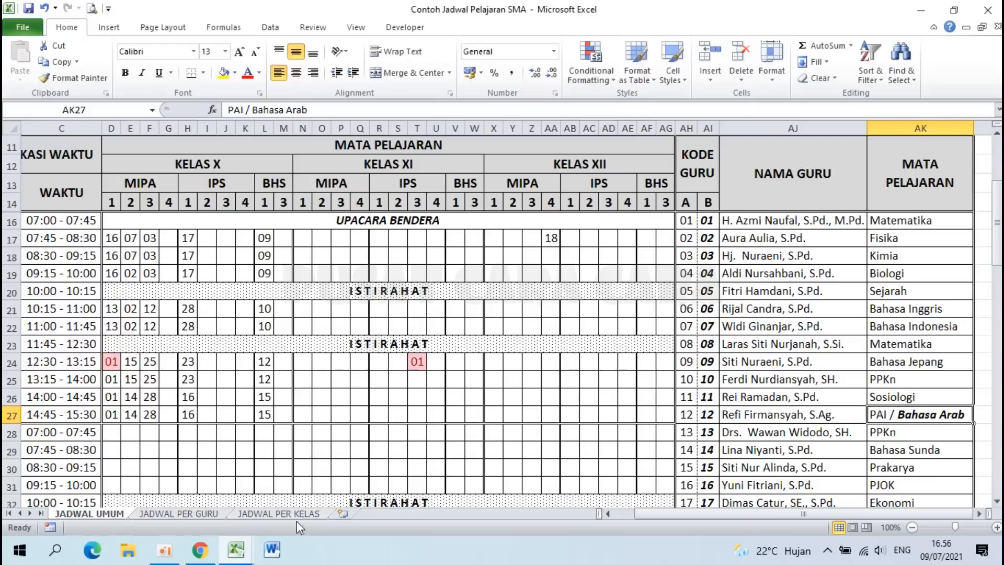
mouse_move(248, 553)
click(303, 500)
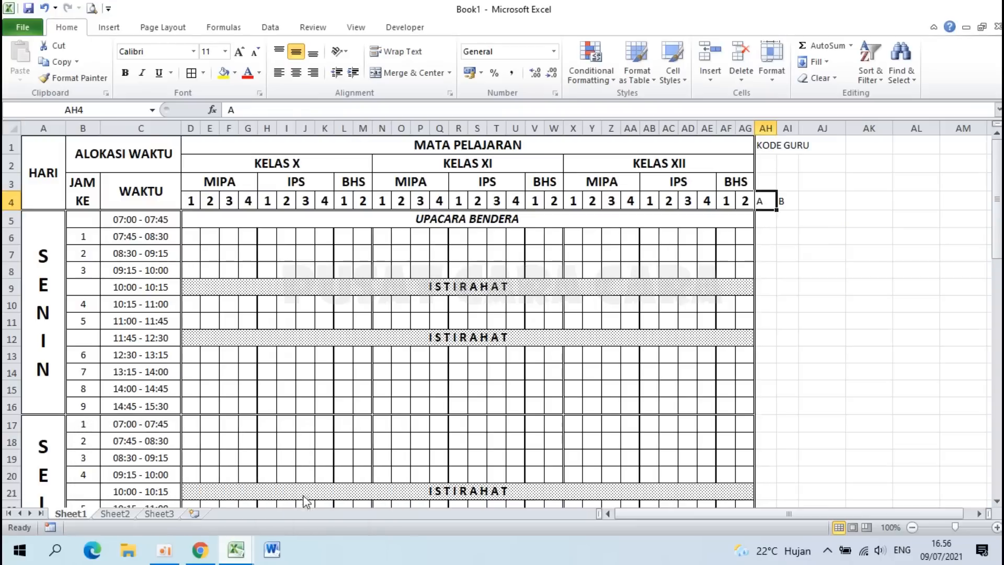
Step: Merge and centre KODE GURU over AH1:AI3 with wrapped text
click(766, 145)
drag(769, 140, 790, 181)
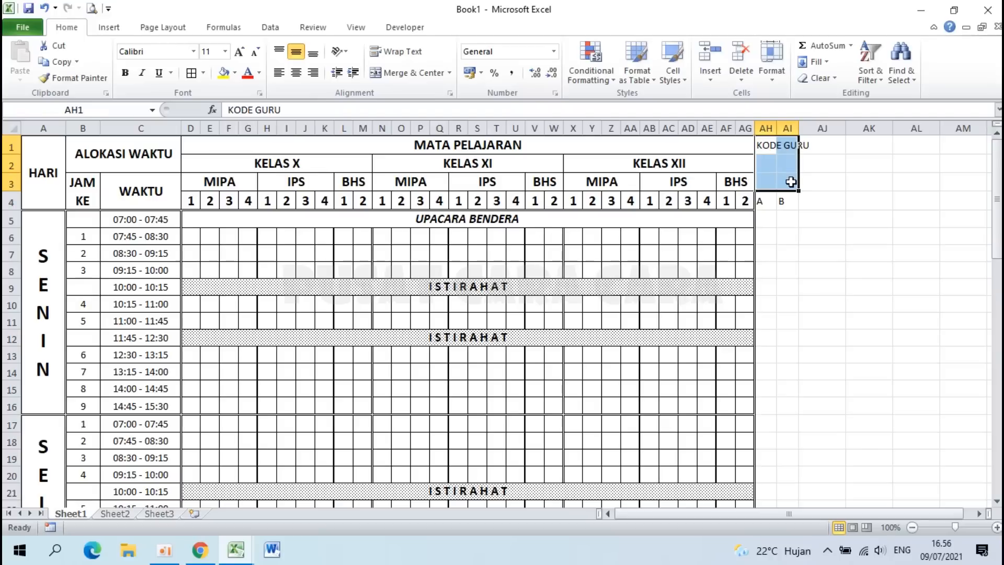
ctrl+scroll(791, 181, up, 1)
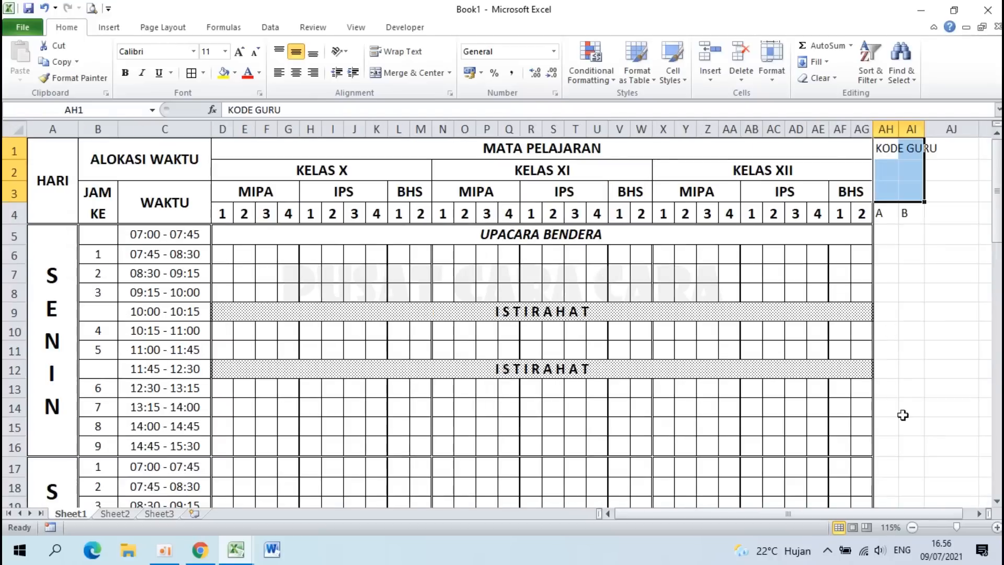
click(979, 514)
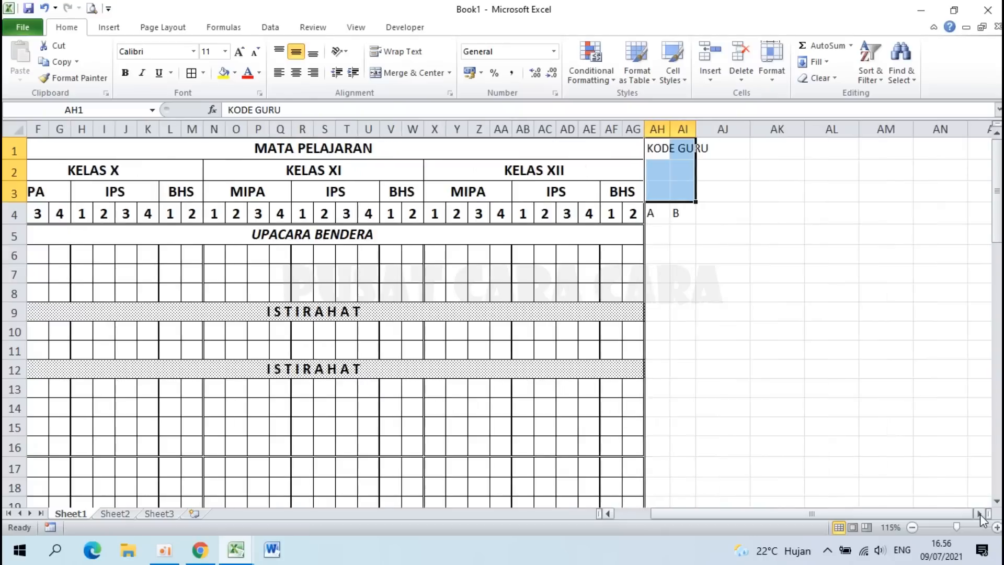
click(400, 72)
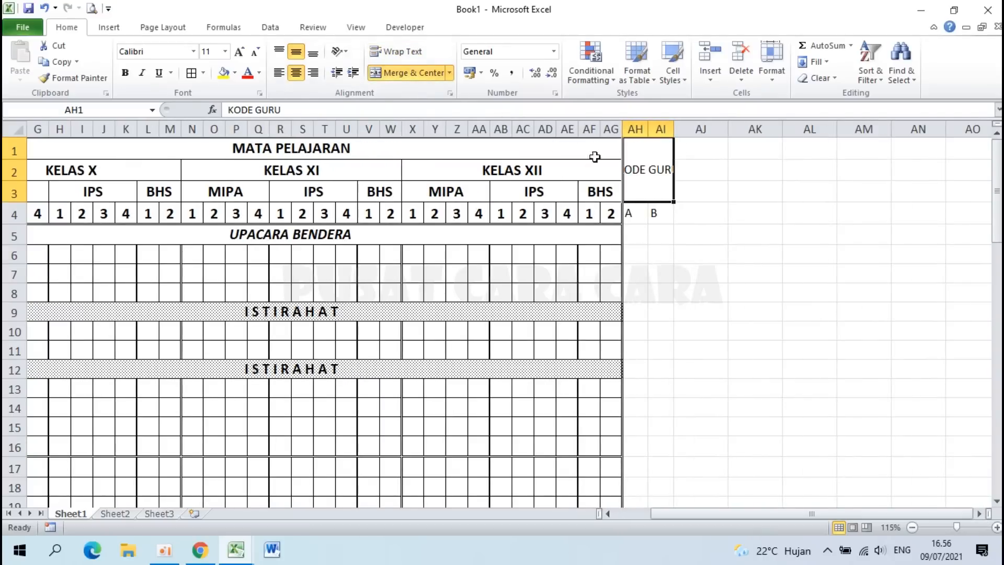
click(400, 53)
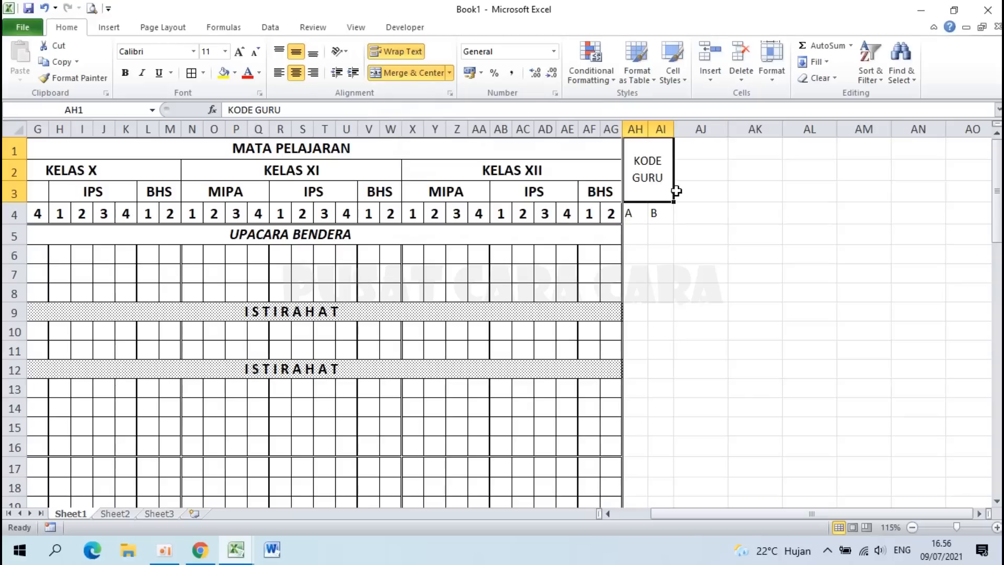
Step: Centre the A and B labels in AH4:AI4
click(640, 217)
drag(639, 217, 655, 213)
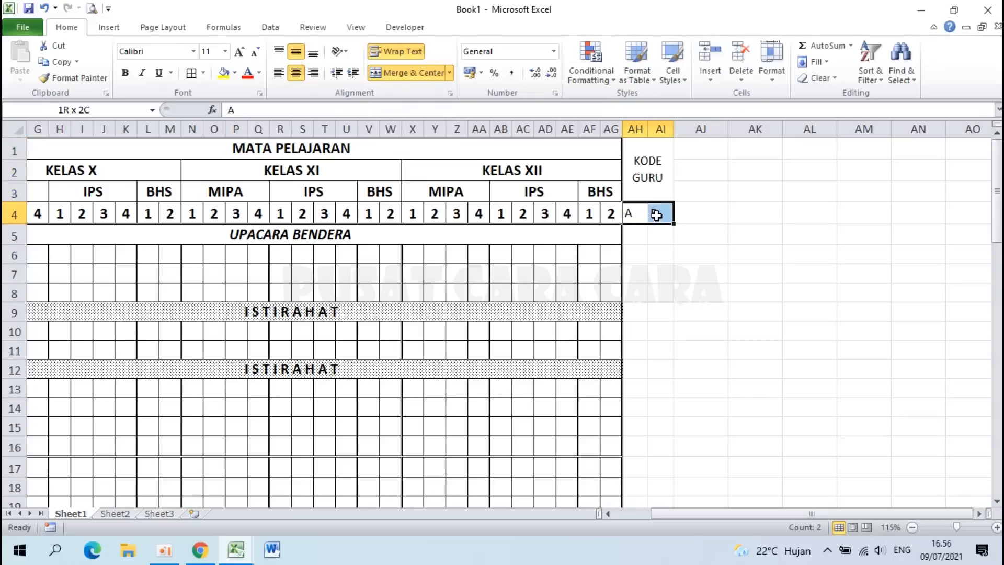
click(297, 74)
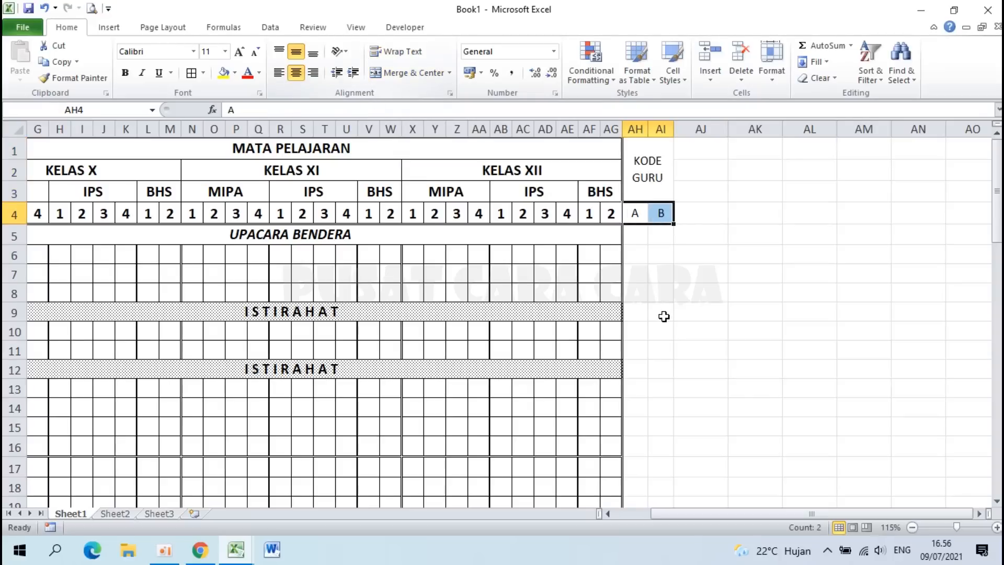
Step: Enter NAMA GURU in AJ1 and MATA PELAJARAN in AK1
click(698, 148)
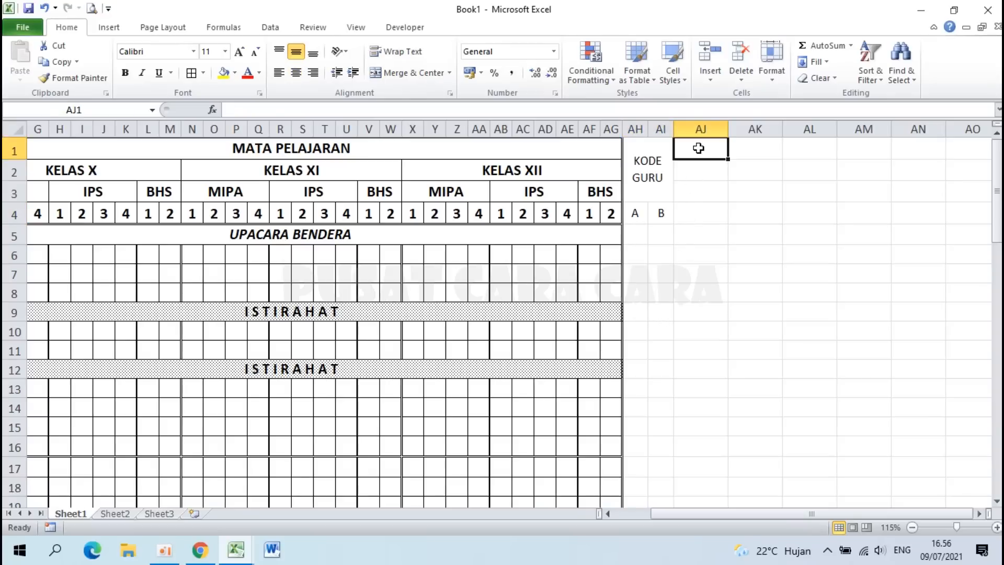
text(NAMA GURU)
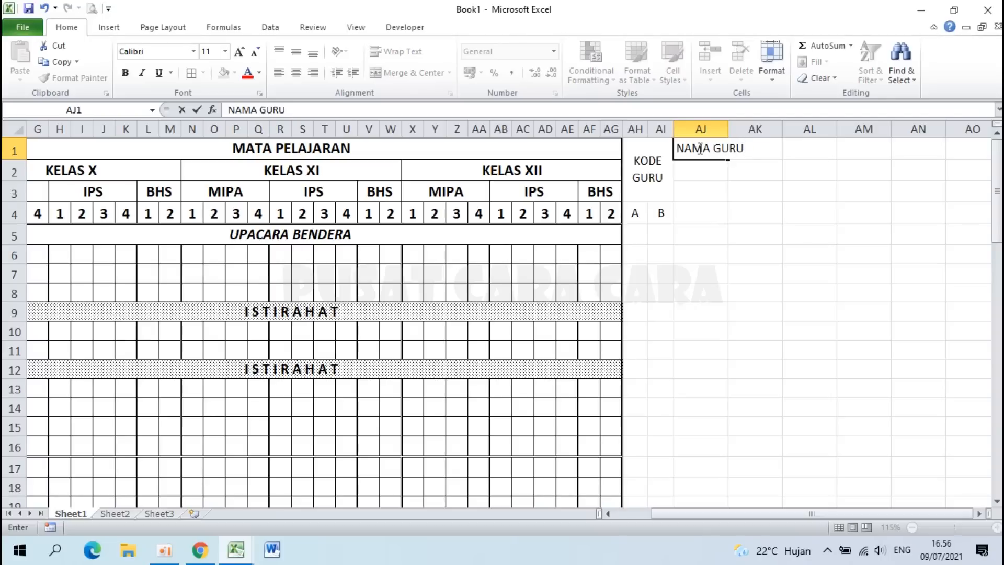
key(Tab)
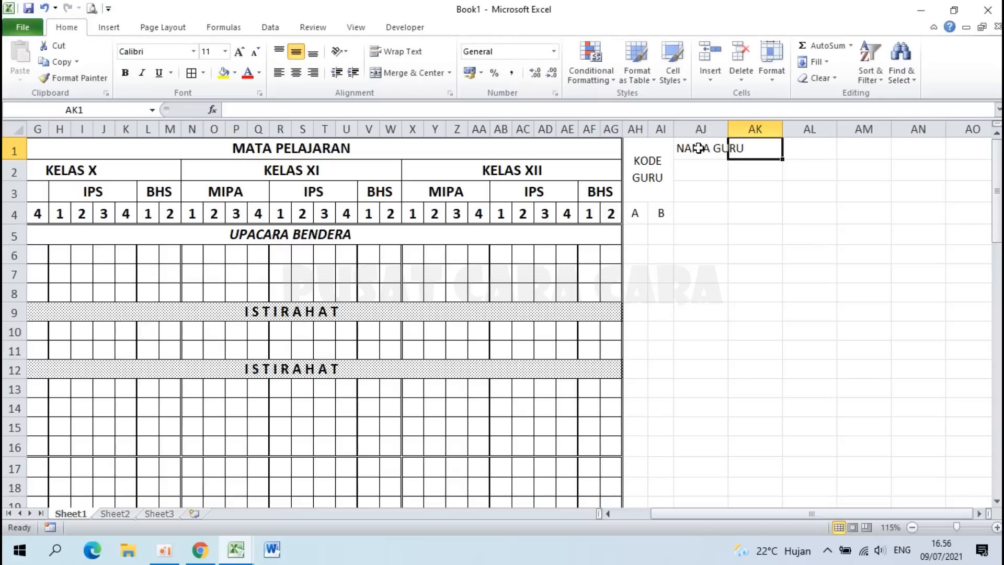
text(MATA PELA)
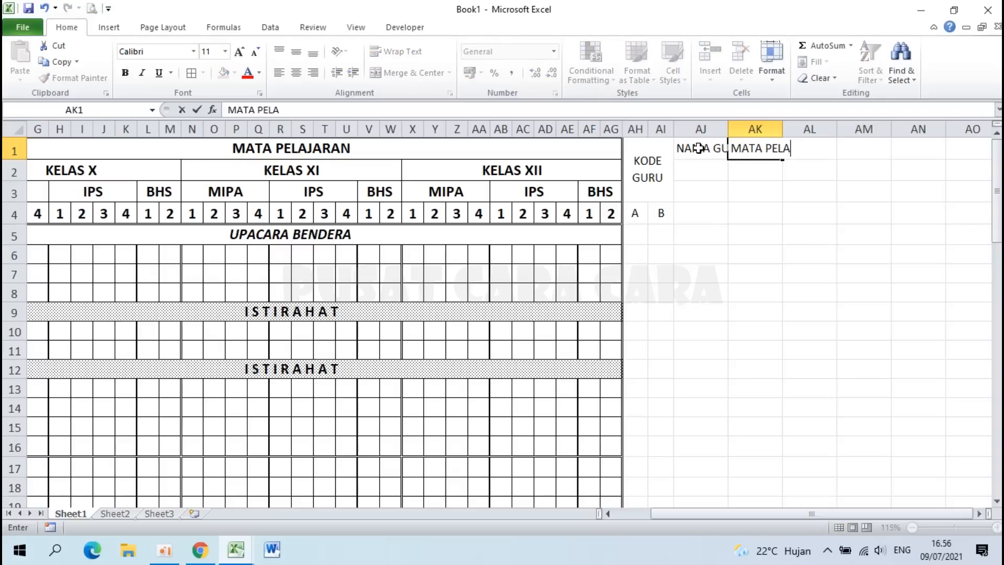
text(JARAN)
key(Return)
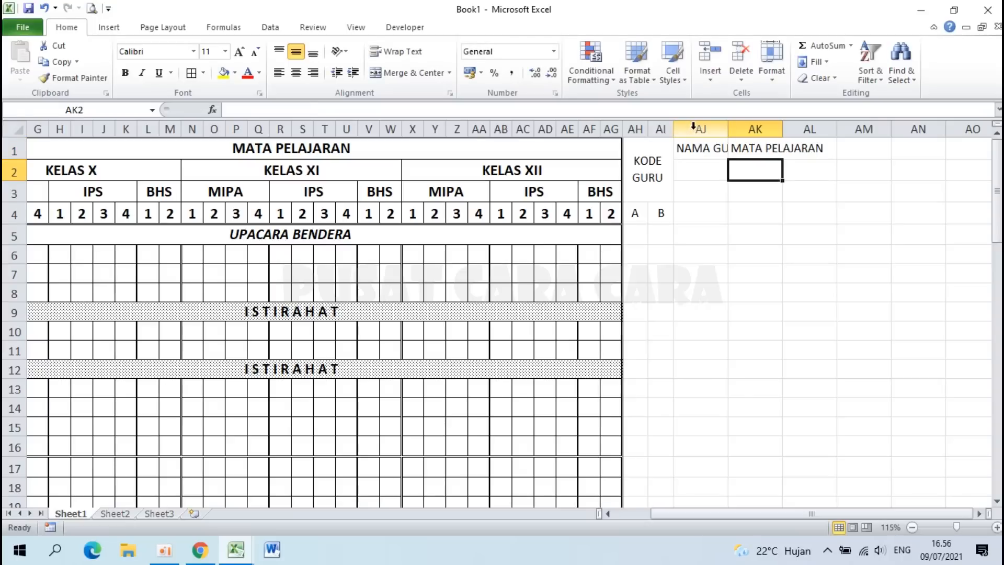
Step: Set column AJ to a width of 28
right_click(694, 127)
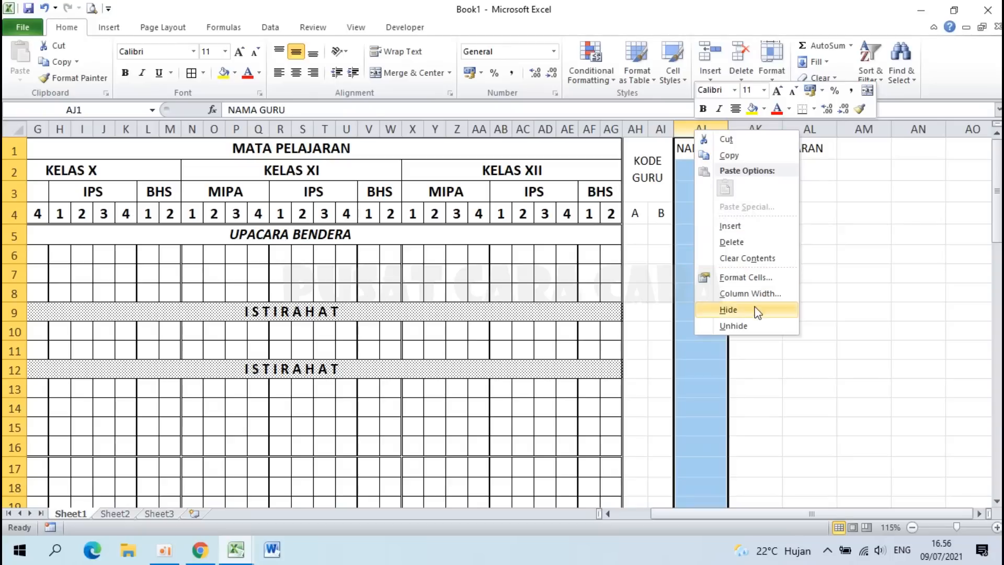
click(757, 294)
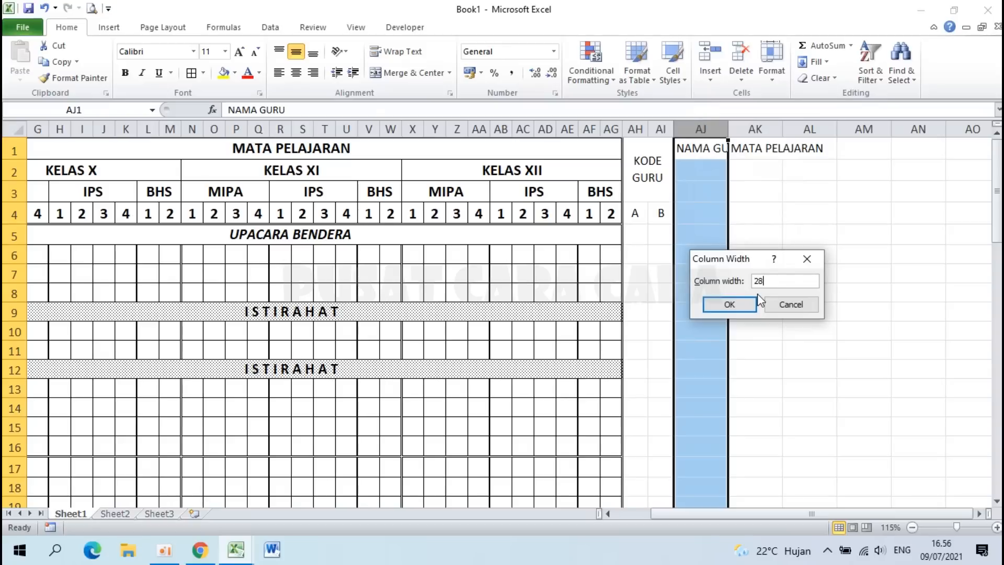
text(28)
key(Return)
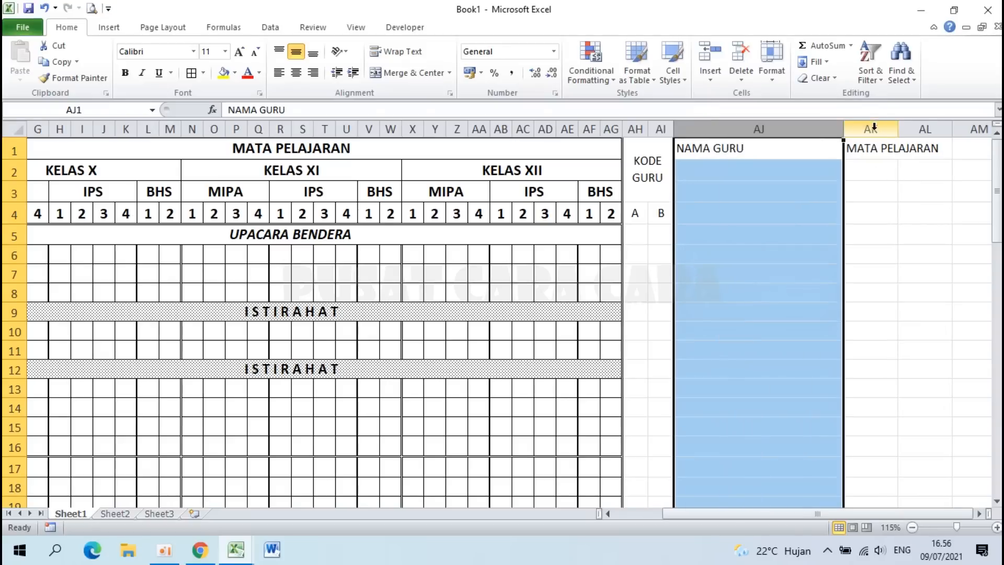
Step: Set column AK to a width of 20
click(871, 127)
right_click(871, 128)
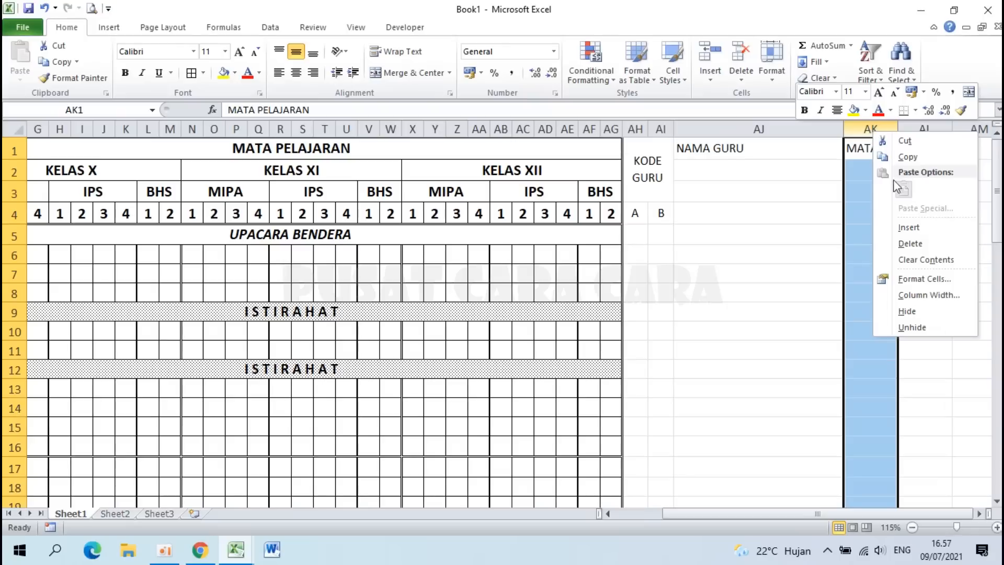
click(913, 293)
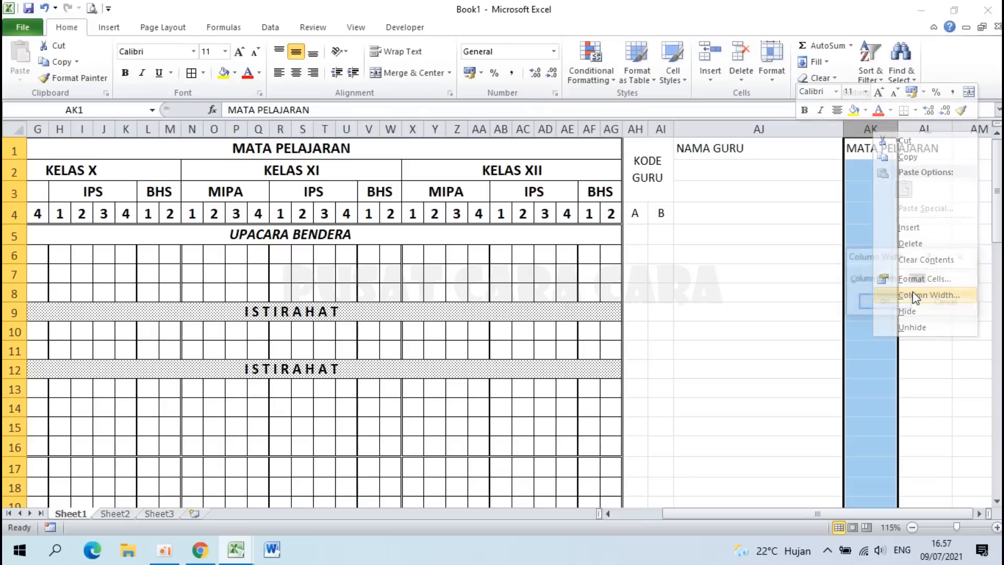
text(20)
key(Return)
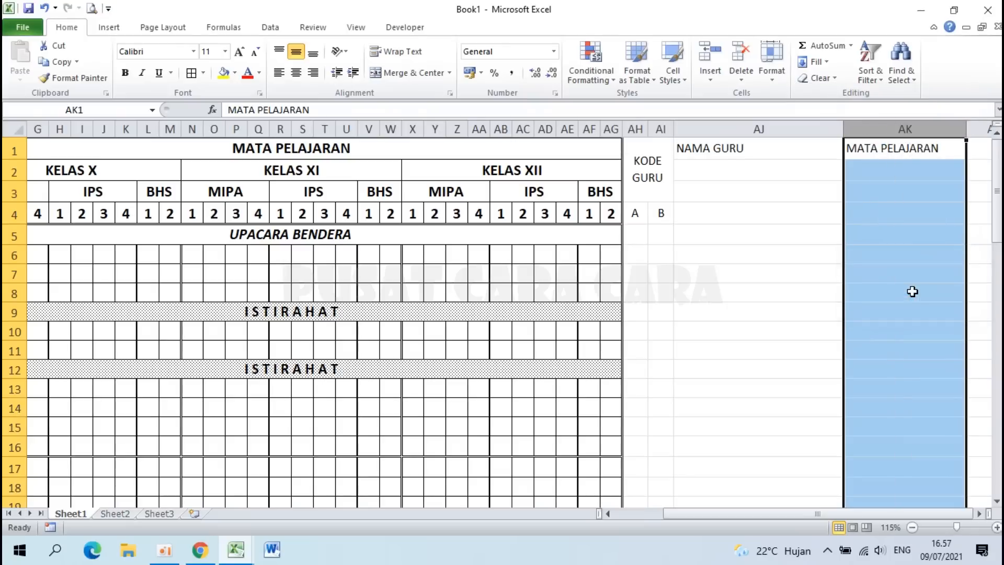
Step: Merge and centre NAMA GURU over AJ1:AJ3 and MATA PELAJARAN over AK1:AK3
drag(727, 152, 738, 187)
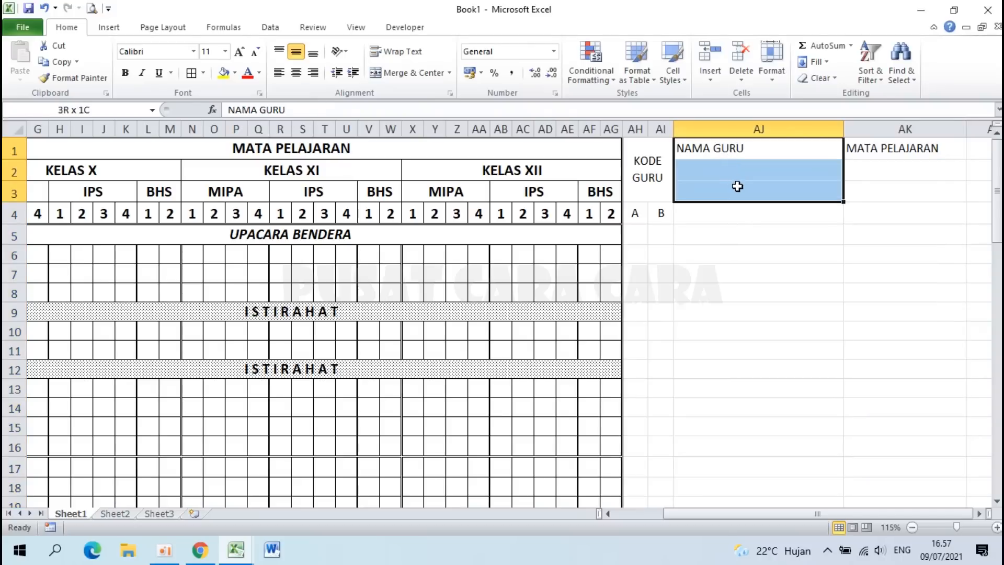
click(418, 73)
drag(884, 149, 887, 197)
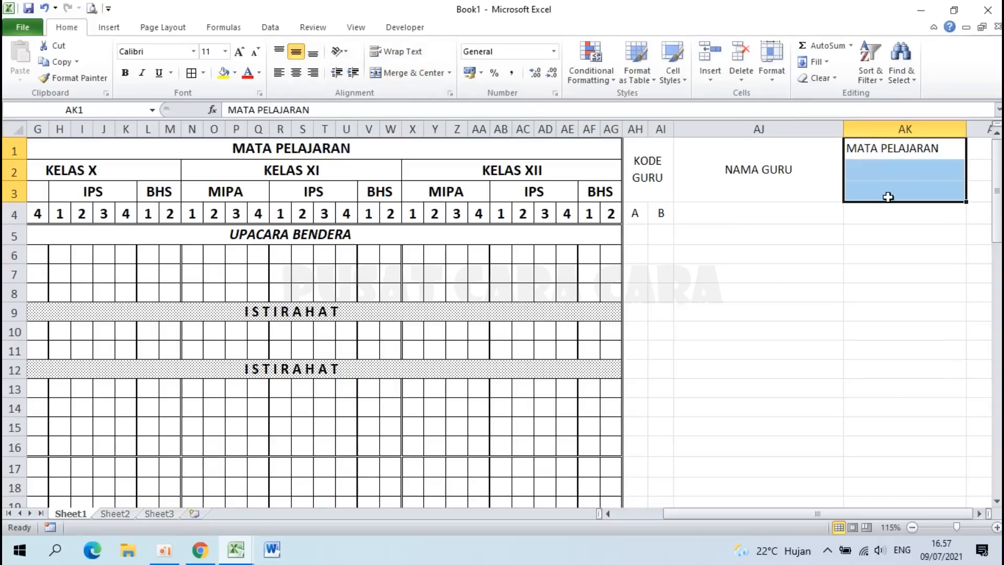
click(416, 73)
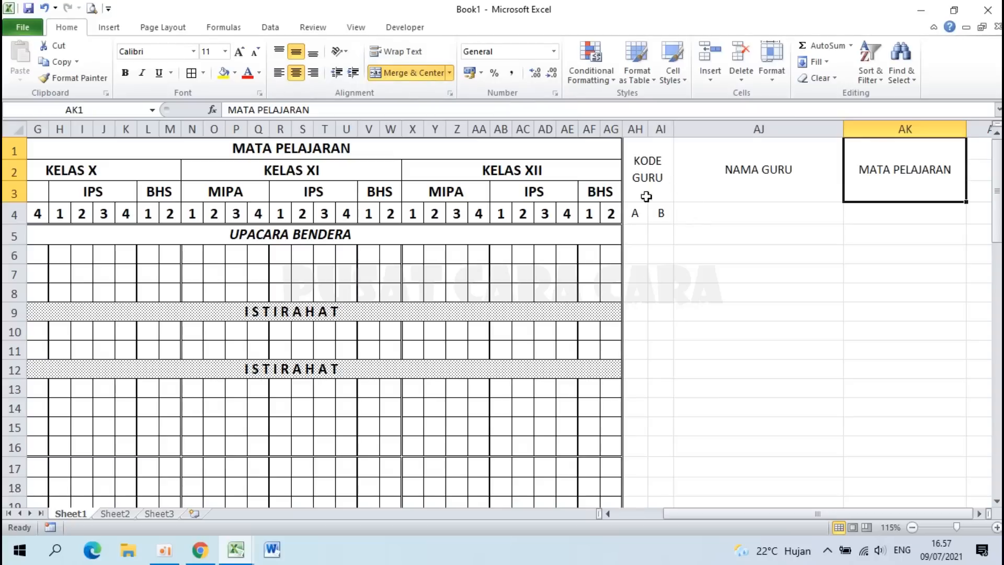
Step: Make the side-table headings in AH1:AK4 14-point bold
drag(641, 161, 890, 217)
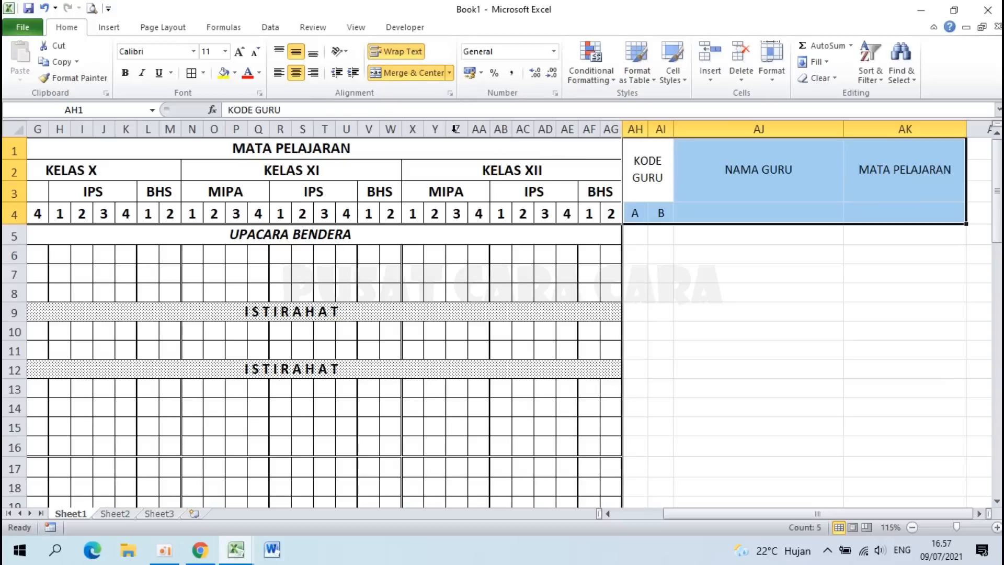
click(226, 51)
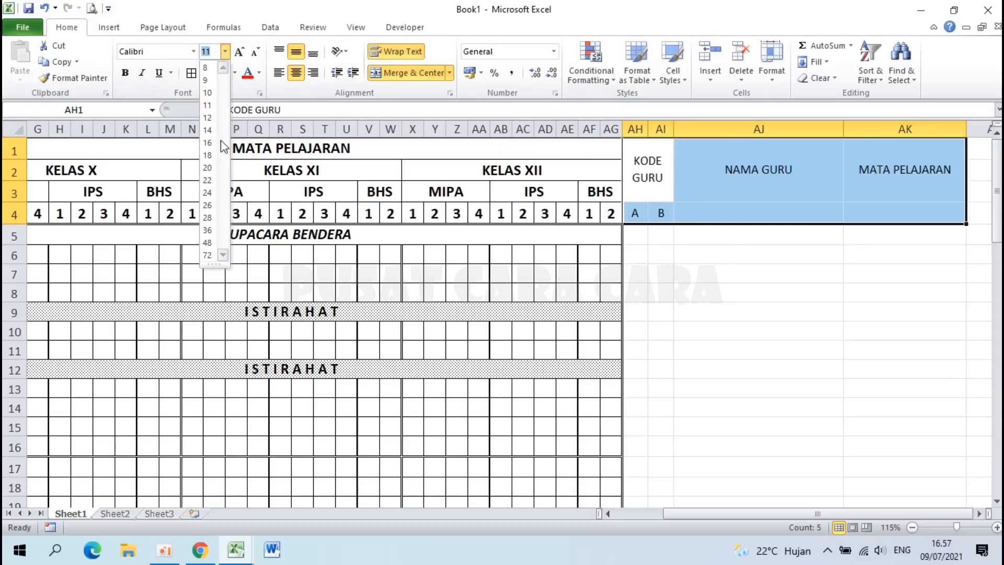
click(207, 129)
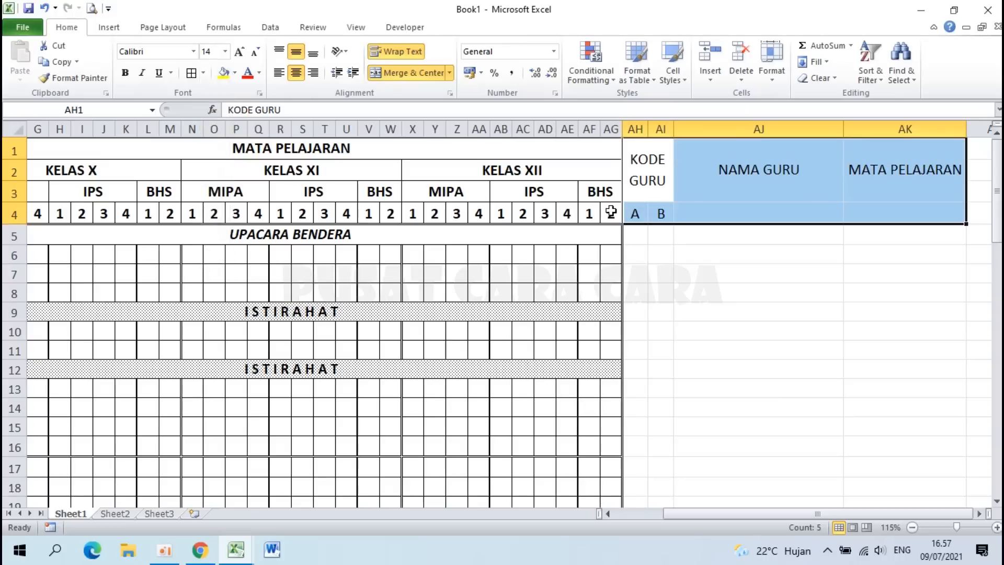
click(125, 72)
click(734, 309)
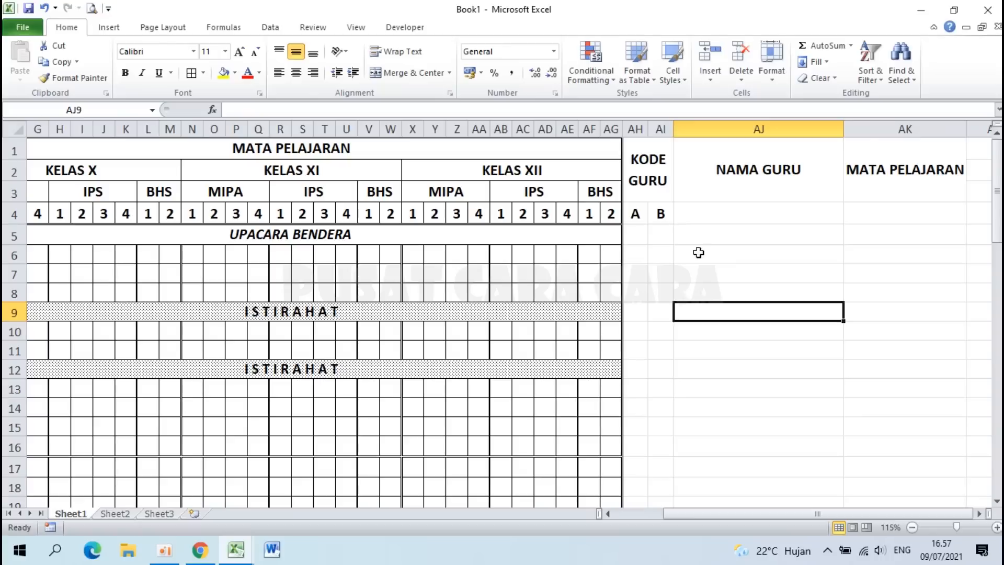
drag(643, 161, 873, 458)
Step: Give the selected side table double-line top, bottom and right borders in Format Cells
scroll(874, 459, up, 15)
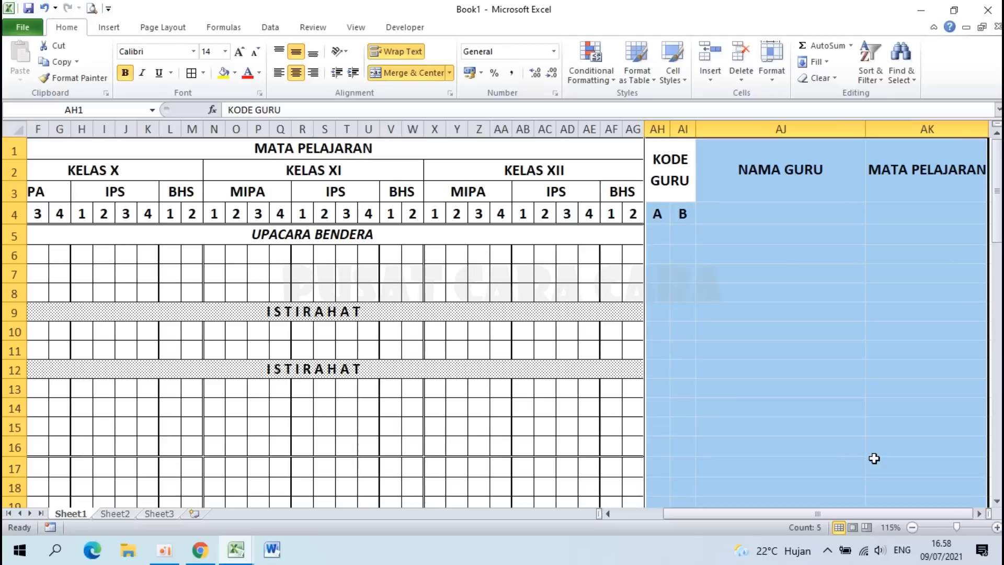
right_click(751, 287)
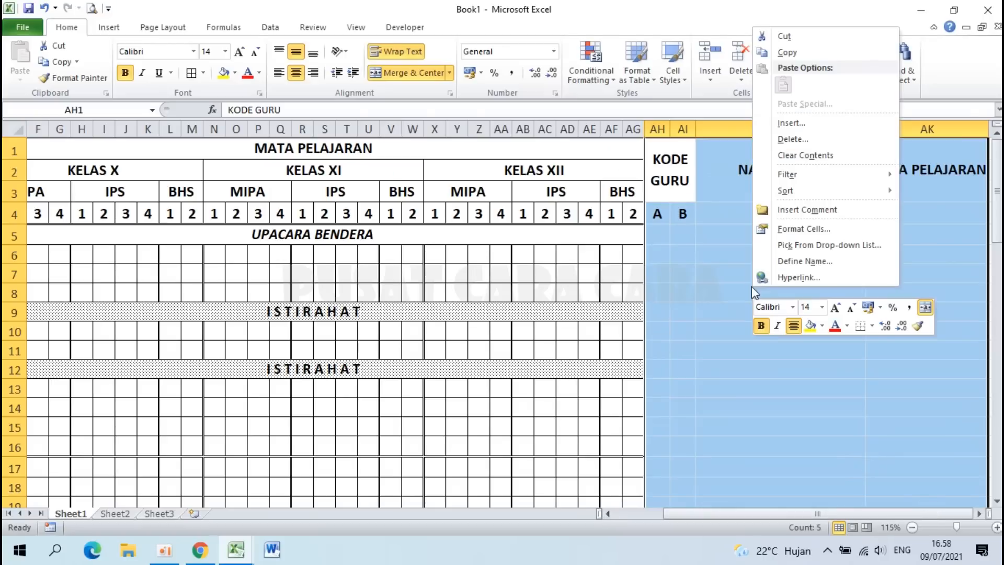
click(804, 228)
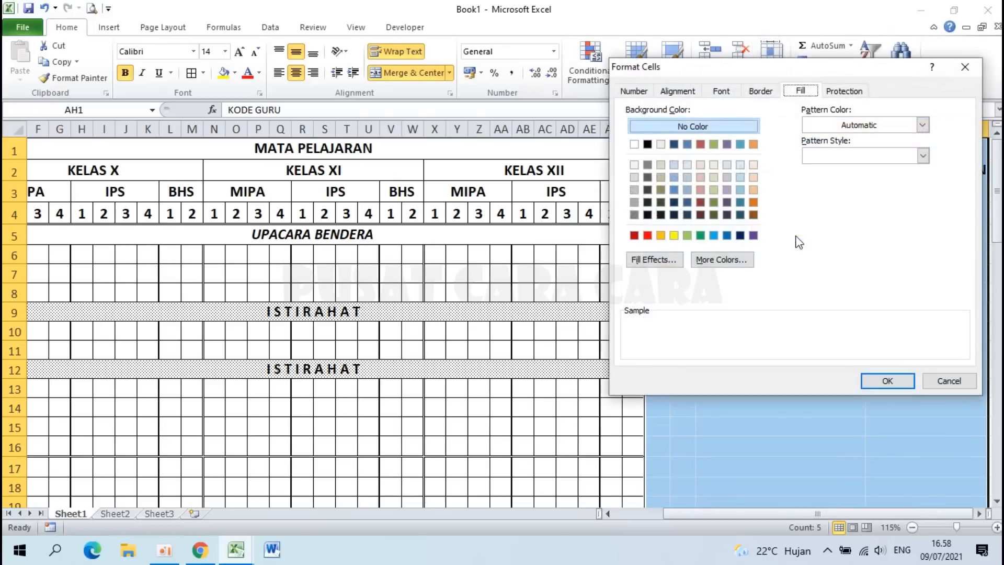
drag(710, 61, 308, 129)
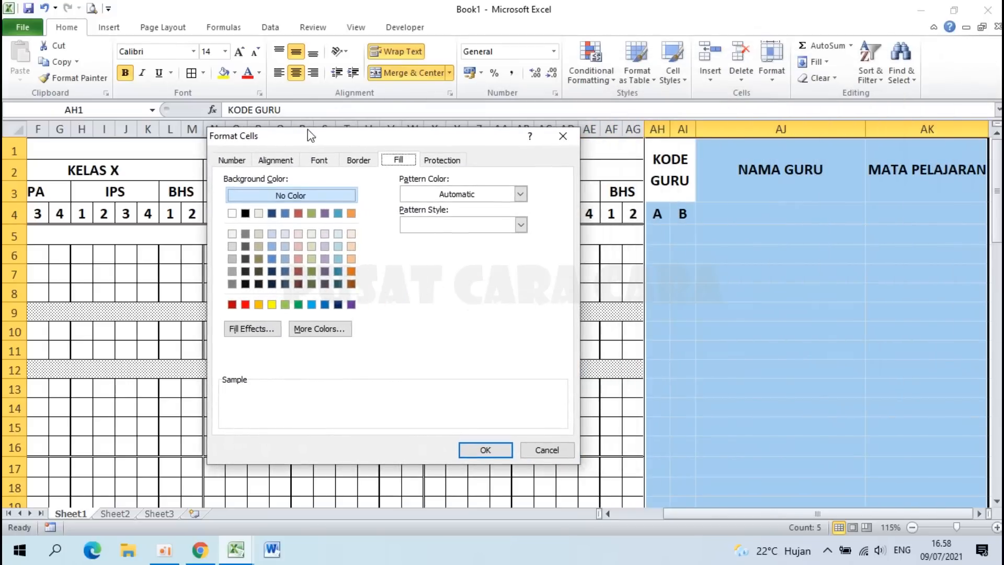
click(354, 163)
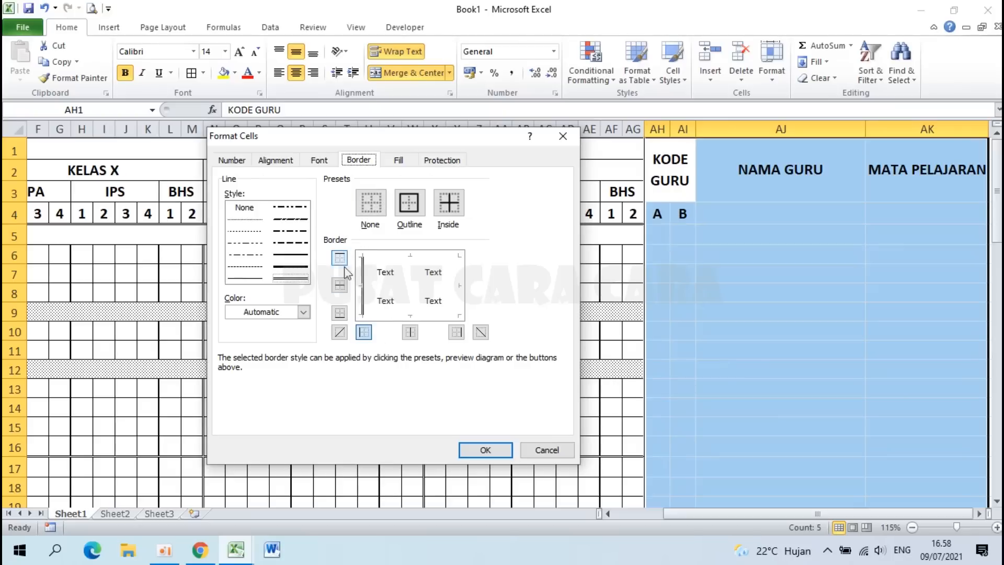
click(291, 279)
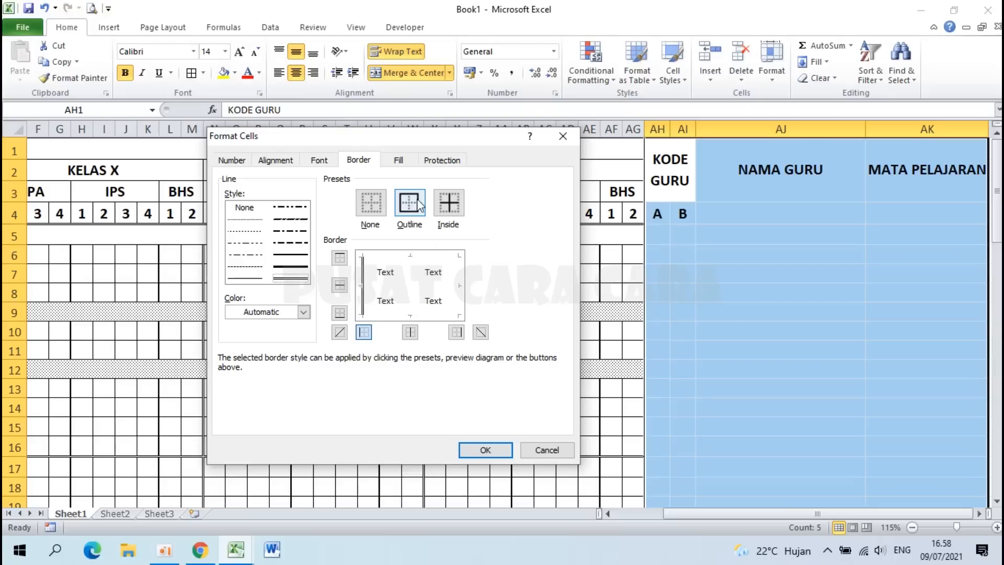
click(340, 259)
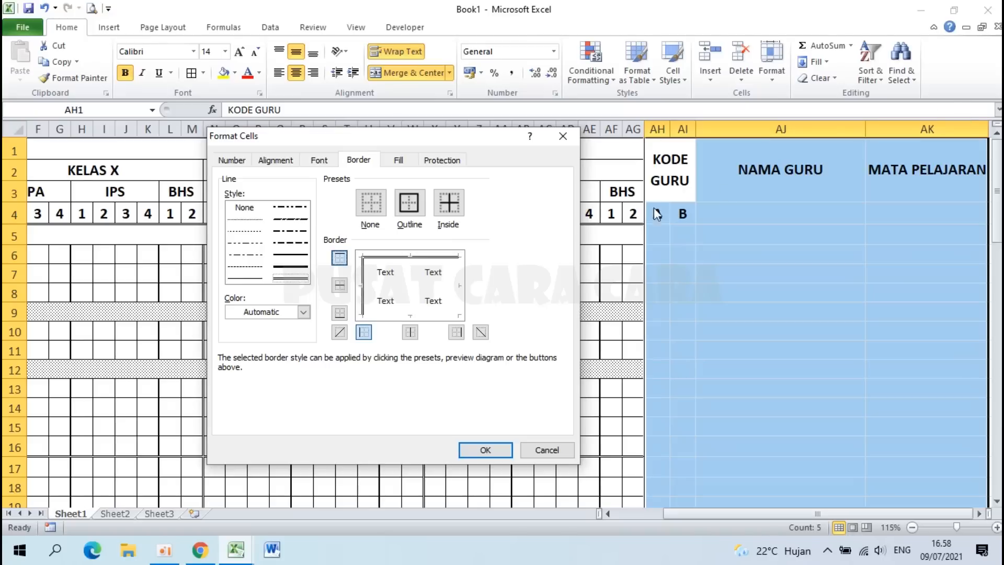
click(339, 313)
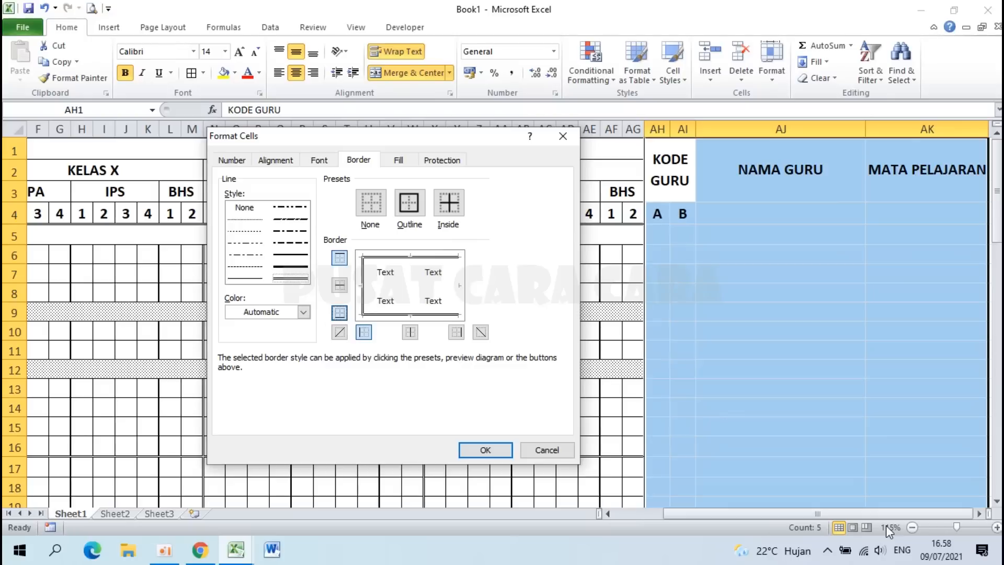
click(456, 333)
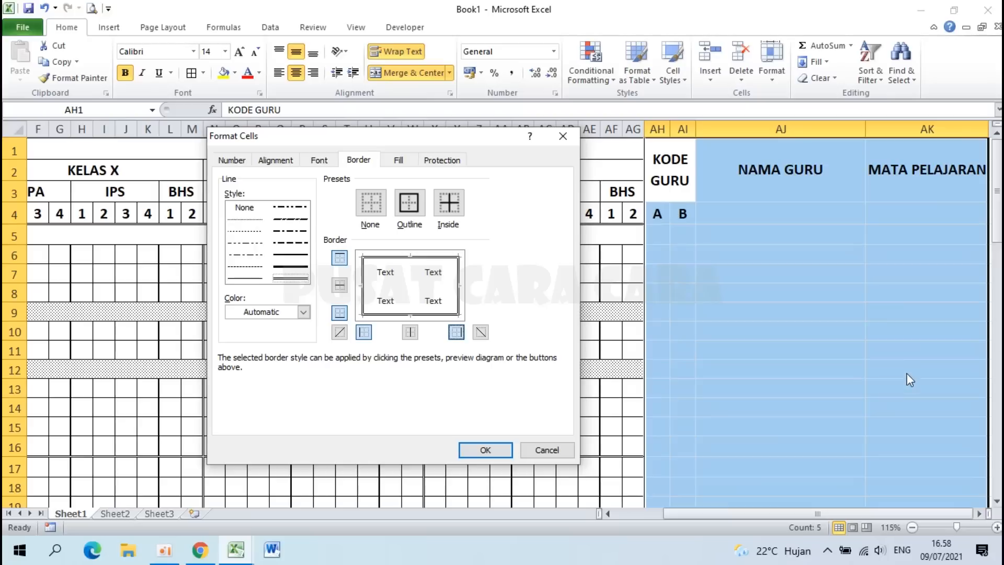
Step: Add thin inside vertical and horizontal gridlines to the side table and apply the borders
click(241, 279)
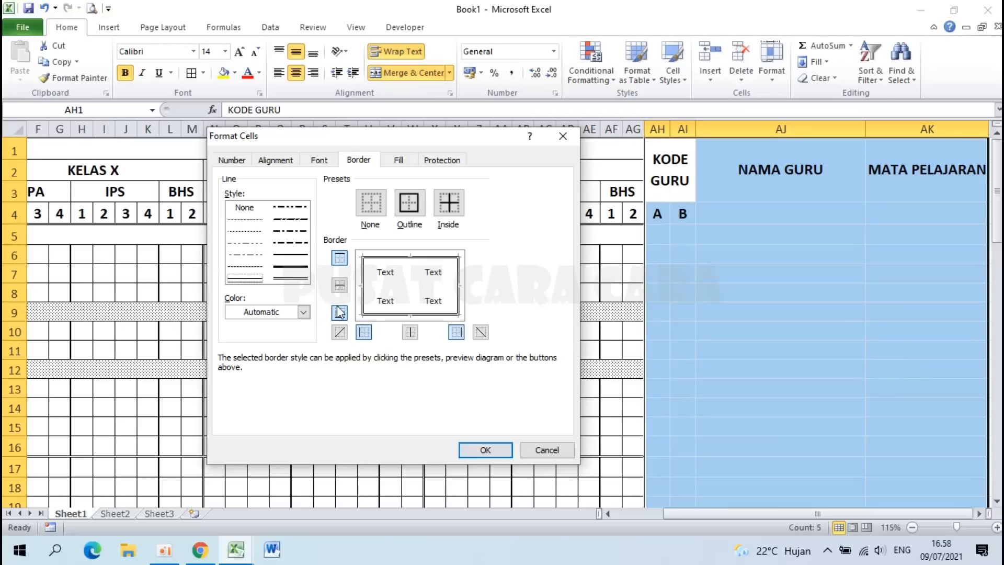
click(411, 335)
click(340, 286)
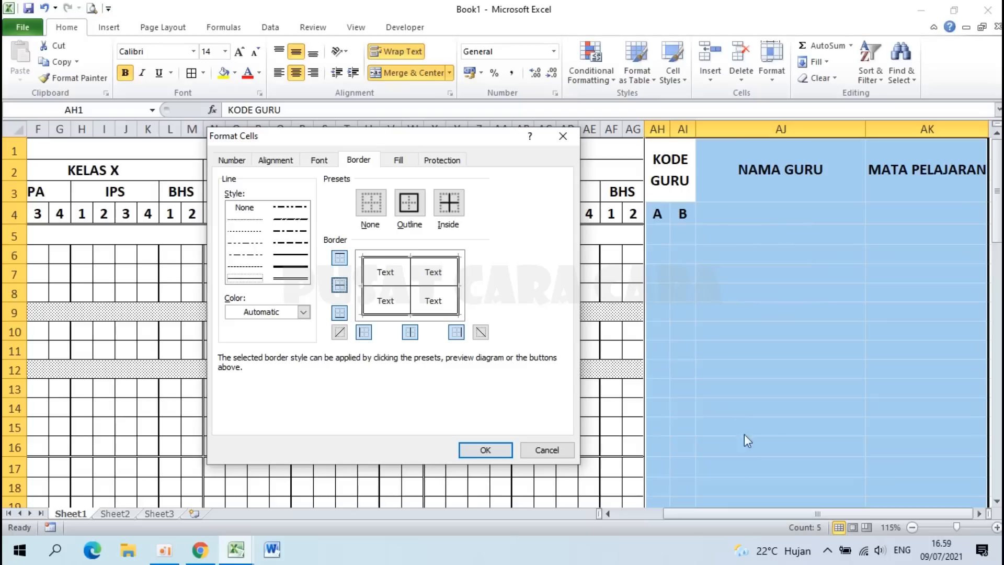
click(495, 451)
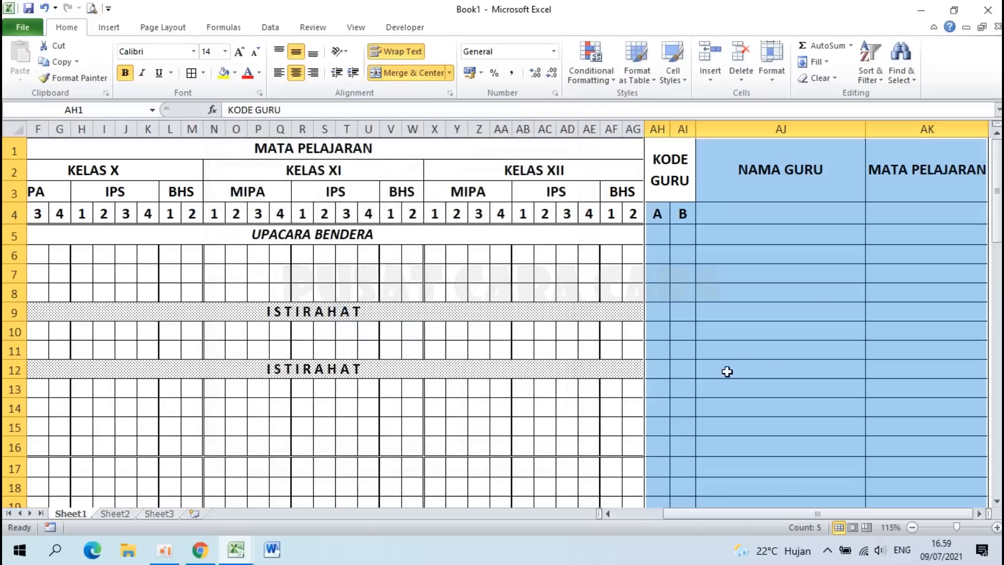
click(765, 365)
Step: Put a double-line outline around the side-table heading block AH1:AK4
scroll(764, 366, down, 9)
scroll(764, 366, up, 9)
click(659, 216)
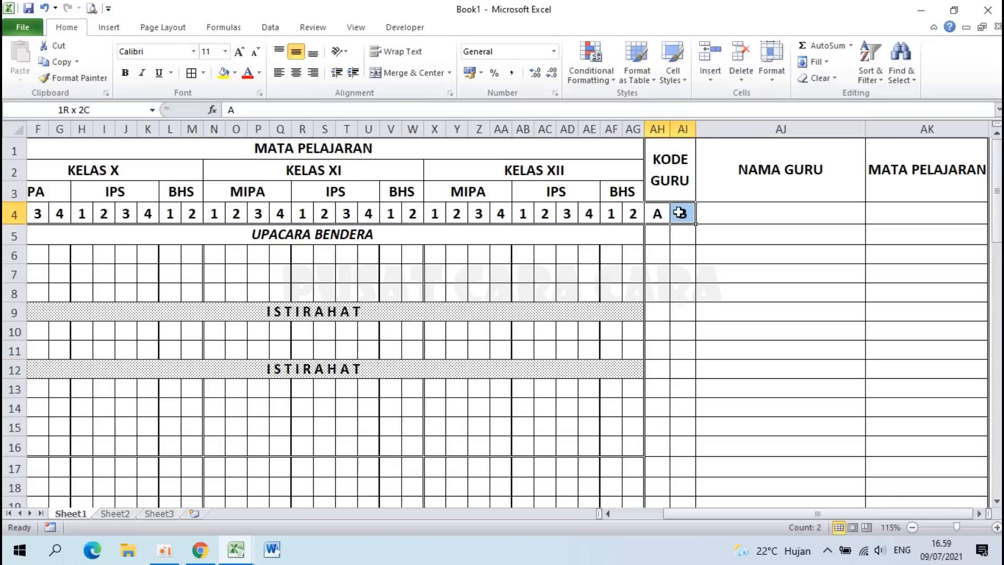
click(659, 215)
drag(664, 215, 974, 195)
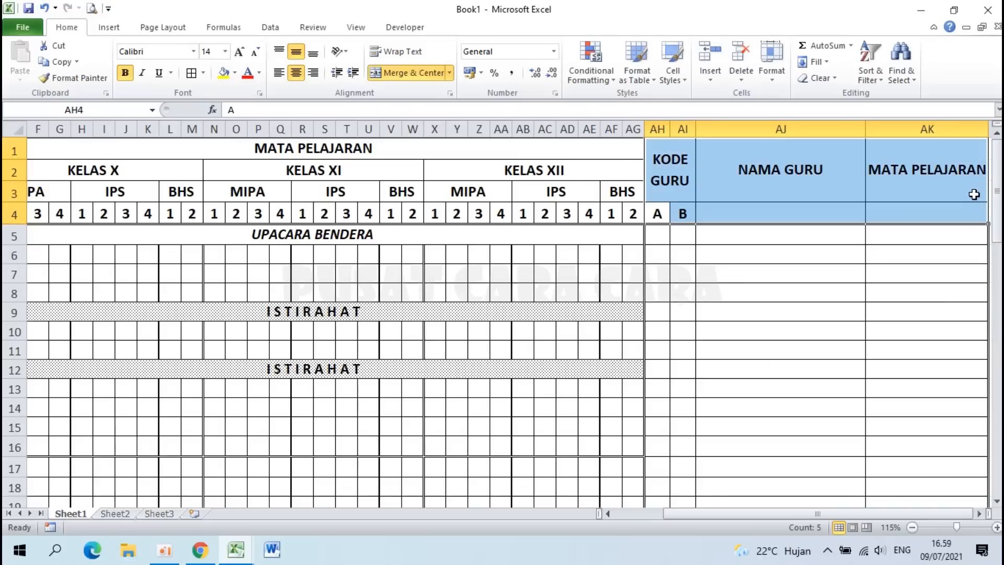
right_click(767, 172)
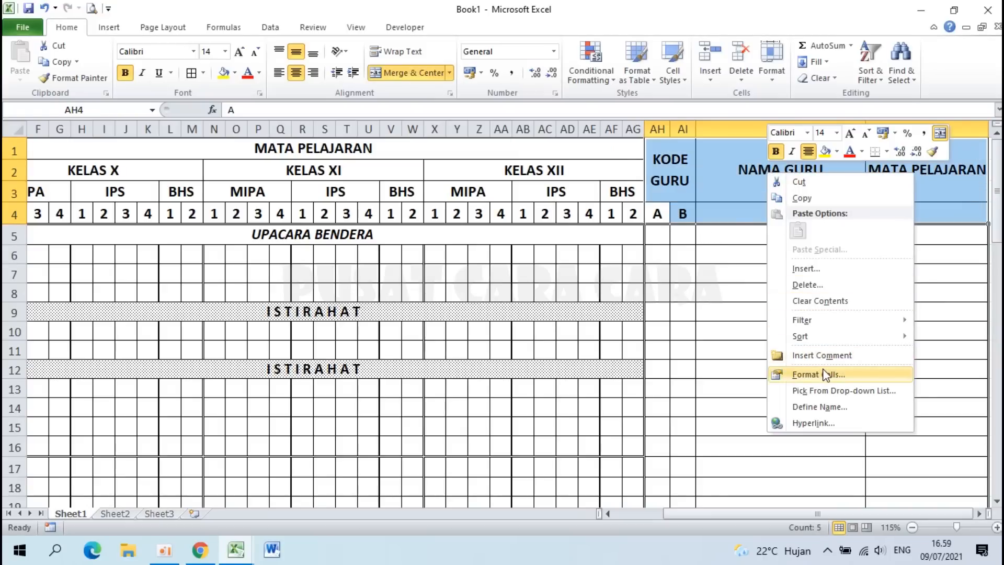
click(825, 375)
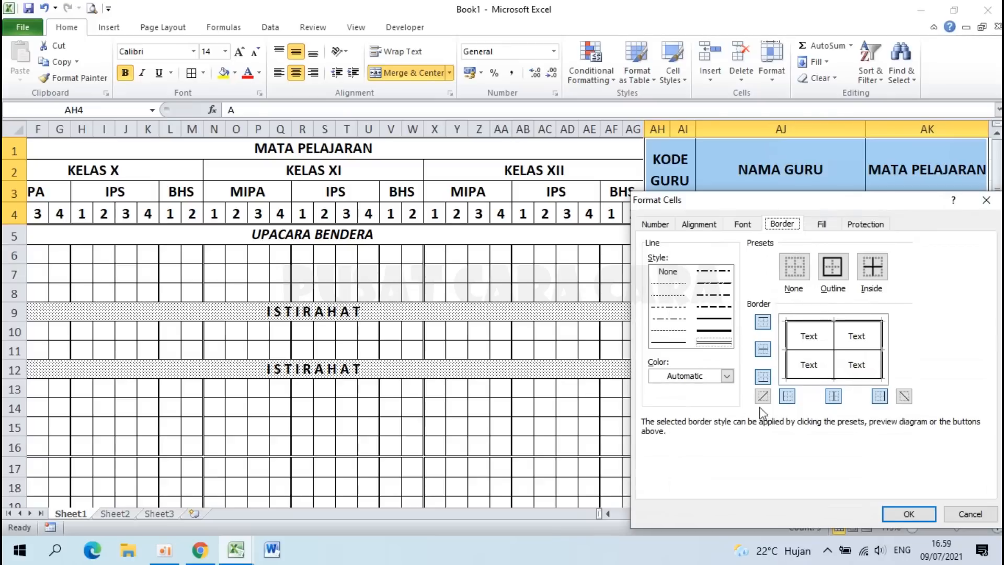
click(719, 341)
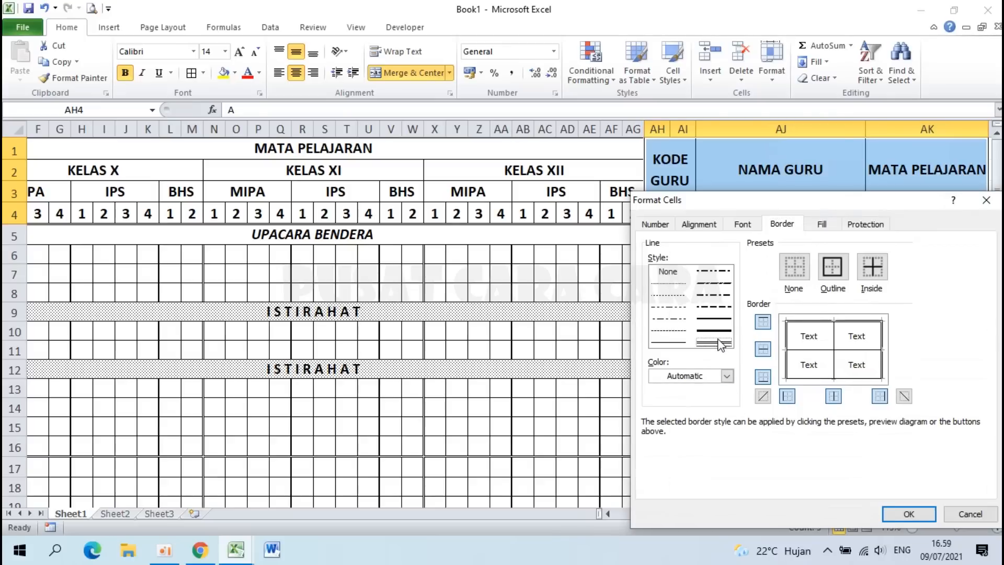
click(831, 270)
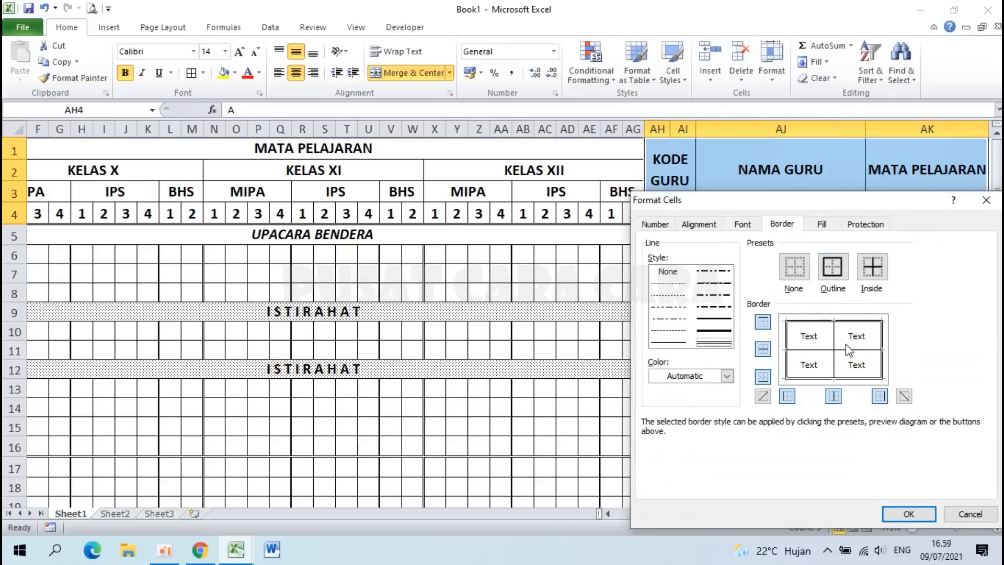
click(898, 508)
click(796, 367)
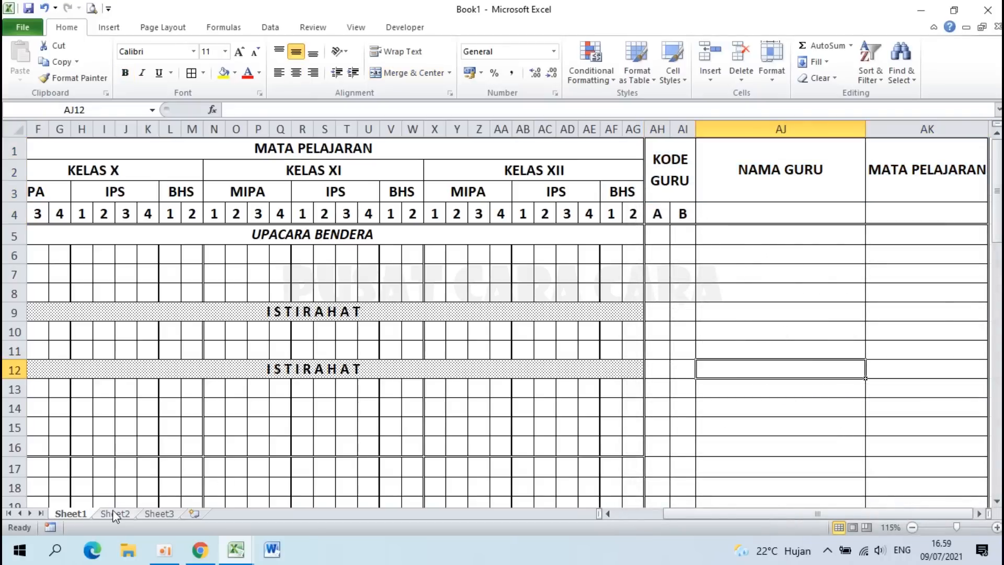
click(236, 552)
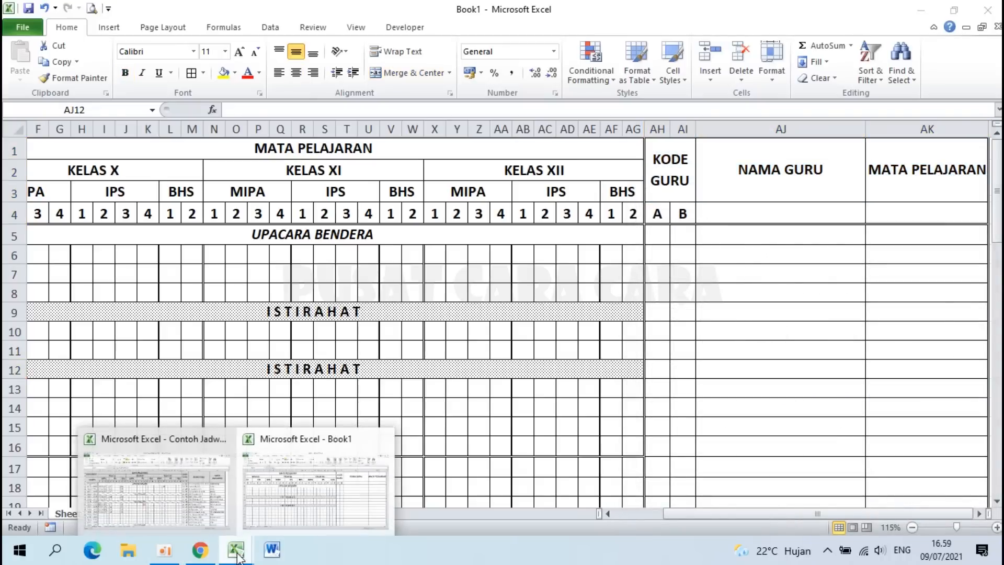
click(149, 513)
scroll(726, 350, up, 4)
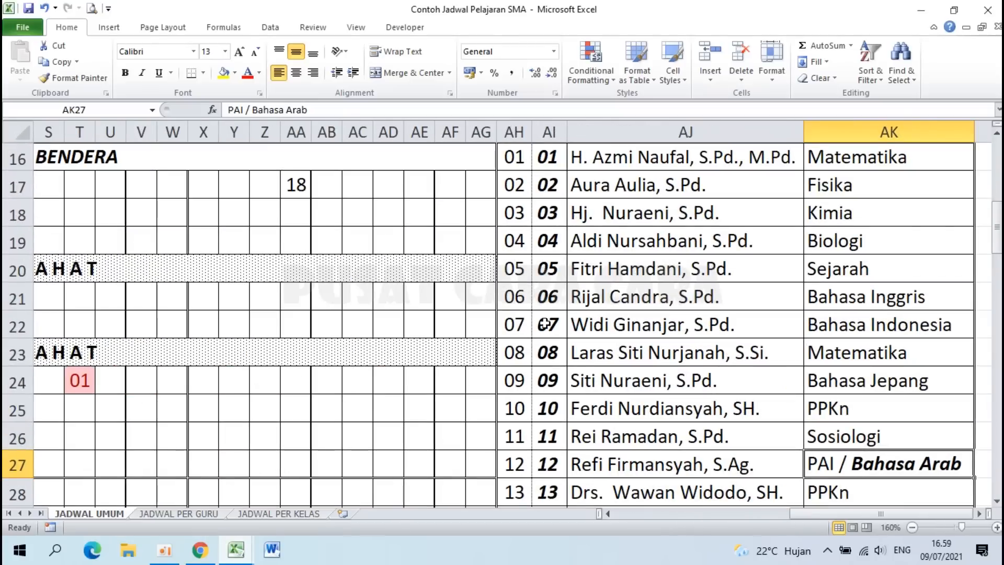
scroll(538, 209, up, 5)
scroll(538, 212, down, 8)
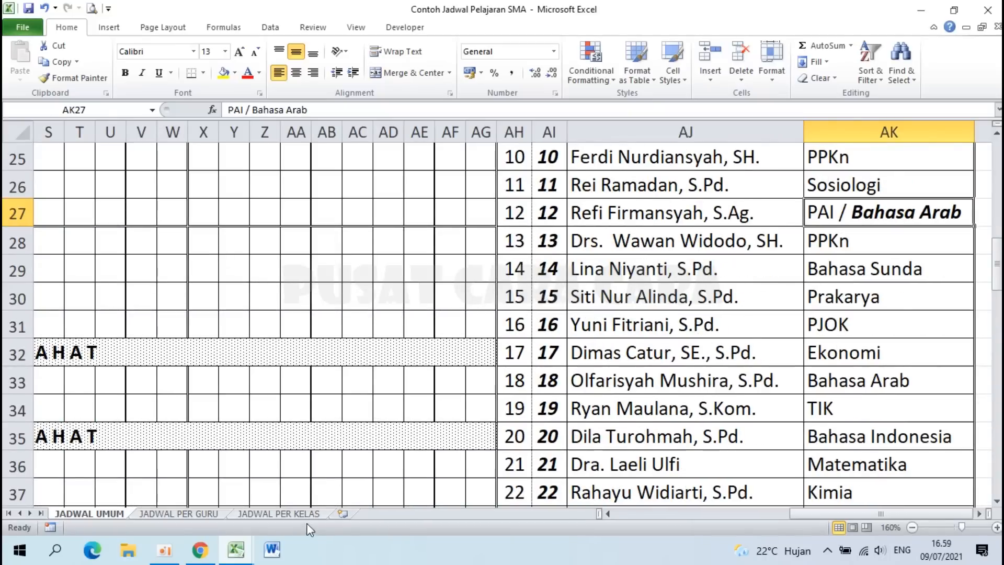
mouse_move(235, 549)
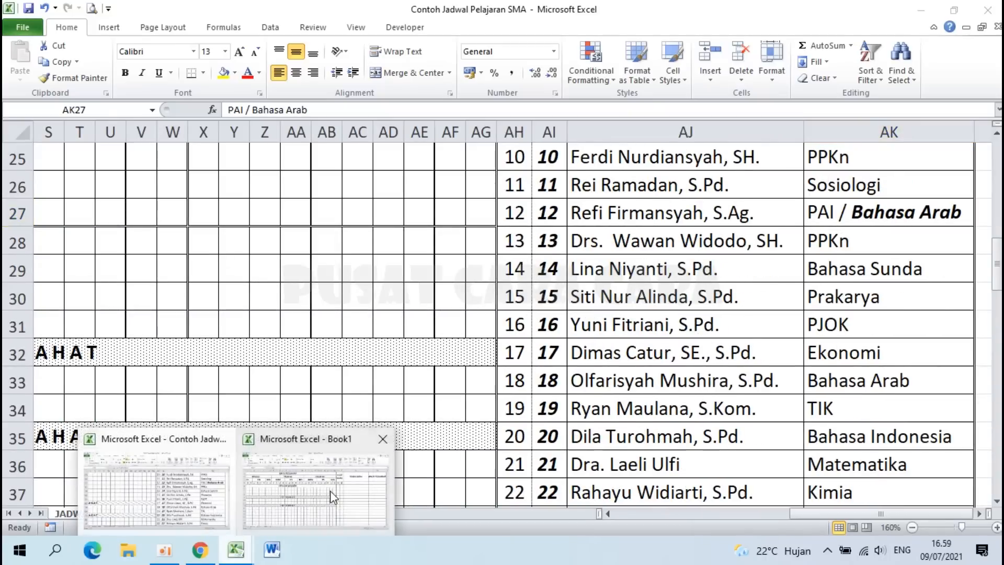
click(333, 494)
click(655, 237)
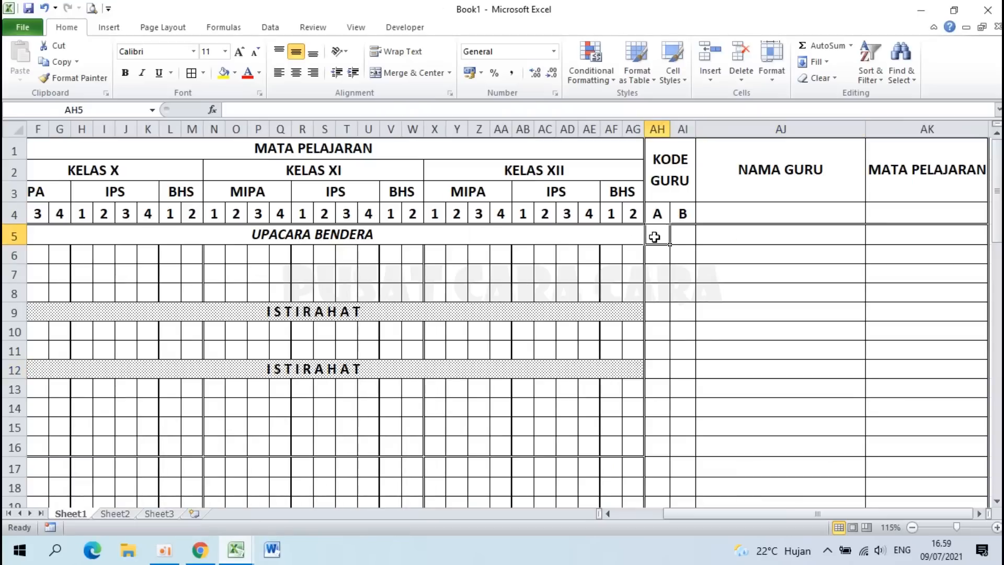
Step: Add a dashed inside vertical border between columns AH and AI for rows 5 to 64
drag(665, 241, 679, 454)
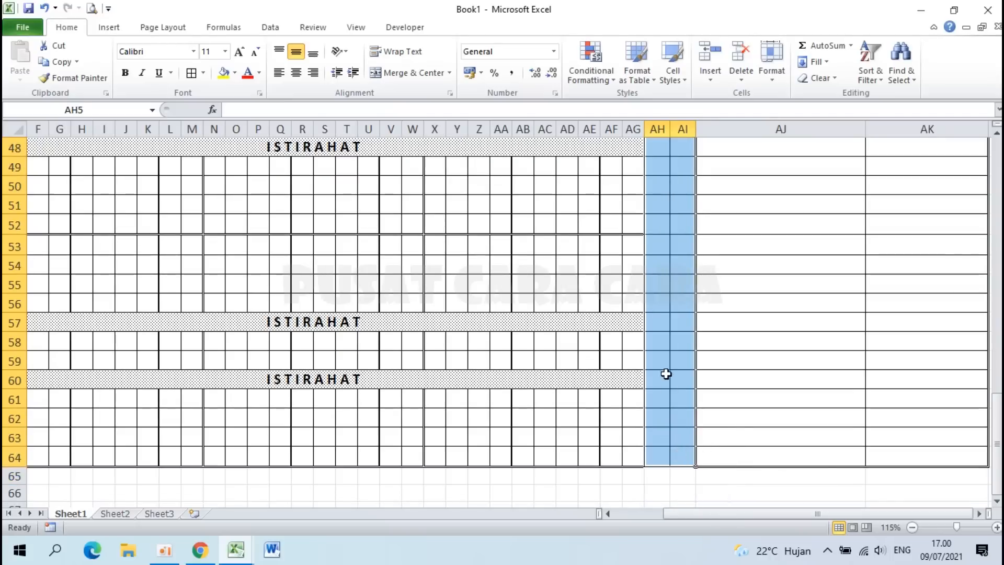
right_click(666, 313)
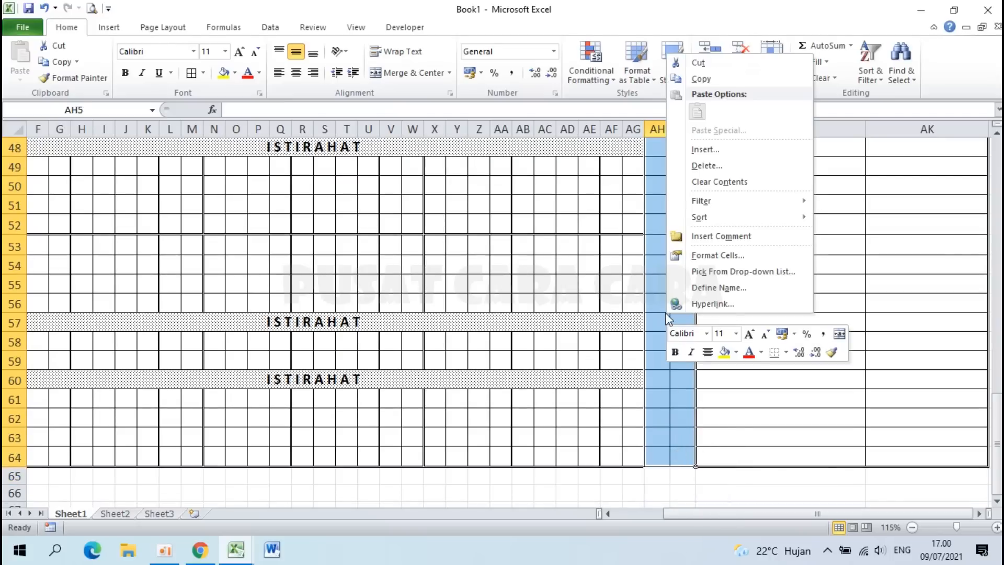
click(707, 255)
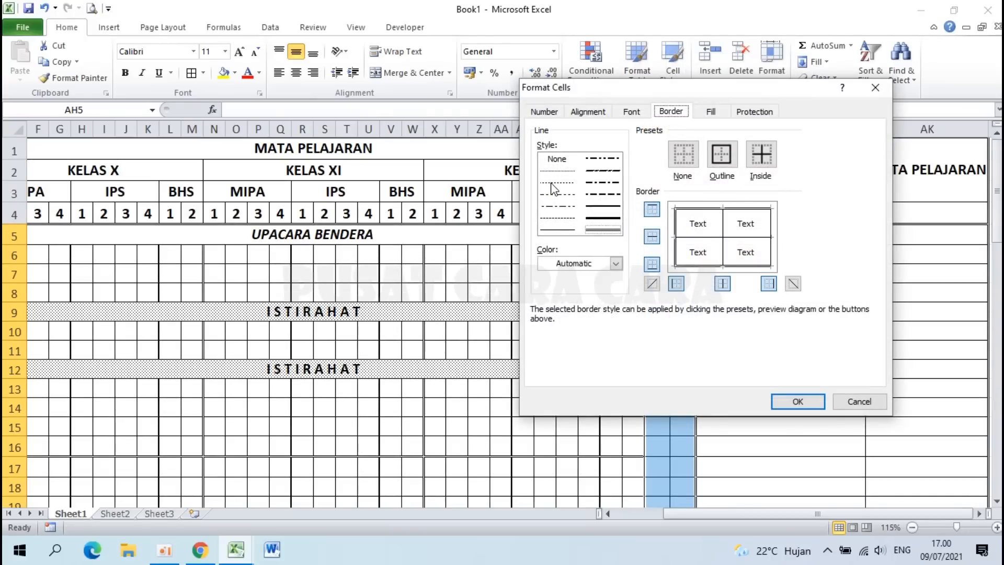
click(552, 220)
click(724, 283)
drag(714, 98, 389, 91)
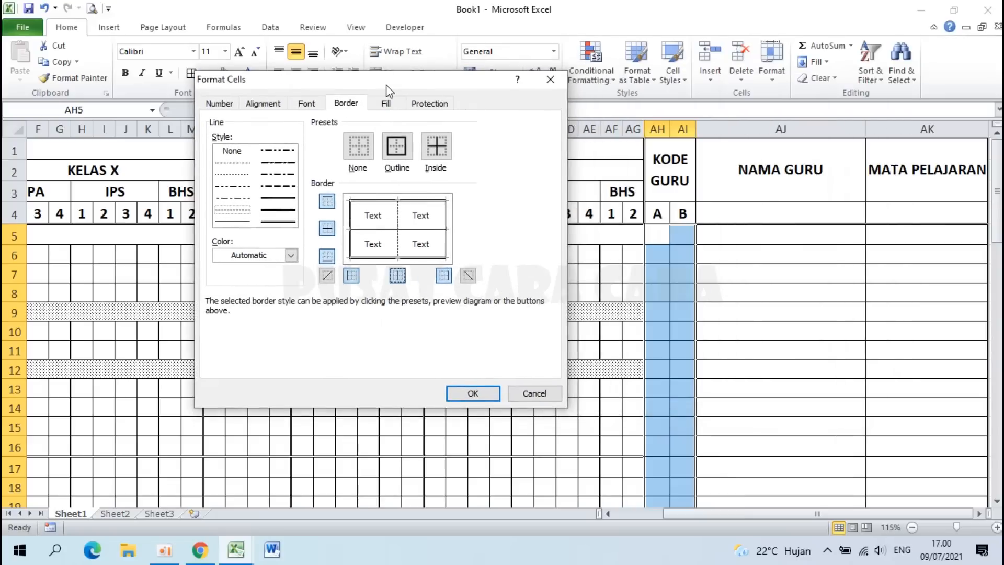
click(474, 395)
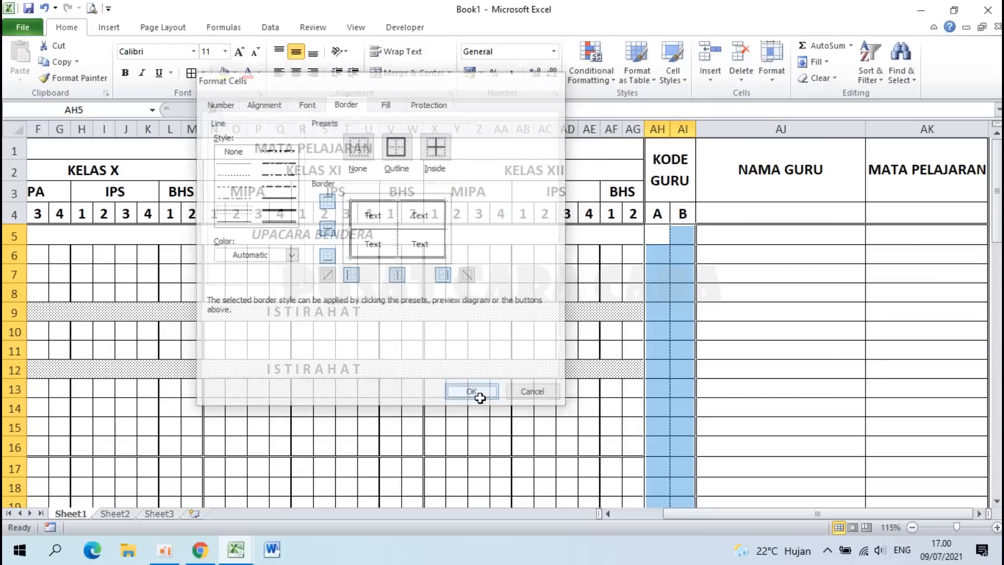
drag(706, 368, 671, 275)
click(769, 335)
scroll(769, 336, down, 3)
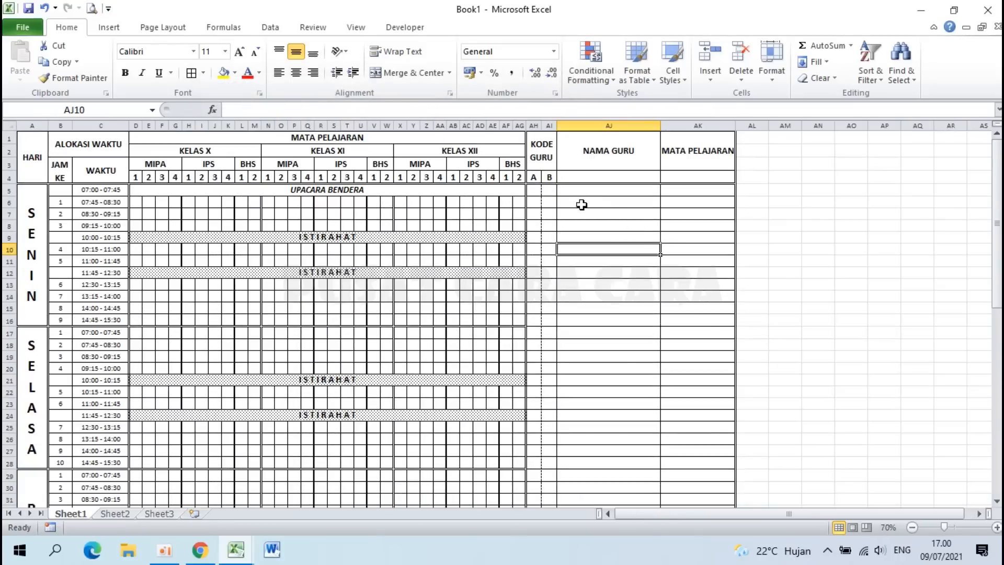
scroll(651, 238, up, 4)
scroll(651, 238, up, 2)
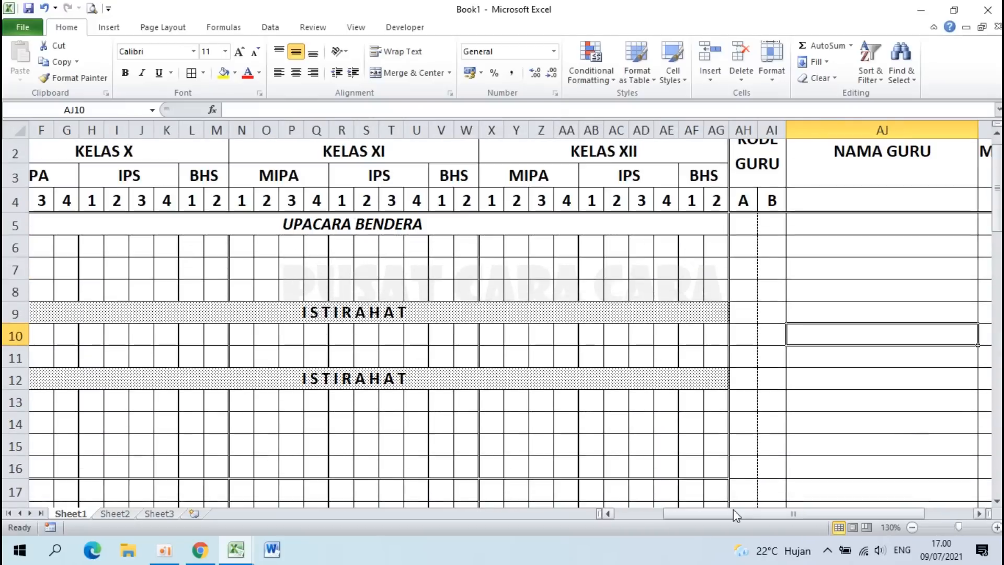
Step: Enter the teacher codes 1, 2 and 3 into AH5, AH6 and AH7
drag(736, 518, 785, 518)
click(620, 227)
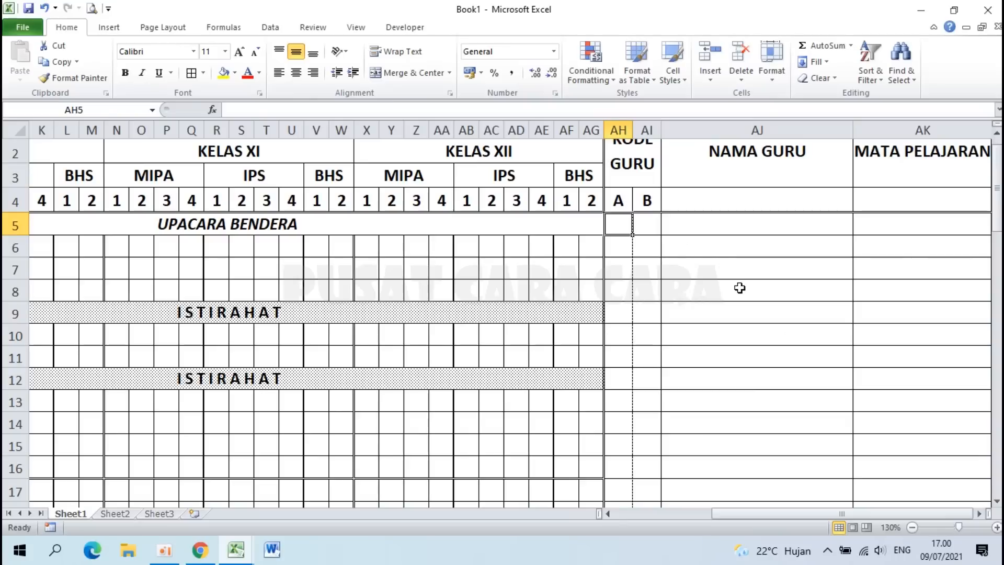
text(1)
key(Return)
text(2)
key(Return)
text(3)
key(Return)
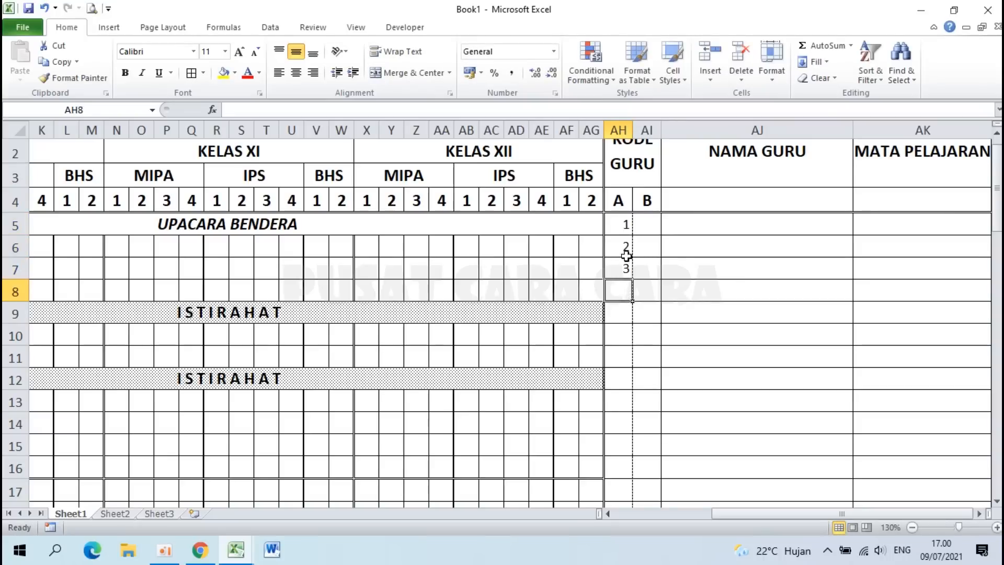
Step: Select the code cells in columns AH and AI down the side table
click(616, 224)
click(624, 288)
drag(626, 224, 644, 459)
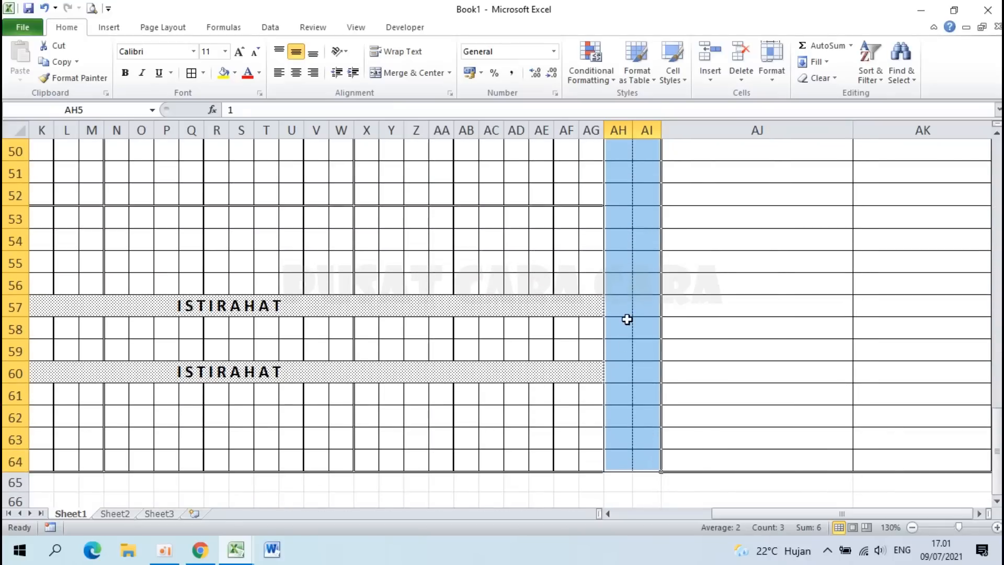
Step: Apply the custom number format 0# to the code cells and centre them
right_click(627, 319)
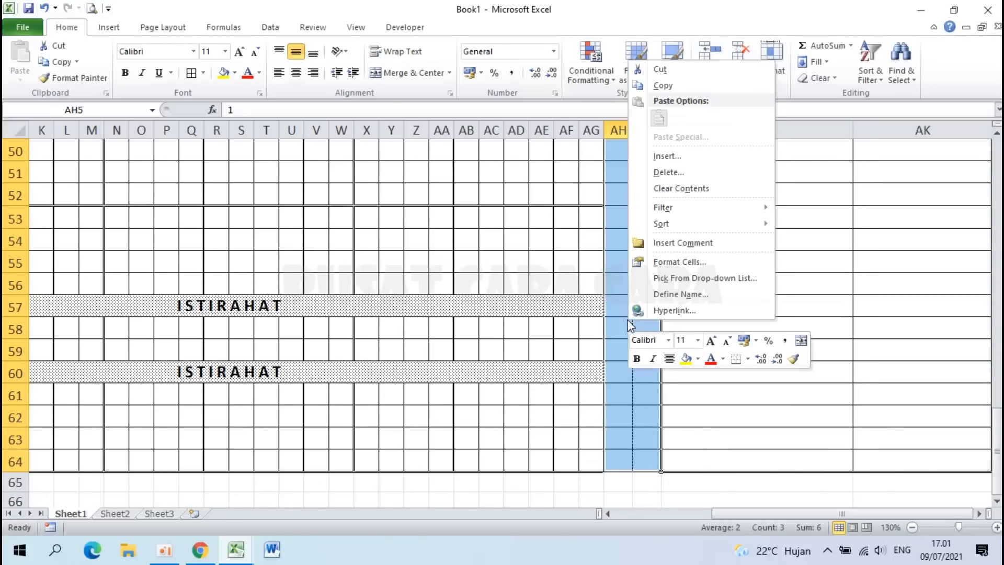
click(680, 262)
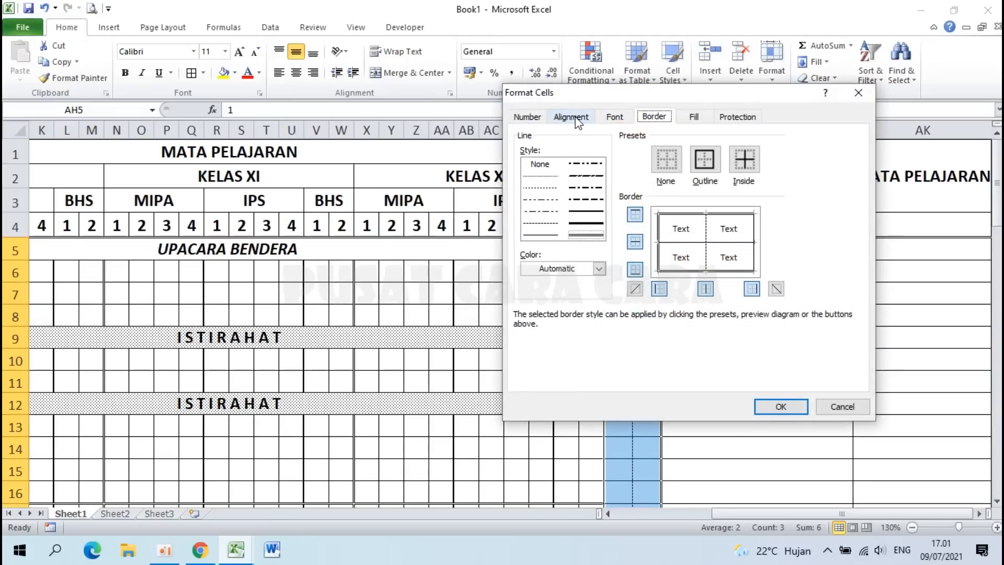
click(531, 116)
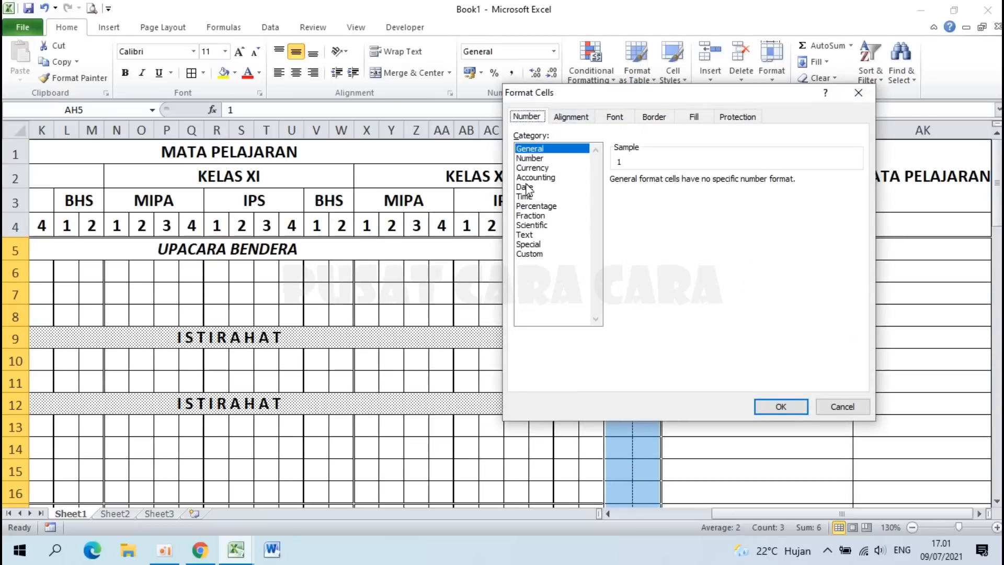
click(535, 254)
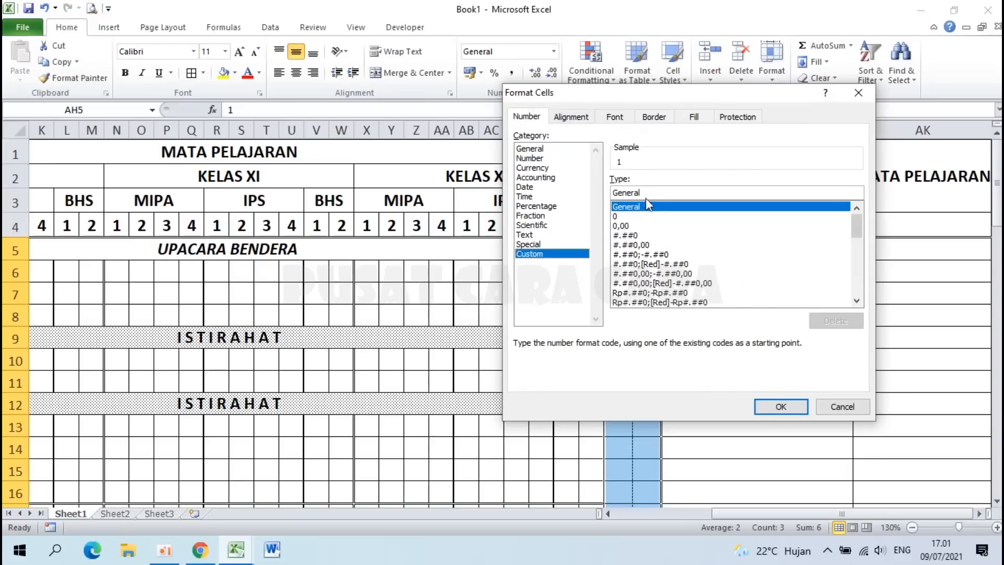
drag(656, 193, 594, 191)
text(0)
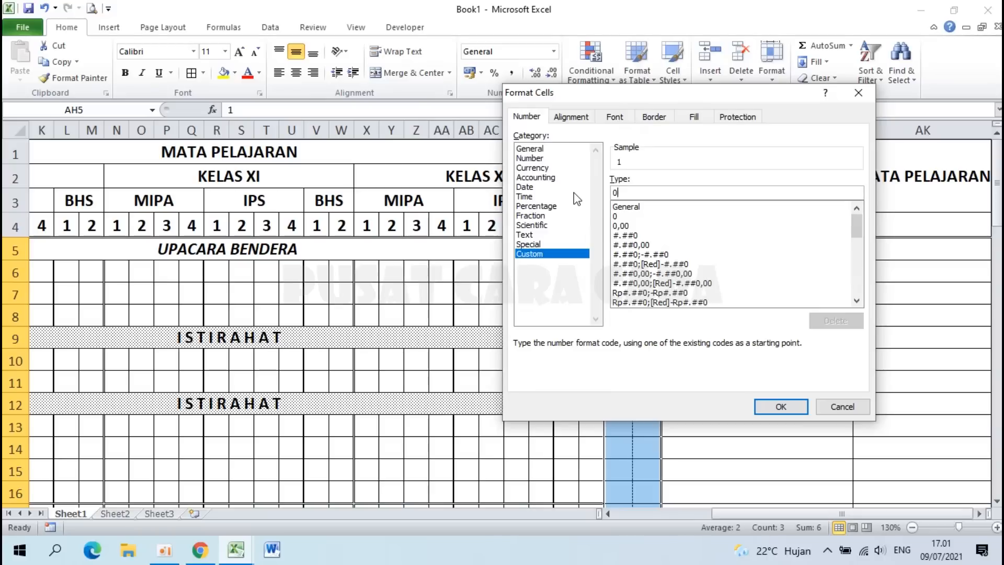
text(#)
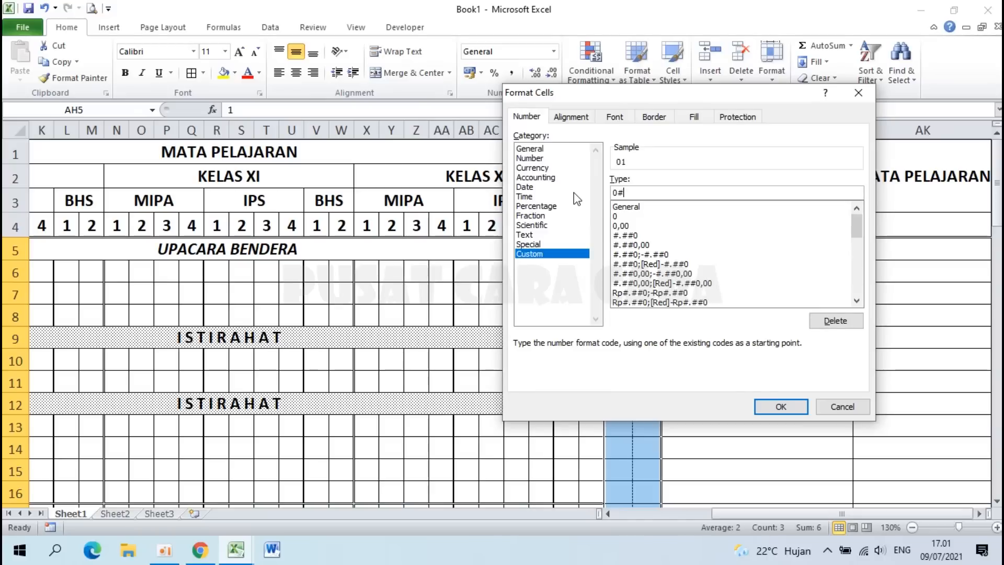
click(779, 406)
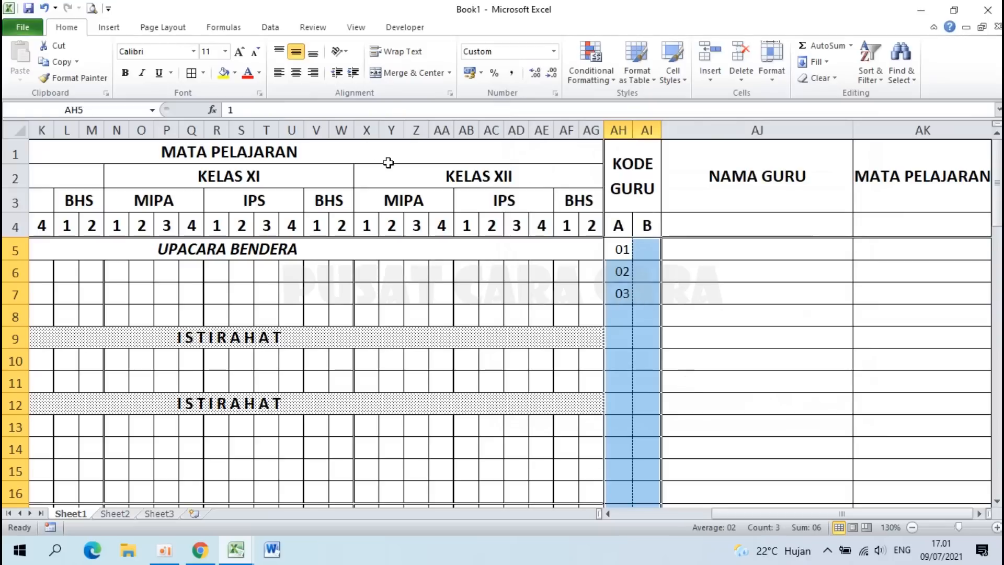
click(296, 73)
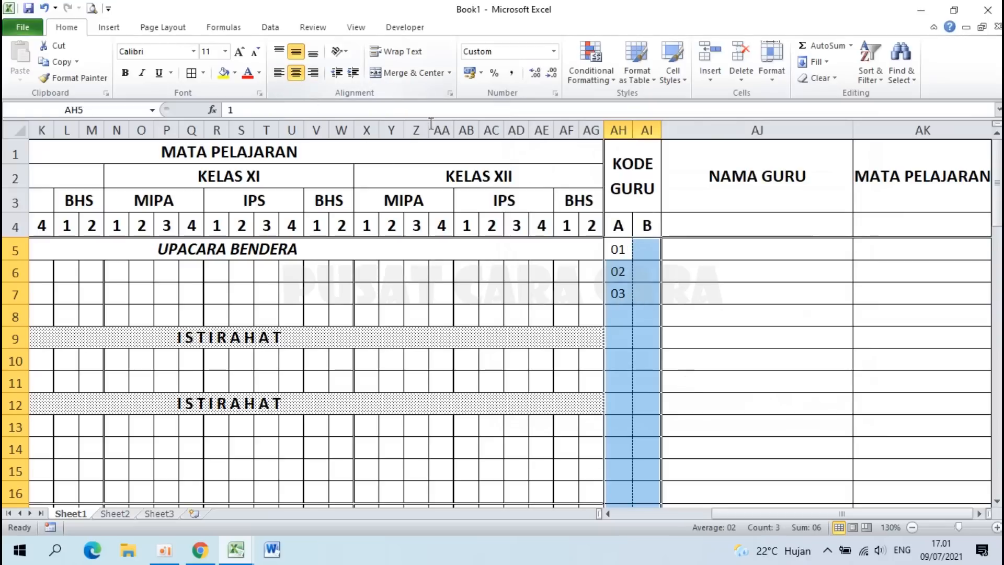
Step: Make KODE GURU column B (AI5 downward) bold and italic
click(636, 307)
click(643, 247)
drag(643, 247, 656, 461)
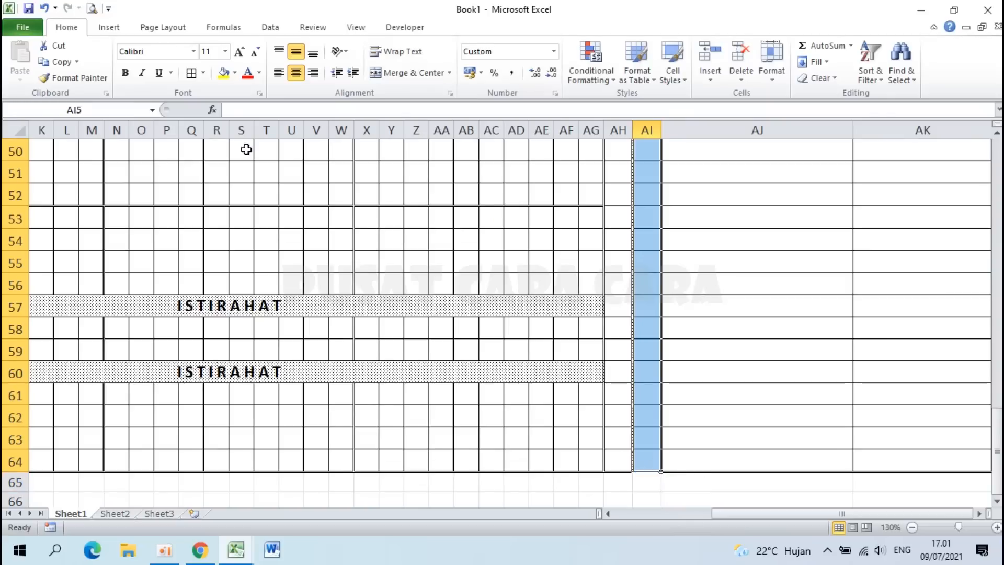
click(127, 73)
click(137, 74)
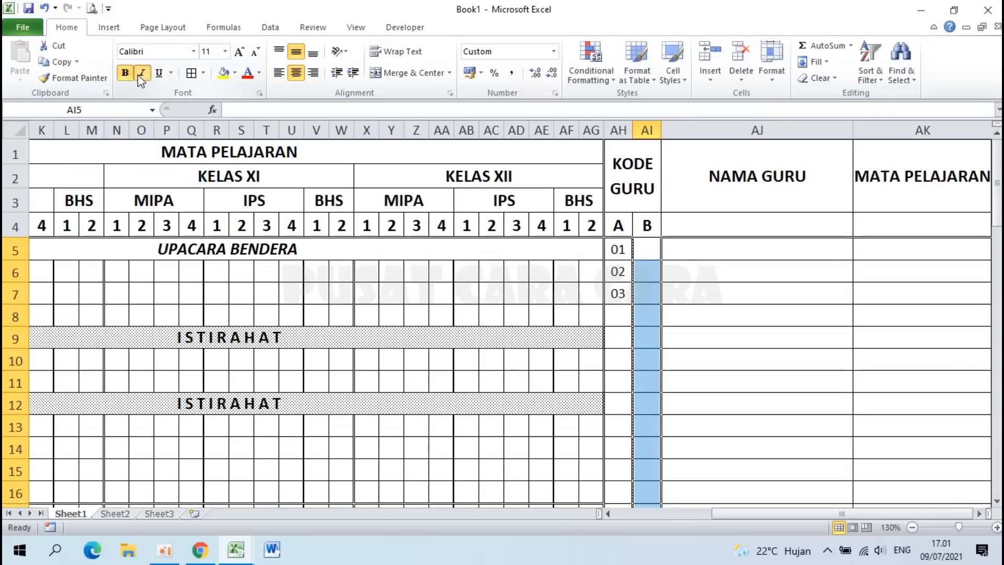
Step: Enter the codes 01, 02 and 03 into AI5, AI6 and AI7
click(644, 254)
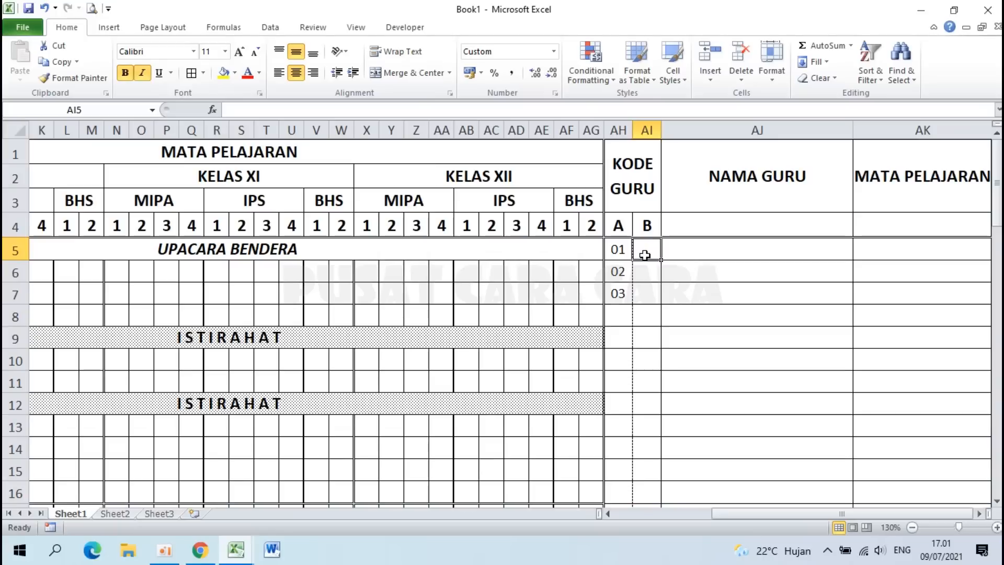
text(01)
key(Return)
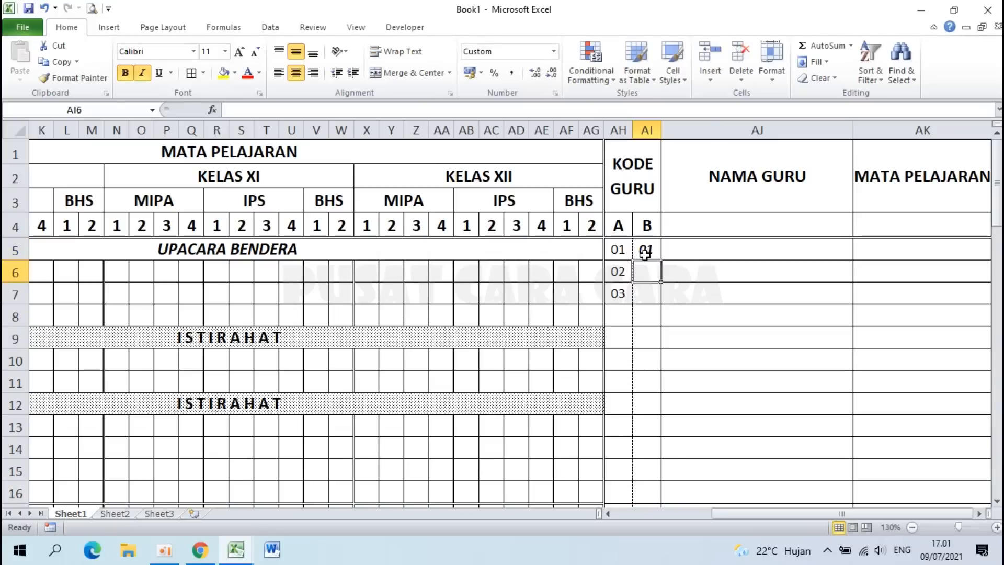
text(02)
key(Return)
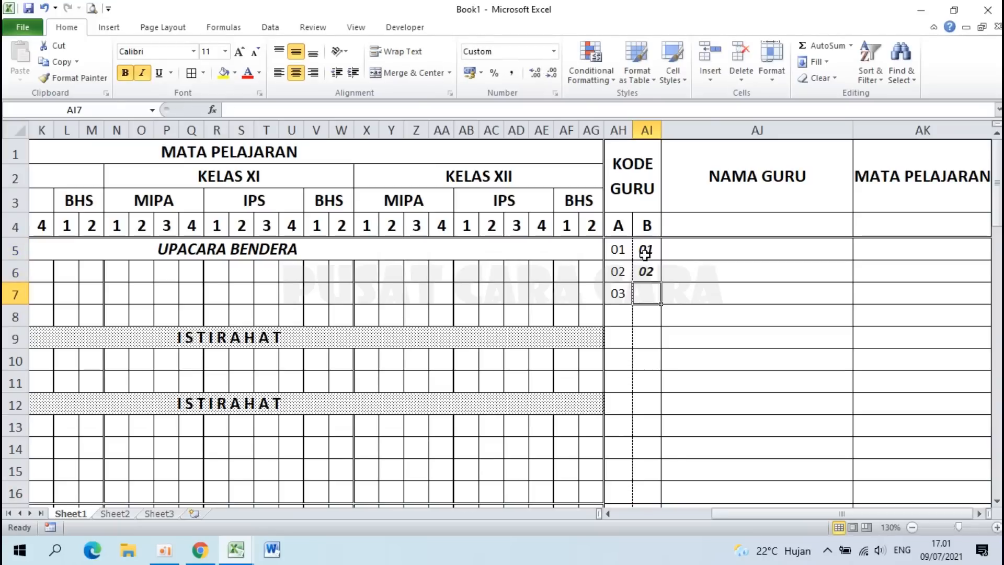
text(03)
key(Return)
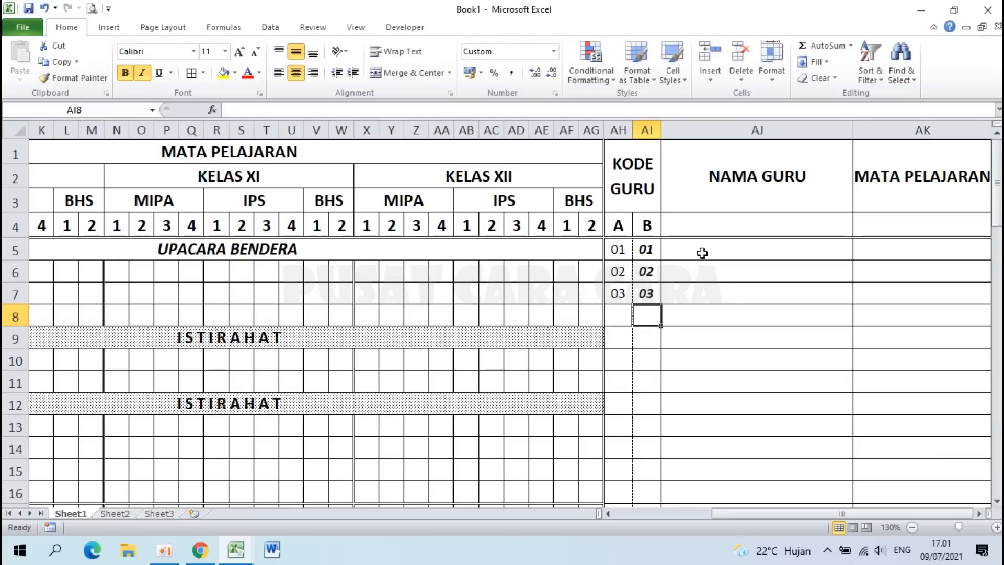
click(742, 254)
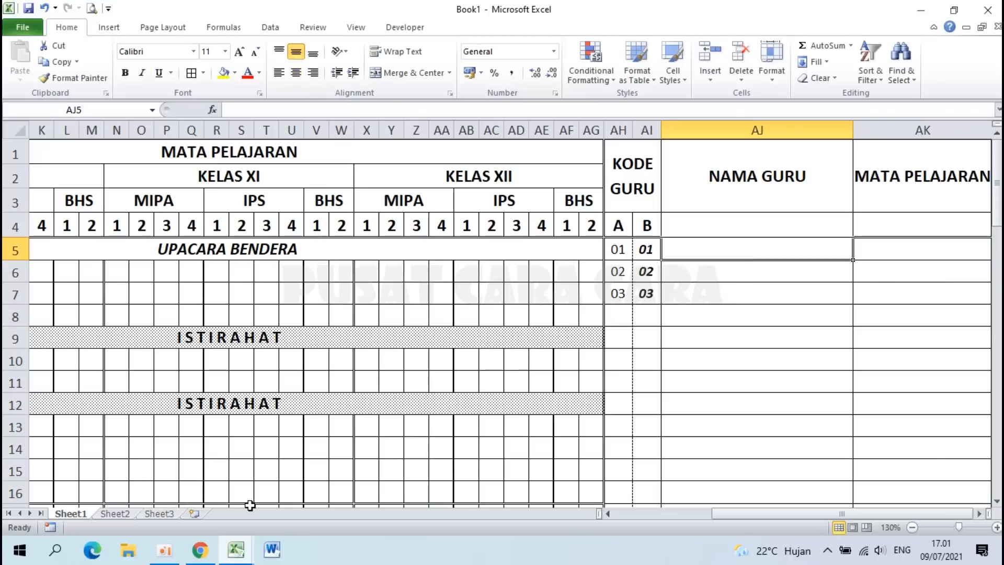
Step: Copy the teacher codes, names and subjects AH16:AK75 from the sample Contoh workbook
mouse_move(236, 550)
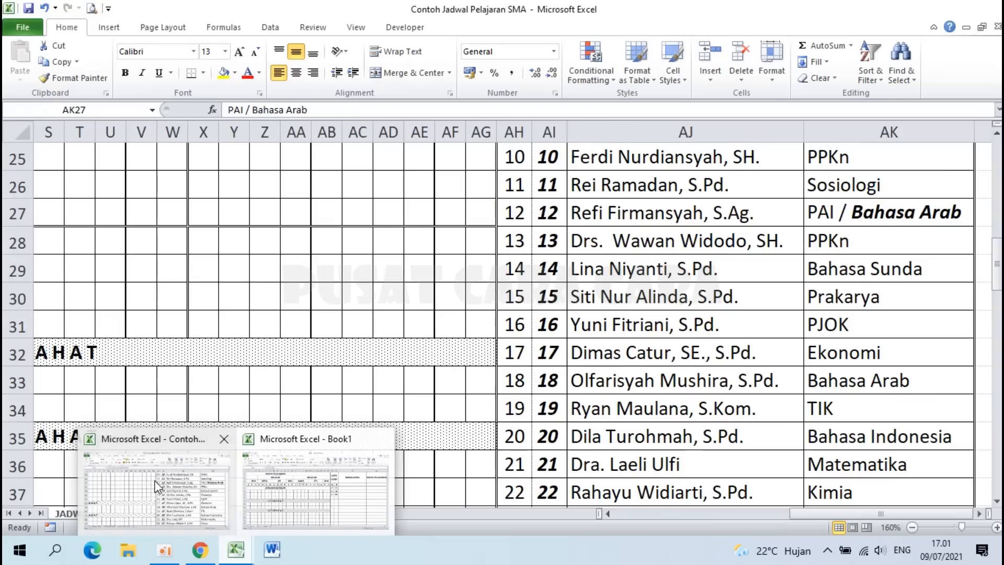
click(158, 487)
scroll(601, 330, up, 8)
scroll(590, 304, down, 6)
scroll(590, 304, down, 4)
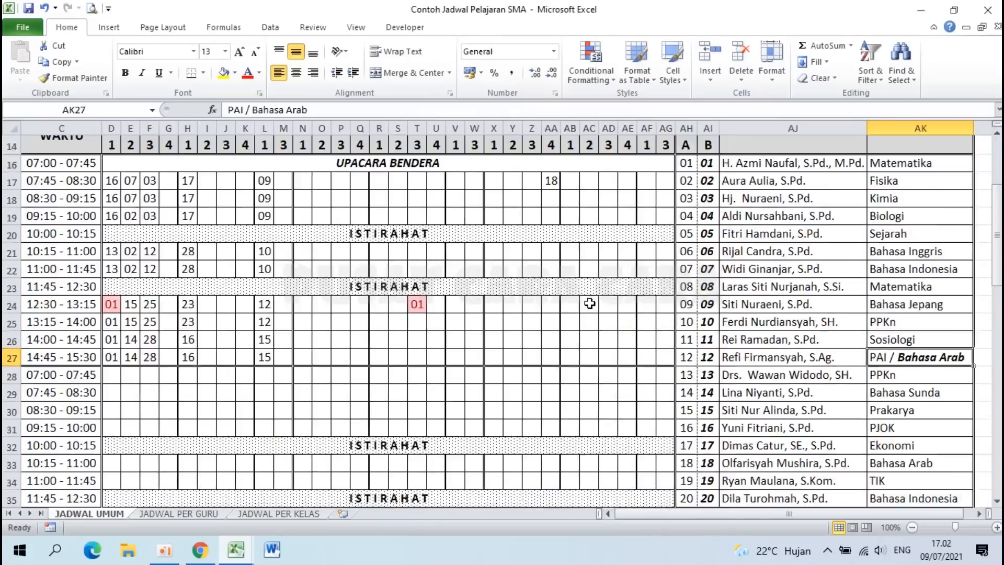
scroll(590, 303, down, 1)
mouse_move(654, 192)
mouse_down()
mouse_move(756, 267)
mouse_move(808, 549)
mouse_move(806, 352)
mouse_move(825, 497)
mouse_up()
scroll(830, 347, down, 2)
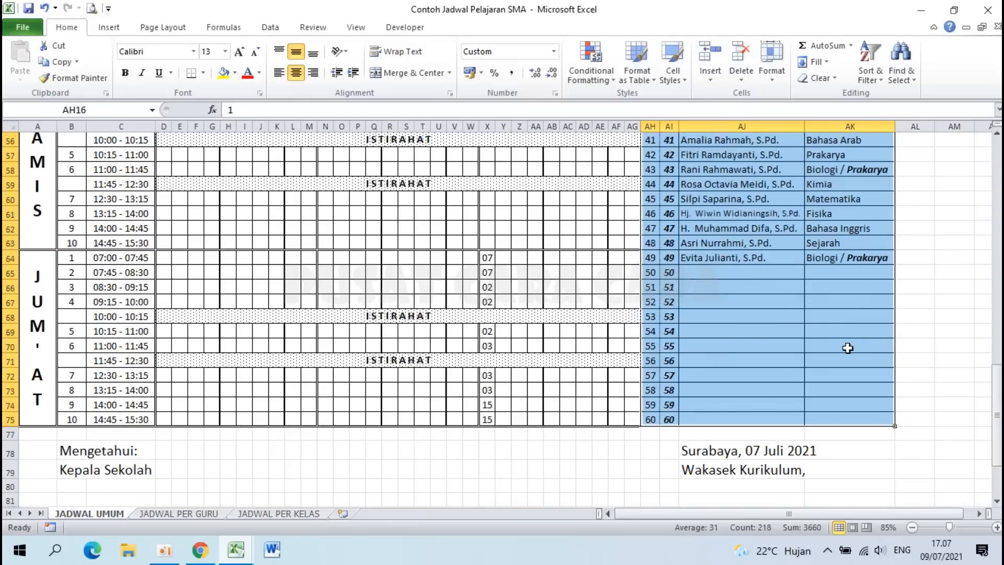
key(ctrl+c)
Step: Paste the teacher list at AH5 in contoh using Match Destination Formatting
click(236, 549)
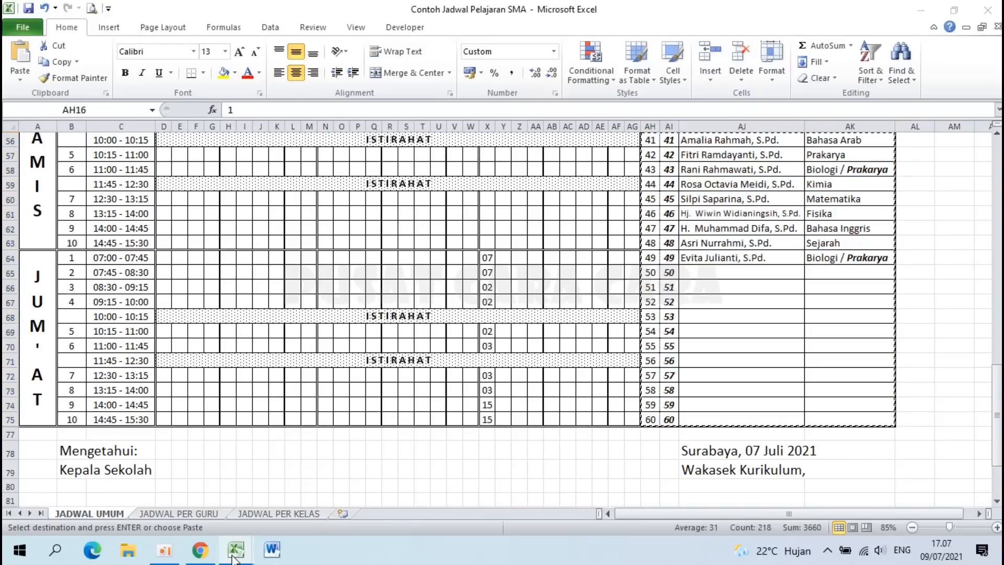
click(308, 496)
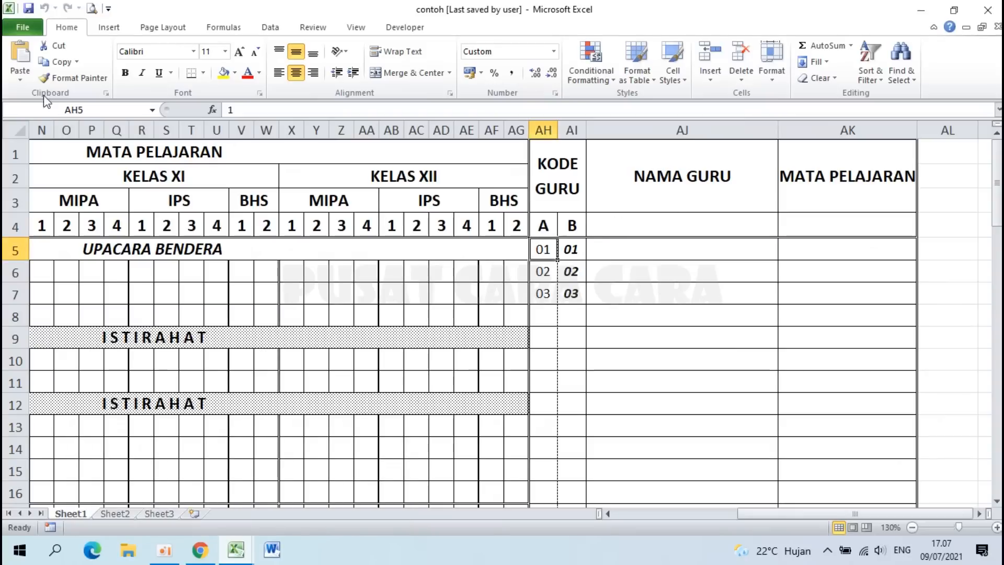
click(20, 80)
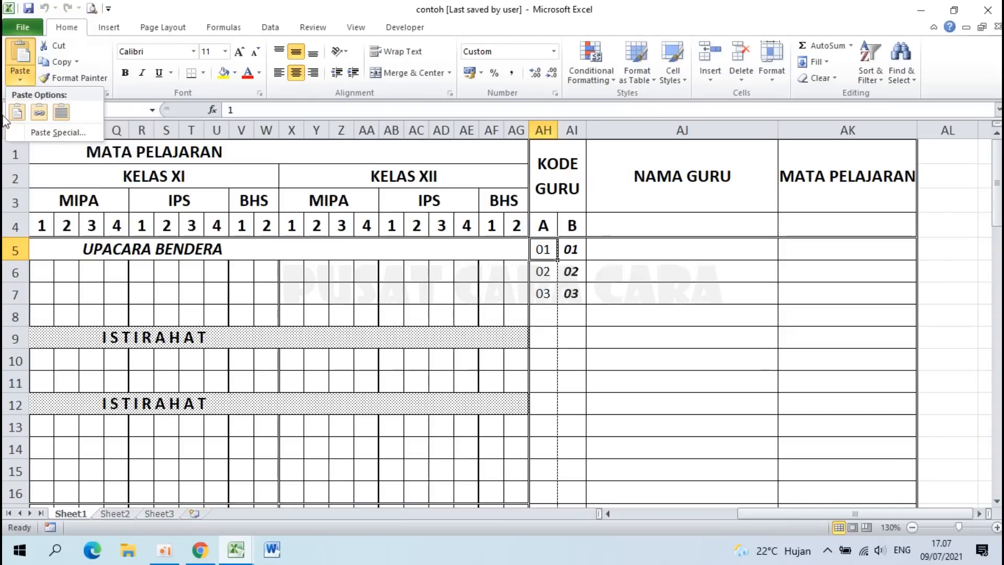
click(63, 118)
click(628, 270)
click(660, 387)
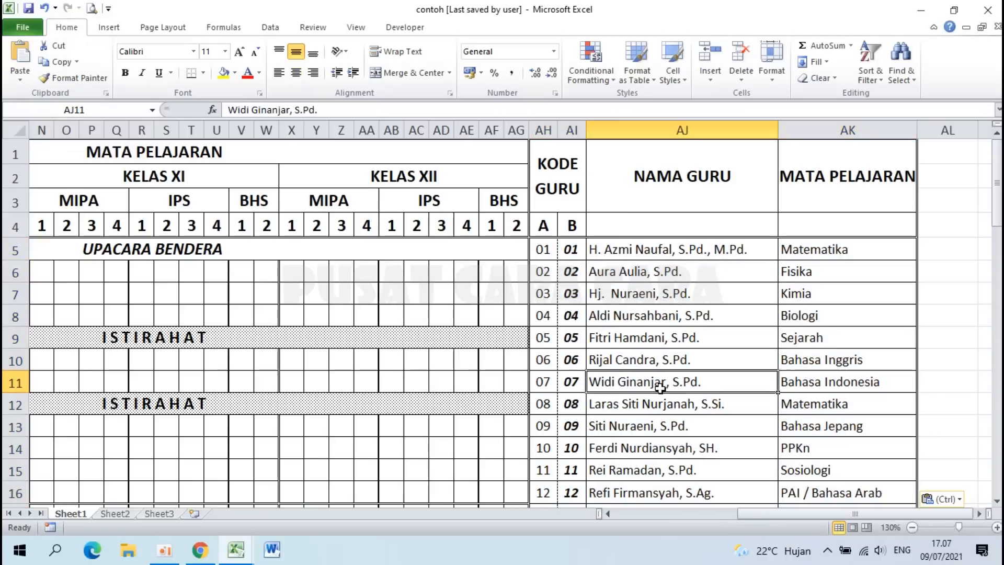
scroll(660, 388, down, 10)
scroll(660, 388, down, 5)
scroll(661, 388, up, 1)
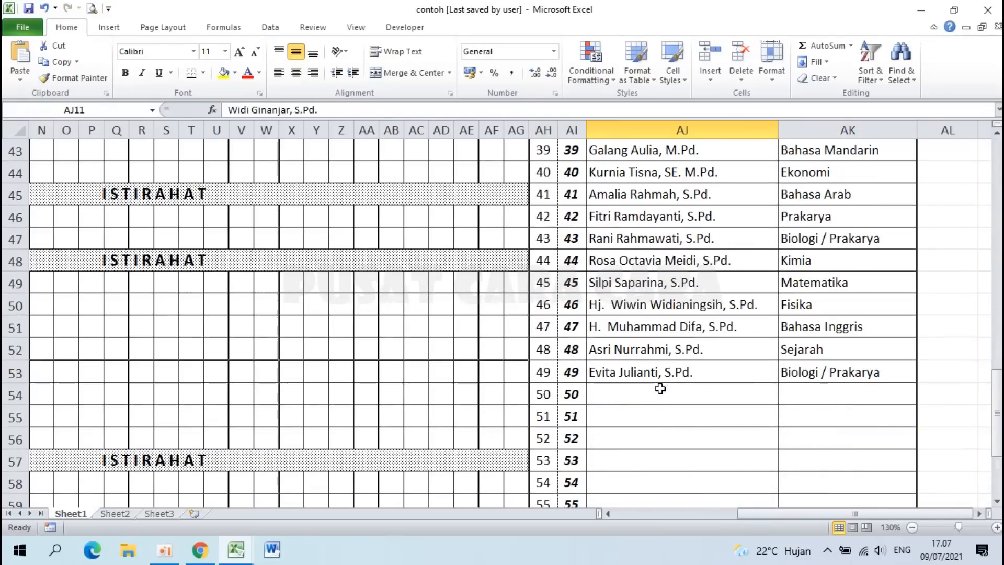
Step: Make the word Prakarya in cell AK47 bold and italic
double_click(834, 238)
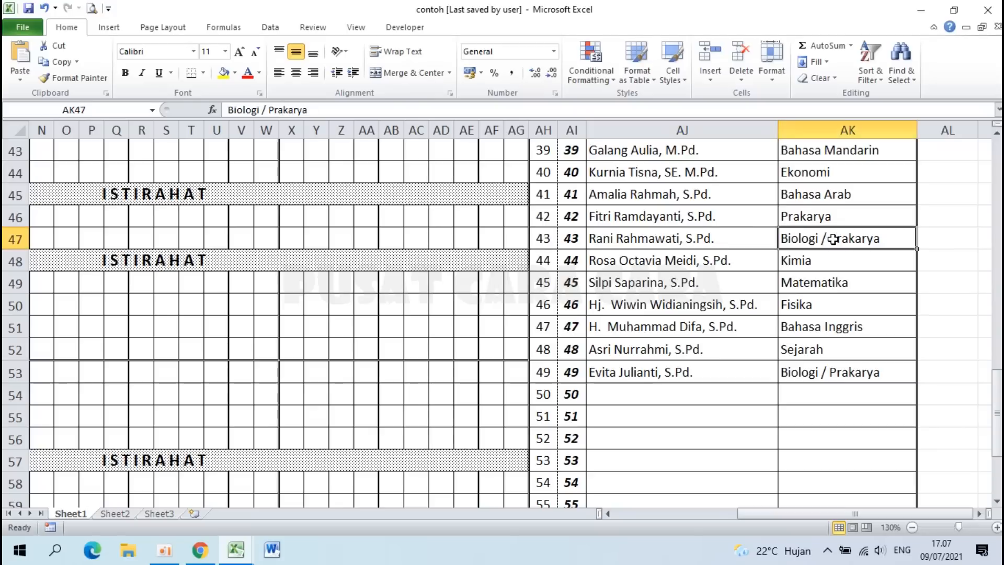
drag(829, 238, 886, 238)
click(126, 73)
click(141, 72)
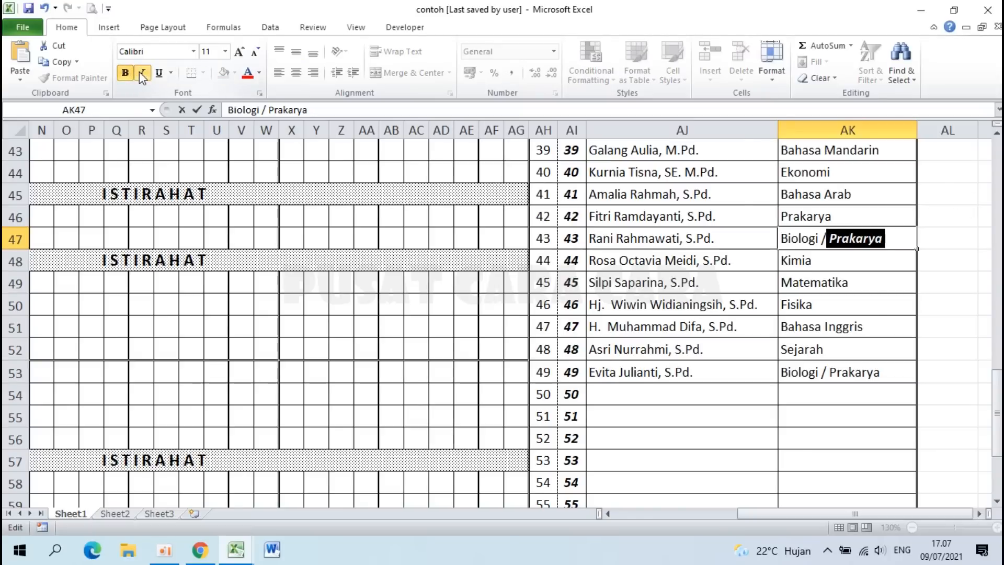
click(699, 225)
ctrl+scroll(696, 228, down, 2)
Step: Compare the title row 1 of the sample Contoh workbook with the contoh sheet
drag(543, 272, 537, 225)
scroll(538, 226, down, 6)
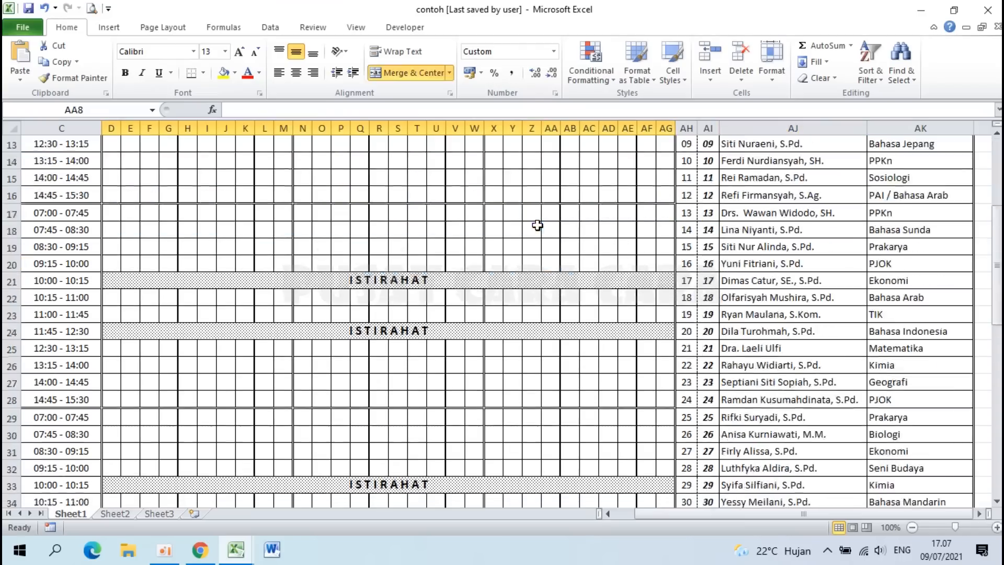
ctrl+scroll(538, 225, down, 4)
scroll(538, 225, up, 1)
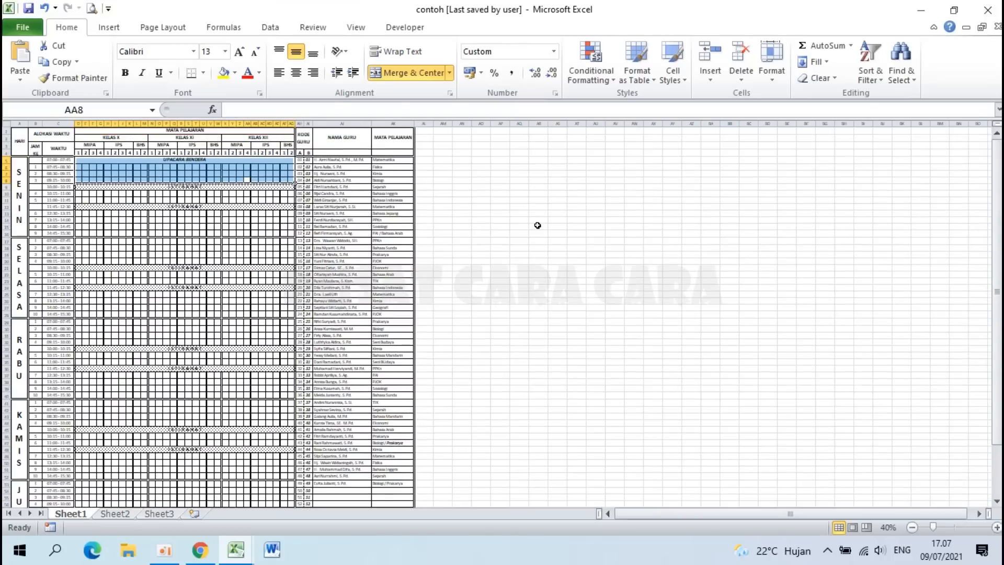
mouse_move(235, 546)
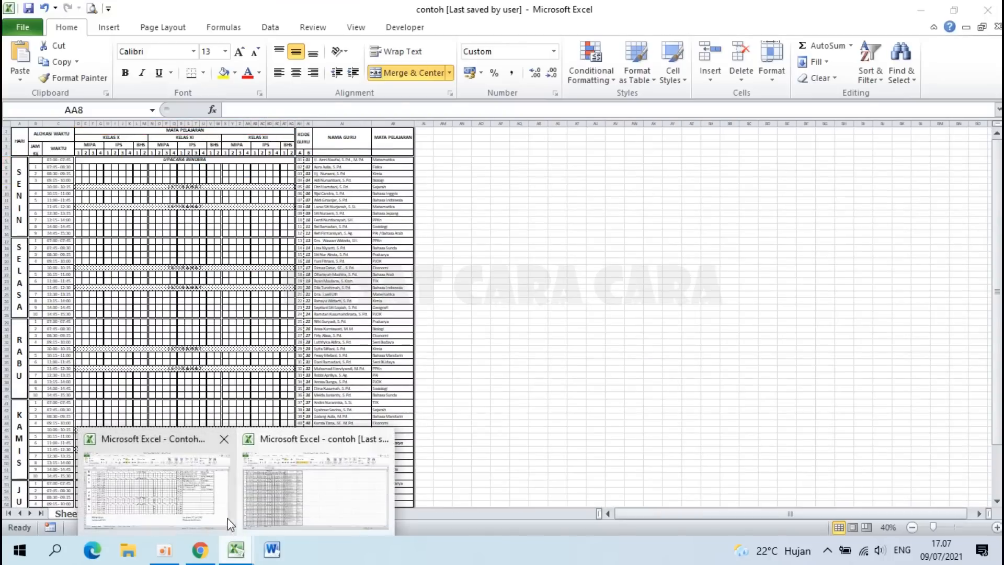
click(158, 498)
scroll(251, 368, up, 18)
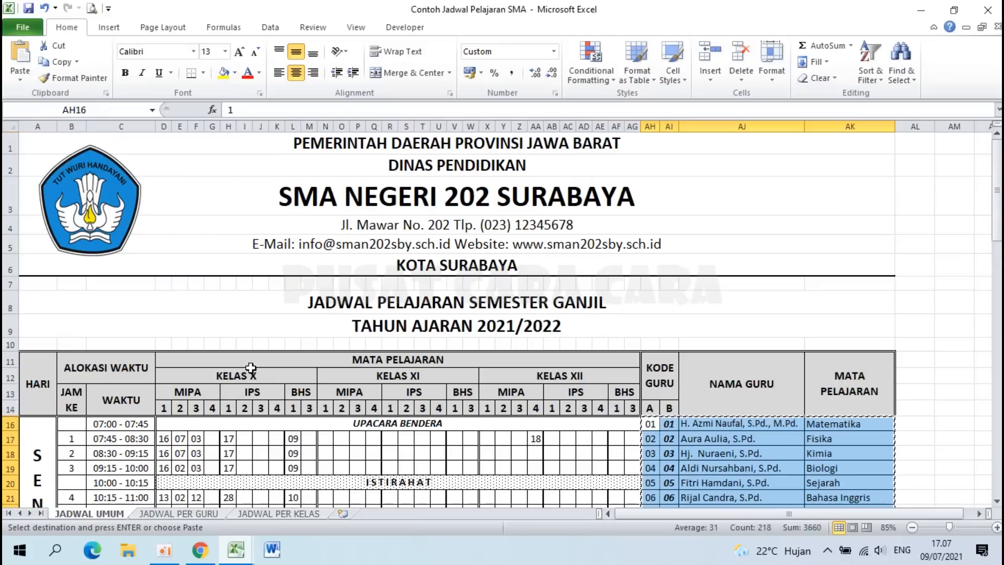
click(335, 149)
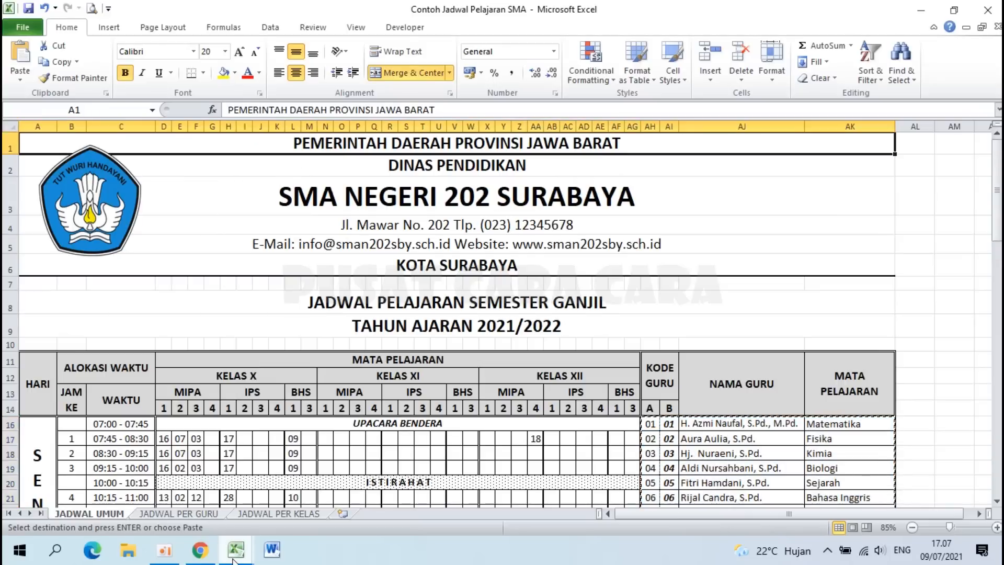
mouse_move(235, 550)
click(281, 506)
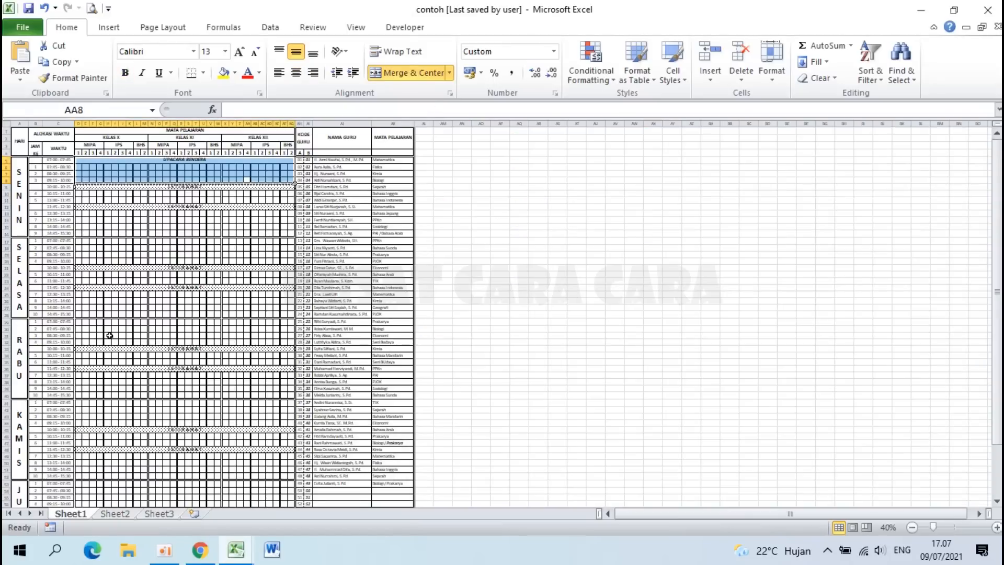
ctrl+scroll(109, 336, up, 4)
Step: Insert a blank row above row 1 of the contoh timetable
key(Home)
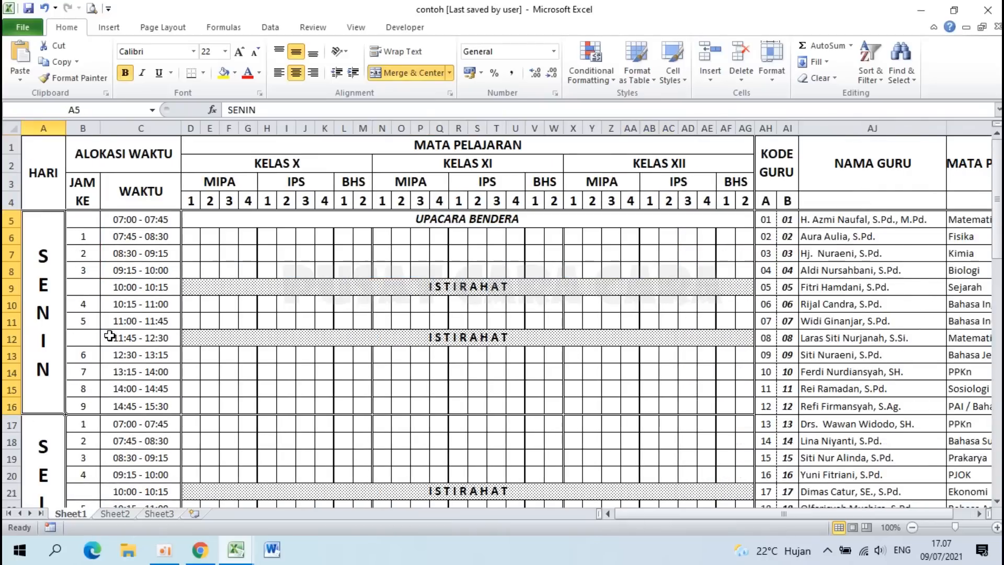
mouse_move(236, 550)
click(149, 507)
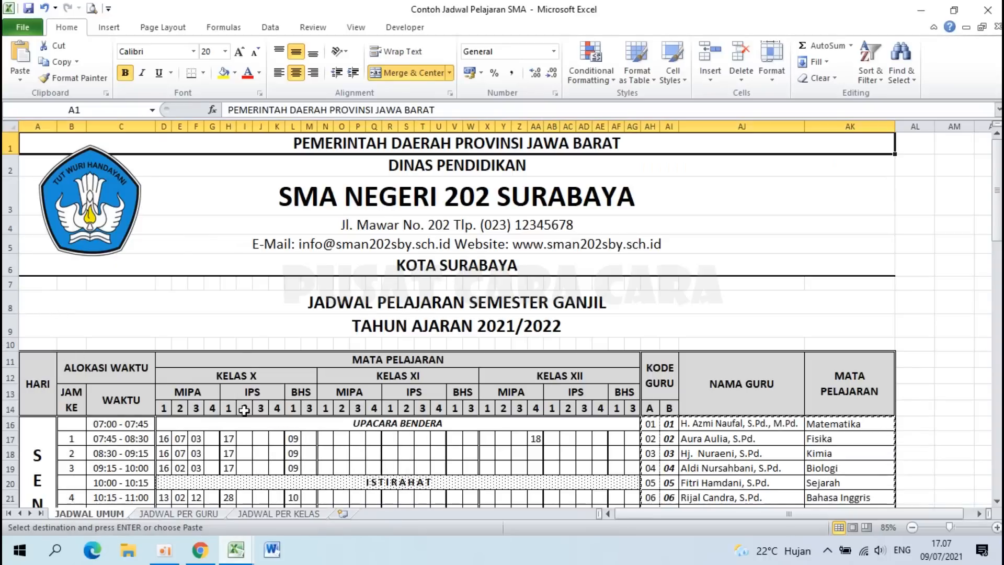
mouse_move(236, 549)
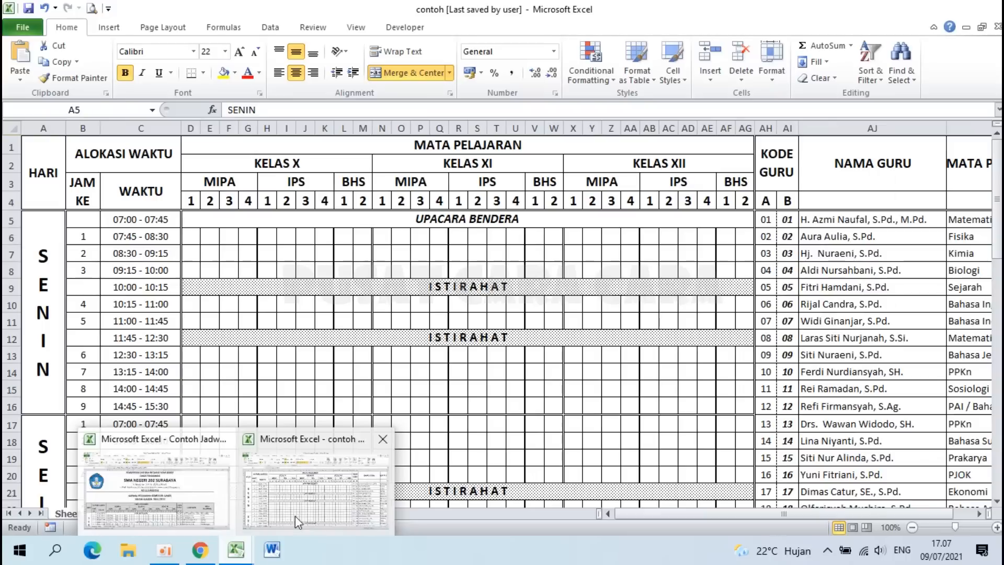
click(295, 516)
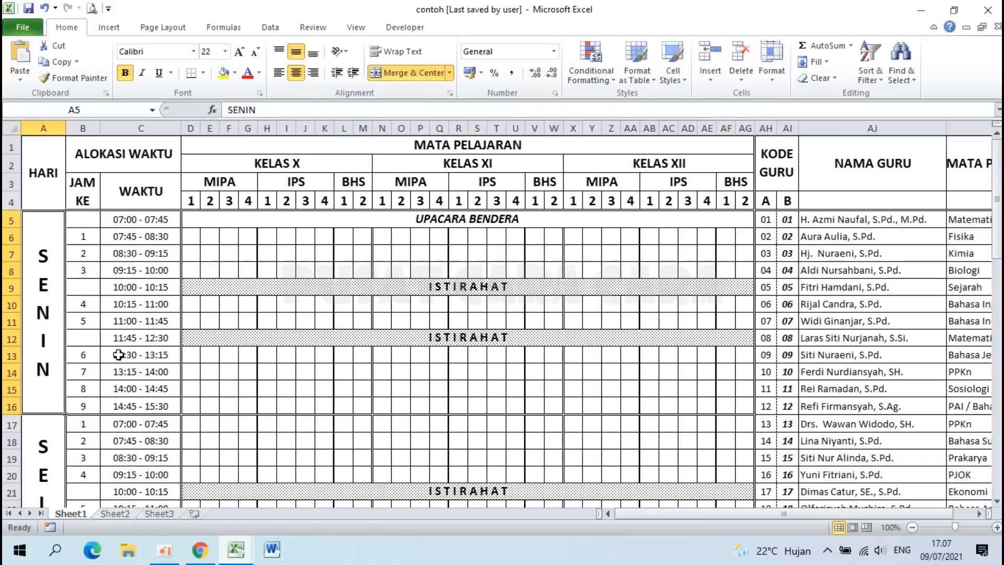
right_click(12, 146)
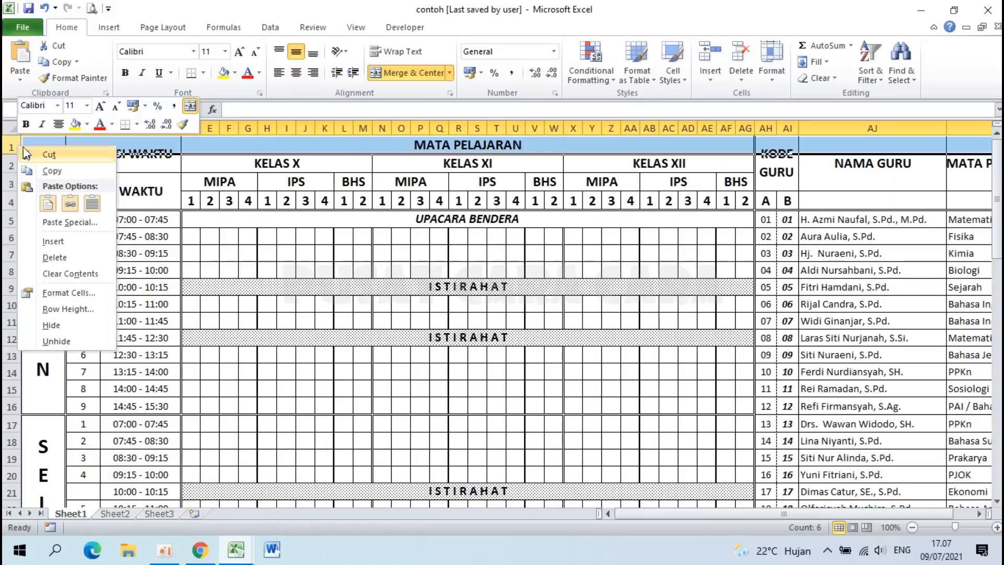
click(82, 243)
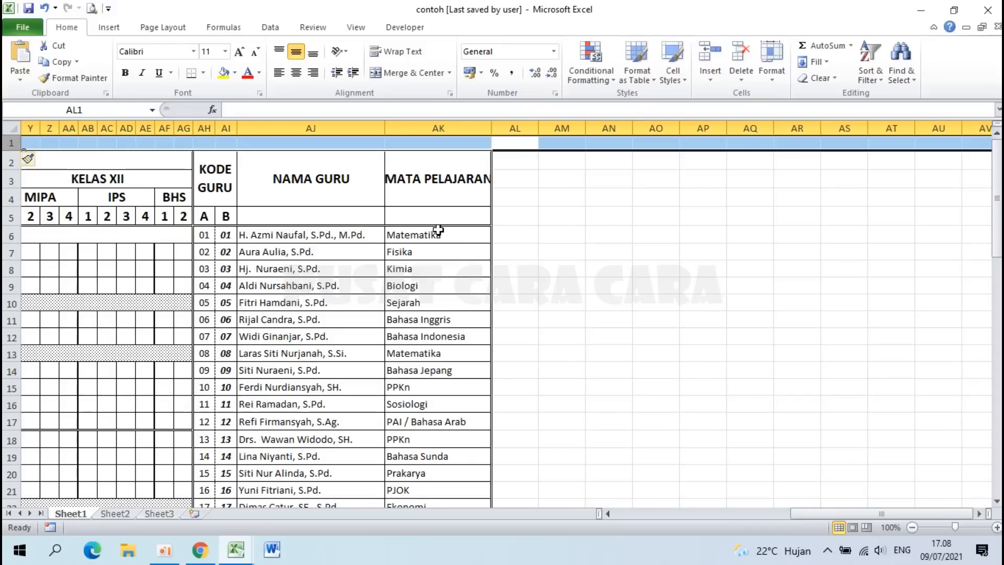
Step: Insert nine blank rows above the timetable so its header starts at row 11, then select A1
key(F4)
key(F4)
key(F4)
key(F4)
key(F4)
key(F4)
key(F4)
key(F4)
key(F4)
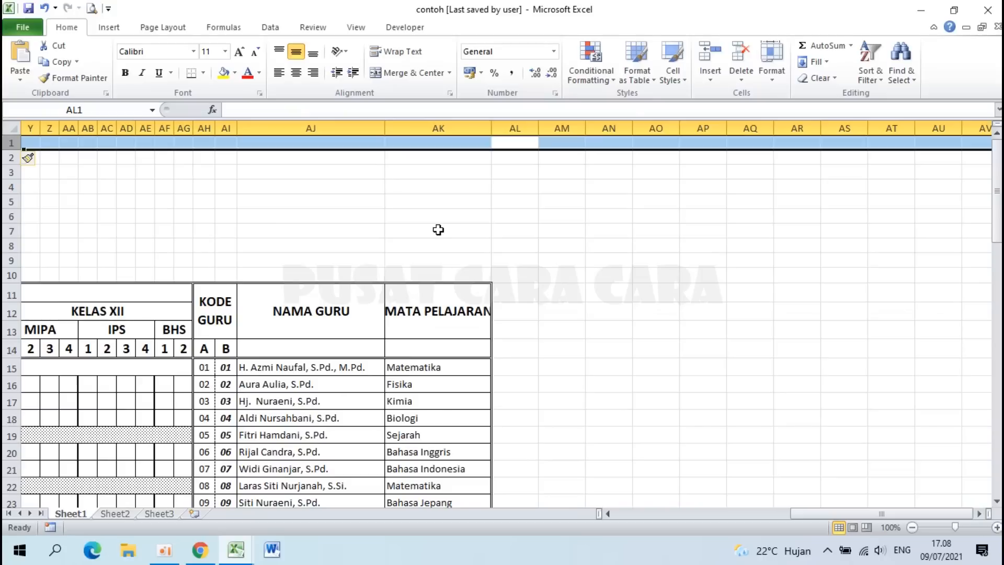
click(439, 230)
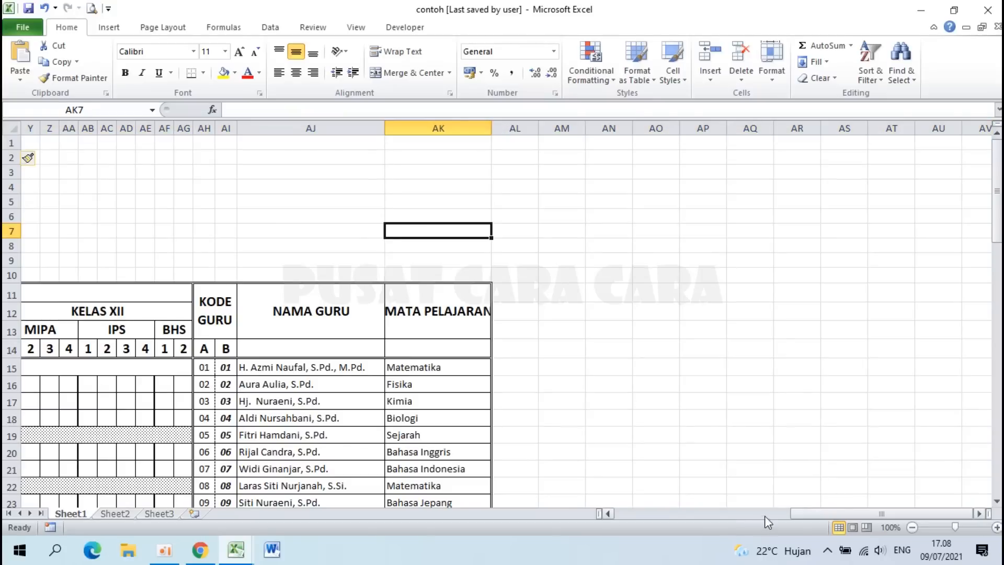
drag(971, 514, 745, 516)
click(42, 143)
ctrl+scroll(58, 144, up, 3)
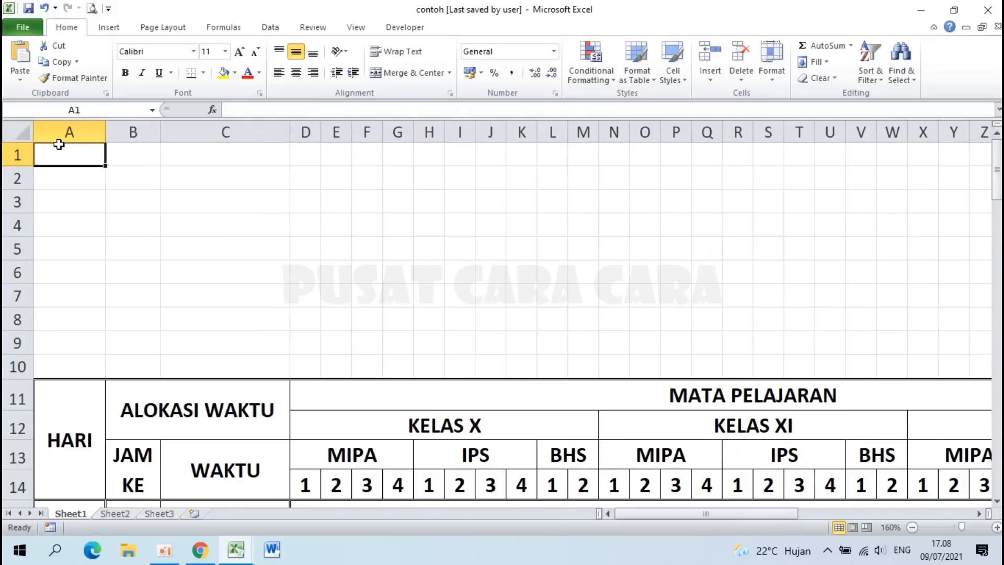
Step: Enter PEMERINTAH DAERAH PROVINSI JAWA TIMUR, DINAS PENDIDIKAN and SMA NEGERI 202 SURABAYA in A1–A3
text(PEMERINTA)
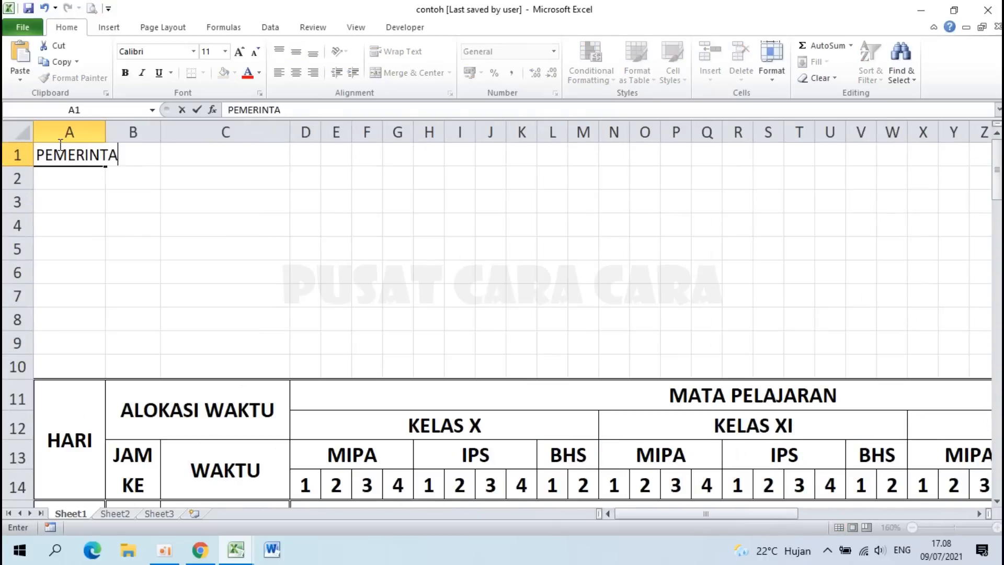
text(H DAERAH PROVINSI JAWA TIMUR)
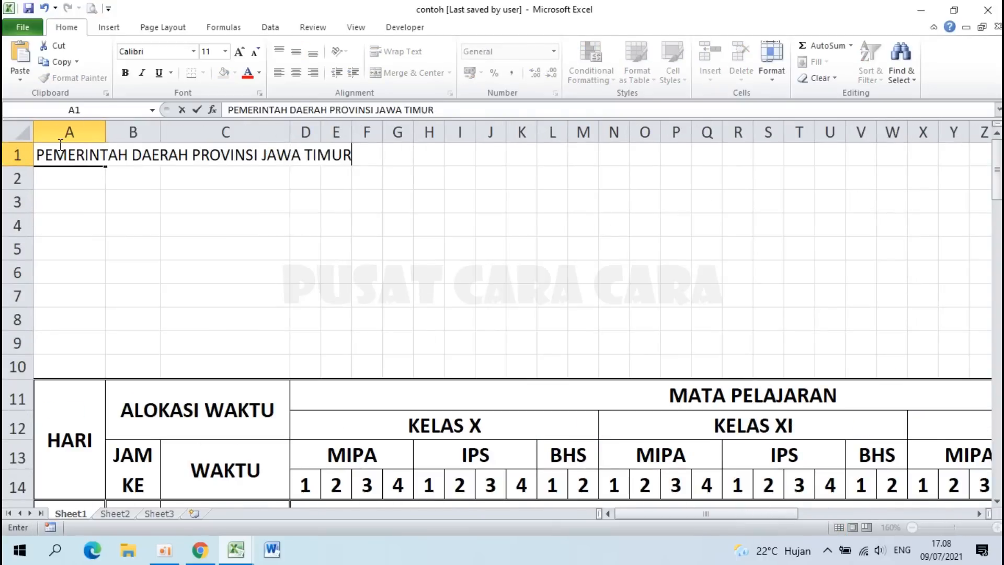
key(Return)
text(DINAS PENDIDIKAN)
key(Return)
text(SMA NEGERI 20)
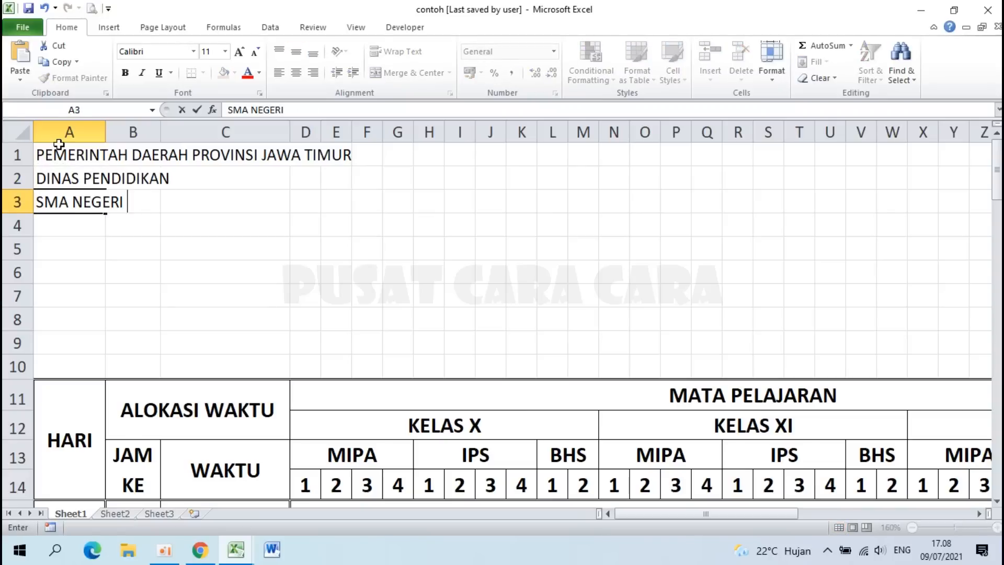
key(BackSpace)
key(BackSpace)
key(BackSpace)
key(BackSpace)
key(BackSpace)
key(BackSpace)
key(BackSpace)
key(BackSpace)
key(BackSpace)
key(BackSpace)
key(BackSpace)
key(BackSpace)
key(Return)
key(Up)
text(SMA NEGERI 202 SURABAYA)
key(Return)
Step: Enter the school's address and phone line, its e-mail and website line, and KOTA SURABAYA in A4–A6
text(Jl. Mawar No. 202 T)
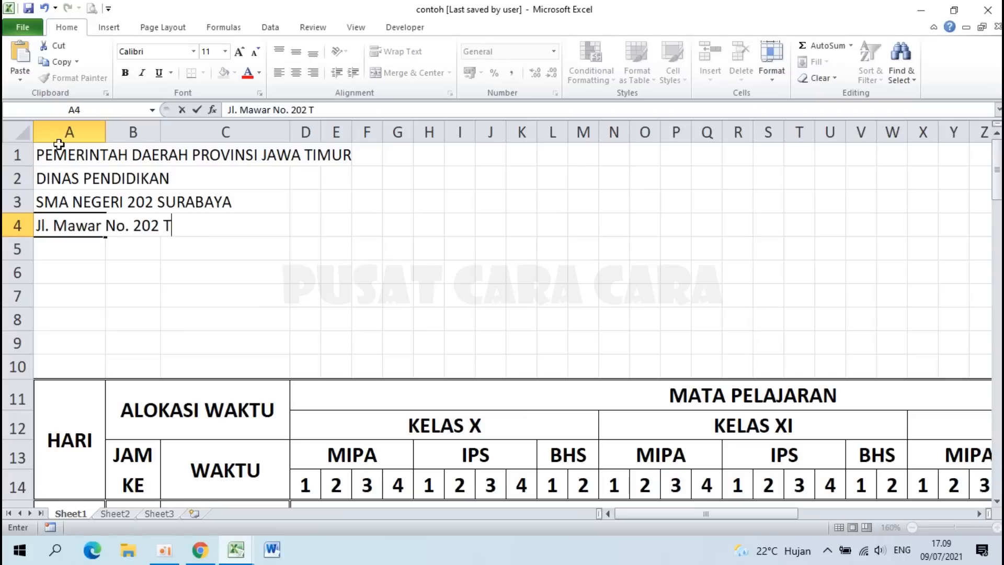
text(lp. (023) 12345678)
key(Return)
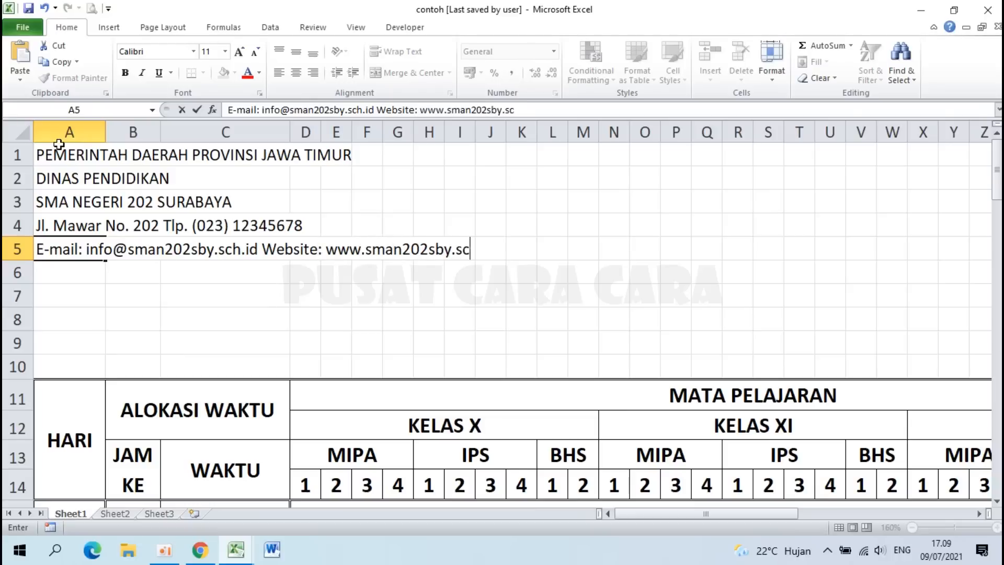
key(Return)
text(KOTA SURABAYA)
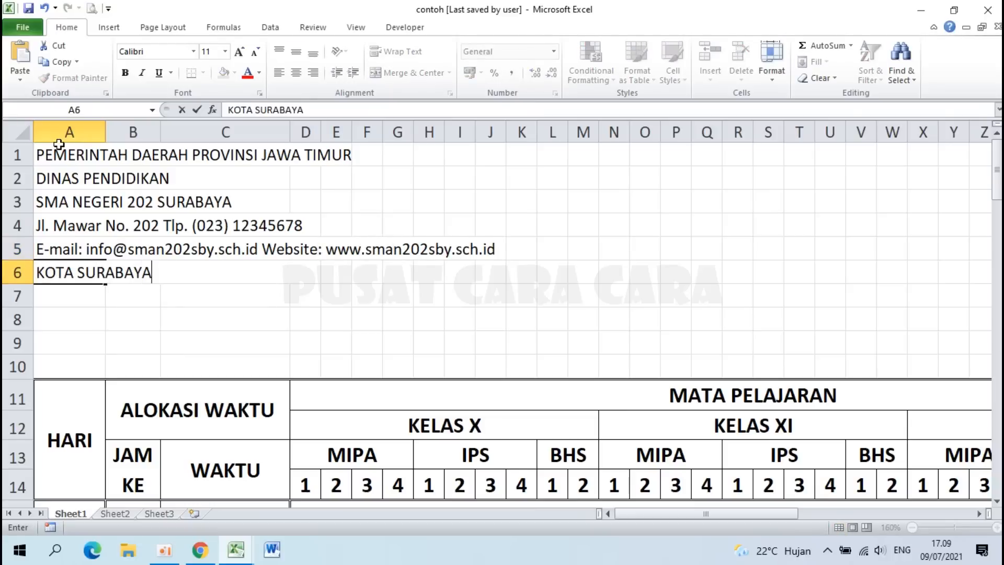
key(Return)
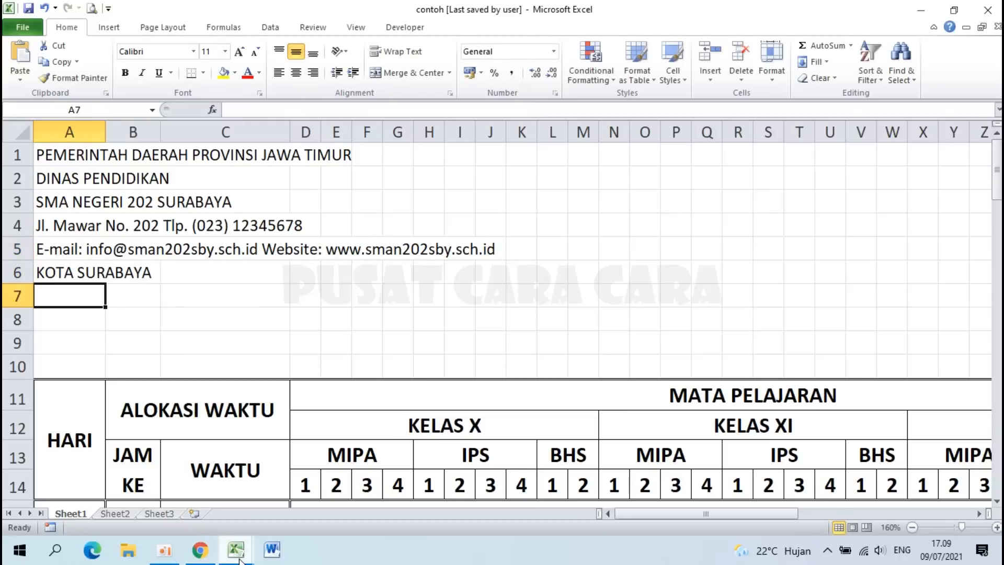
Step: Switch to the sample timetable workbook and inspect its letterhead line formatting
mouse_move(234, 553)
click(174, 485)
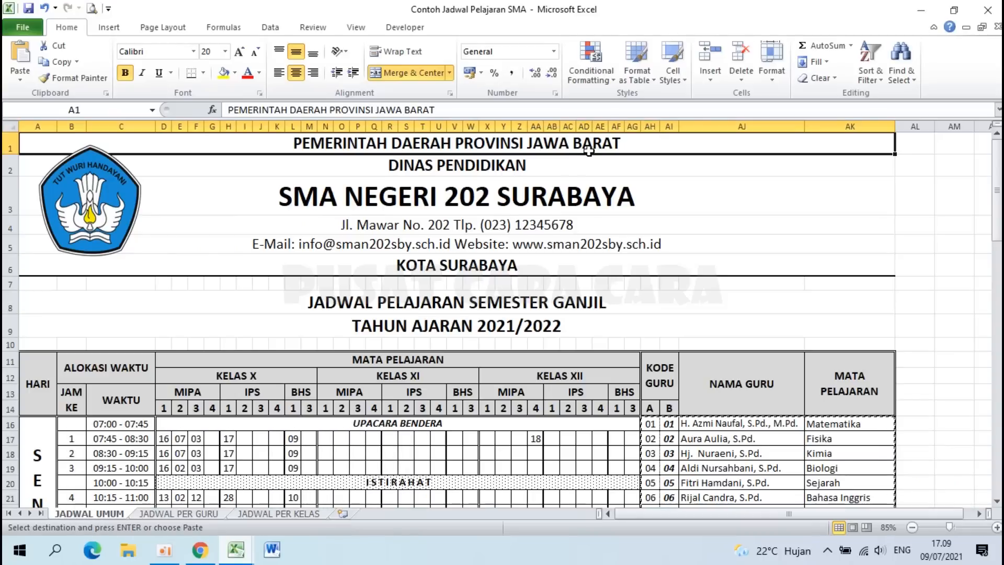
click(502, 199)
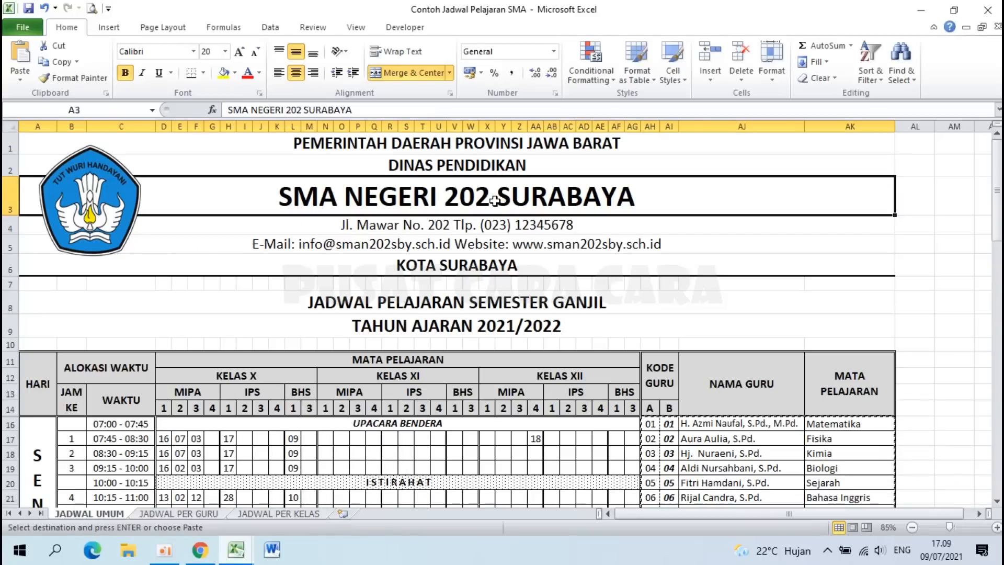
click(548, 137)
Step: Change BARAT to TIMUR in the sample's A1 header, then return to the contoh workbook
click(237, 549)
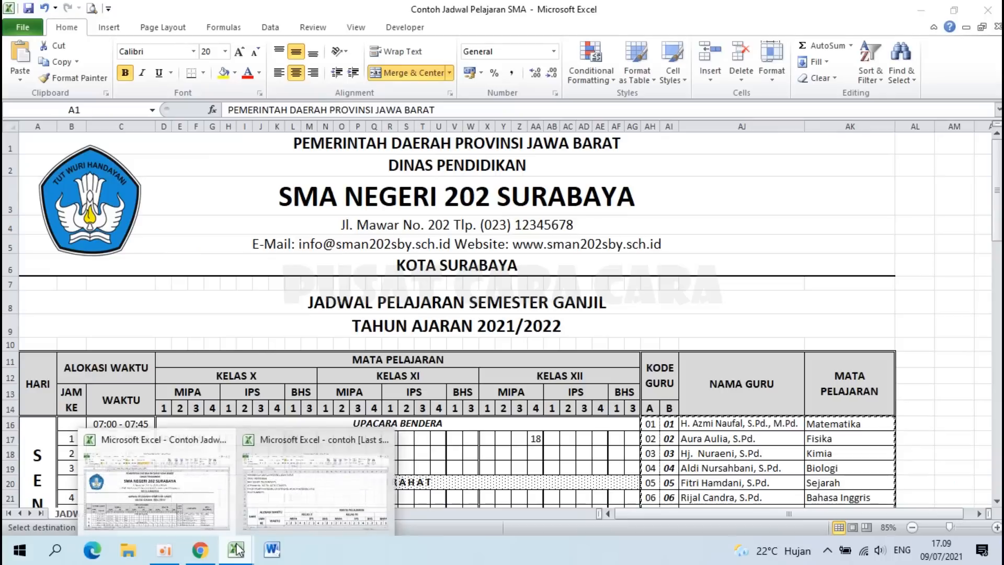
click(570, 142)
double_click(568, 141)
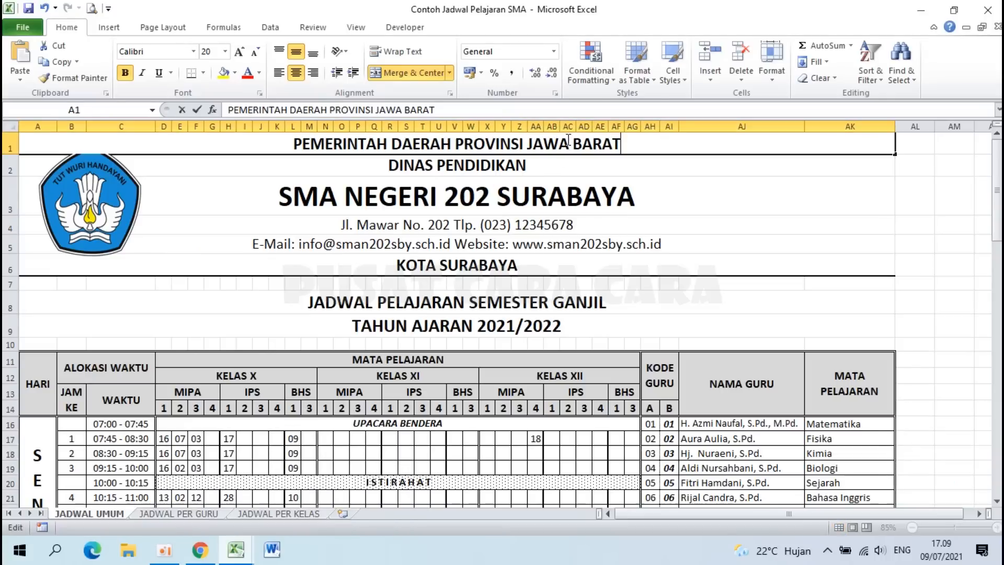
double_click(568, 142)
text(TIMUR)
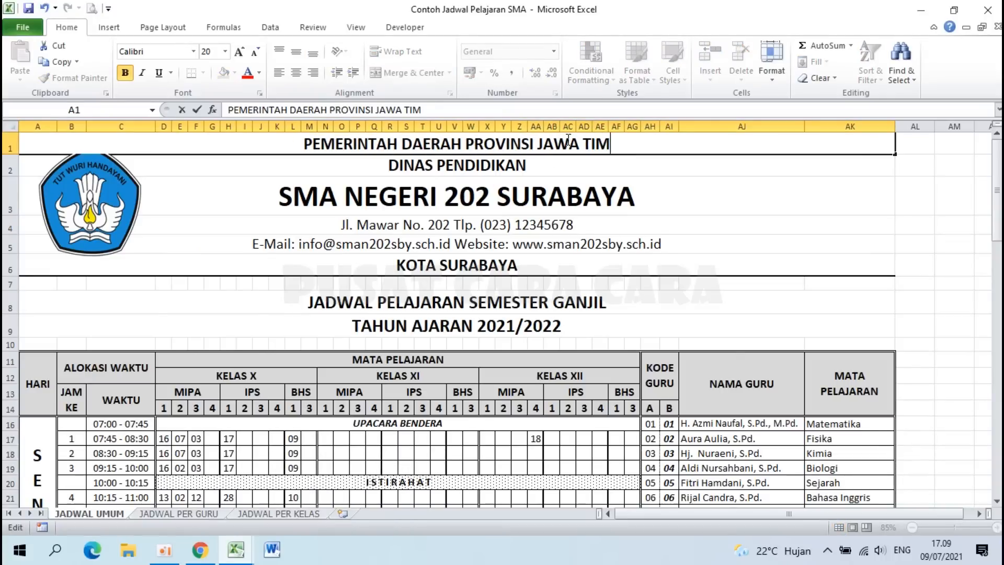
key(Return)
click(235, 549)
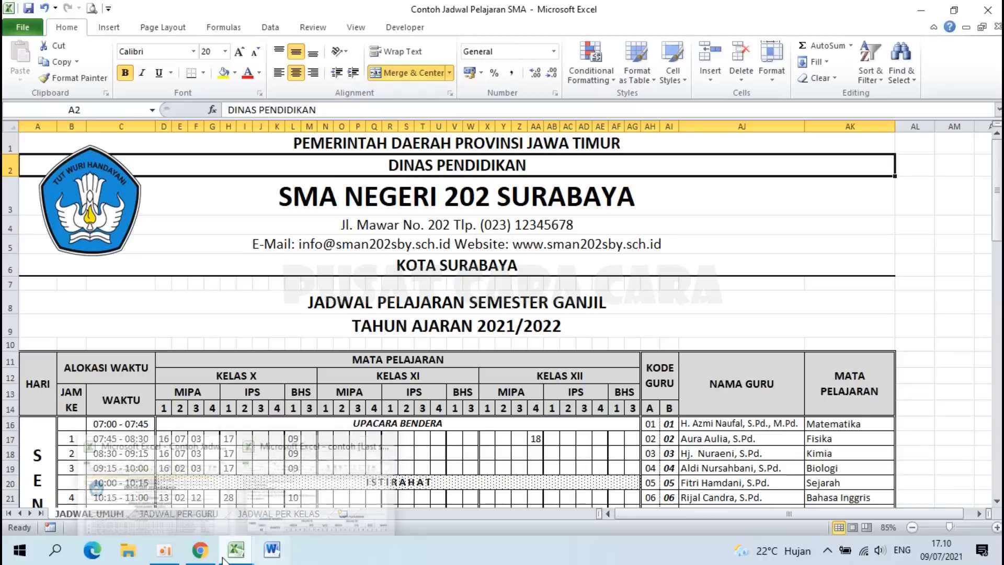
click(267, 503)
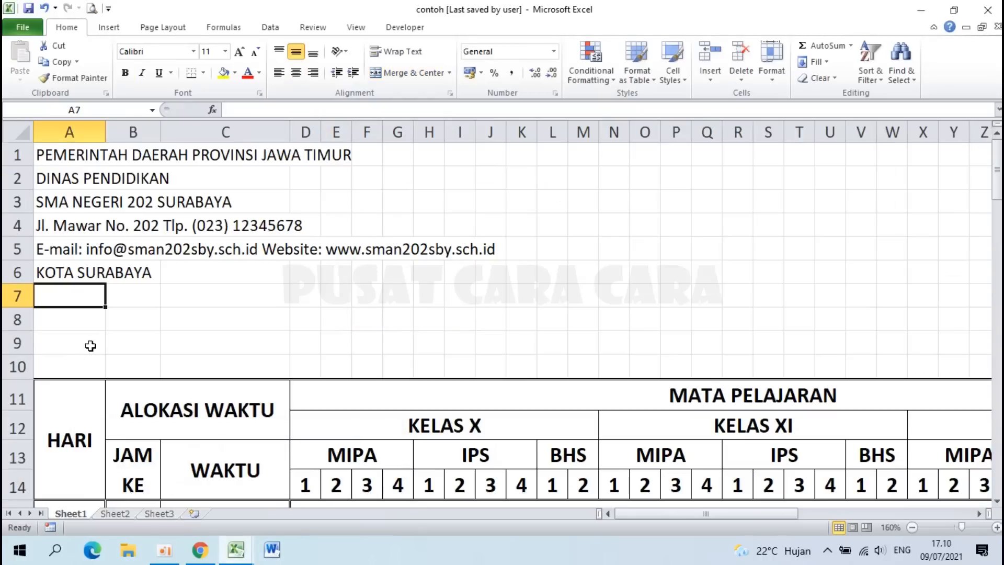
Step: Type JADWAL PELAJARAN SEMESTER GANJIL in A8 and TAHUN AJARAN 2021/2022 in A9
click(58, 322)
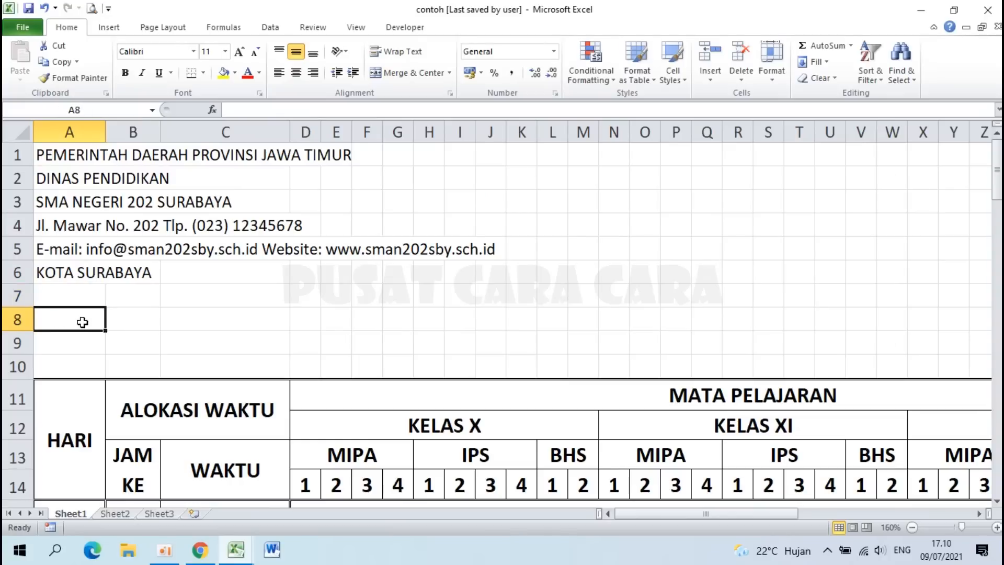
text(JADWAL PE)
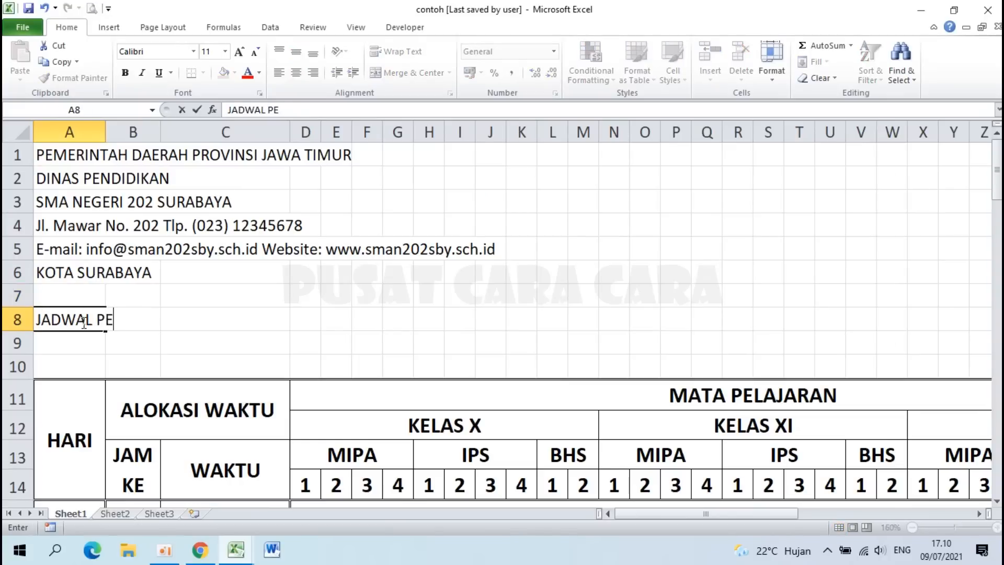
text(LAJARAN SEME)
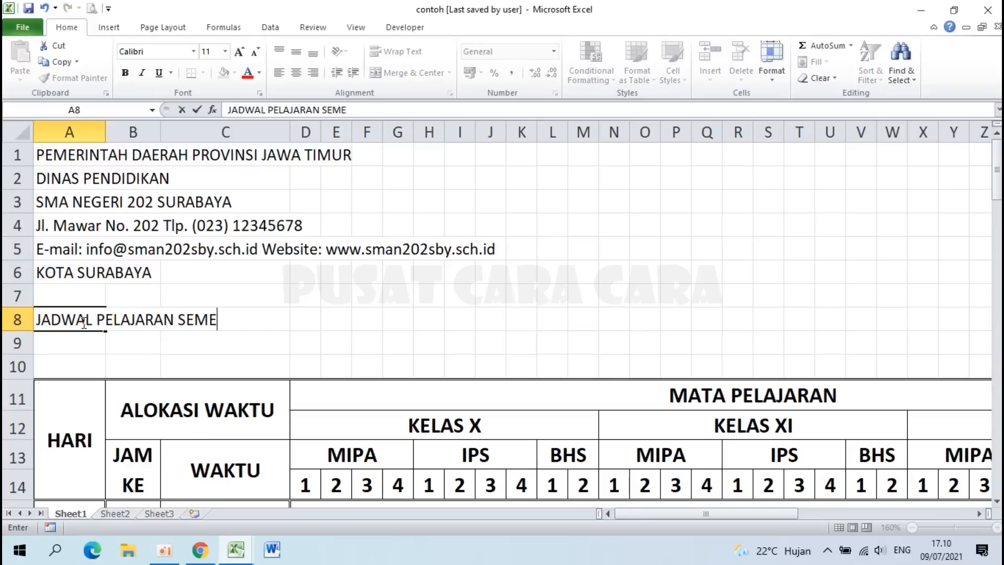
text(STER GANK)
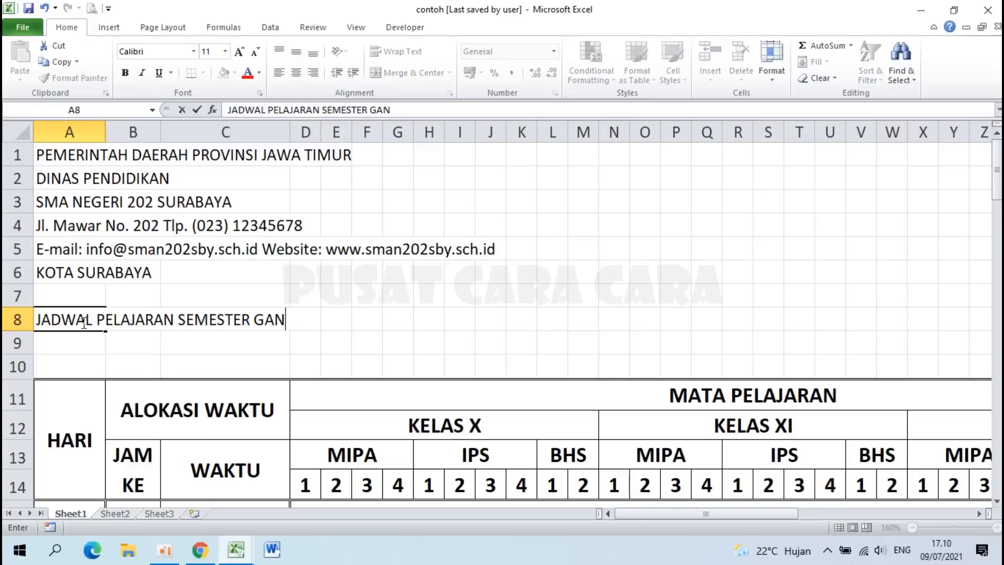
key(Return)
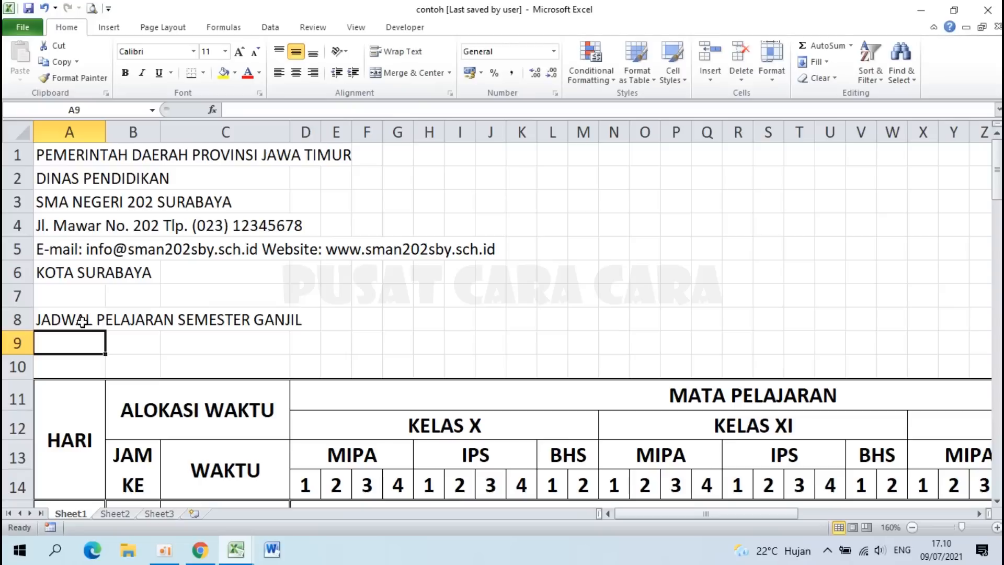
text(RAHUN )
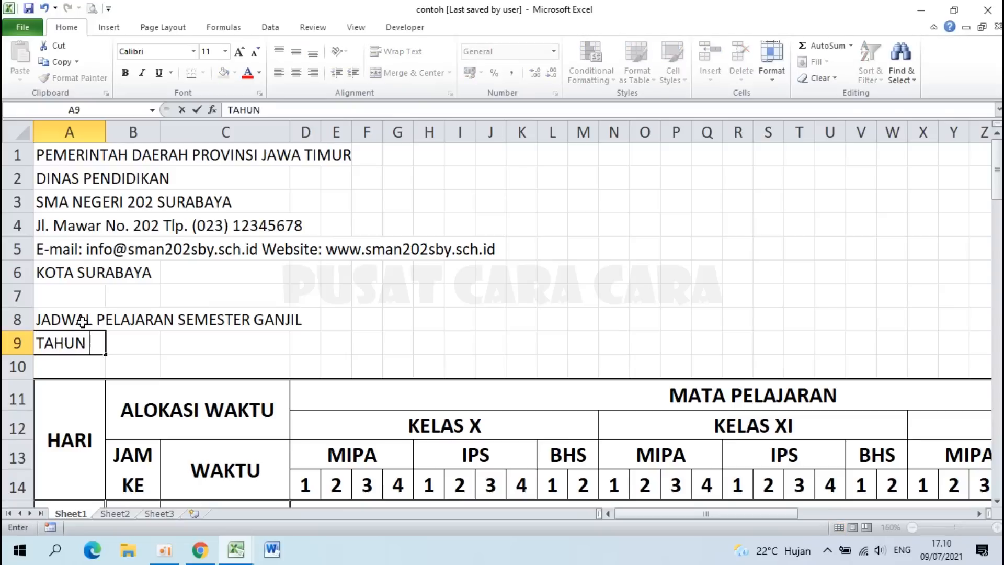
text(AJARAN 2021/2022)
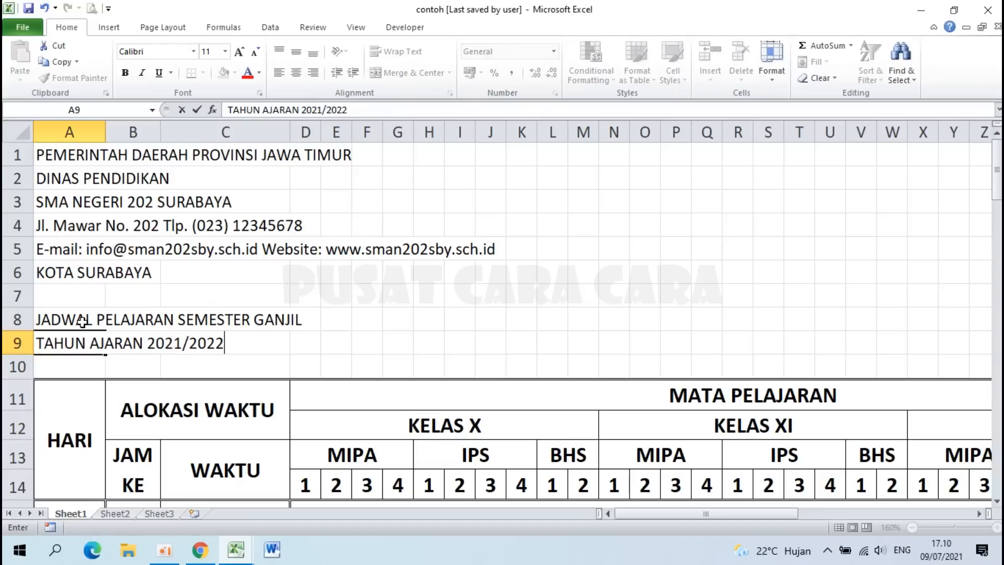
key(Return)
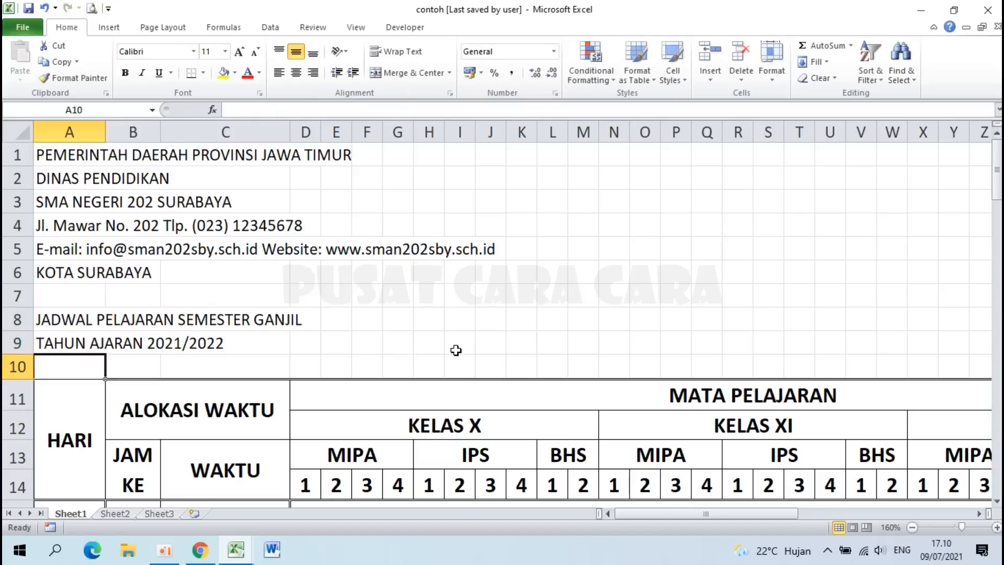
Step: Merge and center A1:AK1 so the provincial government line spans the table width
ctrl+scroll(456, 351, down, 5)
ctrl+scroll(284, 328, up, 2)
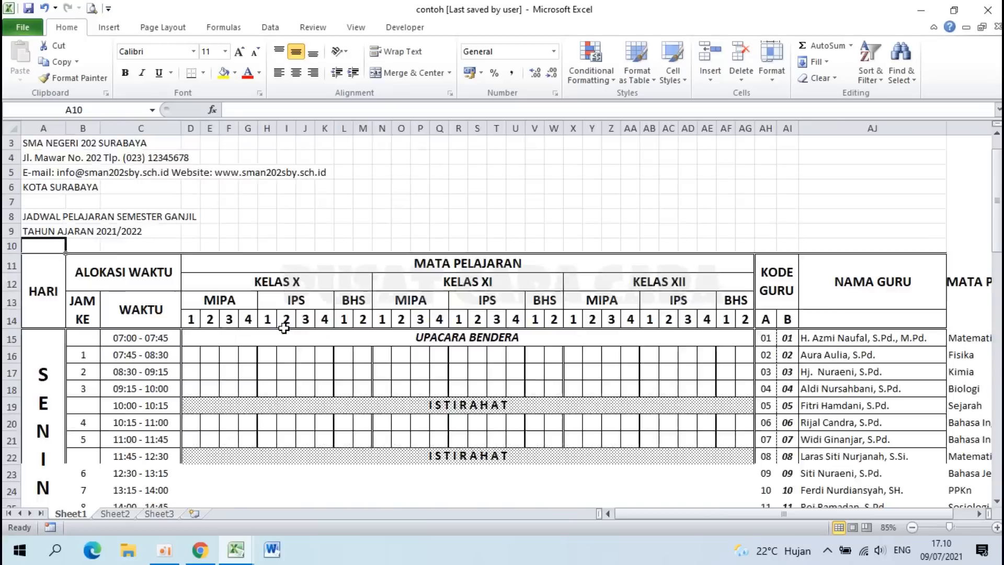
scroll(284, 328, up, 1)
drag(58, 149, 903, 147)
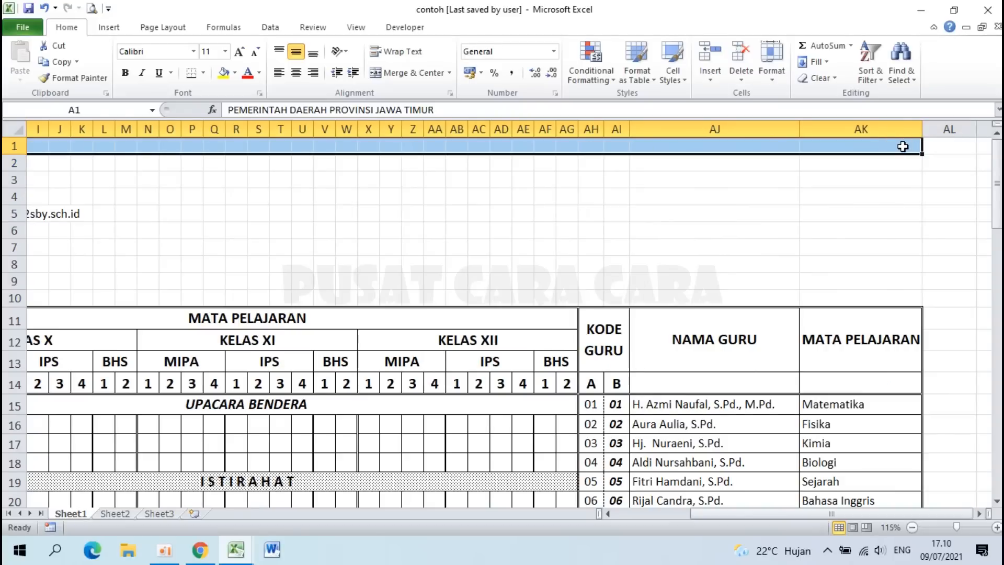
click(413, 78)
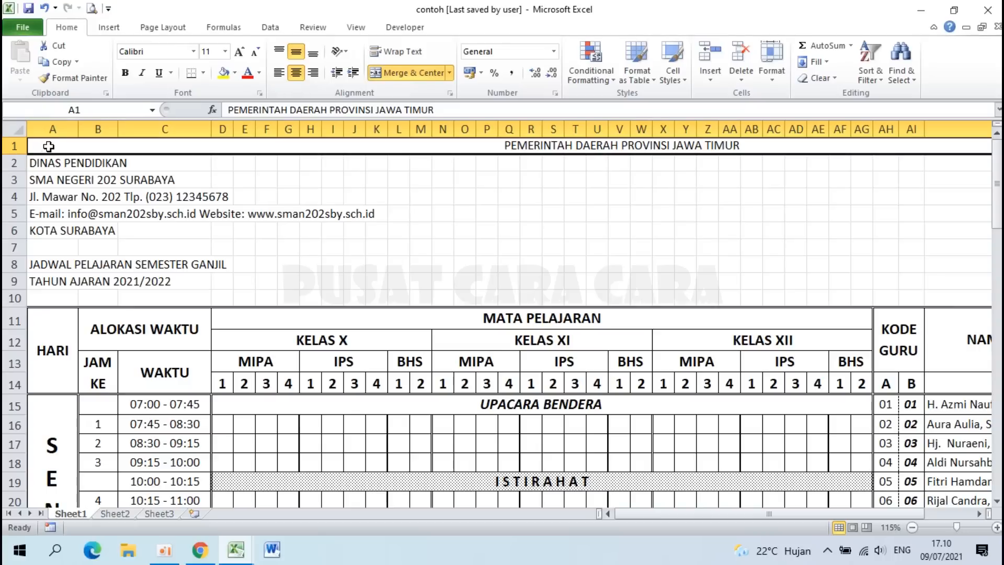
Step: Copy row 1's merged, centred format onto rows 2, 3 and 4 with Format Painter
click(83, 80)
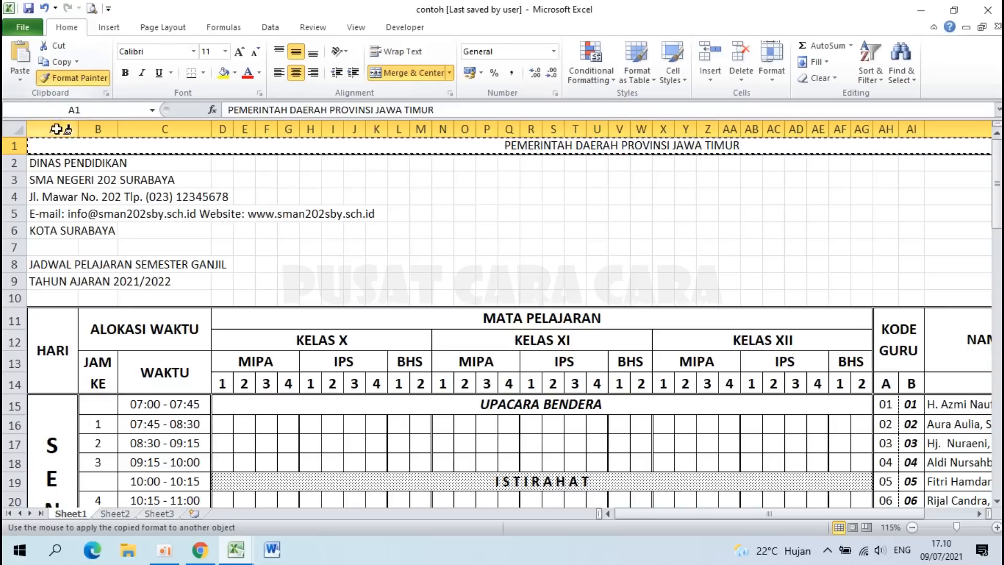
click(48, 165)
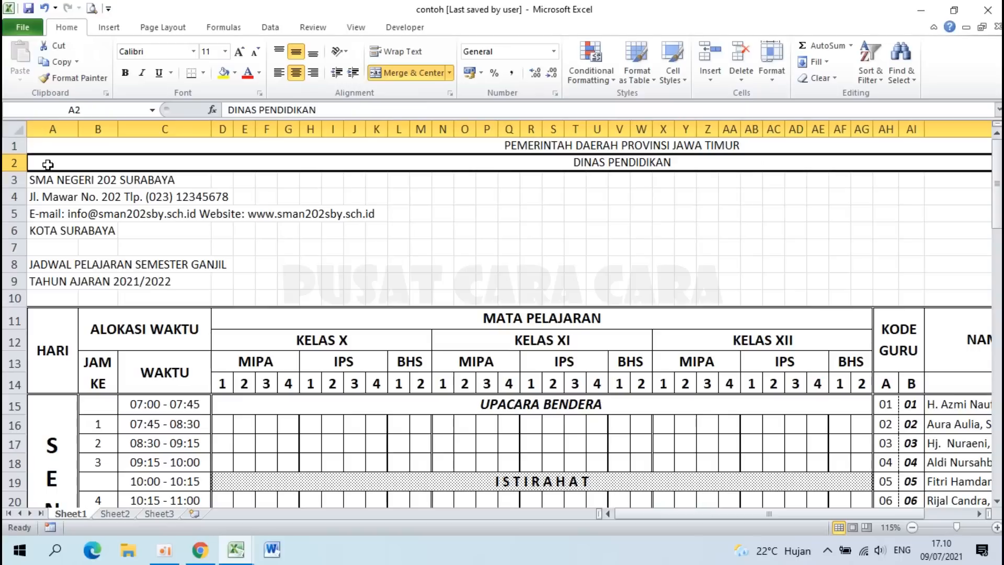
click(74, 79)
click(49, 178)
click(70, 79)
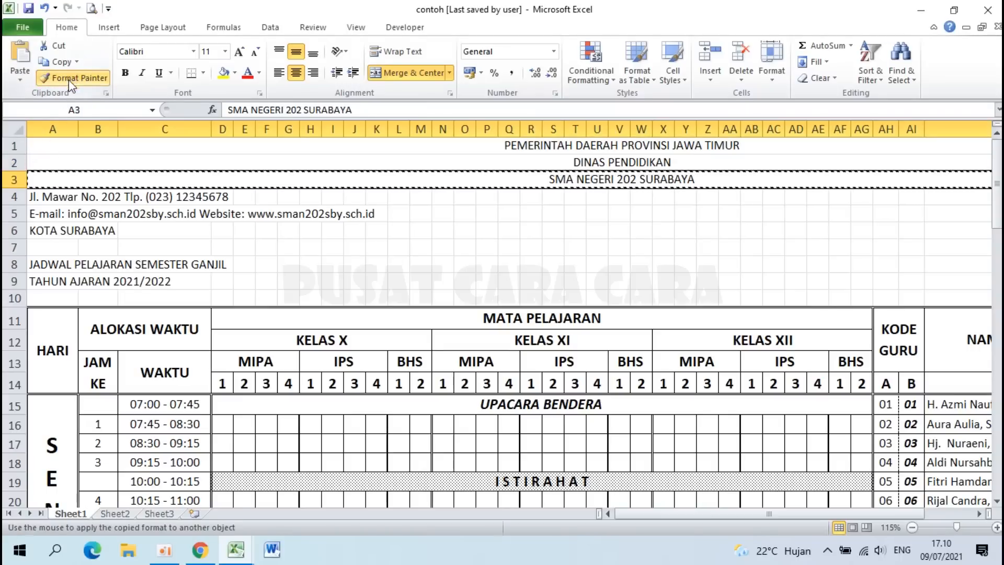
click(48, 197)
Step: Apply the same merged, centred format to rows 5, 6, 8 and 9
click(73, 79)
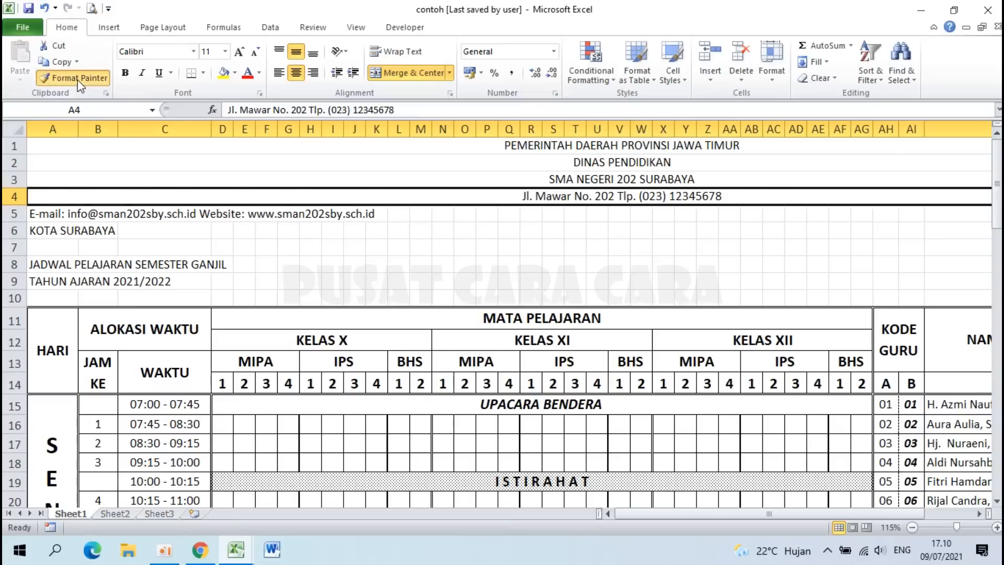
click(52, 215)
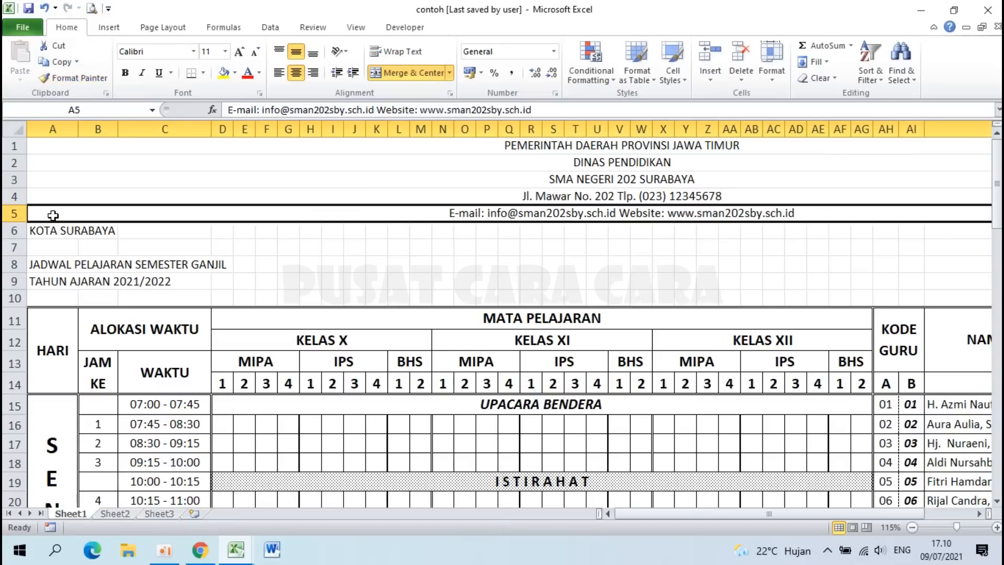
click(73, 78)
click(41, 231)
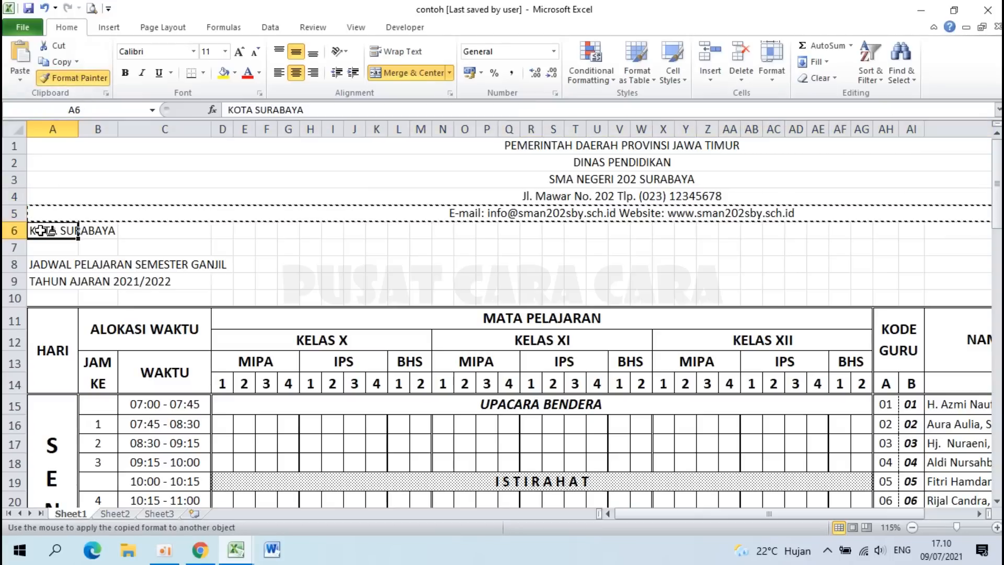
click(74, 78)
click(44, 263)
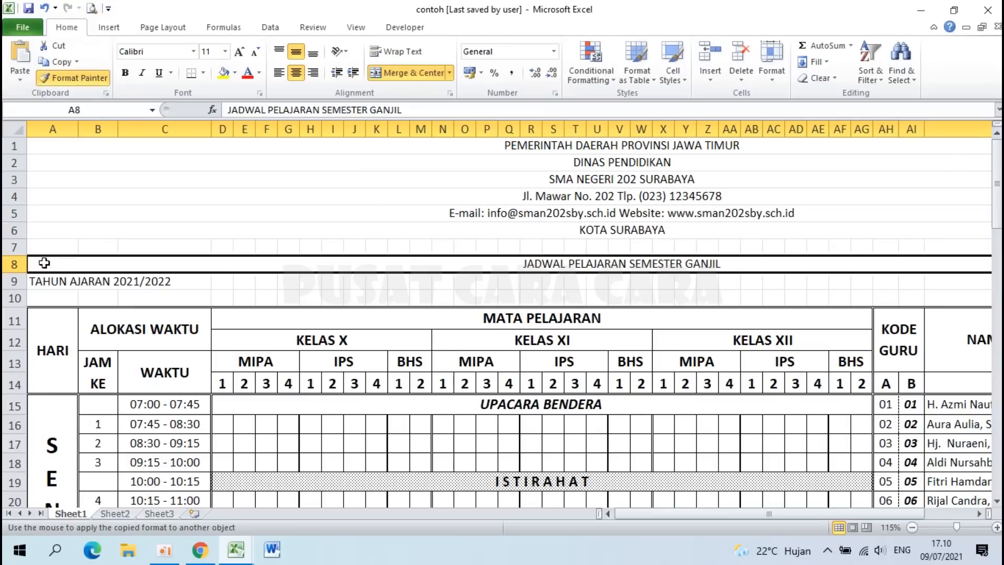
click(73, 78)
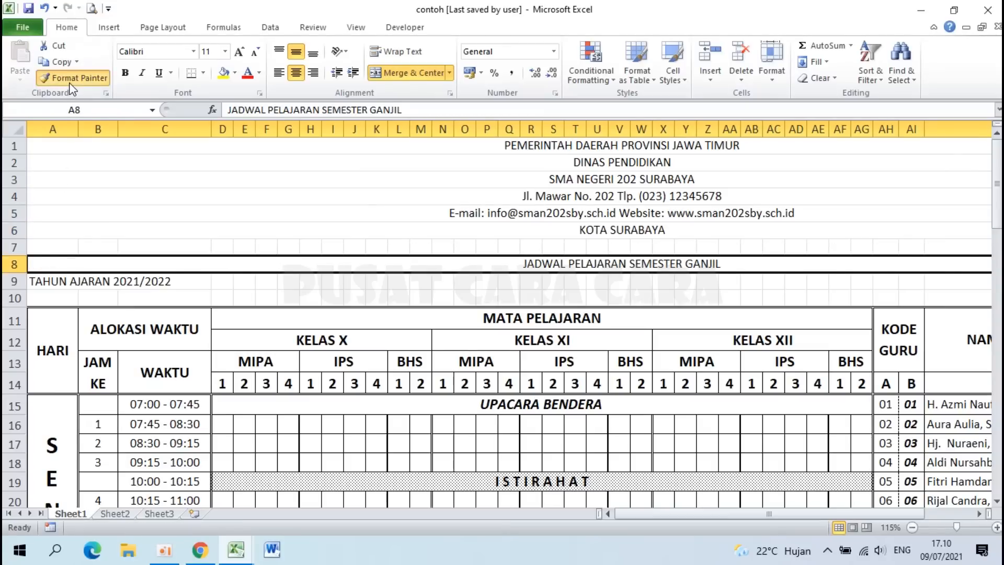
click(53, 283)
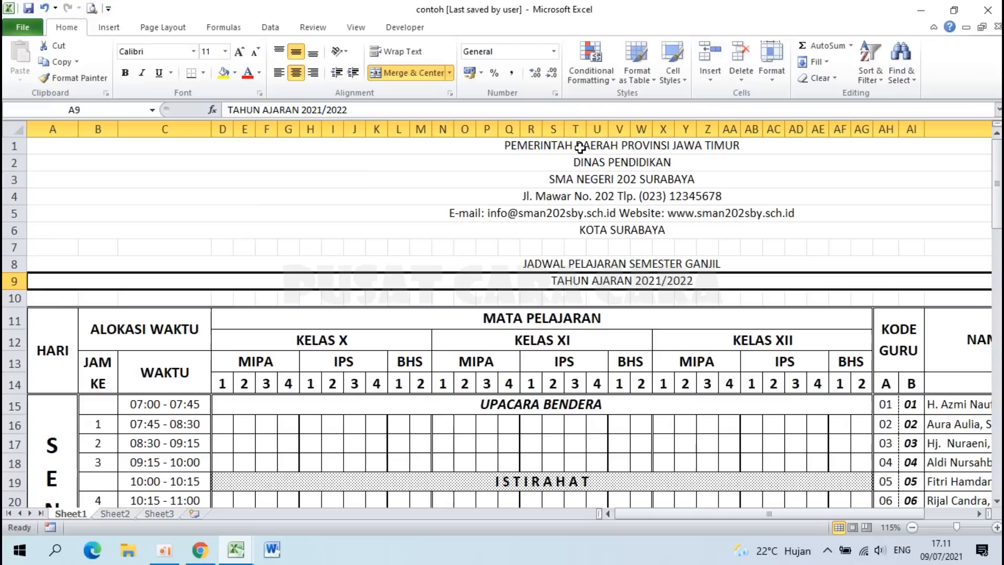
Step: Make rows 1–2 20-pt bold and the school name 36-pt bold
drag(580, 148, 580, 162)
click(225, 51)
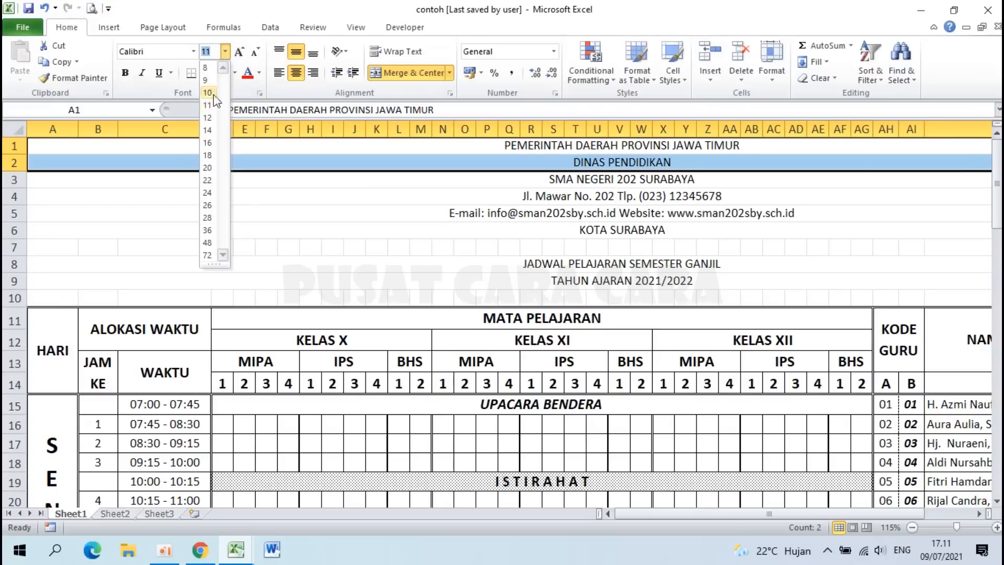
click(208, 168)
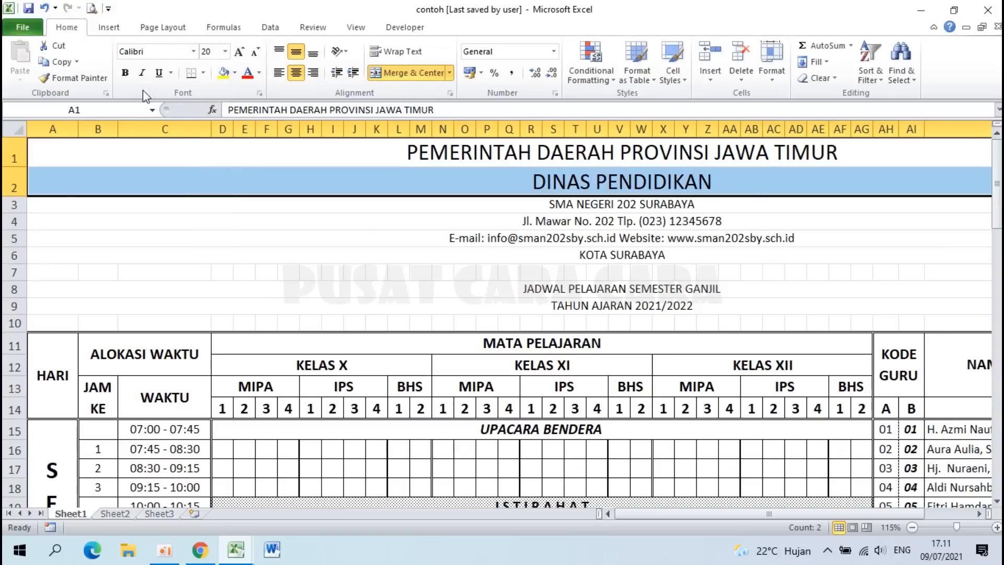
click(125, 73)
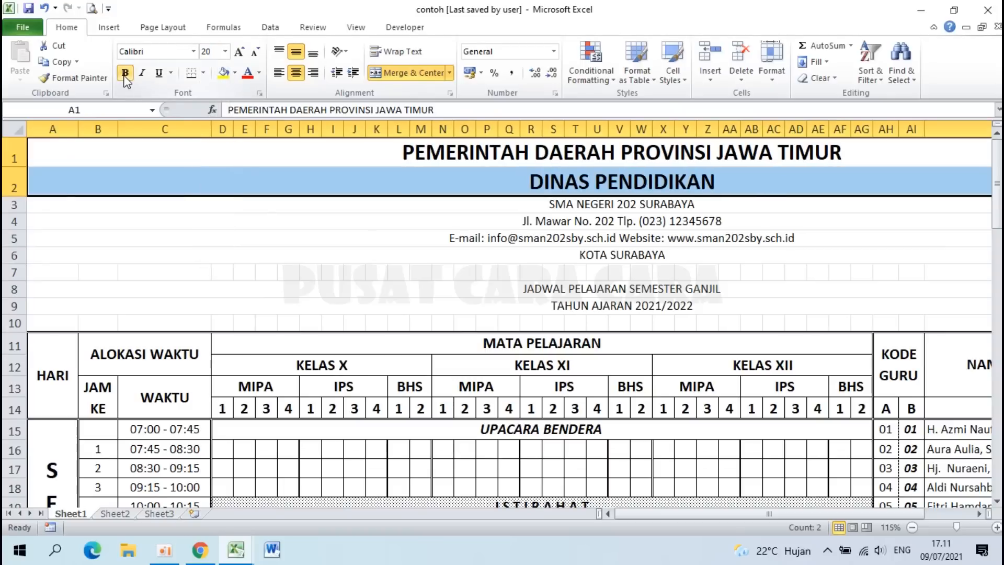
click(588, 204)
click(225, 51)
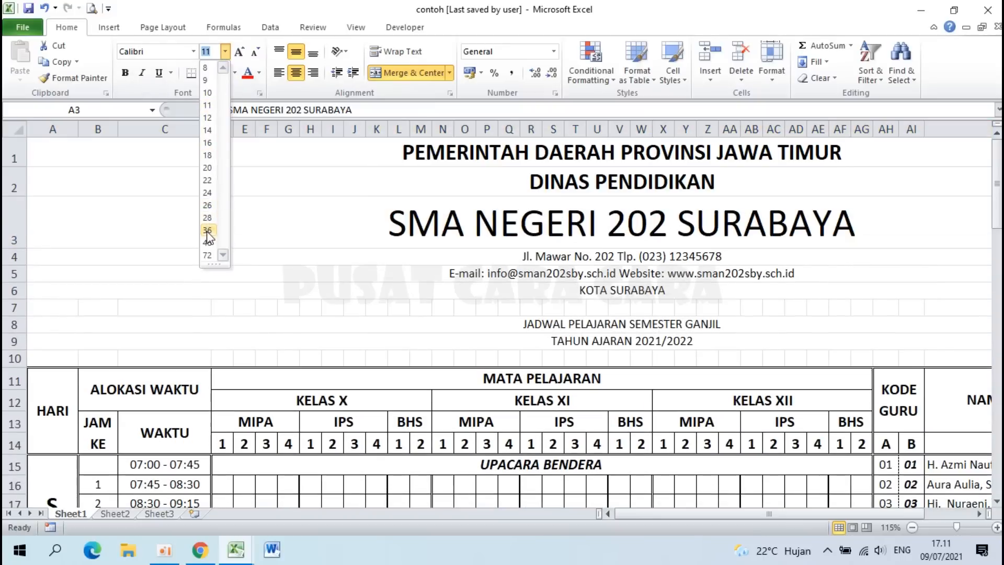
click(207, 231)
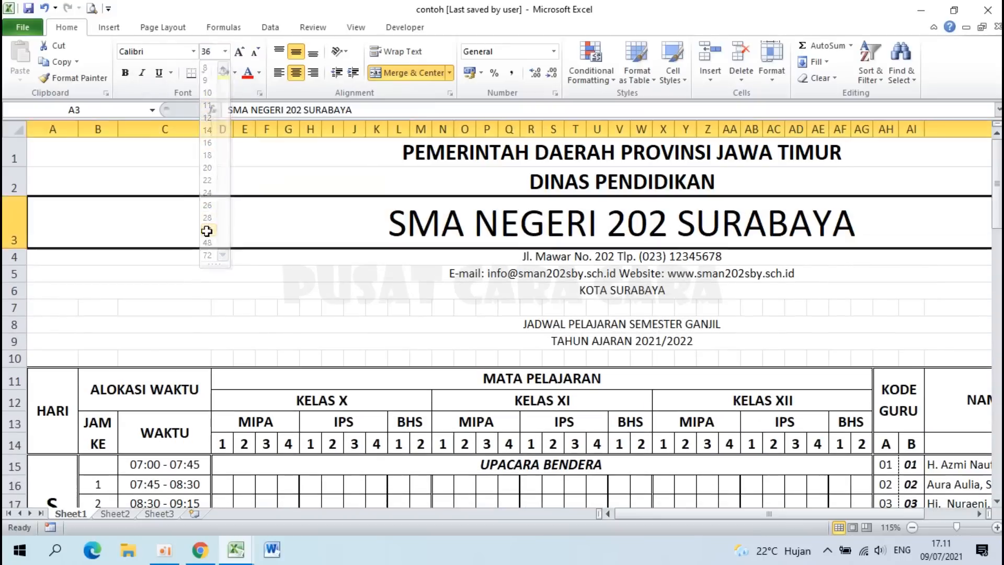
click(124, 70)
Step: Set the address and e-mail lines to 18 pt and KOTA SURABAYA to 20-pt bold
drag(511, 255, 516, 278)
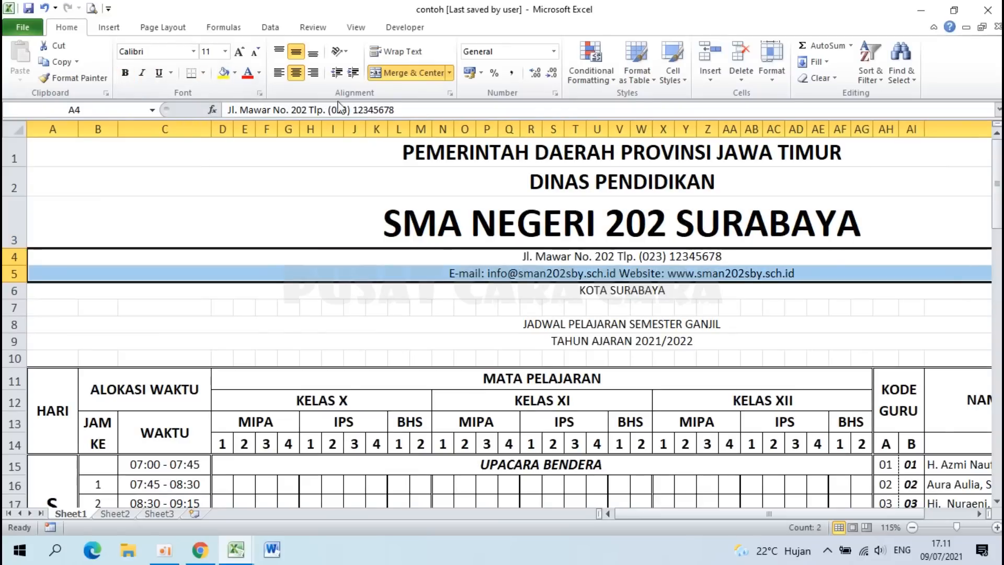
click(225, 51)
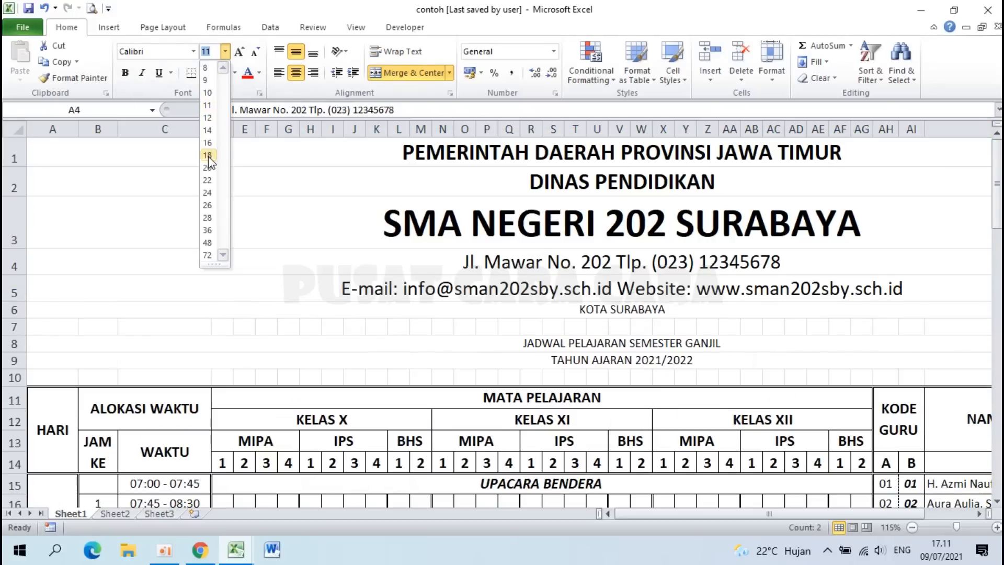
click(208, 155)
click(612, 312)
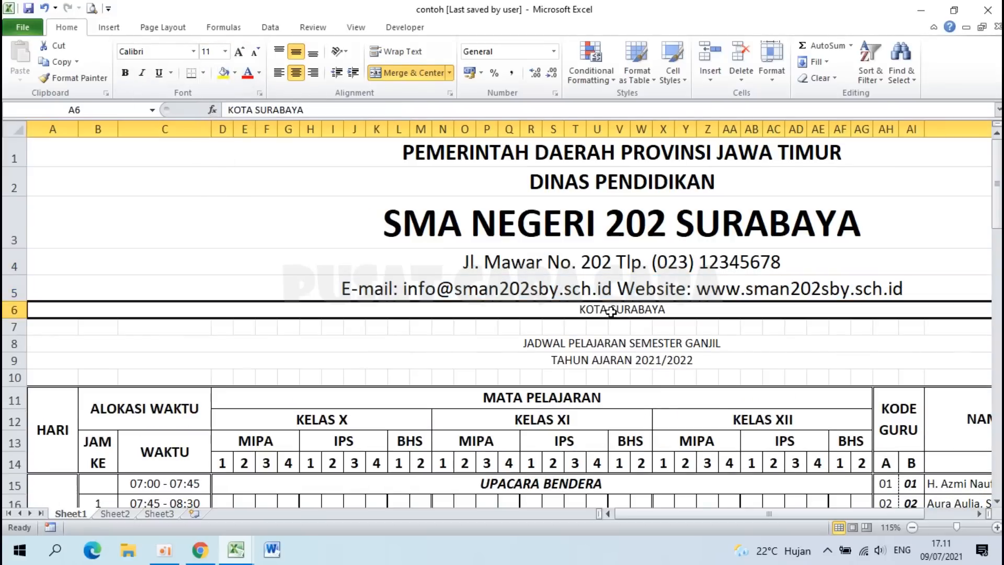
click(225, 51)
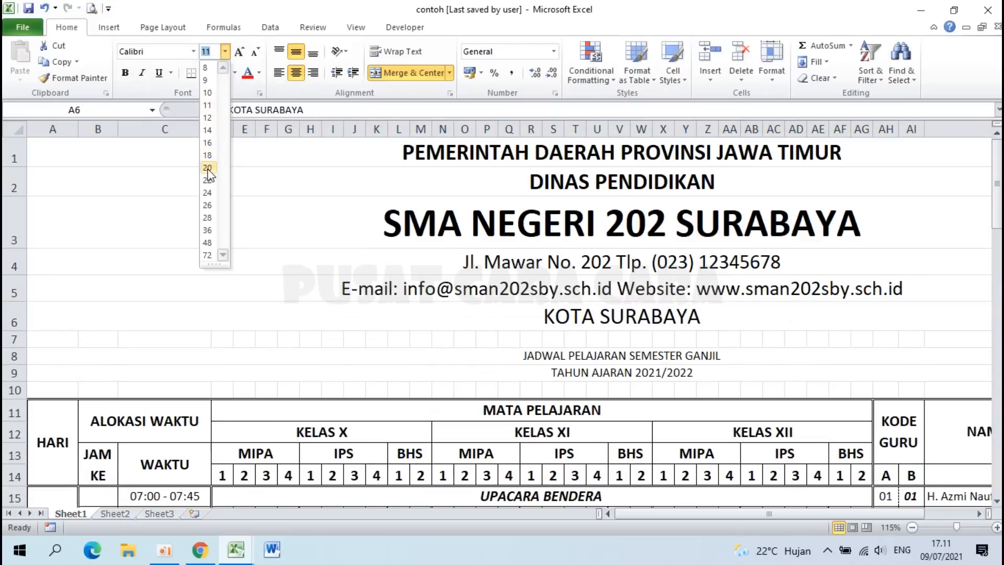
click(208, 168)
click(125, 72)
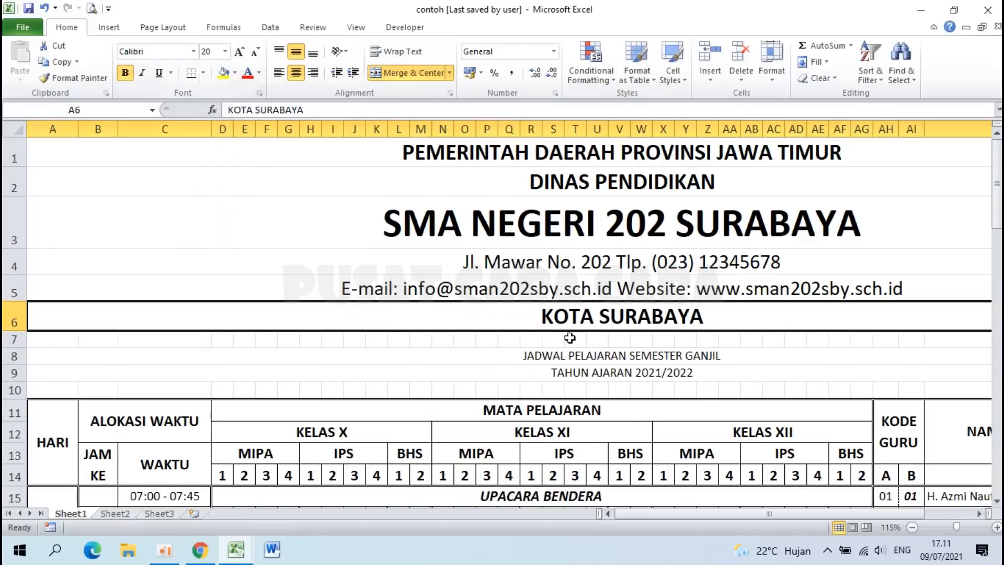
Step: Make the schedule title and academic-year lines in rows 8–9 22-pt bold
drag(564, 355, 565, 372)
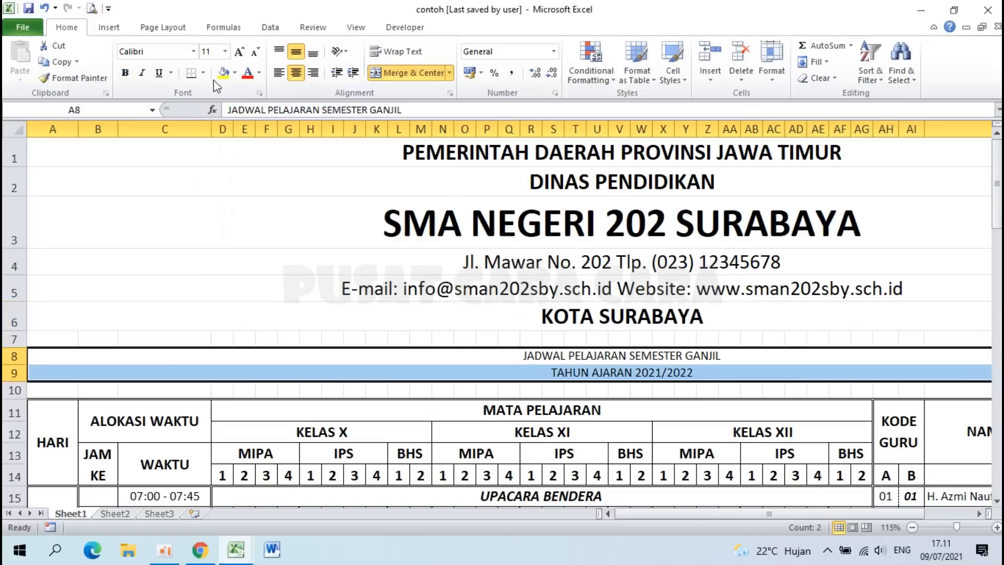
click(226, 51)
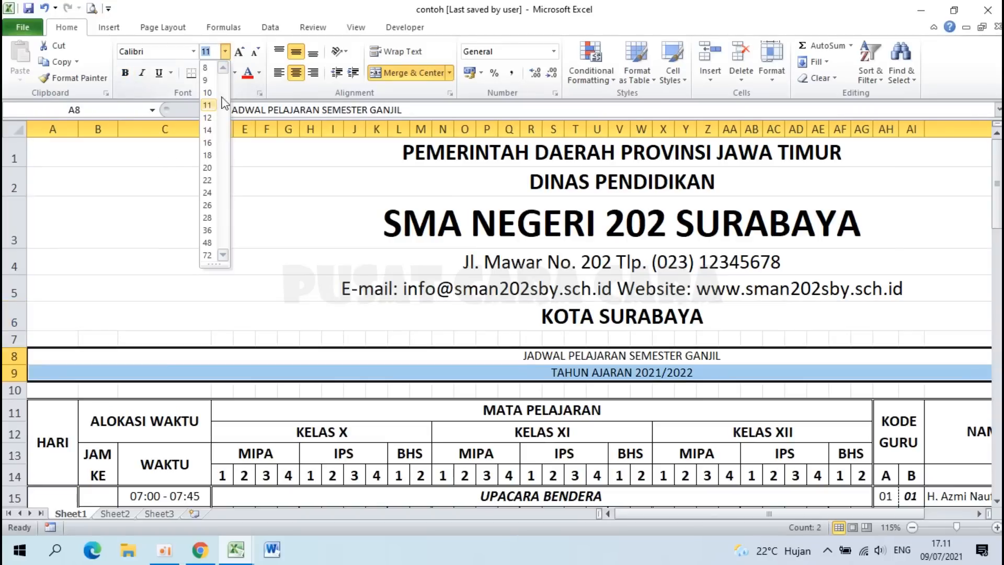
click(215, 187)
click(124, 74)
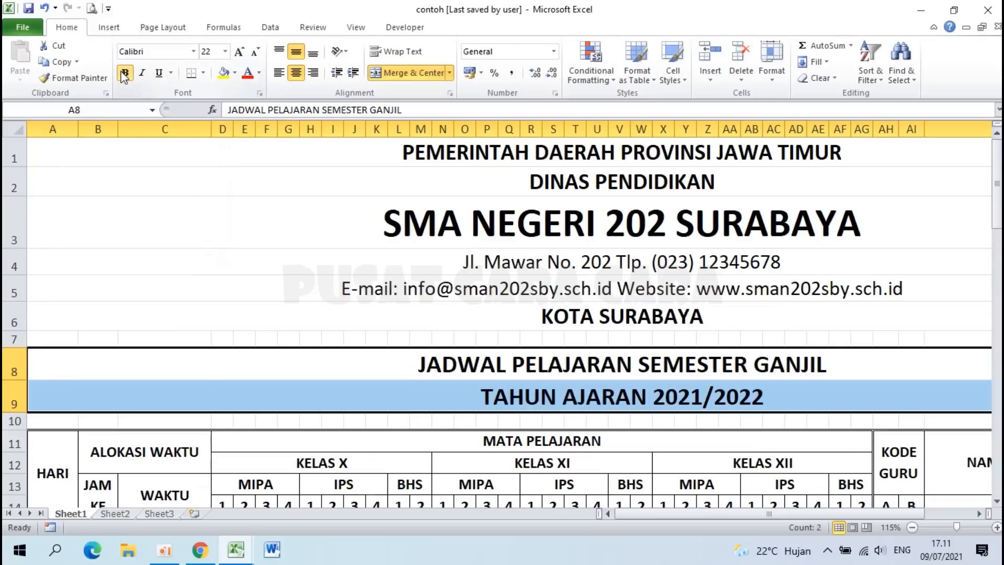
click(532, 338)
Step: Add a Thick Bottom Border under the merged KOTA SURABAYA cell in row 6
scroll(530, 339, down, 2)
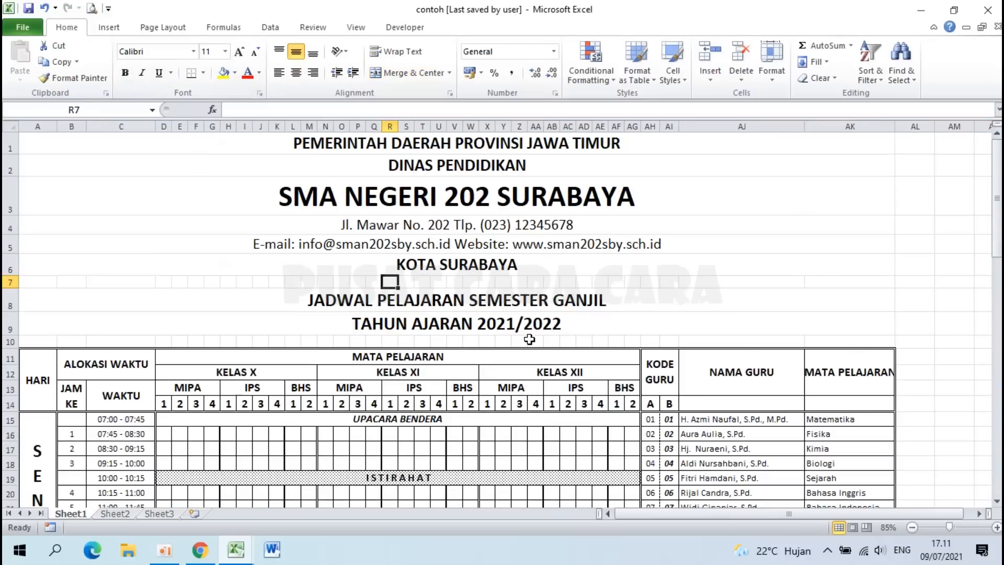
click(351, 265)
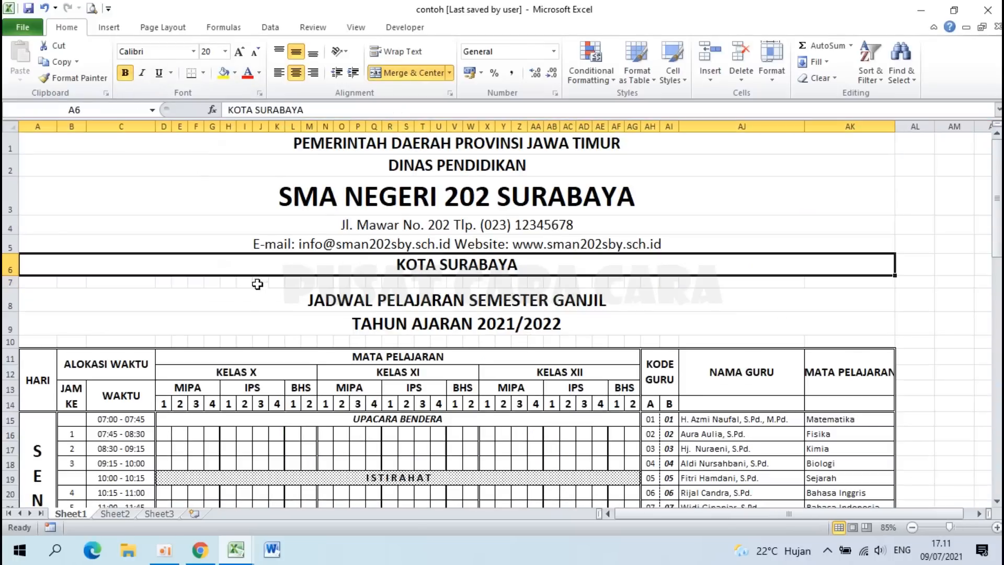
drag(440, 295, 345, 265)
click(345, 266)
click(203, 73)
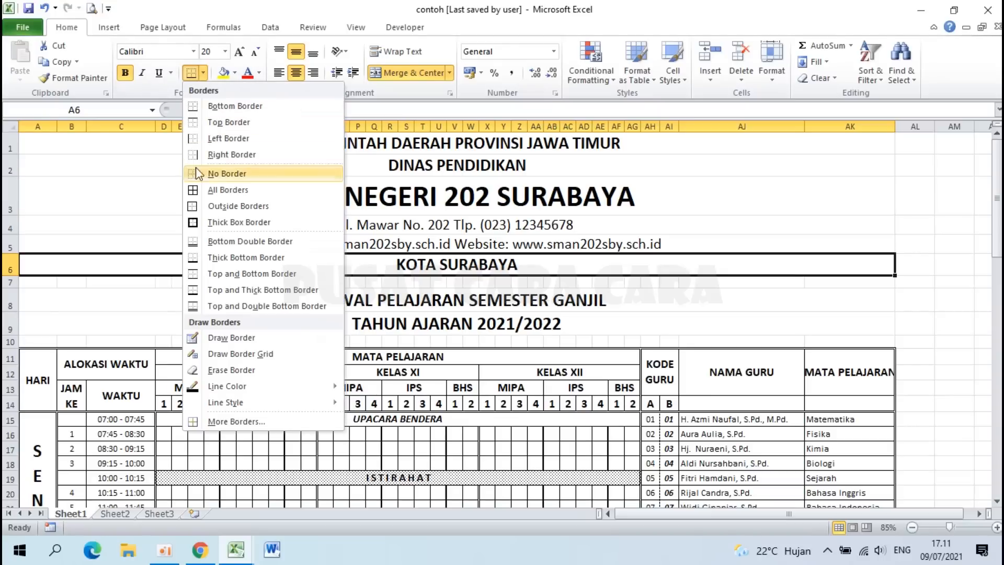
click(248, 258)
click(365, 319)
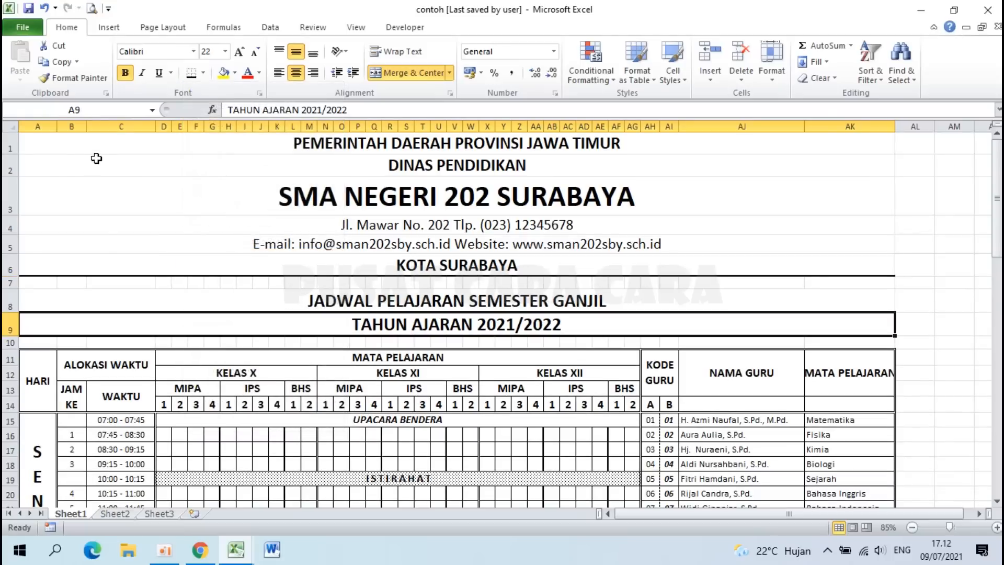
click(70, 147)
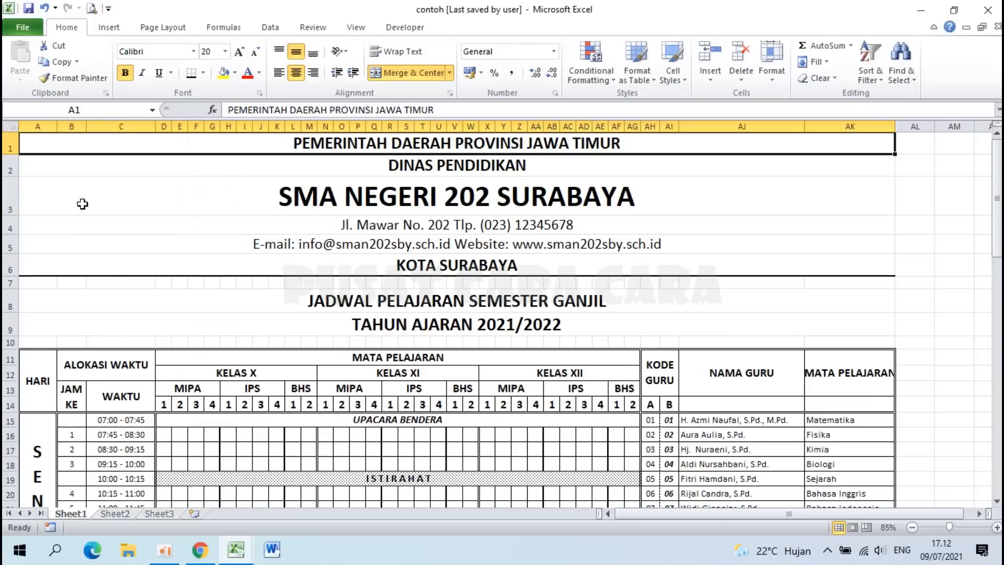
Step: Insert the picture logotutwurihandayanicolor21 from the Logo folder
click(110, 28)
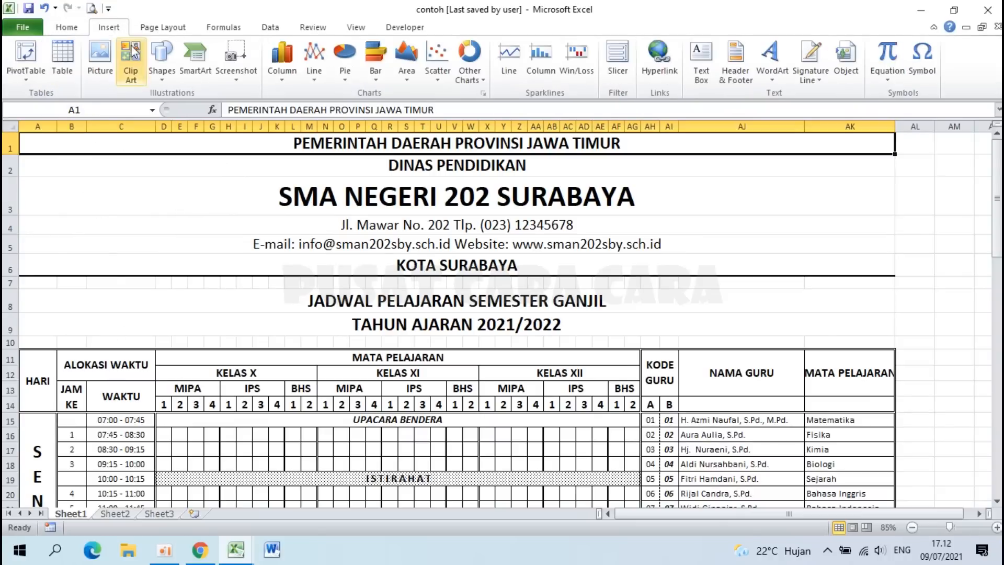
click(99, 59)
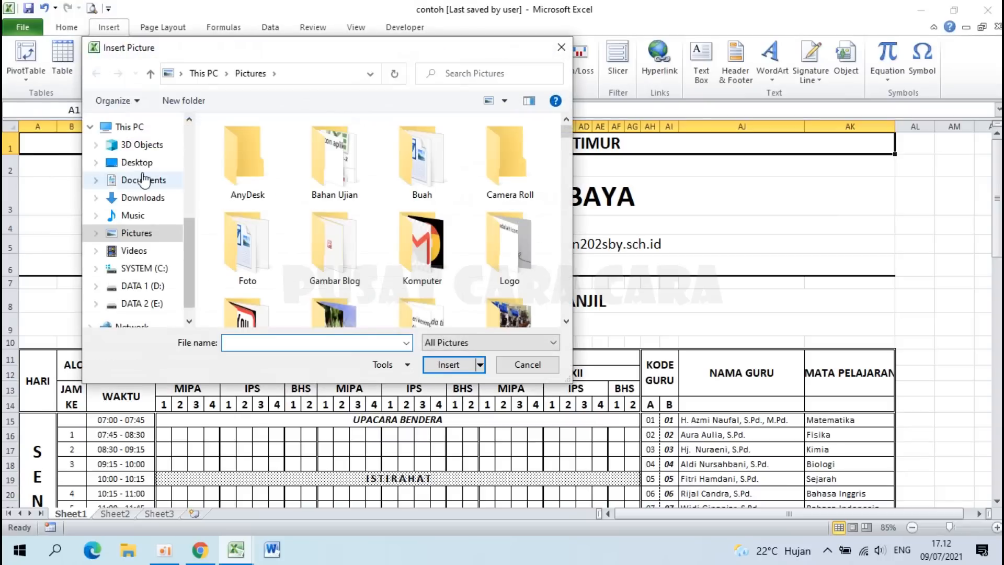
double_click(506, 266)
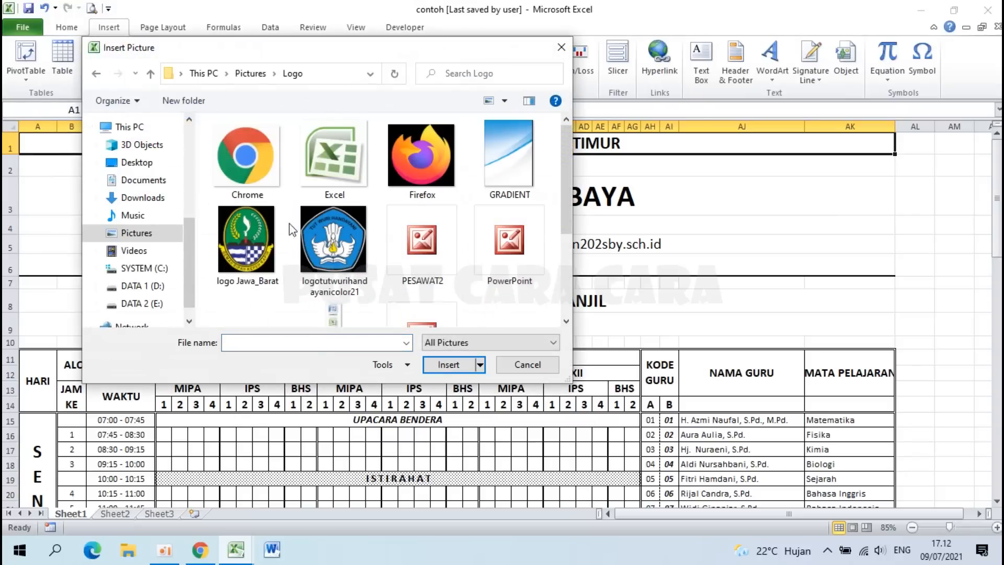
click(329, 250)
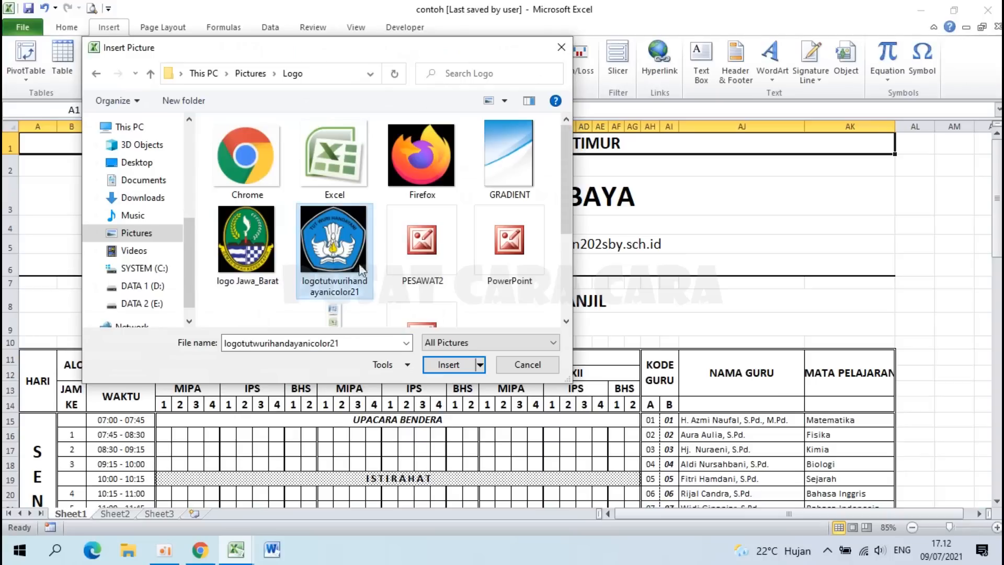
click(433, 363)
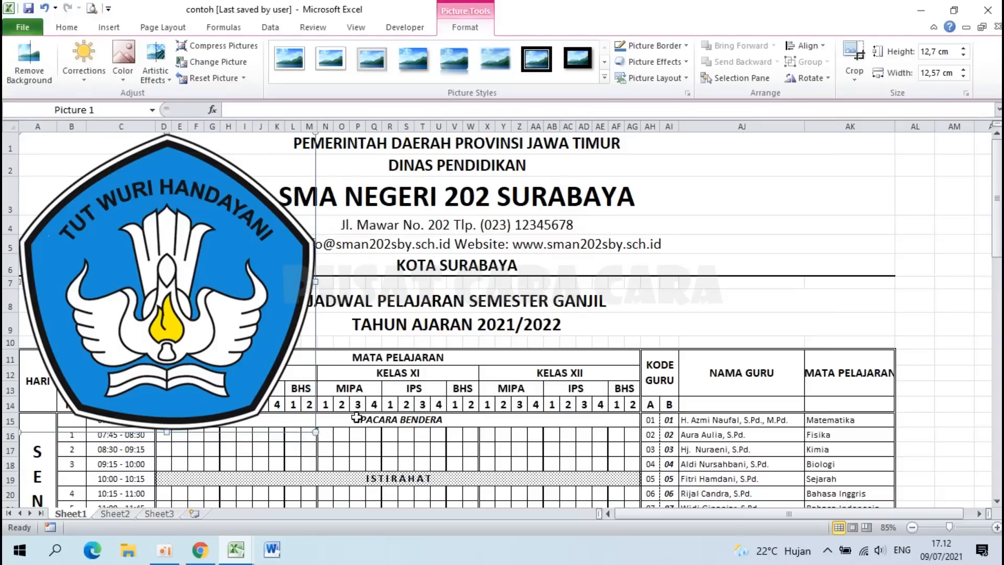
Step: Shrink the logo into the letterhead's top-left corner and wrap the MATA PELAJARAN header in AK11
drag(314, 433, 128, 244)
drag(77, 198, 97, 194)
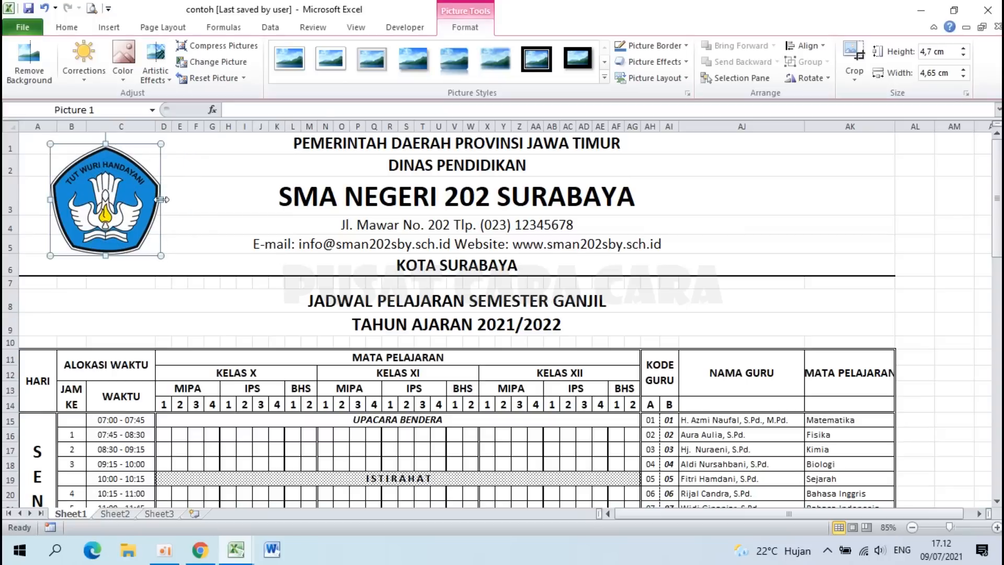
drag(163, 200, 158, 200)
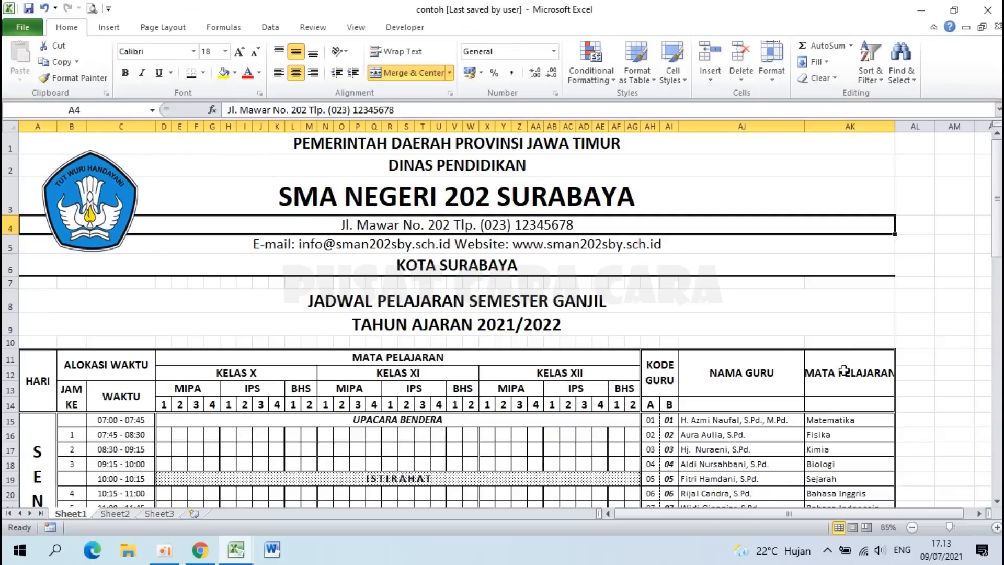
click(844, 371)
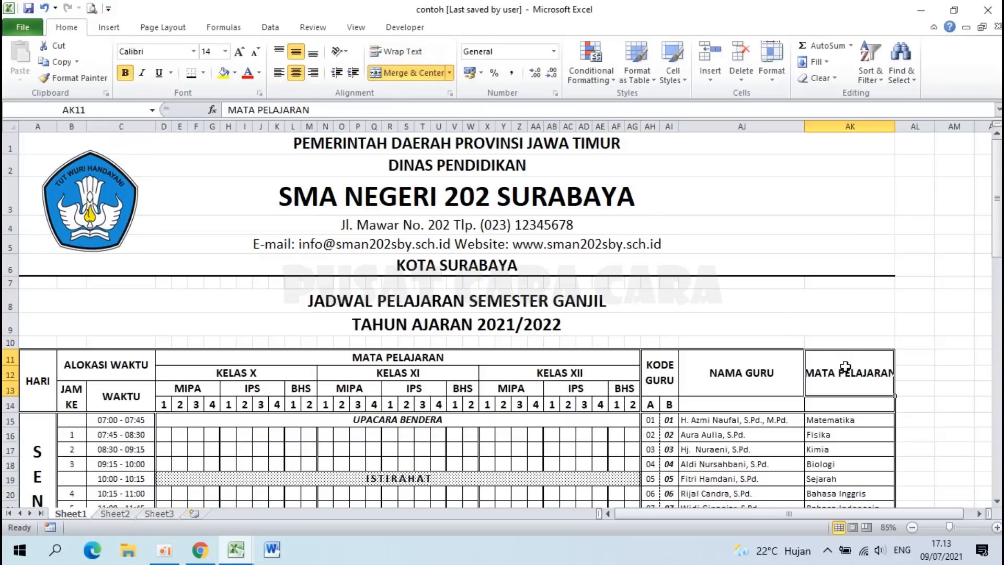
click(402, 51)
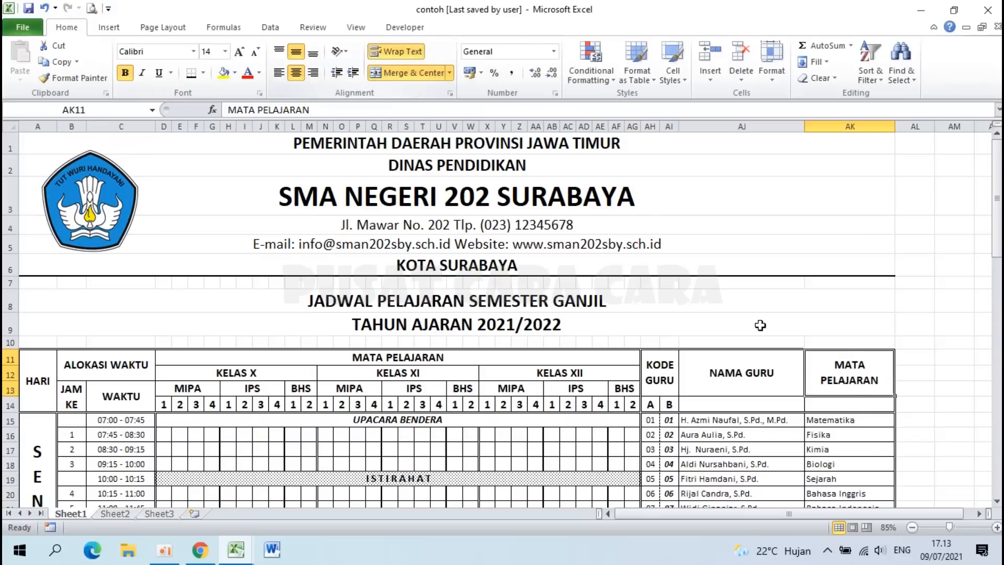
Step: Compare the space below the timetable with the reference workbook's signature section
scroll(466, 374, down, 15)
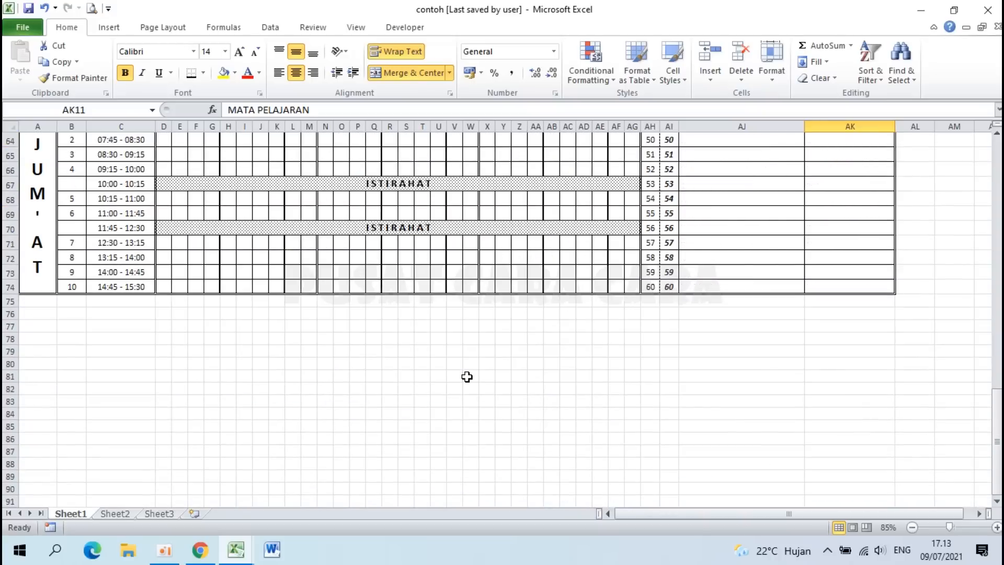
click(71, 313)
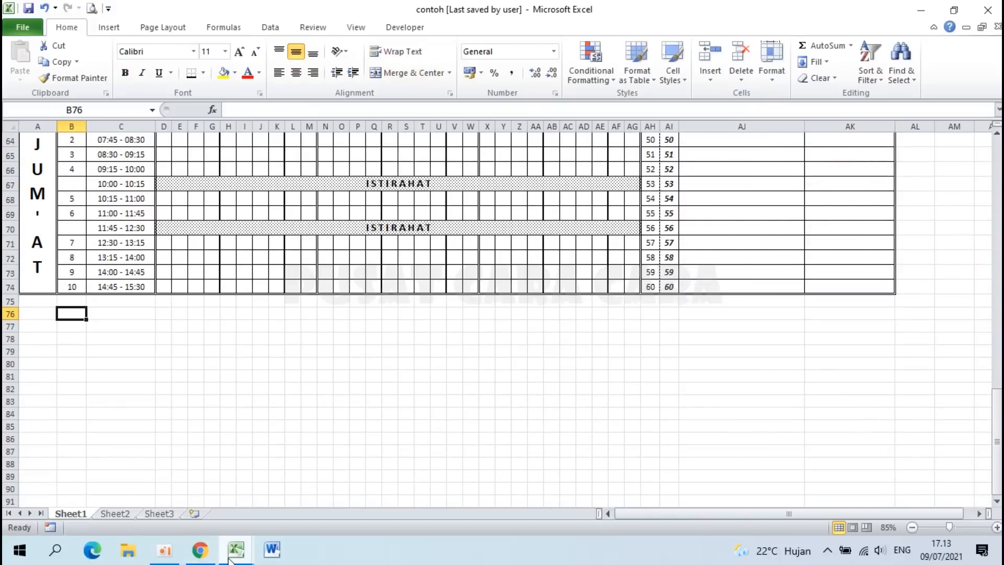
mouse_move(230, 559)
click(159, 494)
scroll(159, 495, down, 10)
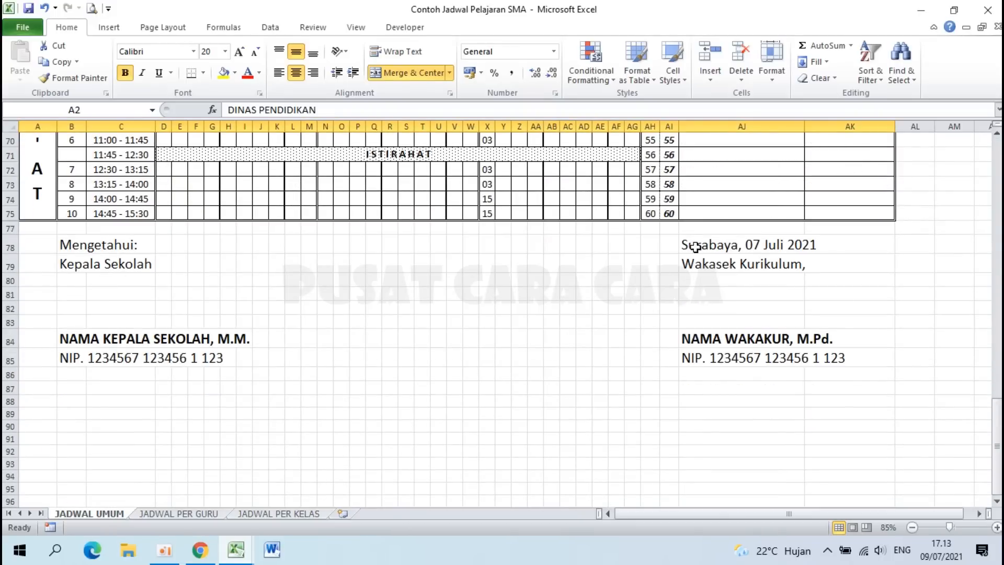
mouse_move(234, 558)
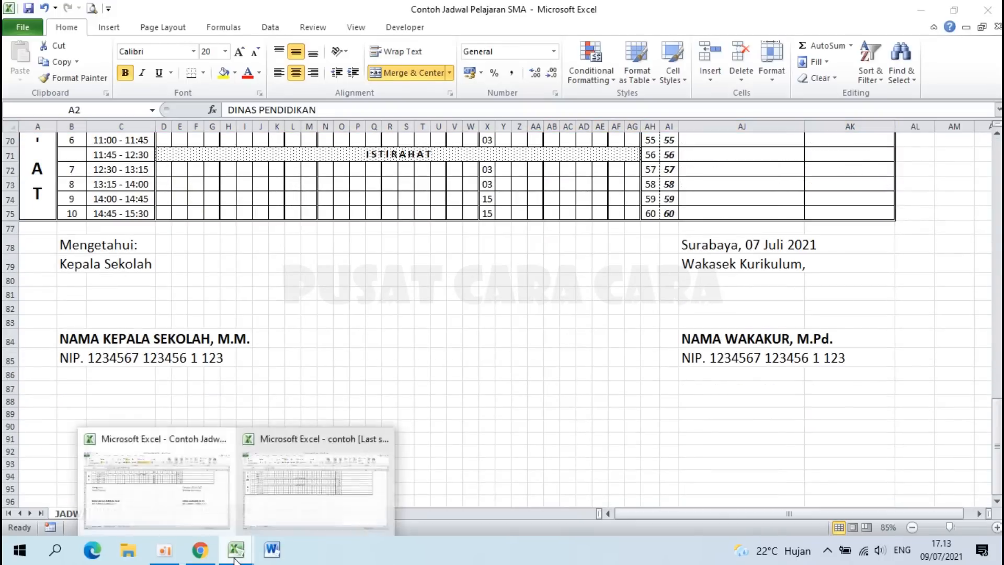
click(156, 496)
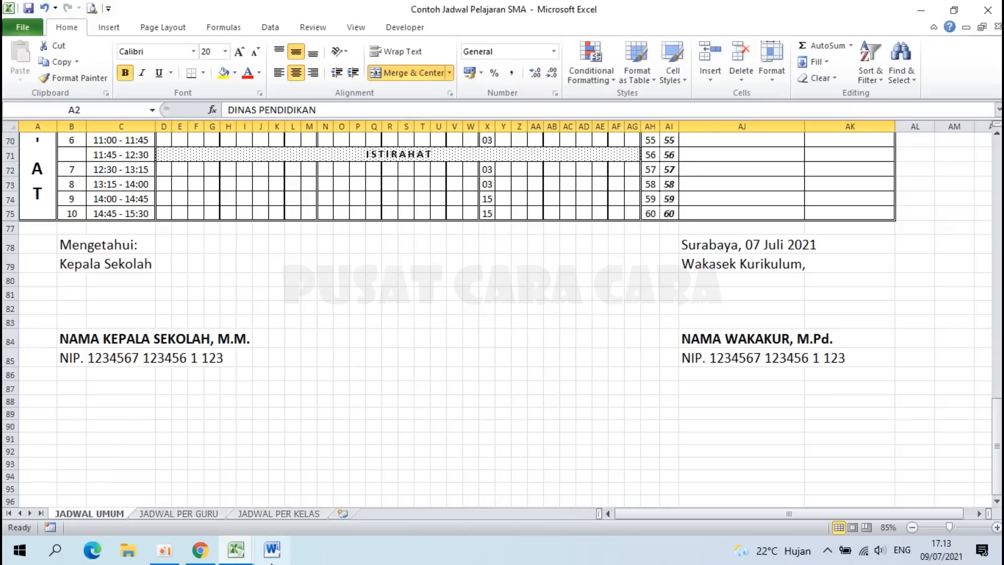
click(236, 551)
click(342, 490)
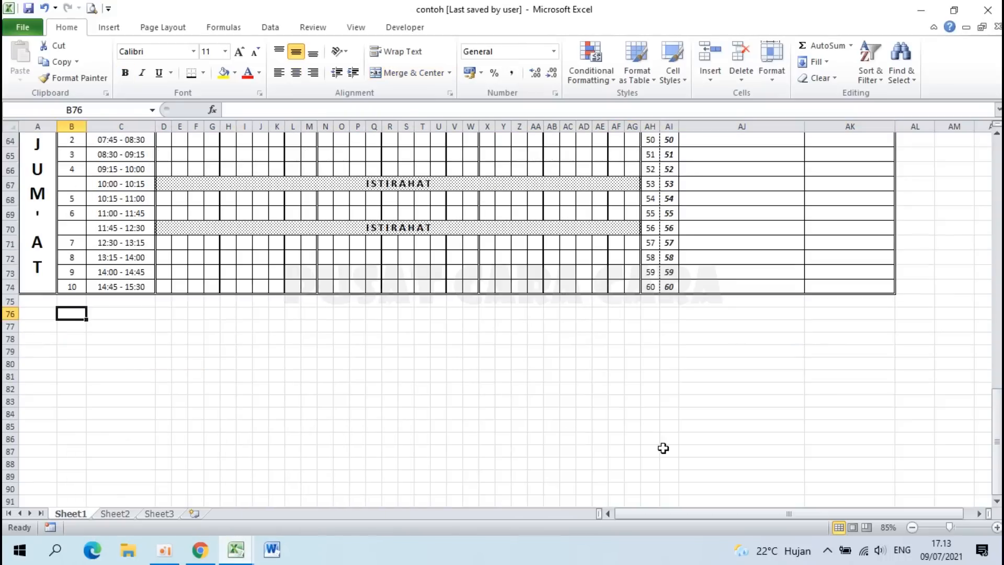
Step: Enter Surabaya, 09 Juli 2021 in AJ76 and Wakasek Kurikulum, below it
click(702, 317)
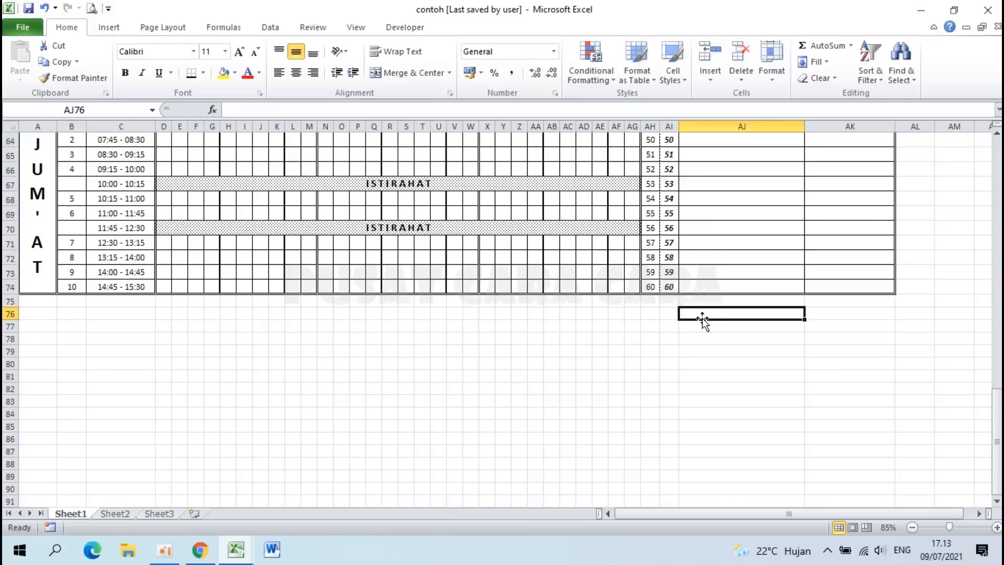
text(sU)
key(BackSpace)
key(BackSpace)
text(Sura)
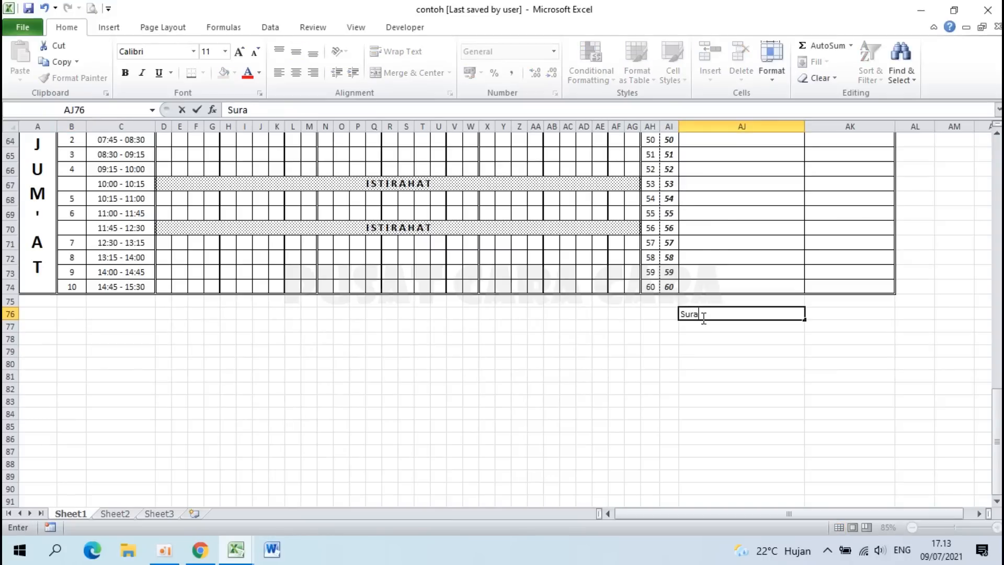
text(baya, 09 Juli 2021)
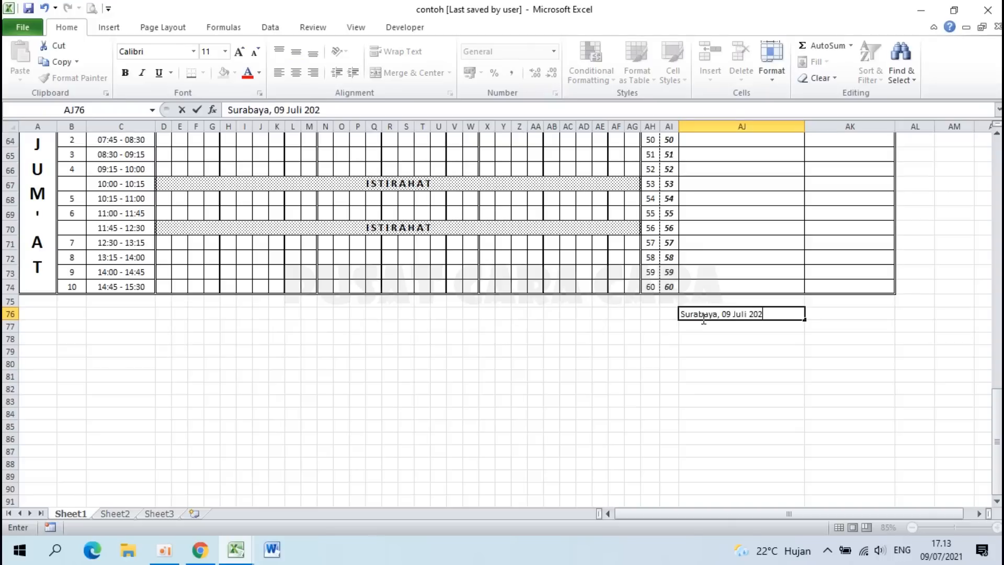
key(Return)
text(W)
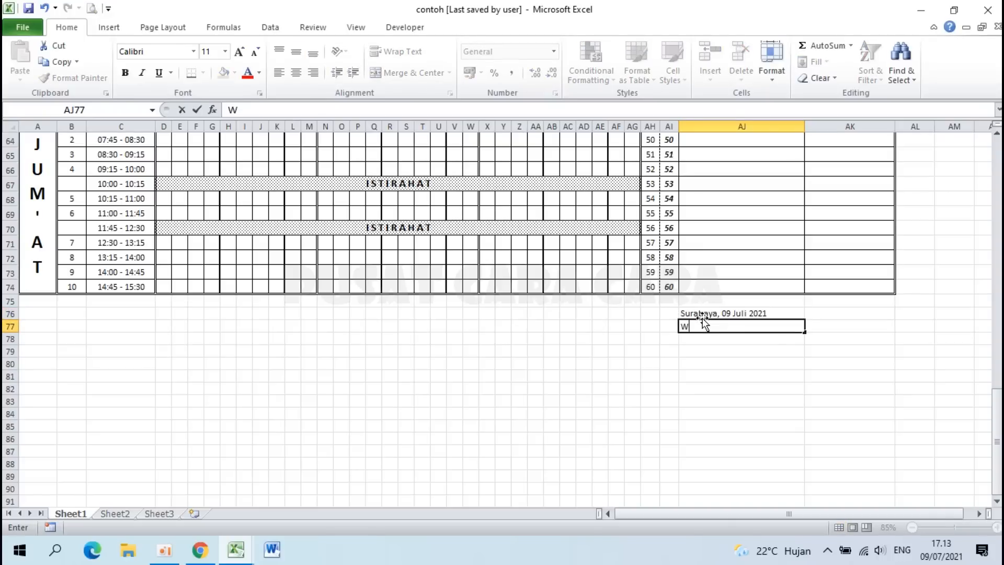
text(akasek Kurikulu)
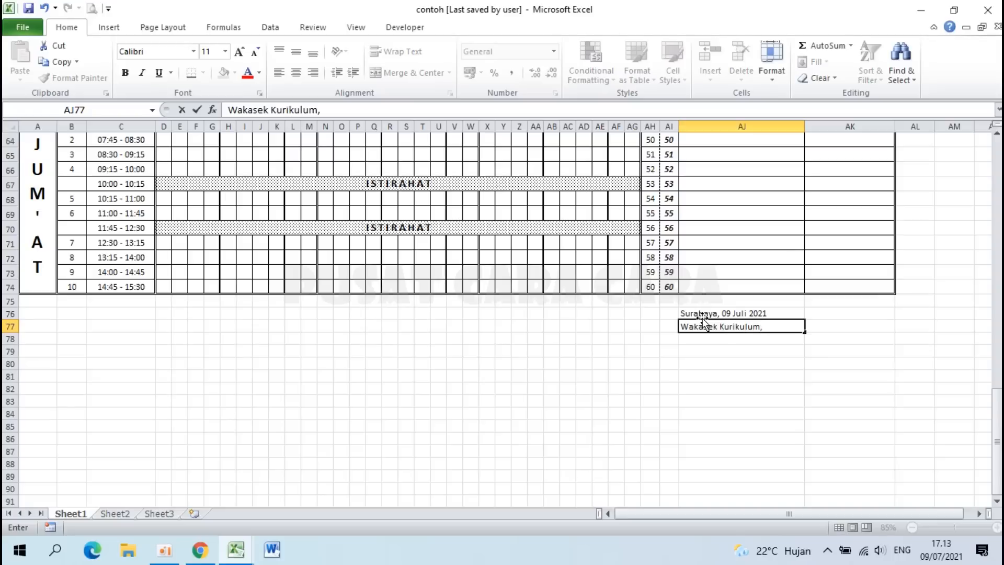
text(m,)
key(Return)
key(Return)
key(Return)
key(Return)
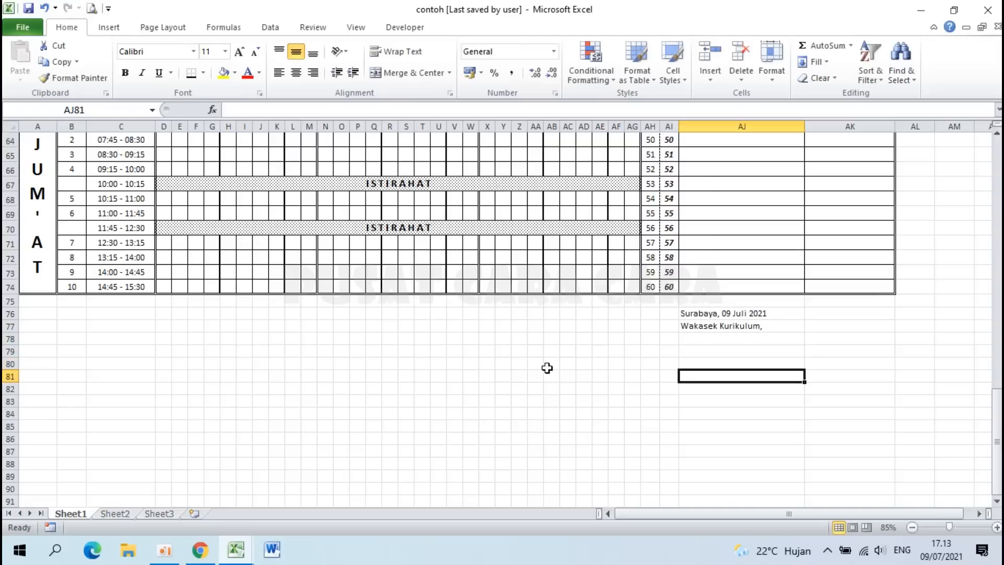
Step: Add a bold NAMA WAKA KURIKULUM in AJ82 with the NIP number line beneath
click(235, 550)
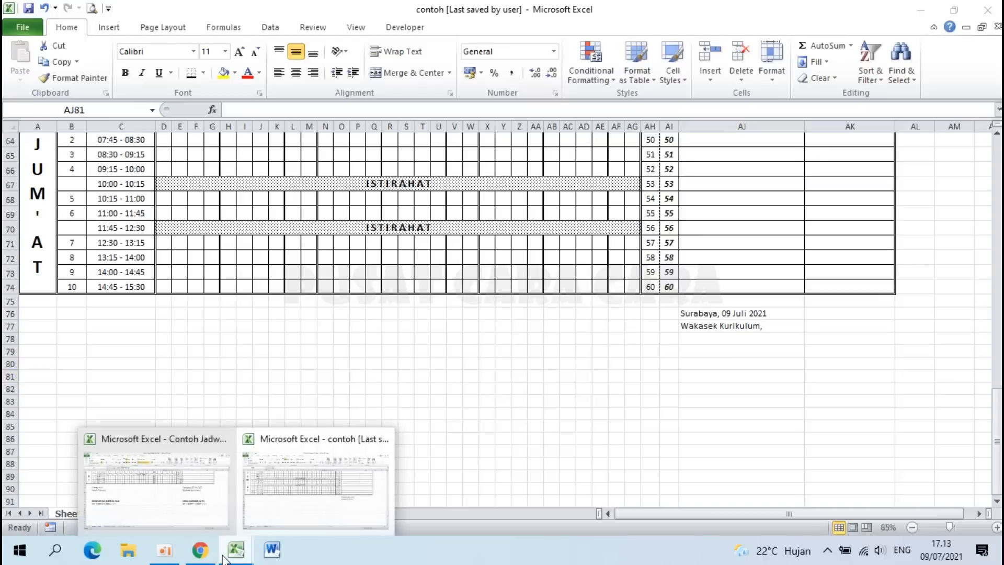
click(173, 511)
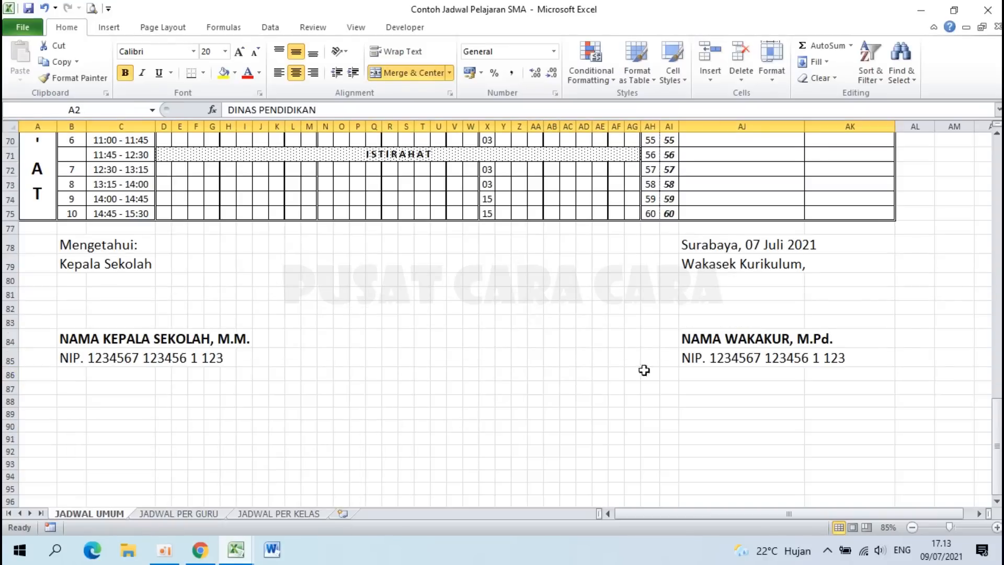
click(241, 555)
click(320, 492)
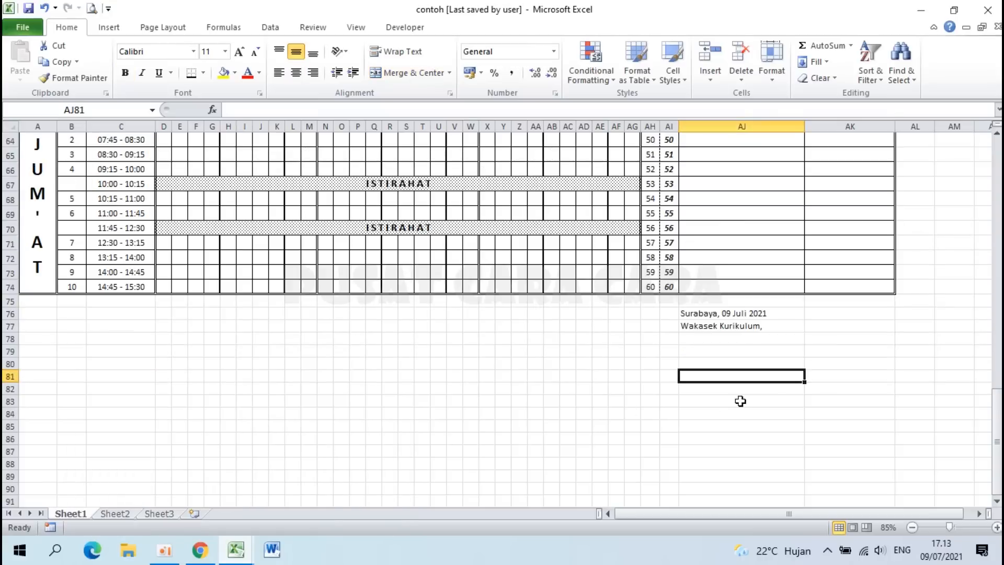
key(Down)
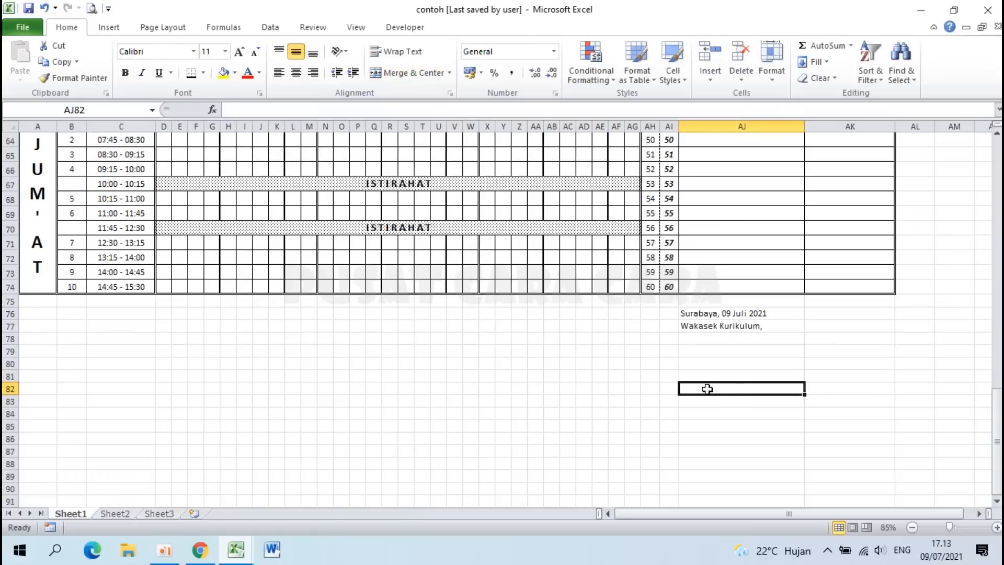
text(NAMA WAKA)
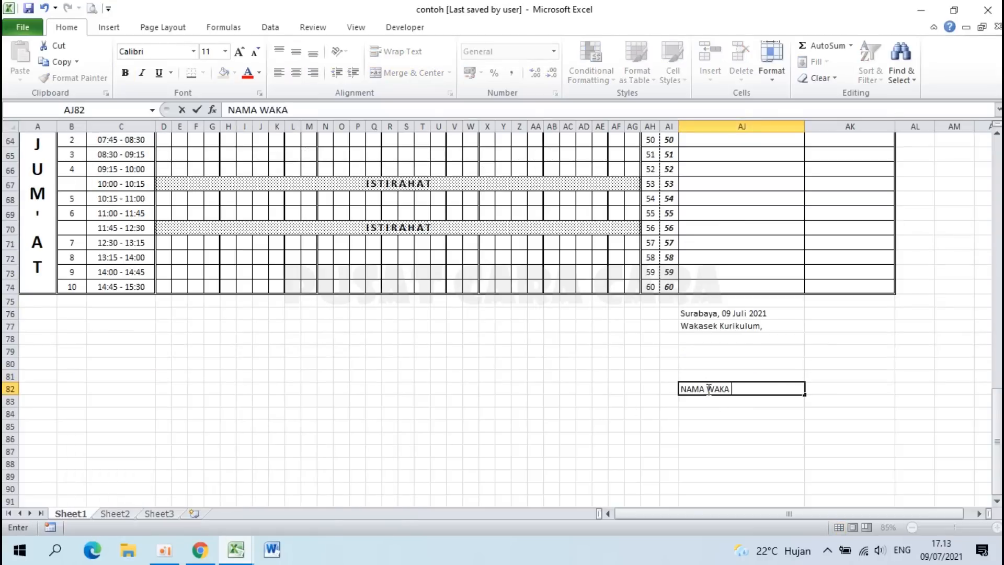
text( KURIKULUM, S.Pd.)
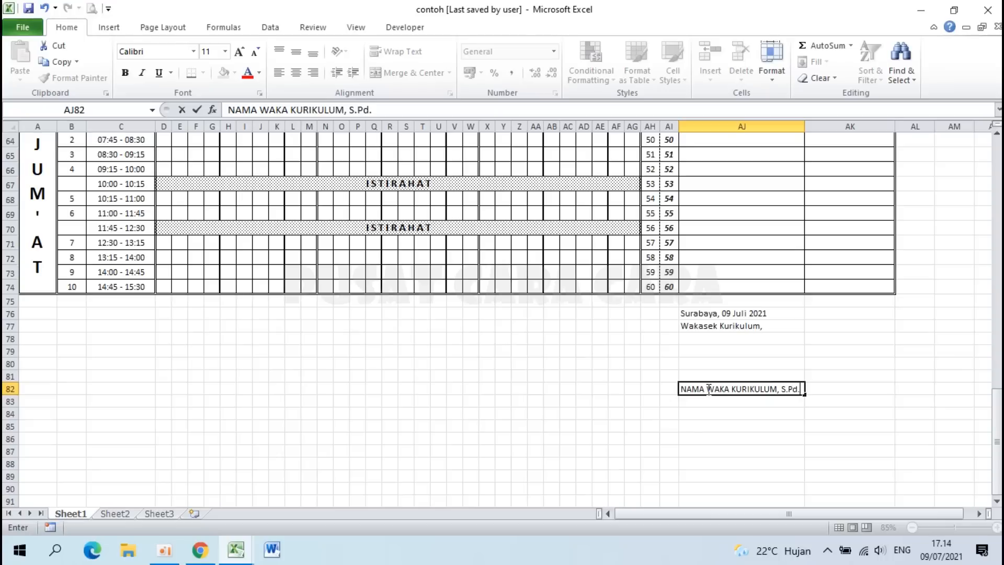
key(Return)
text(NIP)
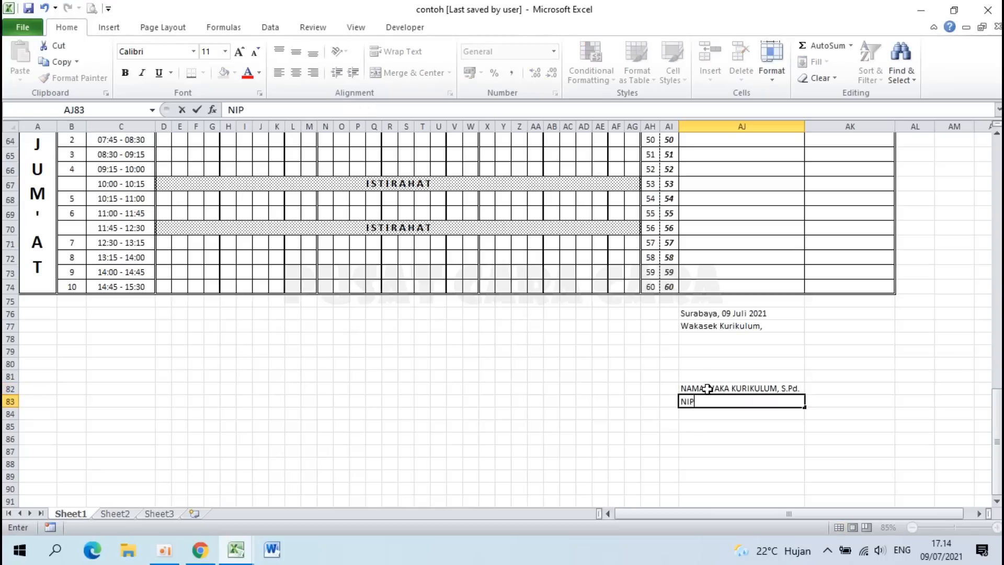
text(. 12345678 123456 1 123)
key(Return)
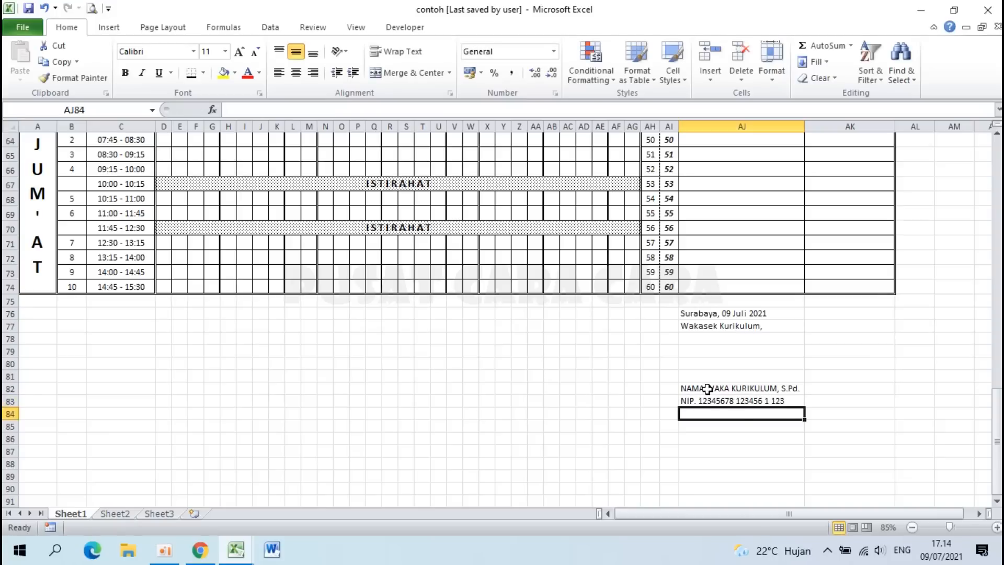
click(714, 389)
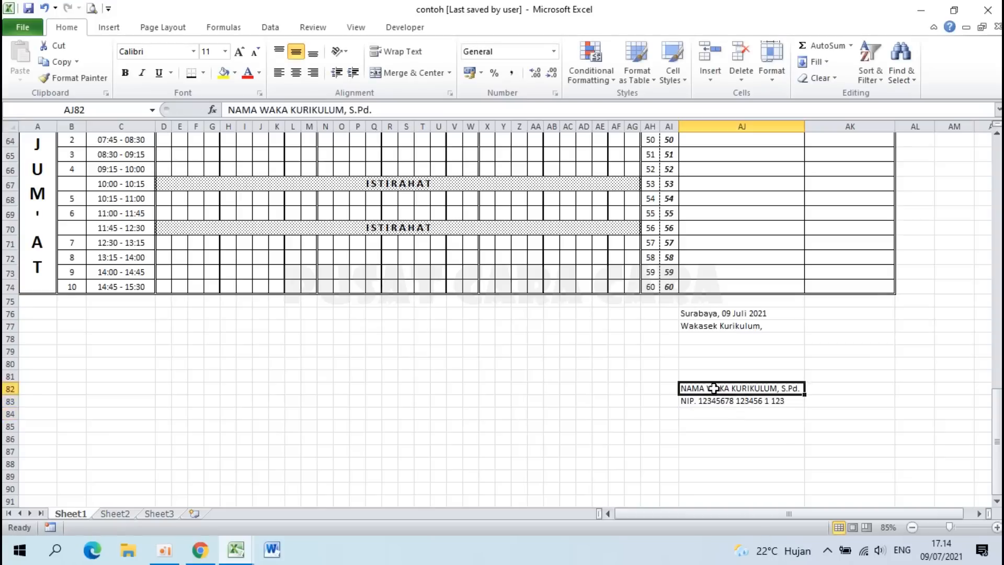
click(126, 73)
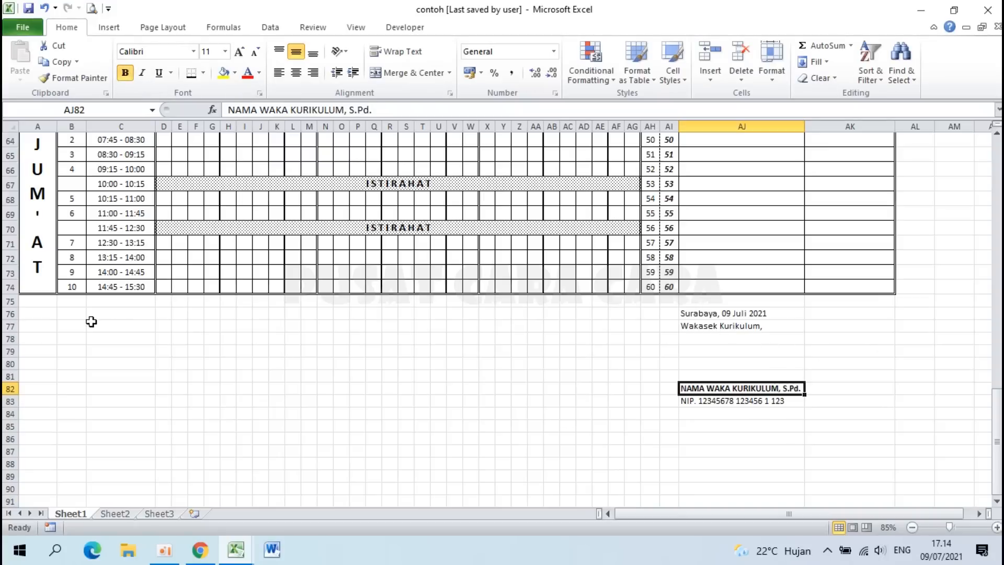
Step: Write Mengetahui:, Kepala Sekolah, a bold NAMA KEPALA SEKOLAH, M.Pd. and NIP line in column B
click(69, 314)
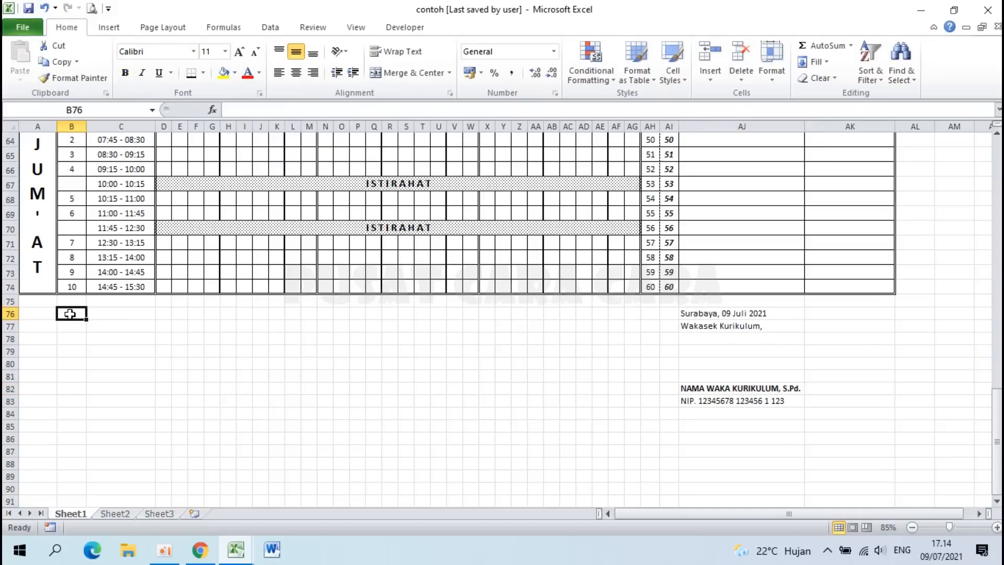
text(mMe)
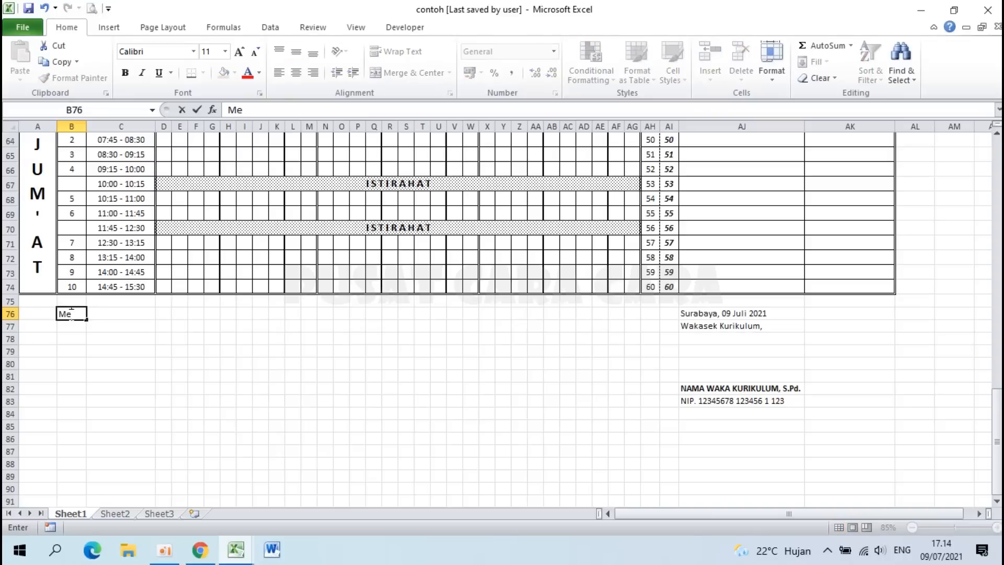
text(ngetahui:)
key(Return)
text(Kepala Sekolah,)
key(Return)
key(Return)
key(Return)
key(Return)
key(Return)
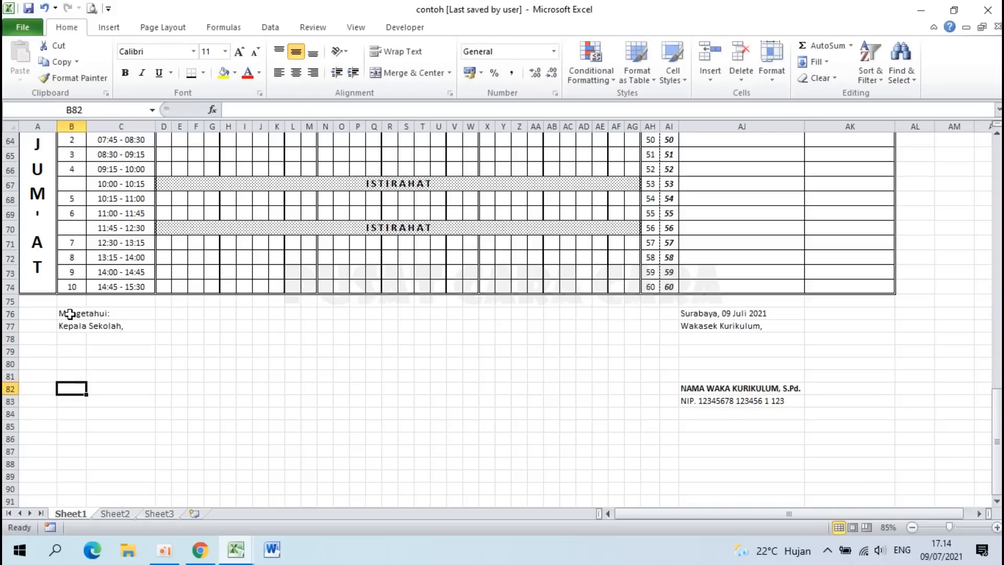
text(NAMA KEPALA SEKOLAH, M)
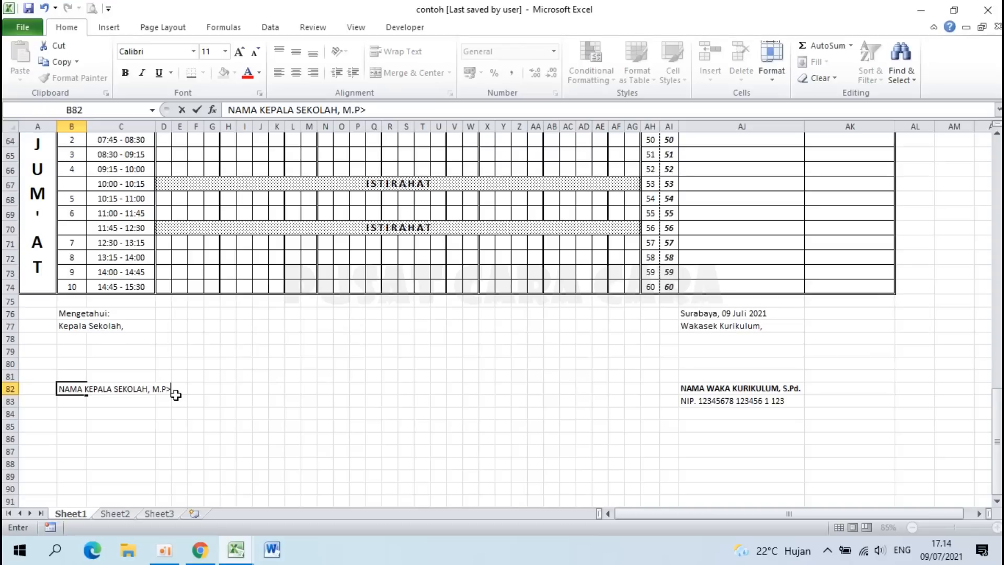
text(.Pd.)
key(Return)
text(NIP. 12345678 123456 1 123)
key(Return)
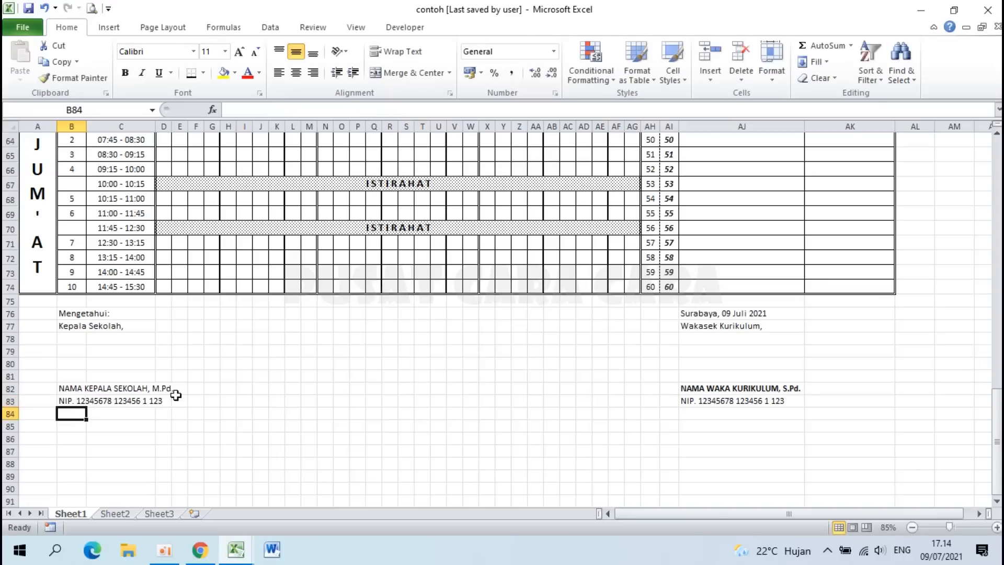
click(73, 389)
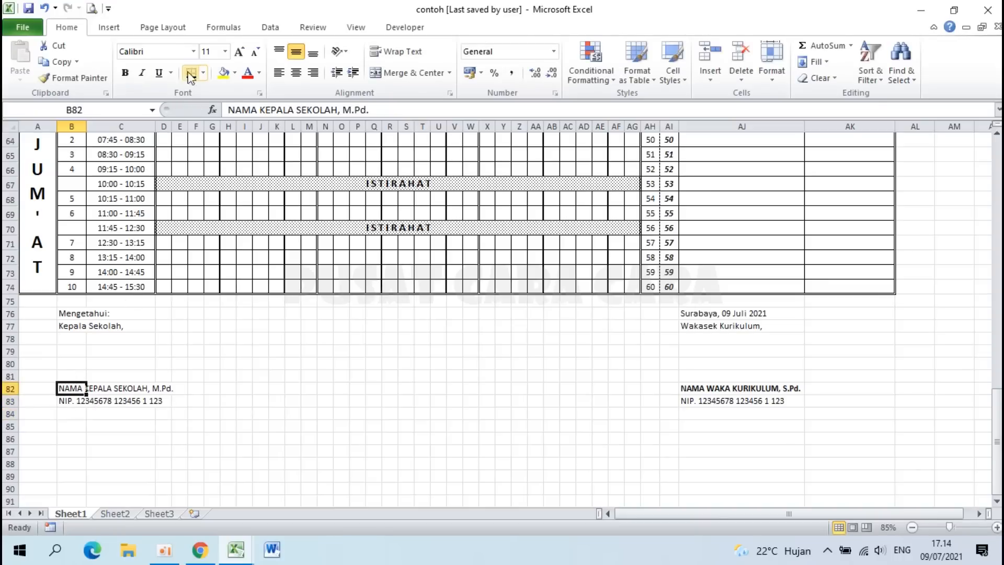
click(126, 73)
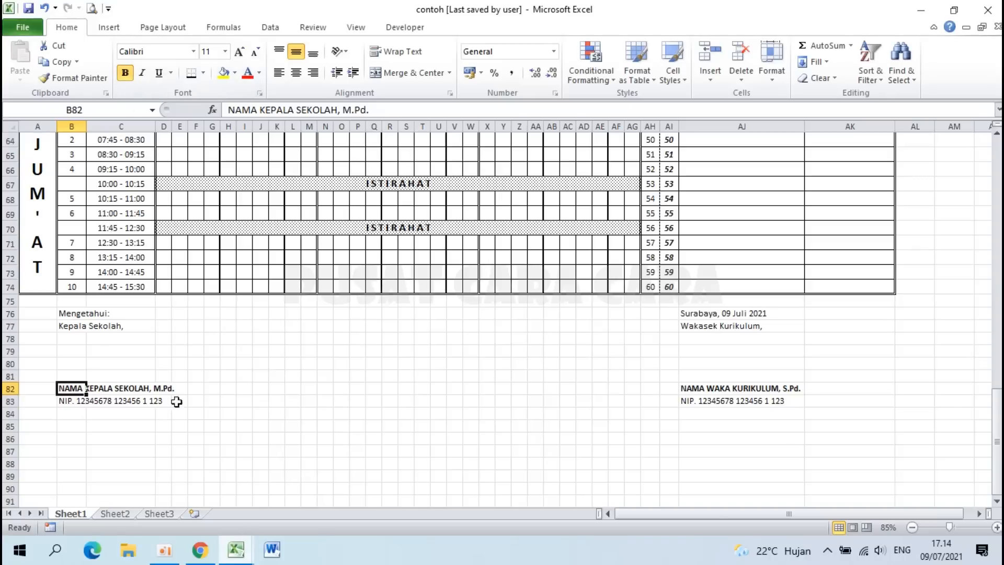
Step: Set the signature text in B76:AJ83 to 18-point font size
drag(67, 314, 796, 405)
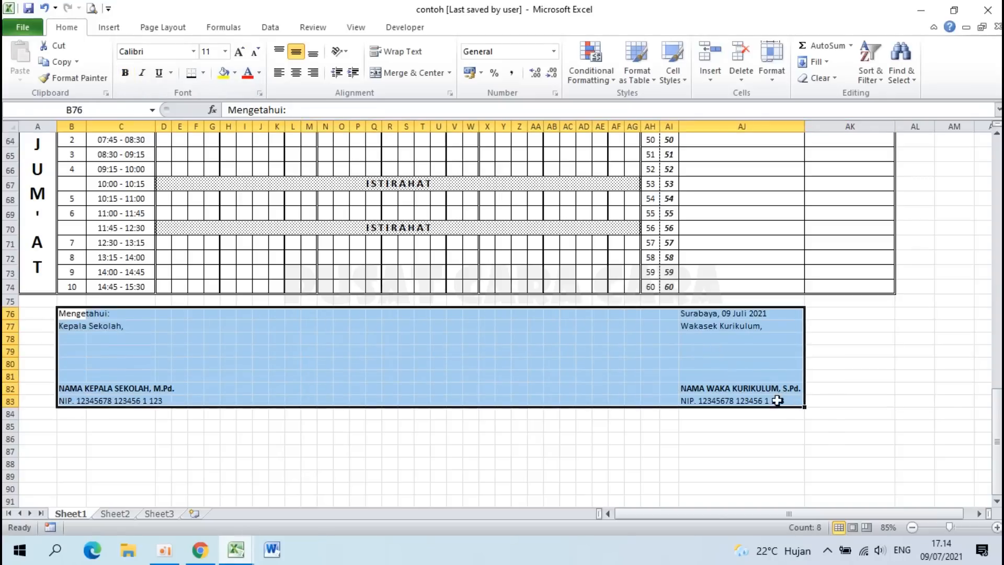
click(224, 53)
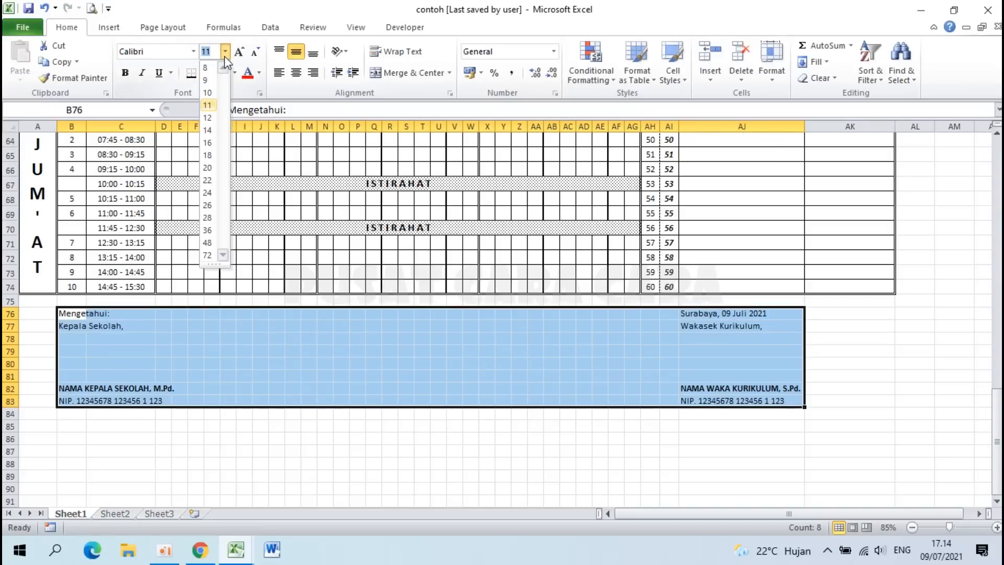
click(208, 156)
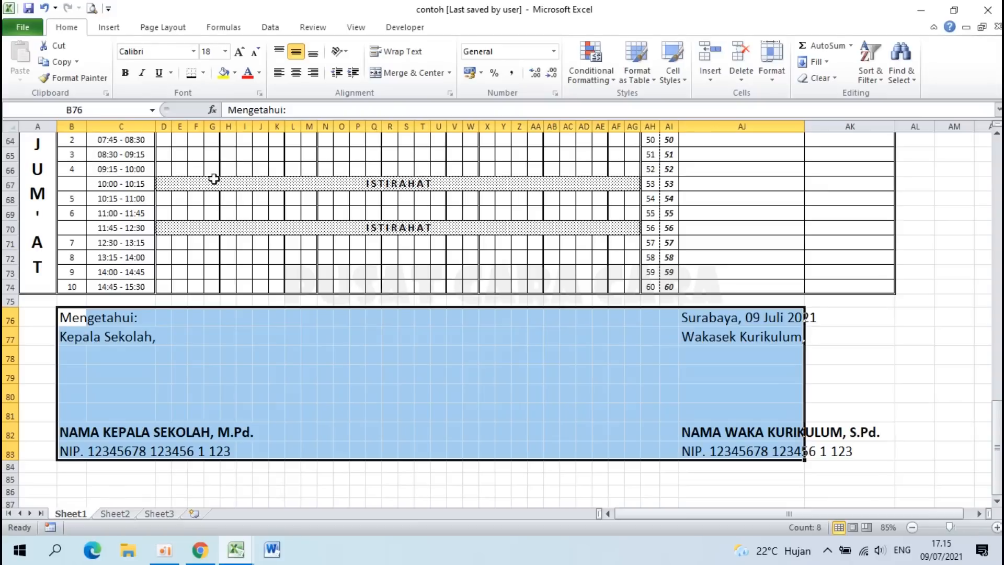
click(488, 374)
scroll(492, 374, down, 4)
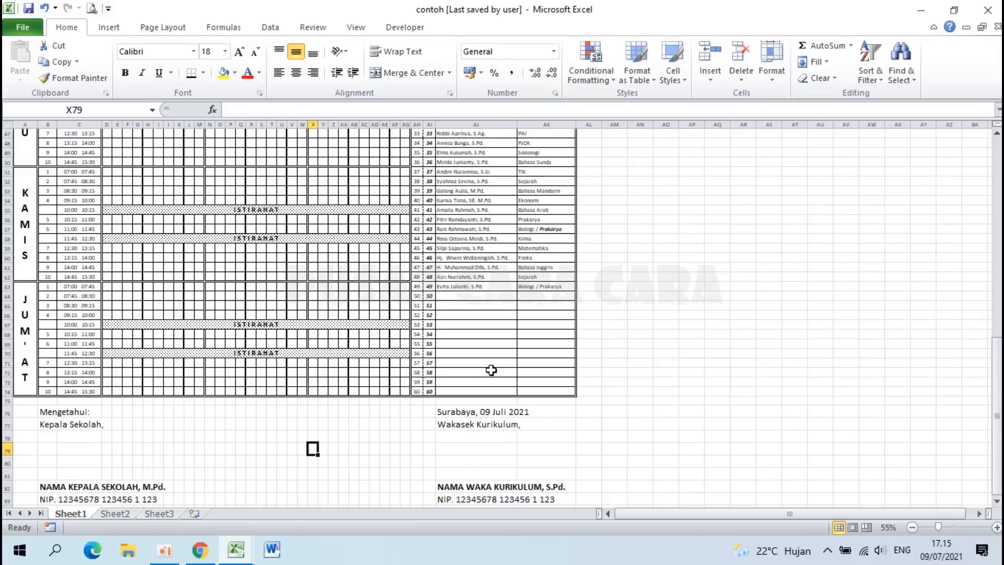
scroll(183, 188, up, 3)
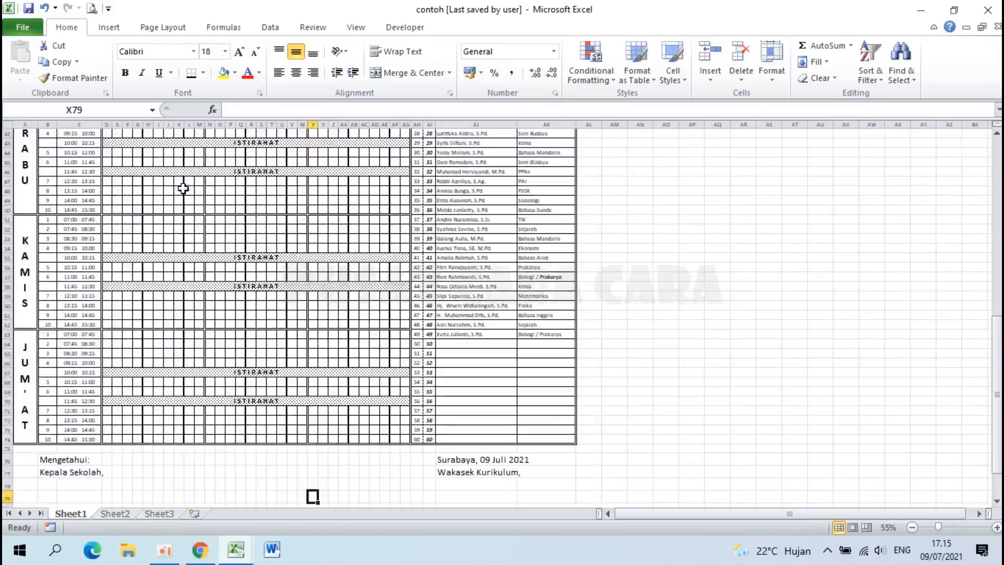
scroll(183, 188, up, 15)
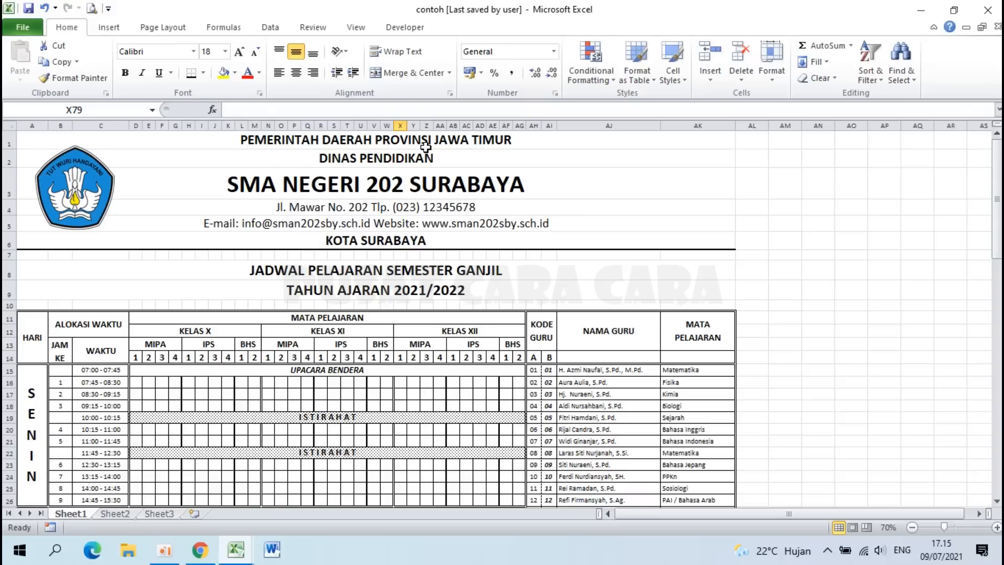
Step: Set A1:AK83, letterhead through signature blocks, as the print area, leaving orientation unchanged
click(311, 139)
drag(311, 139, 438, 478)
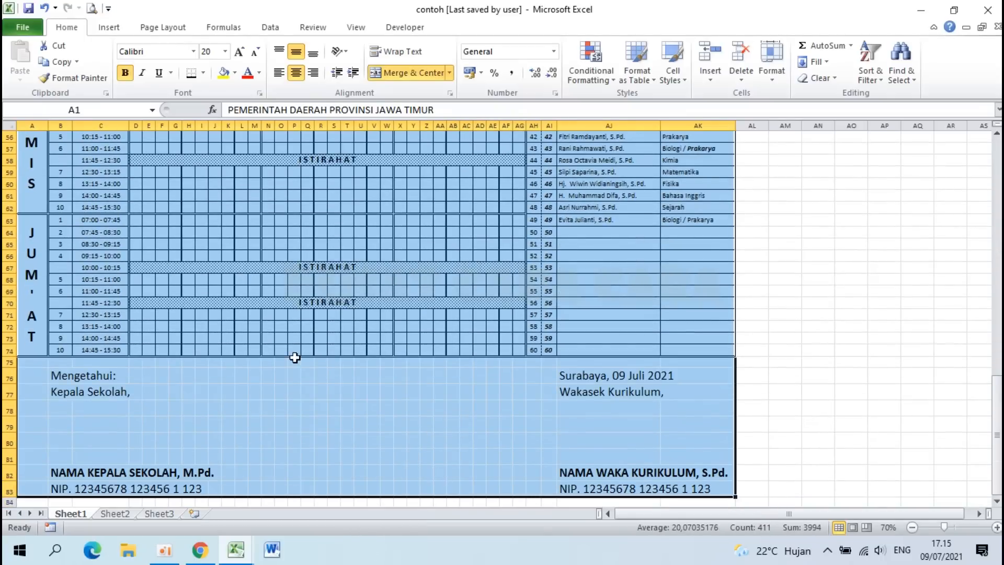
scroll(293, 355, up, 18)
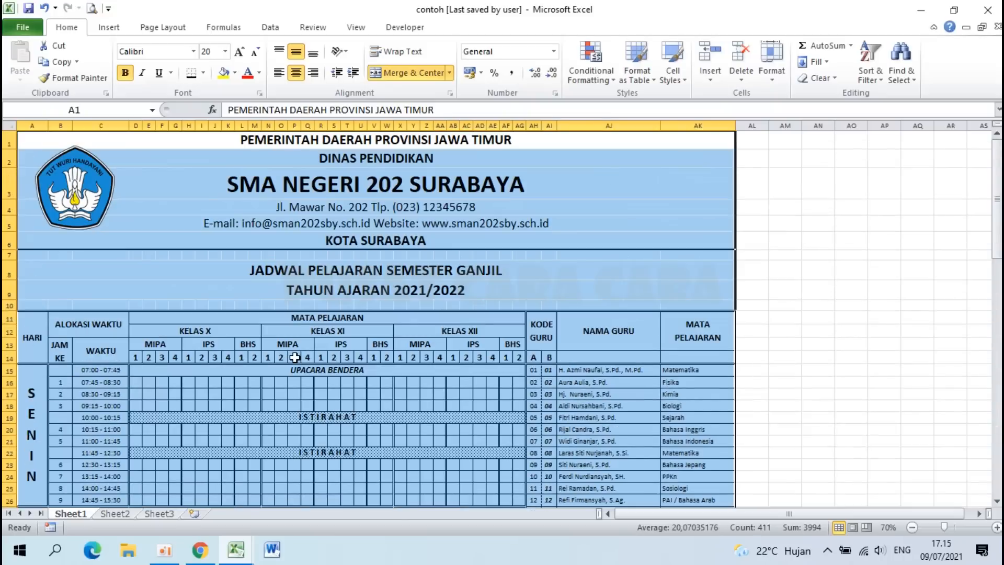
click(166, 20)
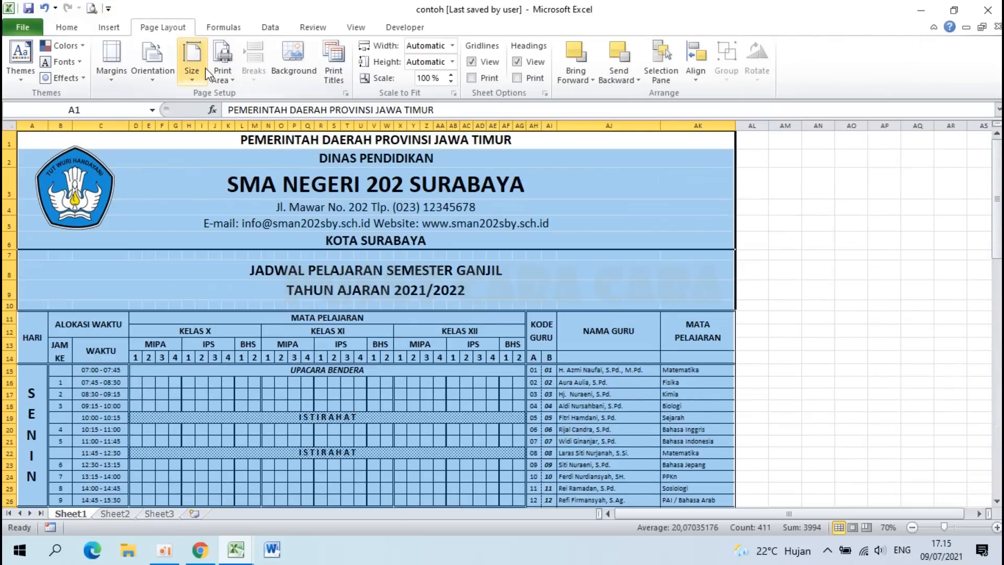
click(219, 71)
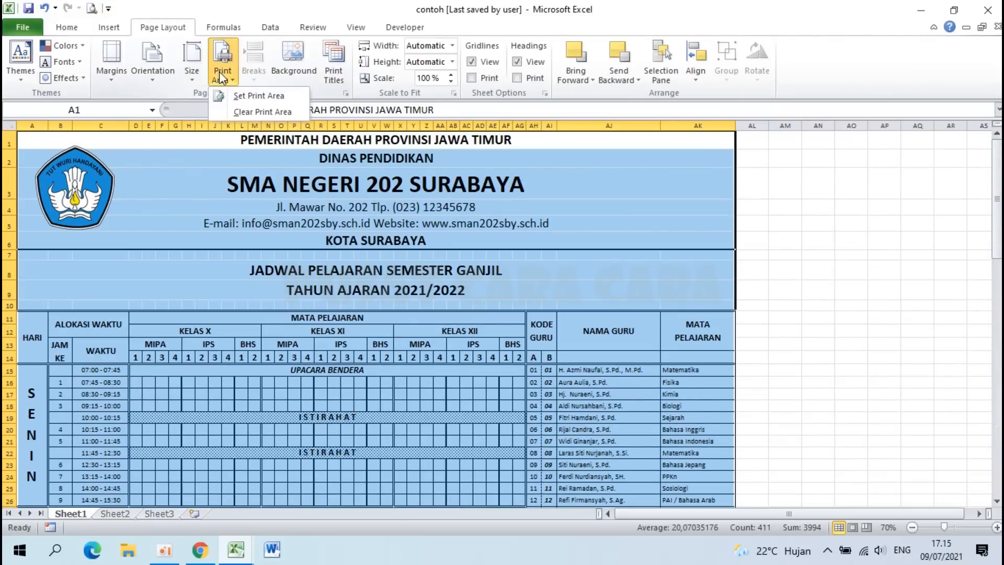
click(240, 96)
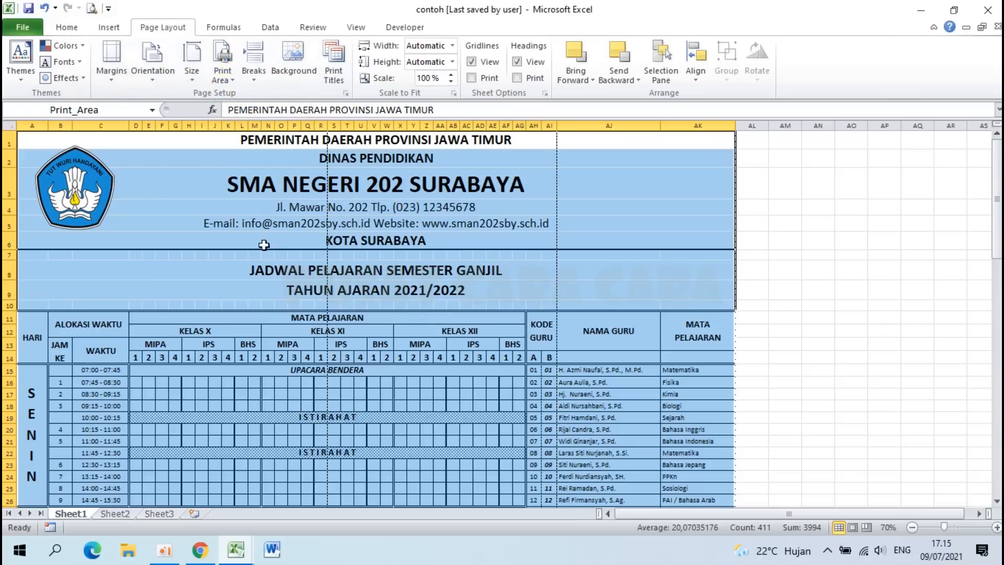
click(148, 79)
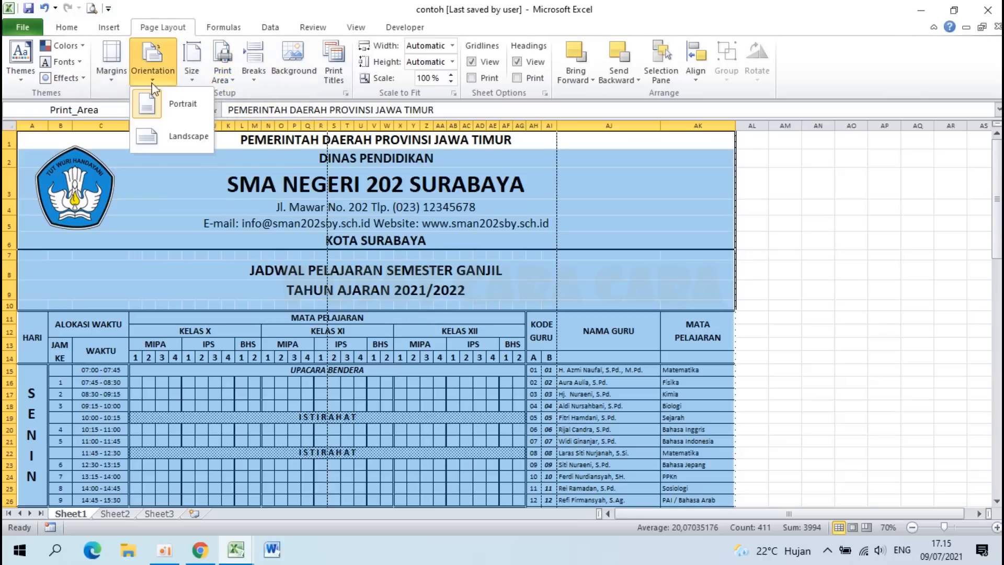
click(277, 6)
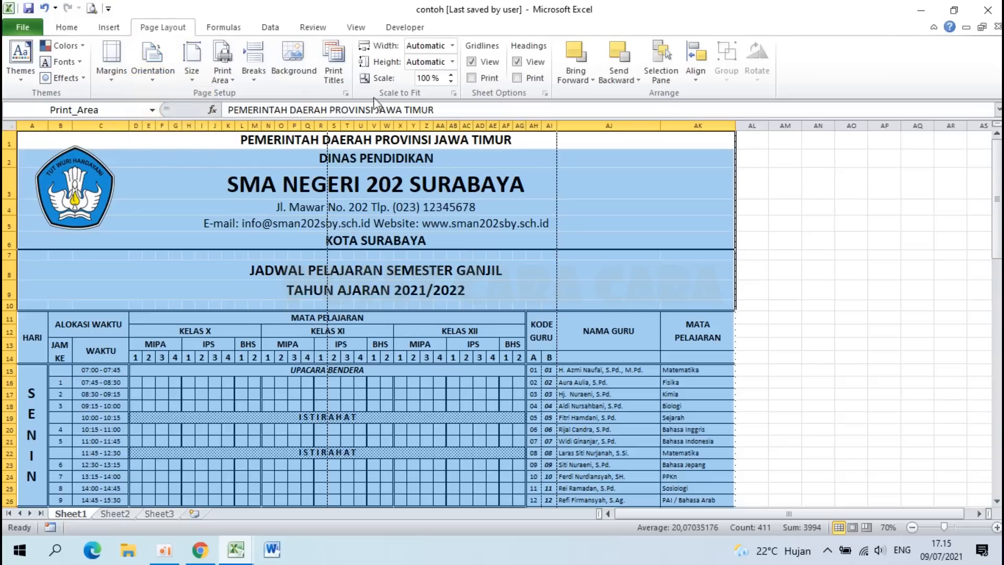
click(424, 268)
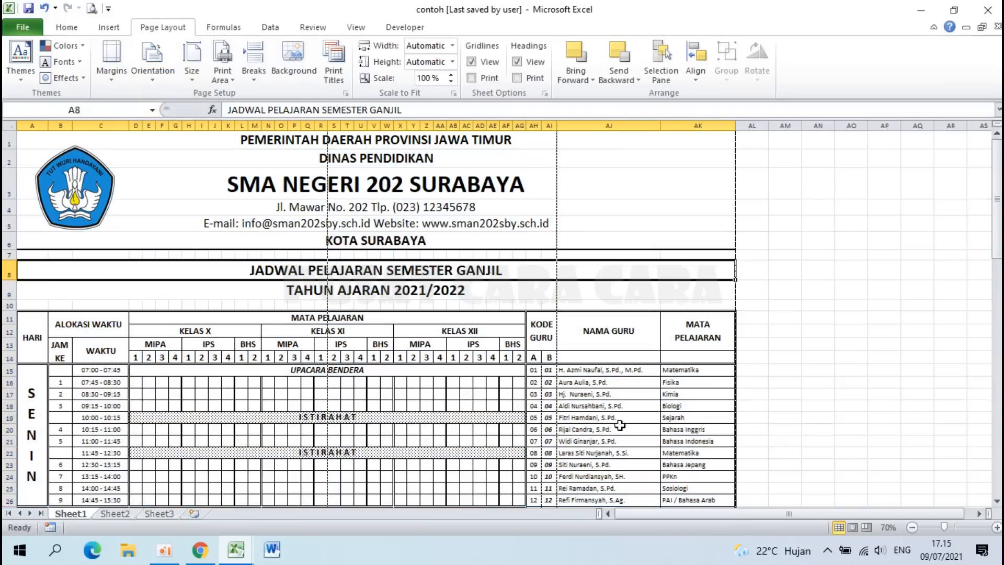
Step: In Page Break Preview, drag the vertical page break to the timetable's right edge, giving 43% scaling
click(867, 527)
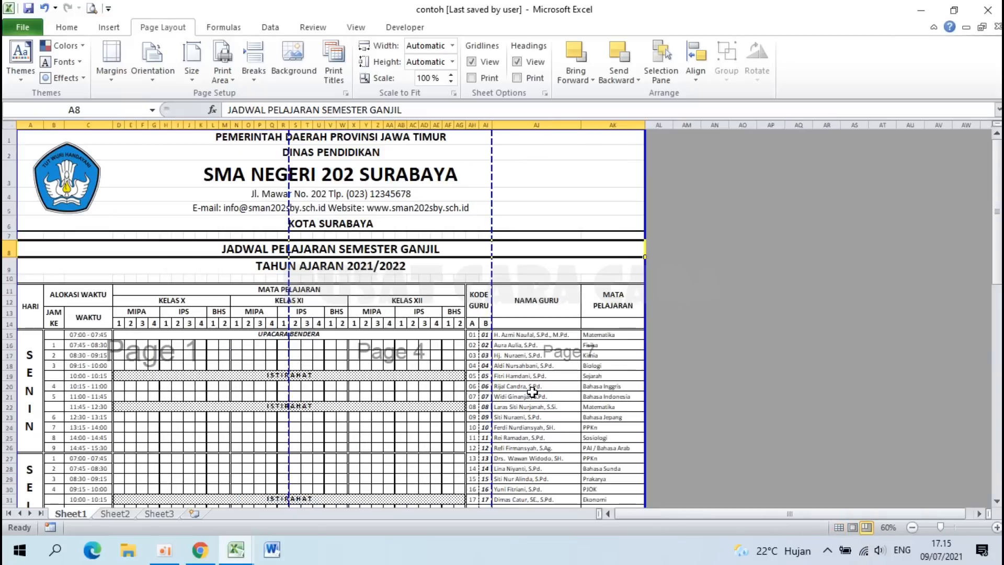
scroll(533, 391, down, 11)
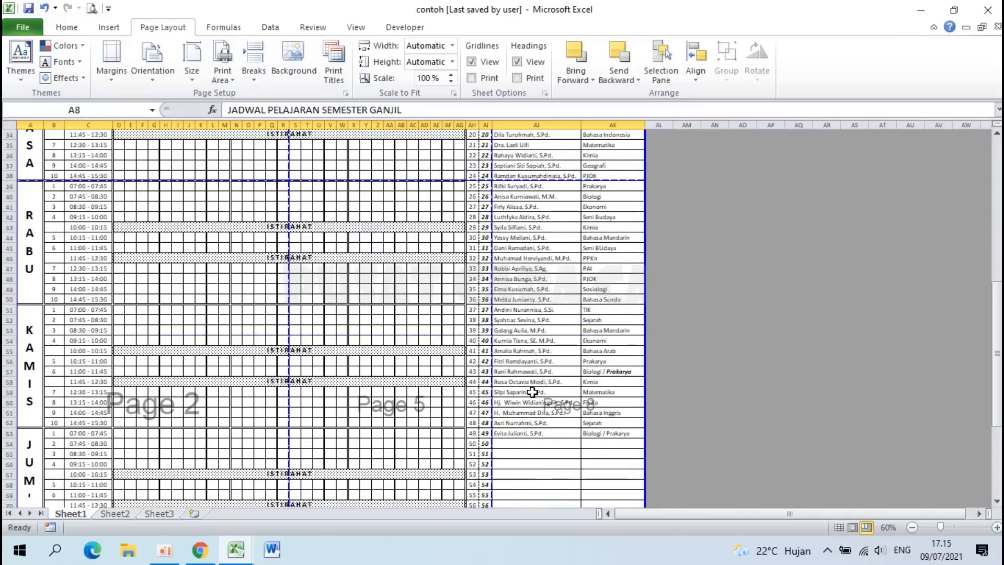
scroll(375, 336, down, 6)
scroll(375, 337, up, 2)
scroll(375, 336, up, 19)
scroll(374, 337, down, 3)
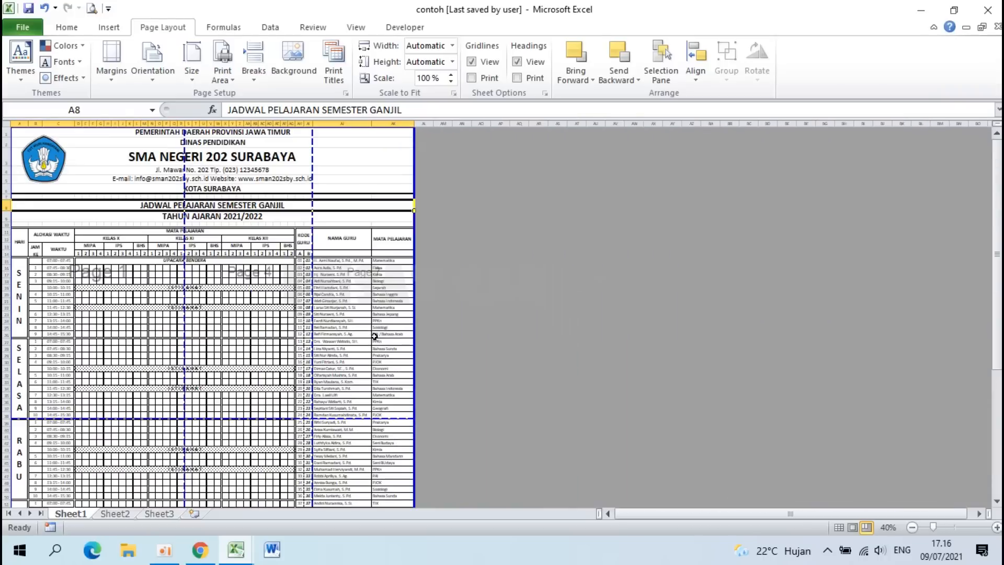
scroll(266, 214, up, 4)
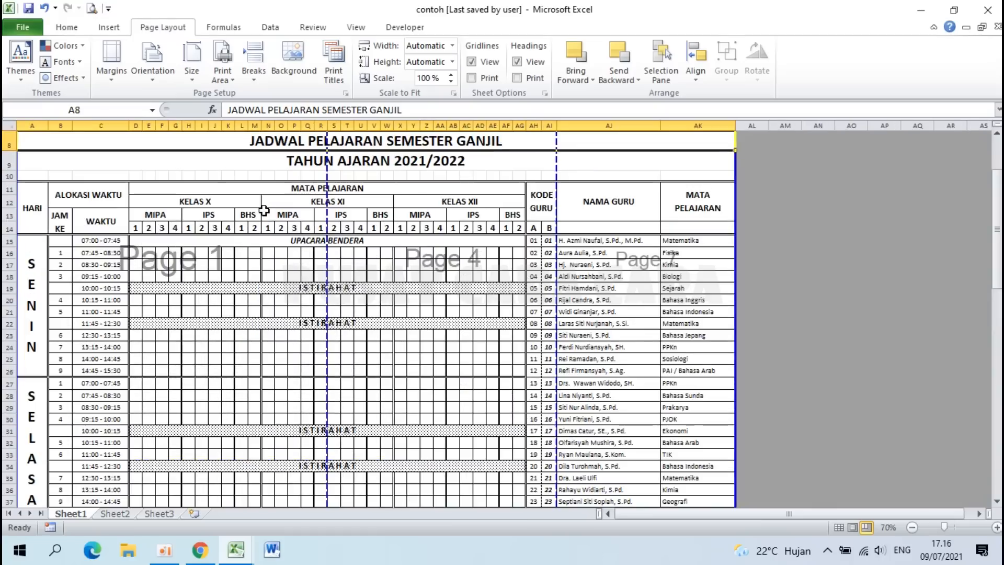
scroll(264, 210, down, 2)
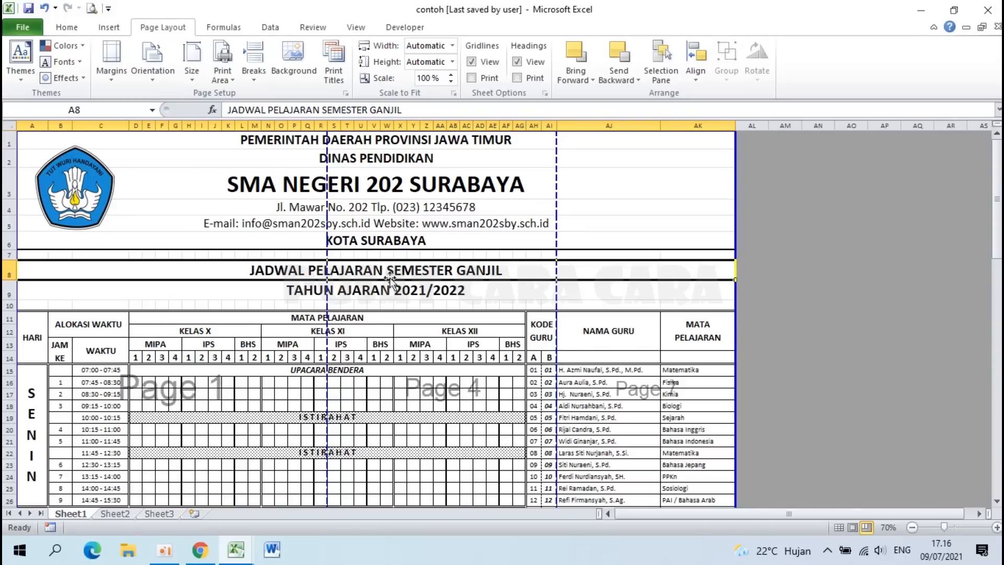
drag(326, 191, 736, 184)
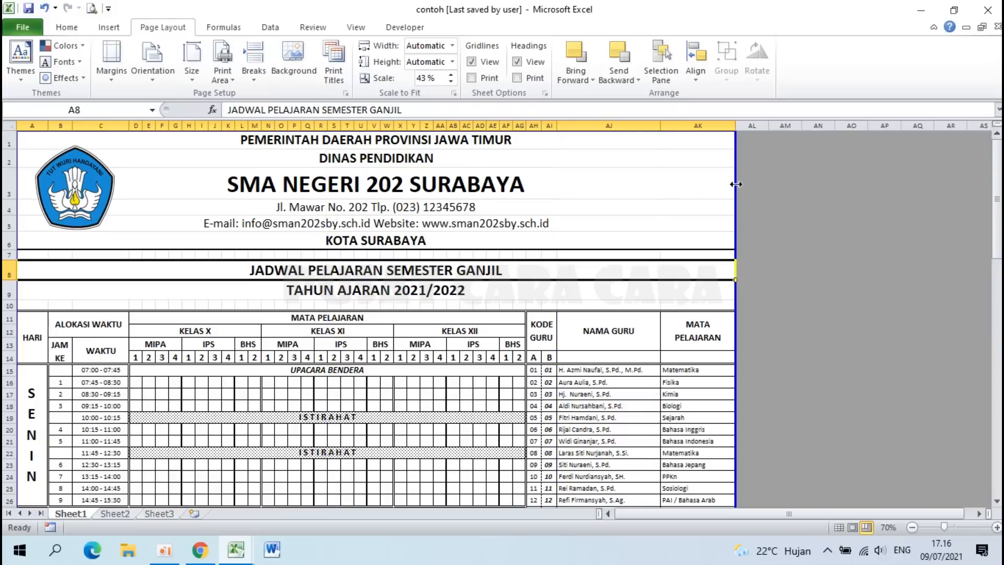
scroll(502, 319, down, 20)
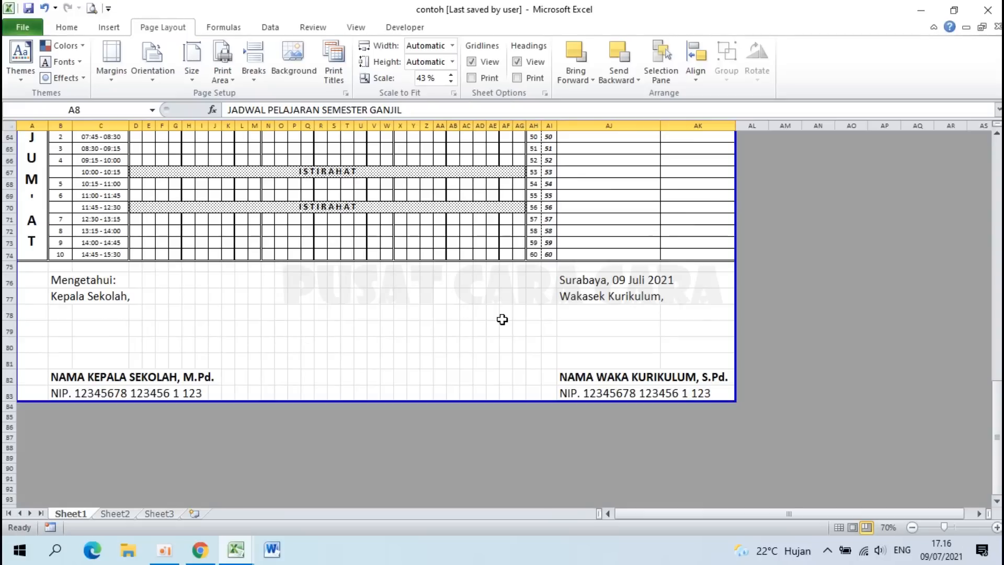
scroll(401, 340, up, 20)
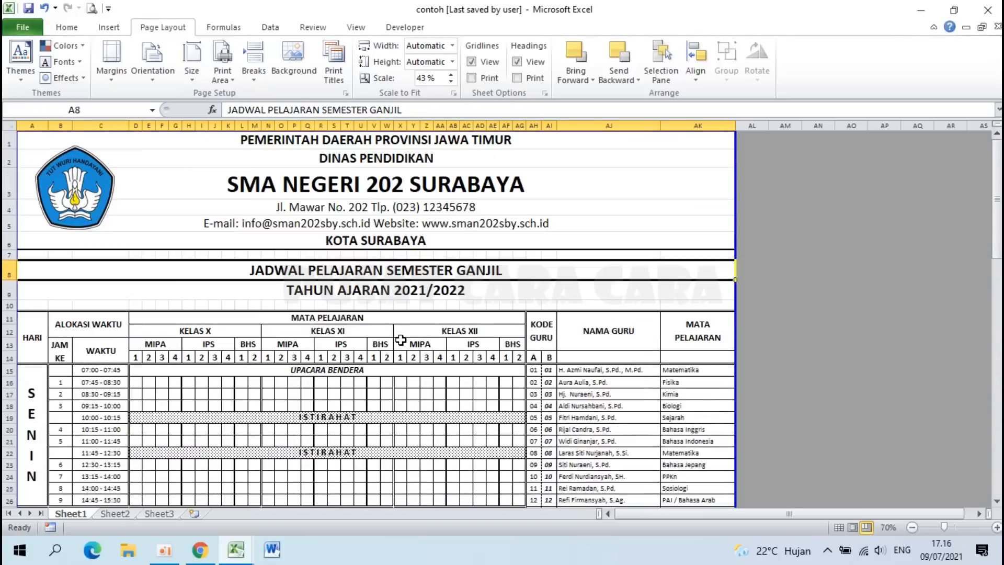
Step: Open the timetable's print preview and zoom in, then back to the whole page
click(109, 9)
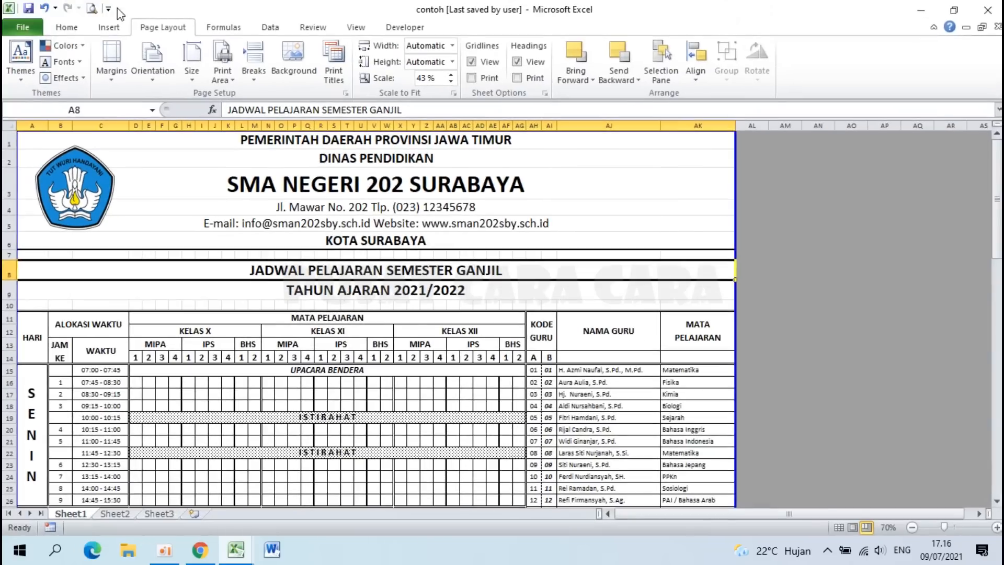
click(93, 9)
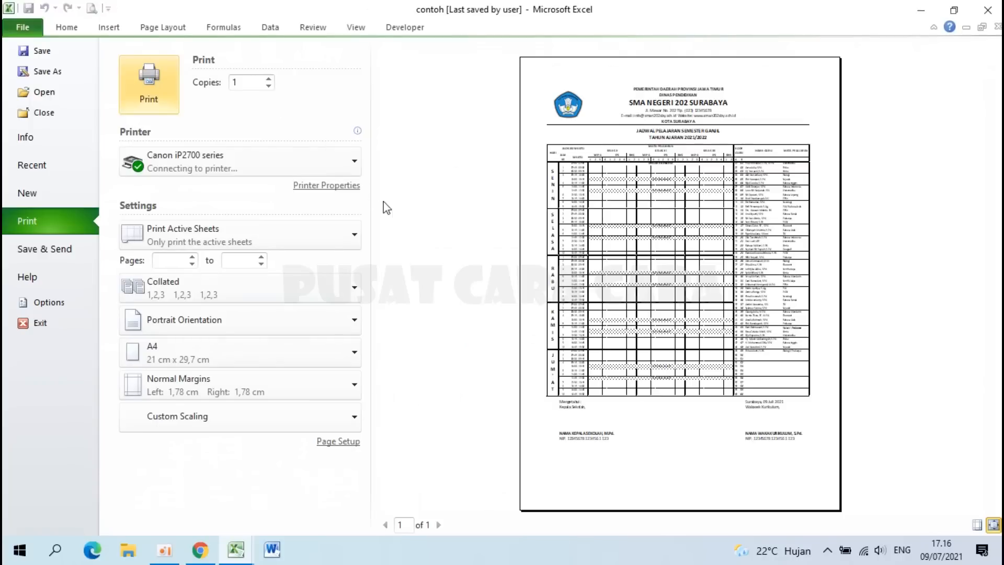
click(623, 338)
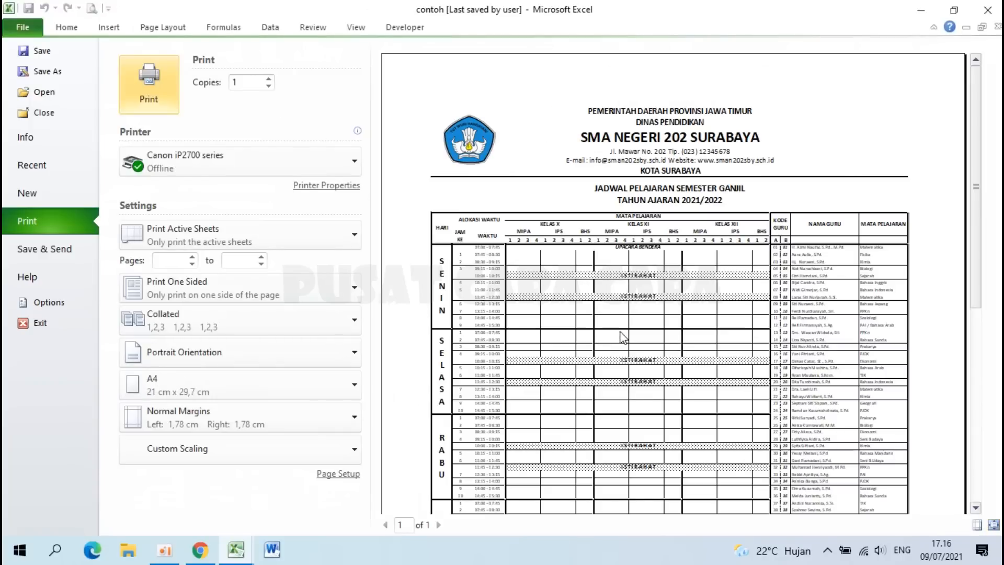
click(623, 338)
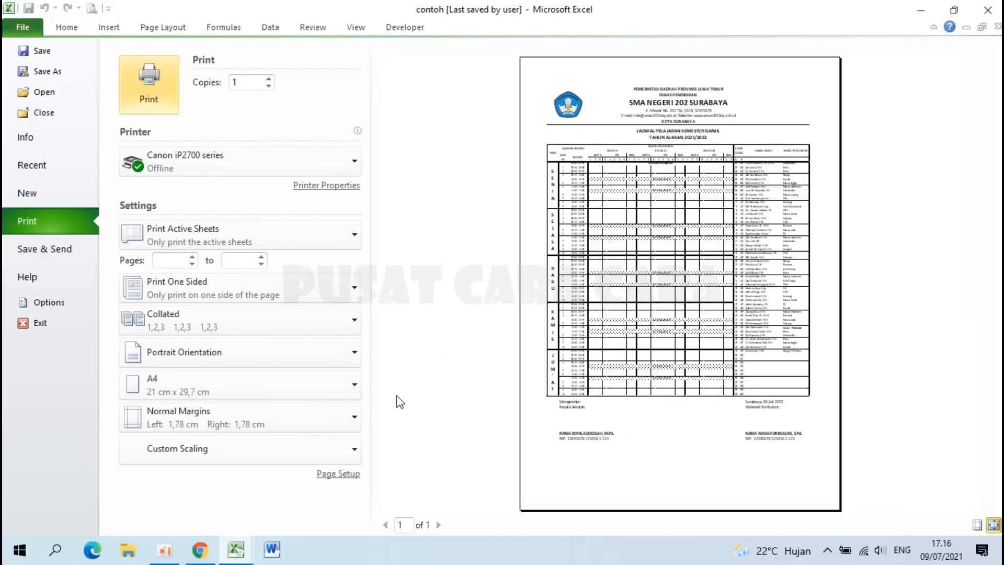
Step: Check the printer list without changing printer, then bring up Page Setup
click(204, 169)
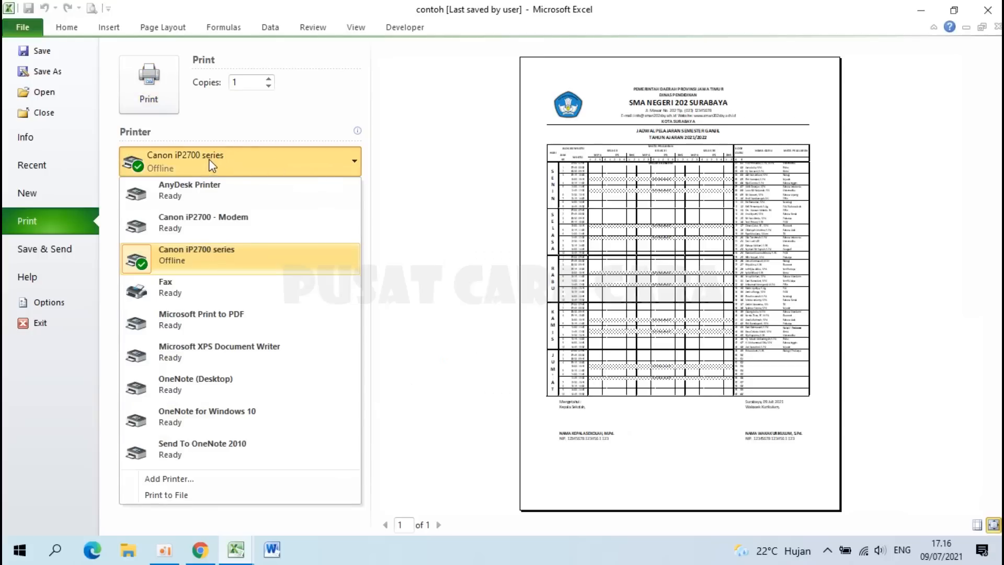
click(417, 174)
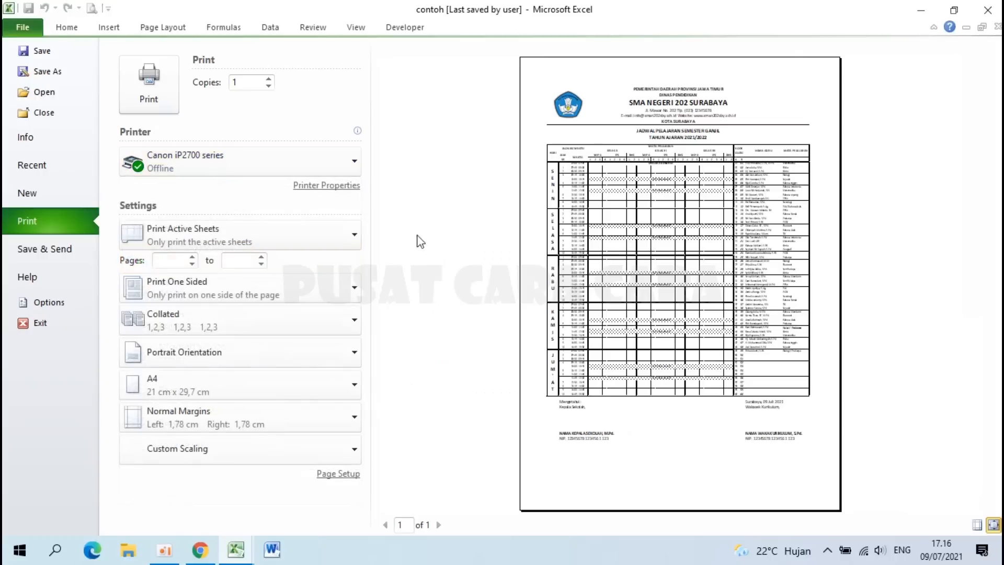
click(341, 475)
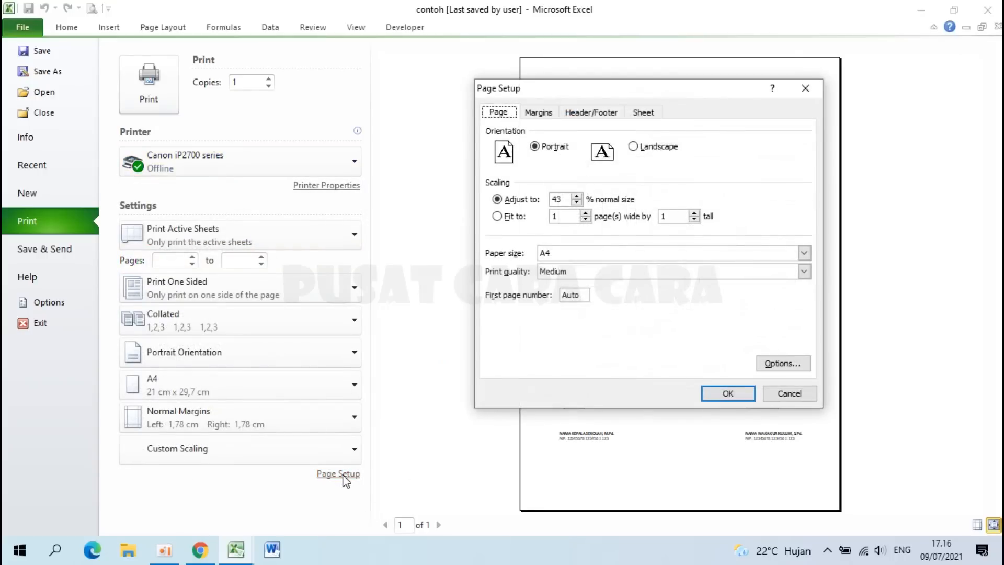
Step: Reset the scaling from 43% to 100%, keeping A4 paper
double_click(558, 199)
text(100)
click(566, 255)
click(556, 295)
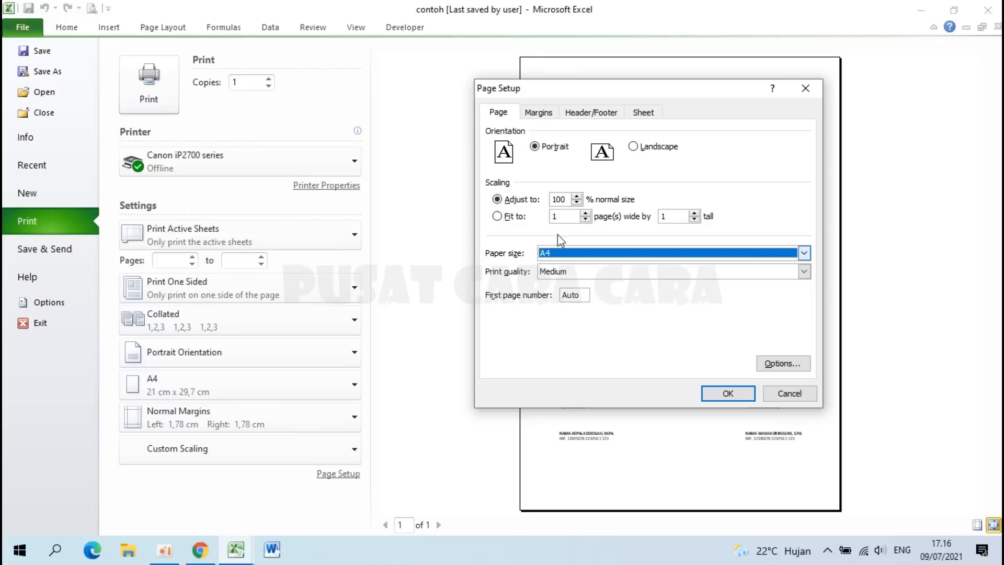
Step: Set margins to top 2 and left, right, bottom 1, centred horizontally
click(549, 115)
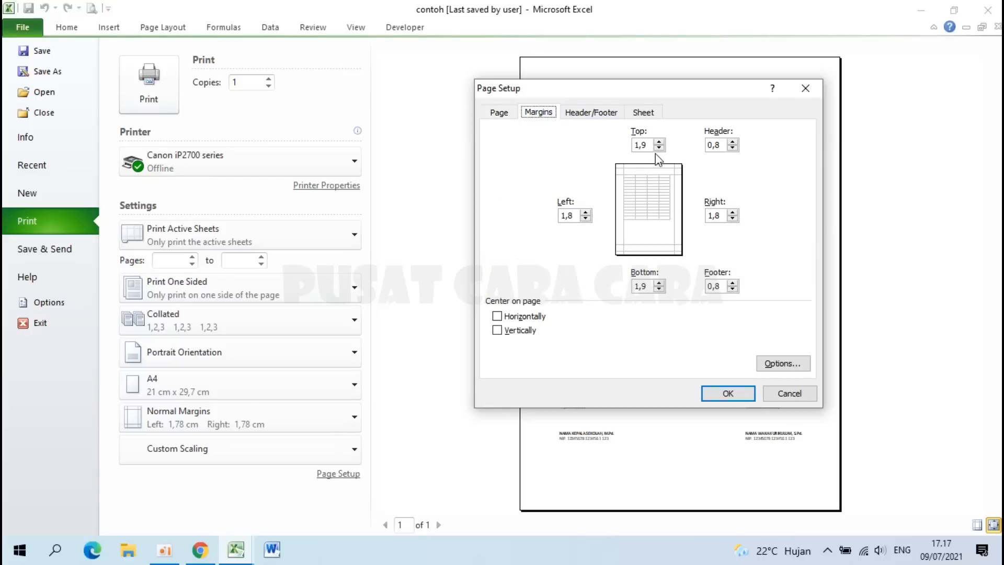
drag(652, 146, 618, 142)
text(2)
drag(575, 215, 538, 213)
text(1)
double_click(722, 216)
text(1)
double_click(643, 287)
text(1)
click(507, 317)
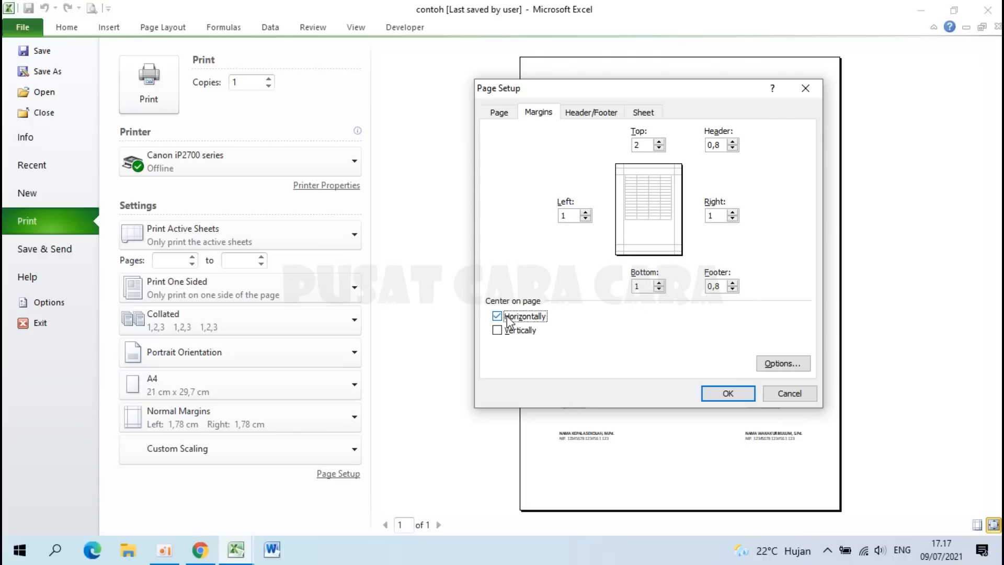
click(725, 394)
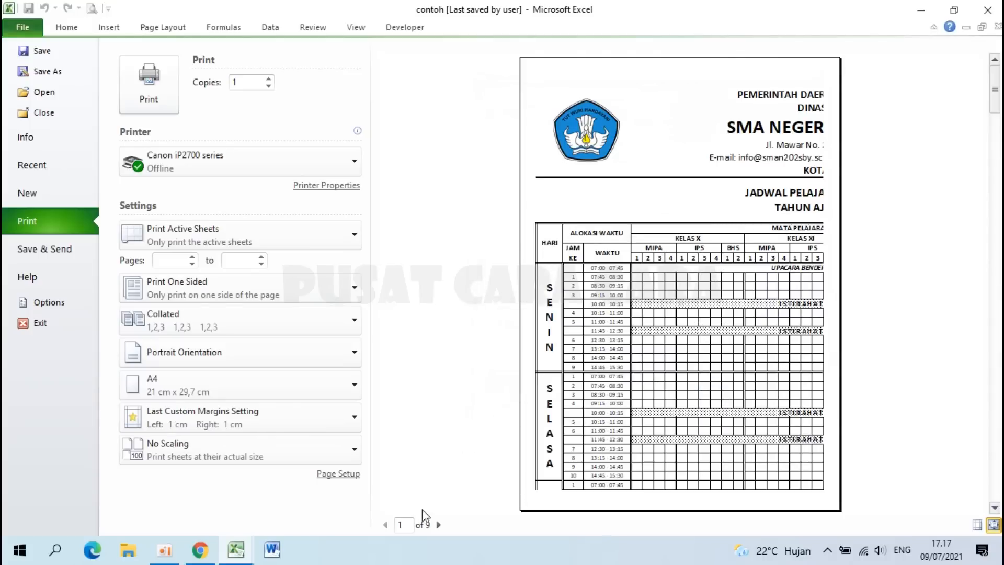
Step: Back on the worksheet, drag the page break to column AK, giving 47% scaling
click(19, 32)
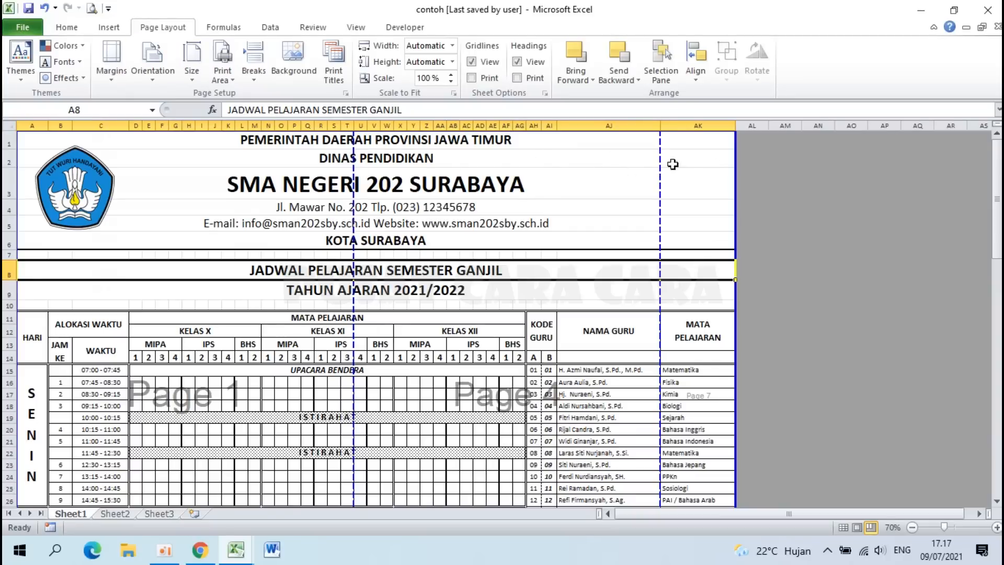
drag(356, 167, 726, 199)
scroll(491, 264, down, 20)
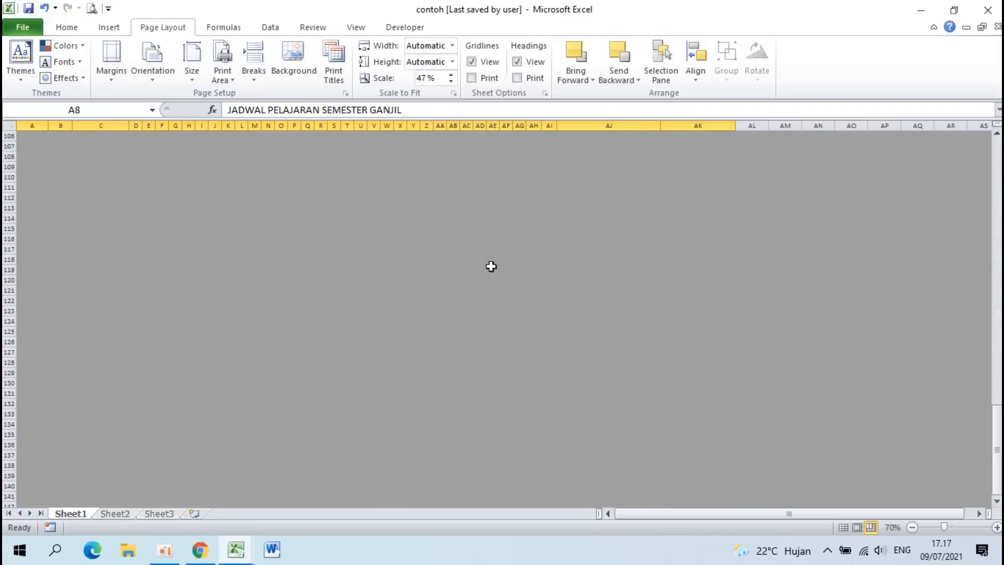
scroll(490, 266, up, 20)
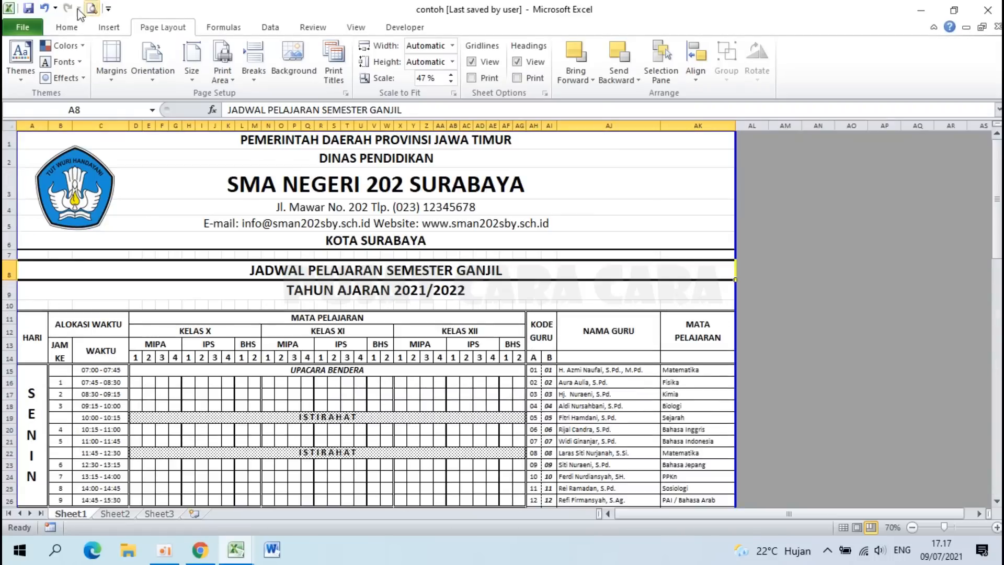
Step: Preview the printout at actual size down to the signature blocks, then return to whole page
click(95, 9)
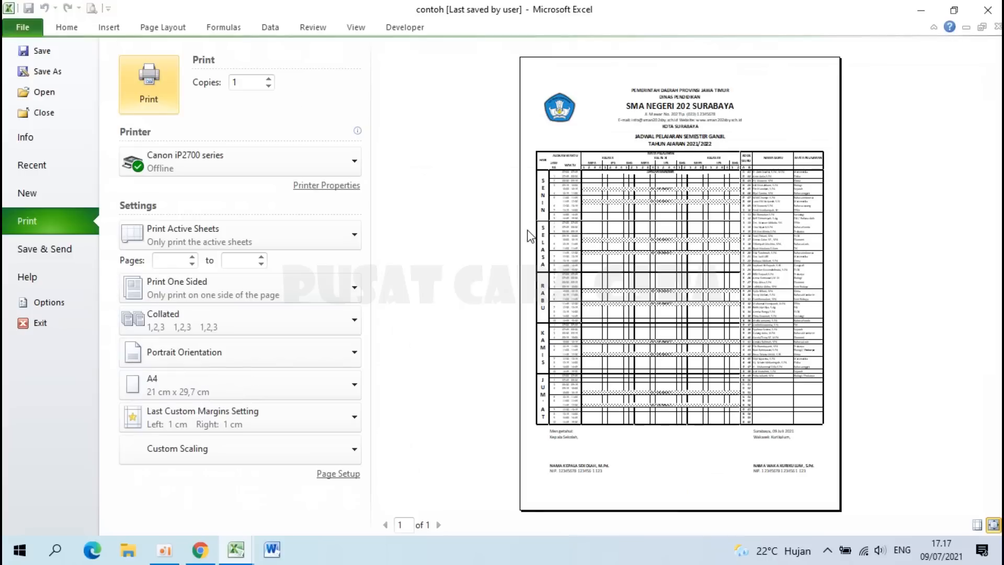
click(664, 371)
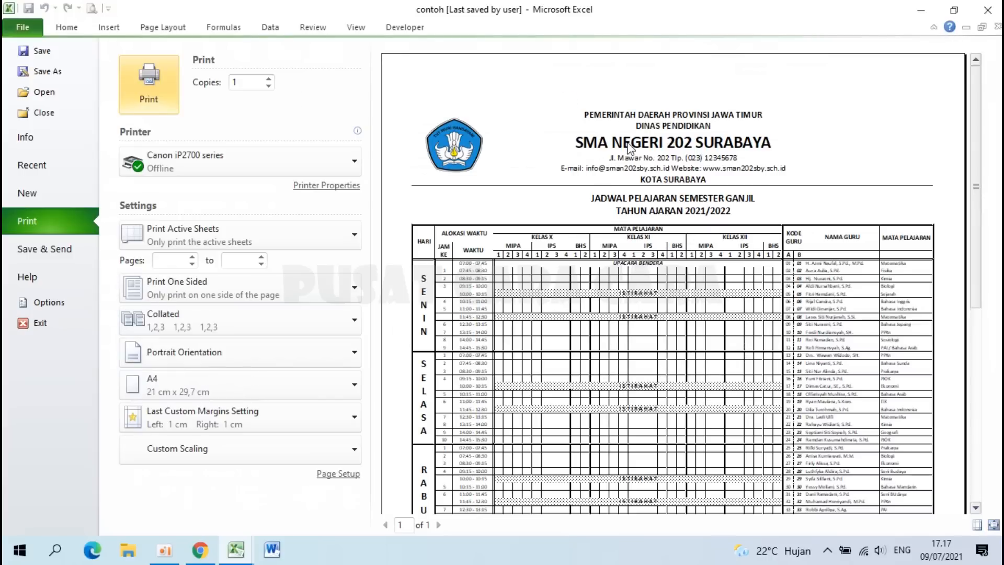
scroll(599, 241, down, 10)
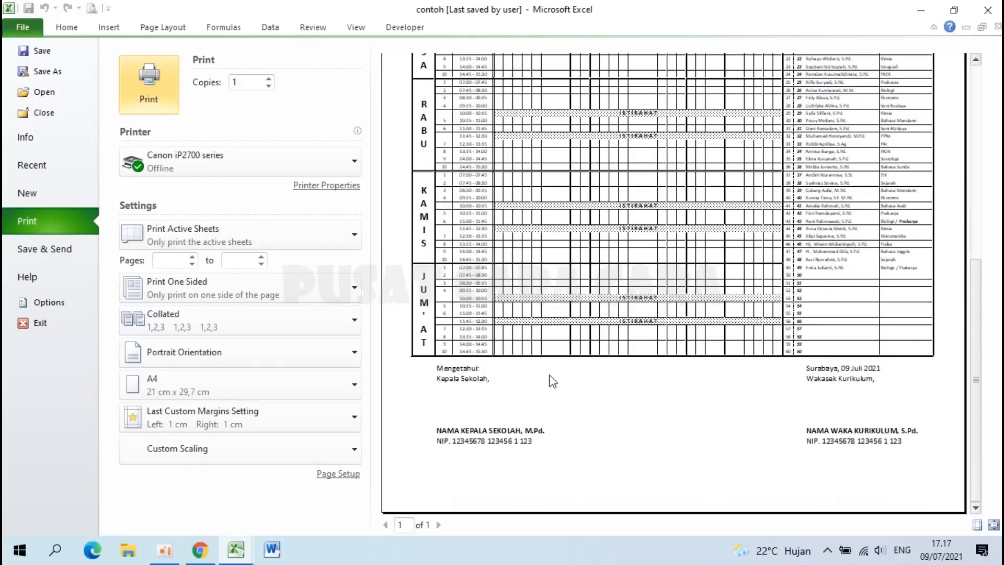
scroll(541, 384, up, 10)
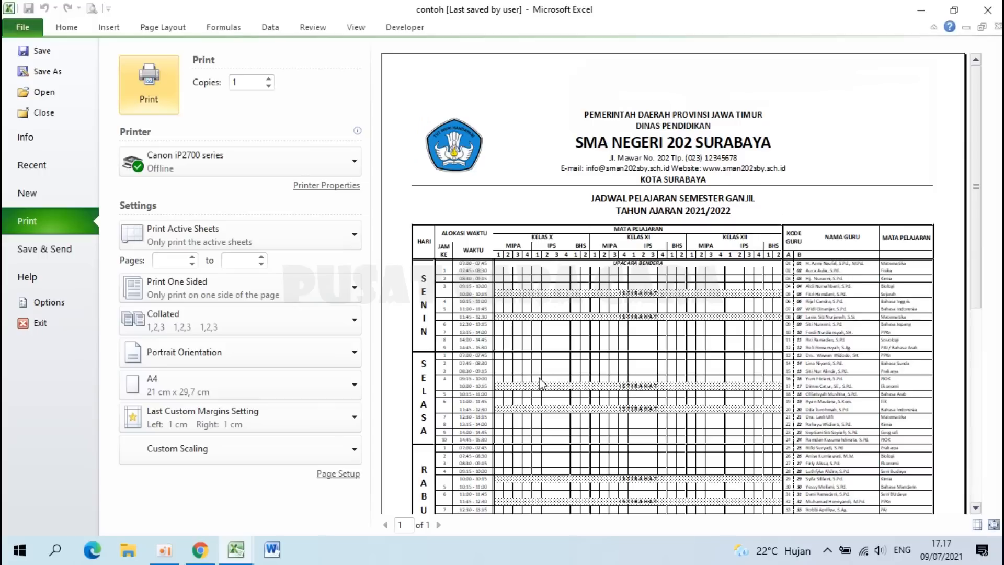
click(540, 385)
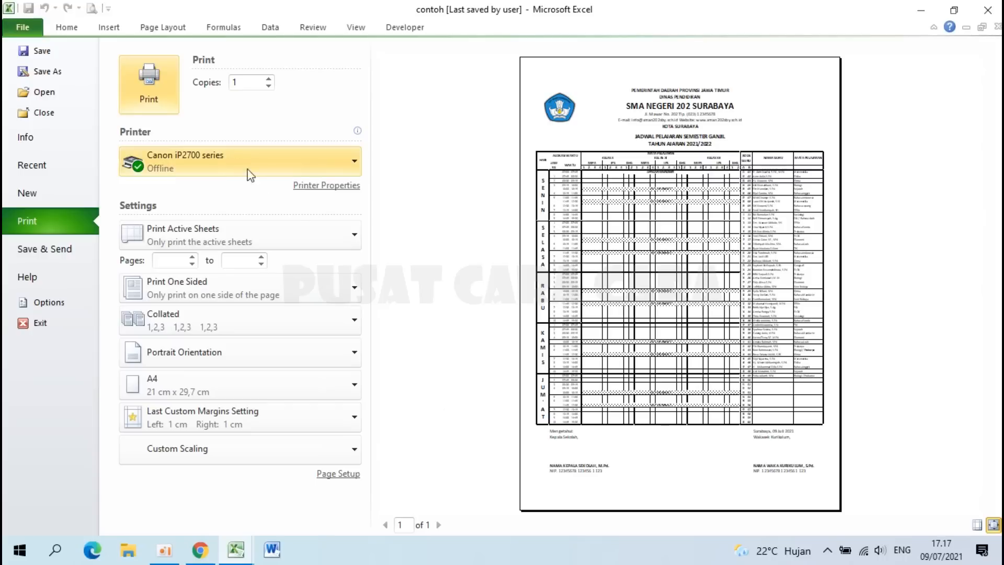
Step: From Page Setup, leave the paper size as A4 and bring up the printer properties
click(349, 476)
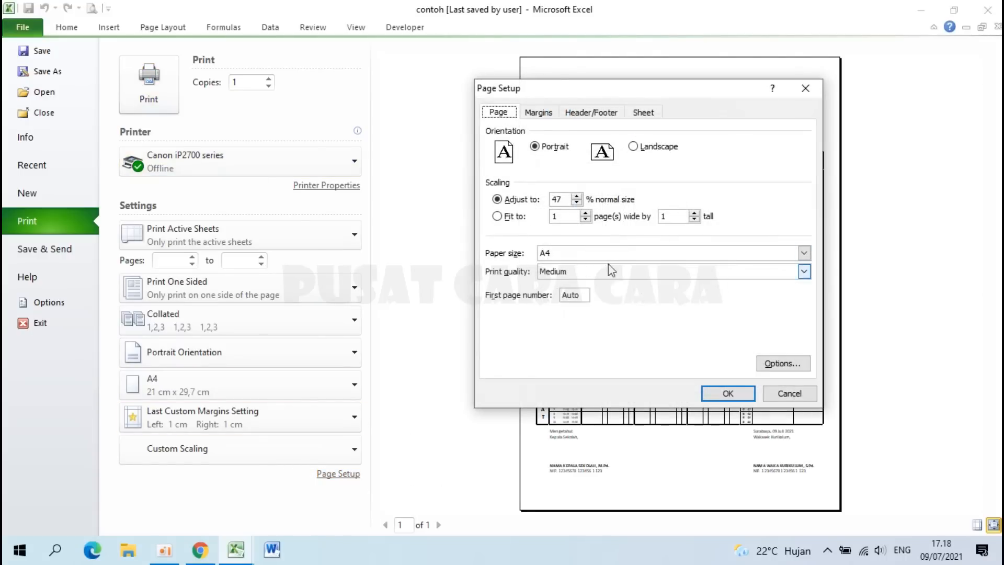
click(804, 253)
drag(804, 287, 809, 315)
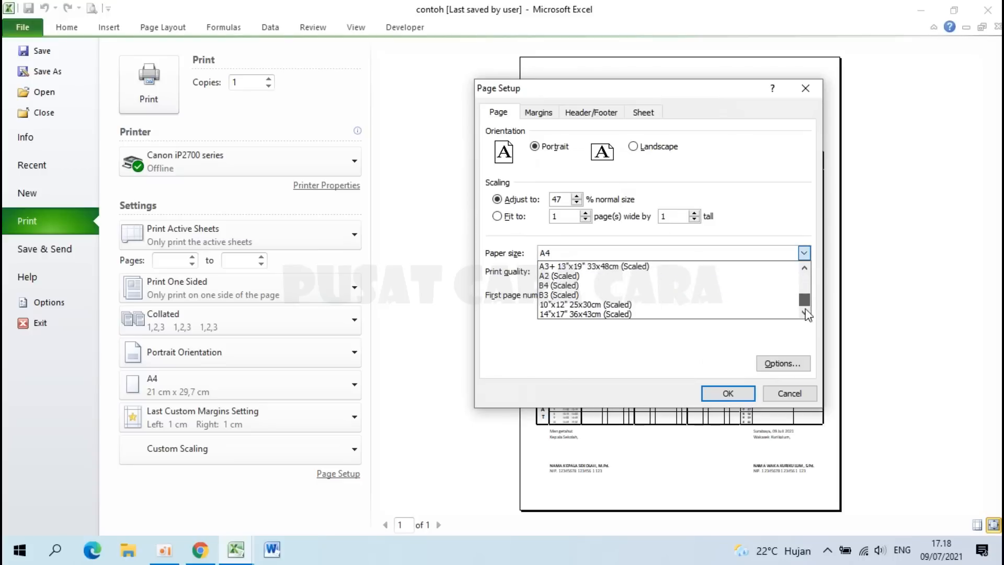
click(698, 348)
click(766, 365)
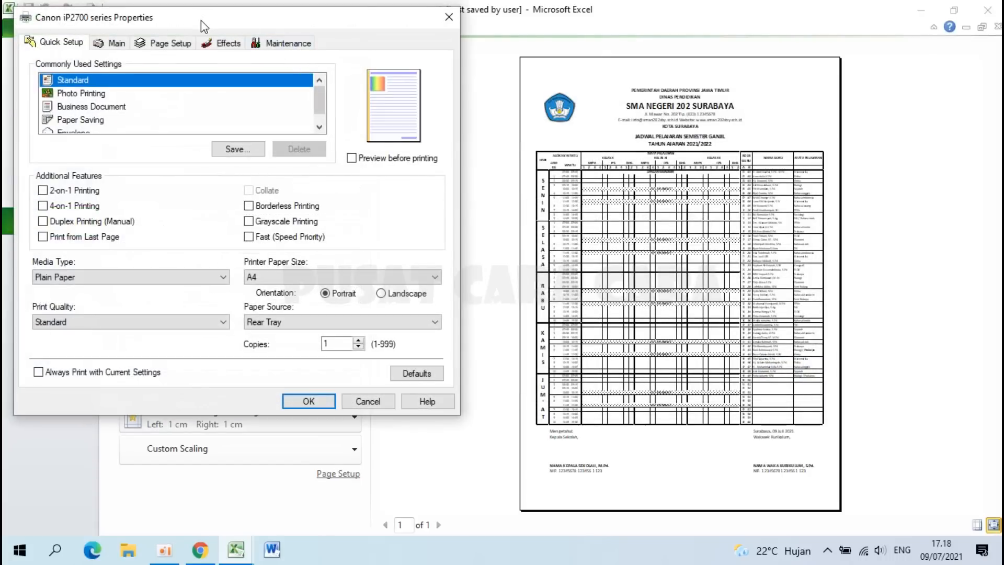
drag(201, 20, 395, 70)
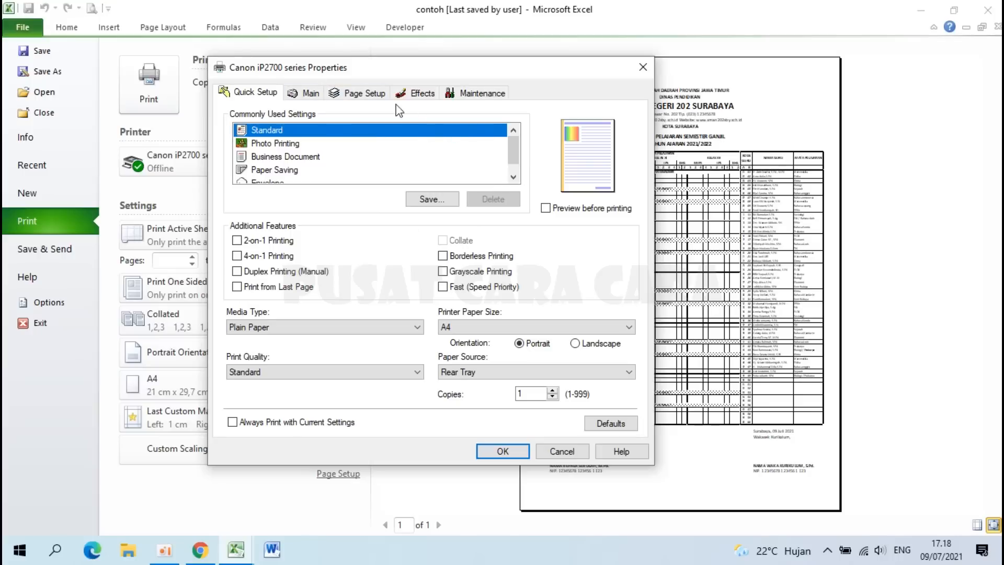
Step: Define a custom printer page size of 215 × 330 mm and accept it
click(352, 96)
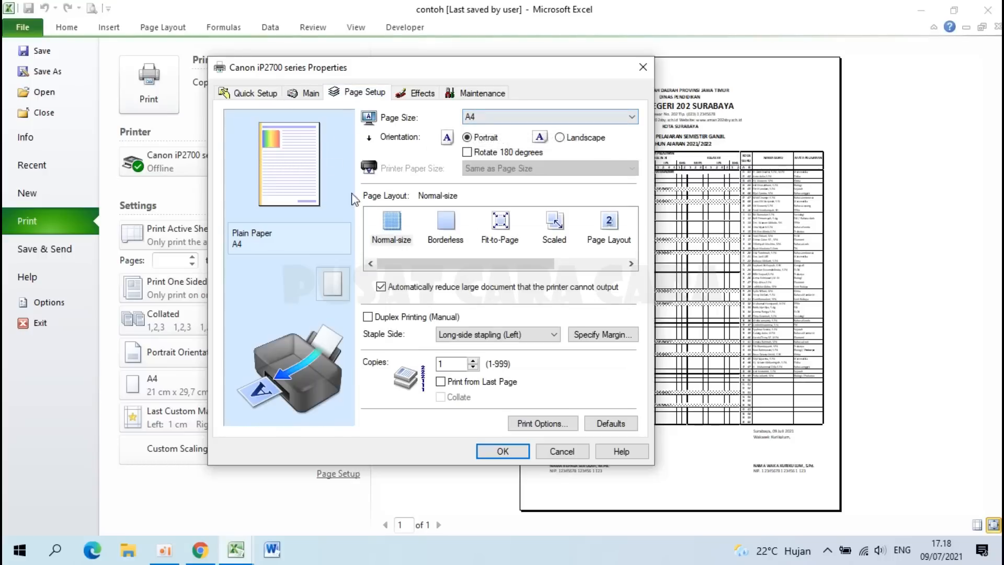
click(495, 118)
scroll(530, 291, down, 2)
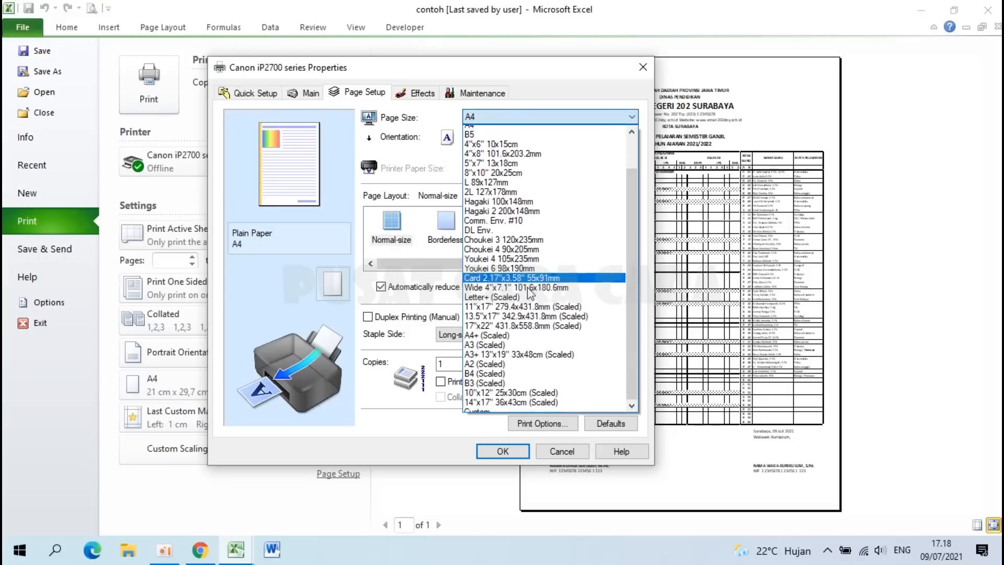
click(491, 408)
click(442, 265)
drag(443, 264, 366, 261)
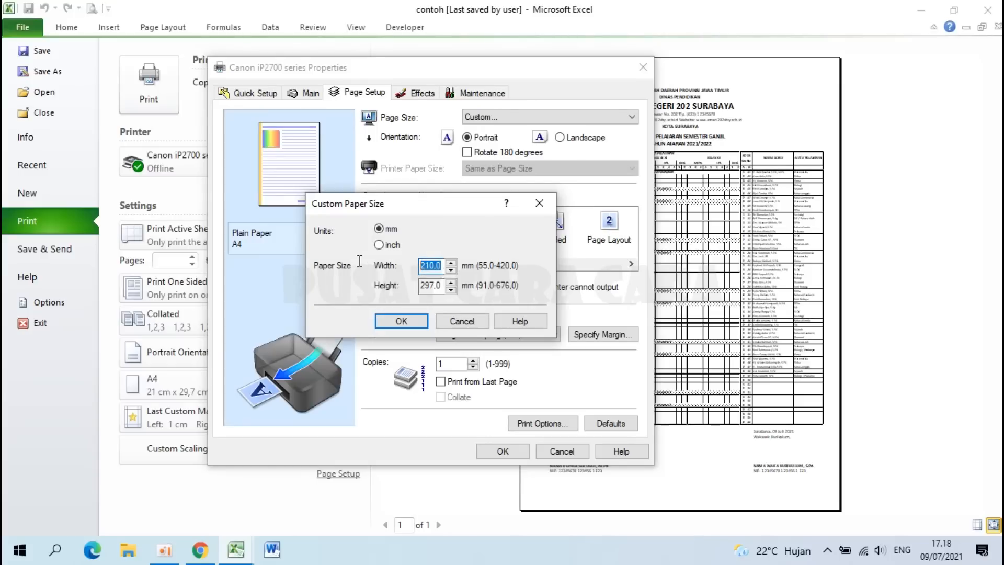
text(215)
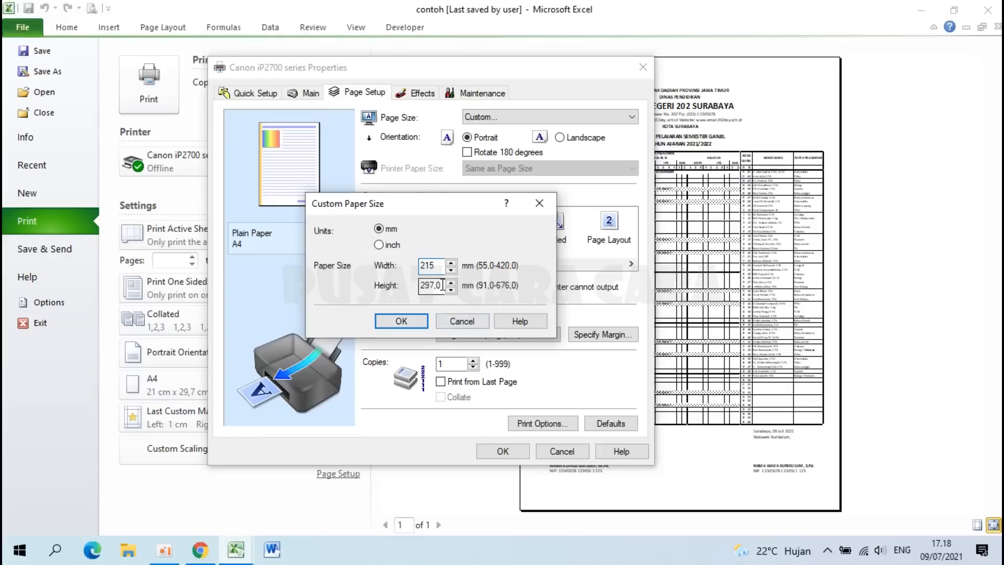
drag(443, 285, 402, 292)
text(330)
click(434, 263)
click(409, 324)
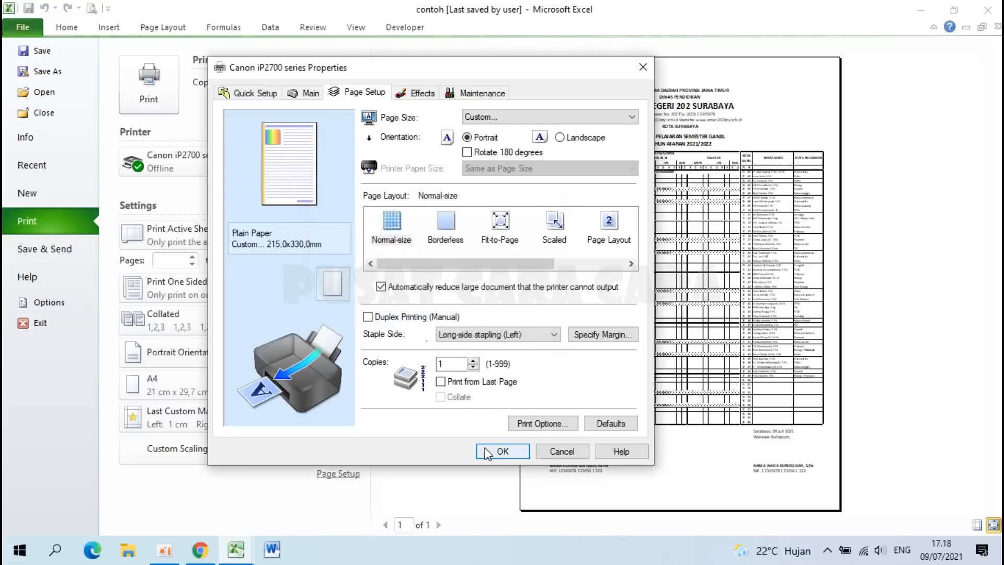
click(492, 451)
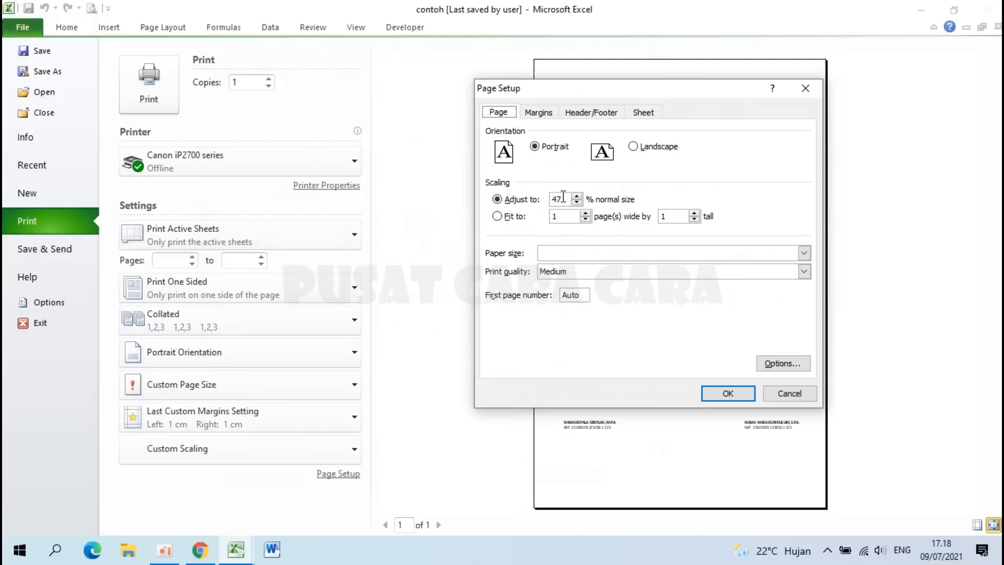
Step: Reset the print scaling to 100% and confirm
drag(564, 199, 513, 202)
text(100)
click(725, 396)
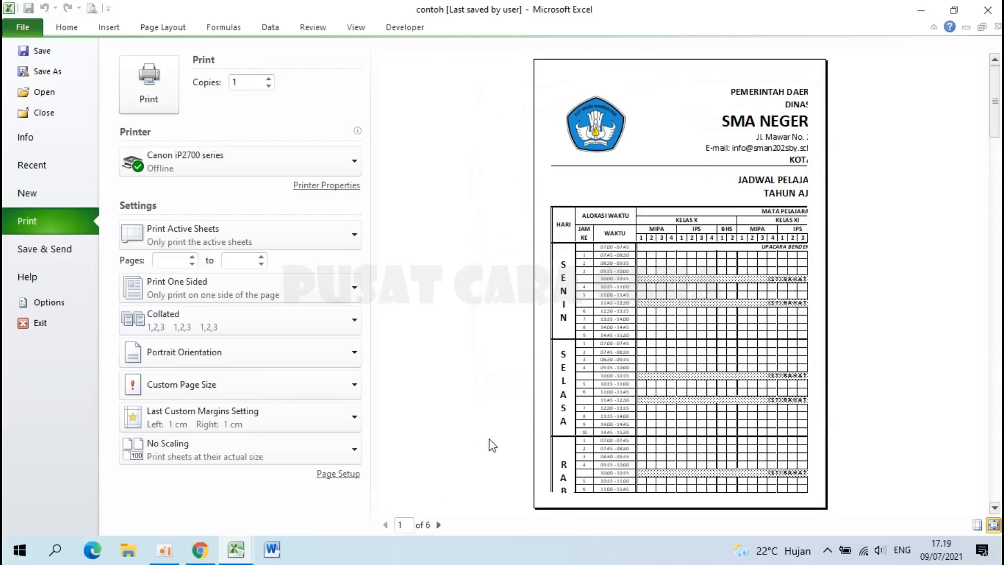
Step: Back on the worksheet, drag the page break to the table's right edge, giving 48% scaling
click(27, 26)
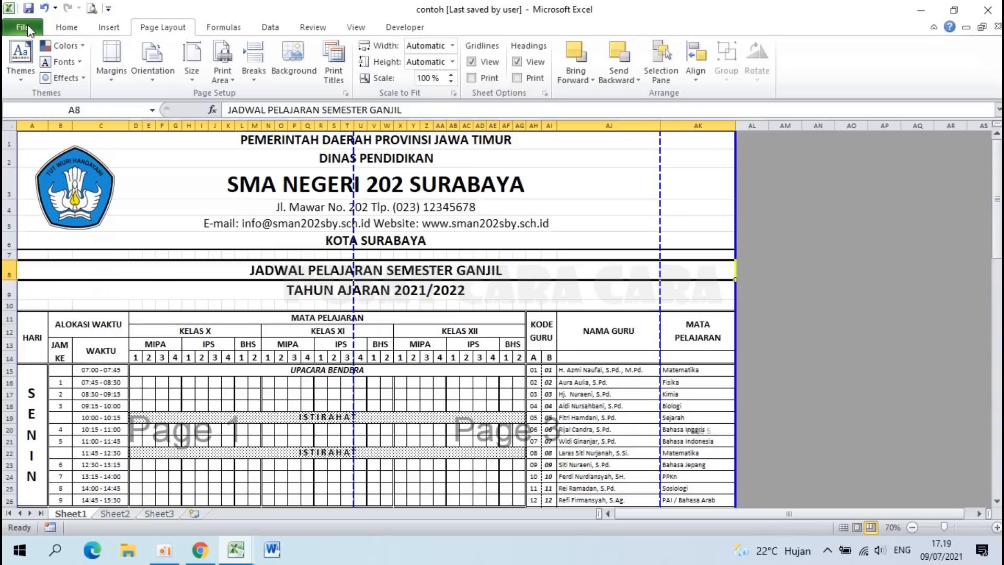
drag(354, 163, 723, 189)
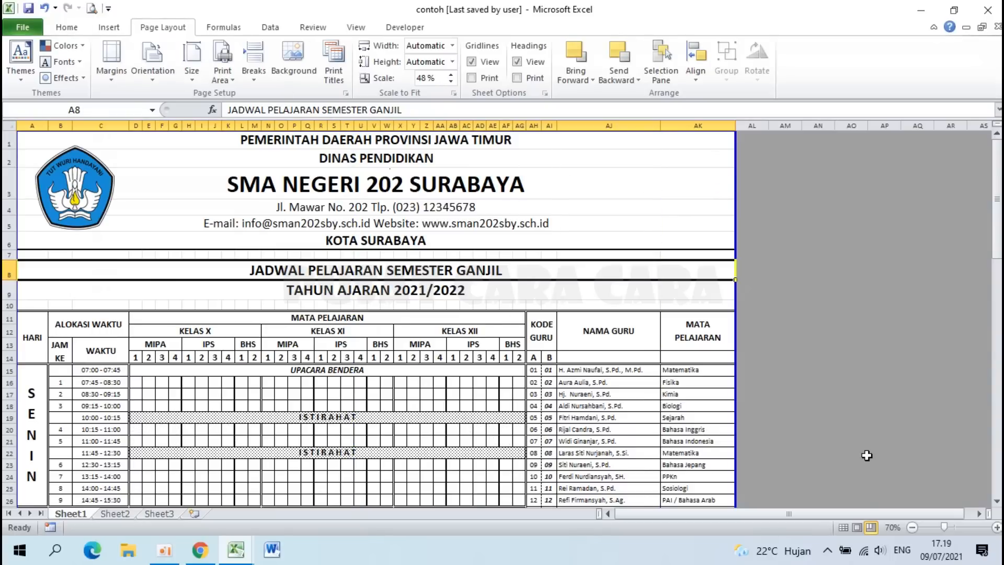
scroll(638, 408, down, 19)
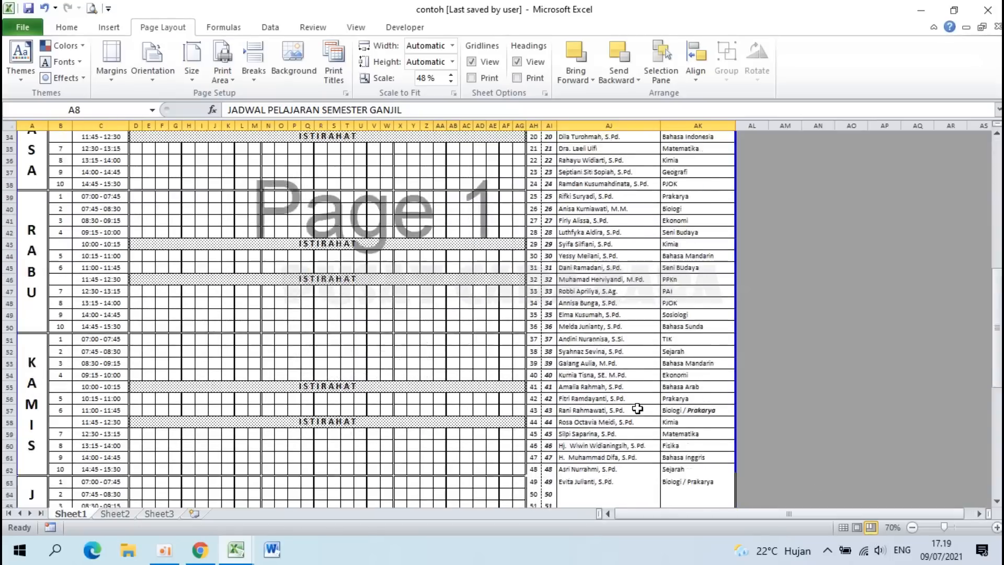
scroll(637, 408, up, 19)
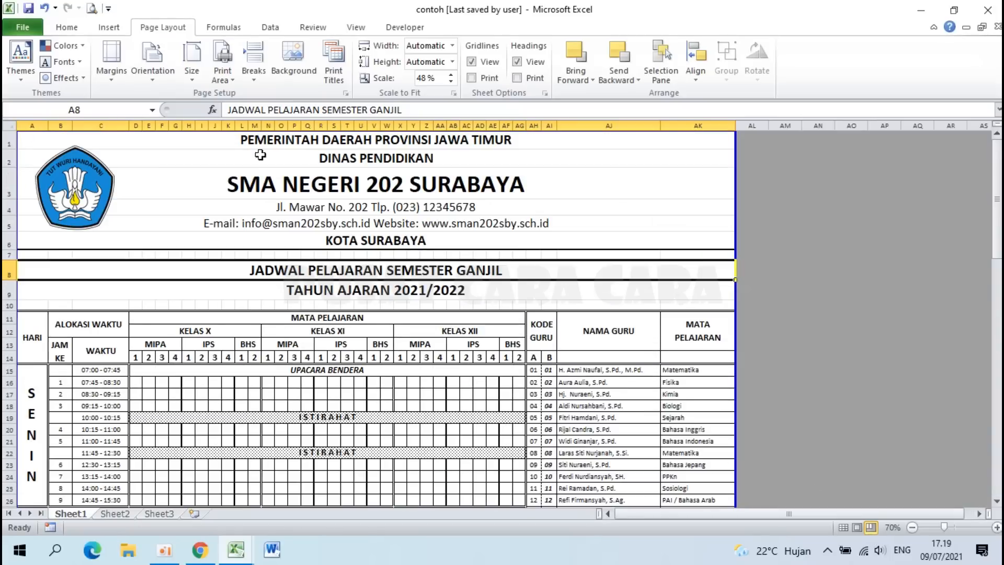
Step: Check the timetable's print preview at actual size, then return to whole-page view
click(91, 8)
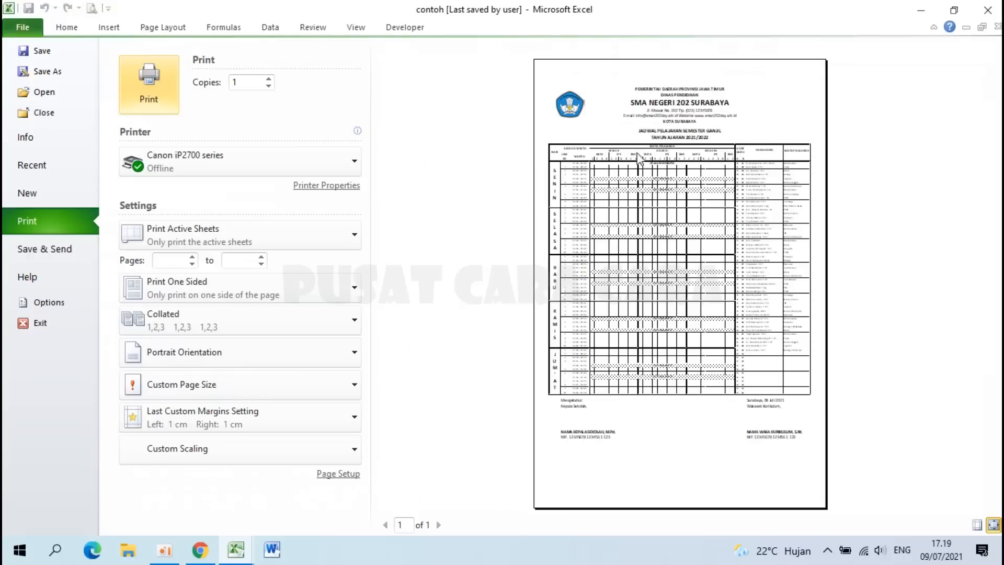
click(697, 229)
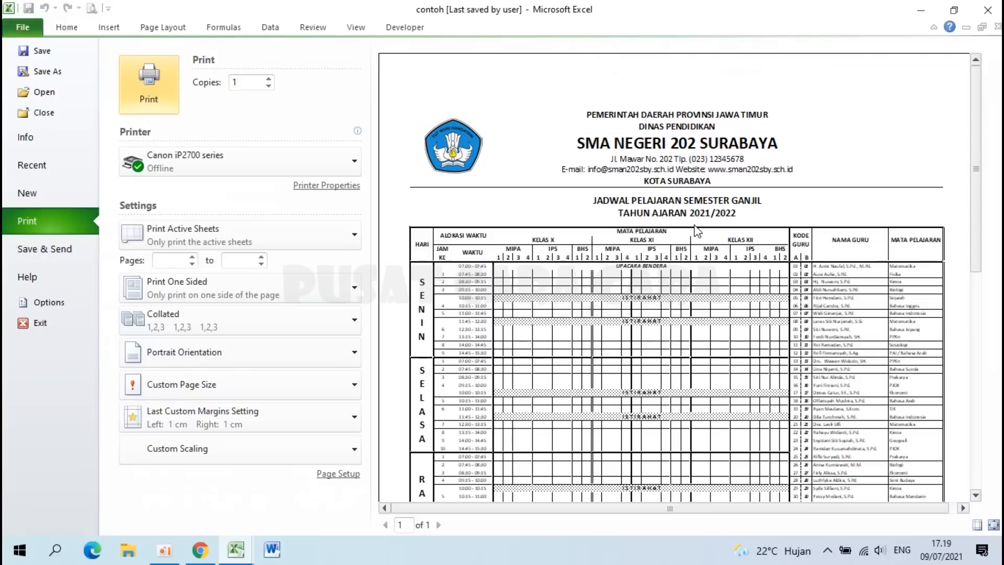
scroll(696, 230, down, 10)
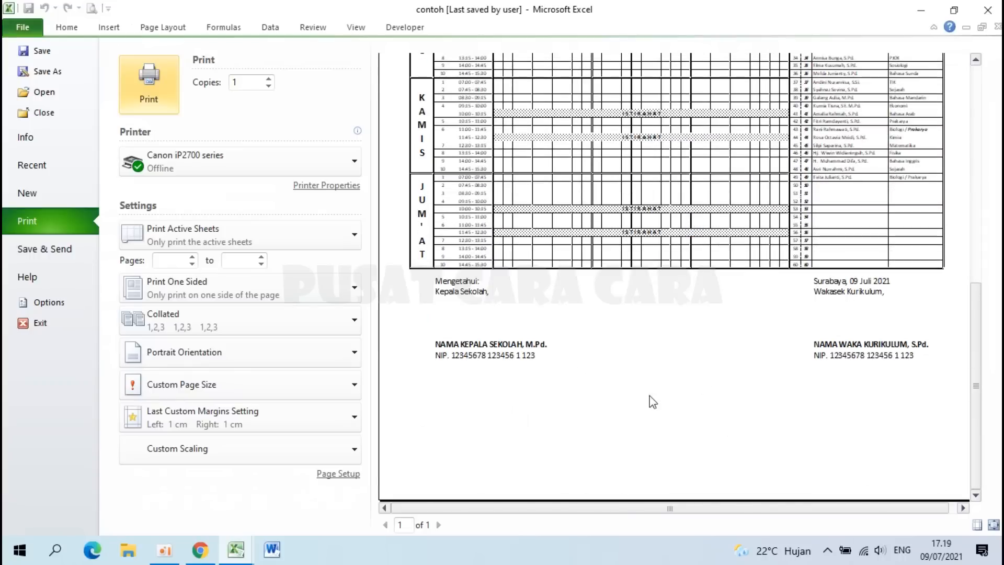
scroll(612, 332, up, 10)
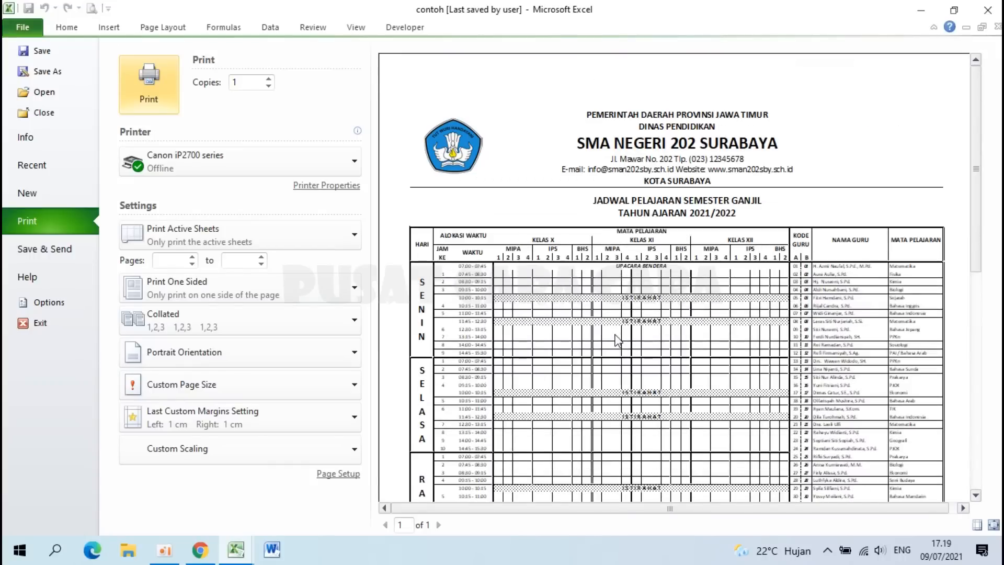
click(615, 335)
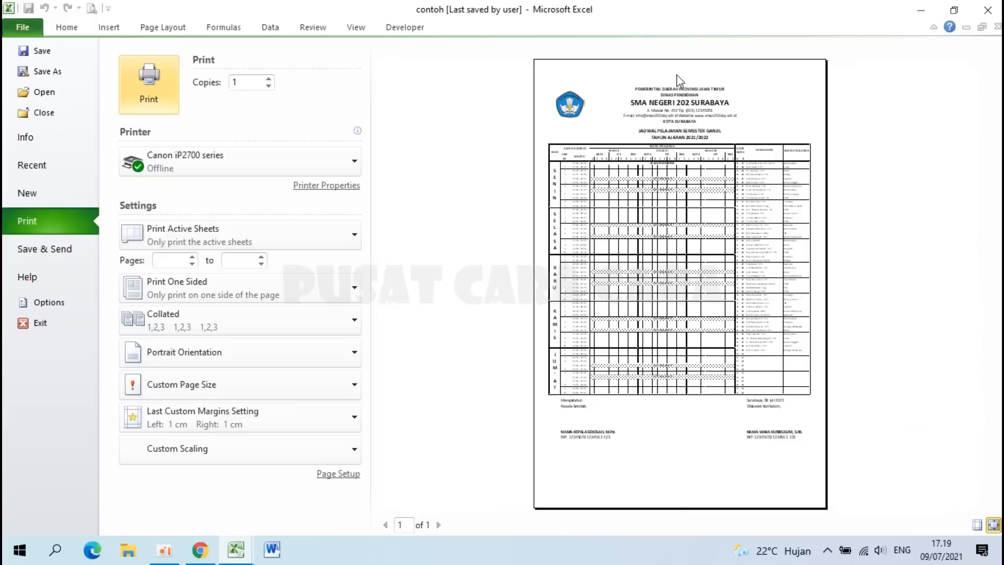
Step: Raise the top margin to 2,5 and zoom the preview to check the layout
click(340, 474)
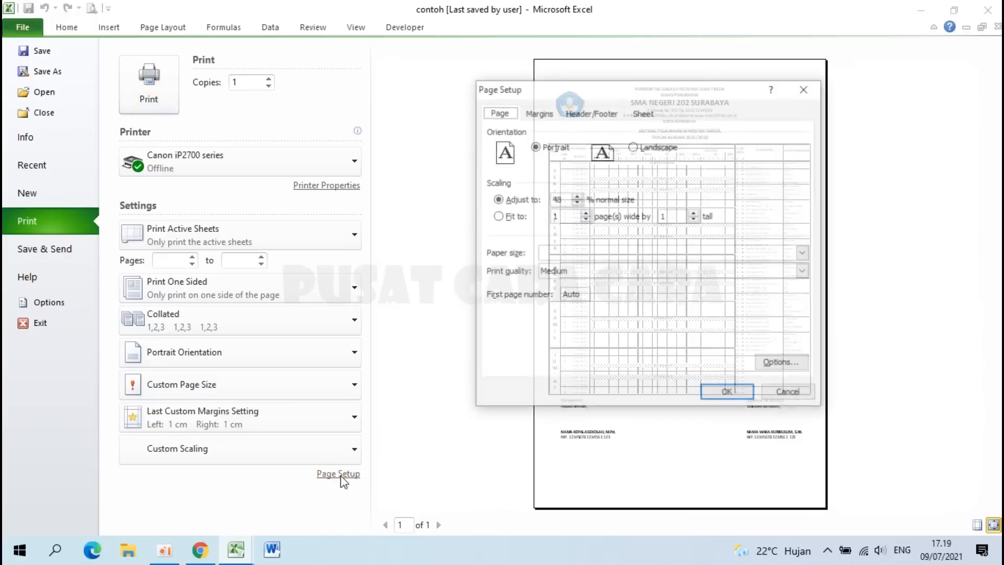
click(548, 113)
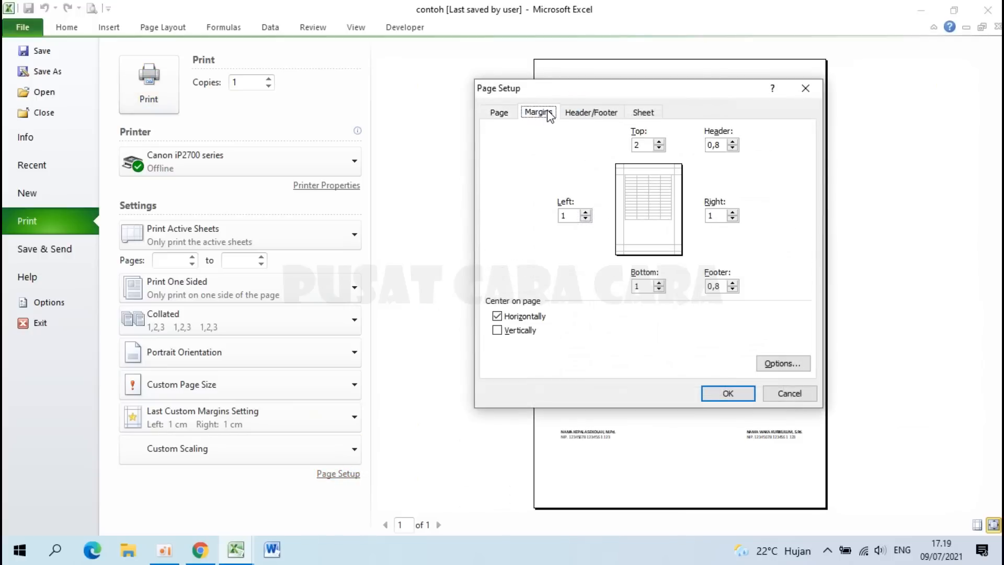
click(660, 142)
click(730, 396)
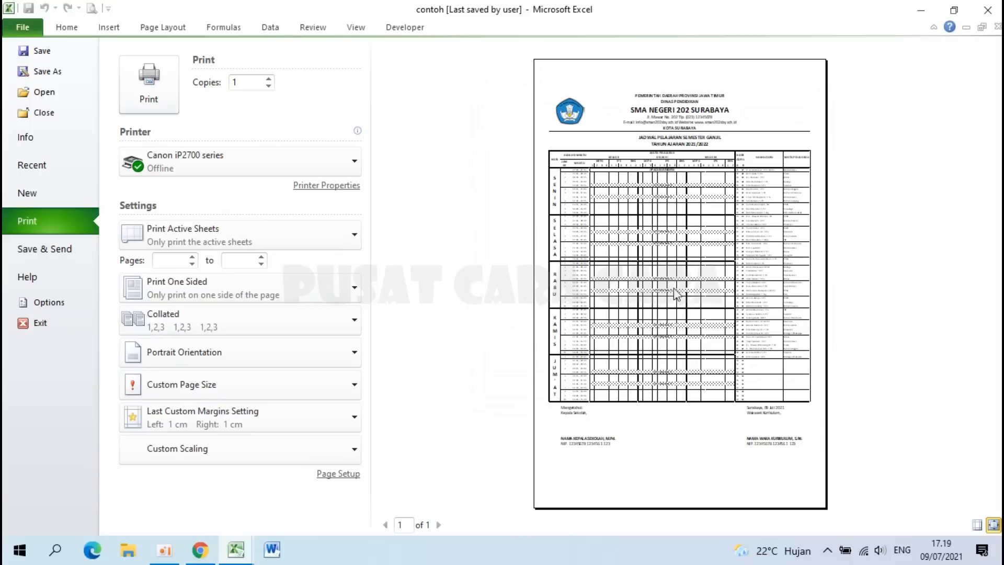
click(623, 233)
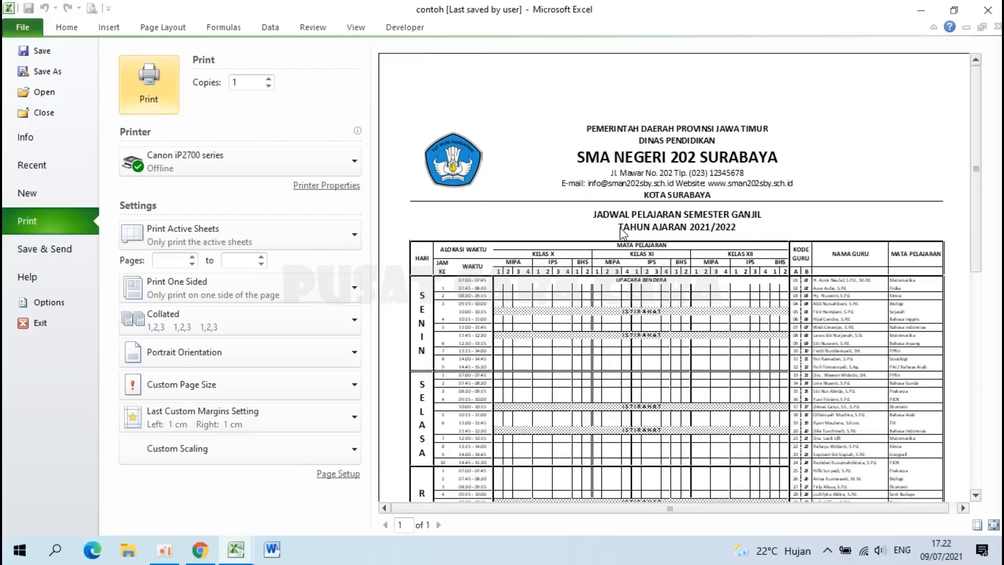
Step: Leave the print view and select D16, the first Monday lesson slot
key(Escape)
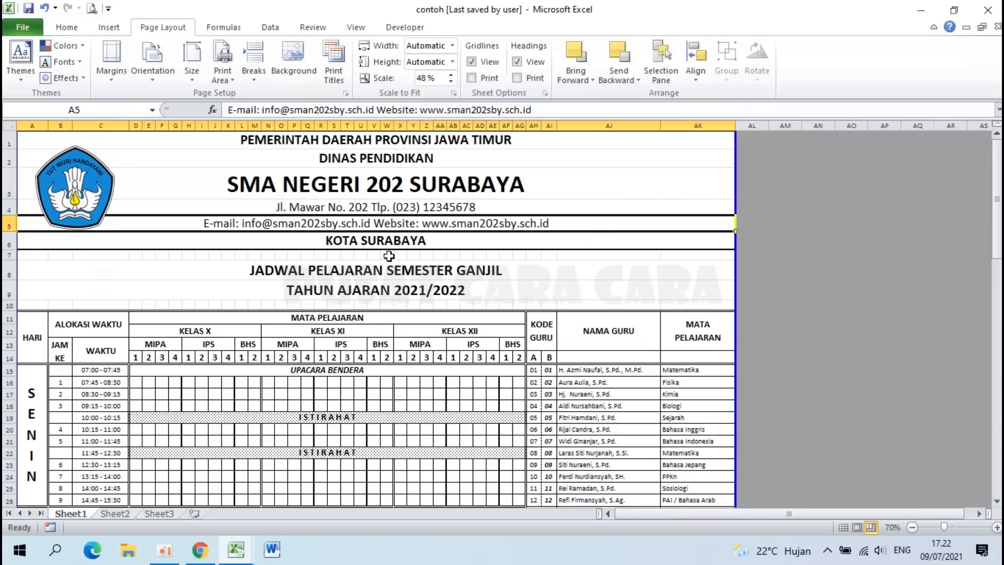
scroll(389, 256, down, 3)
scroll(389, 256, up, 3)
click(137, 383)
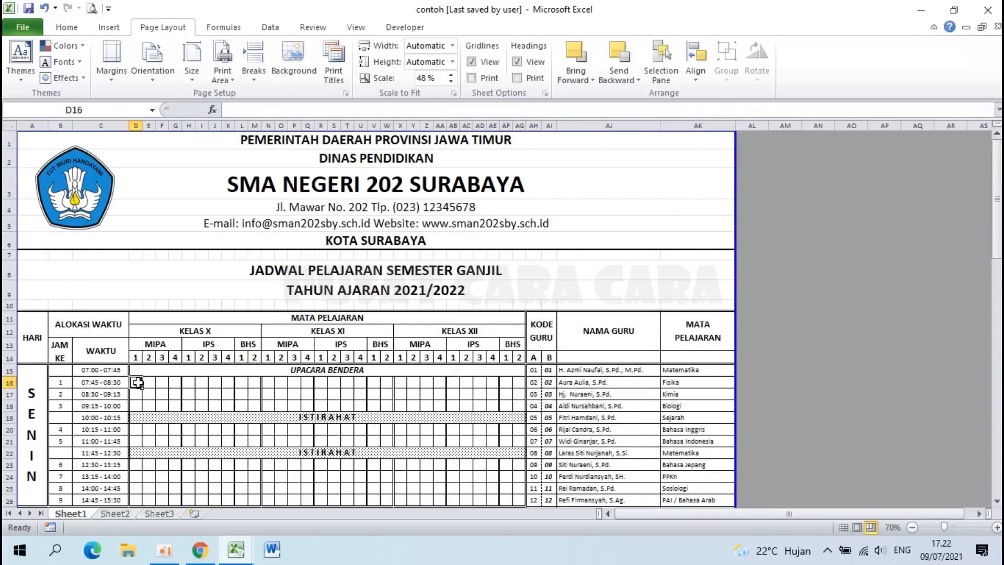
scroll(137, 382, up, 3)
scroll(137, 383, down, 4)
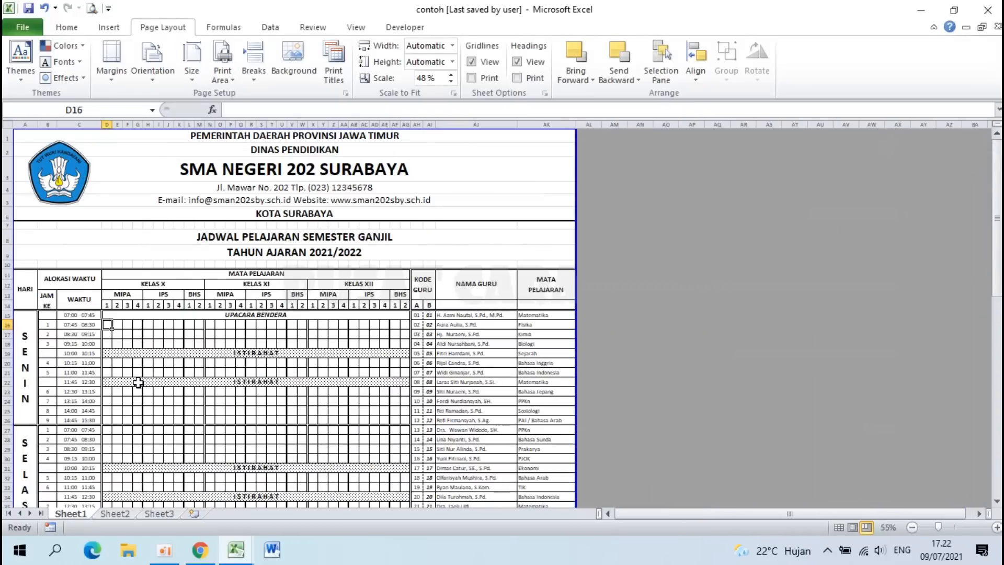
scroll(137, 383, down, 10)
scroll(137, 383, up, 14)
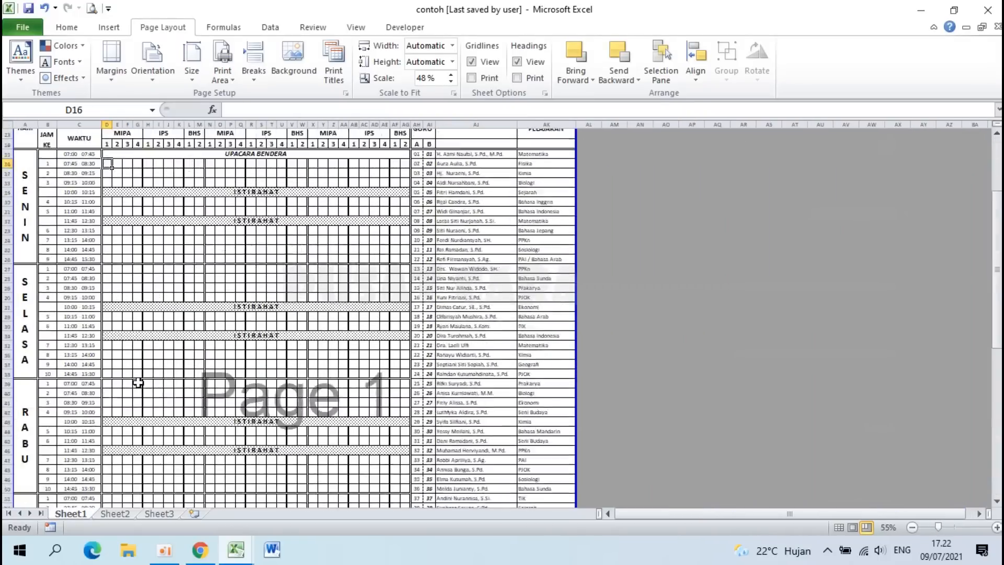
scroll(103, 368, up, 2)
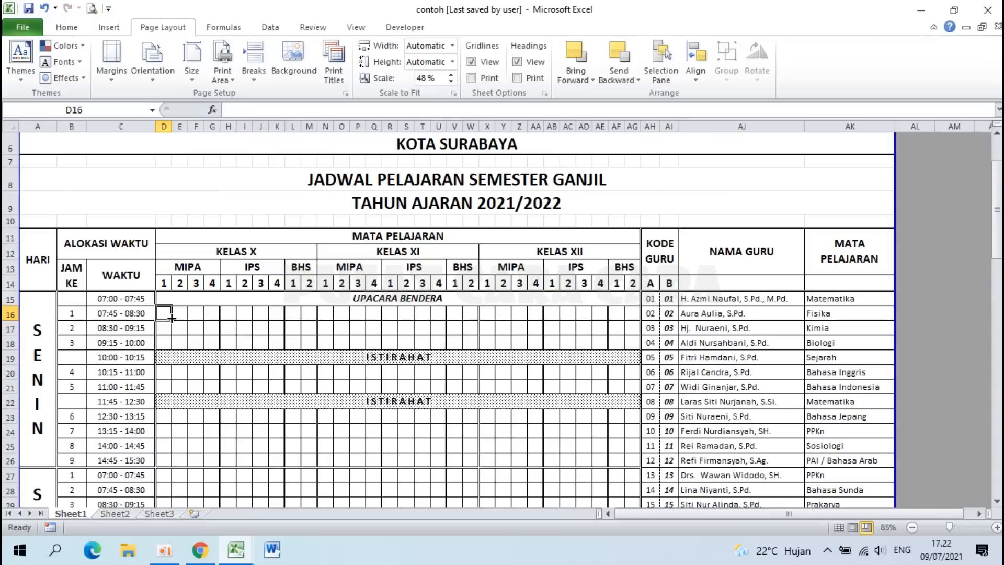
key(Down)
key(Down)
key(Down)
key(Up)
key(Up)
key(Up)
Step: Try typing 01 directly into D16 and D17, then clear D16 again
text(01)
key(Return)
text(01)
key(Return)
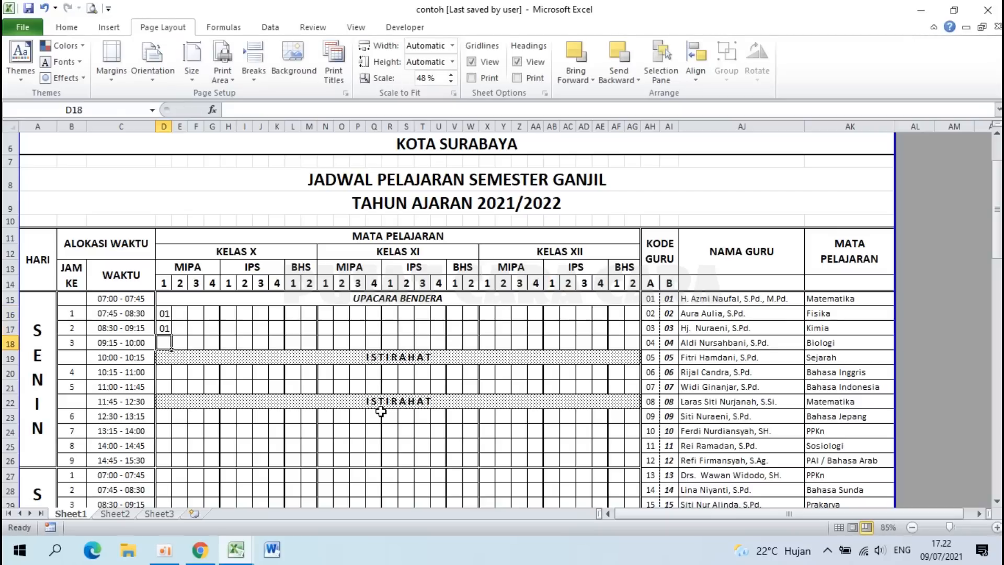
key(Up)
key(Up)
key(Delete)
key(Down)
key(Up)
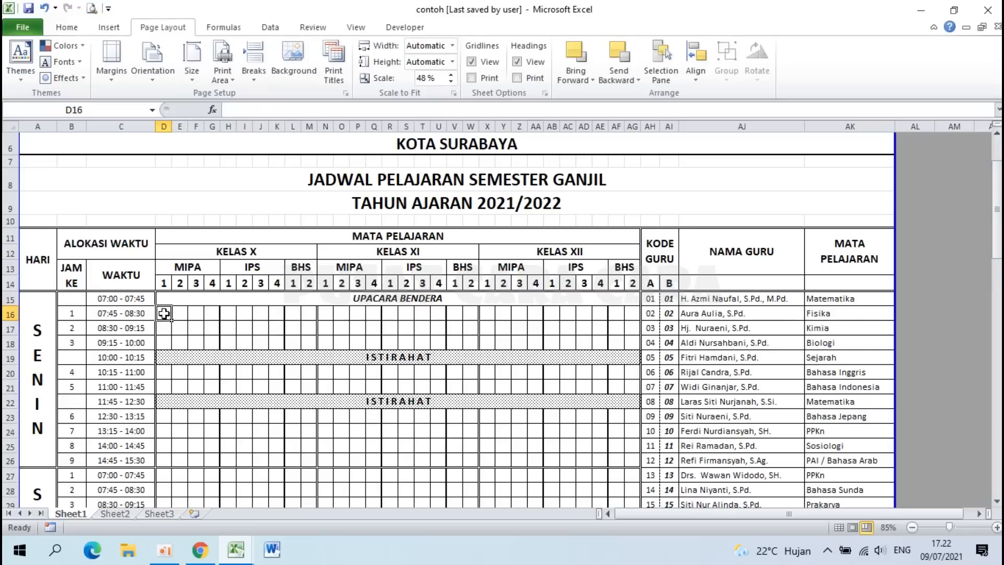
Step: Fill D16, D17 and D18 with formulas referencing teacher code cell AH15
text(=)
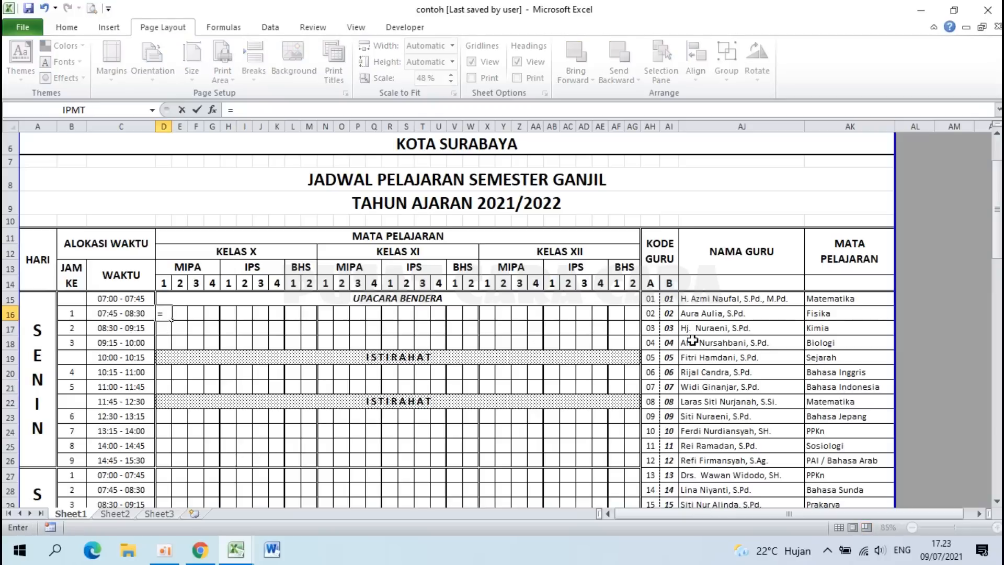
click(654, 299)
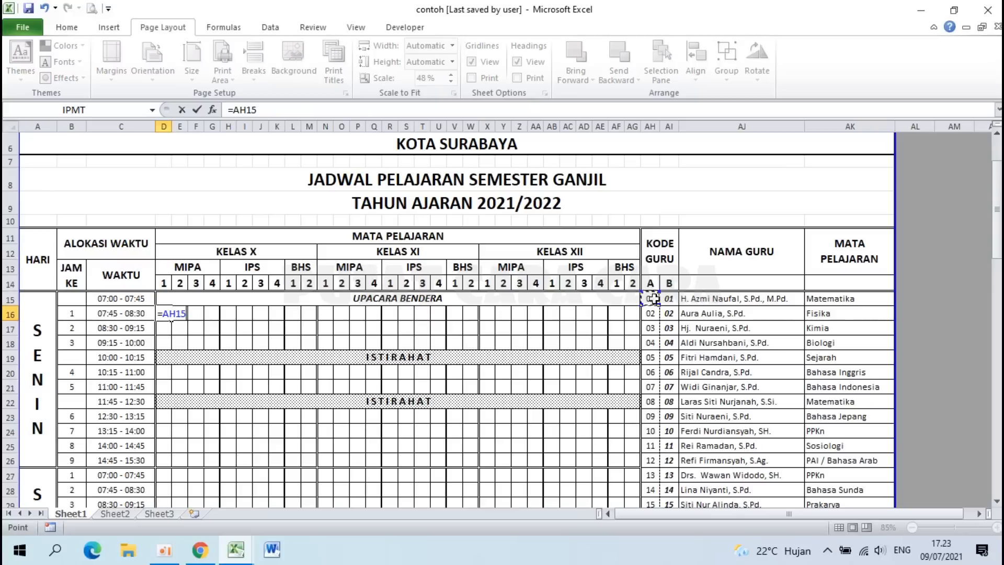
key(Return)
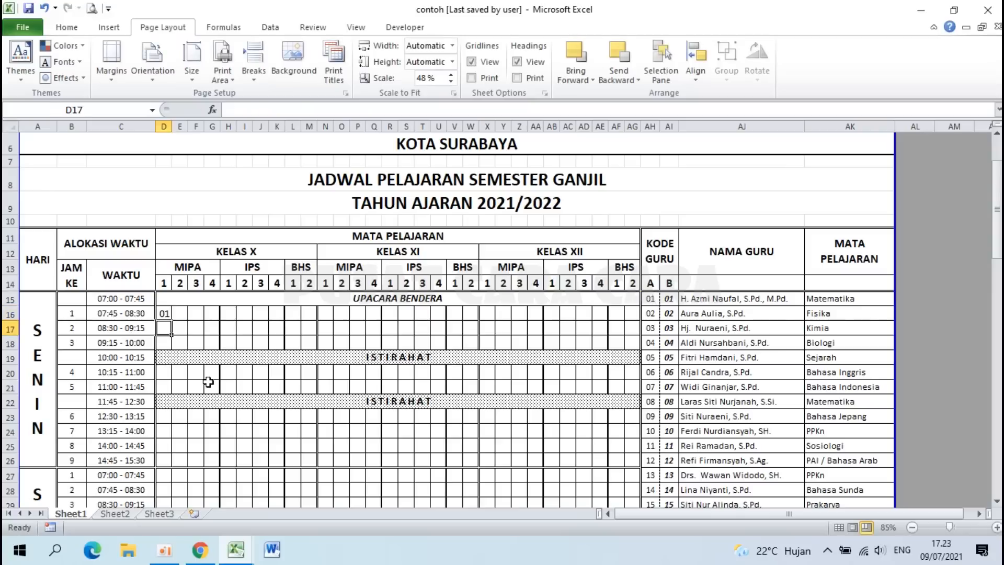
text(=)
click(654, 299)
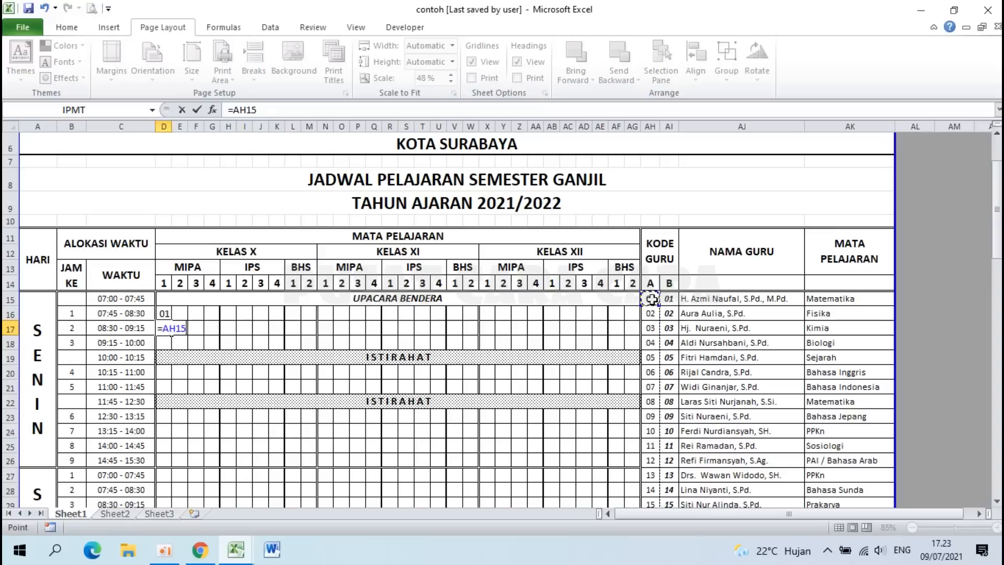
key(Return)
text(=)
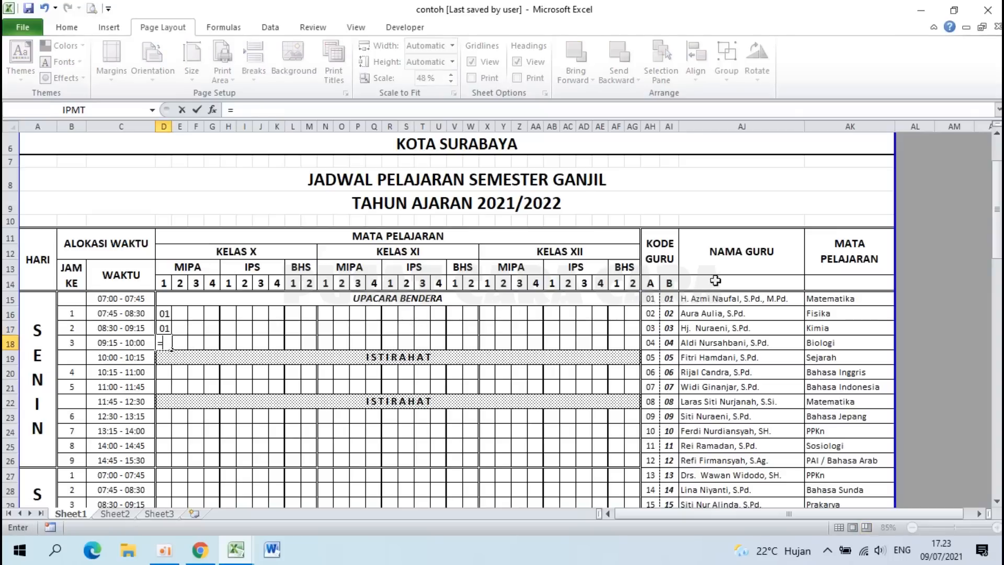
click(654, 299)
key(Return)
key(Up)
Step: Link D20 and D21 to the teacher code in AH20
click(163, 372)
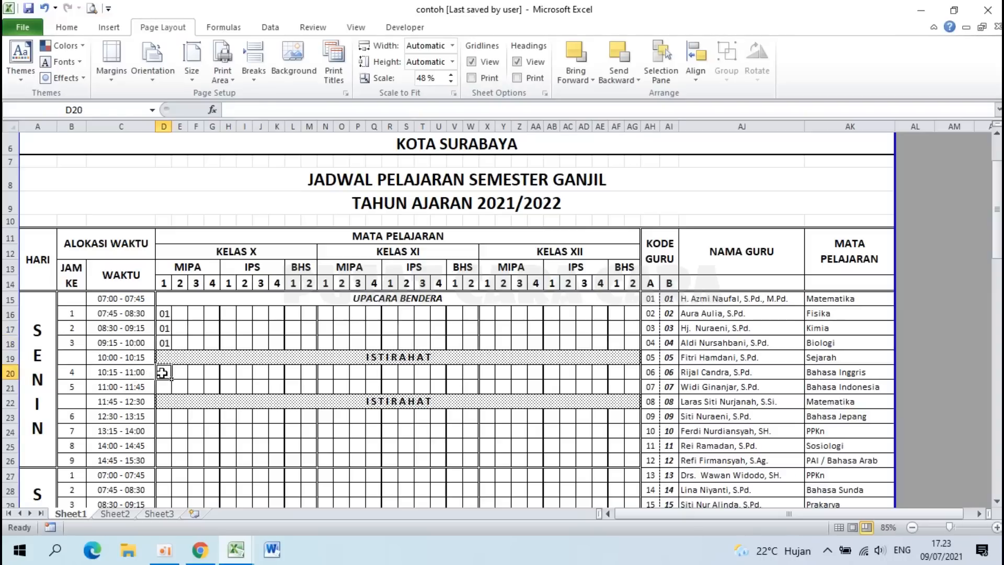
text(=)
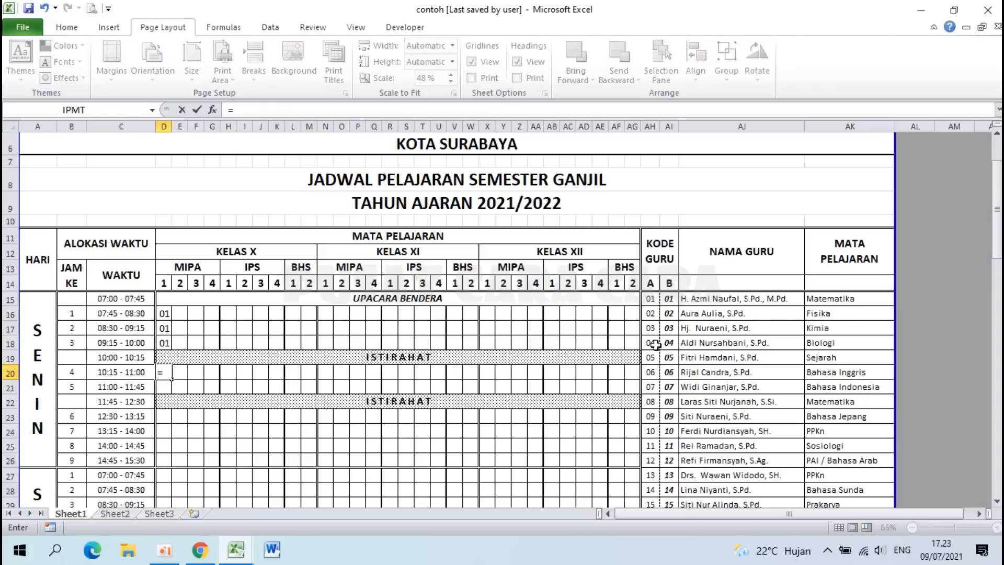
click(651, 373)
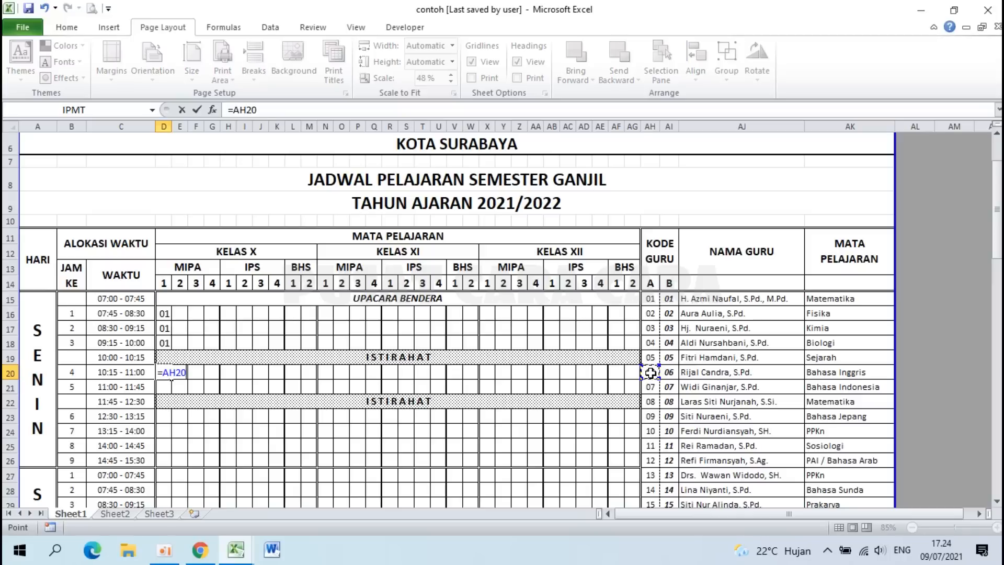
key(Return)
text(=)
click(650, 373)
key(Return)
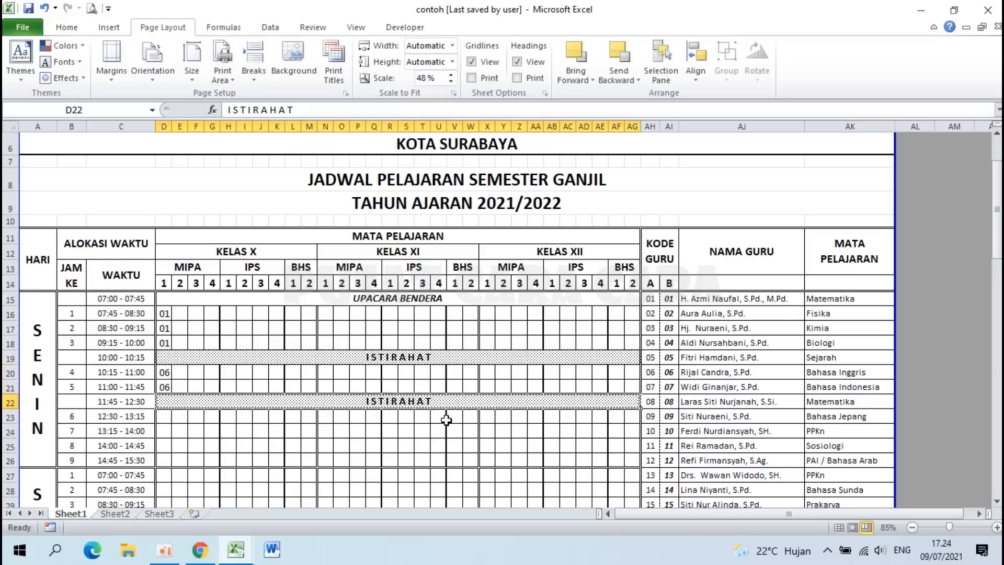
Step: Link D23 and D24 to the teacher code in AH24
click(165, 420)
text(=)
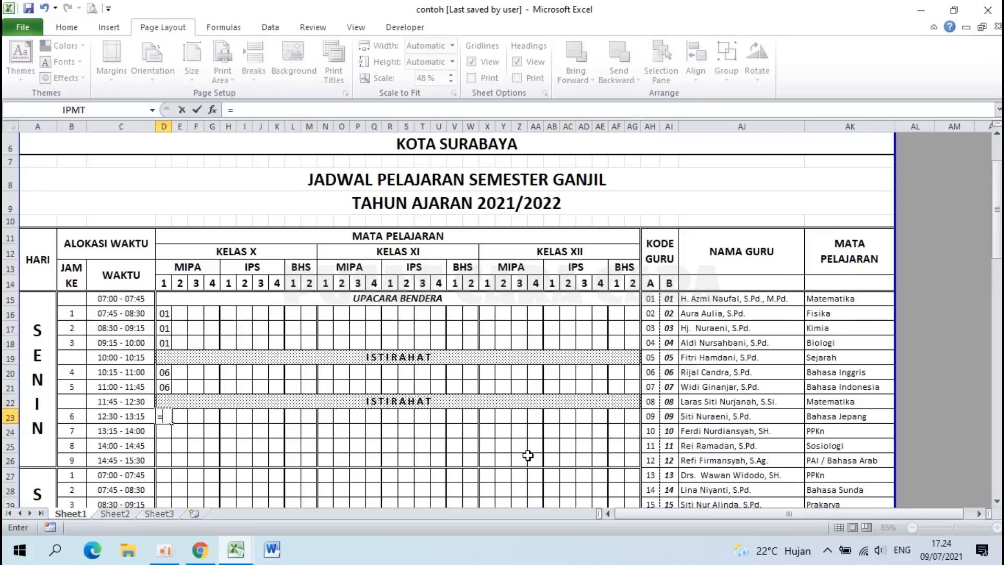
click(646, 430)
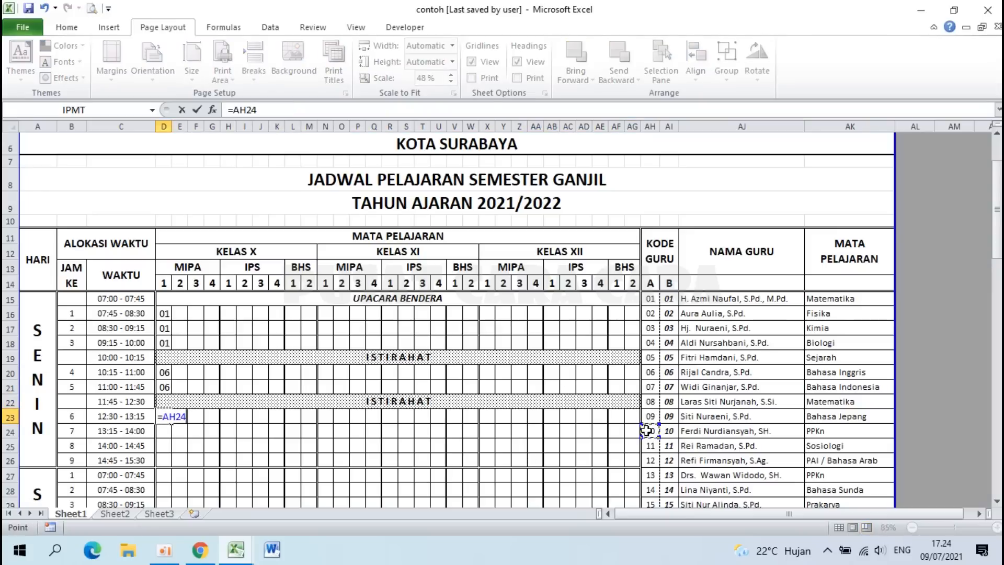
key(Return)
text(=)
click(652, 431)
key(Return)
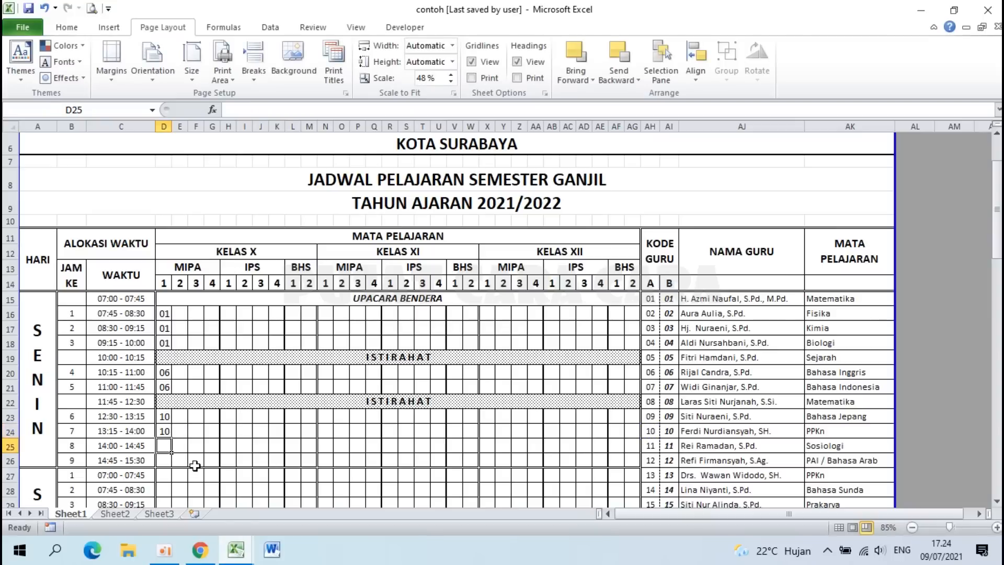
Step: Link D25 to AH25 and D26 to AH26 with formulas
text(=)
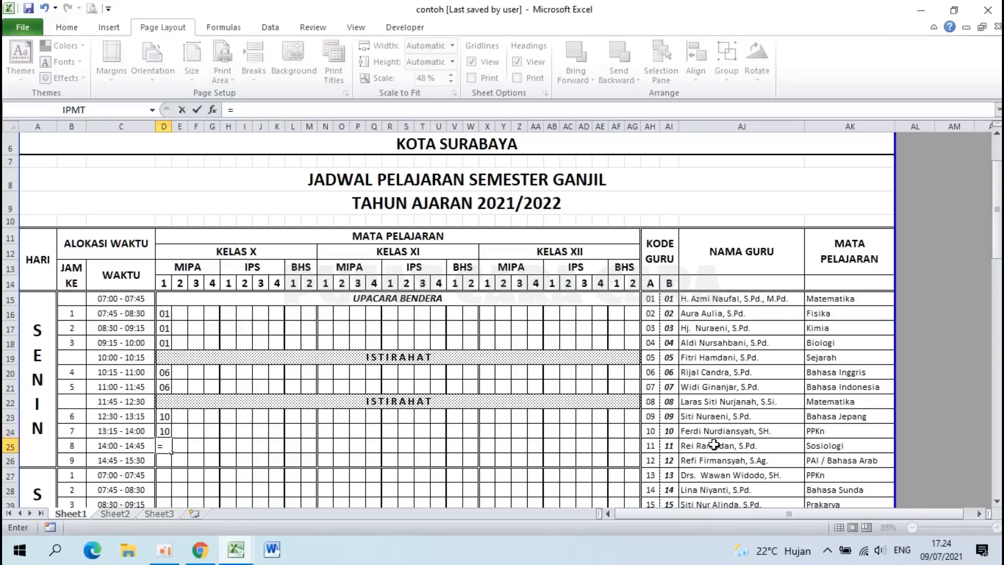
click(653, 446)
key(Return)
text(=)
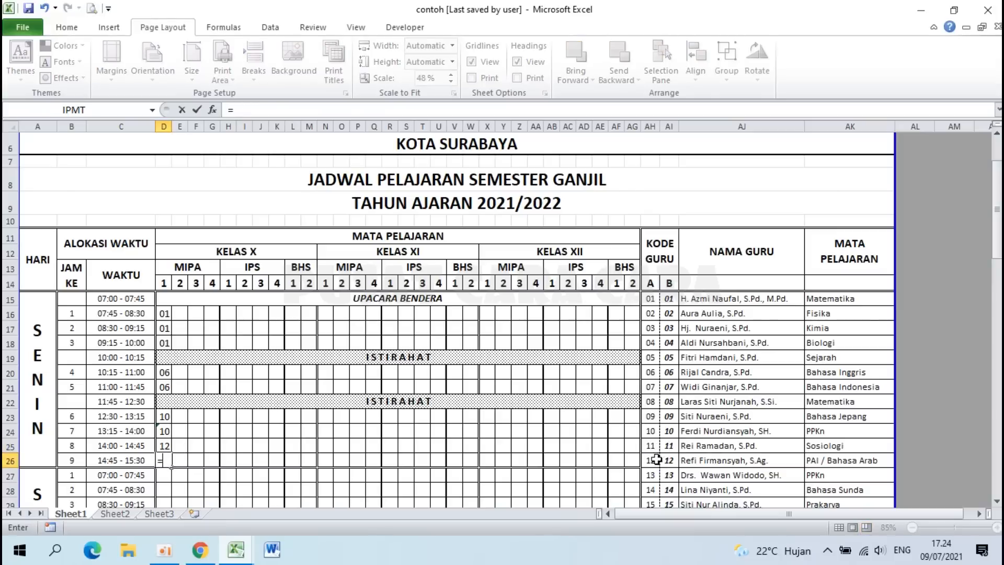
click(652, 459)
key(Return)
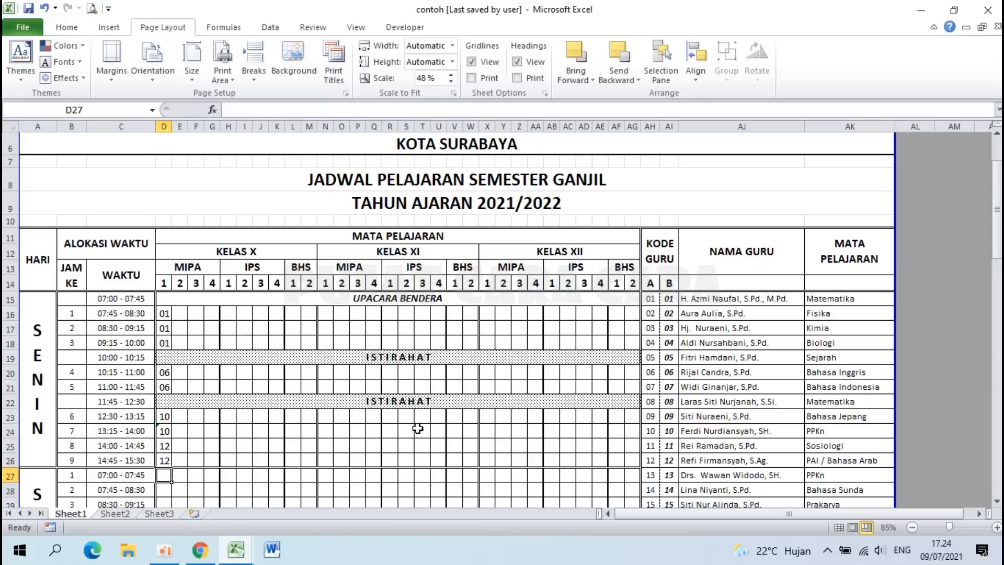
click(186, 314)
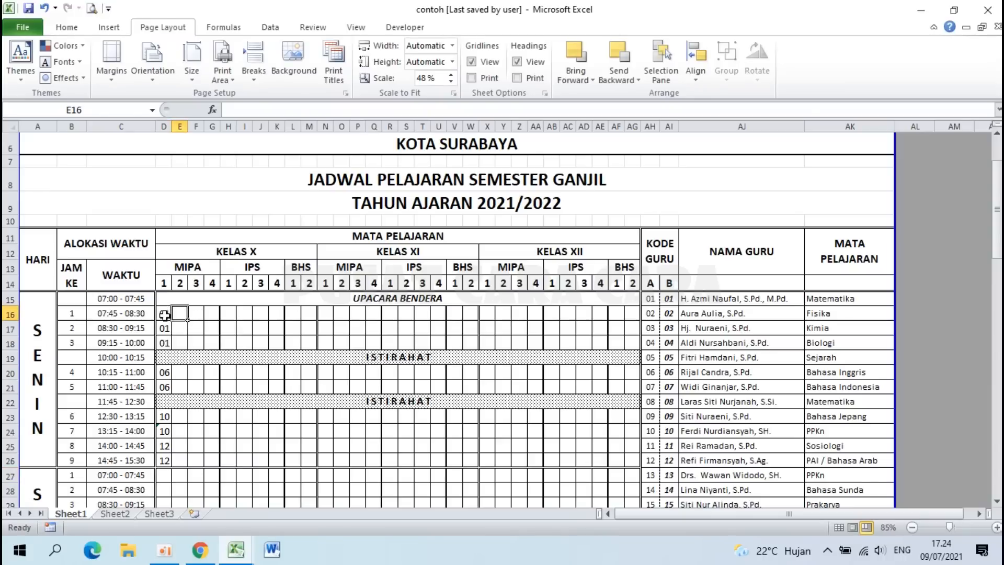
Step: Inspect the D16 formula and the code values in AH17 and AH18
click(164, 316)
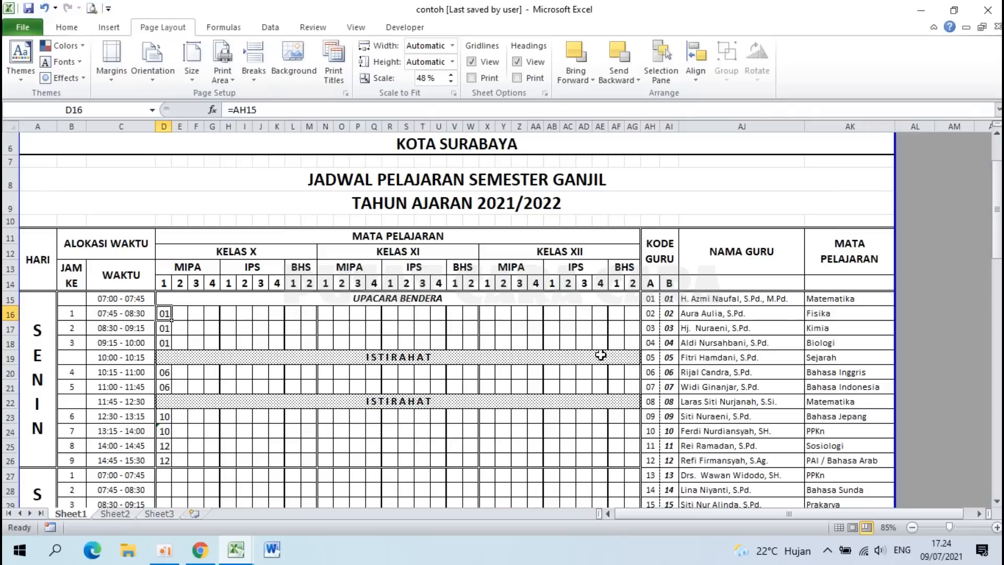
click(652, 331)
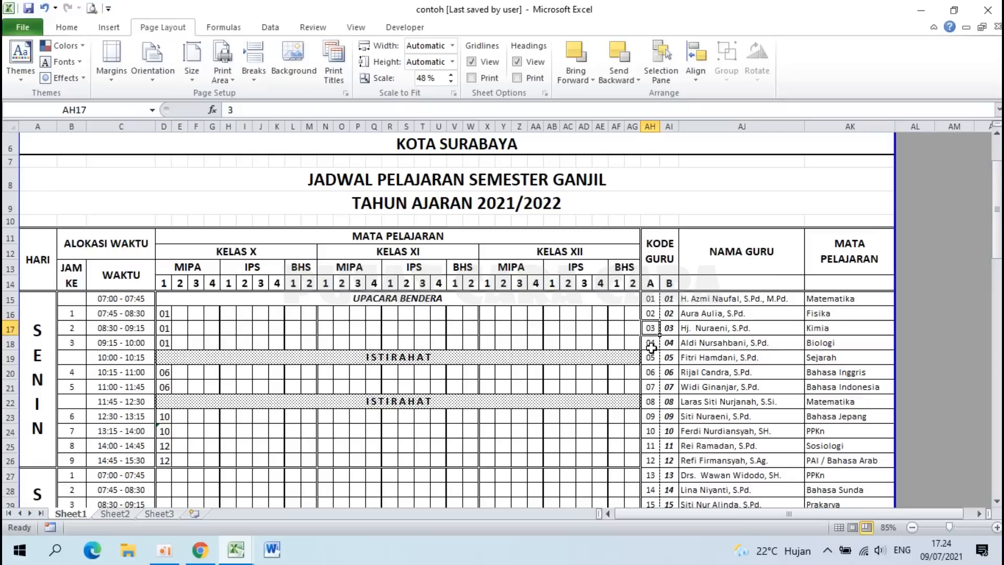
click(652, 348)
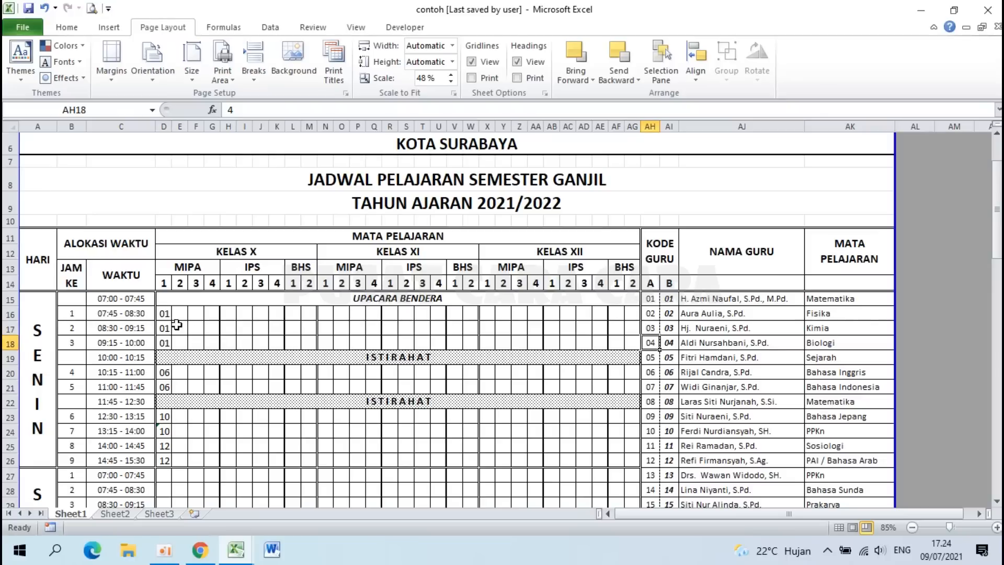
click(163, 316)
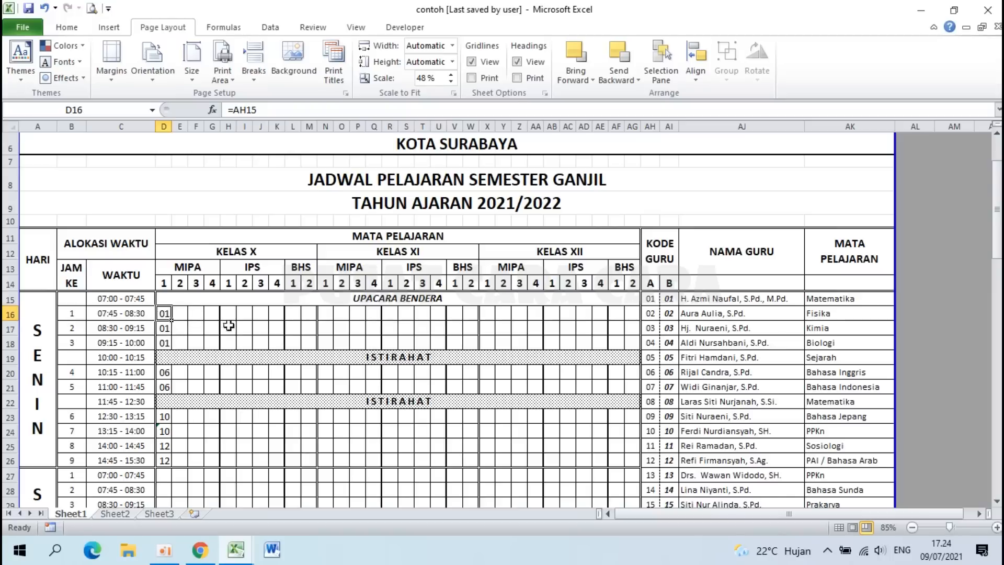
click(260, 313)
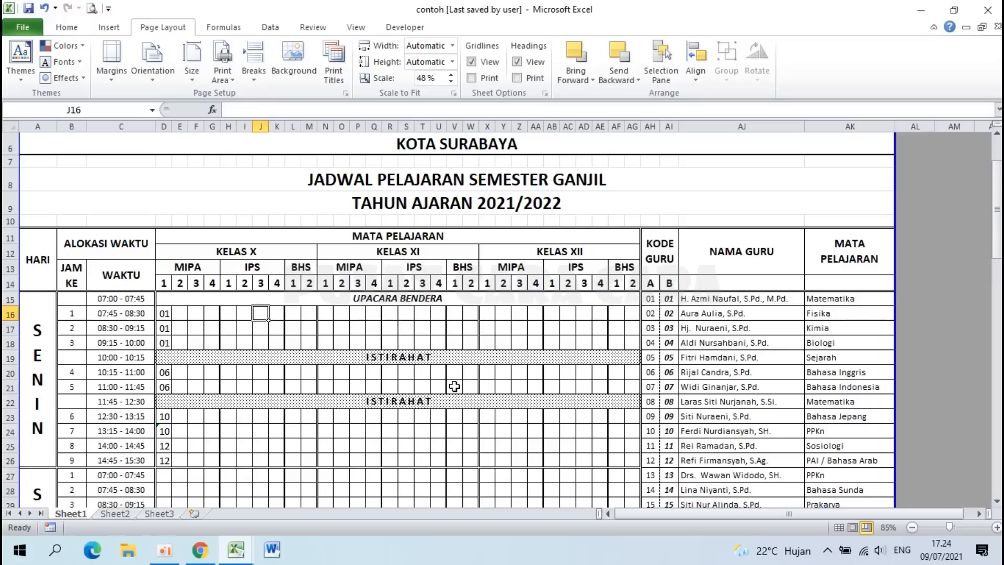
Step: Enter duplicate code 06 in N20 to see the pink clash highlight, then delete it
click(326, 373)
text(0)
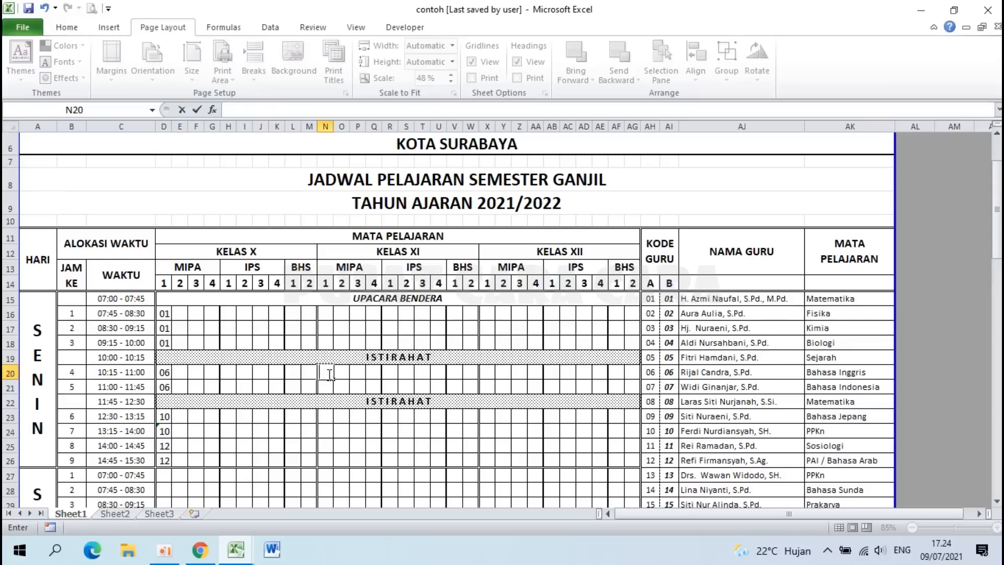
text(6)
key(Return)
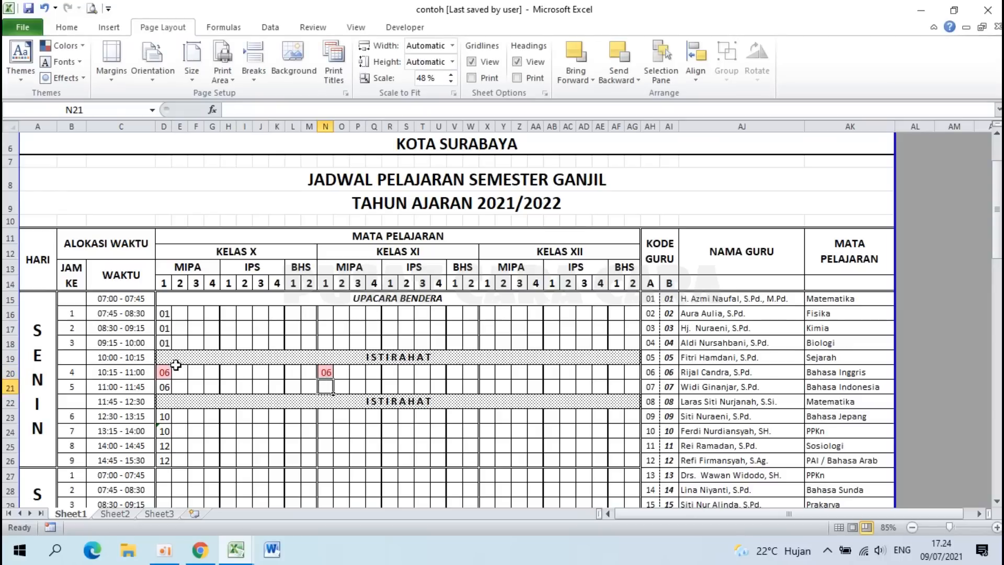
click(326, 372)
key(Delete)
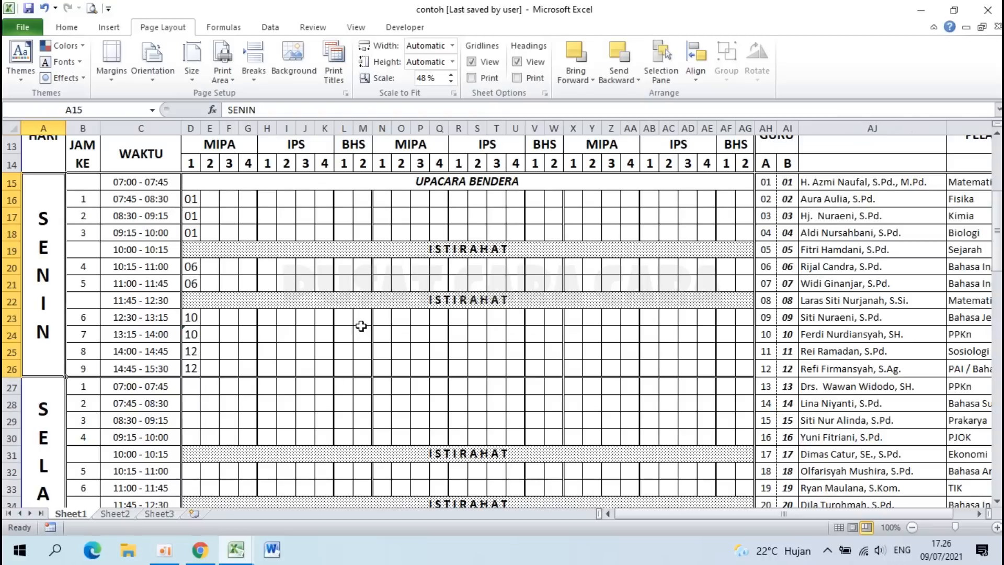
Step: Select the empty Senin lesson 1–3 cells and preview the open Excel windows
drag(211, 199, 716, 439)
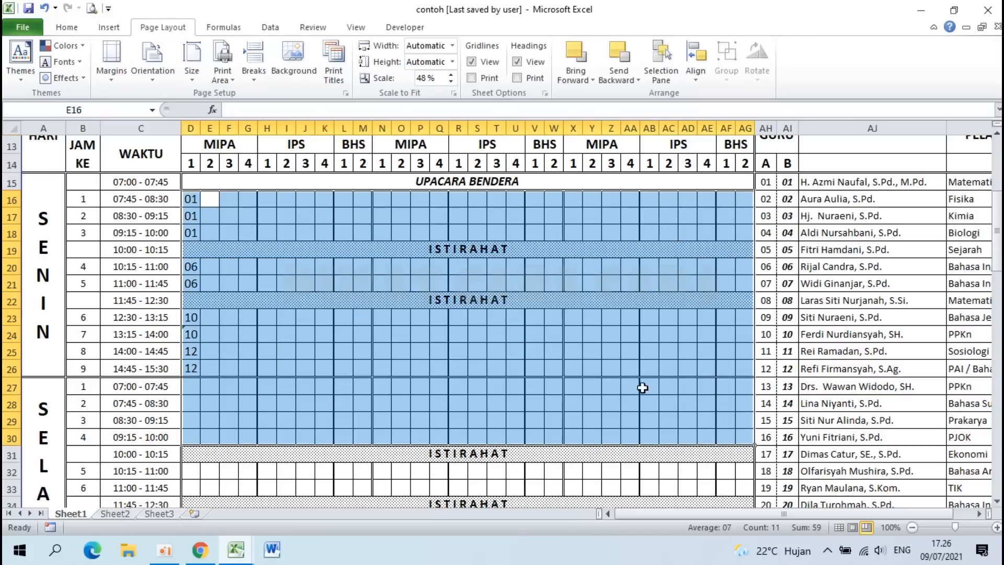
ctrl+scroll(501, 355, down, 2)
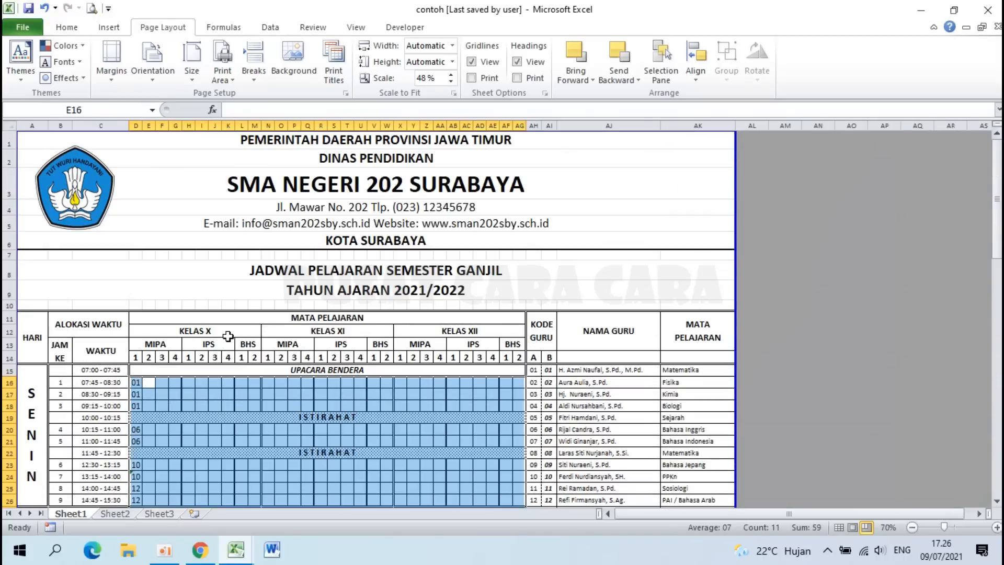
click(237, 550)
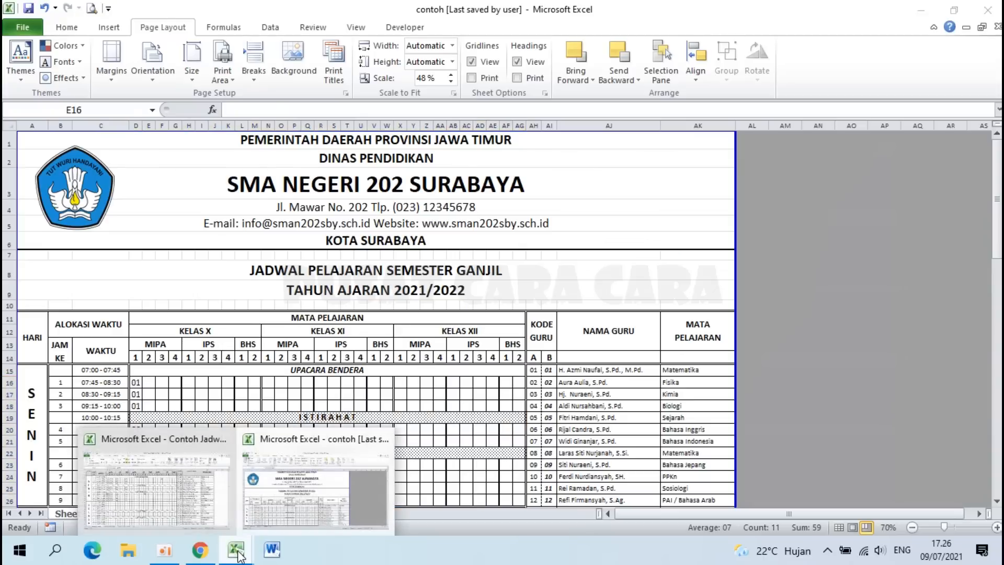
Step: In the Contoh Jadwal Pelajaran SMA workbook's JADWAL PER GURU sheet, choose teacher code 03
click(165, 494)
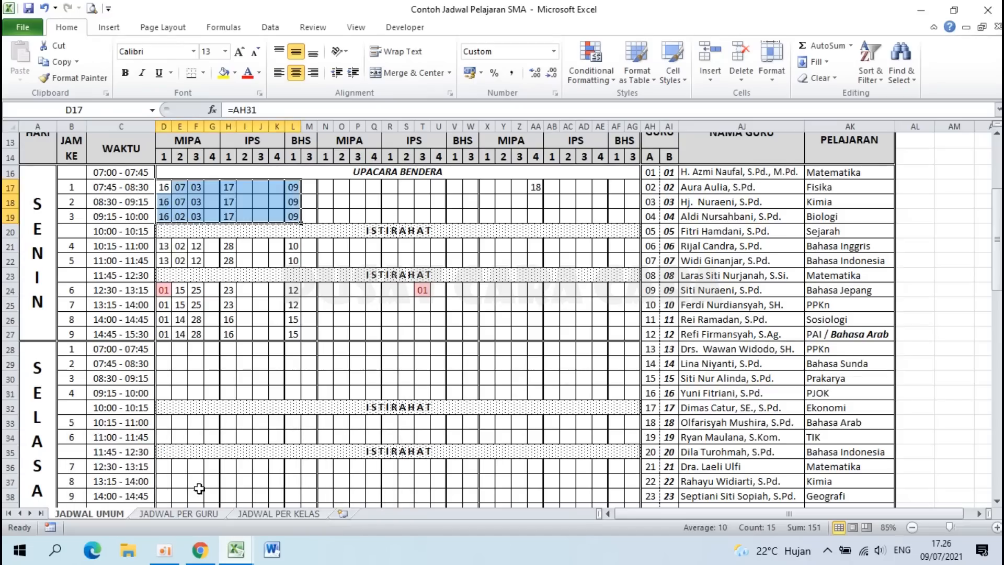
click(191, 514)
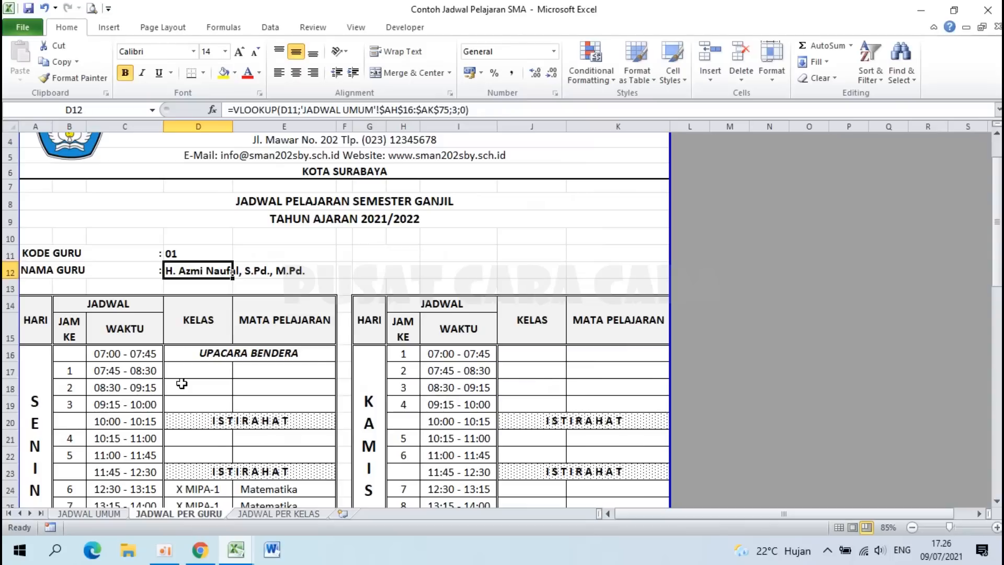
scroll(182, 384, down, 2)
scroll(182, 384, up, 3)
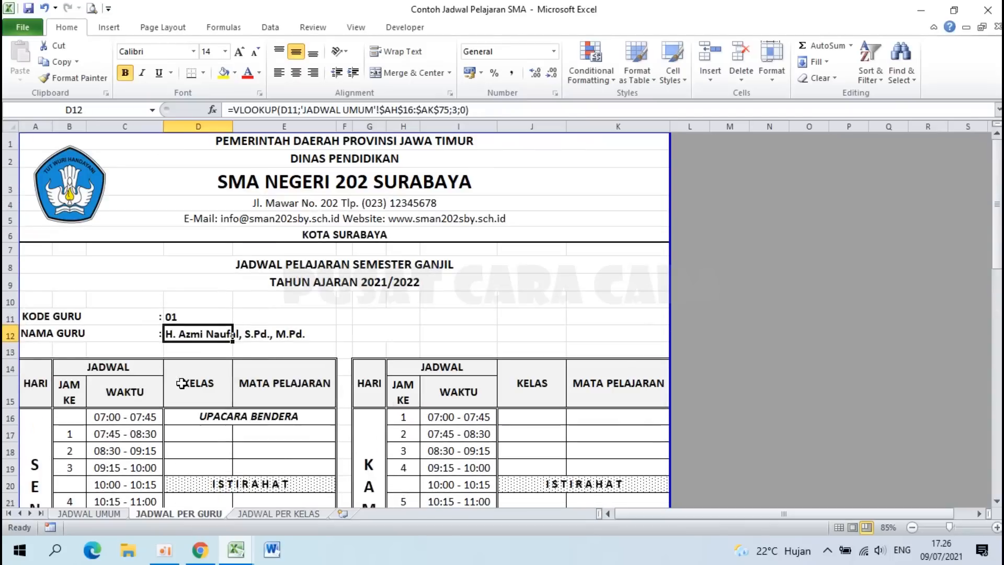
click(188, 316)
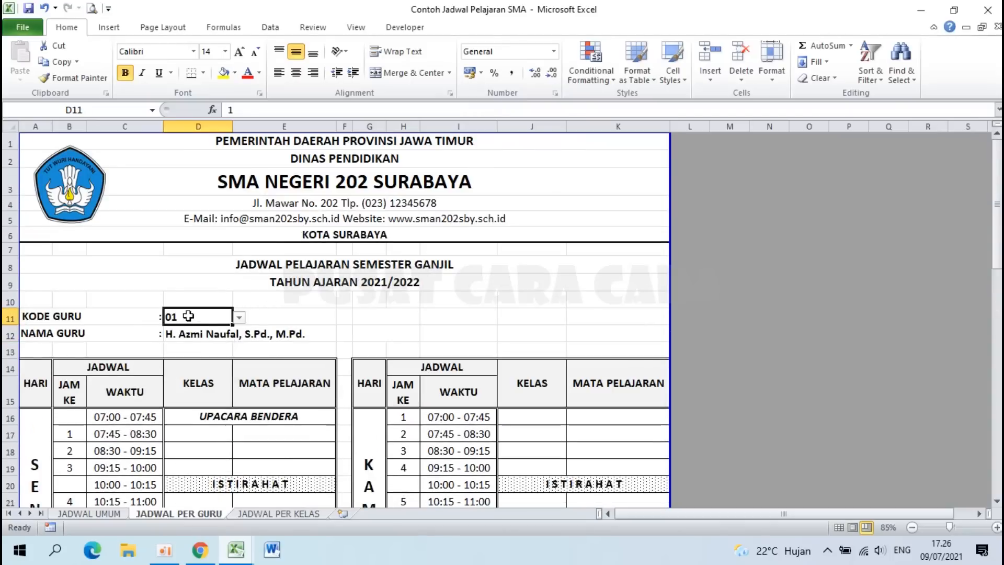
click(83, 512)
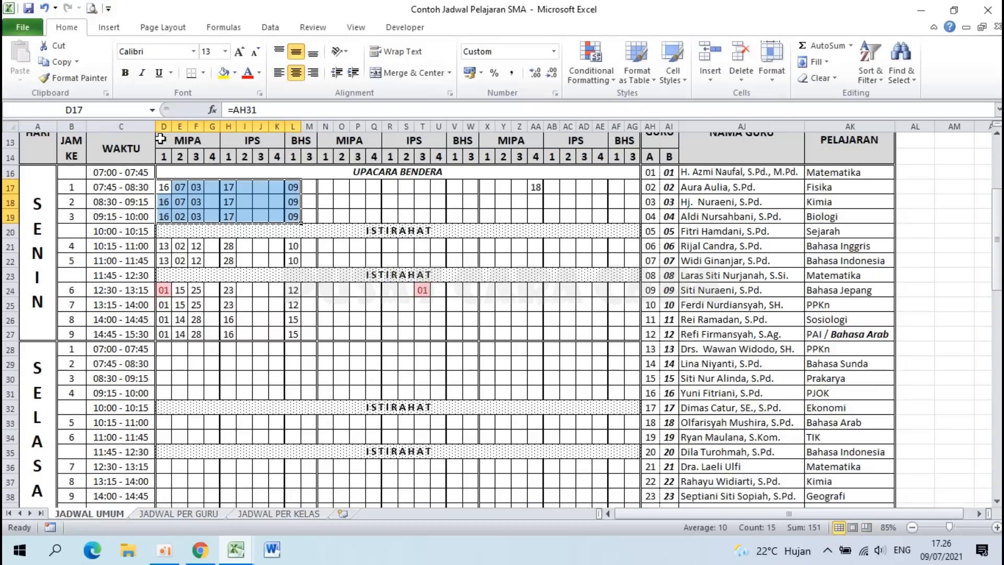
click(167, 513)
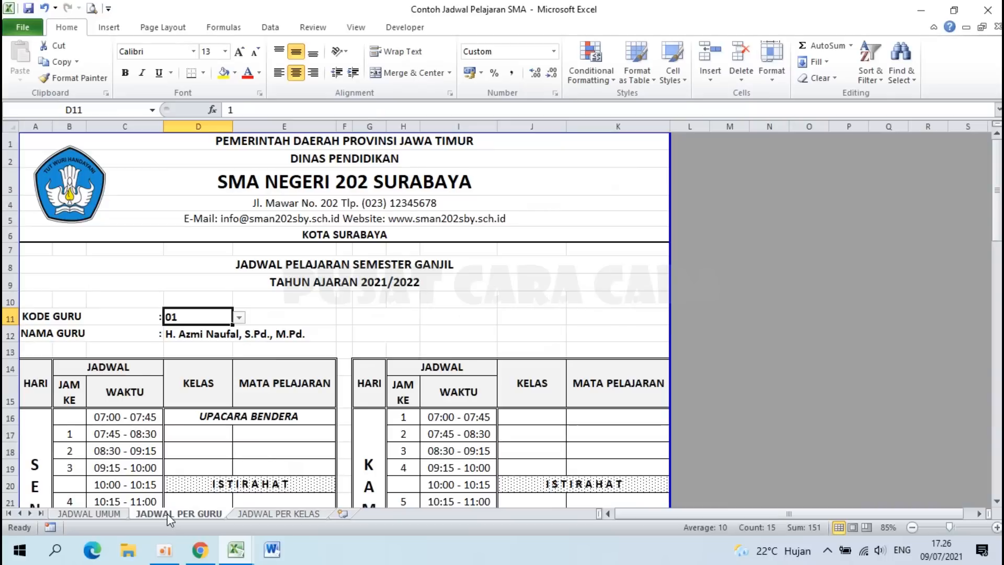
click(239, 317)
click(188, 346)
Step: Compare teacher 03's D17:D19 lessons with JADWAL UMUM codes F17:F19 and the name in AJ18
scroll(204, 405, down, 3)
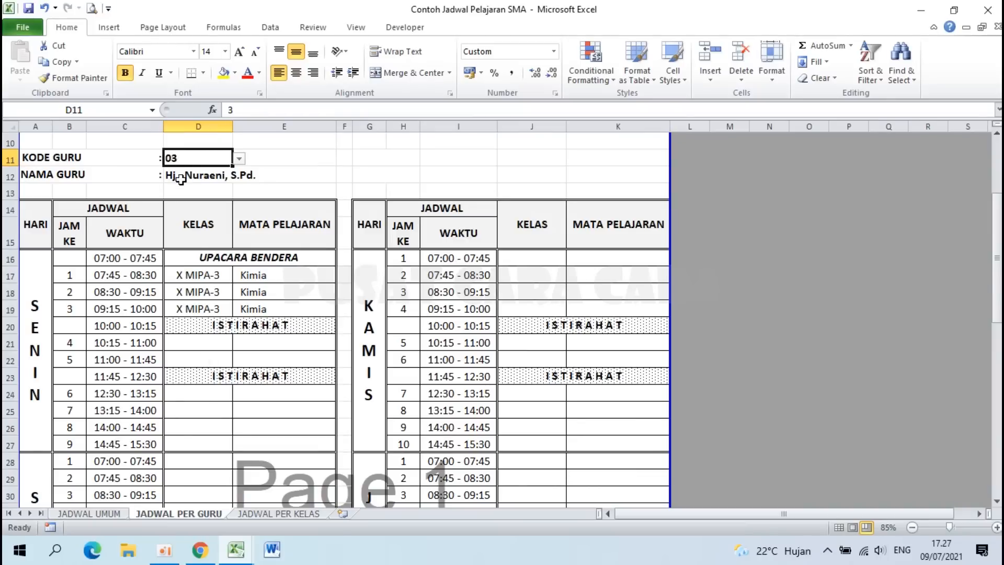
click(92, 512)
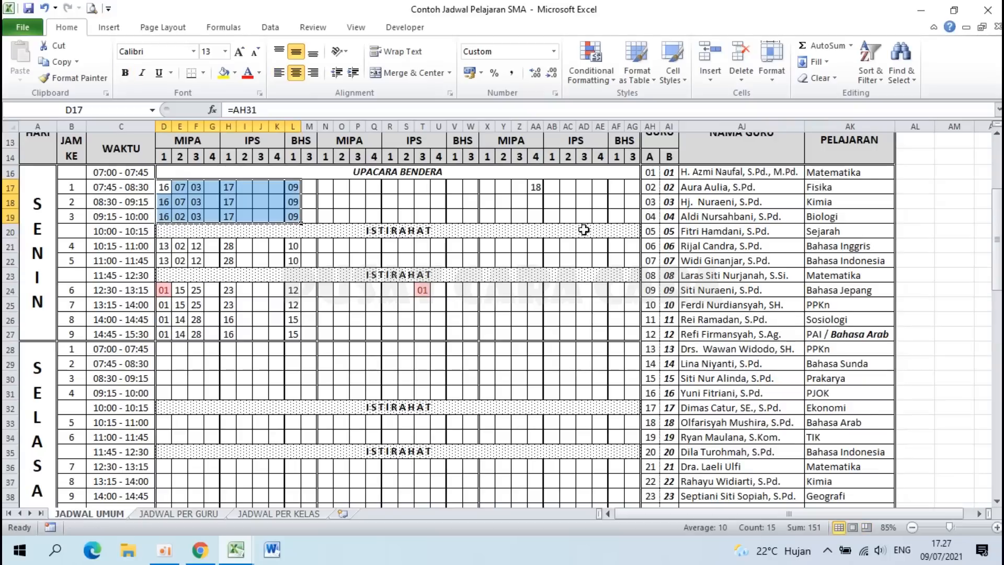
click(709, 205)
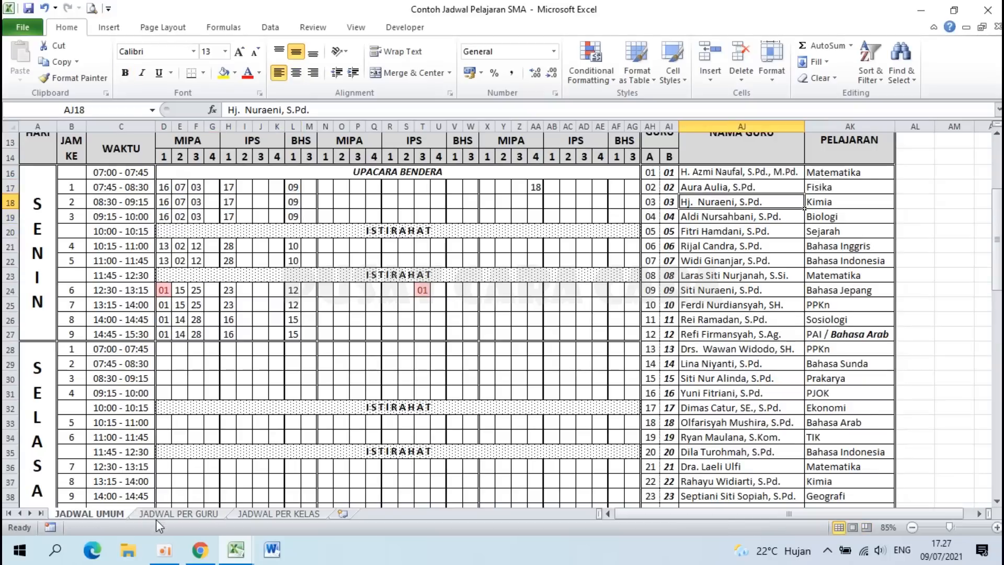
click(172, 514)
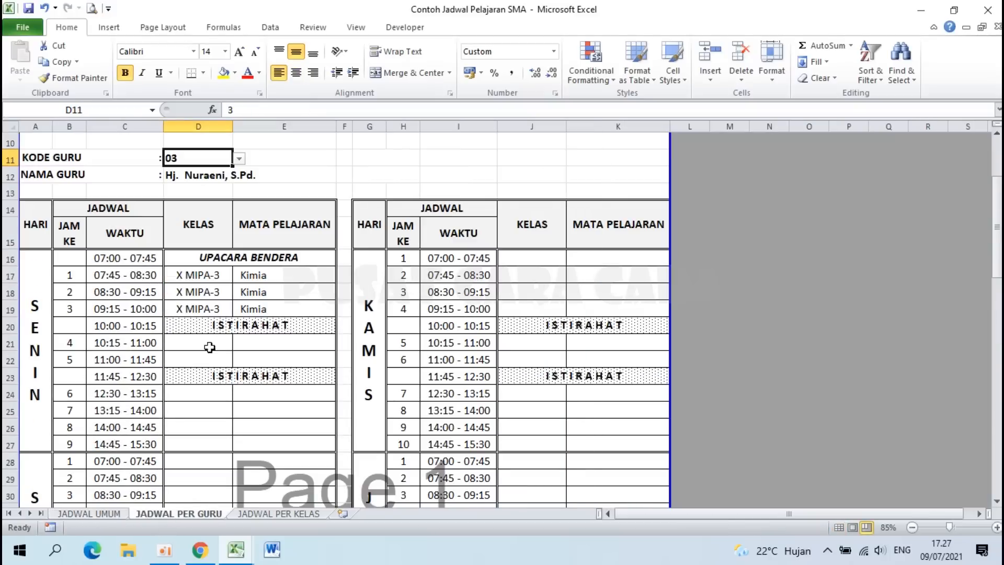
click(61, 274)
drag(61, 274, 72, 310)
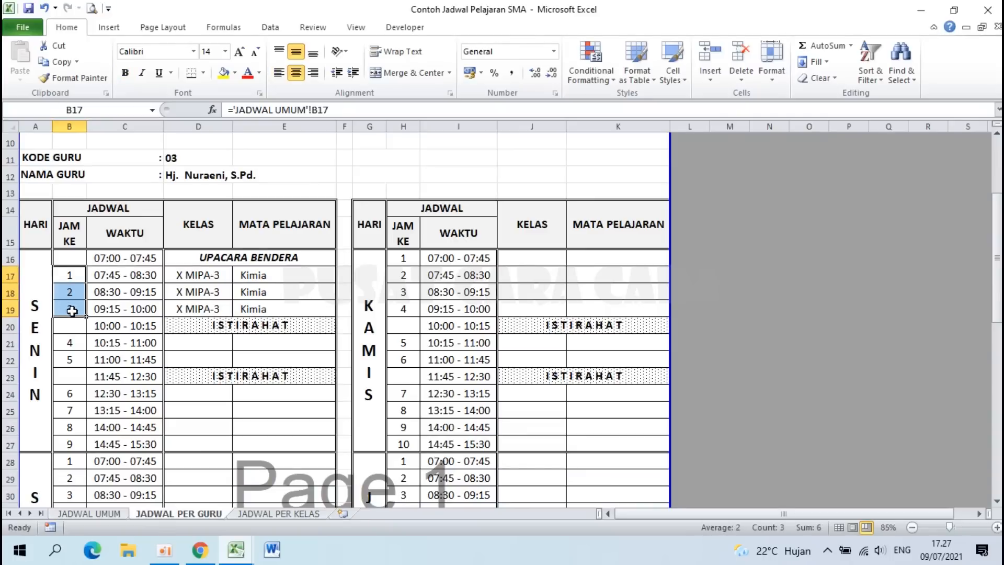
click(211, 282)
drag(212, 282, 214, 309)
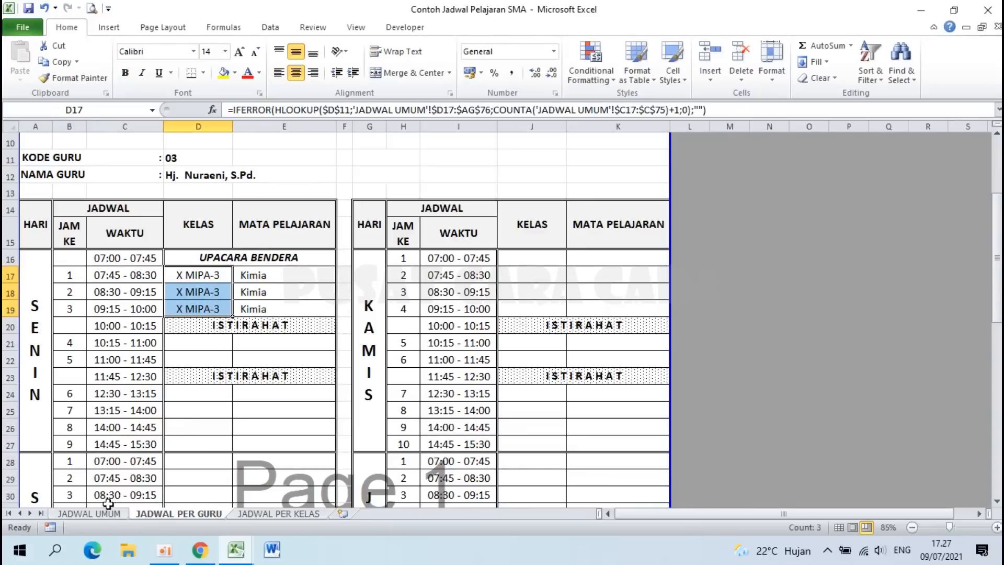
click(93, 515)
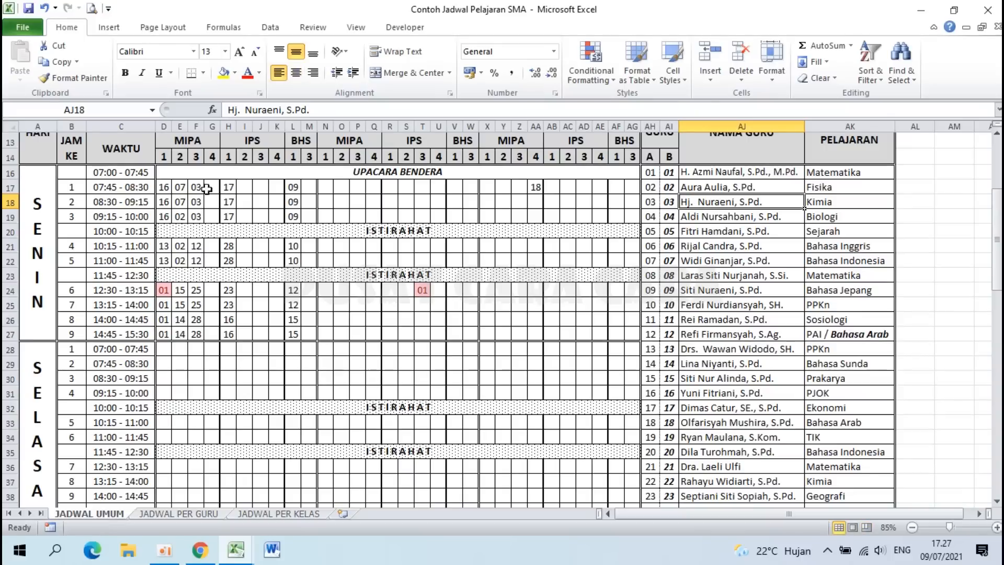
drag(195, 190, 197, 217)
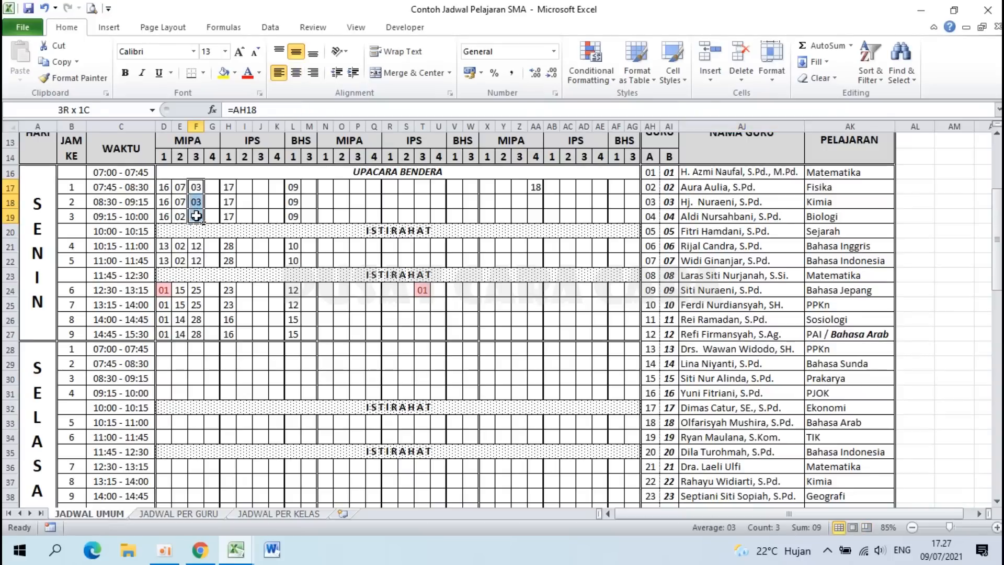
click(688, 203)
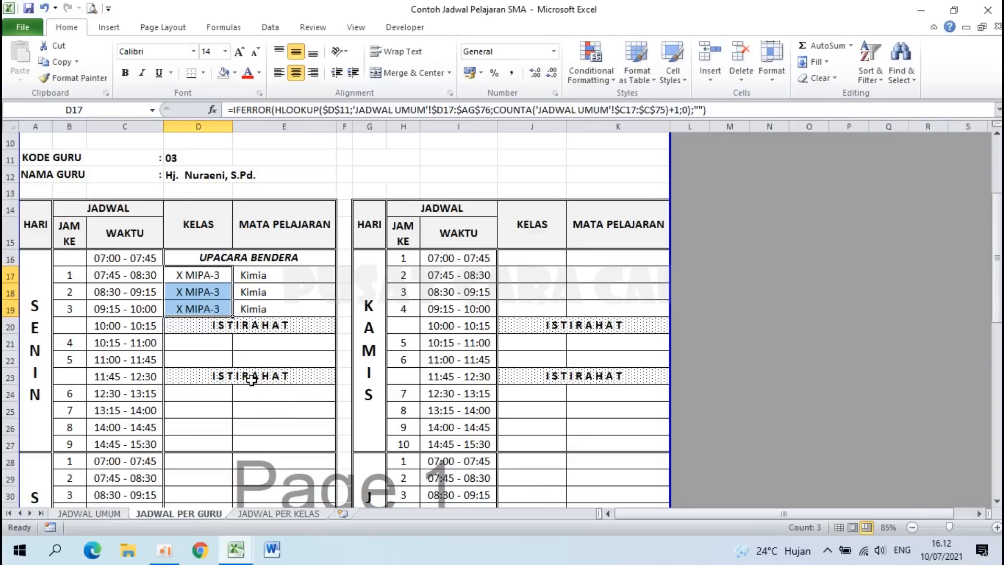
Step: Bring Book2 forward and check class-number cell AG14 and the table boundaries at rows 15 and 75
mouse_move(236, 550)
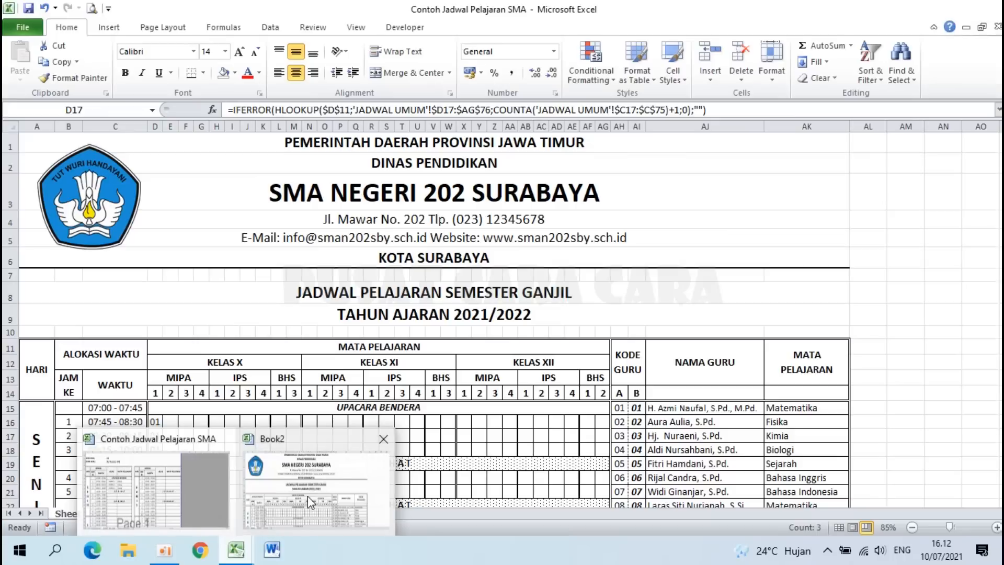
click(307, 496)
scroll(248, 330, down, 3)
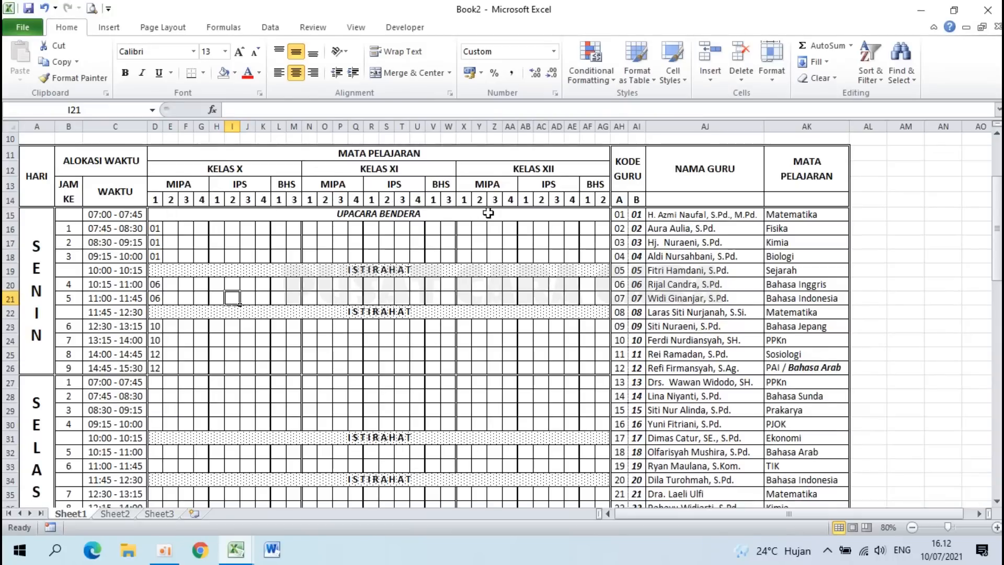
click(603, 200)
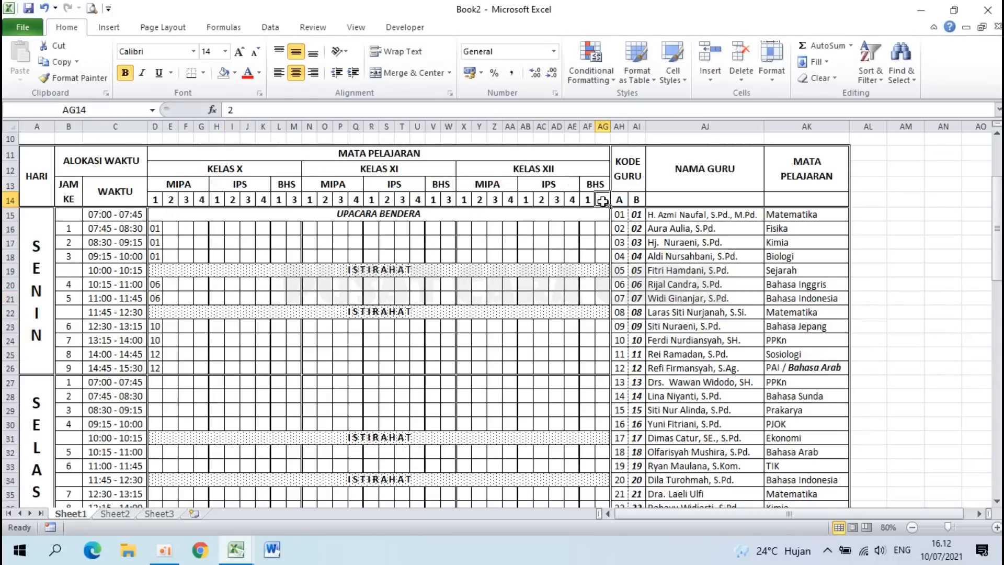
click(9, 215)
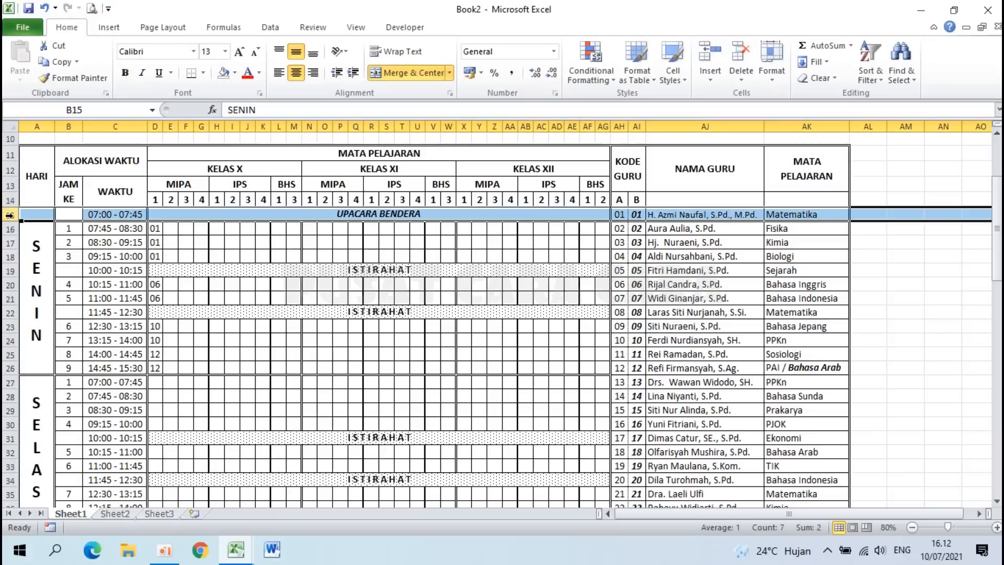
scroll(11, 242, down, 18)
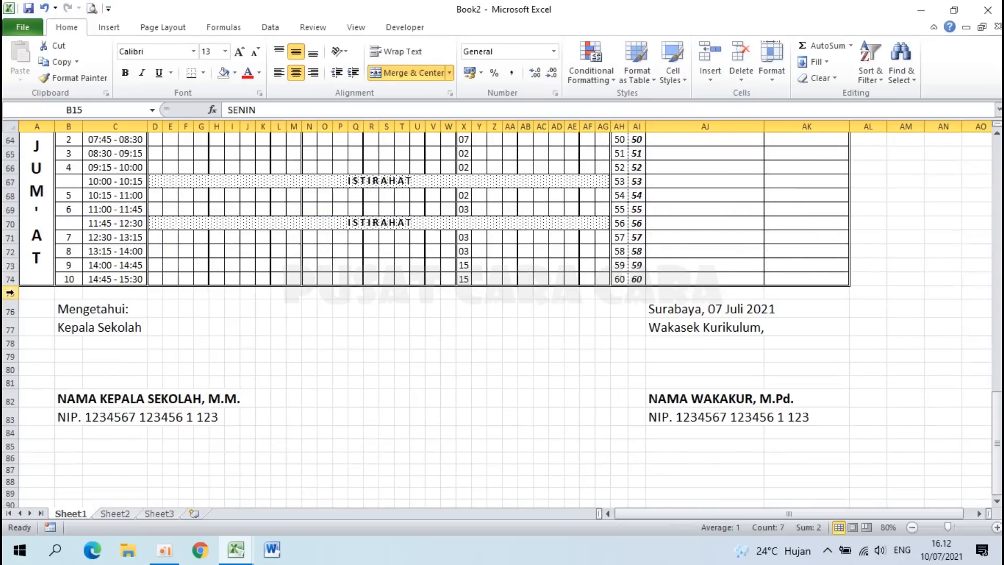
click(9, 293)
scroll(10, 293, up, 16)
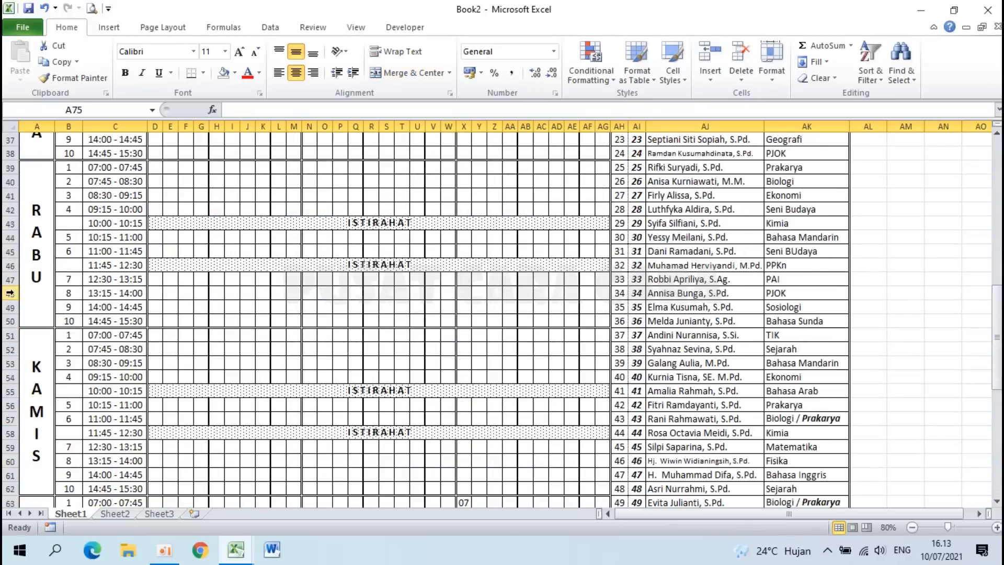
scroll(10, 293, up, 2)
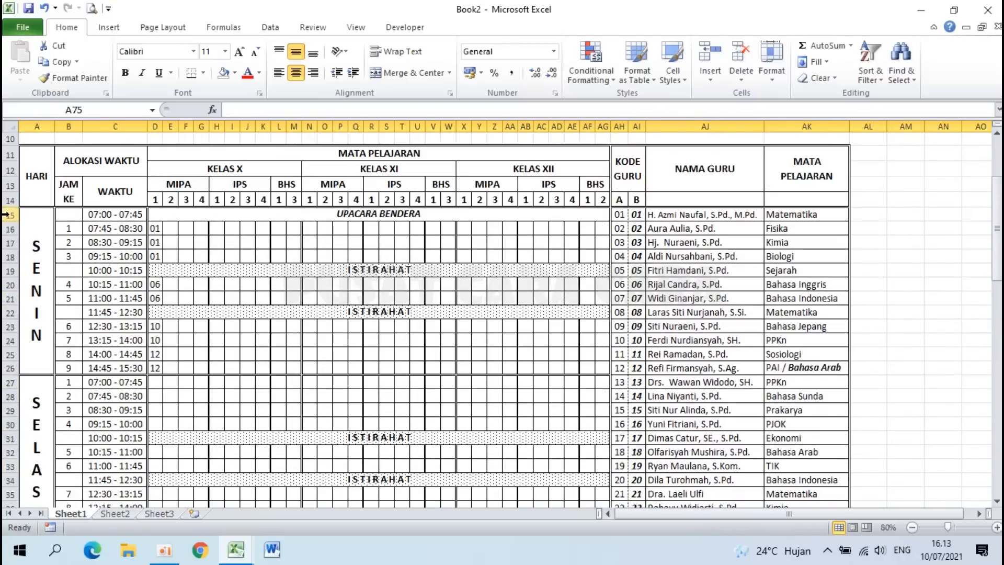
Step: Insert a blank row 15 above the UPACARA BENDERA row
right_click(9, 215)
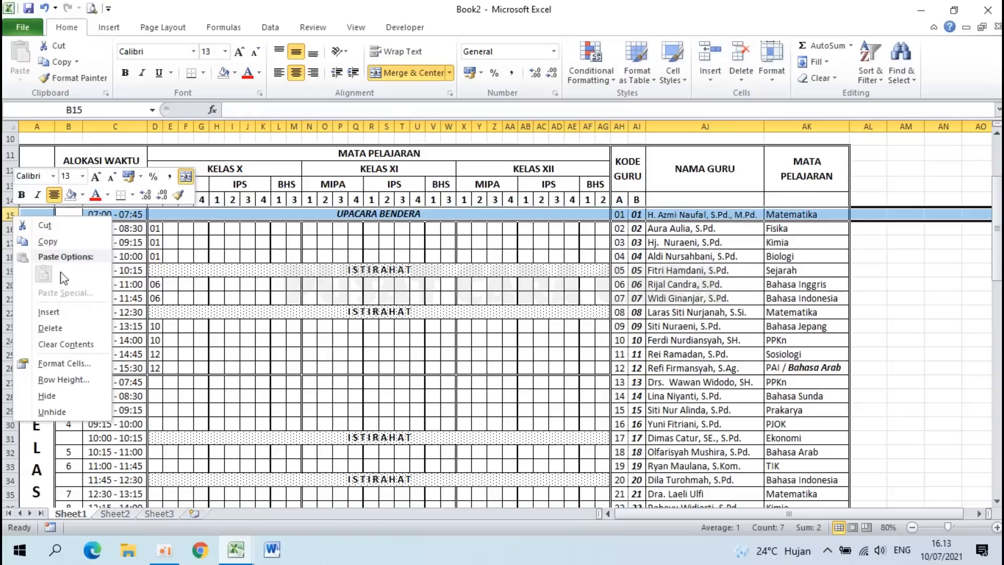
click(58, 313)
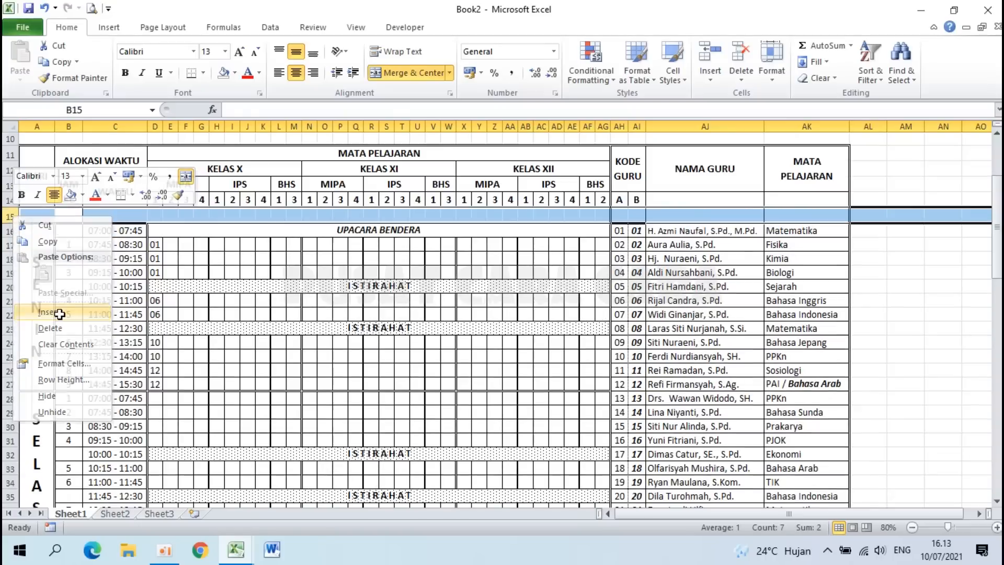
click(184, 215)
scroll(184, 216, down, 13)
scroll(184, 216, down, 6)
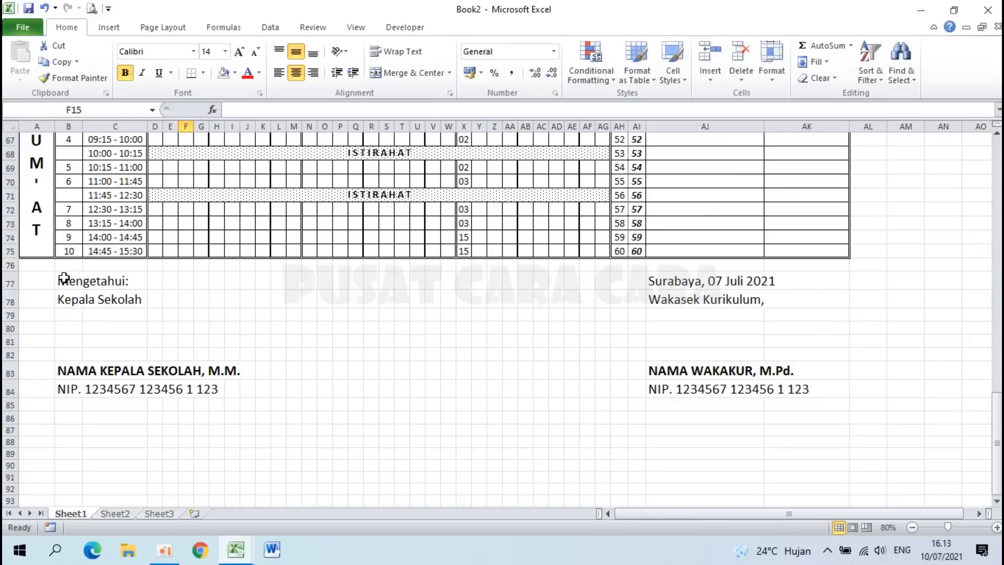
Step: Insert a blank row 76 above the signature block
click(9, 265)
right_click(10, 266)
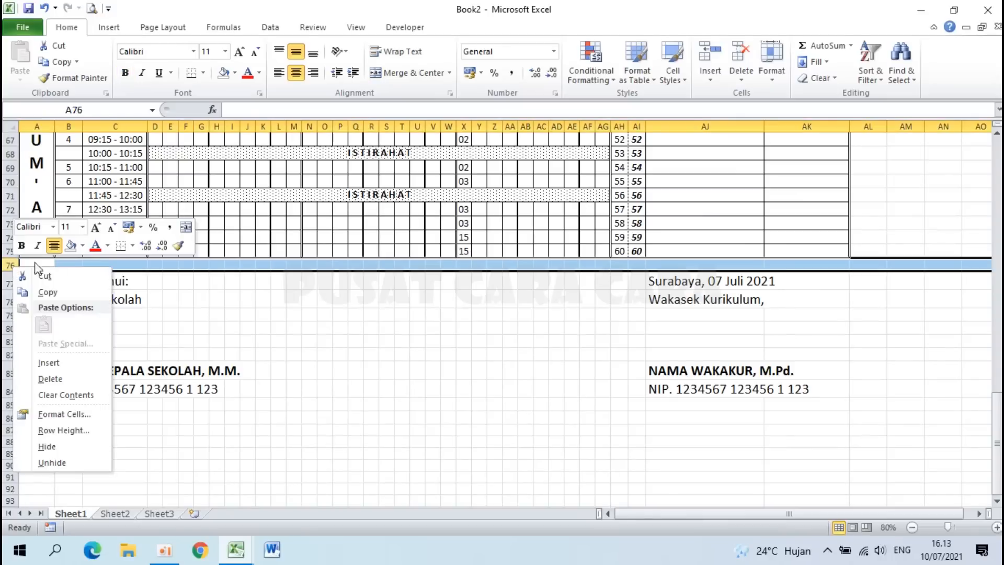
click(65, 363)
click(262, 312)
click(69, 265)
scroll(69, 265, up, 11)
scroll(70, 266, up, 10)
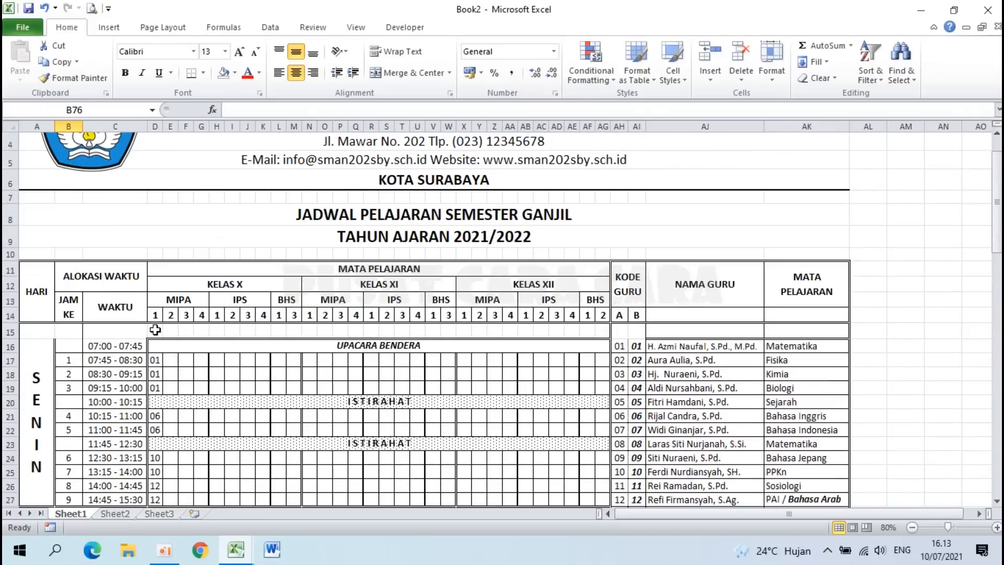
click(155, 330)
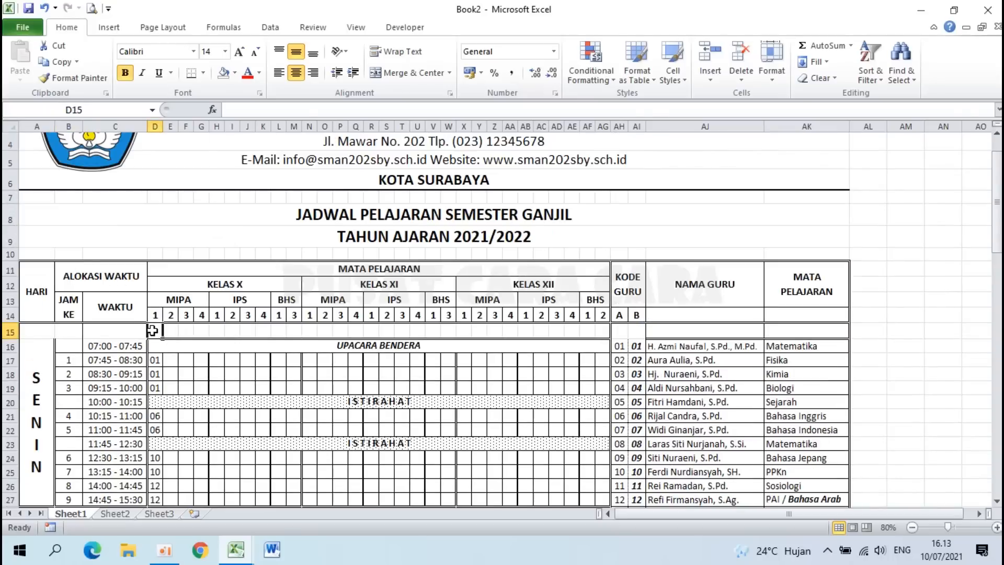
Step: Type X MIPA-1 in D15 and X MIPA-2 in E15, continuing along row 15
text(X MIPA-1)
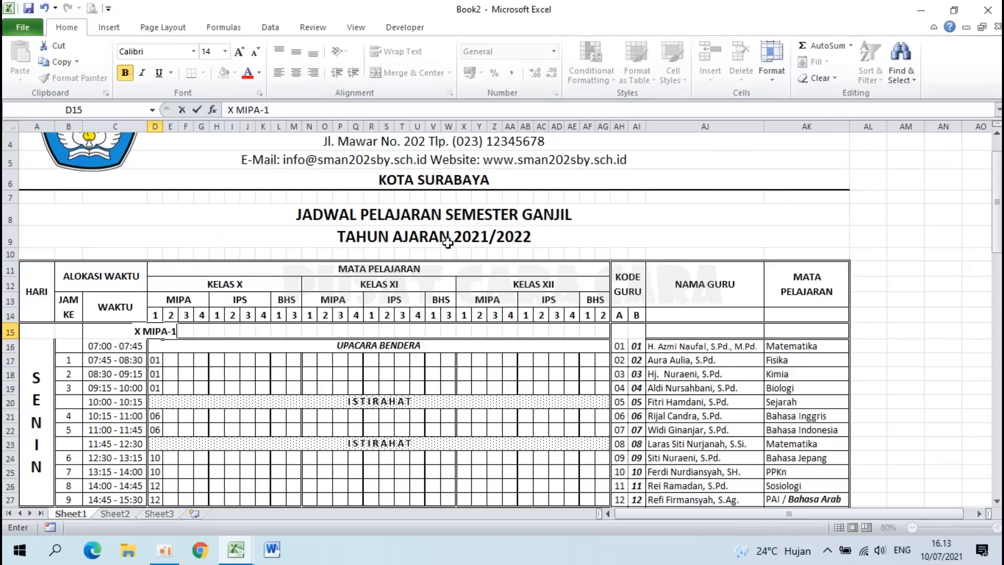
key(Tab)
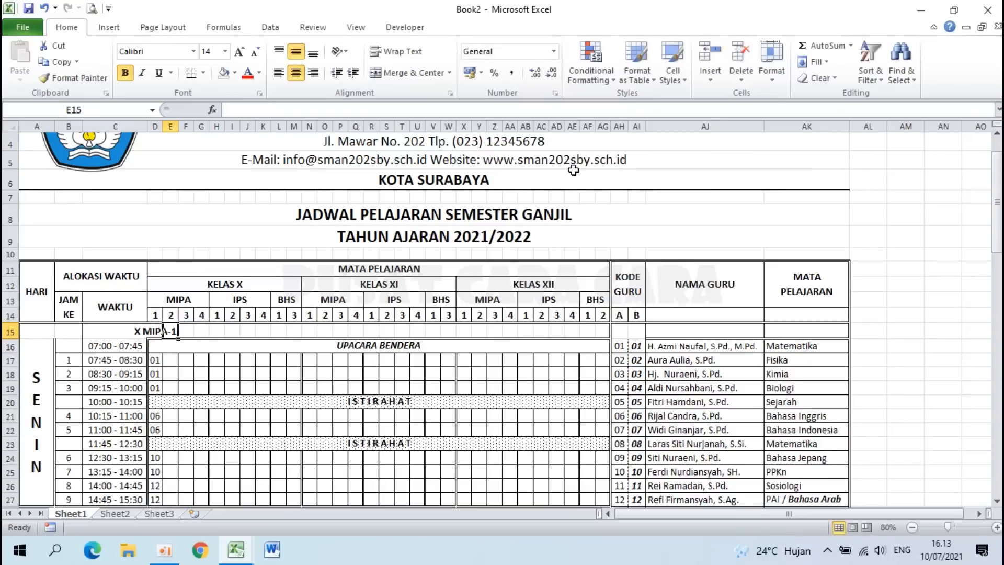
text(X)
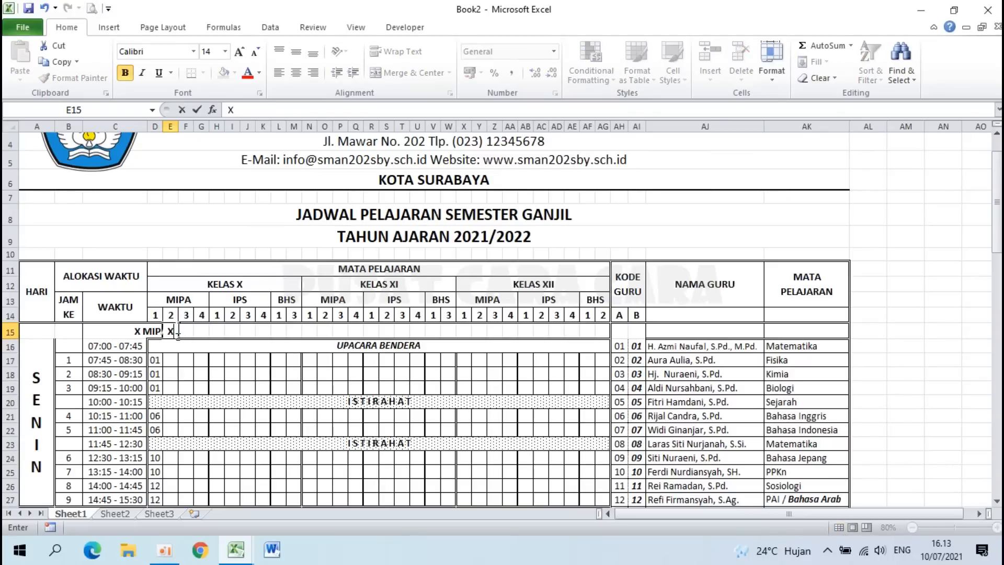
text( MIPA-2)
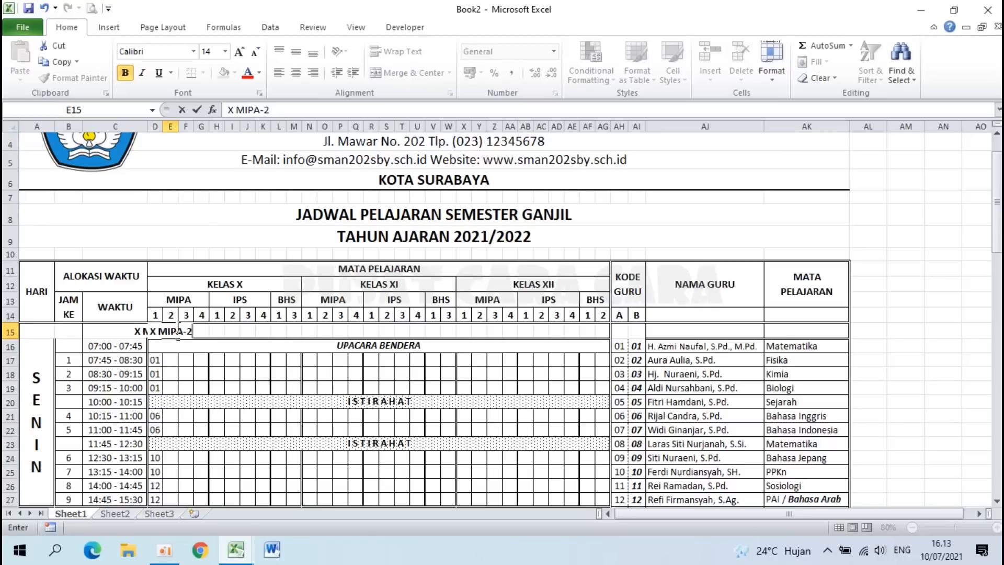
key(Tab)
key(Right)
key(Right)
key(Right)
key(Right)
key(Right)
key(Right)
key(Right)
key(Right)
key(Right)
key(Right)
key(Right)
key(Right)
key(Right)
key(Right)
key(Right)
key(Right)
key(Right)
key(Right)
key(Right)
key(Right)
key(Right)
key(Right)
key(Right)
key(Right)
key(Right)
key(Right)
key(Right)
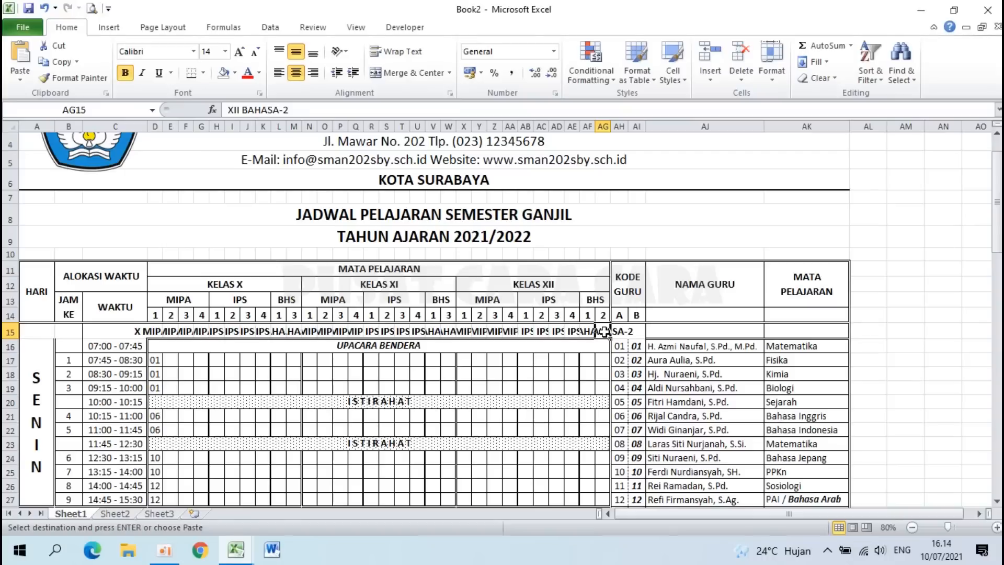
Step: Check row 15's labels through XII BAHASA-2 in AG15 and select the matching row 76 range
click(150, 332)
key(Right)
key(Right)
key(Right)
key(Right)
key(Right)
key(Right)
key(Right)
key(Right)
key(Right)
key(Right)
key(Right)
key(Right)
key(Right)
key(Right)
key(Right)
key(Right)
key(Right)
key(Right)
key(Right)
key(Right)
key(Right)
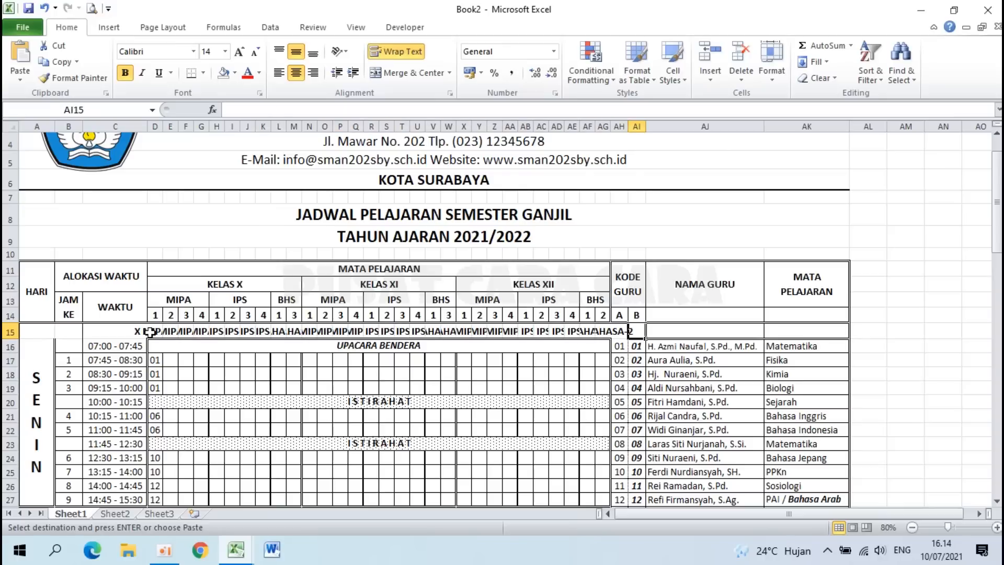
click(603, 330)
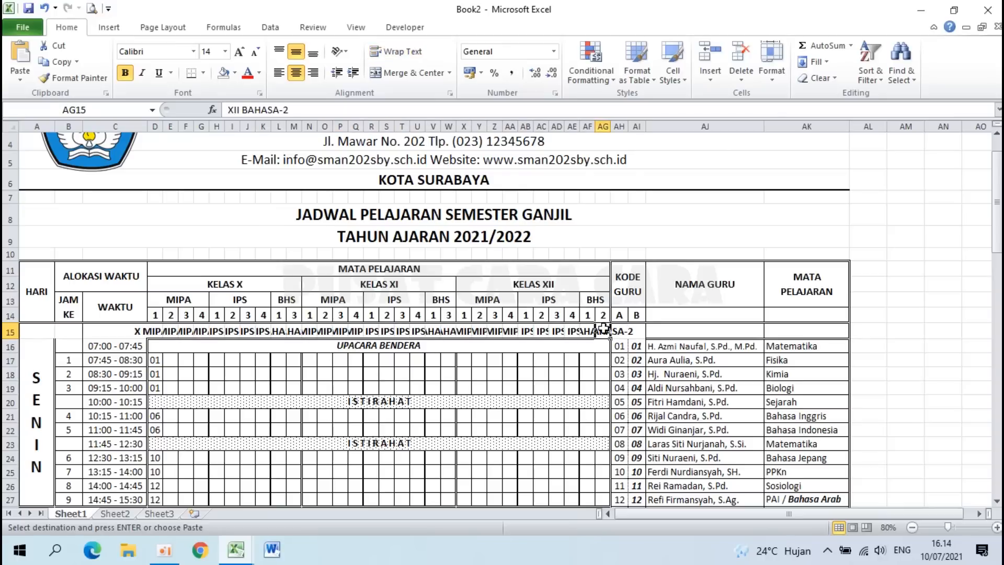
click(151, 331)
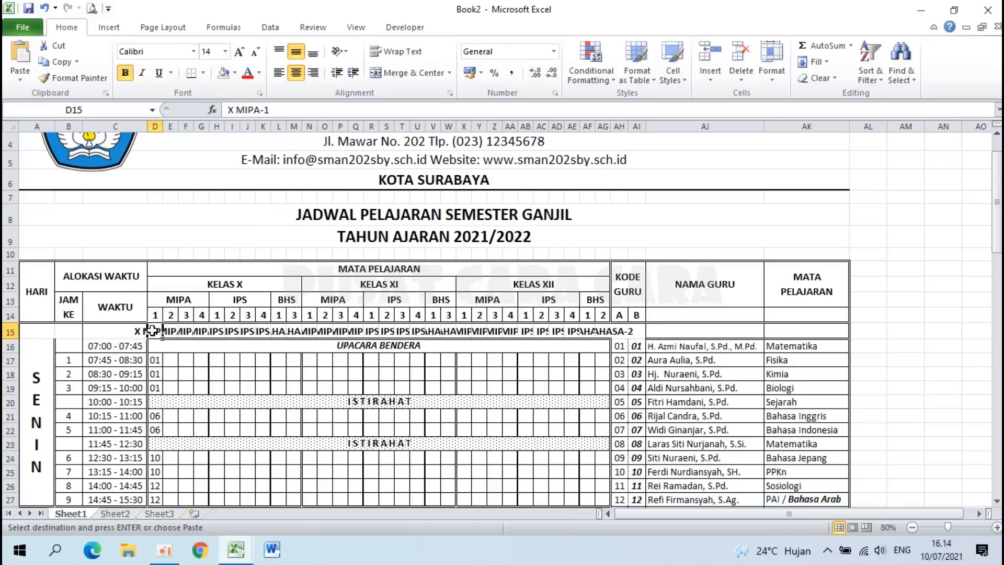
scroll(152, 331, down, 15)
scroll(153, 331, down, 4)
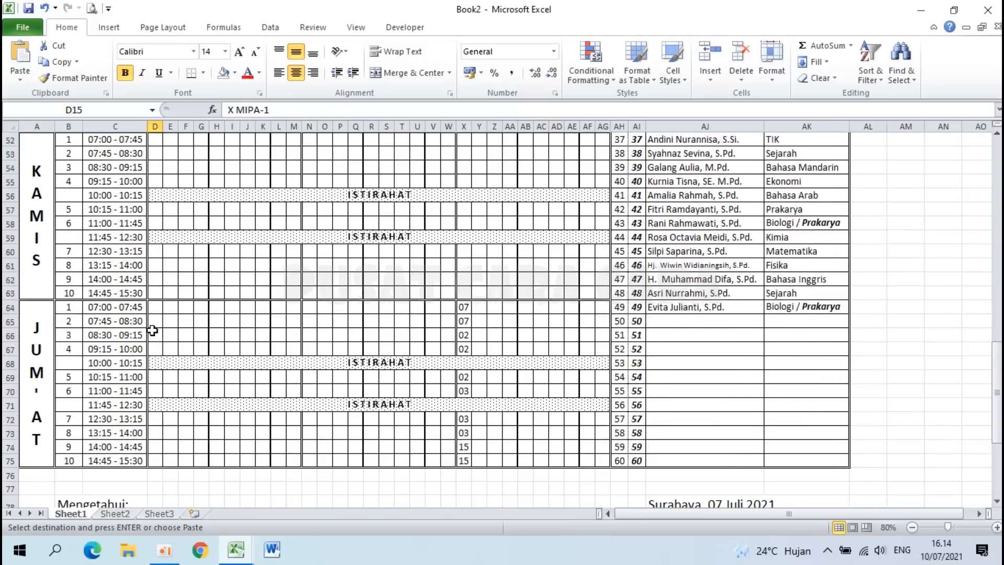
click(155, 349)
drag(155, 350, 596, 348)
scroll(596, 347, up, 8)
scroll(596, 348, up, 10)
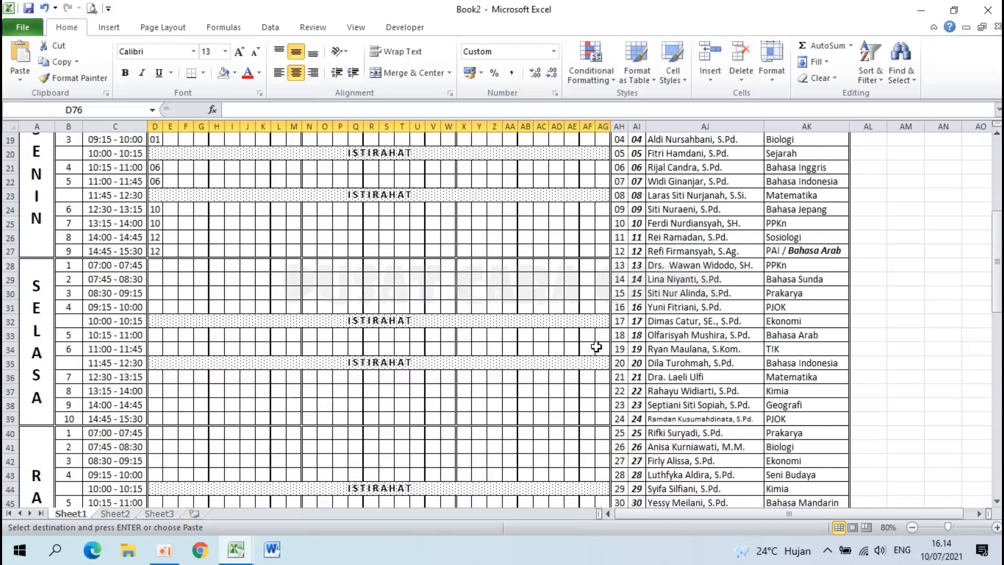
Step: Copy the 30 class labels in D15:AG15
click(146, 272)
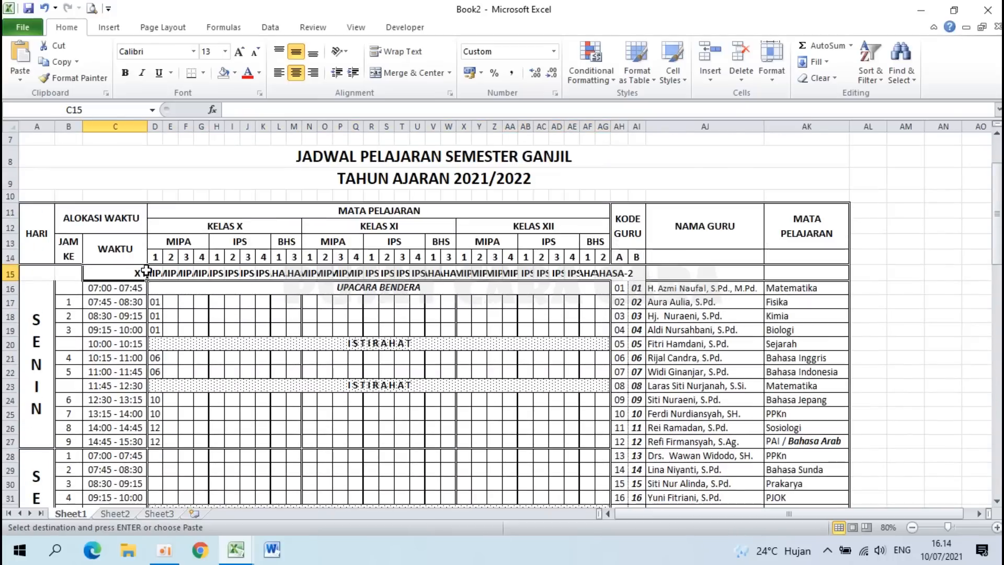
click(155, 272)
drag(155, 272, 598, 271)
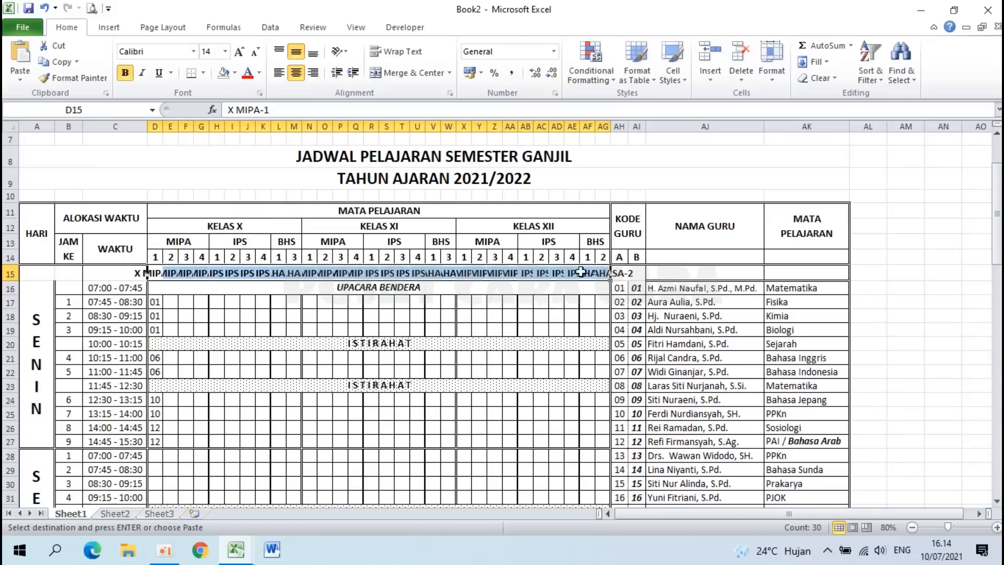
key(Escape)
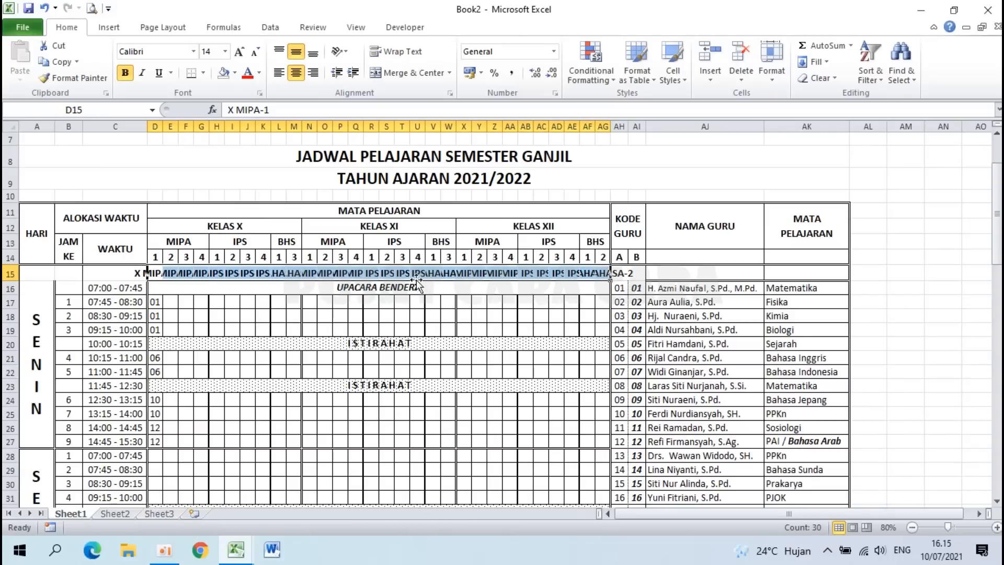
key(ctrl+c)
Step: Paste the labels into D76 as values only via Paste Special
scroll(291, 349, down, 12)
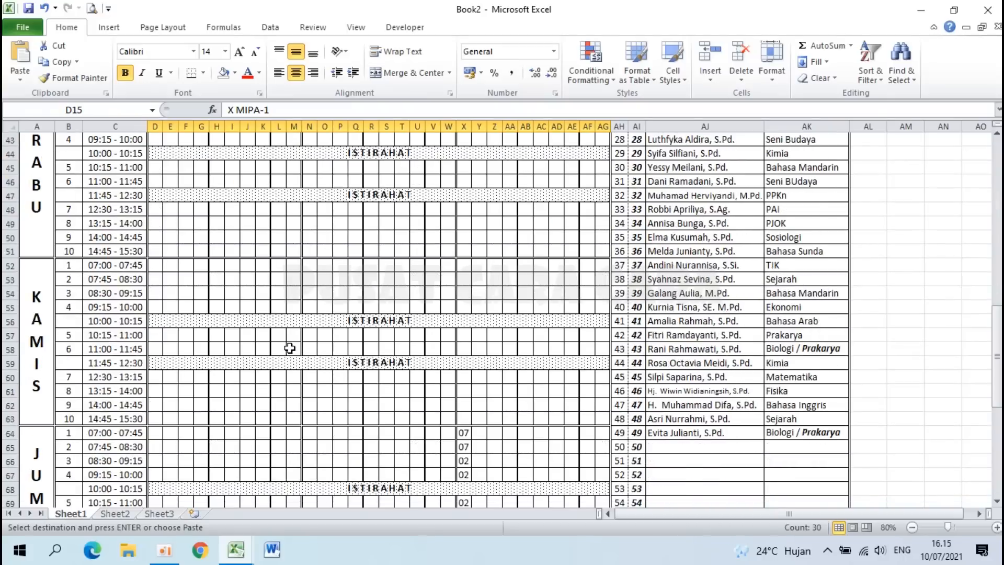
scroll(290, 348, down, 7)
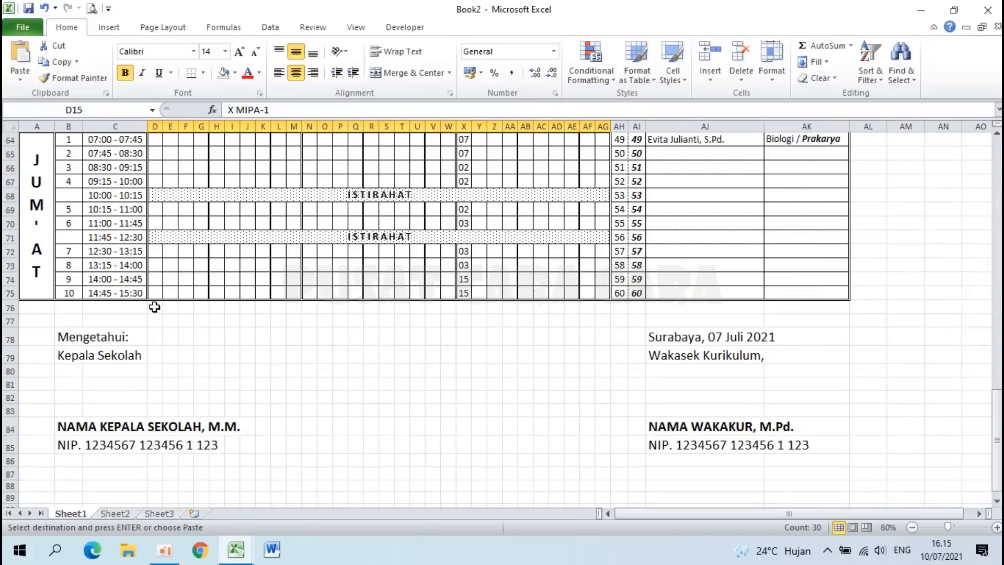
click(154, 307)
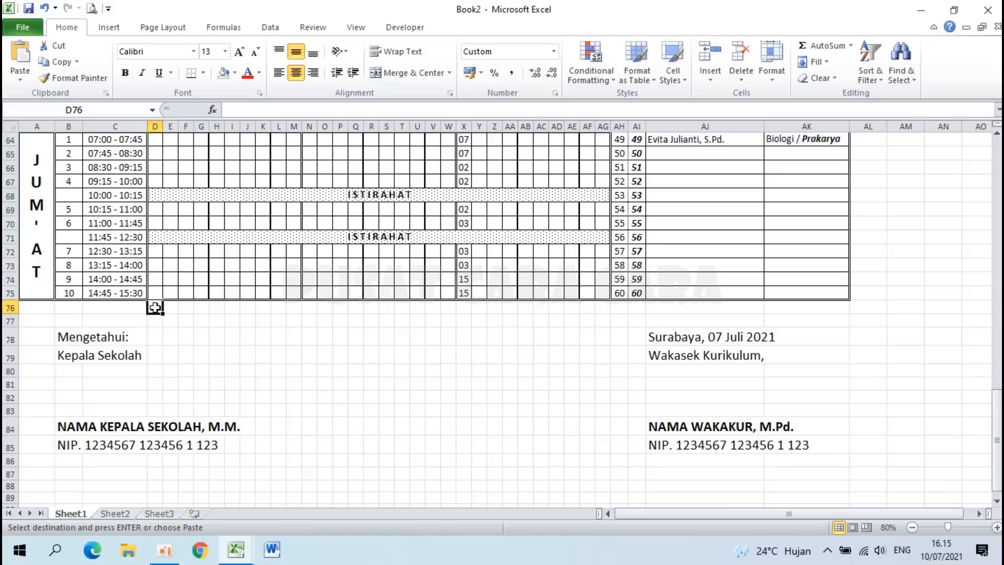
click(23, 83)
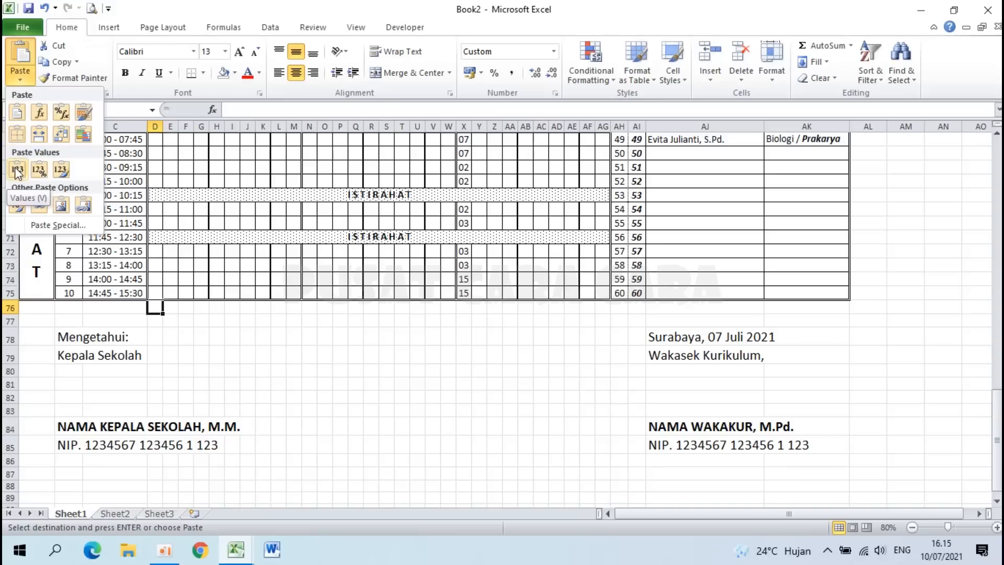
click(58, 225)
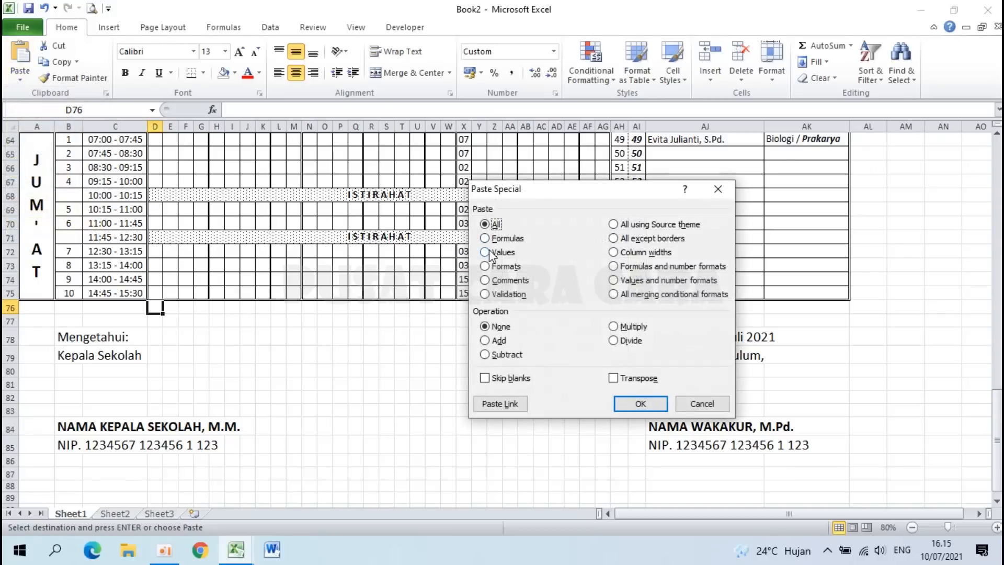
click(495, 252)
click(640, 404)
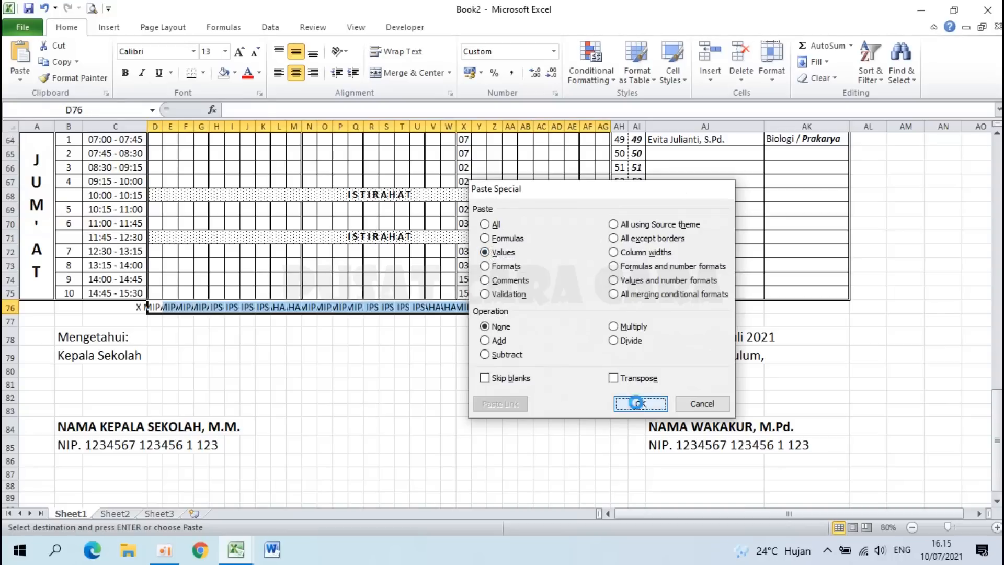
click(154, 306)
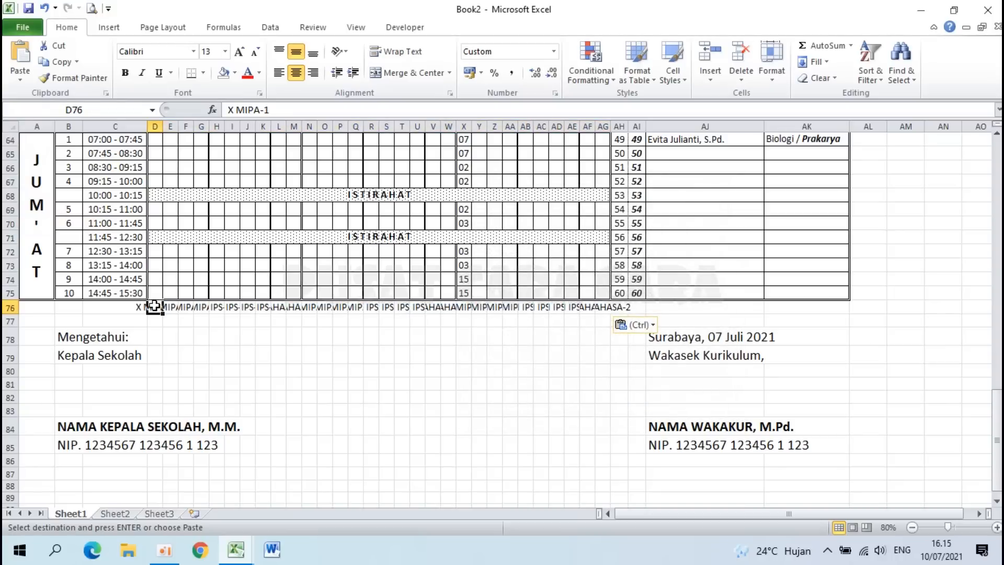
scroll(220, 308, up, 20)
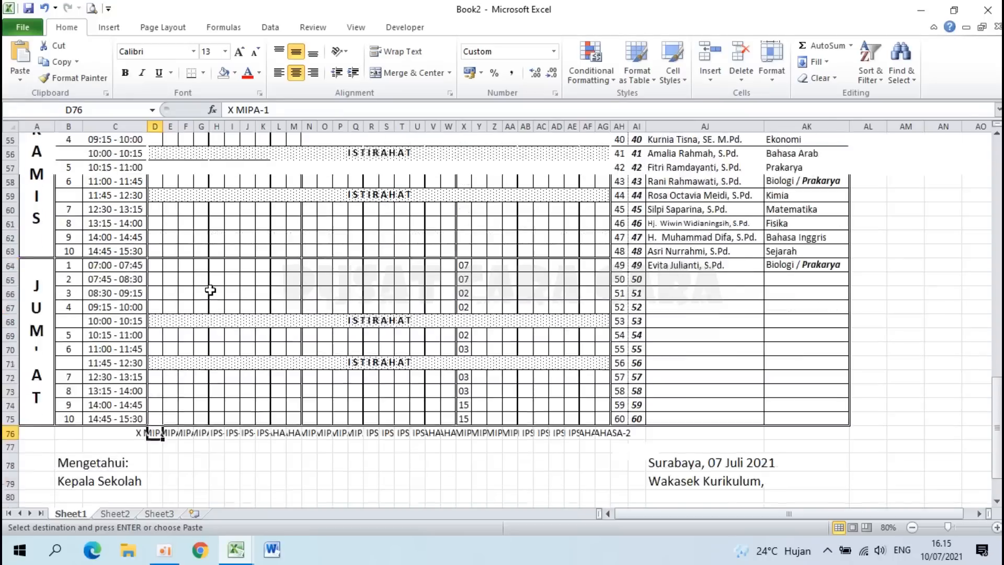
scroll(224, 361, down, 17)
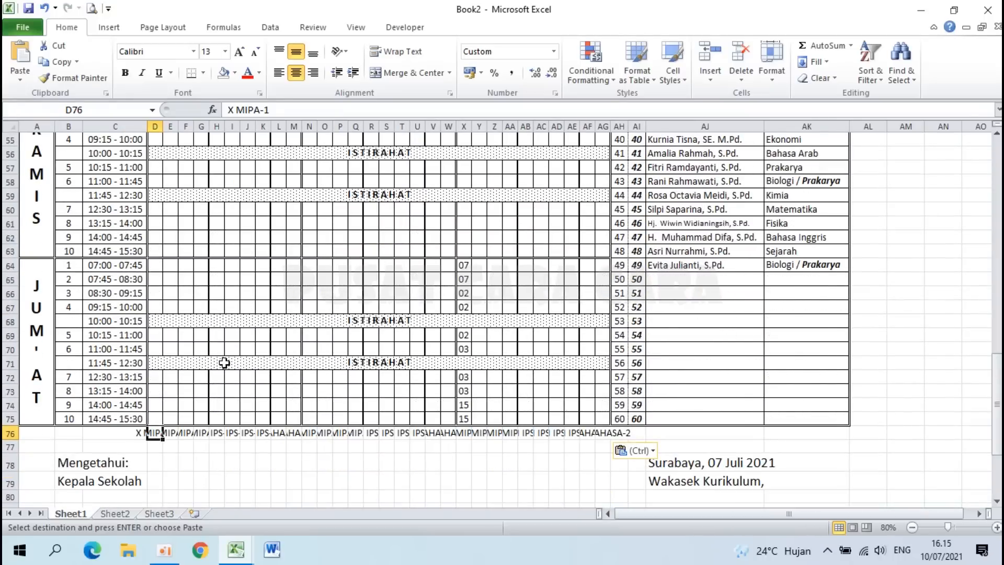
scroll(224, 363, up, 17)
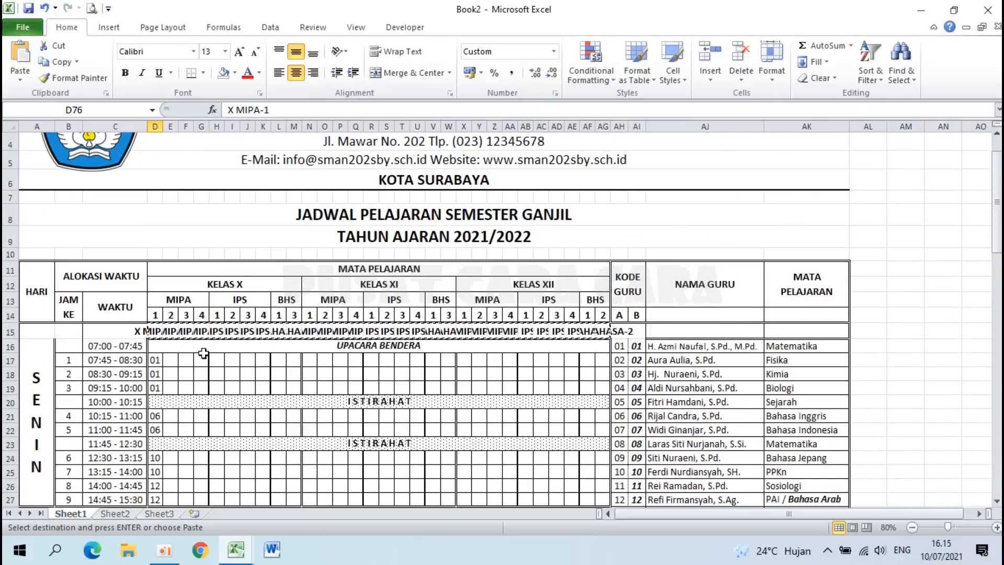
scroll(204, 353, up, 1)
key(Escape)
scroll(138, 463, down, 20)
scroll(139, 462, up, 20)
Step: On Sheet2, select all cells and apply Middle Align vertical centring
click(125, 513)
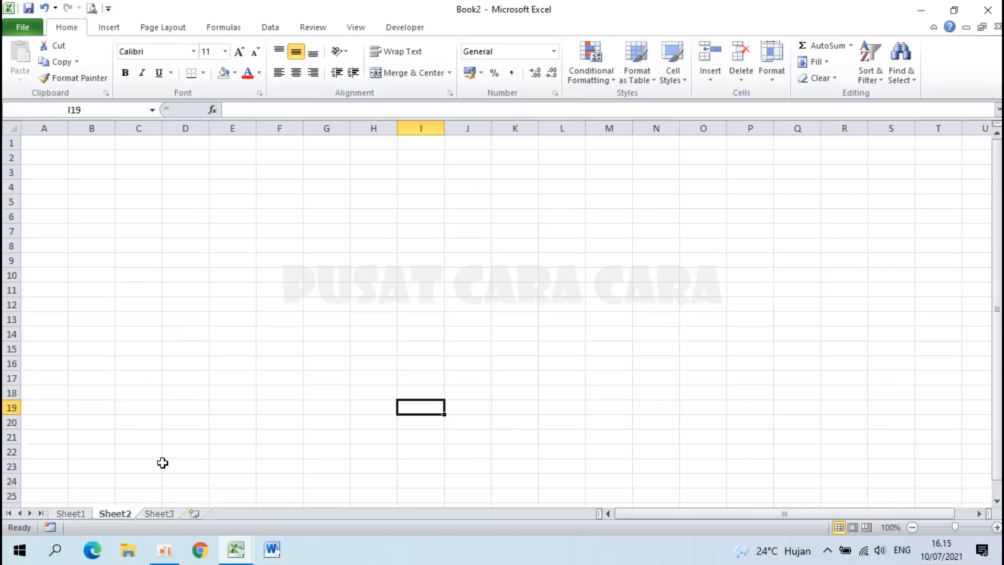
ctrl+scroll(207, 383, up, 4)
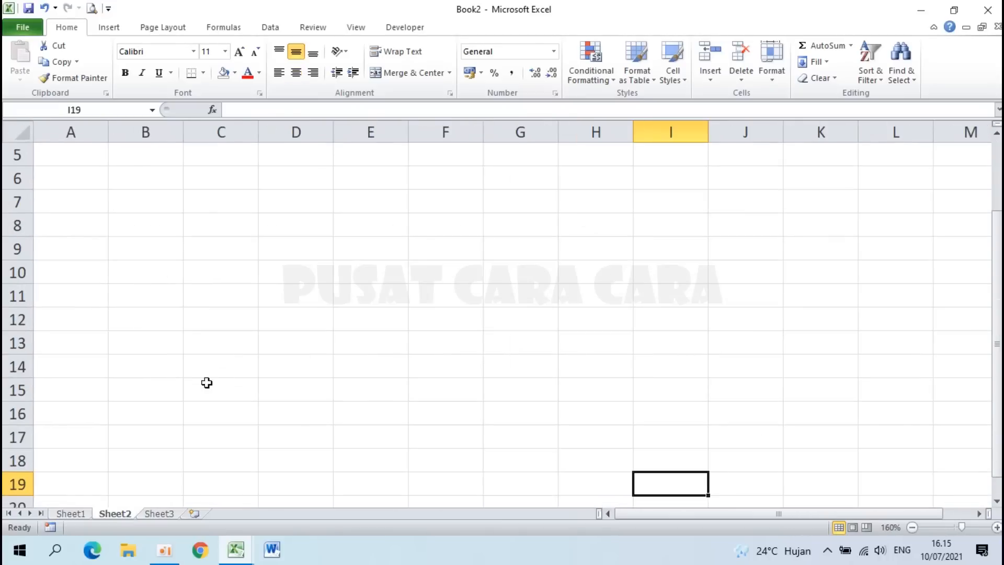
scroll(206, 383, up, 2)
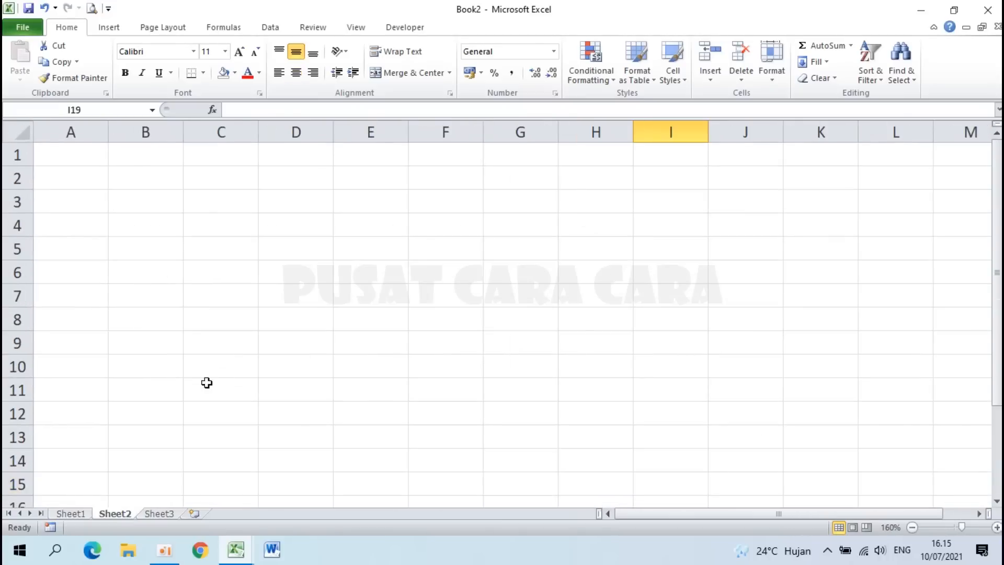
click(19, 131)
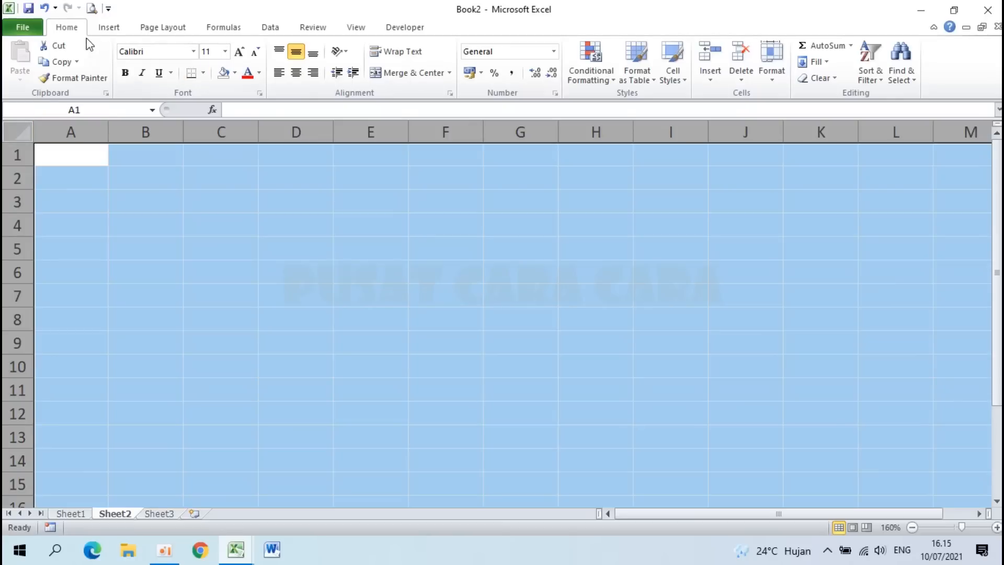
click(297, 53)
click(186, 209)
Step: Enter =Sheet1!A1 in Sheet2's A1 so it shows PEMERINTAH DAERAH PROVINSI JAWA TIMUR
click(75, 158)
scroll(75, 158, up, 3)
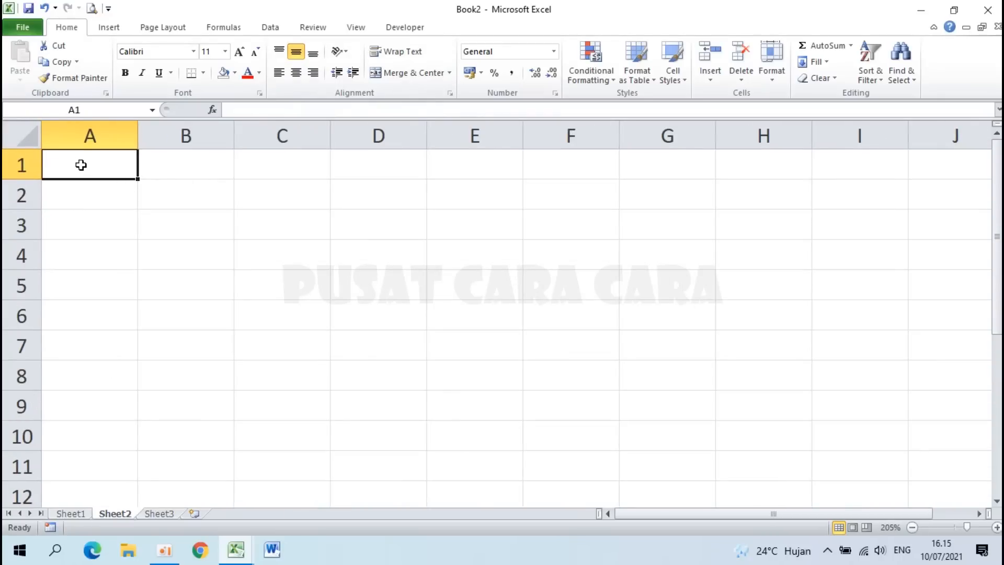
click(81, 510)
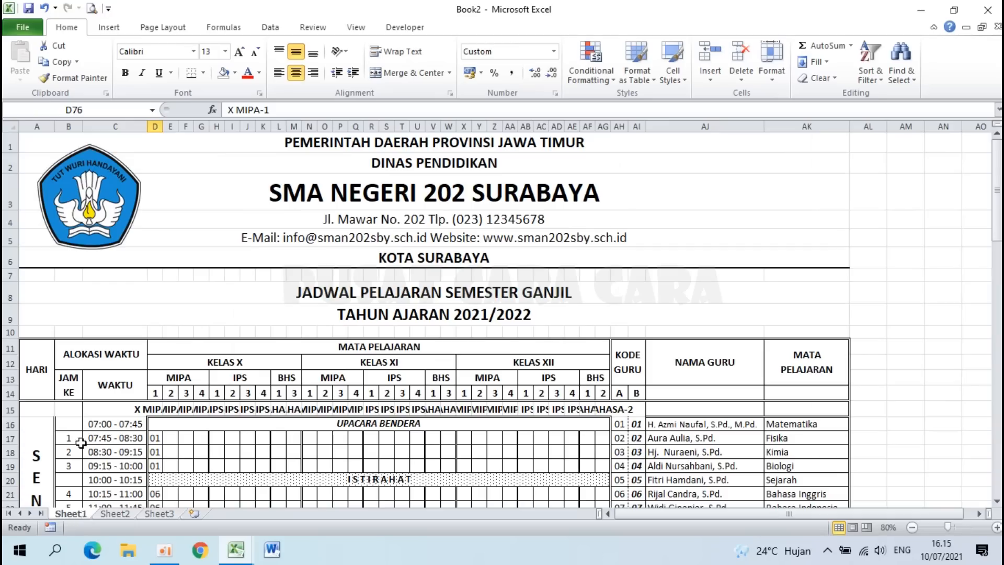
click(126, 510)
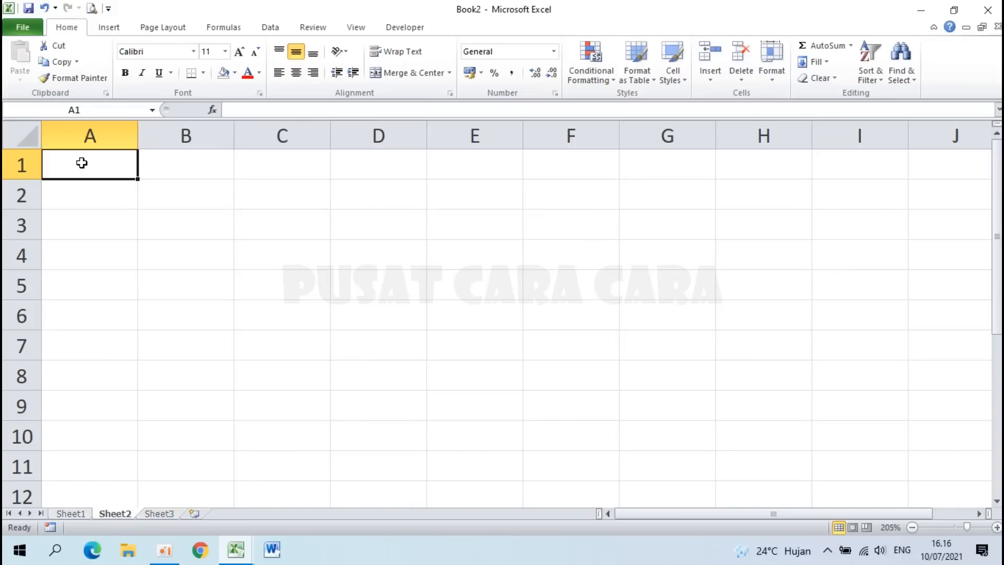
text(=)
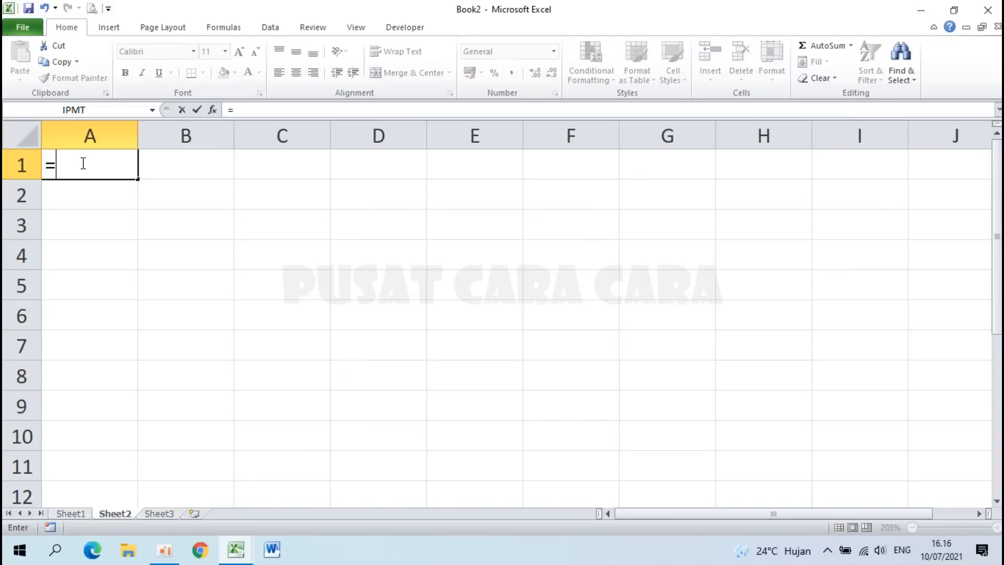
click(70, 514)
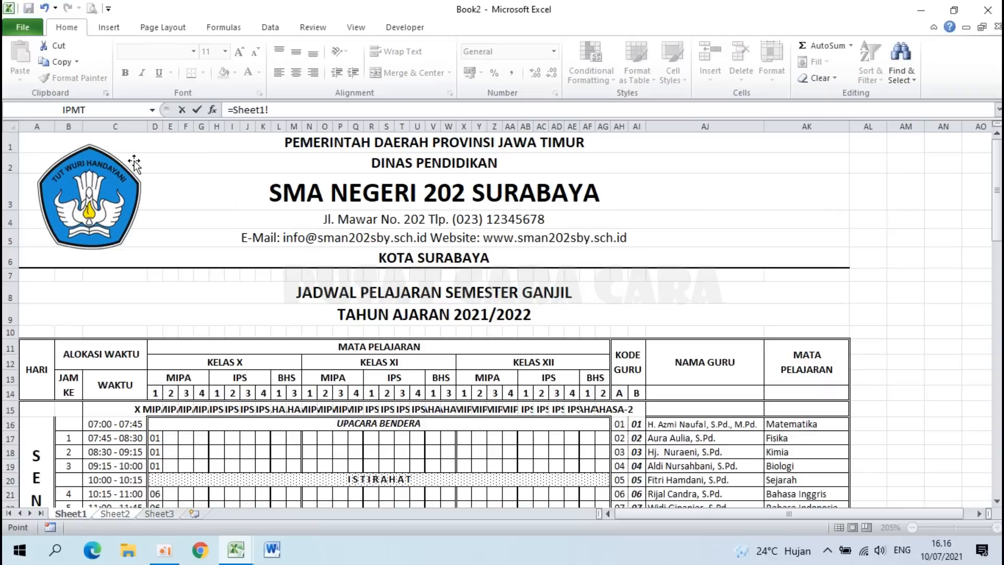
click(31, 143)
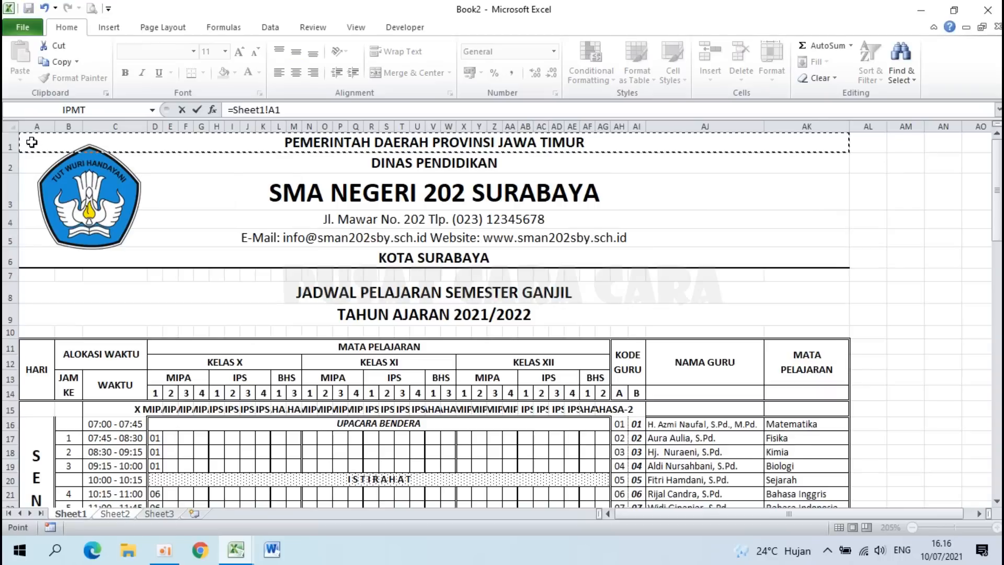
key(Return)
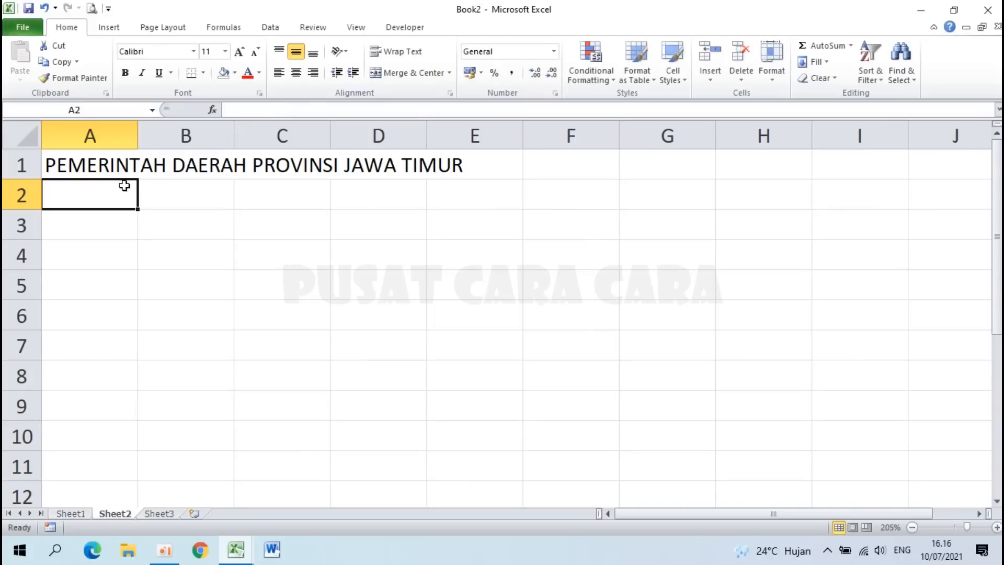
click(116, 167)
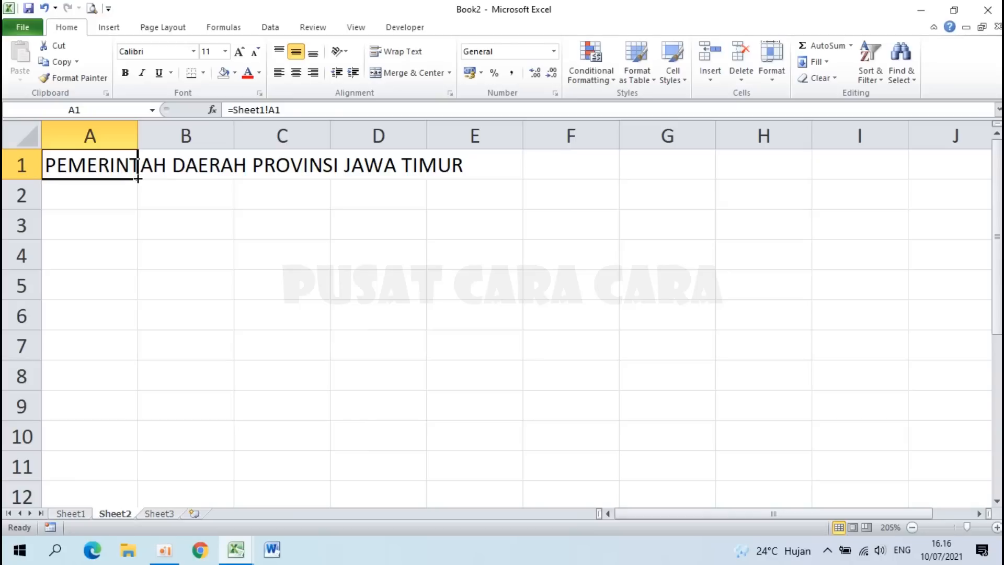
Step: Copy the Sheet1 header link down through A10 and delete the stray zeros in A7 and A10
drag(138, 178, 92, 447)
click(112, 343)
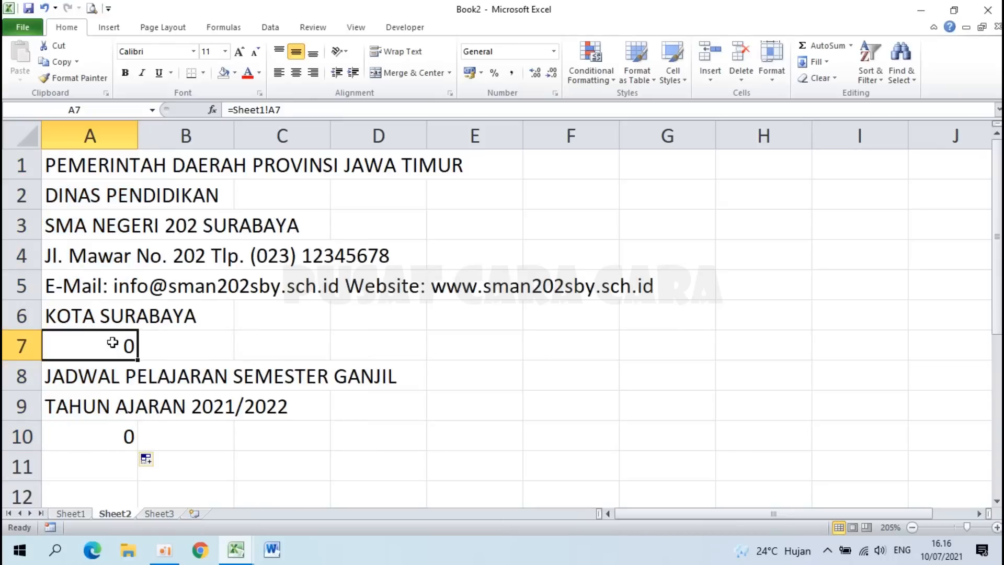
key(Down)
key(Down)
key(Down)
click(115, 335)
key(Delete)
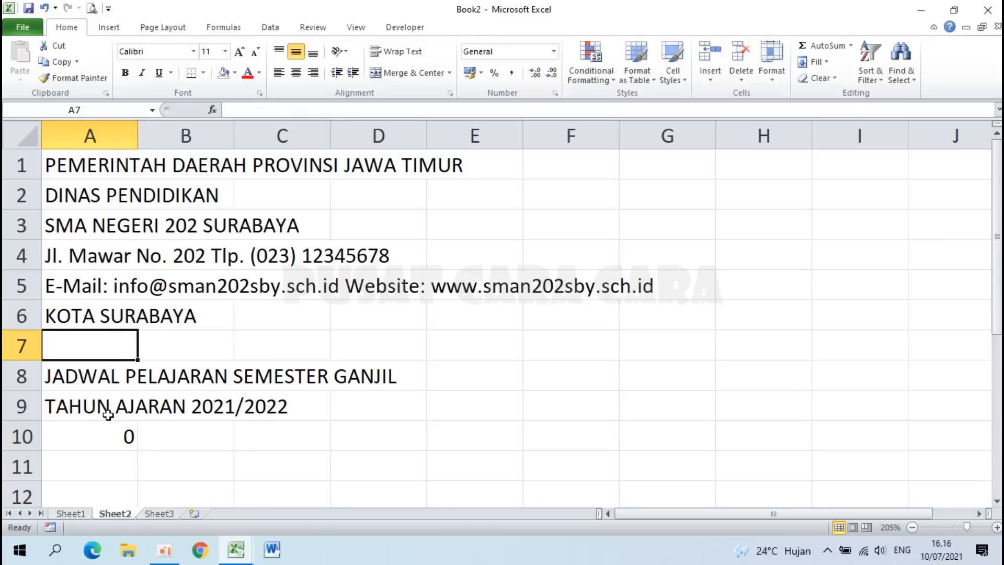
click(107, 434)
key(Delete)
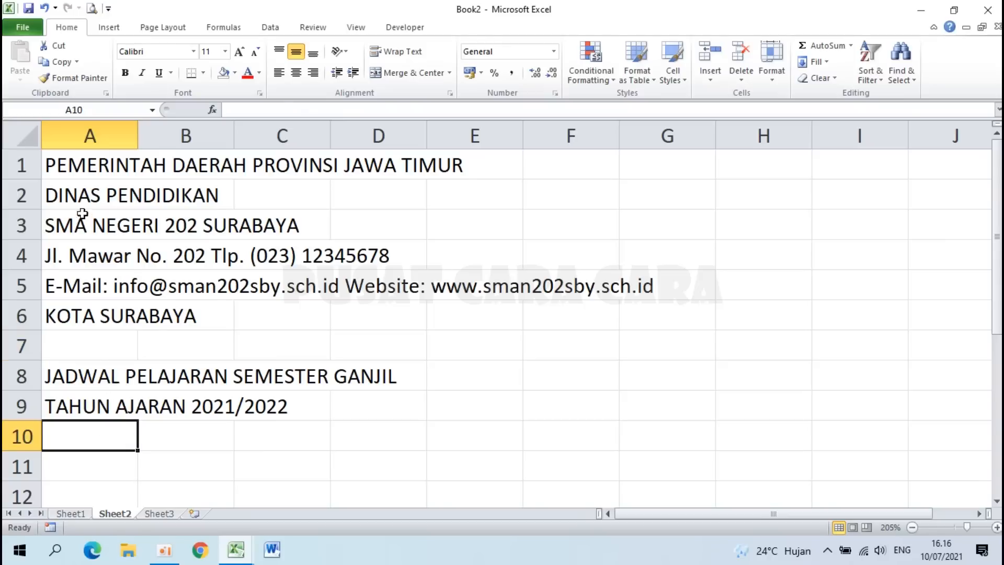
drag(71, 176, 256, 175)
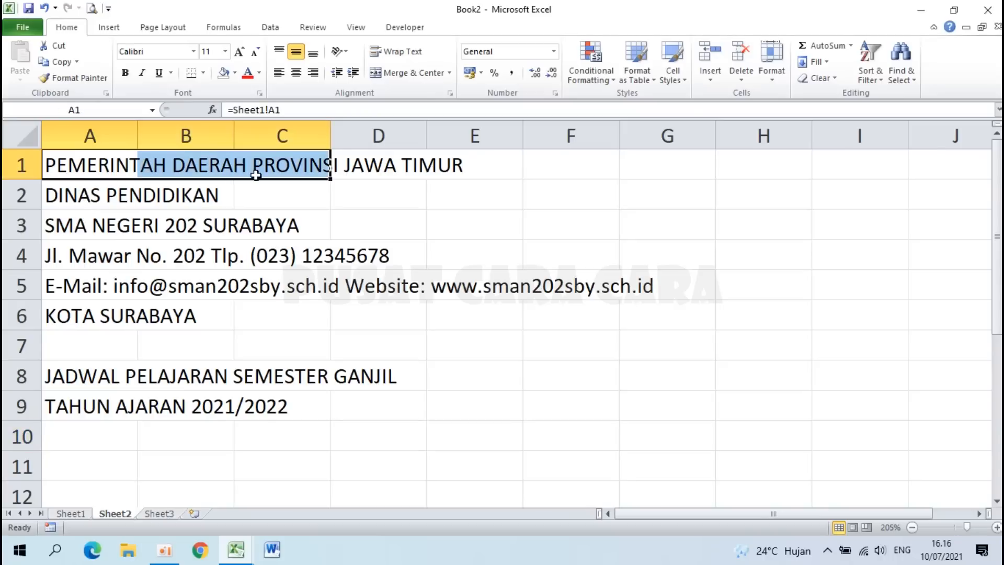
click(107, 459)
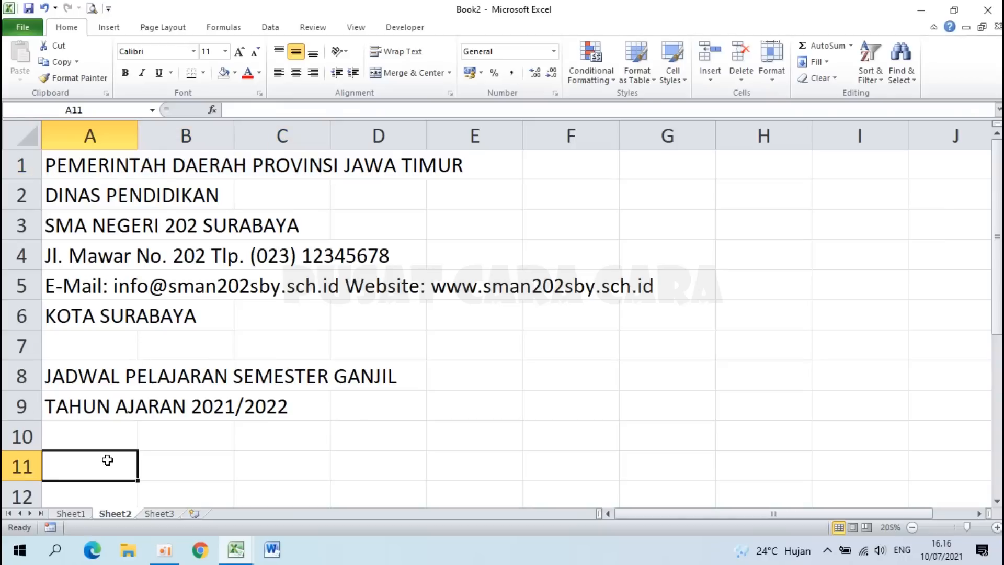
scroll(107, 460, down, 2)
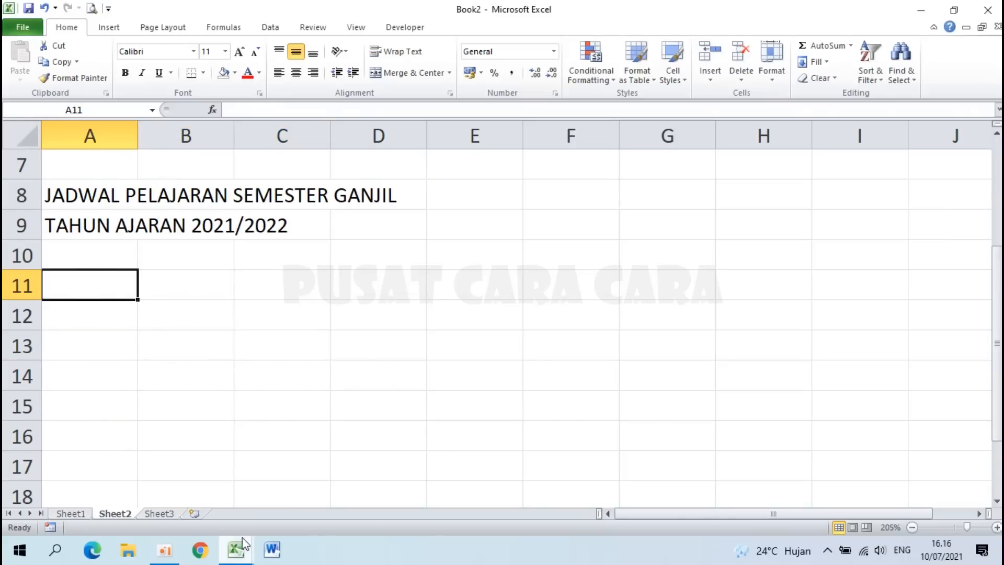
Step: Look at the example workbook's JADWAL PER GURU sheet, then return to Book2
mouse_move(241, 560)
click(178, 492)
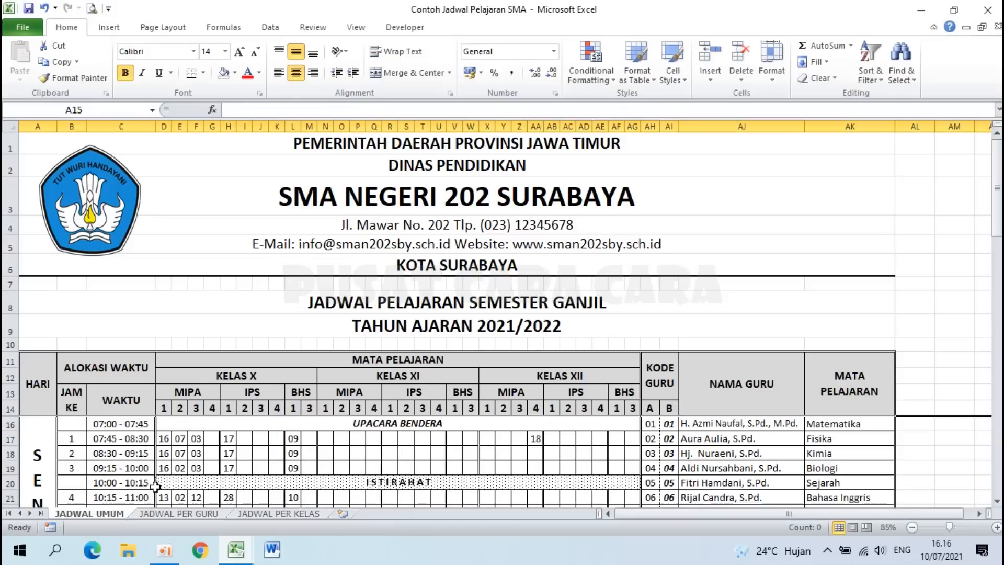
click(171, 515)
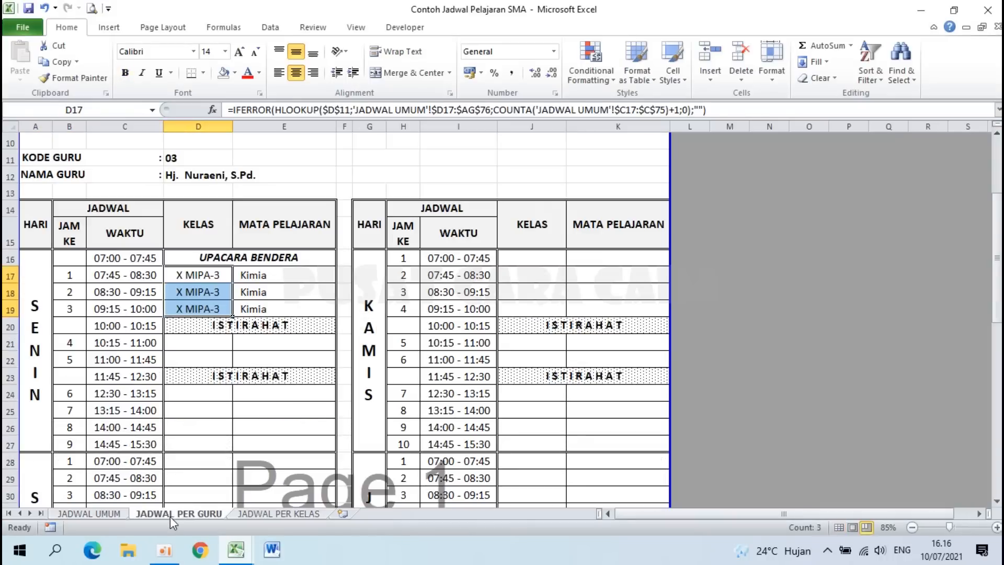
click(238, 559)
click(313, 481)
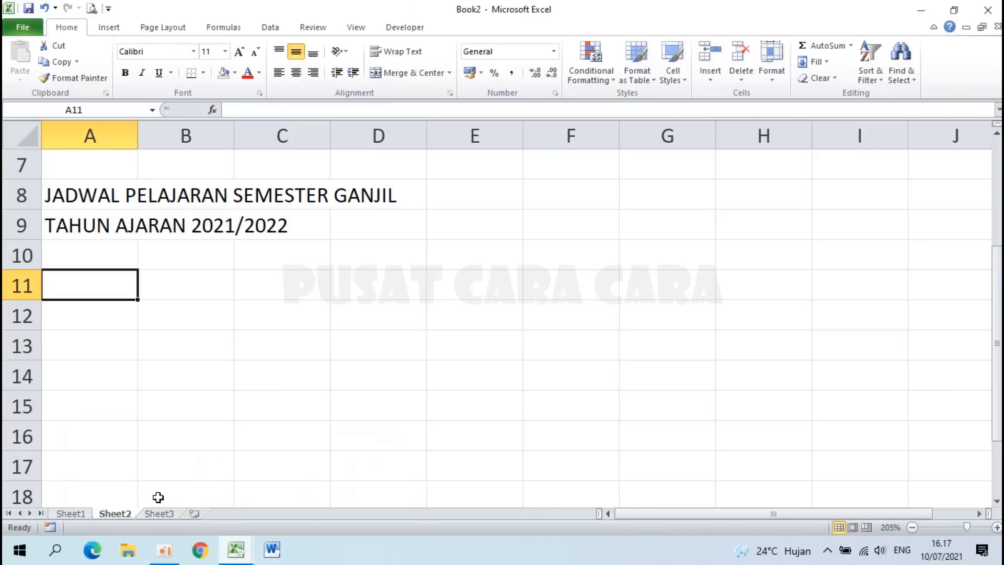
Step: Rename the sheets to JADWAL UMUM, JADWAL PER GURU and JADWAL PER KELAS
click(77, 514)
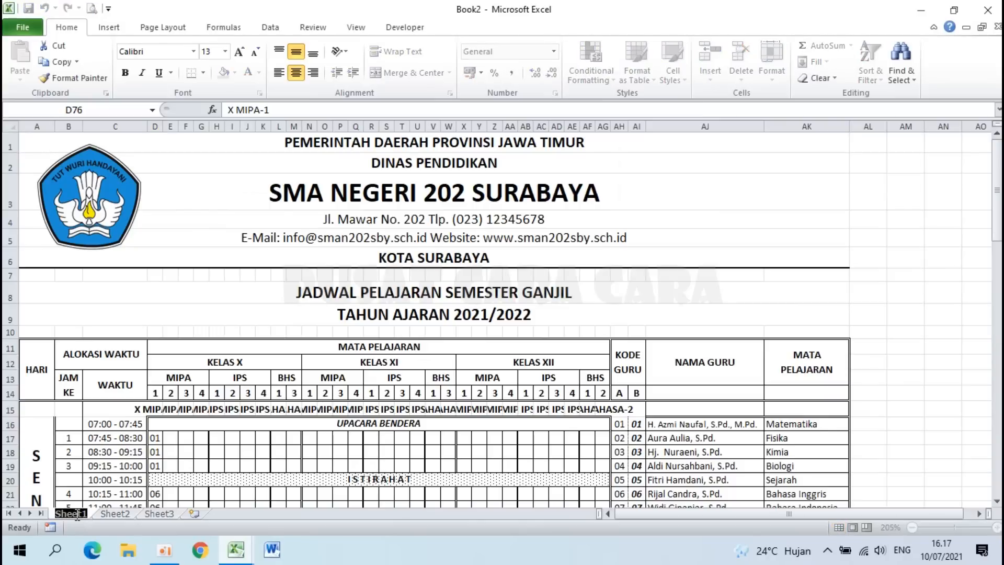
text(JA)
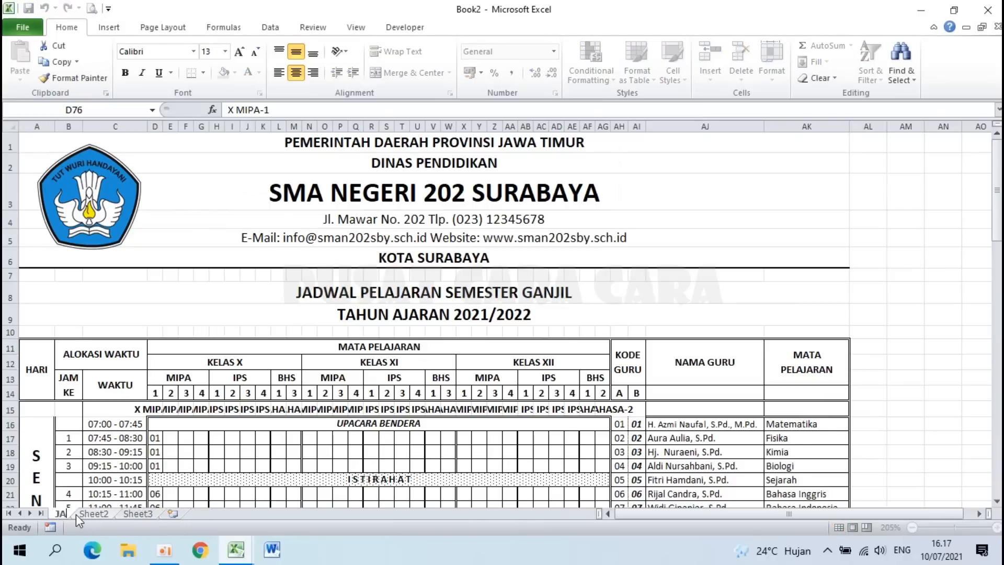
text(DWAL UMUM)
key(Return)
double_click(152, 514)
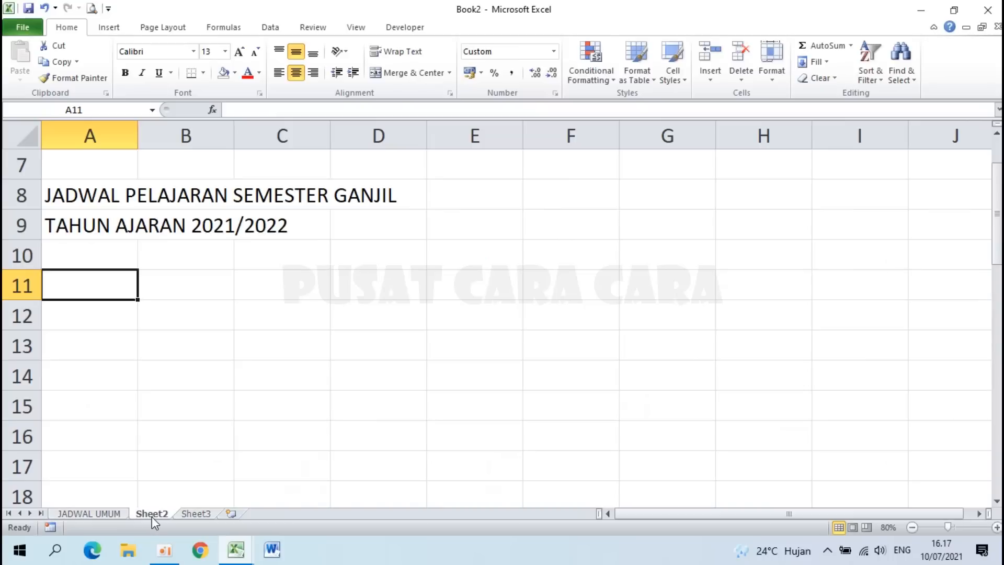
text(JADWAL)
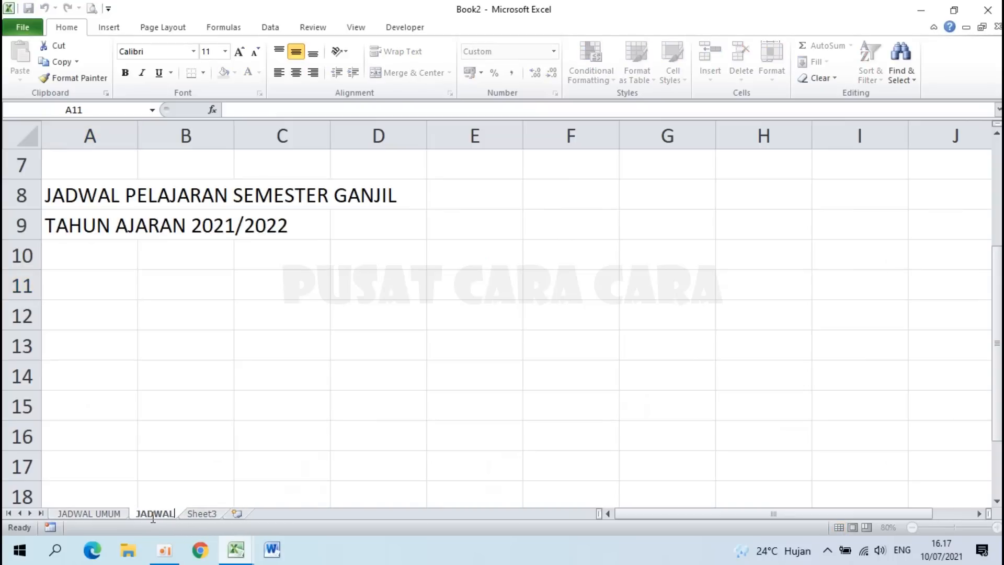
text( PER GURU)
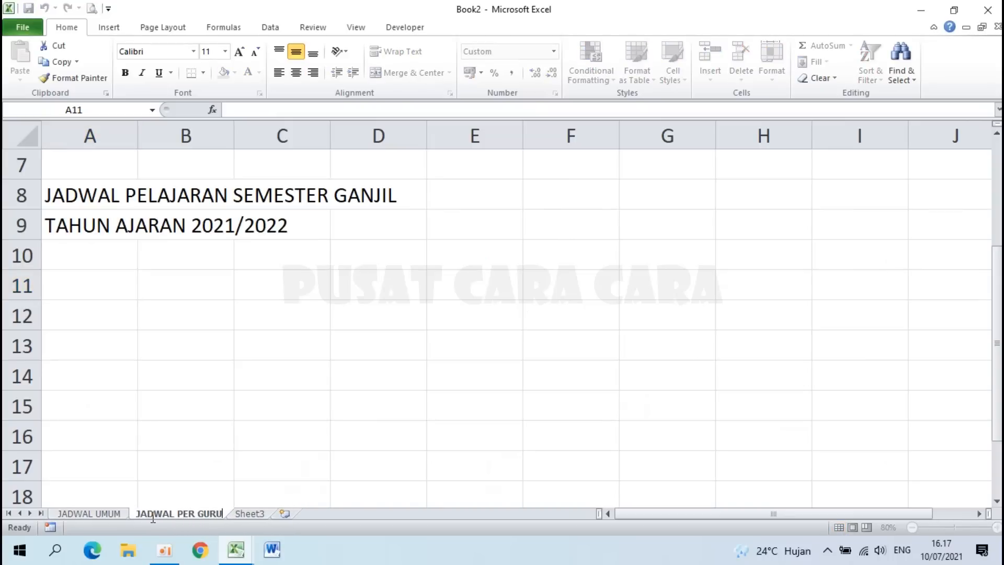
key(Return)
double_click(248, 513)
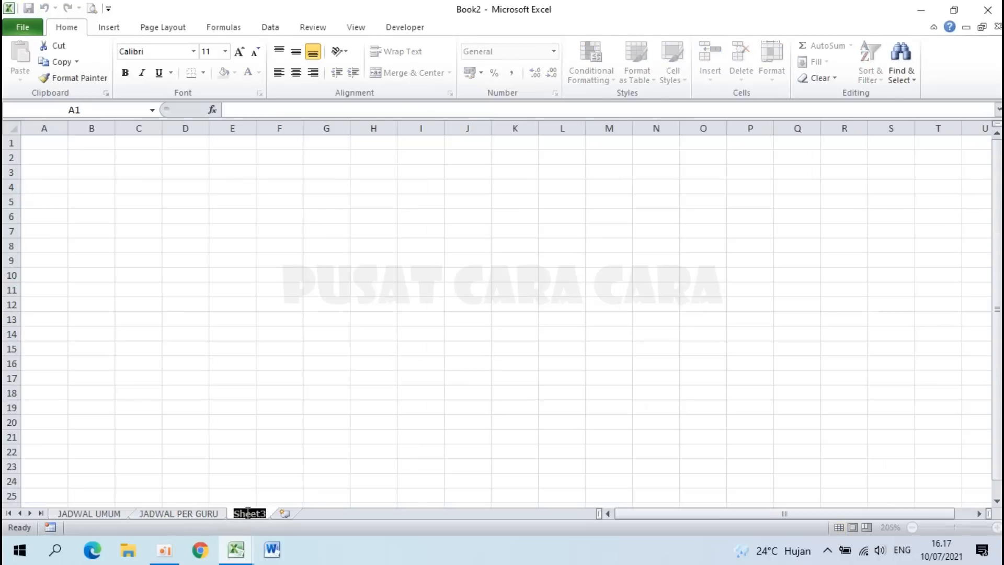
text(JADWAL)
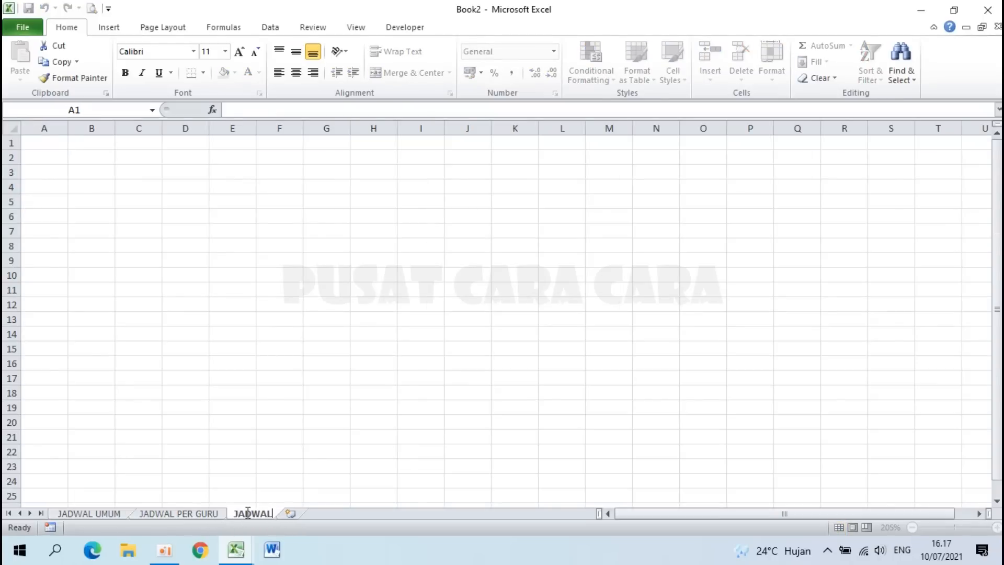
text( PER KELAS)
key(Return)
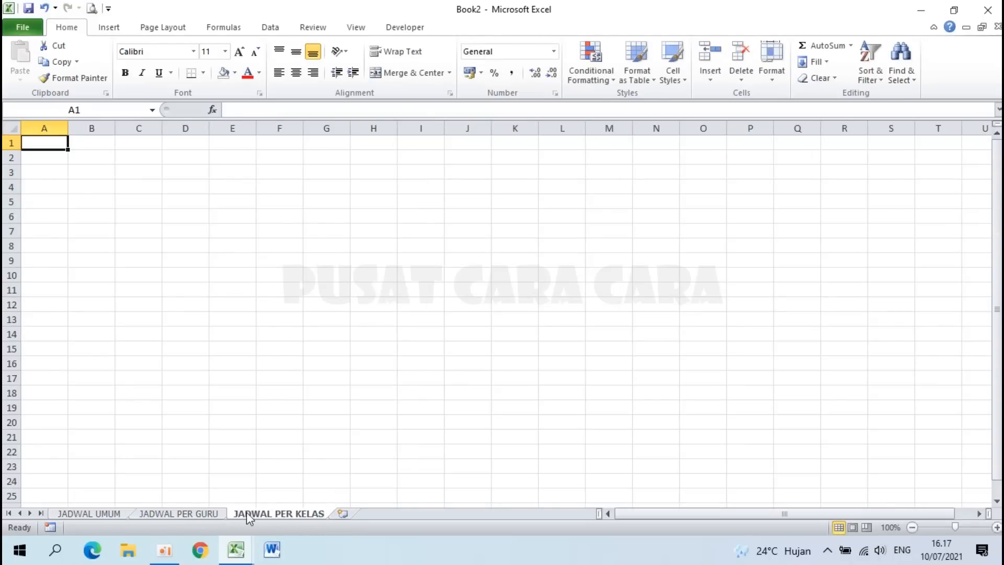
Step: On JADWAL PER GURU, enter KODE GURU in A11 and NAMA GURU in A12
click(172, 510)
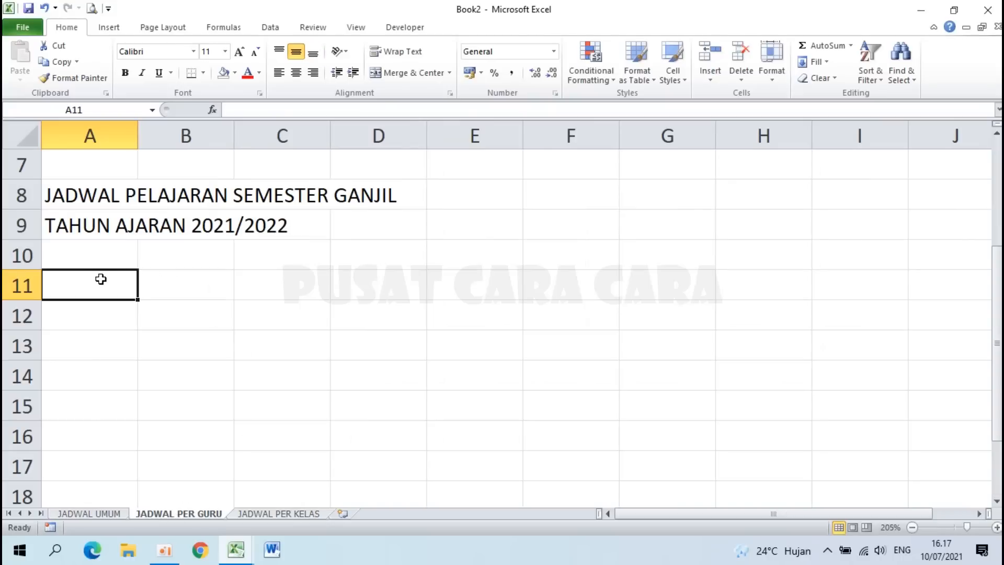
text(KODE GURU)
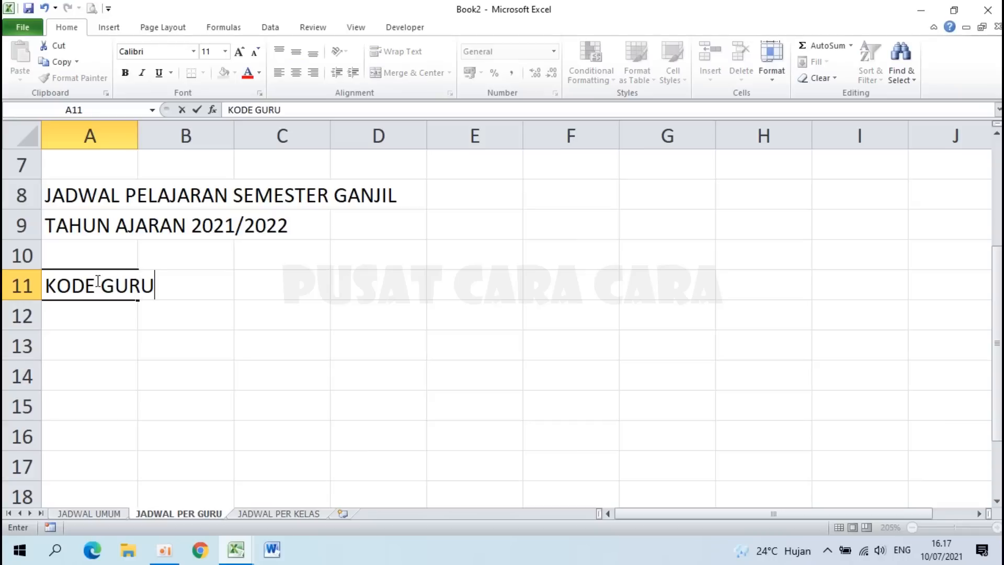
key(Return)
text(NAMA GURU)
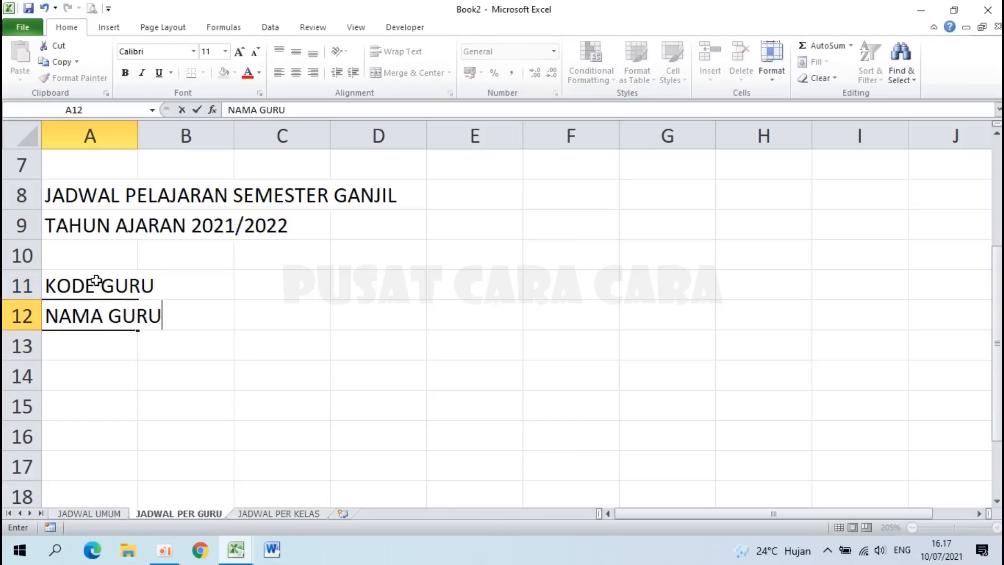
key(Return)
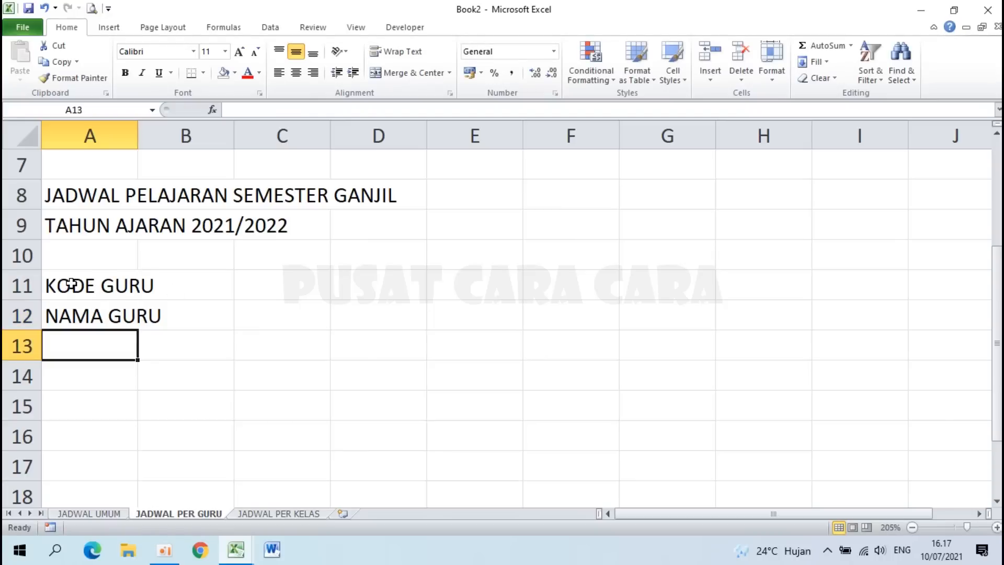
Step: Merge A11:C11 and left-align the KODE GURU label
drag(72, 286, 267, 286)
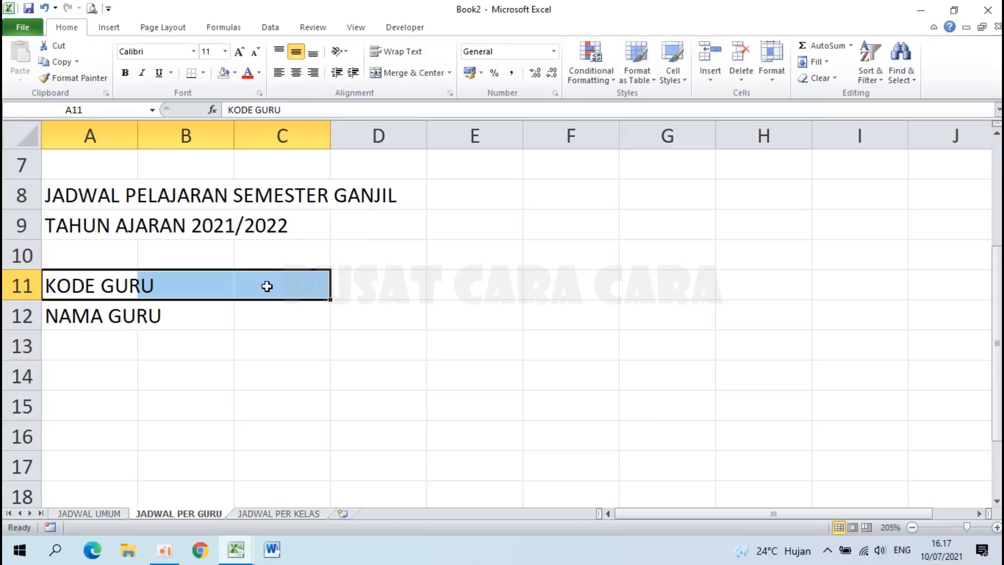
click(404, 73)
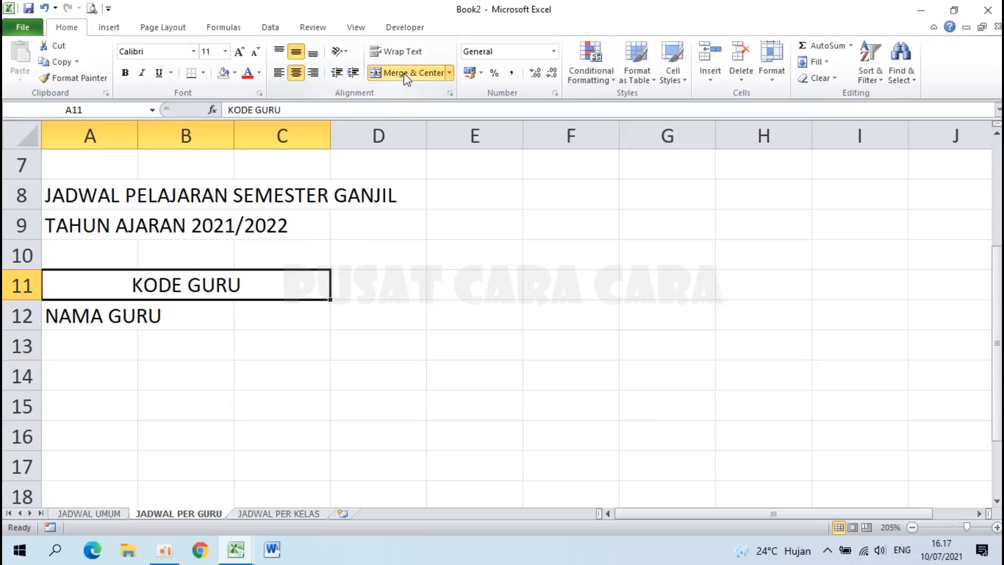
click(279, 73)
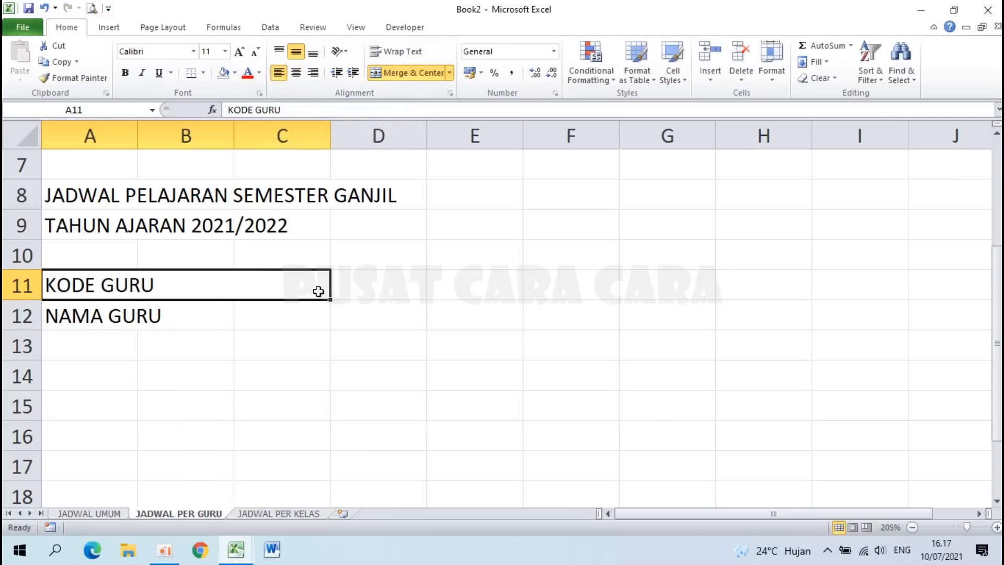
Step: Give merged A11 the custom format @* ":" so a colon sits at its right edge
right_click(184, 284)
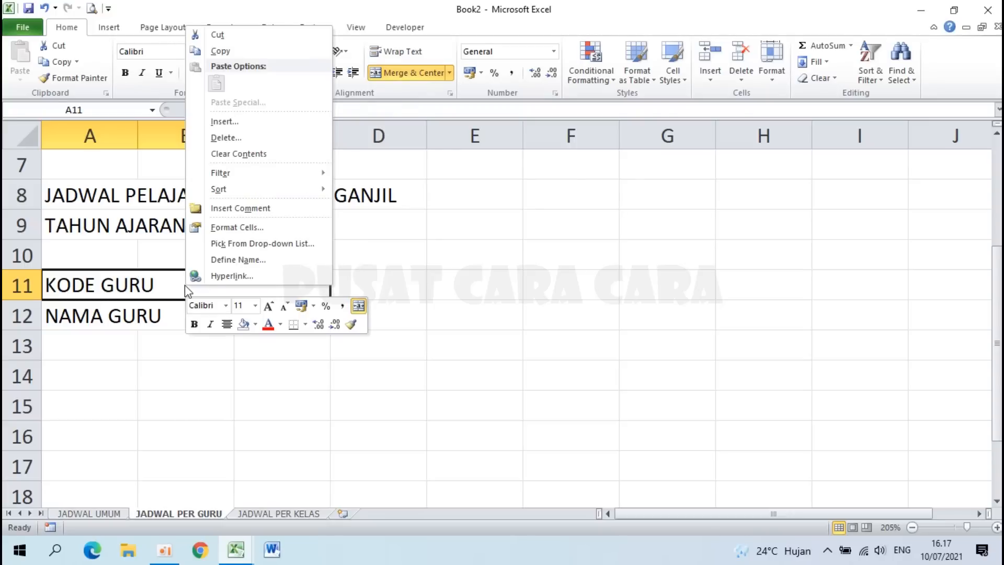
click(237, 231)
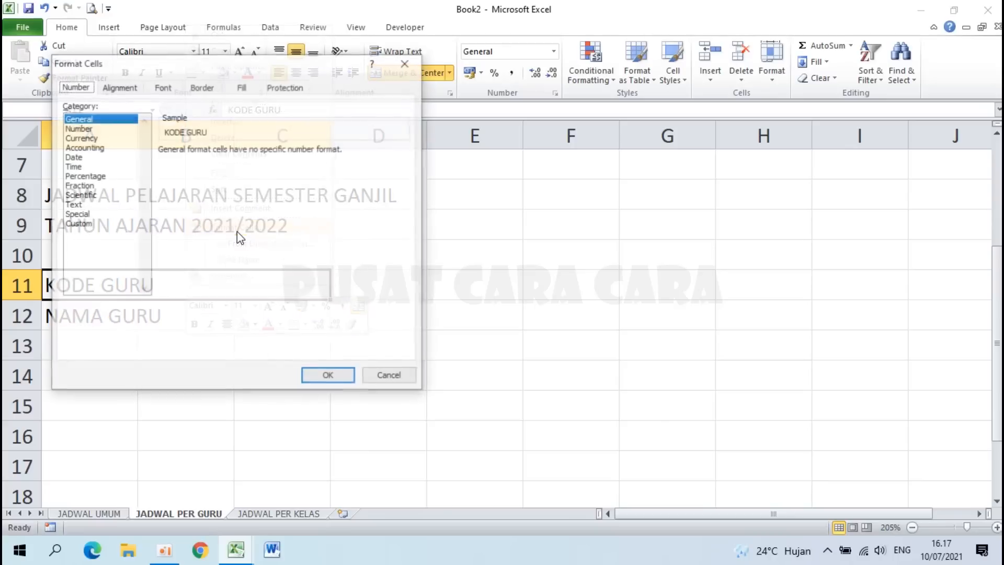
click(90, 225)
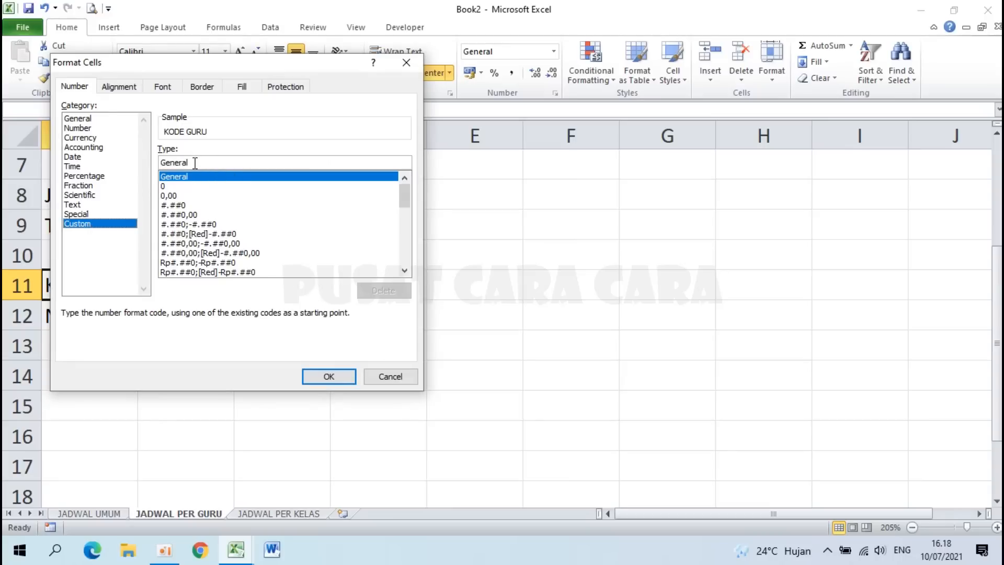
drag(195, 163, 109, 168)
key(BackSpace)
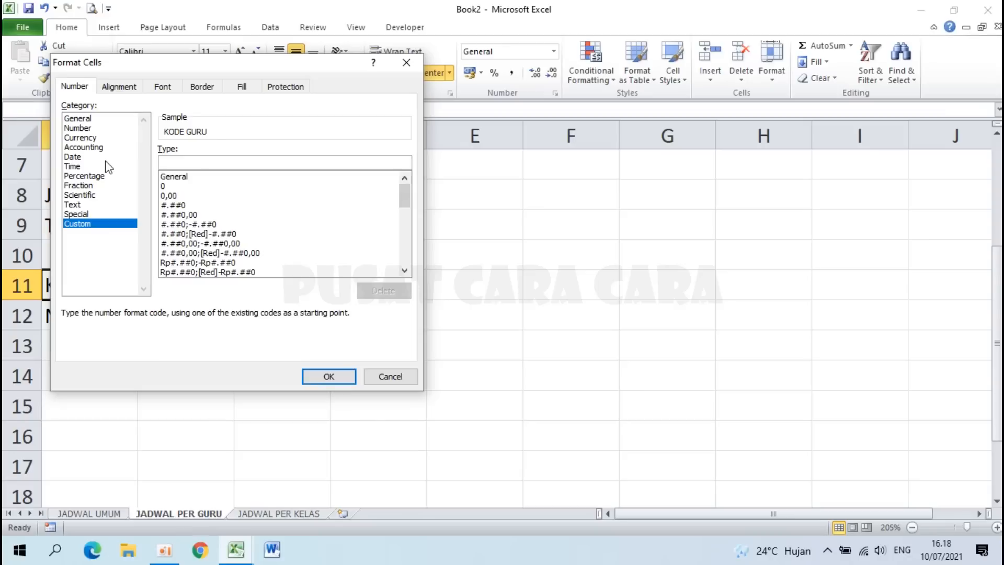
text(@ * ":)
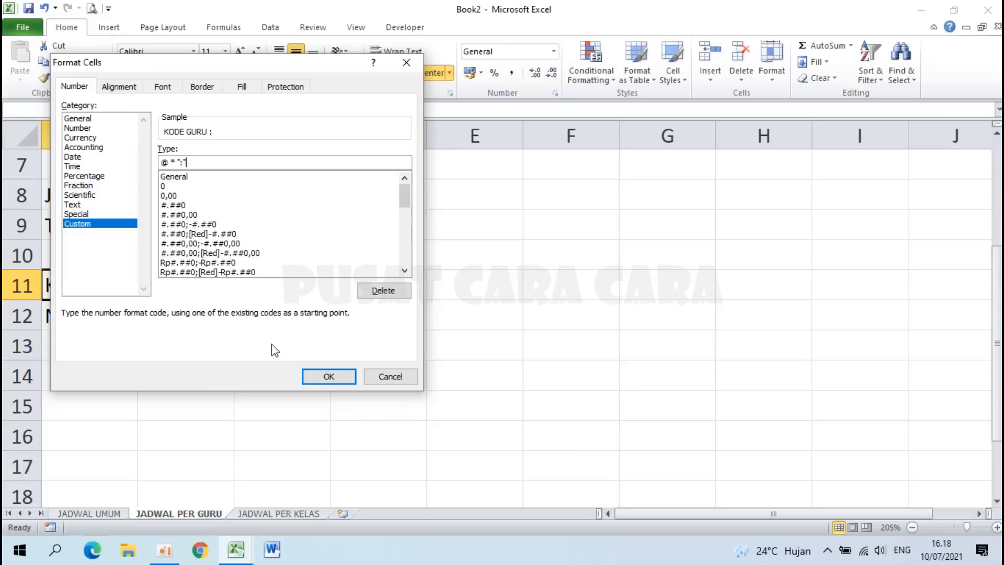
click(314, 377)
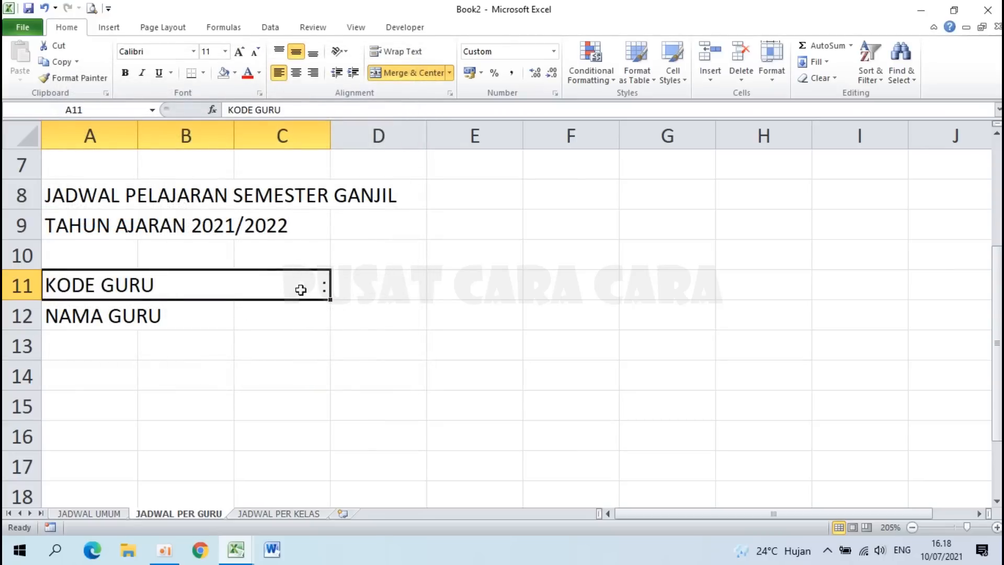
Step: Copy A11's colon format onto NAMA GURU with Format Painter and bold both labels
click(80, 318)
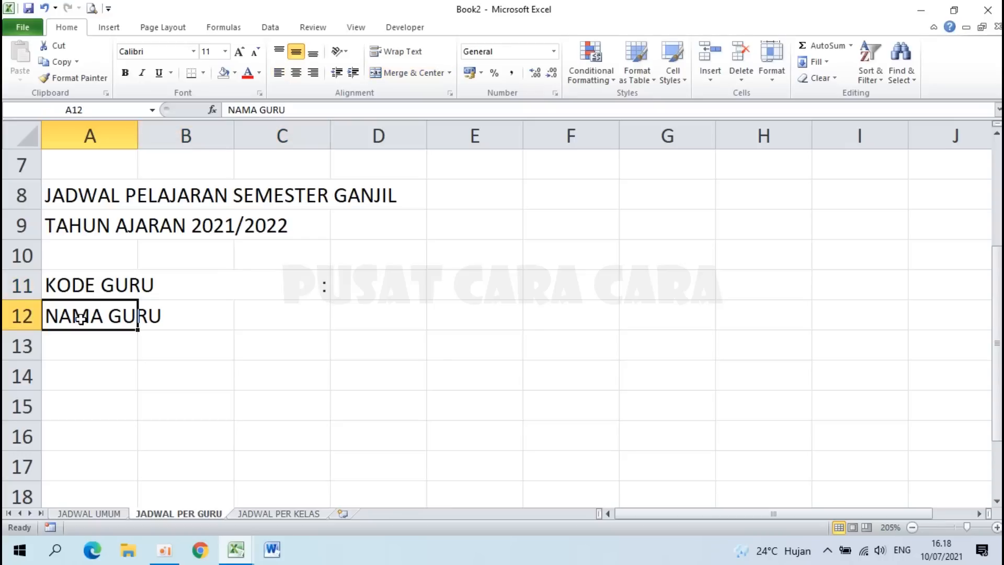
click(87, 283)
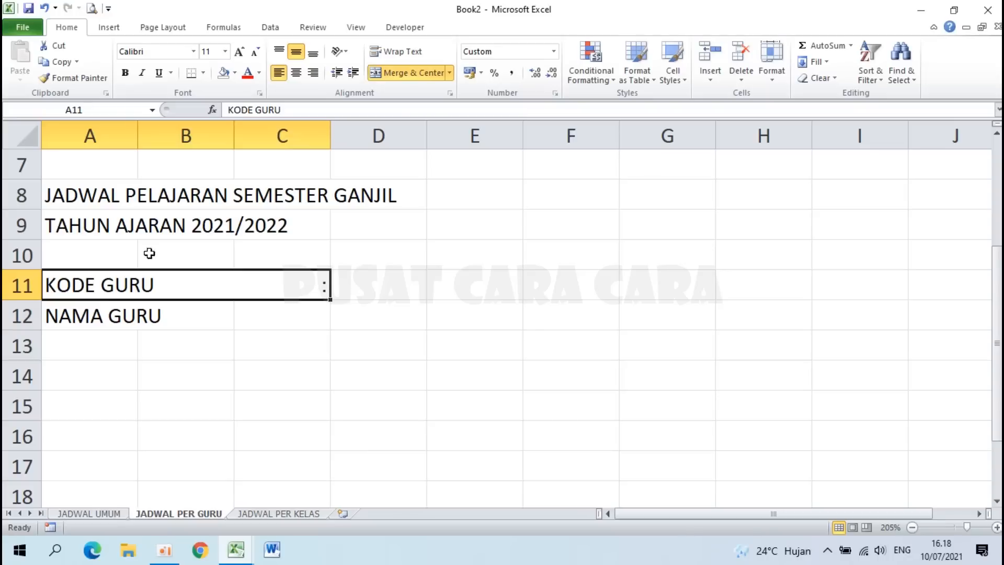
click(76, 84)
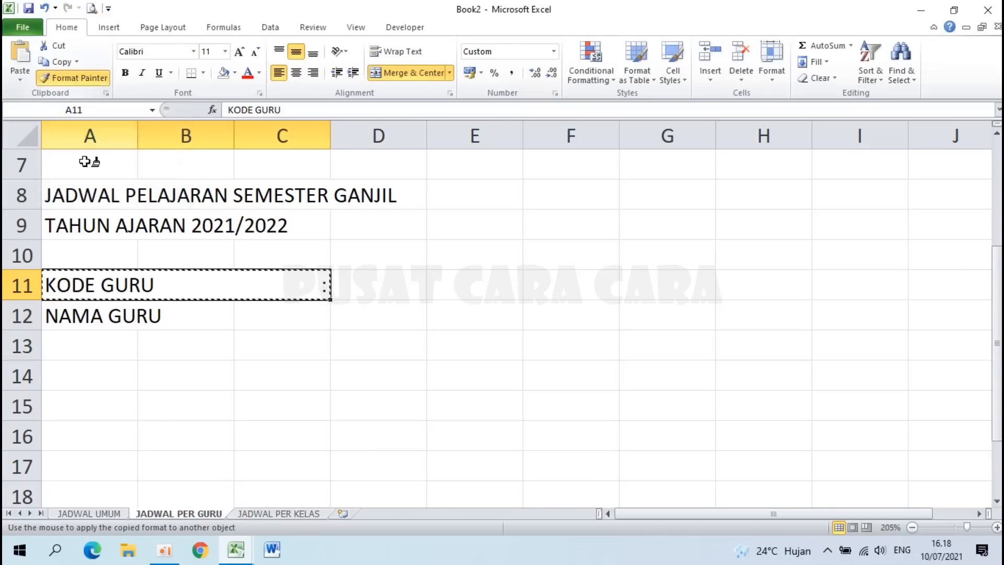
click(99, 318)
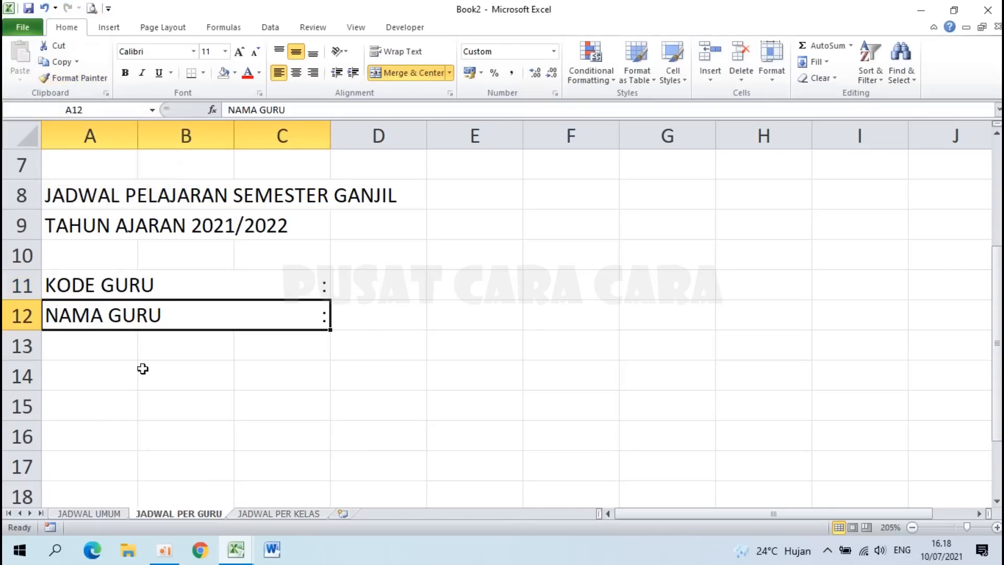
click(209, 376)
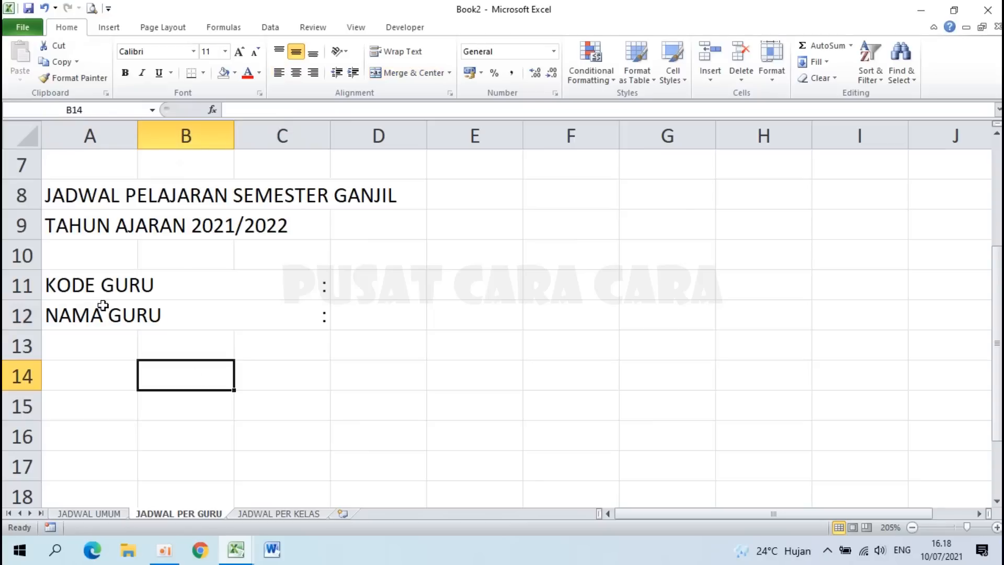
drag(98, 286, 98, 309)
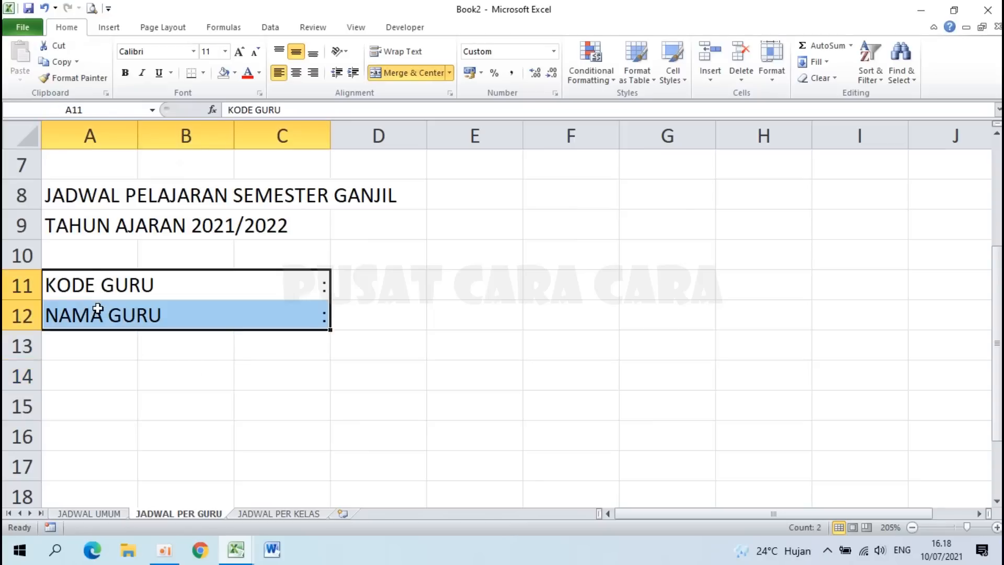
click(126, 73)
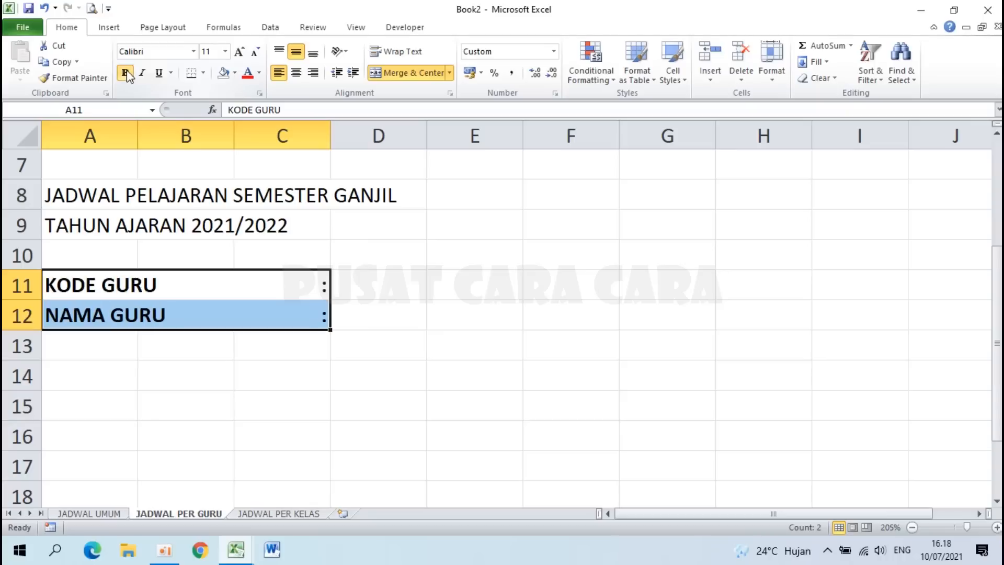
Step: Select D11, check the teacher table on JADWAL UMUM, and bring up Data Validation for D11
click(363, 280)
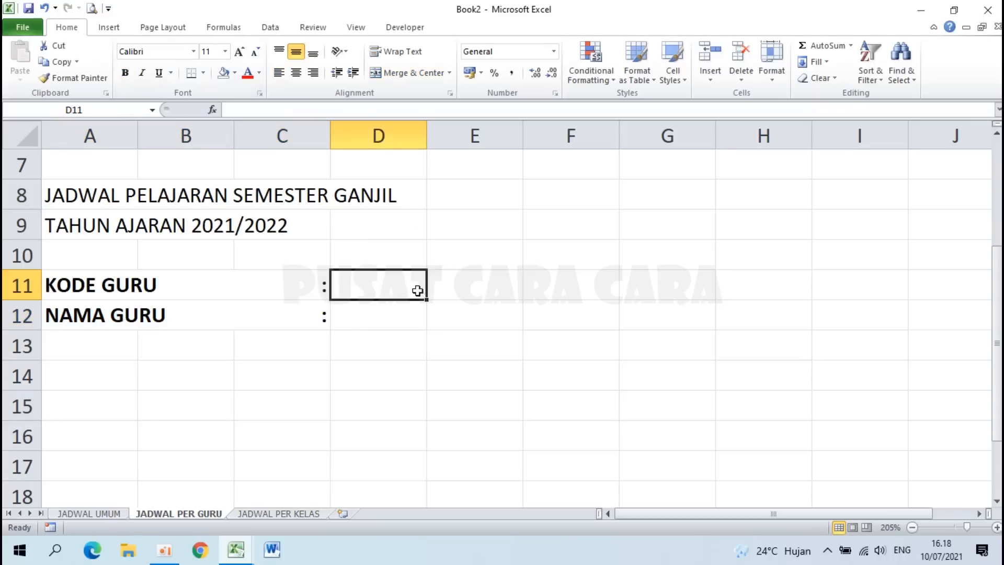
click(236, 549)
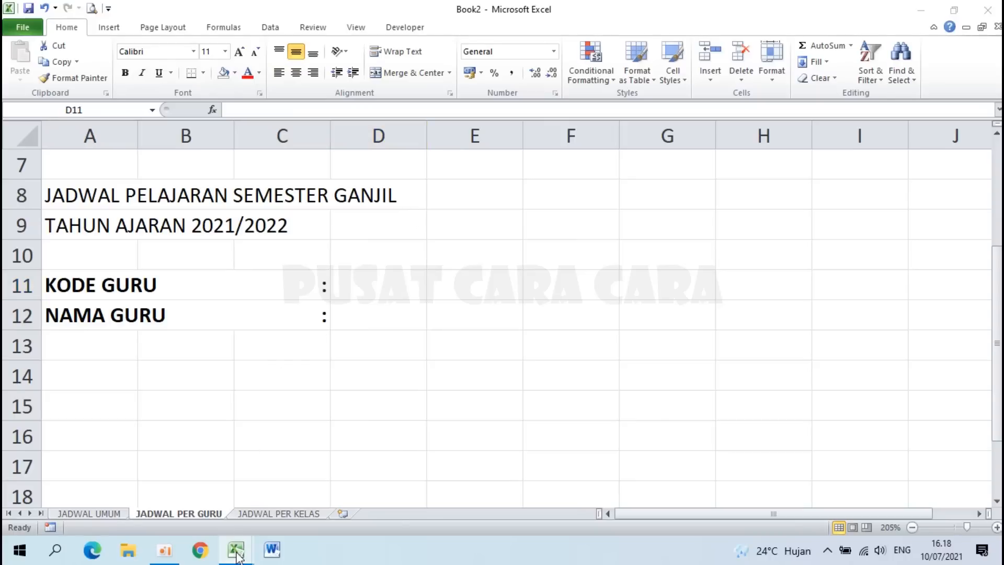
click(96, 513)
click(680, 411)
click(398, 362)
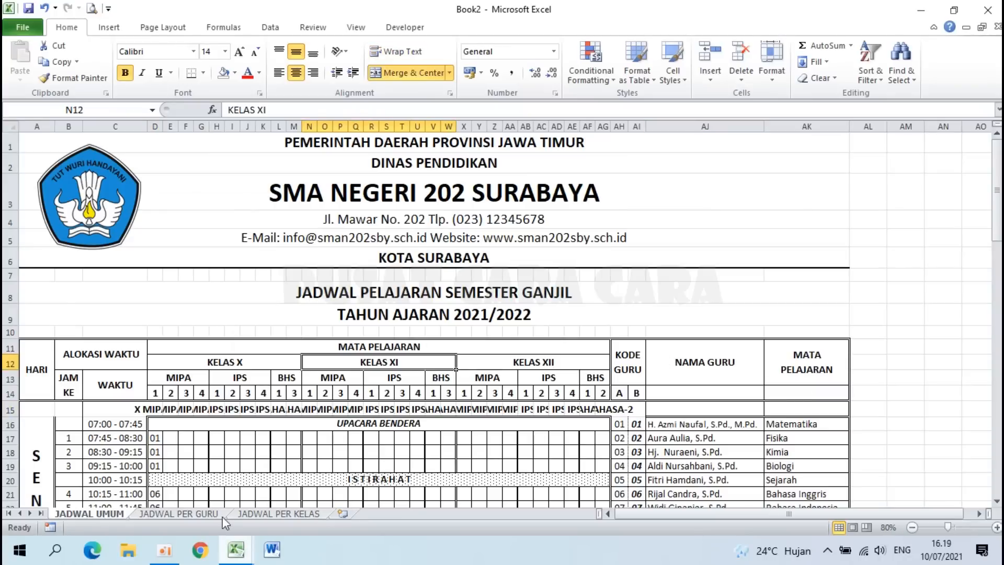
click(171, 512)
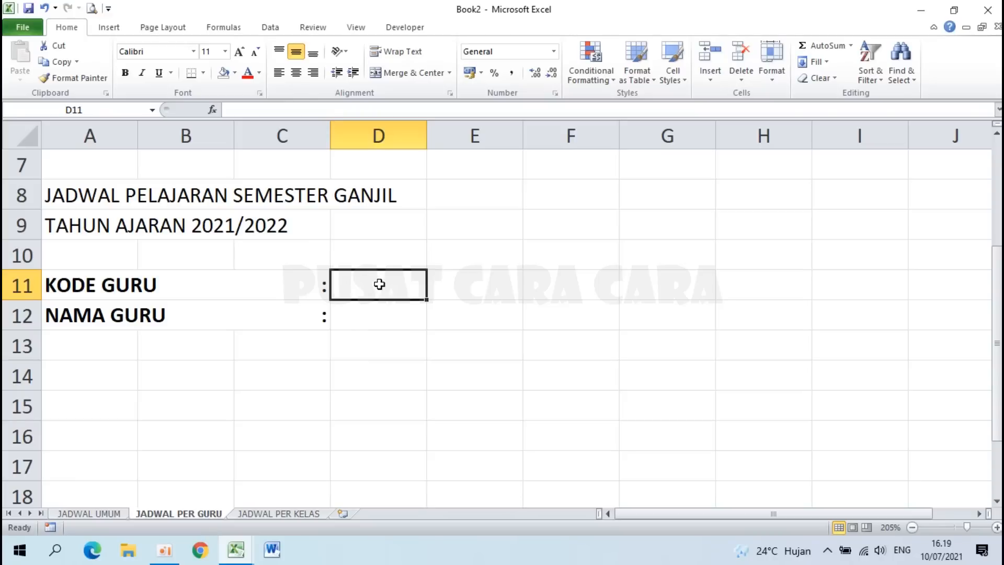
click(271, 27)
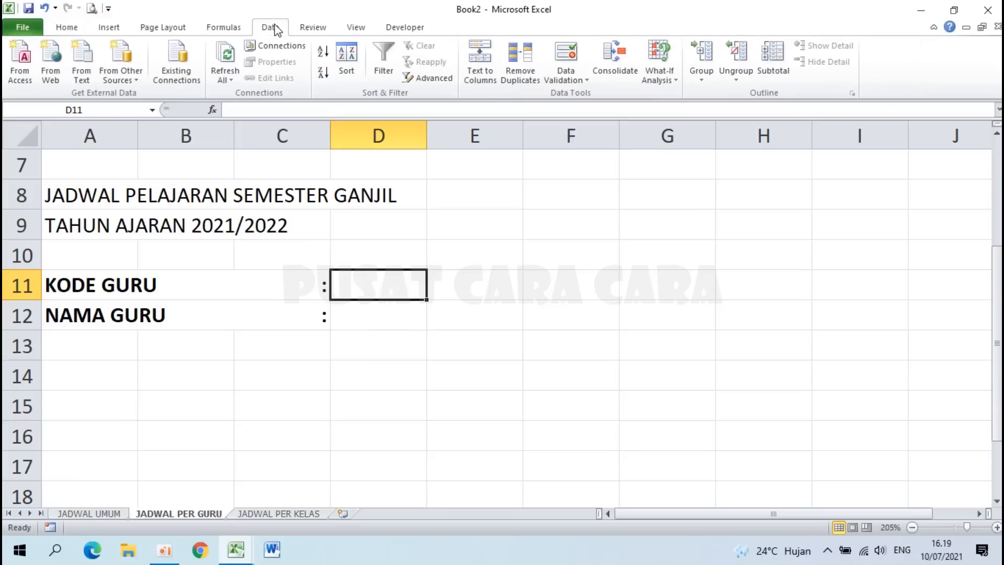
click(570, 51)
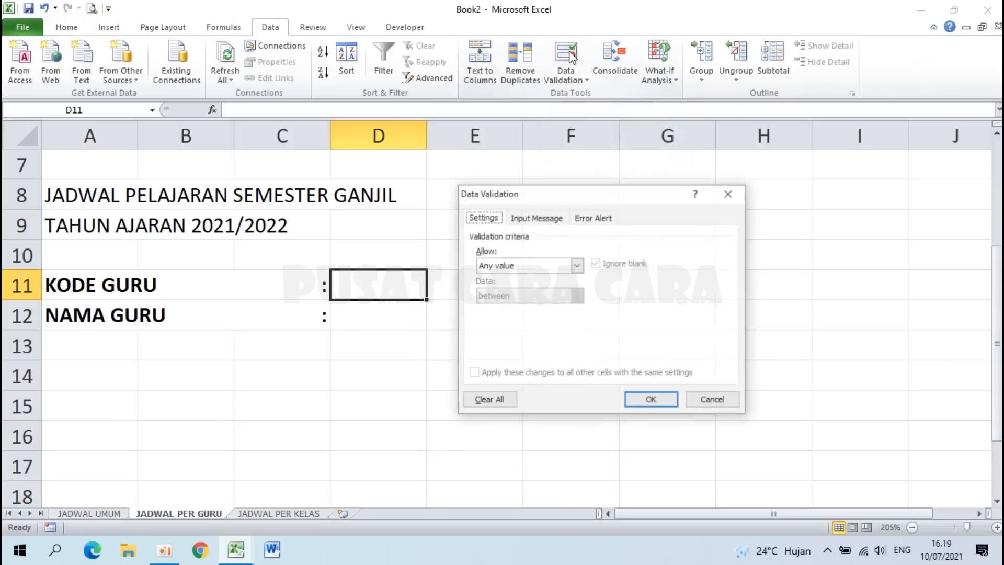
Step: Set D11's validation to a List sourced from 'JADWAL UMUM'!$AH$16:$AH$75
click(577, 265)
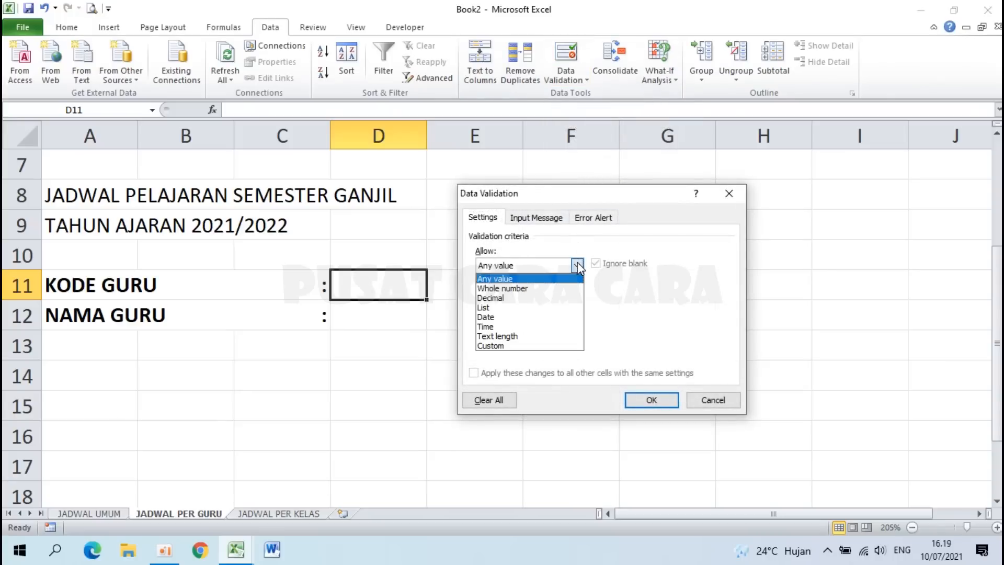
click(487, 307)
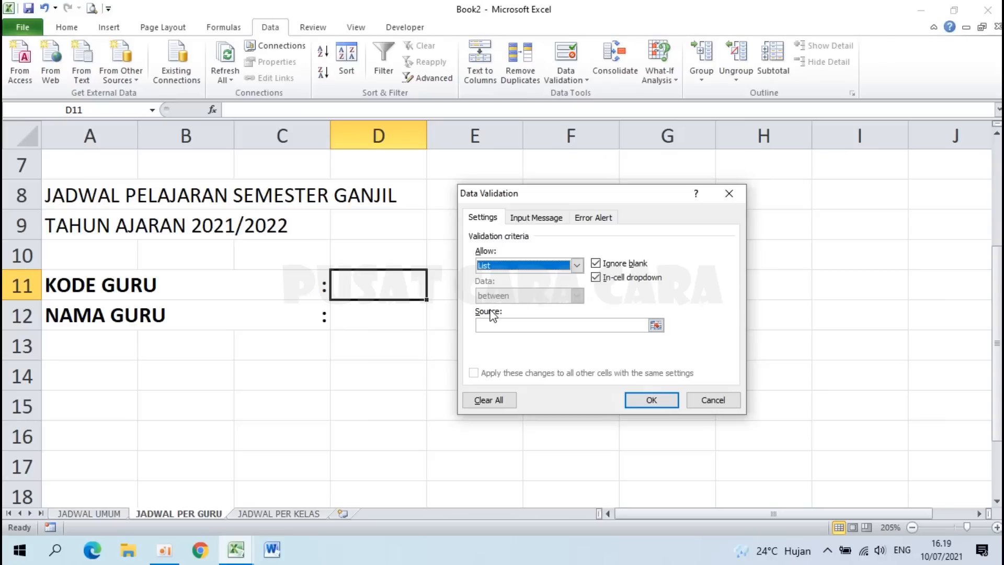
click(655, 326)
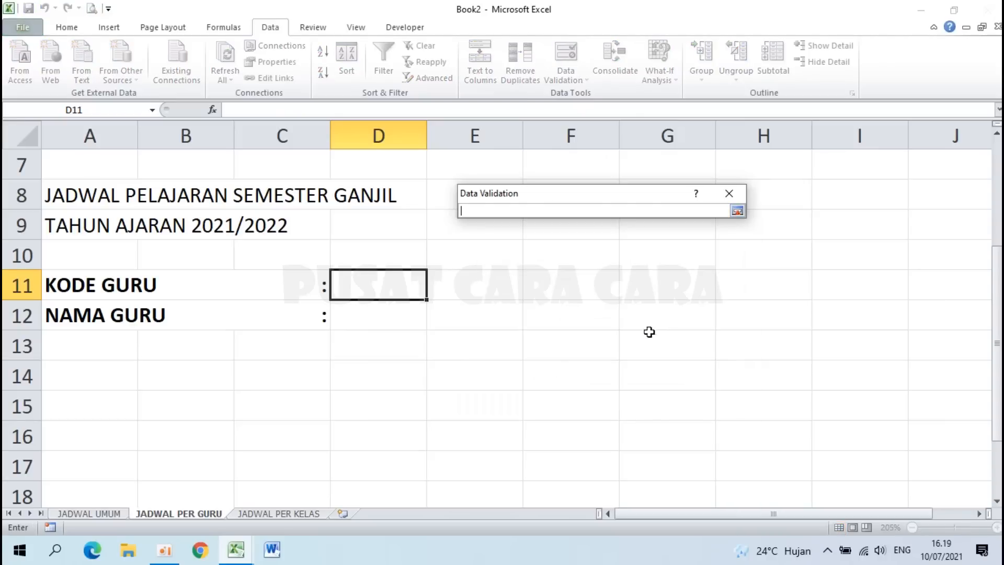
click(108, 515)
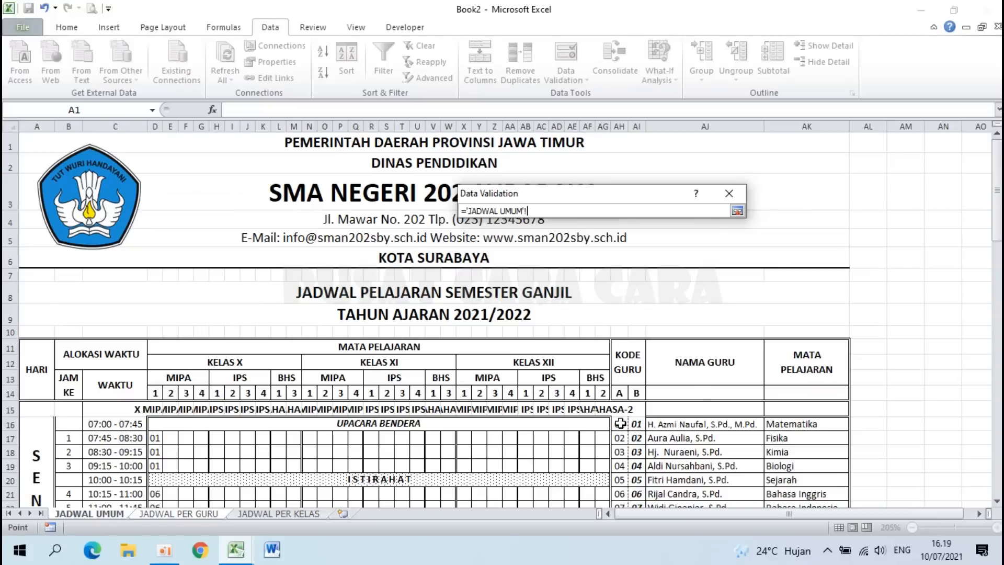
drag(620, 423, 621, 461)
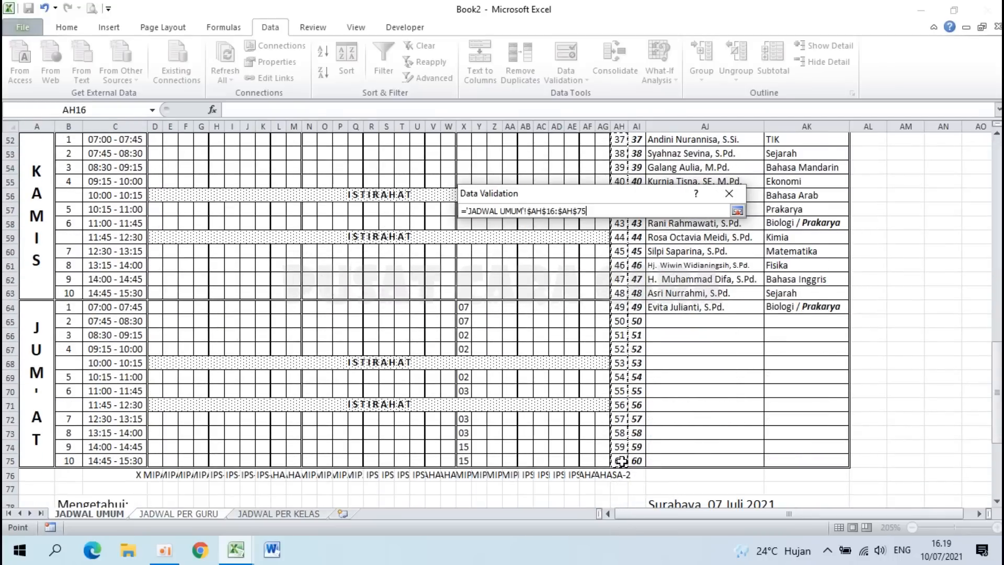
click(737, 210)
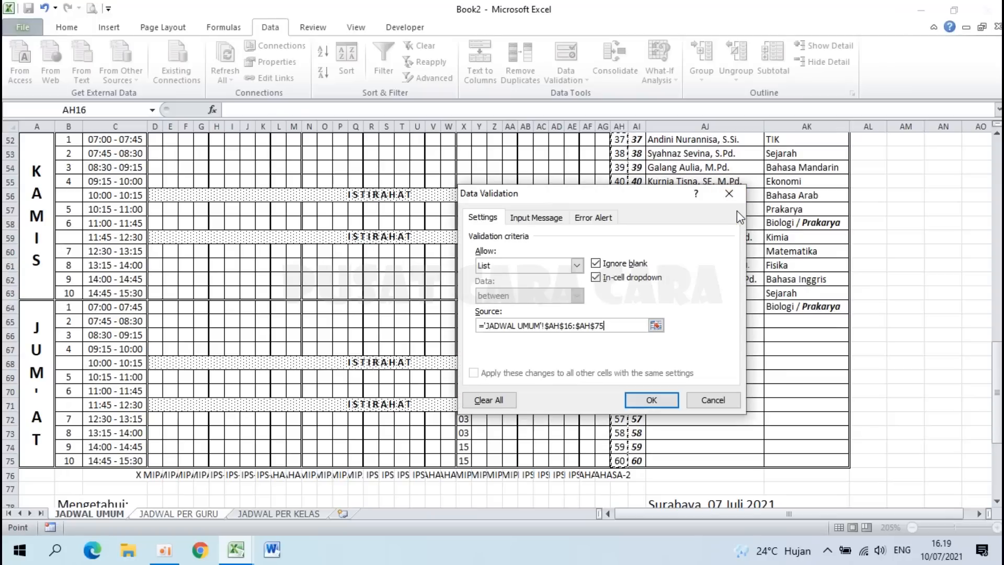
click(639, 399)
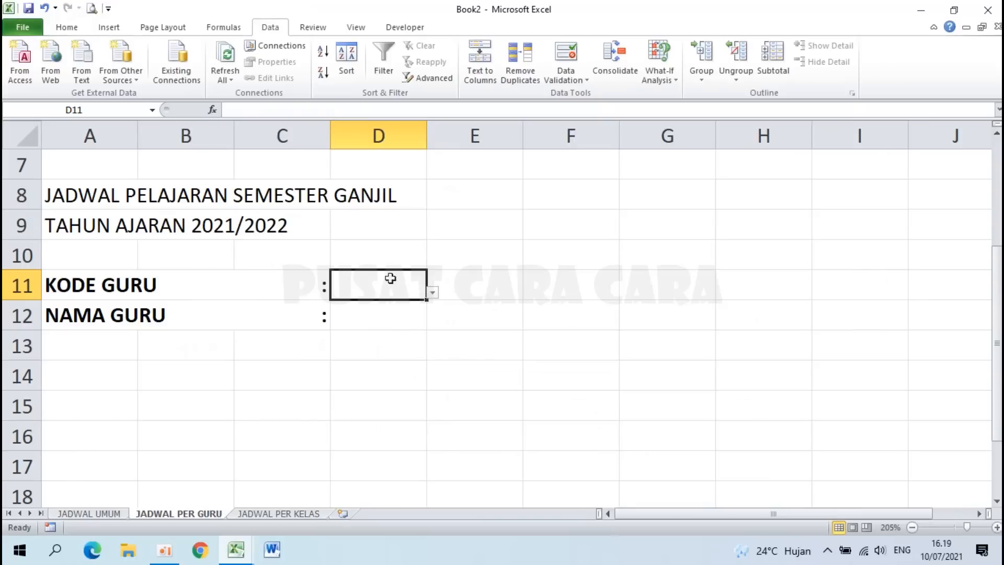
Step: Pick teacher code 01 in D11 and apply the custom format 0# so it displays 01
click(432, 292)
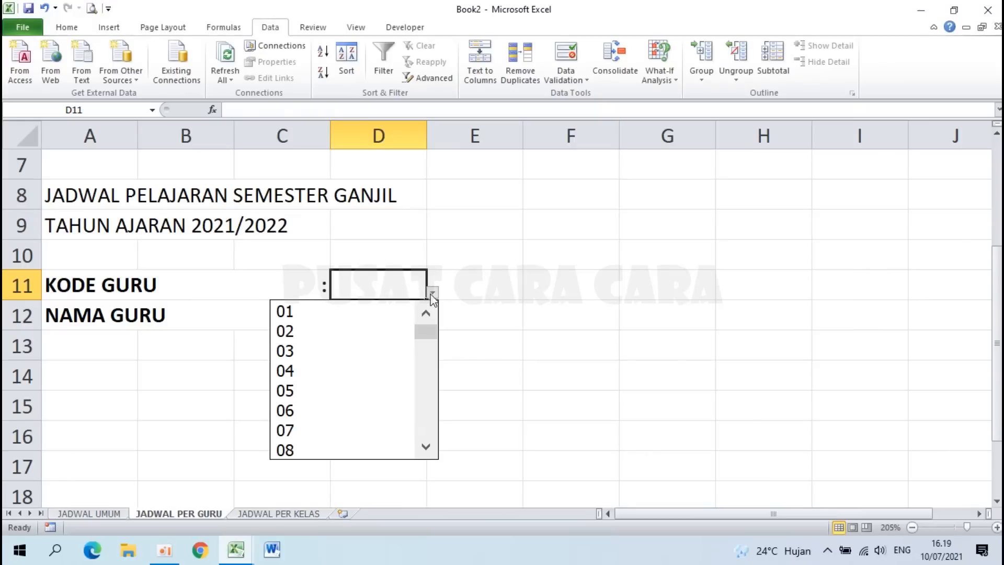
click(314, 316)
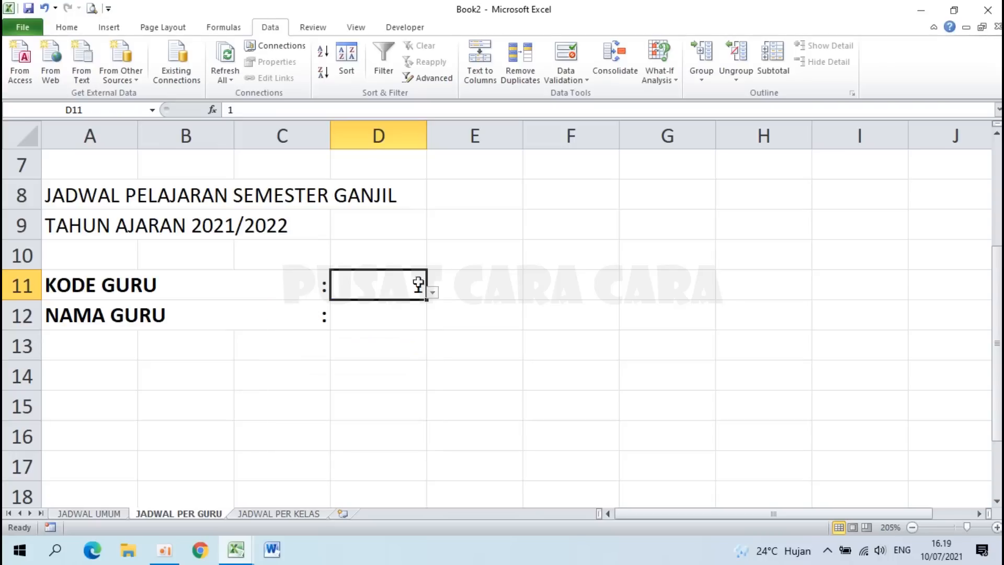
right_click(382, 284)
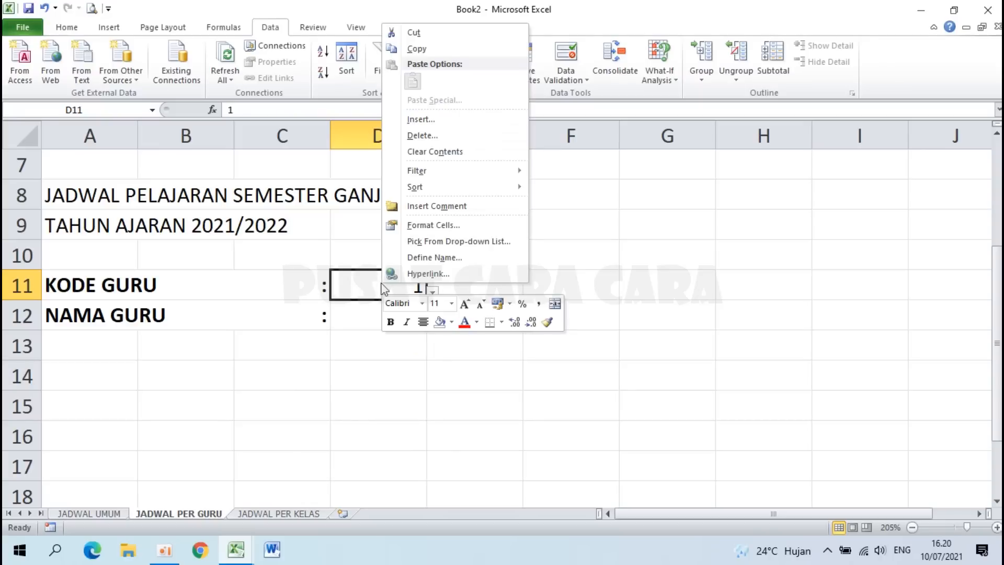
click(450, 226)
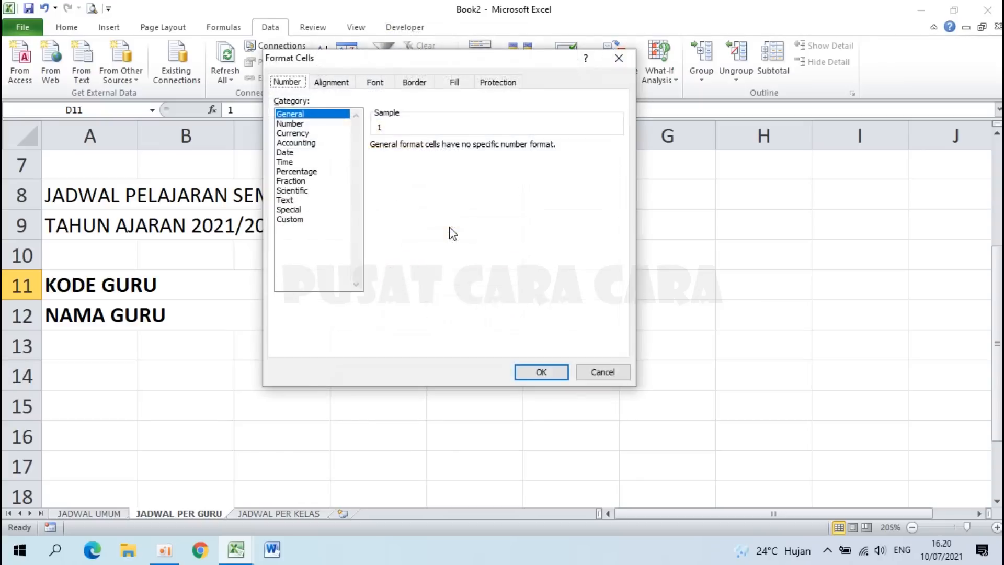
click(296, 219)
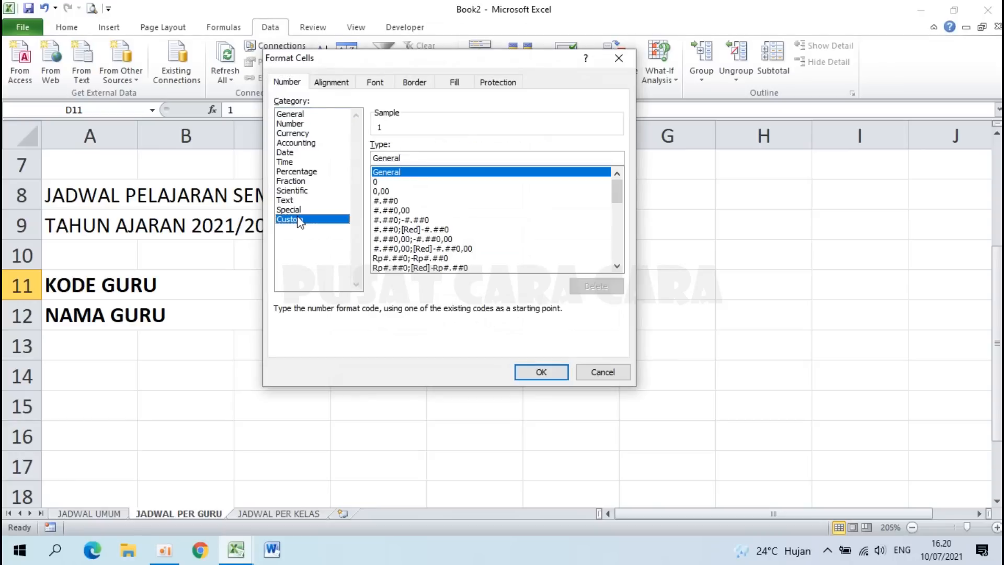
drag(619, 199, 617, 274)
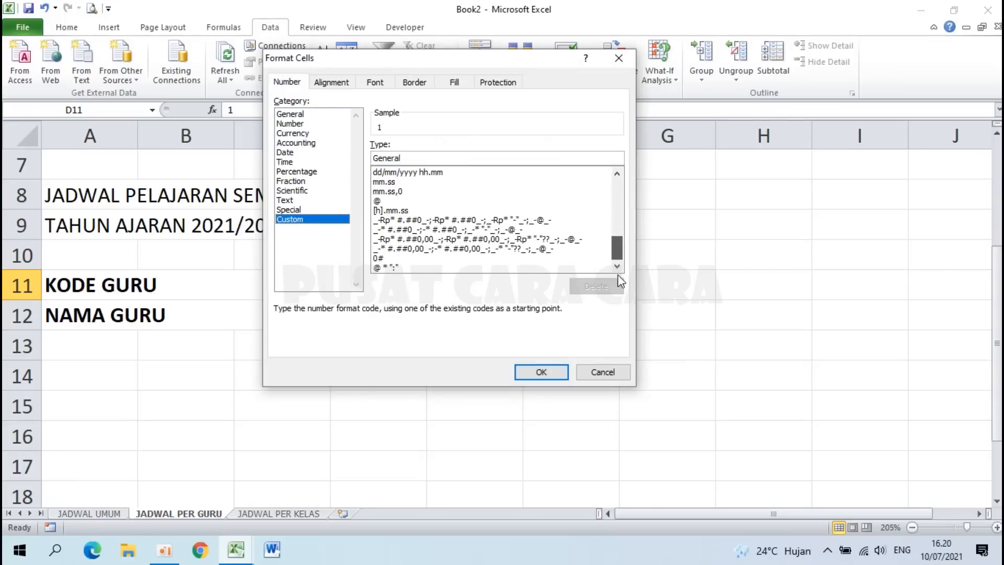
click(379, 258)
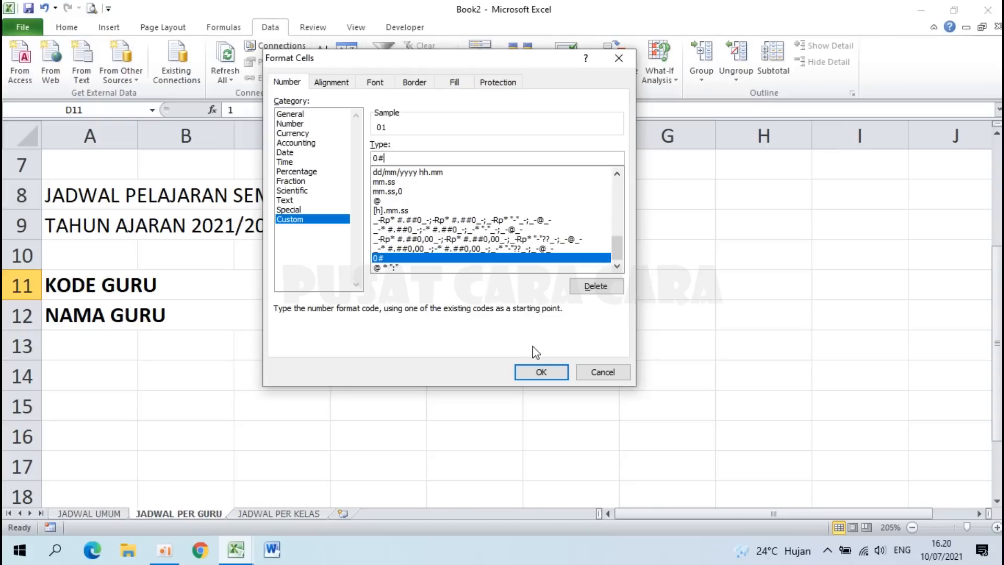
click(539, 372)
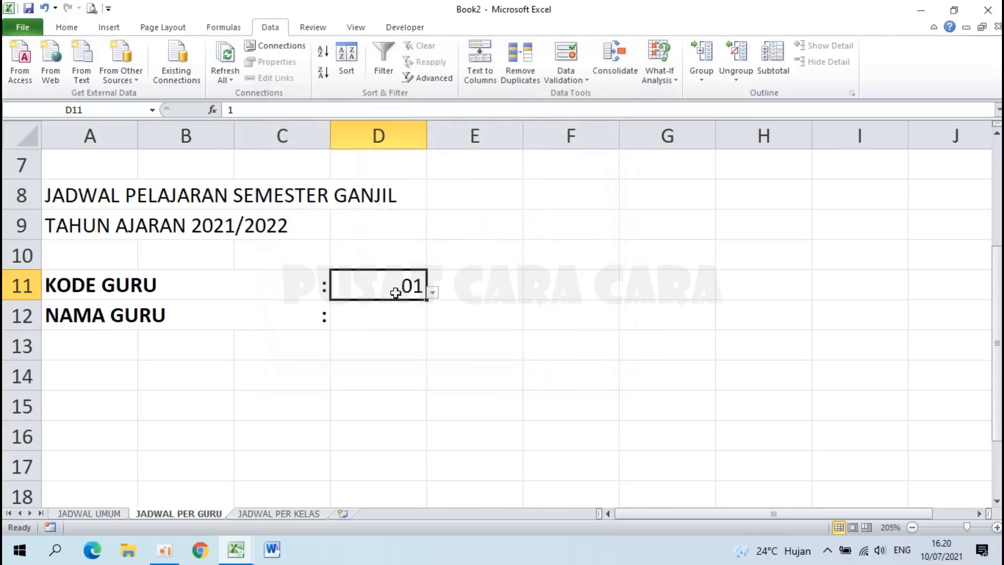
Step: Choose teacher code 03 from D11's dropdown and left-align it
click(432, 294)
click(433, 294)
click(433, 294)
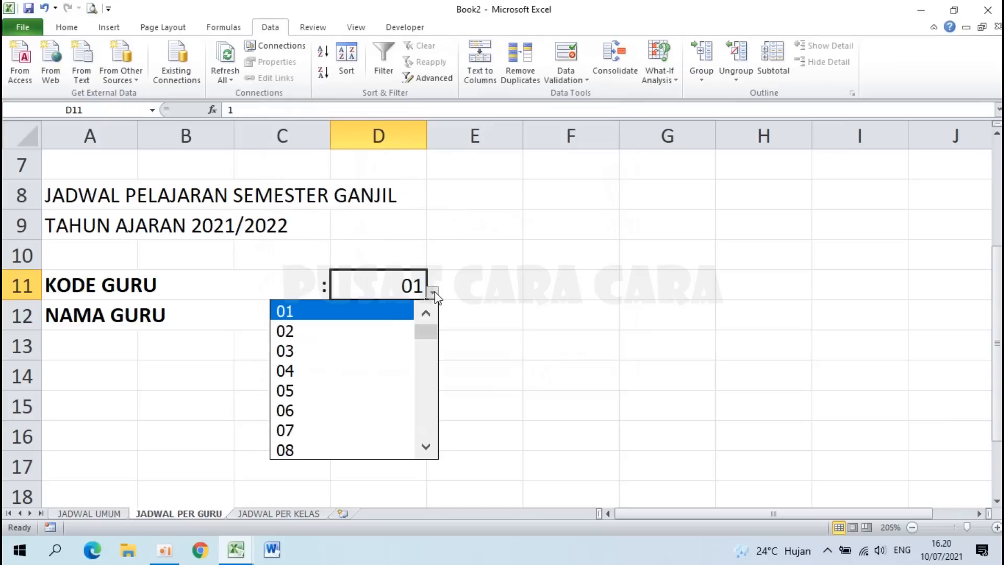
click(326, 350)
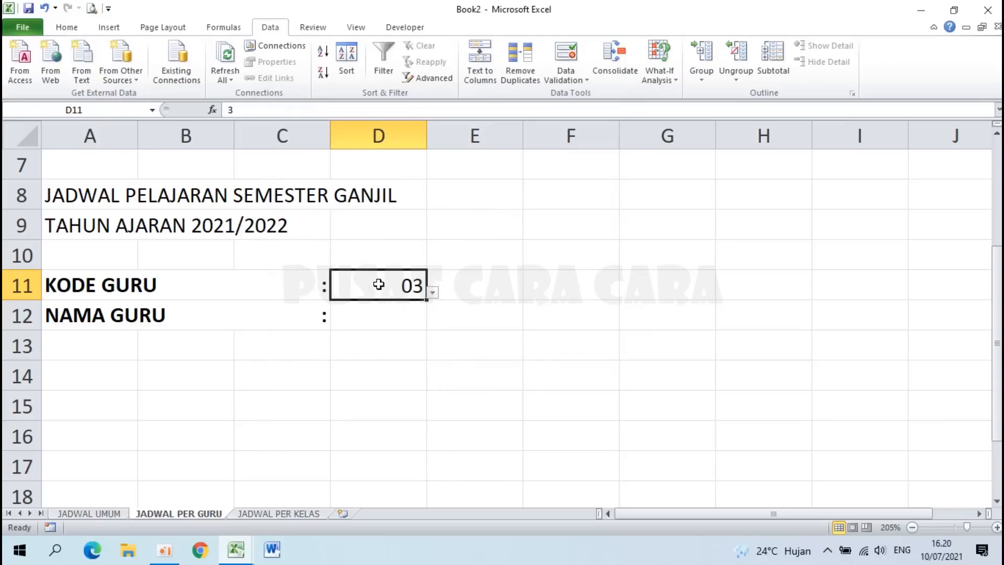
click(68, 27)
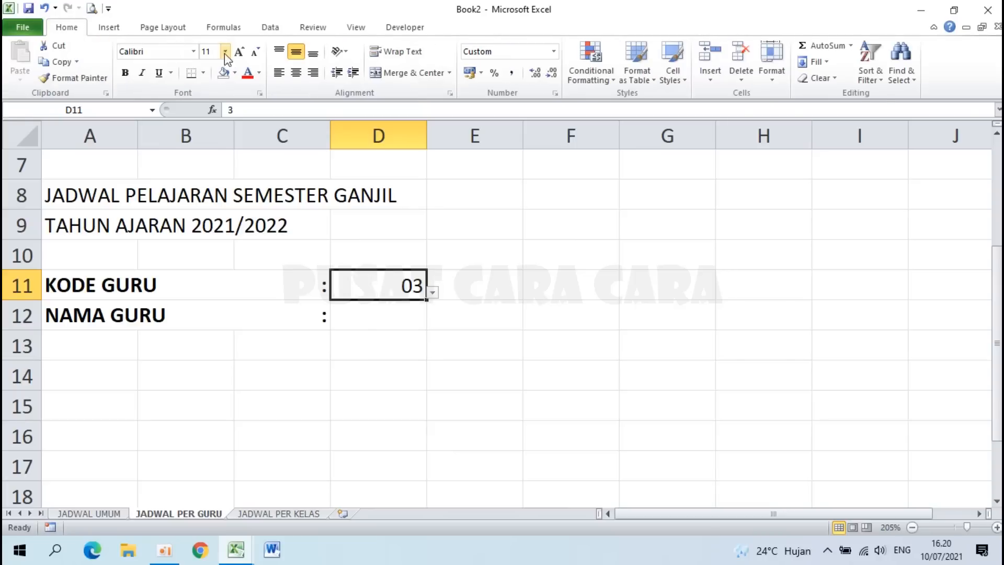
click(278, 73)
key(Return)
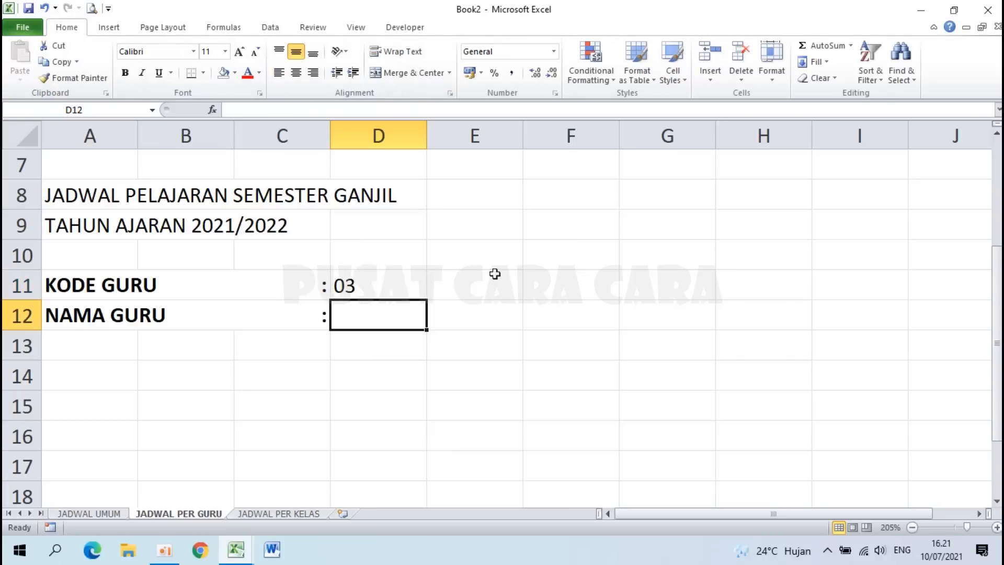
click(536, 286)
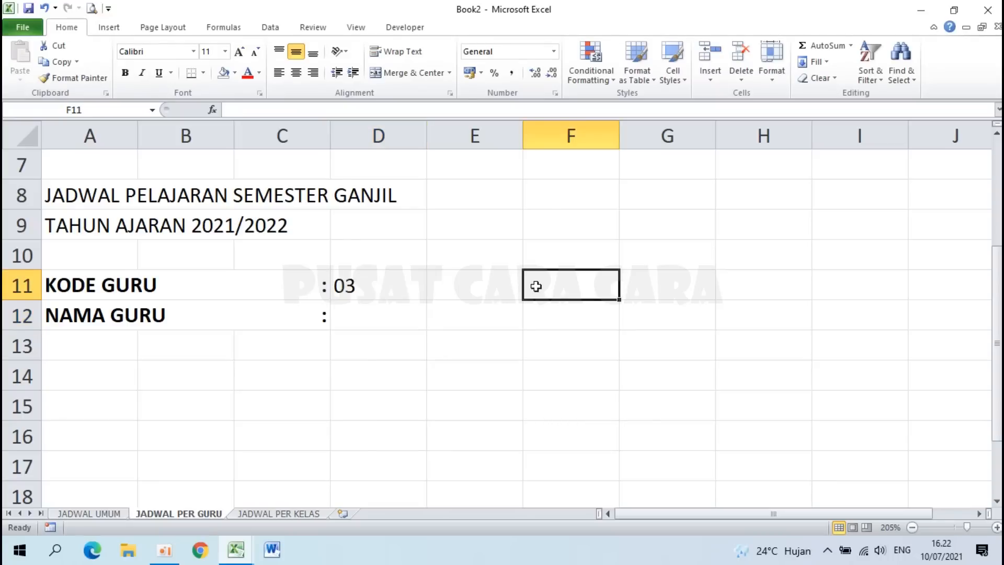
click(381, 286)
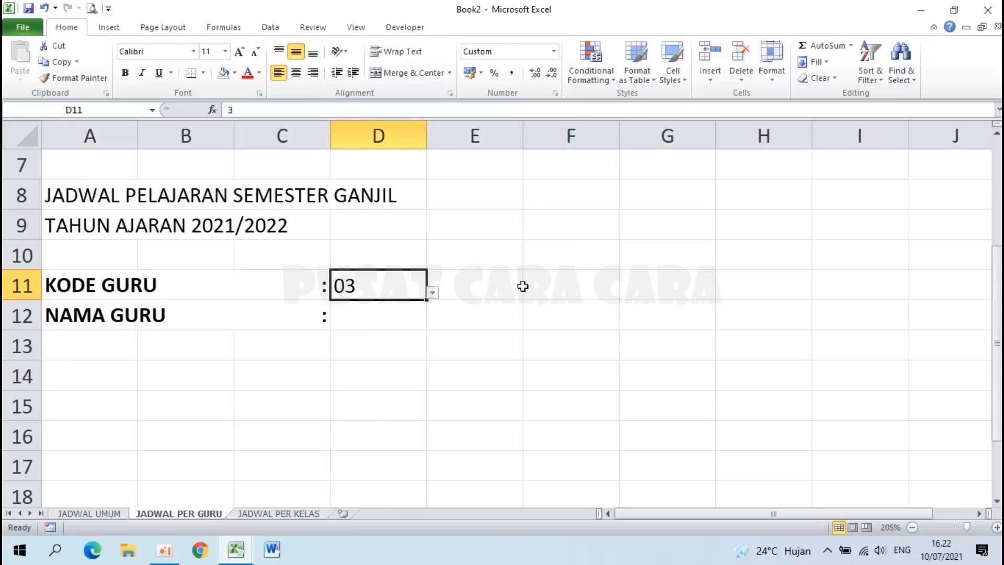
click(551, 282)
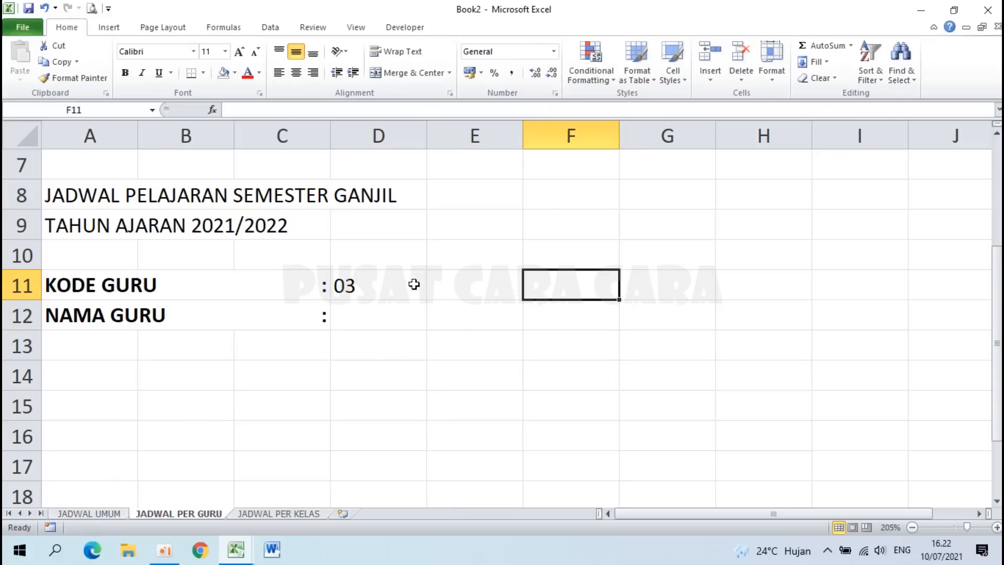
click(380, 279)
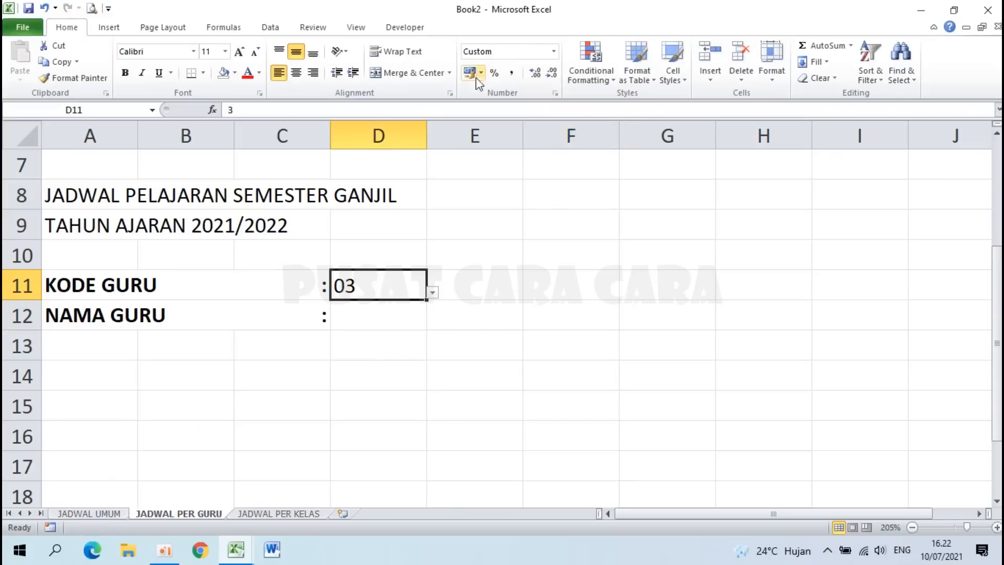
Step: Clear all data validation from D11
click(285, 29)
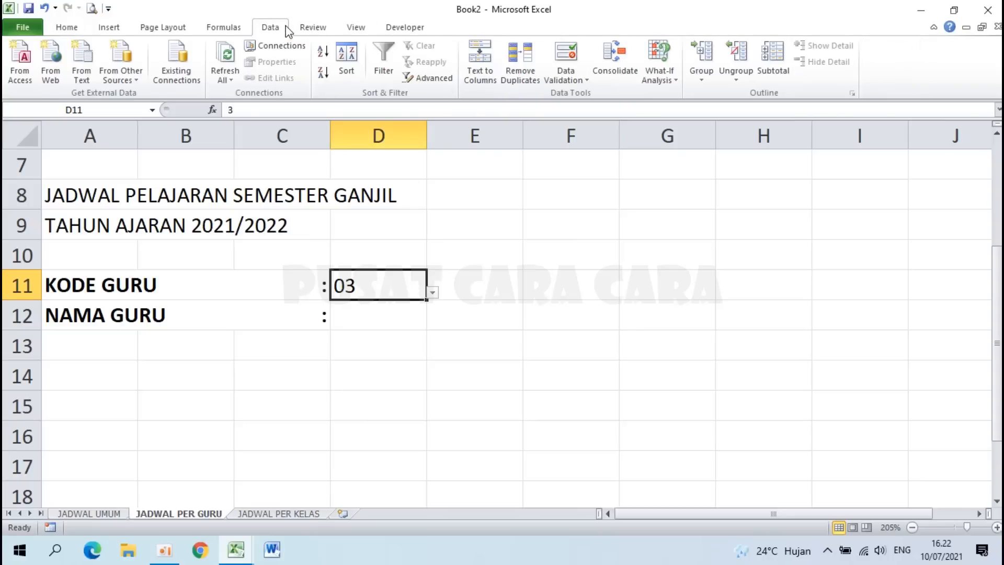
click(574, 59)
click(482, 404)
click(640, 412)
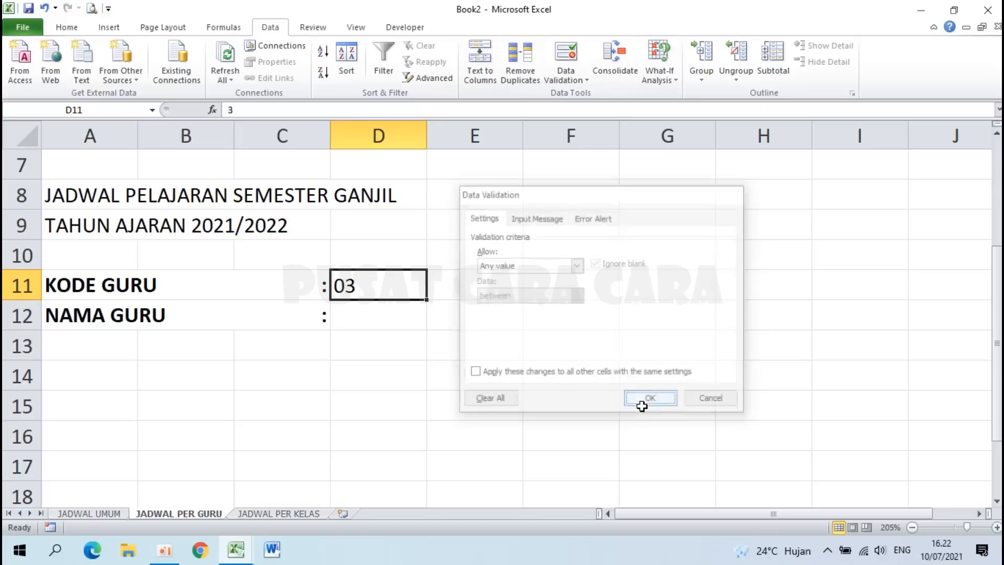
Step: Delete the 03 value from D11, leaving the KODE GURU entry empty
click(475, 335)
click(473, 283)
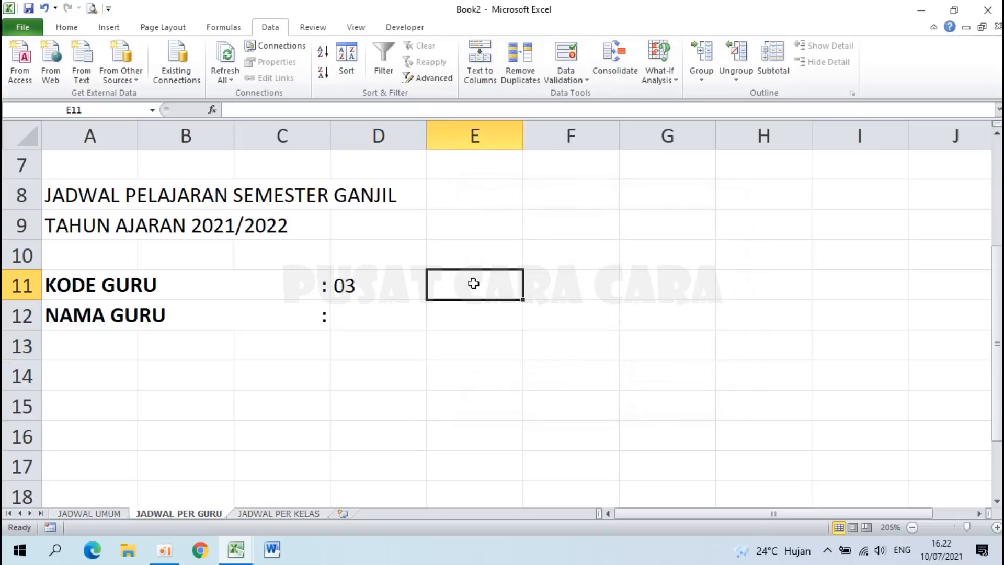
click(553, 291)
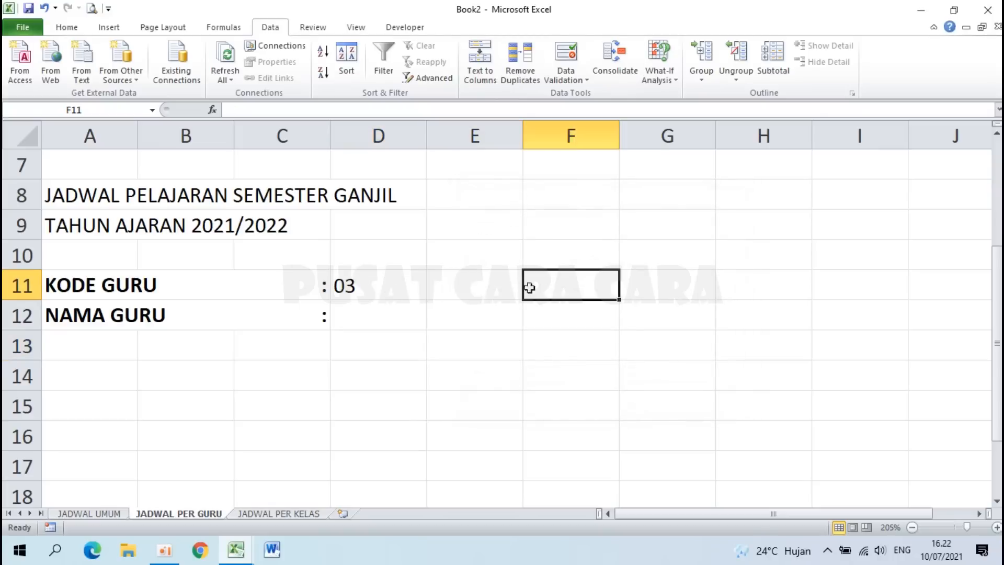
click(399, 289)
key(Delete)
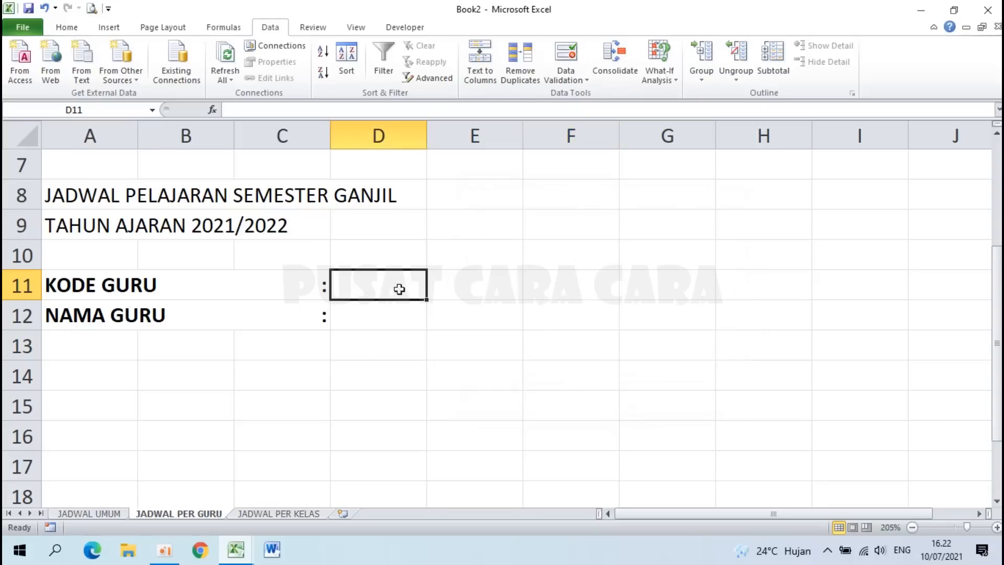
click(587, 292)
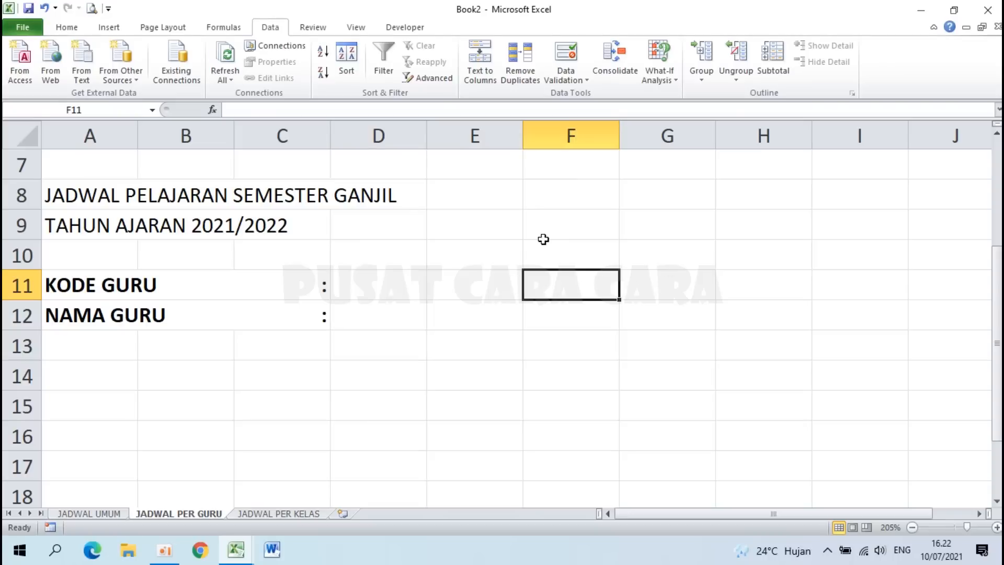
click(365, 280)
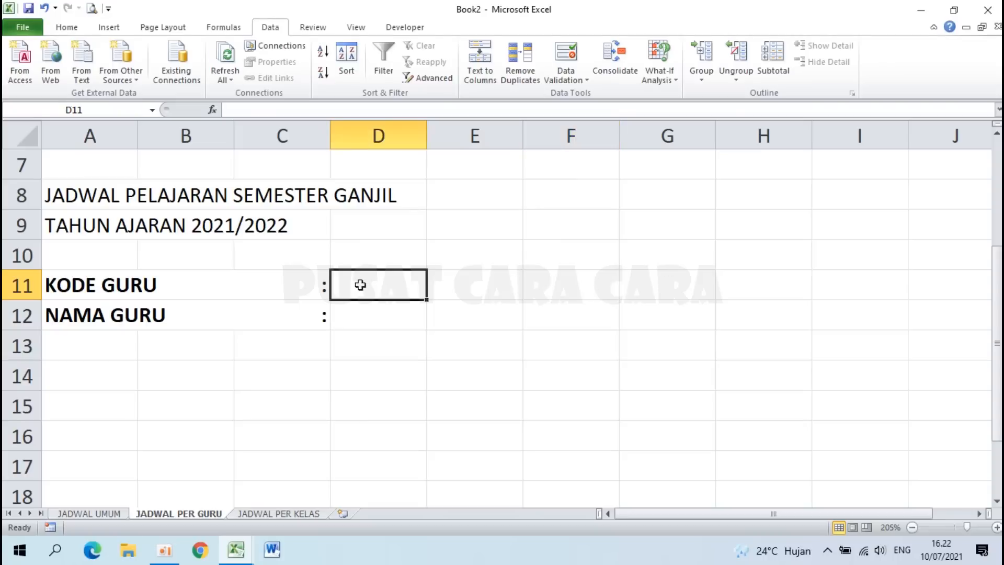
Step: Enter a trial formula in F11 referencing the absolute teacher code range on JADWAL UMUM
click(576, 280)
text(=)
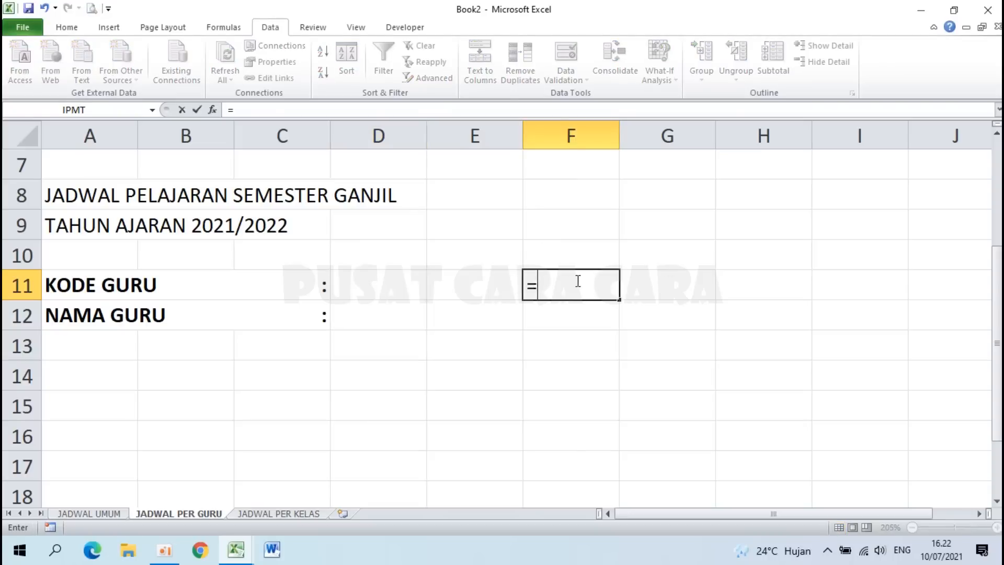
click(77, 513)
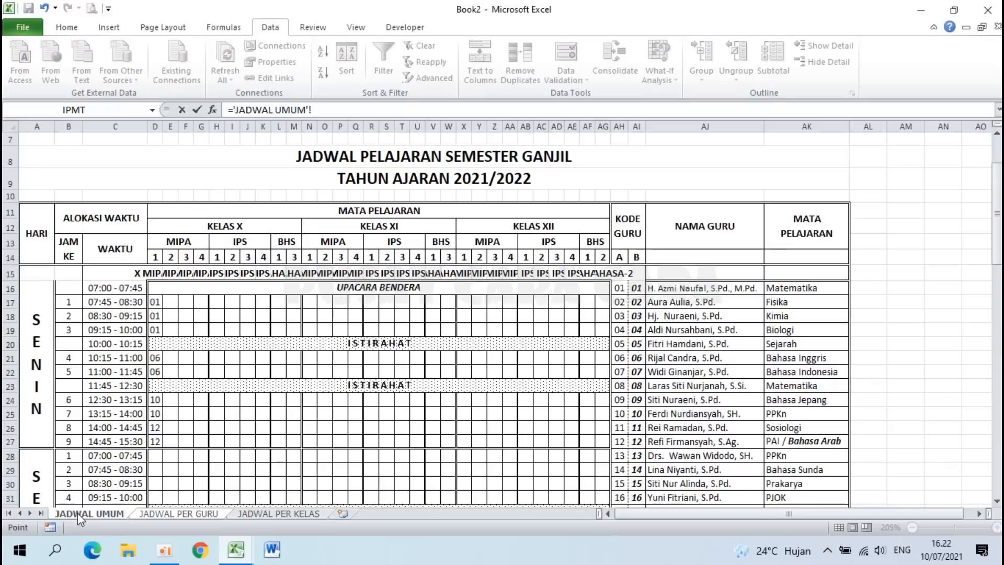
drag(625, 288, 622, 457)
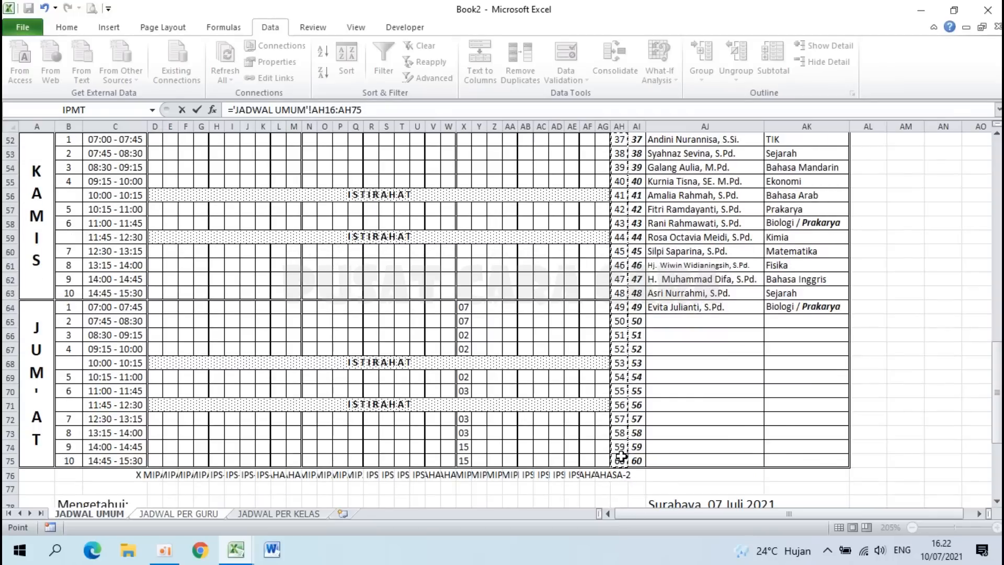
key(F4)
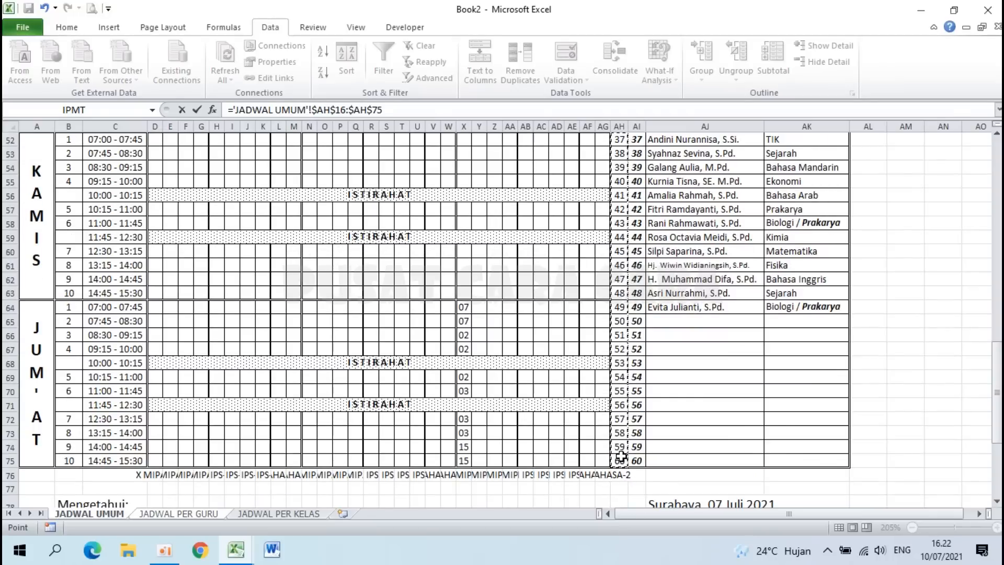
key(Return)
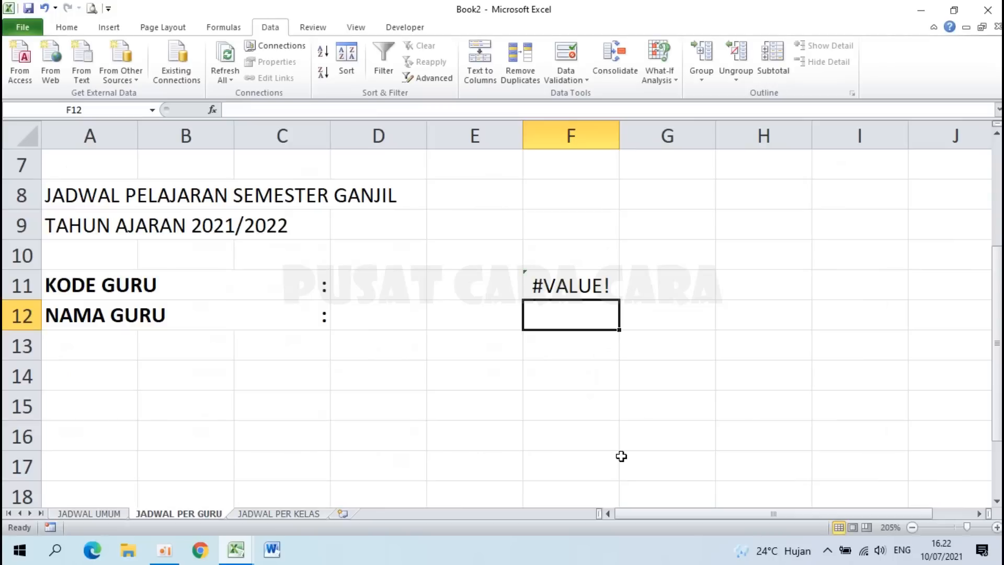
Step: Recommit F11's formula, then delete it after it returns #VALUE!
click(566, 281)
double_click(563, 285)
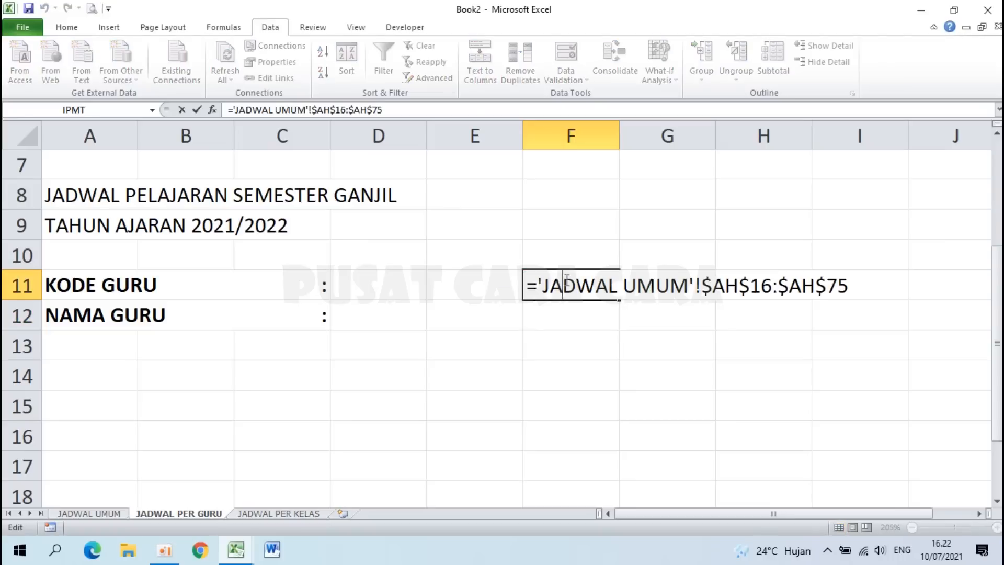
drag(530, 285, 863, 289)
key(ctrl+c)
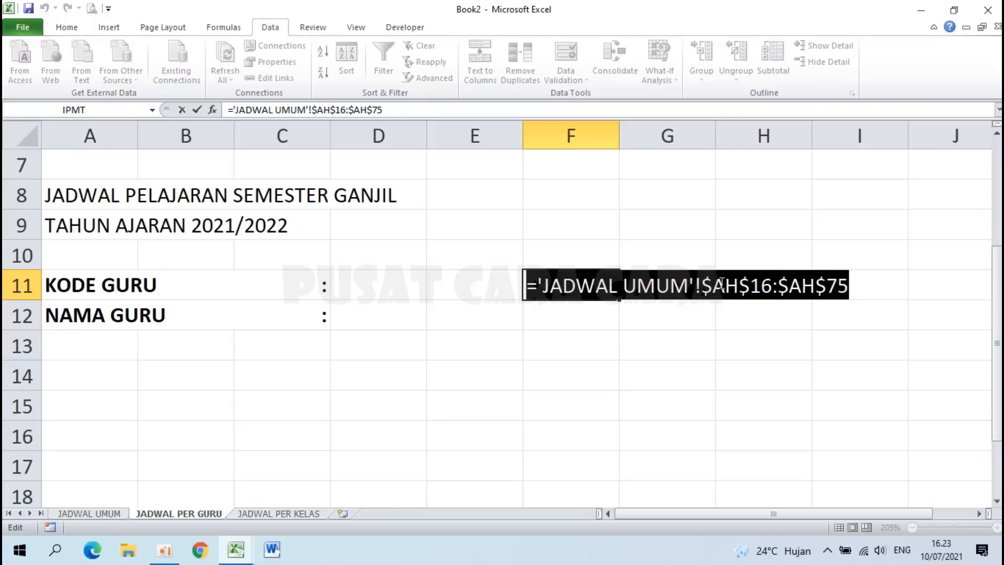
key(Return)
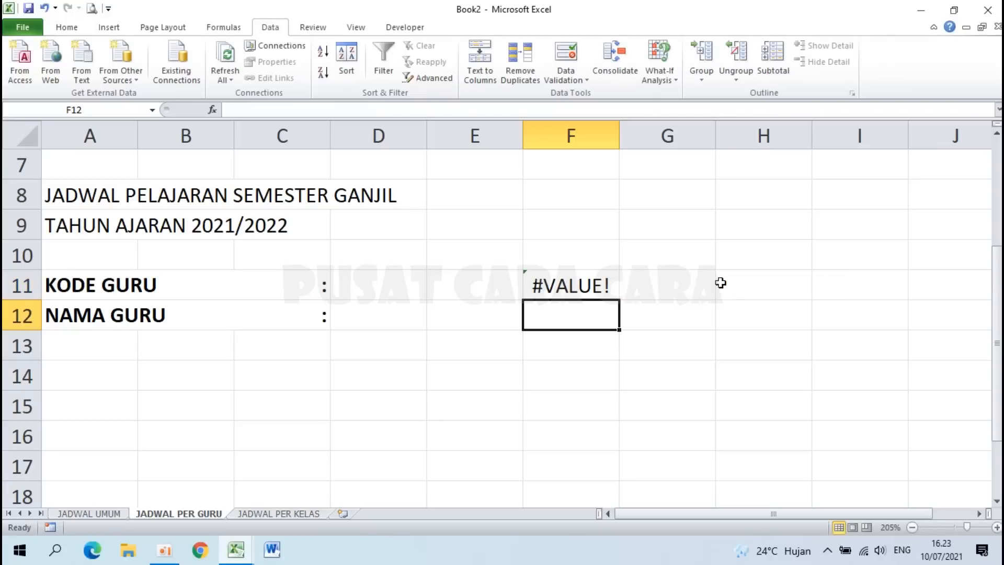
click(562, 286)
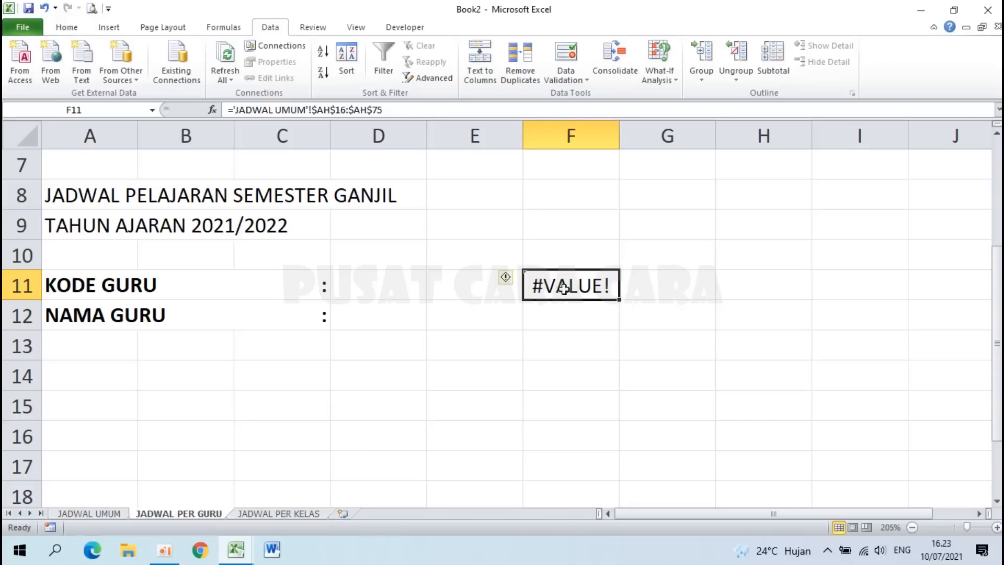
key(Delete)
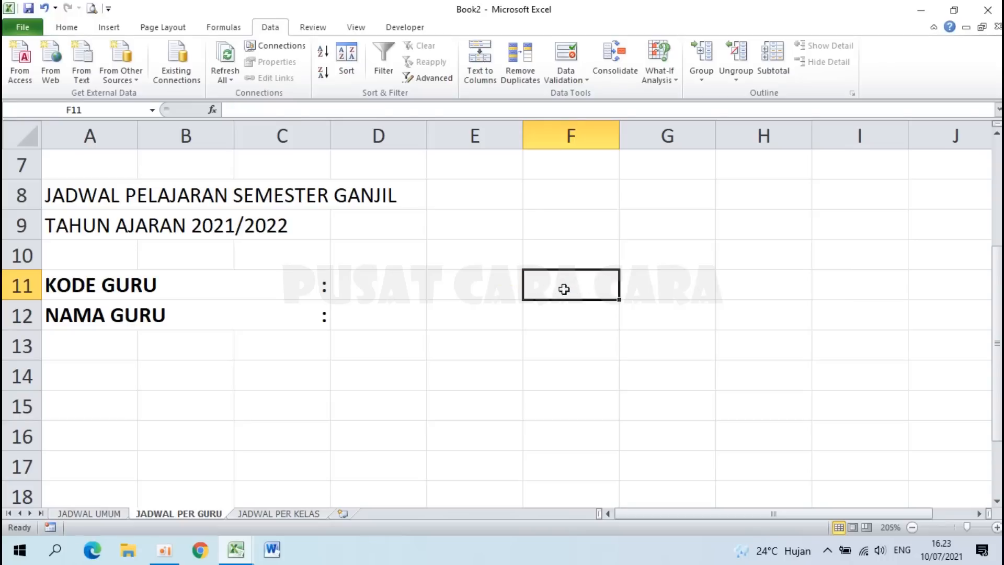
Step: Reopen Data Validation for D11 and expand the Allow types
click(370, 282)
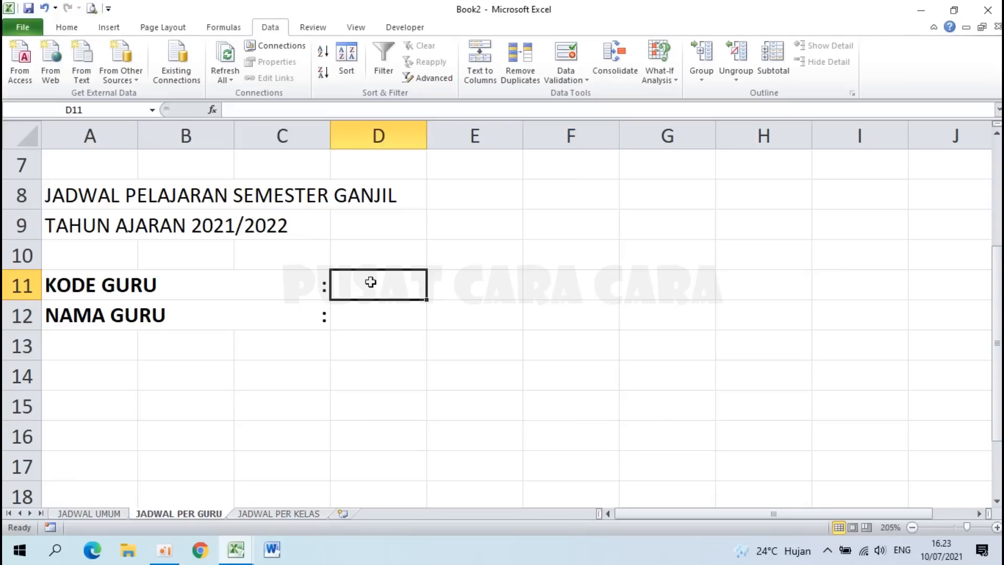
click(569, 53)
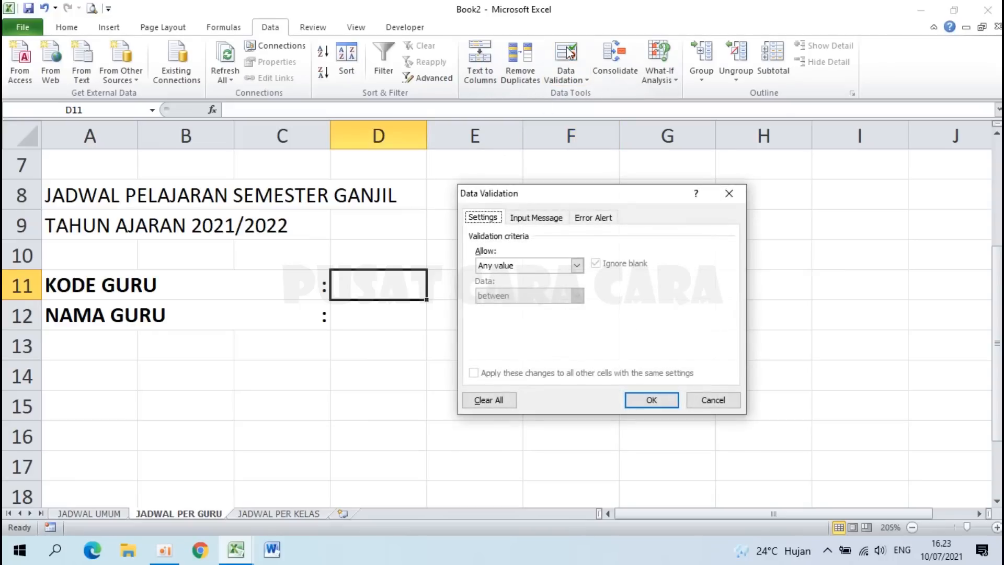
click(577, 265)
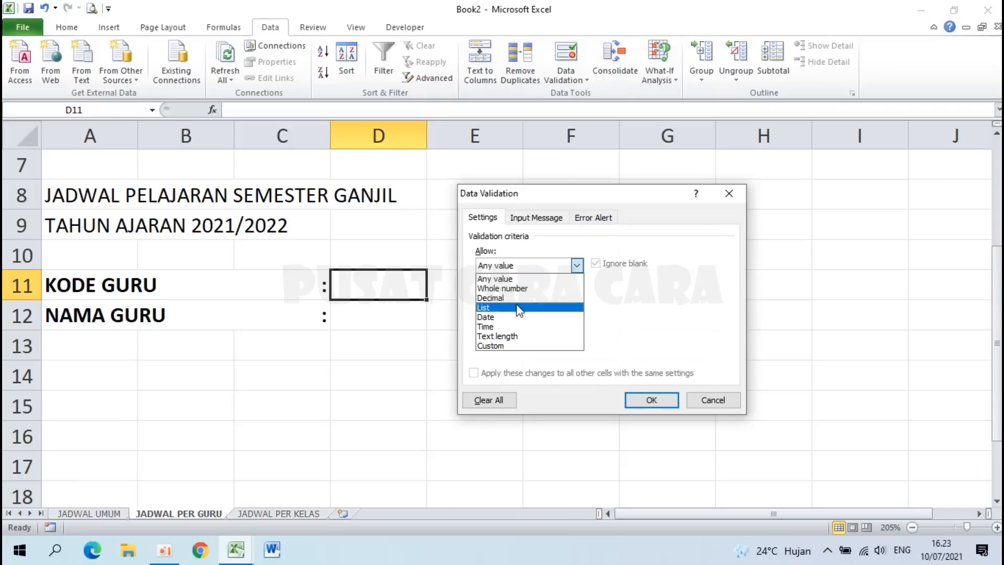
Step: Restrict D11 to a list sourced from 'JADWAL UMUM'!$AH$16:$AH$75
click(505, 308)
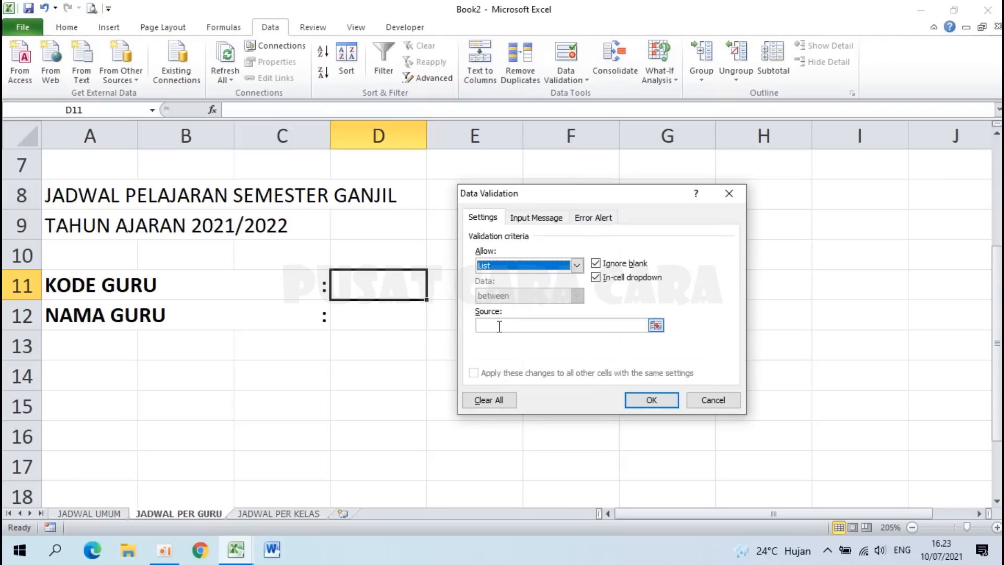
click(500, 326)
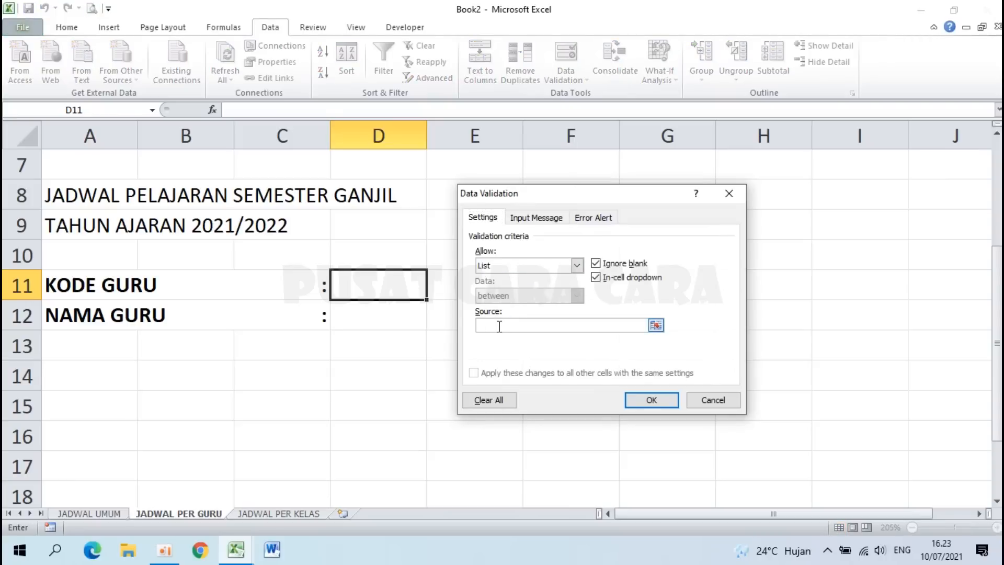
key(ctrl+v)
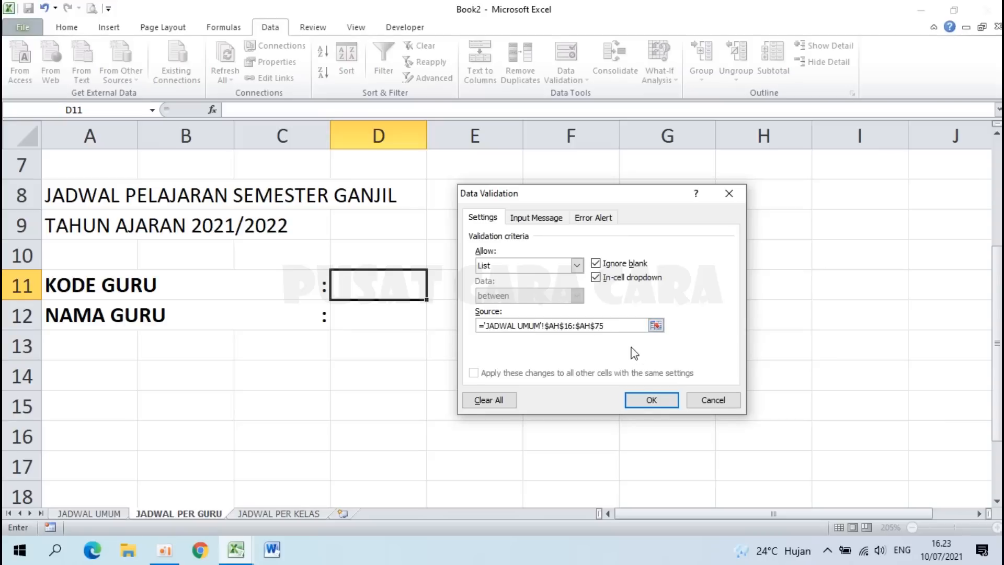
click(644, 403)
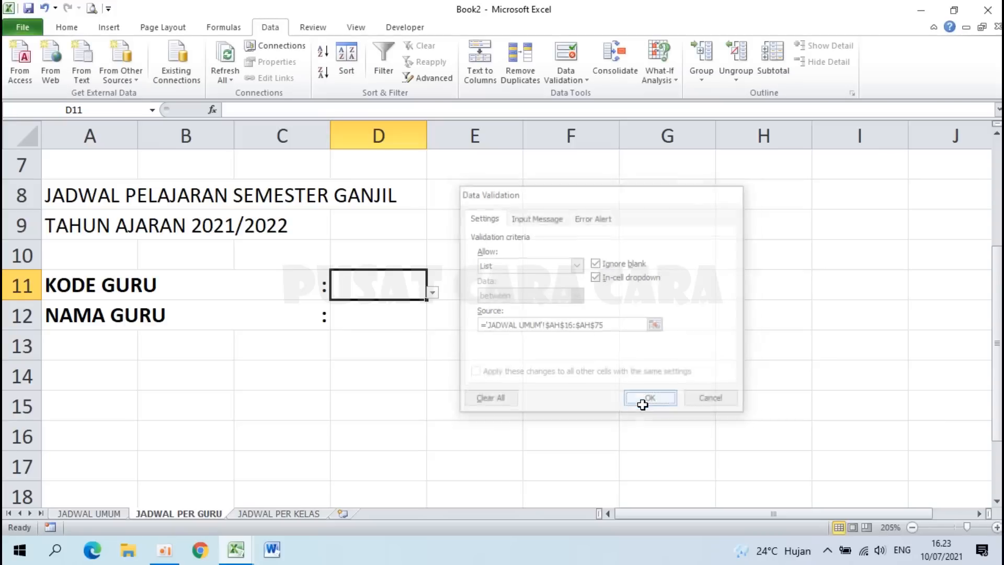
Step: Choose teacher code 07 from D11's dropdown and check the stored value
click(433, 294)
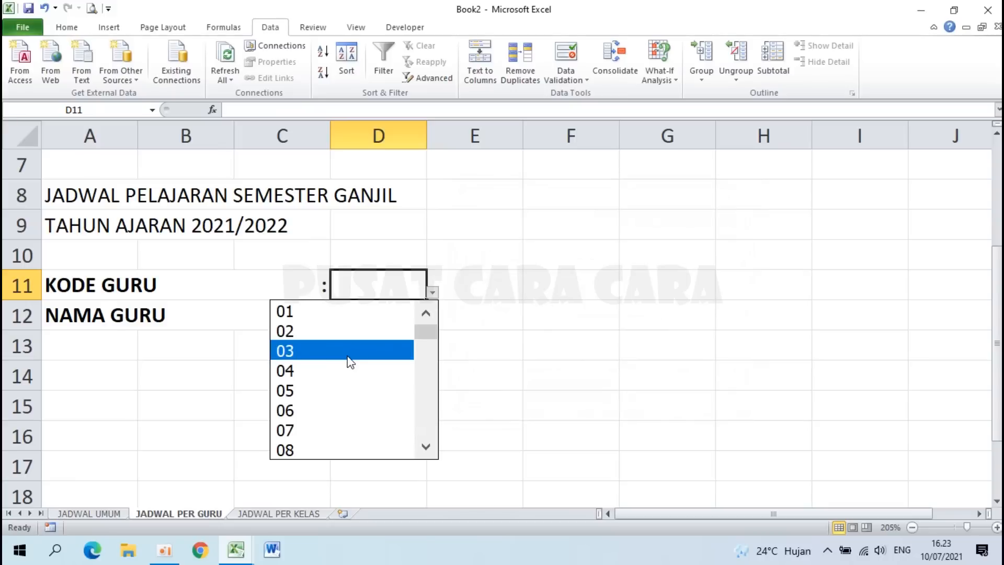
click(347, 351)
click(434, 294)
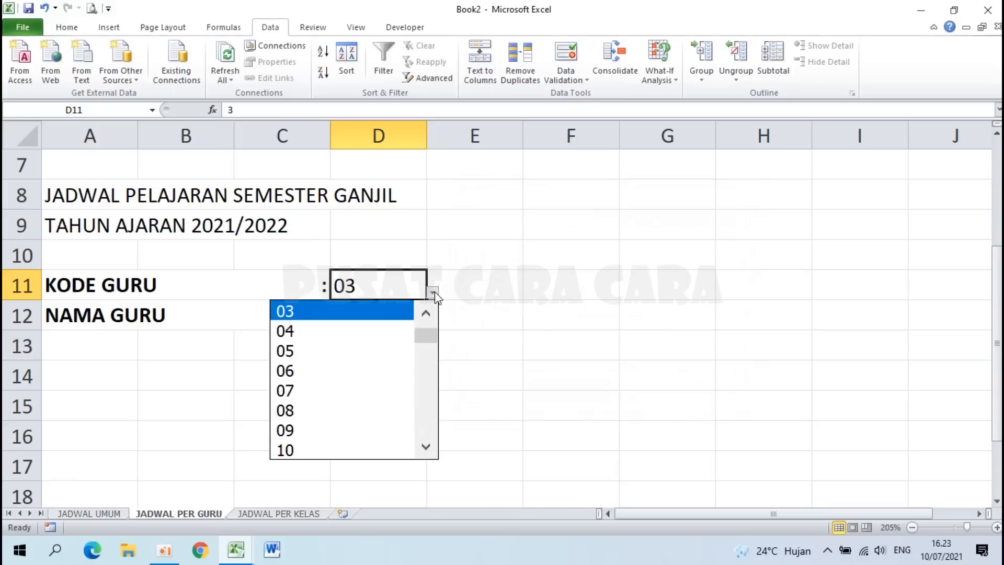
click(362, 396)
click(381, 316)
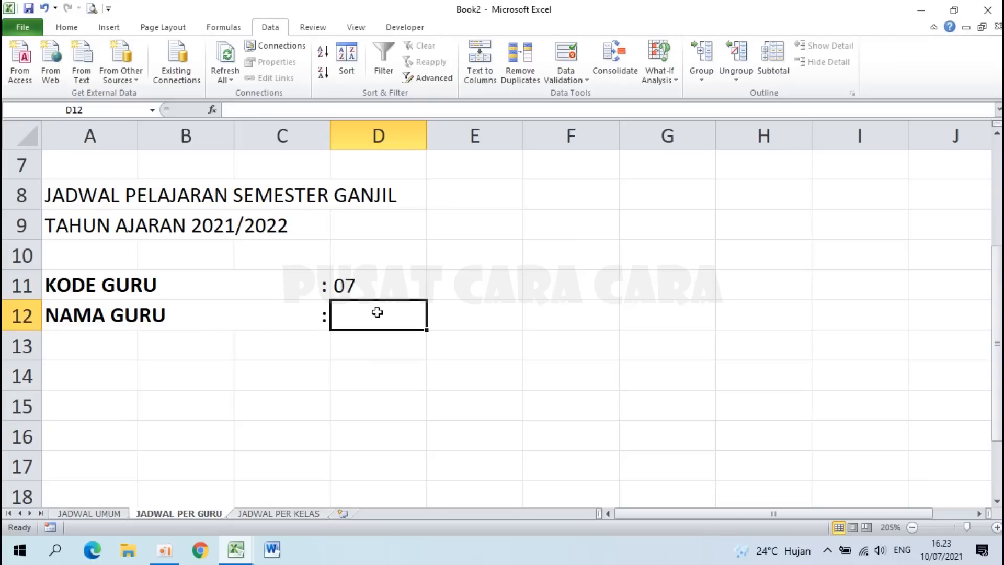
click(346, 285)
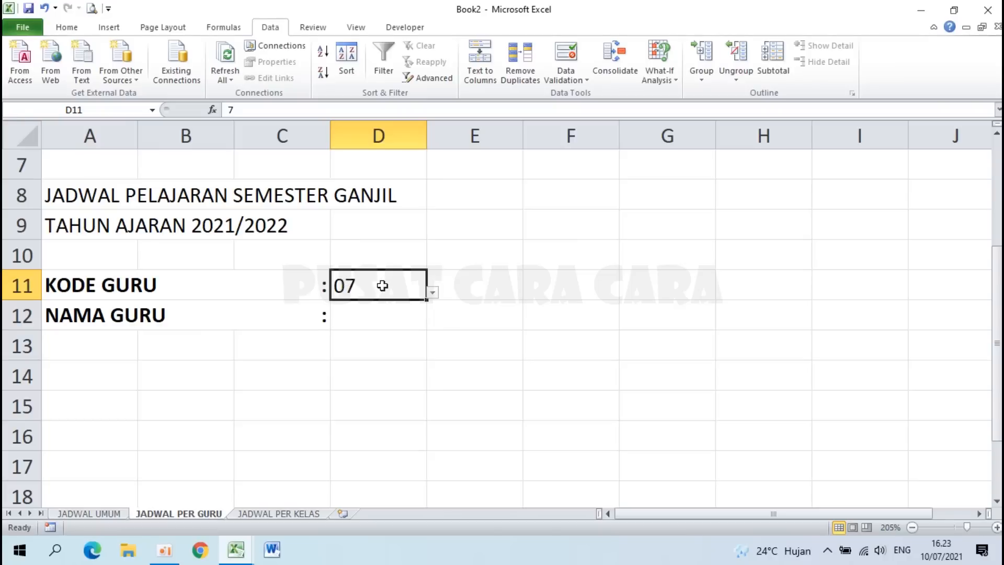
click(352, 324)
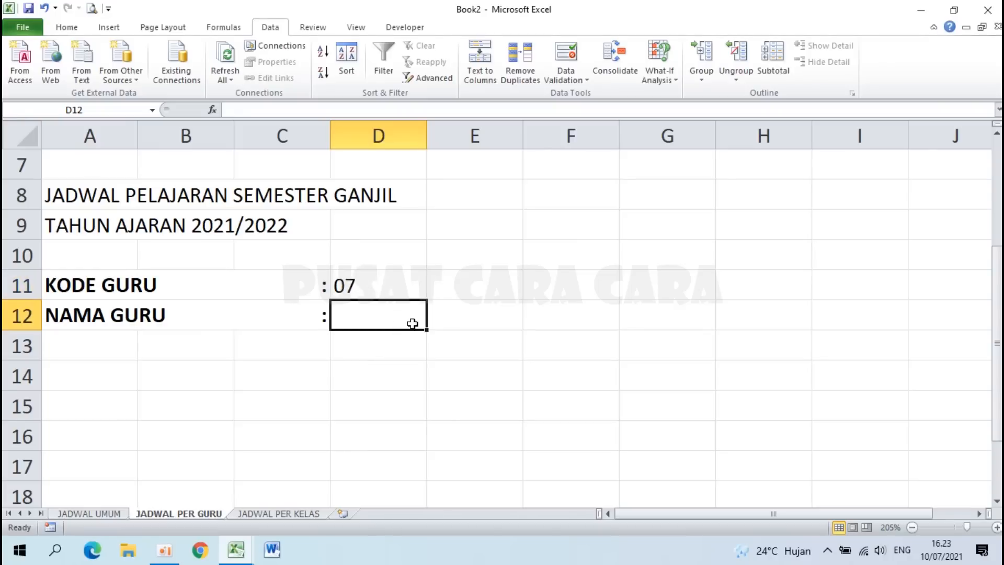
Step: Begin =VLOOKUP(D11; in D12 and go to the JADWAL UMUM sheet for the table
text(=V)
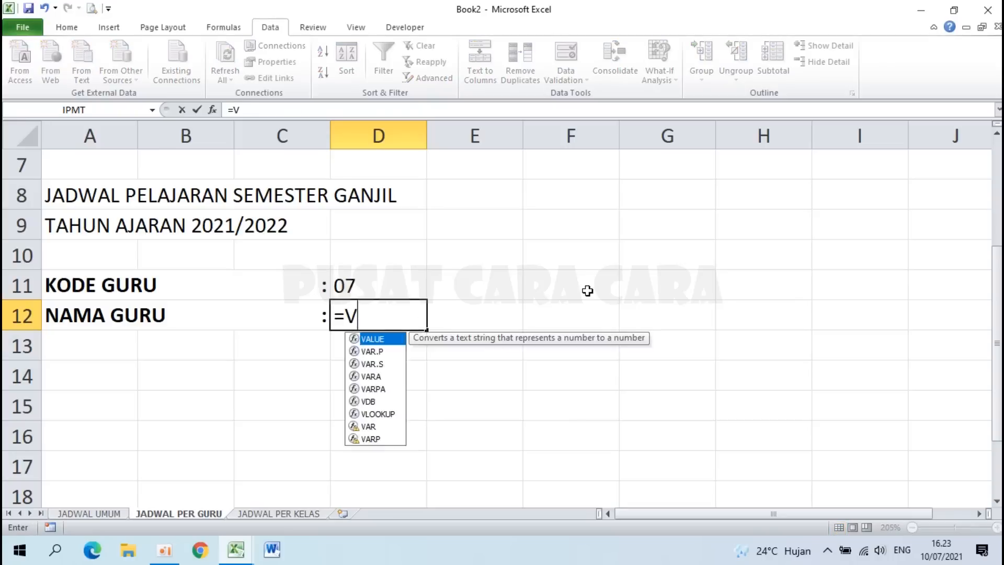
text(LOOKUP)
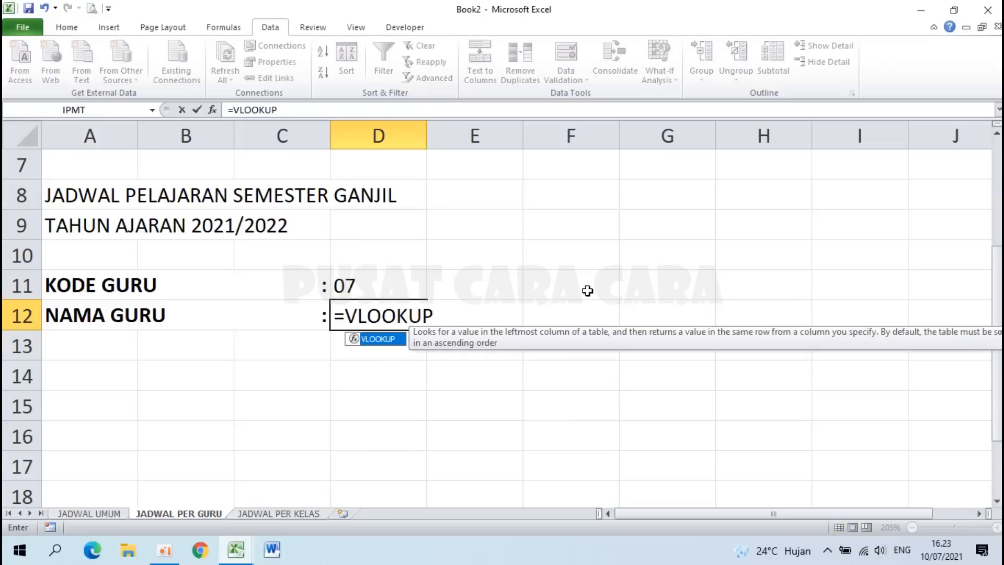
text(()
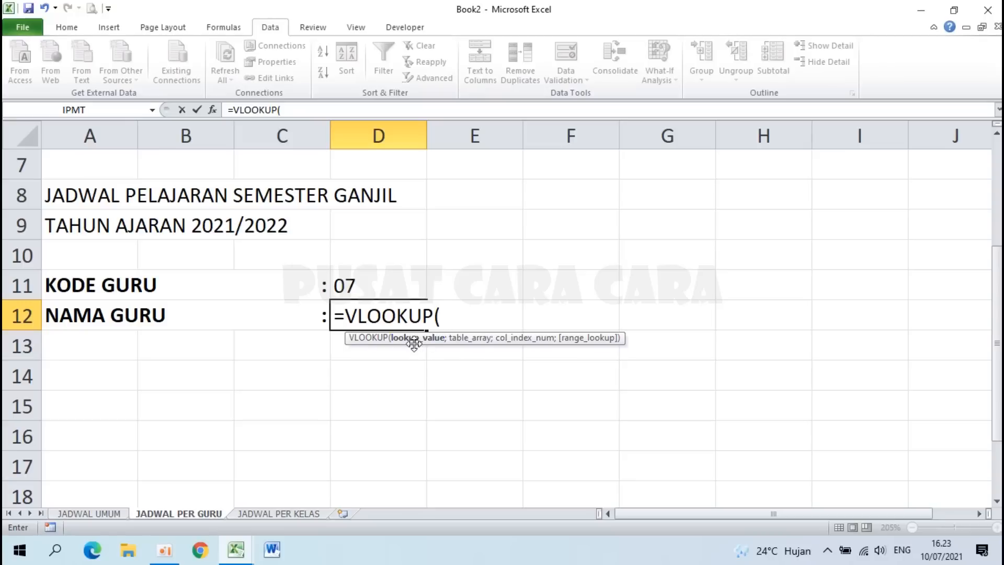
click(358, 282)
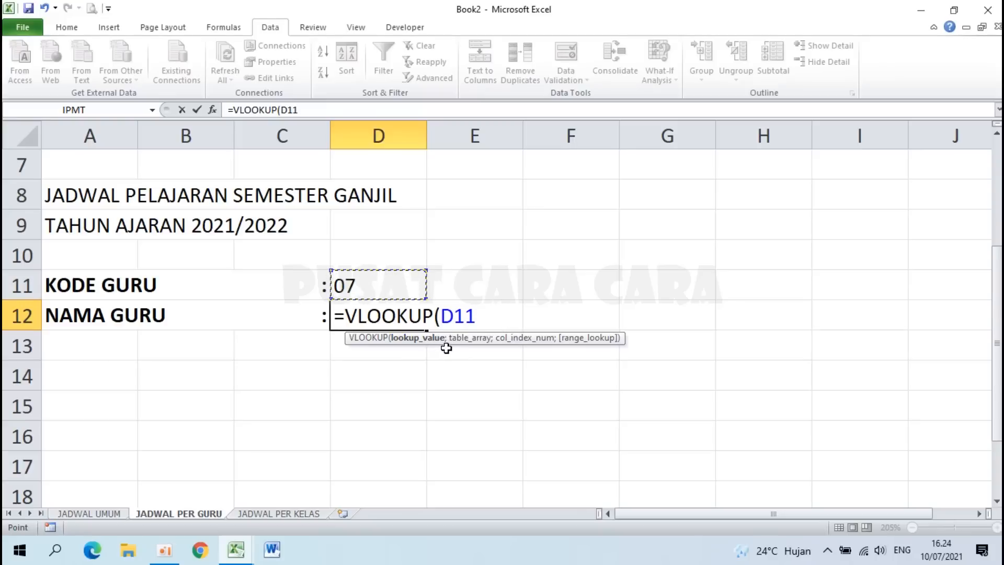
text(;)
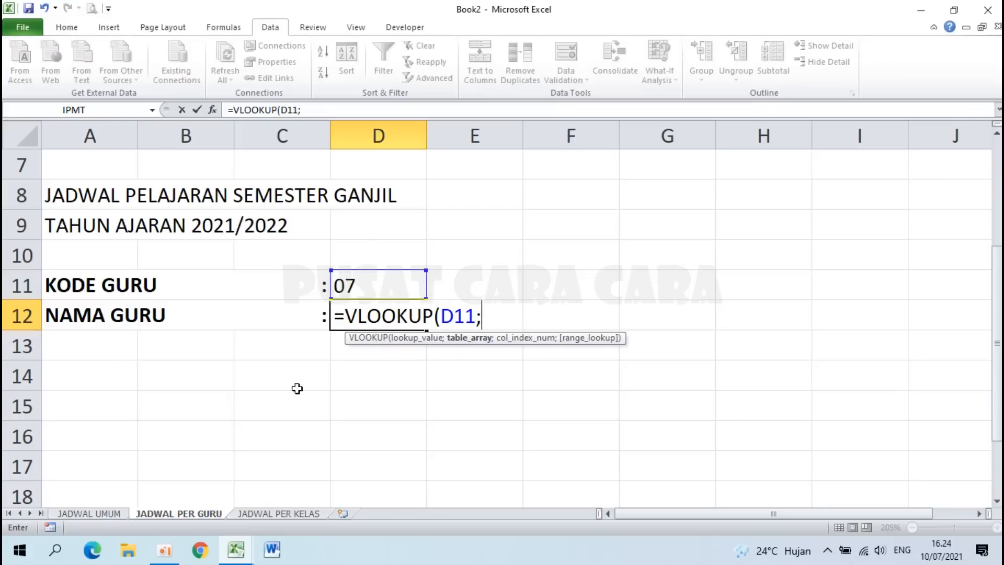
click(75, 515)
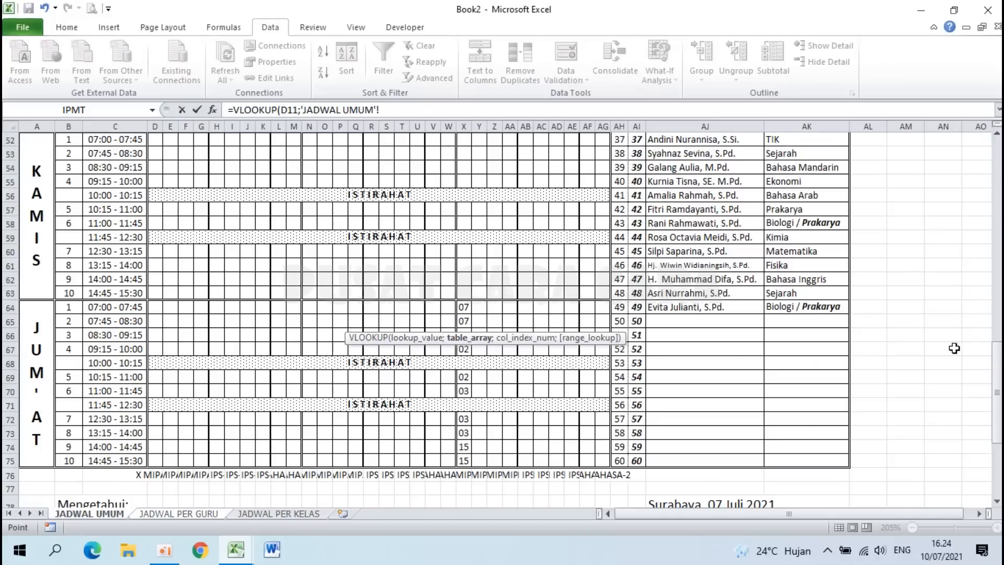
Step: Complete D12 as =VLOOKUP(D11;'JADWAL UMUM'!$AH$16:$AK$75;3;0) to show teacher 07's name
drag(998, 387, 998, 198)
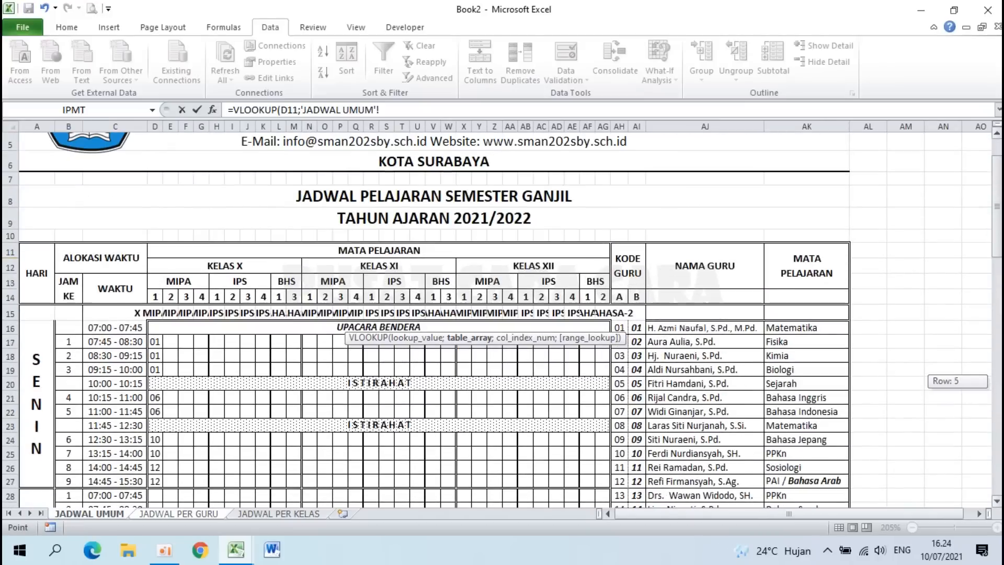
click(621, 327)
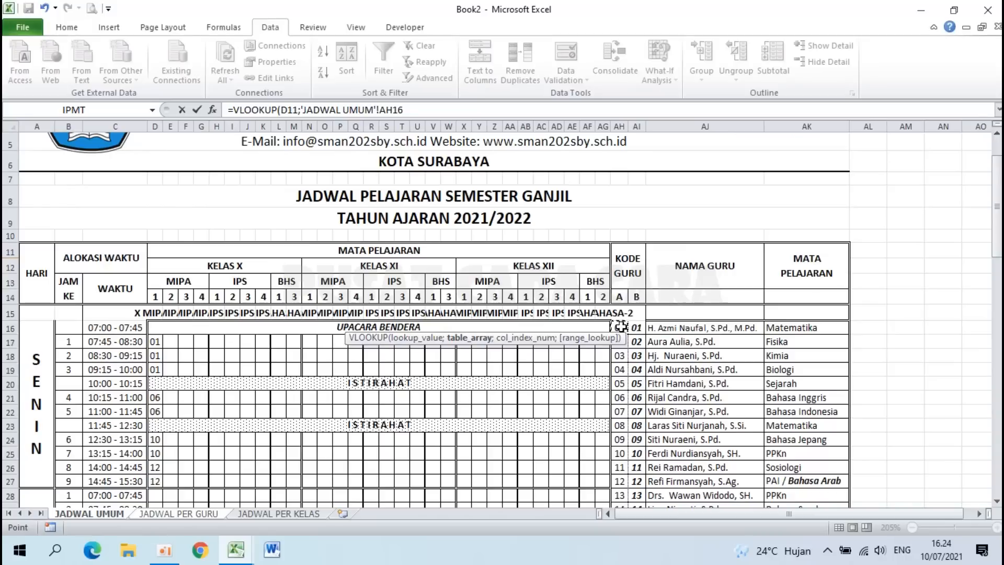
drag(621, 326, 795, 491)
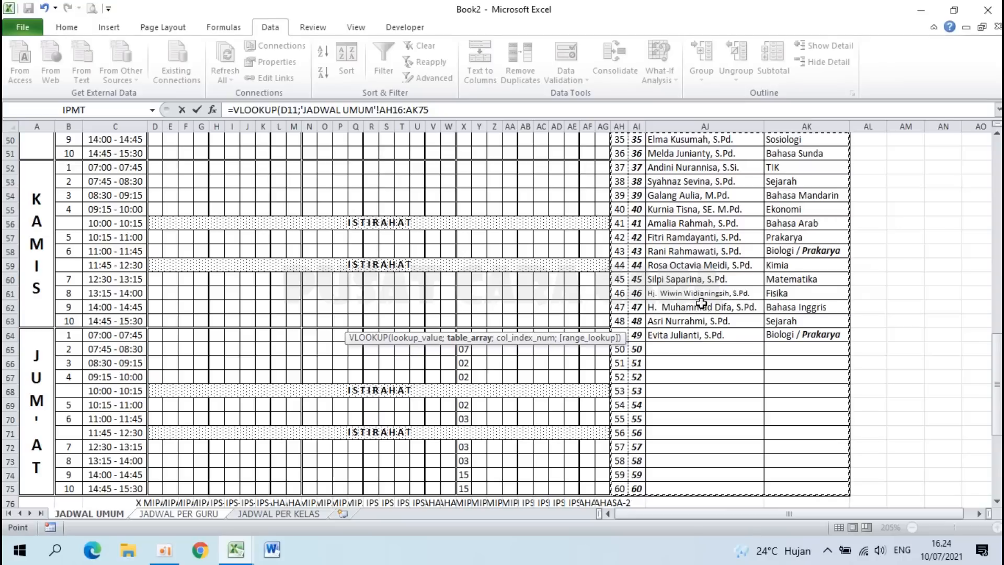
key(F4)
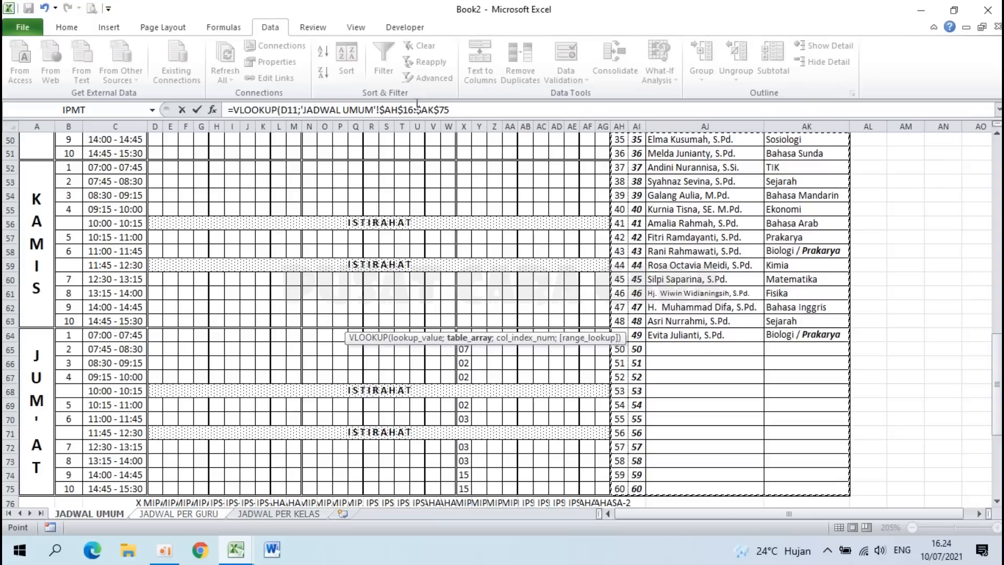
click(386, 110)
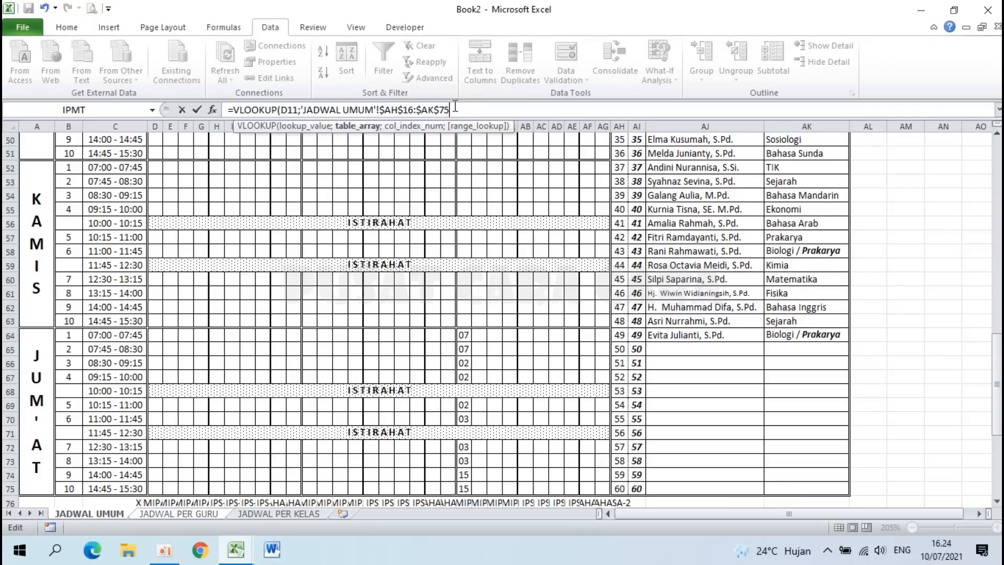
text(;)
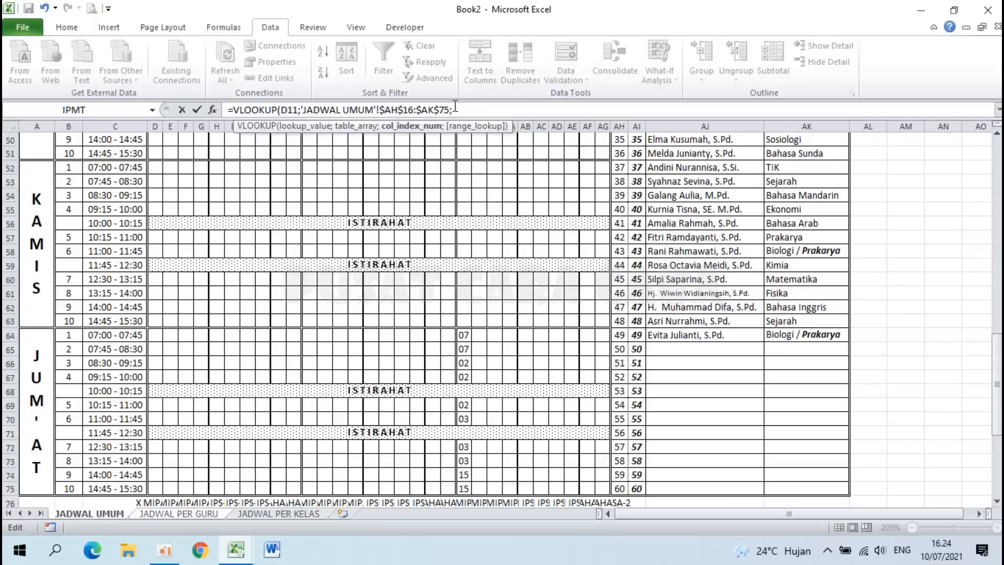
drag(998, 362, 999, 185)
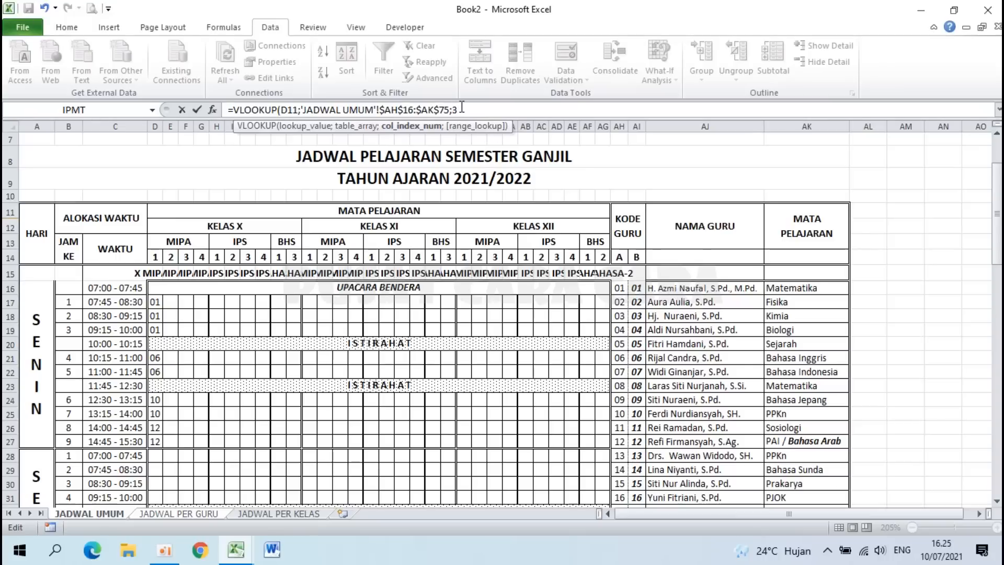
text(;)
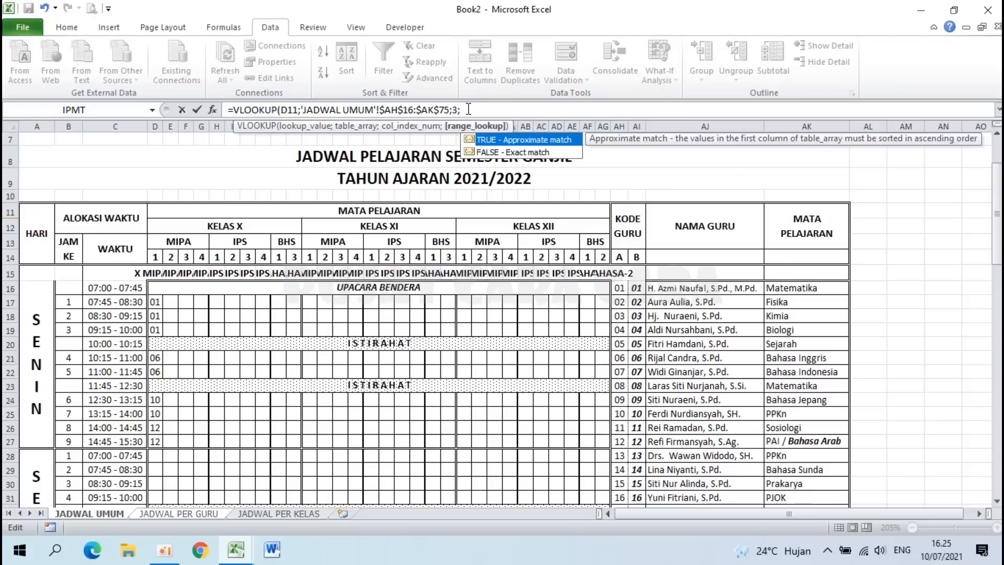
text(0))
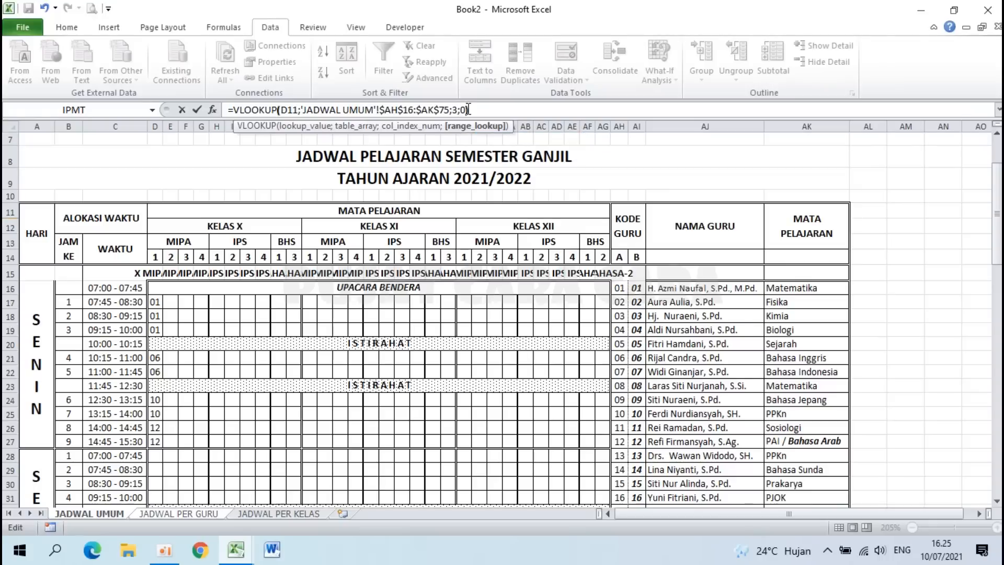
key(Return)
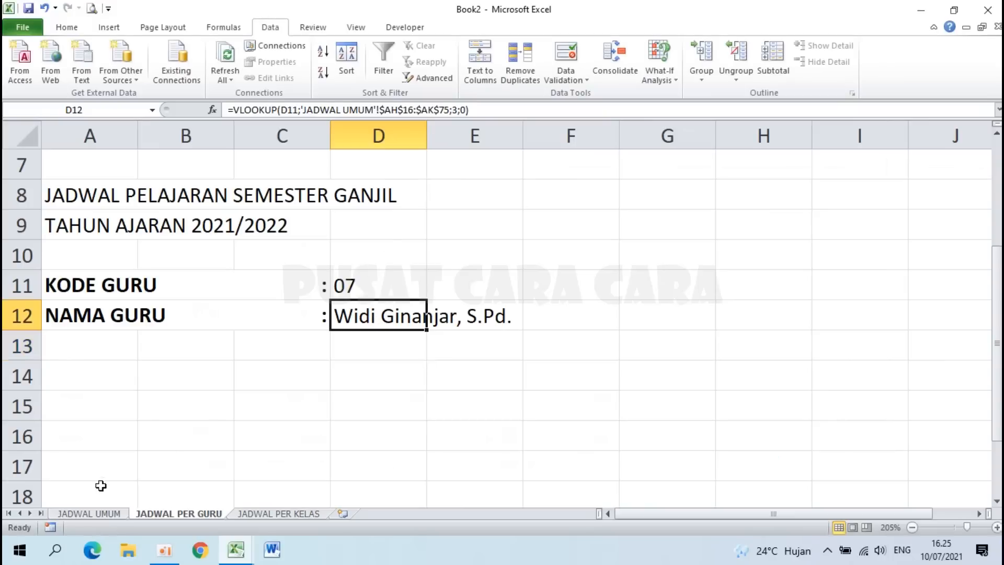
click(89, 514)
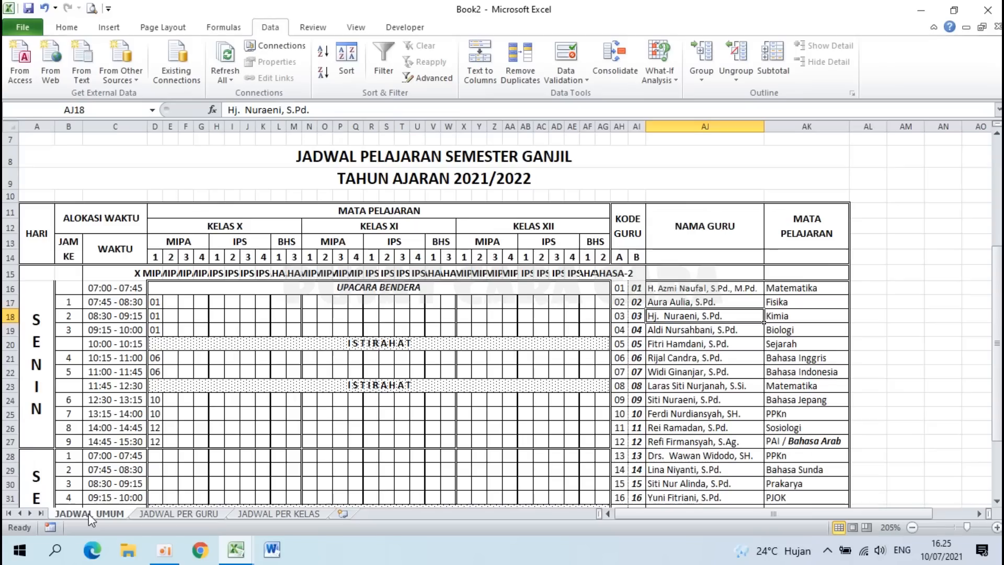
click(639, 371)
click(199, 515)
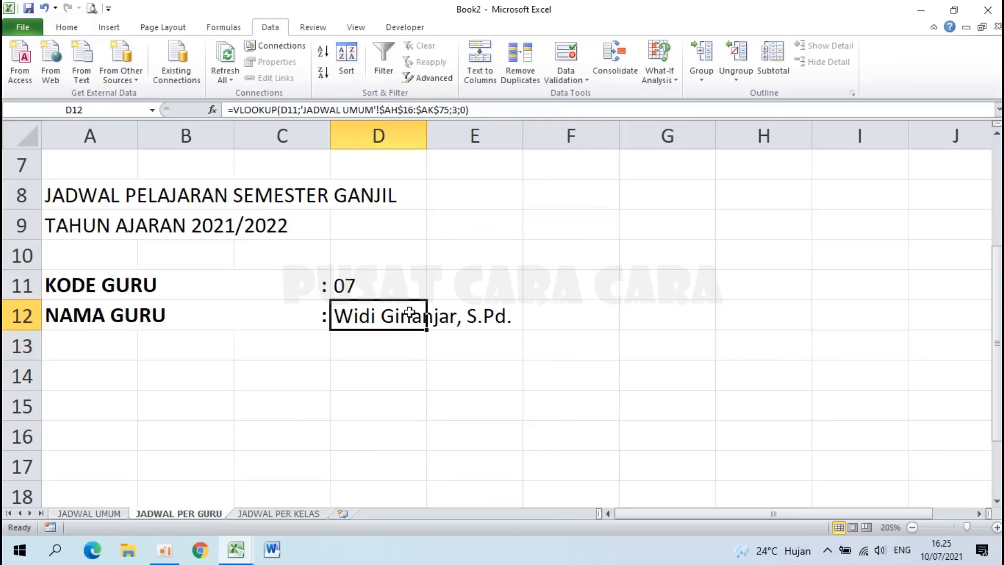
click(407, 292)
click(434, 297)
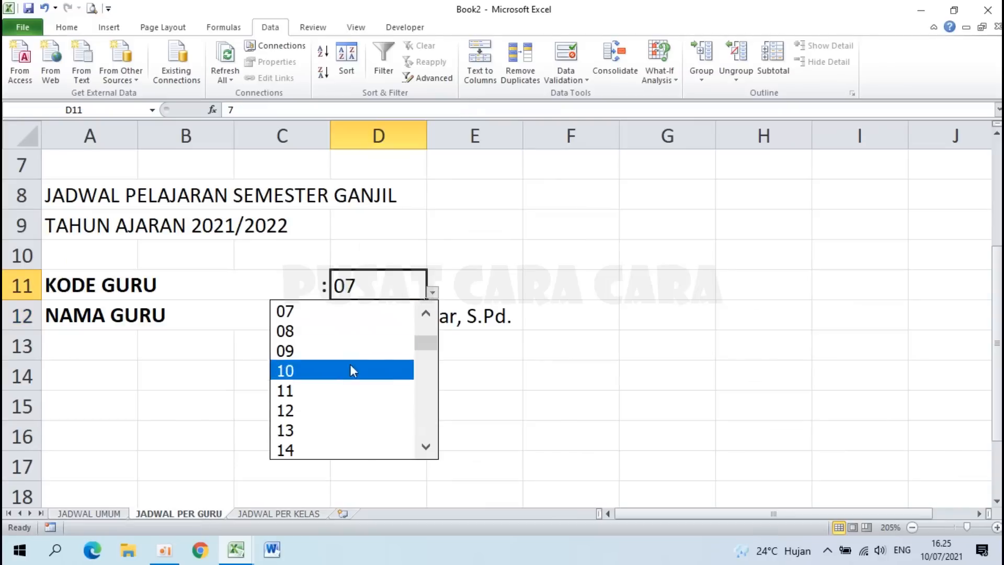
click(320, 411)
click(117, 512)
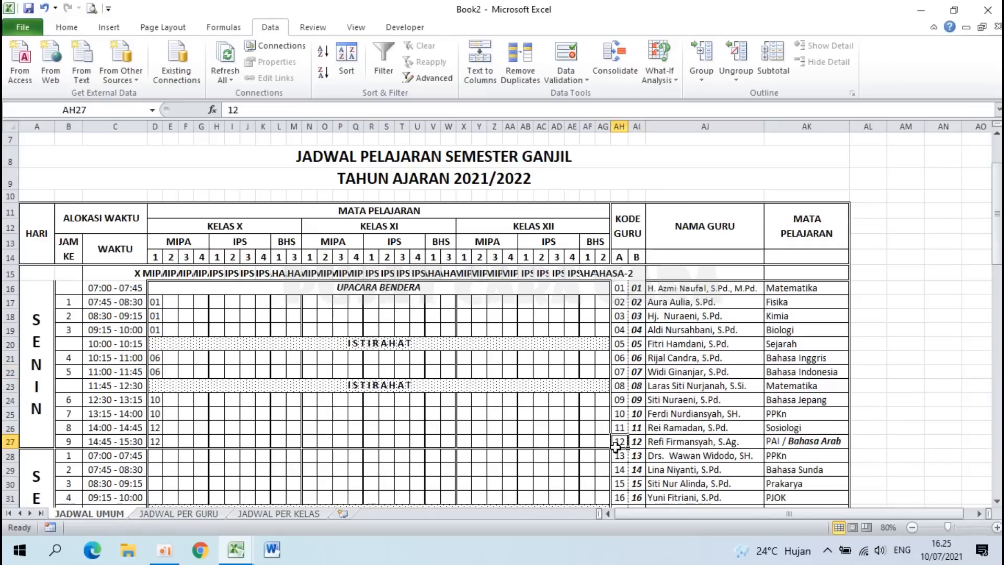
key(ctrl+Page_Down)
click(385, 316)
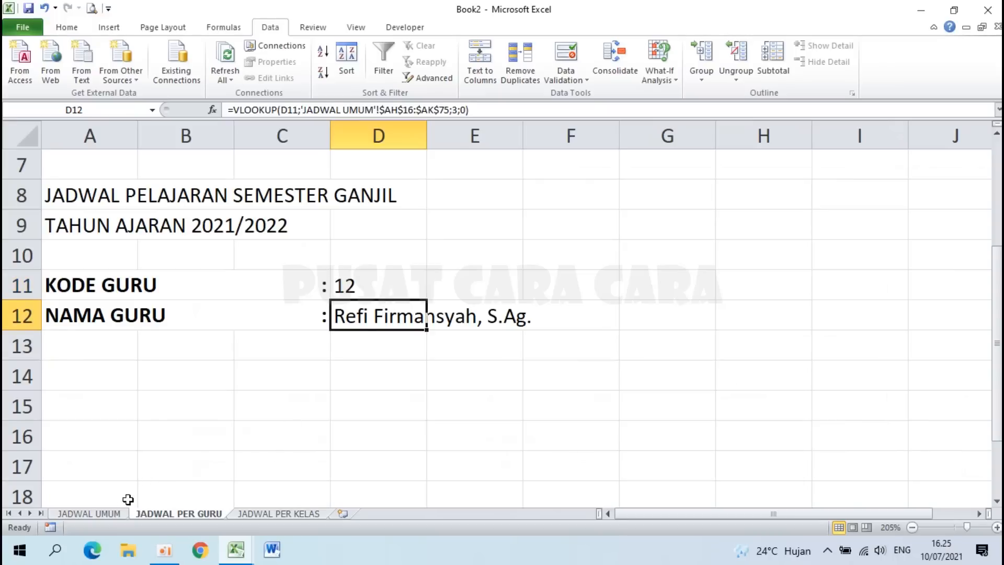
click(237, 550)
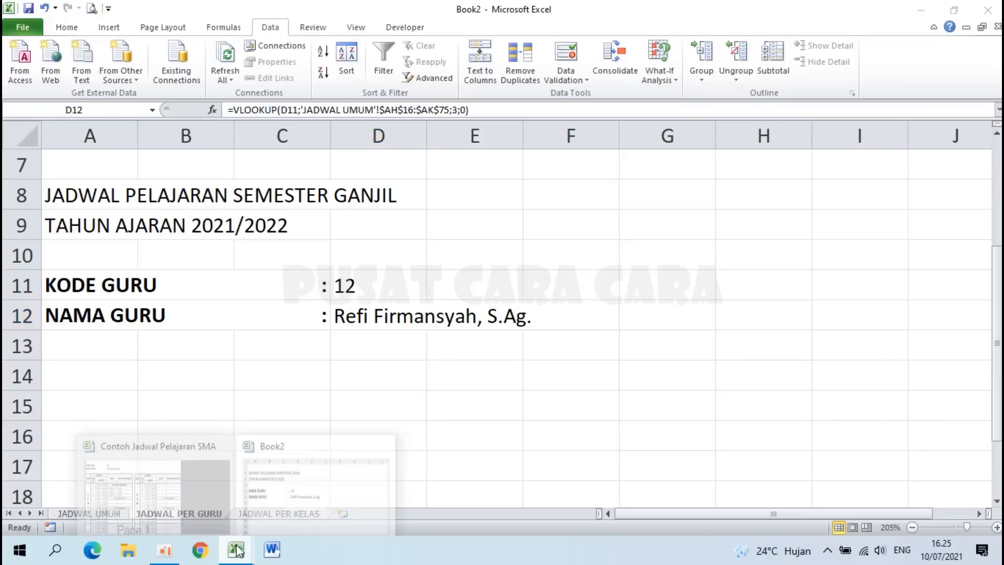
click(174, 500)
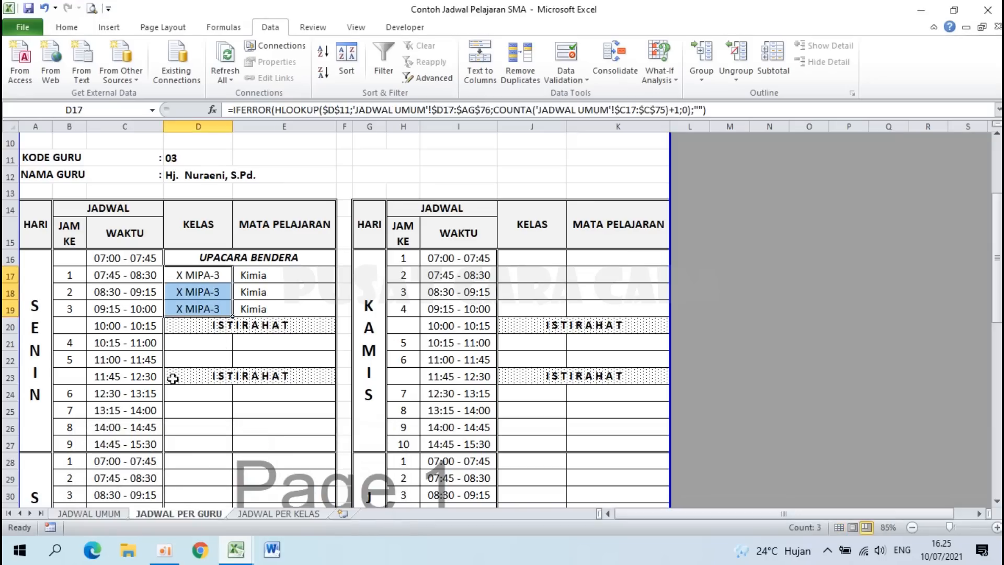
click(34, 221)
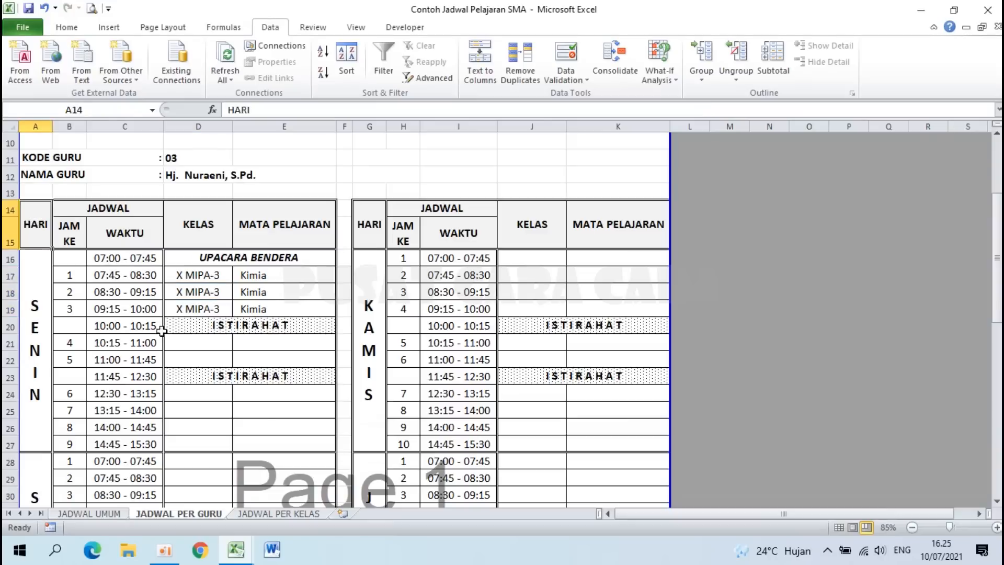
click(244, 559)
click(321, 511)
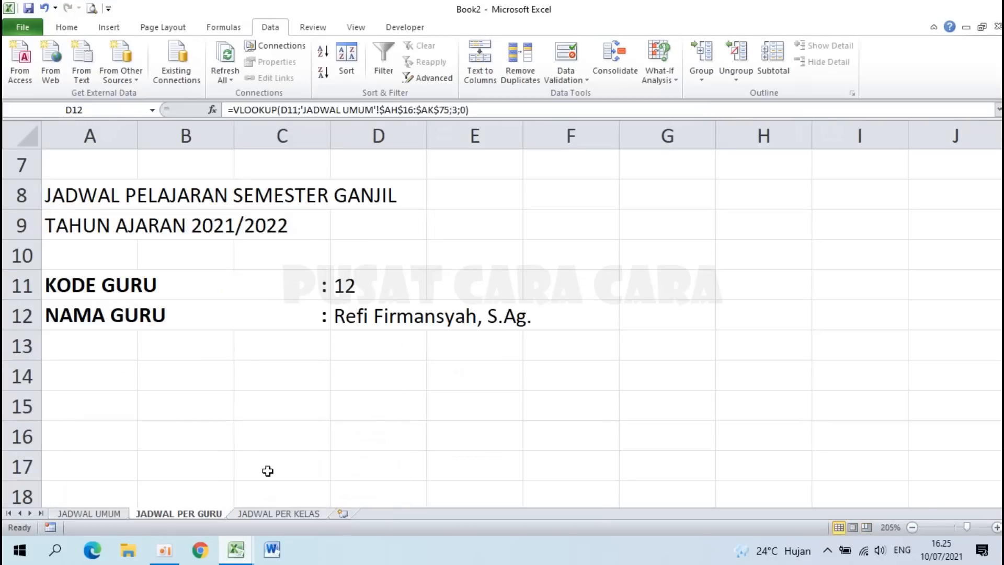
Step: Enter headers HARI in A14, JADWAL in B14 and JAM KE in B15
click(81, 374)
scroll(79, 372, down, 1)
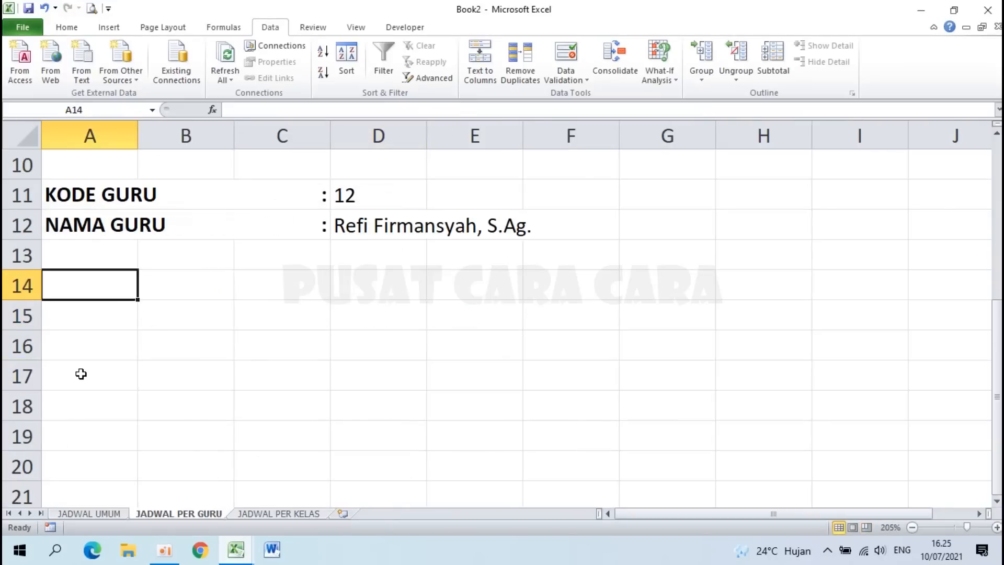
text(HARI)
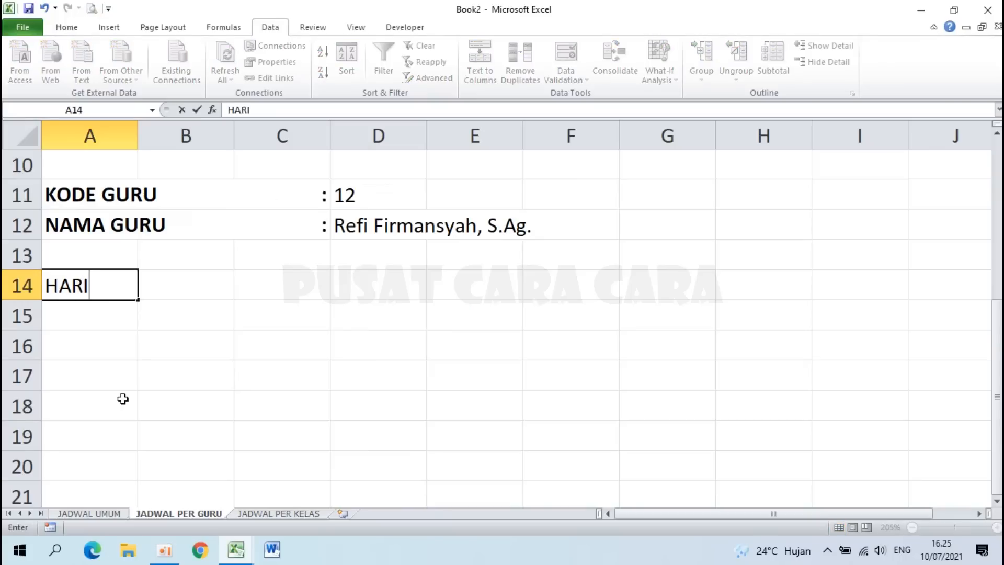
key(Tab)
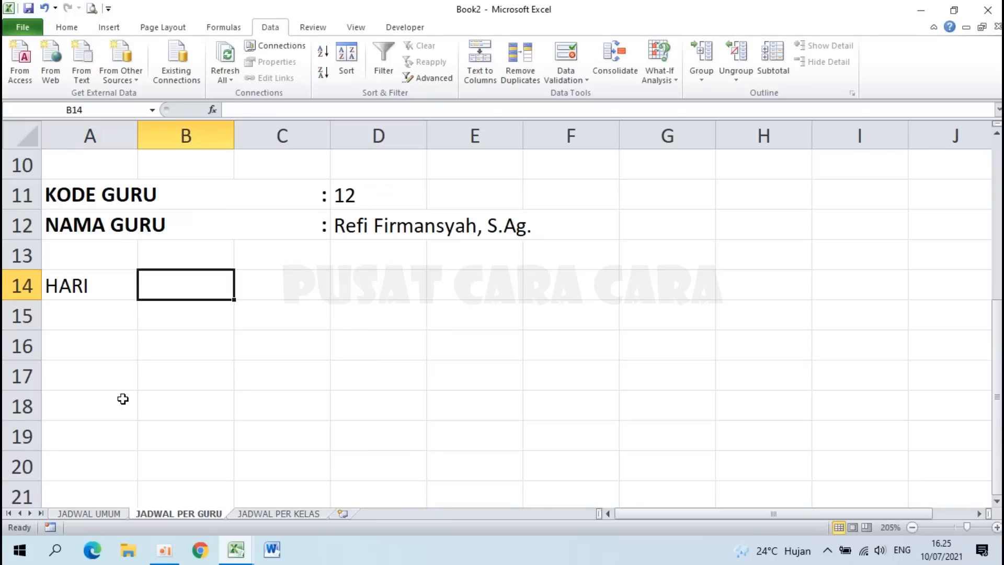
text(JADWAL)
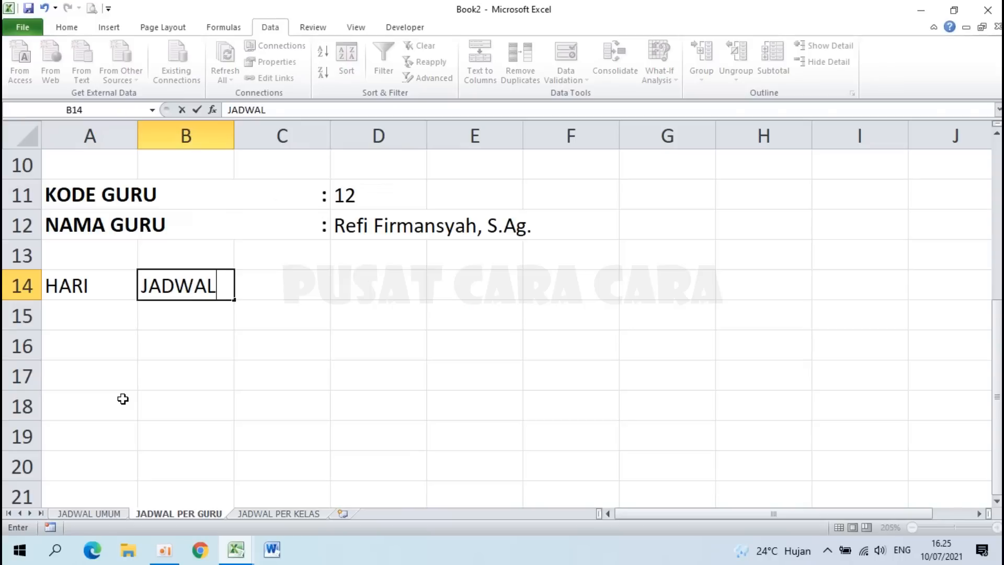
key(Return)
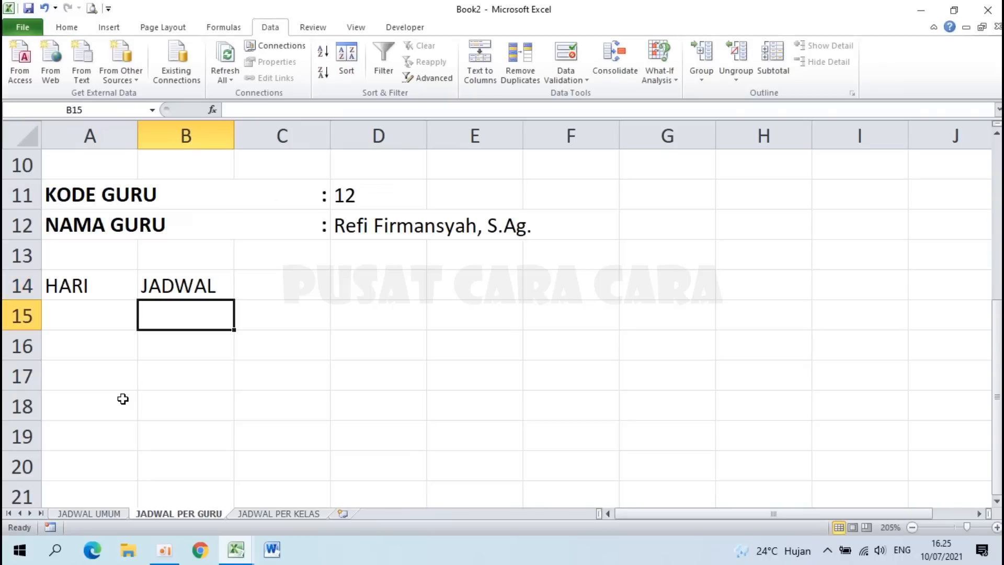
text(JAM KE)
key(Tab)
Step: Enter headers WAKTU in C15, KELAS in D14 and MATA PELAJARAN in E14
text(WAKTU)
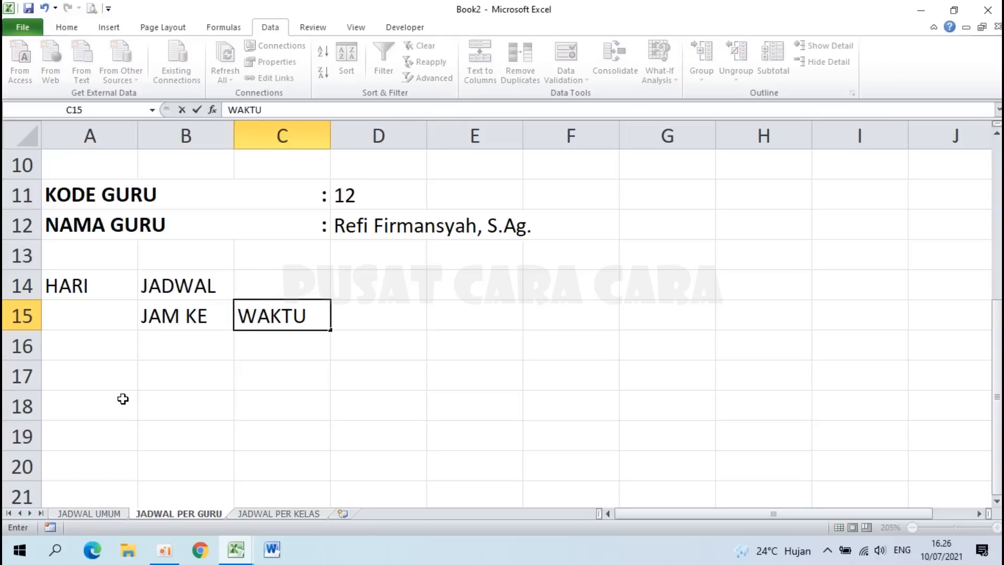
key(Tab)
key(Up)
text(KELAS)
key(Tab)
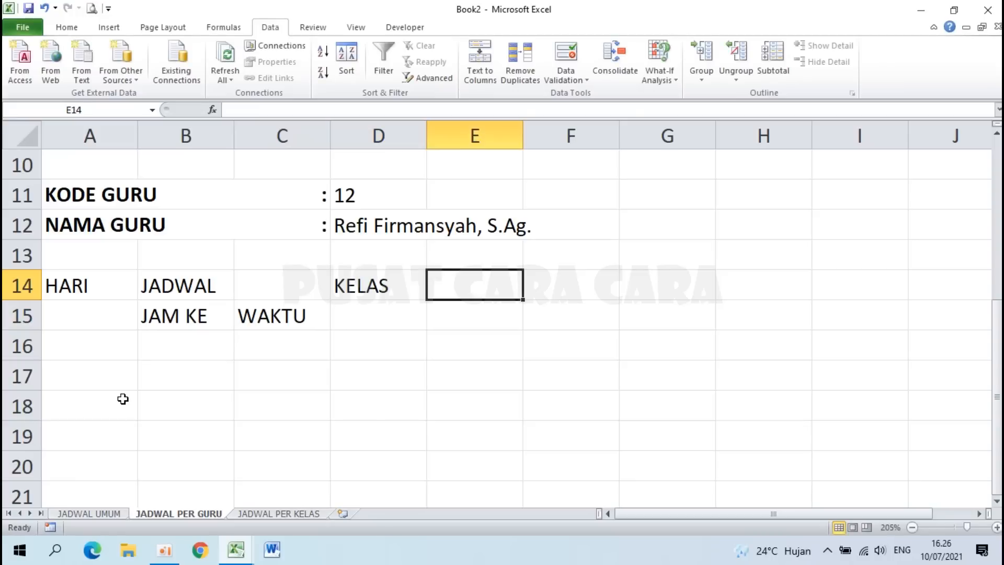
text(MATA PELAJARAN)
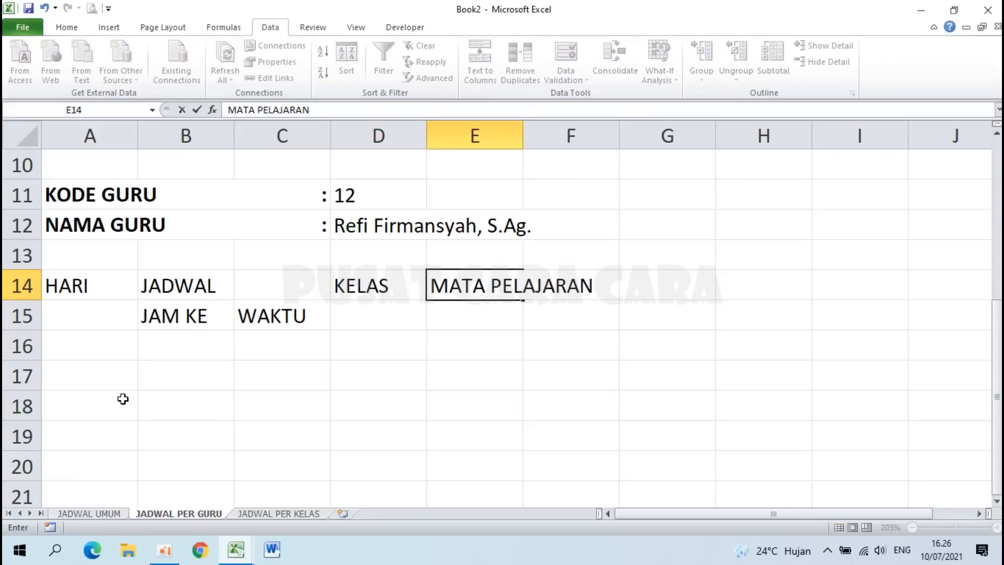
key(Return)
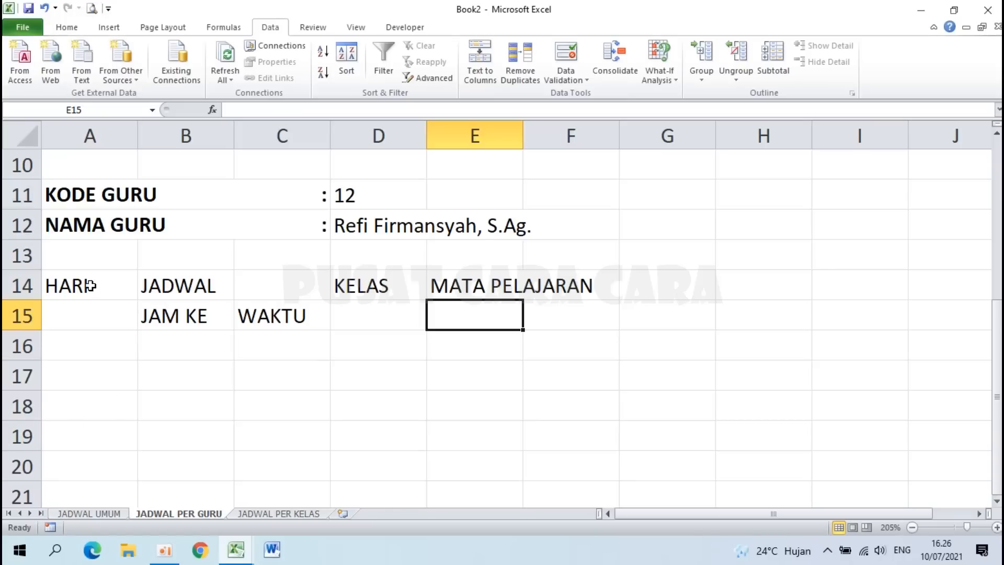
drag(91, 286, 92, 311)
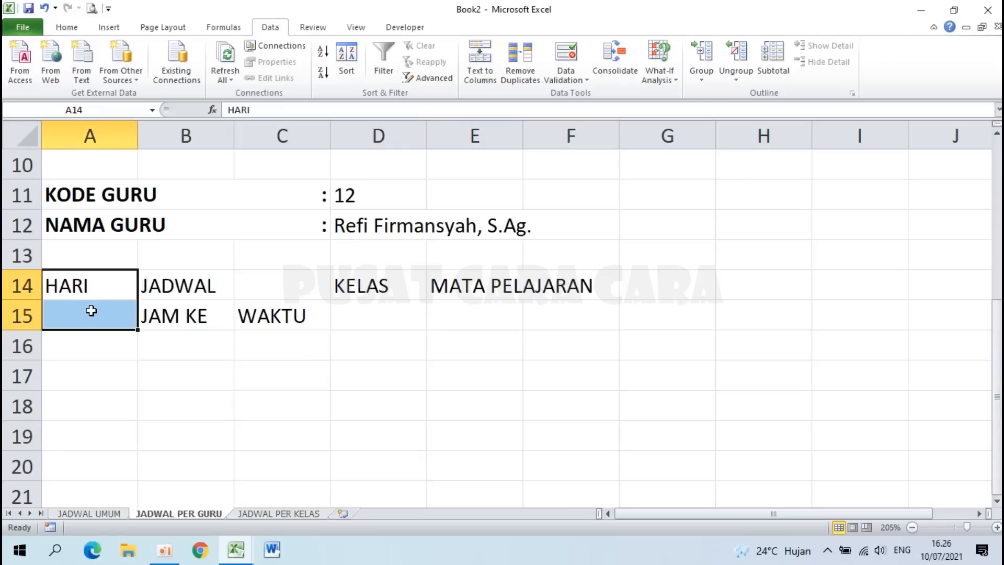
Step: Merge and centre A14:A15, B14:C14, D14:D15 and E14:E15 for the four headers
click(68, 32)
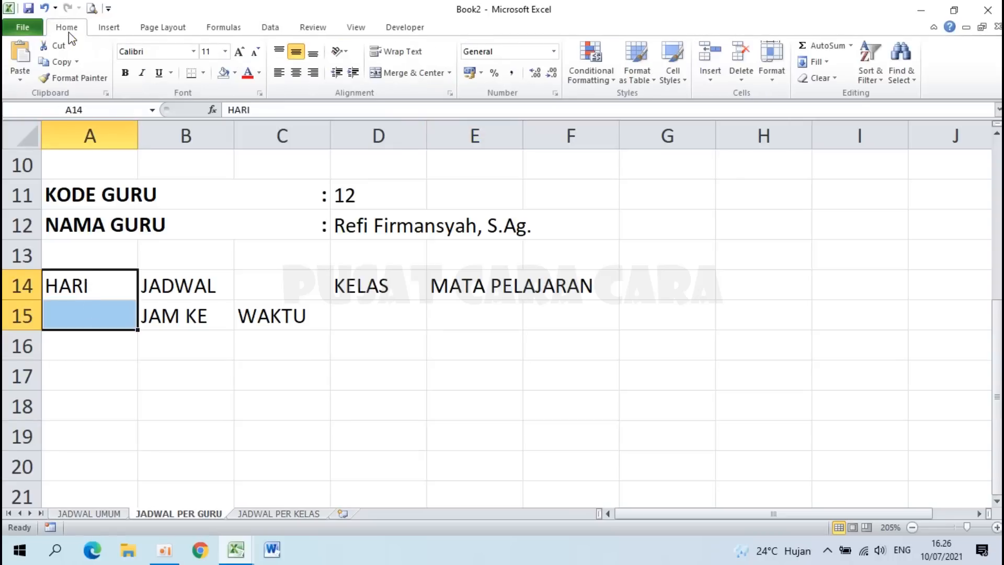
click(401, 73)
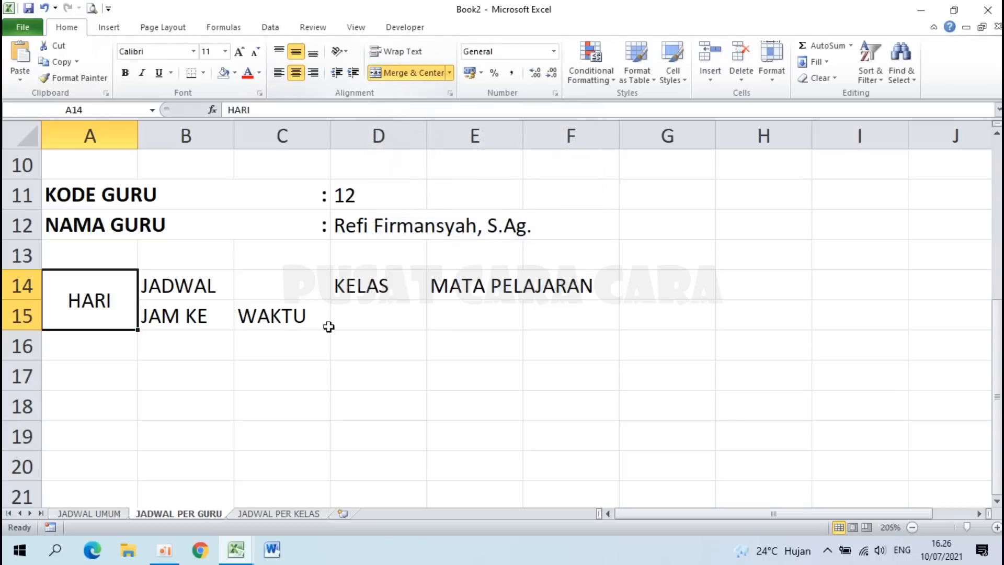
drag(186, 285, 257, 286)
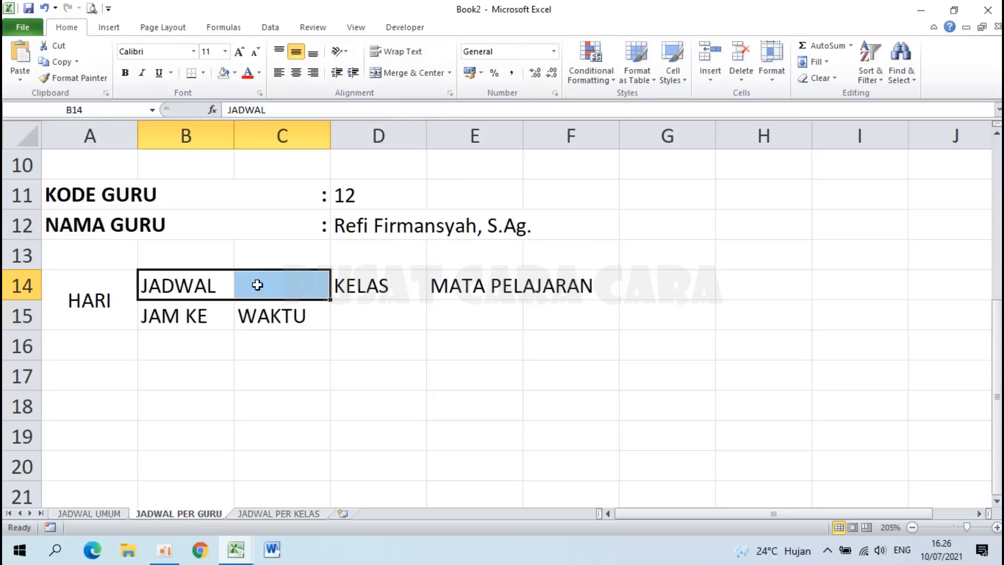
key(F4)
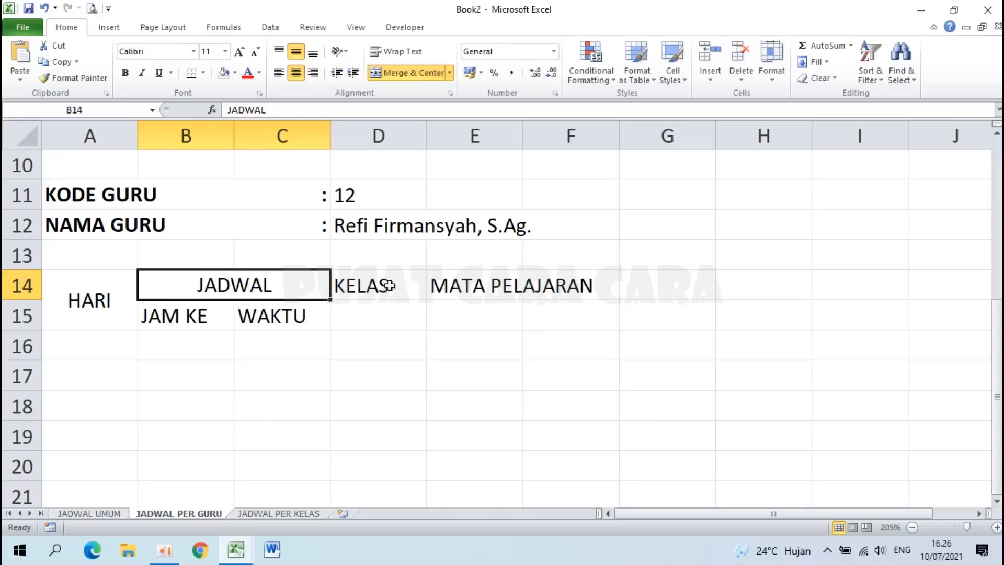
drag(389, 286, 390, 303)
key(F4)
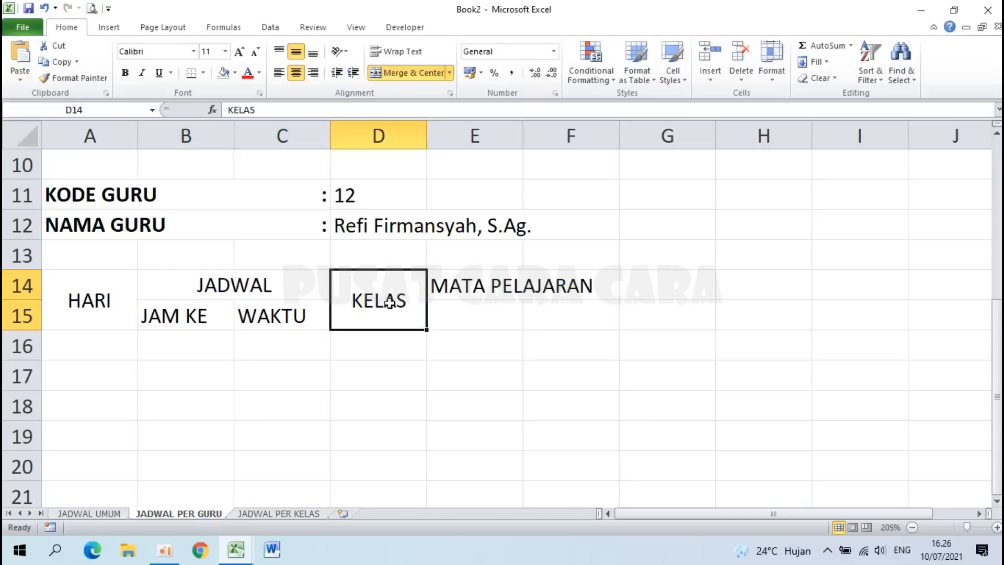
drag(494, 285, 494, 310)
key(F4)
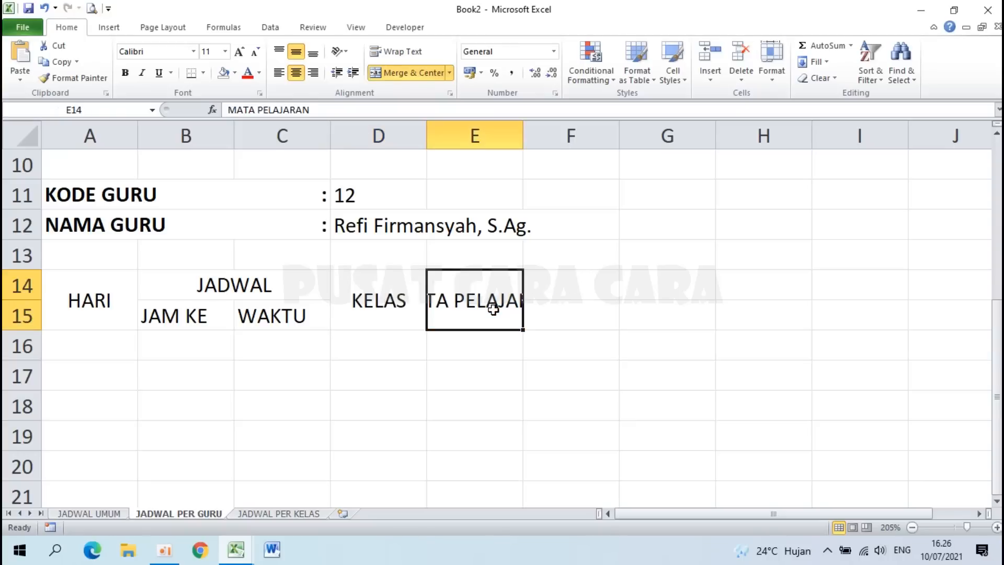
Step: Set column widths to 7 for A and B and 17 for C
right_click(87, 132)
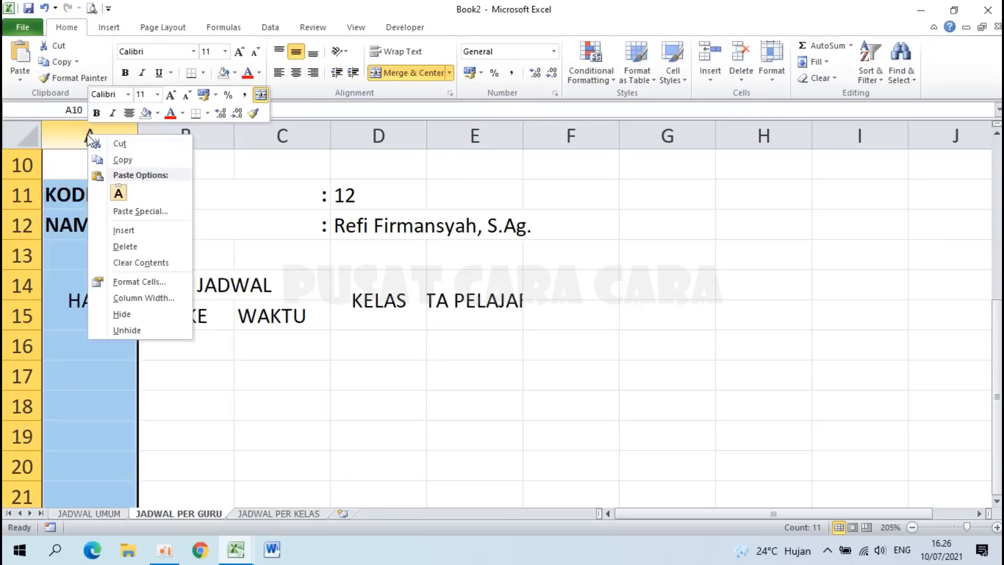
click(154, 297)
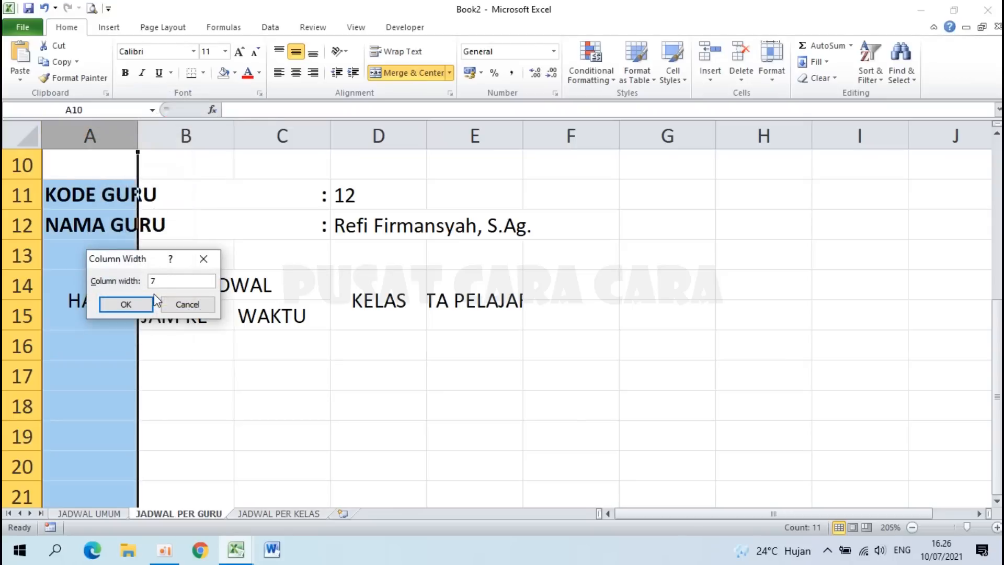
key(Return)
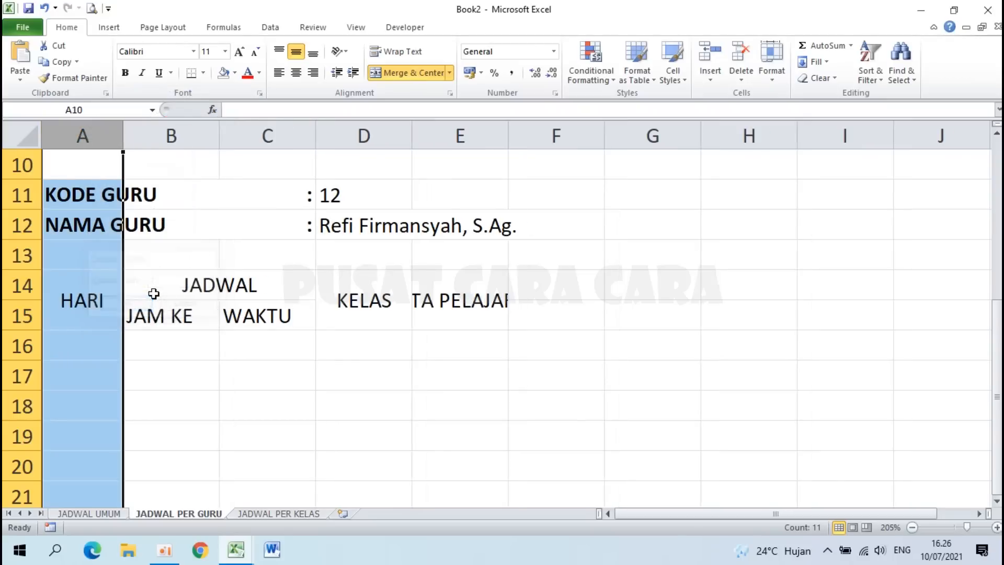
right_click(176, 134)
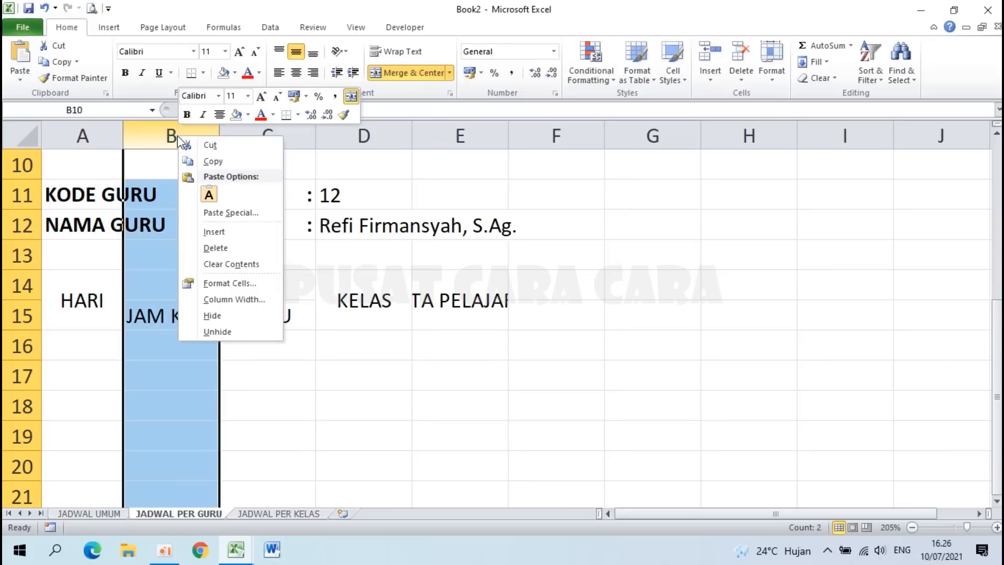
click(234, 300)
text(7)
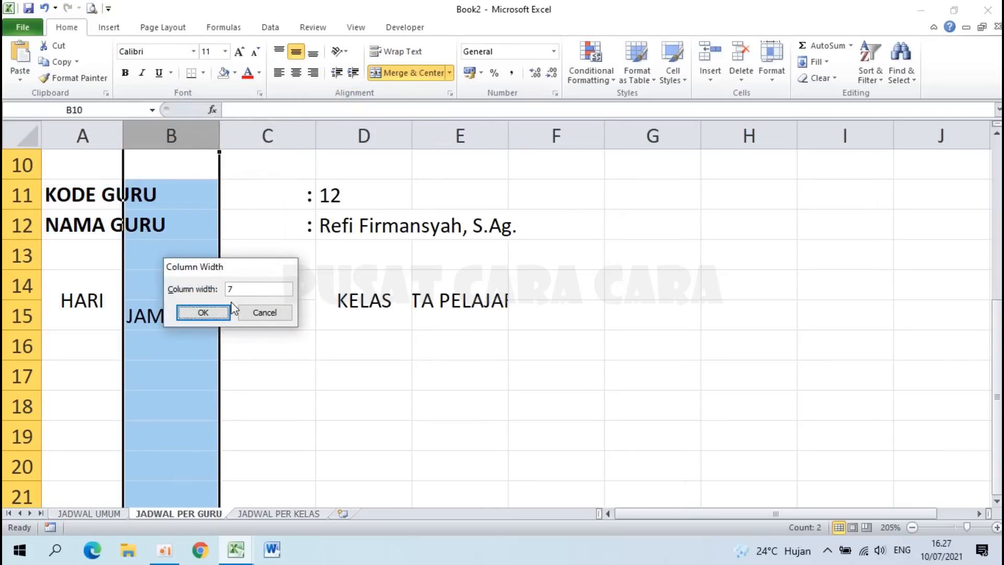
click(228, 310)
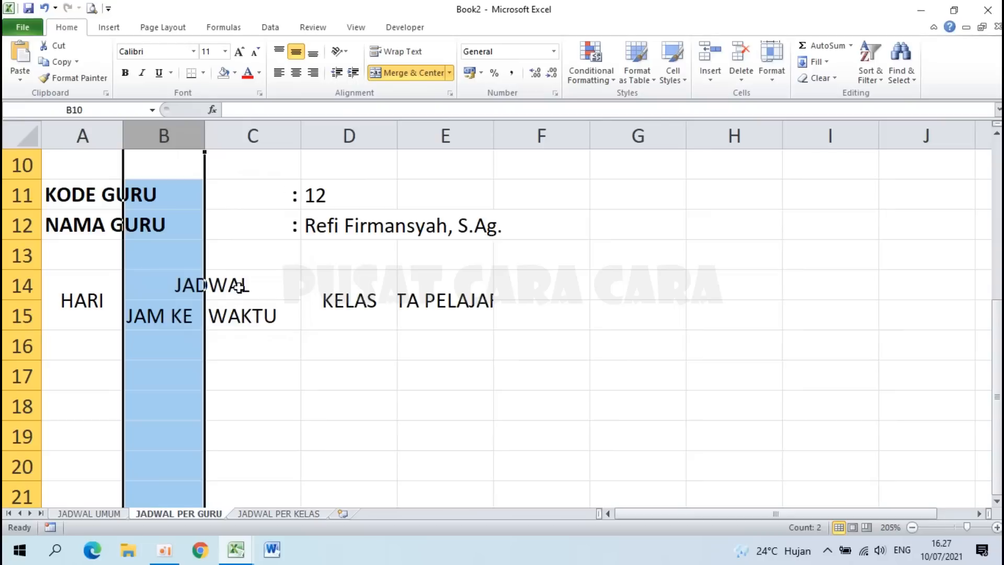
right_click(260, 135)
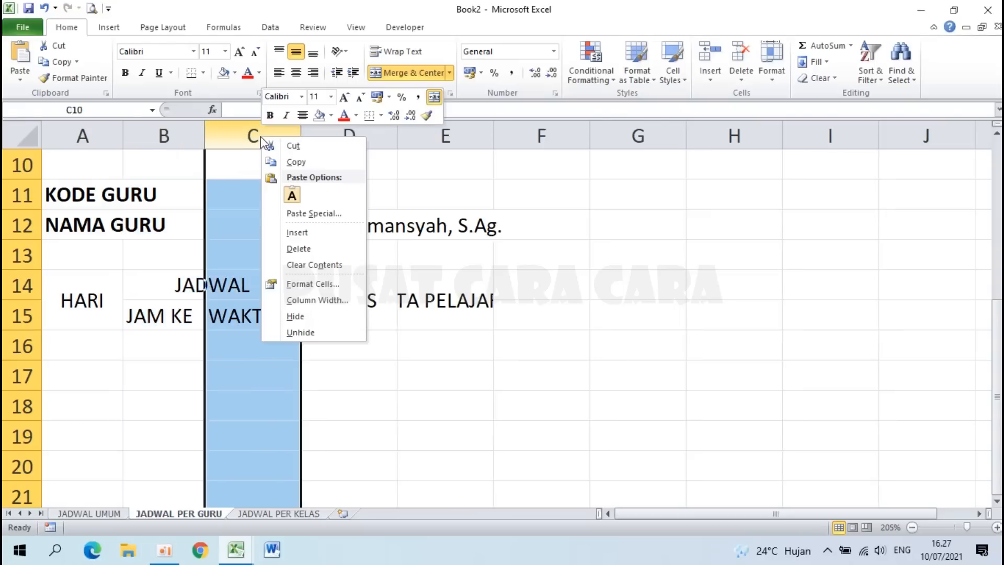
click(320, 304)
text(1)
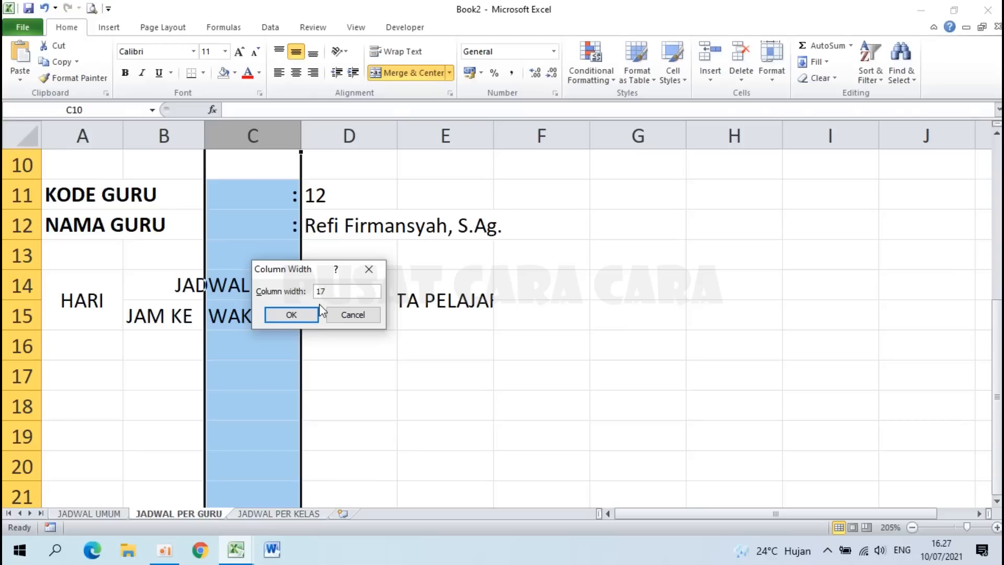
text(7)
click(316, 313)
Step: Widen column D to 15 and column E to 23
right_click(451, 137)
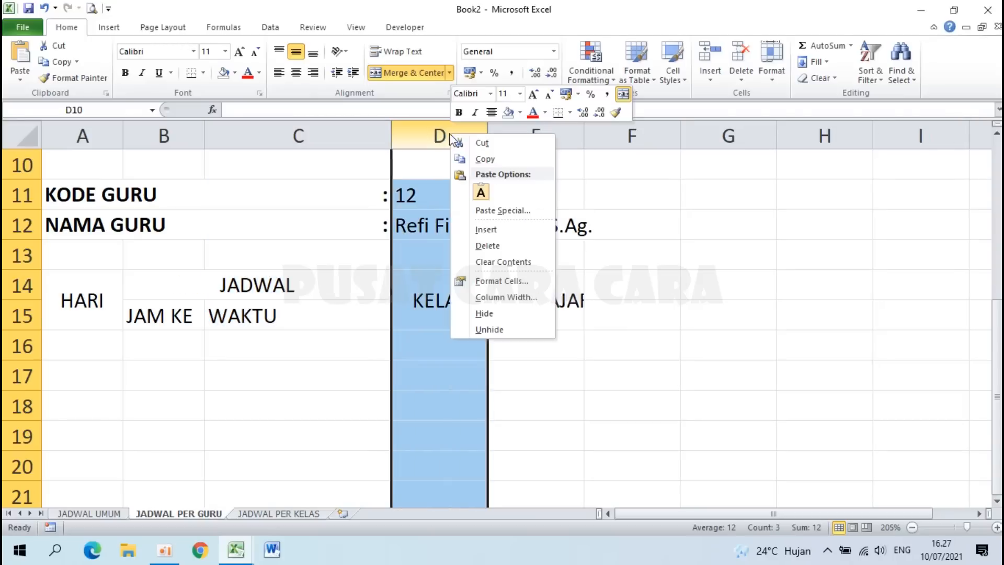
click(495, 298)
text(15)
key(Return)
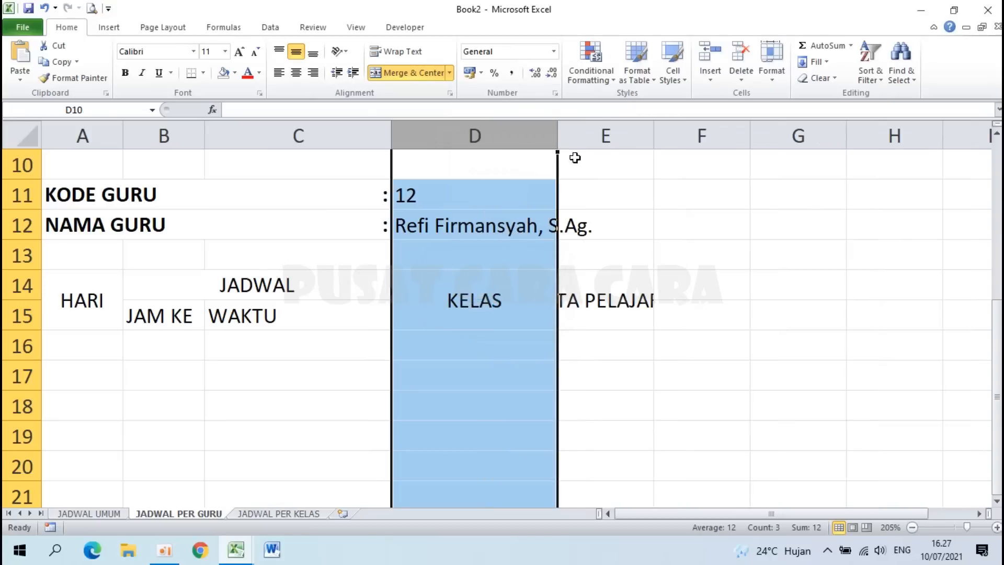
right_click(613, 140)
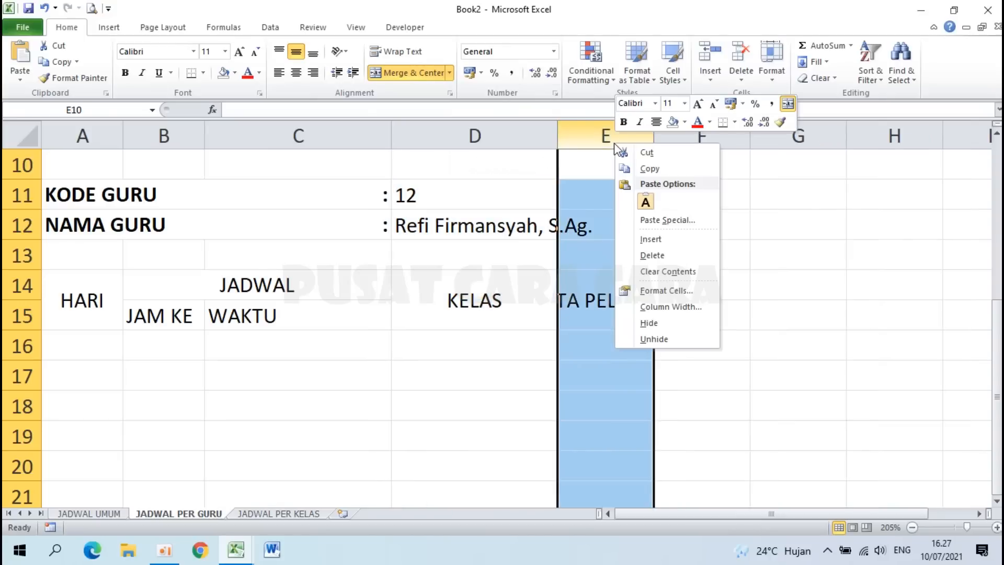
click(671, 307)
click(672, 308)
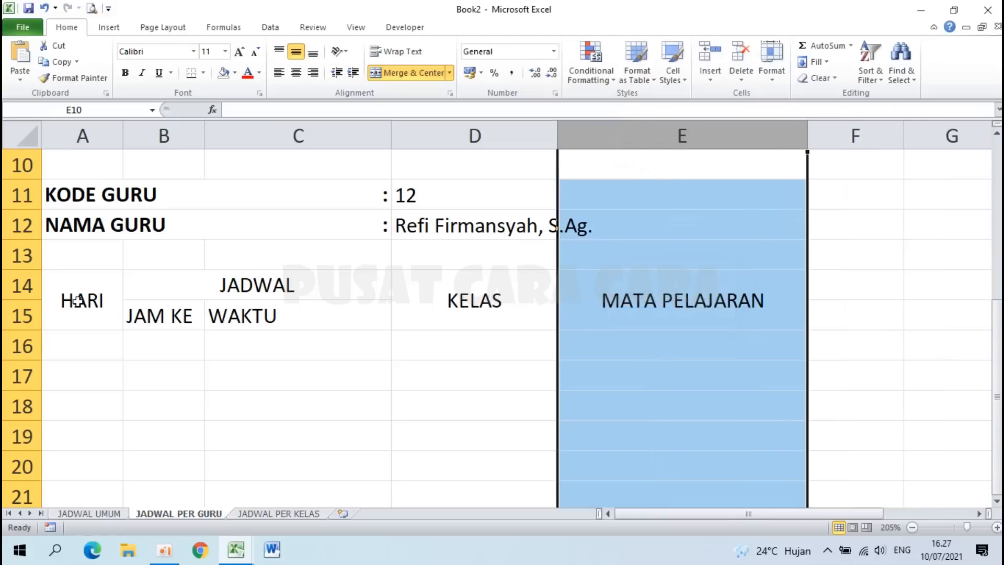
Step: Make the heading block A14:E15 bold and centred
drag(77, 300, 610, 313)
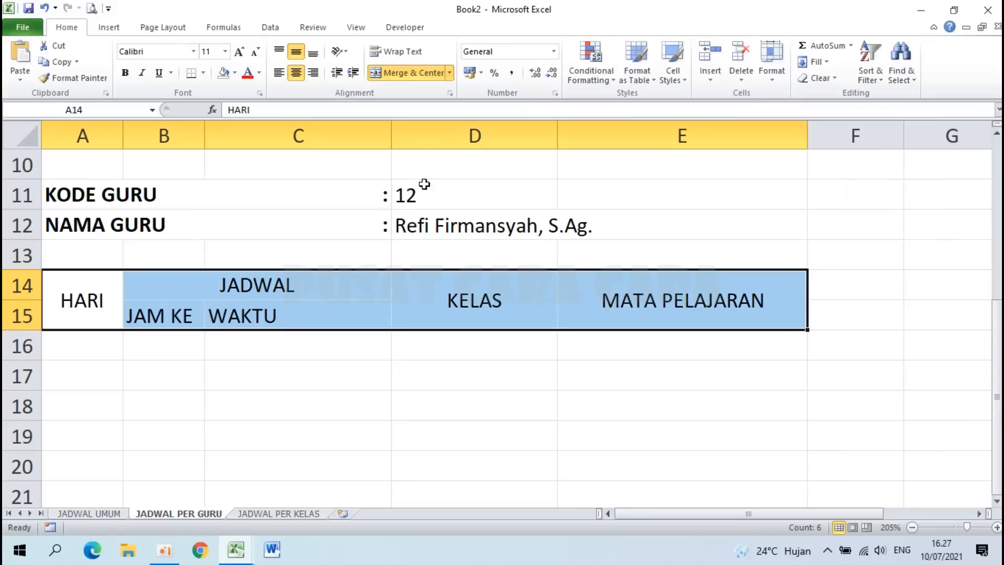
click(126, 73)
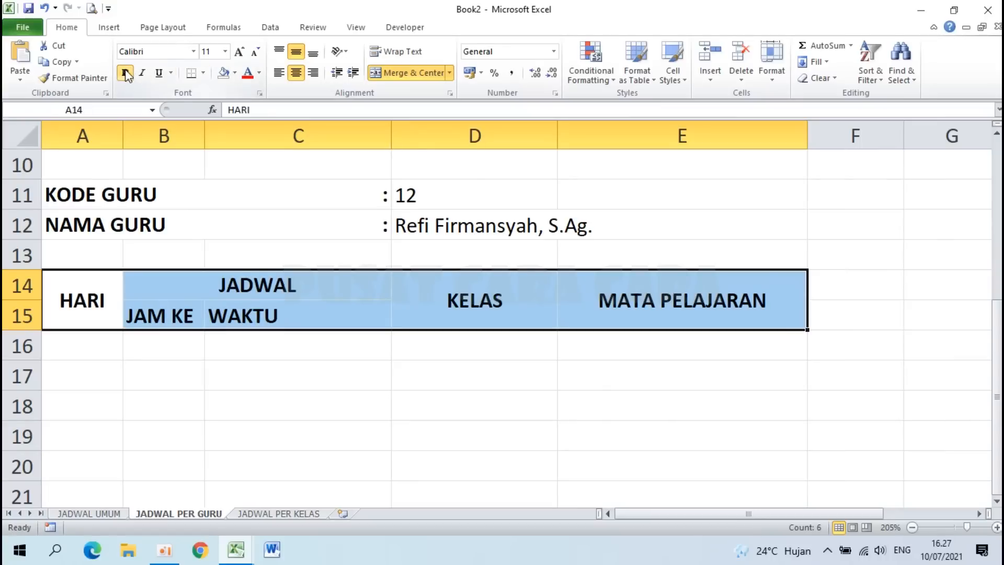
click(296, 74)
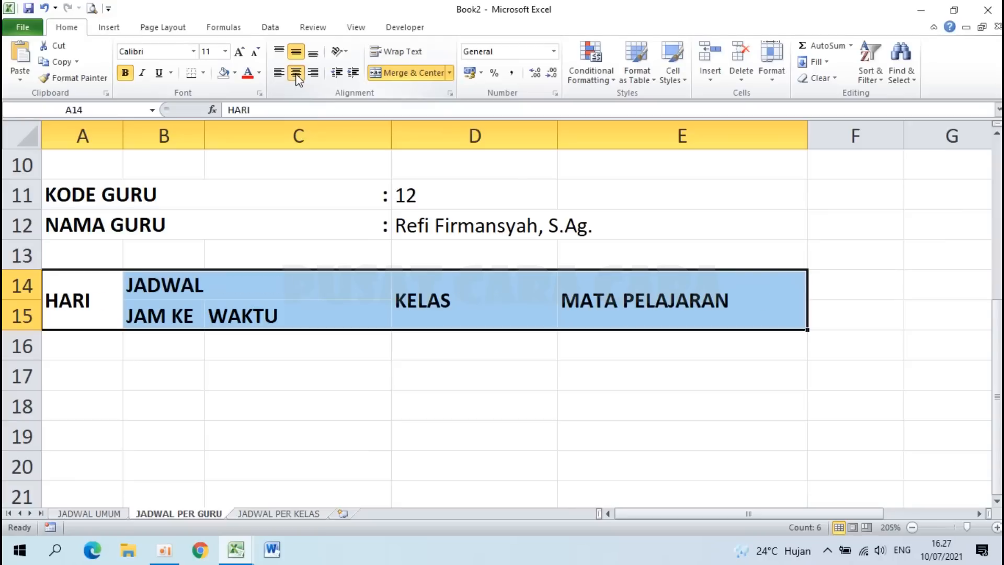
click(296, 74)
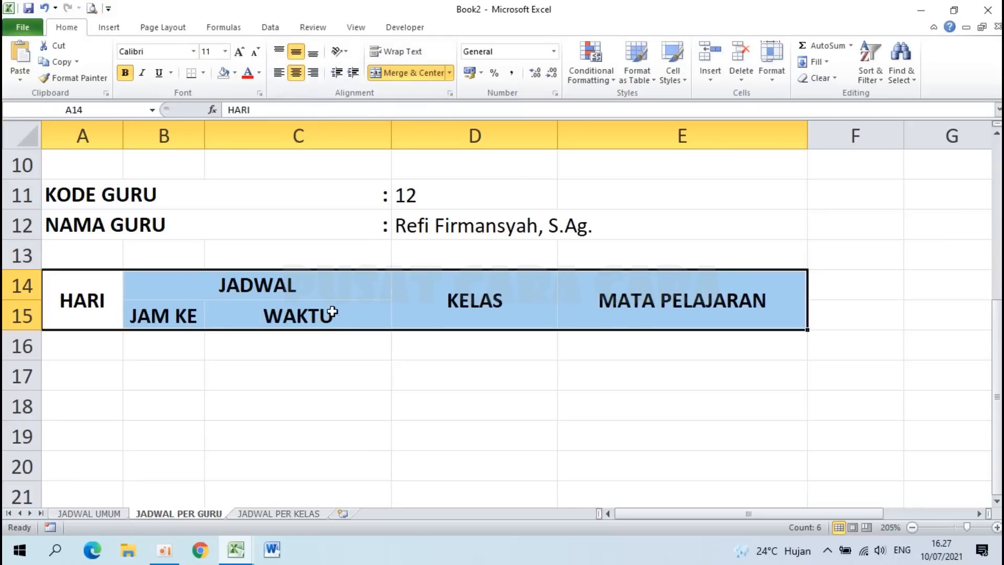
Step: Select cells under JAM KE and WAKTU and check the JADWAL UMUM sheet before returning
click(355, 315)
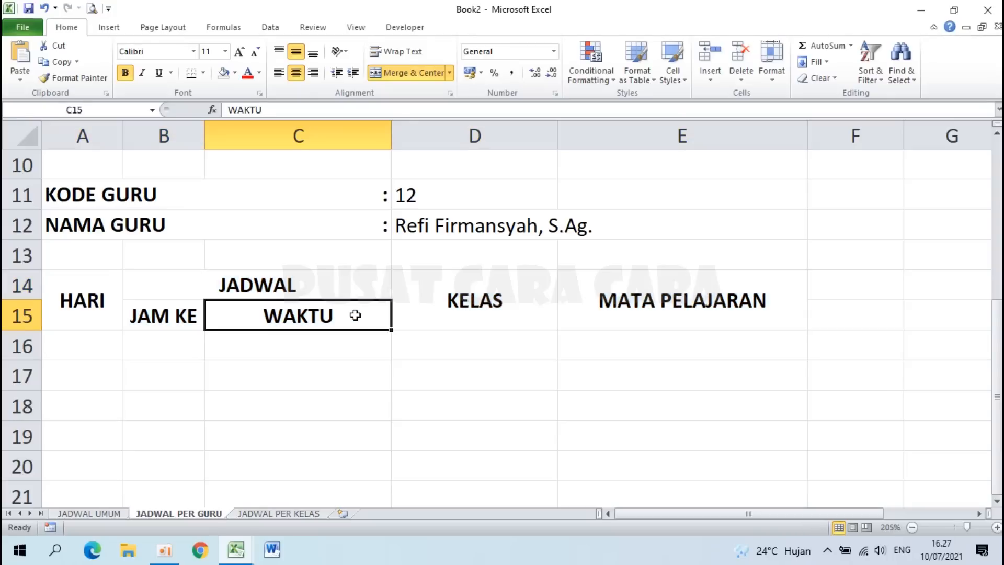
click(167, 351)
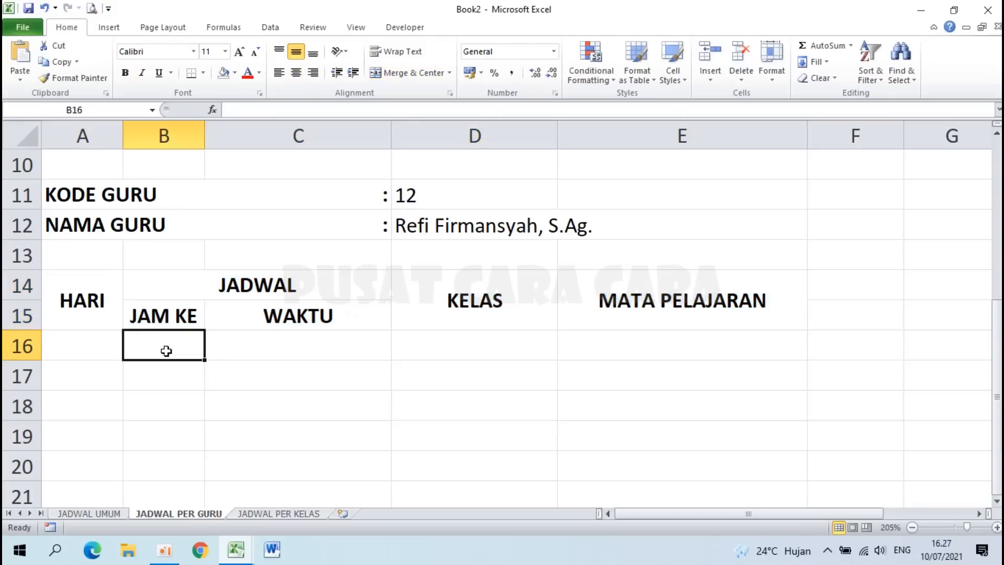
click(263, 346)
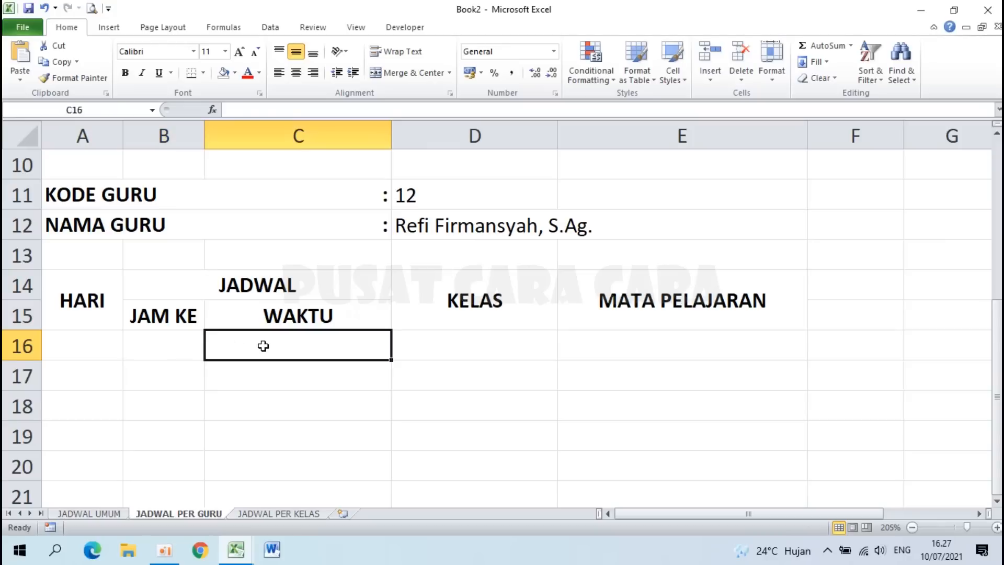
click(93, 514)
click(178, 514)
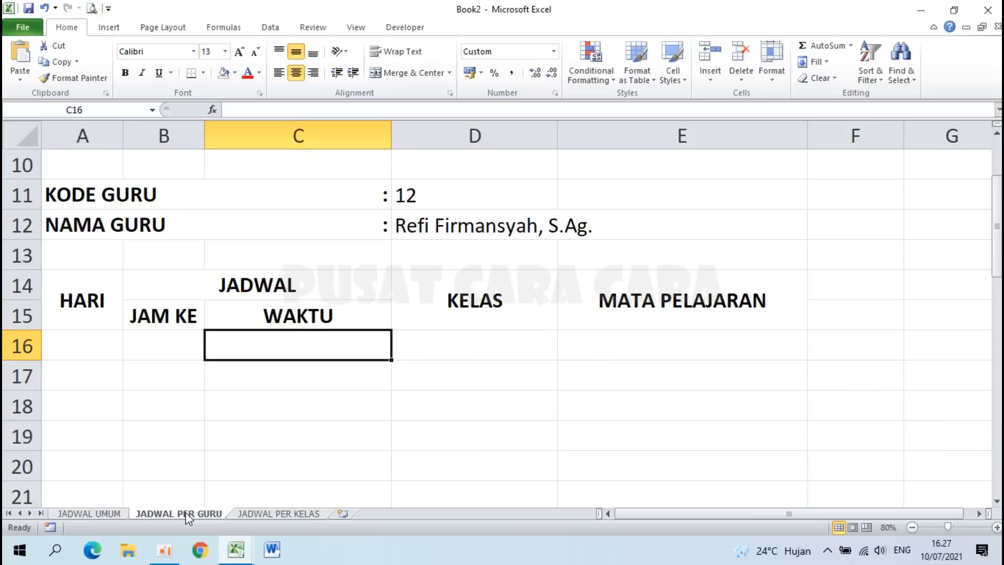
Step: Link B16 to 'JADWAL UMUM'!B16, showing lesson number 0
click(163, 347)
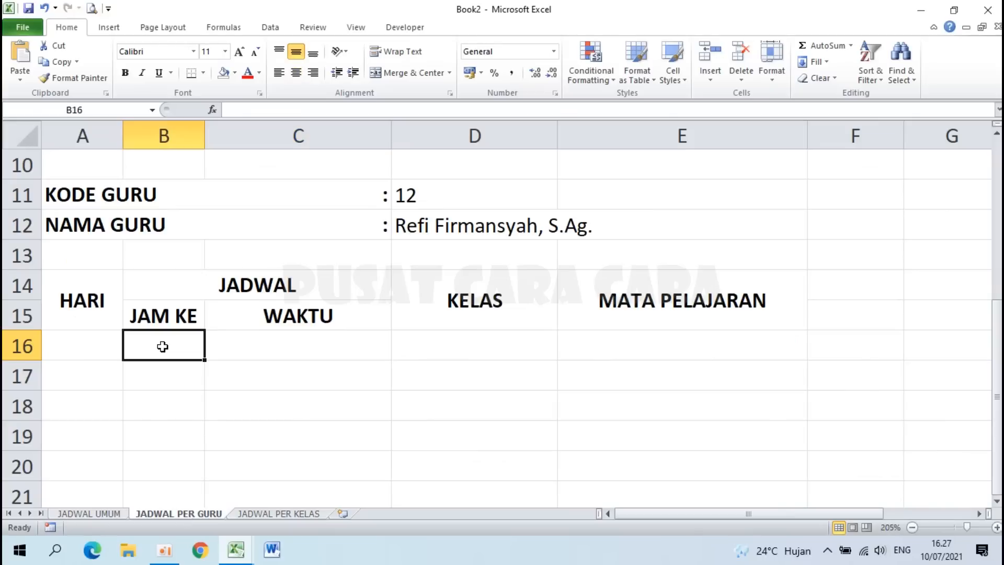
text(=)
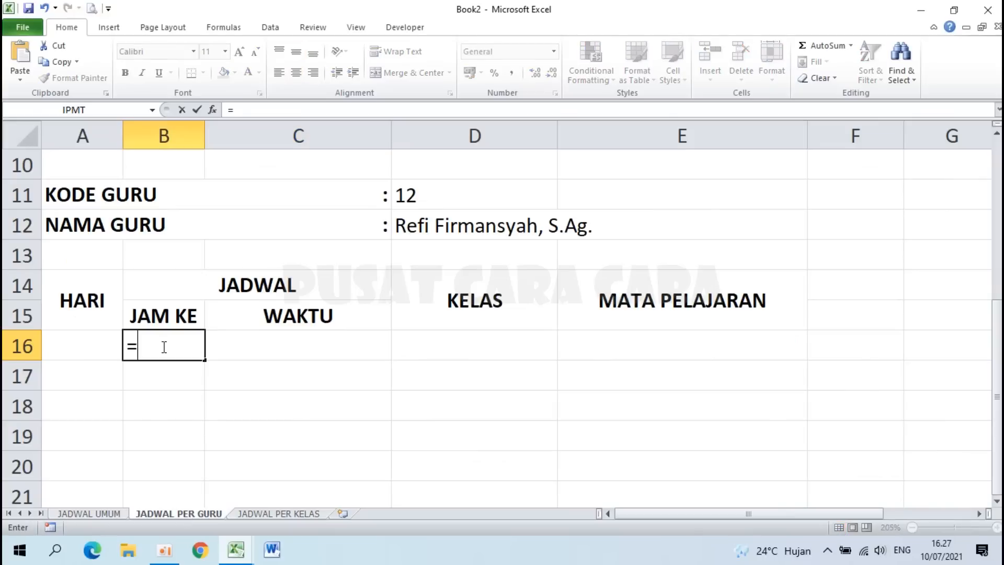
click(80, 513)
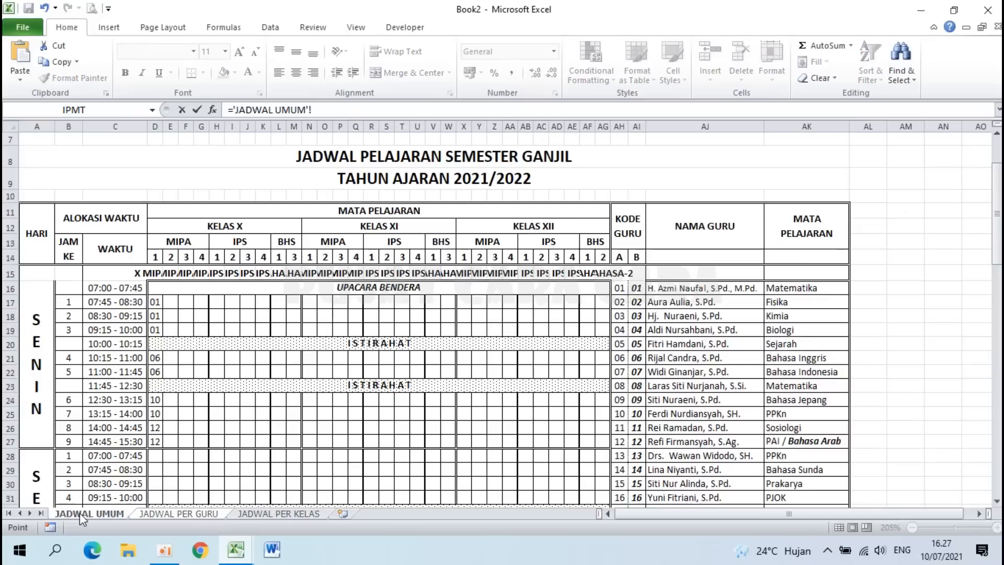
click(68, 289)
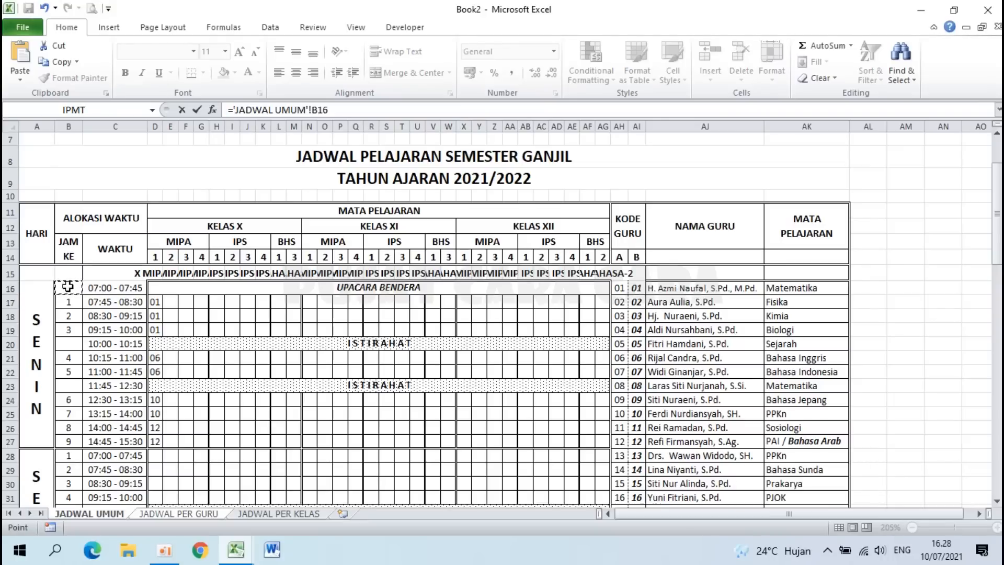
key(Return)
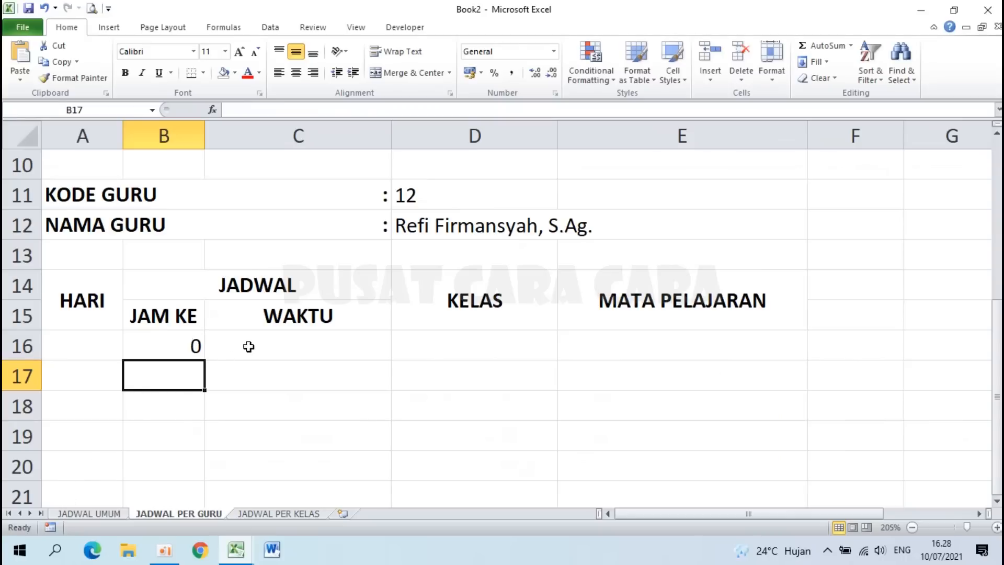
Step: Link C16 to 'JADWAL UMUM'!C16, showing 07:00 - 07:45
click(275, 343)
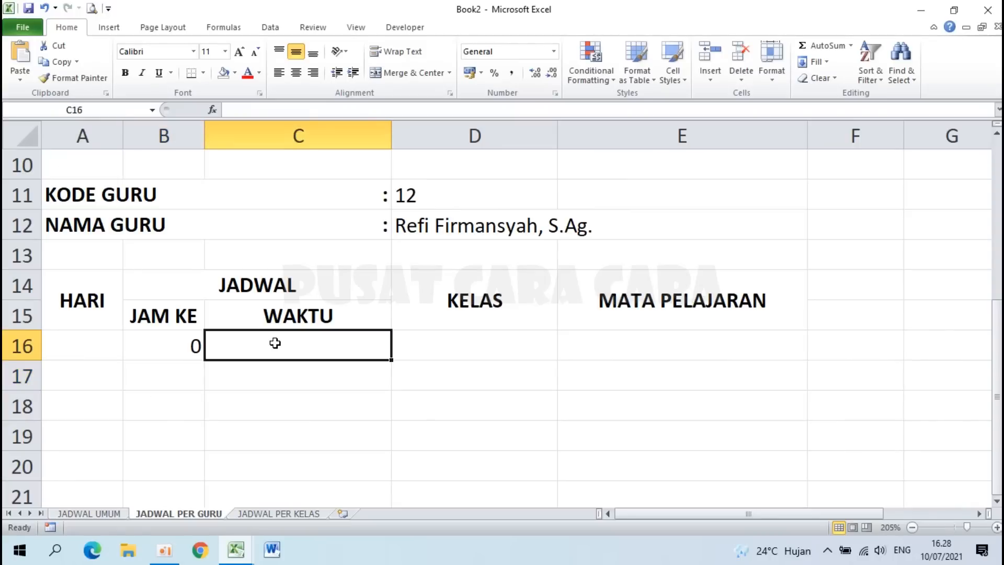
text(=)
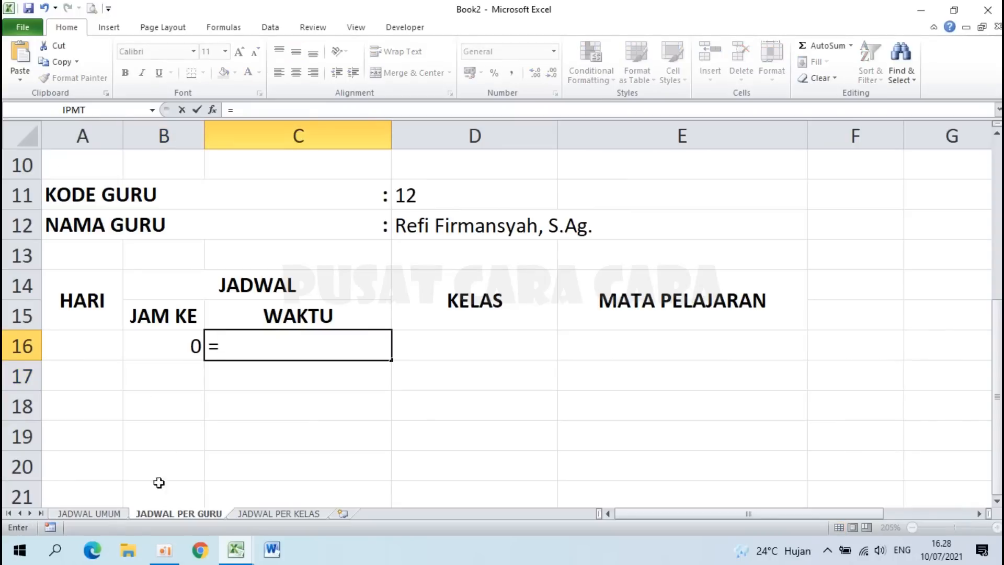
click(94, 513)
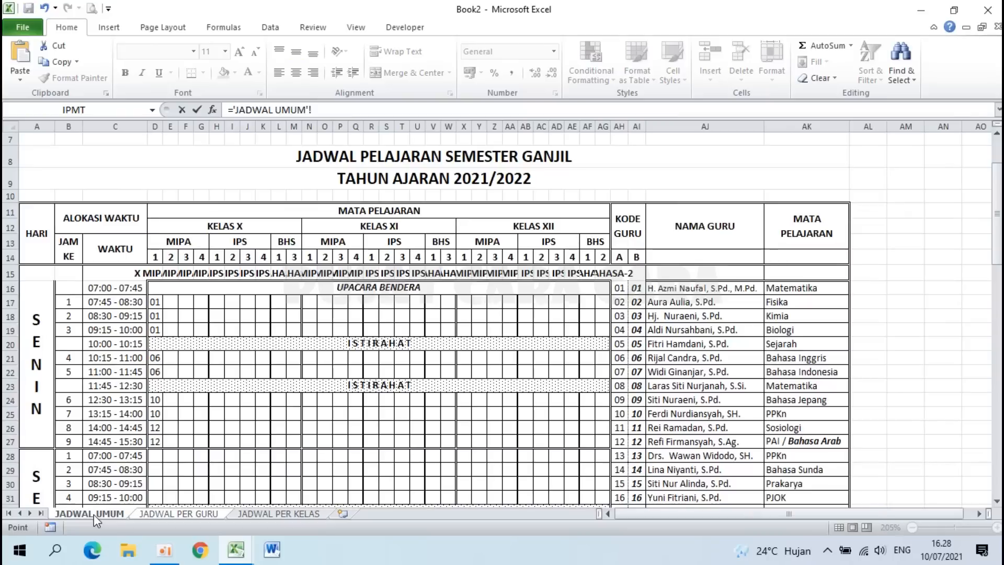
click(113, 289)
key(Return)
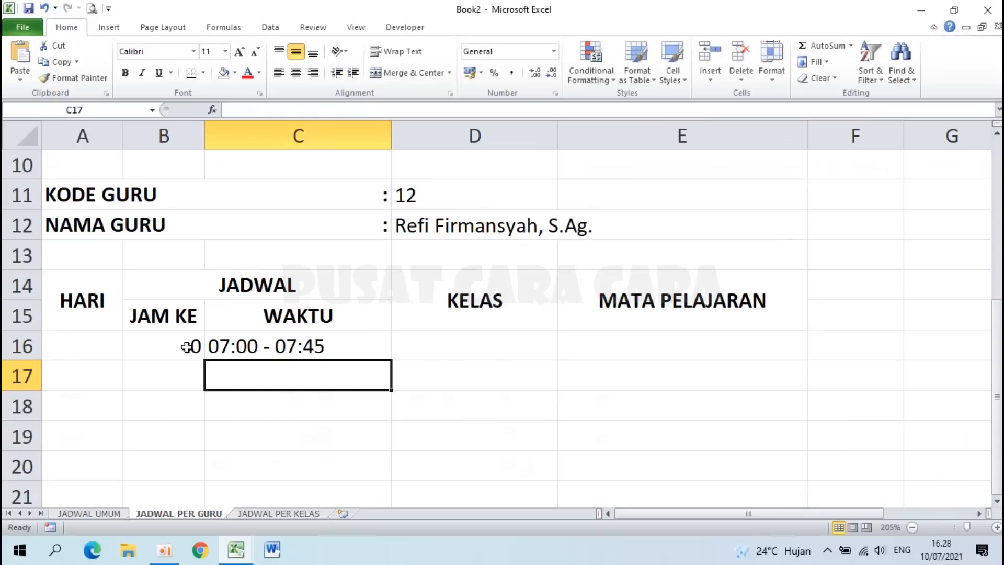
Step: Merge A16:A27 into one cell with vertical text orientation
scroll(131, 330, down, 1)
click(83, 319)
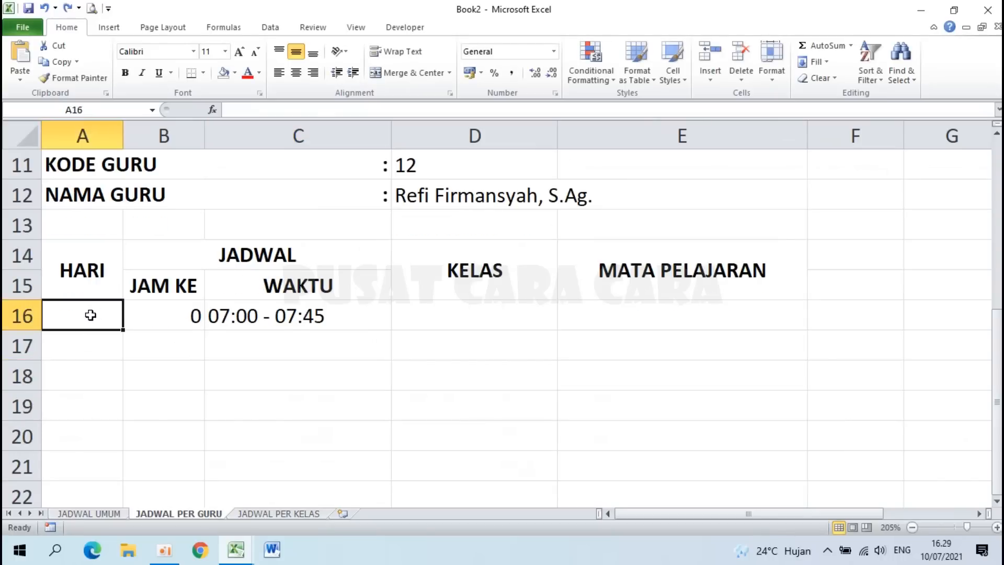
drag(84, 320, 78, 464)
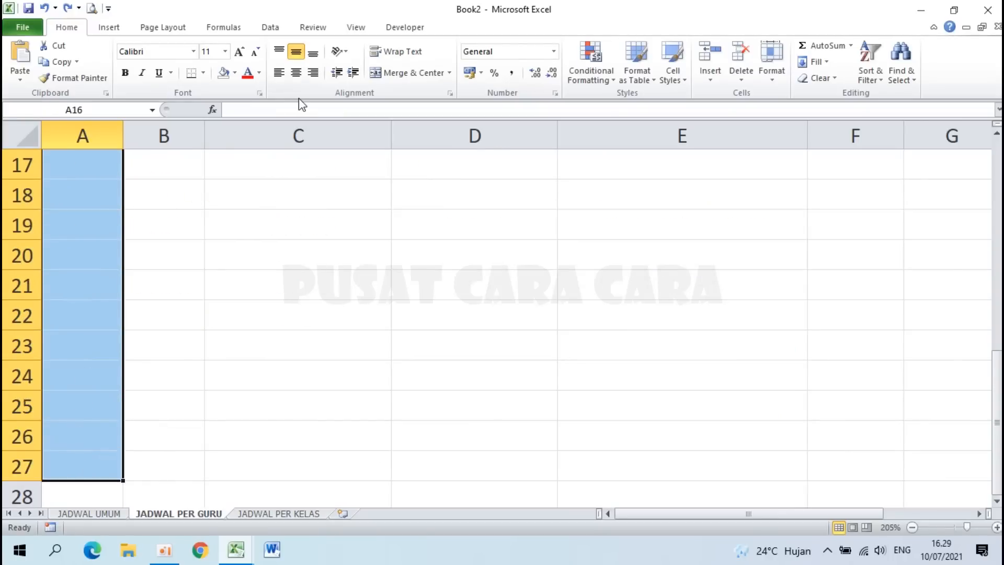
click(384, 76)
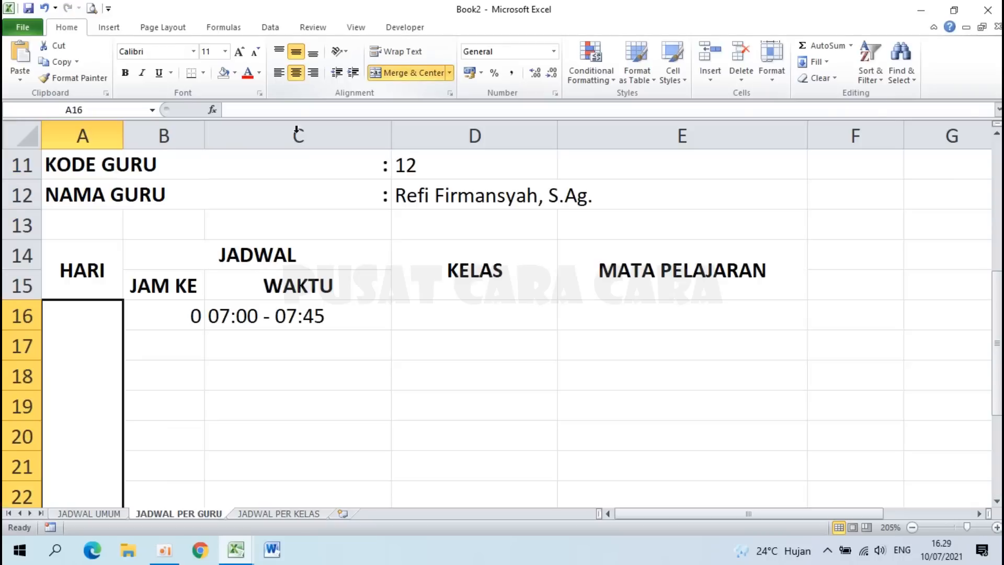
scroll(69, 286, down, 2)
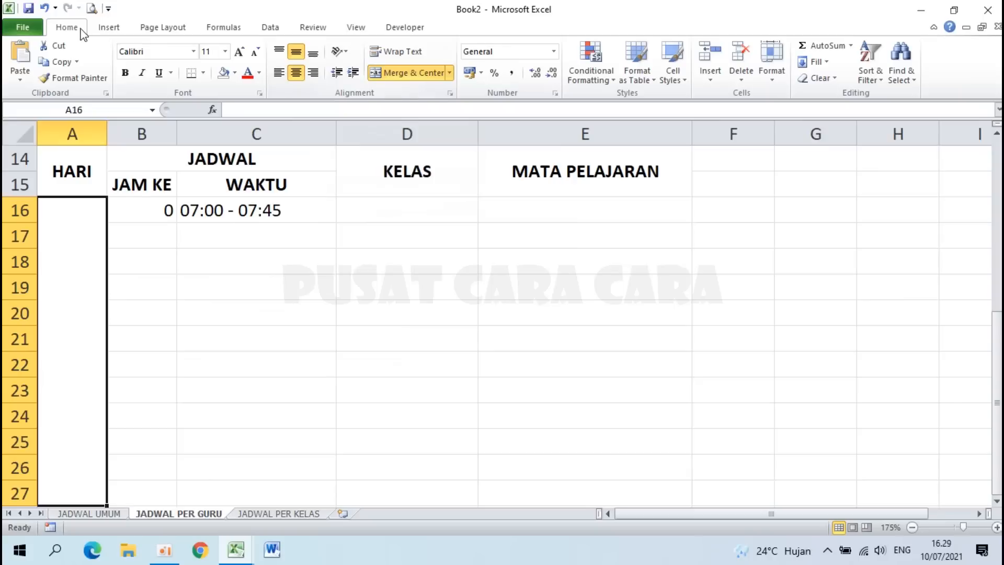
click(339, 50)
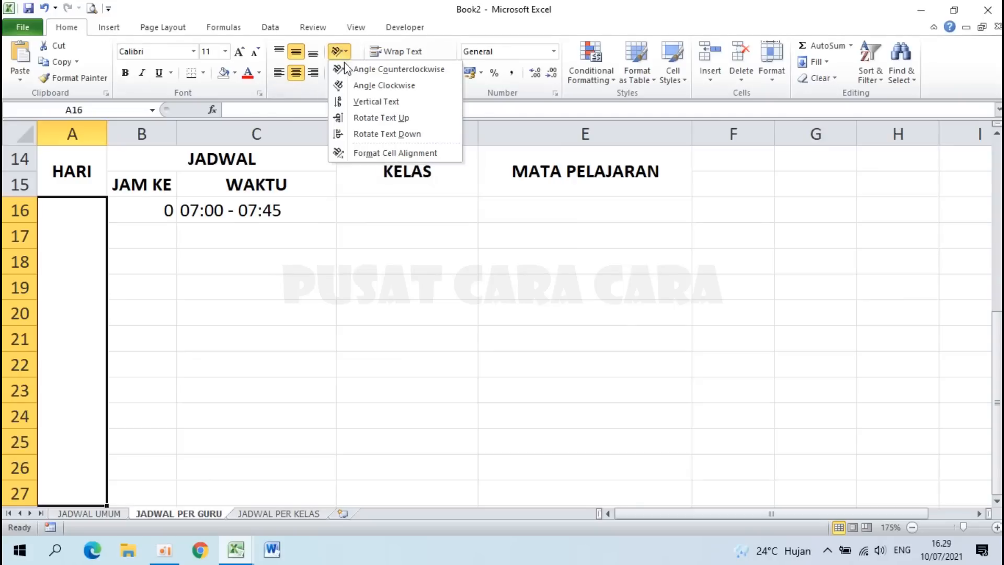
click(356, 103)
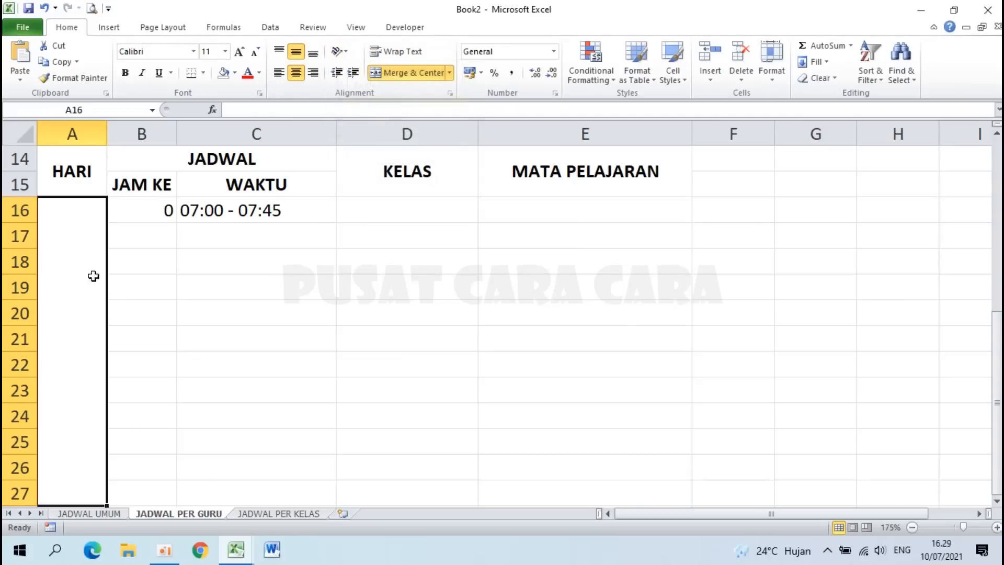
Step: Enter SENIN in the merged cell and copy it
text(SENIN)
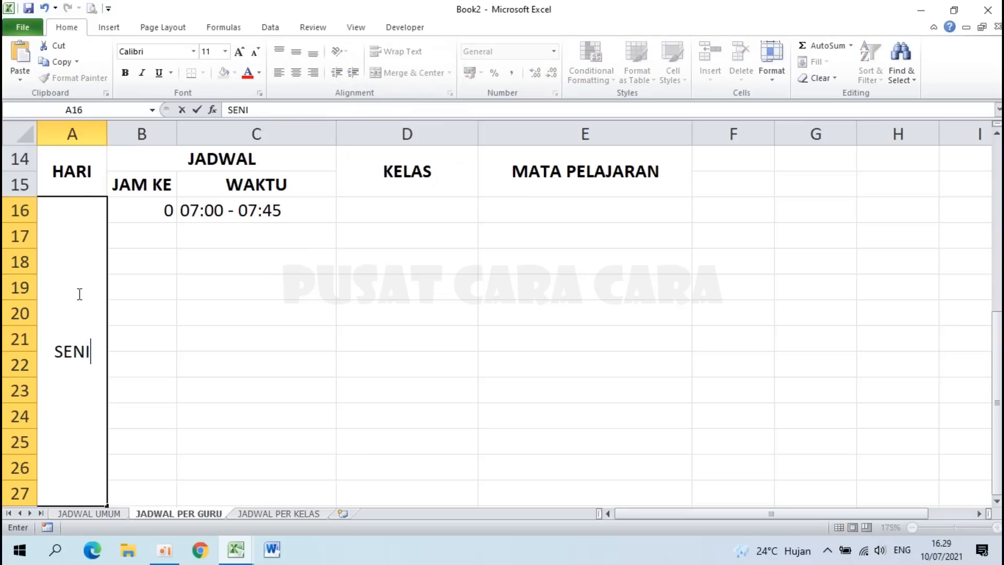
key(Return)
click(74, 320)
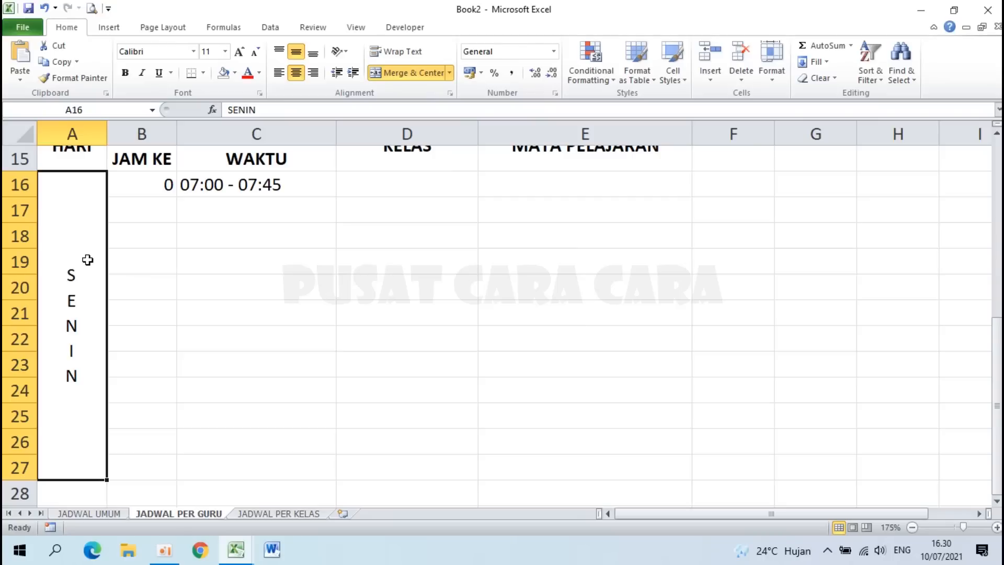
key(ctrl+c)
Step: Paste the day block at A28 and relabel it SELASA
scroll(85, 260, down, 3)
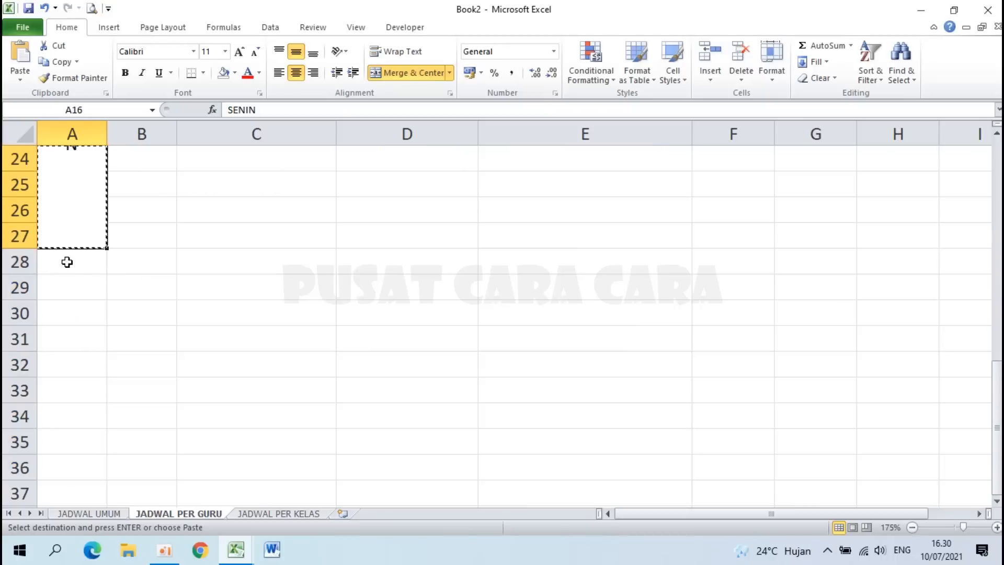
click(67, 262)
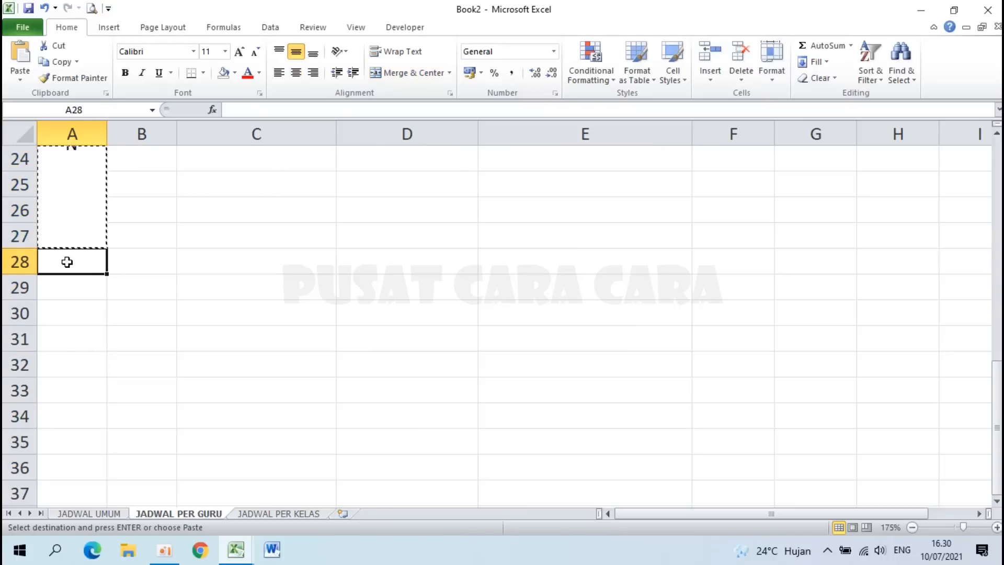
key(ctrl+v)
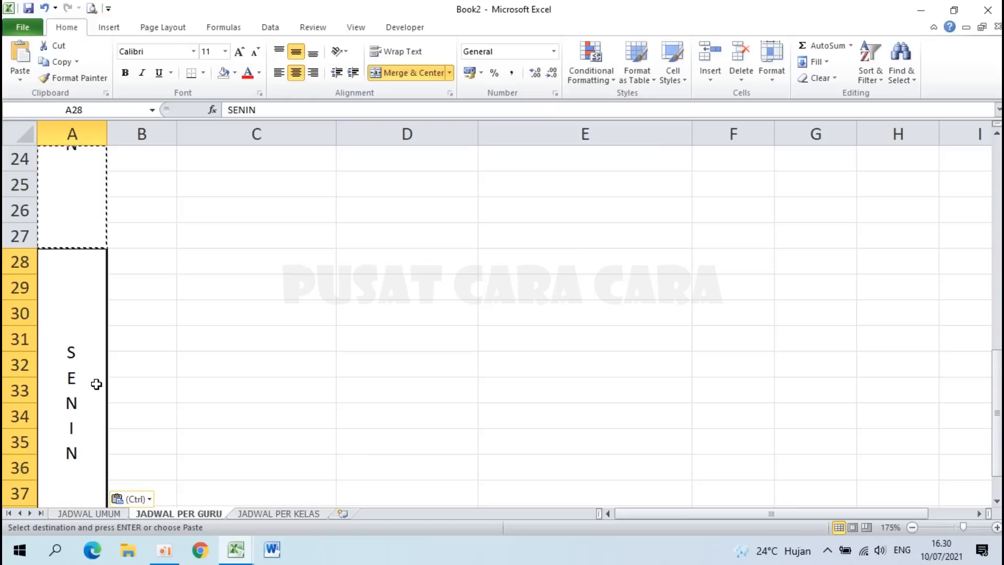
double_click(96, 384)
text(SELASA)
scroll(78, 290, down, 1)
key(Return)
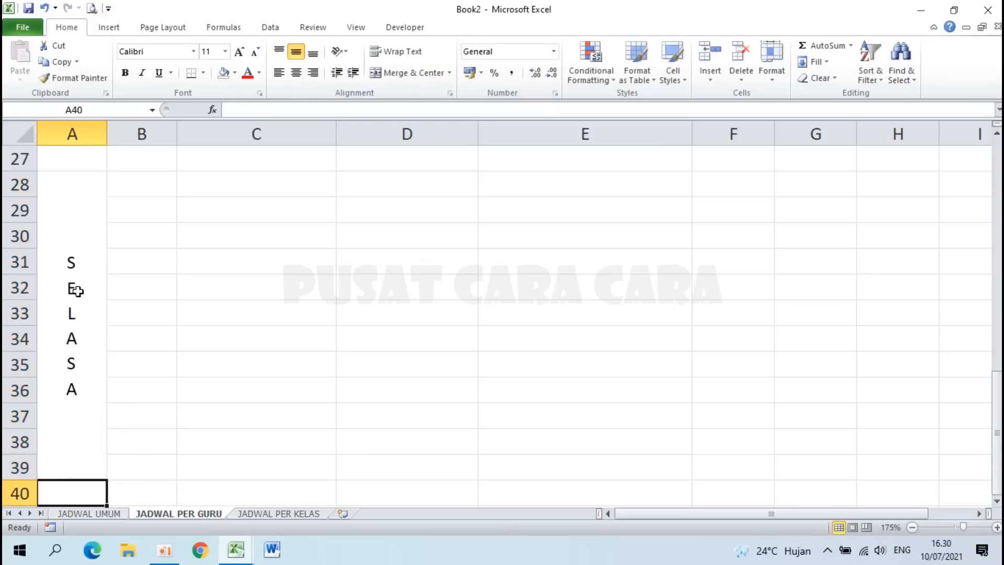
Step: Copy the SELASA block to A40:A51 and relabel it RABU
click(67, 289)
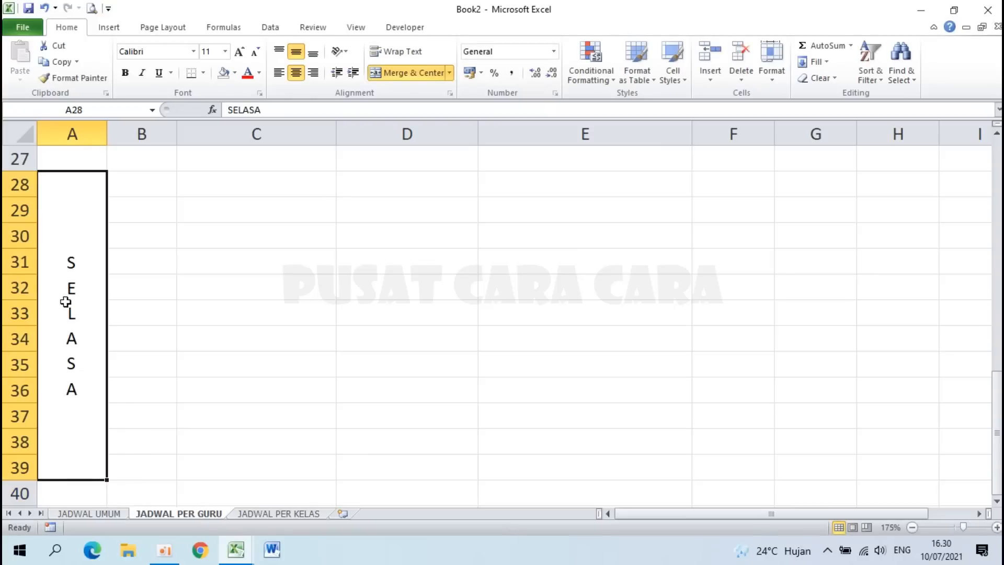
key(ctrl+c)
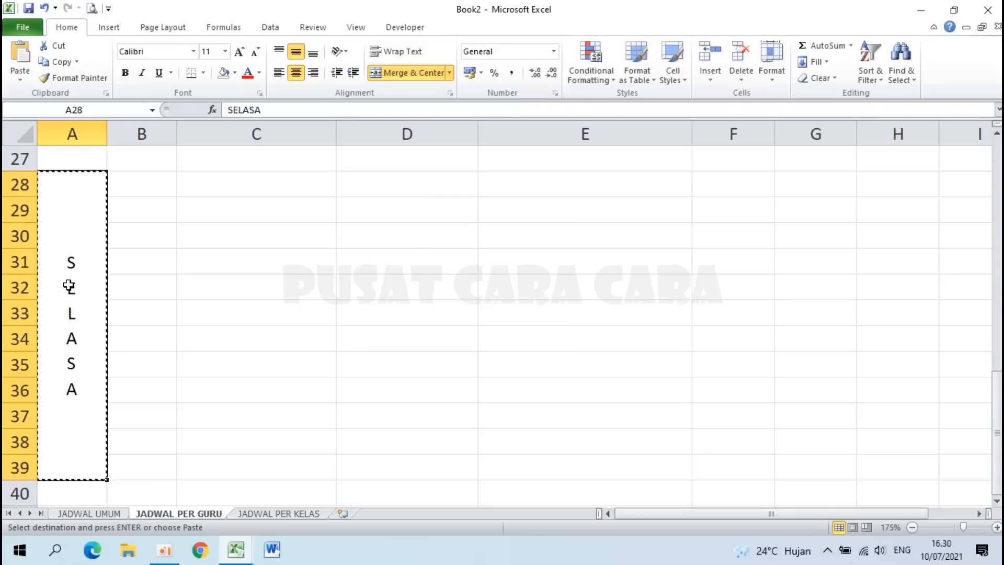
scroll(69, 282, down, 3)
click(70, 264)
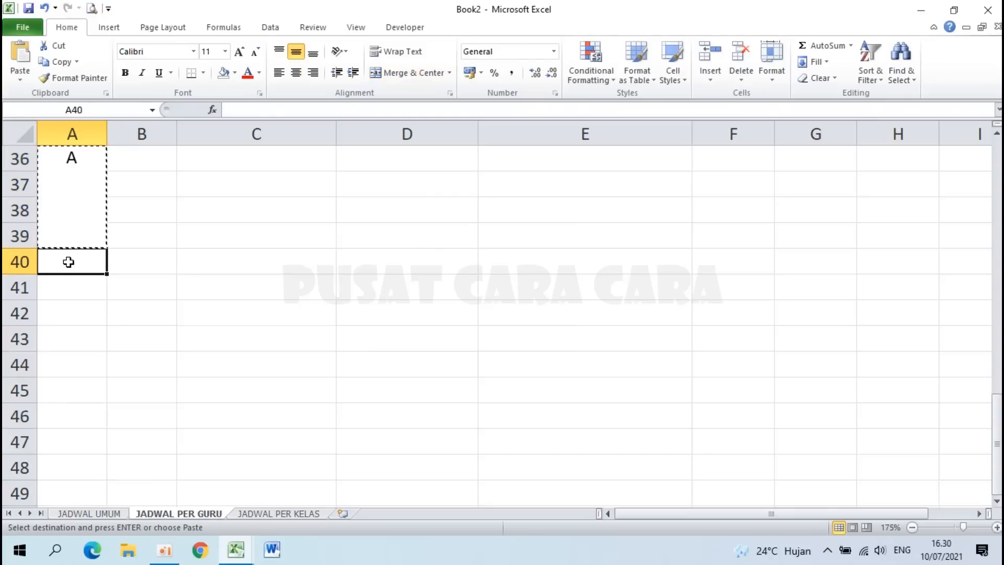
key(ctrl+v)
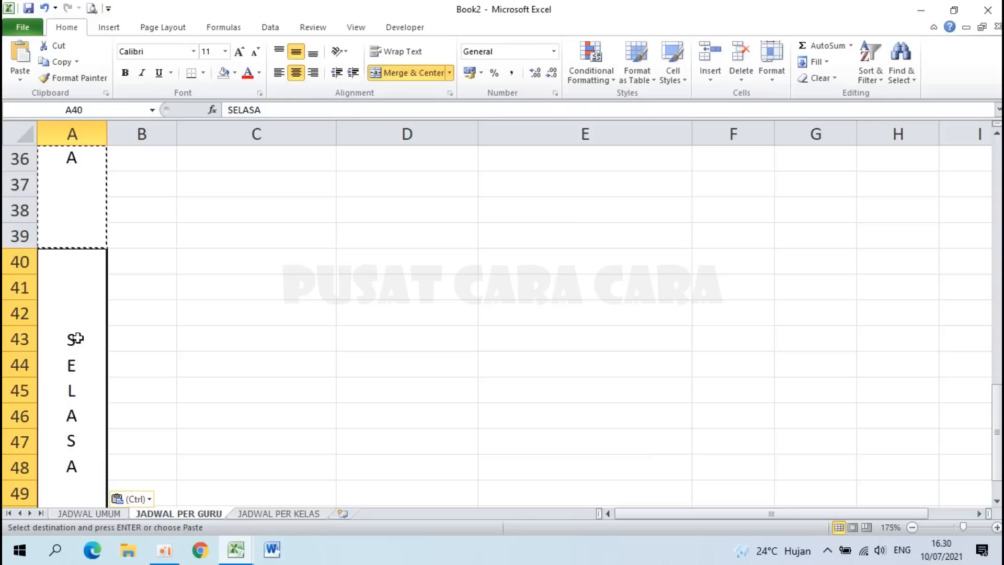
text(RABU)
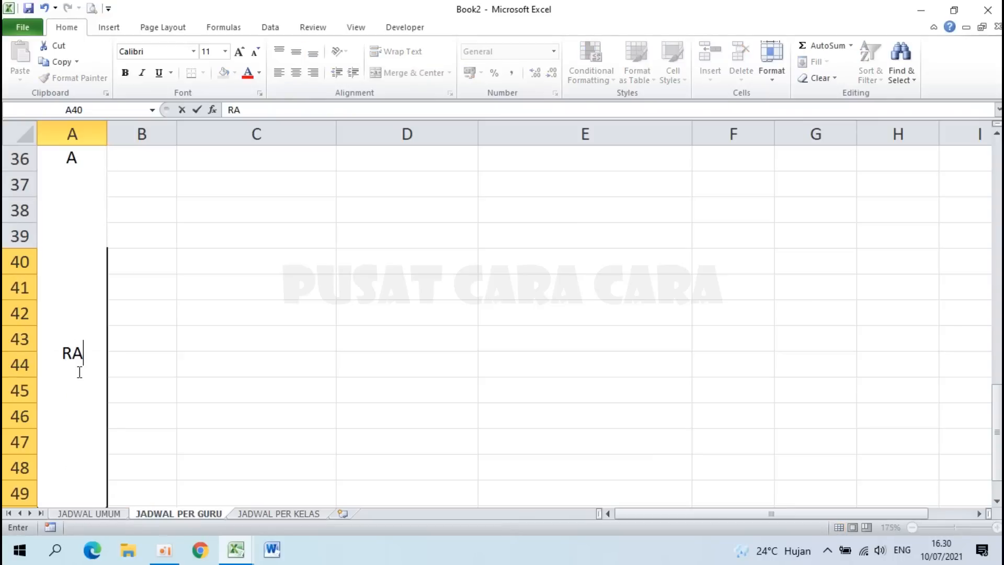
key(Return)
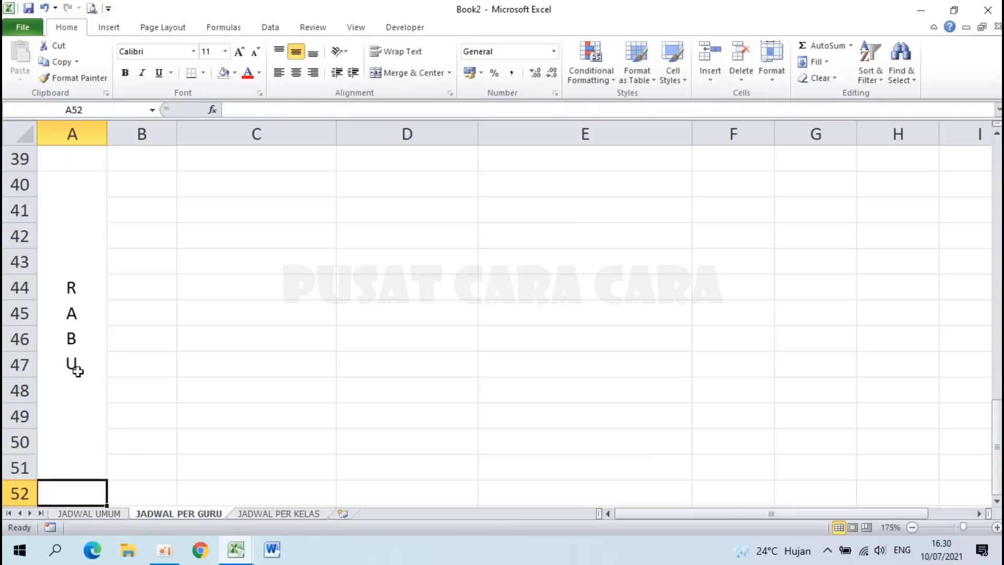
scroll(77, 371, up, 10)
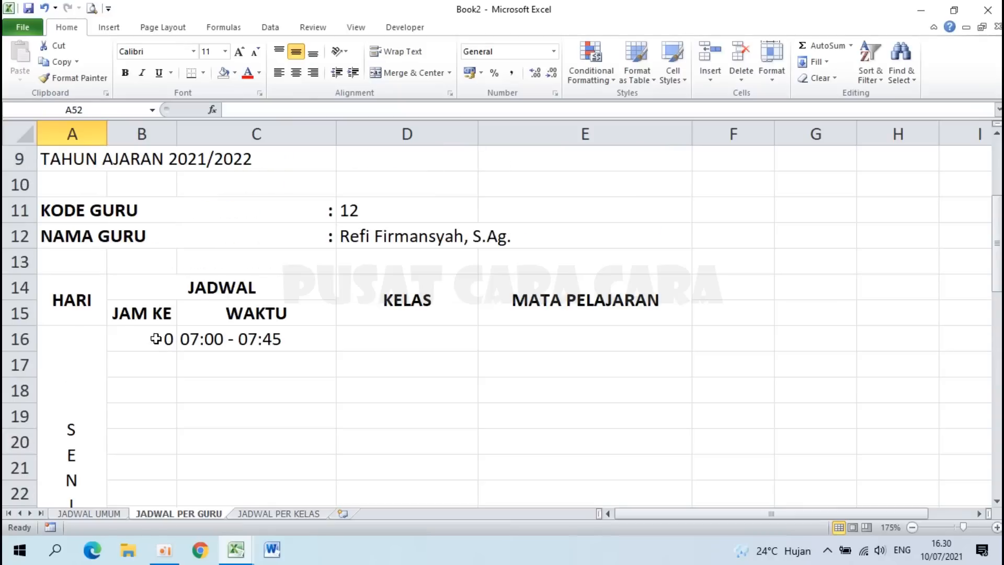
Step: Fill the linked JAM KE and WAKTU values in B16:C16 down to row 51 and centre them
click(147, 337)
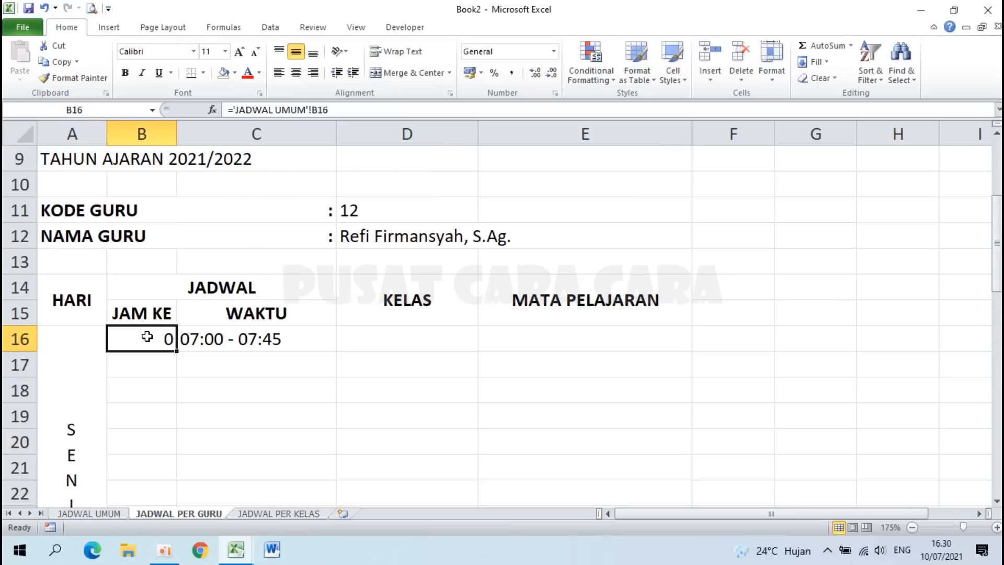
drag(150, 337, 253, 340)
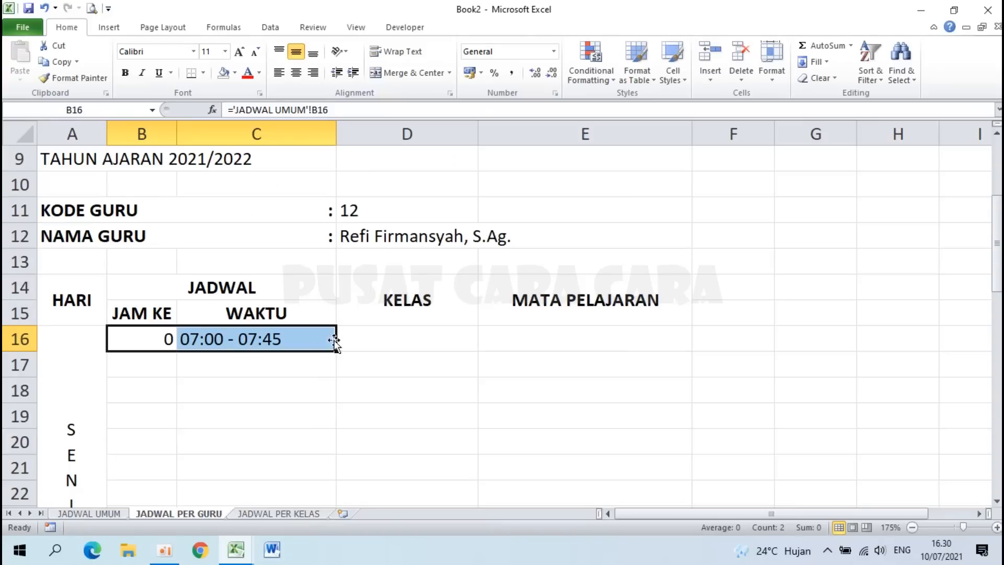
drag(336, 351, 298, 434)
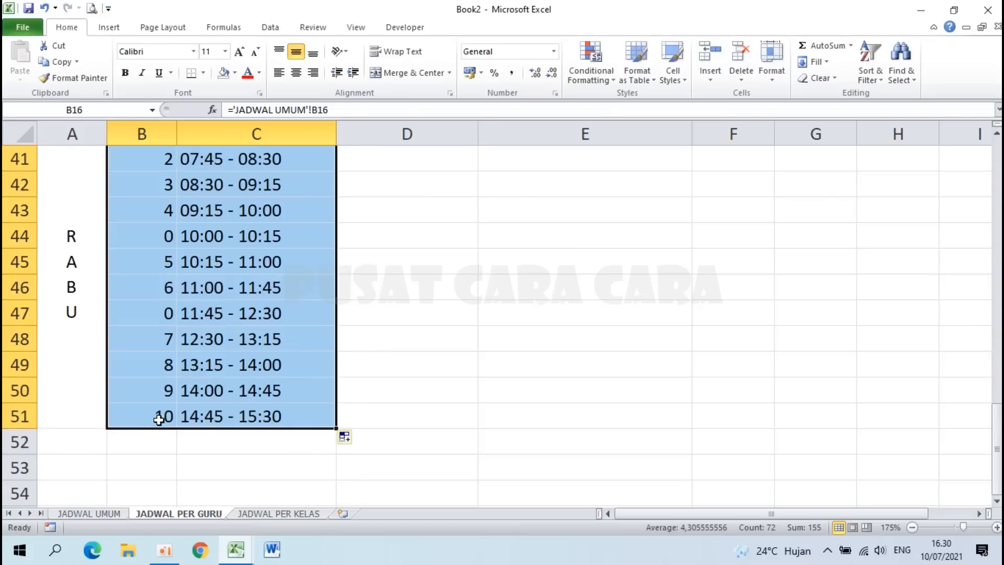
scroll(235, 369, up, 12)
scroll(236, 369, down, 2)
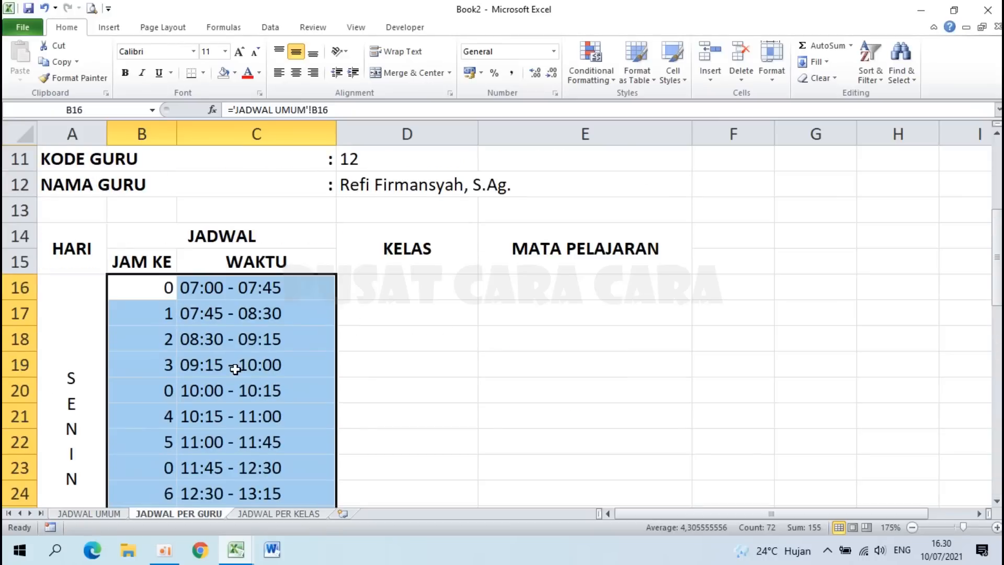
click(296, 73)
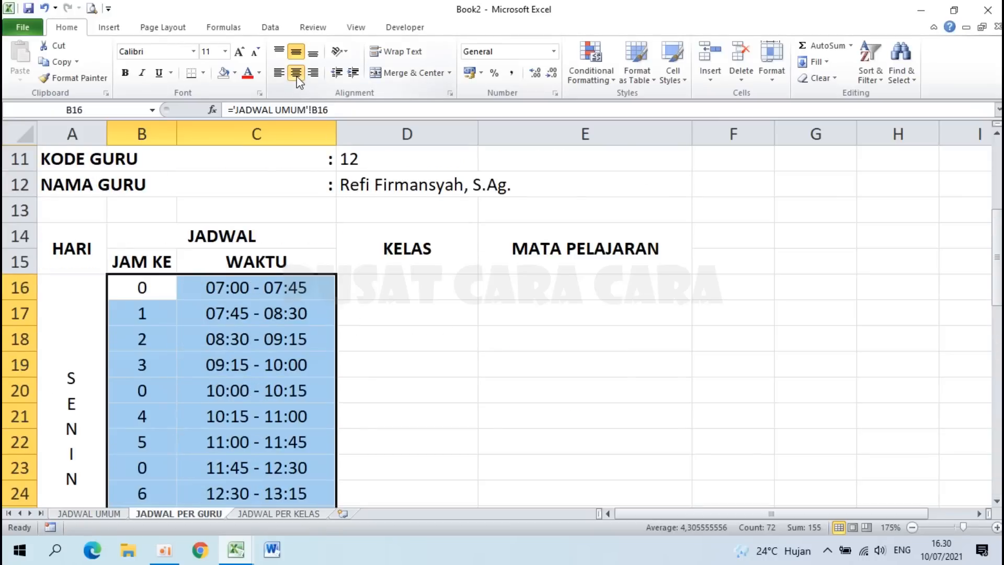
Step: Clear the zero lesson numbers in B16, B20 and B23
click(139, 287)
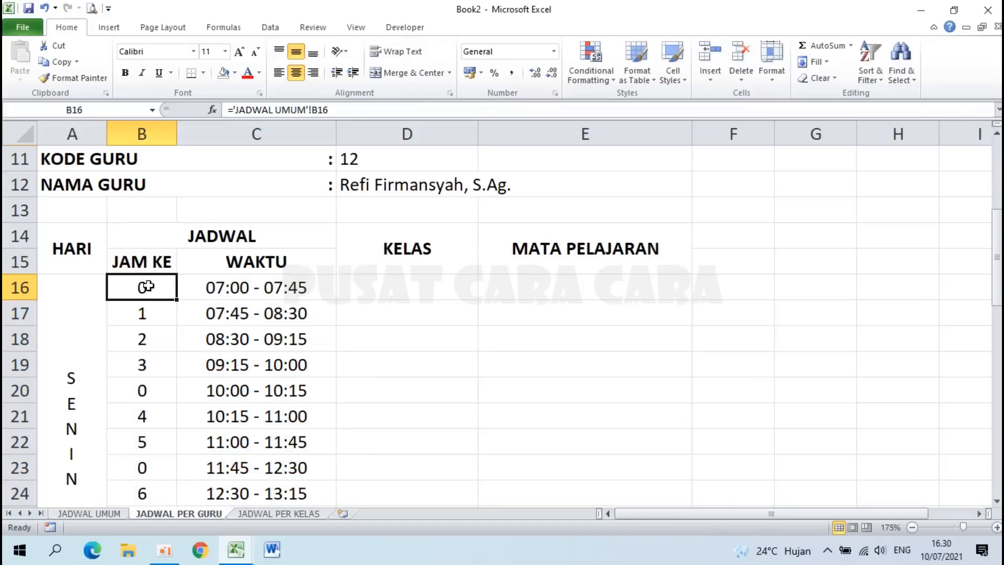
key(Delete)
click(148, 396)
key(Delete)
scroll(149, 397, down, 2)
click(154, 317)
key(Delete)
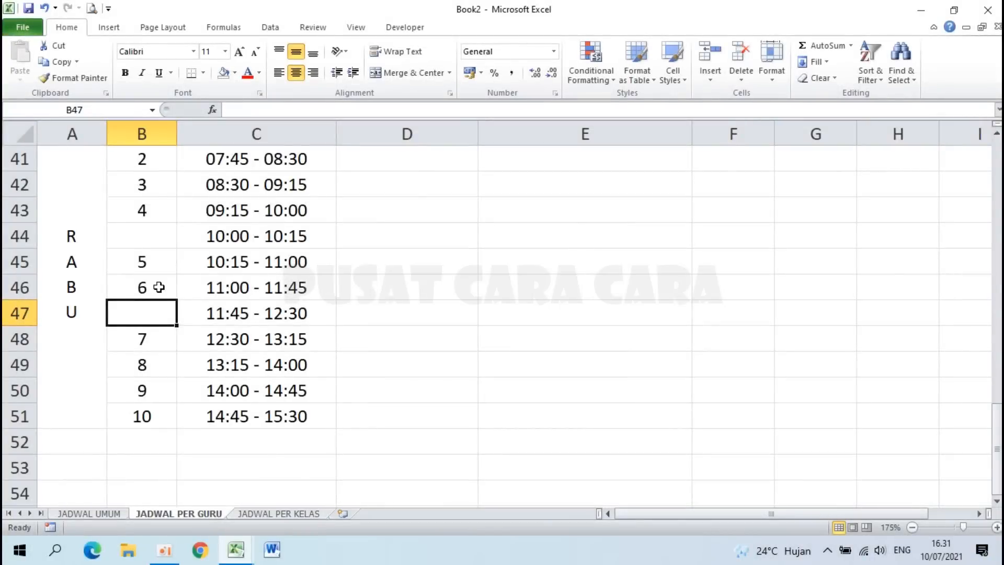
Step: Apply All Borders to the schedule table A14:E51
scroll(158, 288, up, 2)
scroll(158, 287, up, 4)
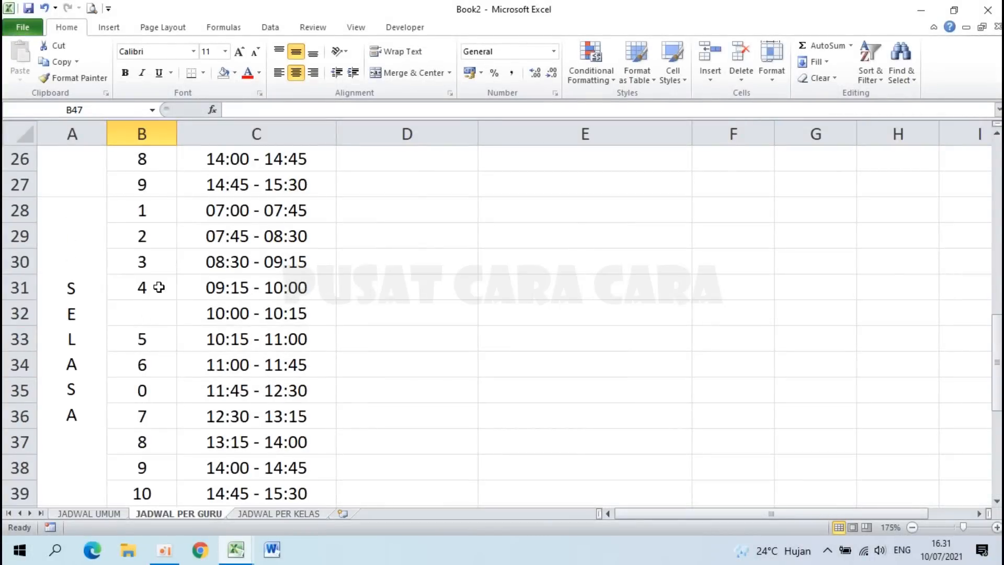
scroll(158, 287, down, 2)
scroll(159, 287, up, 4)
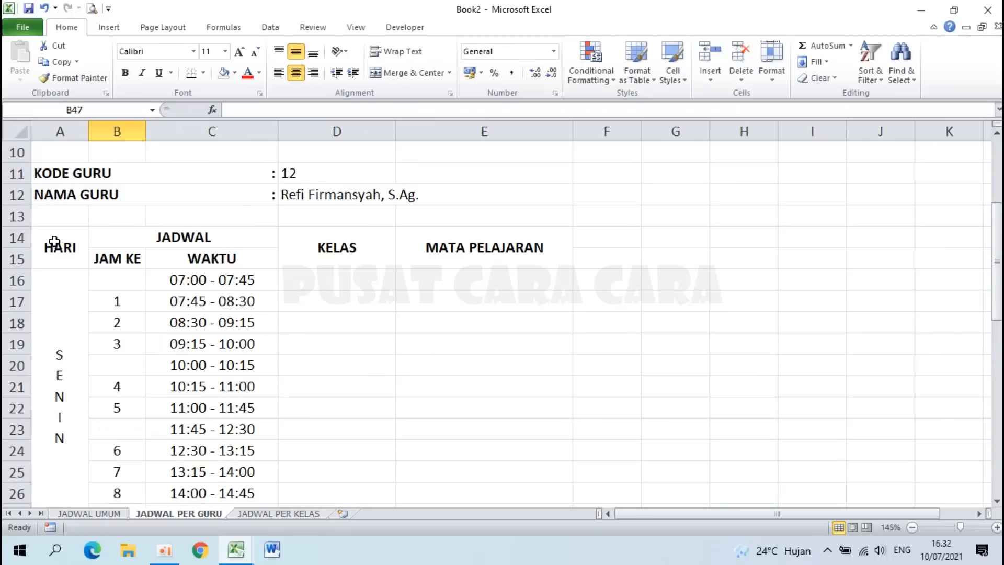
drag(52, 242, 513, 166)
scroll(513, 167, up, 11)
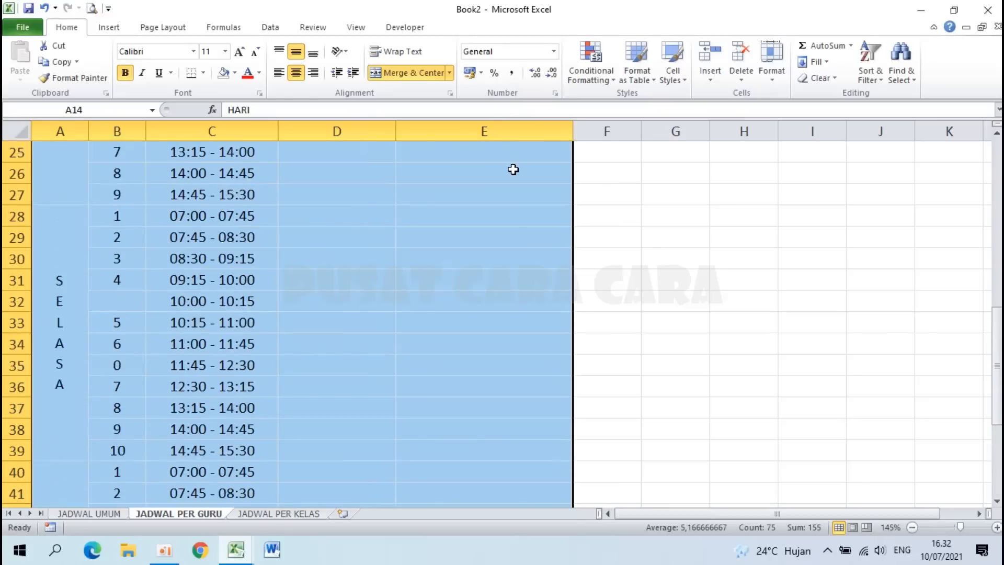
scroll(513, 169, up, 3)
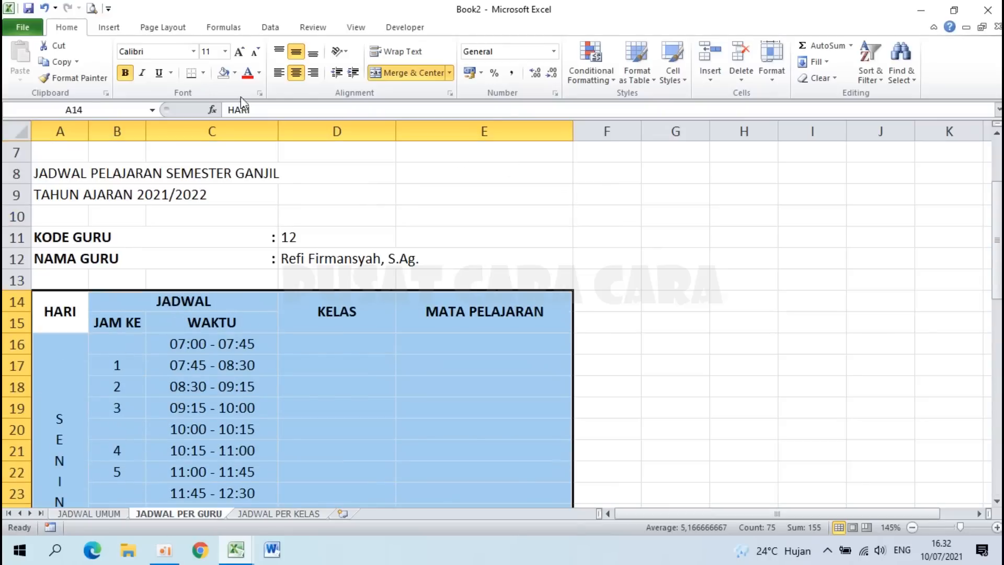
click(203, 74)
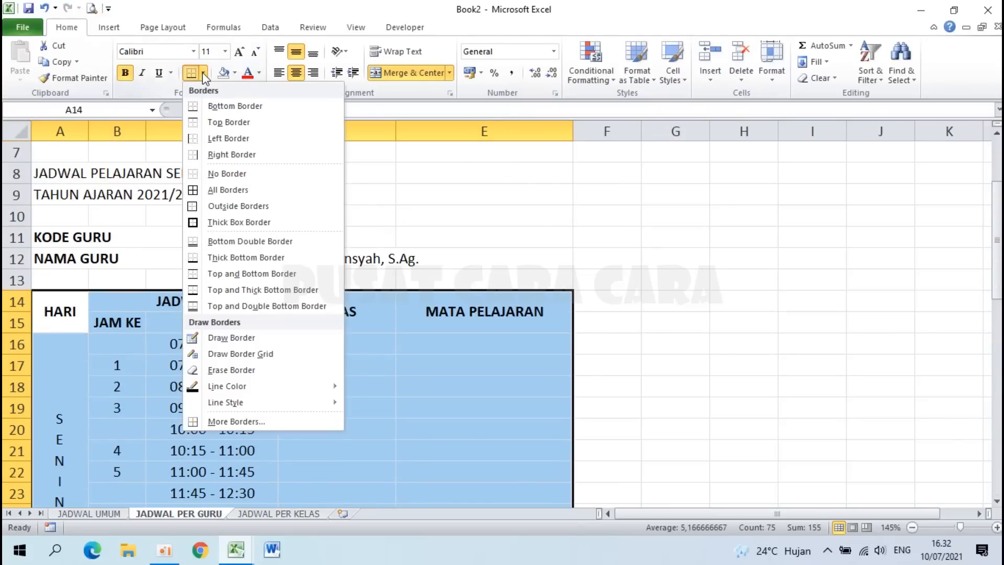
click(227, 191)
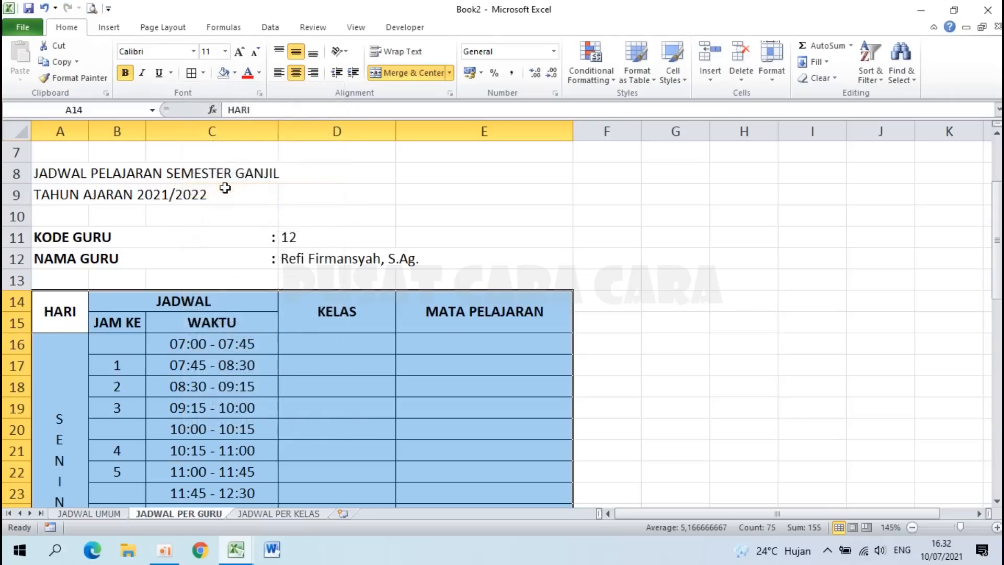
scroll(248, 351, down, 1)
click(248, 352)
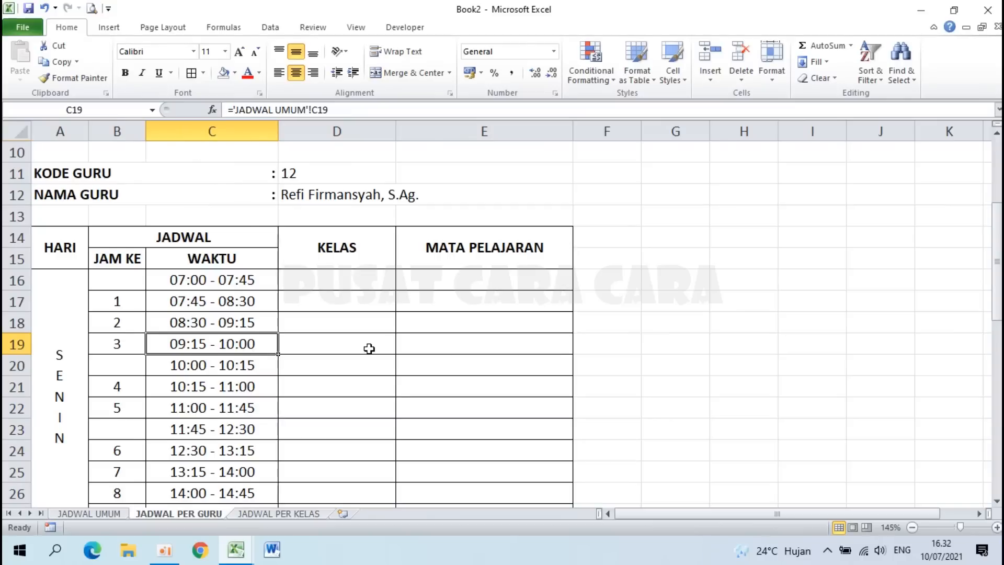
scroll(369, 349, down, 2)
scroll(370, 349, down, 10)
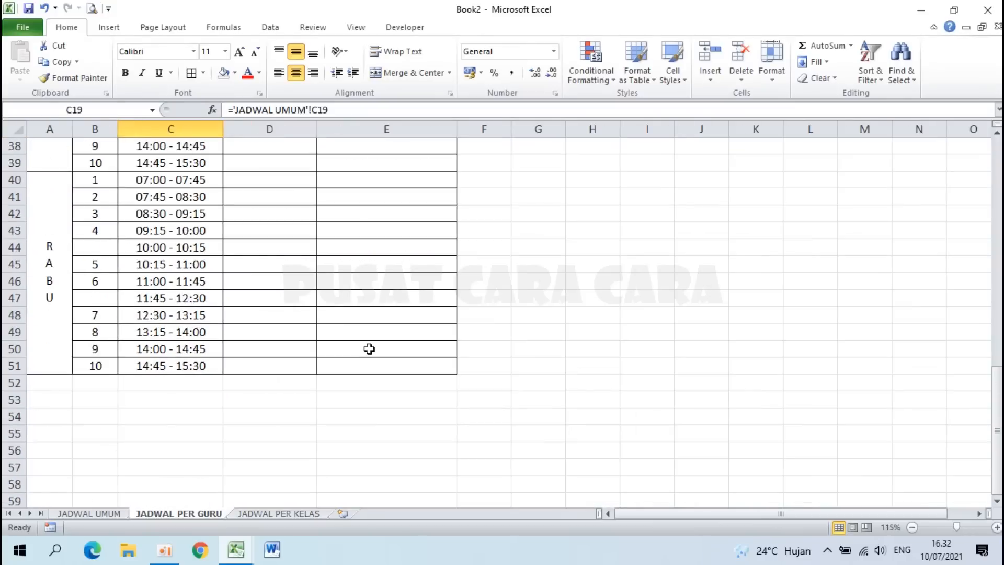
scroll(369, 348, up, 8)
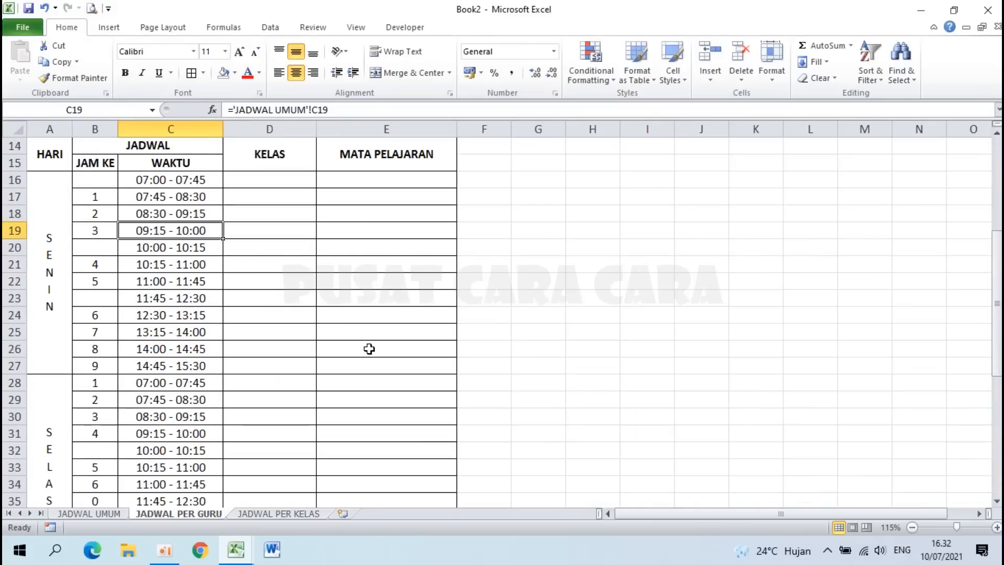
scroll(504, 190, up, 2)
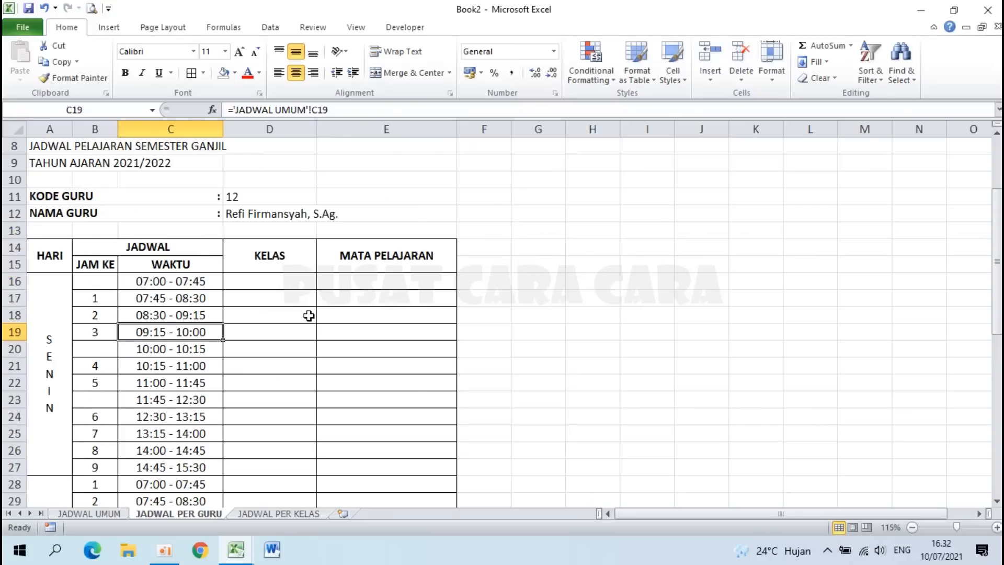
scroll(117, 332, up, 3)
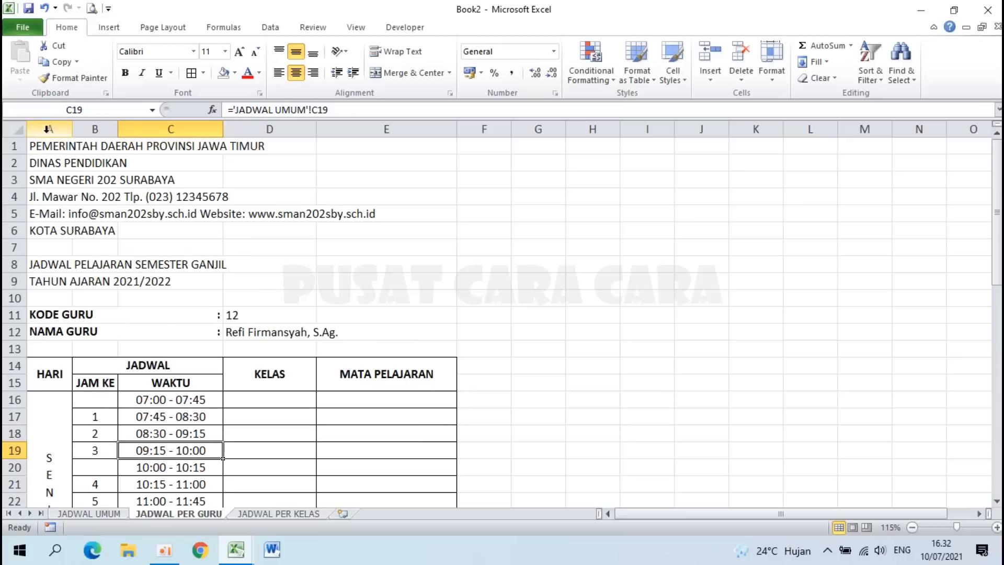
Step: Insert a copy of columns A–E at column G and clear its header block
drag(48, 126, 359, 128)
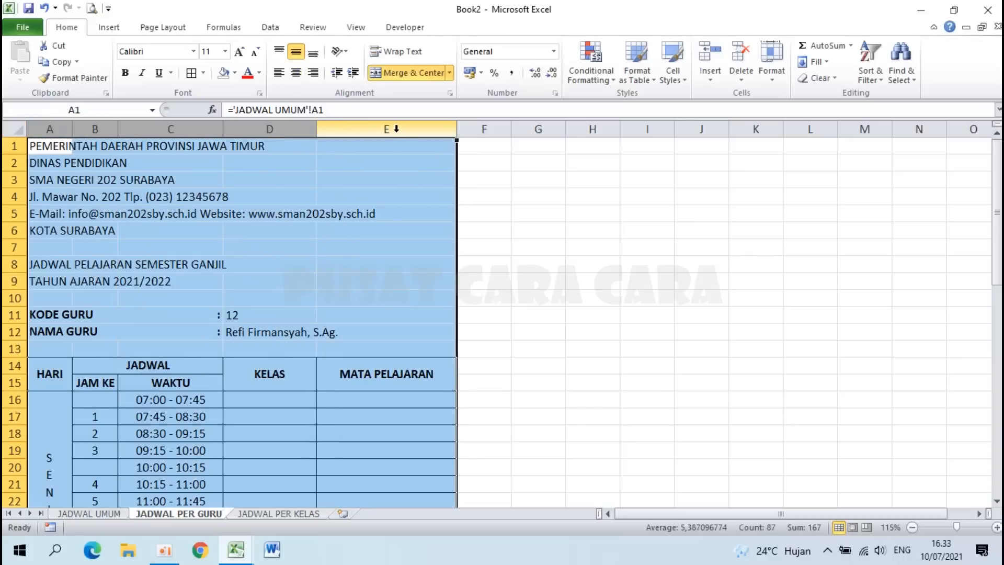
key(ctrl+c)
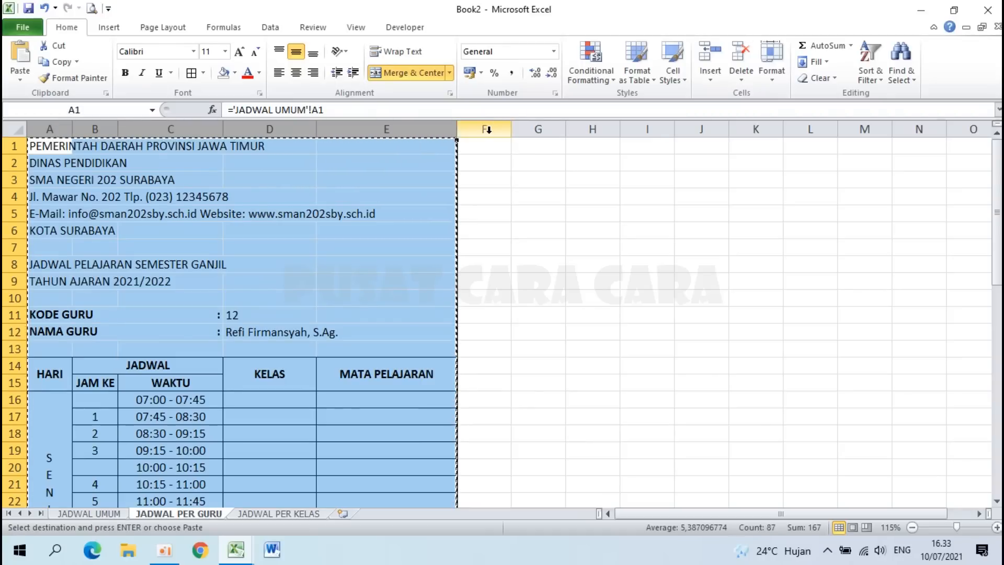
right_click(530, 126)
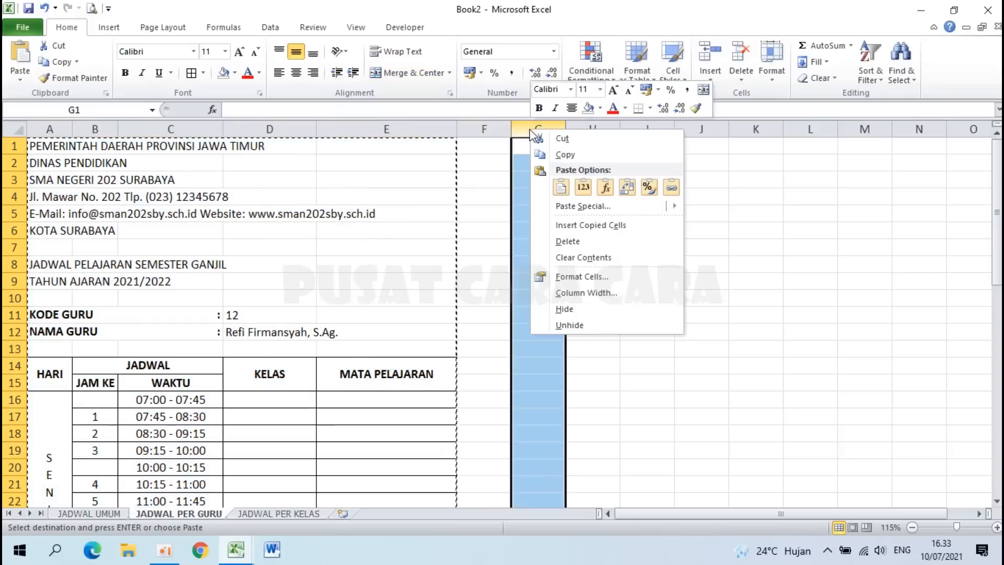
click(614, 225)
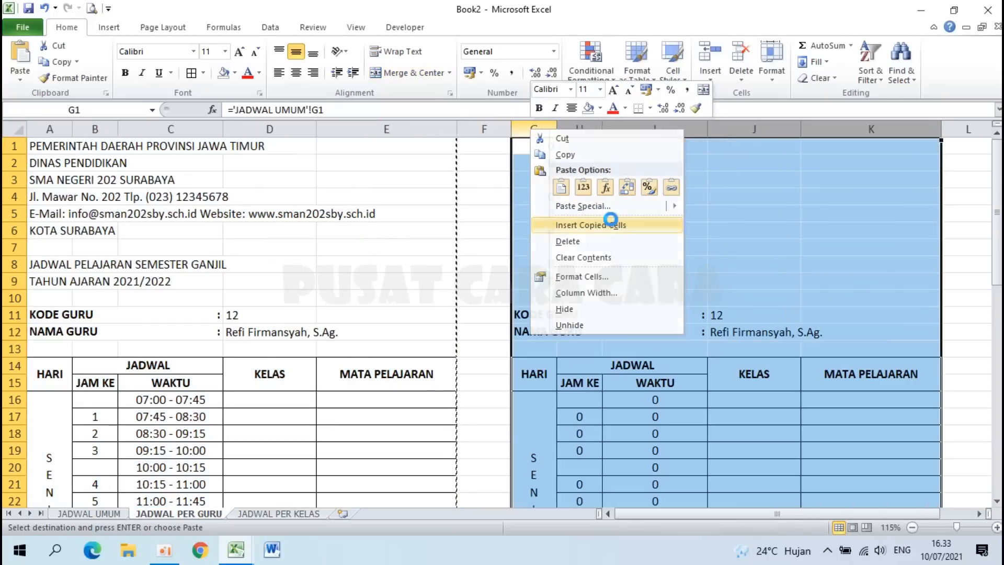
click(635, 396)
drag(544, 149, 783, 329)
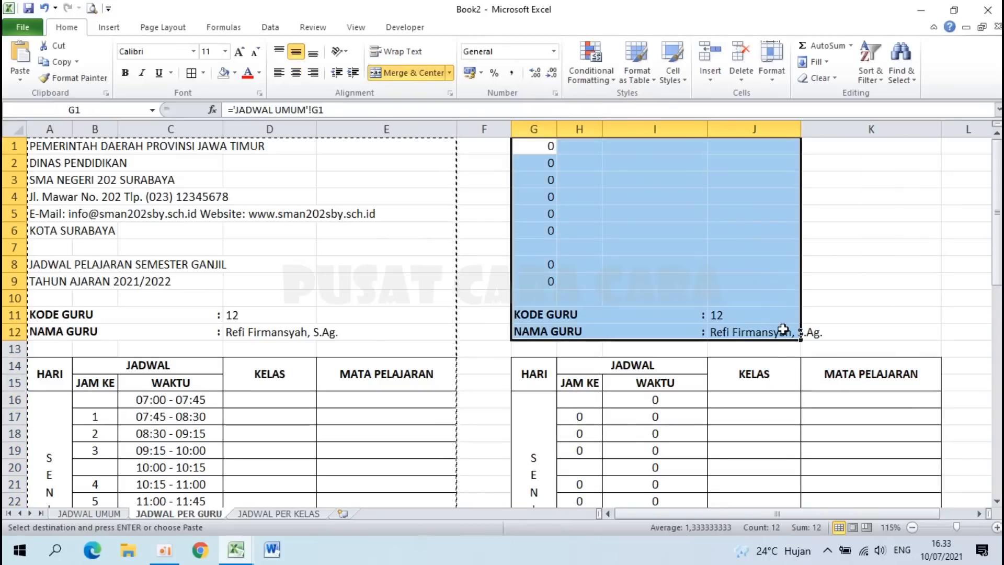
key(Delete)
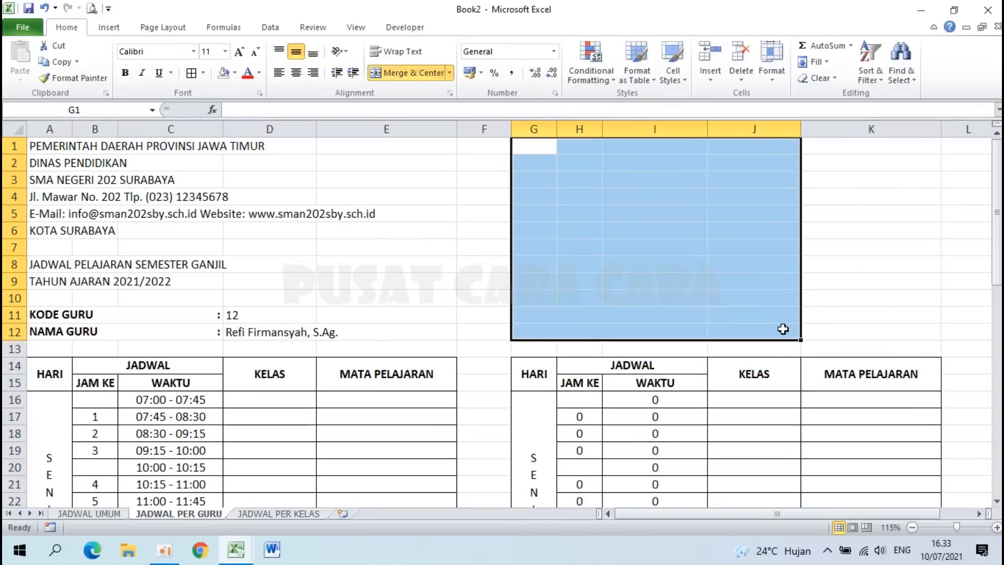
Step: Set the gap column F width to 3
right_click(486, 127)
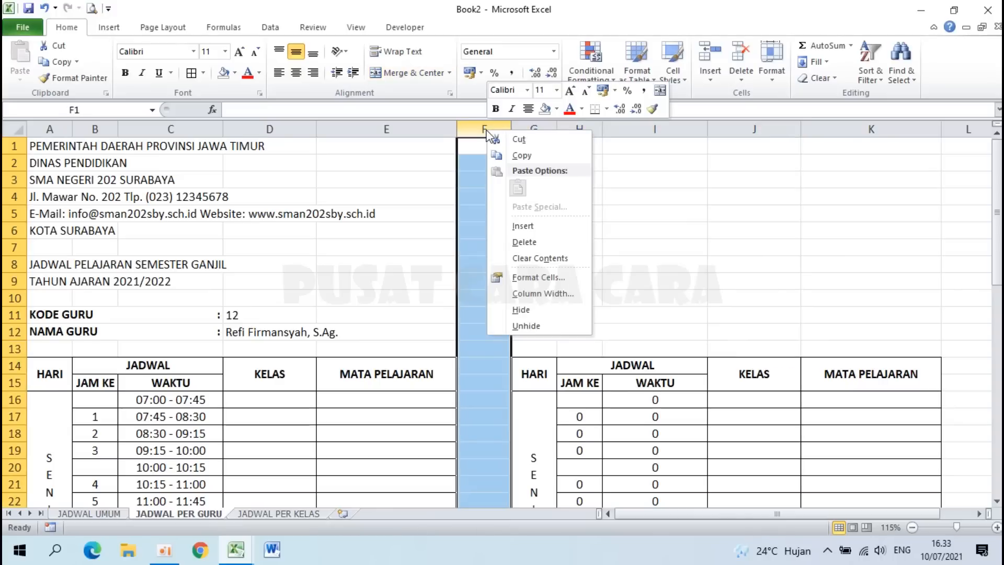
click(538, 294)
text(3)
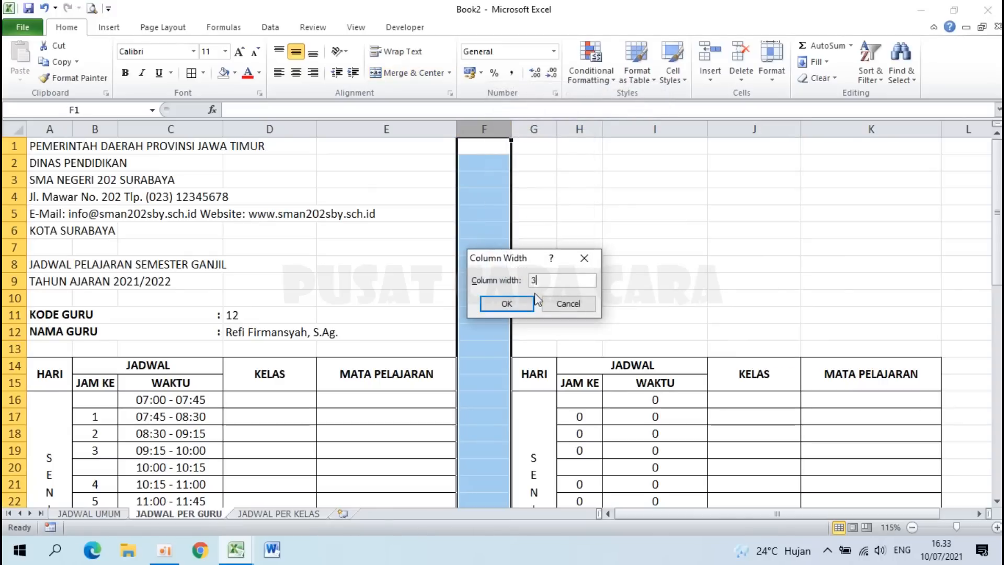
click(531, 302)
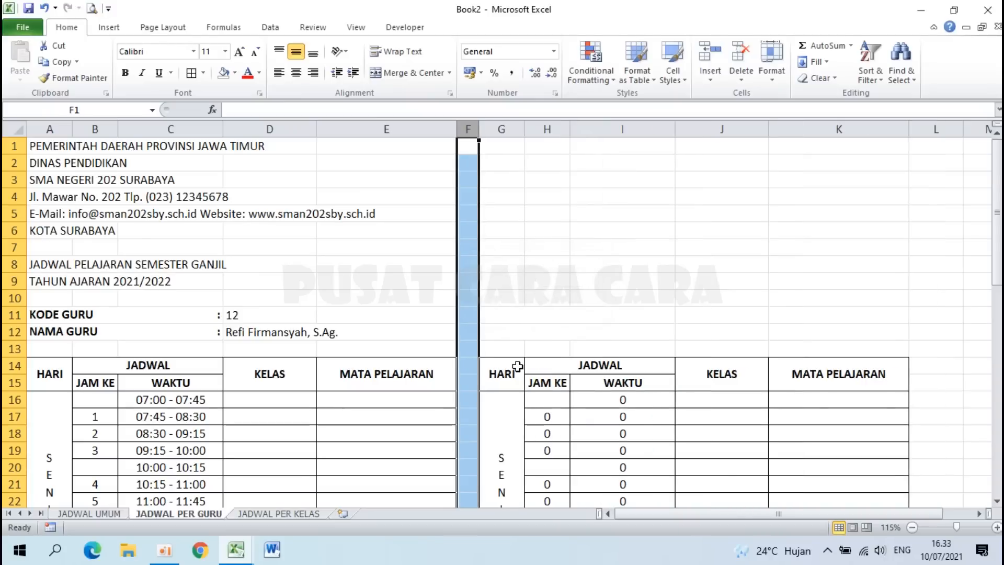
click(516, 365)
Step: Rename the copied day blocks to KAMIS and JUM'AT
scroll(516, 366, down, 3)
click(494, 320)
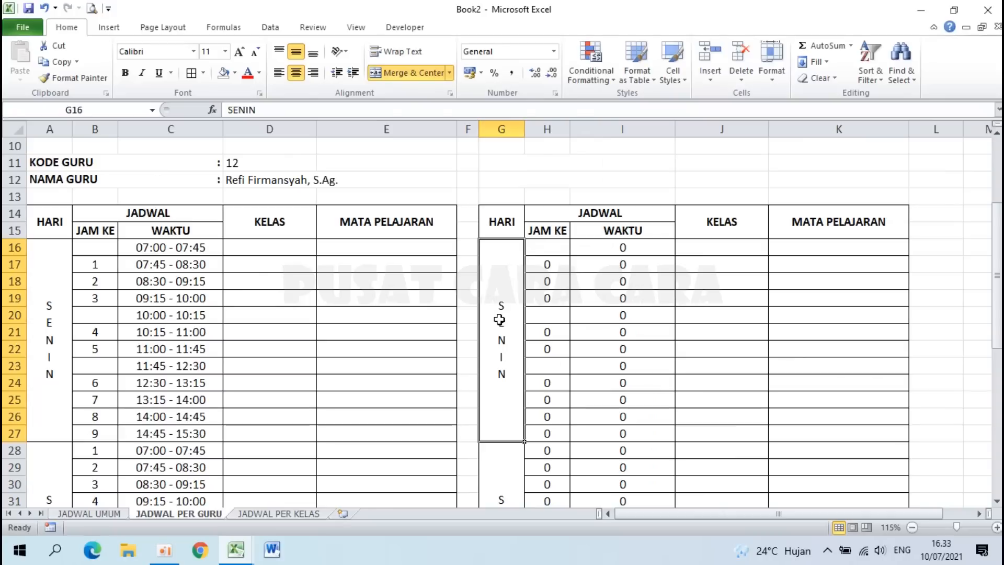
text(KAMIS)
key(Return)
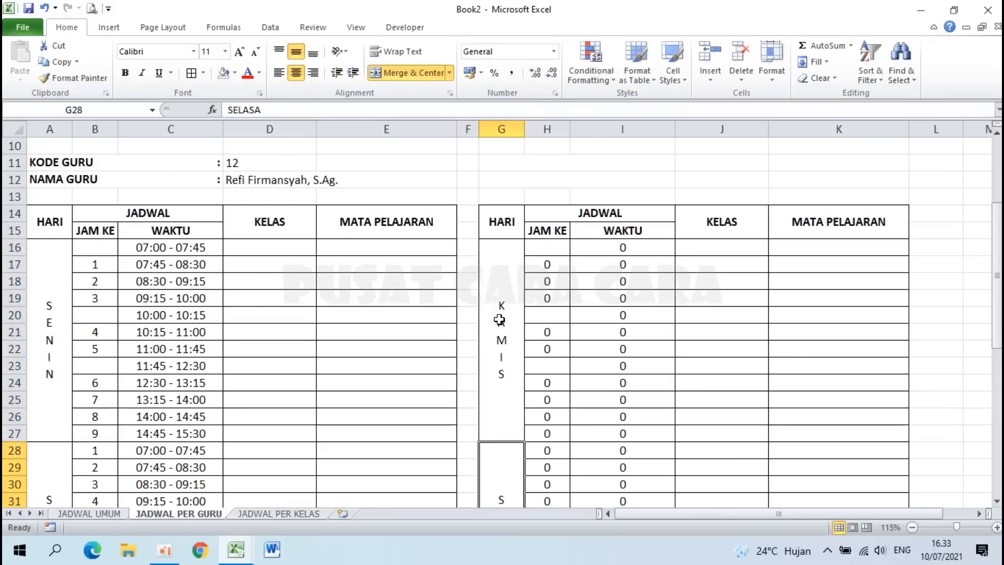
scroll(500, 320, down, 2)
text(JUM'AT)
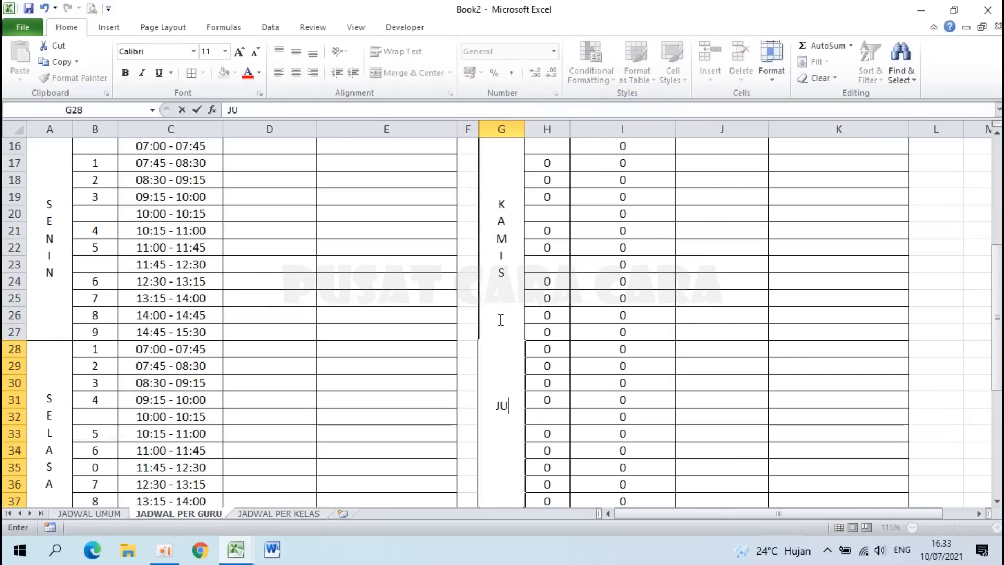
key(Return)
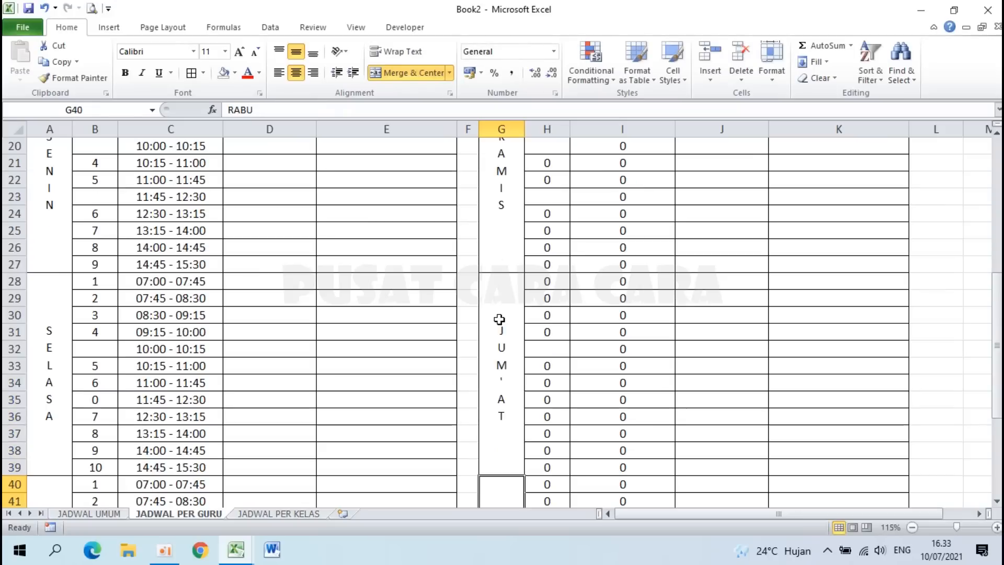
scroll(499, 317, up, 2)
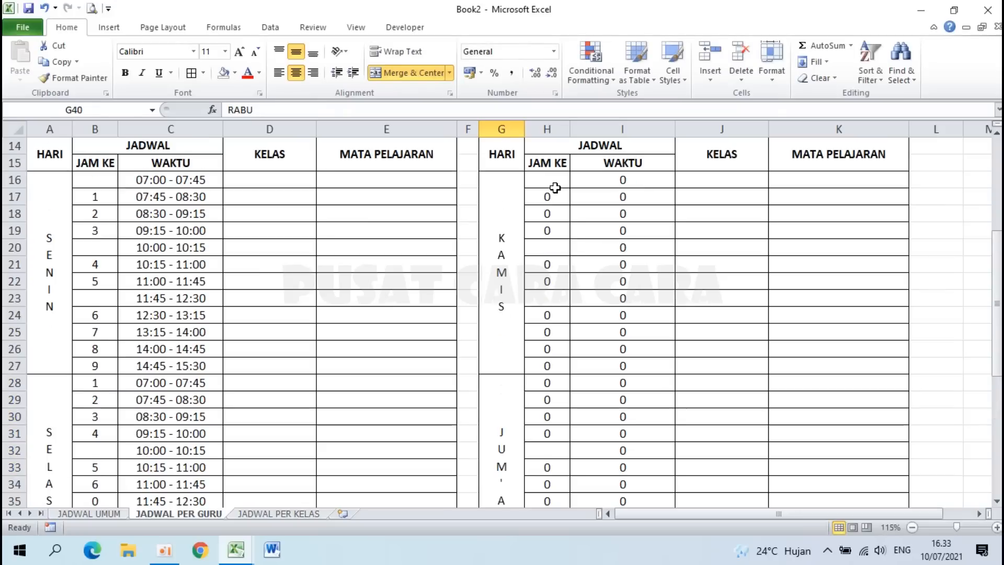
drag(554, 182, 611, 468)
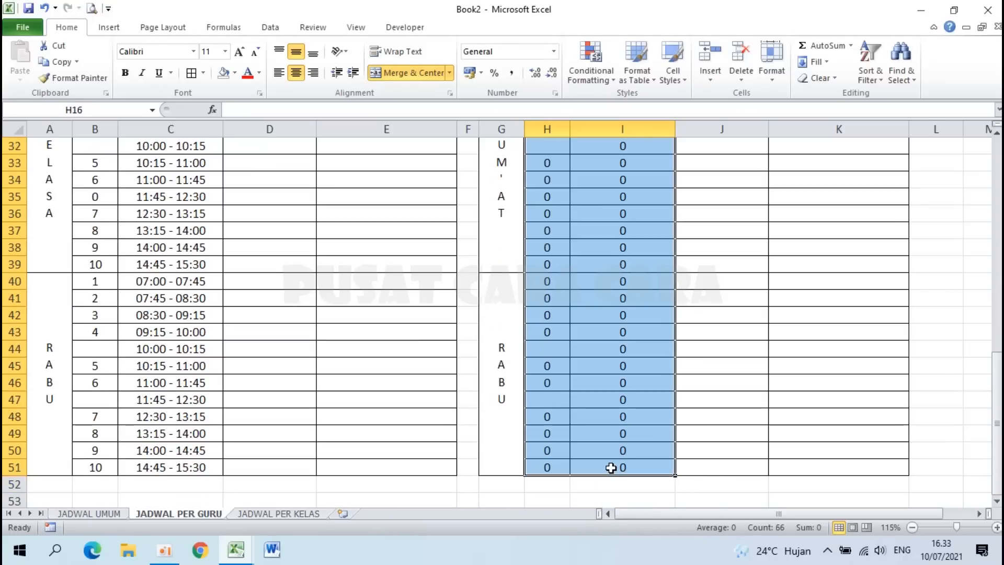
Step: Clear H16:I51 and link H16 to 'JADWAL UMUM'!B52 and I16 to 'JADWAL UMUM'!C52
key(Delete)
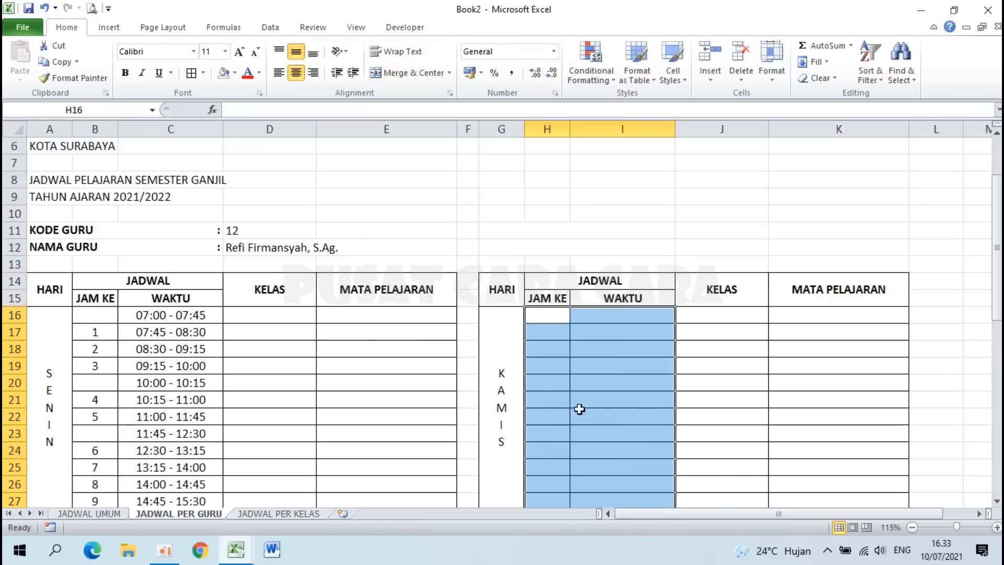
click(550, 316)
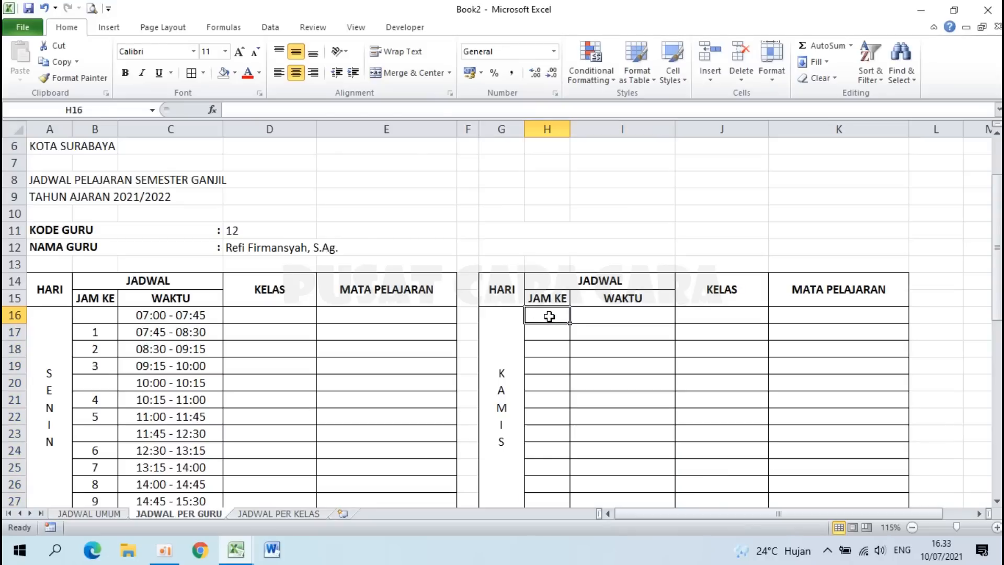
text(=)
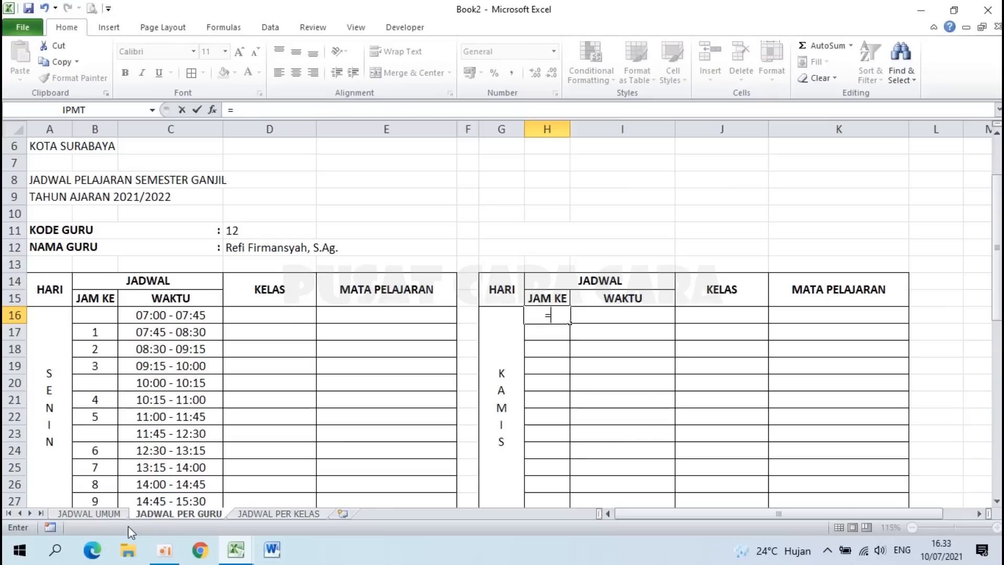
click(96, 514)
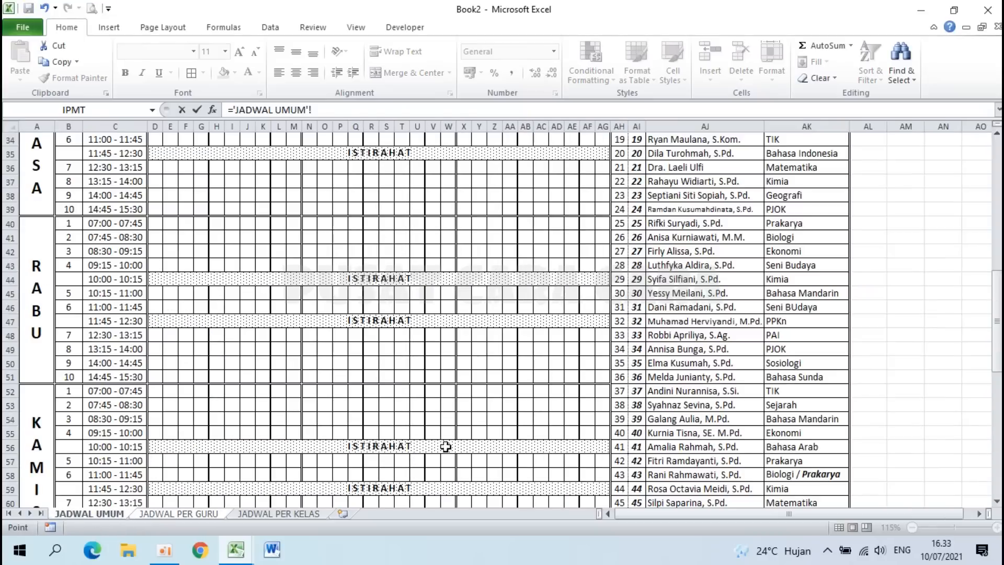
click(73, 391)
key(Return)
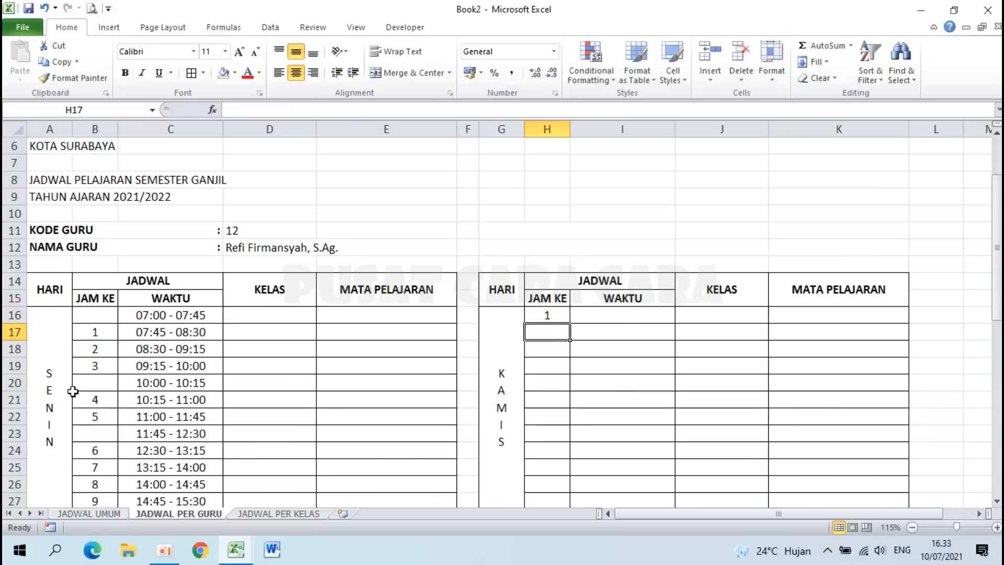
click(634, 317)
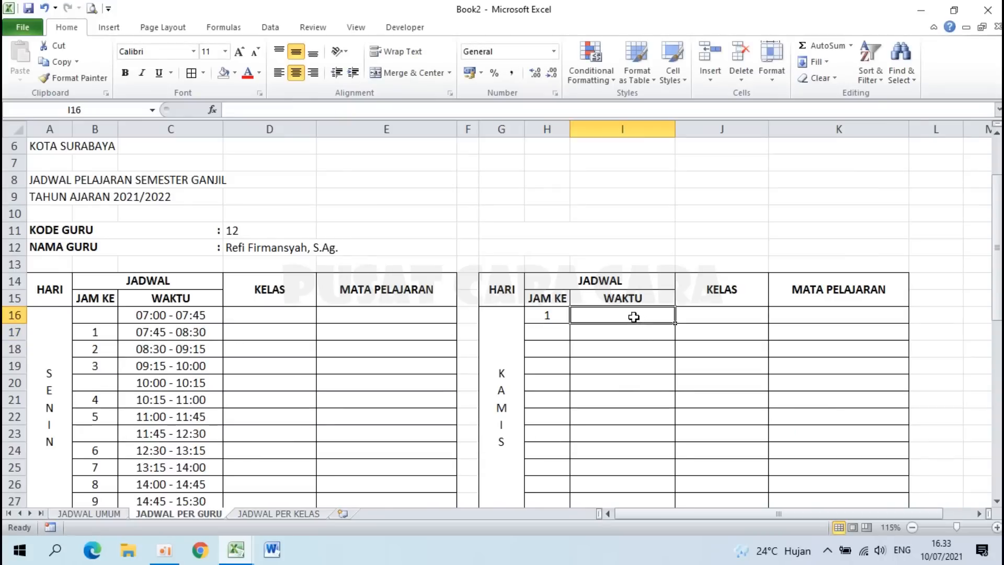
text(=)
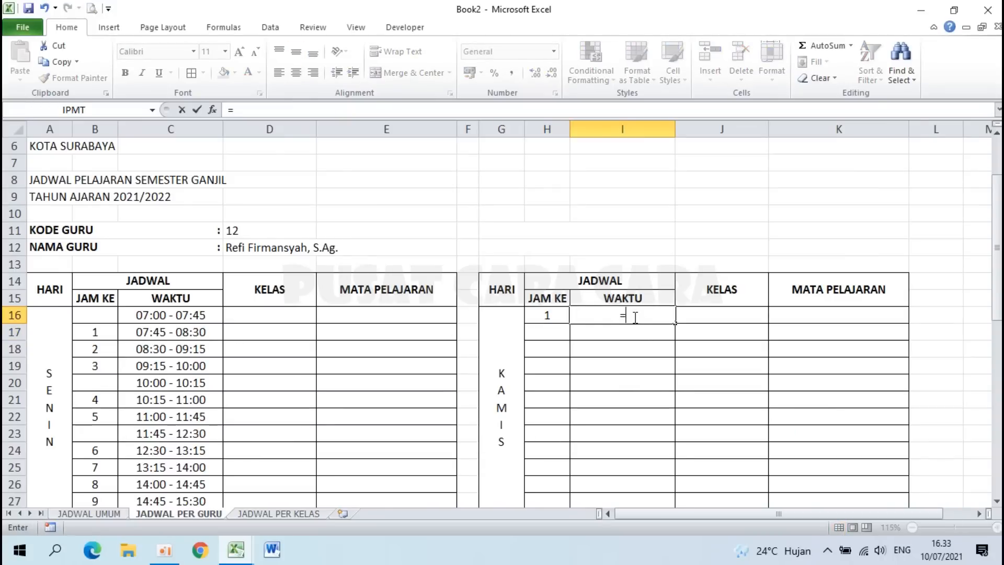
click(116, 514)
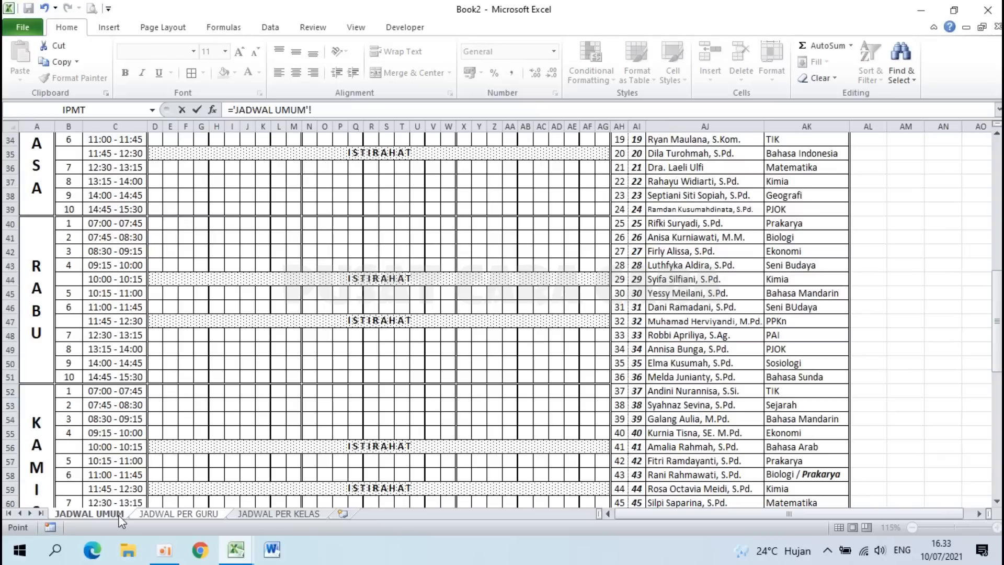
click(118, 391)
key(Return)
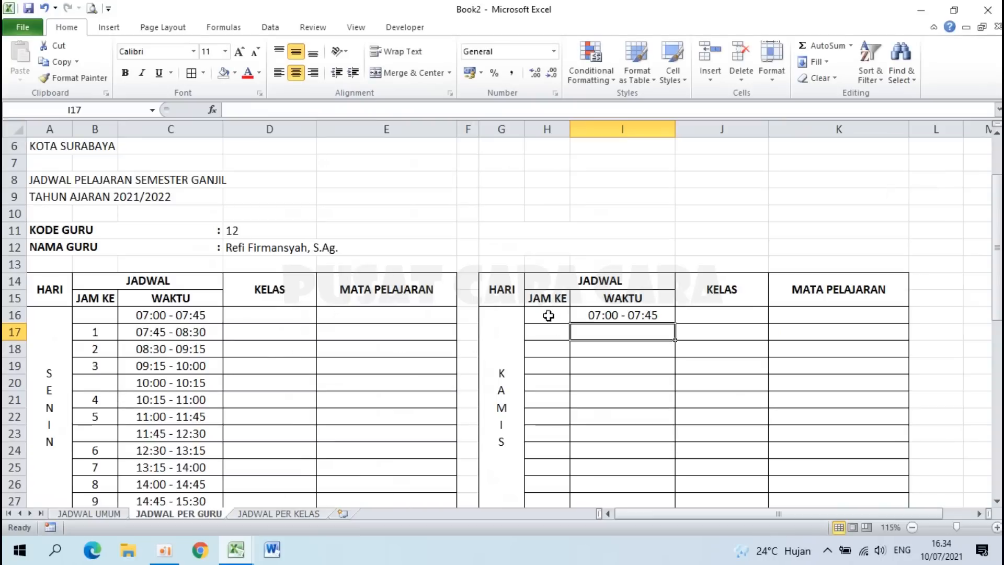
Step: Fill the linked period and time formulas down to row 39
drag(548, 316, 599, 315)
drag(677, 323, 662, 369)
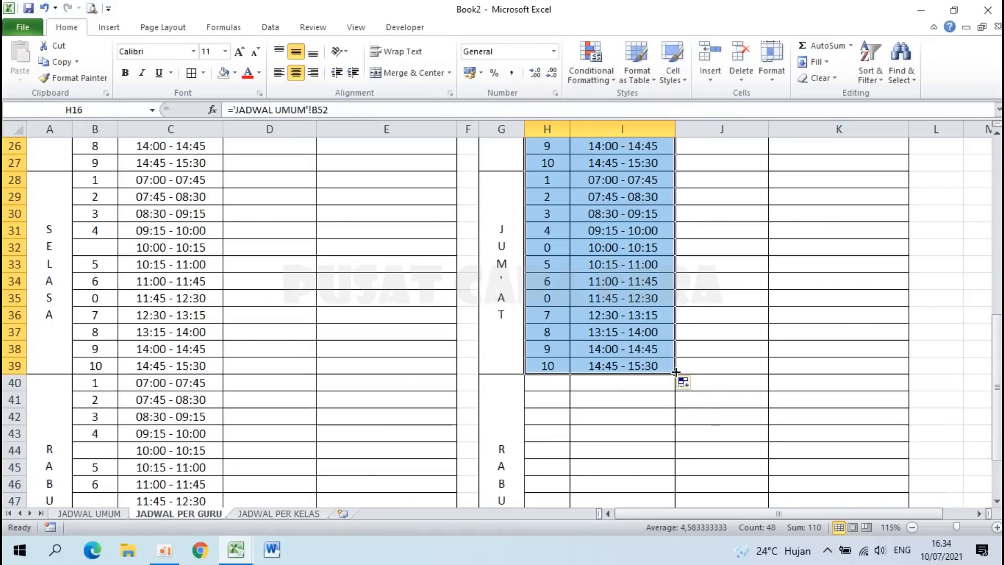
click(708, 419)
scroll(518, 433, down, 3)
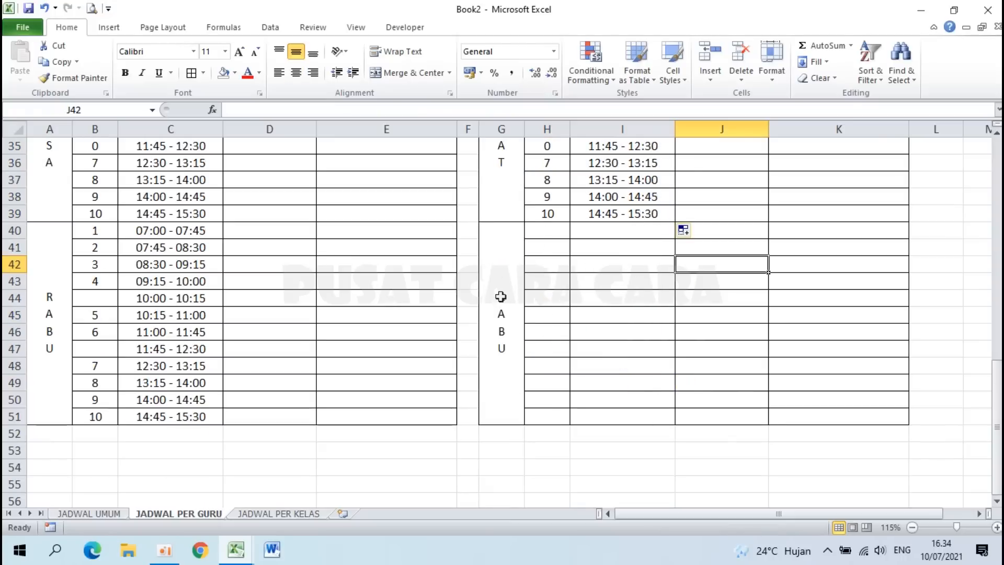
Step: Clear the leftover RABU rows 40–51 in columns G–K and remove their borders
drag(500, 297, 819, 318)
key(Delete)
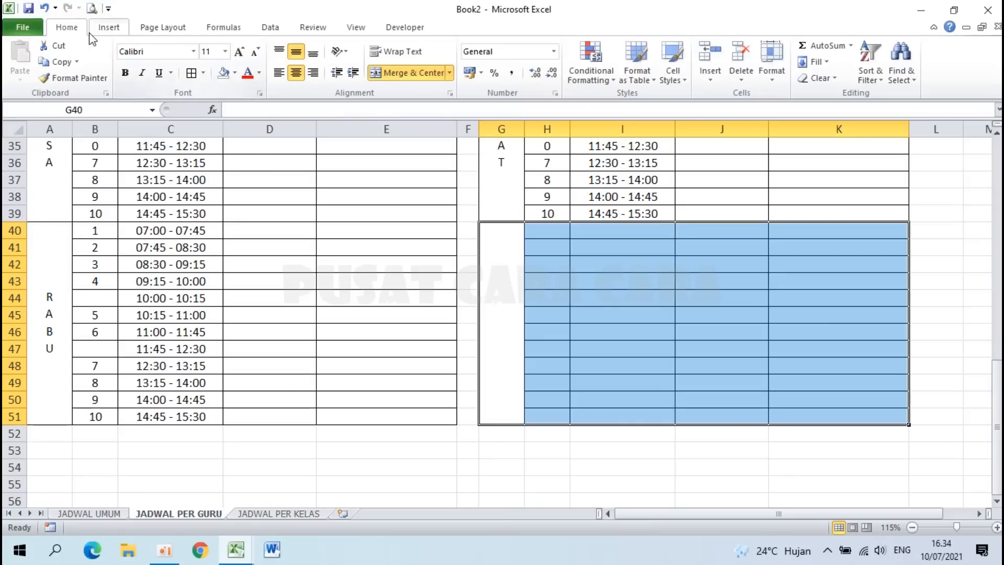
click(204, 73)
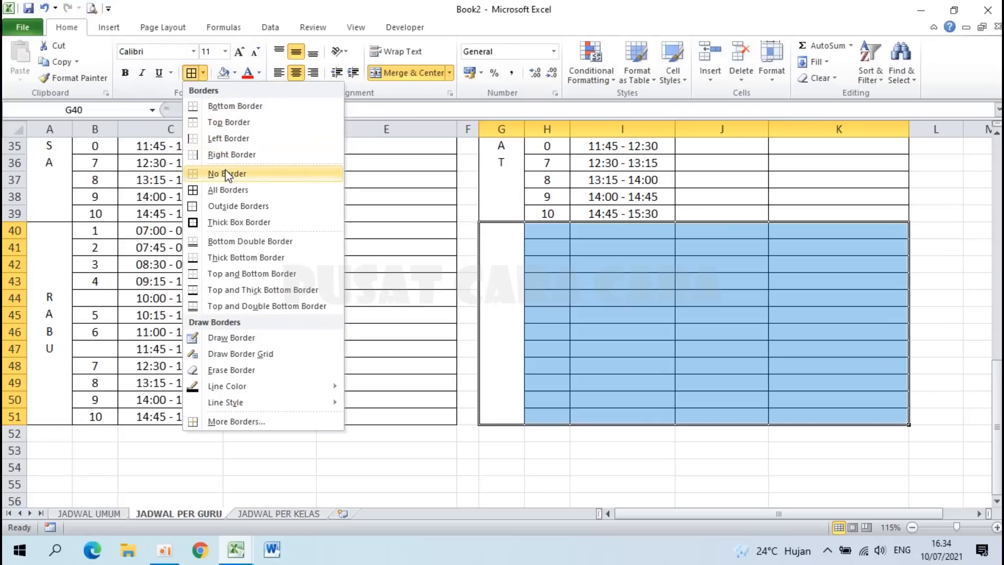
click(226, 173)
click(204, 73)
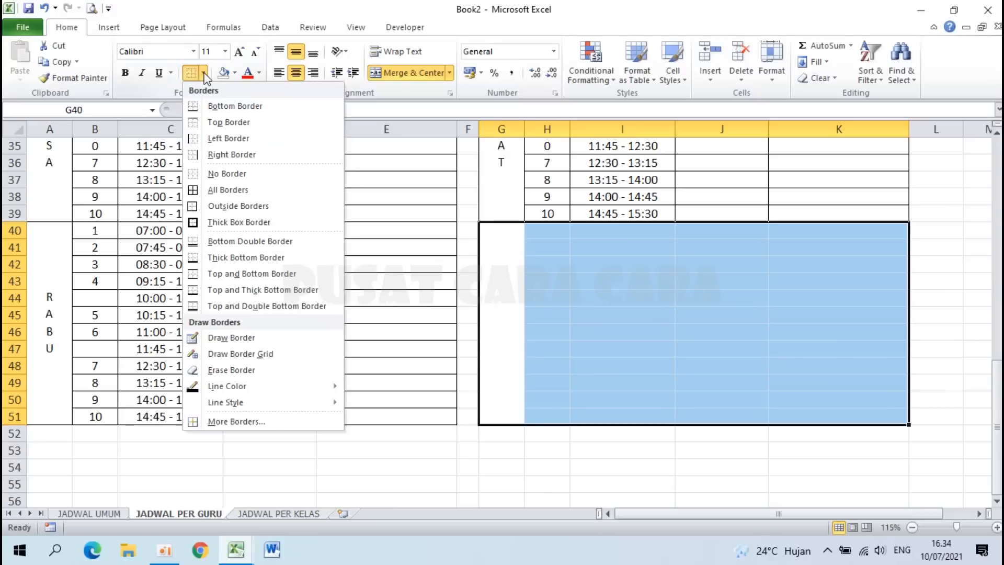
click(225, 122)
click(663, 312)
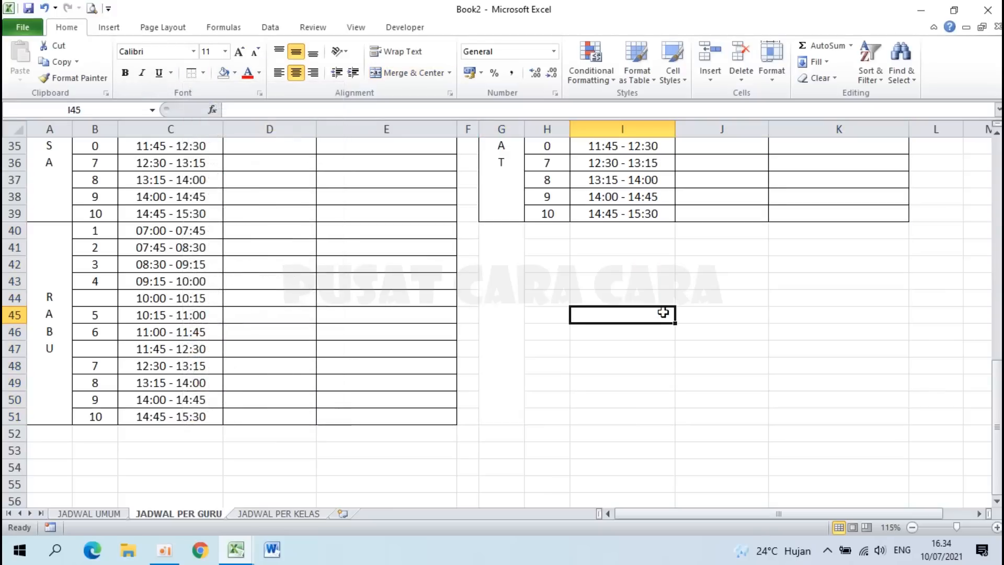
scroll(663, 313, up, 1)
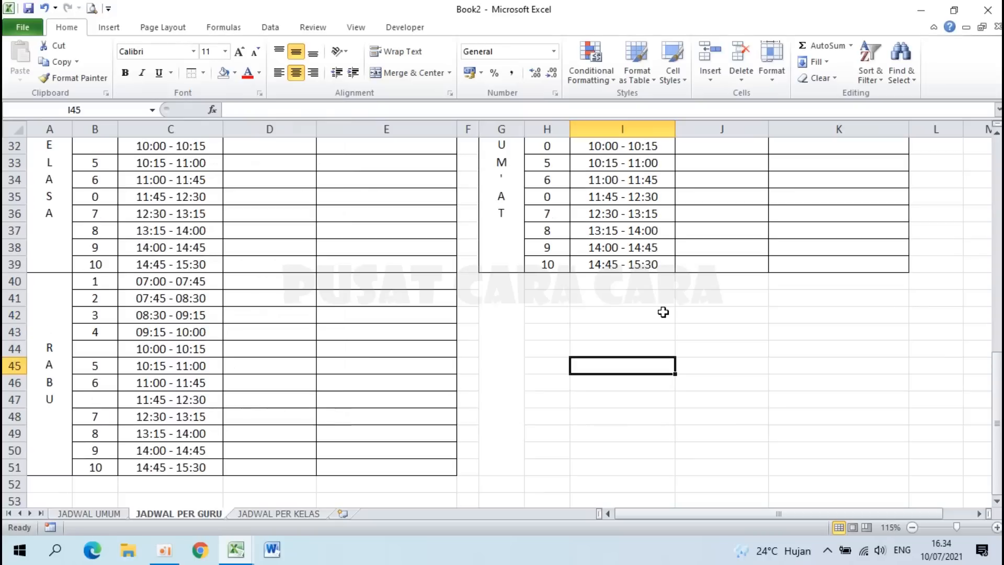
Step: Unmerge the leftover G40:G51 day cell below JUM'AT
click(511, 358)
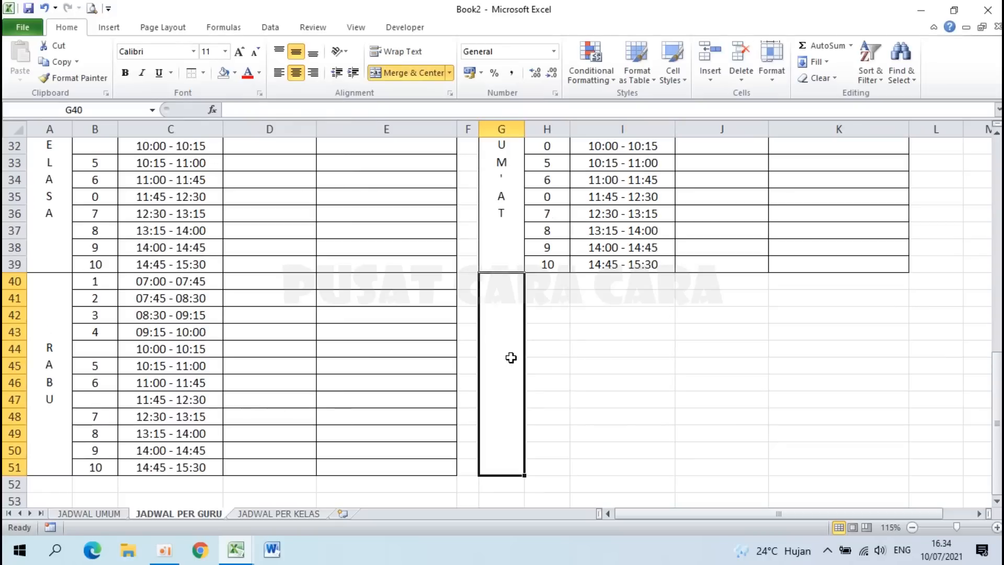
click(389, 73)
click(604, 333)
scroll(605, 333, up, 2)
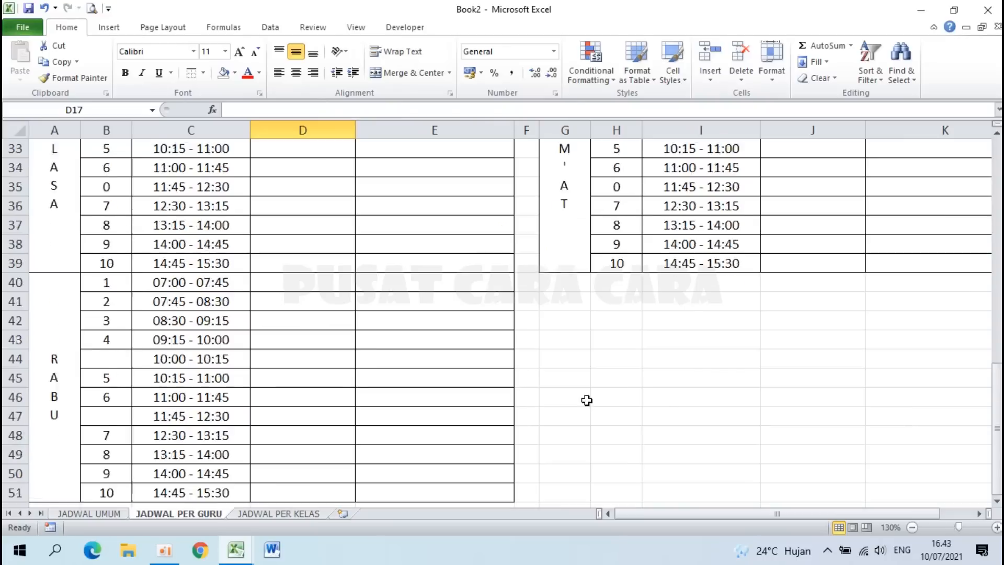
scroll(587, 401, up, 6)
scroll(587, 400, up, 2)
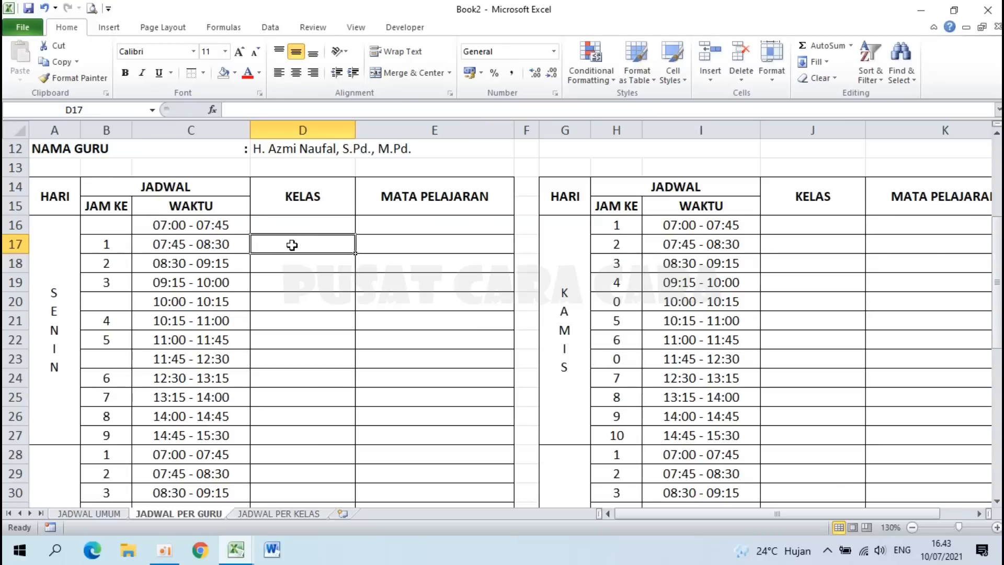
scroll(306, 246, up, 2)
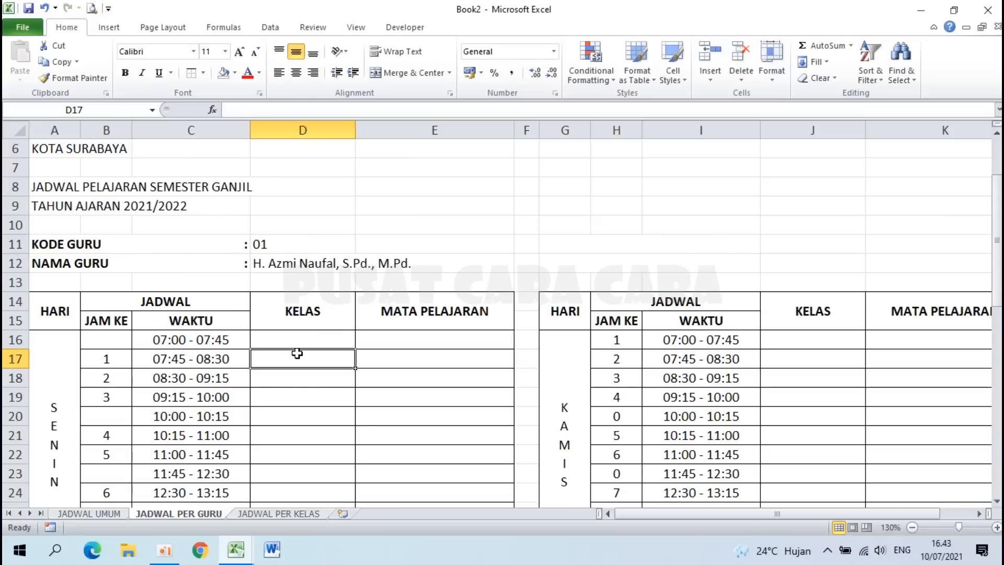
click(417, 361)
click(311, 361)
ctrl+scroll(311, 360, up, 1)
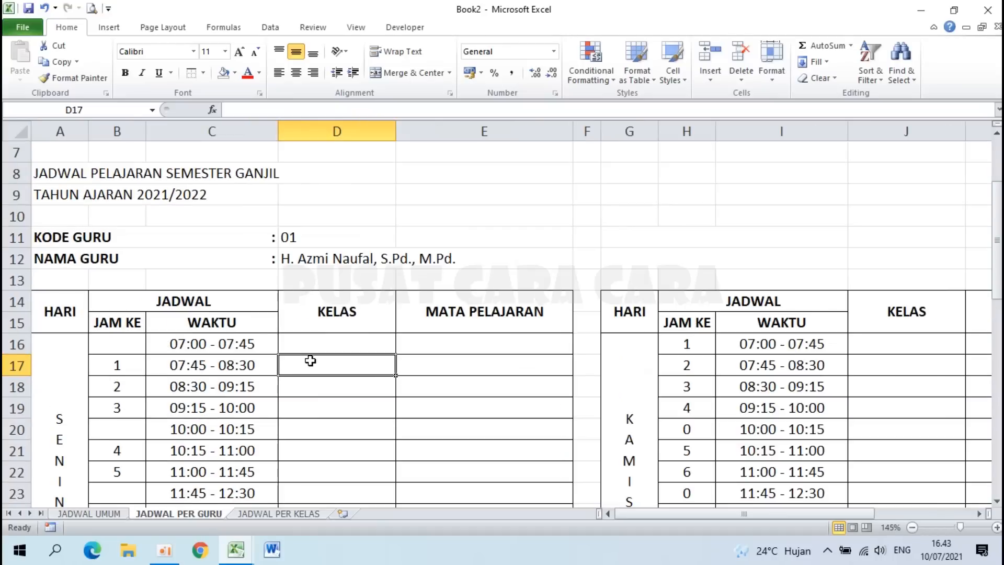
scroll(342, 347, down, 1)
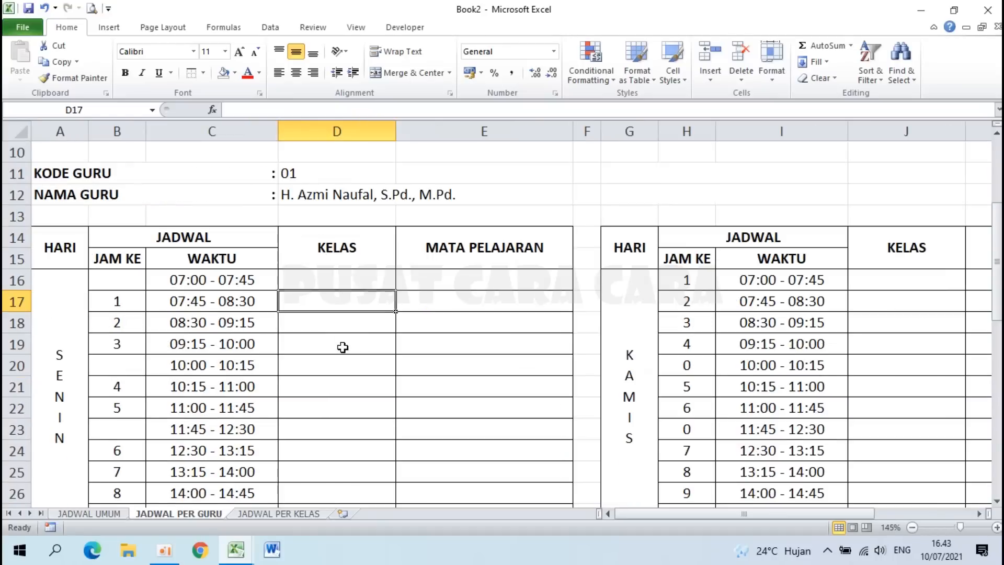
click(117, 303)
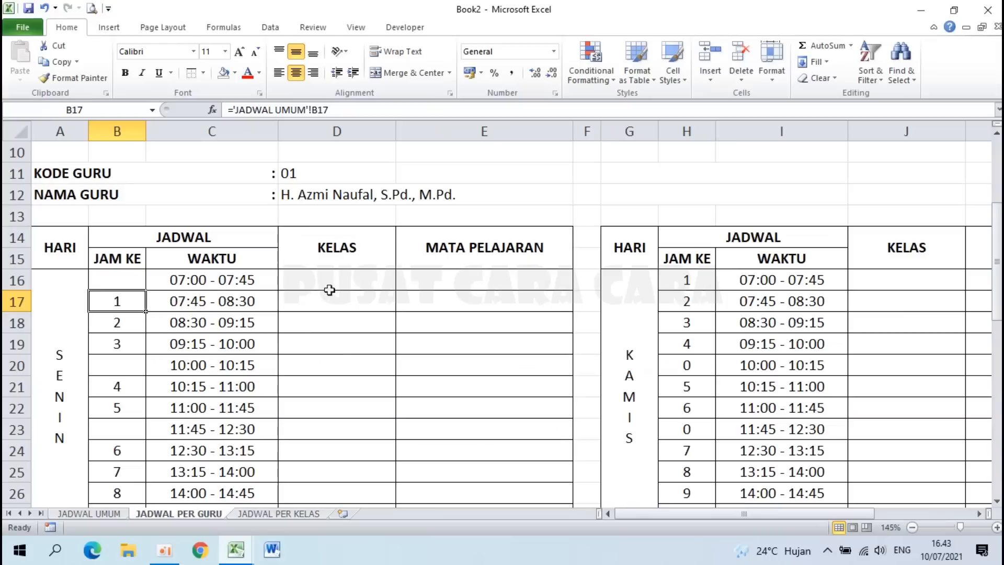
click(330, 307)
click(297, 174)
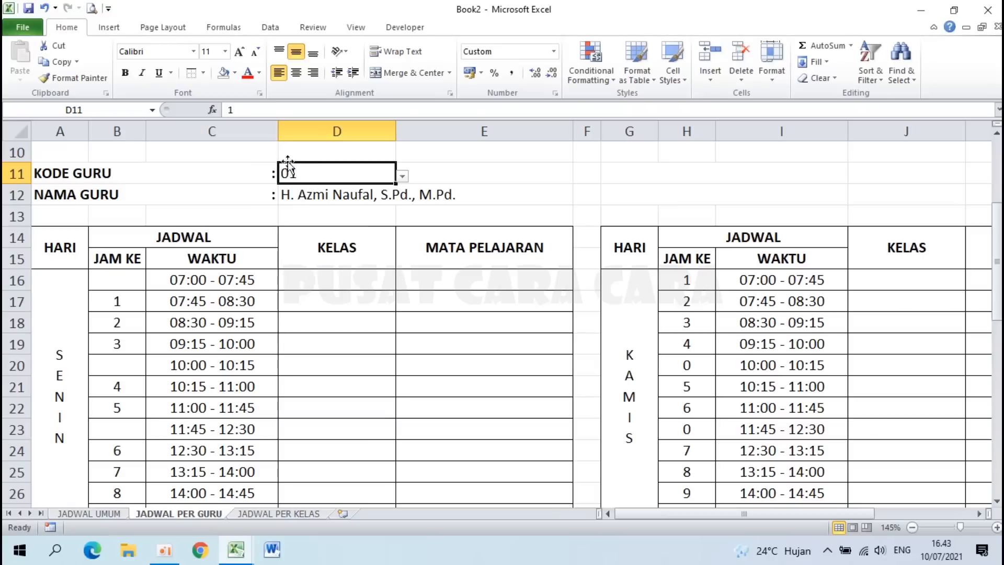
drag(108, 302, 377, 297)
click(109, 512)
scroll(225, 291, up, 18)
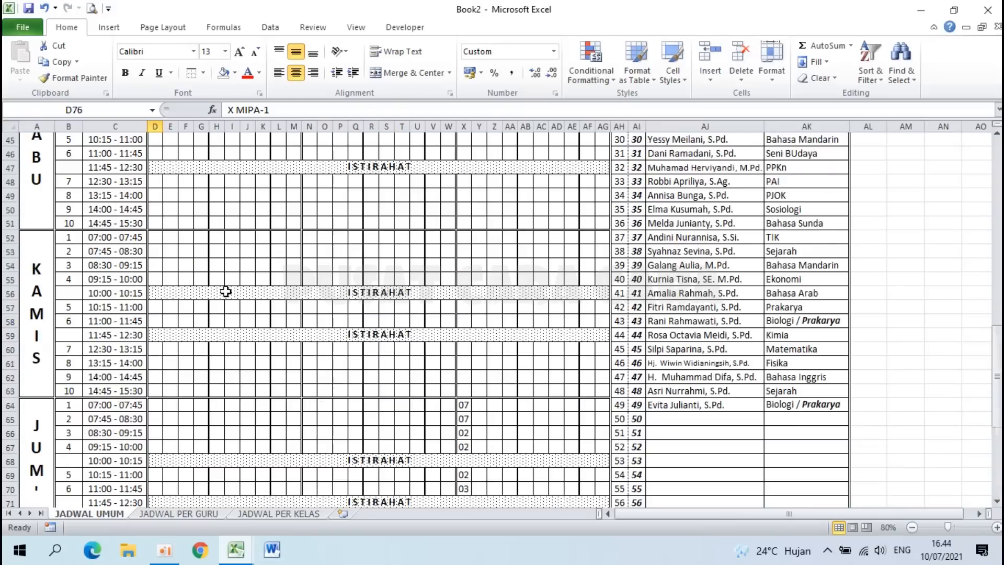
scroll(226, 291, up, 2)
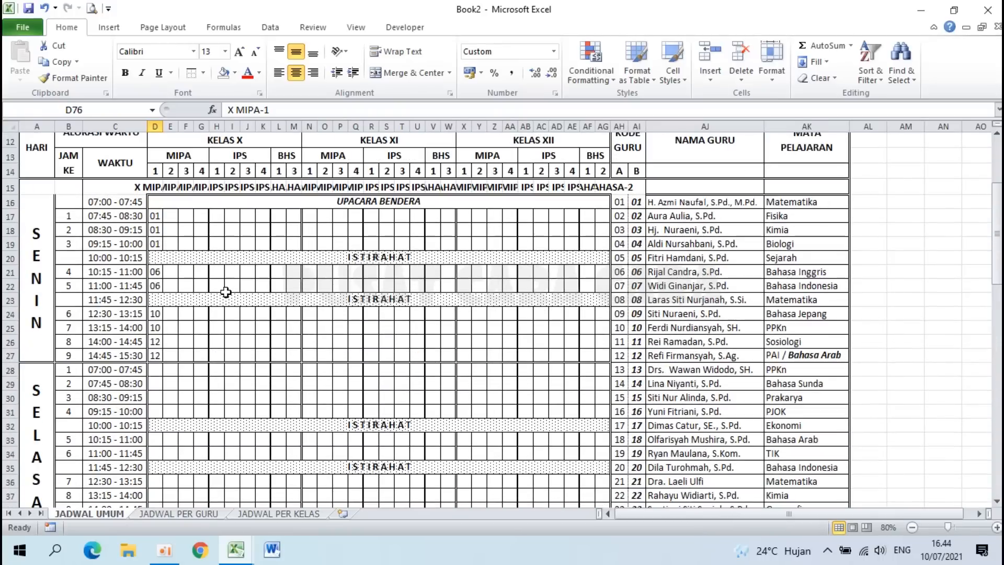
click(226, 296)
click(157, 215)
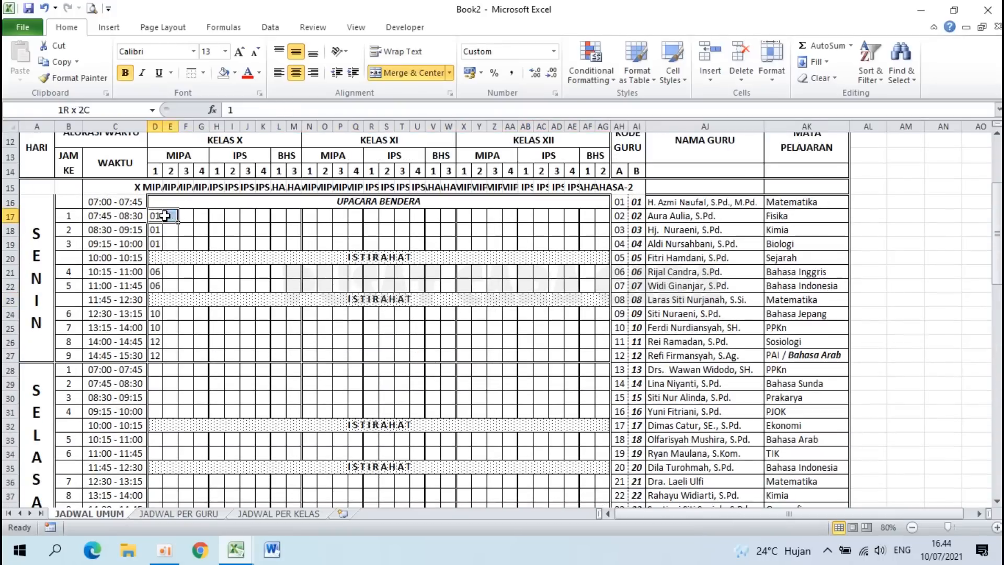
scroll(161, 343, down, 5)
scroll(162, 343, down, 12)
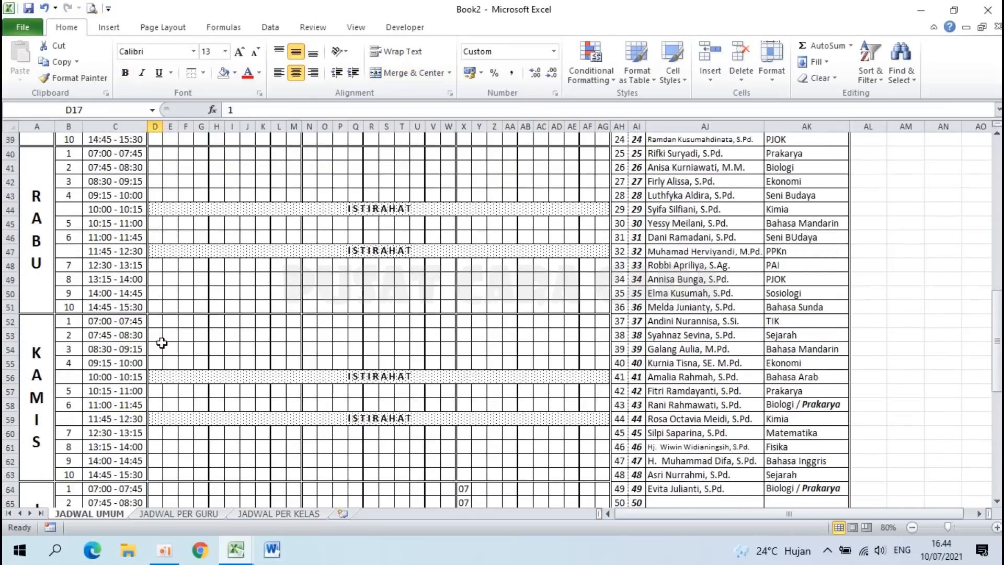
click(155, 322)
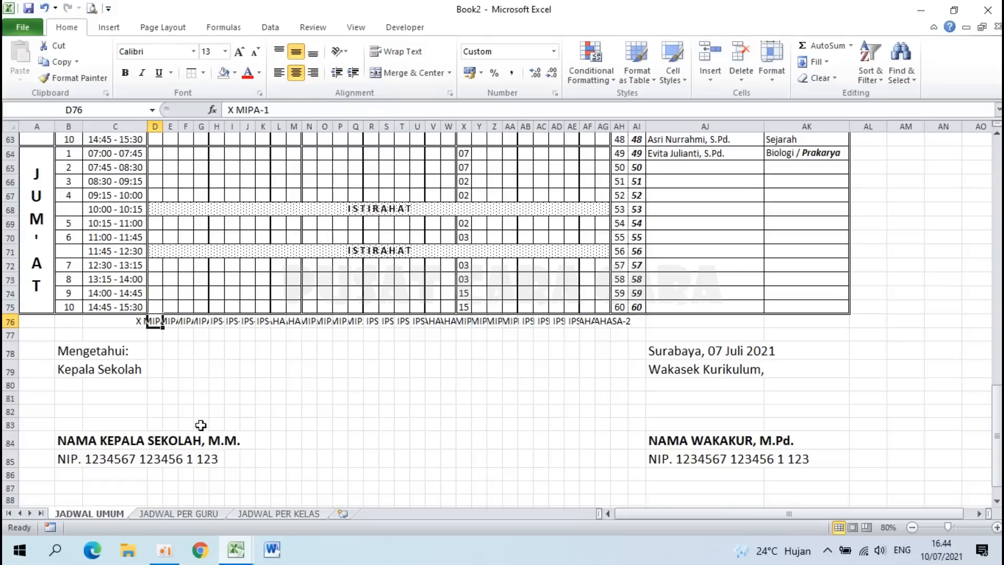
click(212, 515)
shift+click(334, 302)
click(335, 301)
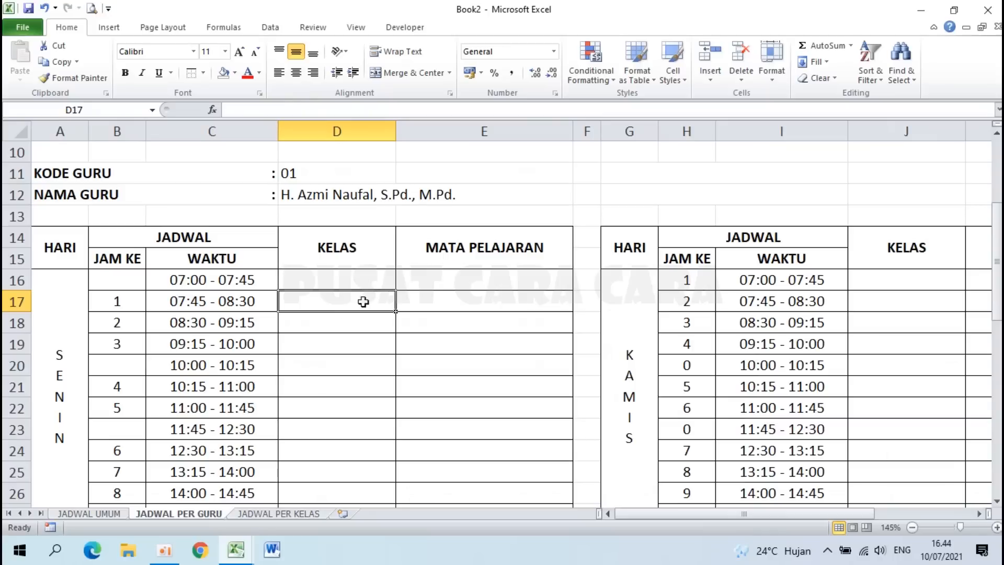
Step: Start =HLOOKUP( in D17 with the absolute teacher code $D$11 as lookup value
key(BackSpace)
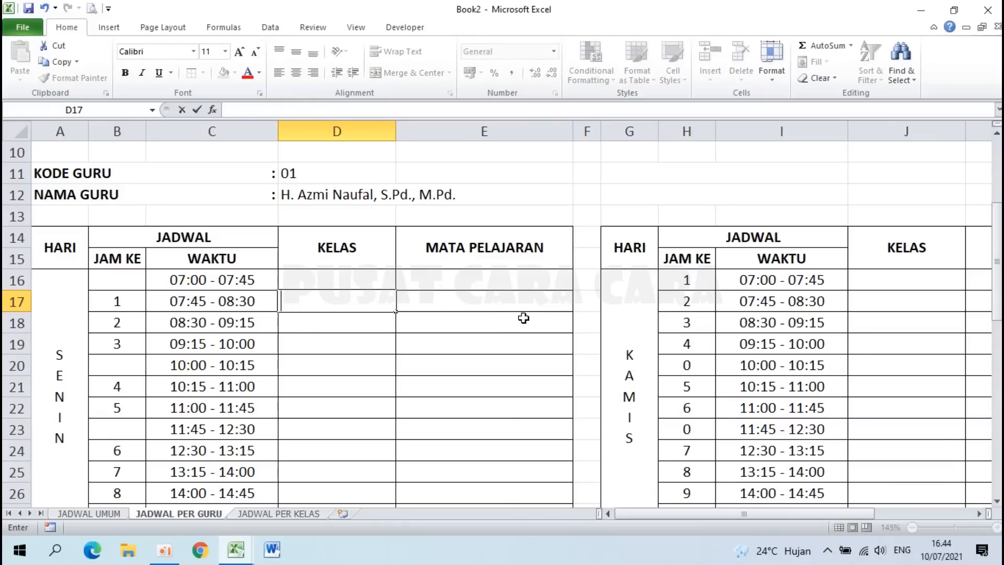
text(=HLO)
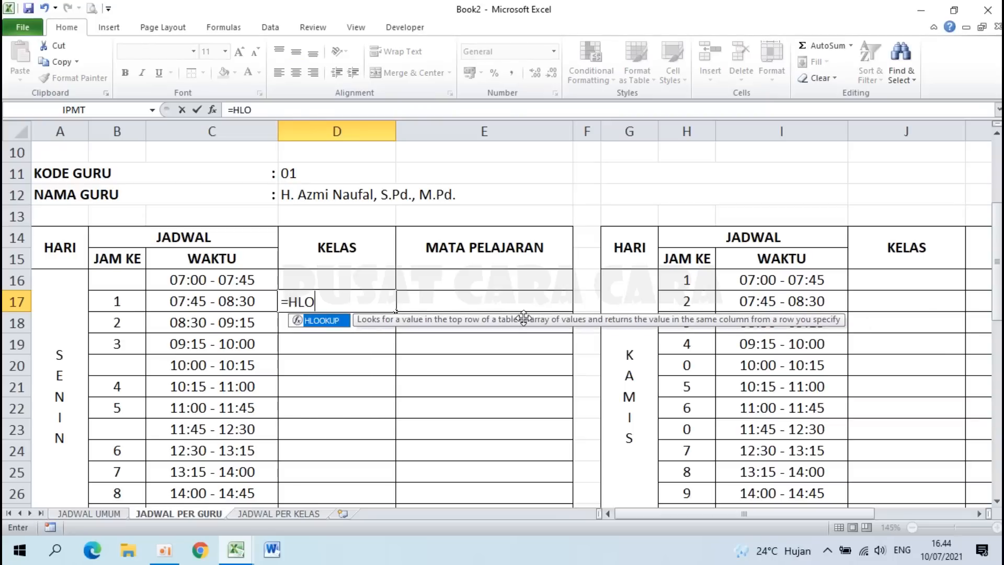
text(OKUP()
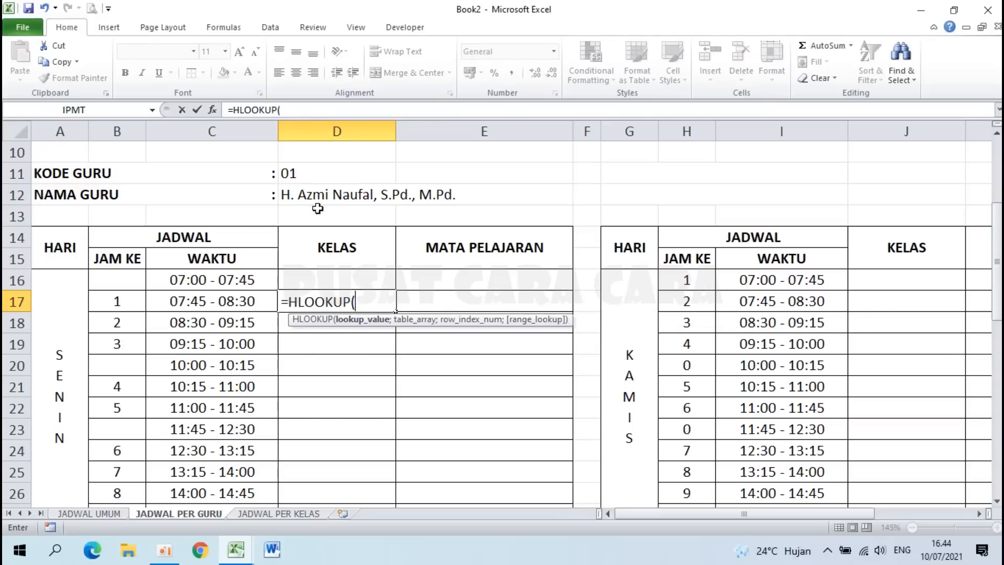
click(307, 172)
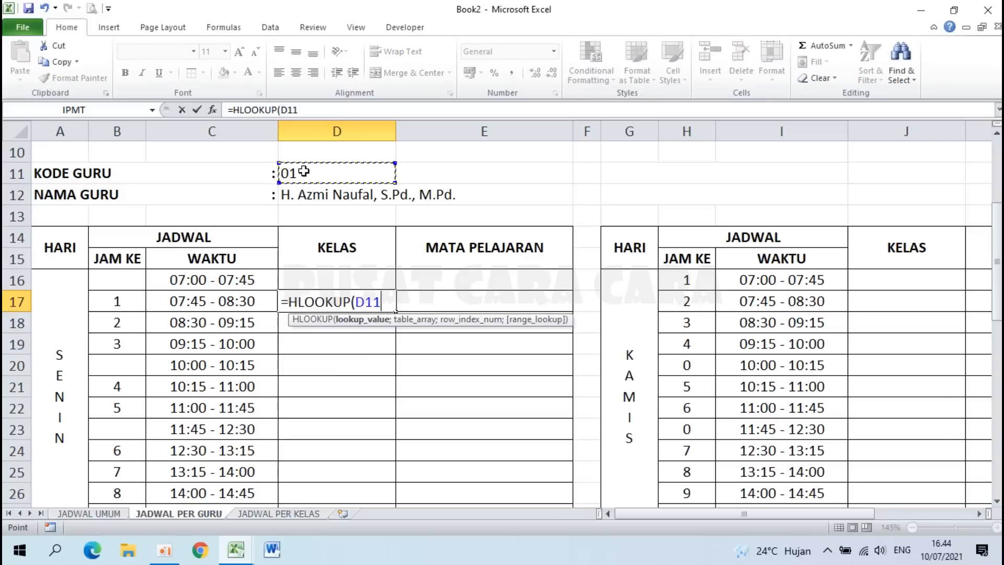
key(F4)
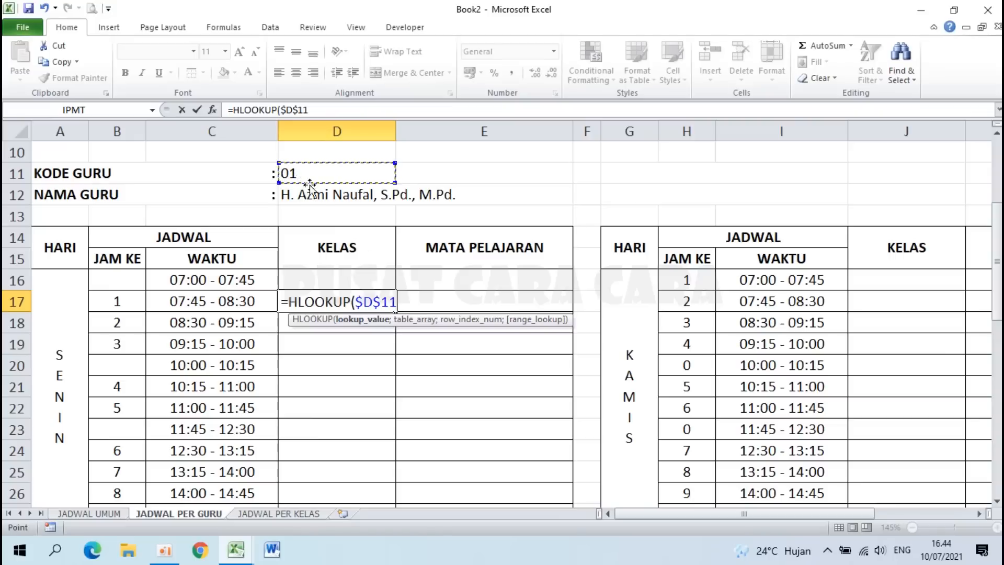
click(404, 302)
text(;)
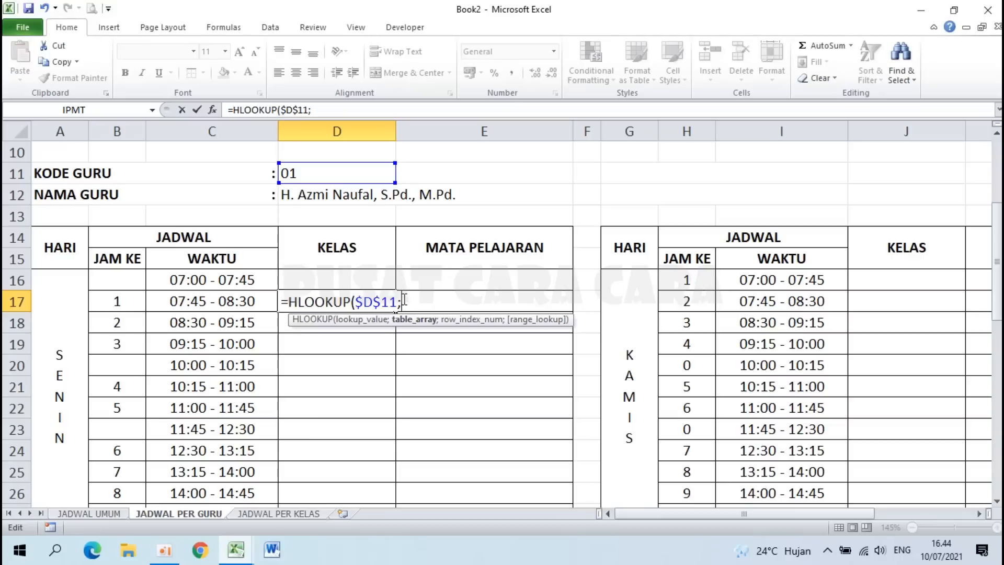
Step: Add 'JADWAL UMUM'!$D17:$AG$76 as the lookup table, leaving the start row unlocked
click(83, 514)
drag(990, 405, 989, 196)
click(157, 267)
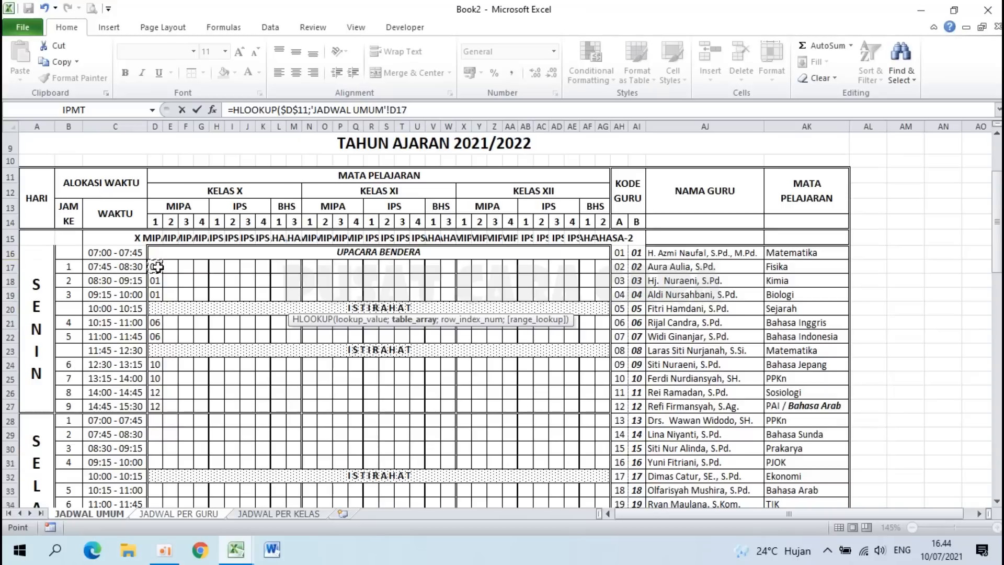
drag(157, 266, 584, 482)
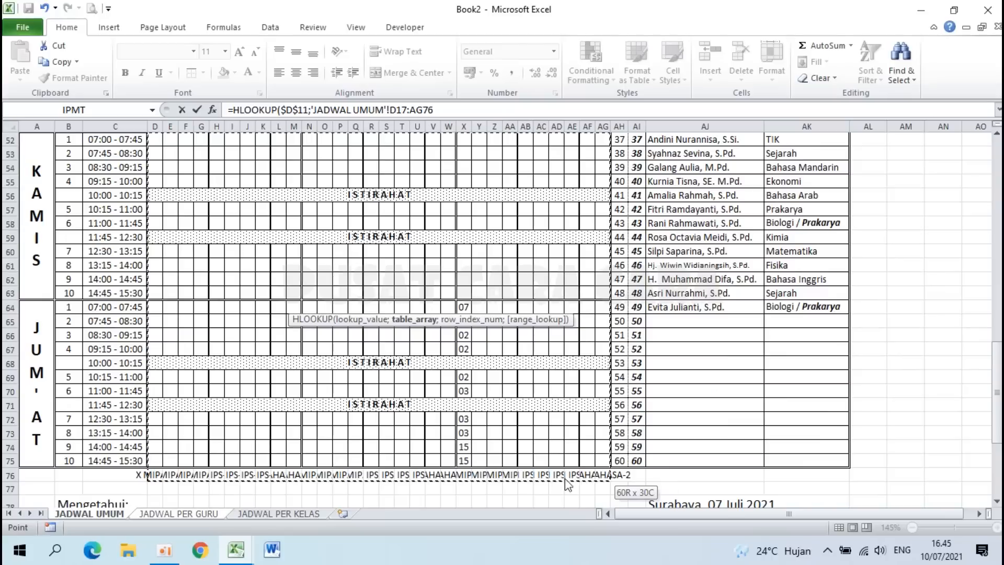
drag(605, 480, 604, 477)
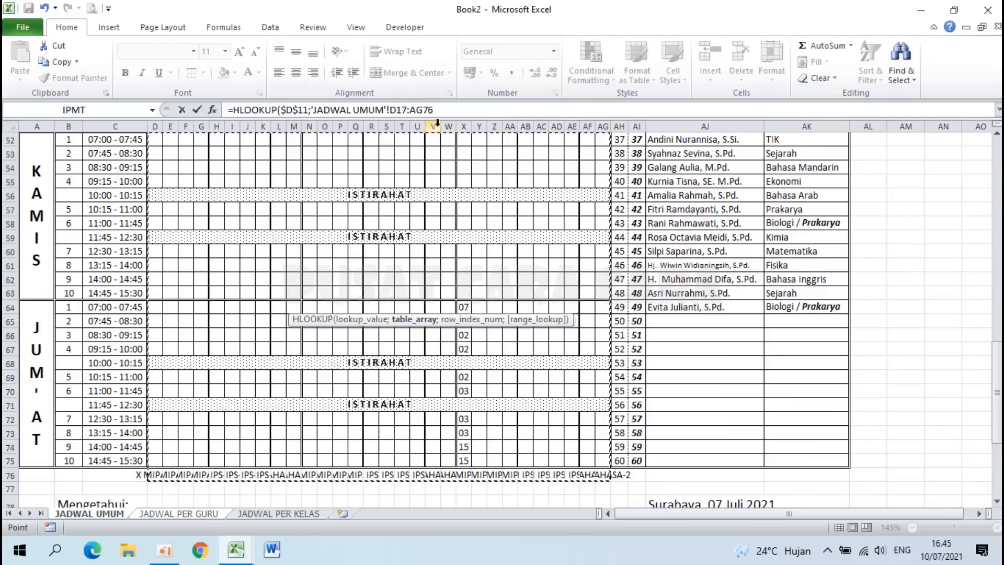
key(F4)
click(410, 110)
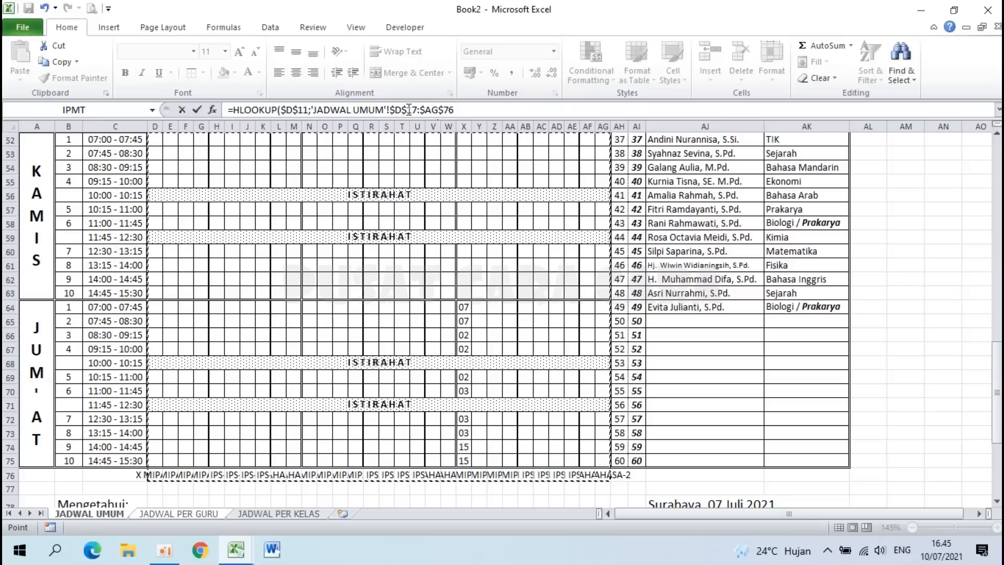
key(BackSpace)
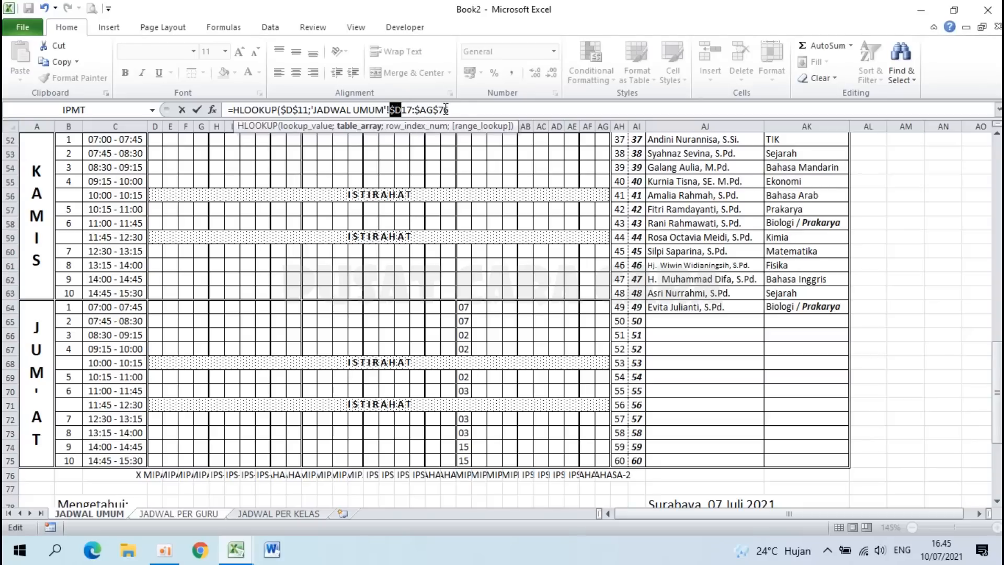
click(464, 109)
text(;)
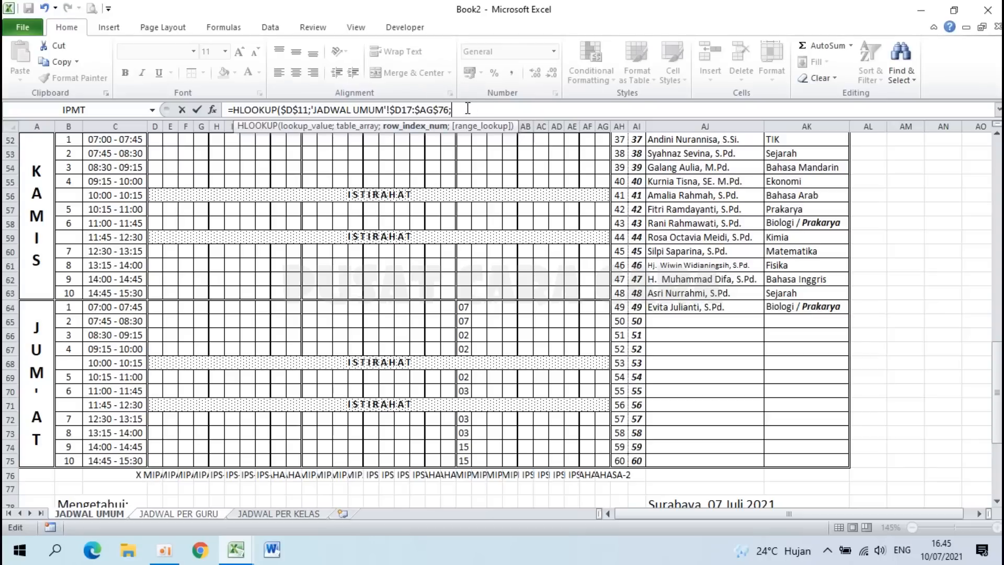
Step: Finish D17's HLOOKUP with COUNTA('JADWAL UMUM'!$C17:$C$75)+1 as row index and exact match 0
text(COUNT)
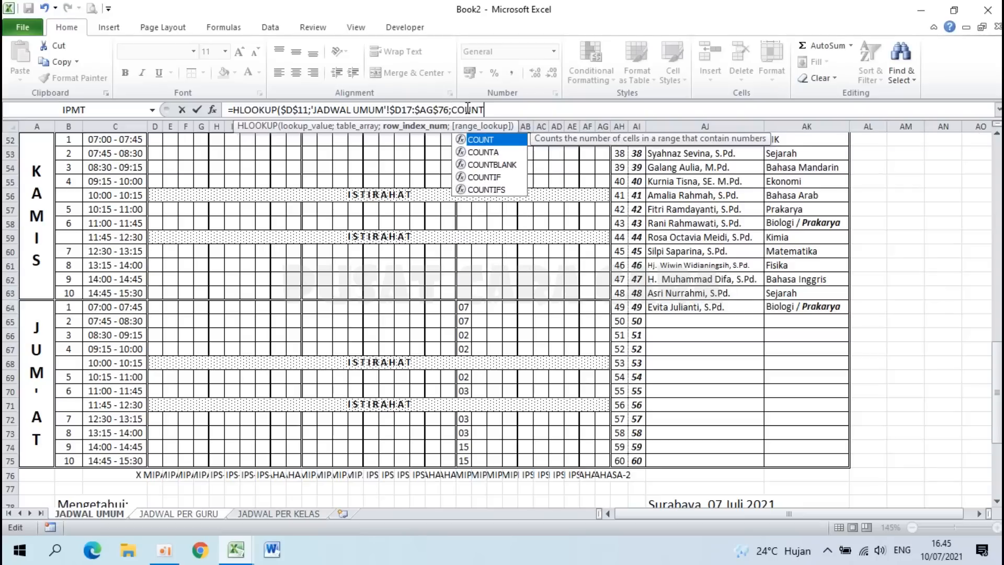
text(A()
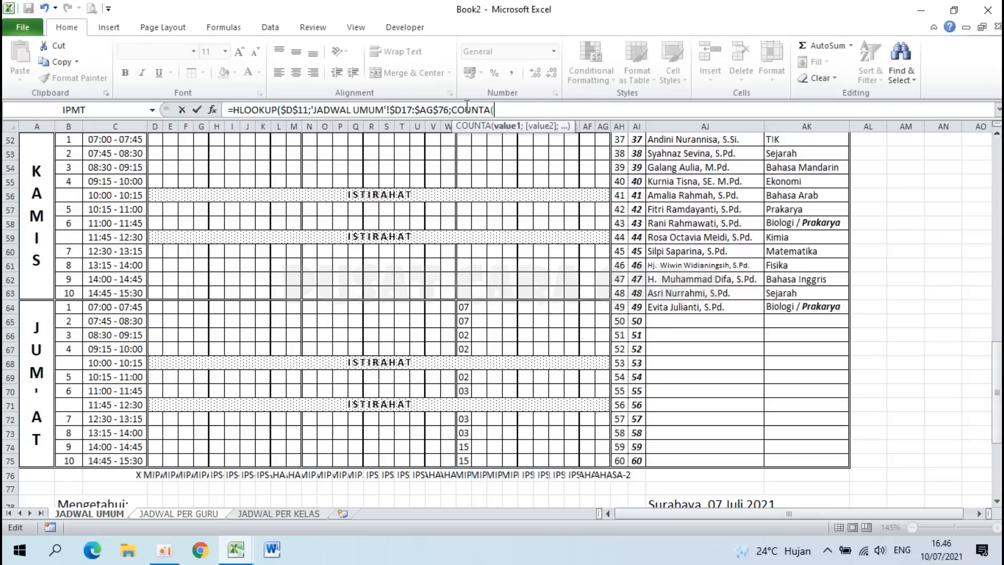
drag(999, 389, 998, 220)
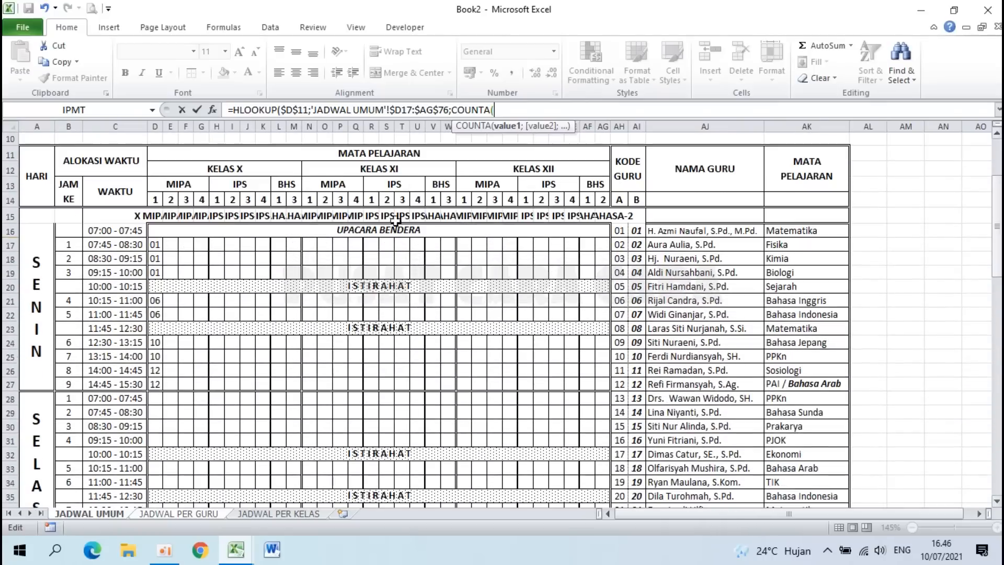
click(114, 244)
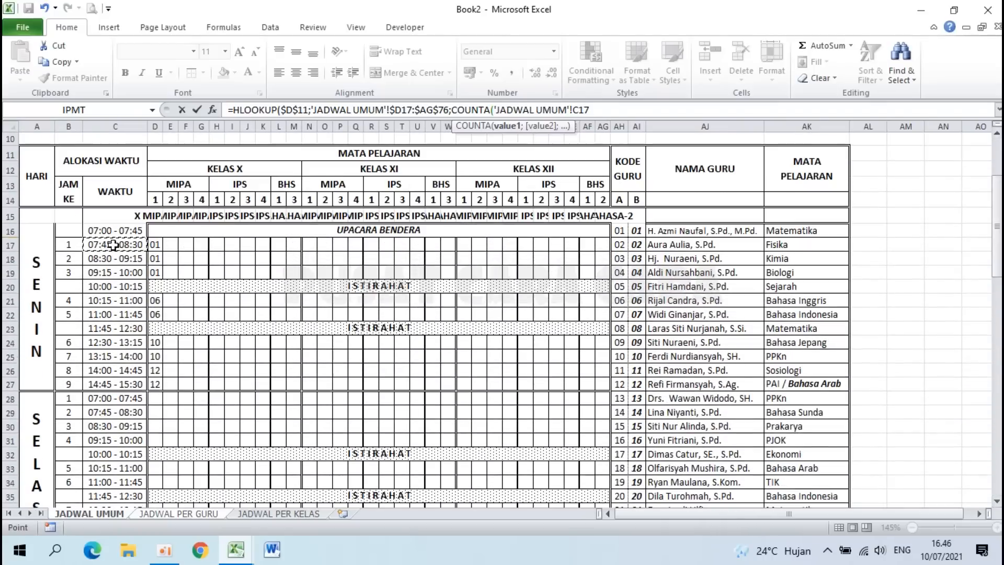
drag(114, 244, 111, 488)
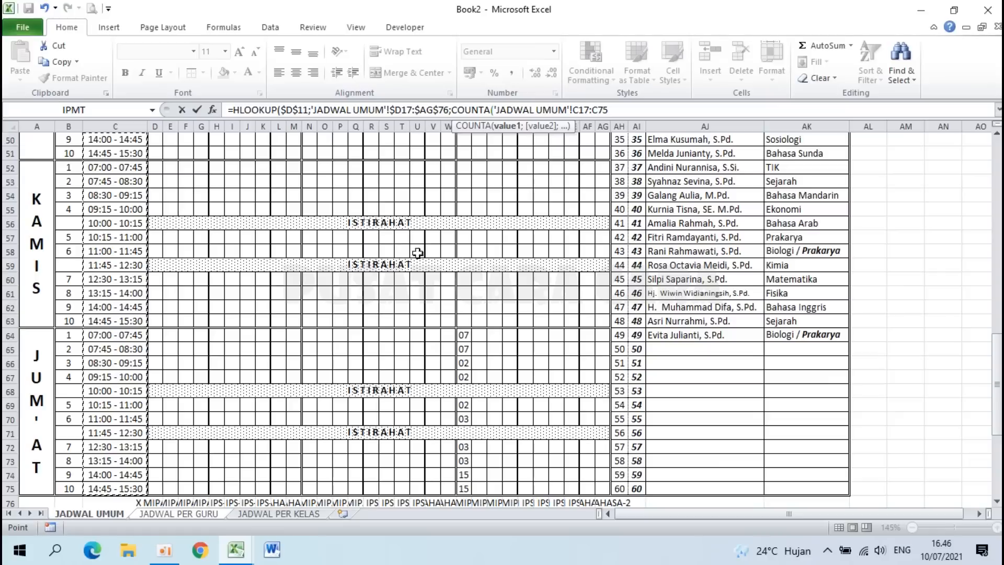
key(F4)
click(594, 109)
key(BackSpace)
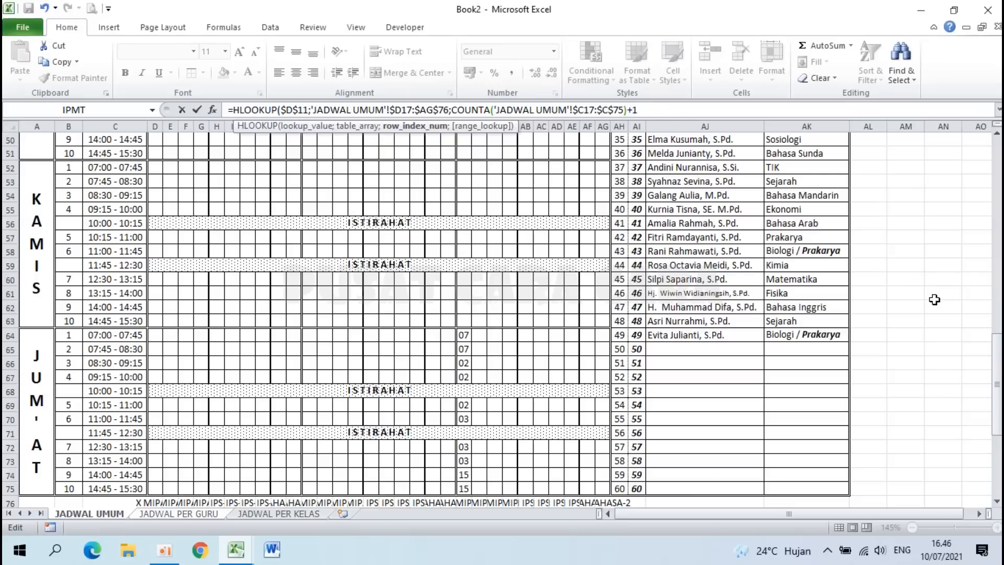
drag(998, 397, 992, 285)
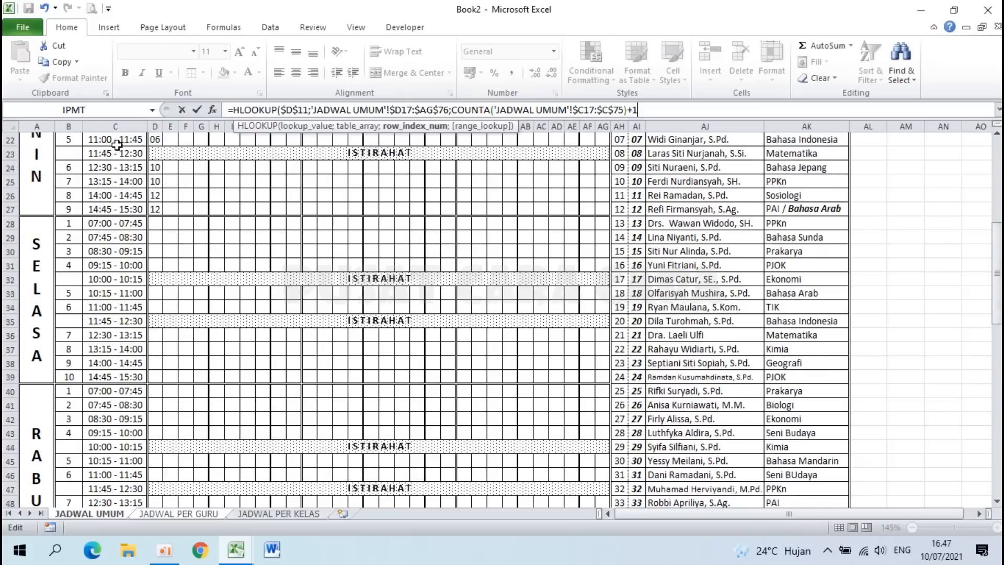
drag(995, 280, 997, 424)
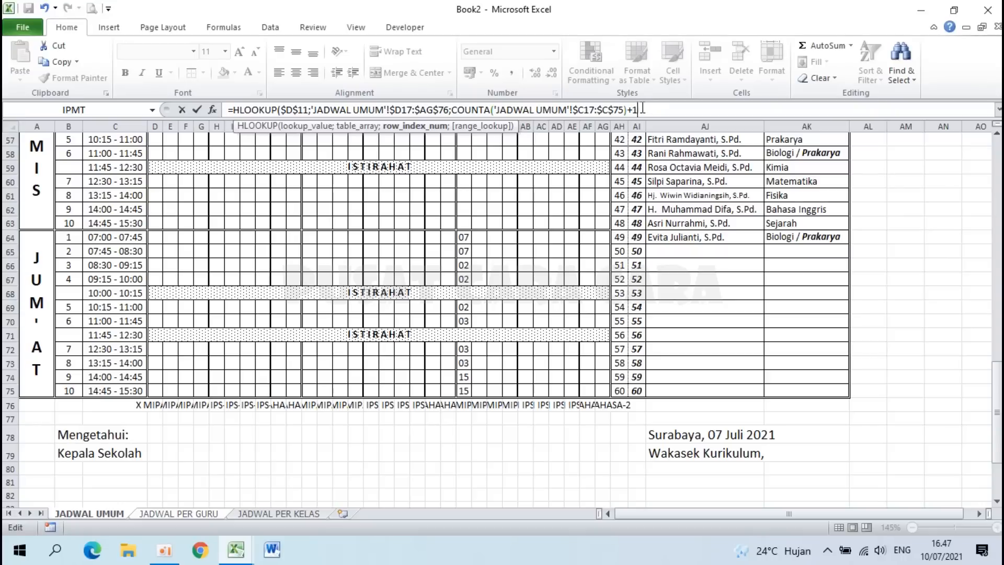
text(;)
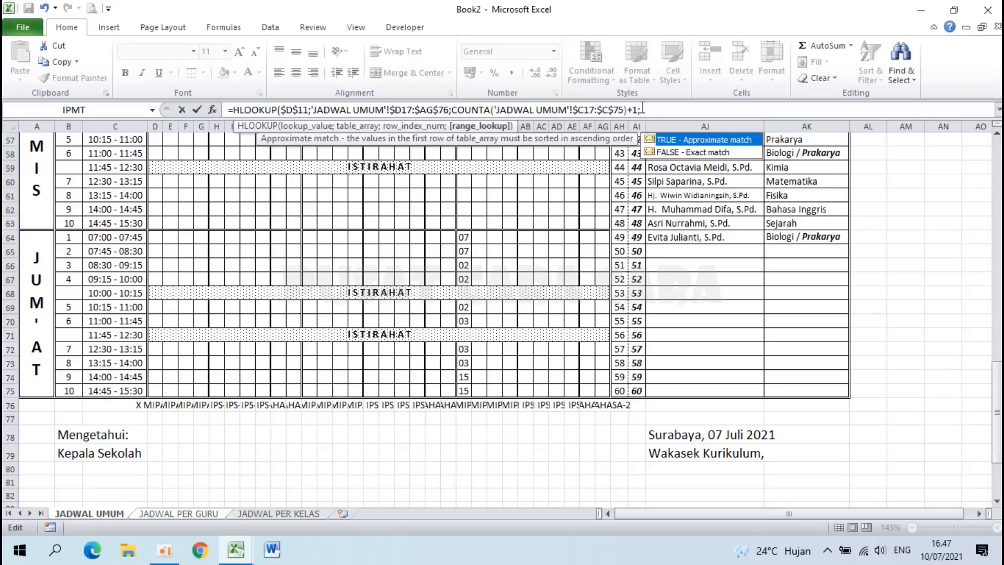
text(0))
key(Return)
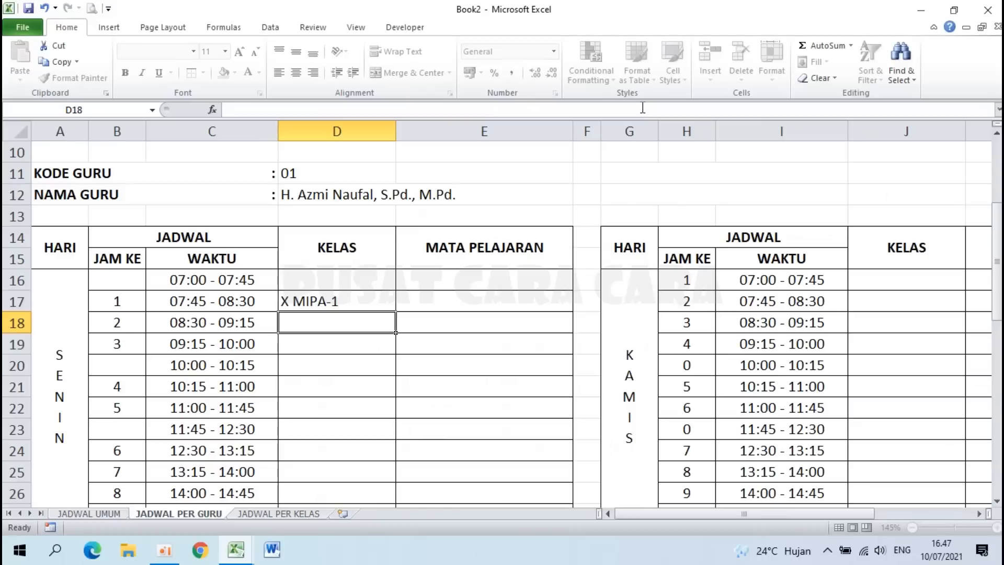
click(326, 302)
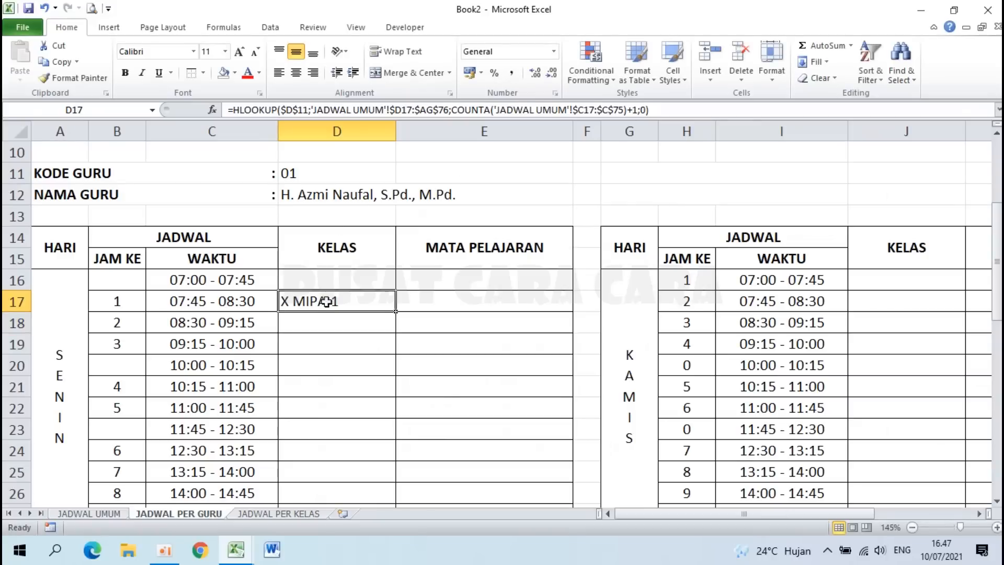
click(298, 173)
click(125, 303)
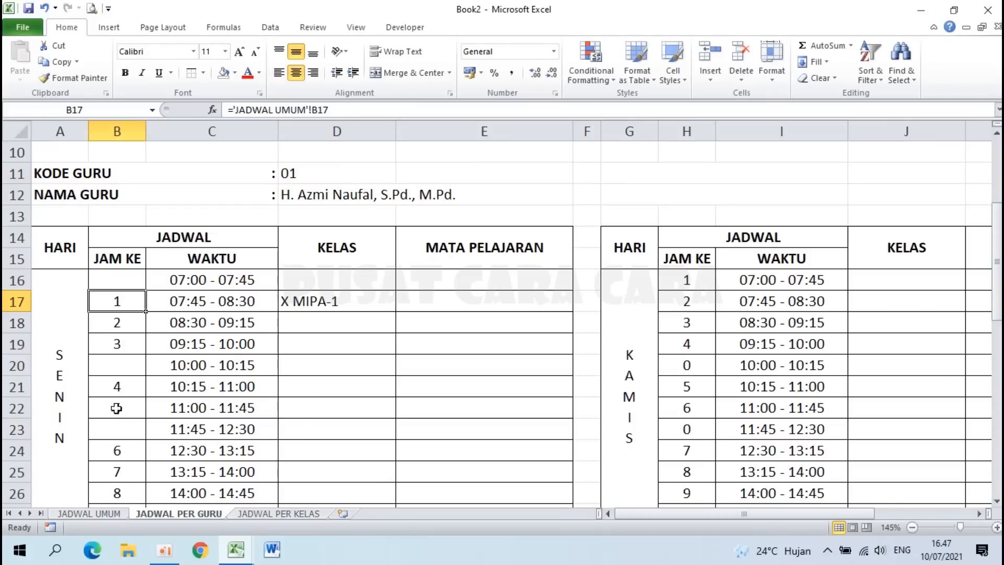
click(90, 515)
scroll(207, 250, up, 13)
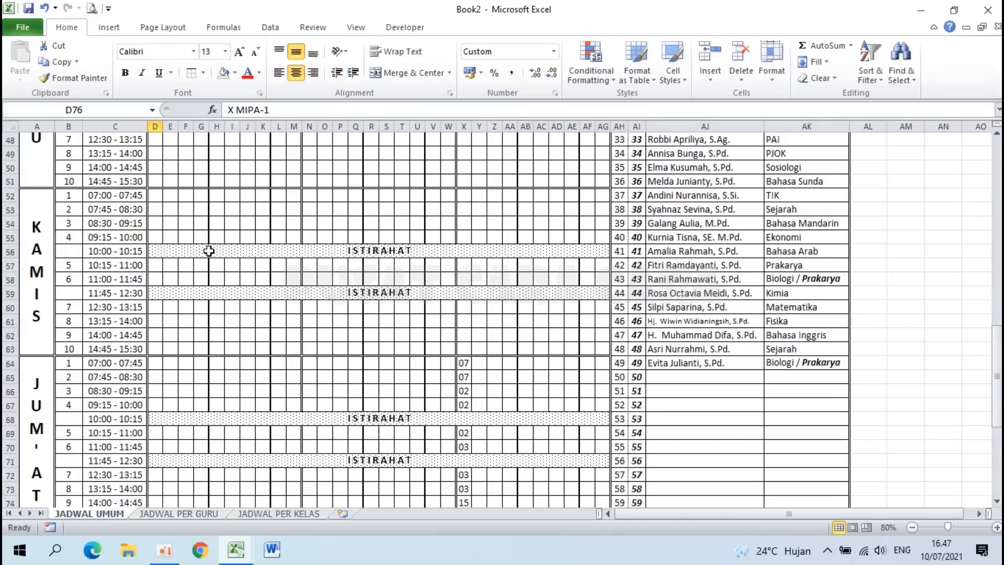
scroll(208, 251, up, 3)
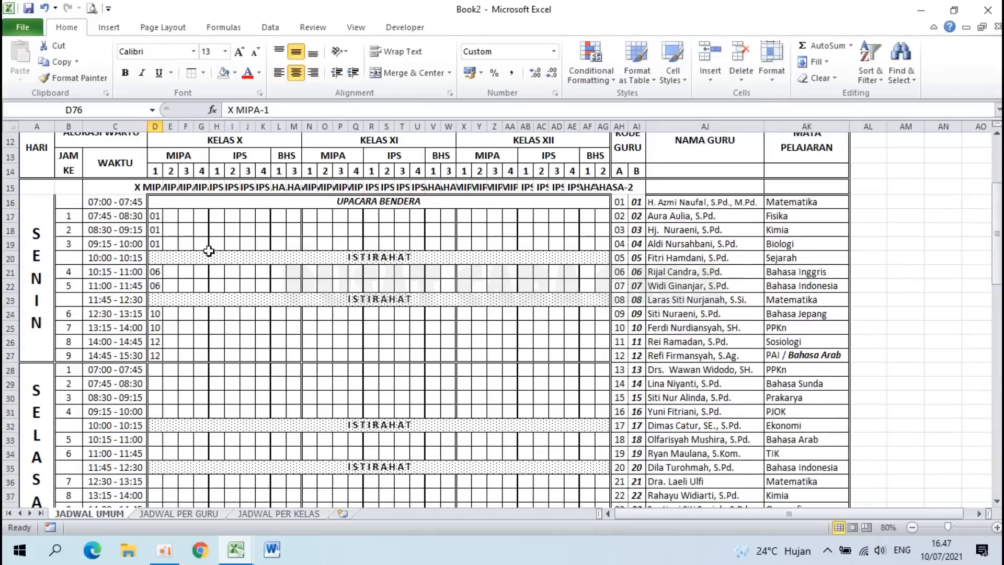
click(155, 216)
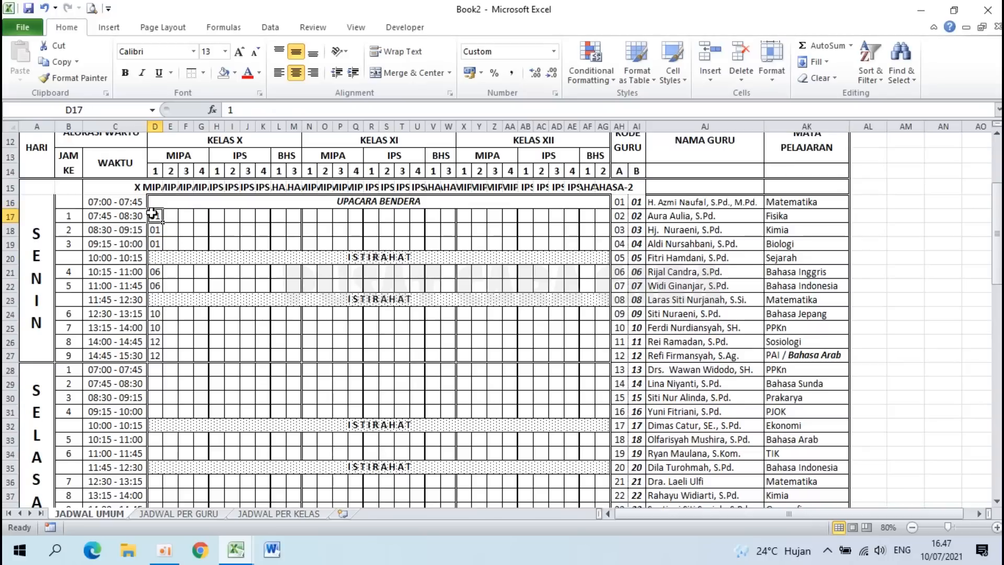
click(200, 514)
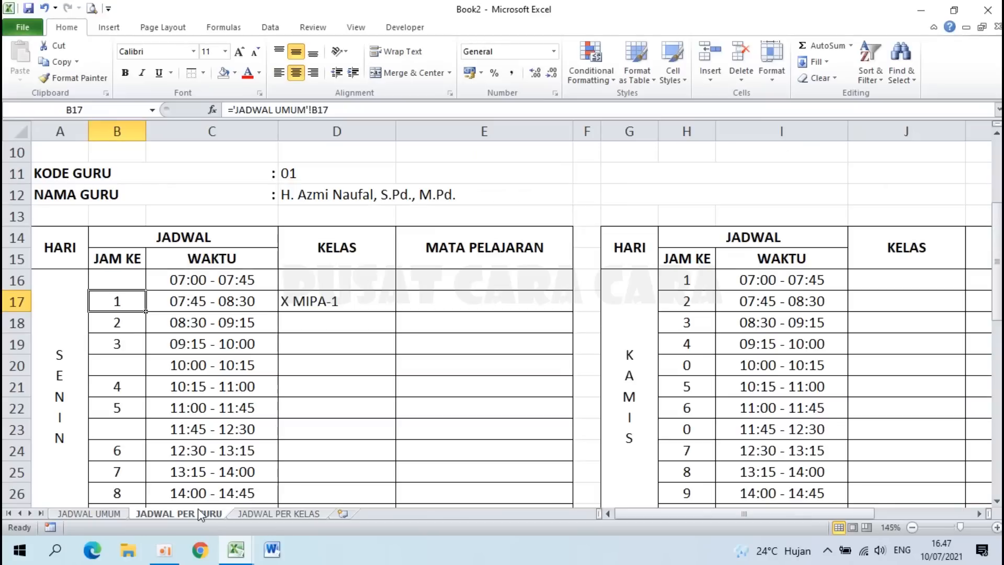
click(369, 301)
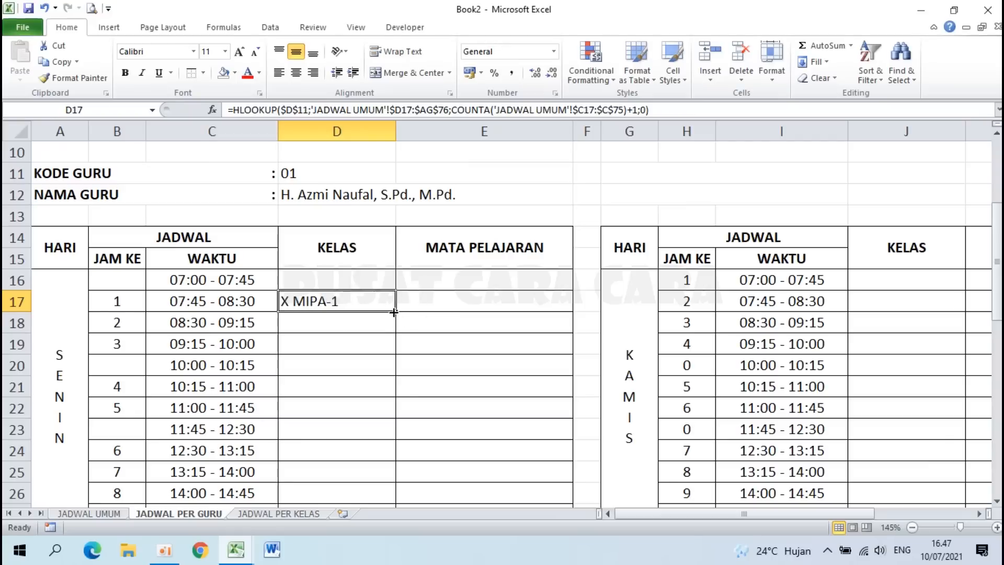
drag(395, 312, 395, 375)
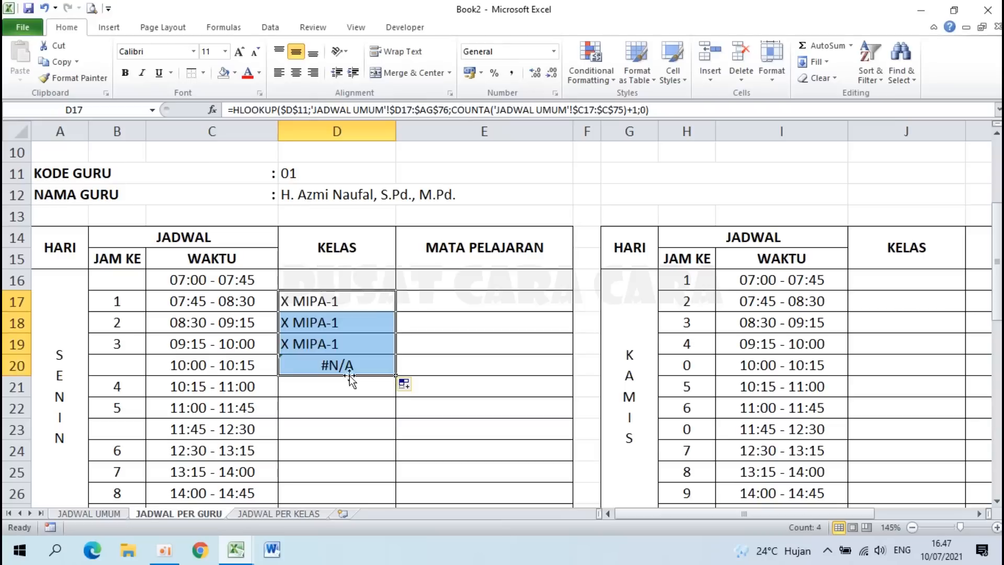
click(318, 364)
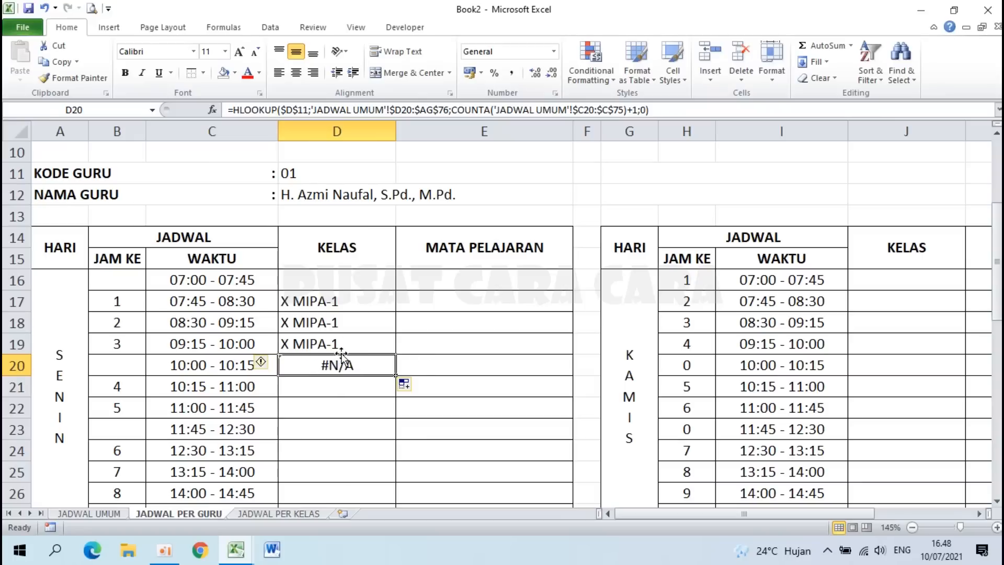
key(ctrl+z)
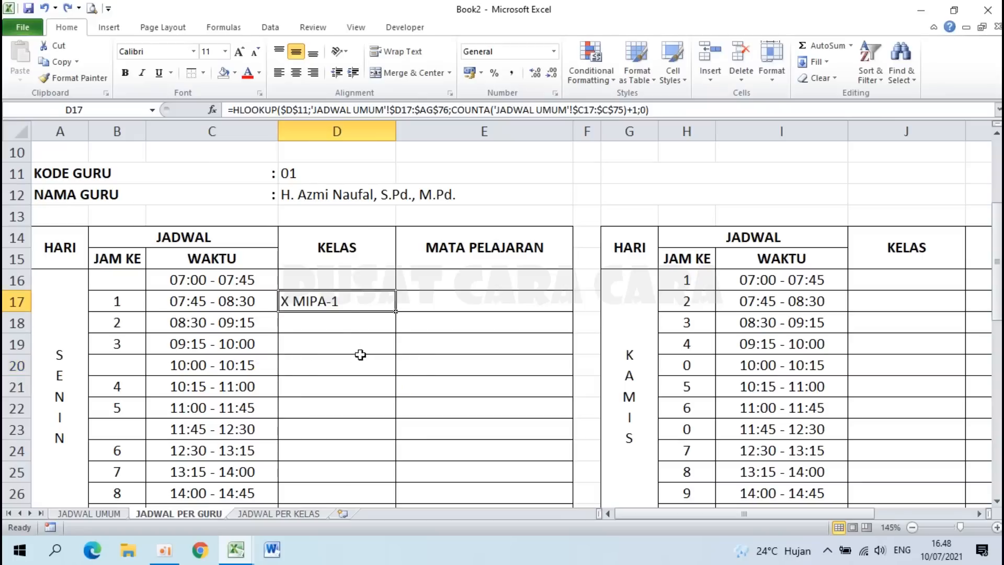
Step: Wrap D17's HLOOKUP in IFERROR so errors return an empty string
double_click(353, 301)
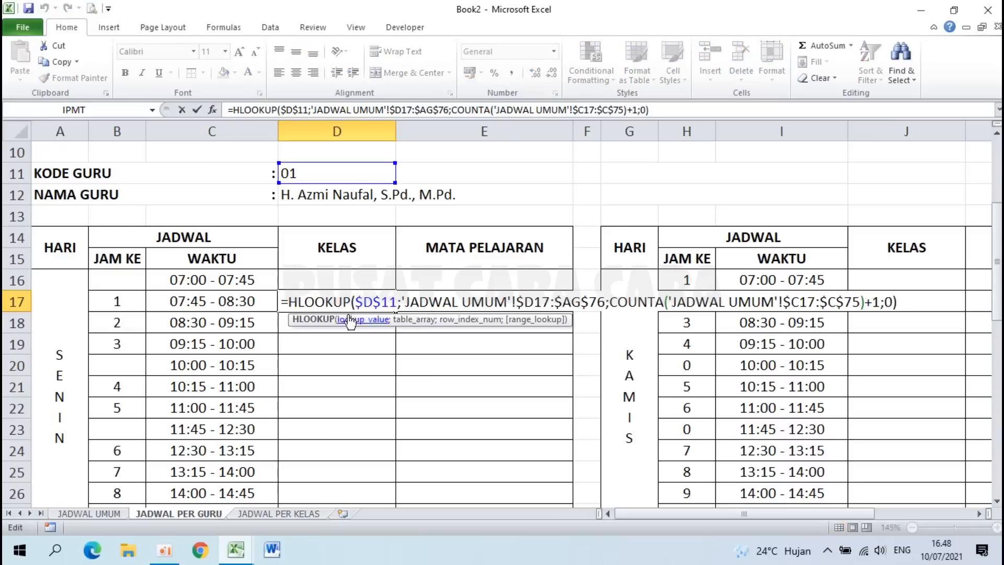
click(290, 302)
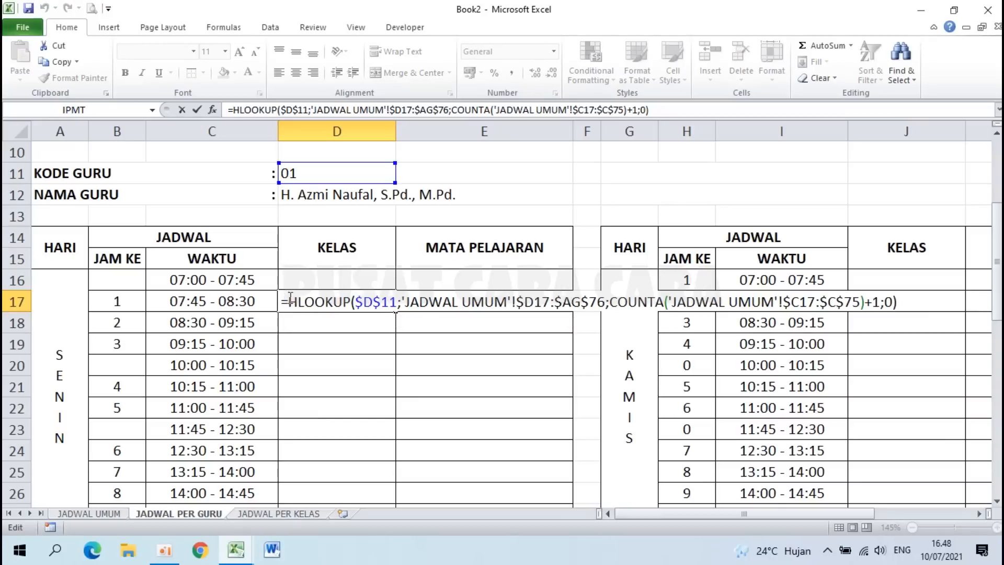
text(IFERR)
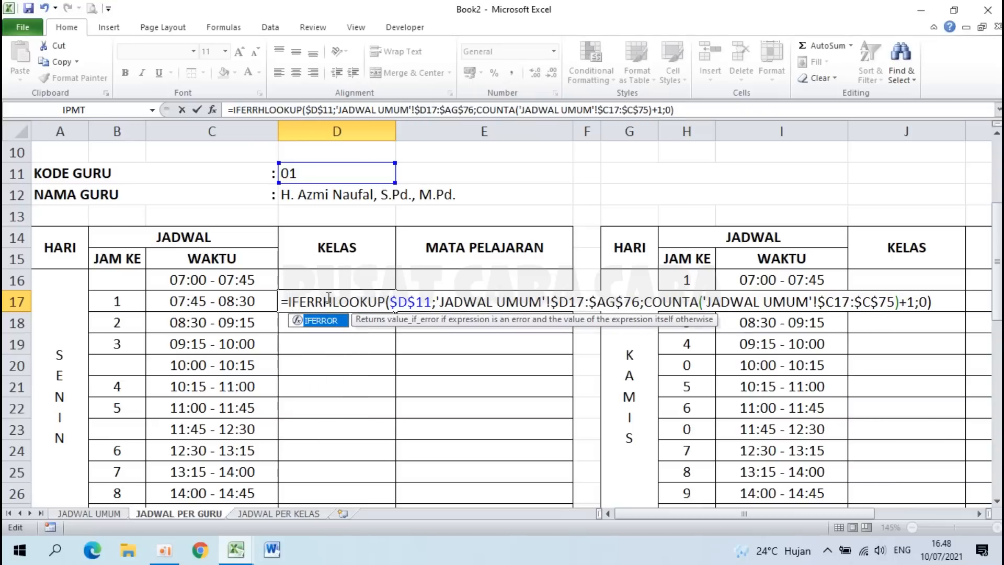
text(OR()
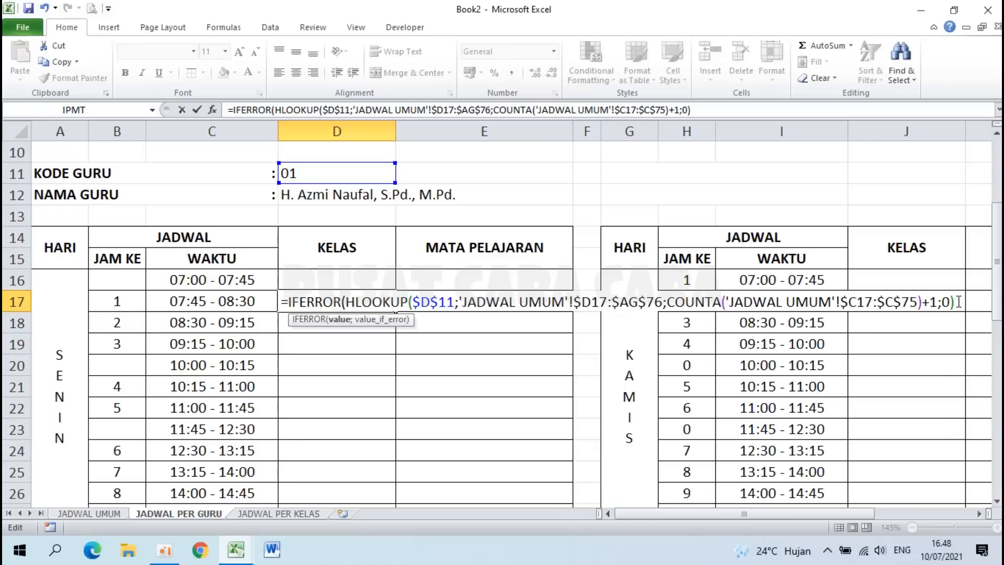
text(;""))
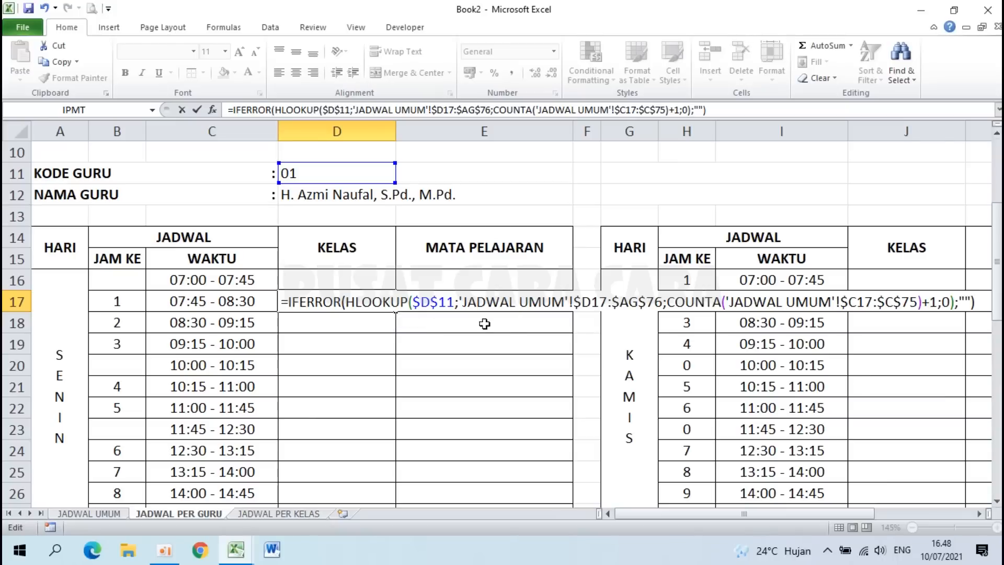
drag(345, 302, 958, 302)
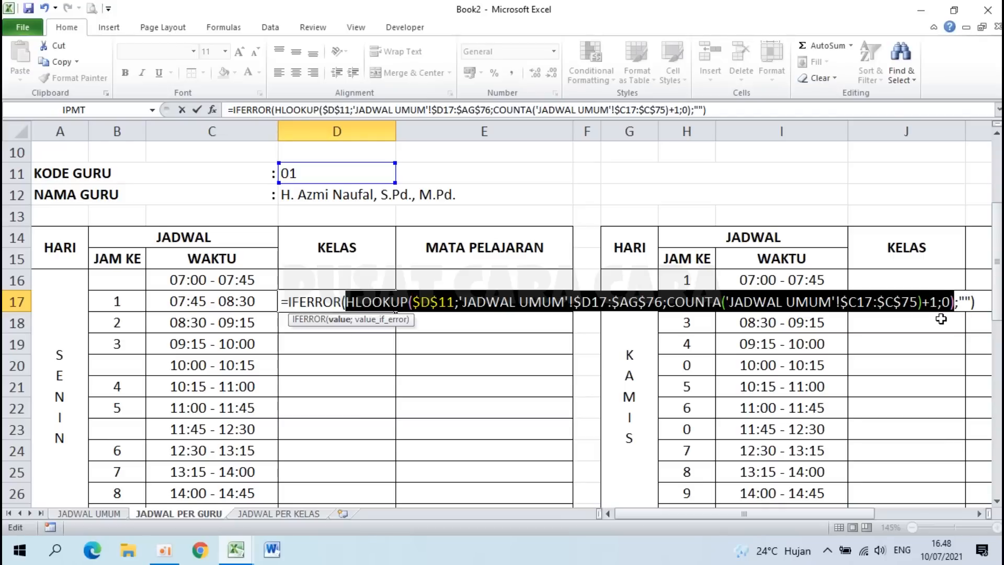
click(962, 302)
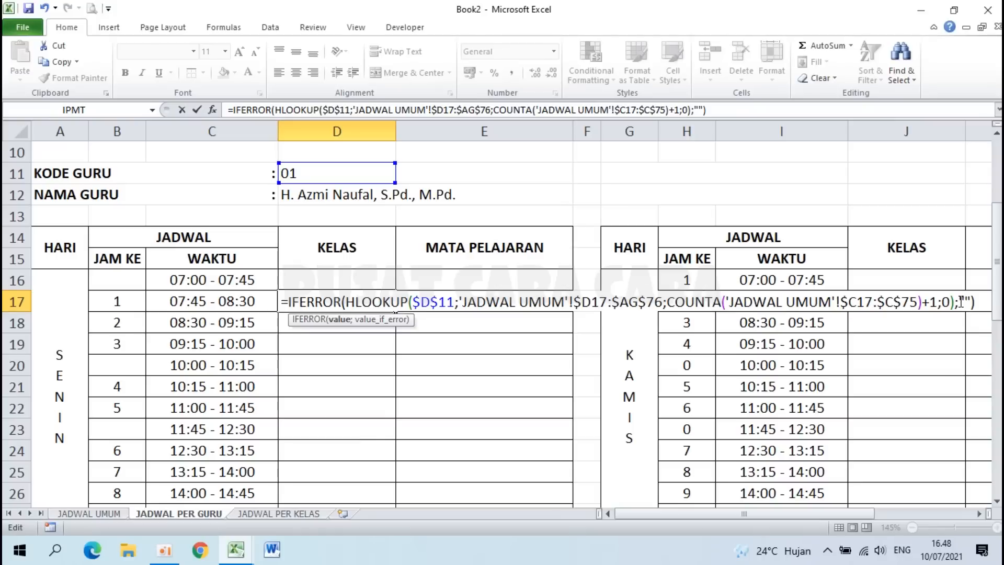
double_click(963, 302)
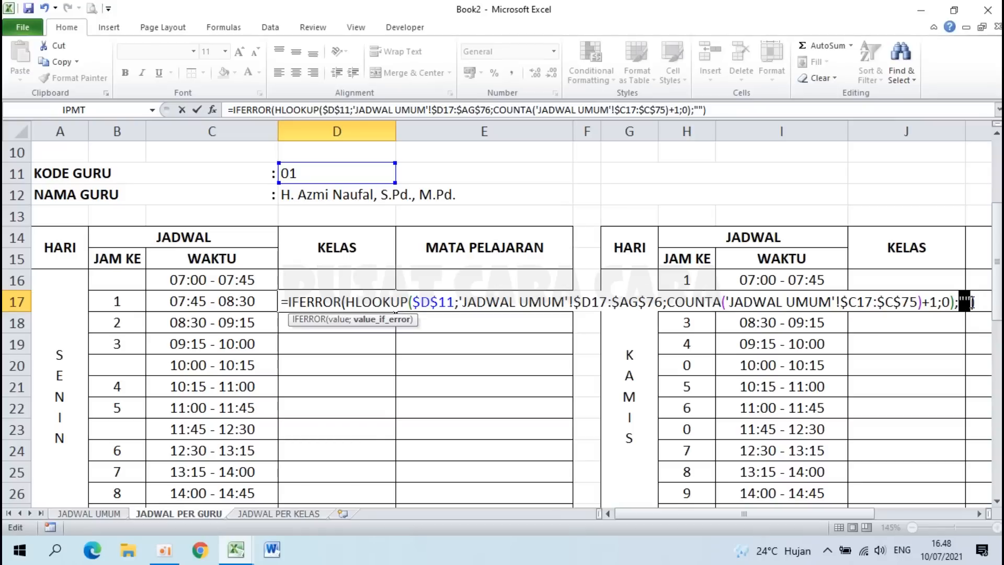
click(967, 302)
key(Return)
Step: Copy D17 down to D20, check the break row, then undo the fill
click(361, 299)
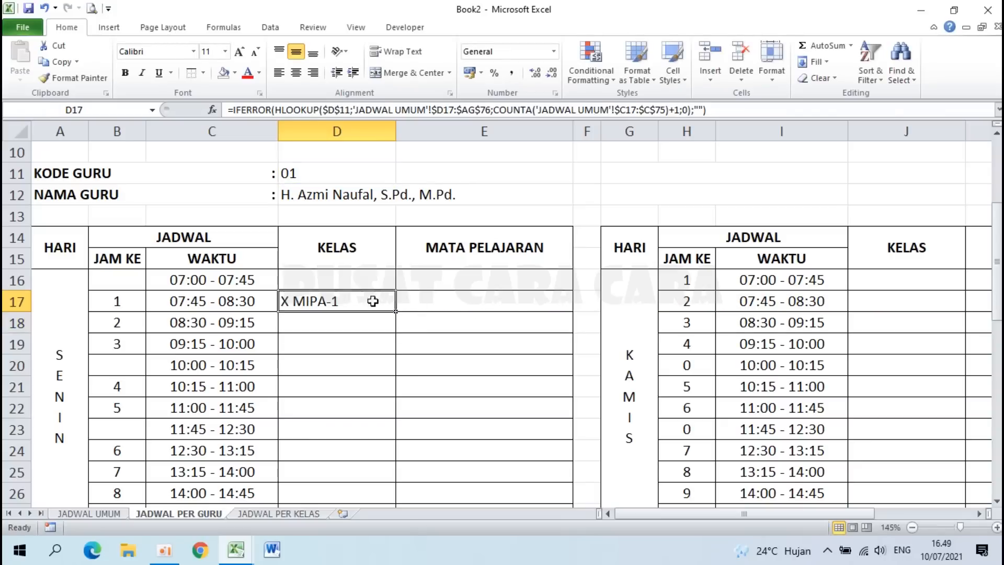
drag(395, 312, 390, 375)
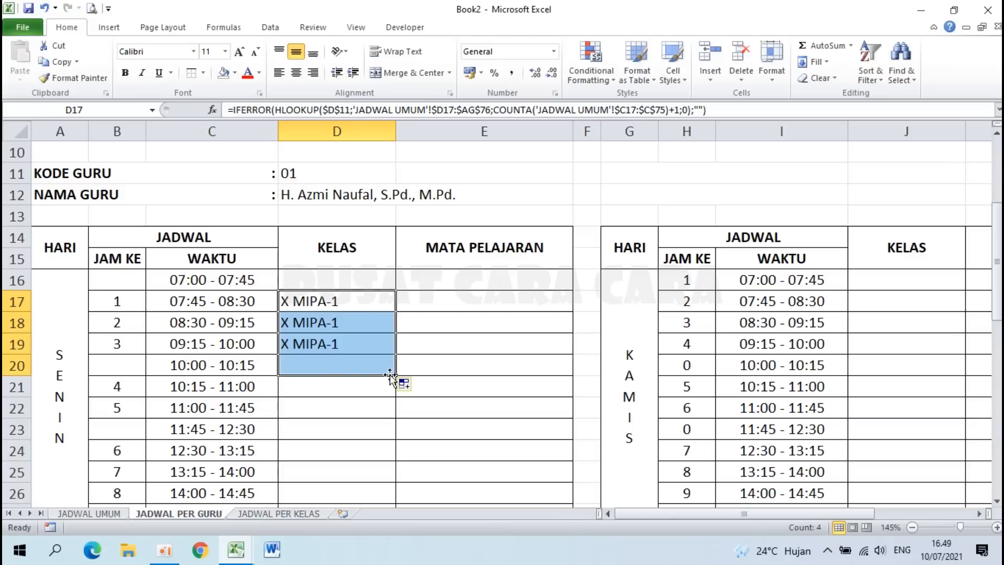
click(323, 365)
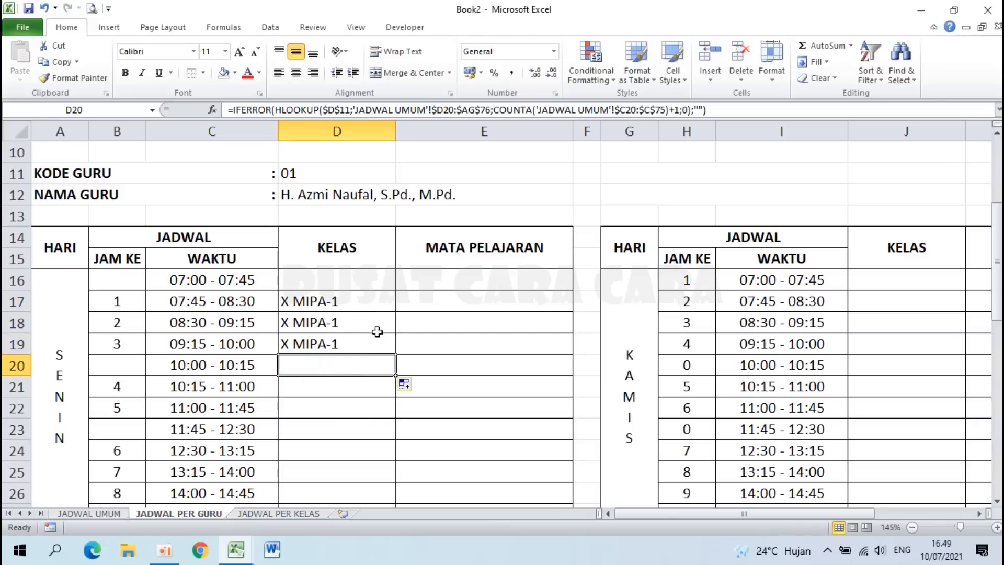
key(ctrl+z)
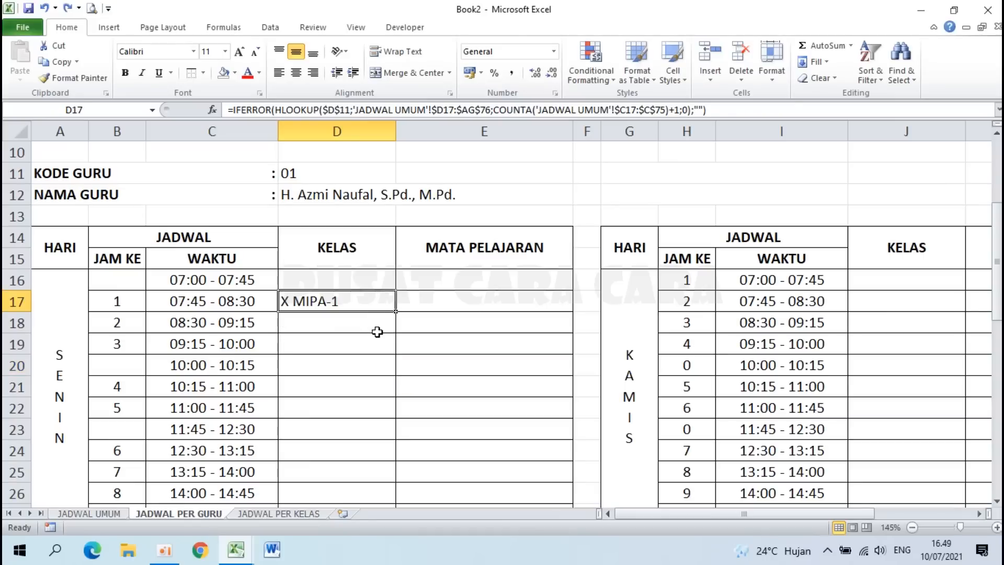
click(445, 301)
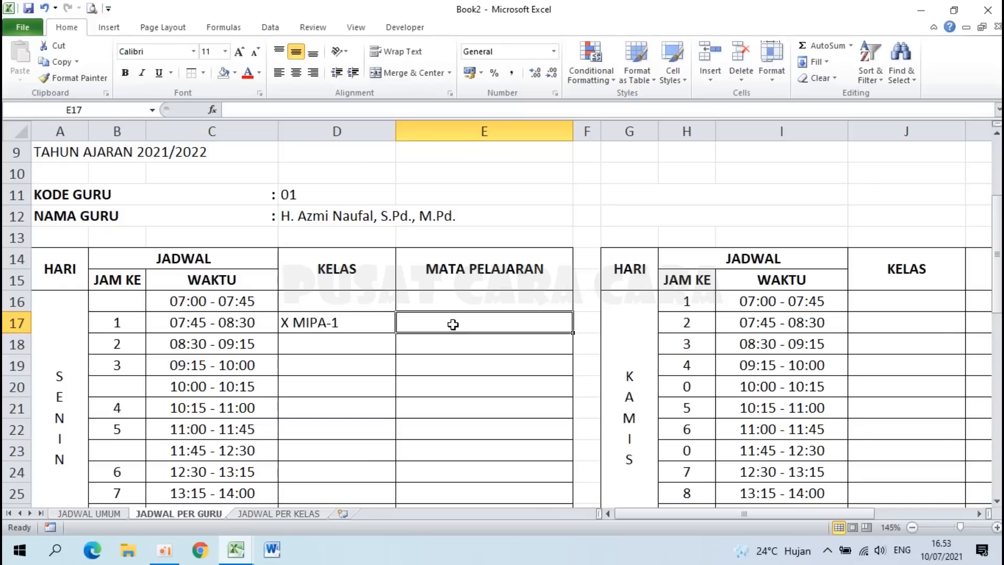
Step: Start E17's formula with =IF(D17<>""; as the not-empty condition
click(332, 323)
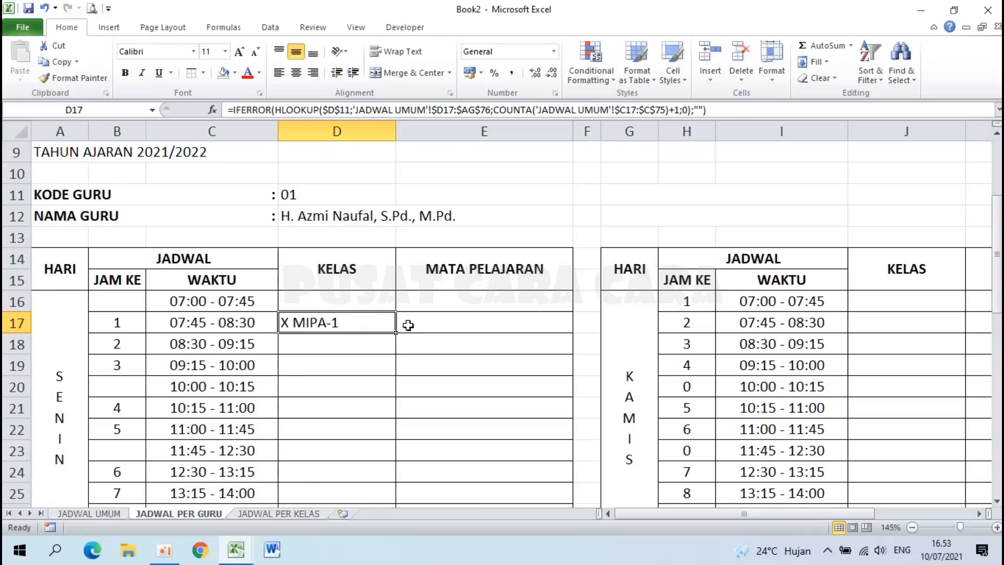
click(435, 322)
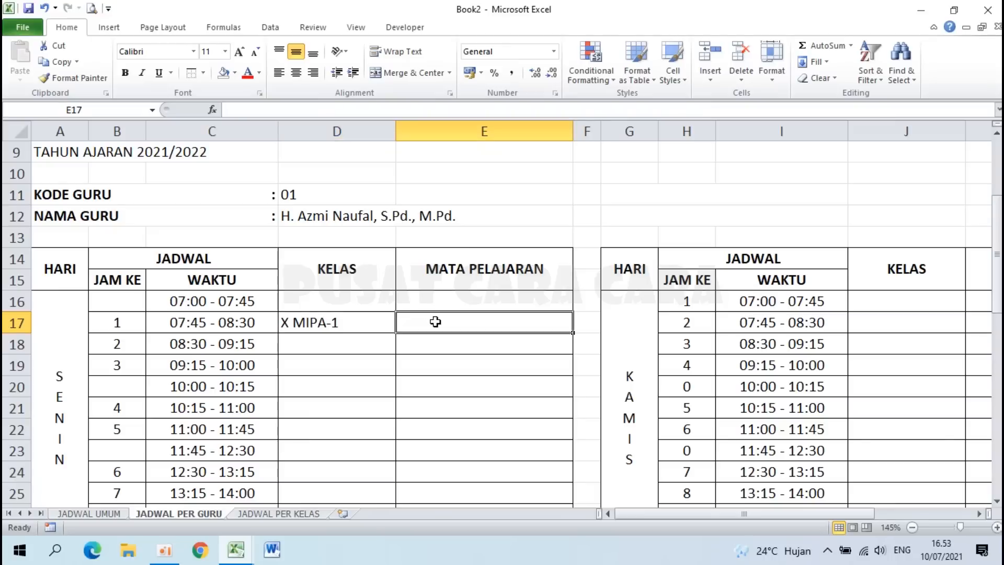
click(358, 324)
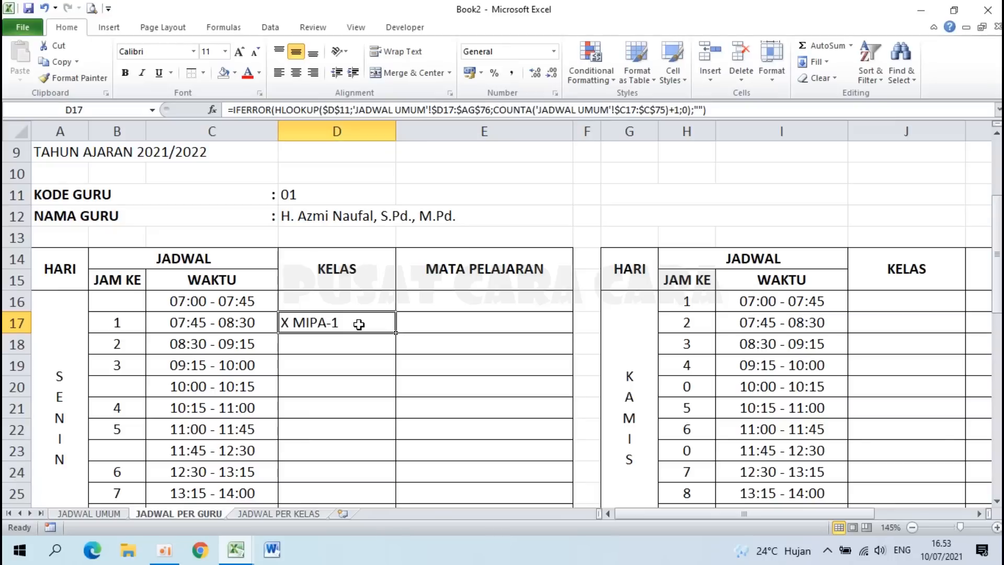
click(443, 326)
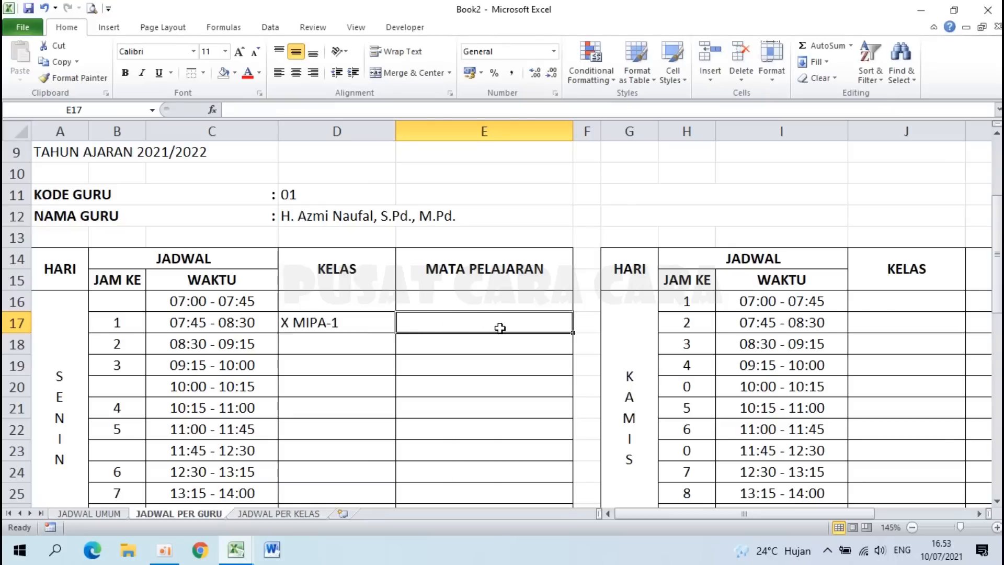
text(=IF)
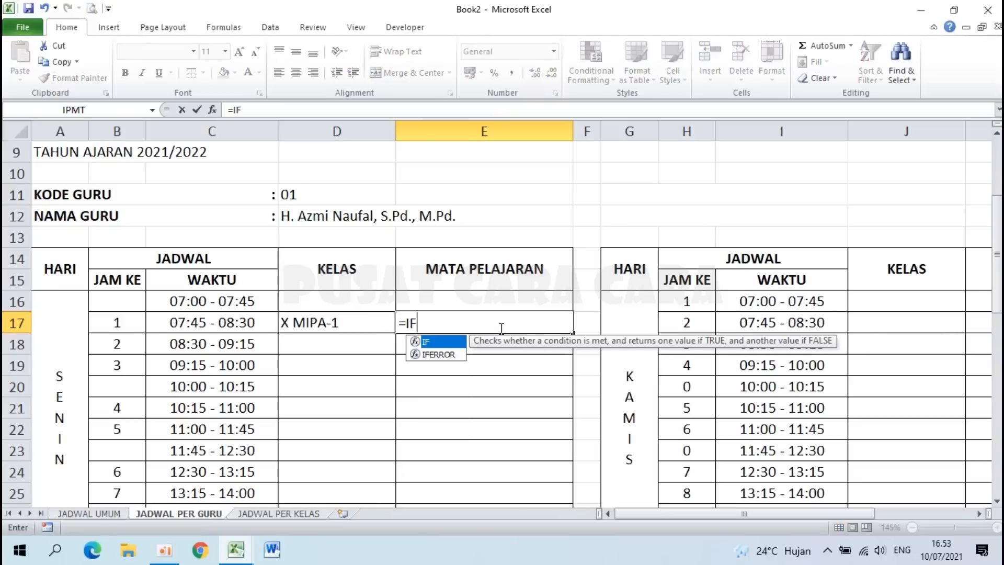
text(()
click(333, 324)
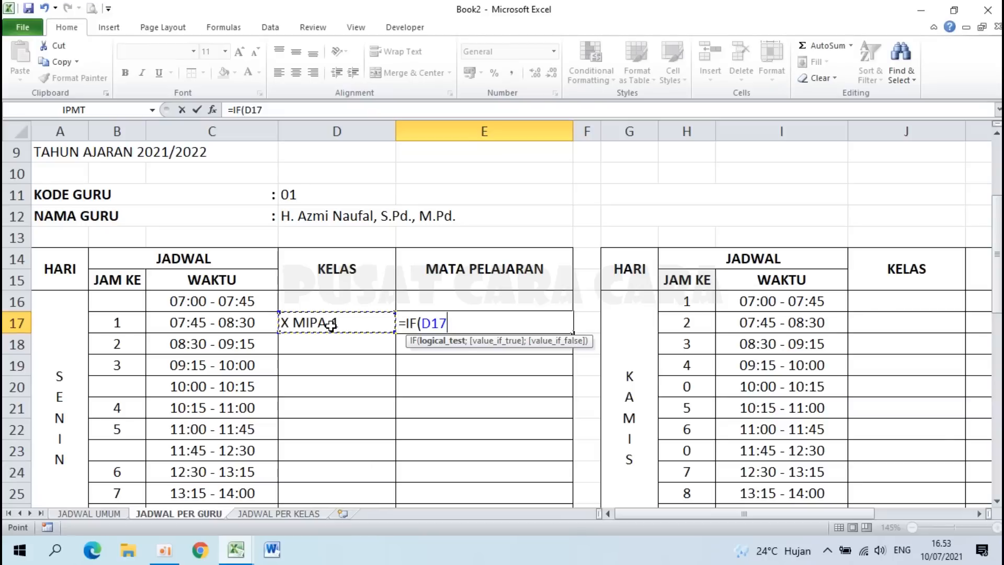
text(<>"")
drag(406, 323, 482, 322)
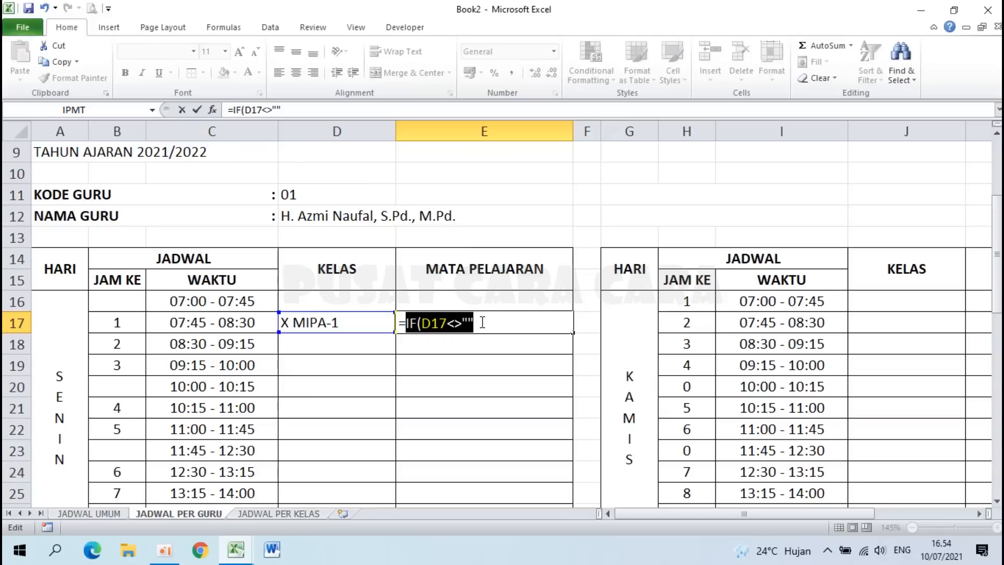
click(482, 323)
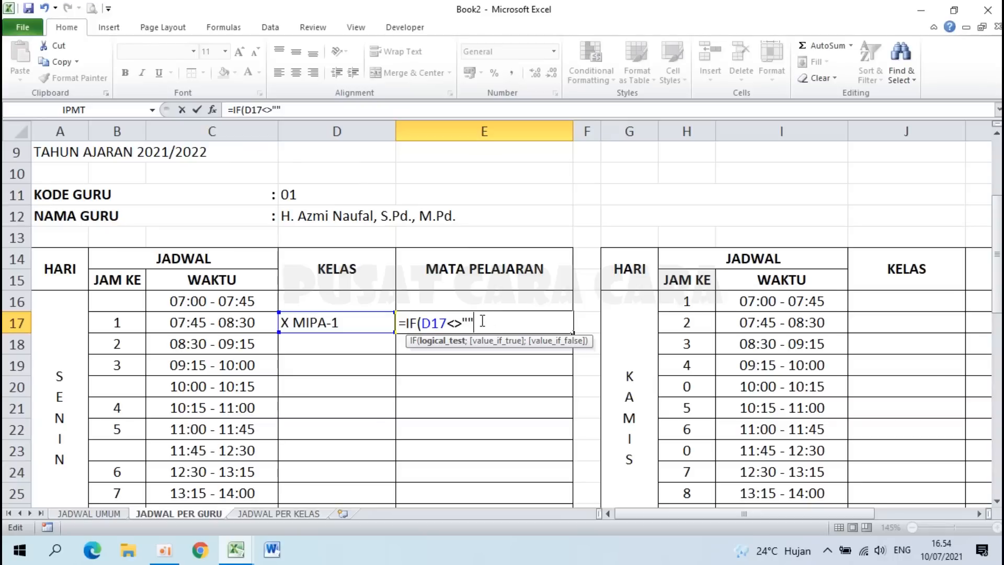
text(;)
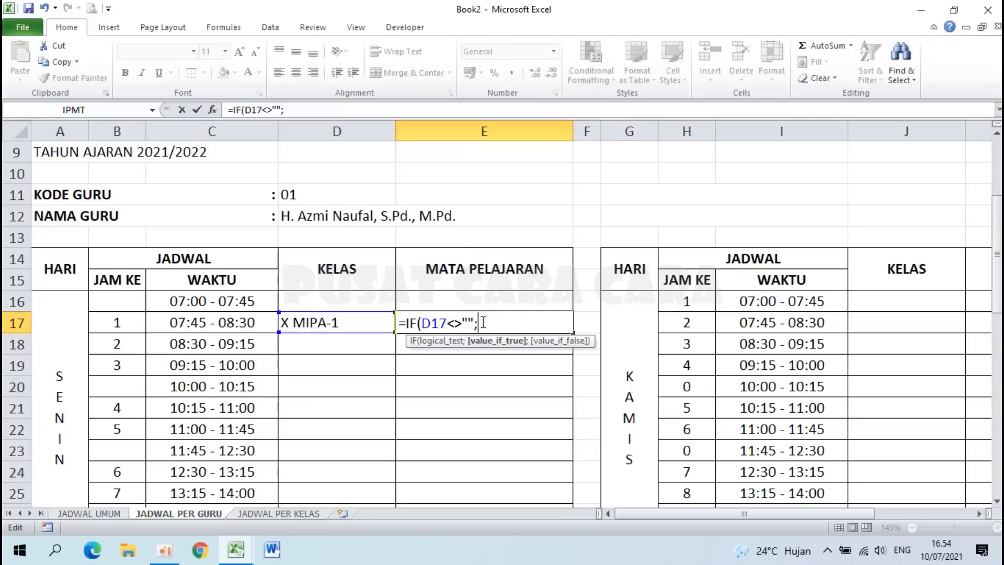
Step: Add VLOOKUP($D$11;'JADWAL UMUM'!$AH$16:$AK$75;4;0) as the IF's true result
text(VLOOKUP)
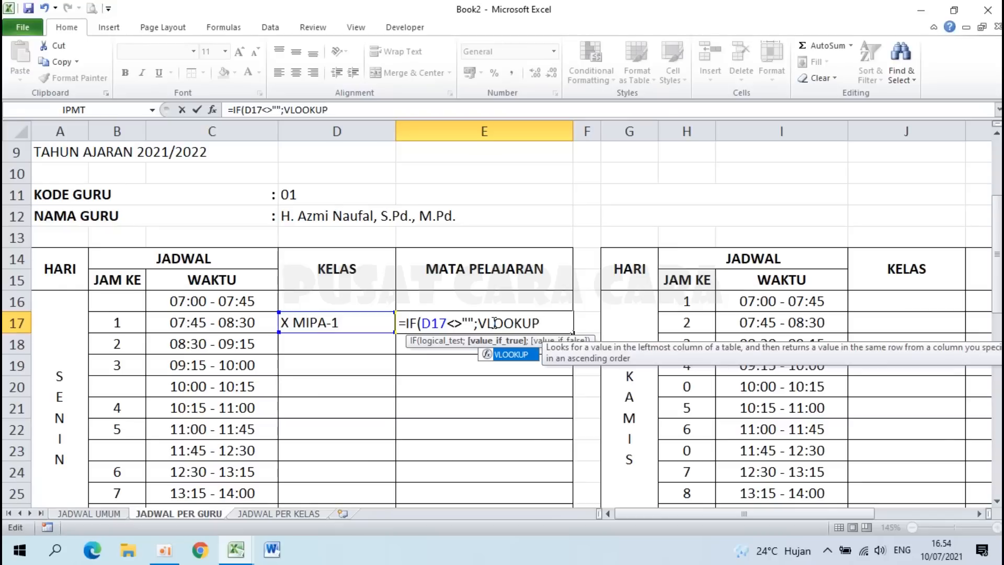
text(()
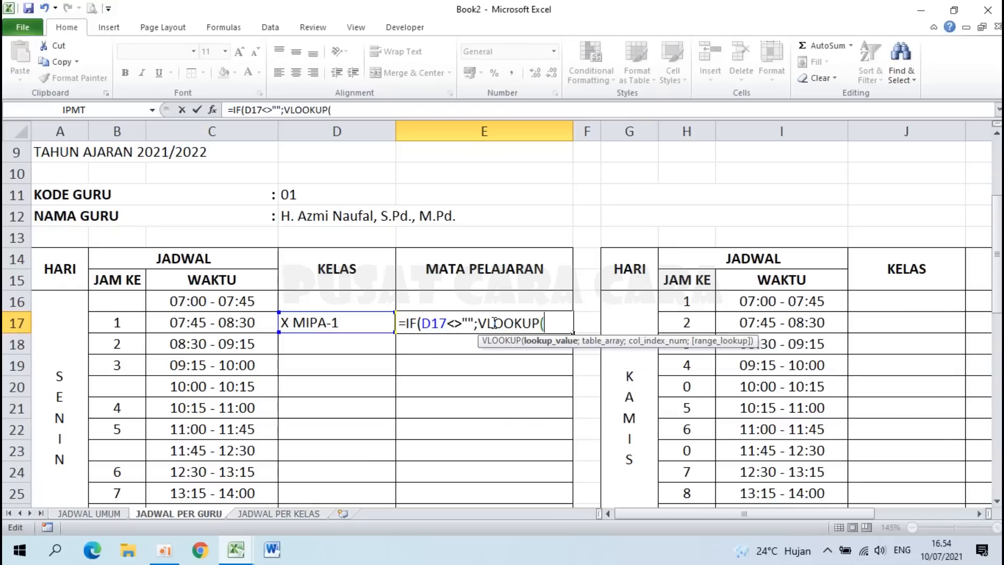
click(328, 193)
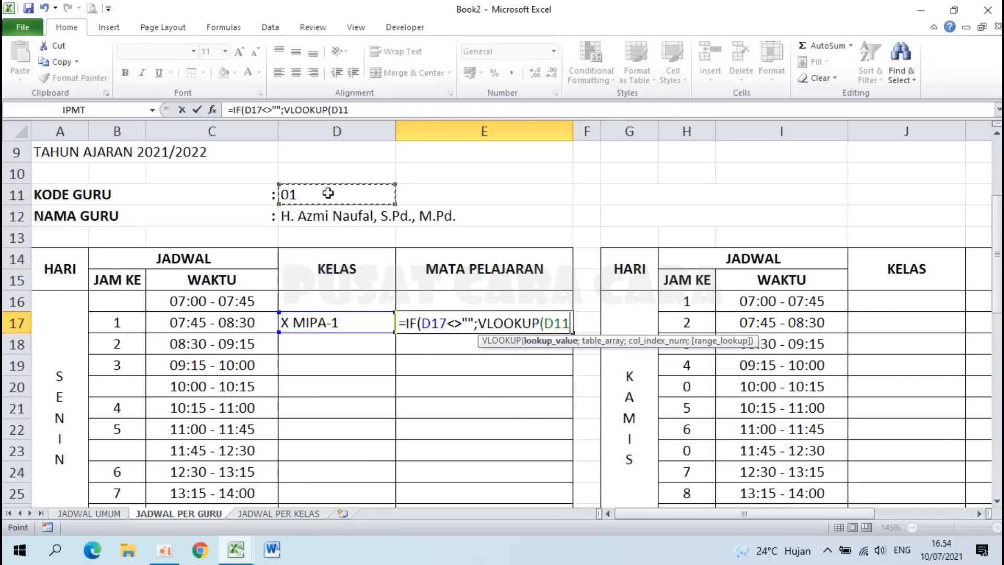
key(F4)
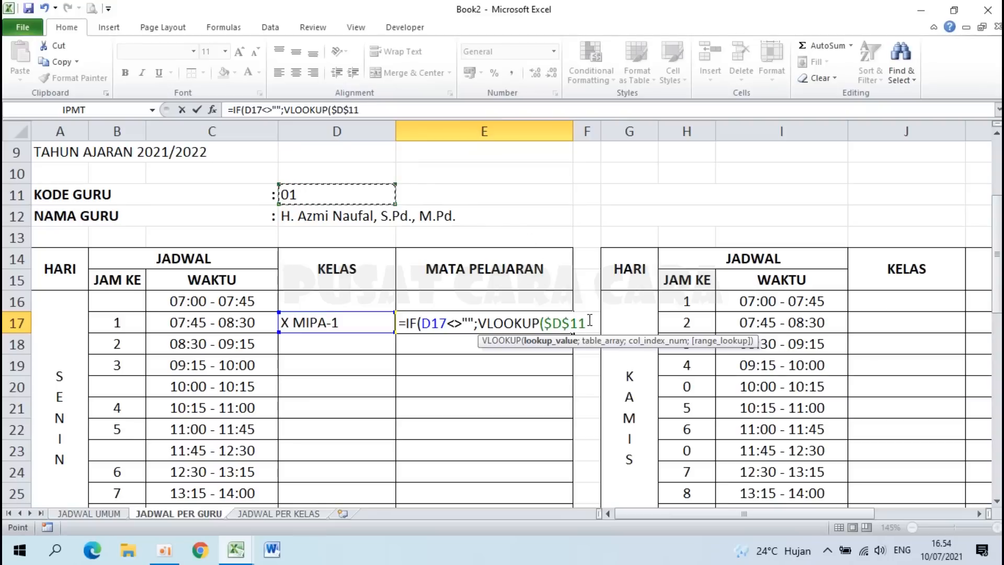
text(;)
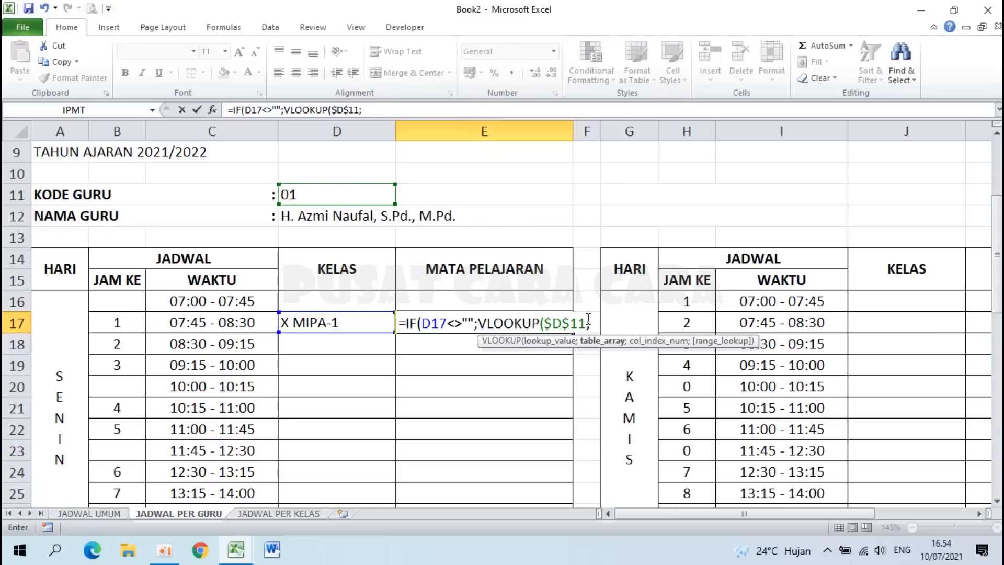
click(90, 514)
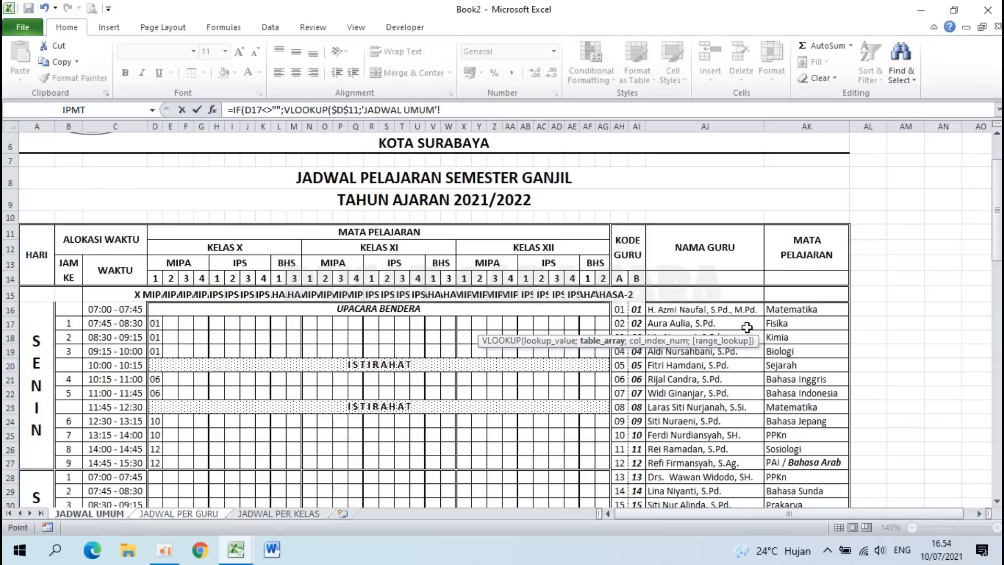
click(618, 312)
drag(618, 312, 830, 463)
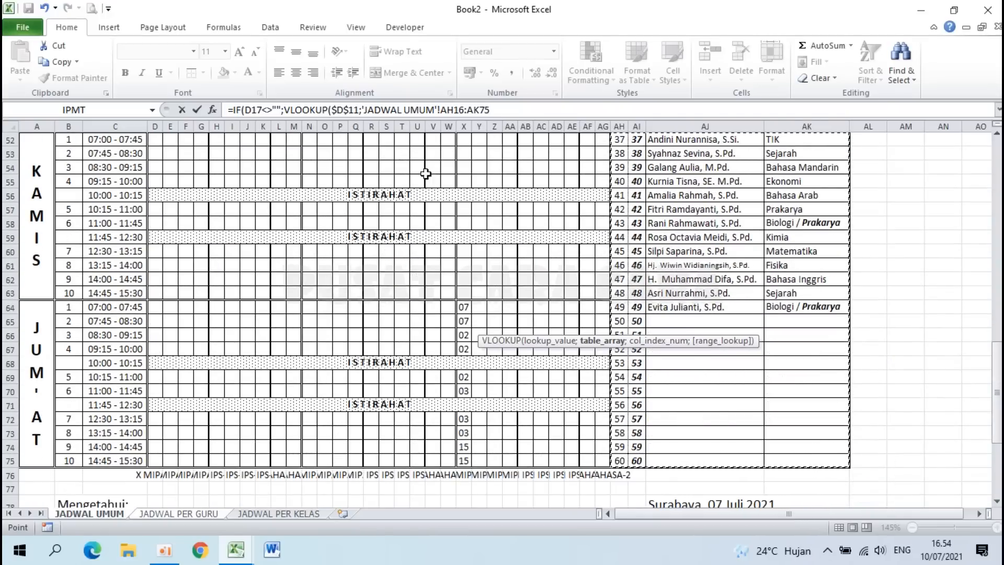
key(F4)
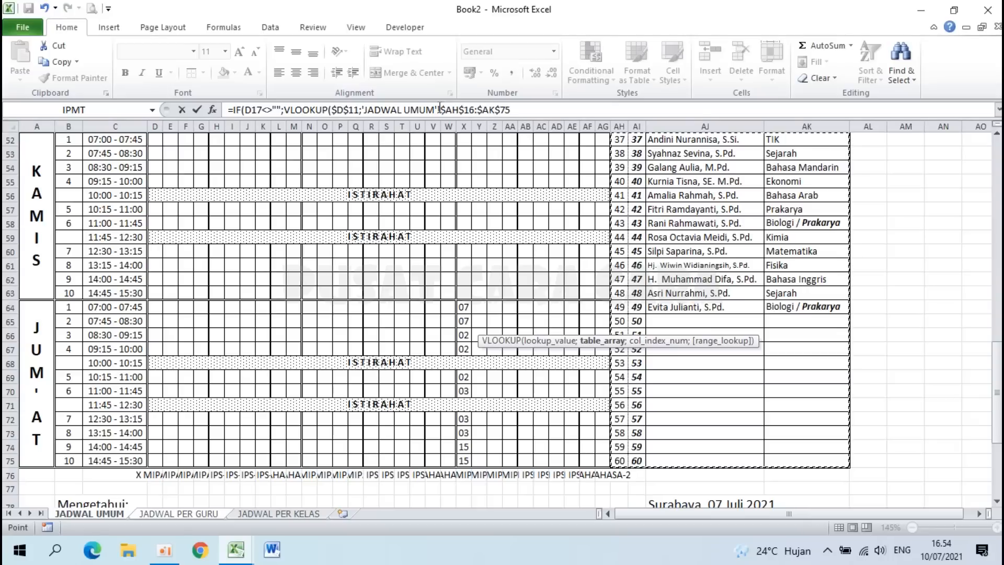
click(521, 109)
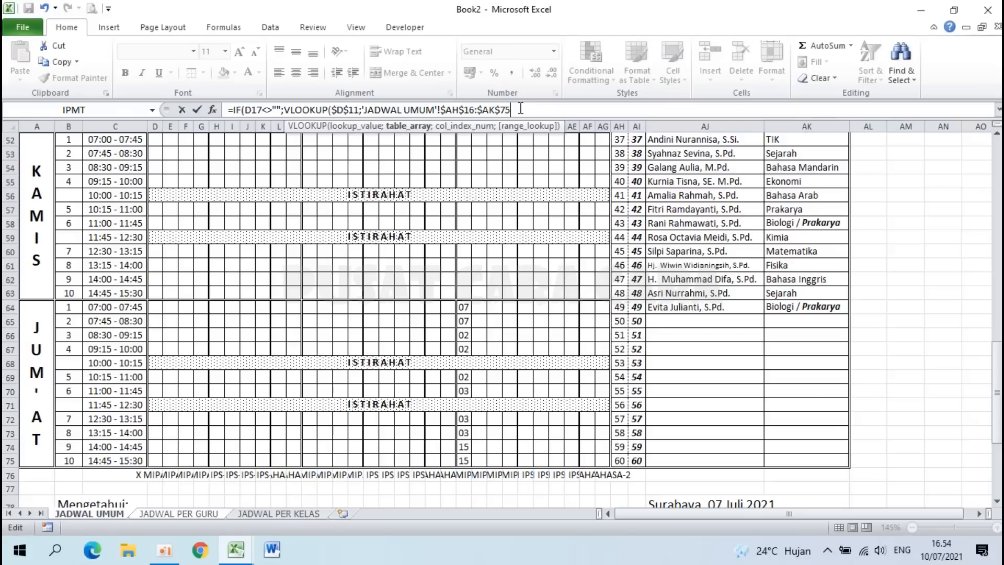
text(;)
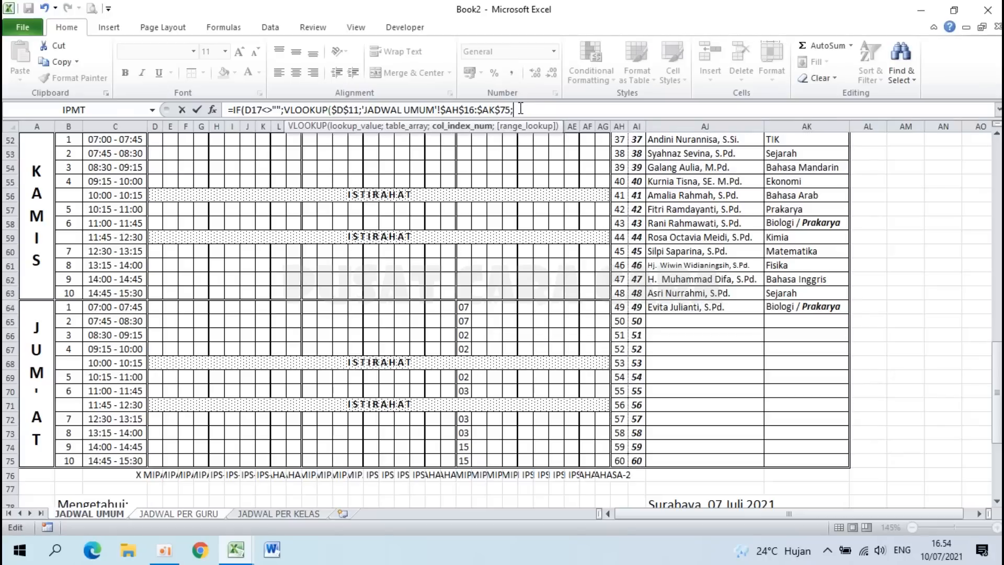
drag(997, 366, 997, 196)
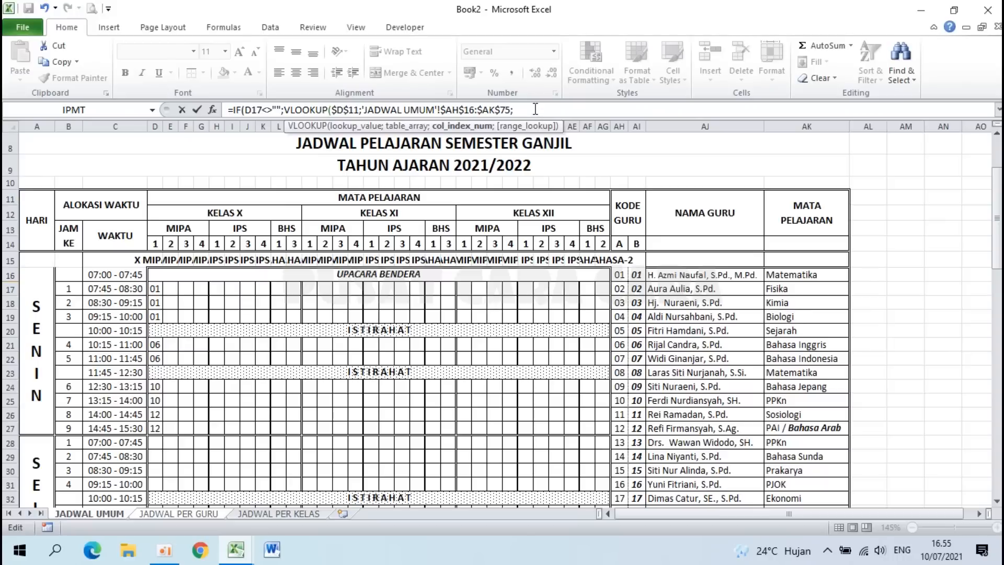
text(;)
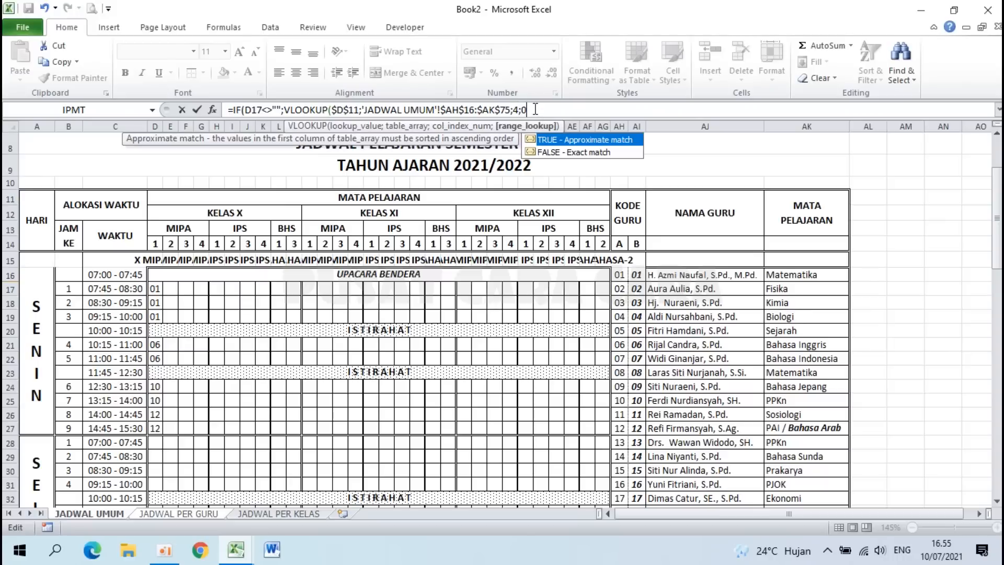
text(0))
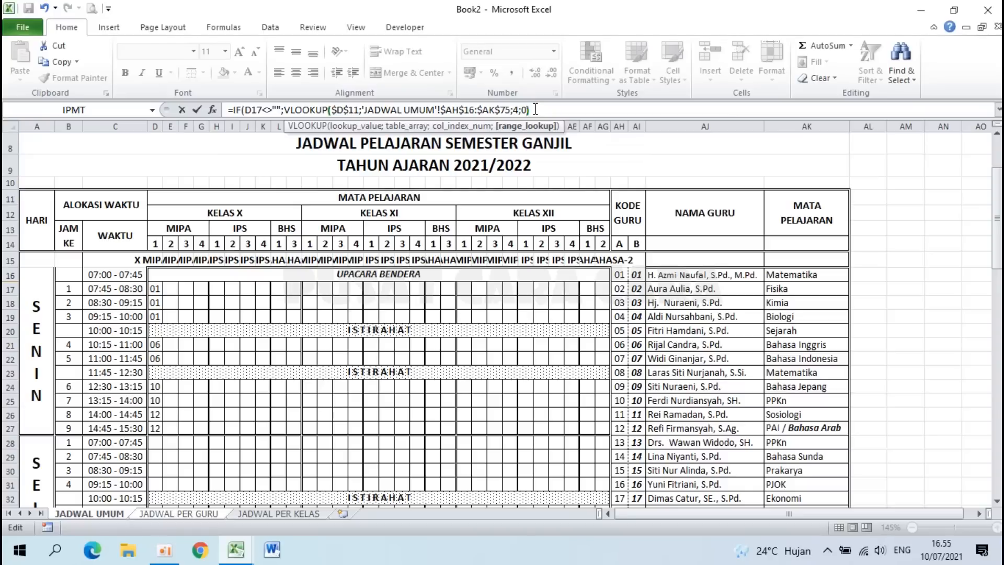
Step: Review the VLOOKUP and D17 check in E17's formula, then add the IF's final separator
drag(536, 109, 286, 107)
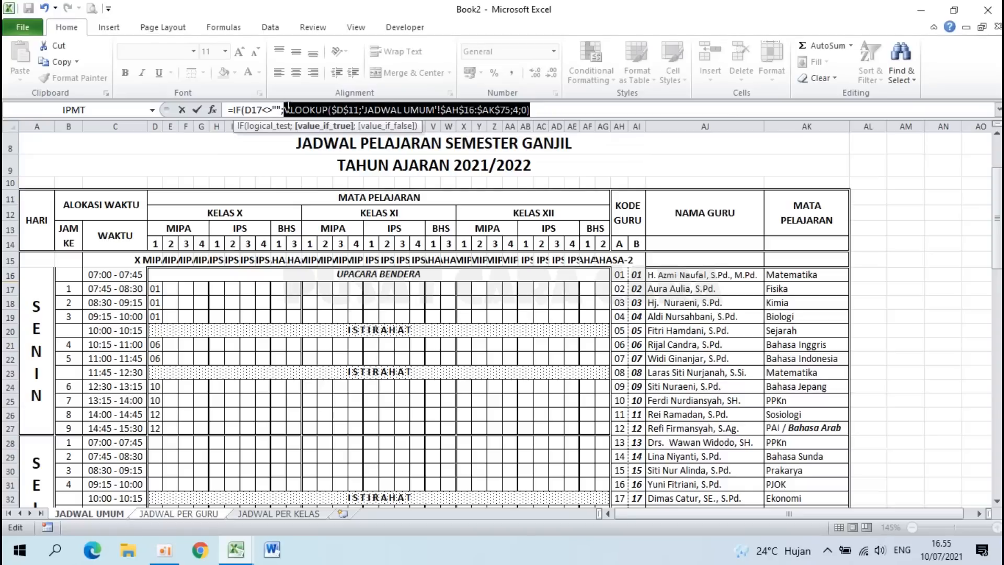
click(286, 108)
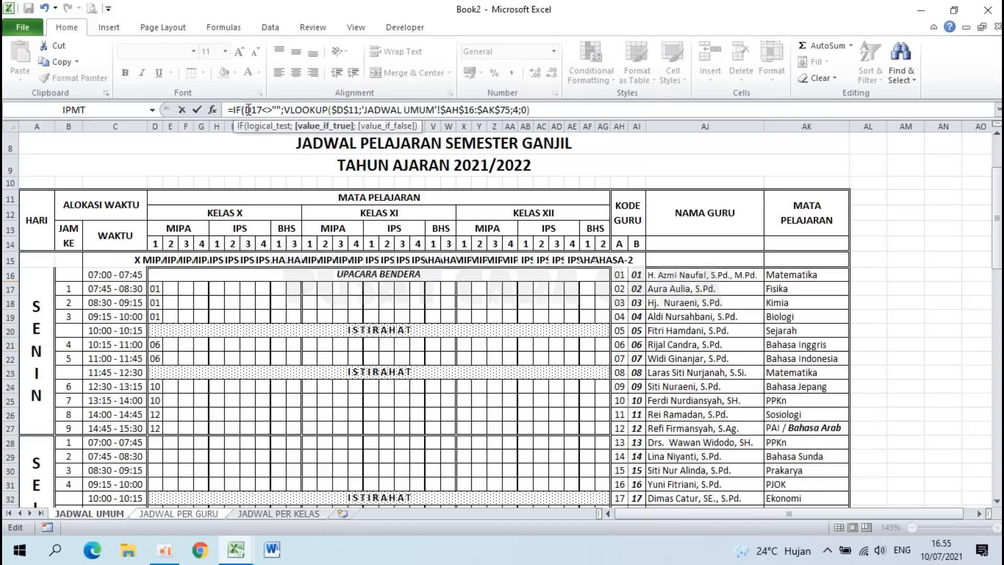
drag(245, 110, 536, 108)
click(546, 108)
text(;)
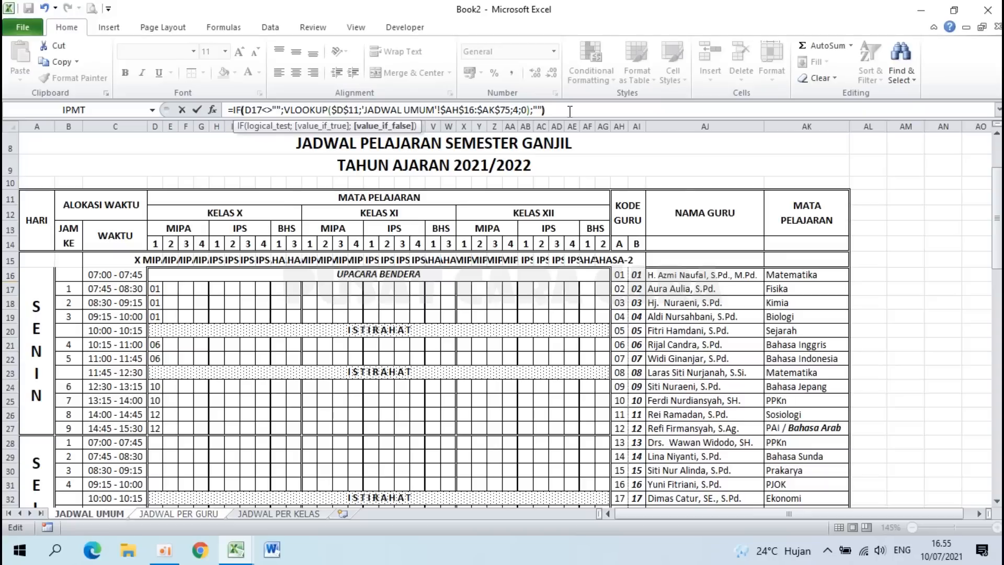
Step: Confirm E17's formula, review its $D$11, 4, 0 and "" arguments, and re-enter it showing Matematika
key(Return)
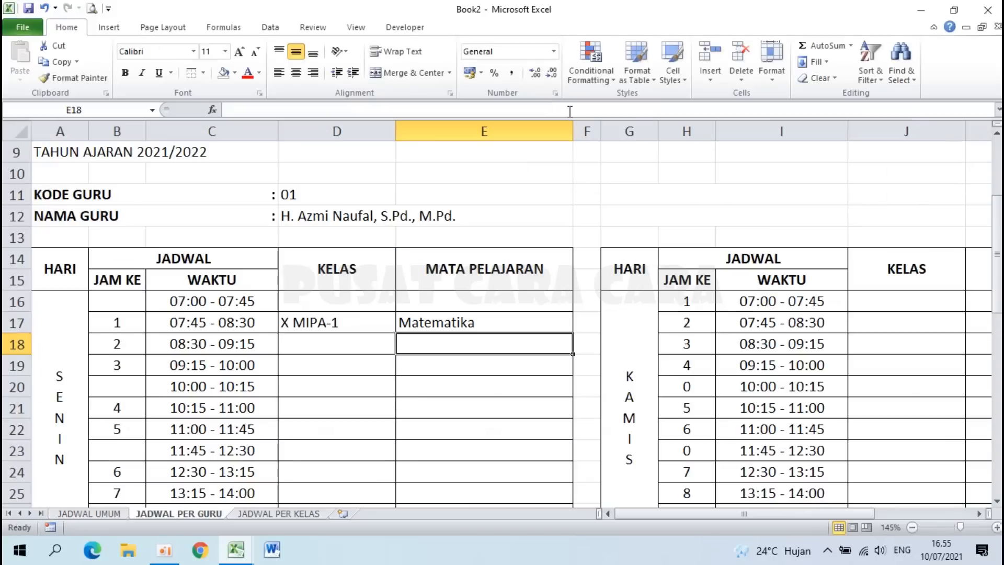
click(446, 320)
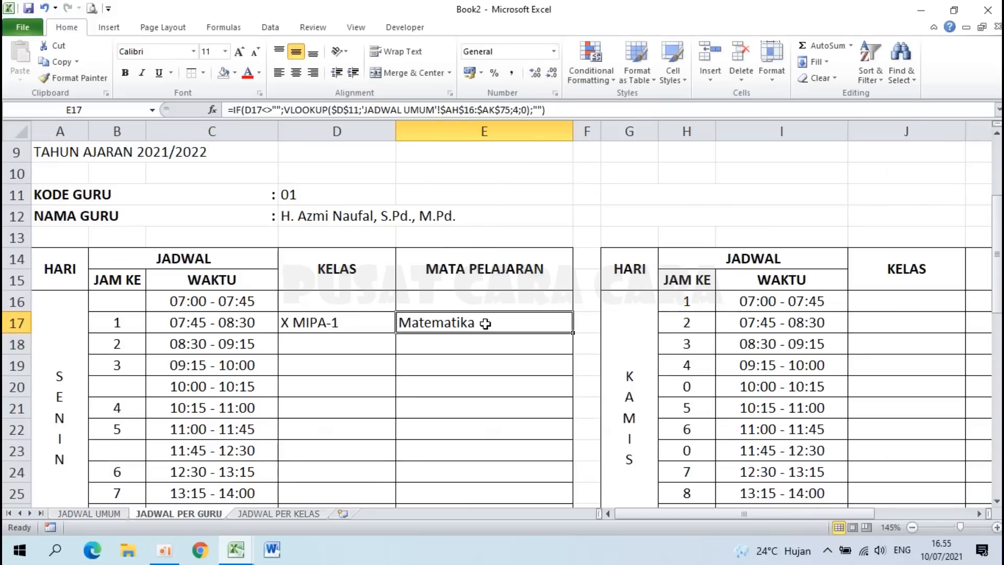
double_click(438, 323)
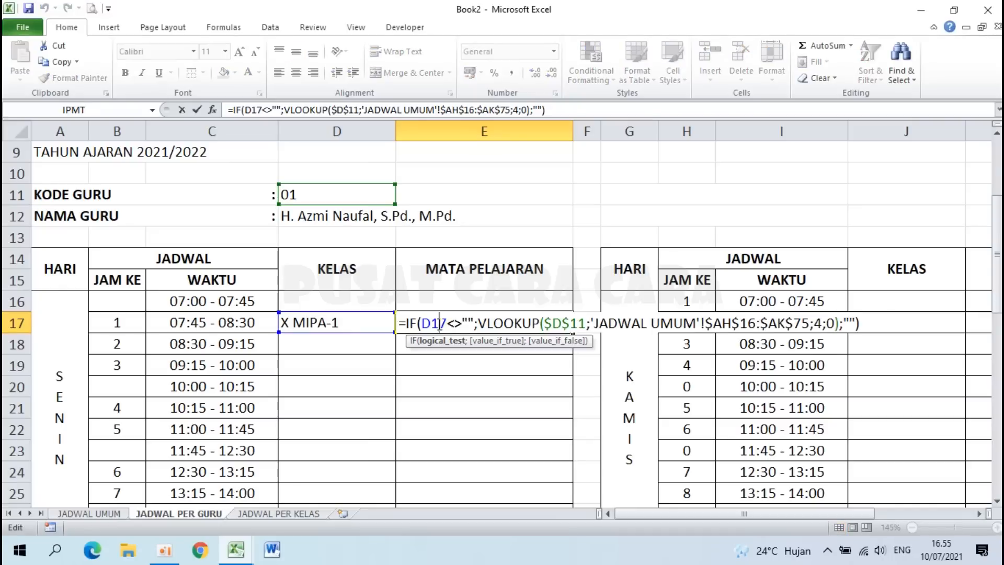
drag(403, 323, 474, 323)
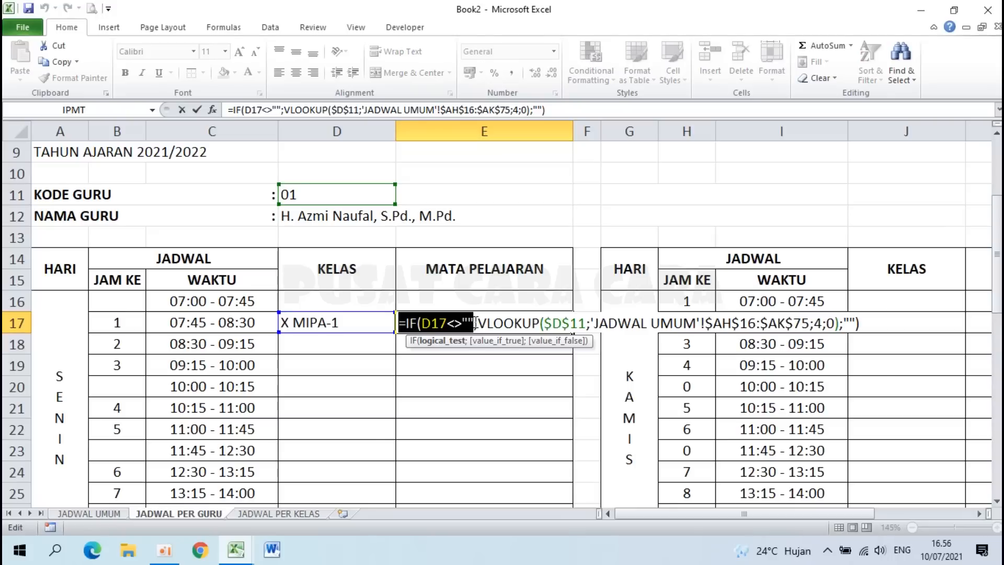
drag(477, 323, 584, 323)
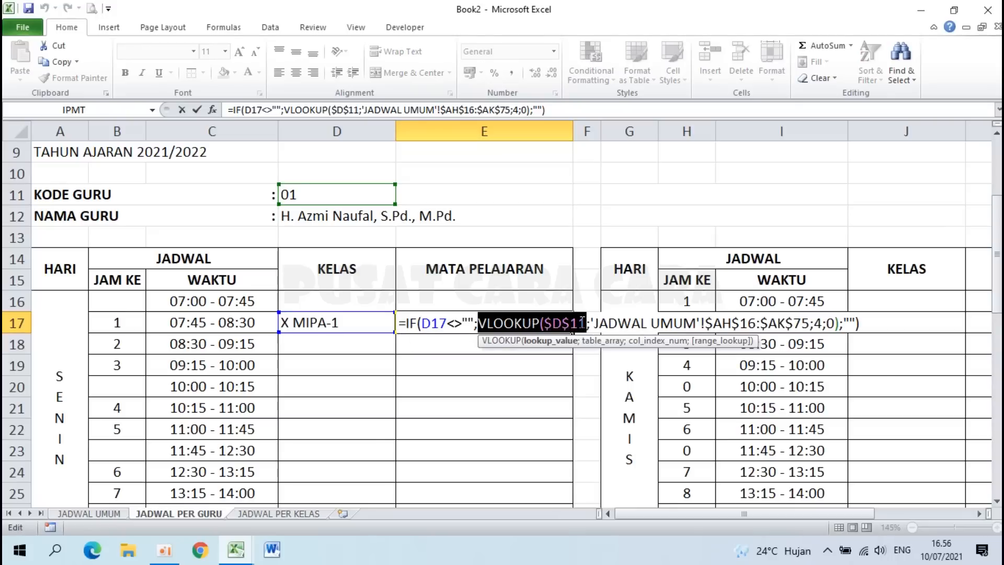
click(587, 319)
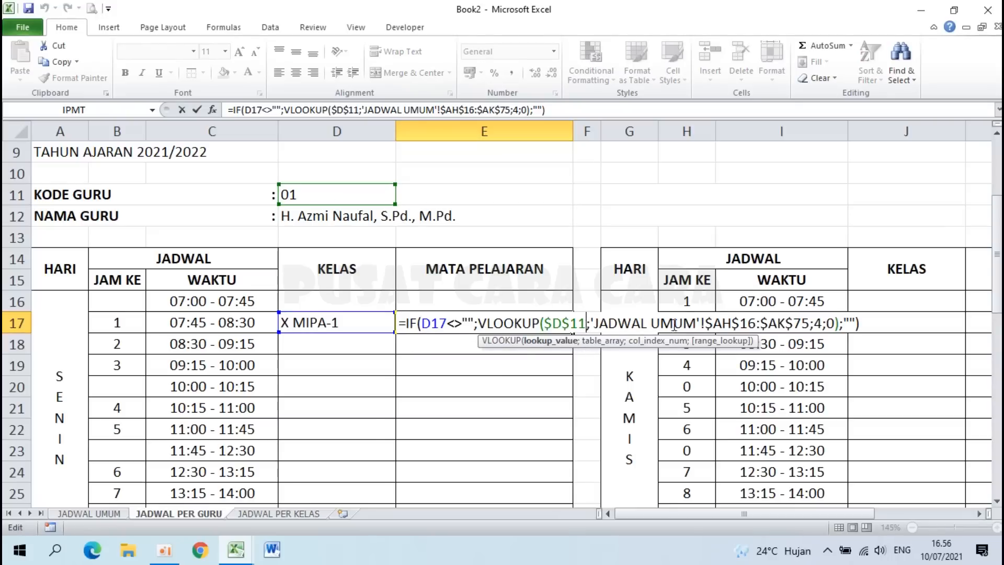
double_click(817, 322)
click(835, 323)
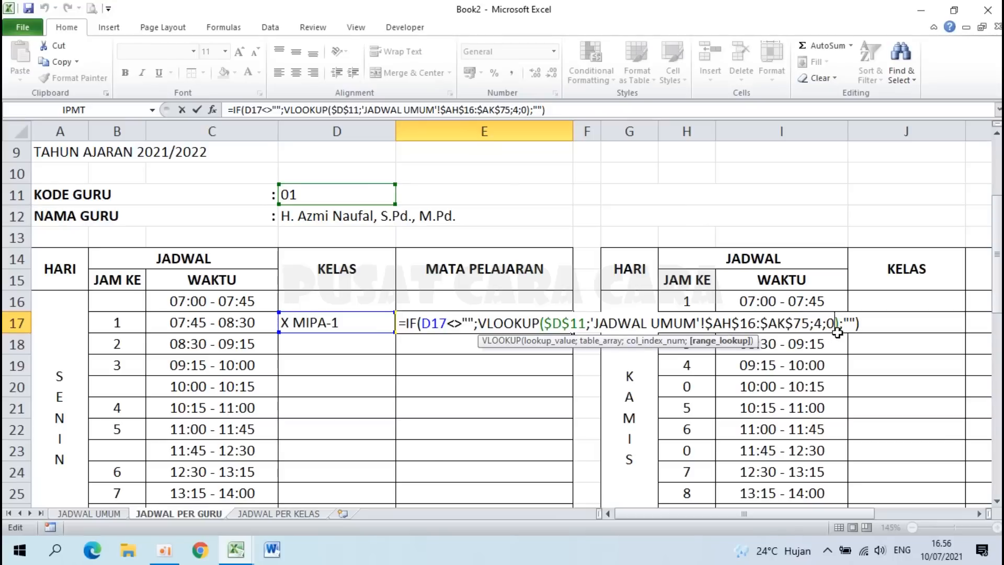
drag(844, 323, 854, 323)
click(854, 324)
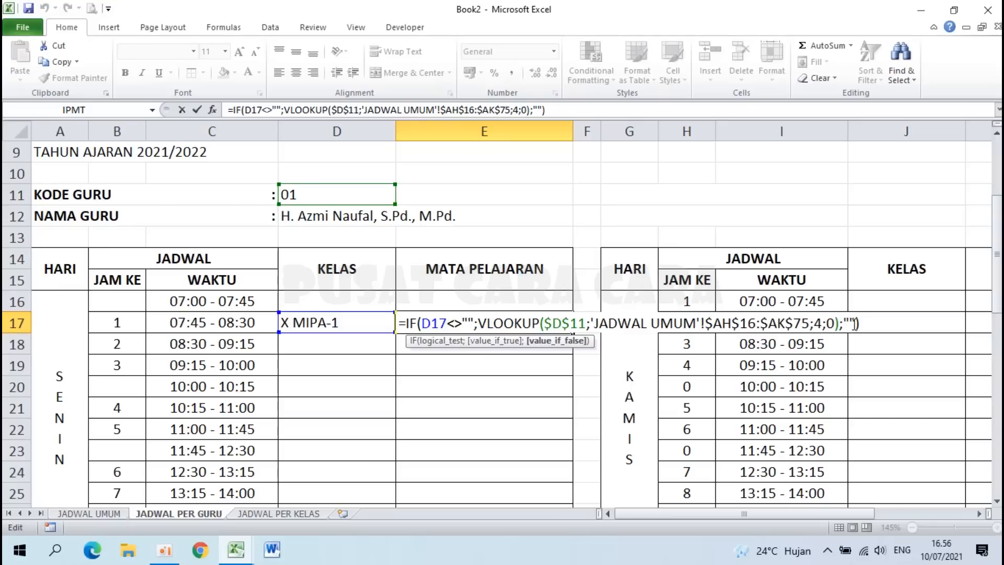
key(Return)
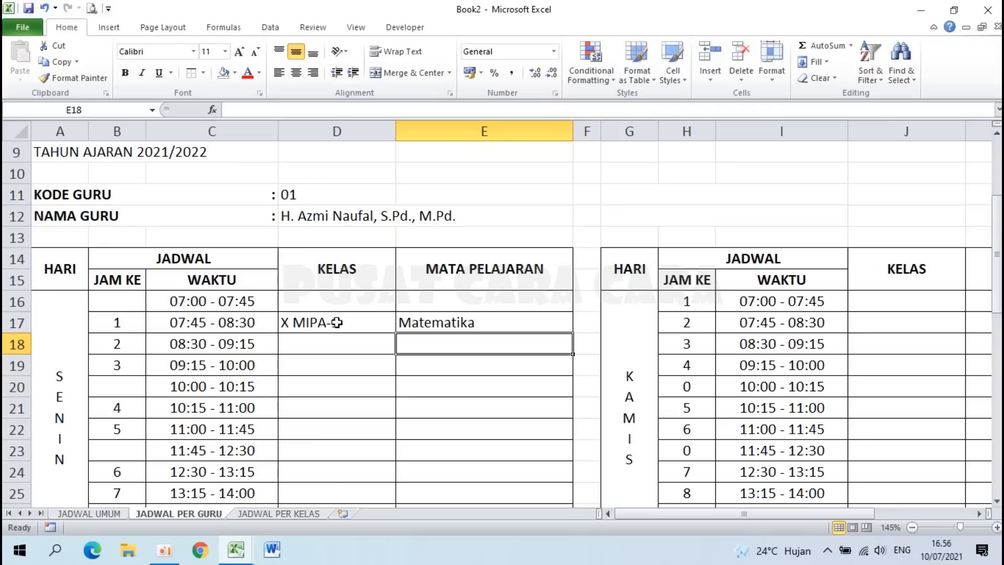
Step: Fill D17:E17 down to row 51 and check the copied formula in E25
drag(336, 323, 457, 321)
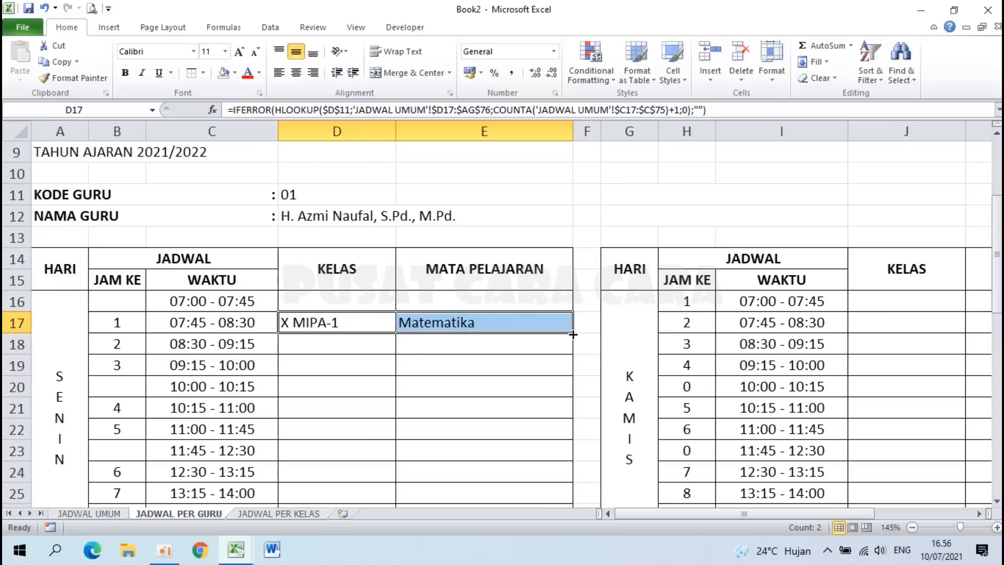
drag(573, 334, 520, 444)
scroll(520, 439, up, 5)
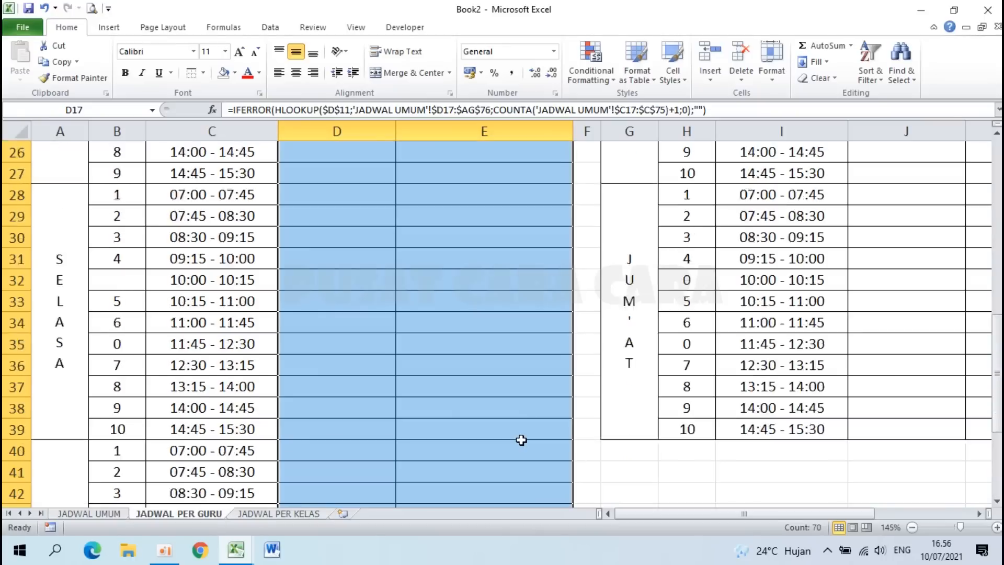
scroll(522, 440, up, 3)
click(459, 392)
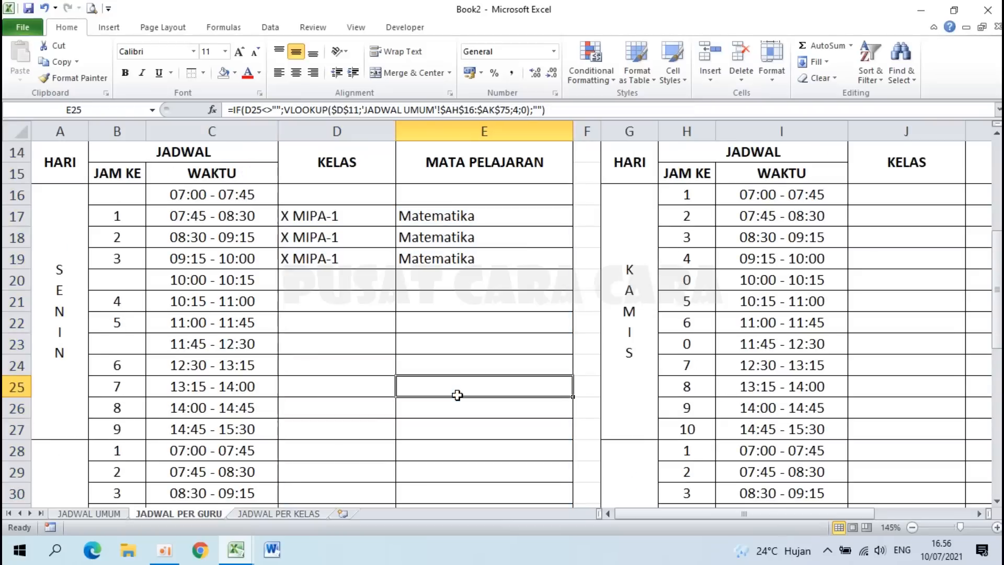
scroll(398, 335, up, 4)
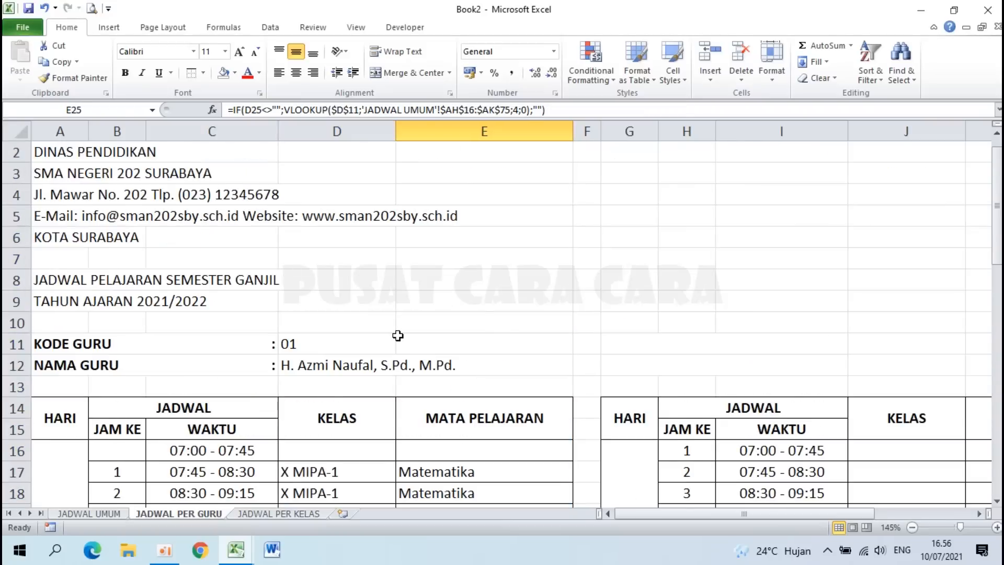
Step: On JADWAL UMUM, enter teacher code 1 in G40:G43 for Wednesday lessons 1–4
click(314, 341)
click(89, 513)
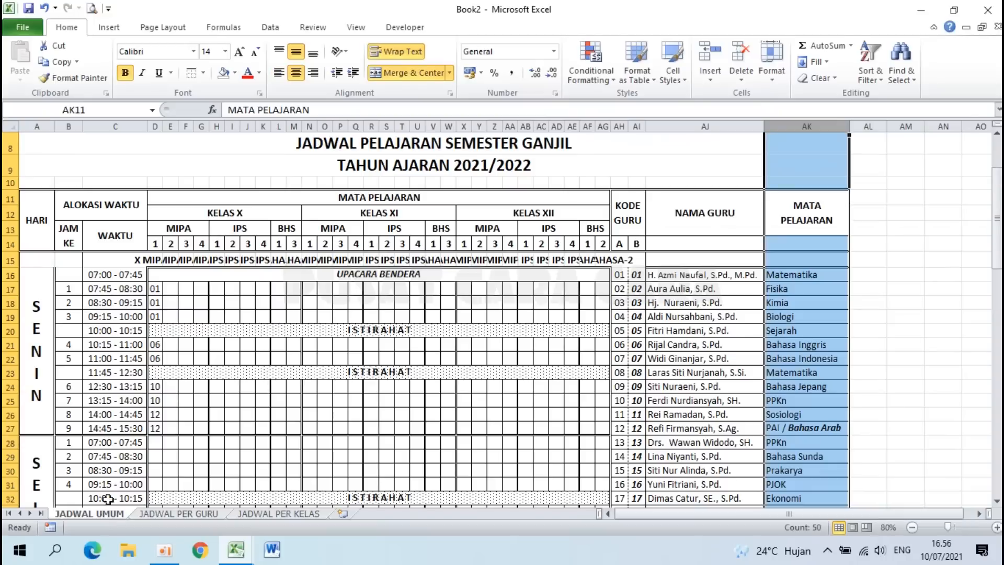
scroll(184, 358, down, 6)
scroll(184, 357, down, 3)
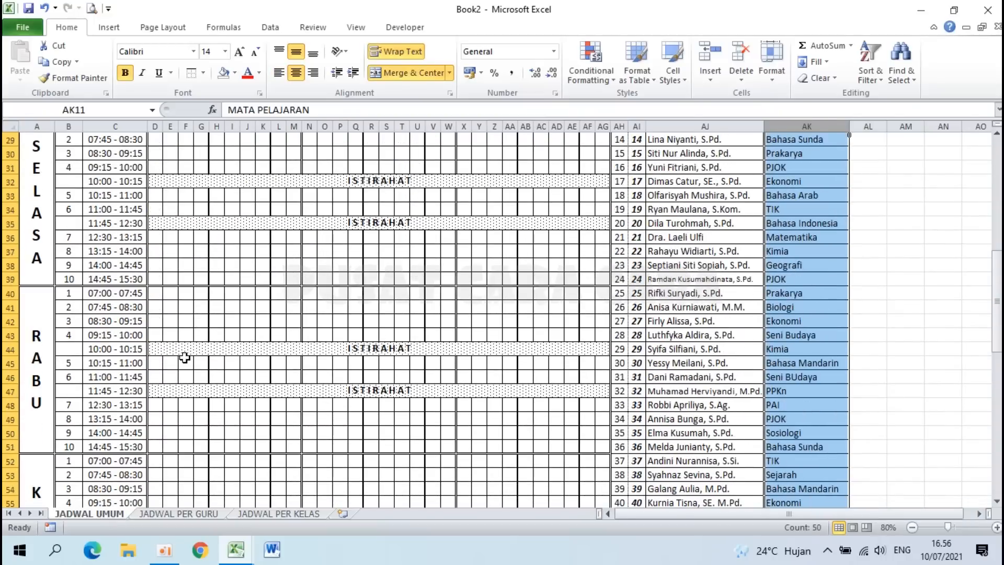
click(201, 295)
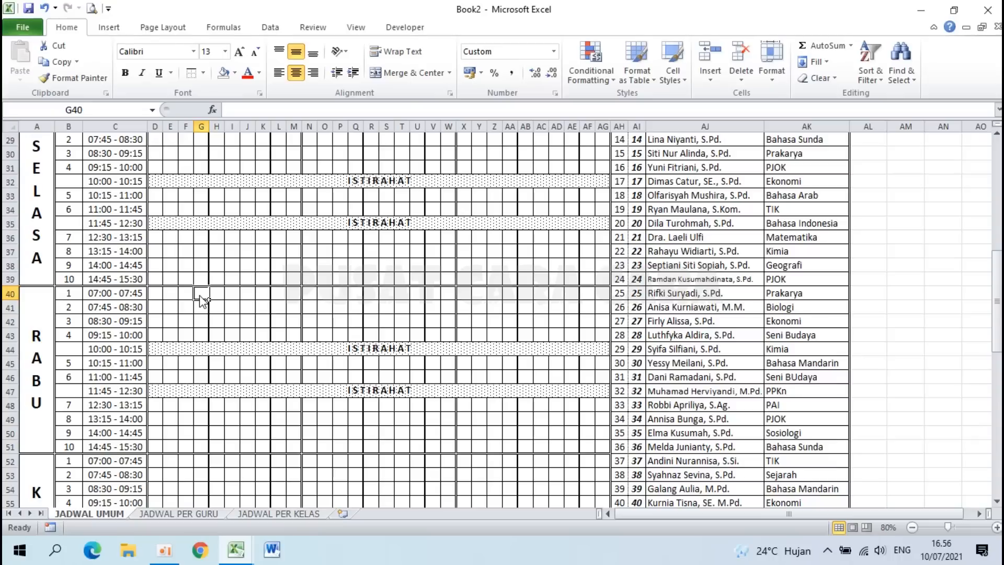
text(1)
key(Return)
text(1)
key(Return)
text(1)
key(Return)
text(1)
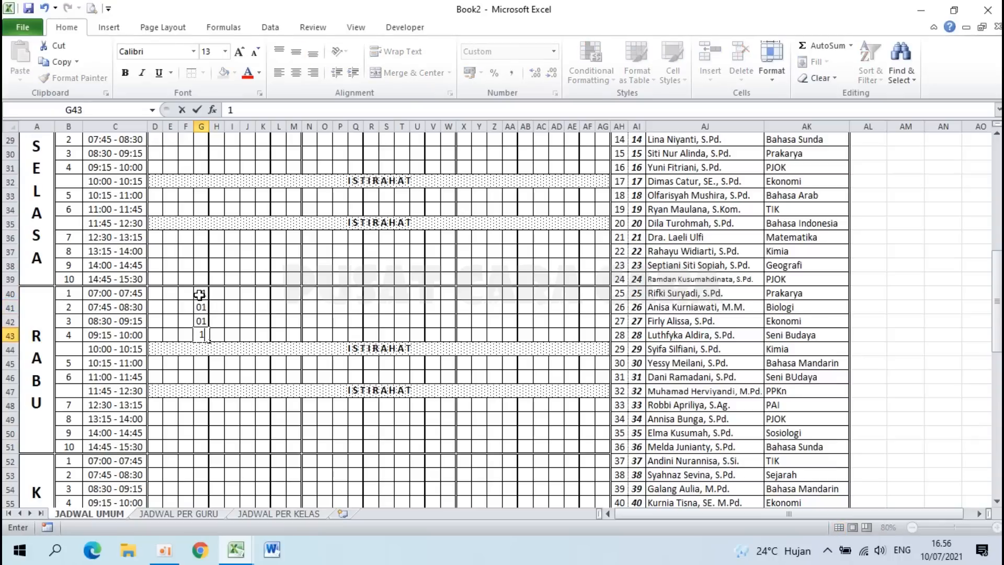
key(Return)
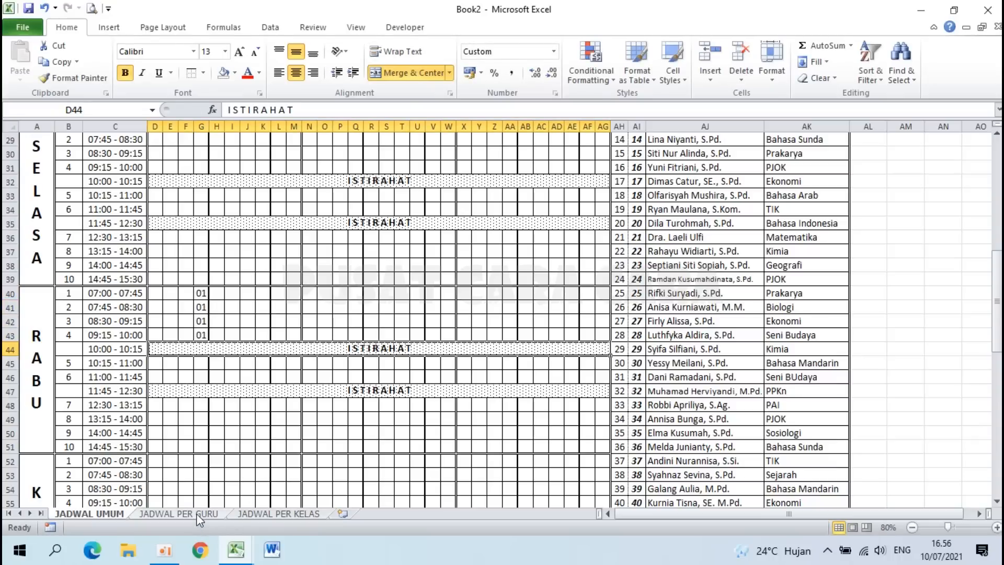
Step: Verify JADWAL PER GURU rows 40–43 now show X MIPA-4 and Matematika
click(178, 514)
scroll(361, 343, down, 8)
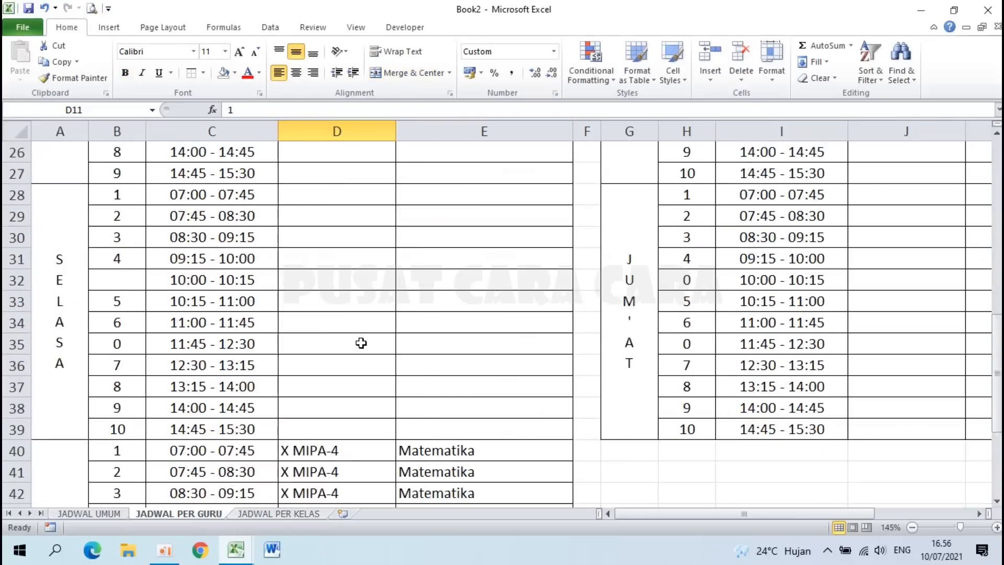
scroll(361, 343, down, 3)
drag(333, 256, 343, 316)
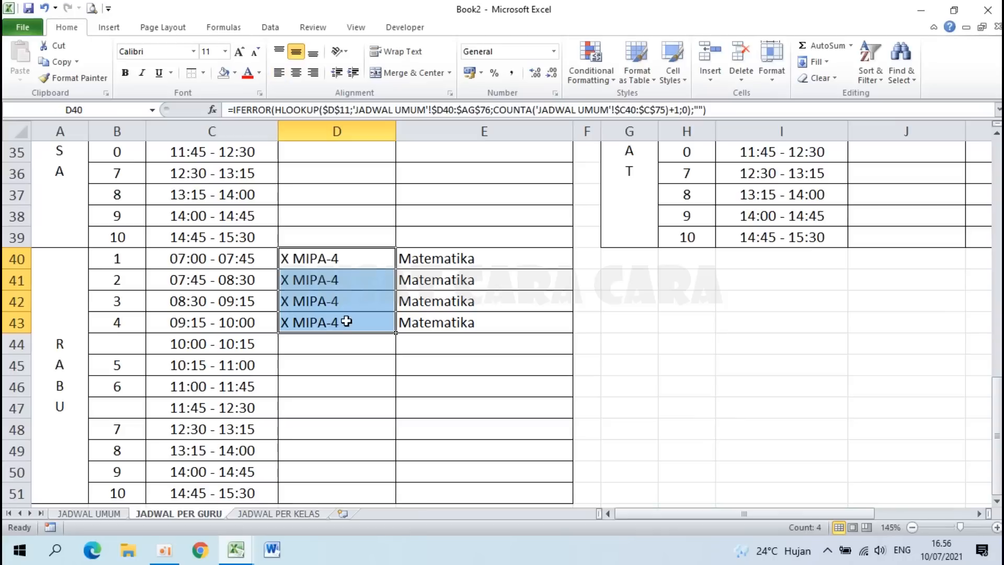
click(450, 258)
scroll(451, 330, up, 9)
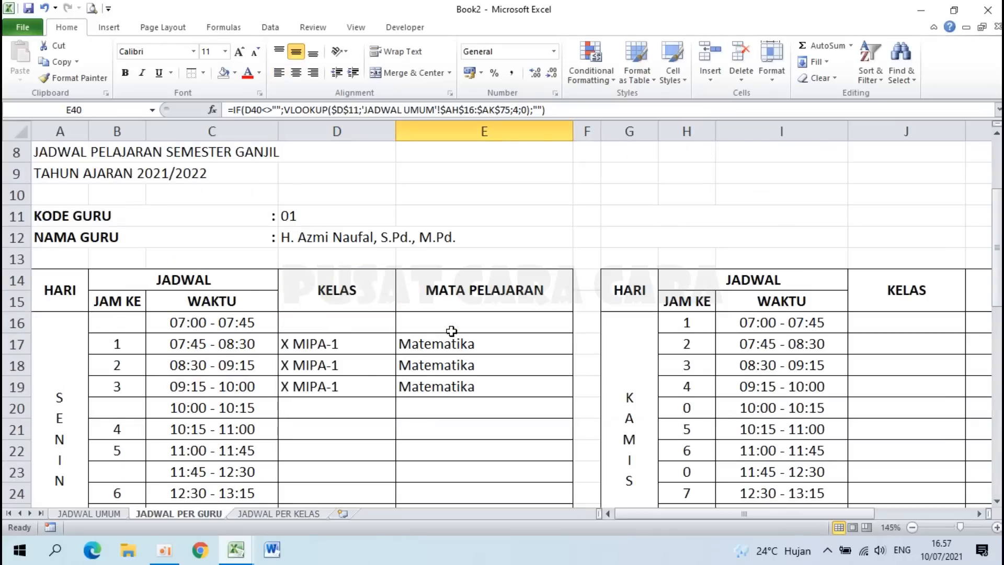
scroll(451, 331, down, 3)
scroll(451, 331, up, 5)
drag(699, 513, 805, 515)
scroll(566, 359, down, 5)
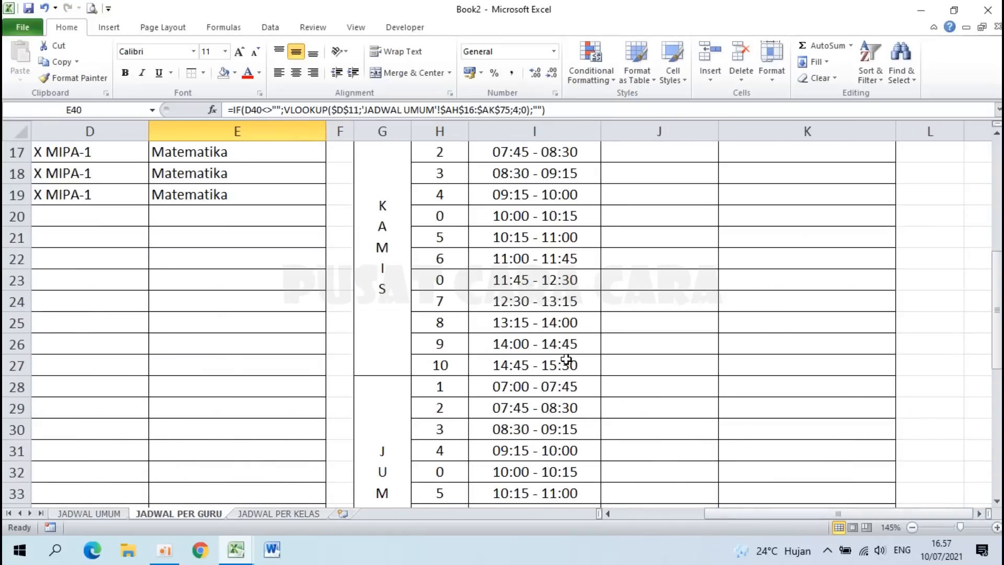
scroll(566, 359, down, 1)
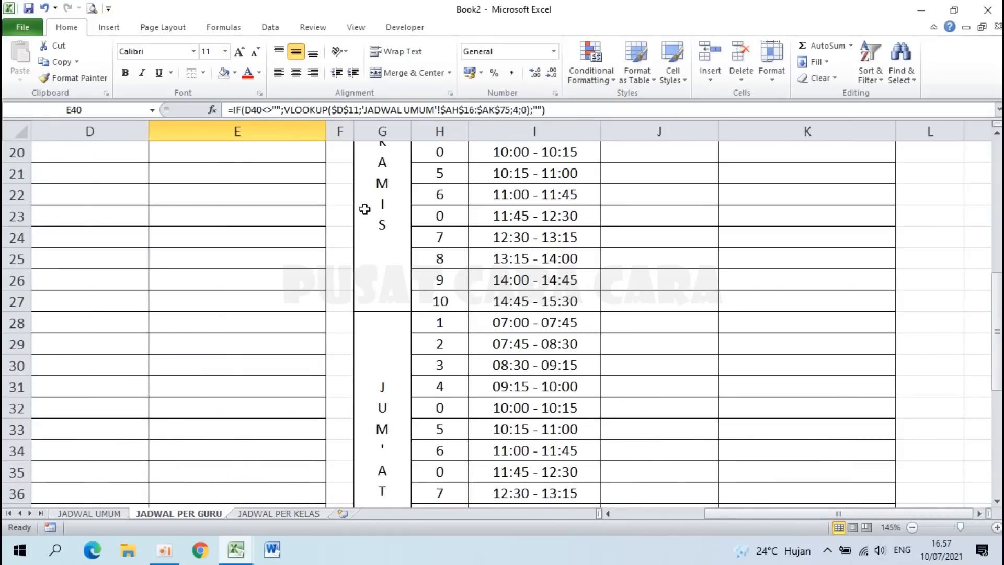
scroll(386, 324, down, 3)
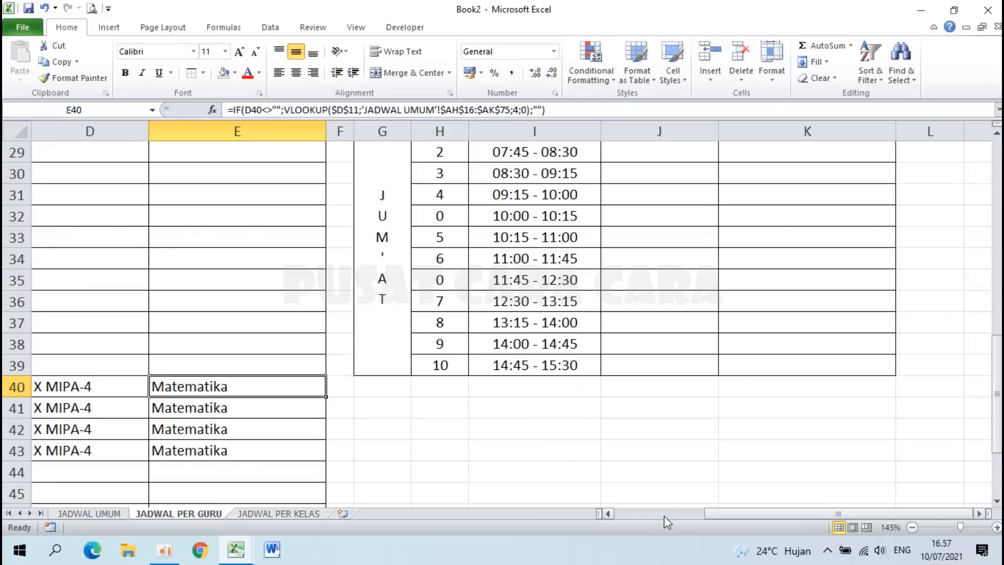
click(663, 515)
scroll(491, 460, down, 7)
scroll(491, 460, up, 2)
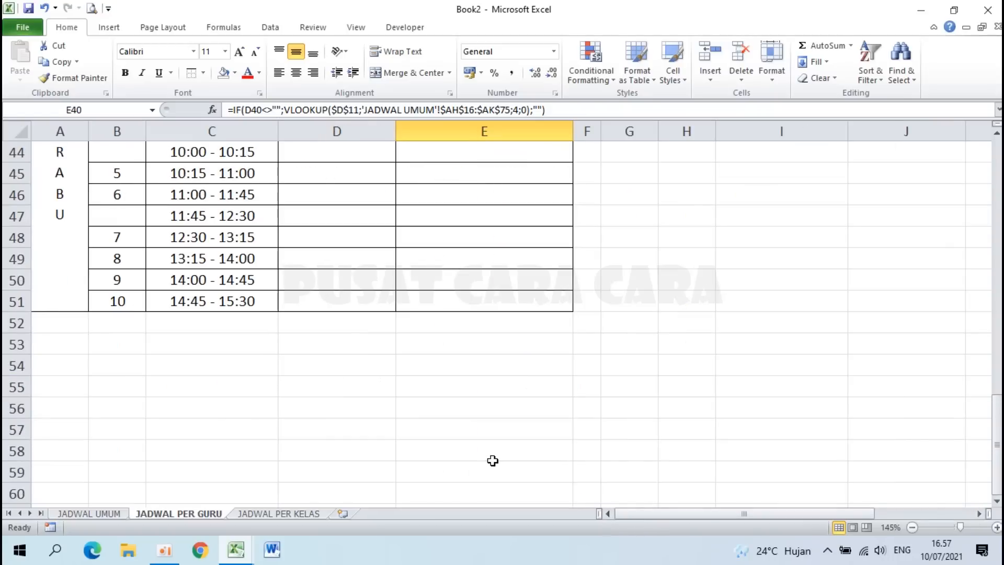
Step: Copy the D51:E51 class and subject formulas into J16:K16
drag(335, 303, 420, 296)
key(ctrl+c)
scroll(420, 296, up, 14)
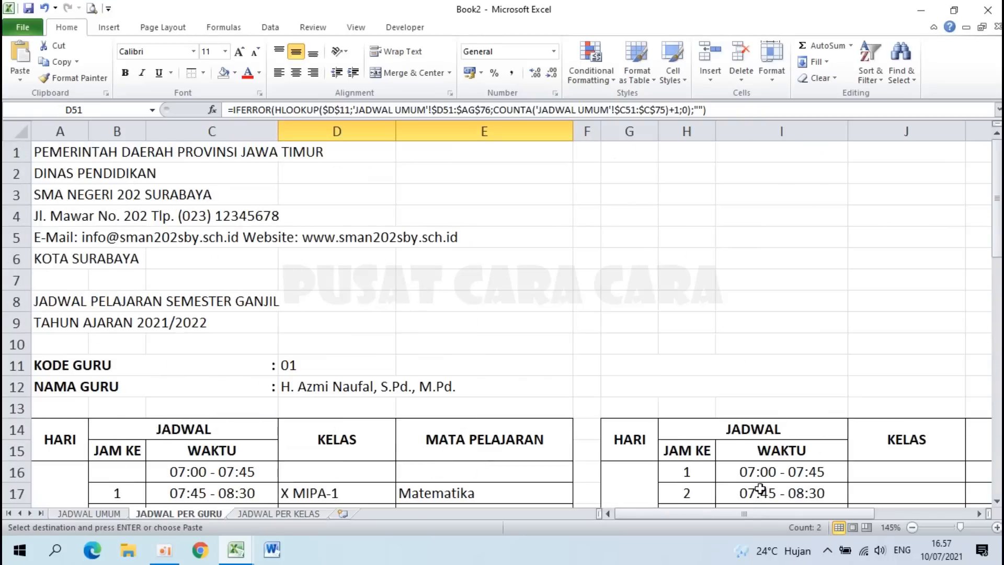
drag(761, 514, 855, 514)
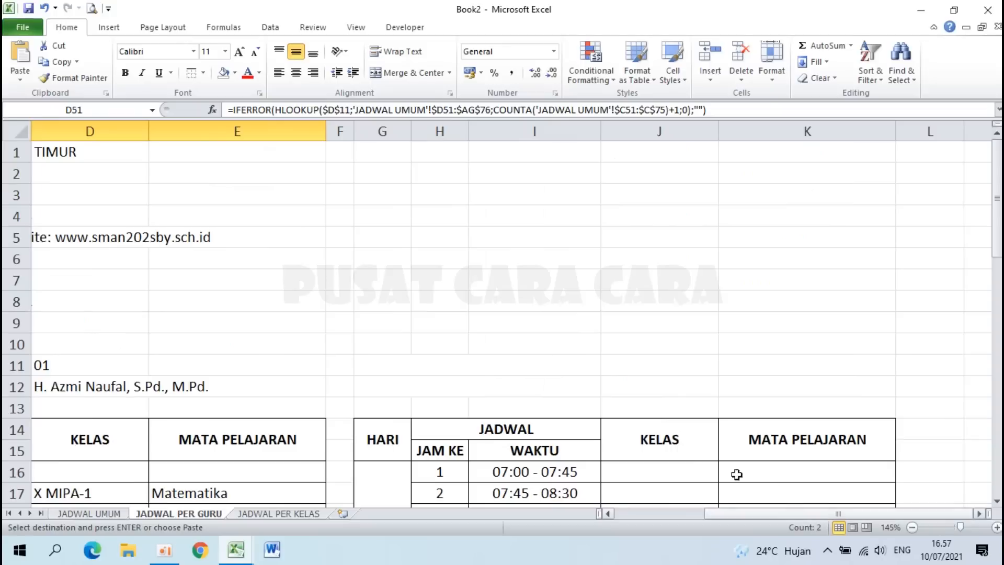
click(648, 475)
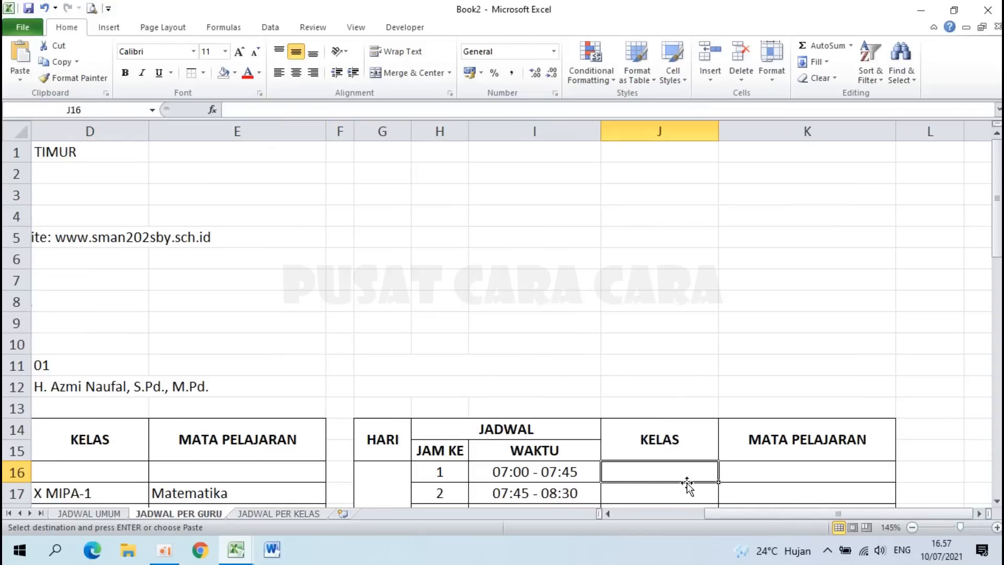
key(shift+Right)
key(ctrl+v)
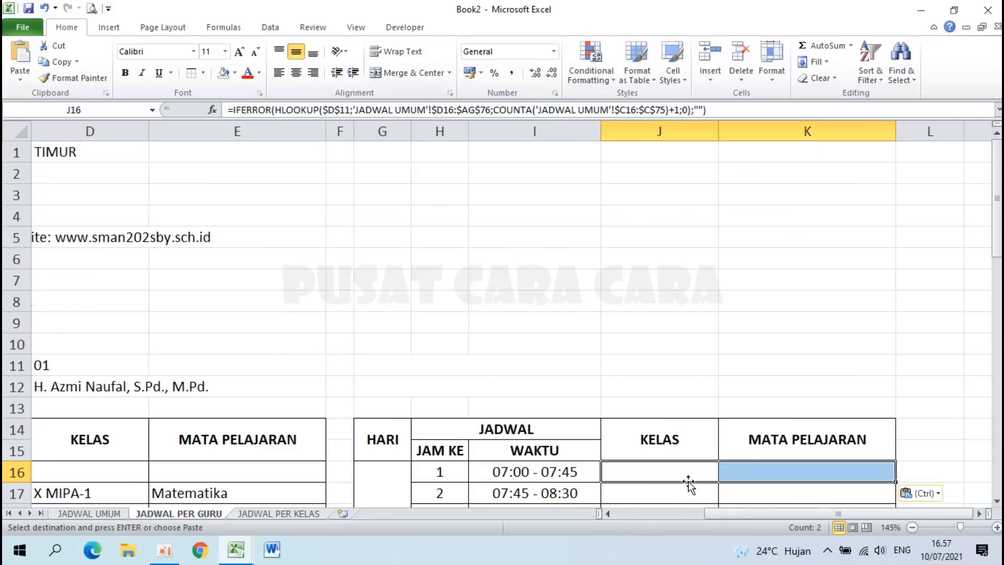
Step: Check the pasted J16 formula, cancel the copy, and review the class formulas in D20 and D48–D50
scroll(750, 324, down, 2)
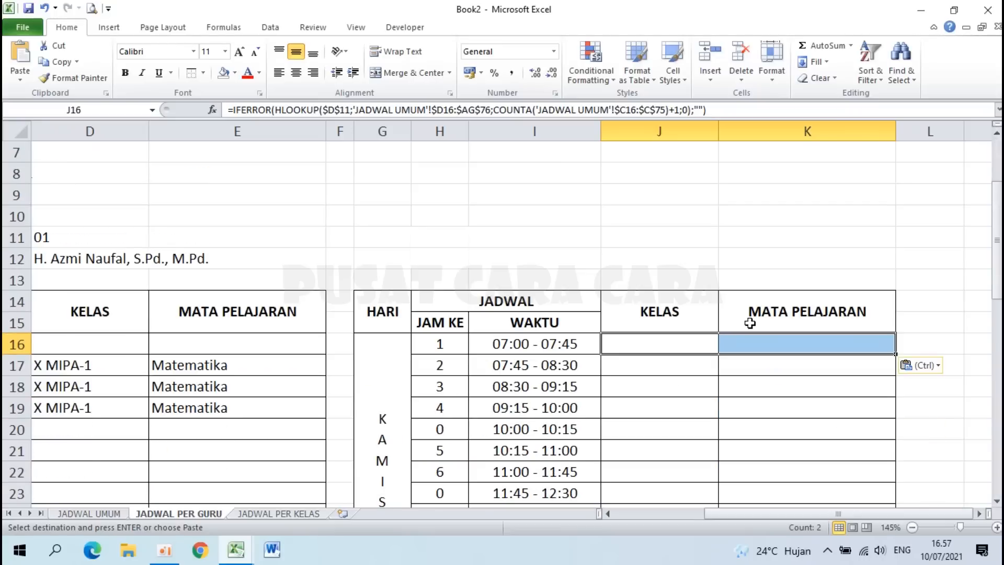
click(672, 341)
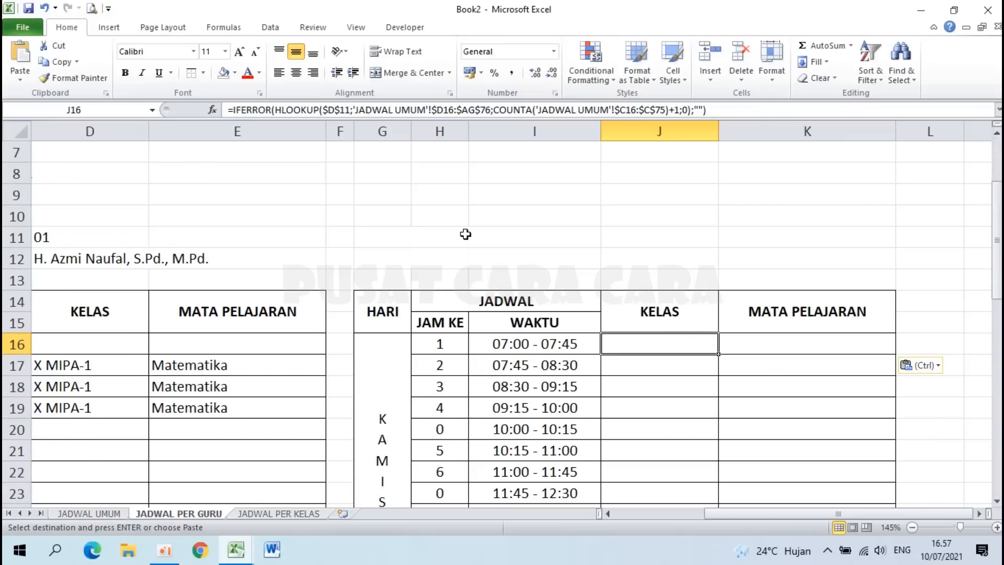
scroll(241, 317, down, 4)
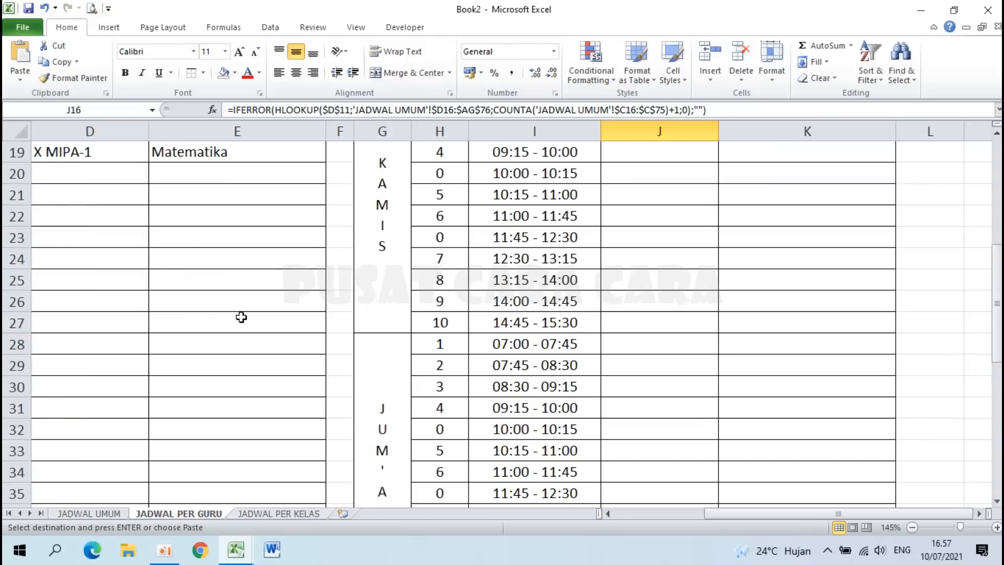
key(Home)
scroll(241, 317, down, 4)
scroll(241, 317, down, 3)
scroll(332, 335, up, 10)
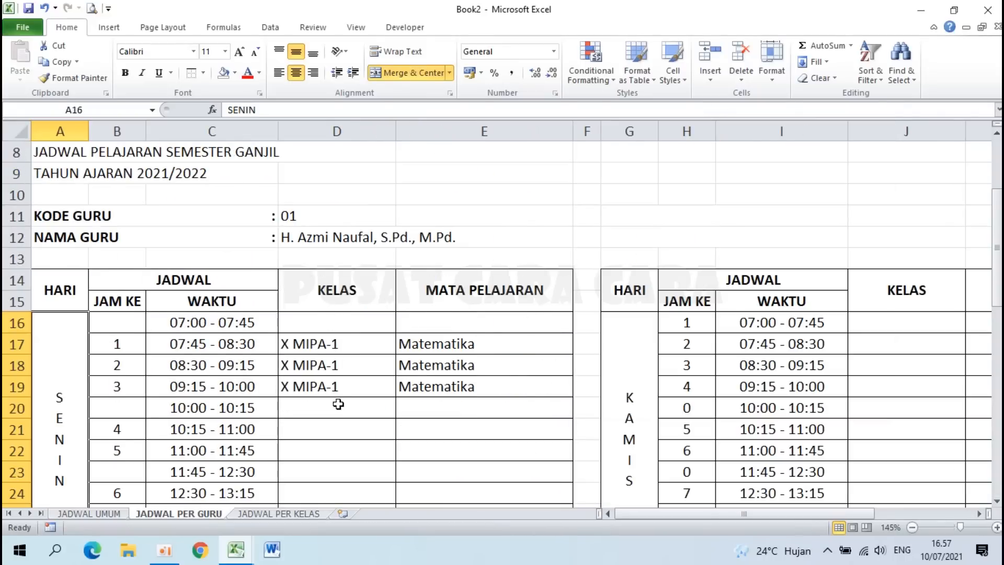
click(337, 405)
key(Escape)
scroll(338, 404, down, 5)
scroll(338, 404, down, 6)
click(327, 294)
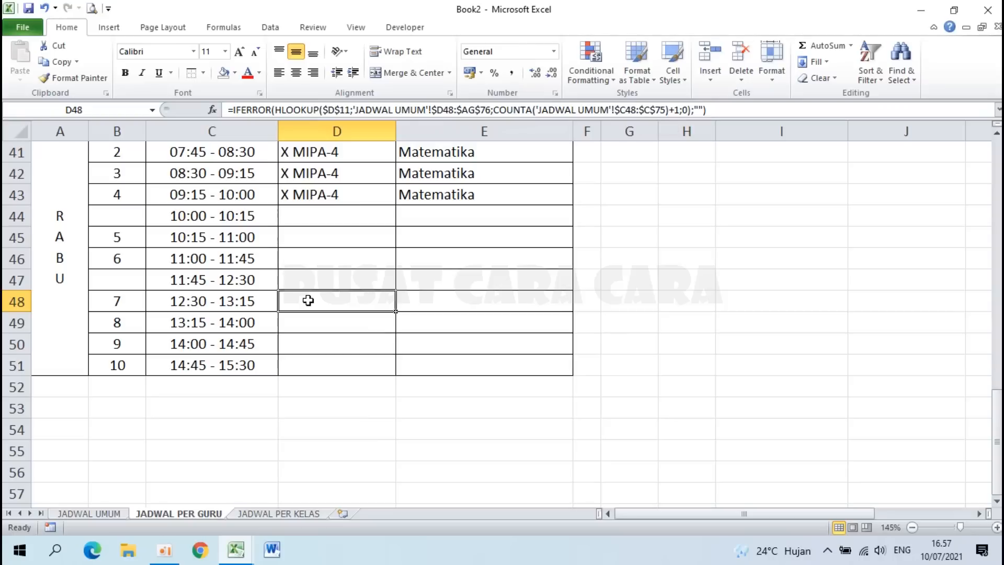
key(Down)
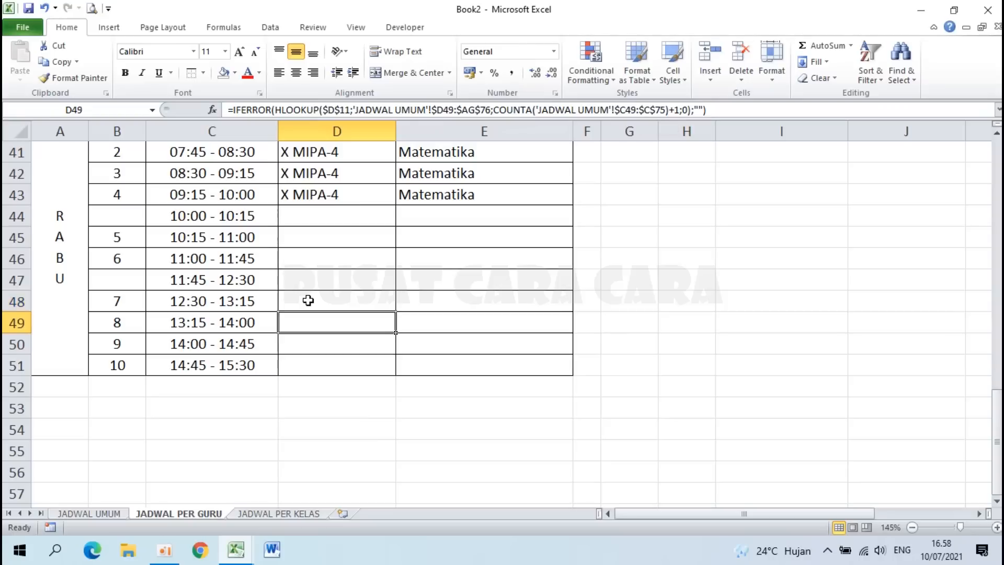
key(Down)
key(Down)
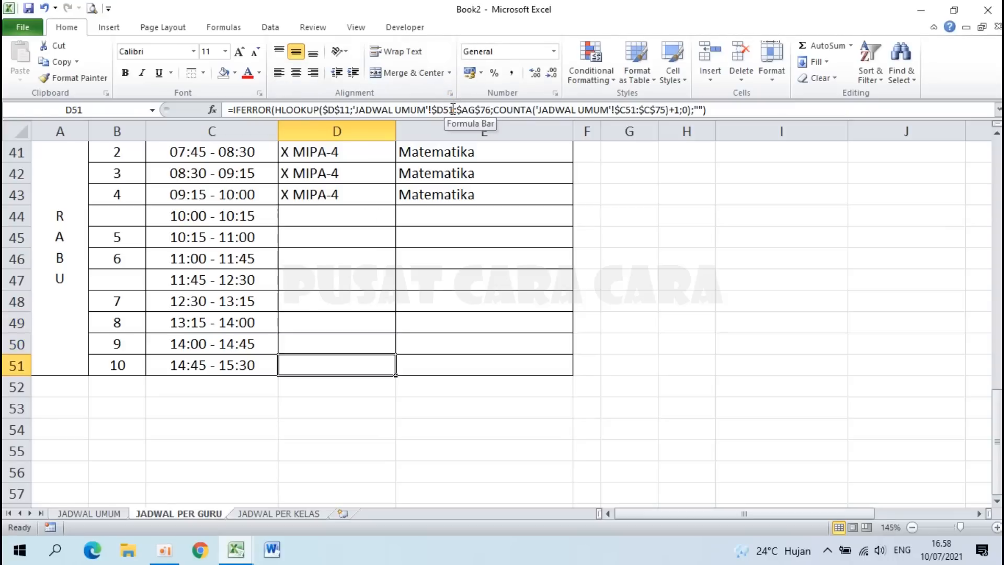
Step: Change J16's references from $D16 and $C16 to $D52 and $C52
scroll(602, 238, up, 13)
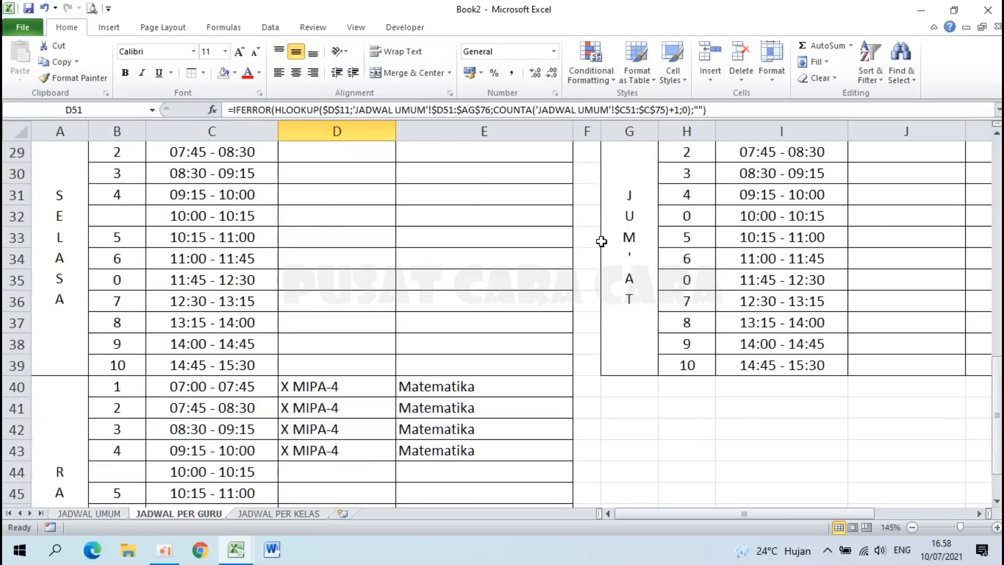
drag(710, 515, 818, 507)
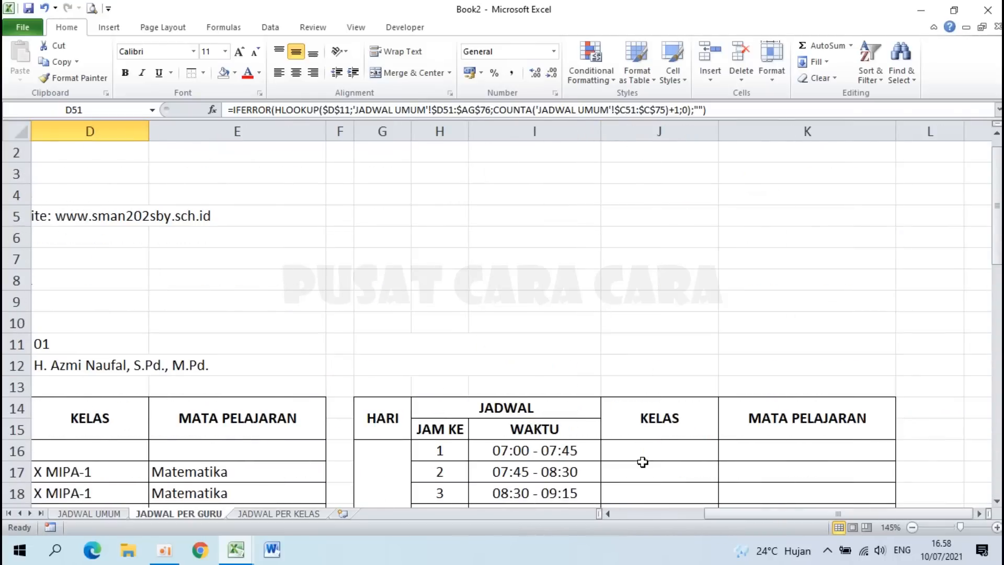
click(640, 457)
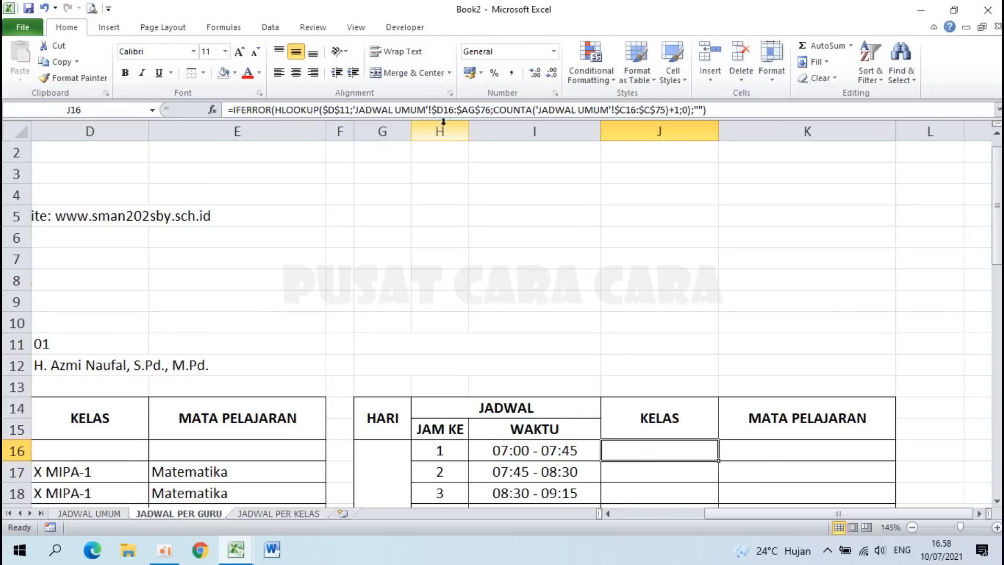
click(454, 109)
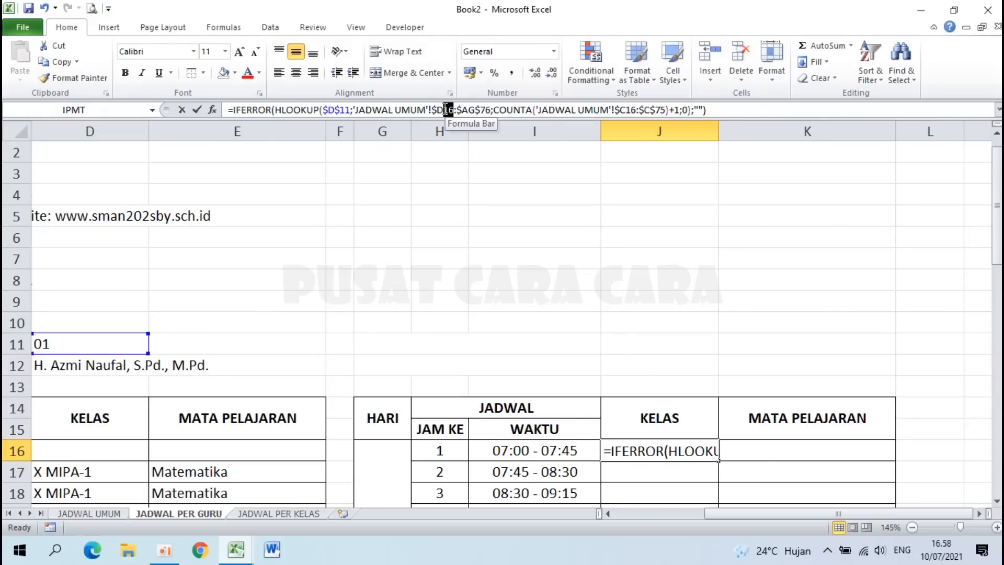
text(52)
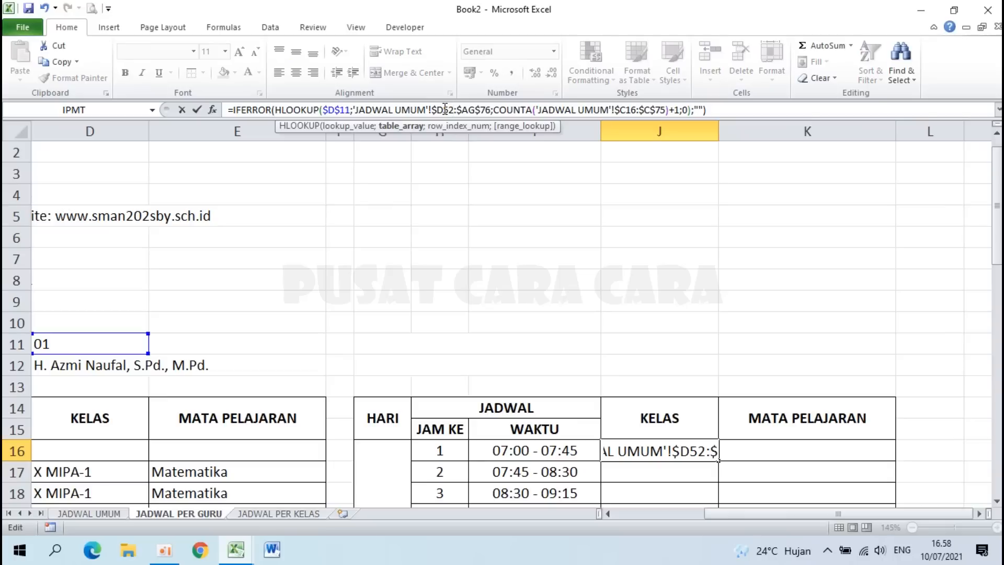
click(637, 108)
key(BackSpace)
key(BackSpace)
text(52)
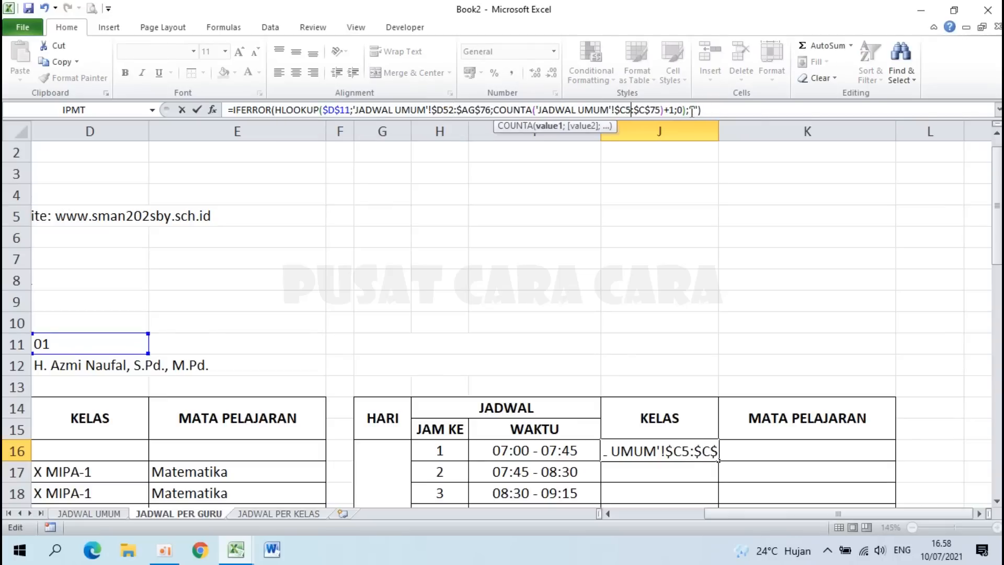
key(Return)
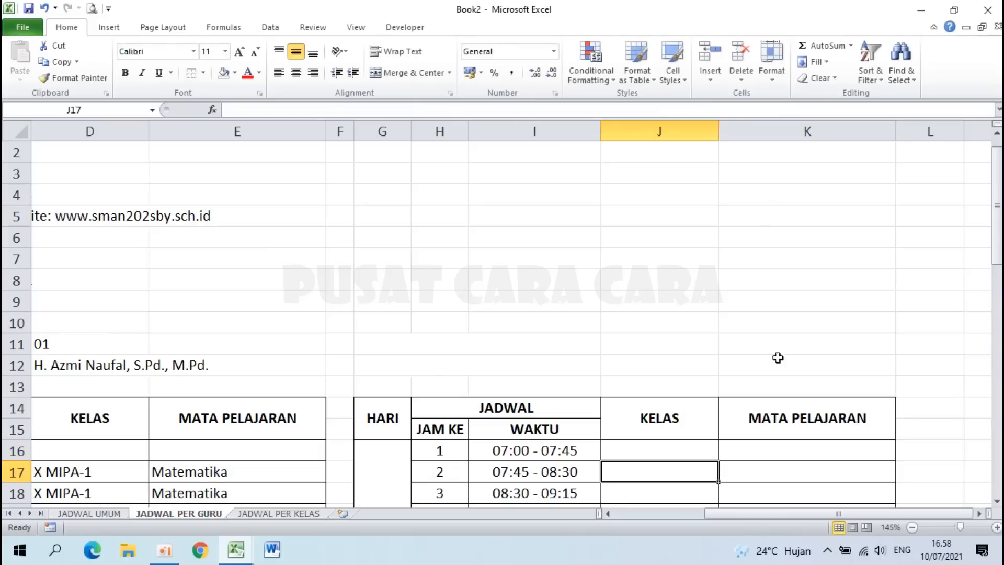
click(755, 452)
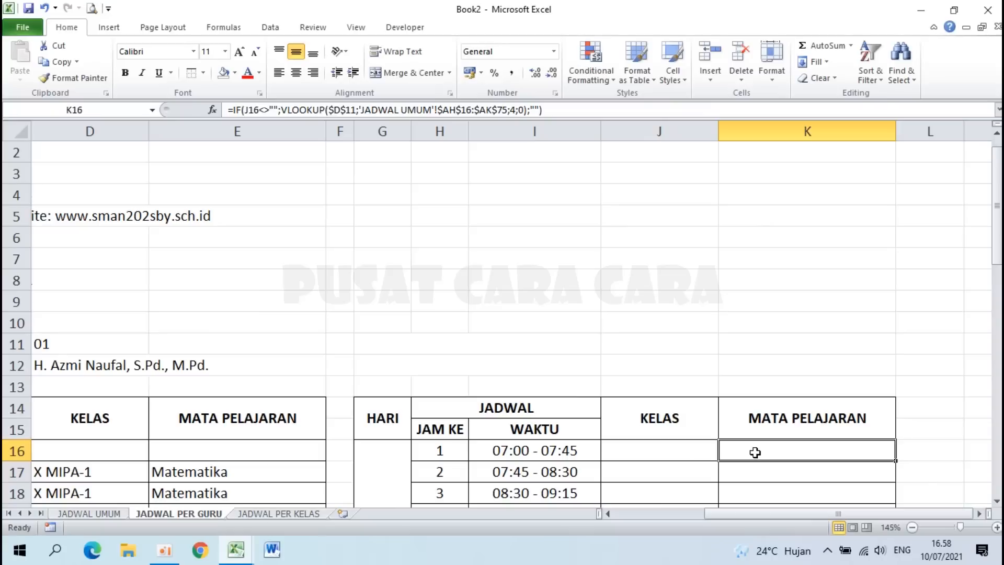
Step: Inspect K16's formula, then fill J16:K16 down to row 39
double_click(754, 453)
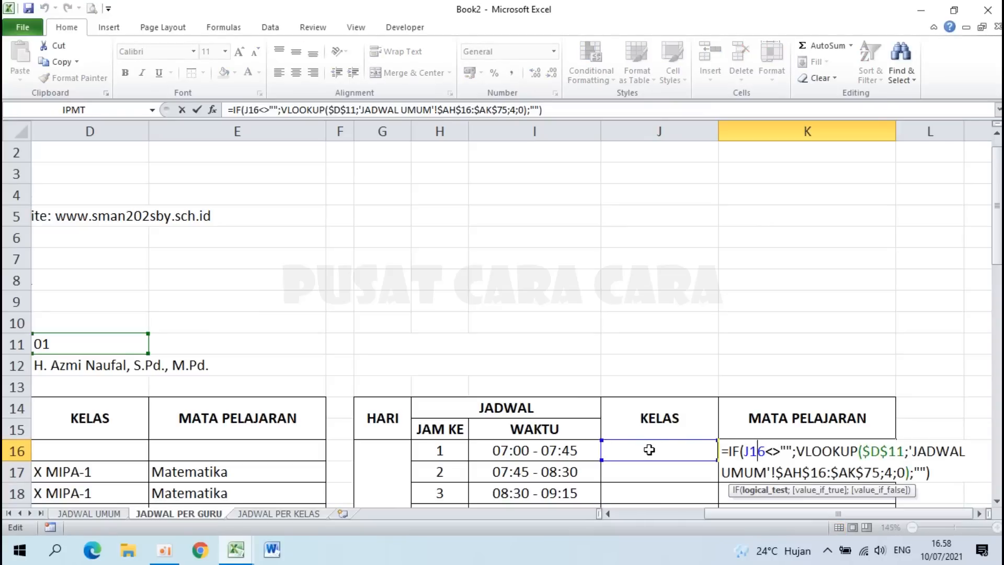
key(Escape)
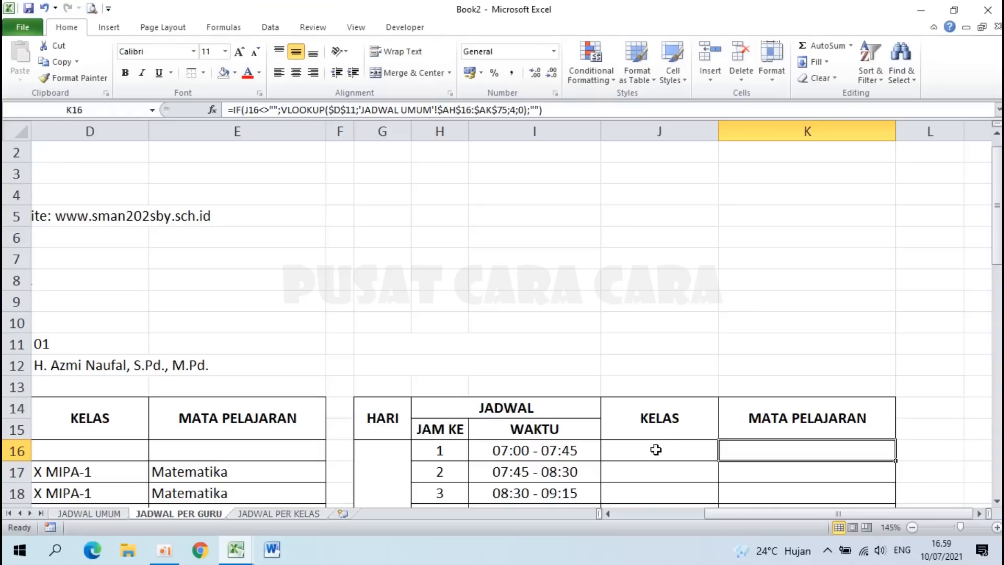
drag(656, 450, 732, 450)
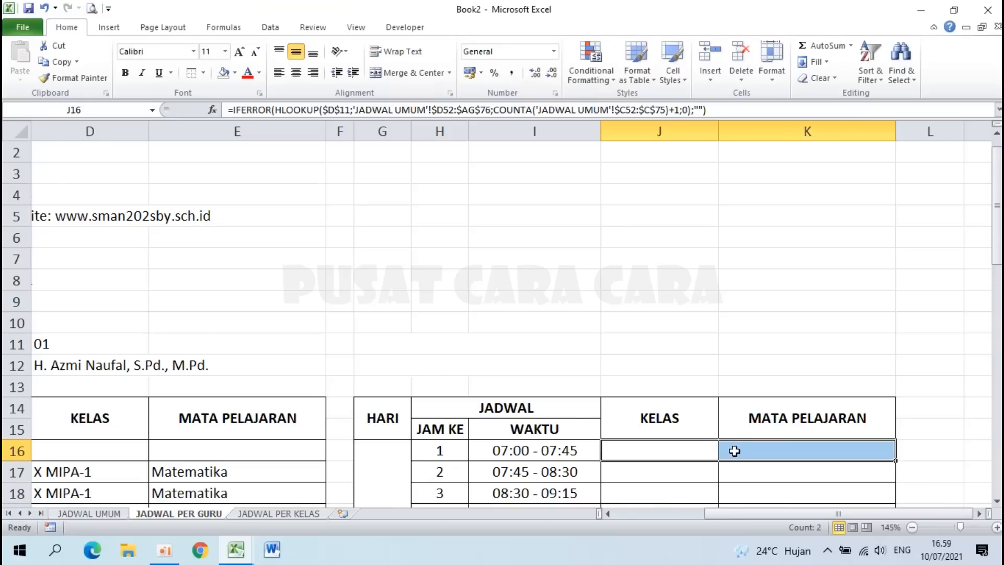
scroll(735, 451, down, 2)
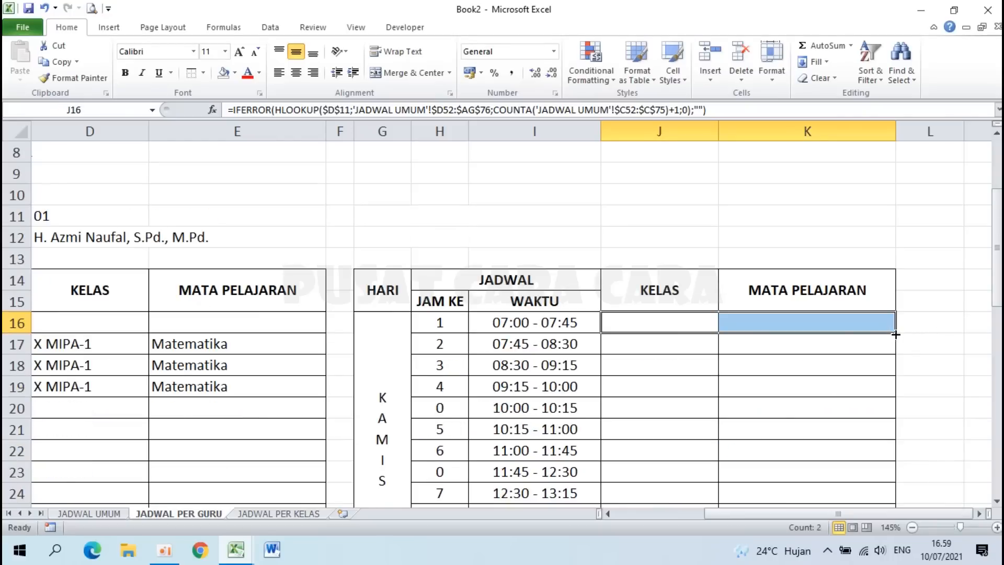
drag(896, 334, 896, 480)
scroll(739, 404, up, 4)
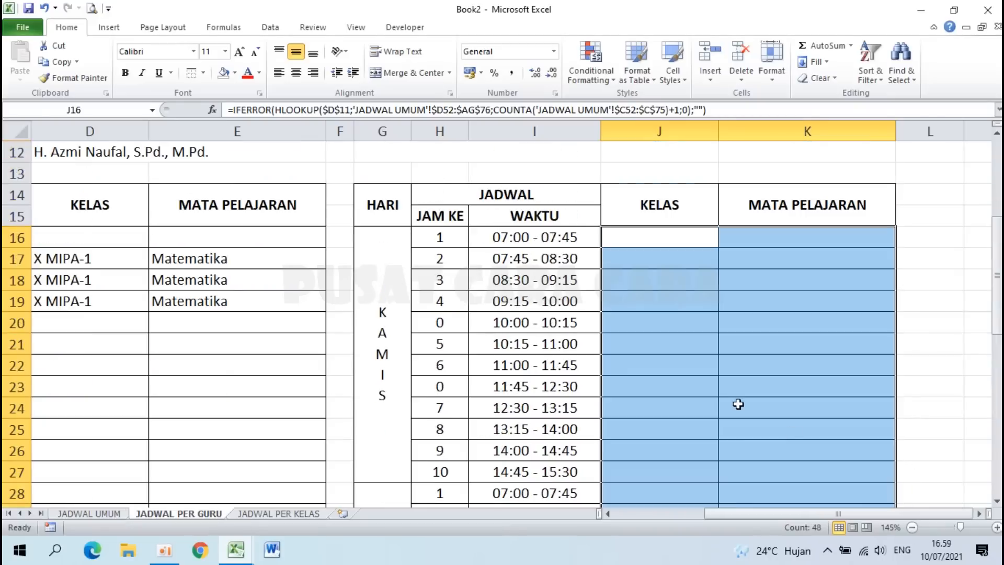
click(712, 449)
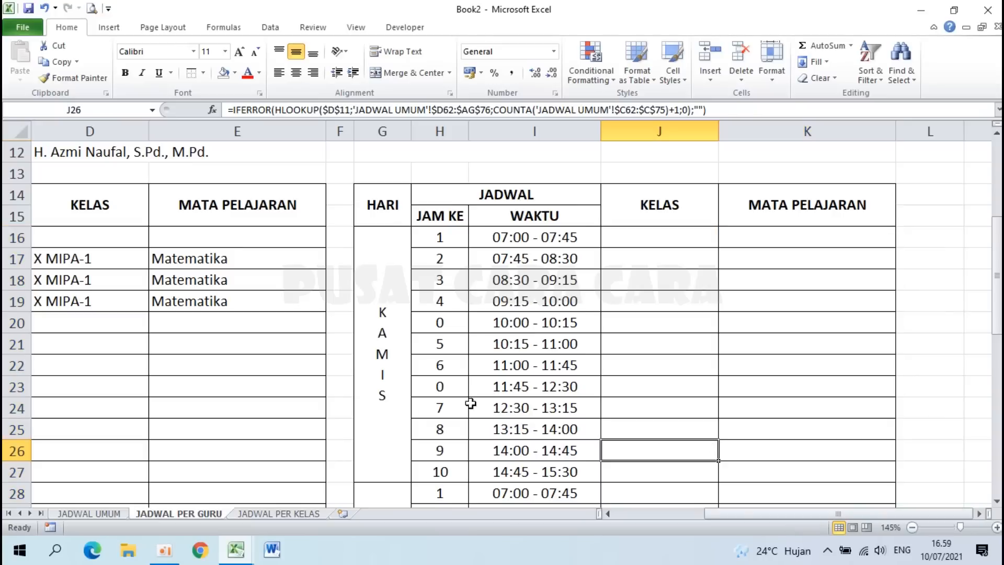
Step: Merge and centre the first header line across columns A to K
scroll(457, 415, down, 1)
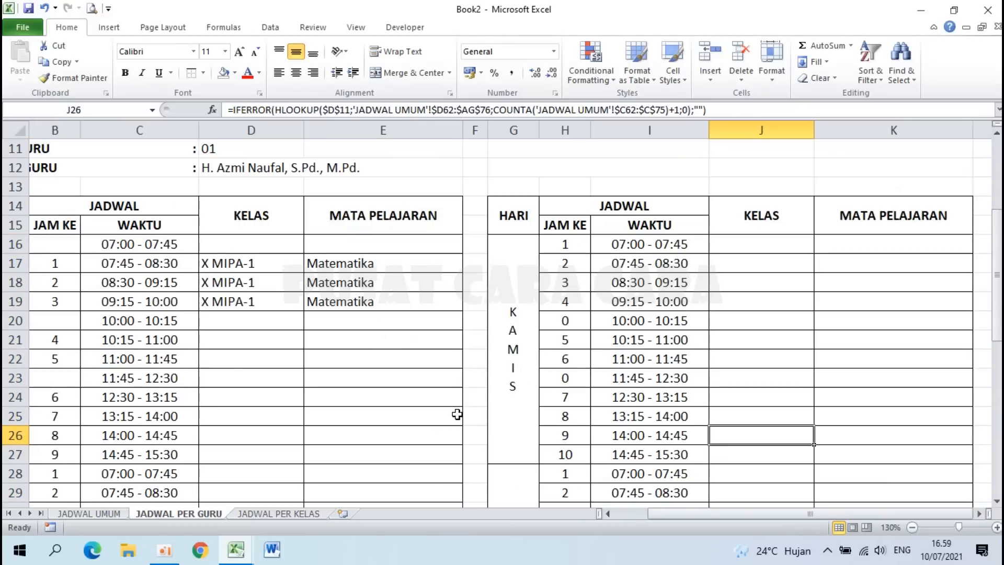
key(Home)
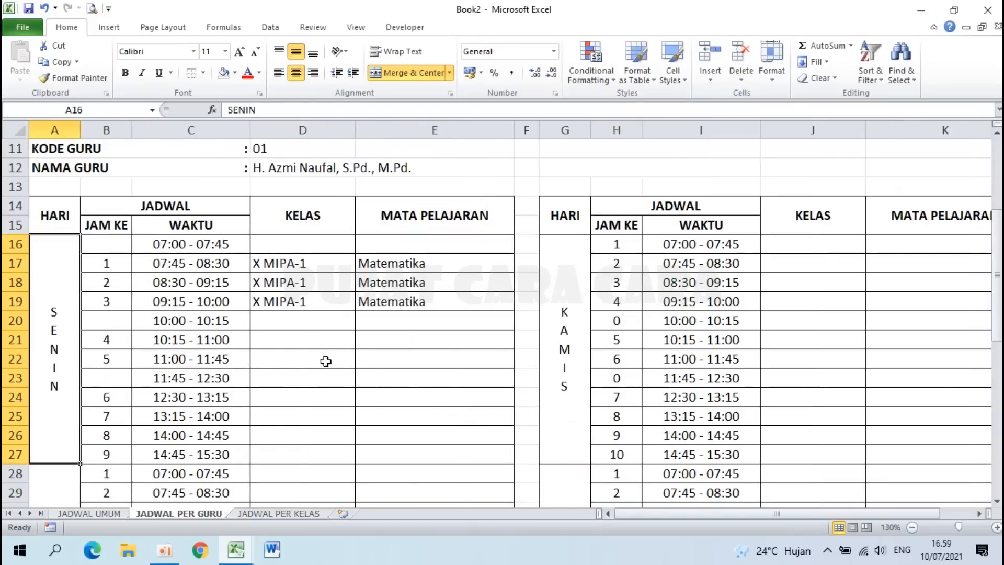
scroll(324, 372, up, 1)
scroll(324, 372, up, 2)
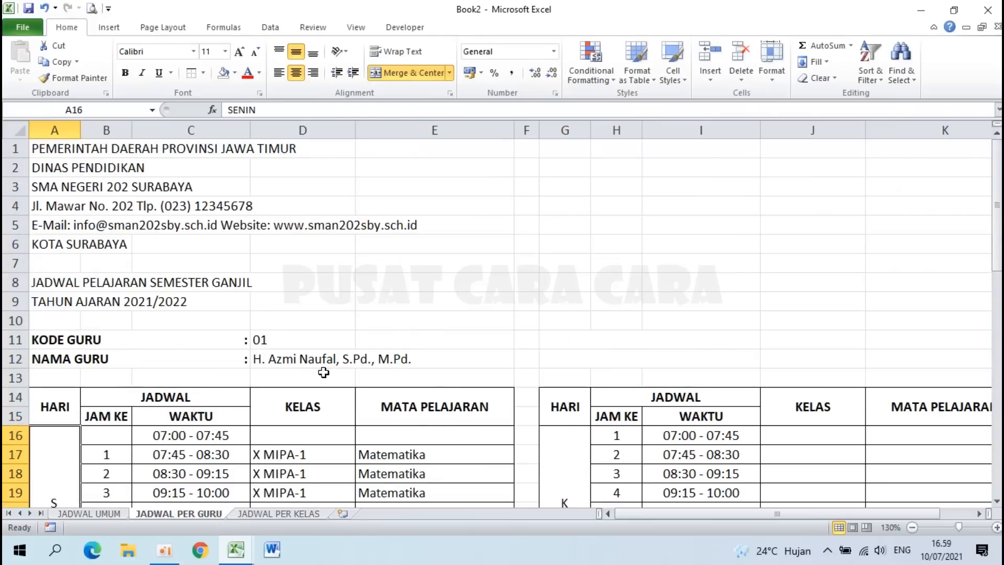
scroll(323, 372, down, 4)
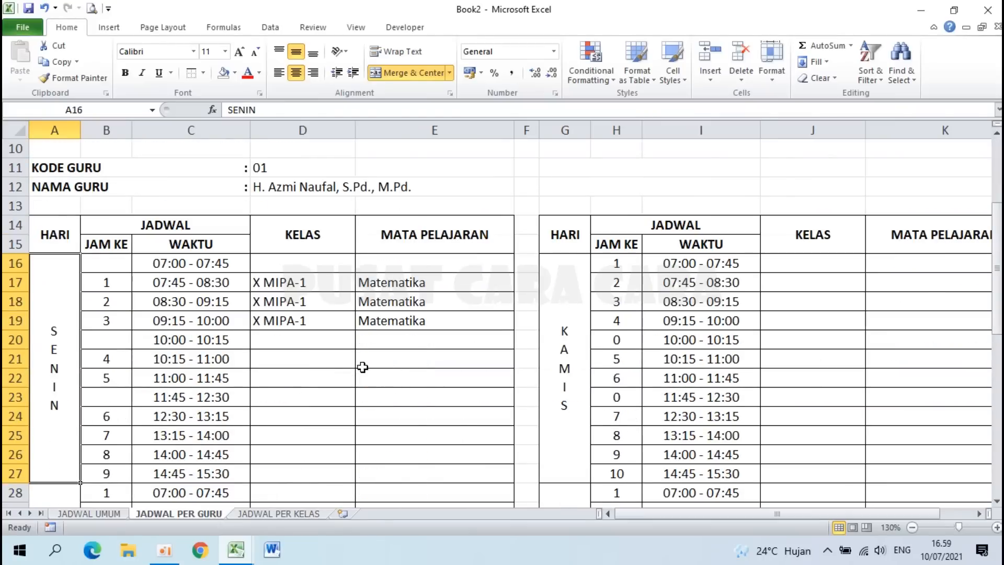
scroll(362, 367, up, 4)
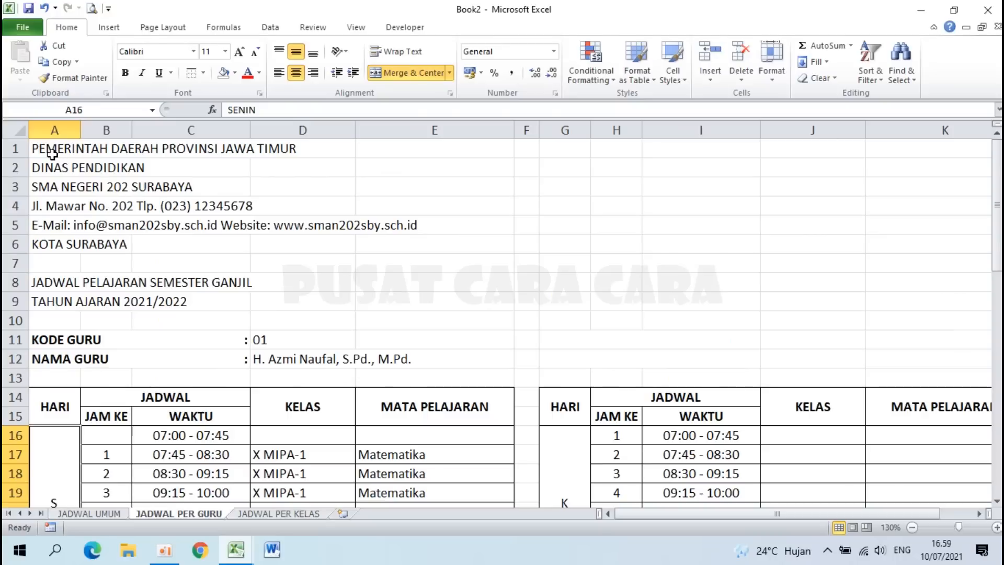
click(51, 151)
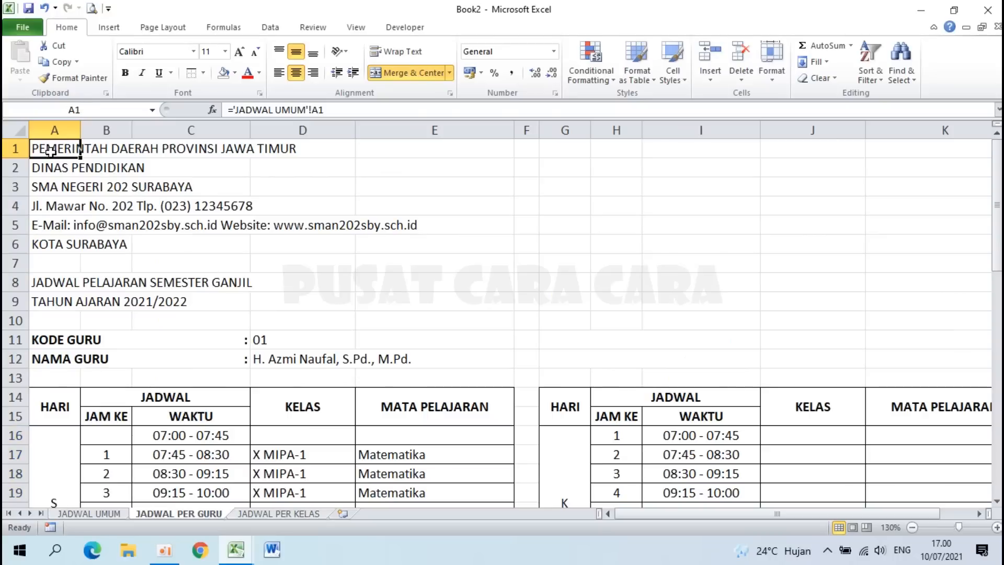
drag(51, 152, 841, 163)
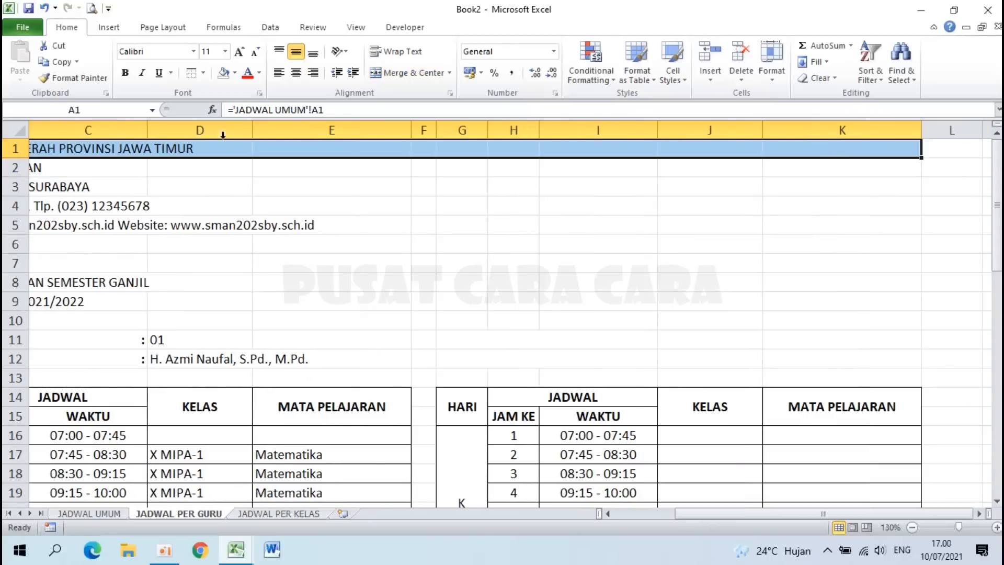
click(398, 76)
Step: Copy the merged, centred format onto header rows 2–5, from DINAS PENDIDIKAN to the e-mail line
click(73, 78)
click(51, 167)
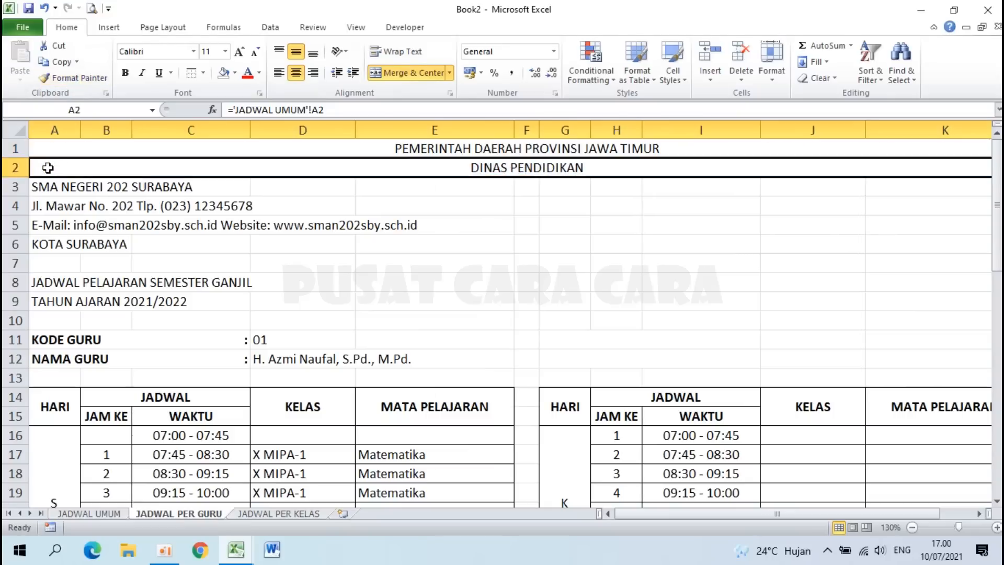
click(67, 78)
click(52, 187)
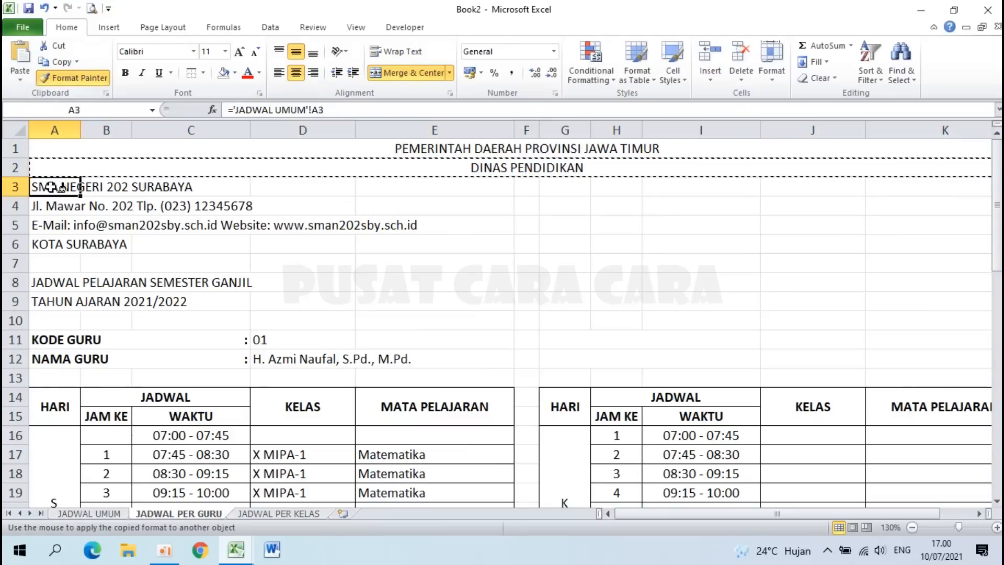
click(73, 78)
click(48, 208)
click(67, 77)
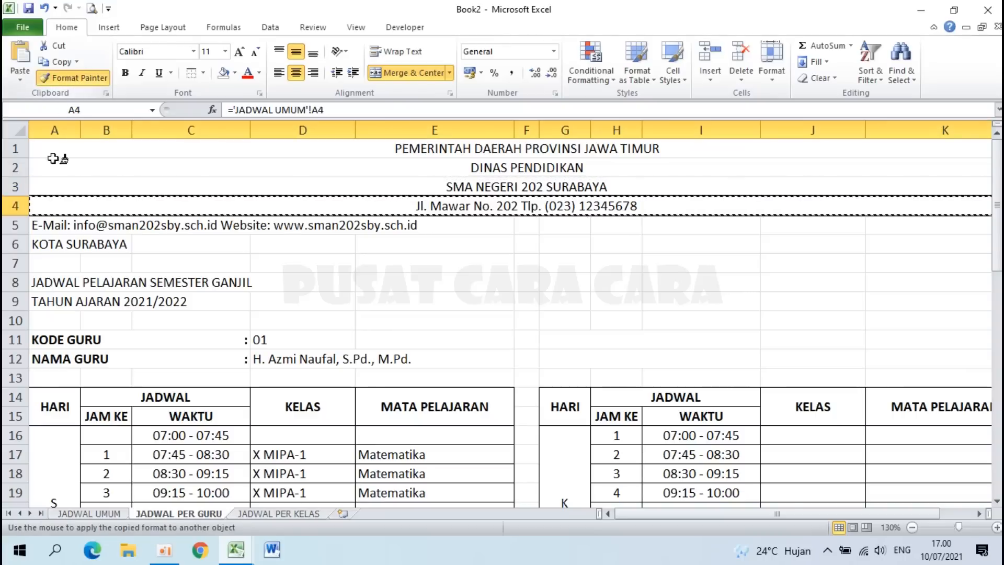
click(46, 224)
Step: Centre KOTA SURABAYA and the schedule title rows 8 and 9 the same way
click(73, 79)
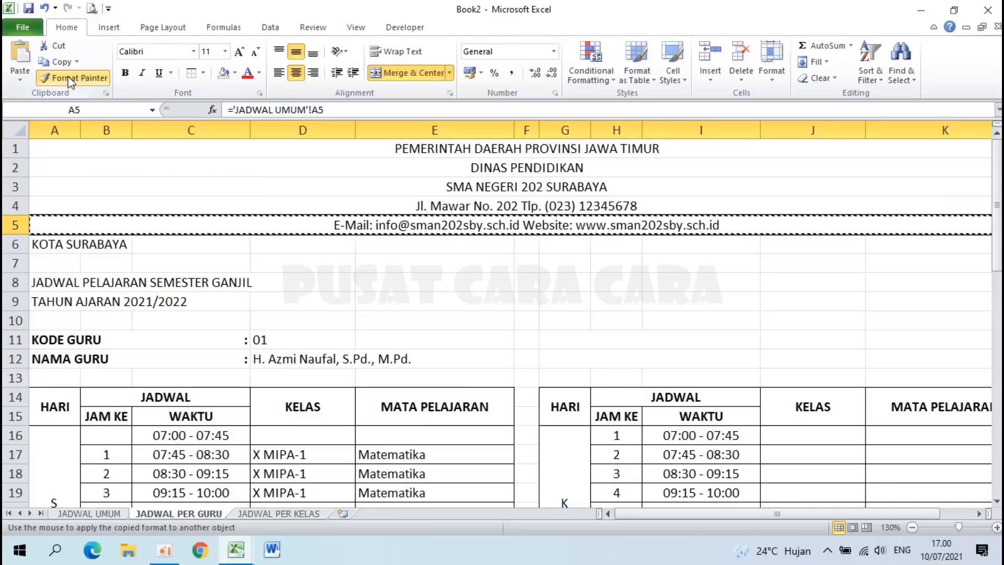
click(53, 246)
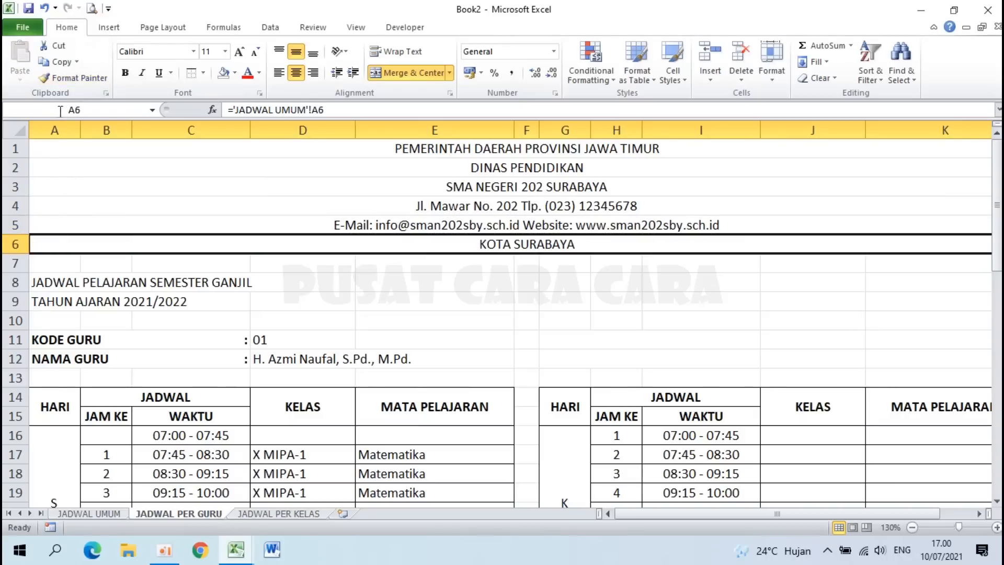
click(71, 78)
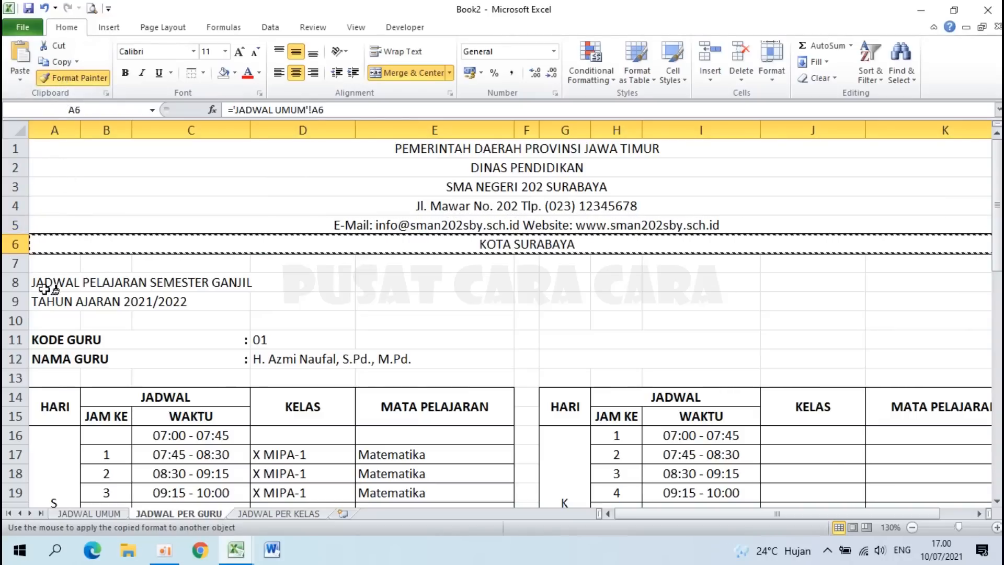
click(44, 285)
click(74, 79)
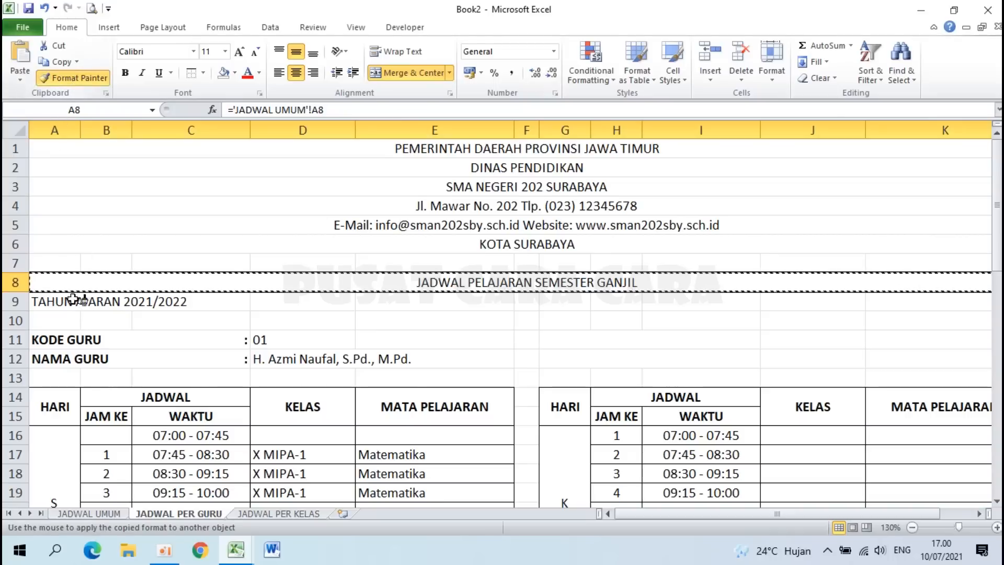
click(52, 301)
click(487, 366)
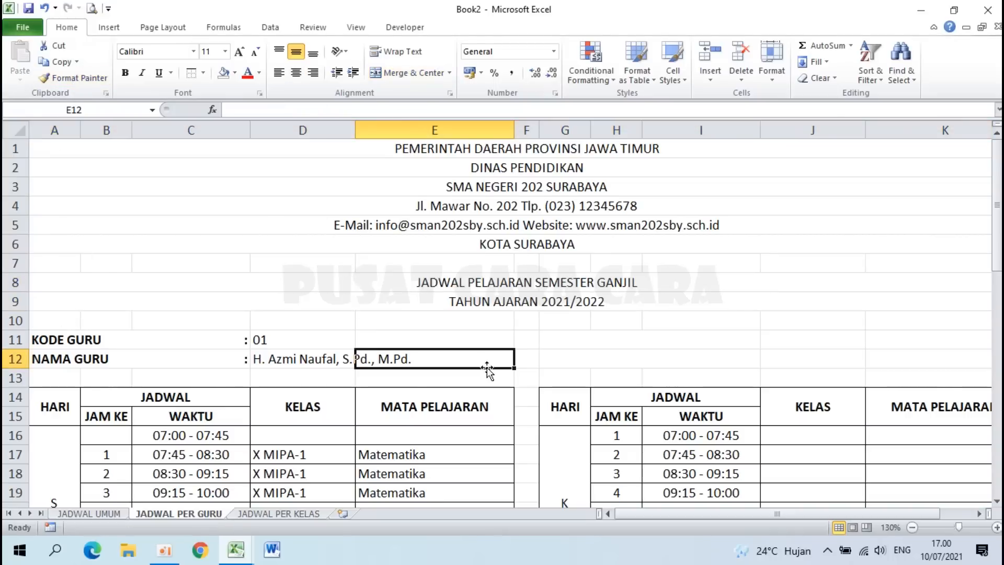
Step: Make header rows 1–2 size 16 bold
drag(517, 148, 517, 164)
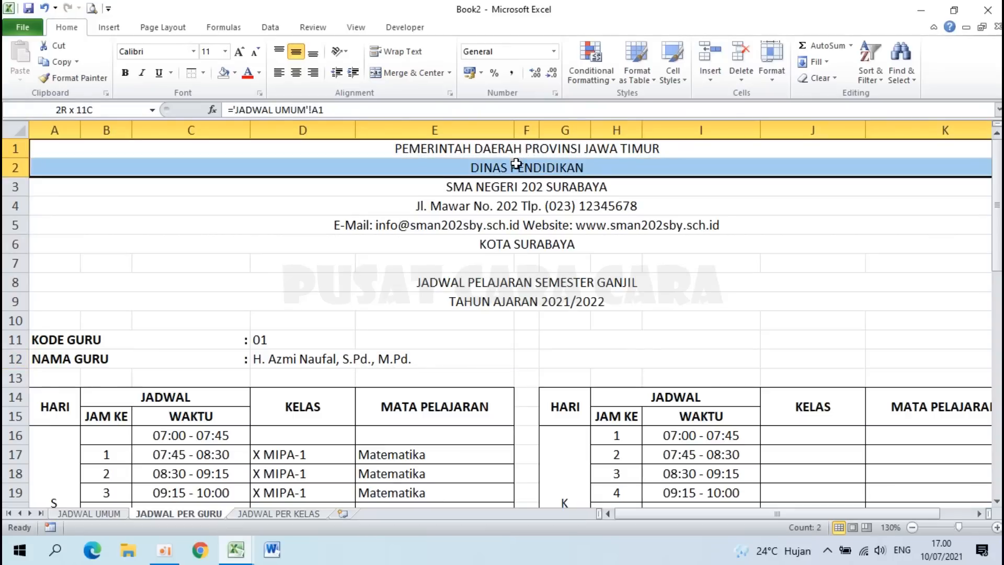
mouse_move(517, 164)
mouse_down()
mouse_move(517, 152)
mouse_move(517, 170)
mouse_up()
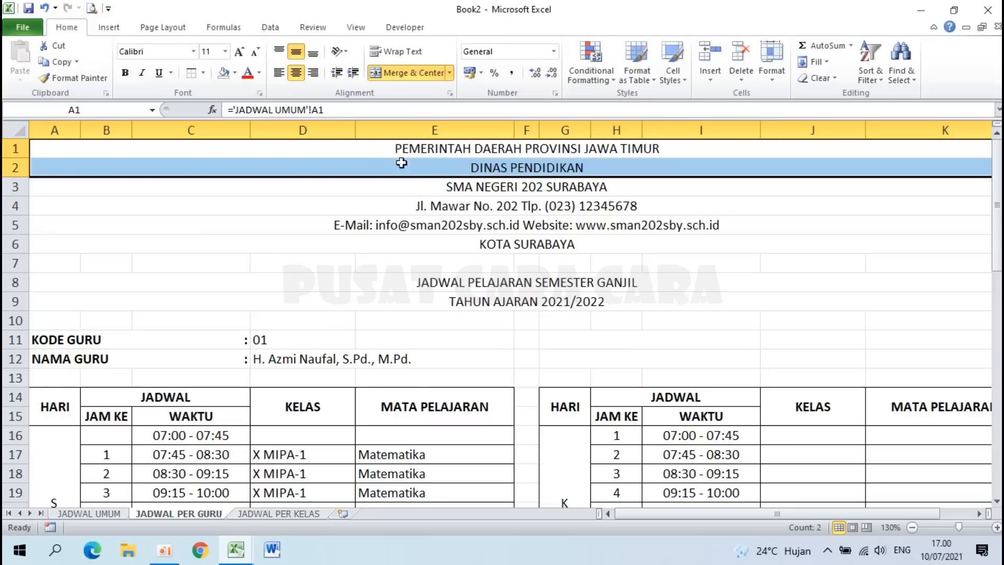
click(224, 51)
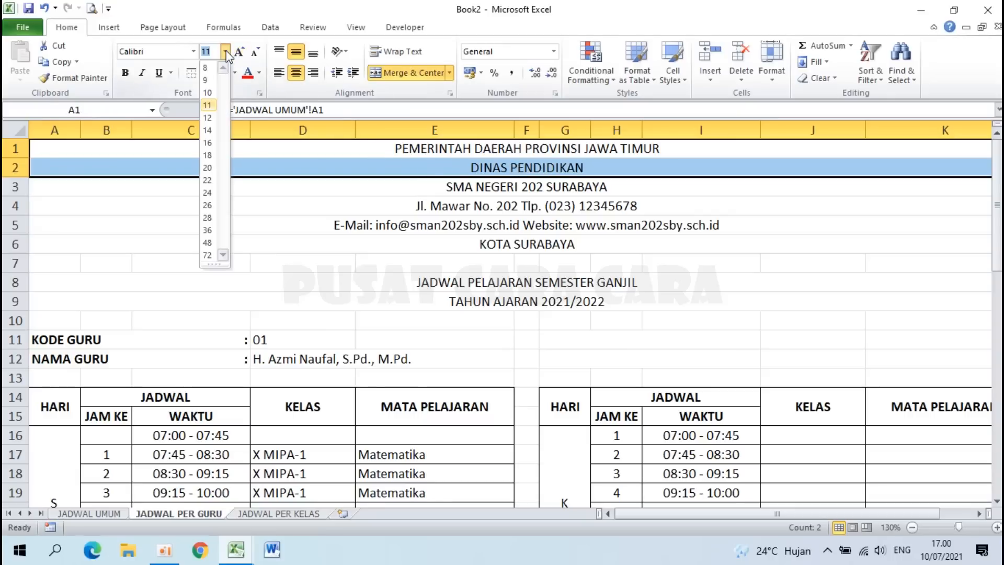
click(209, 143)
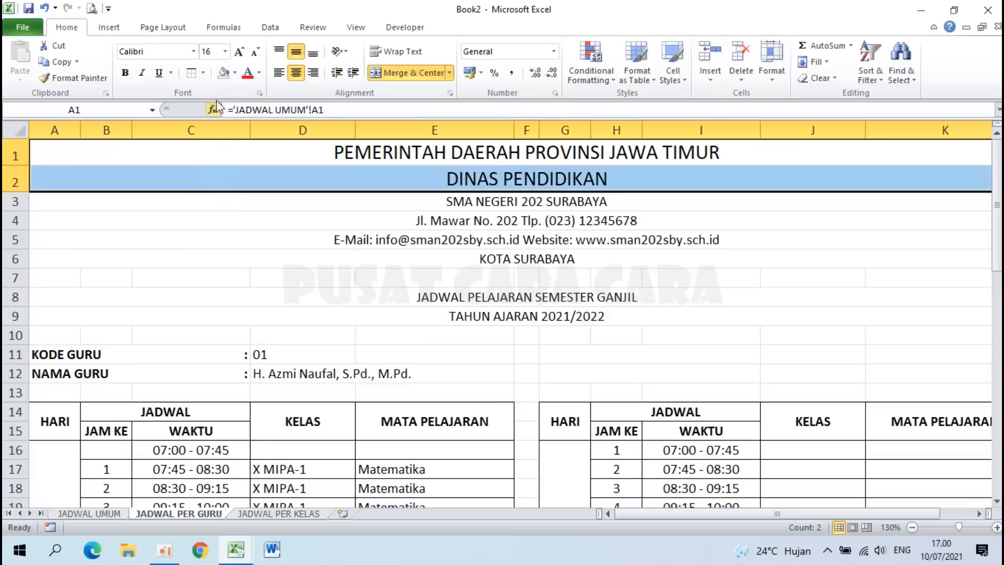
click(125, 72)
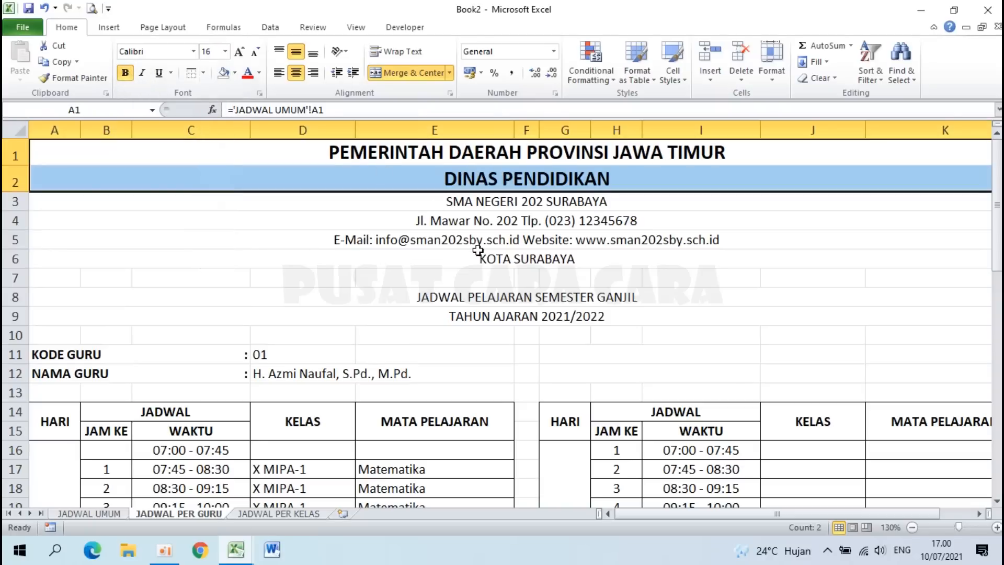
Step: Make the SMA NEGERI 202 SURABAYA line size 26 bold
scroll(478, 250, down, 1)
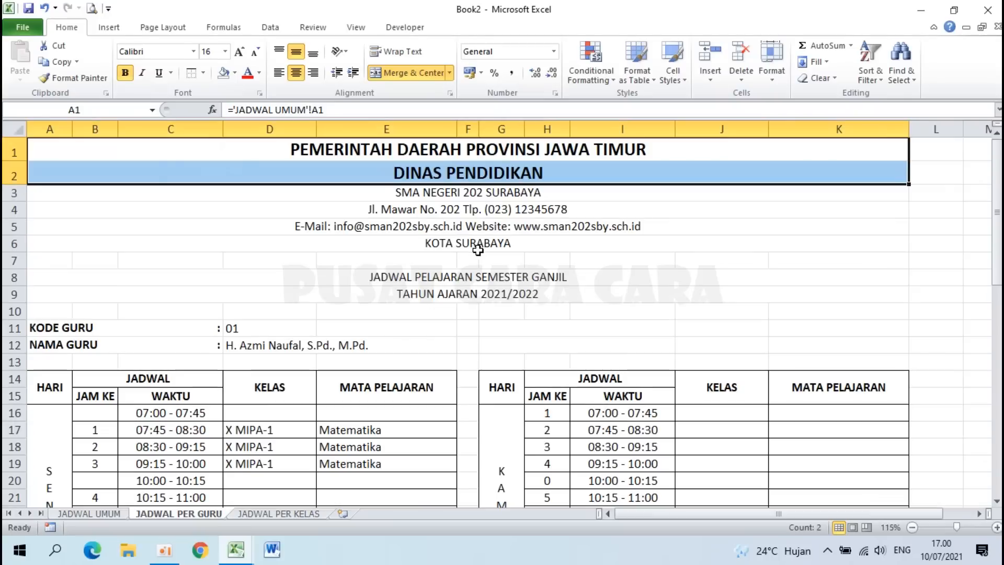
click(437, 192)
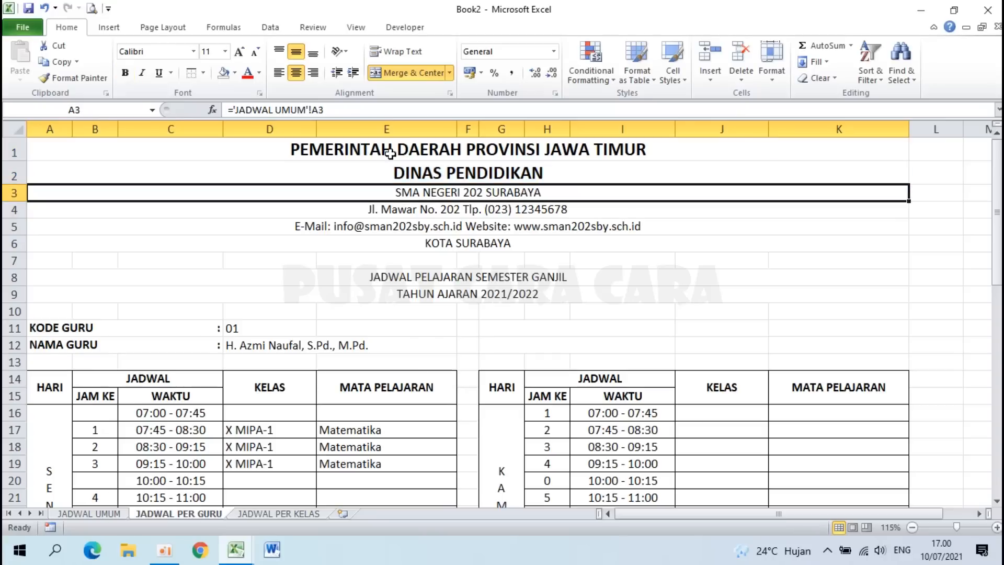
click(225, 51)
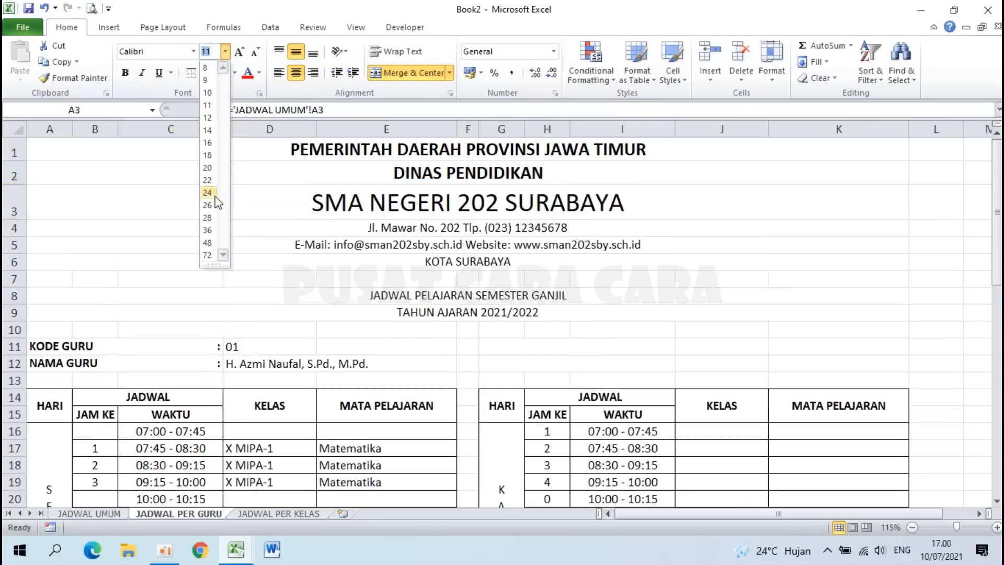
click(211, 205)
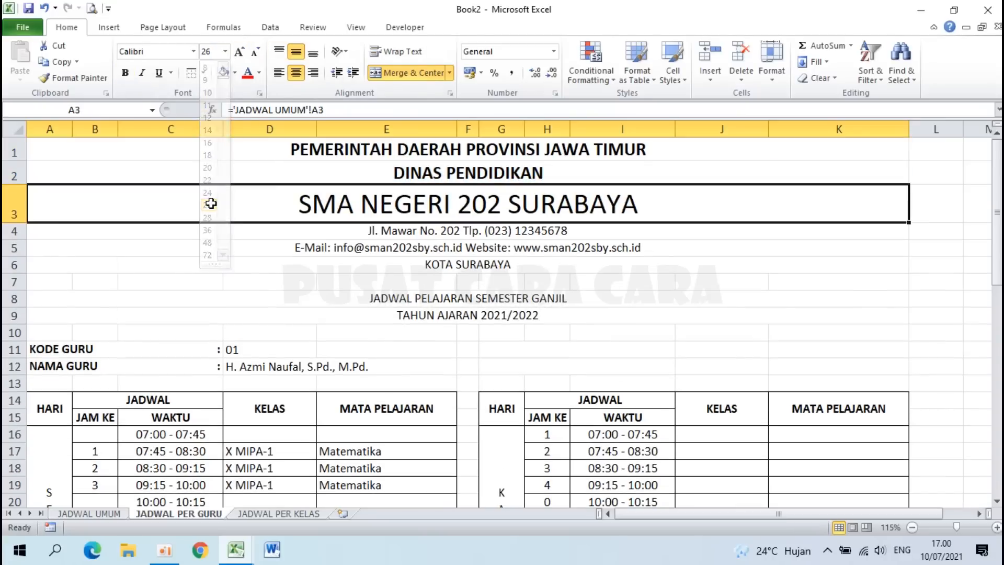
click(125, 72)
Step: Set the address and e-mail lines to size 14
click(421, 230)
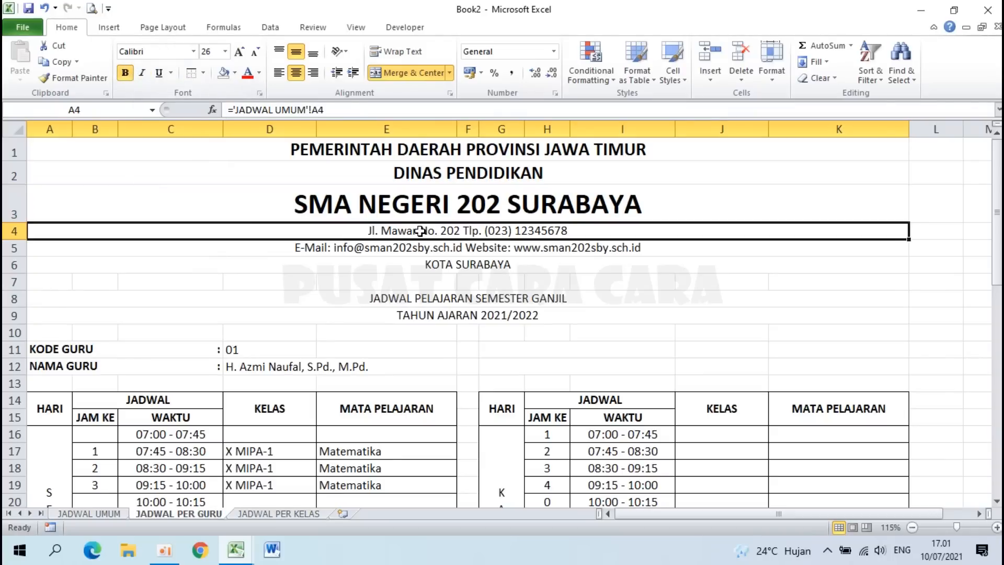
drag(421, 239, 421, 247)
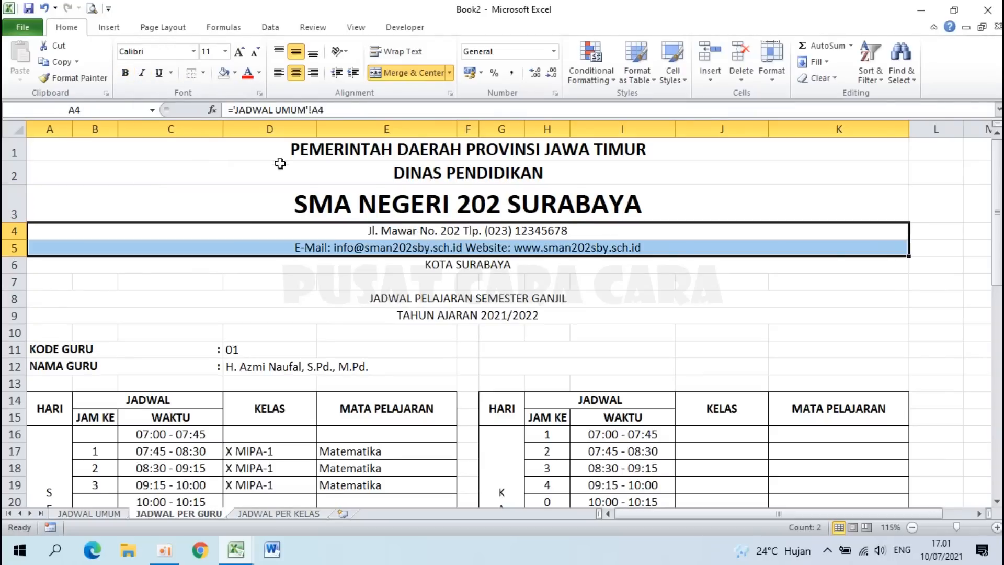
click(224, 51)
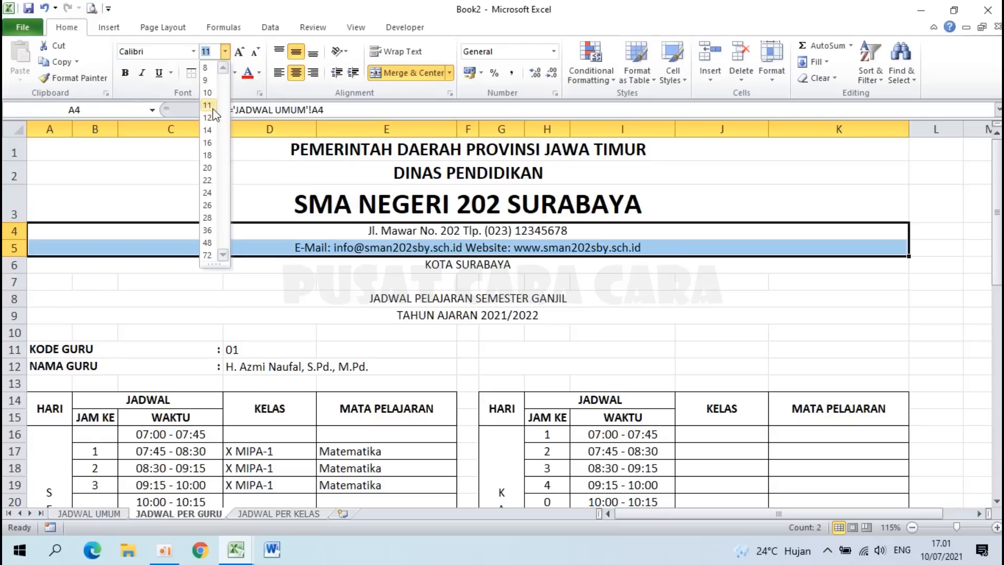
click(209, 130)
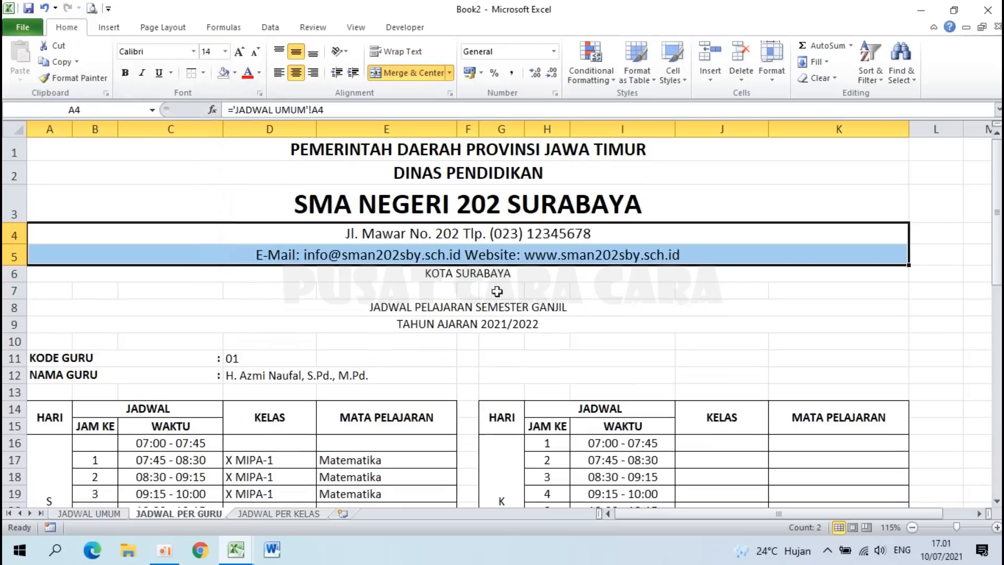
Step: Make KOTA SURABAYA size 14 bold
click(457, 272)
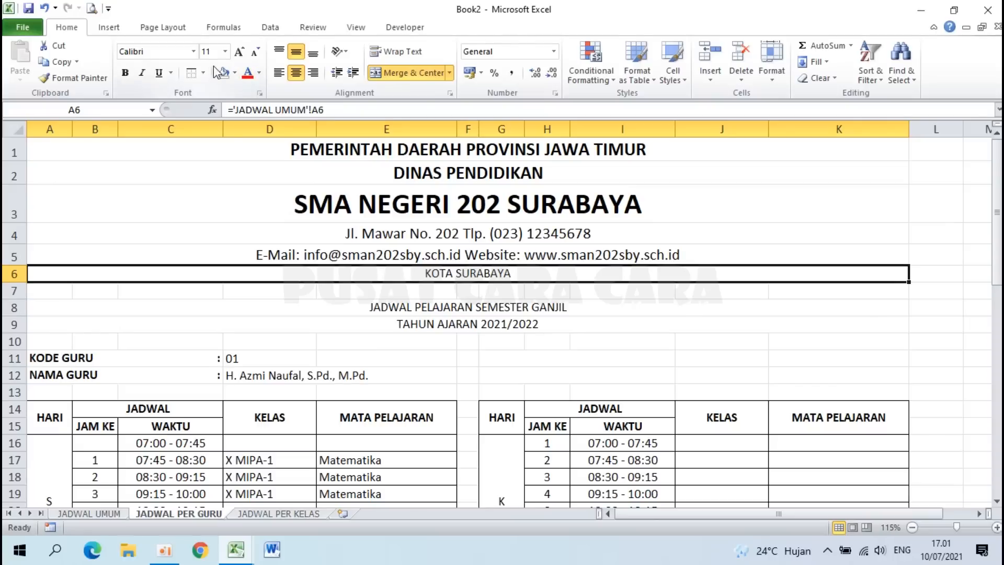
click(225, 51)
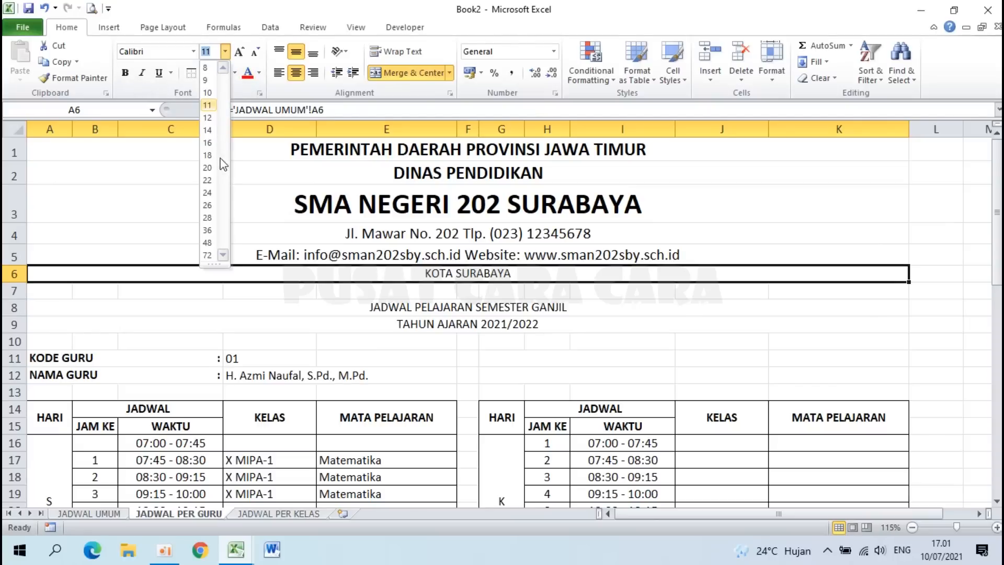
click(207, 130)
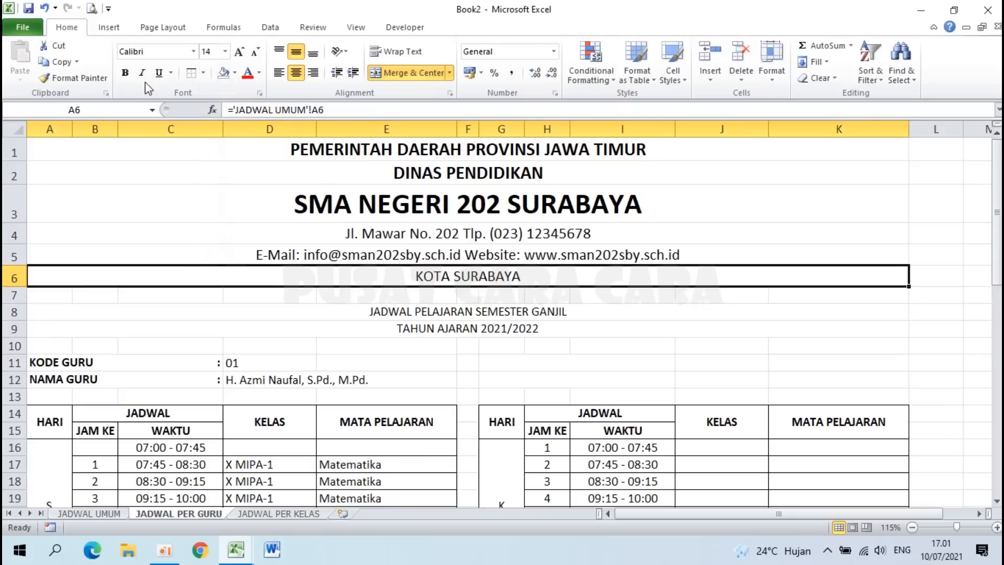
click(125, 73)
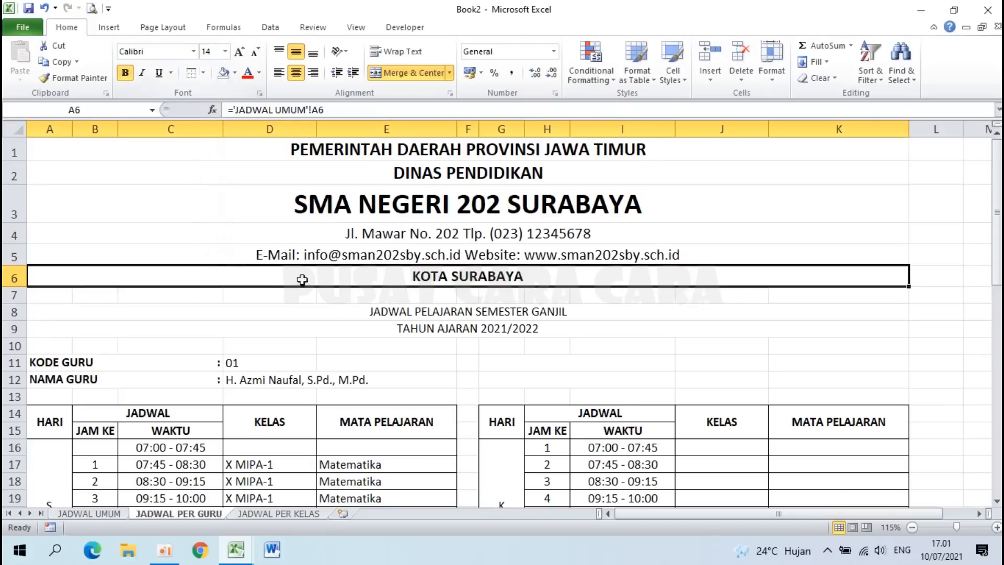
click(274, 296)
Step: Add a thick bottom border under the KOTA SURABAYA row
click(268, 279)
click(203, 74)
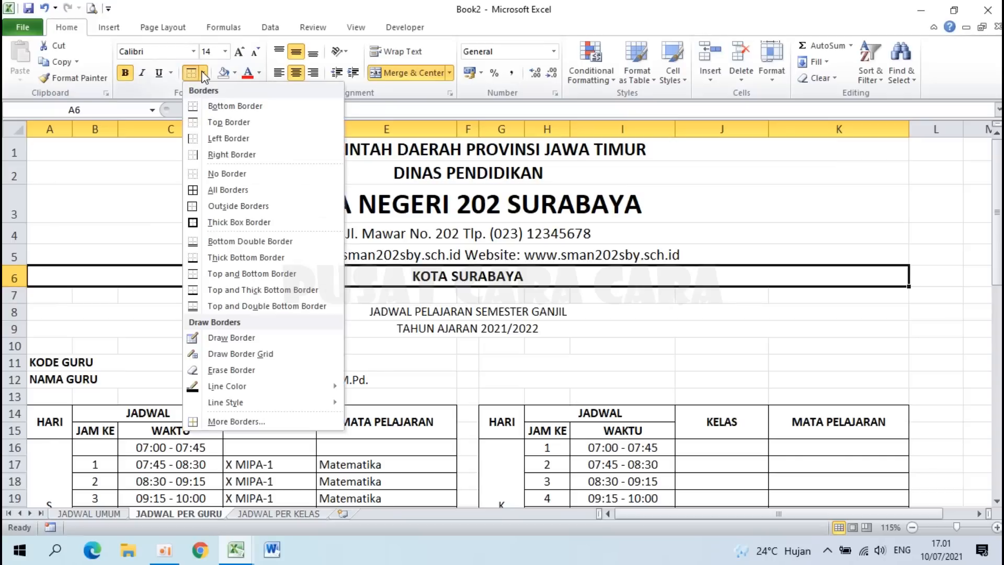
click(228, 257)
click(345, 347)
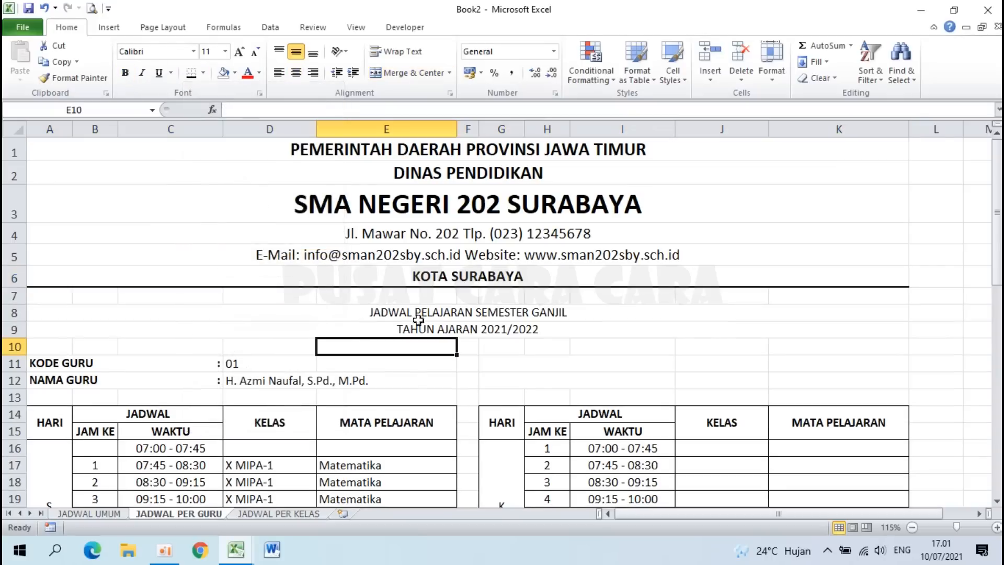
Step: Make the schedule title rows 8–9 size 16 bold
drag(448, 314, 450, 326)
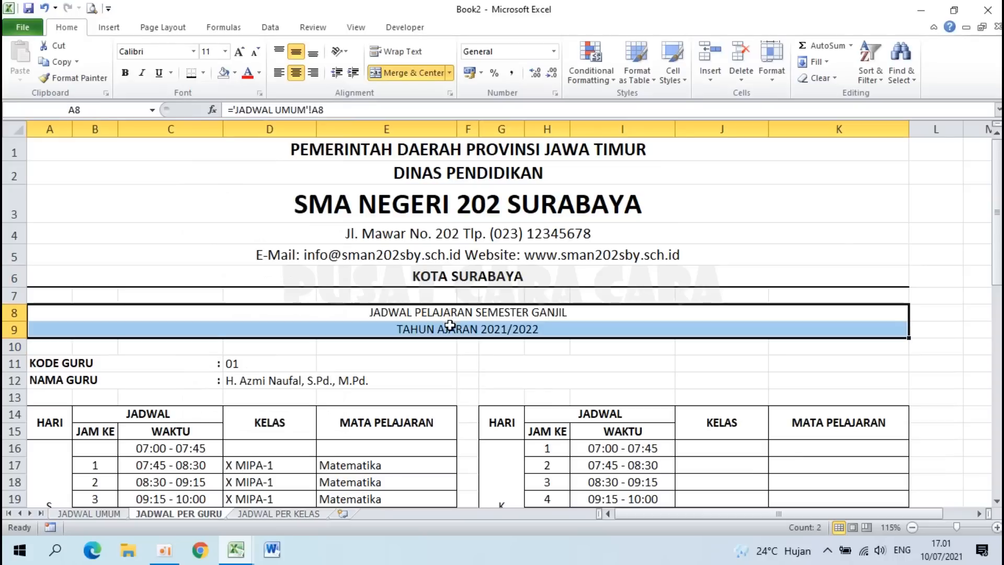
click(225, 51)
click(207, 142)
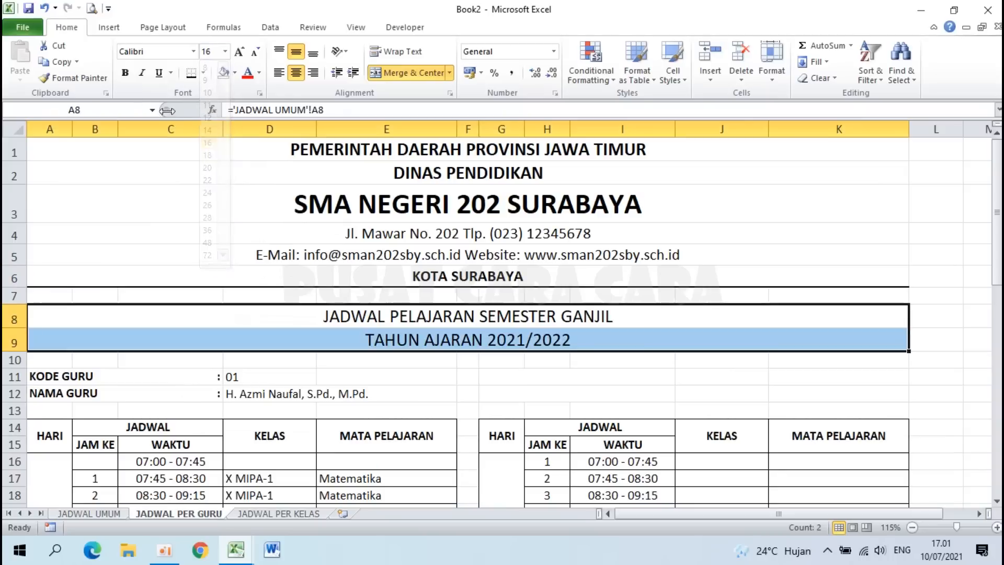
click(126, 73)
click(212, 246)
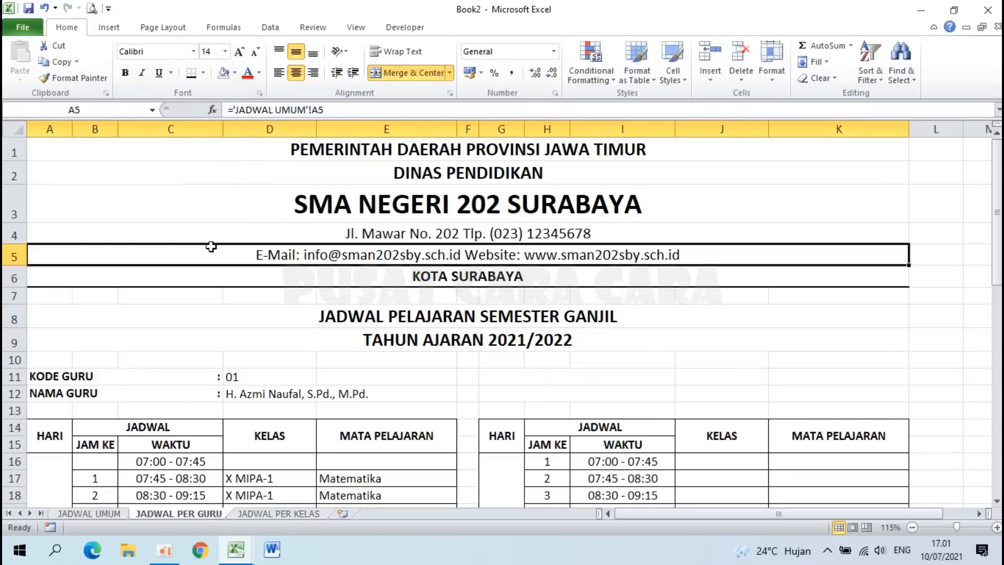
Step: Make the KODE GURU and NAMA GURU rows size 14 bold
scroll(212, 246, down, 2)
drag(50, 225, 252, 242)
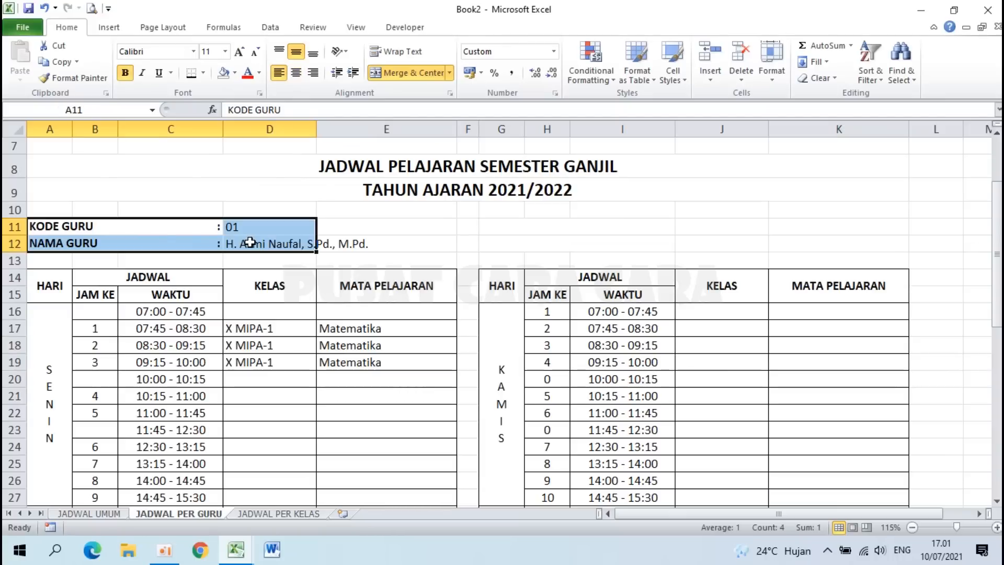
click(225, 51)
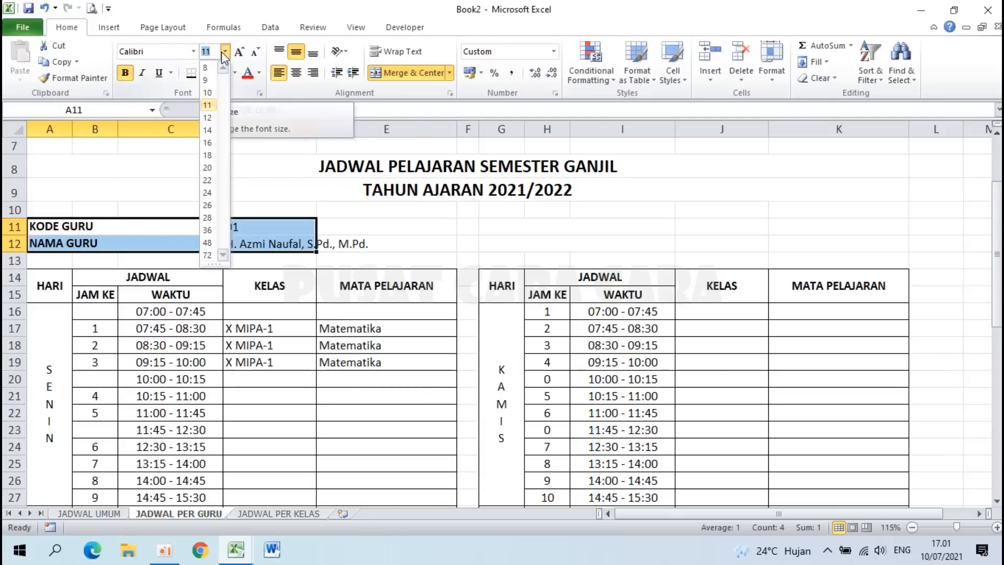
click(208, 128)
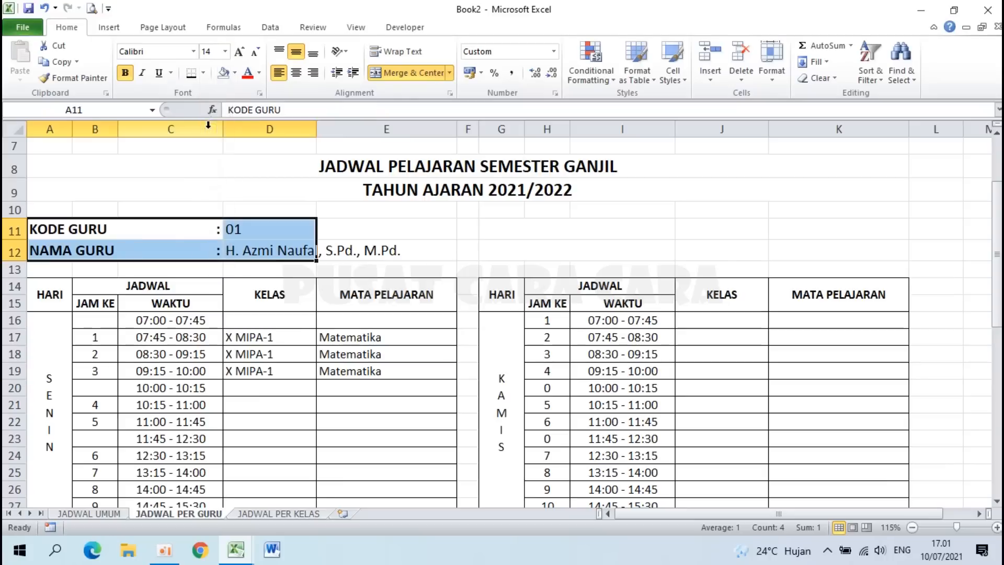
click(127, 72)
click(127, 72)
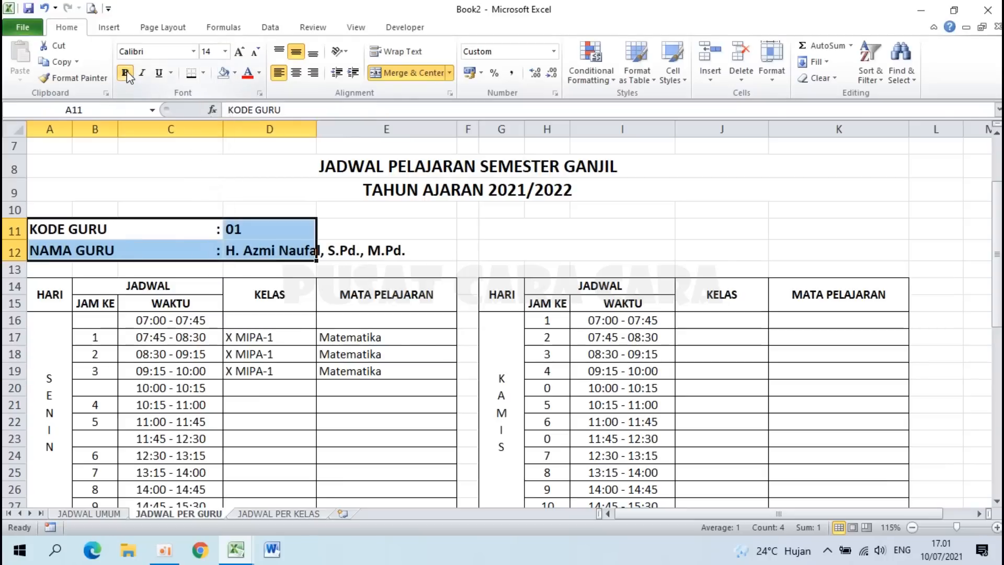
click(201, 225)
scroll(201, 225, down, 1)
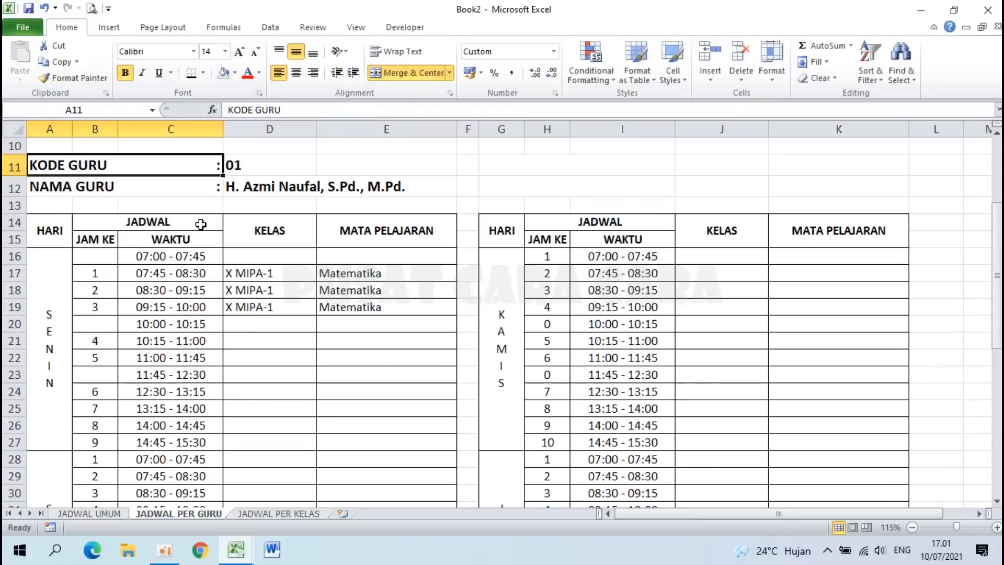
Step: Set the day tables' header row text to size 14
drag(46, 228, 862, 237)
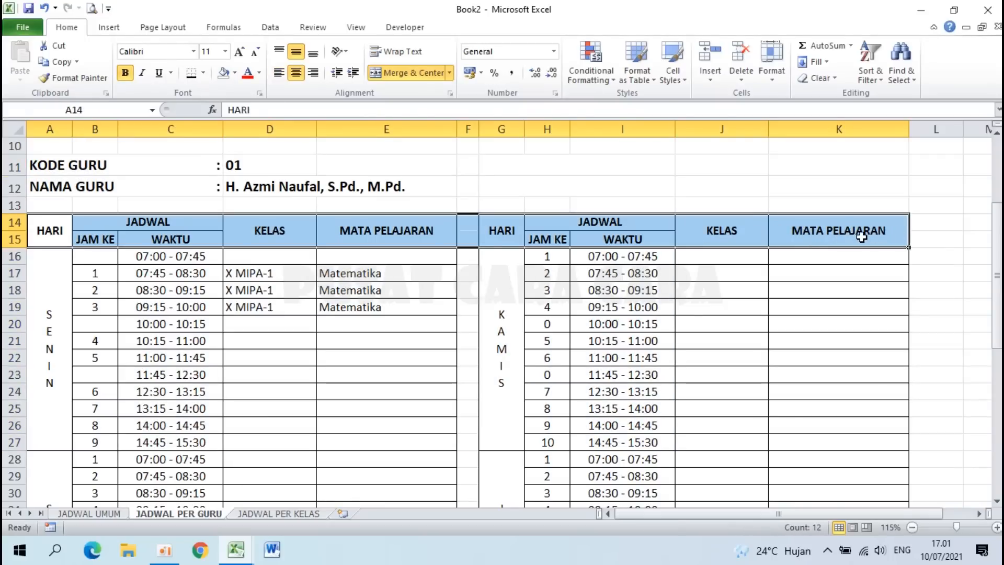
click(225, 51)
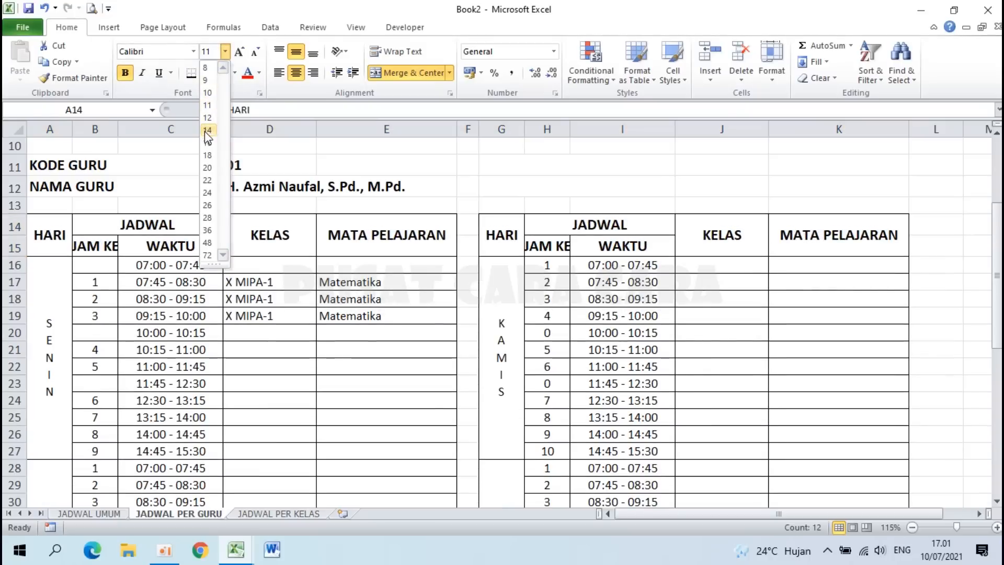
click(207, 130)
click(183, 277)
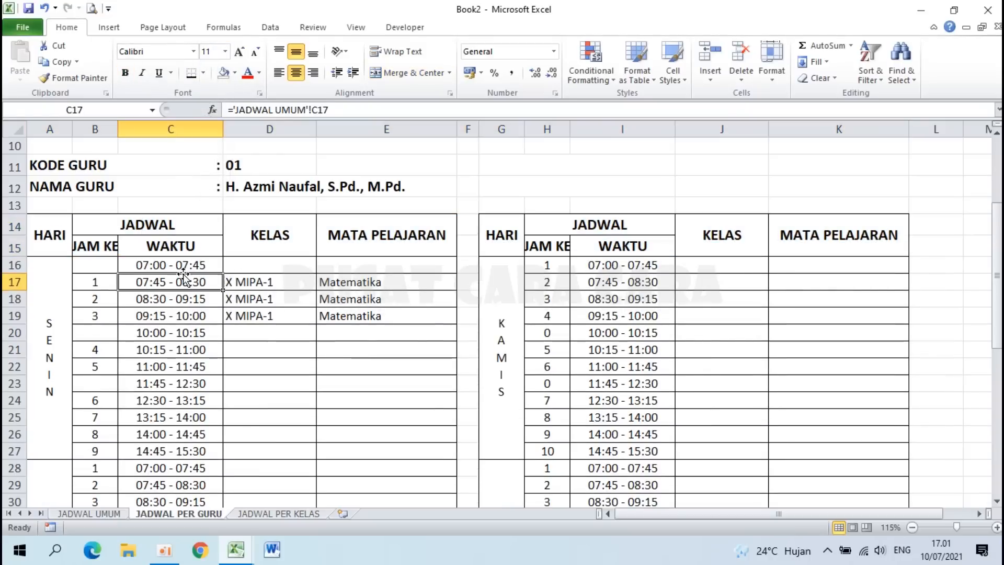
Step: Wrap the JAM KE headers in both tables onto two lines
click(91, 246)
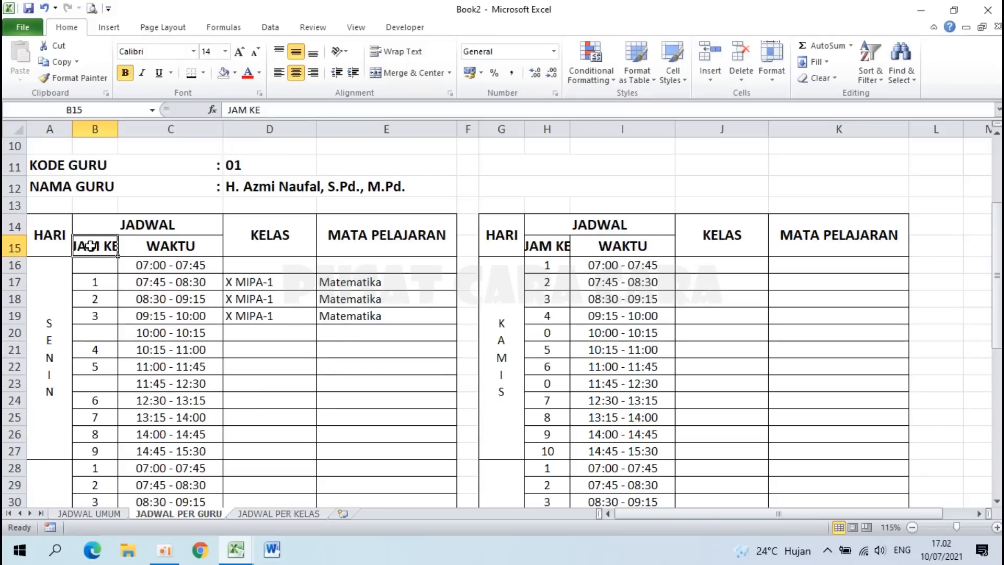
click(401, 54)
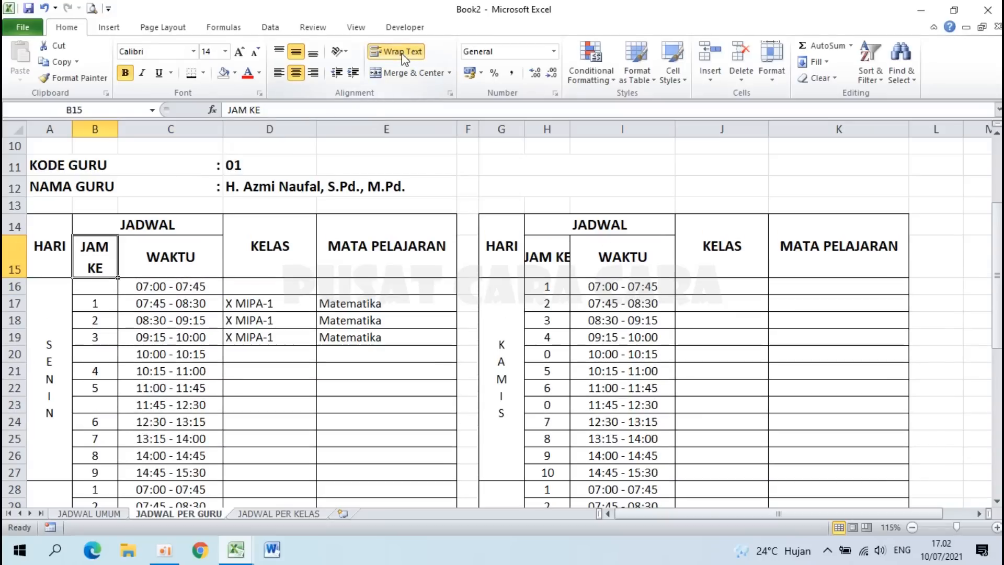
click(535, 252)
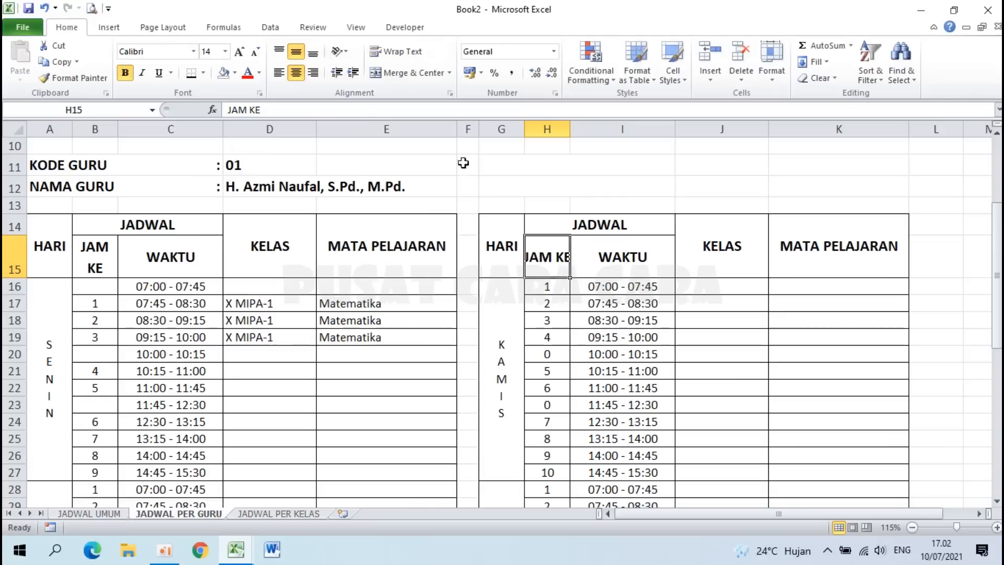
click(414, 58)
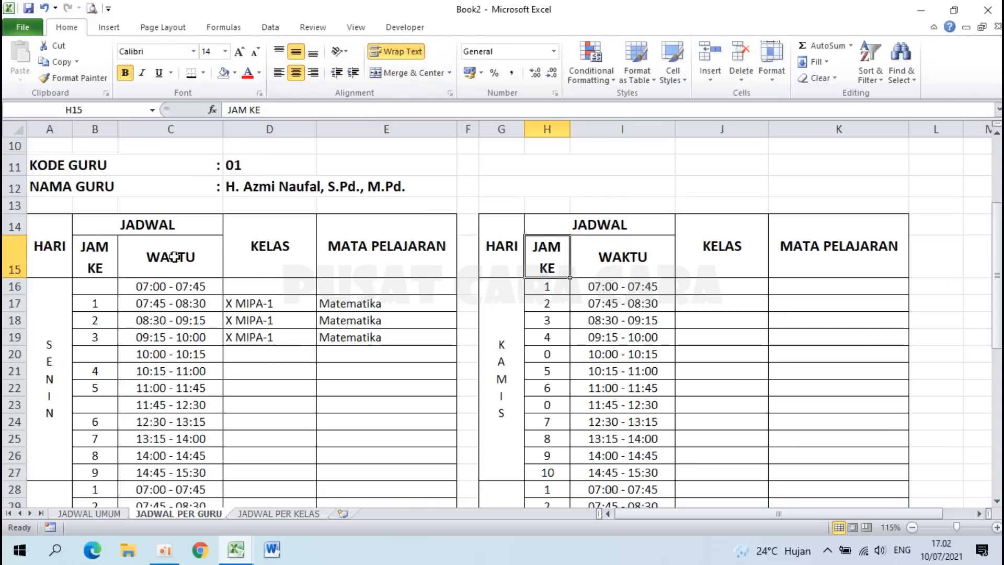
click(85, 253)
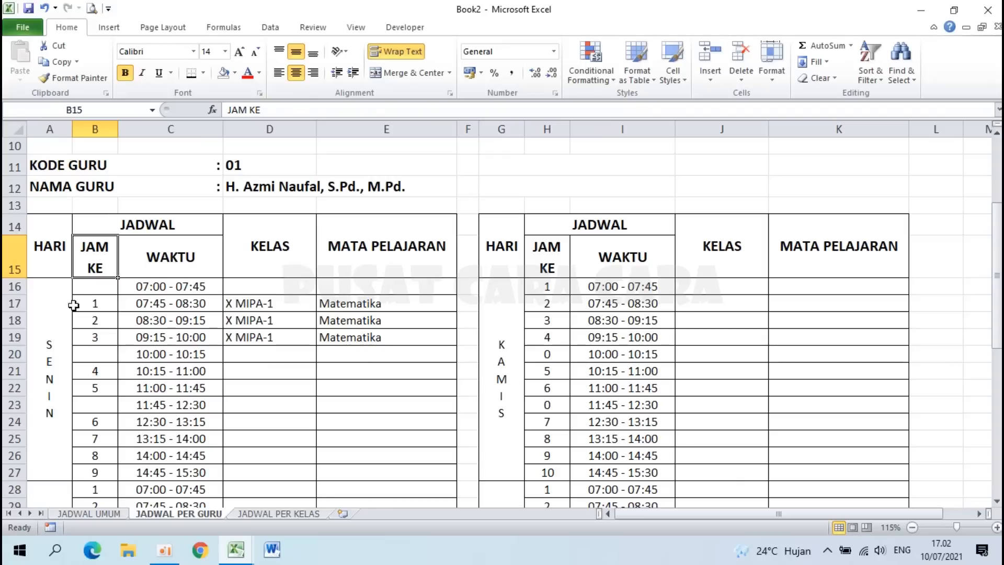
Step: Make the SENIN day label 20-point bold, then select the Monday rows B16:E27
click(47, 320)
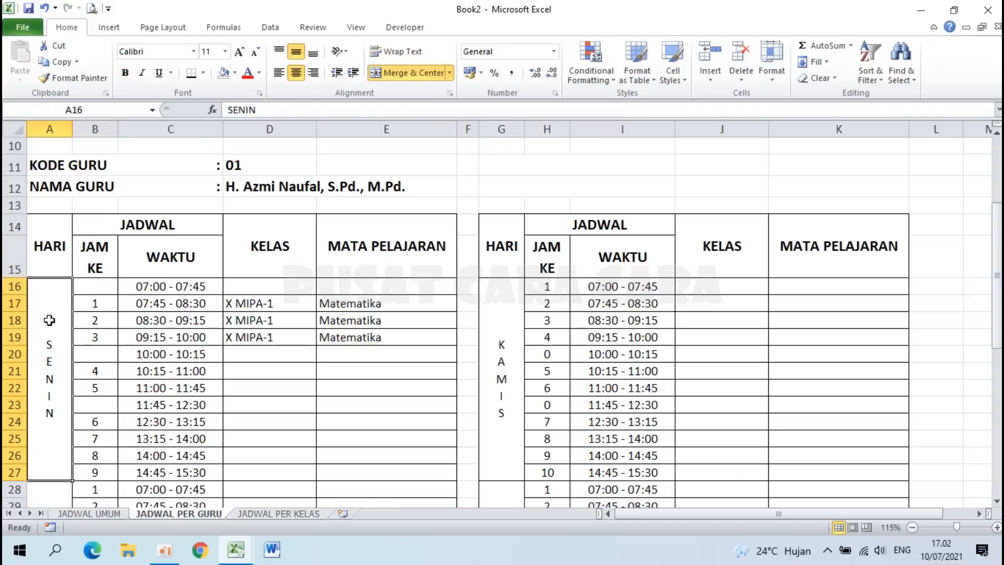
click(225, 51)
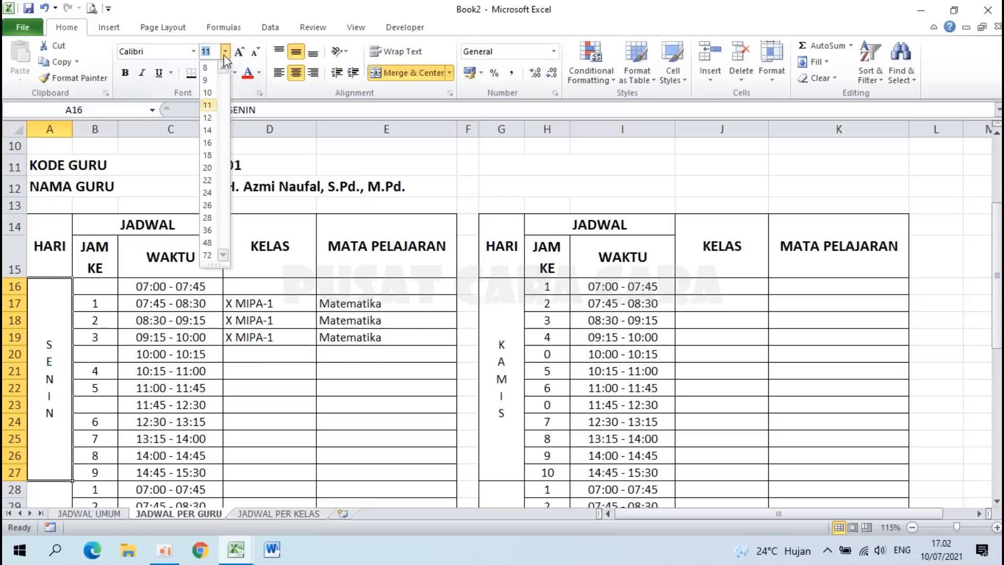
click(209, 167)
click(122, 76)
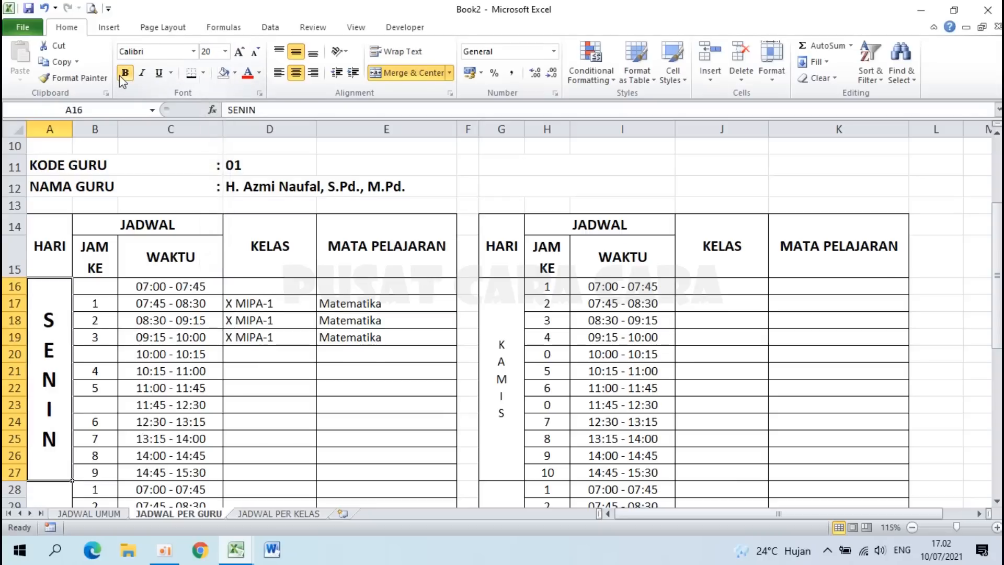
drag(93, 290, 372, 472)
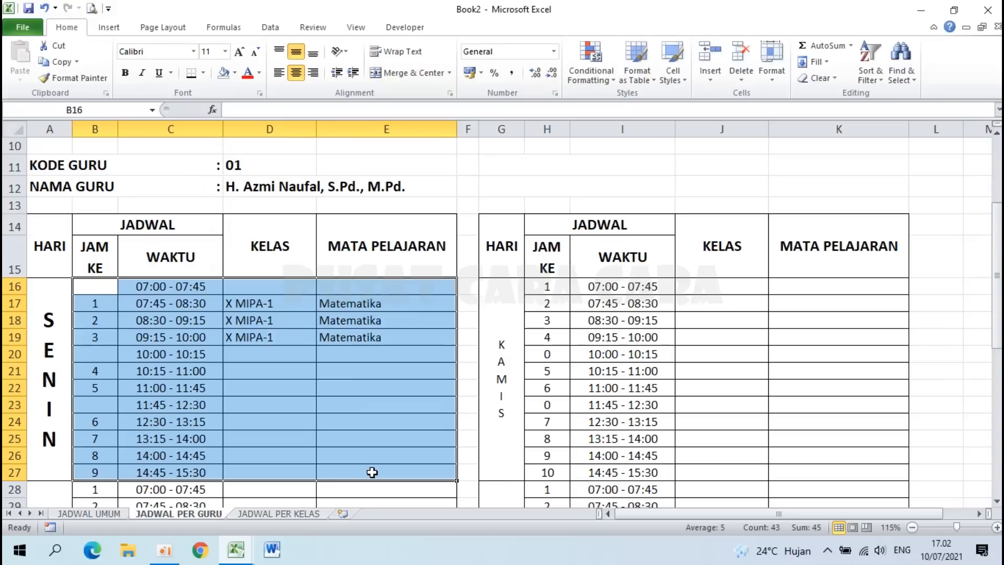
Step: Set the Monday rows B16:E27 to 14 point
click(225, 52)
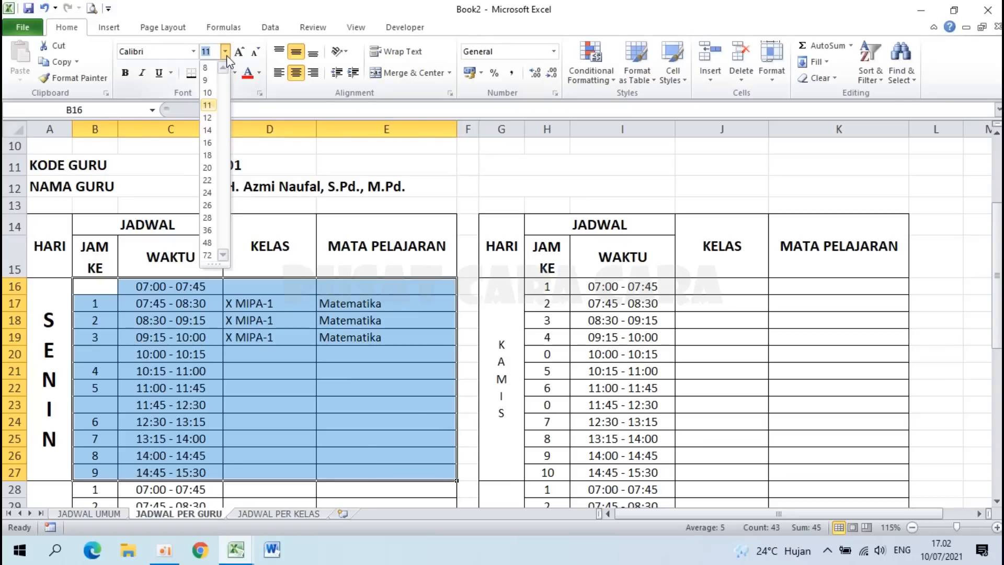
click(211, 130)
scroll(361, 416, down, 1)
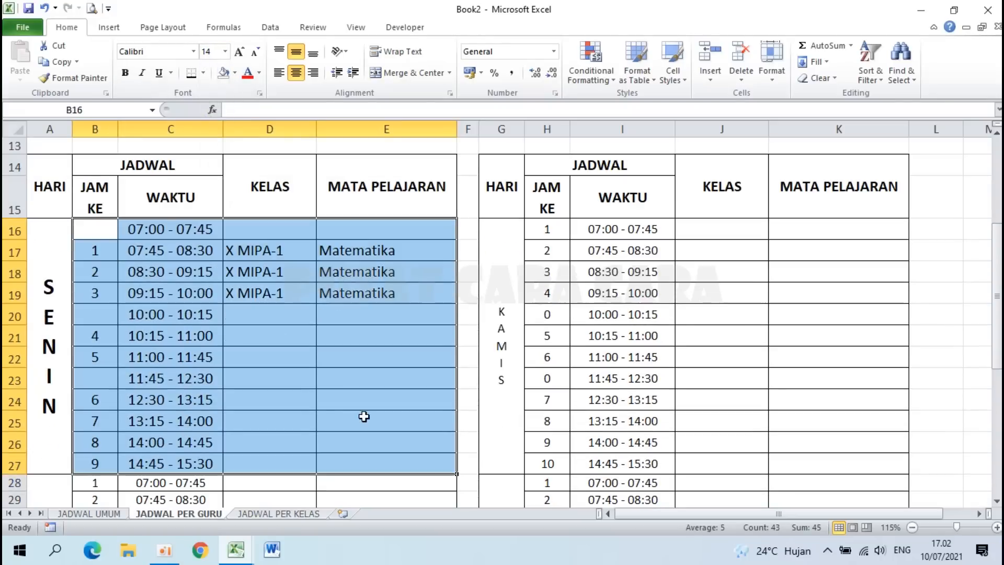
Step: Make the KELAS and MATA PELAJARAN cells D16:E27 shrink text to fit
click(270, 230)
drag(270, 230, 353, 461)
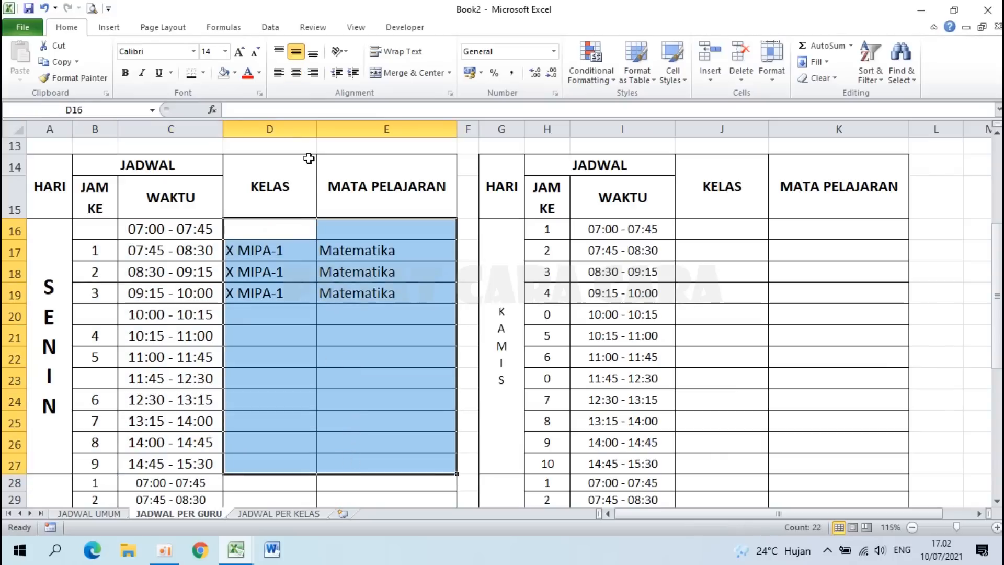
right_click(343, 310)
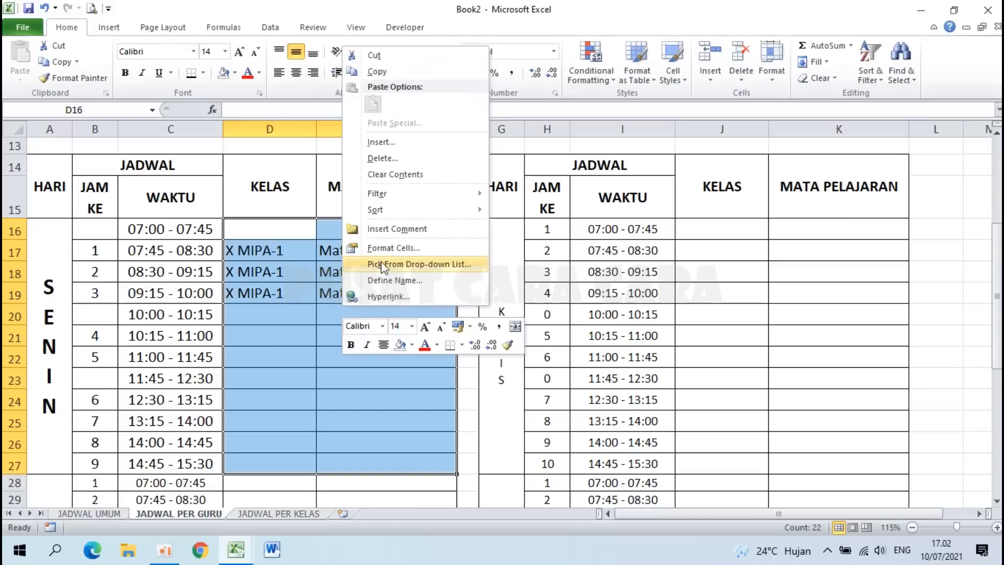
click(390, 248)
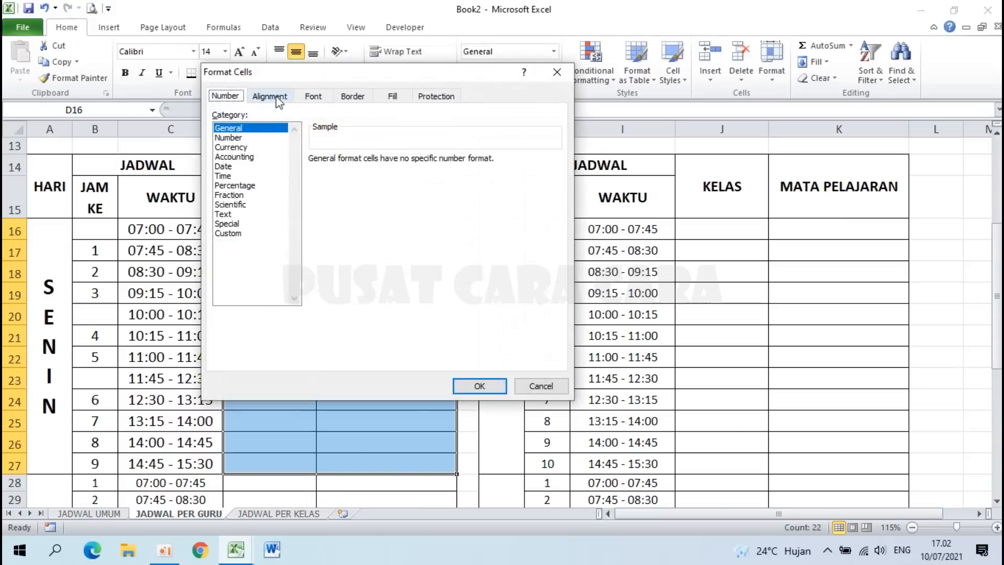
click(277, 97)
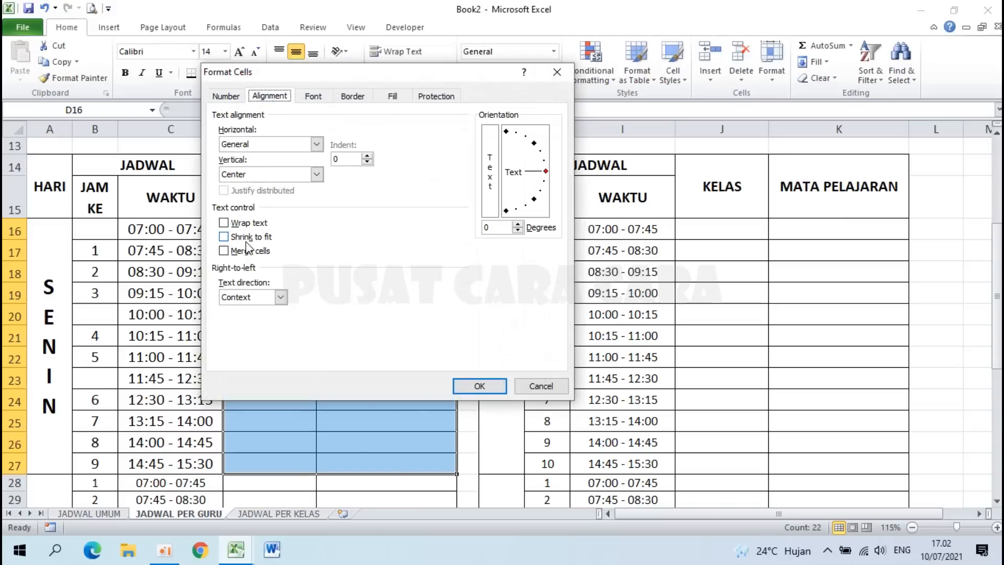
click(477, 386)
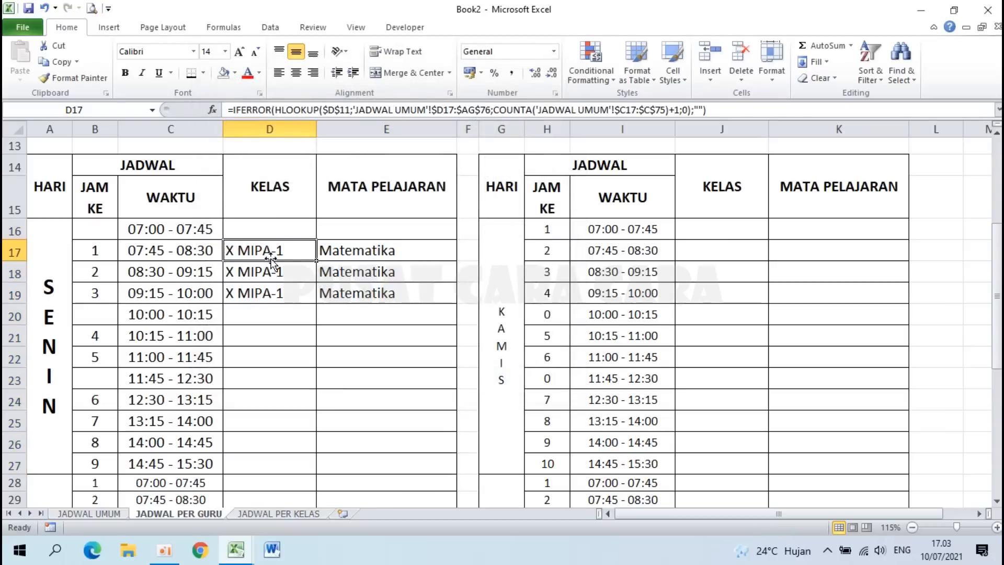
click(355, 259)
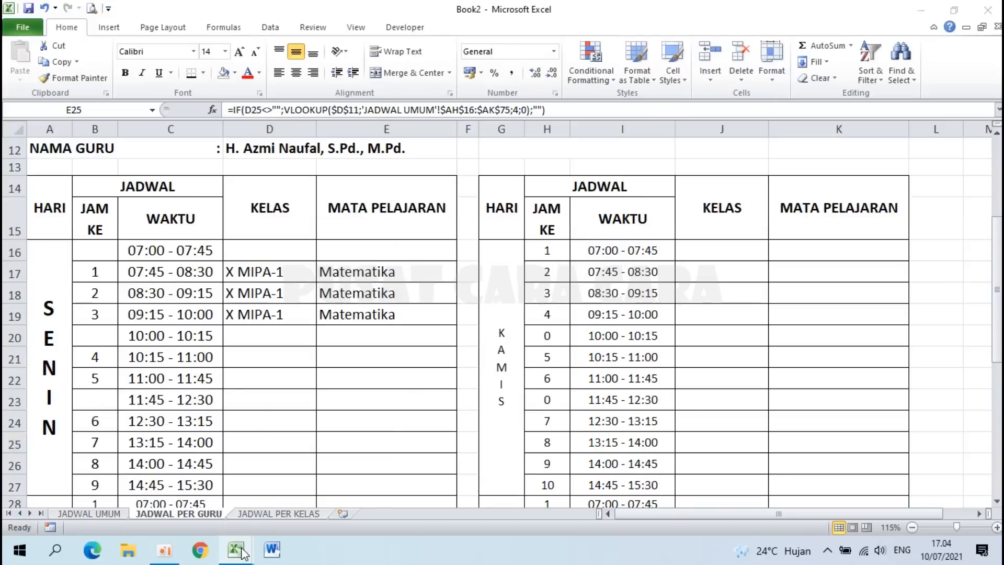
mouse_move(243, 553)
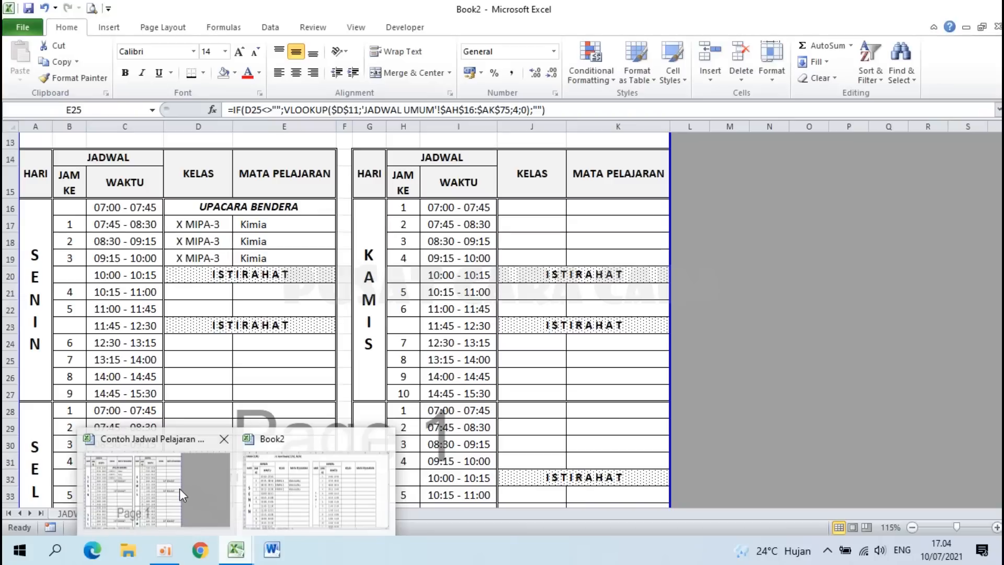
click(180, 488)
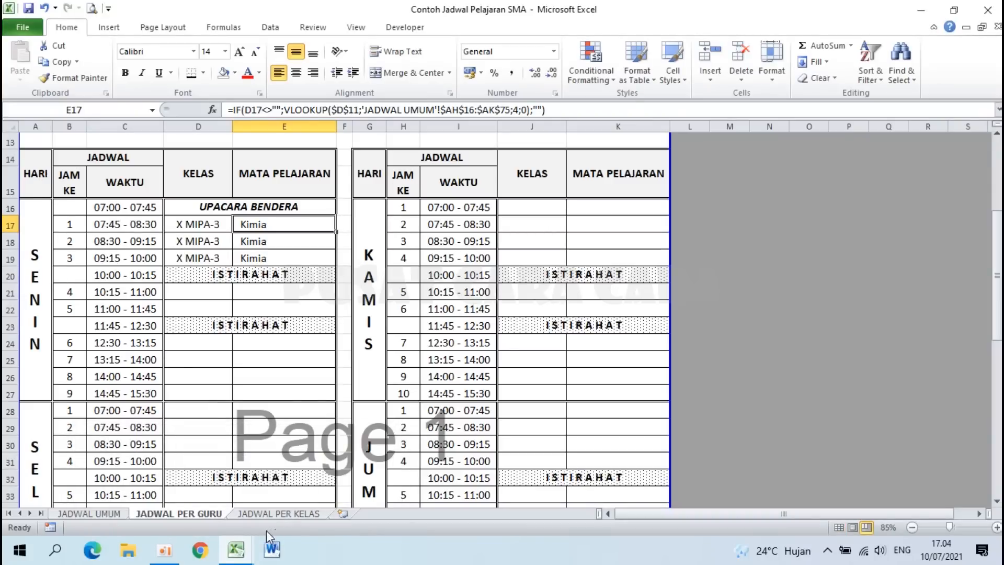
mouse_move(236, 550)
click(296, 492)
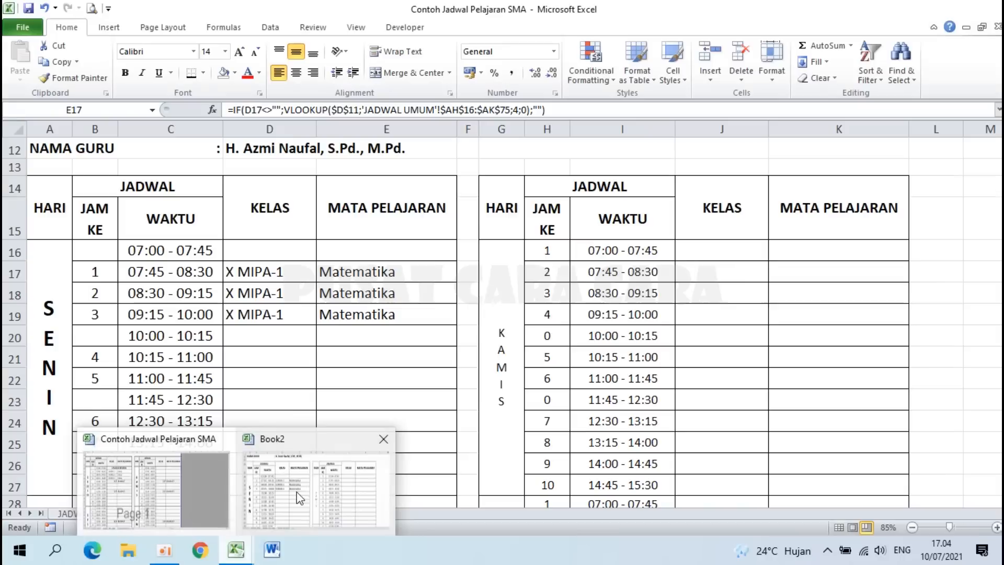
click(273, 309)
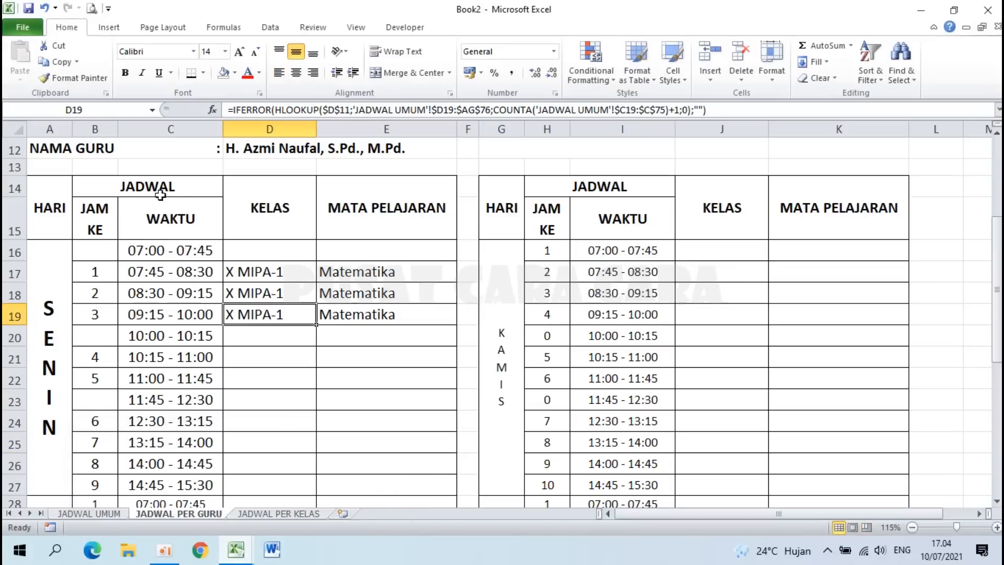
Step: Put a double-line outline border around the KELAS and MATA PELAJARAN headers
drag(248, 193, 364, 212)
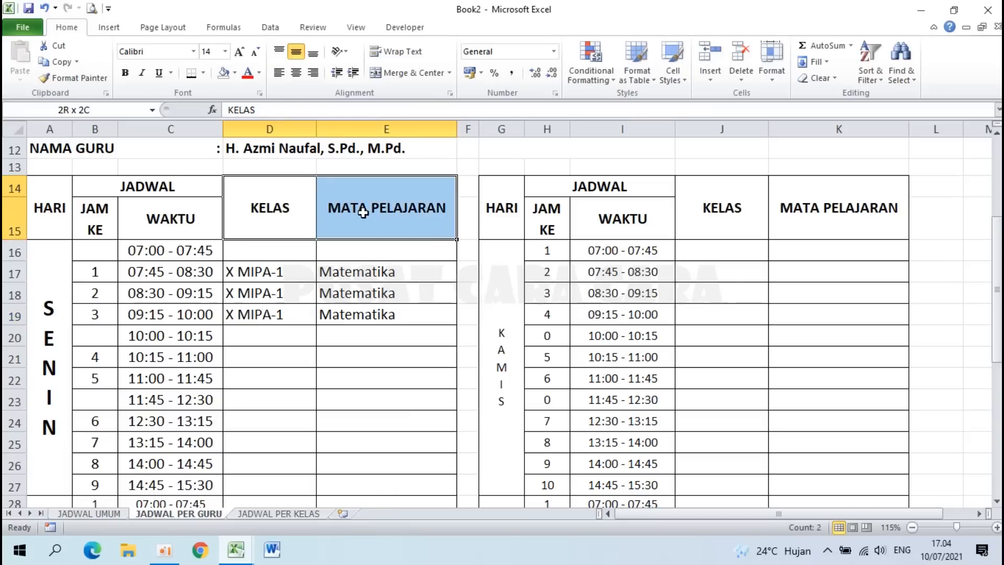
right_click(332, 207)
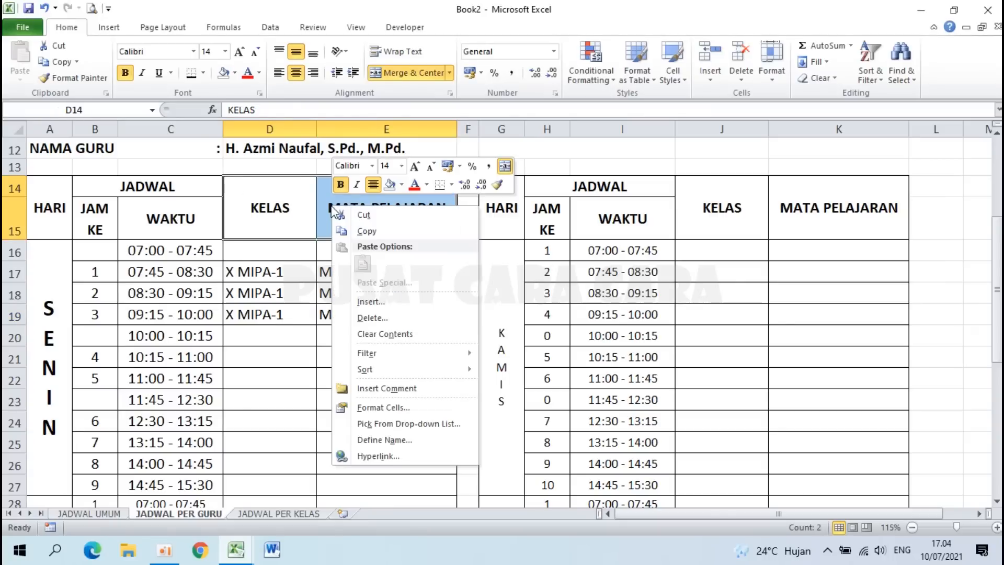
click(379, 409)
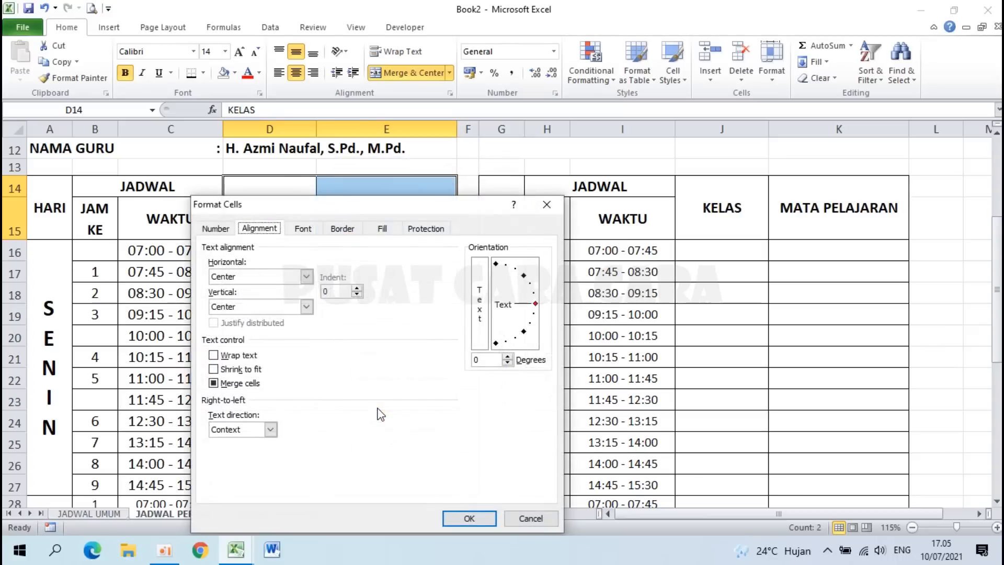
click(348, 229)
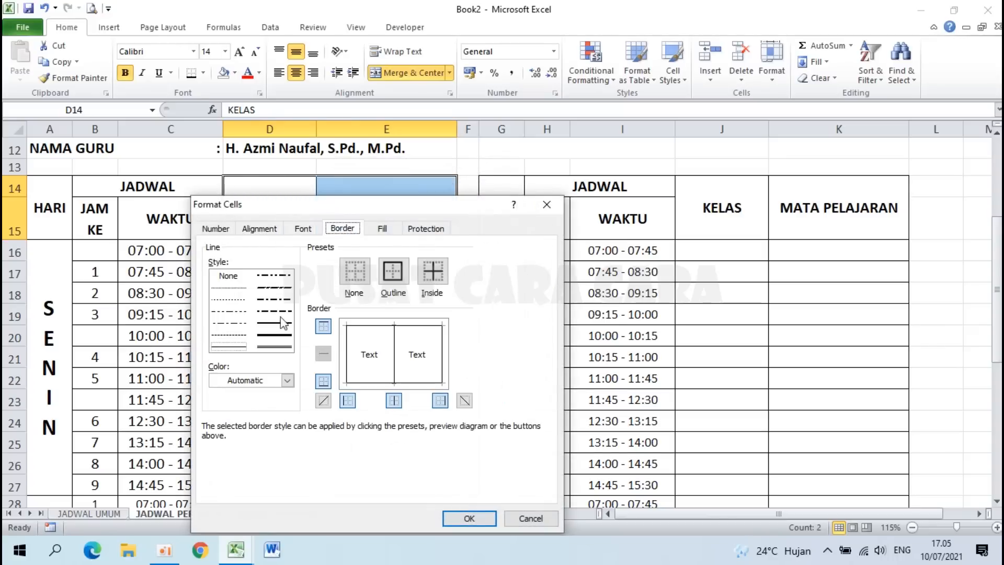
click(273, 348)
click(393, 276)
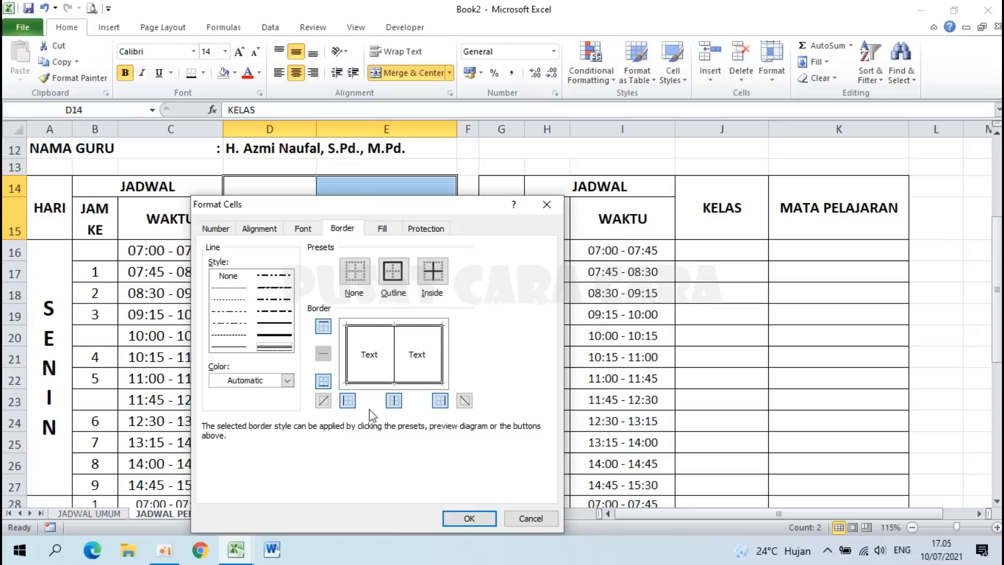
click(463, 519)
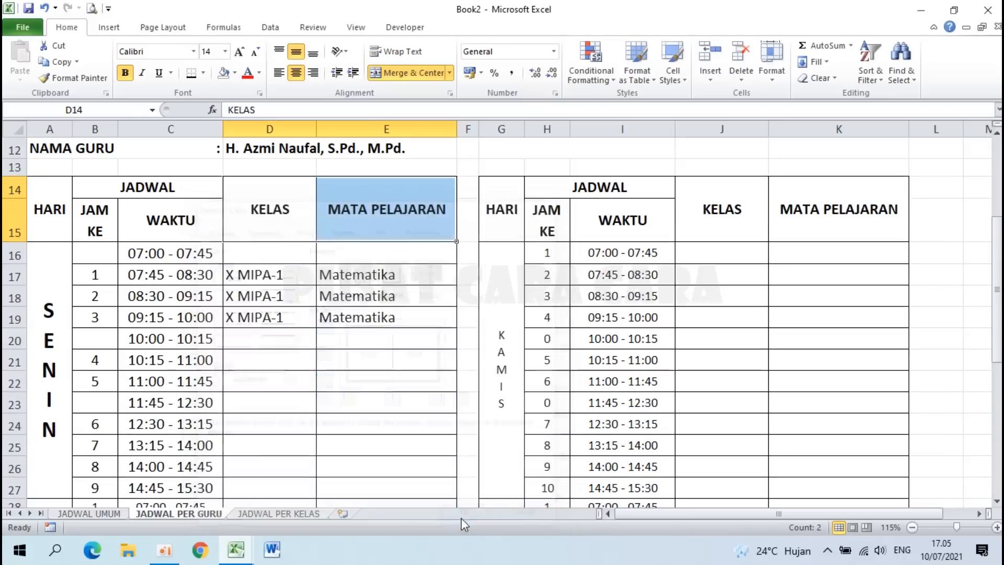
click(381, 356)
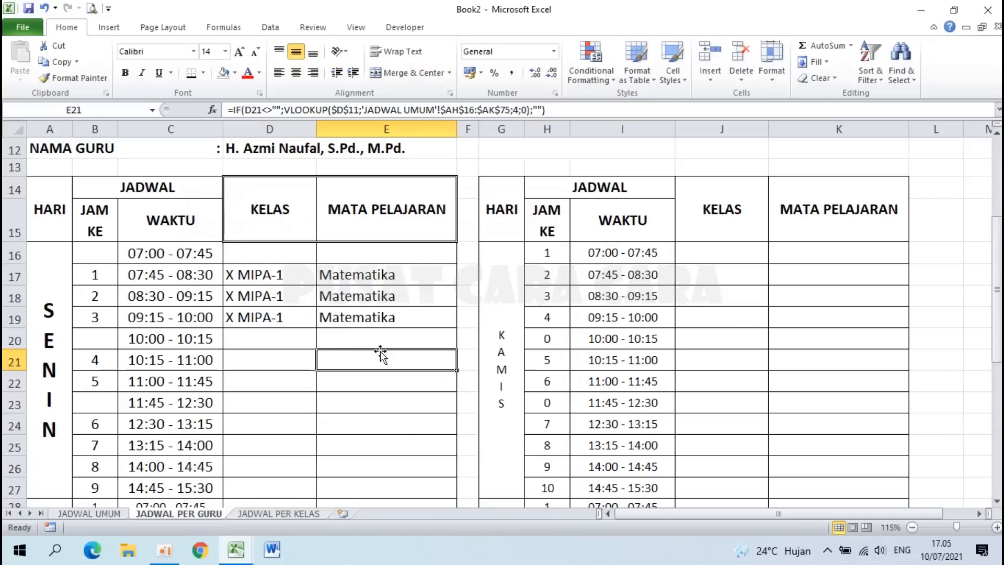
Step: Outline the JAM KE/WAKTU headers and Monday KELAS/MATA PELAJARAN cells with double lines
click(92, 187)
drag(108, 202, 140, 219)
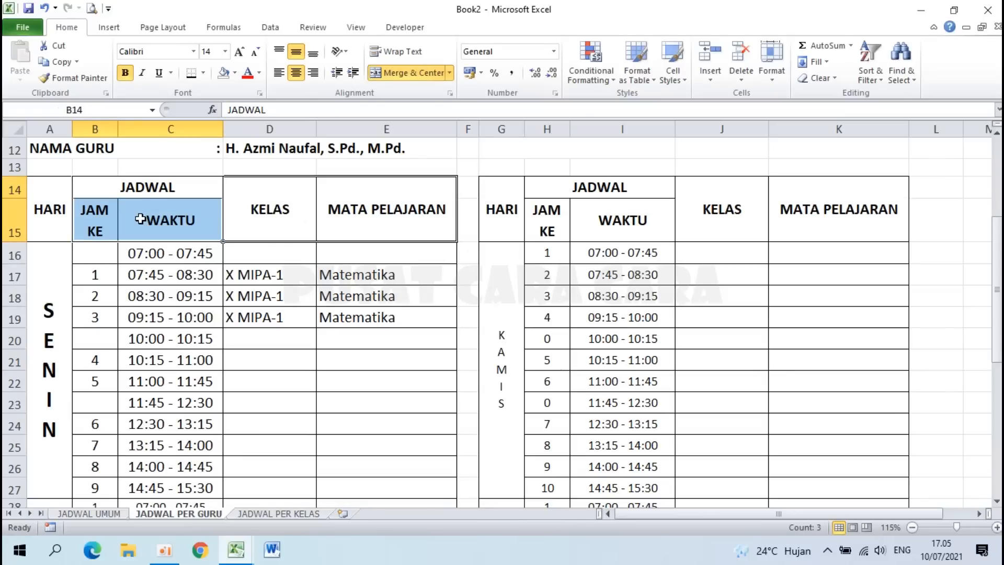
click(172, 296)
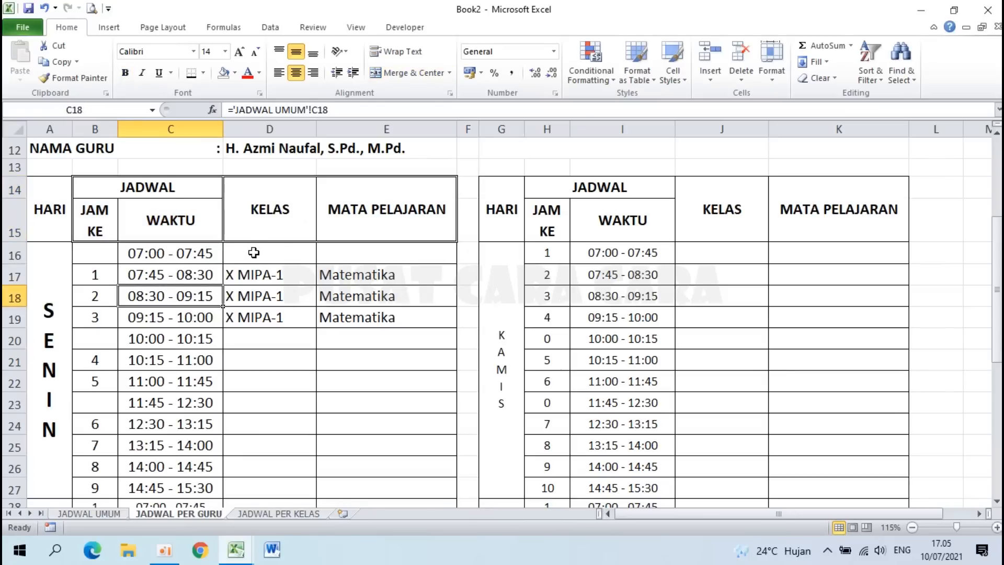
drag(252, 253, 400, 486)
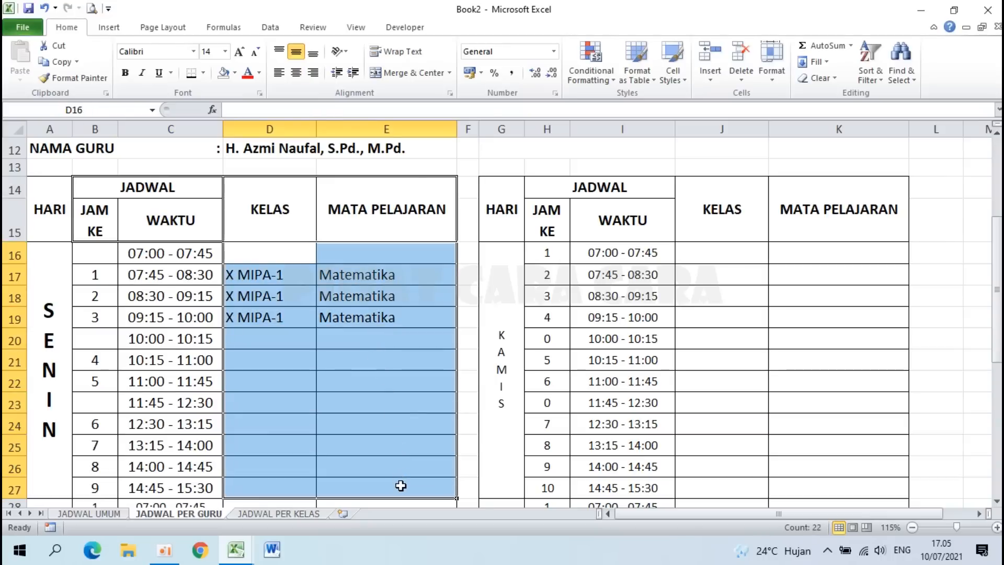
click(345, 333)
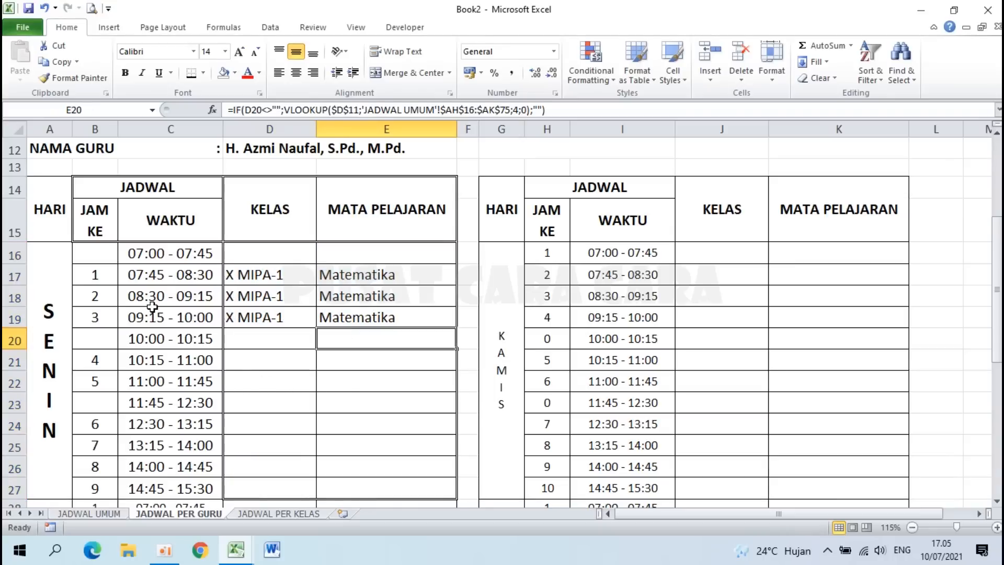
Step: Outline the Monday JAM KE/WAKTU cells and the HARI header with double lines
drag(89, 254, 169, 488)
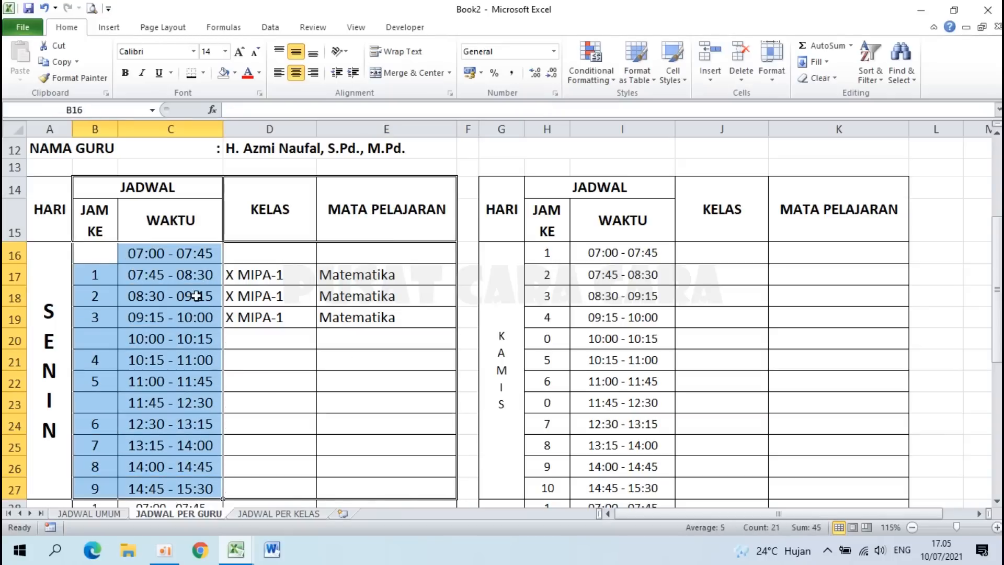
click(265, 356)
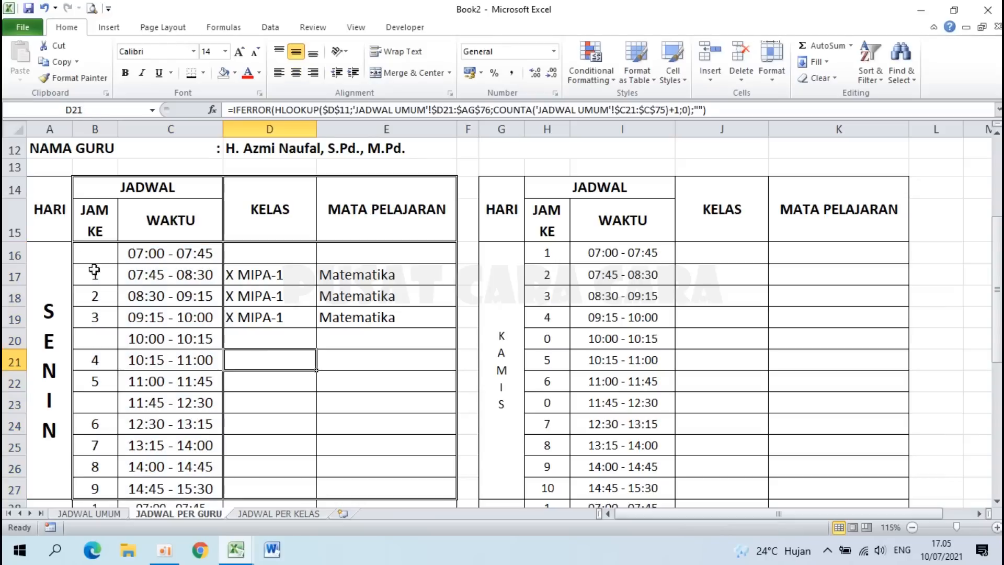
click(48, 203)
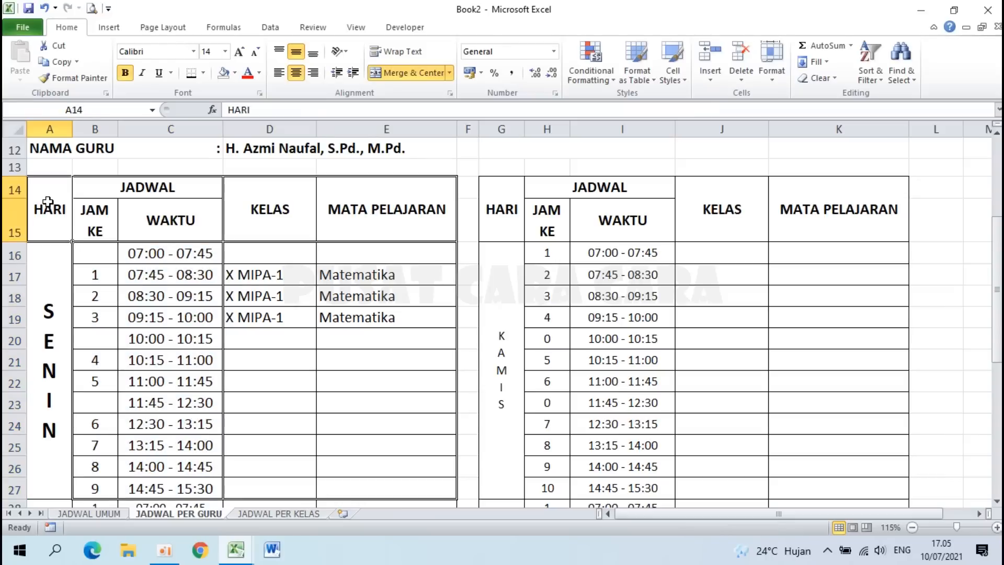
click(170, 314)
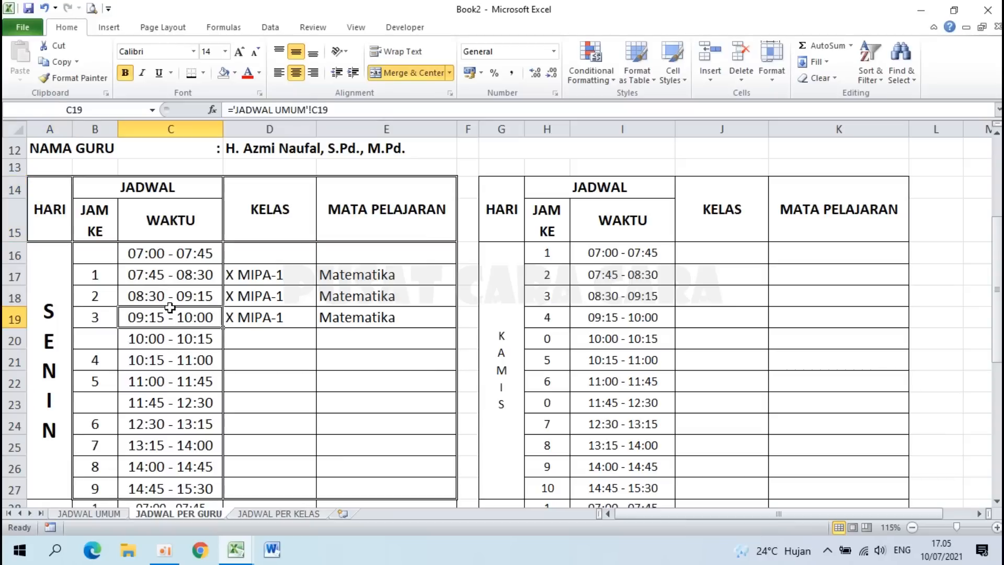
click(45, 300)
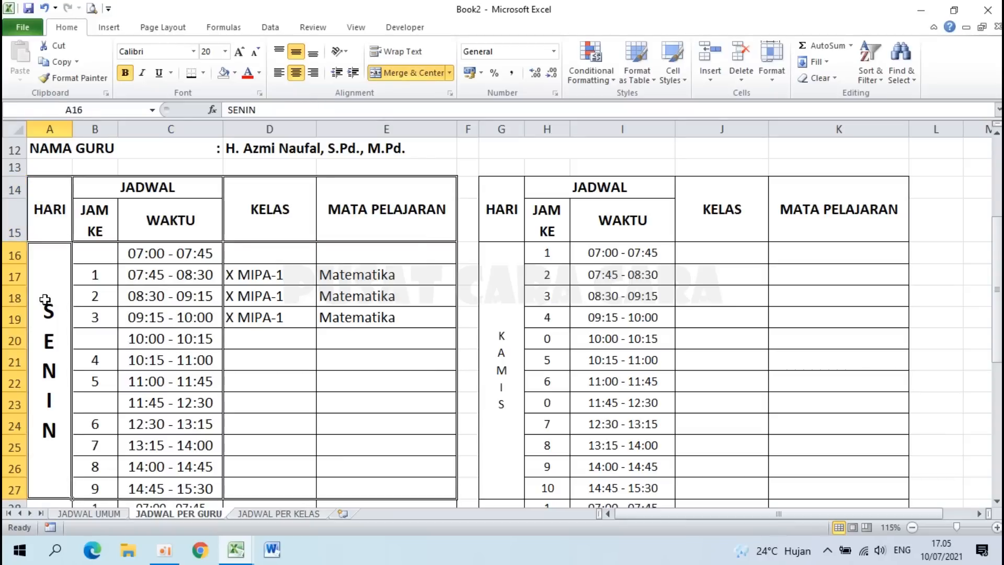
Step: Copy the SENIN header formatting A14:E15 onto the KAMIS header G14:K15
click(230, 335)
click(376, 389)
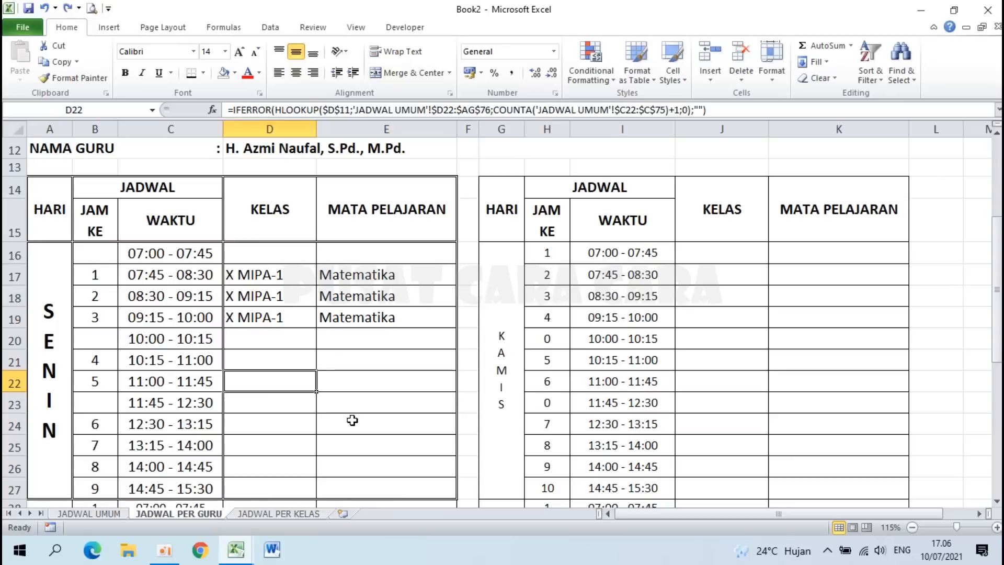
click(353, 420)
drag(59, 224, 359, 208)
click(517, 208)
drag(516, 208, 828, 203)
click(356, 335)
click(46, 204)
drag(46, 204, 370, 198)
click(68, 78)
mouse_move(516, 209)
mouse_down()
mouse_move(686, 197)
mouse_move(805, 204)
mouse_up()
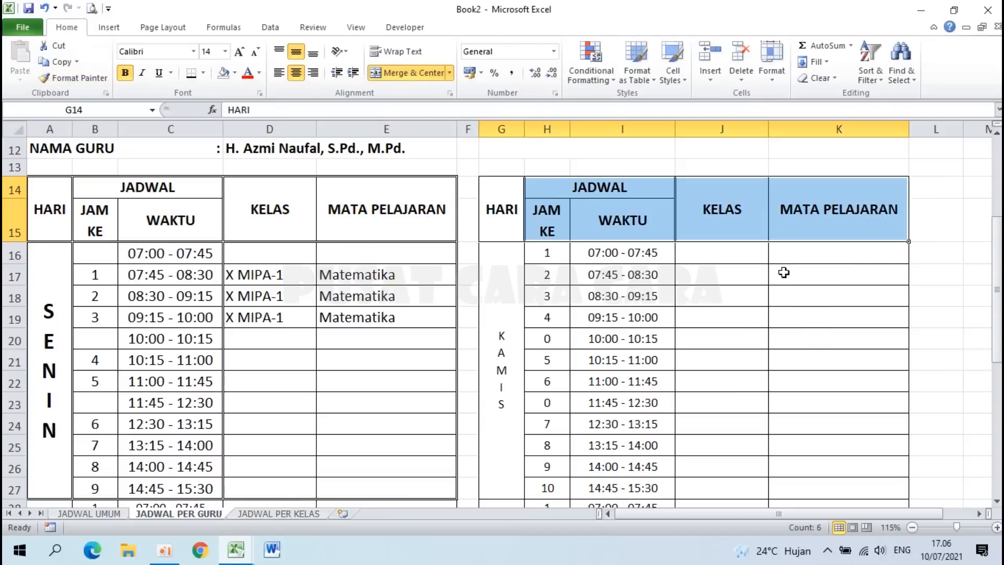
click(743, 324)
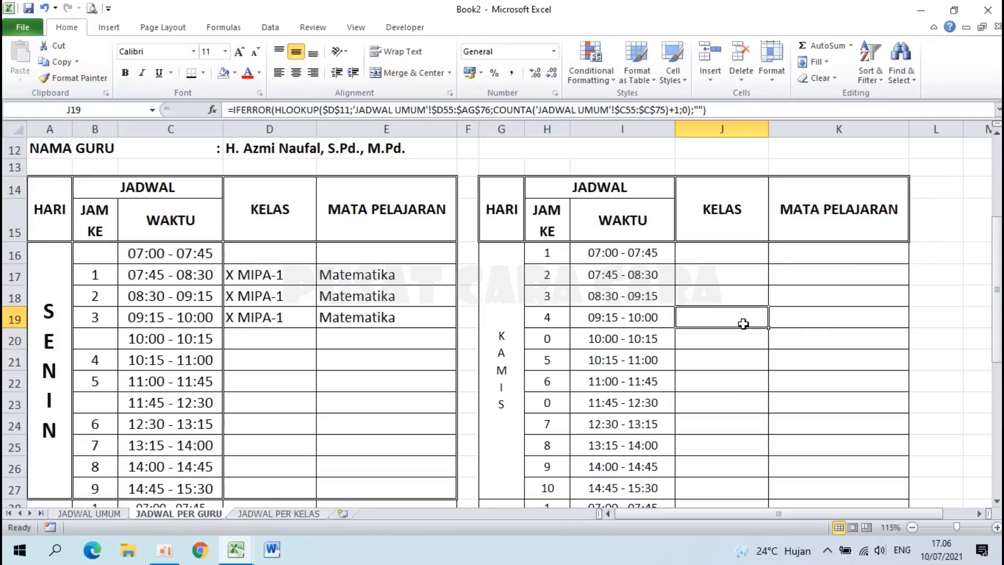
Step: Copy the SENIN block A16:E27 formatting onto the KAMIS block G16:K27
drag(53, 302, 335, 339)
drag(52, 320, 365, 348)
click(92, 79)
drag(495, 282, 802, 331)
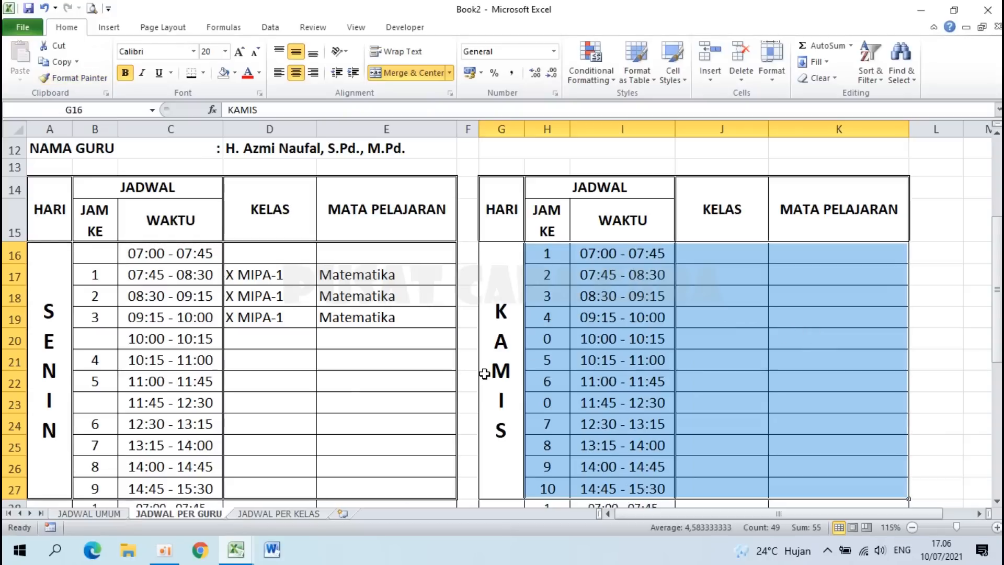
scroll(485, 374, down, 2)
scroll(485, 373, up, 1)
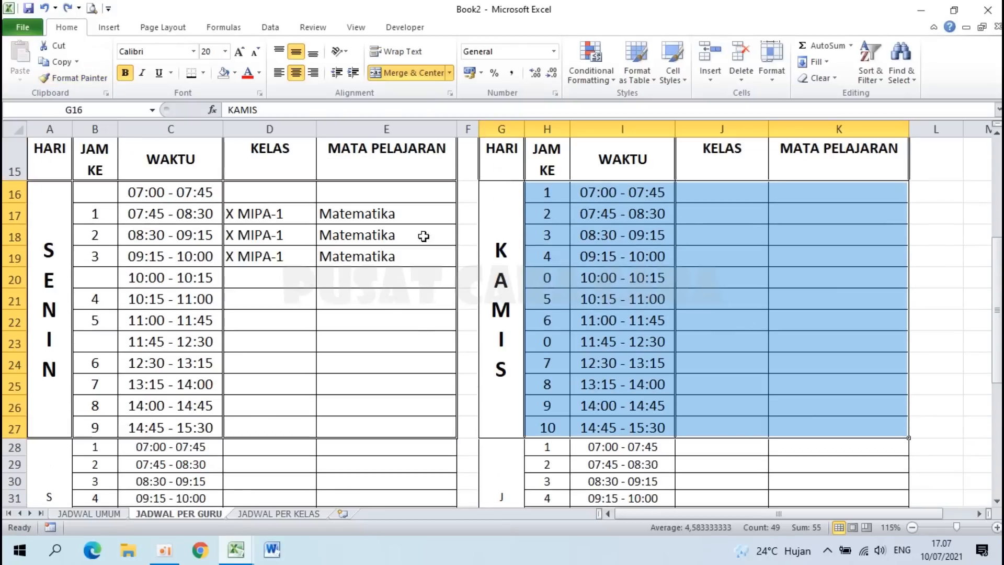
Step: Apply the day-block formatting to SELASA A28:E39 and JUM'AT G28:K39
click(89, 81)
scroll(231, 231, down, 3)
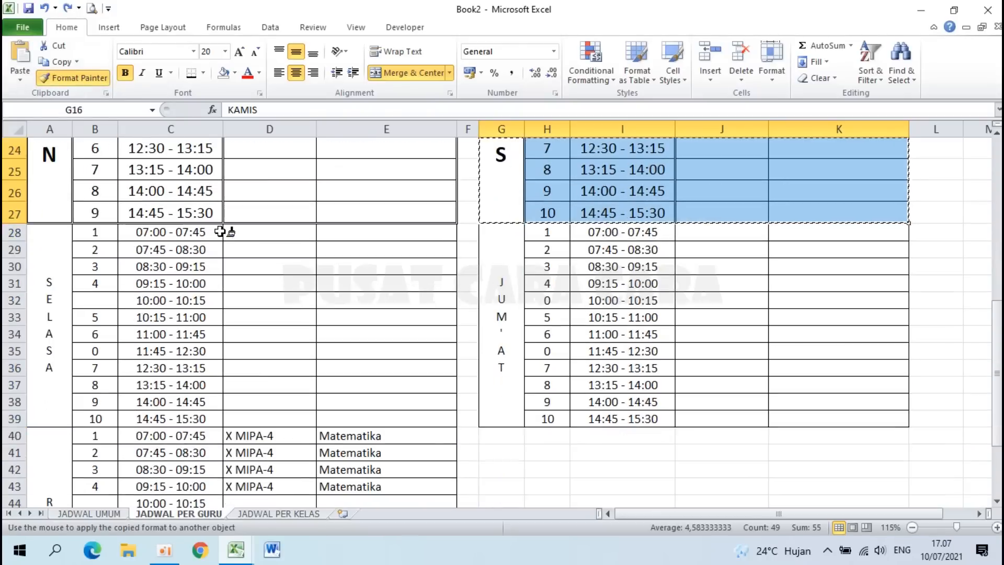
drag(45, 245, 379, 273)
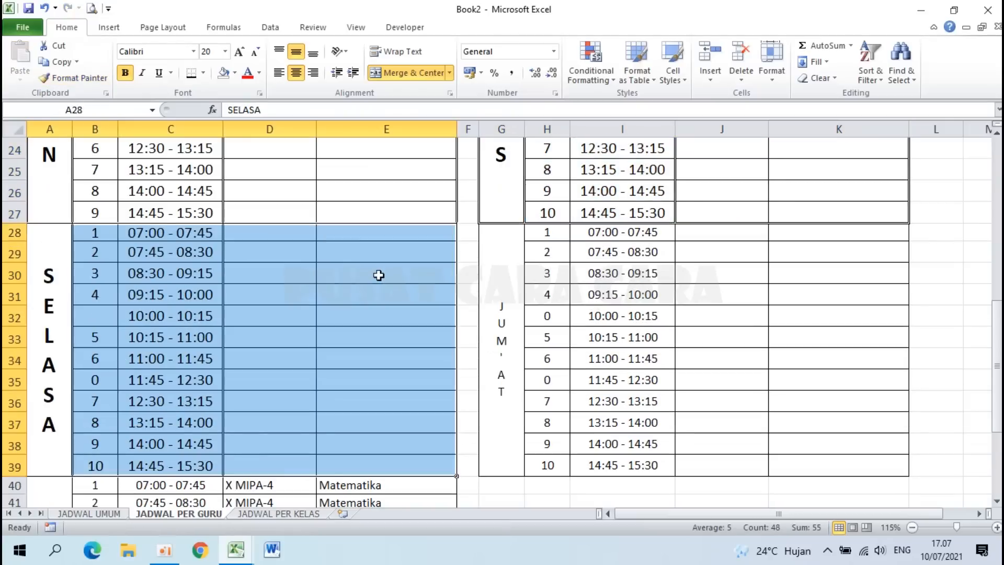
click(68, 81)
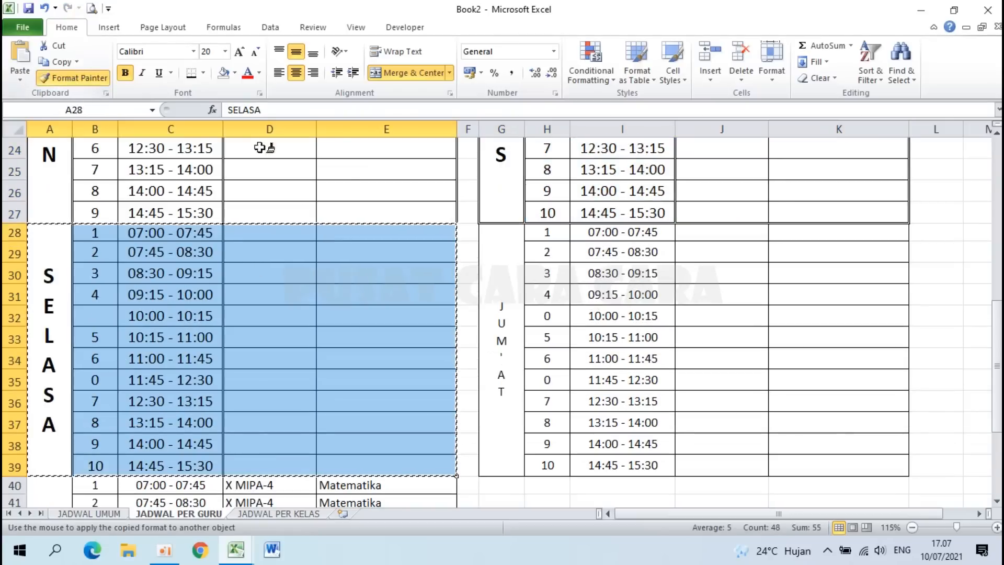
drag(506, 292, 808, 320)
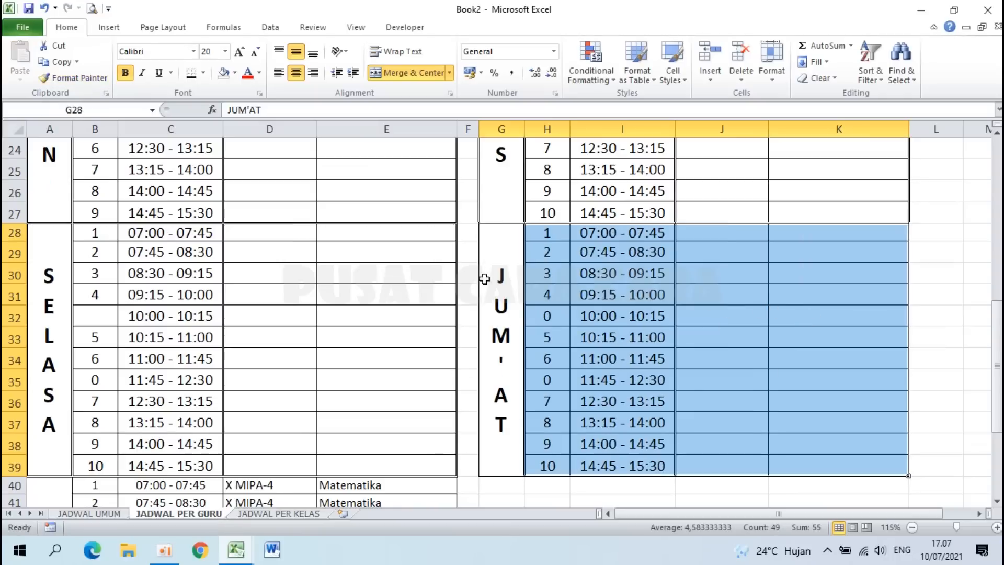
Step: Copy the JUM'AT block formatting onto the RABU block A40:E51
click(73, 77)
scroll(183, 253, down, 4)
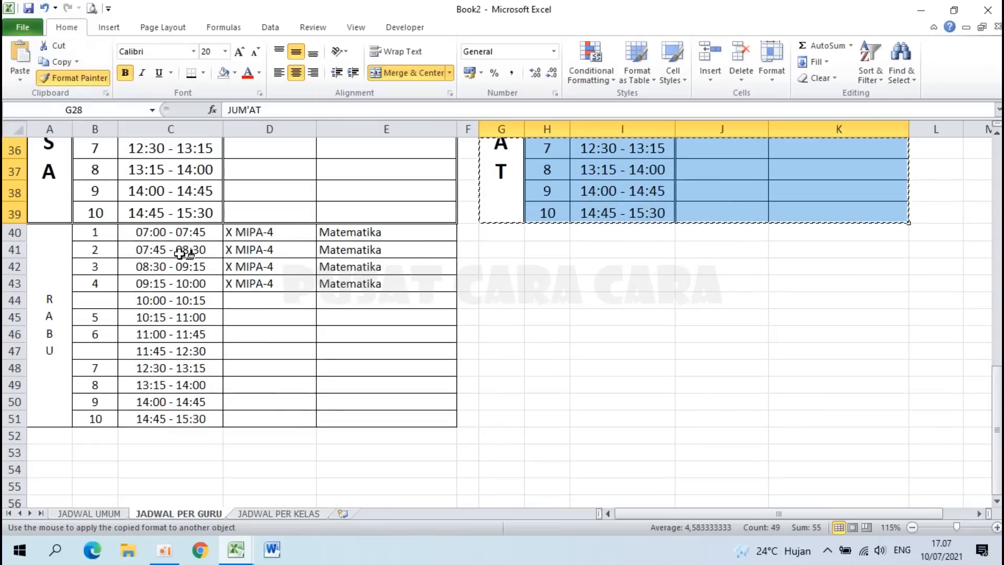
drag(40, 254, 360, 292)
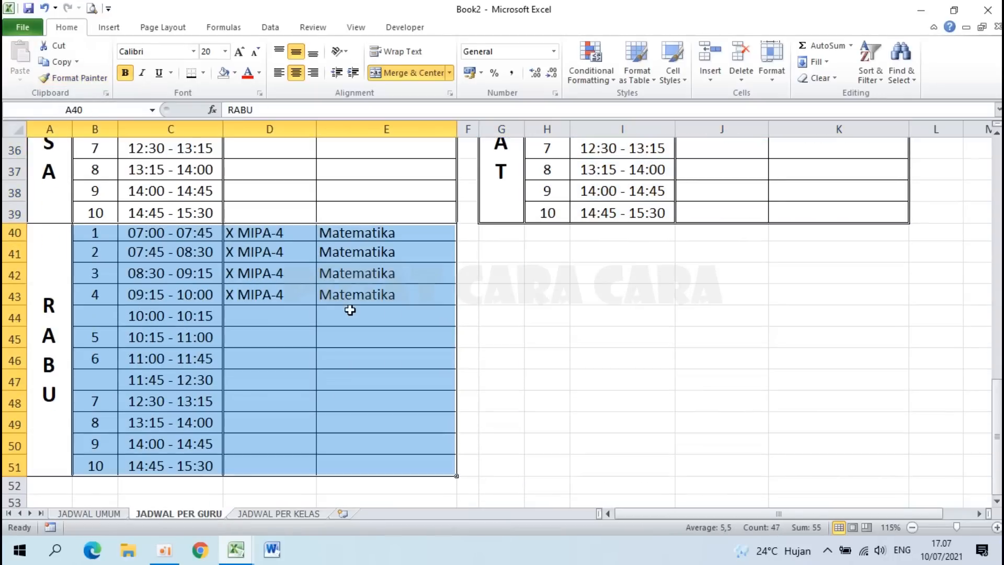
scroll(350, 309, up, 1)
click(350, 314)
scroll(350, 310, up, 2)
scroll(350, 310, up, 3)
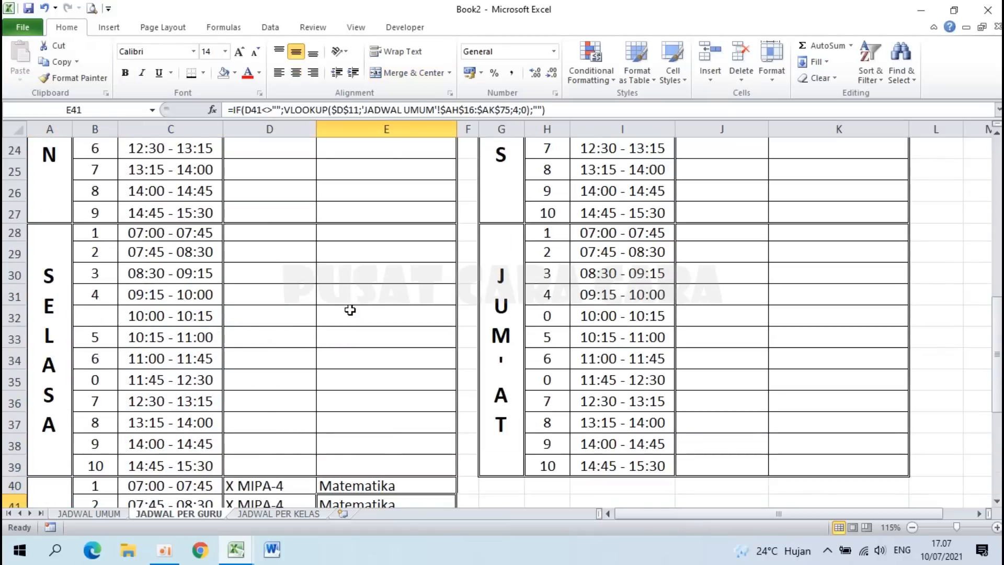
click(261, 362)
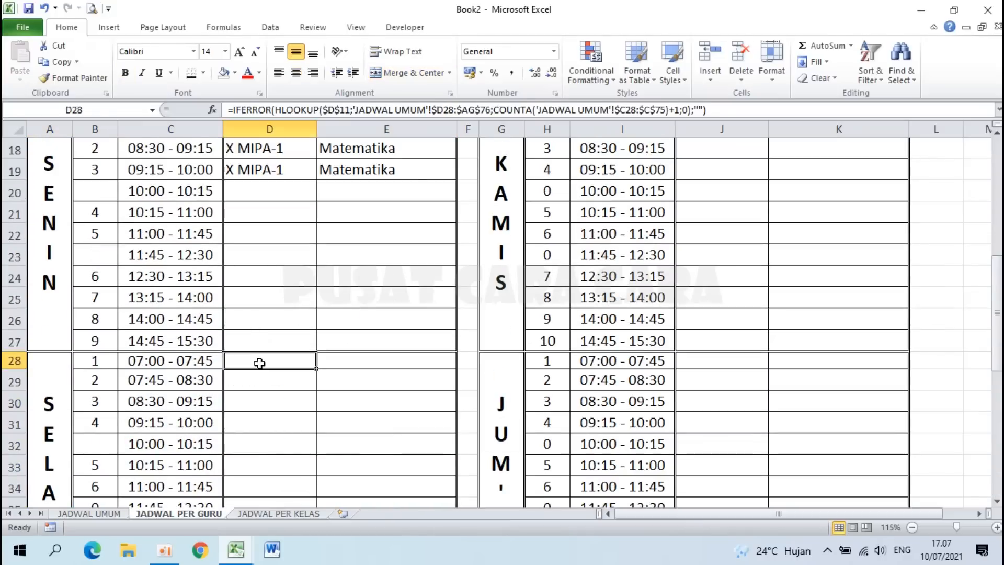
scroll(27, 358, up, 2)
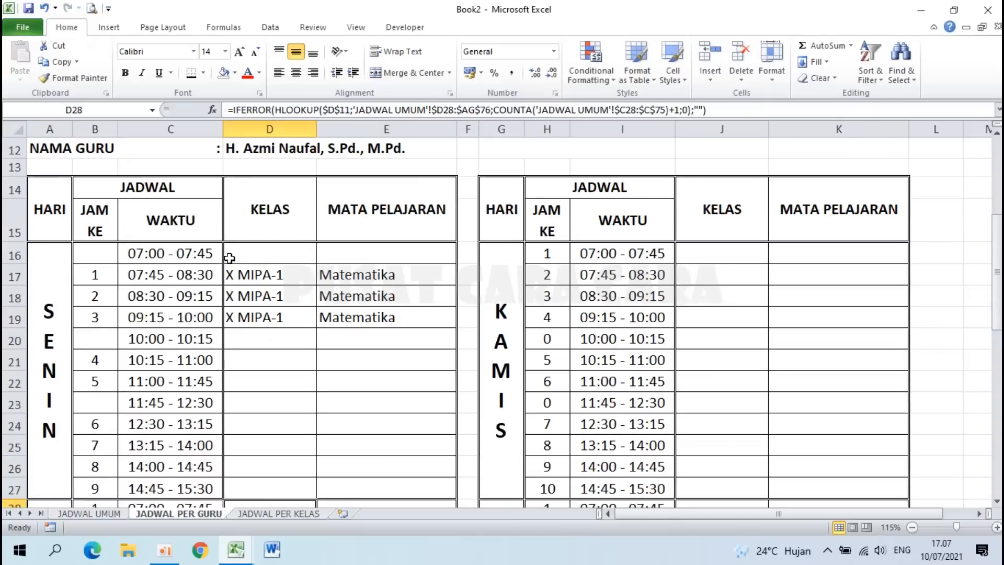
Step: Check row 22's current height and leave it unchanged
right_click(17, 381)
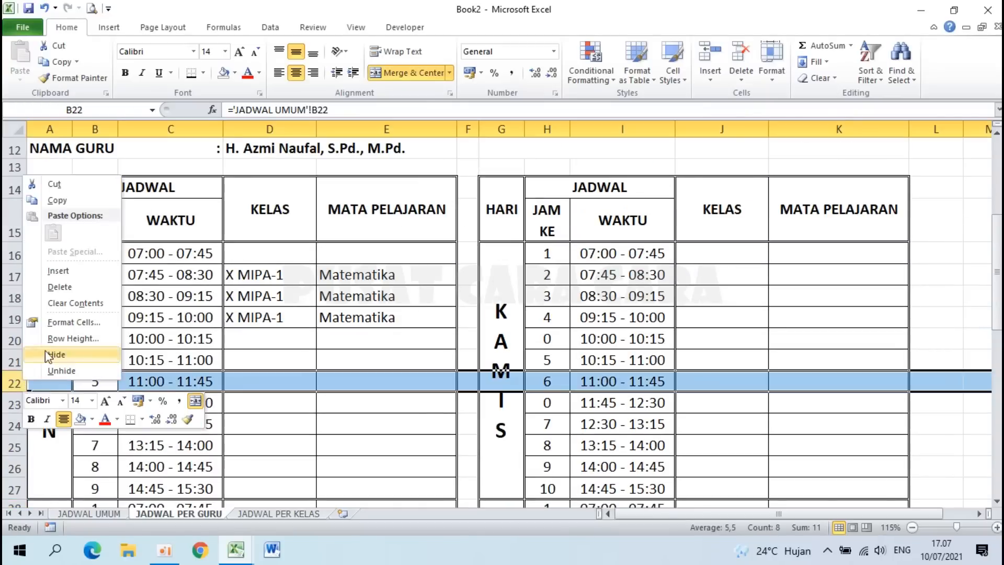
click(71, 339)
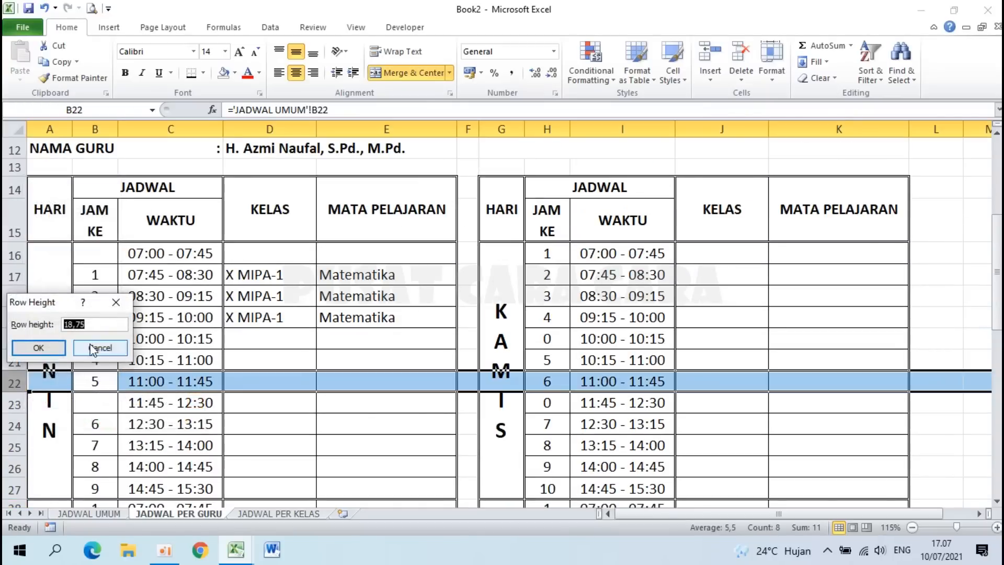
click(92, 346)
scroll(92, 347, down, 5)
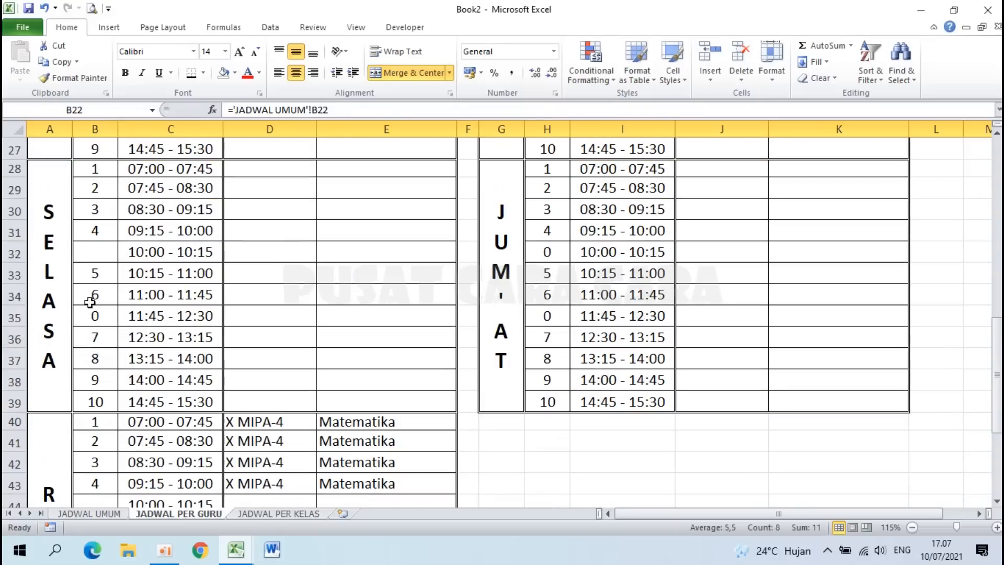
Step: Set row 28's height to 18,75
right_click(12, 169)
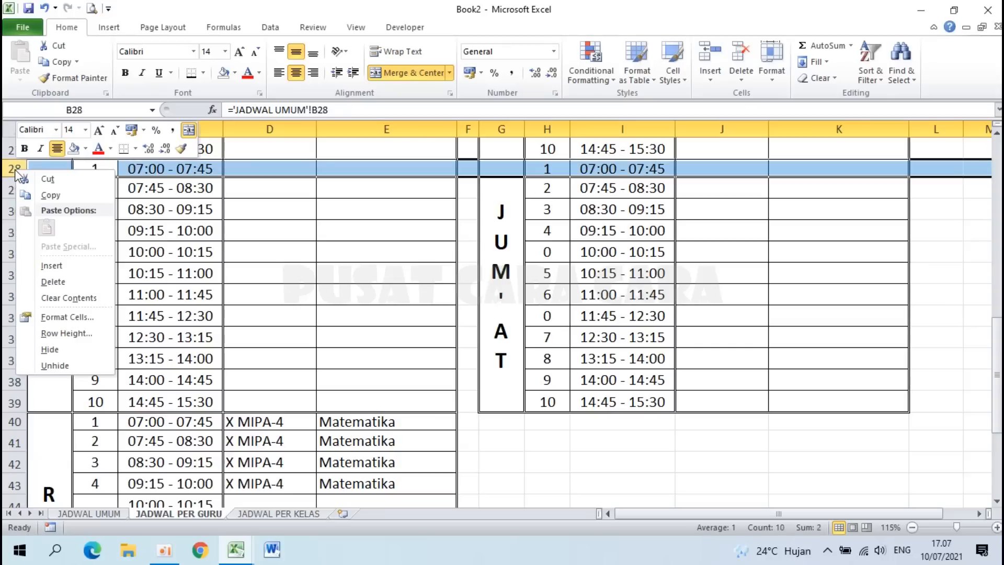
click(84, 334)
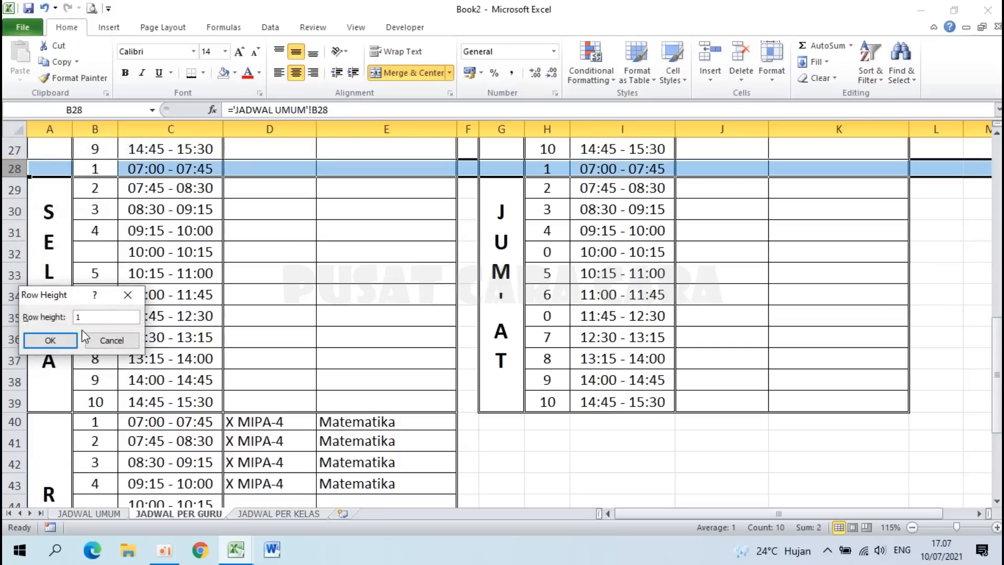
text(18,75)
key(Return)
Step: Check row 40's height and D44's class formula, then select the empty first-period cell D16
scroll(165, 338, down, 3)
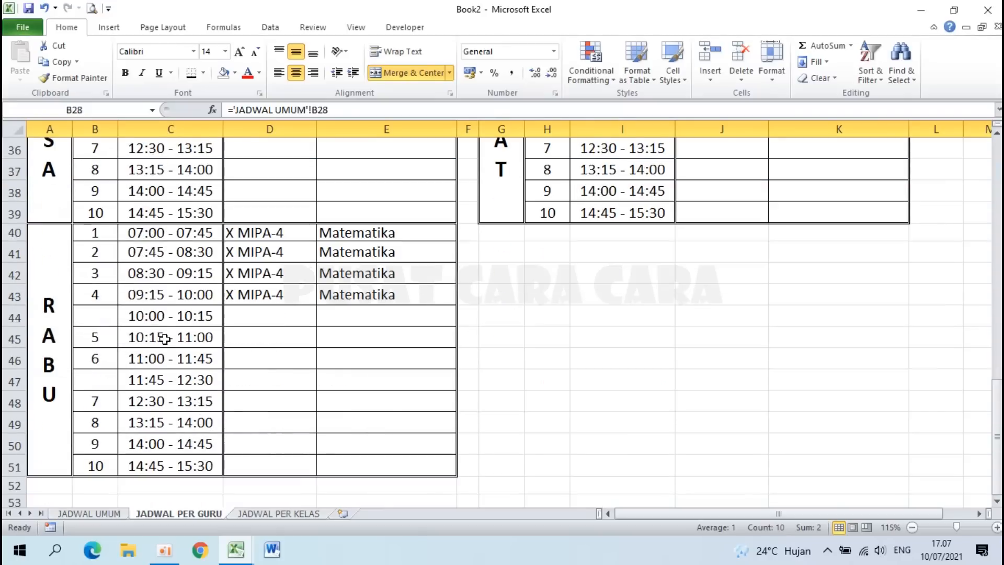
click(14, 233)
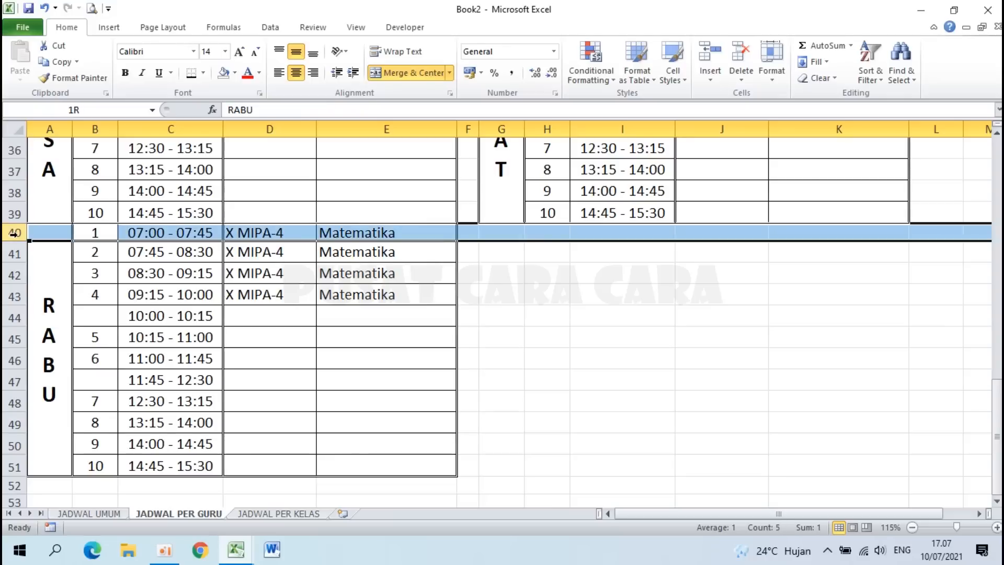
click(230, 314)
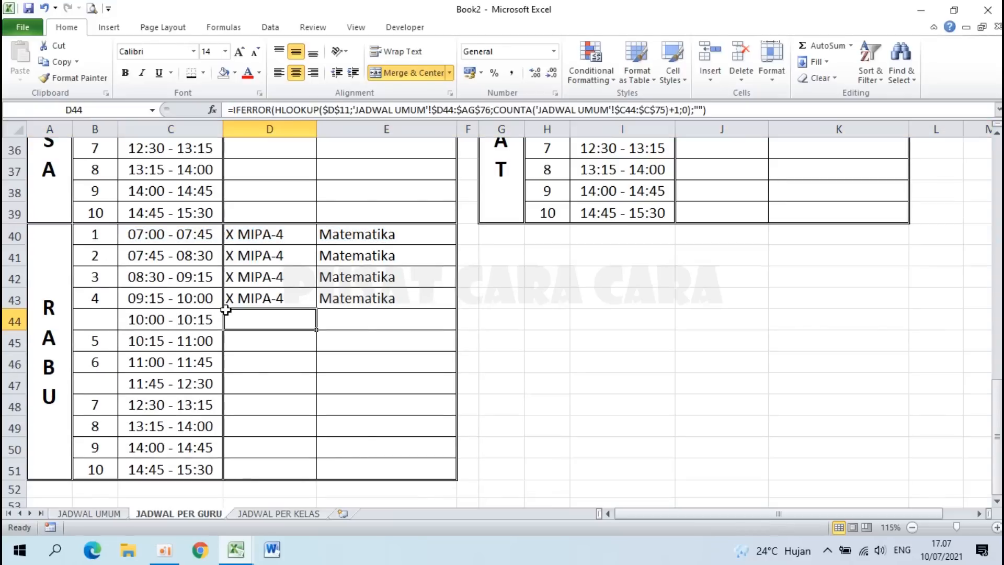
scroll(267, 312, up, 8)
click(259, 294)
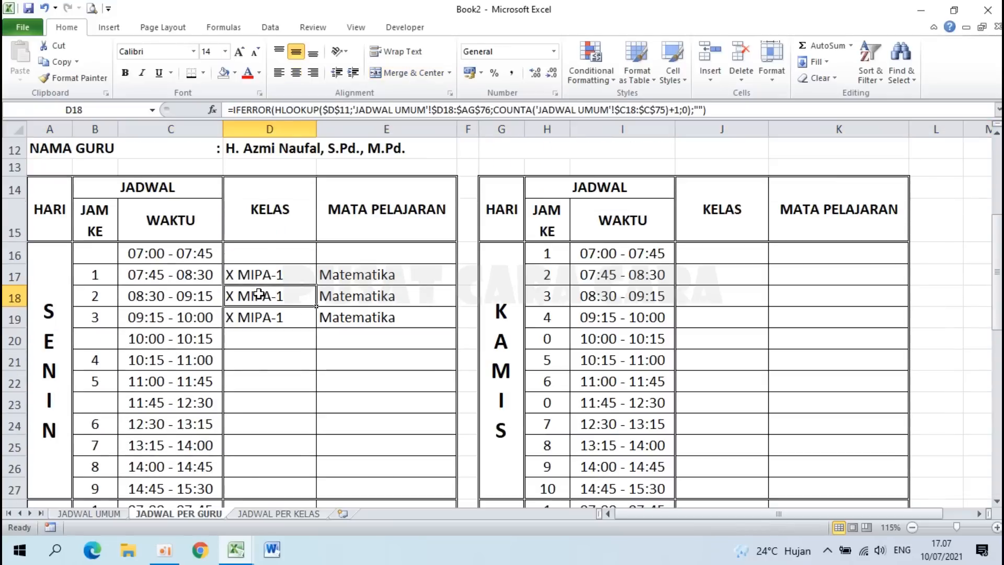
click(291, 260)
Step: Review the UPACARA BENDERA and ISTIRAHAT entries on the JADWAL UMUM sheet
click(97, 518)
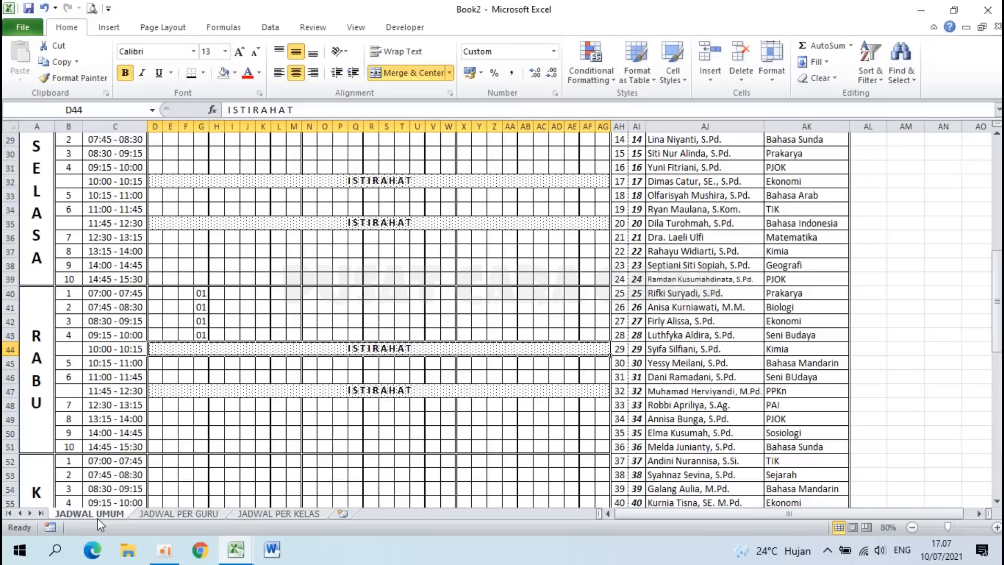
scroll(177, 387, up, 2)
scroll(349, 251, up, 3)
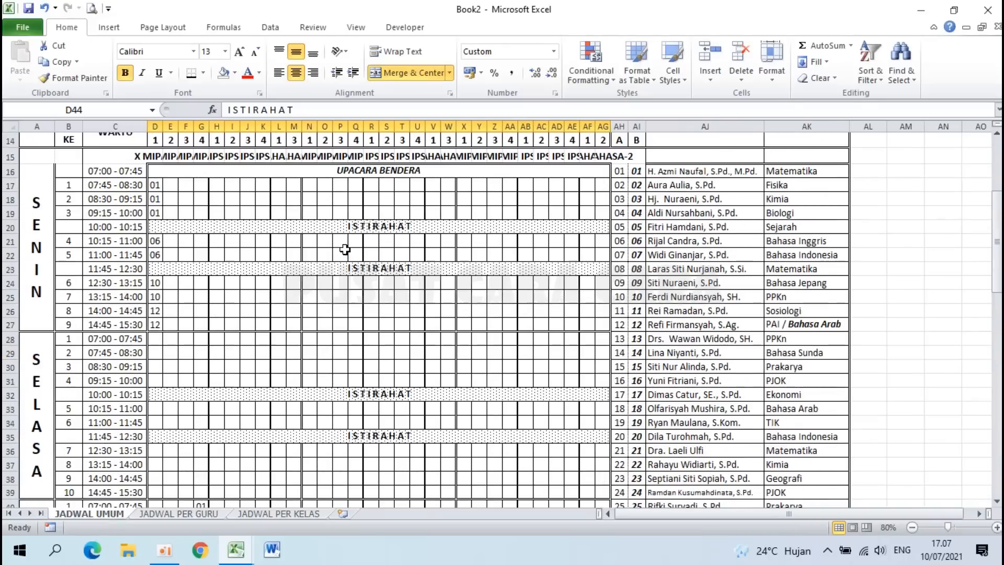
click(373, 169)
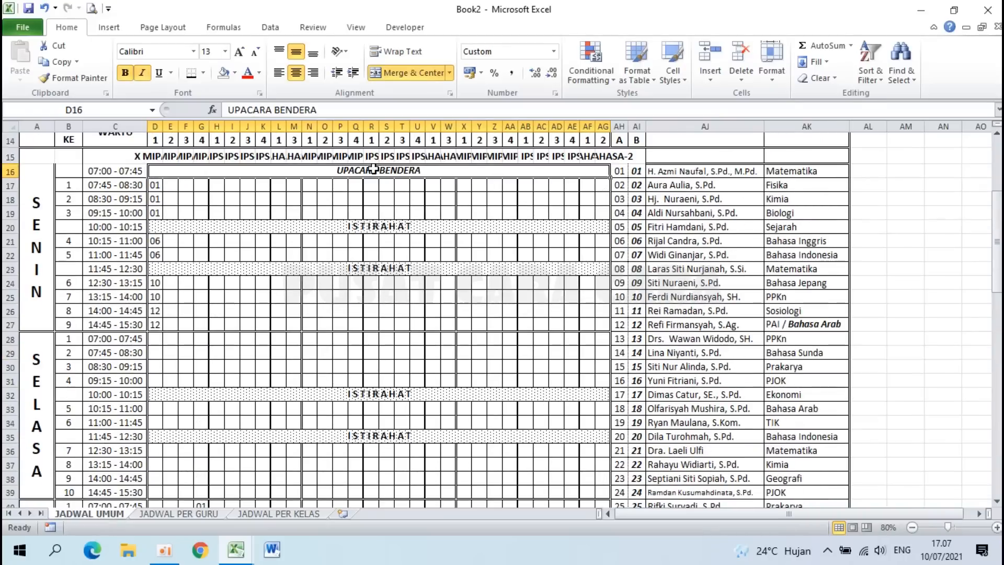
click(372, 226)
click(187, 515)
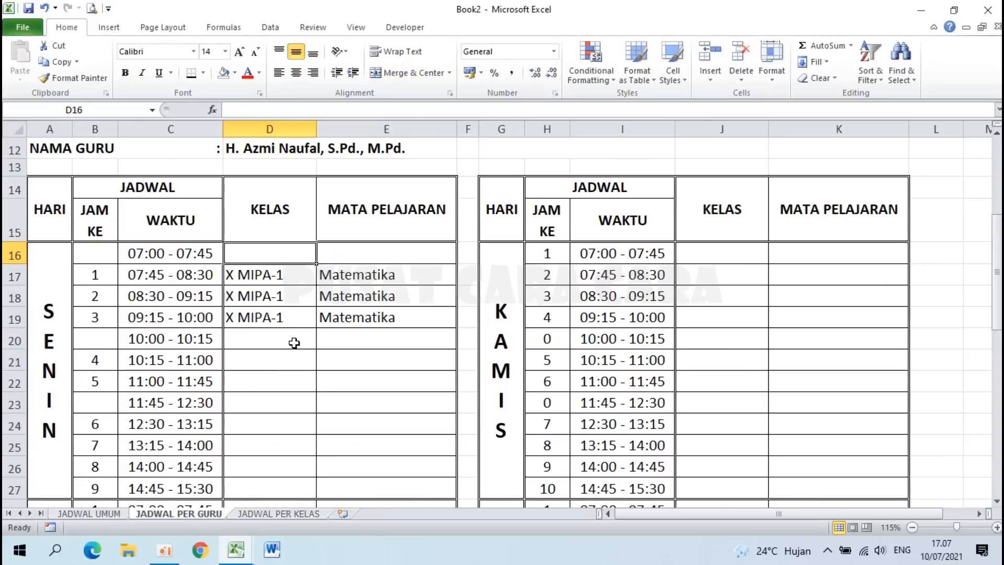
Step: Merge D16:E16 on JADWAL PER GURU and enter UPACARA BENDERA in it
drag(259, 253, 349, 251)
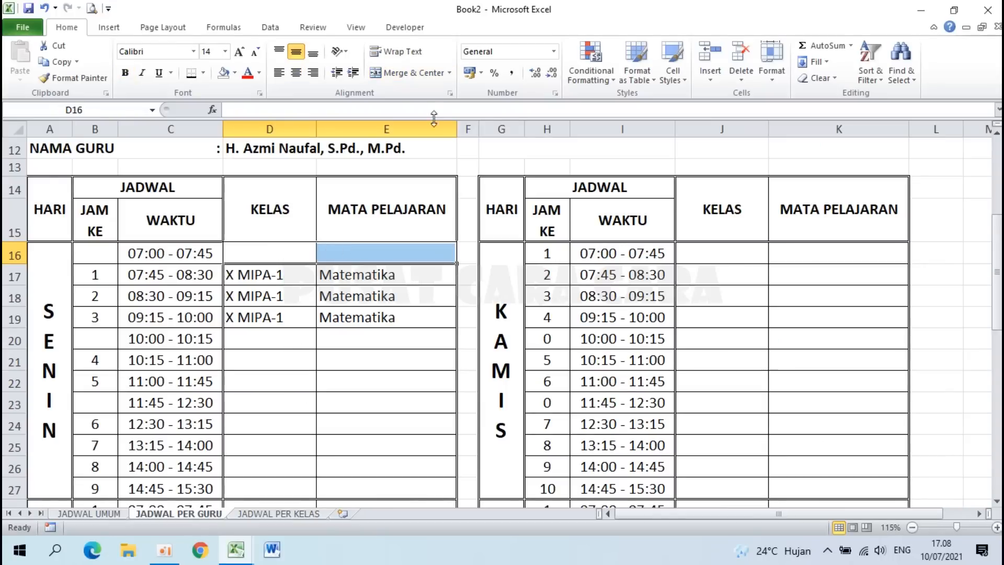
click(405, 73)
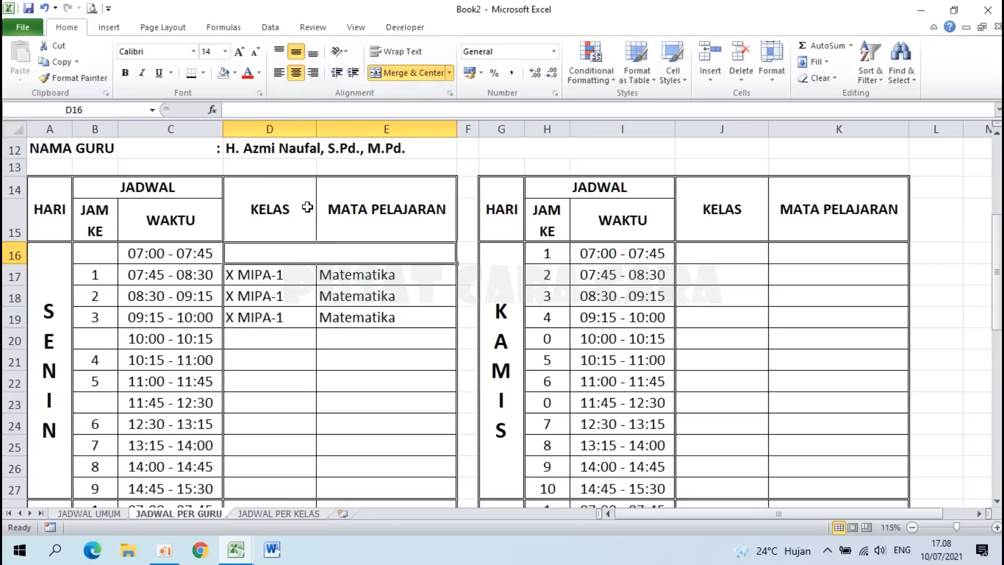
text(up)
key(BackSpace)
key(BackSpace)
text(UP)
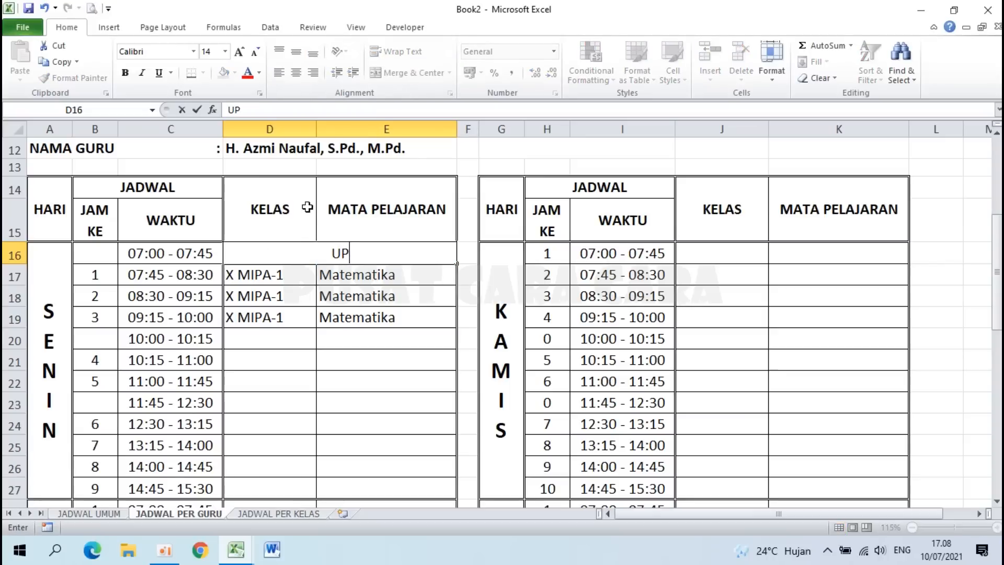
text(ACARA BENDERA)
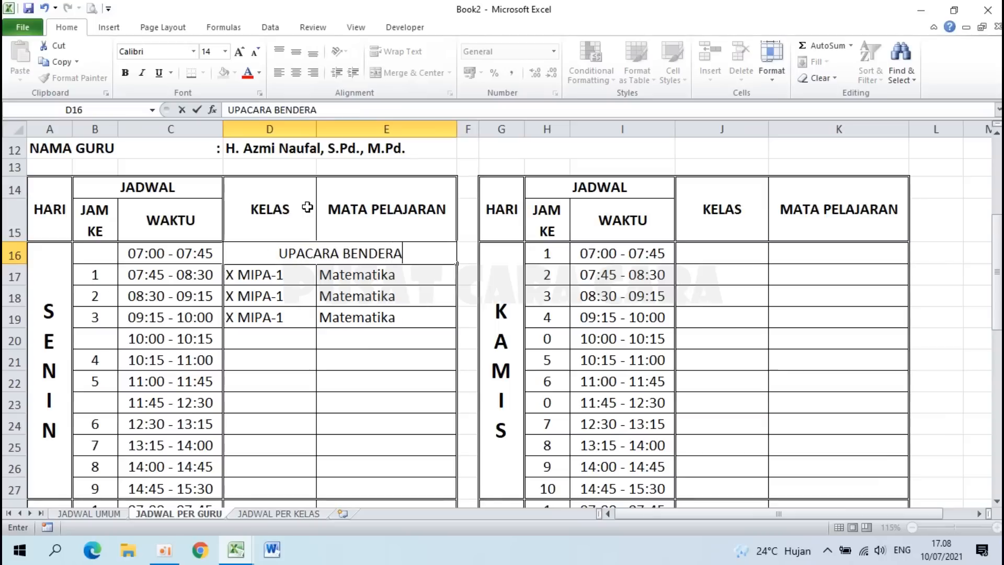
key(Return)
key(Up)
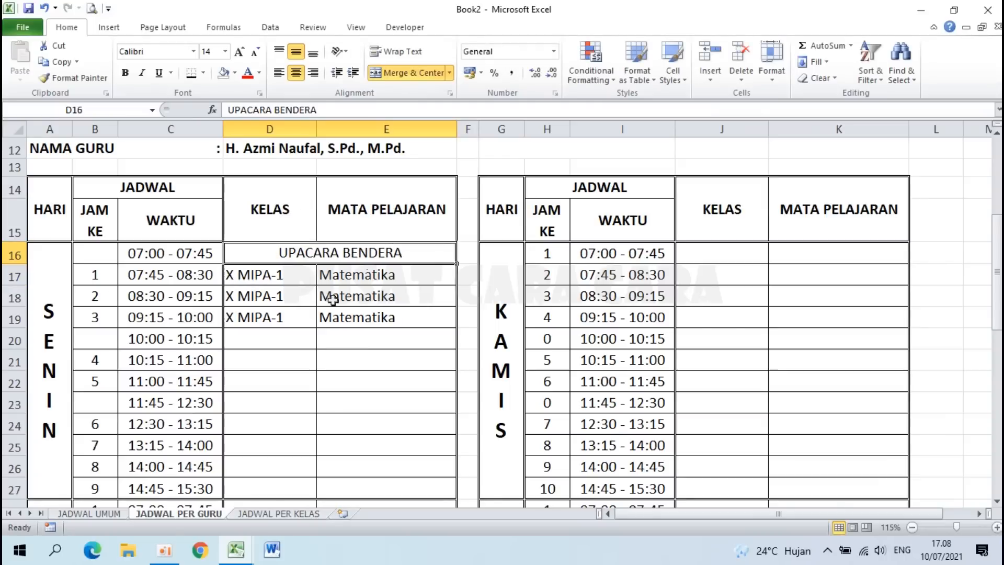
click(278, 342)
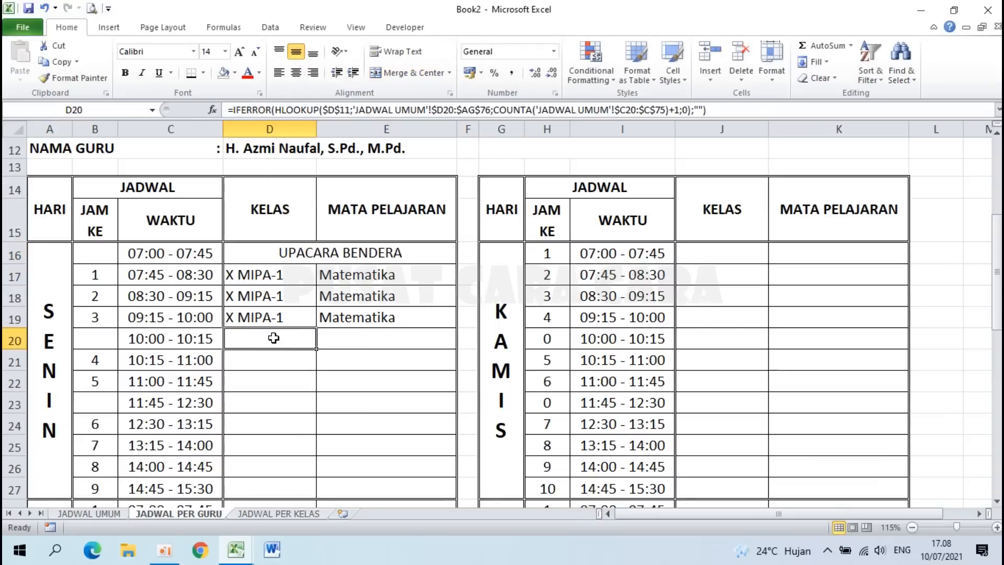
Step: Clear D20:E20, merge and center it, and give it a fine dotted fill pattern
drag(272, 338, 347, 339)
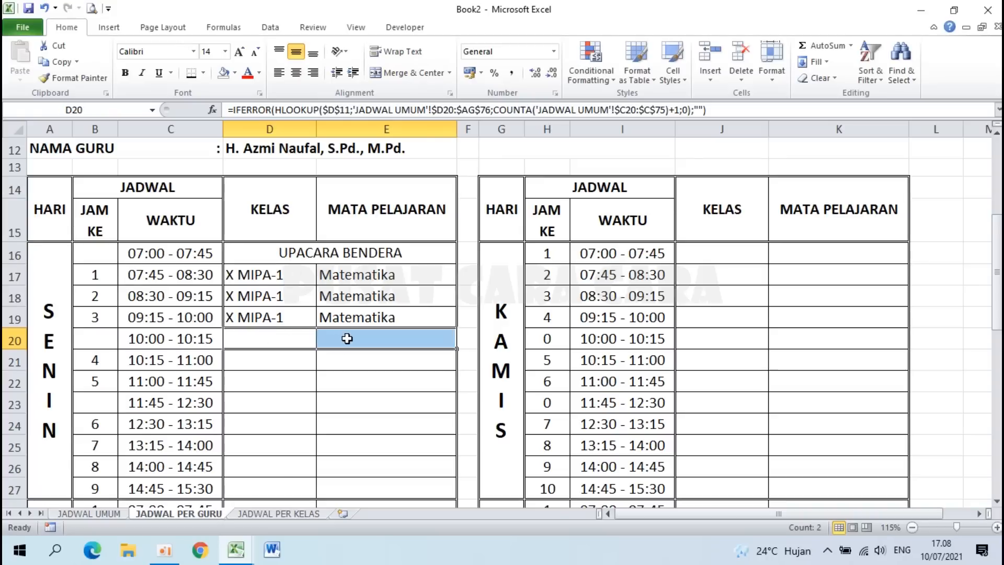
key(Delete)
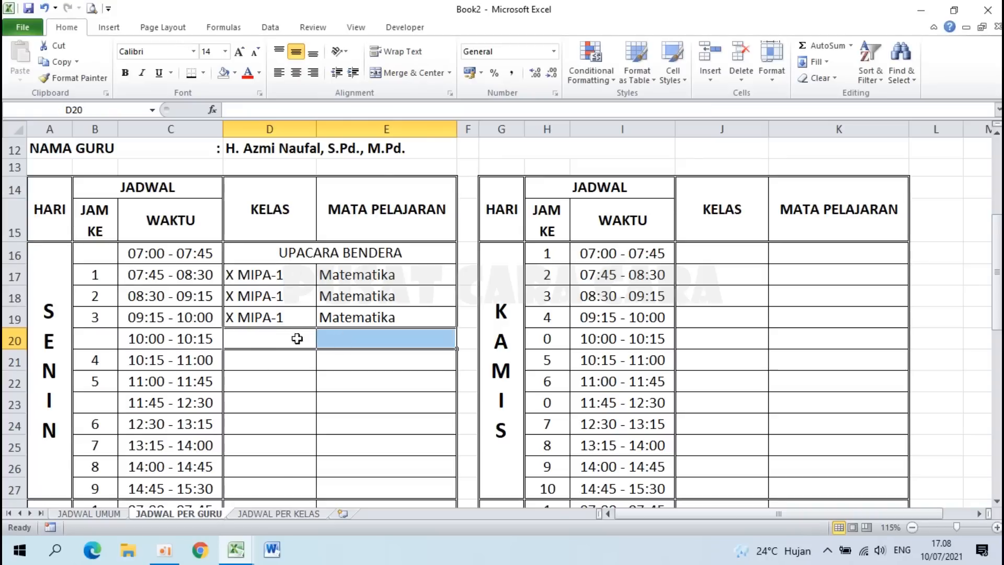
click(411, 76)
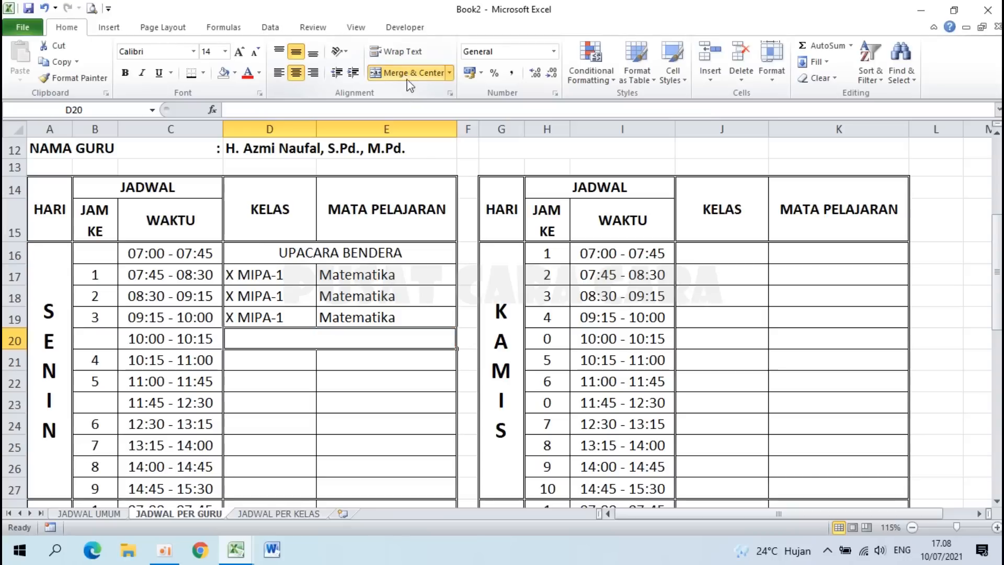
right_click(328, 338)
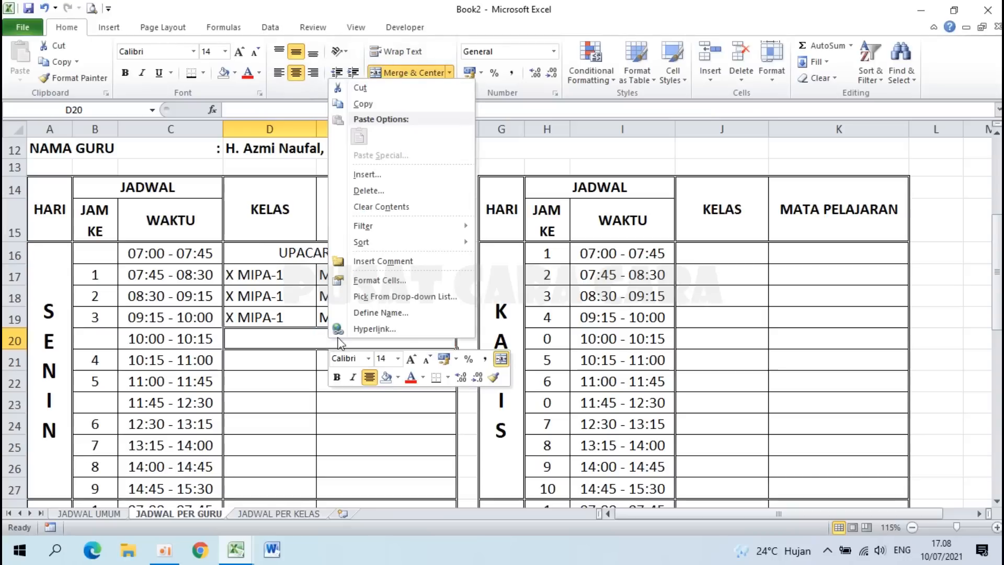
click(366, 279)
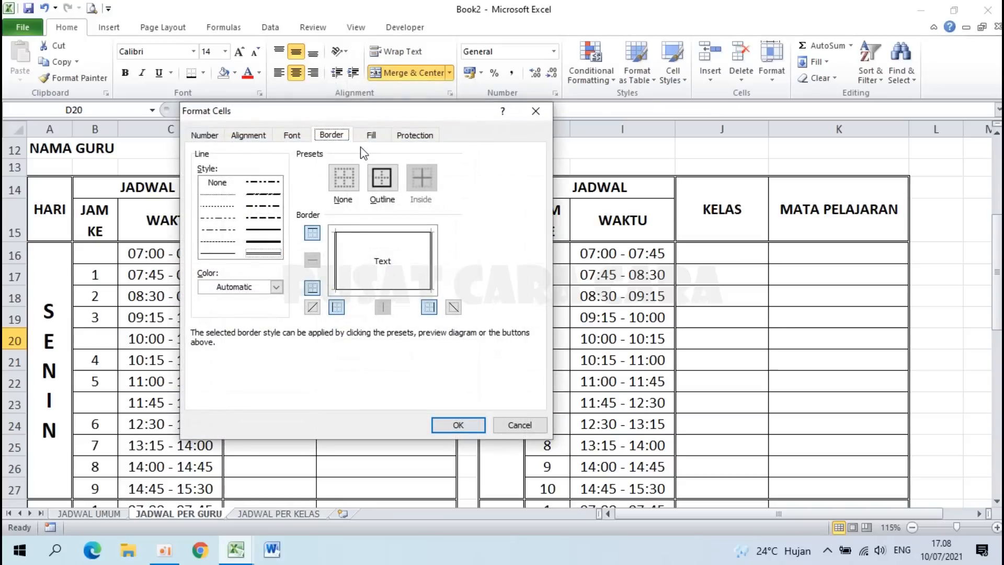
click(369, 136)
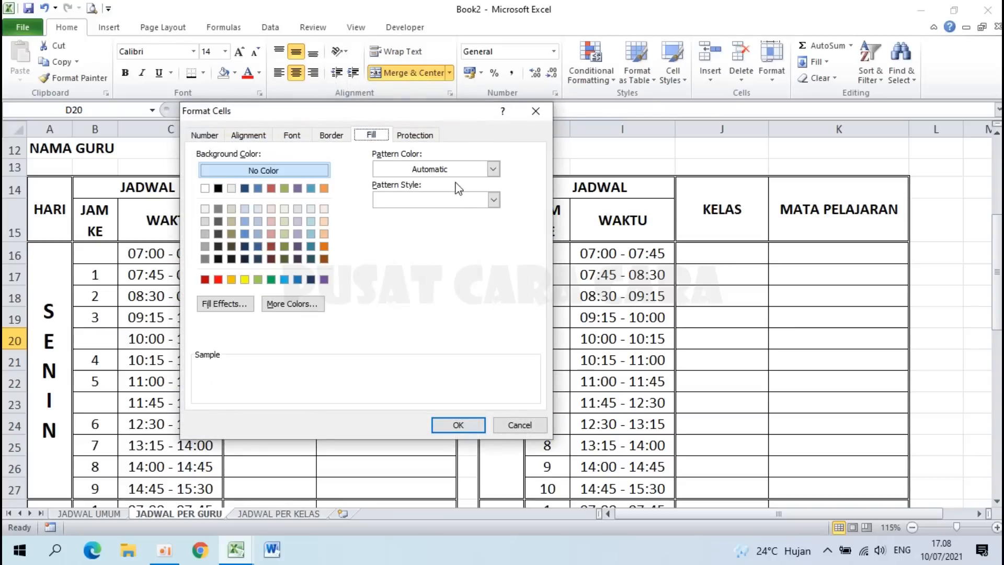
click(462, 202)
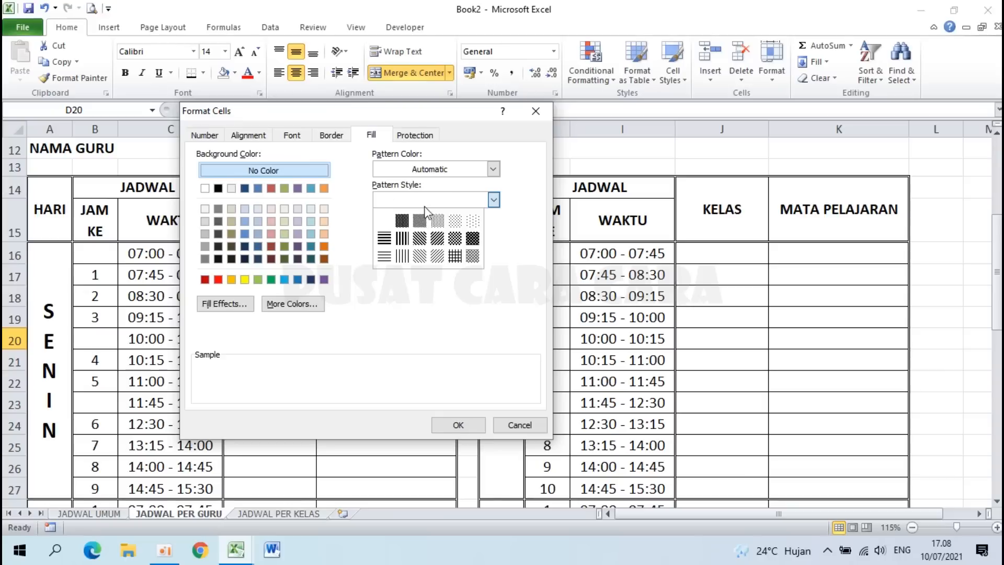
click(455, 221)
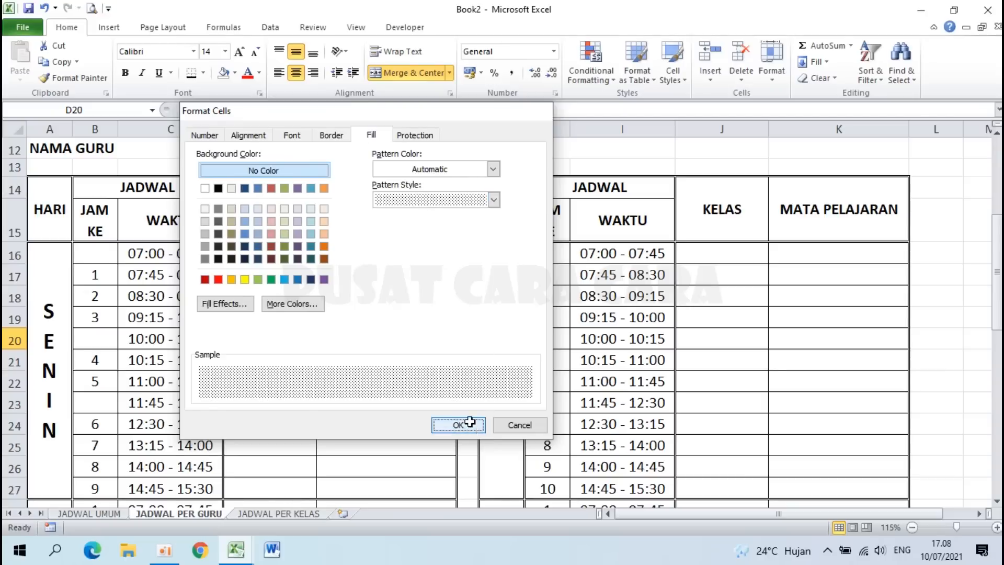
click(458, 425)
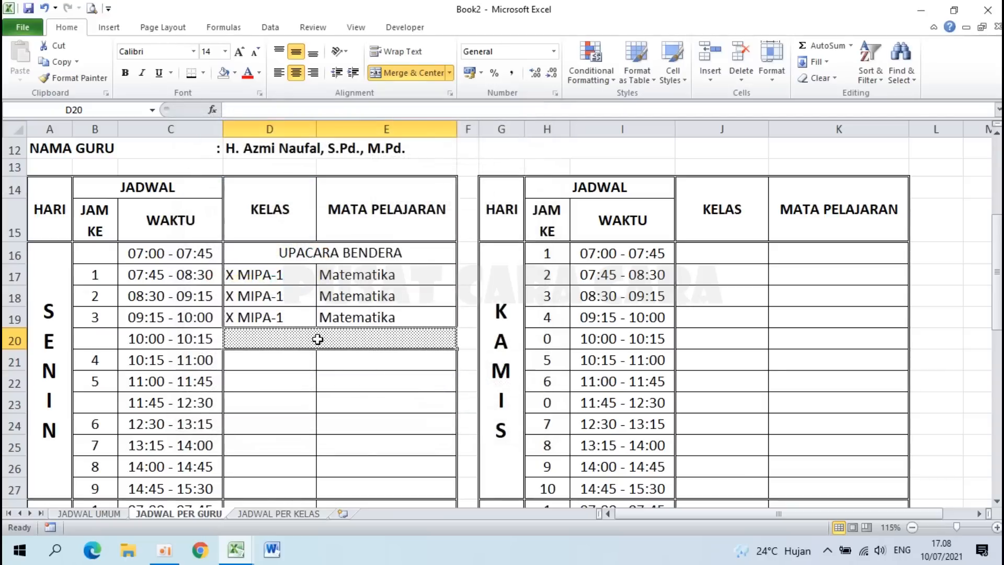
Step: Enter I S T I R A H A T in the merged break cell and make it bold
text(ISN)
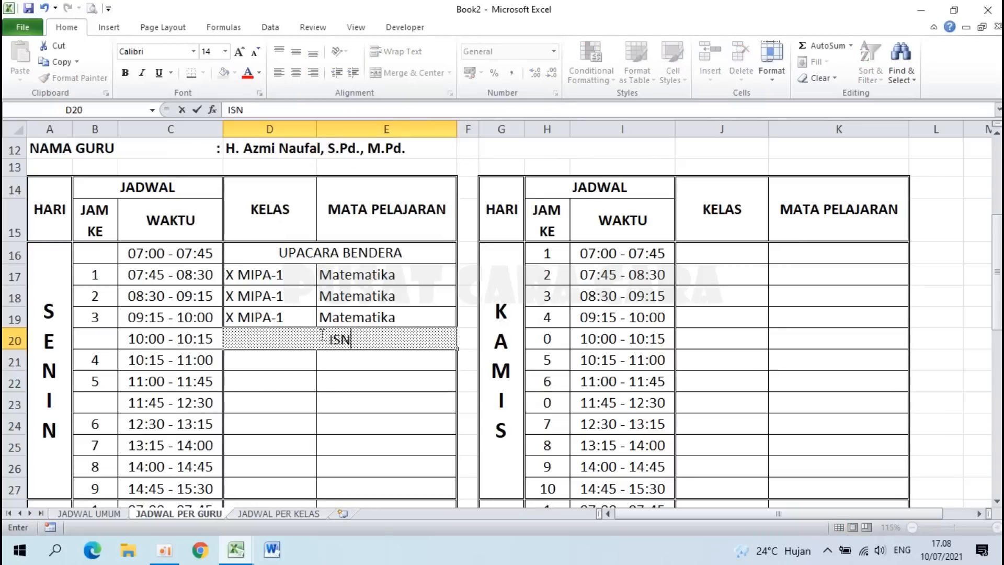
key(BackSpace)
text(TIRAHAT)
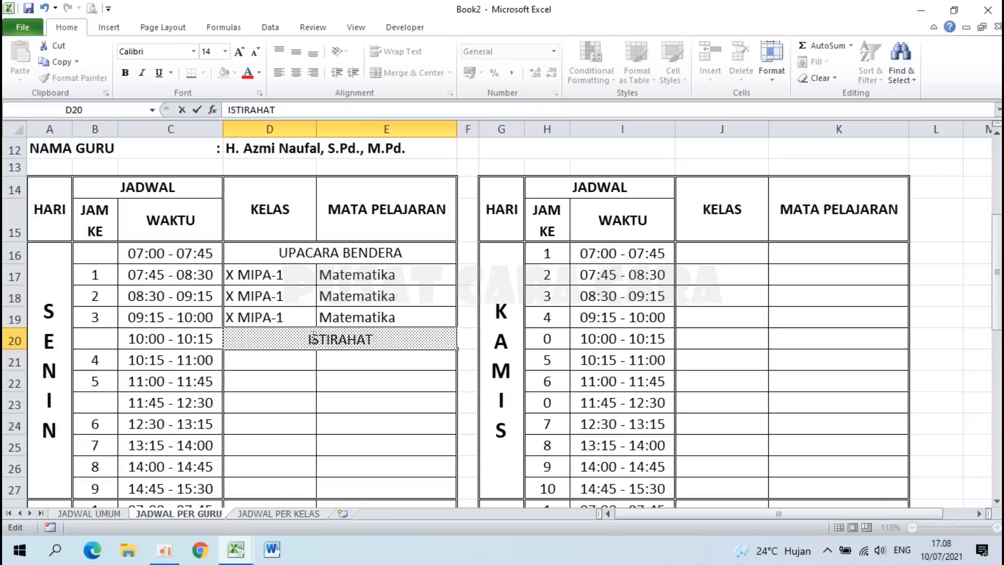
key(Right)
key(space)
key(Right)
key(space)
key(Right)
key(space)
key(Right)
key(space)
key(Right)
key(space)
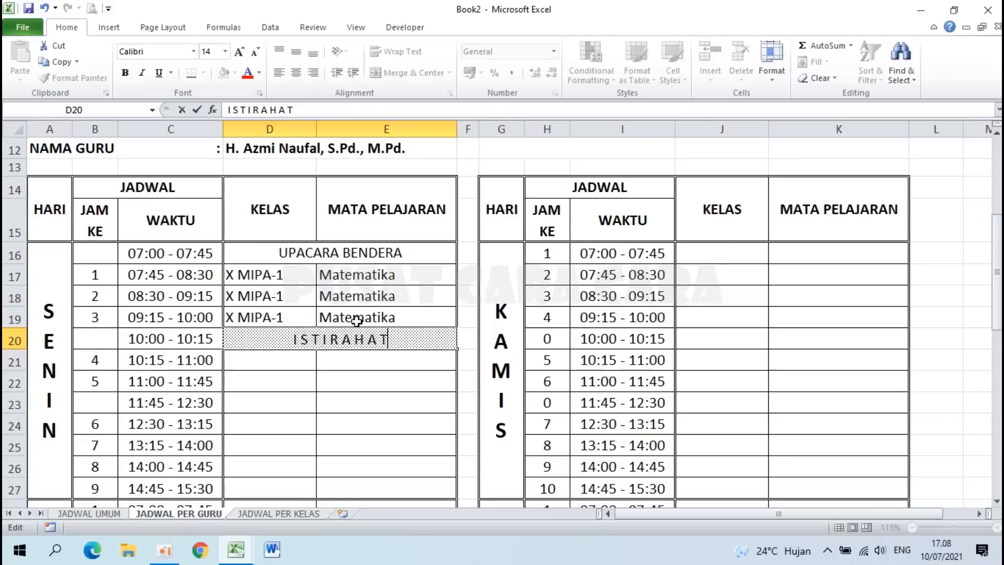
key(Return)
click(341, 335)
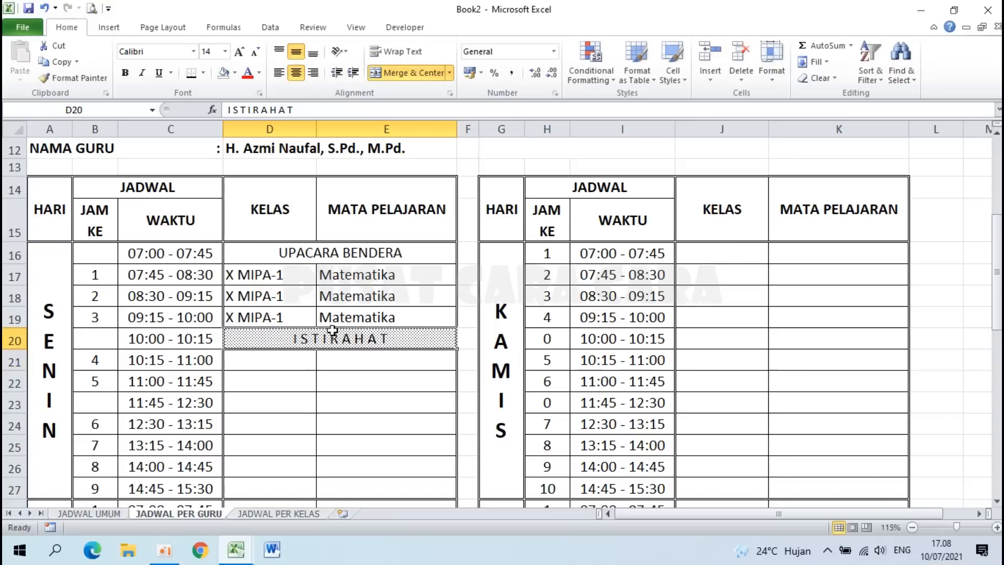
click(125, 73)
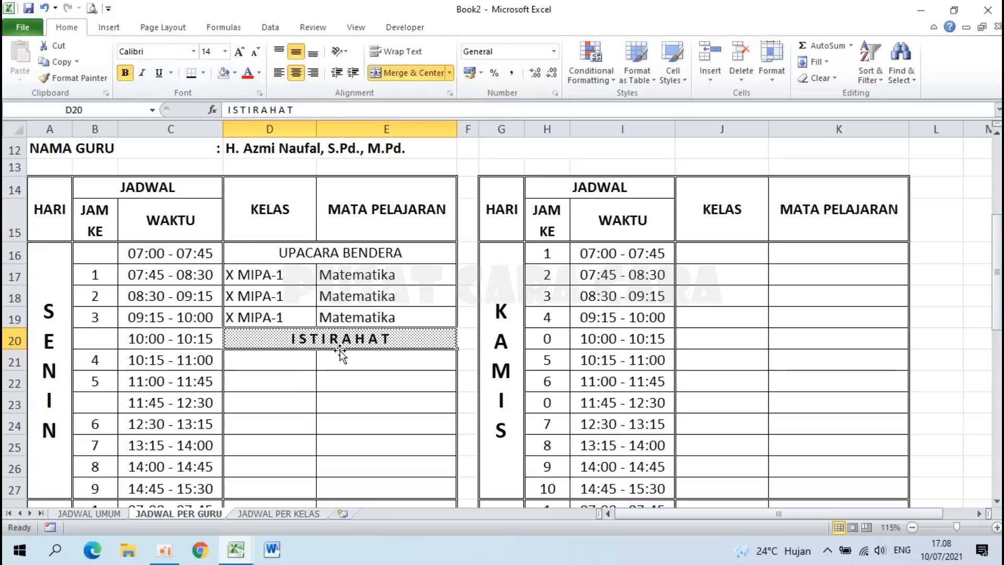
click(304, 253)
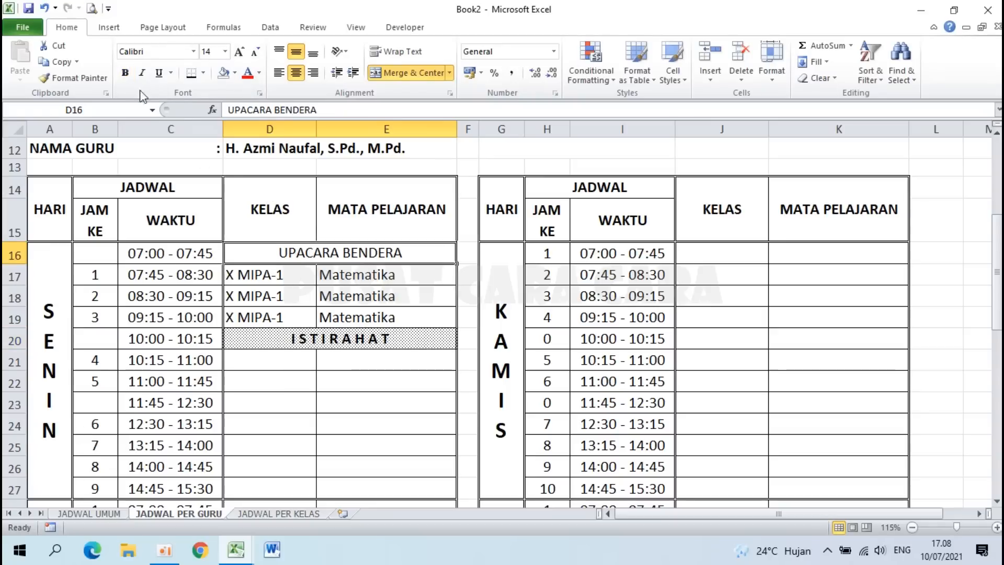
Step: Make the UPACARA BENDERA text bold and italic
click(125, 73)
click(141, 73)
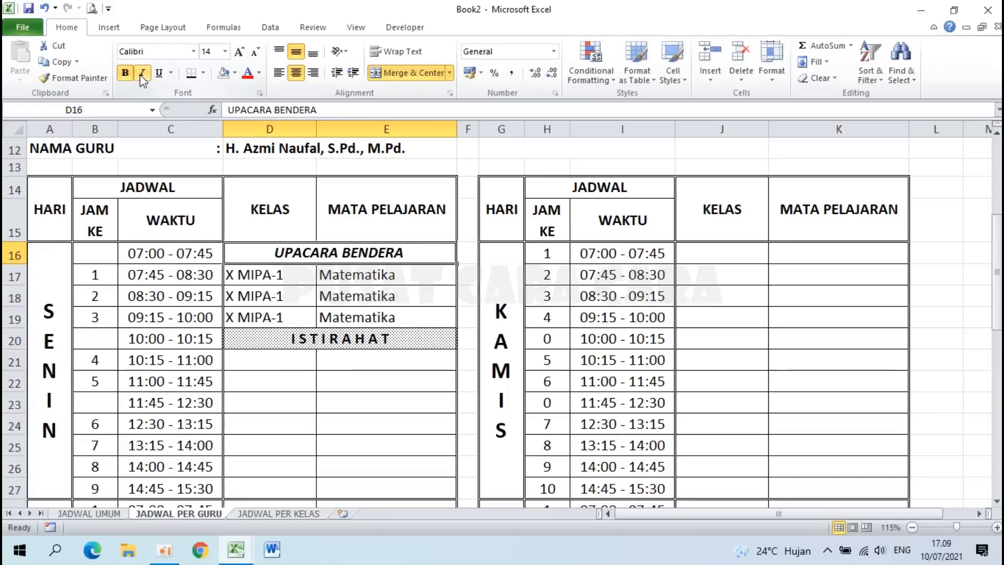
click(307, 340)
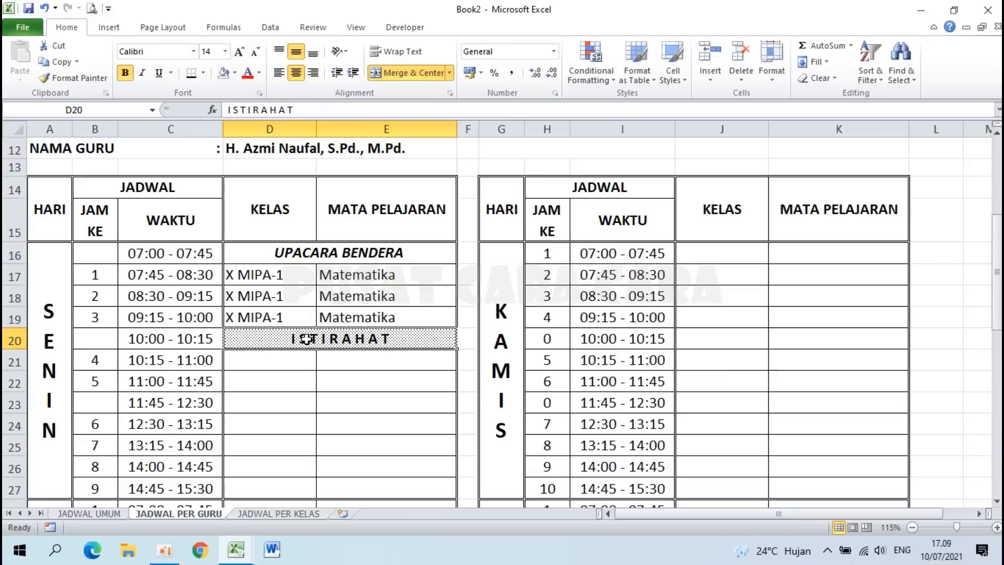
Step: Inspect the lookup formulas in the 11:45 break row cells D23:E23 and J23:K23
scroll(278, 336, down, 2)
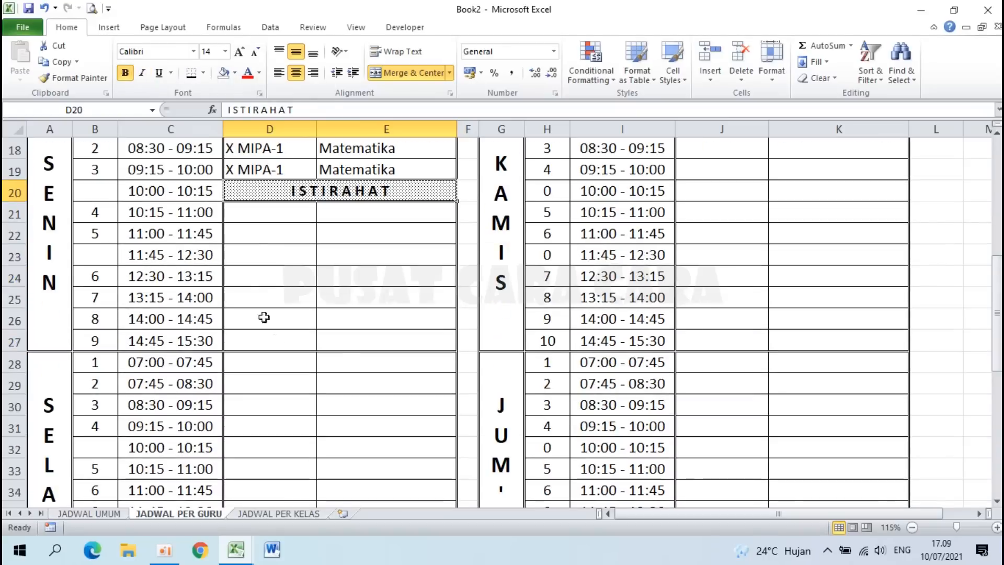
click(251, 246)
click(372, 259)
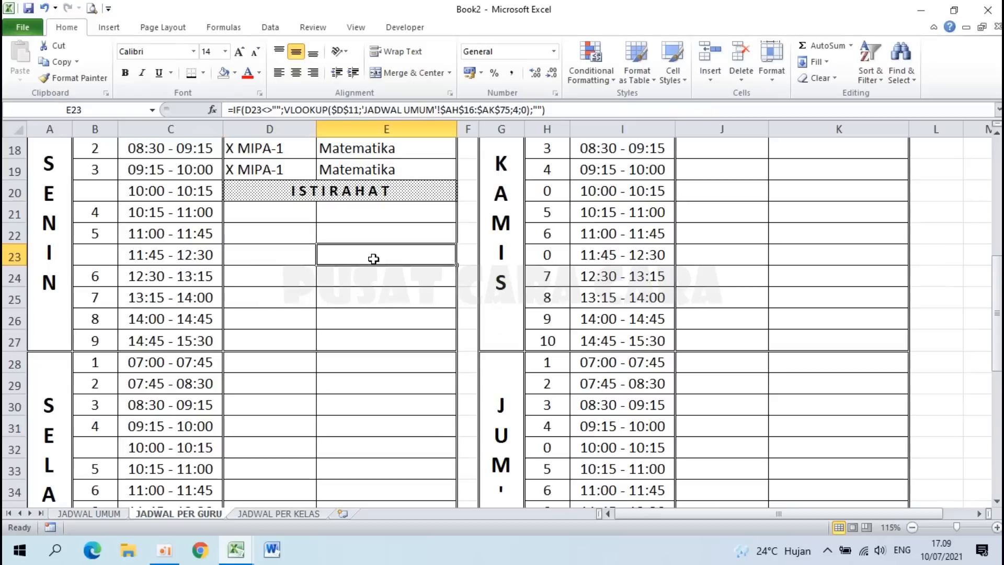
scroll(320, 379, down, 3)
scroll(319, 379, up, 3)
click(276, 258)
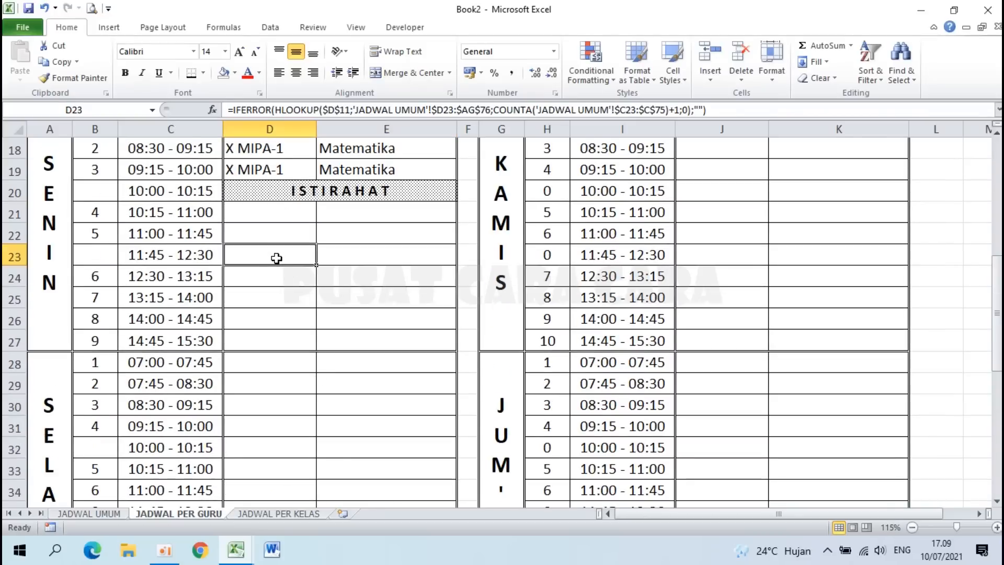
drag(288, 257, 341, 256)
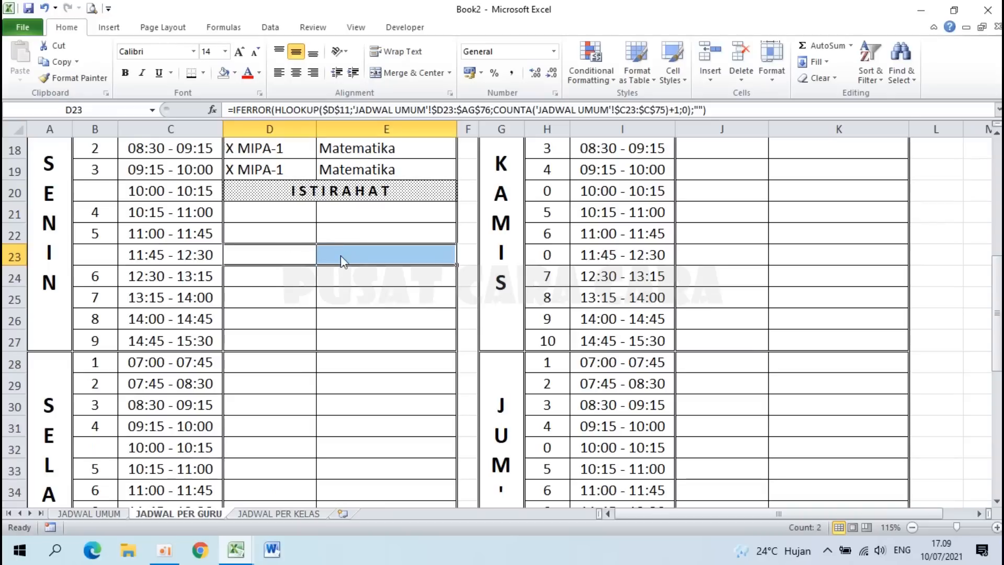
click(256, 254)
click(105, 255)
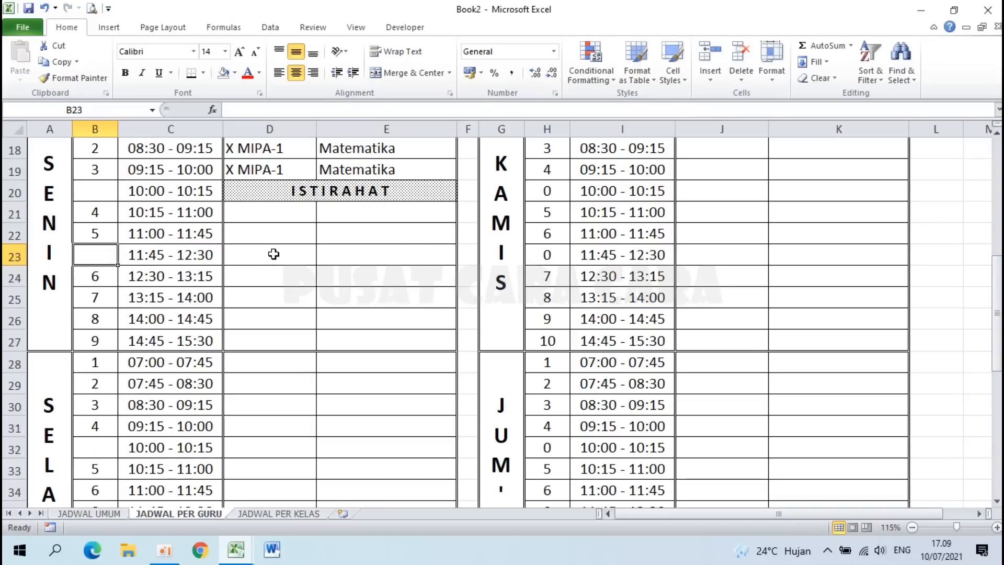
drag(274, 254, 359, 254)
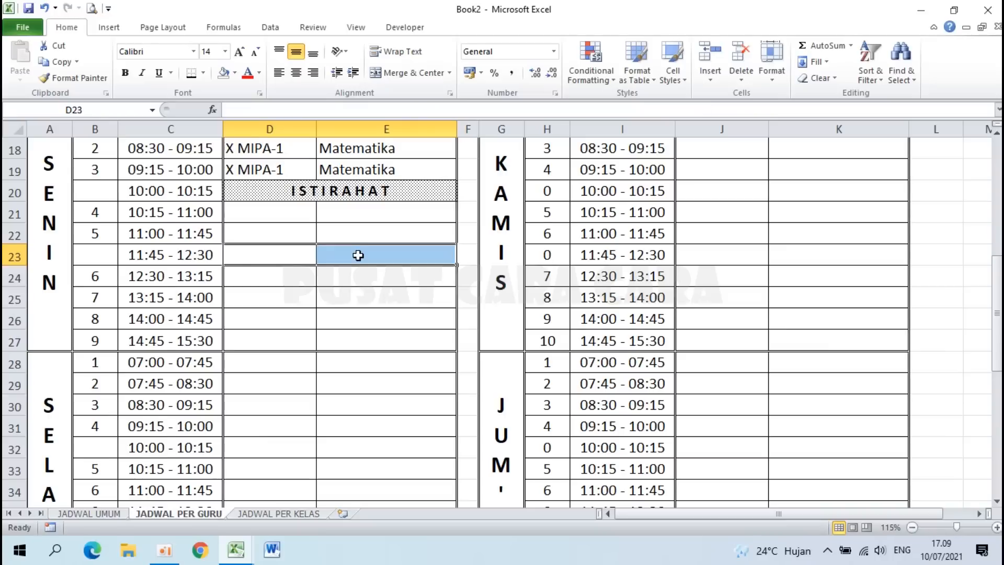
scroll(358, 255, up, 2)
drag(723, 339, 779, 339)
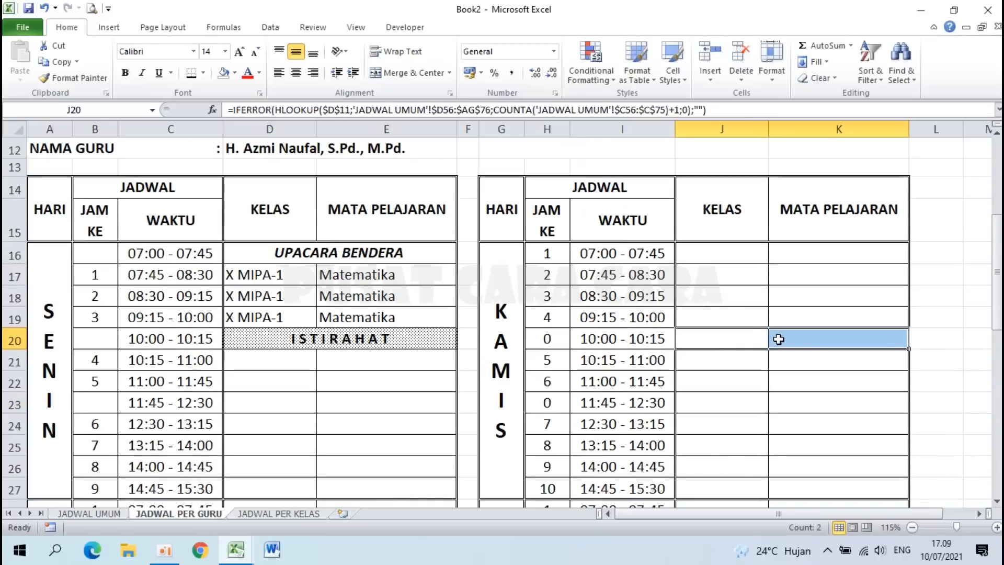
drag(722, 403, 789, 401)
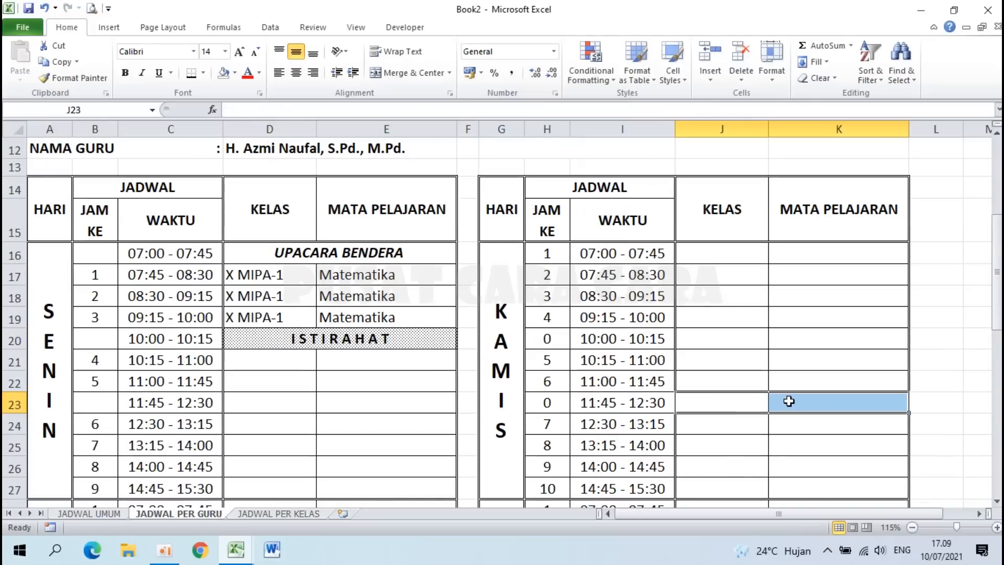
Step: Delete the 0 period numbers from H20 and H23
click(554, 340)
key(Delete)
click(552, 402)
key(Delete)
Step: Clear the lookup formulas from the Tuesday break rows D32:E32 and D35:E35
scroll(552, 402, down, 5)
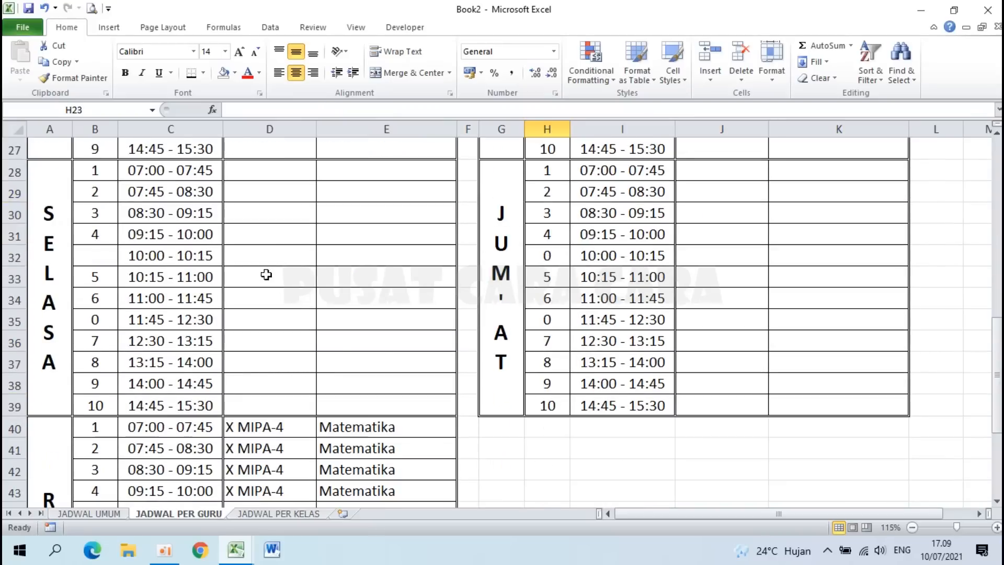
drag(266, 262, 343, 258)
key(Delete)
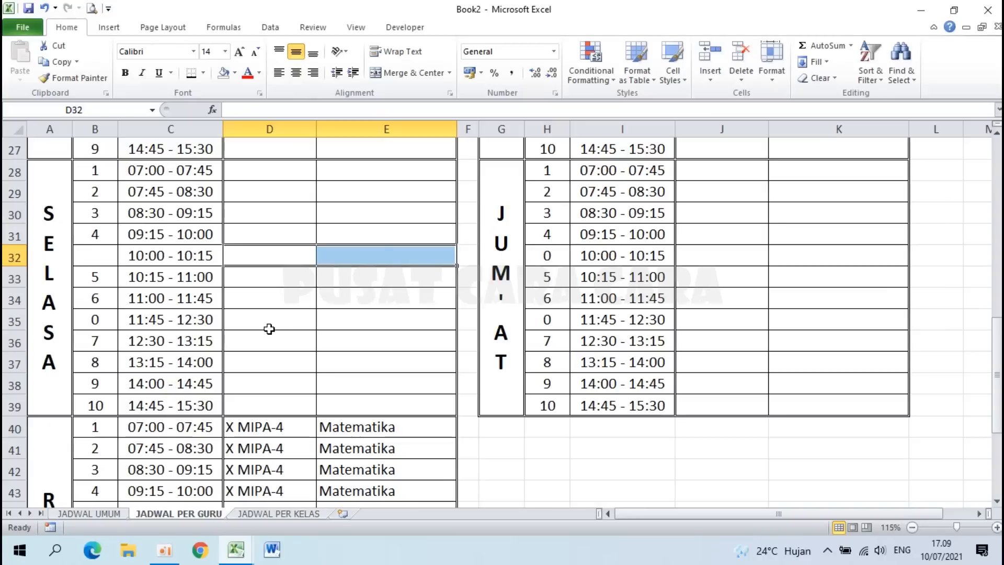
click(292, 324)
drag(291, 323, 336, 325)
key(Delete)
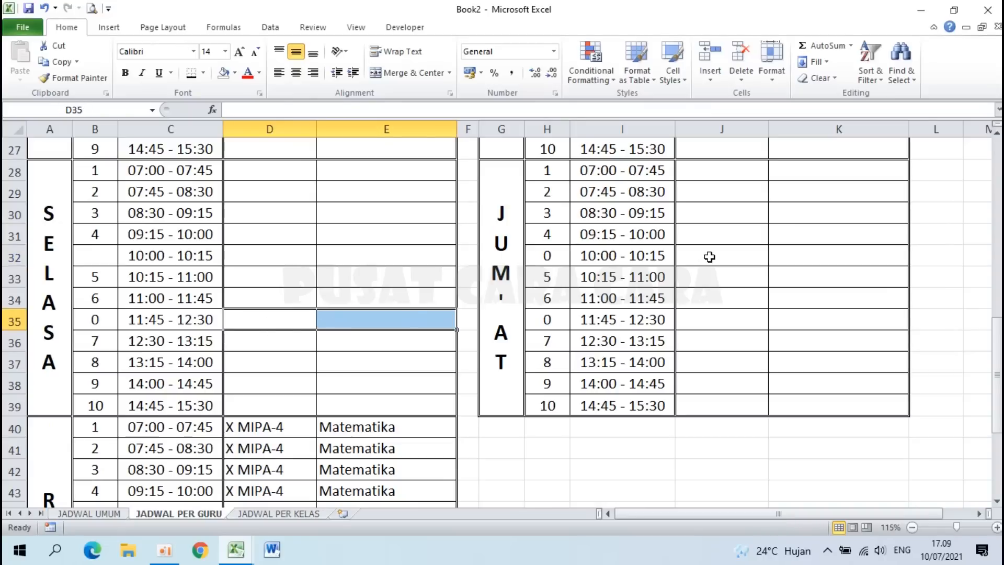
Step: Clear the Friday break rows J32:K32 and J35:K35 and their period numbers in H32 and H35
drag(709, 258, 786, 257)
key(Delete)
click(740, 323)
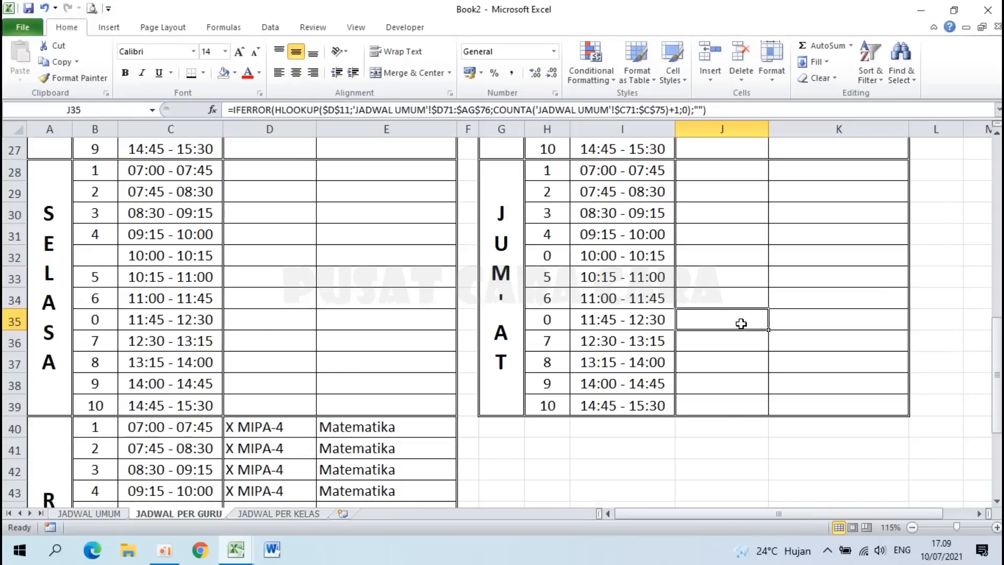
drag(740, 322, 786, 323)
key(Delete)
click(553, 321)
key(Delete)
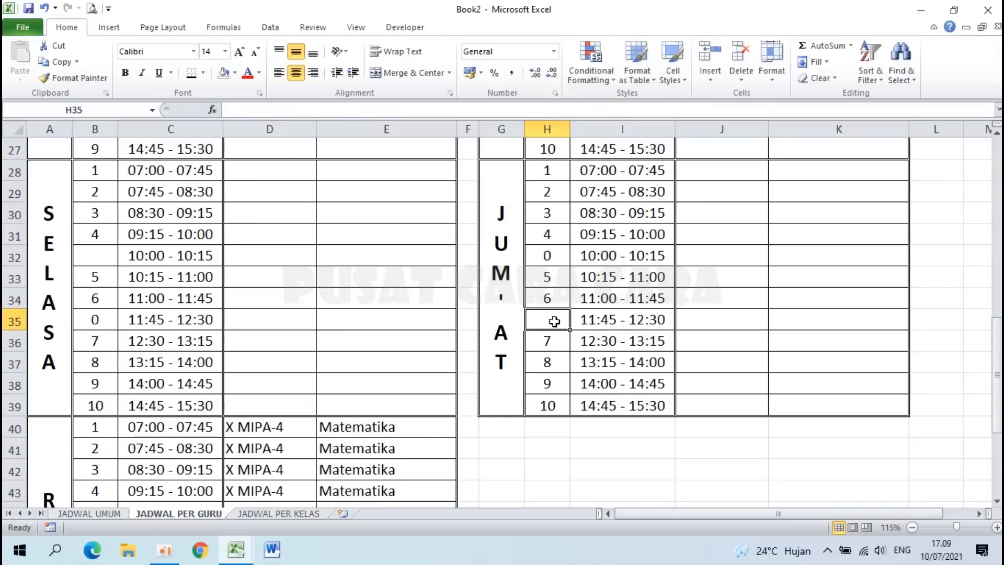
click(549, 256)
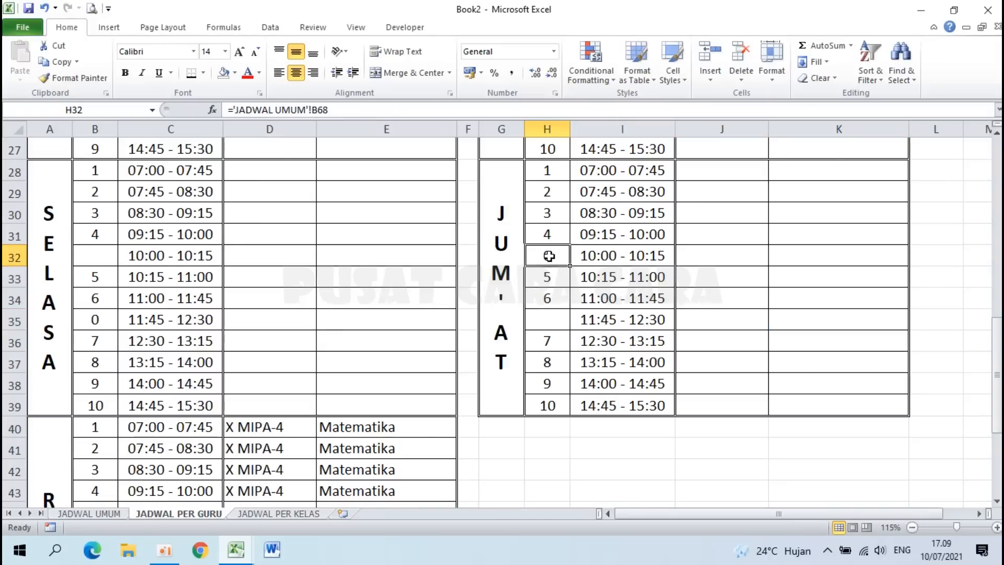
key(Delete)
Step: Clear the lookup formulas from the RABU break rows D44:E44 and D47:E47
scroll(308, 333, down, 4)
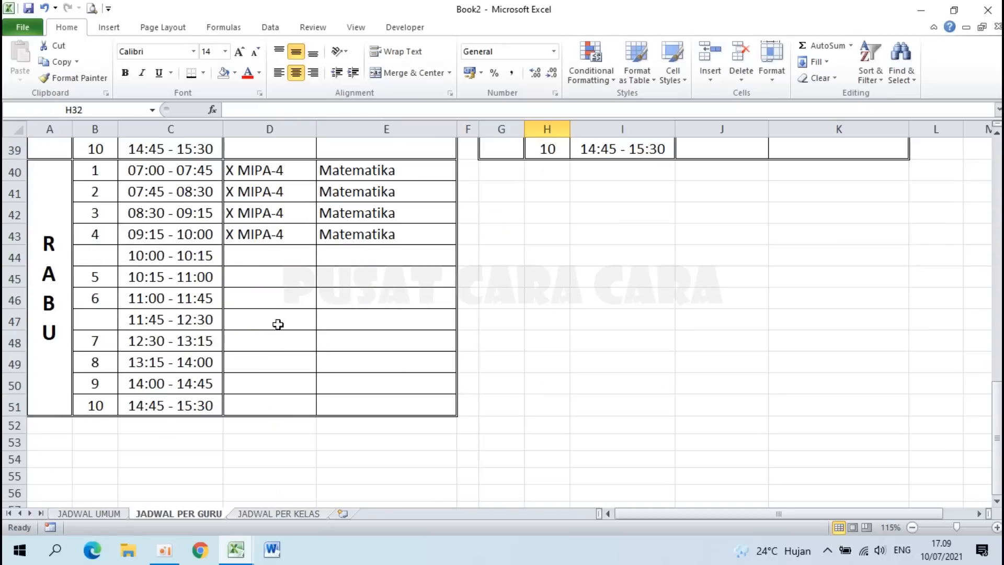
click(283, 262)
drag(283, 262, 339, 263)
key(Delete)
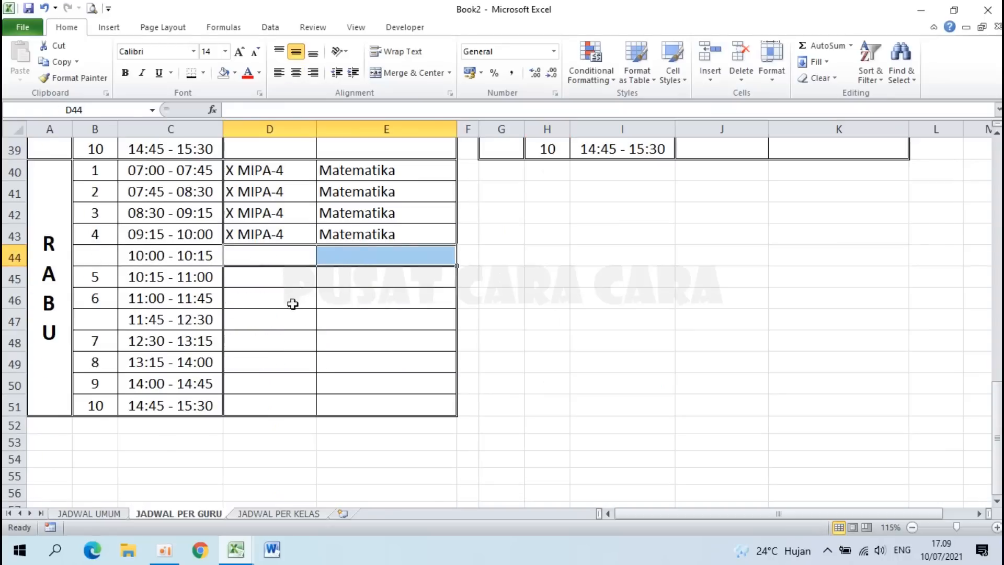
drag(274, 323, 336, 323)
key(Delete)
scroll(336, 323, up, 5)
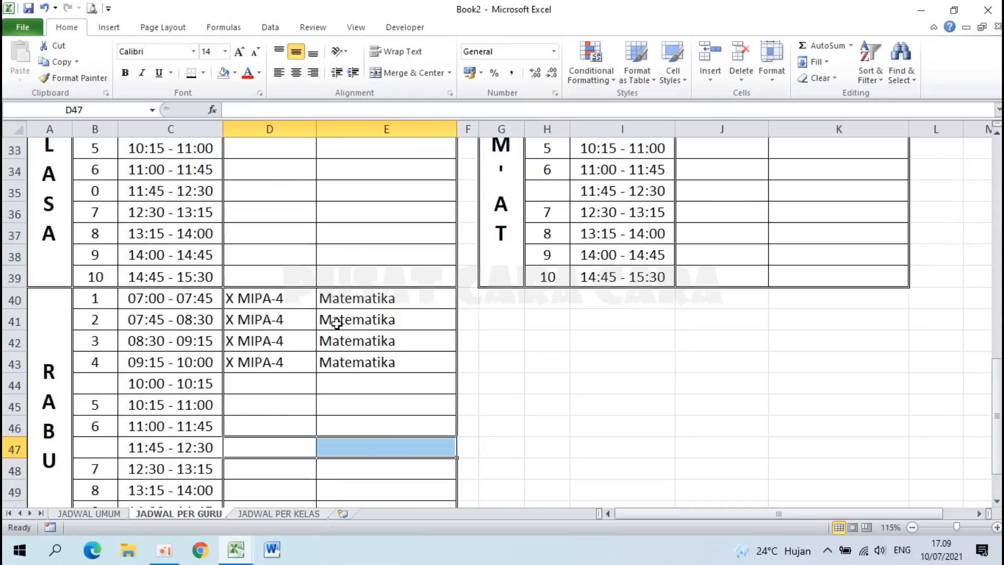
scroll(337, 323, up, 3)
click(302, 277)
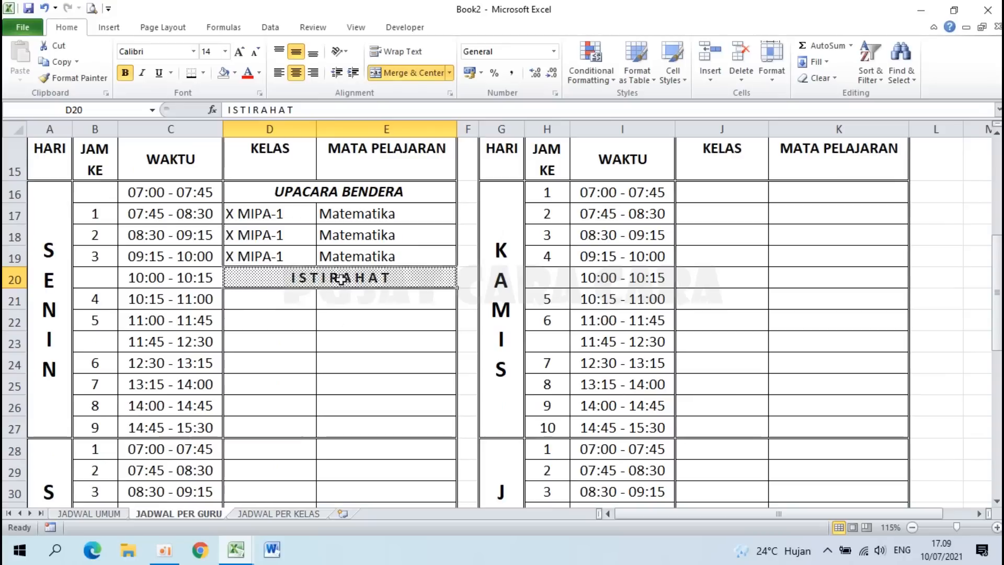
Step: Copy the ISTIRAHAT banner and paste it into break rows D23, D32, D35, D44 and D47
key(ctrl+c)
click(262, 342)
key(ctrl+v)
scroll(263, 341, down, 2)
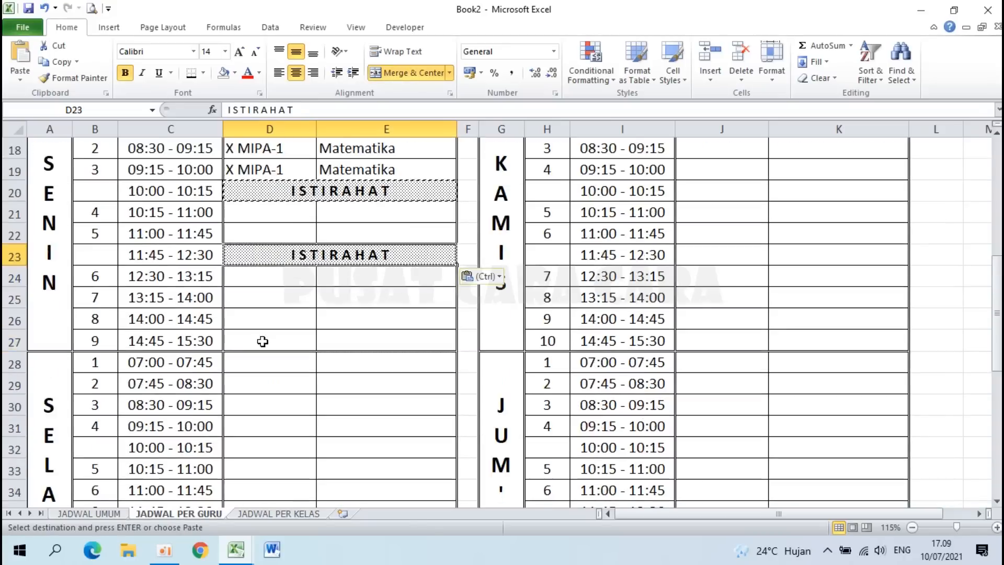
click(256, 386)
key(ctrl+v)
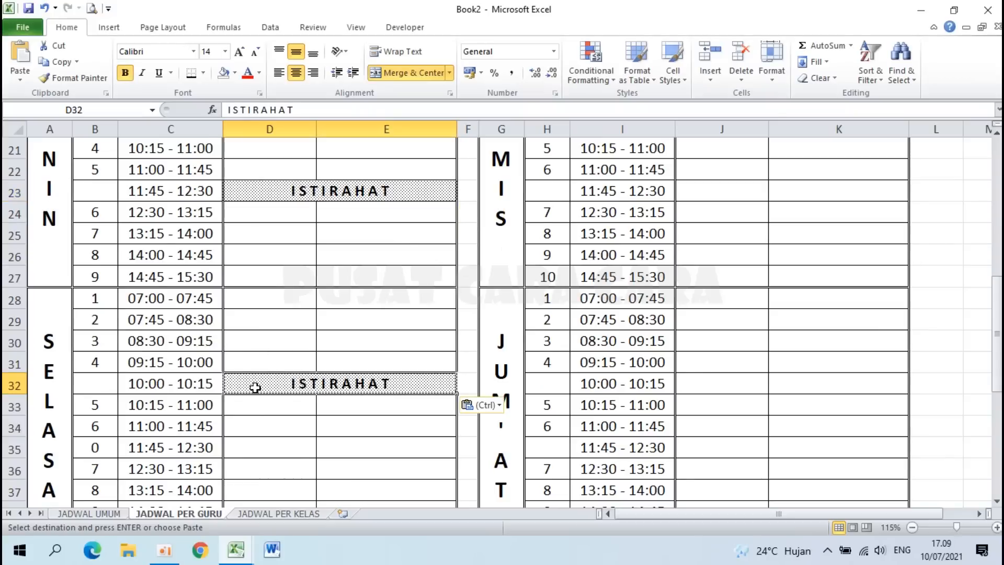
scroll(255, 387, down, 3)
click(251, 256)
key(ctrl+v)
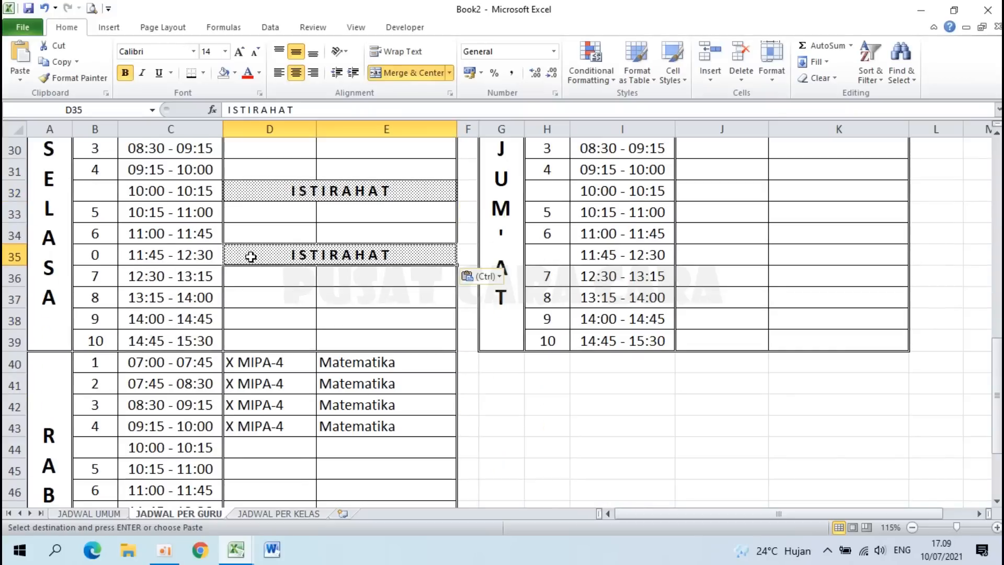
scroll(251, 256, down, 2)
click(255, 326)
key(ctrl+v)
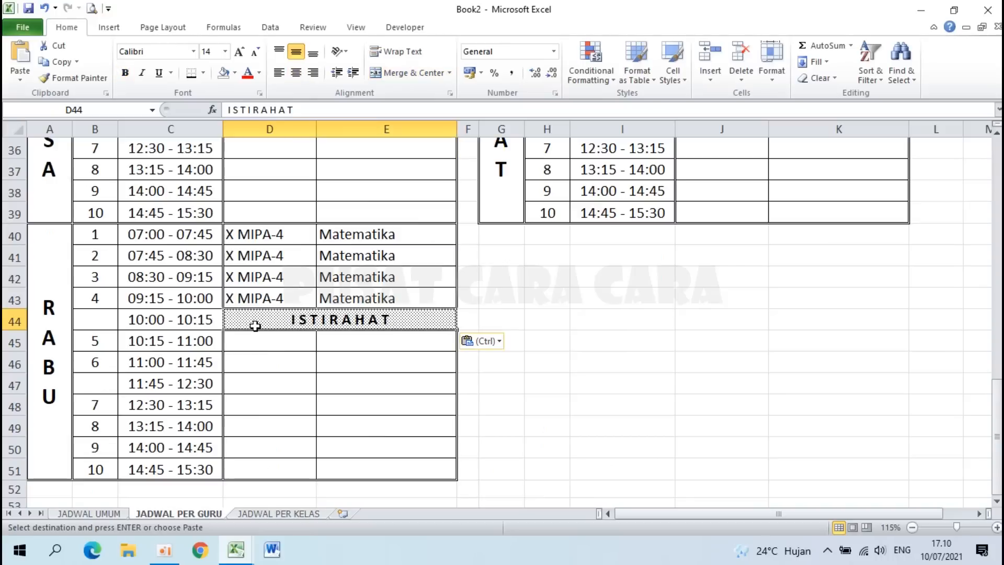
click(256, 384)
key(ctrl+v)
Step: Paste the ISTIRAHAT banner into the right-hand break rows J20, J23, J32 and J35
scroll(256, 383, up, 8)
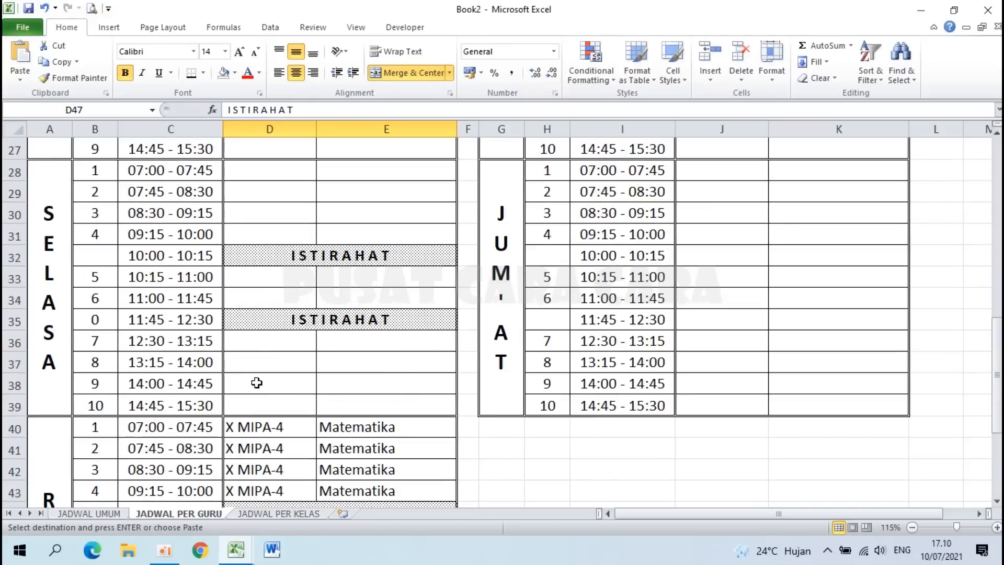
click(725, 347)
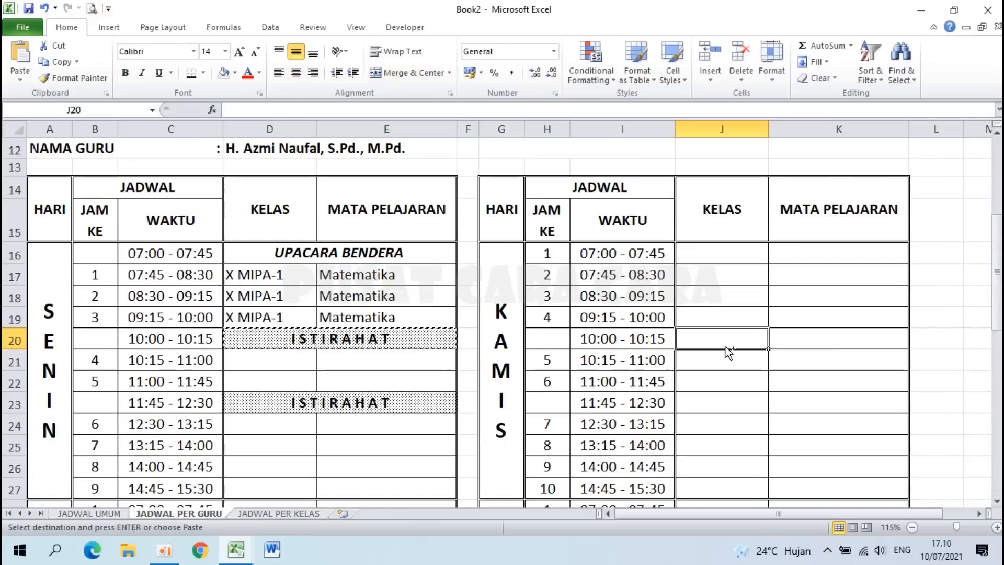
key(ctrl+v)
scroll(719, 332, down, 2)
click(706, 265)
key(ctrl+v)
scroll(706, 283, down, 2)
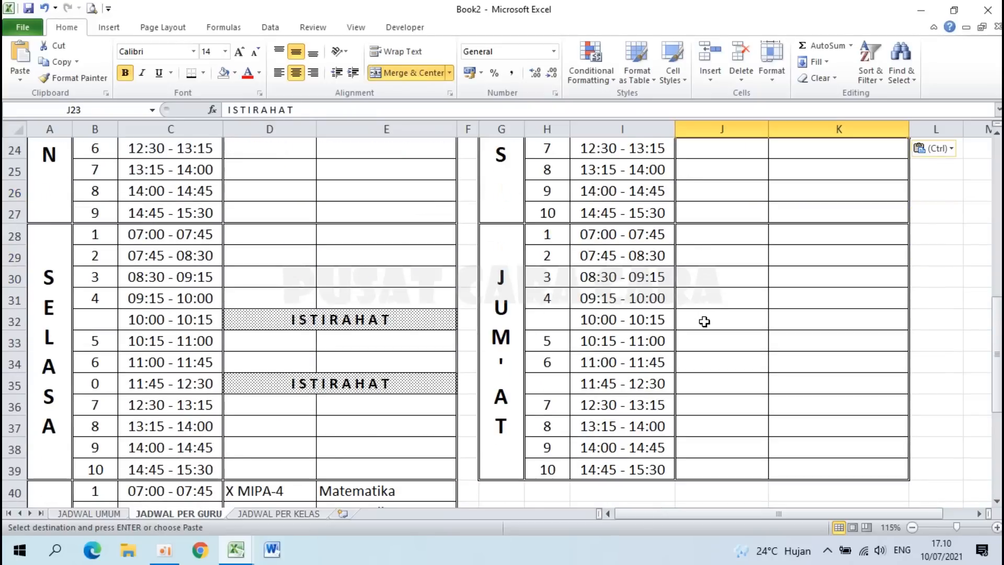
click(706, 320)
key(ctrl+v)
click(710, 385)
key(ctrl+v)
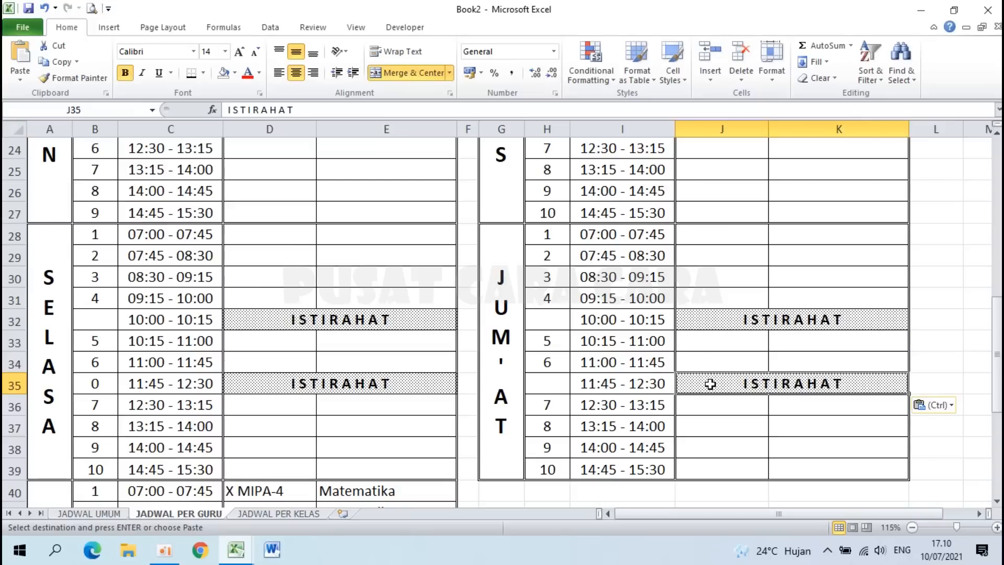
scroll(342, 396, down, 3)
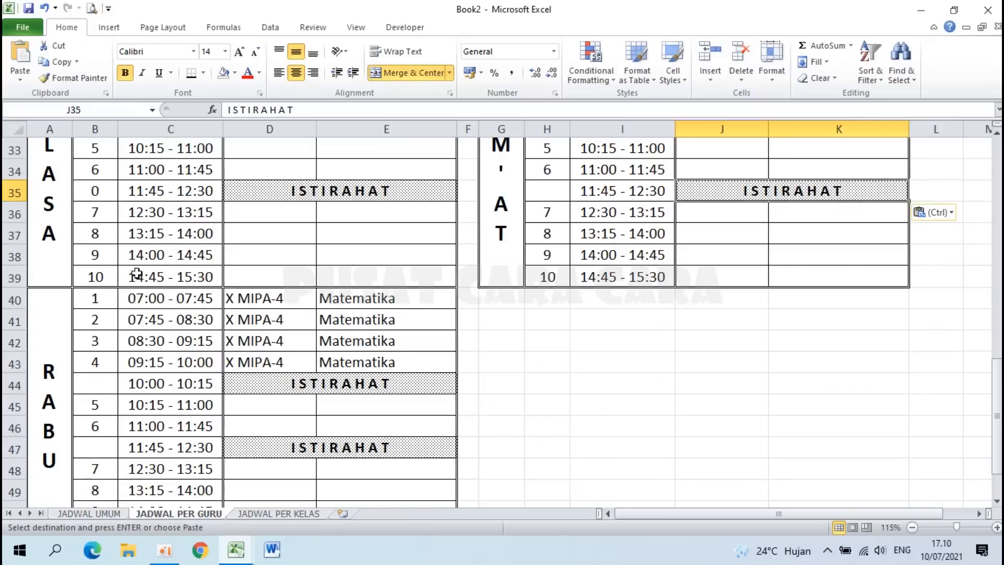
click(93, 189)
Step: Delete the stray 0 from B35
key(Delete)
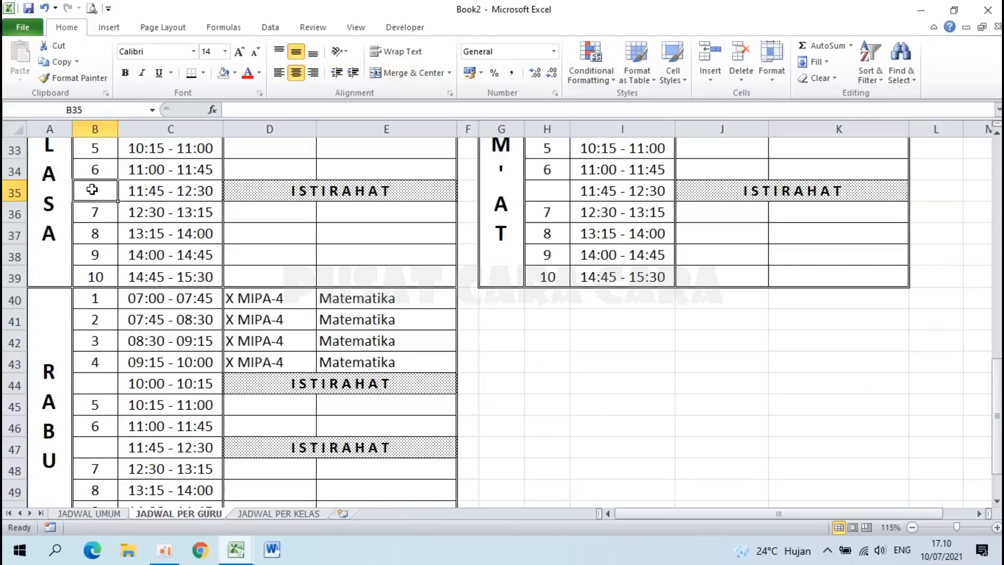
scroll(127, 253, up, 4)
scroll(227, 353, down, 2)
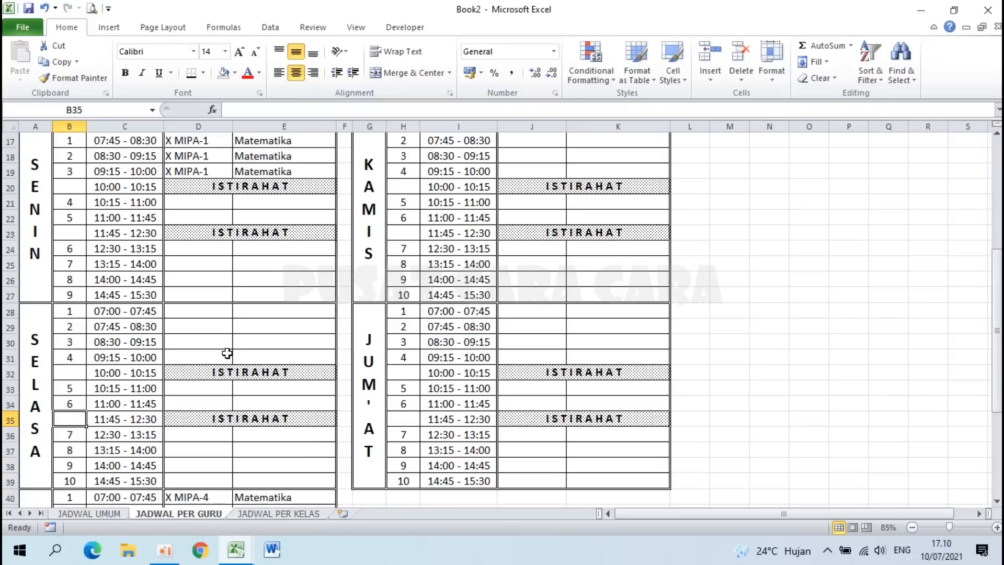
scroll(226, 353, up, 3)
scroll(226, 353, up, 3)
scroll(227, 353, down, 1)
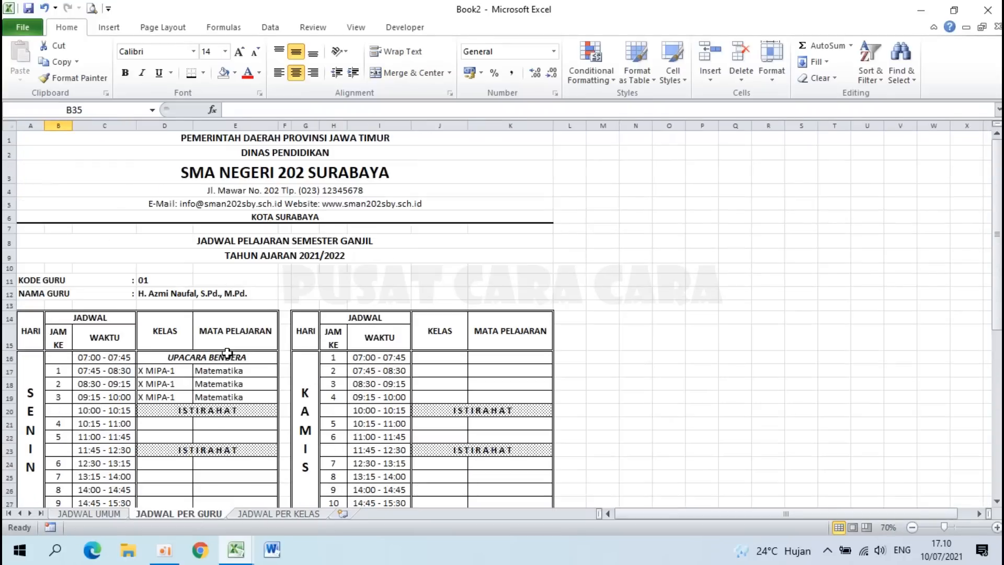
click(97, 158)
Step: Copy the school logo from JADWAL UMUM into A1 of JADWAL PER GURU and shrink it
click(89, 513)
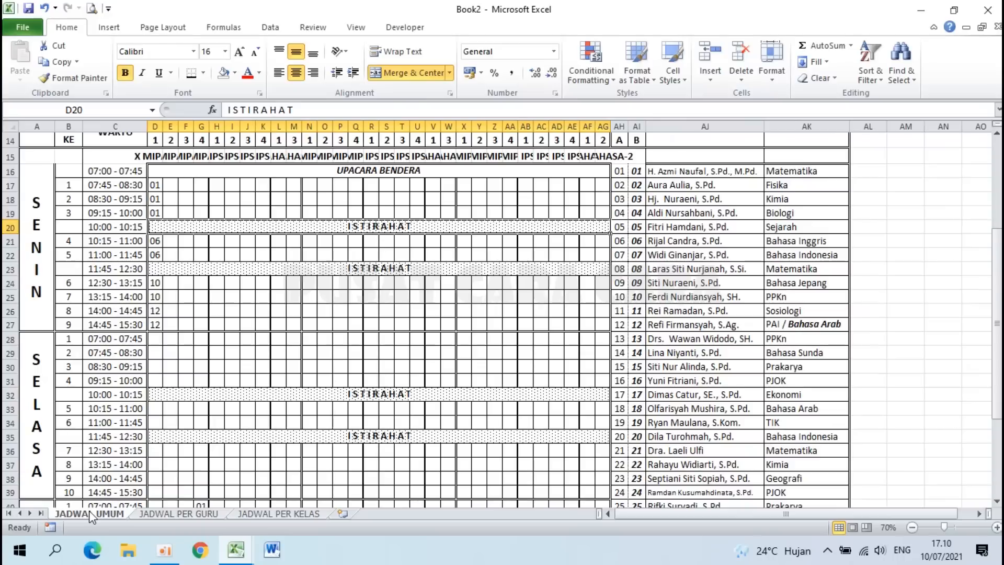
scroll(134, 284, up, 5)
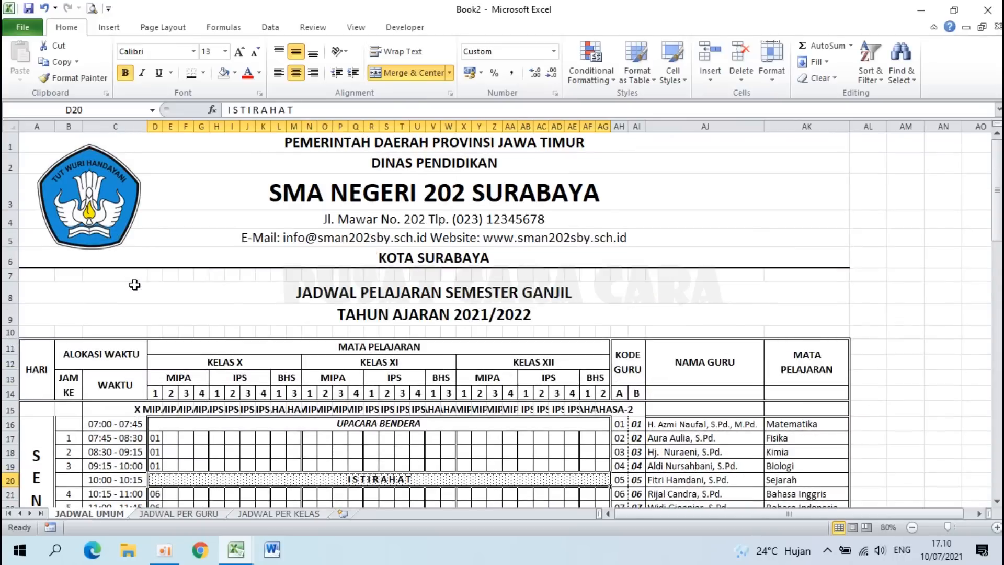
click(93, 203)
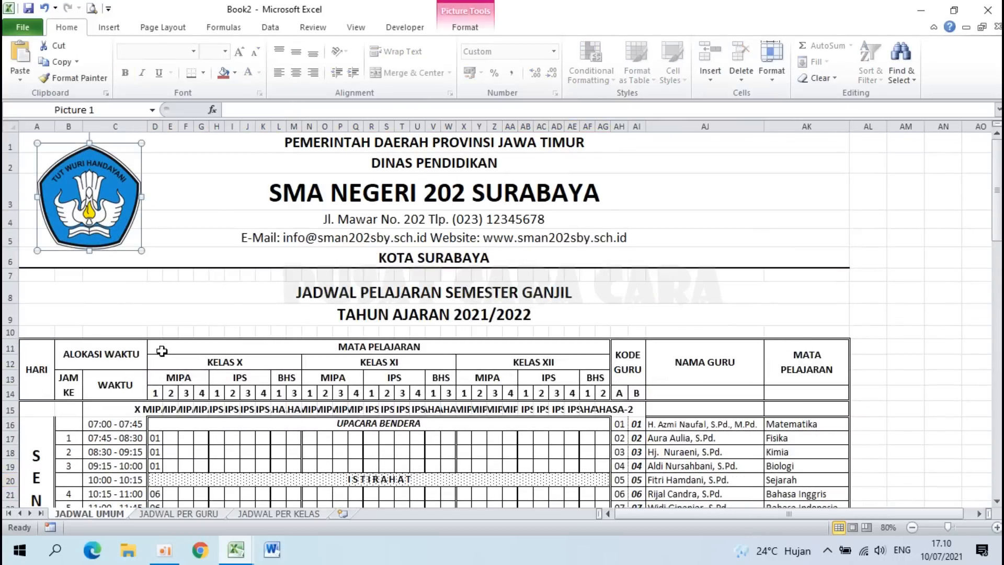
click(168, 514)
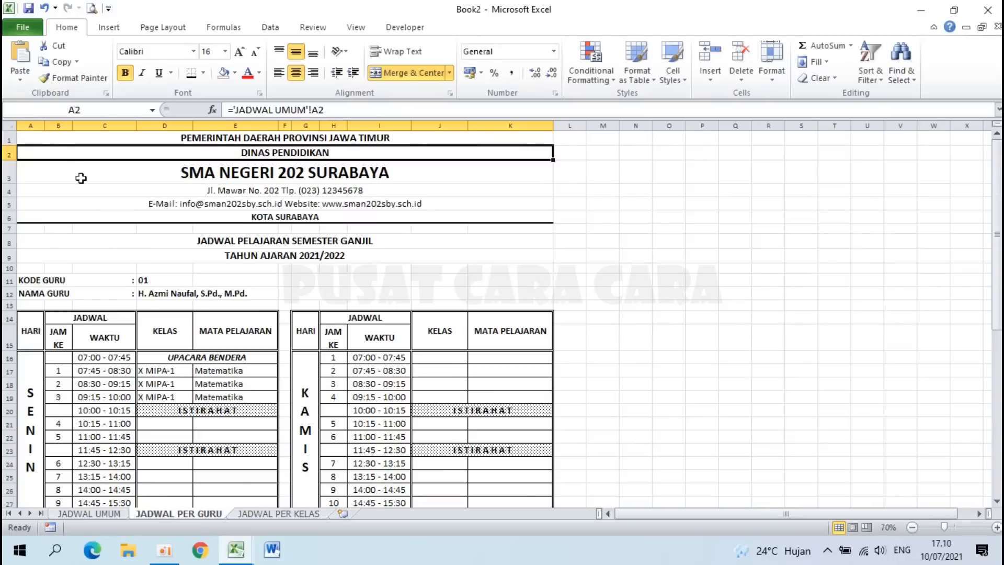
click(44, 135)
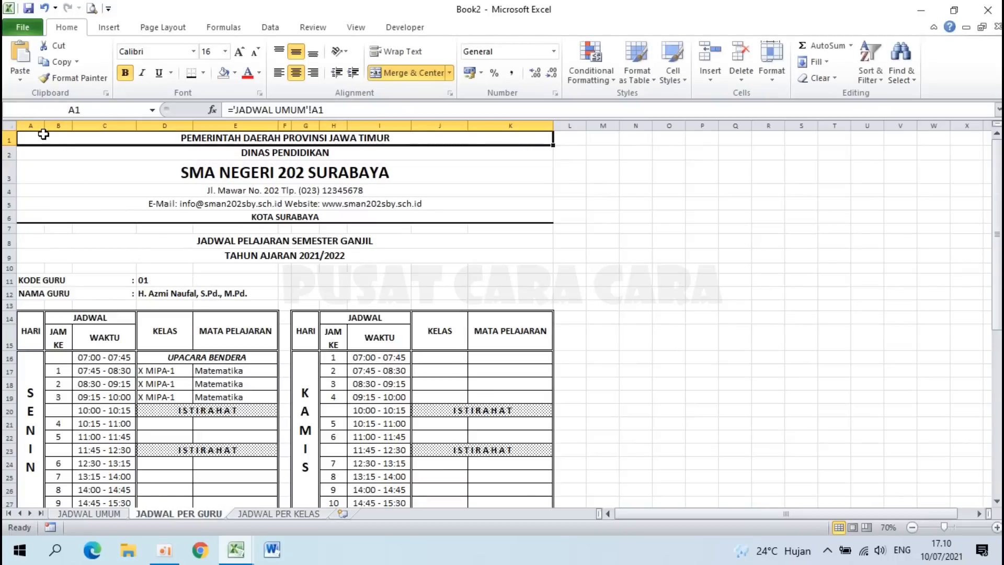
key(ctrl+v)
drag(106, 222, 86, 202)
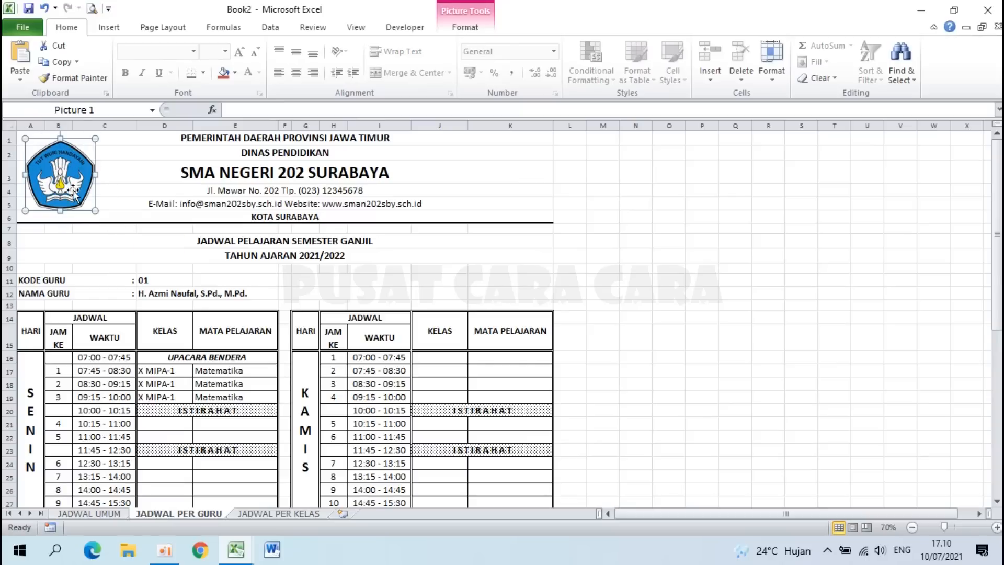
click(213, 189)
scroll(254, 195, down, 3)
scroll(254, 195, down, 8)
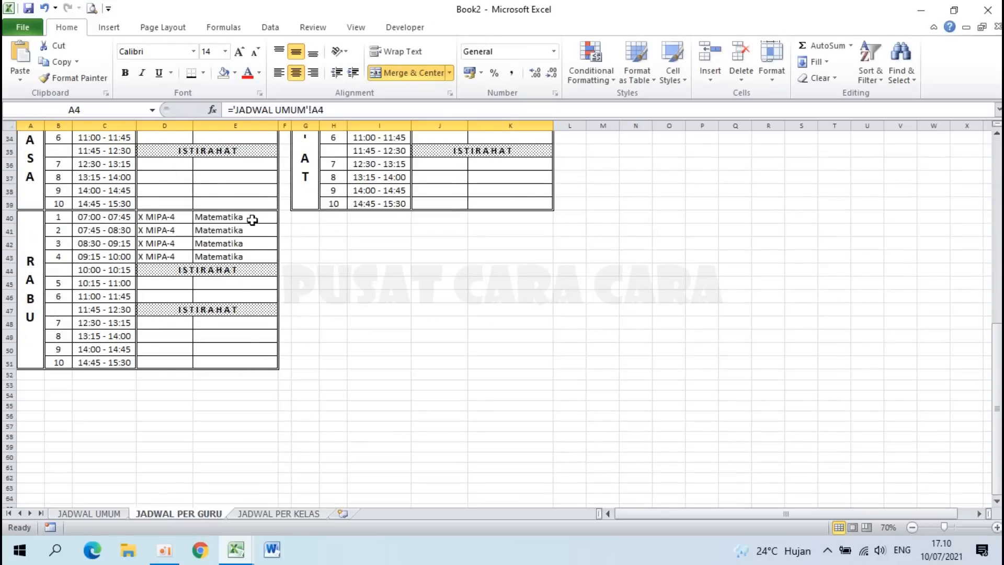
Step: In B53, start a formula referencing 'JADWAL UMUM'!B78 with a relative column
click(57, 384)
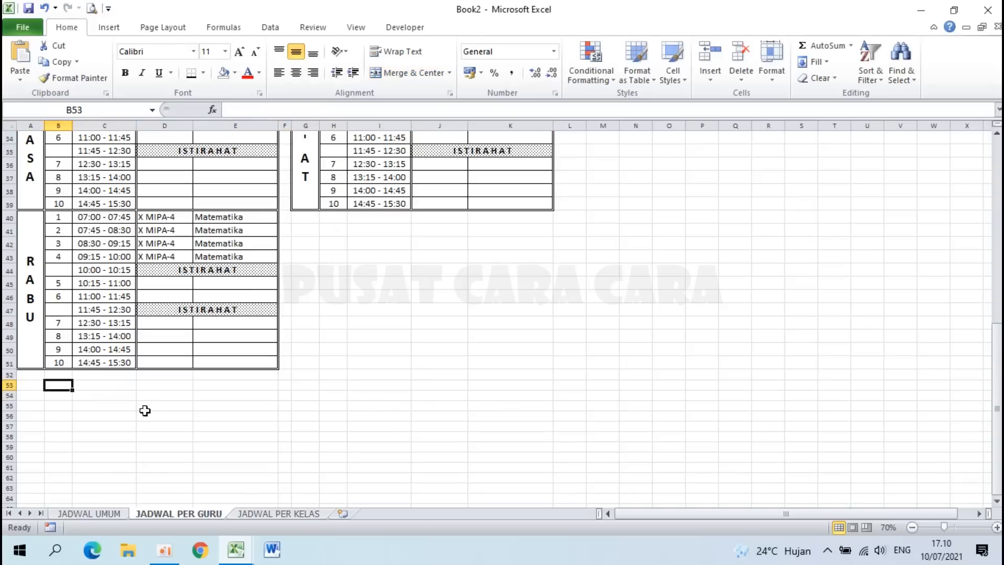
ctrl+scroll(142, 403, up, 3)
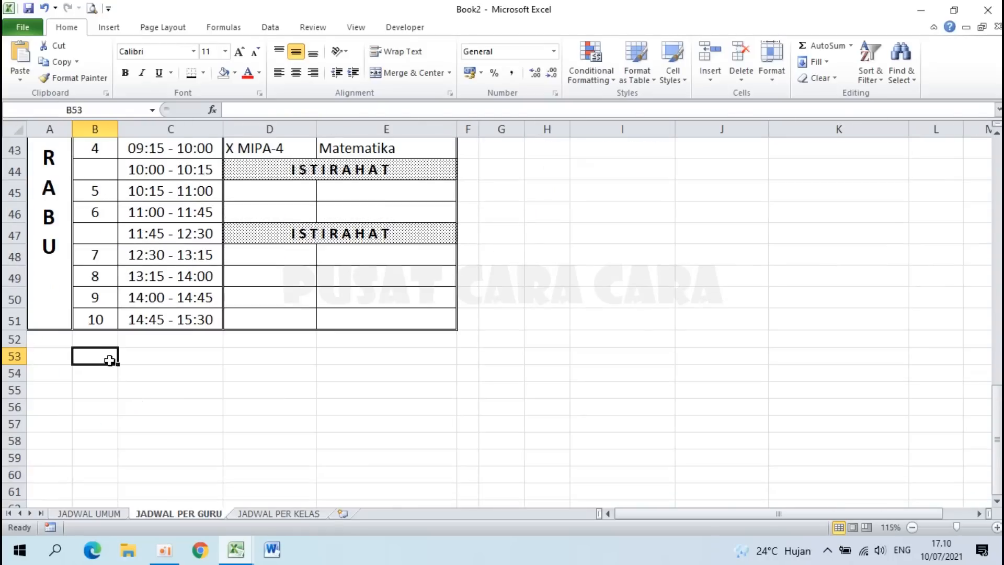
text(=)
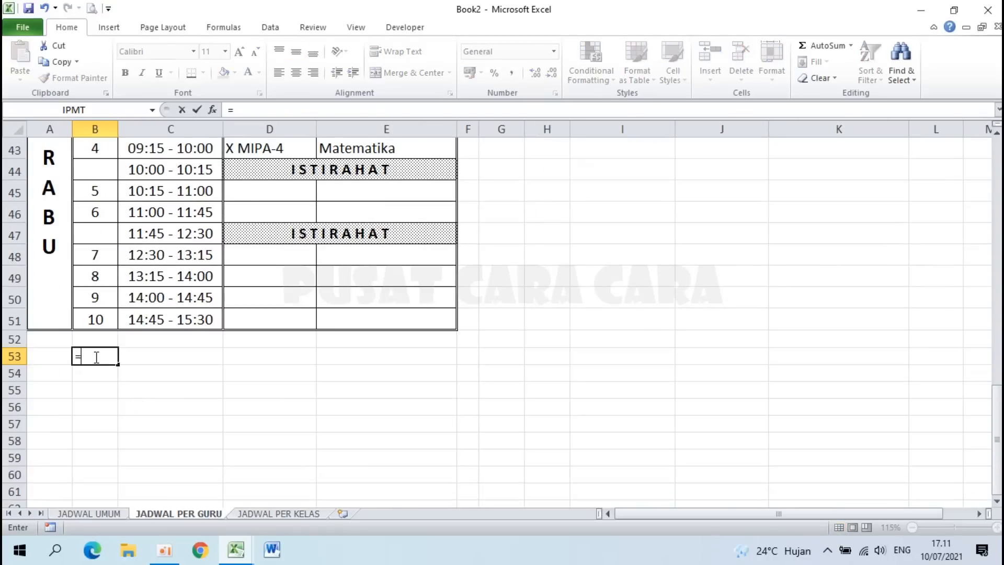
click(88, 514)
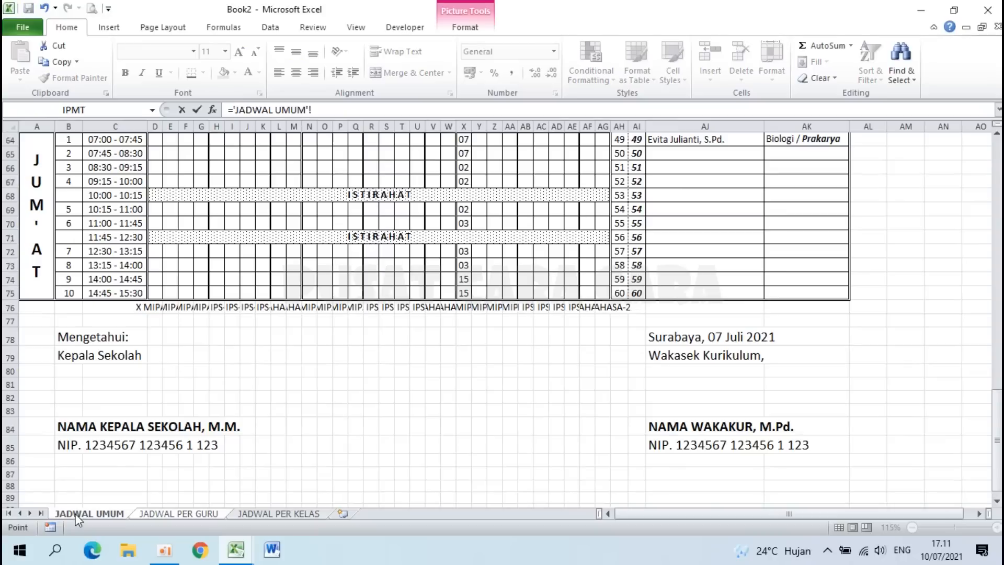
click(70, 336)
key(BackSpace)
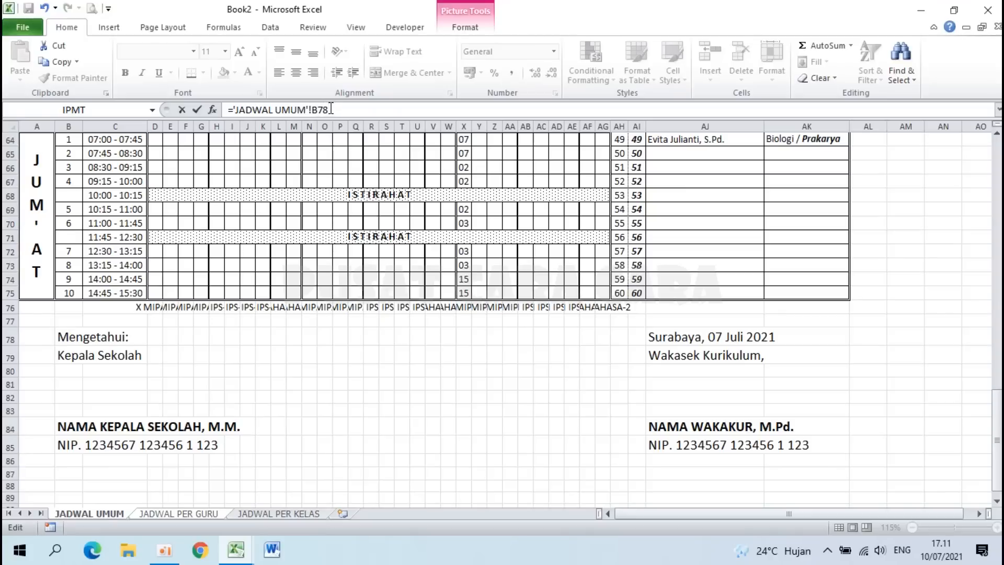
Step: Confirm the B53 link to 'JADWAL UMUM'!B78 and fill it down through row 60
key(Return)
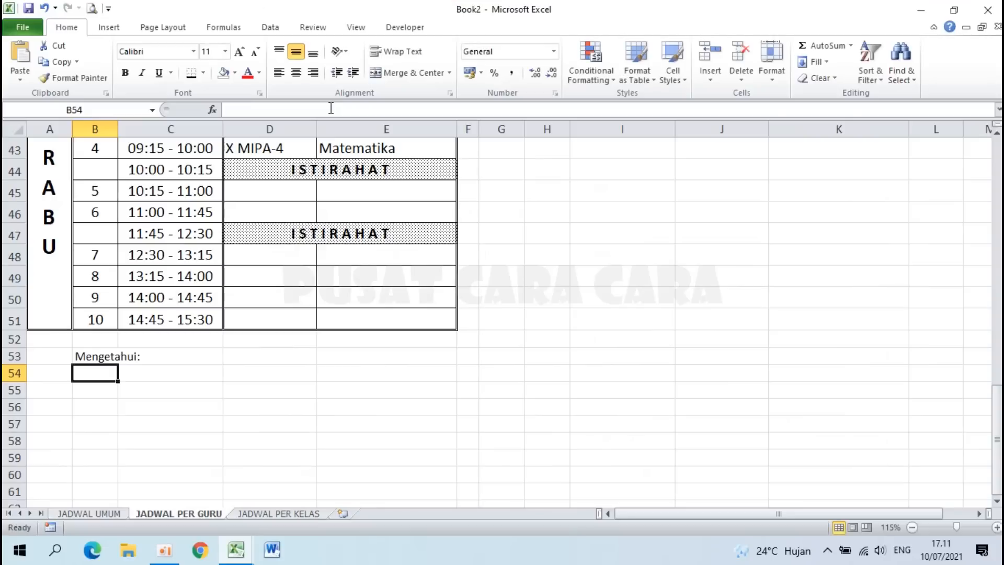
click(101, 356)
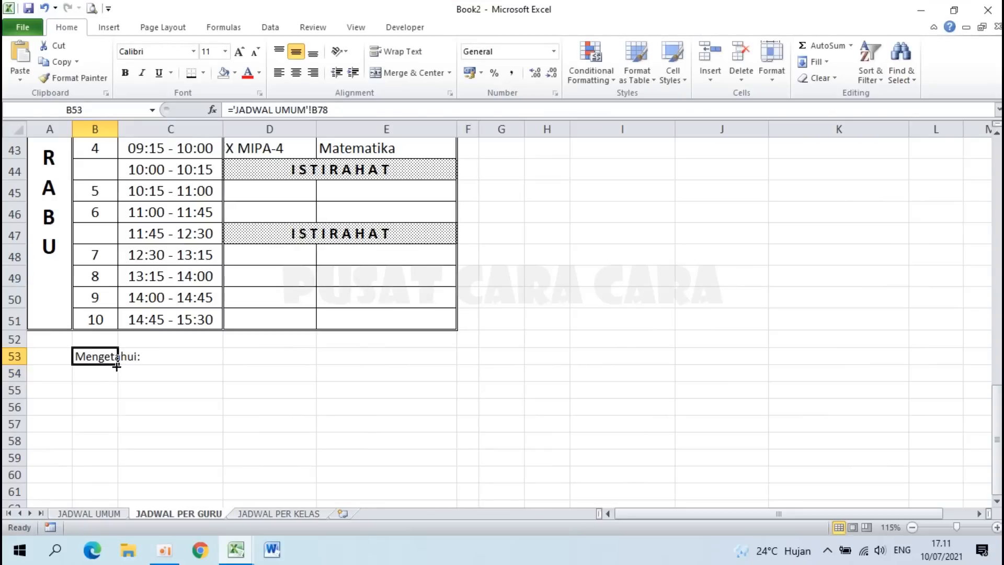
drag(117, 364, 117, 483)
click(101, 355)
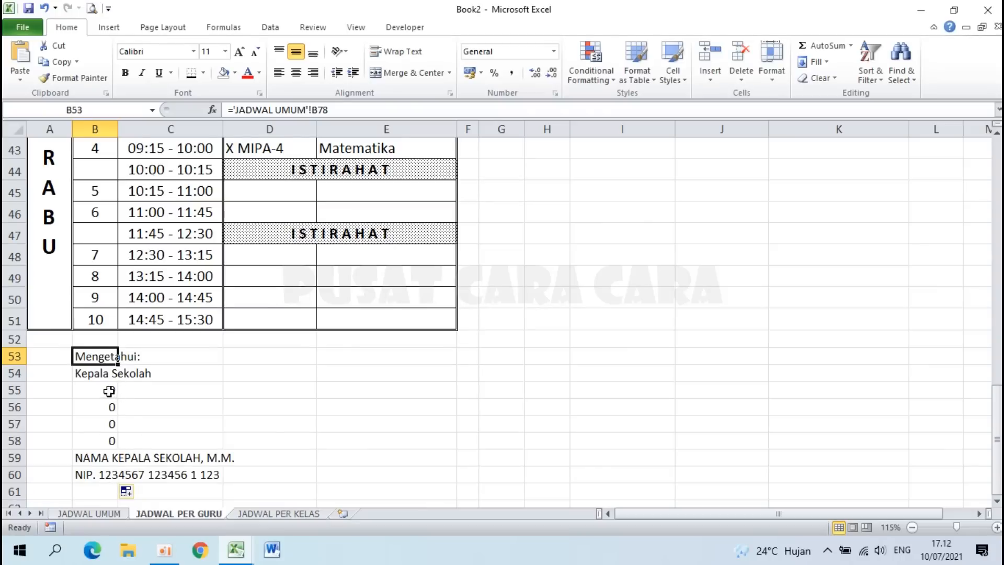
Step: Clear the zeros from B55:B58 to leave signing space under Kepala Sekolah
drag(109, 391, 108, 442)
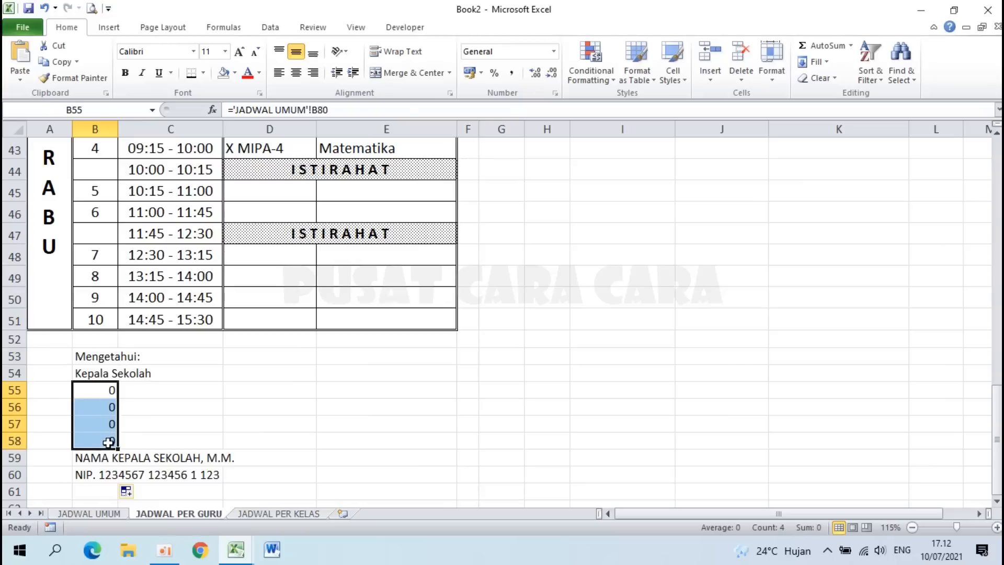
key(Delete)
scroll(108, 442, down, 1)
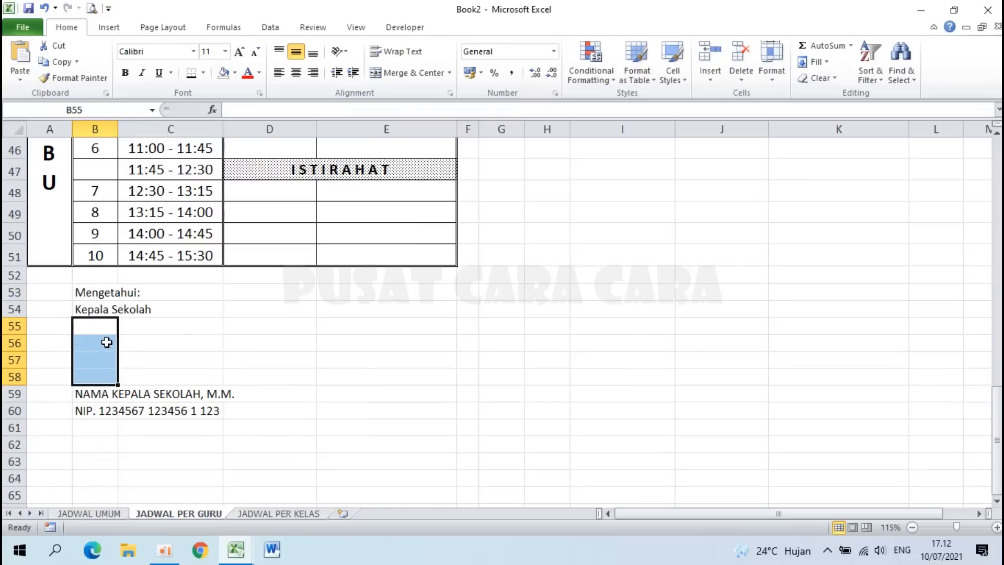
click(104, 395)
scroll(527, 387, down, 2)
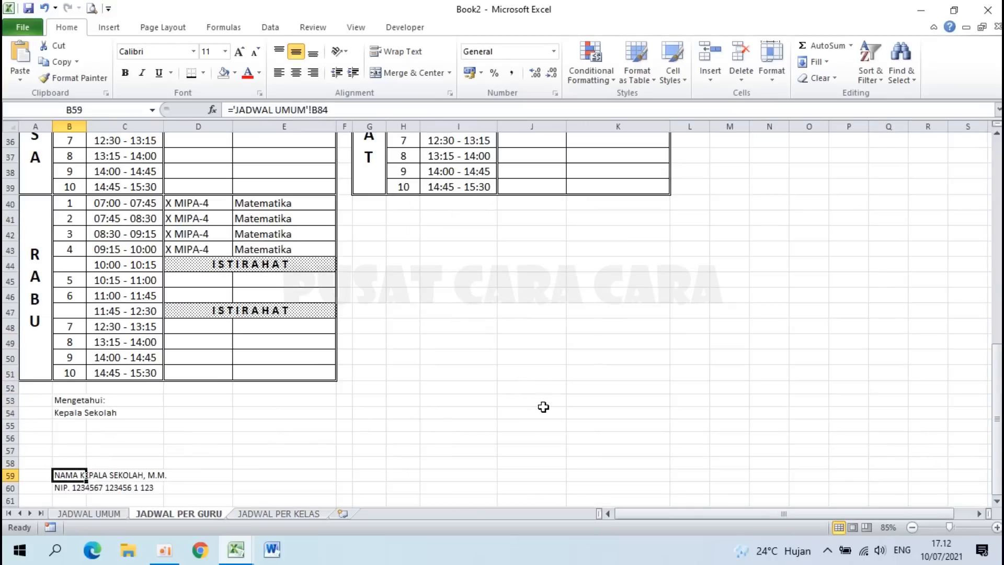
Step: Link J53 to the Surabaya date cell 'JADWAL UMUM'!AJ78
click(536, 403)
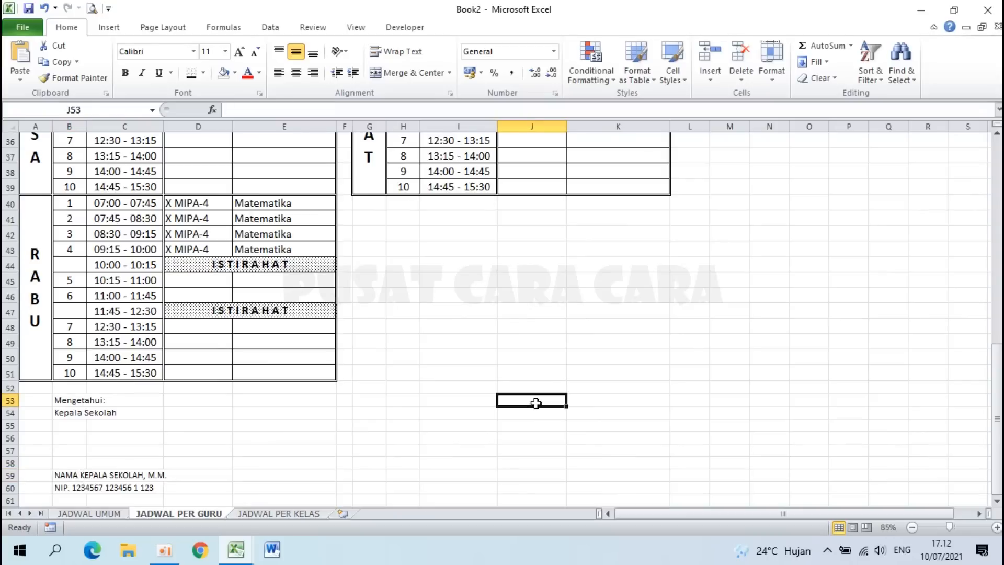
text(=)
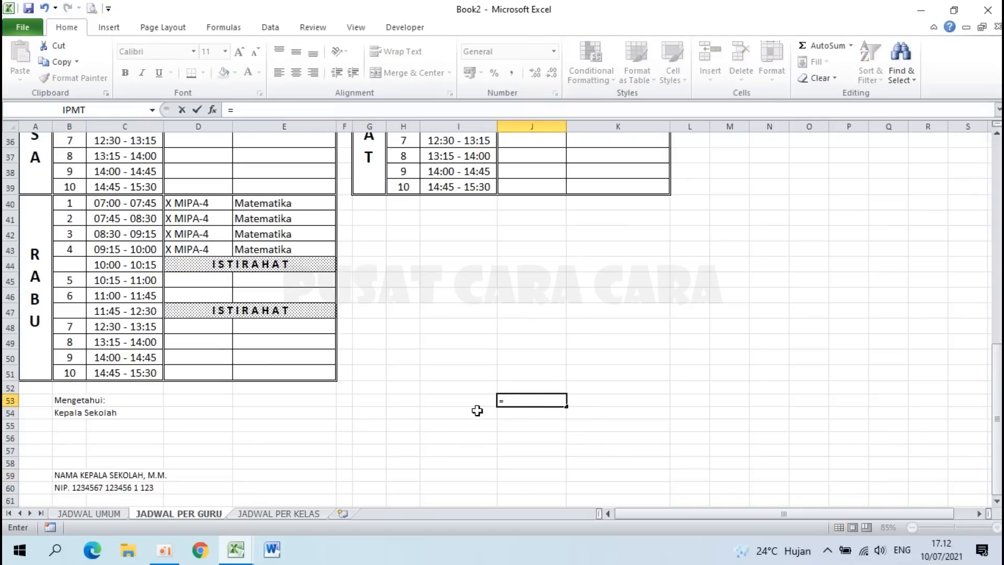
click(87, 514)
click(666, 339)
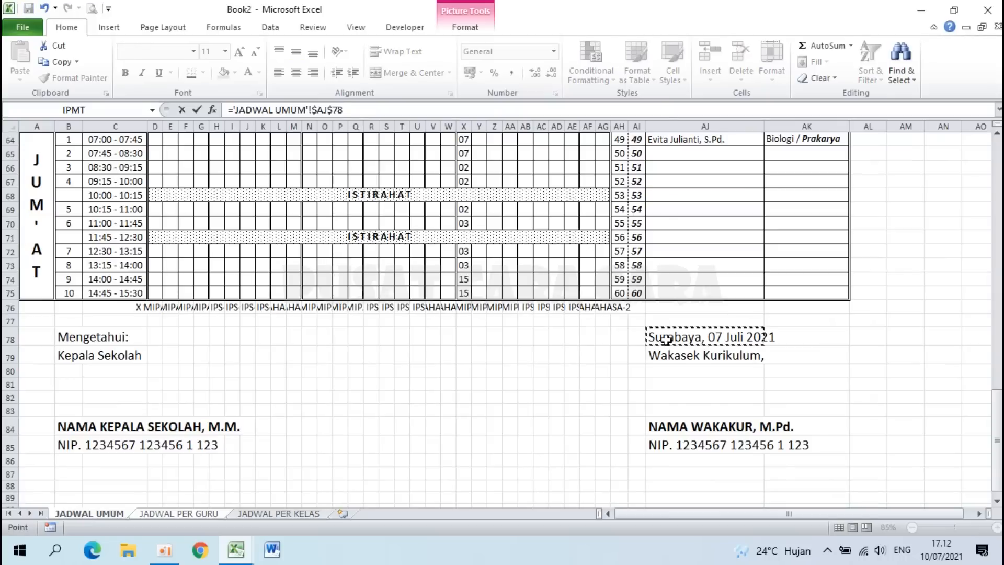
key(Return)
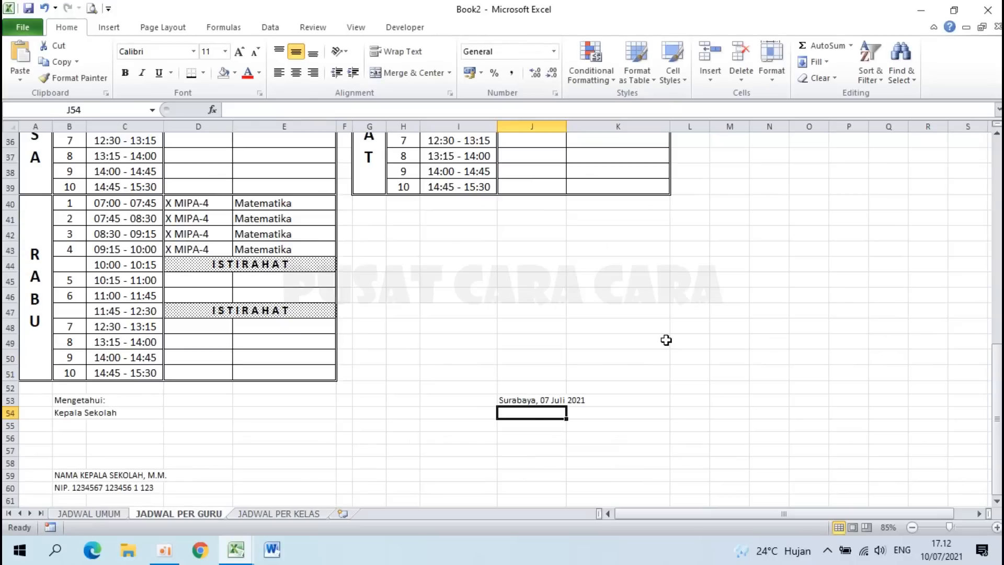
Step: Remove the $ signs so the J53 reference is fully relative
click(520, 401)
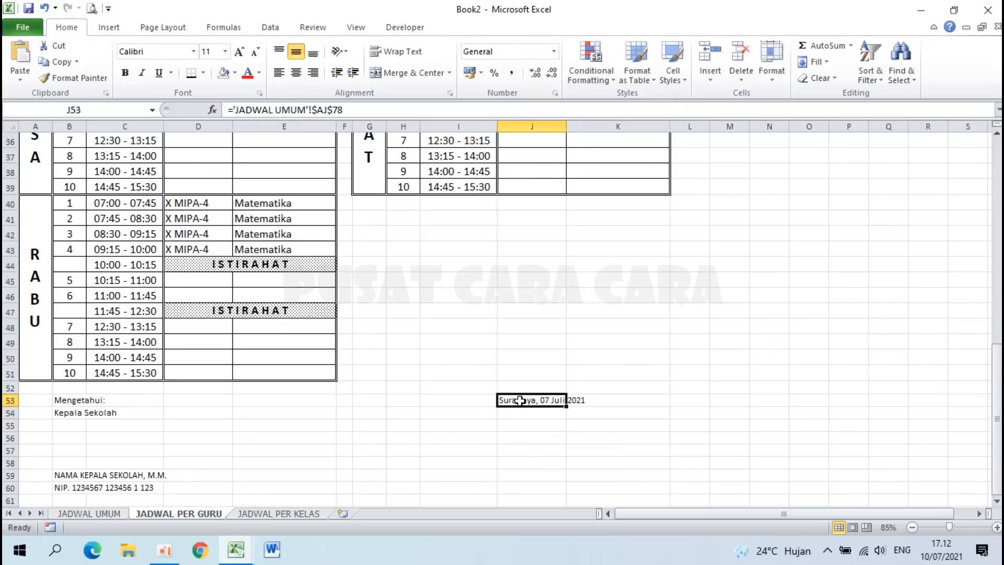
click(320, 110)
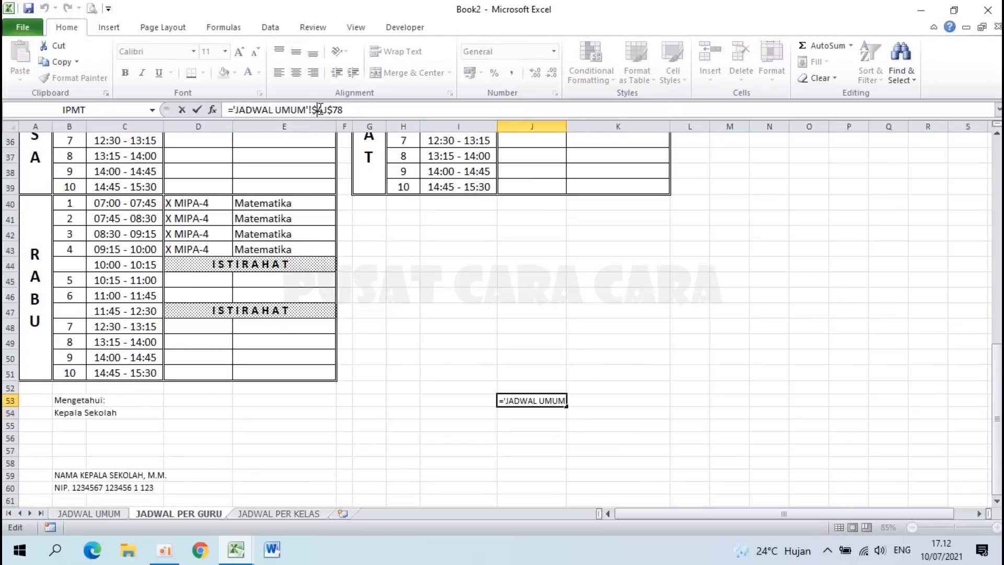
key(BackSpace)
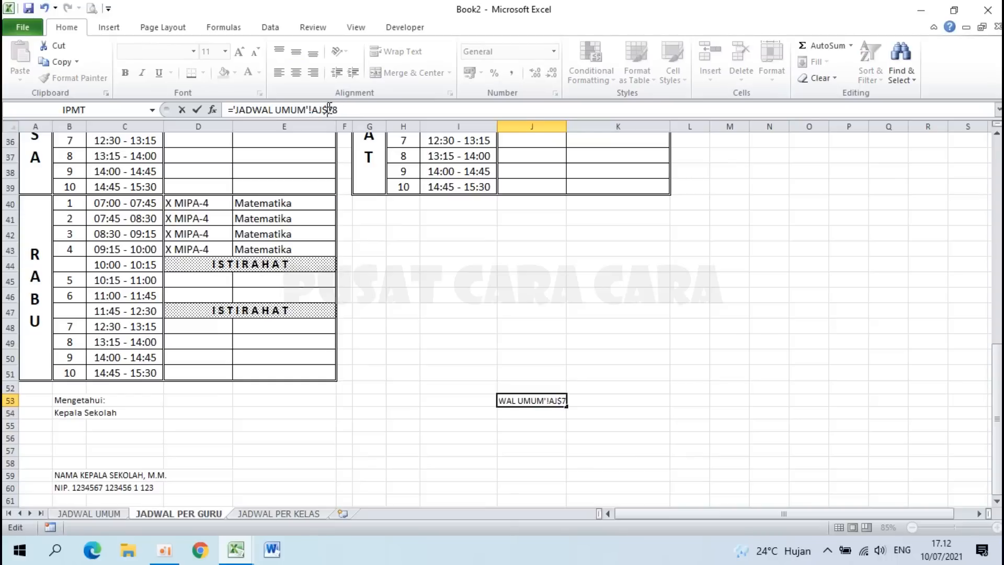
click(329, 110)
key(BackSpace)
key(Return)
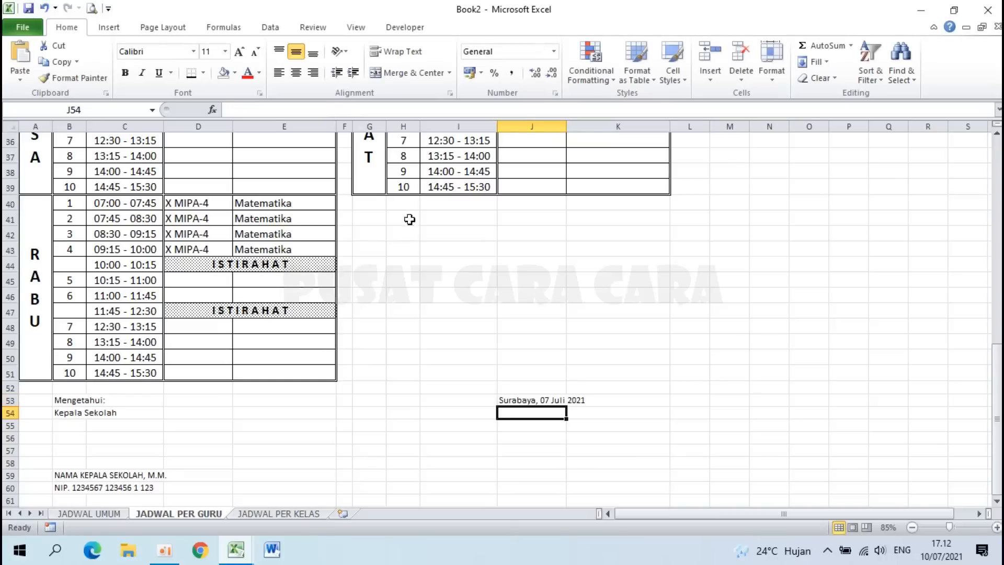
Step: Fill J53 down to row 60 and clear the zeros in J55:J58
click(525, 399)
drag(566, 405, 567, 492)
drag(559, 425, 563, 462)
key(Delete)
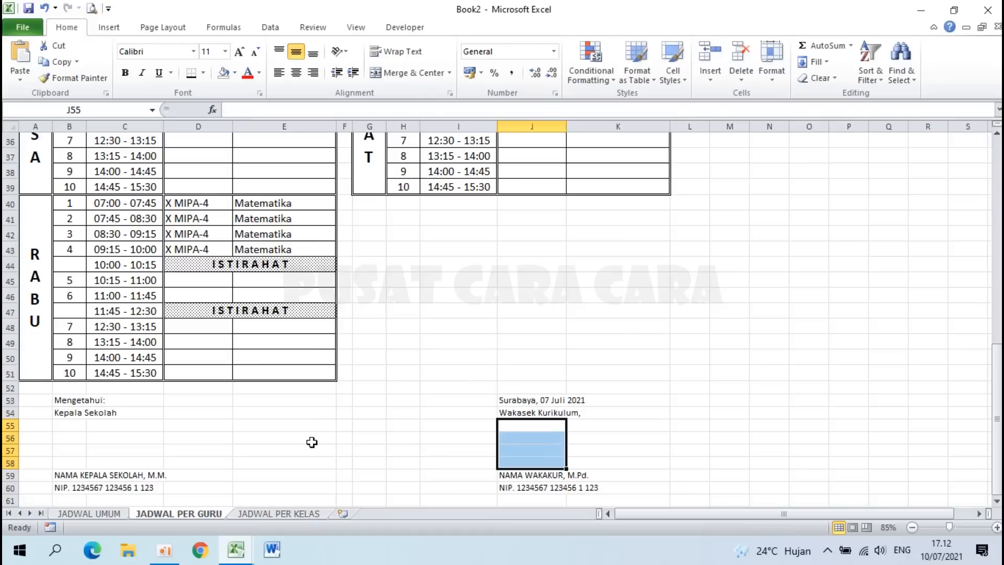
drag(67, 401, 544, 488)
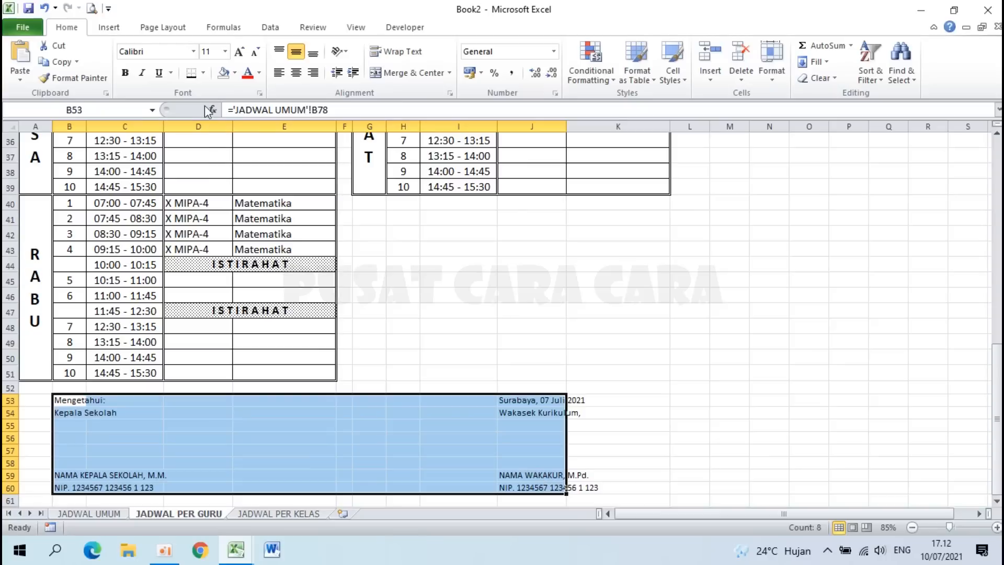
Step: Set B53:J60 to font size 14 and bold the two signatory names in row 59
click(224, 51)
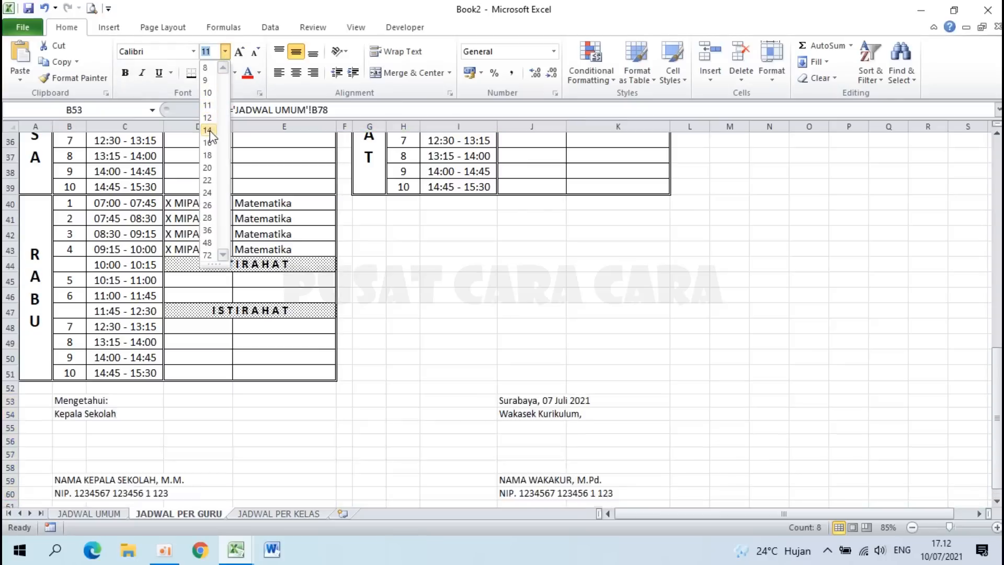
click(207, 131)
click(458, 443)
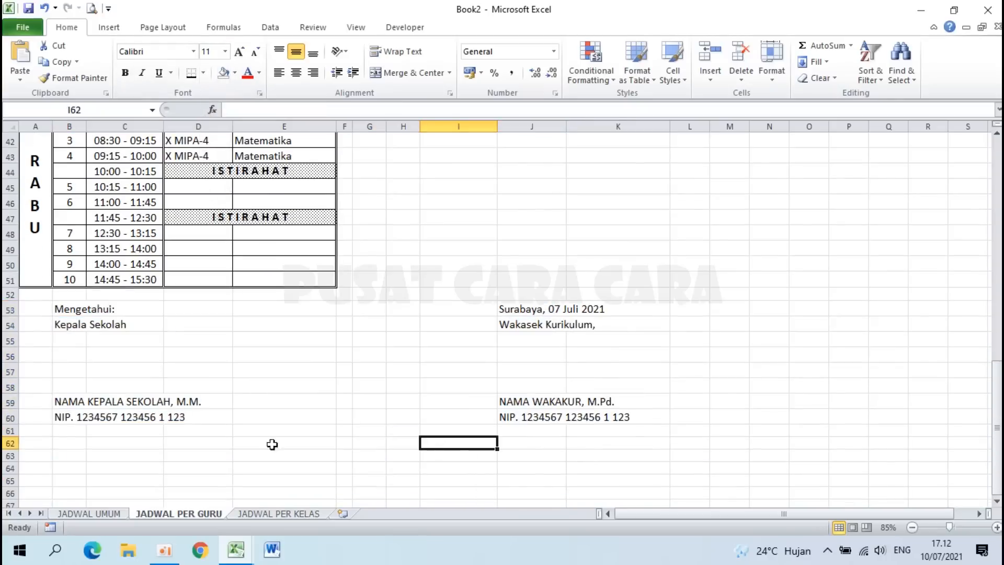
drag(59, 401, 530, 400)
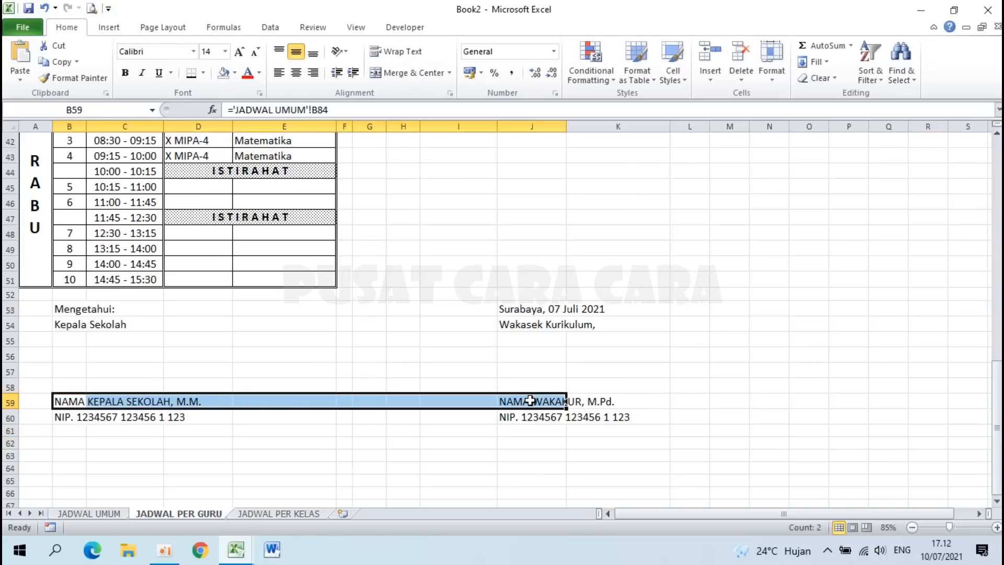
click(125, 73)
click(540, 262)
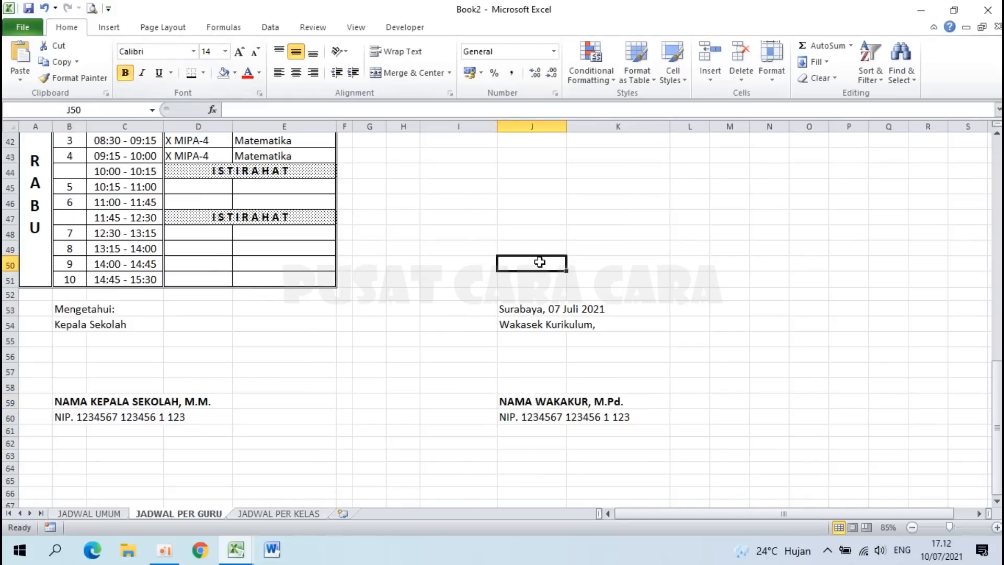
scroll(540, 262, down, 1)
scroll(540, 261, down, 2)
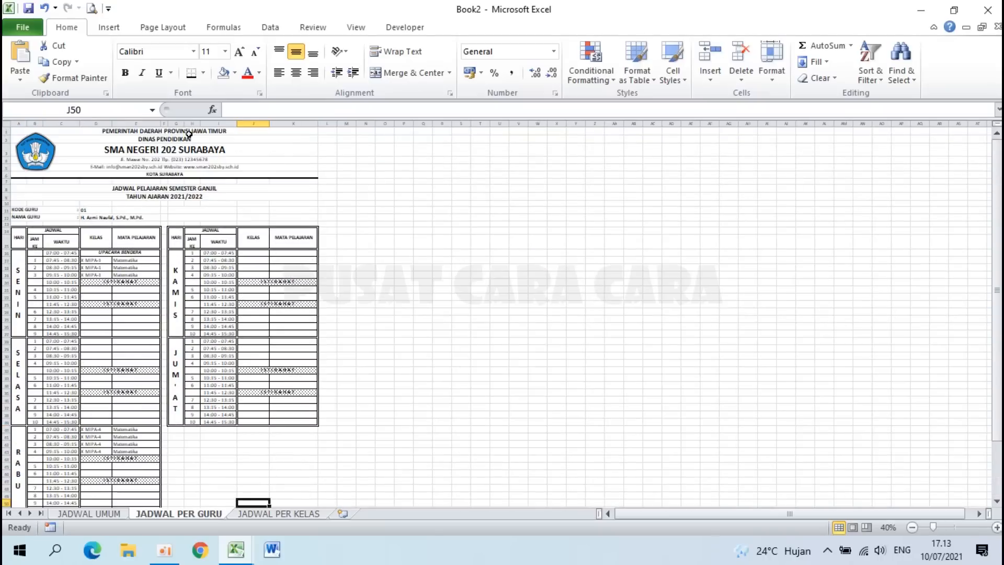
Step: Select the teacher schedule from A1 down to row 60 and set it as the print area
scroll(189, 134, up, 2)
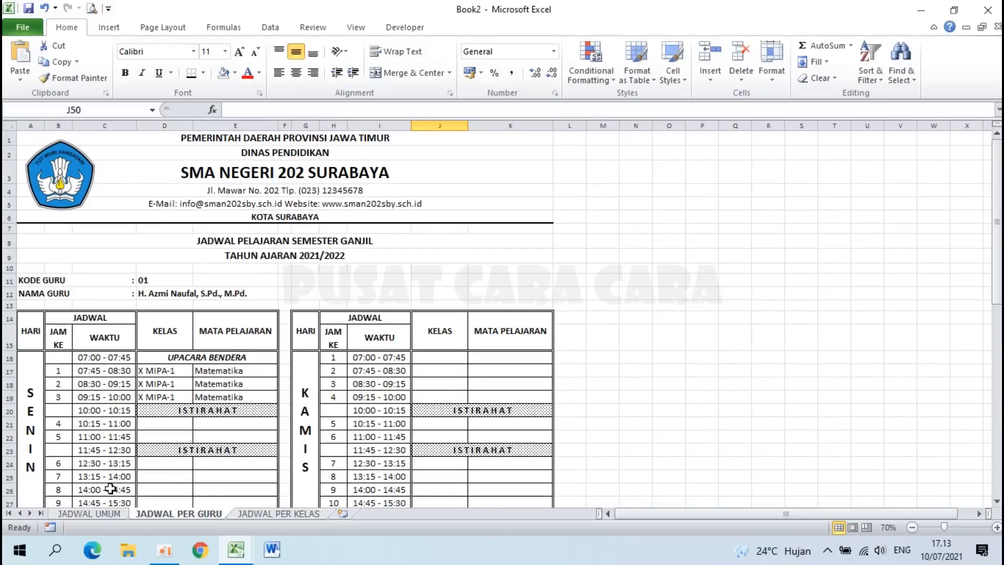
click(91, 515)
click(149, 512)
drag(226, 140, 274, 492)
scroll(235, 168, up, 10)
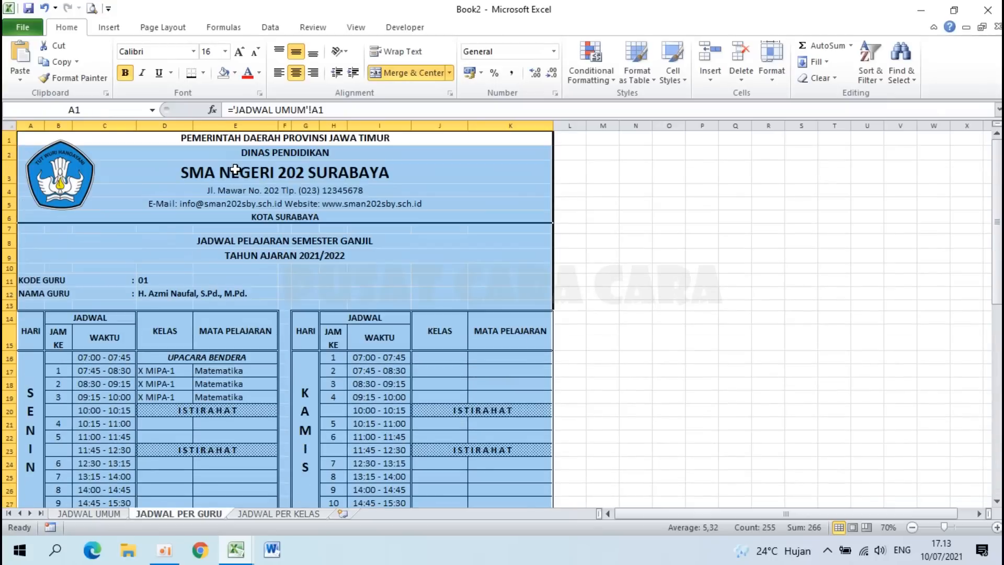
click(171, 32)
click(225, 65)
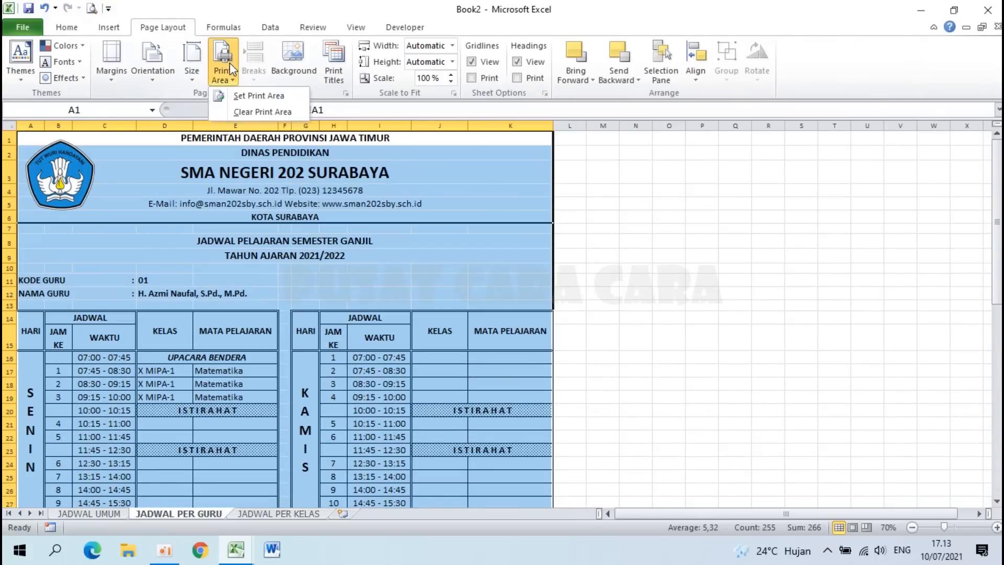
click(246, 96)
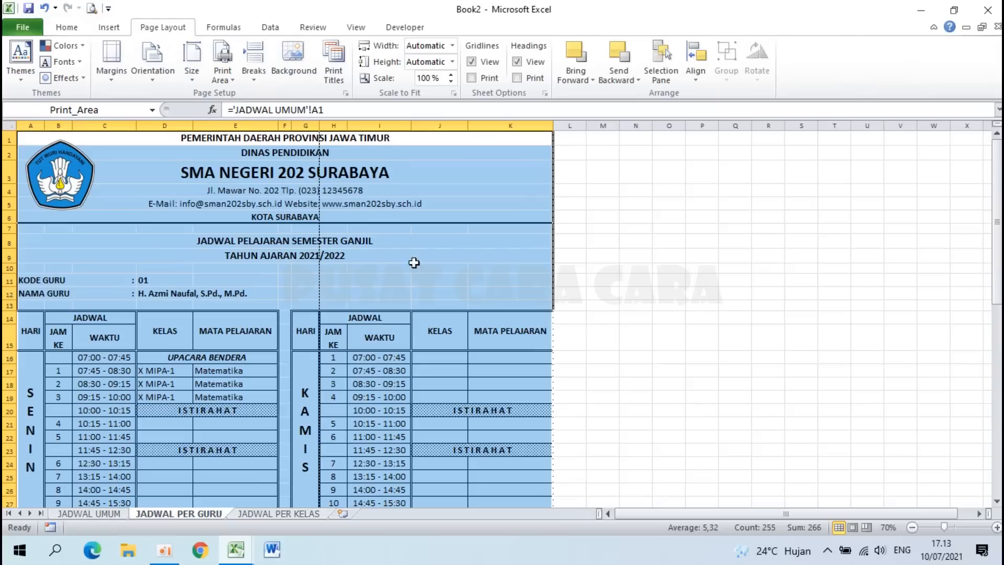
Step: Switch to Page Break Preview to see how the schedule splits into pages
click(149, 73)
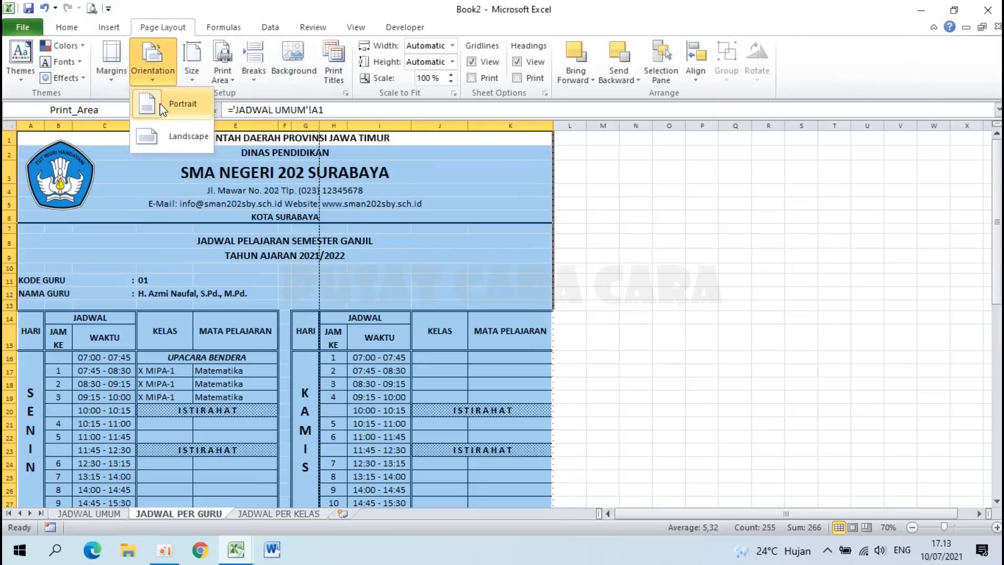
click(286, 8)
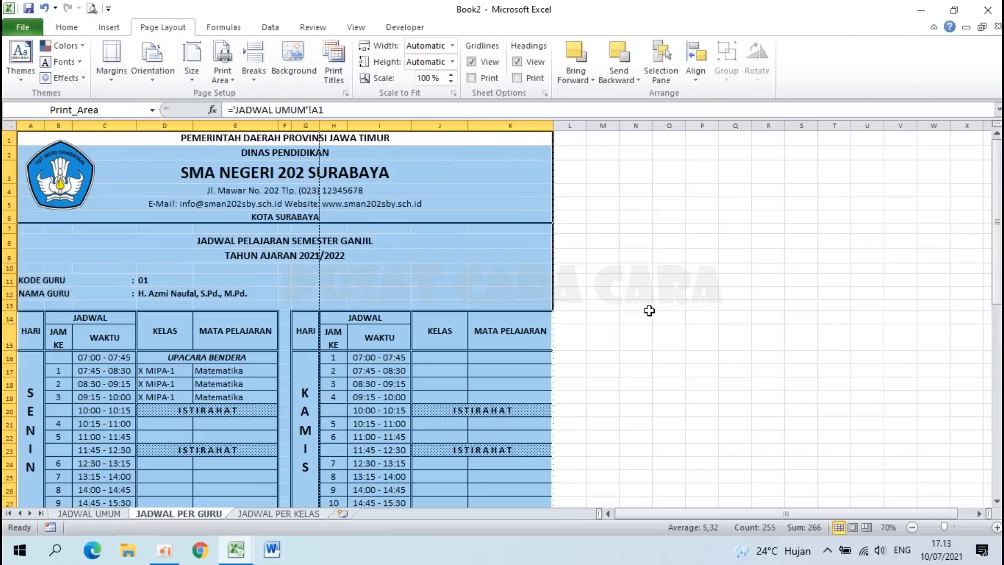
click(870, 527)
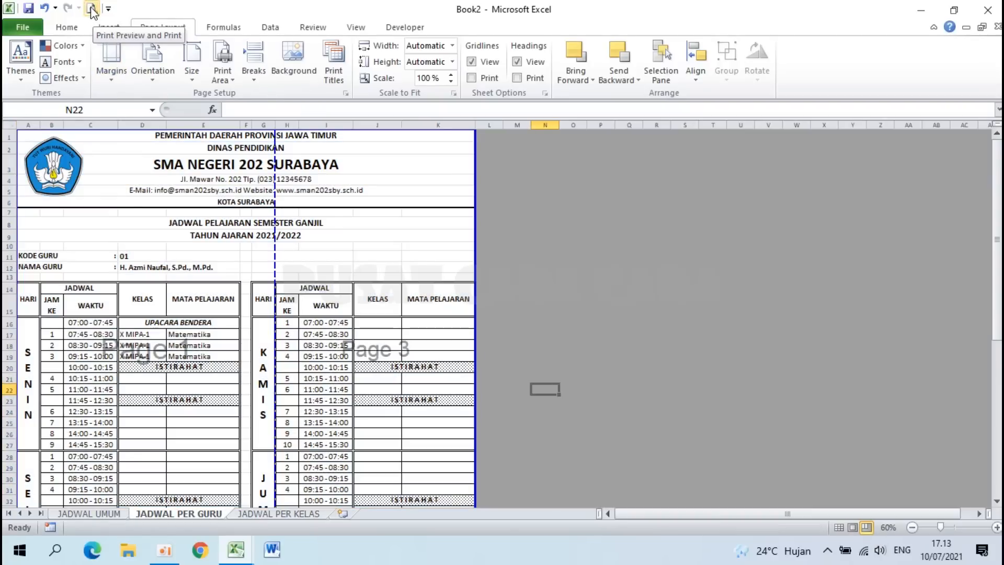
Step: Open the print preview and keep the Canon iP2700 series printer selected
click(108, 9)
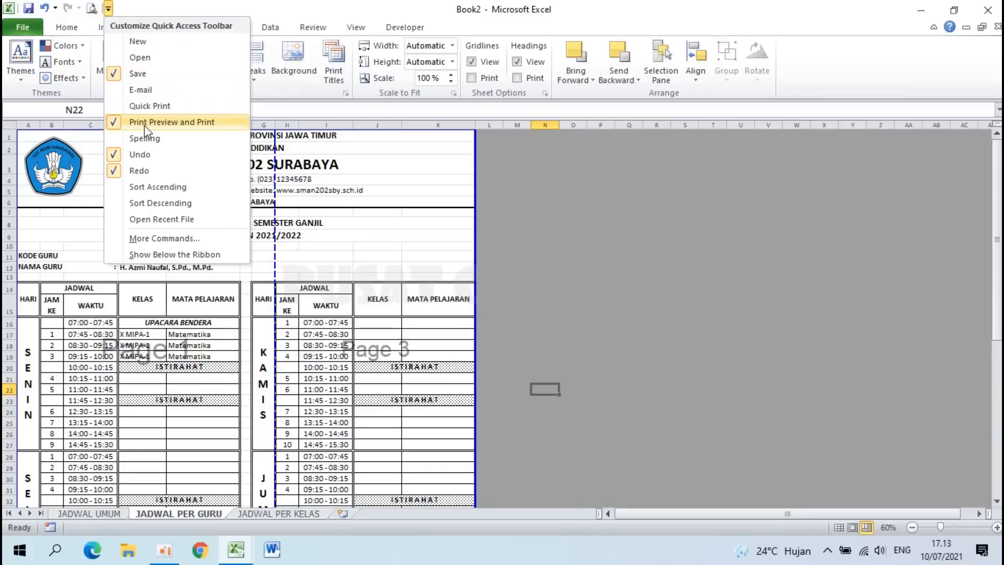
click(186, 3)
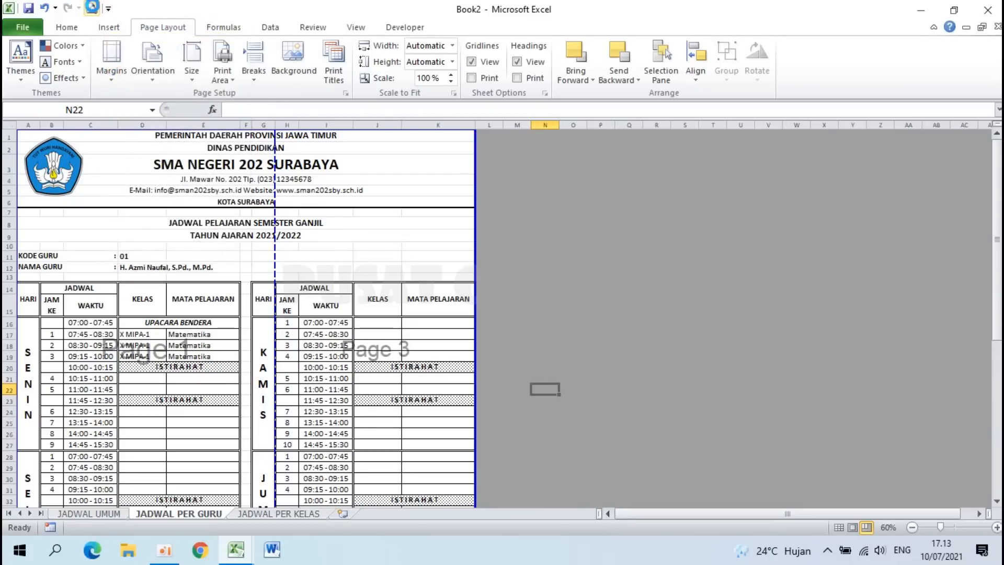
click(92, 9)
click(337, 158)
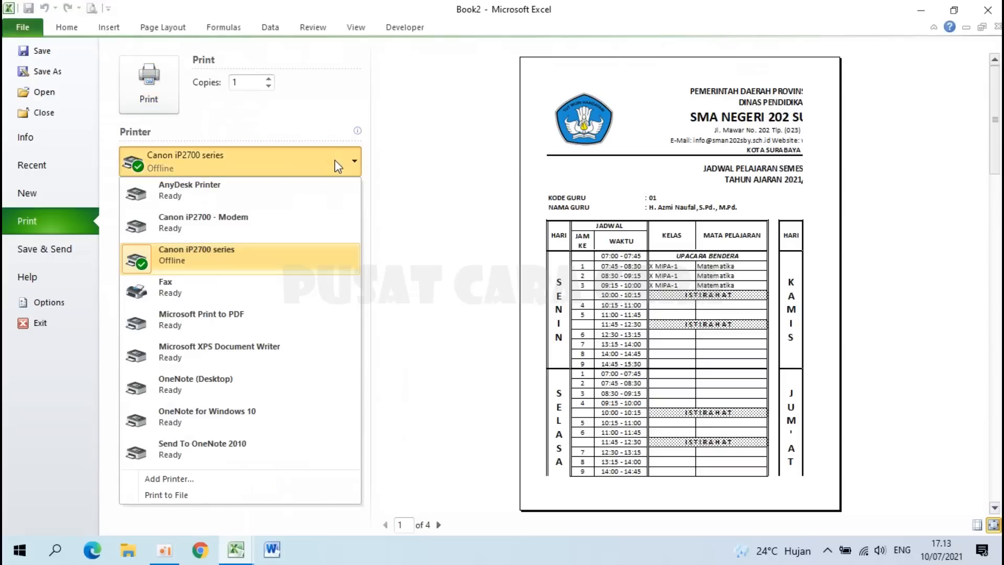
click(416, 245)
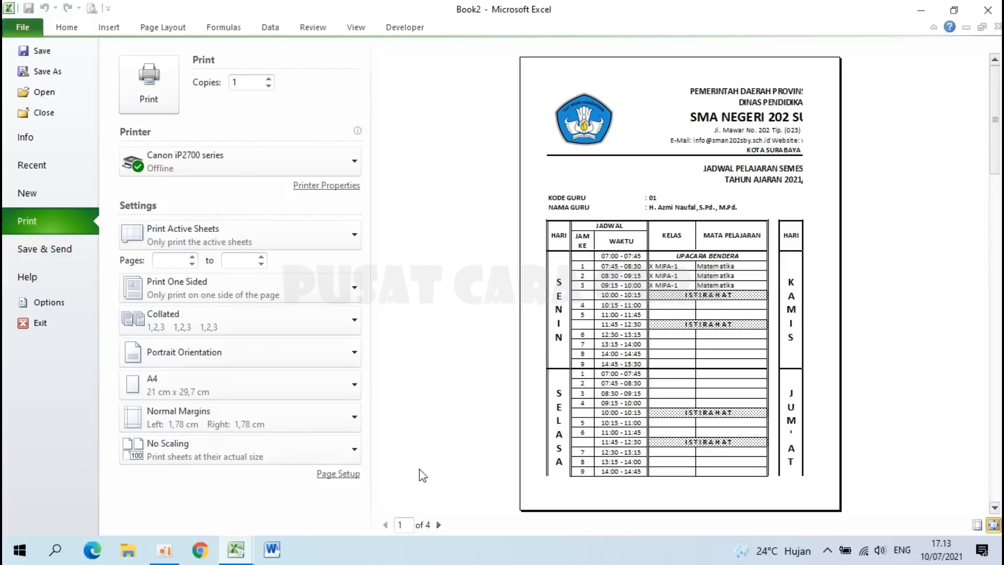
Step: Open Page Setup, keeping 100% scaling and A4 paper size
click(336, 476)
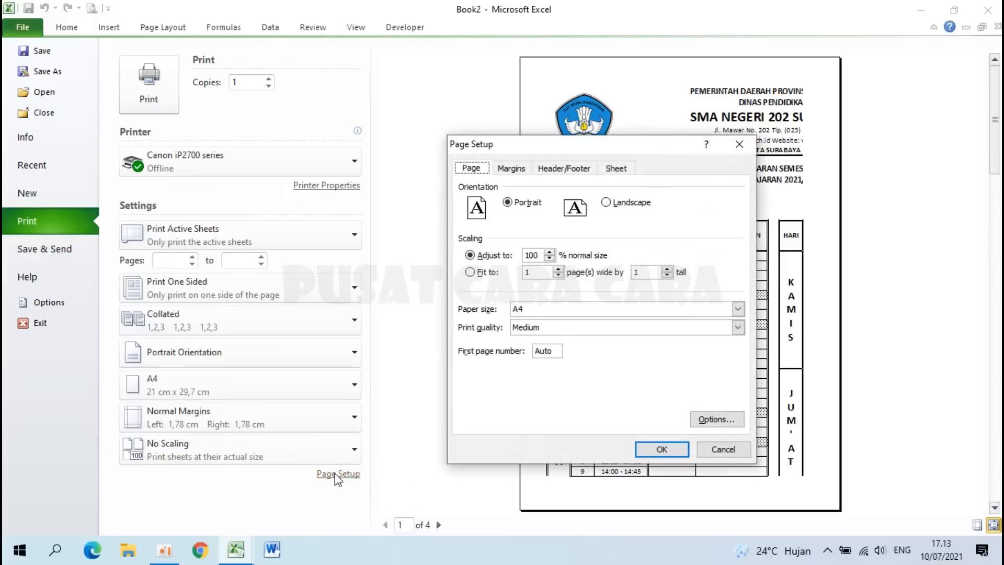
drag(535, 254, 515, 256)
click(550, 311)
click(550, 313)
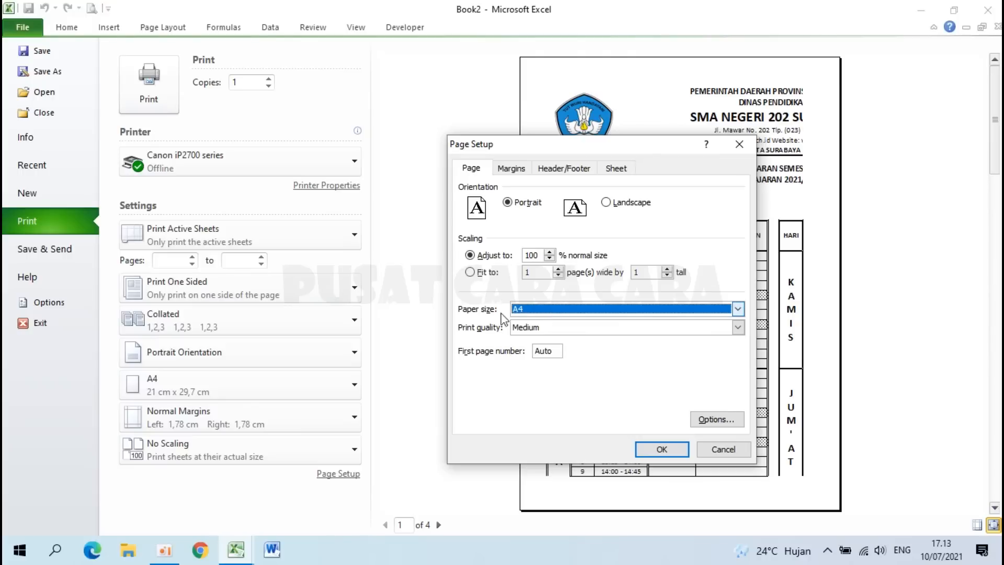
Step: Set left, right and bottom margins to 1 and centre the page horizontally
click(515, 170)
drag(603, 200, 571, 199)
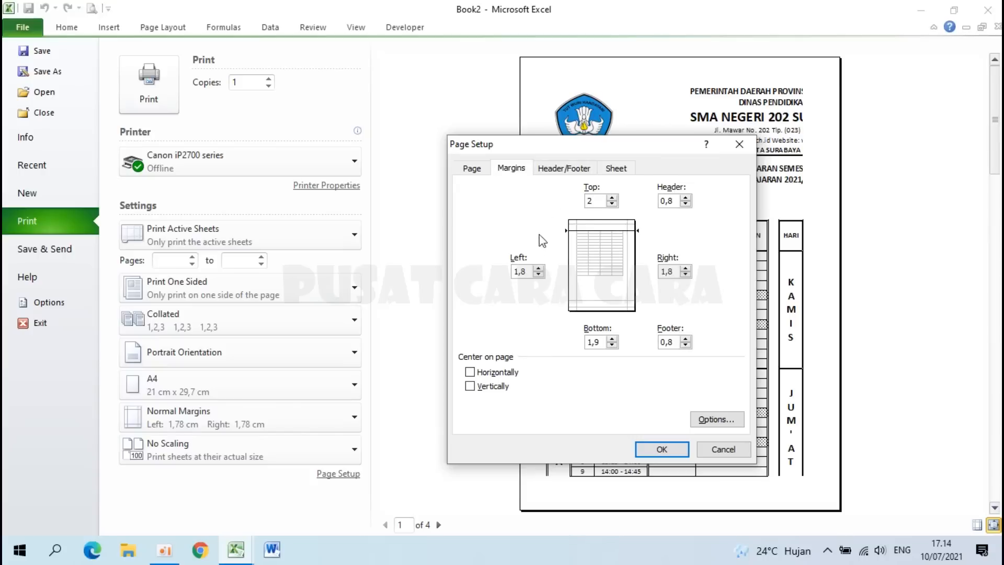
drag(529, 271, 494, 270)
text(1)
drag(675, 271, 650, 272)
text(1)
drag(600, 343, 582, 345)
text(1)
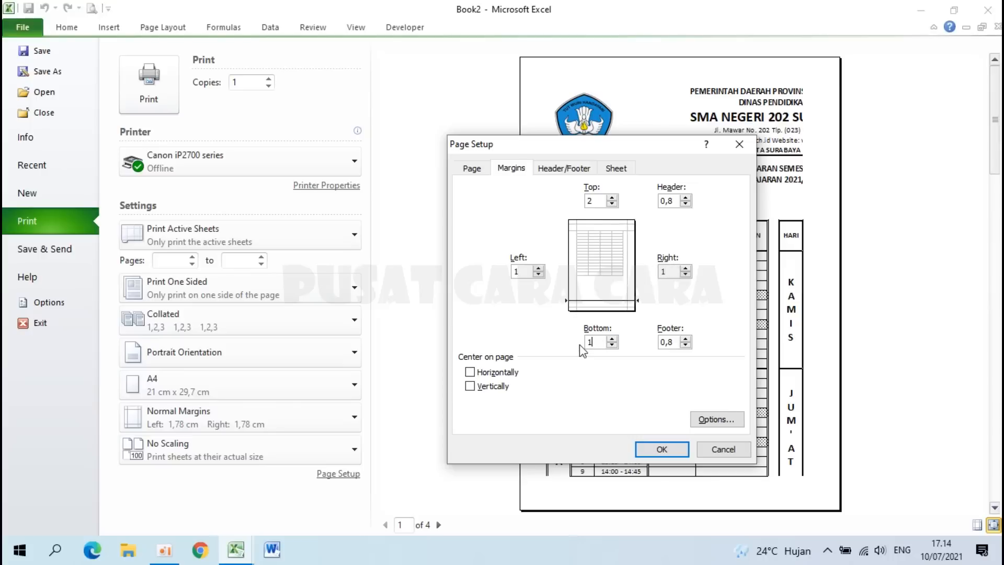
click(470, 373)
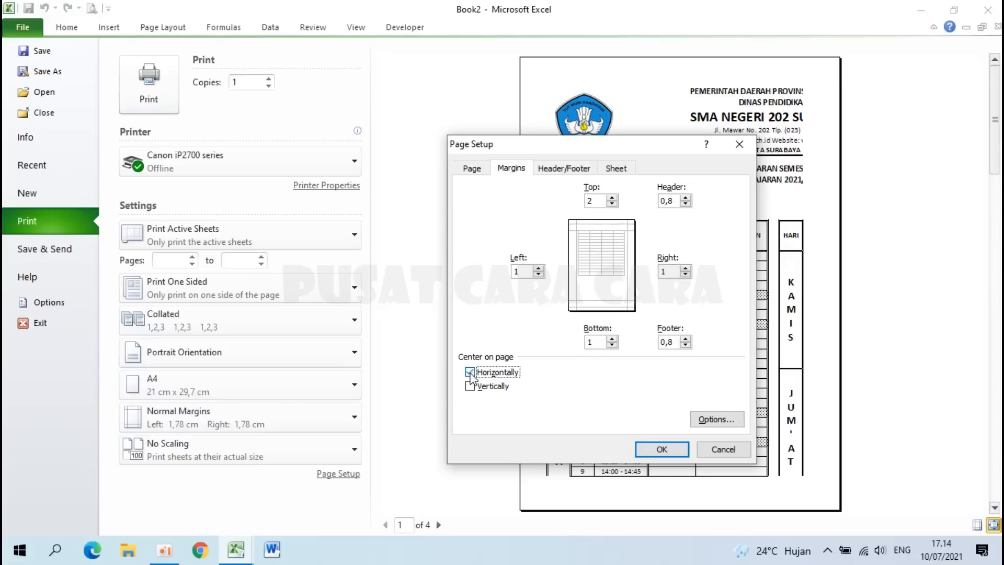
click(662, 448)
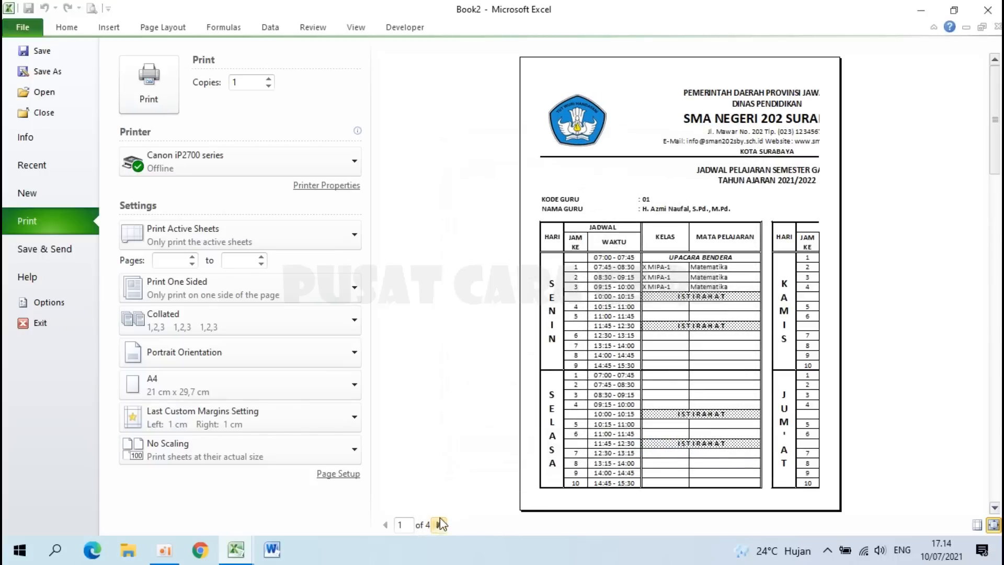
Step: Drag the vertical page break to the right edge so all columns fit one page
click(23, 26)
drag(301, 248, 473, 250)
scroll(466, 257, down, 10)
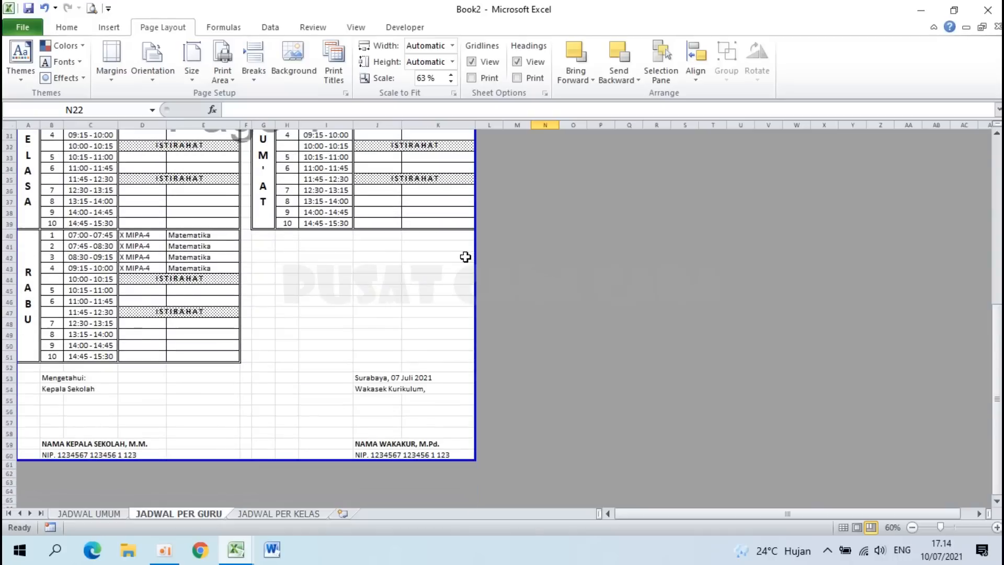
scroll(466, 257, up, 8)
scroll(465, 257, up, 2)
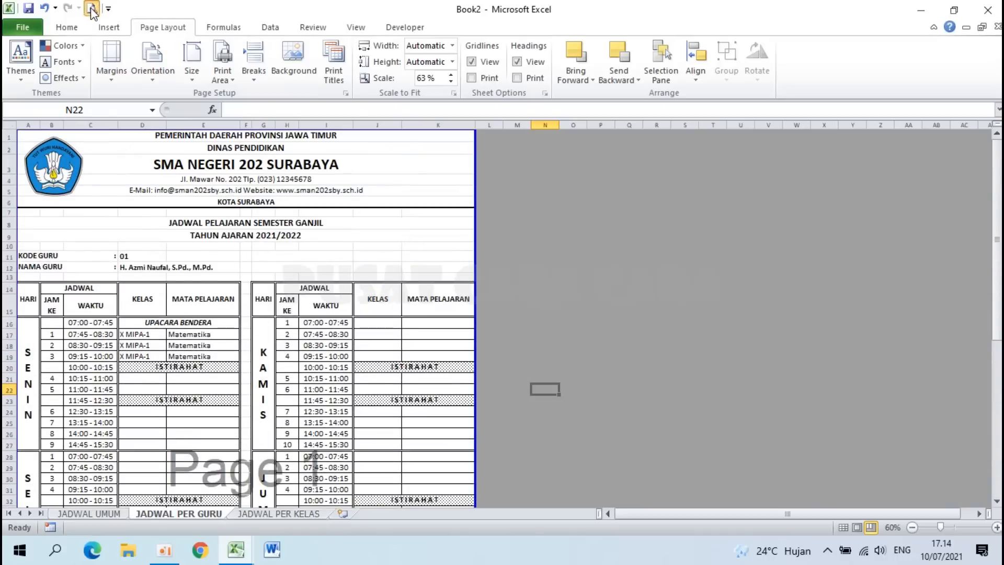
Step: Check in print preview that the whole schedule fits one A4 page at 63%
click(92, 9)
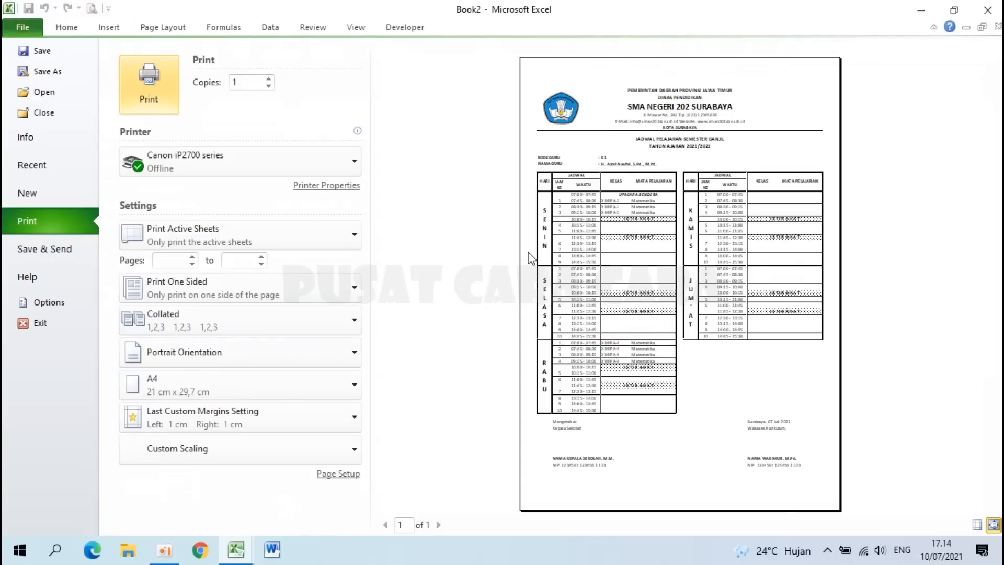
click(530, 258)
scroll(530, 257, down, 8)
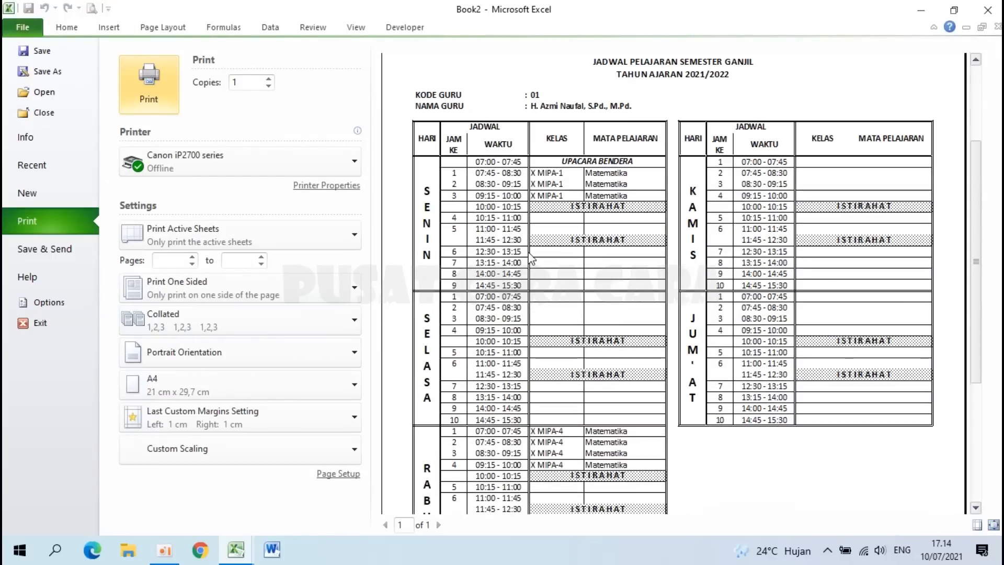
scroll(532, 259, up, 8)
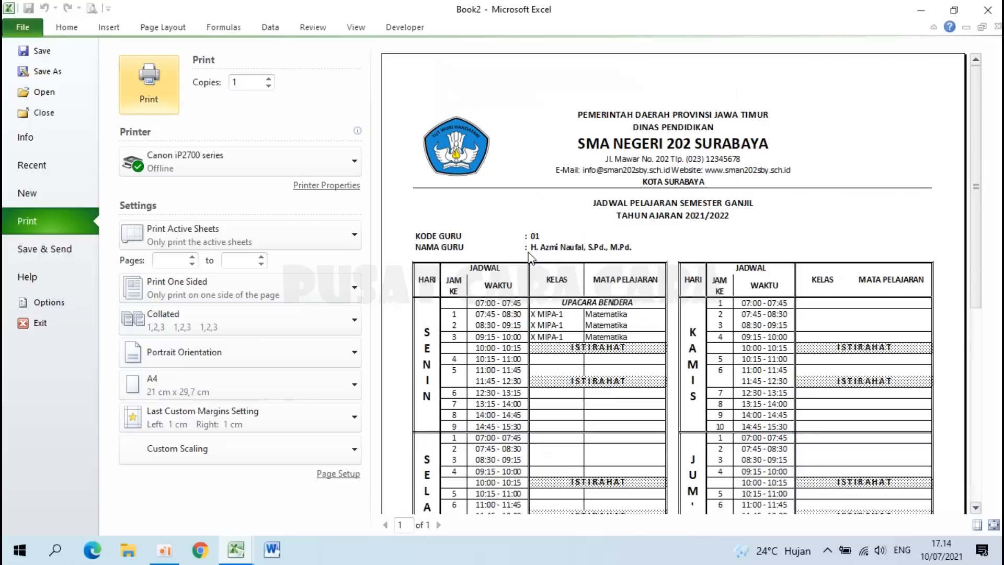
key(Escape)
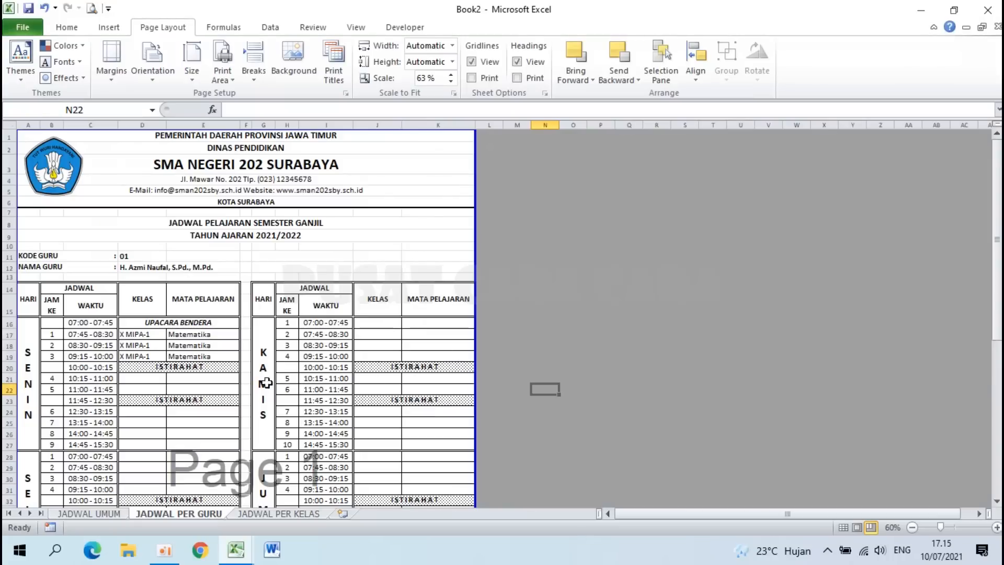
scroll(247, 378, down, 2)
ctrl+scroll(248, 379, up, 2)
Step: In the Contoh Jadwal Pelajaran SMA workbook, change the class in C11 to X MIPA-4
scroll(244, 380, up, 4)
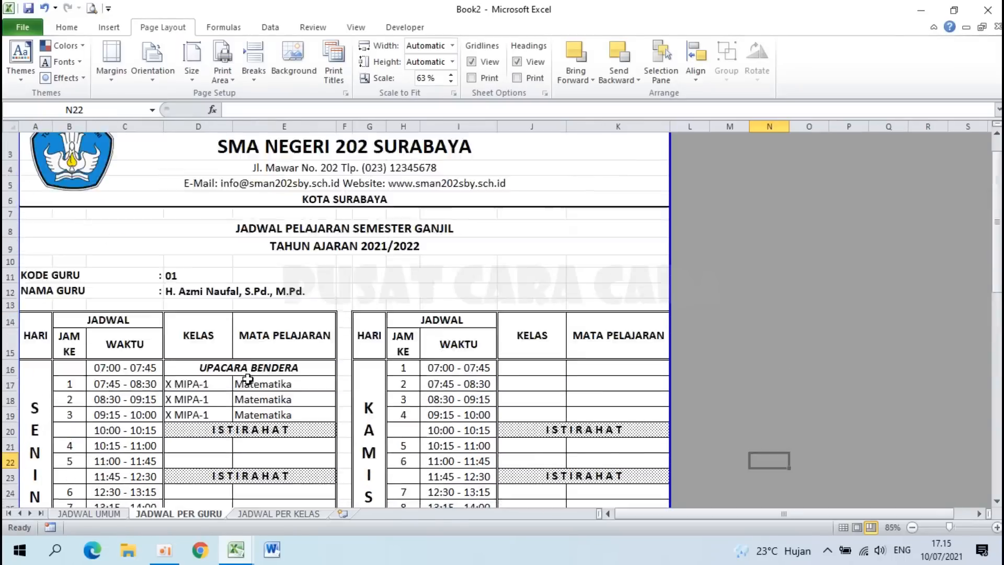
mouse_move(246, 557)
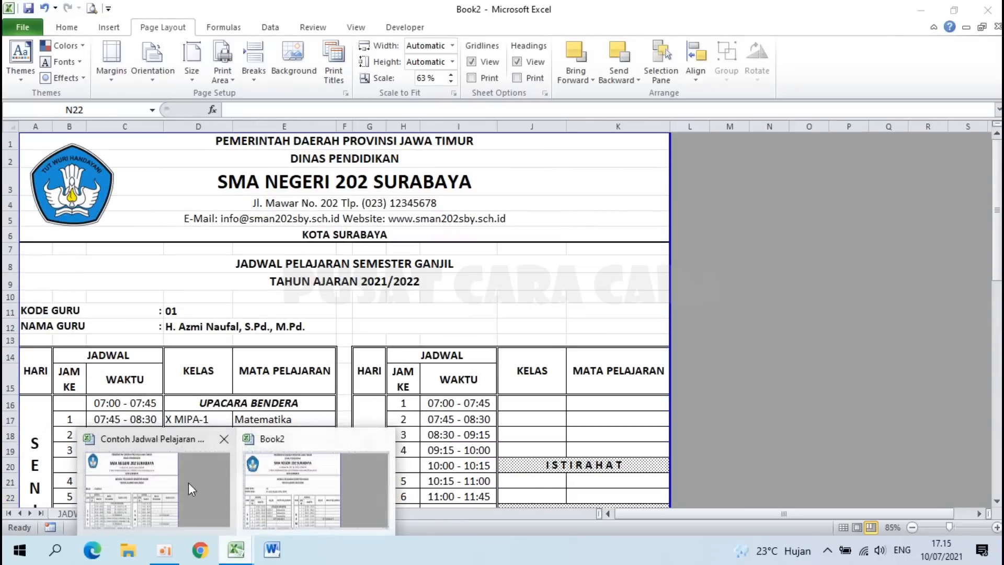
click(171, 485)
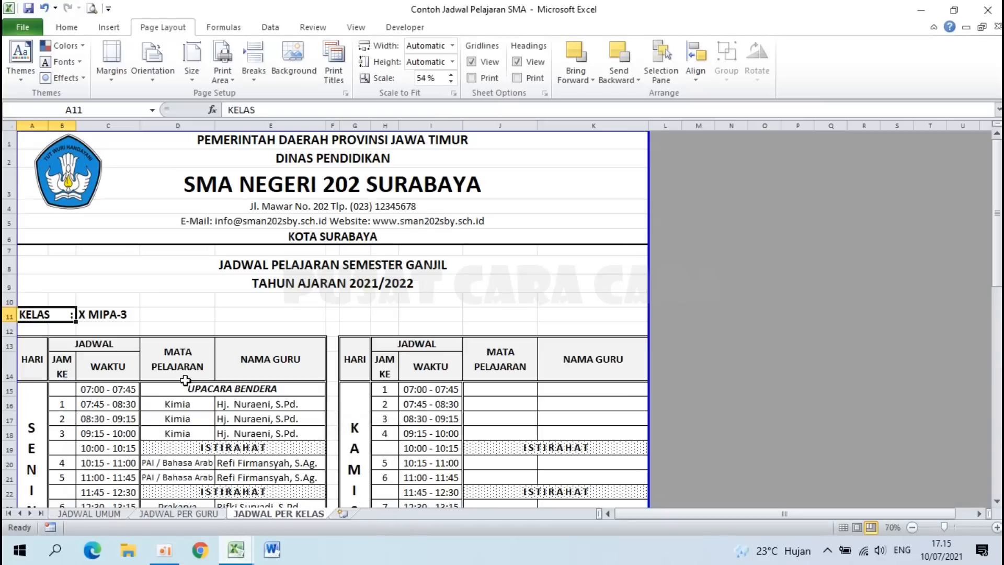
scroll(201, 368, down, 3)
scroll(201, 368, up, 3)
scroll(202, 369, down, 2)
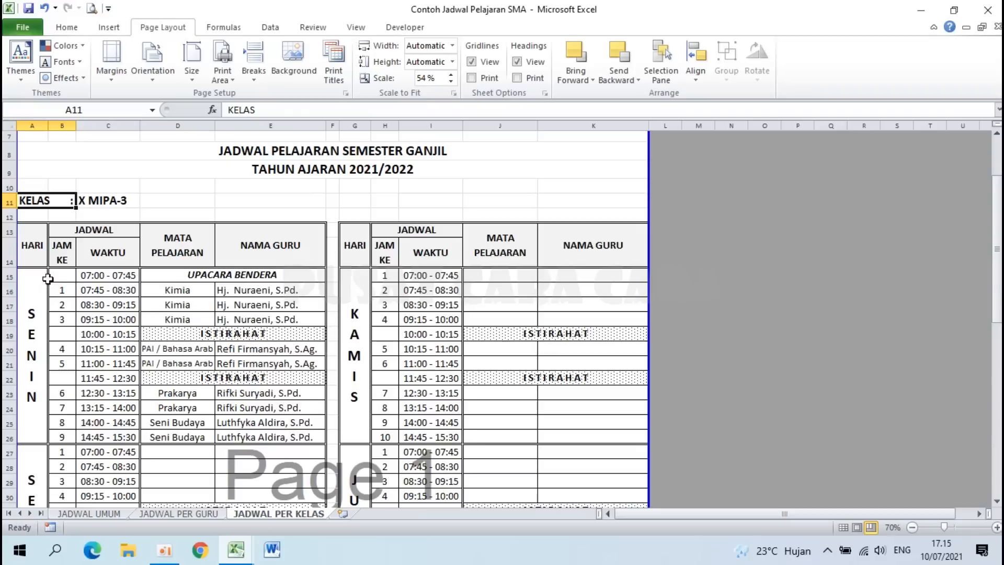
click(93, 201)
click(148, 201)
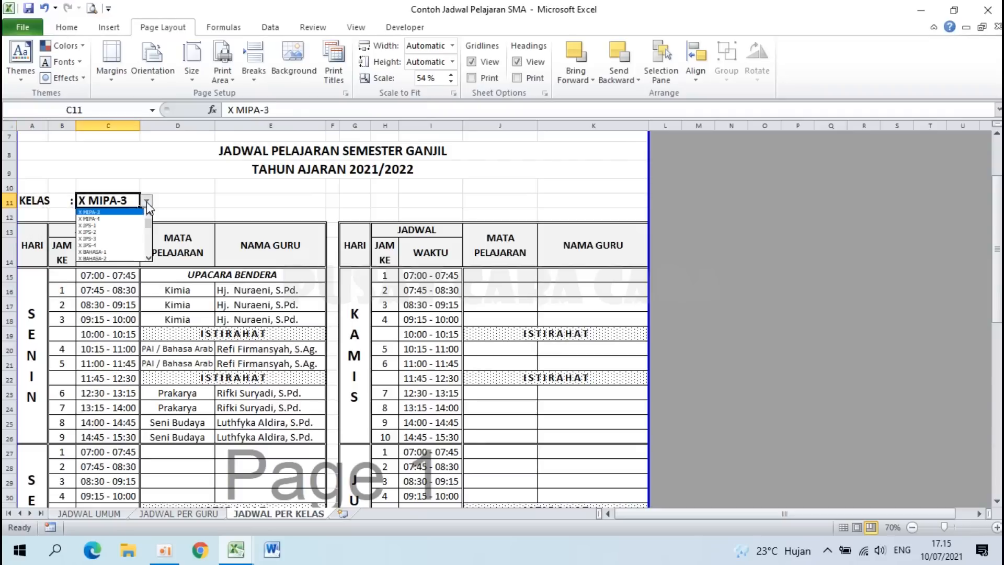
click(133, 225)
Step: Inspect the lookup formulas in D16 and E17, then return to Book2
click(188, 291)
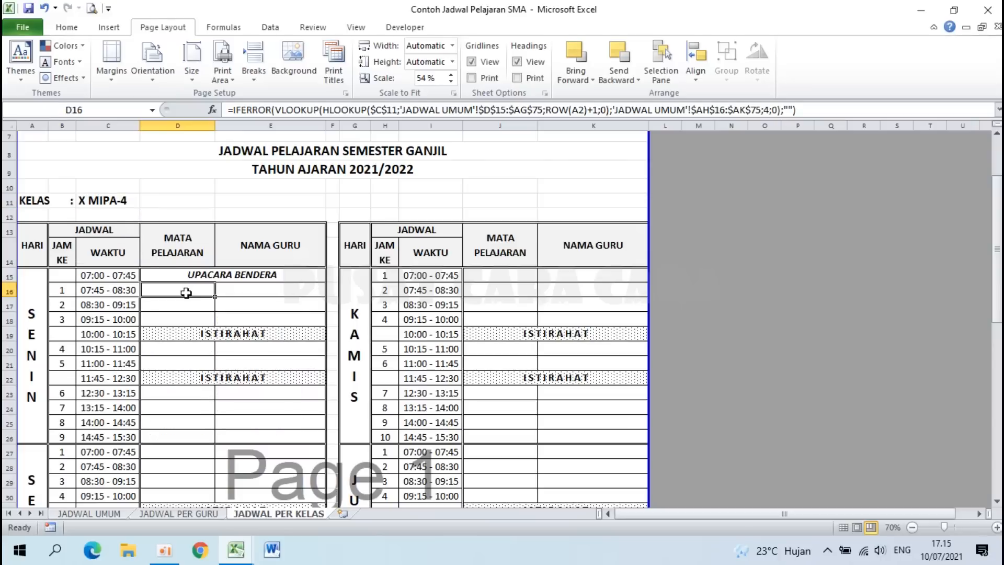
click(262, 251)
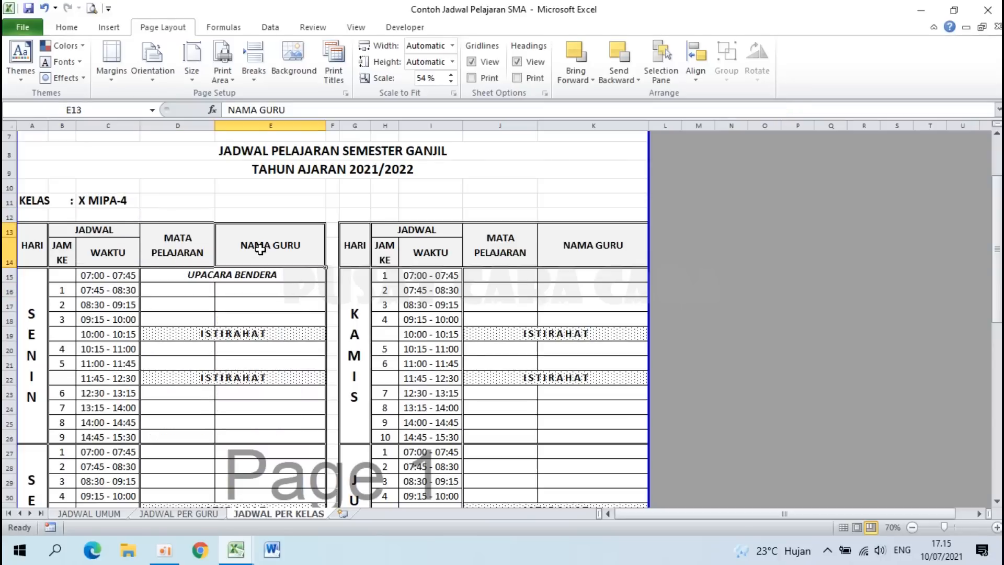
click(270, 308)
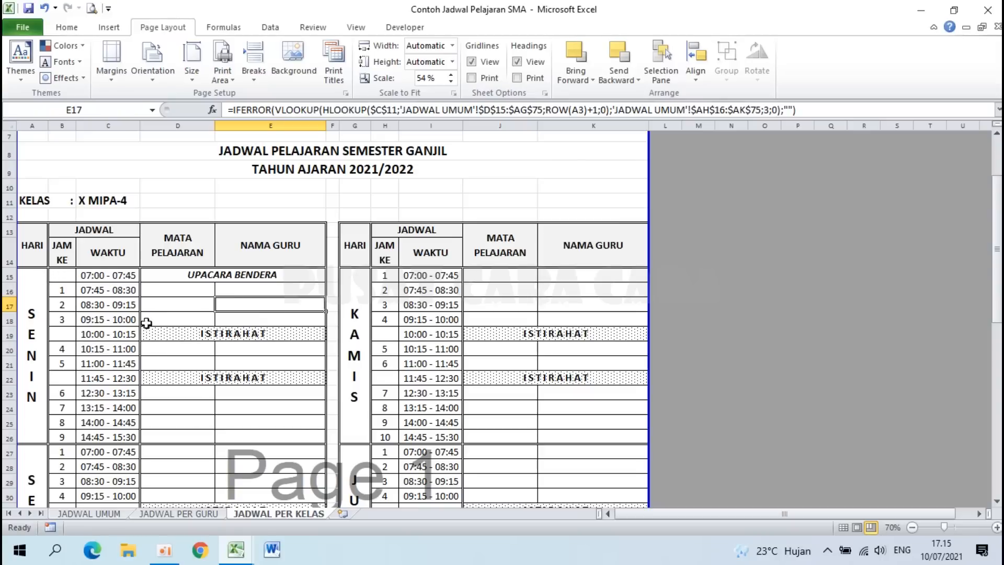
click(180, 236)
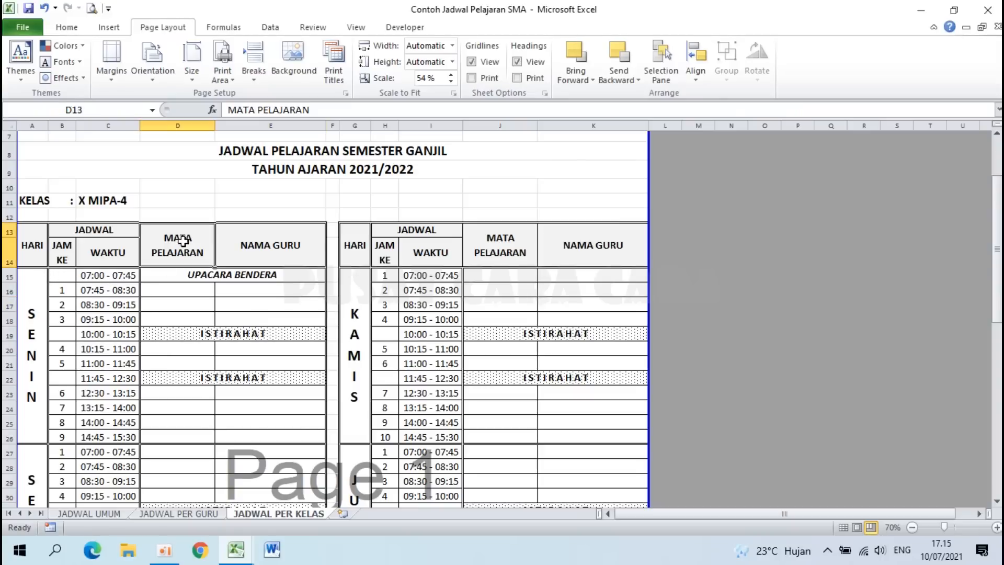
click(285, 244)
scroll(285, 244, up, 2)
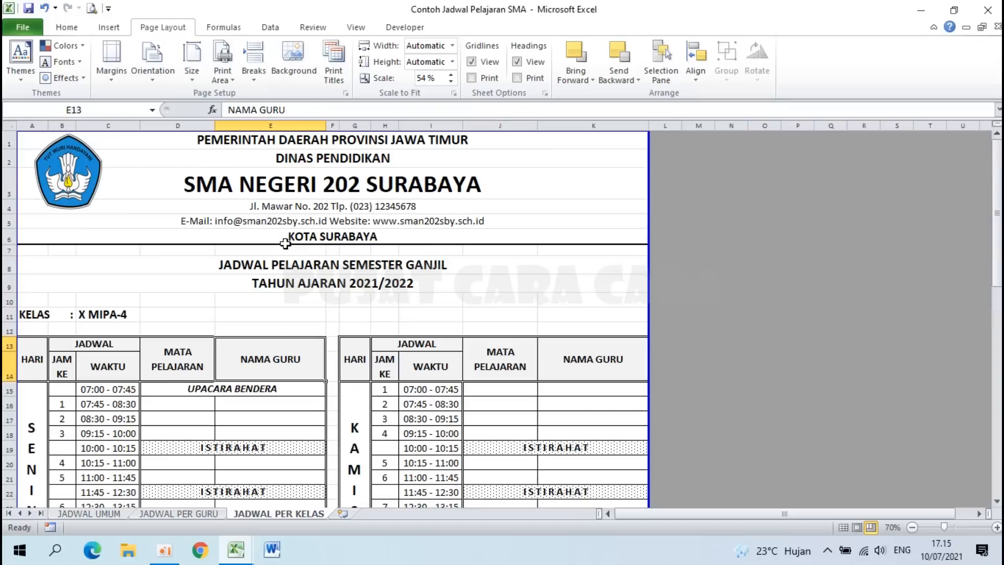
click(243, 561)
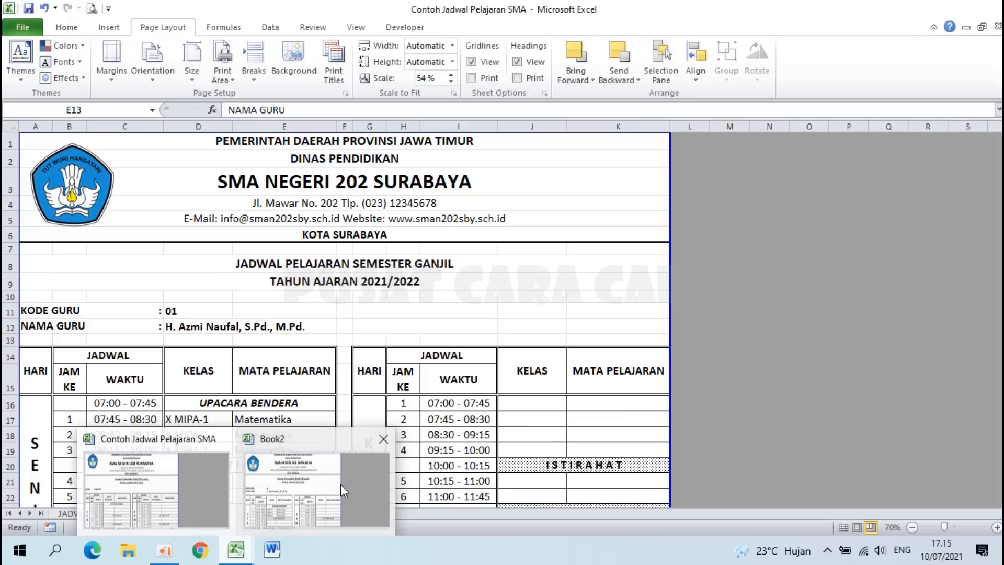
click(341, 485)
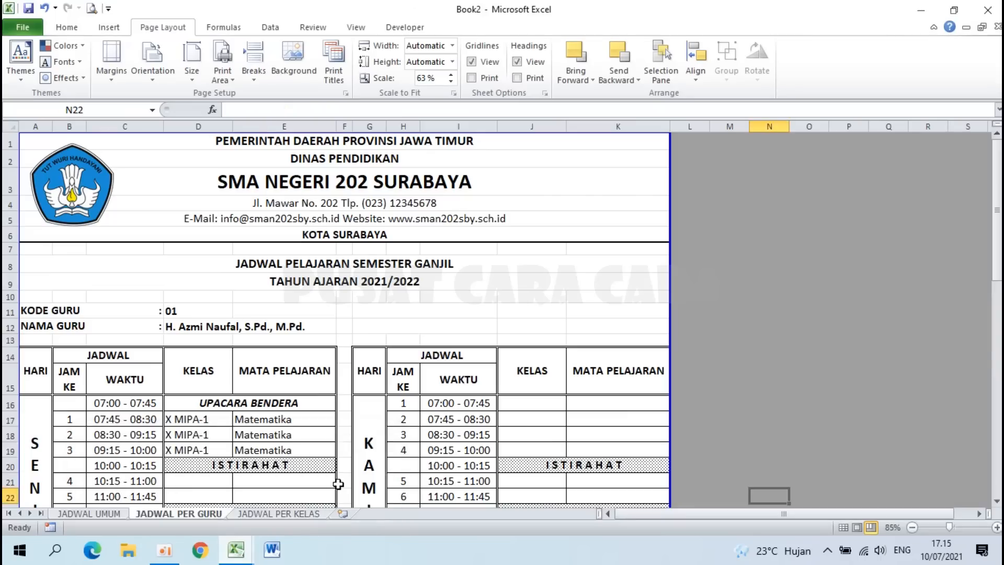
Step: On the JADWAL PER KELAS sheet, vertically centre the content of all cells
click(256, 512)
scroll(207, 398, up, 4)
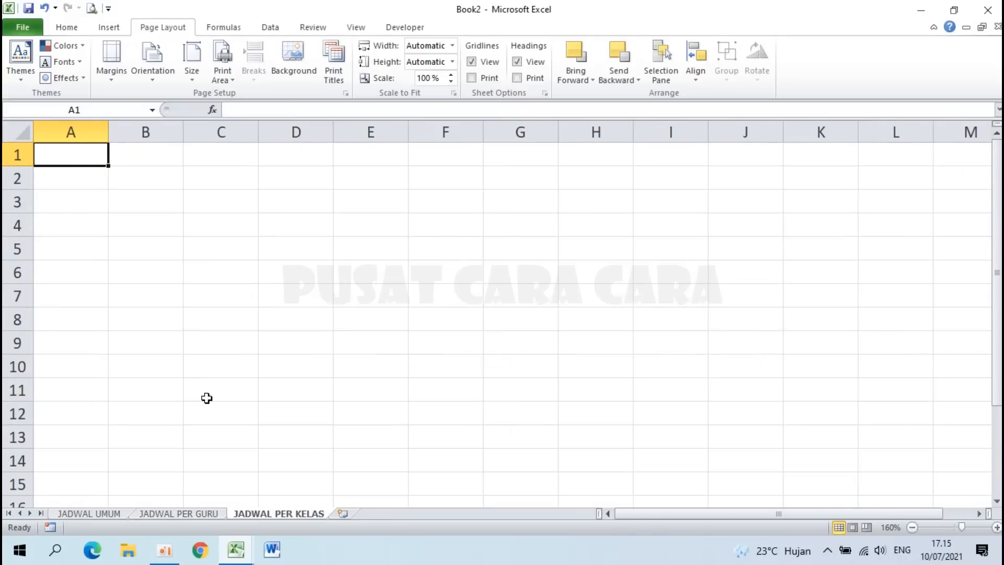
click(22, 131)
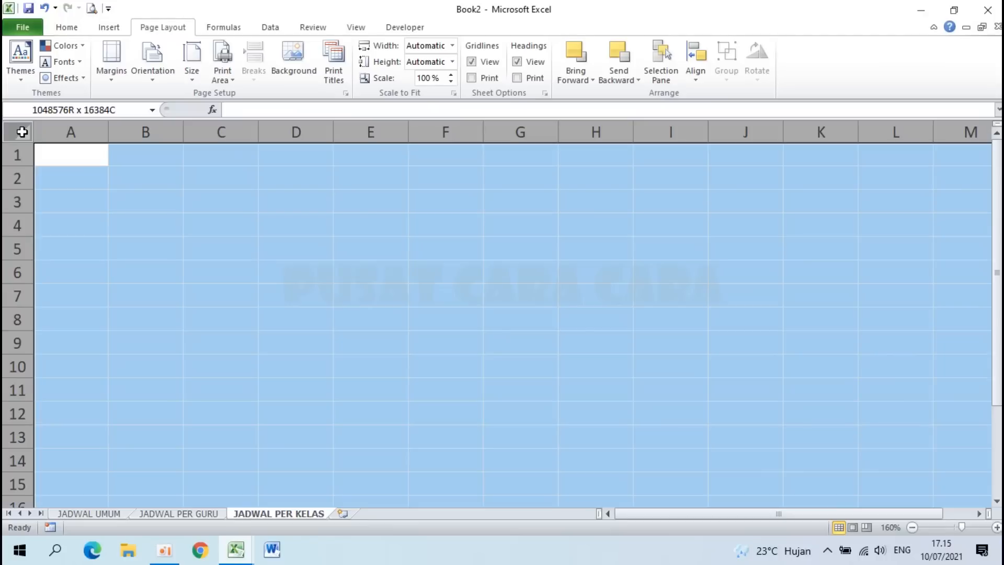
click(67, 27)
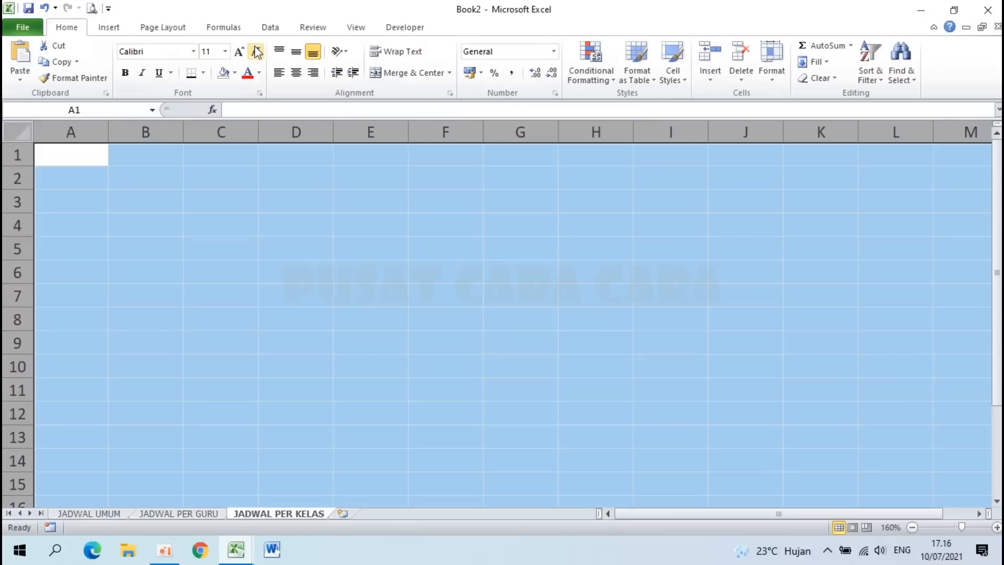
click(296, 52)
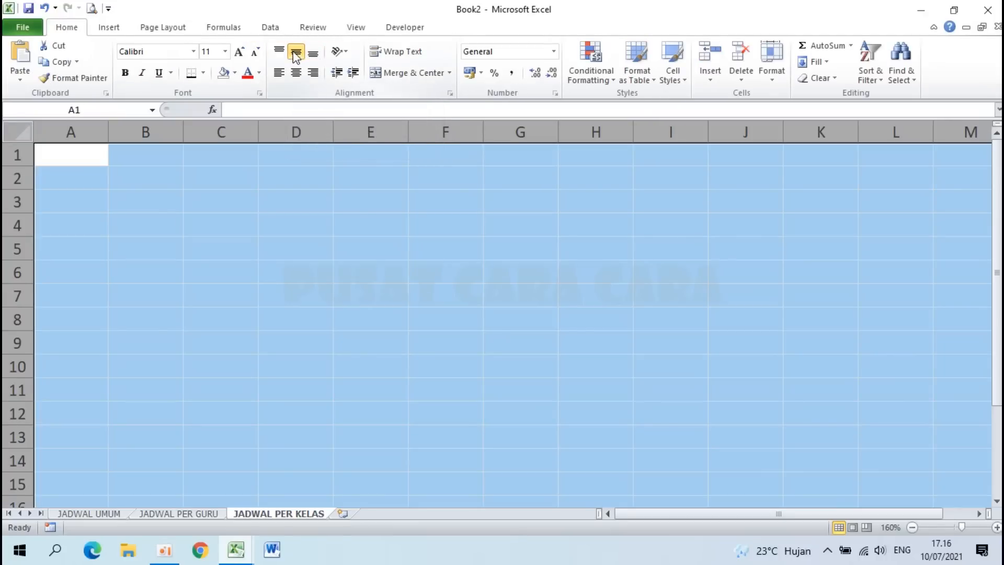
click(176, 198)
Step: Link A1 to 'JADWAL UMUM'!A1
click(68, 157)
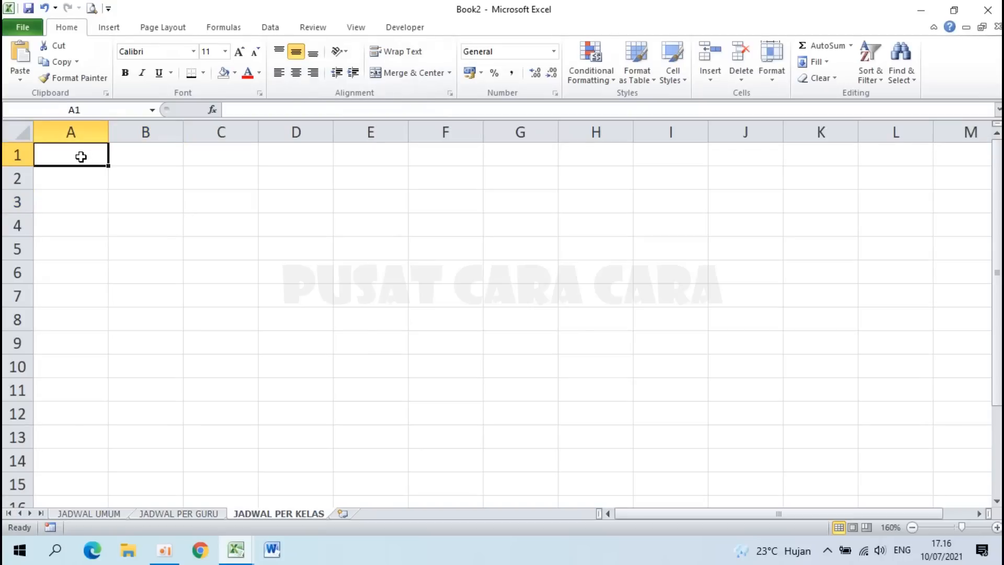
text(=)
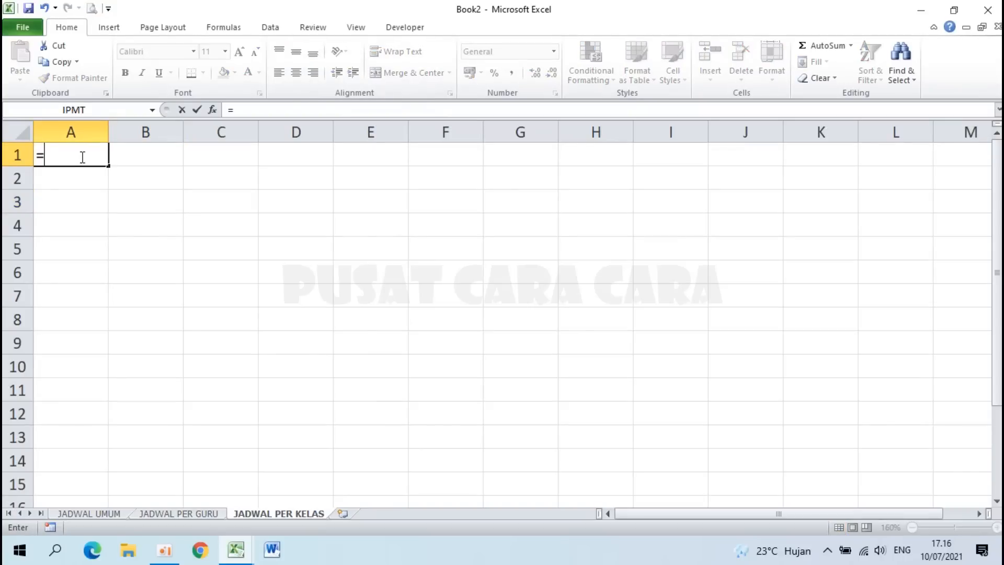
click(87, 514)
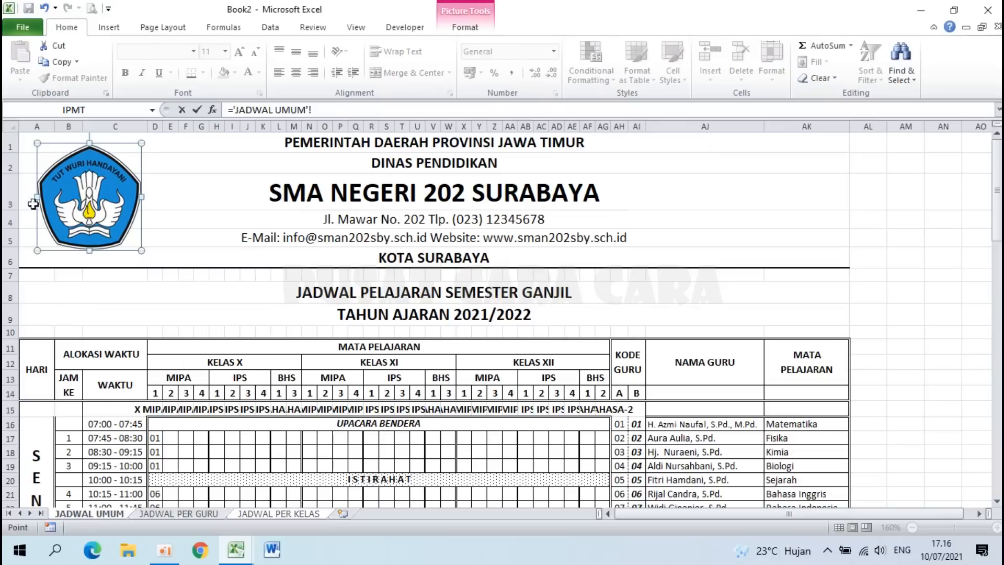
click(24, 145)
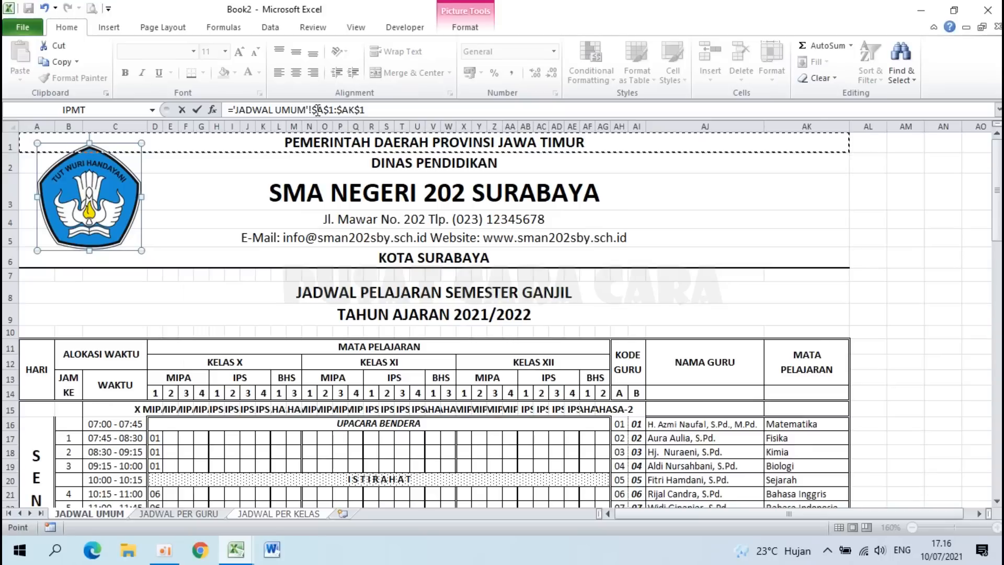
drag(373, 109, 315, 111)
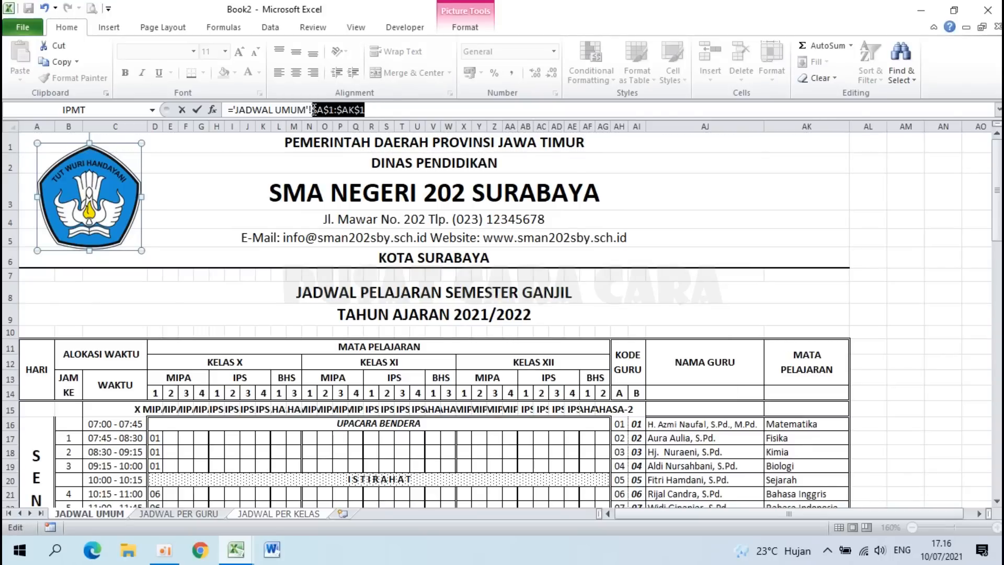
key(BackSpace)
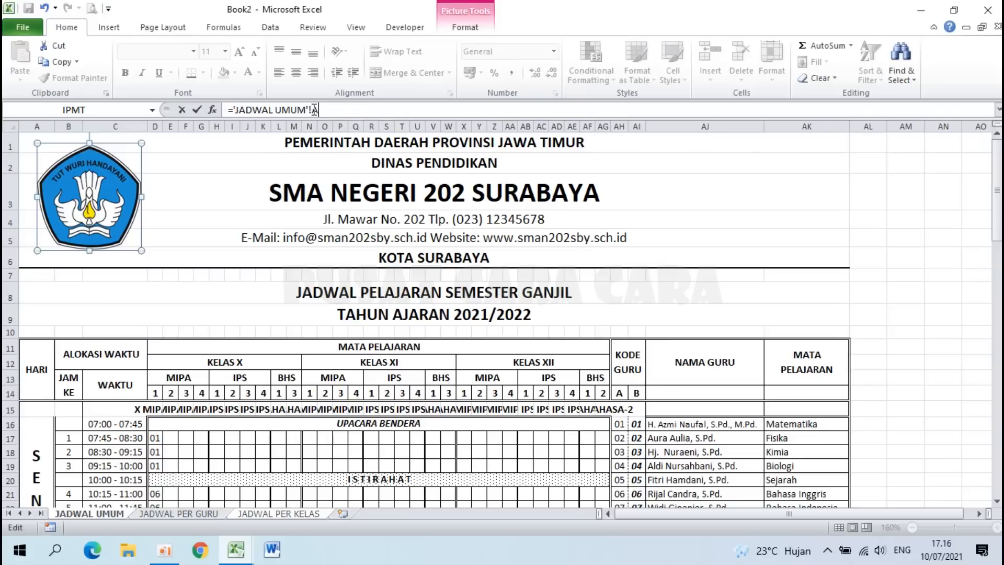
key(Return)
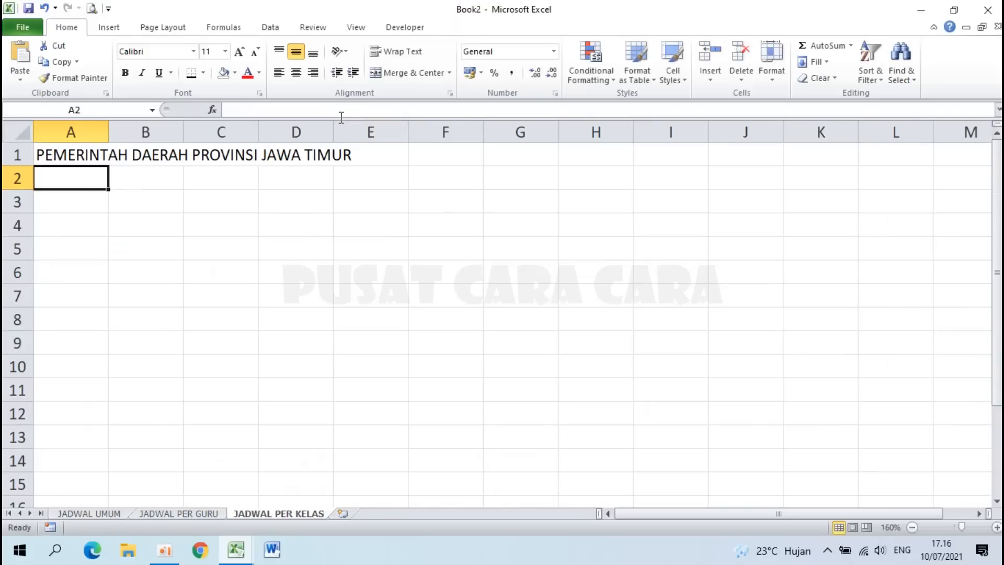
Step: Fill the A1 link down to A10 and clear the stray 0s in A7 and A10
click(82, 152)
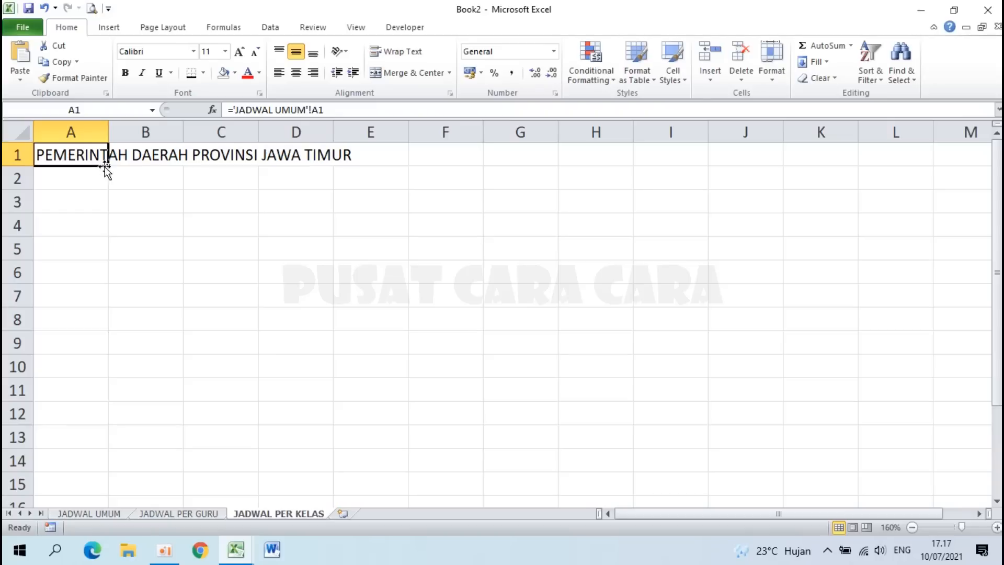
drag(107, 166, 96, 367)
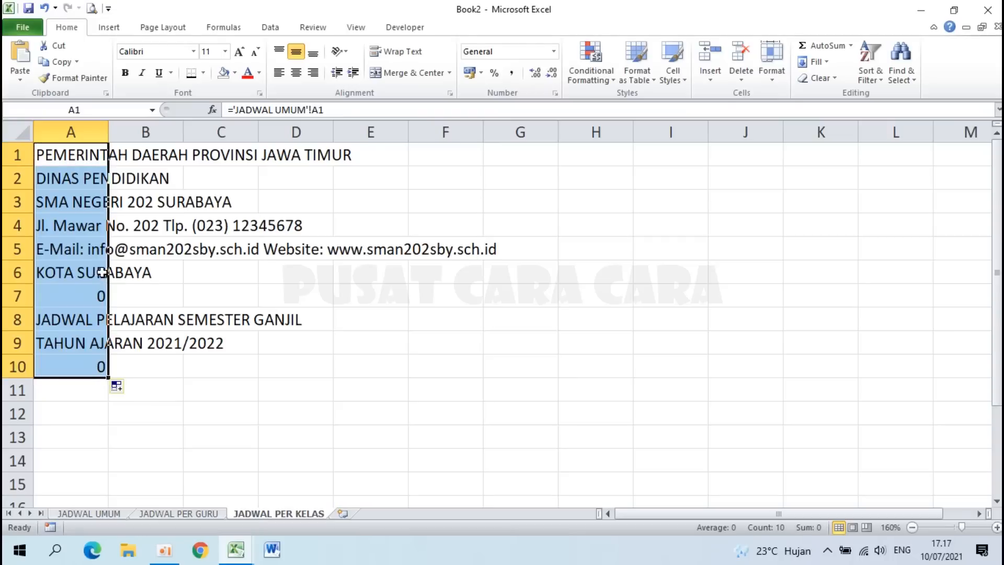
click(85, 299)
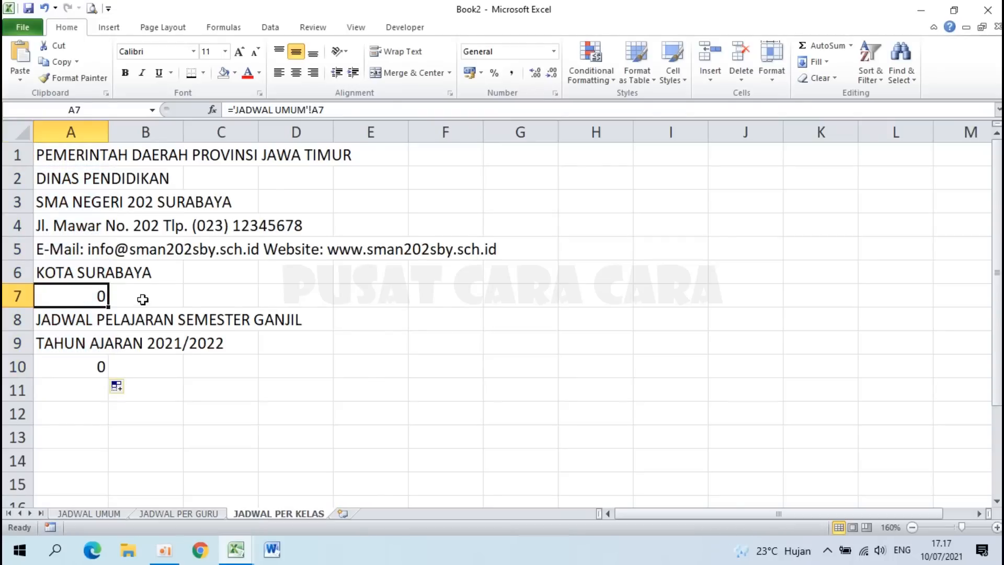
key(Delete)
click(90, 365)
key(Delete)
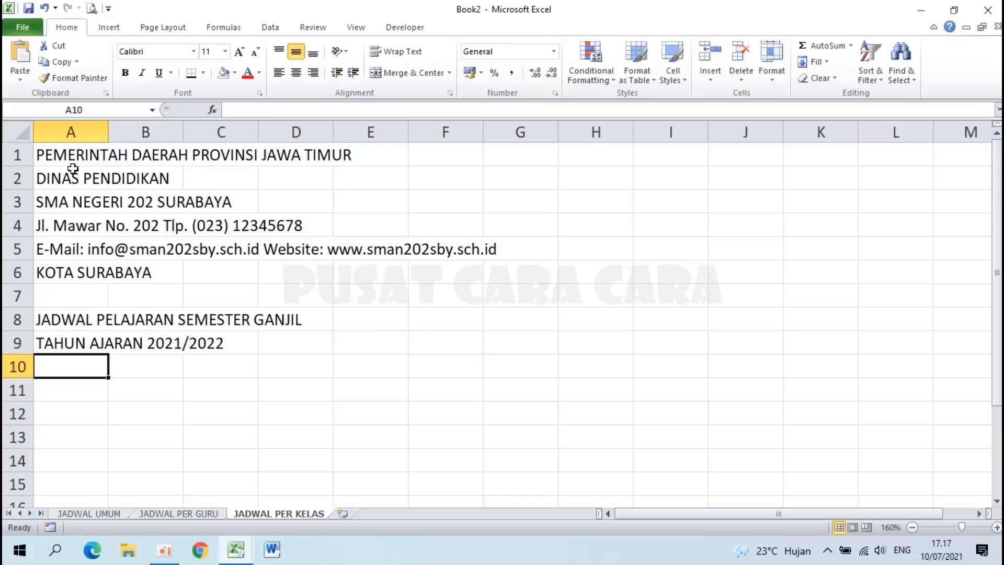
drag(55, 153, 61, 345)
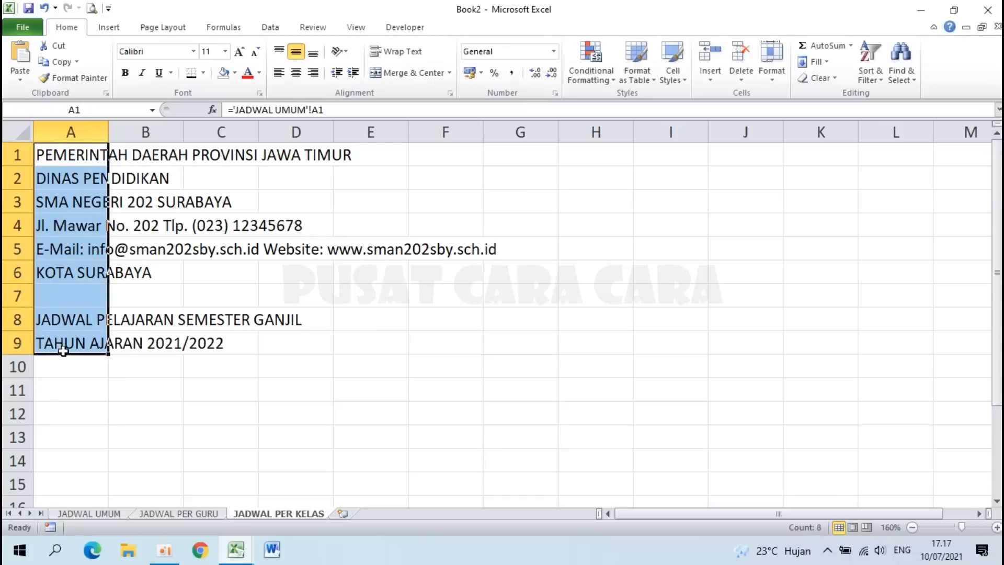
Step: Enter KELAS in A11, merge it across A11:B11, and align it left
click(70, 388)
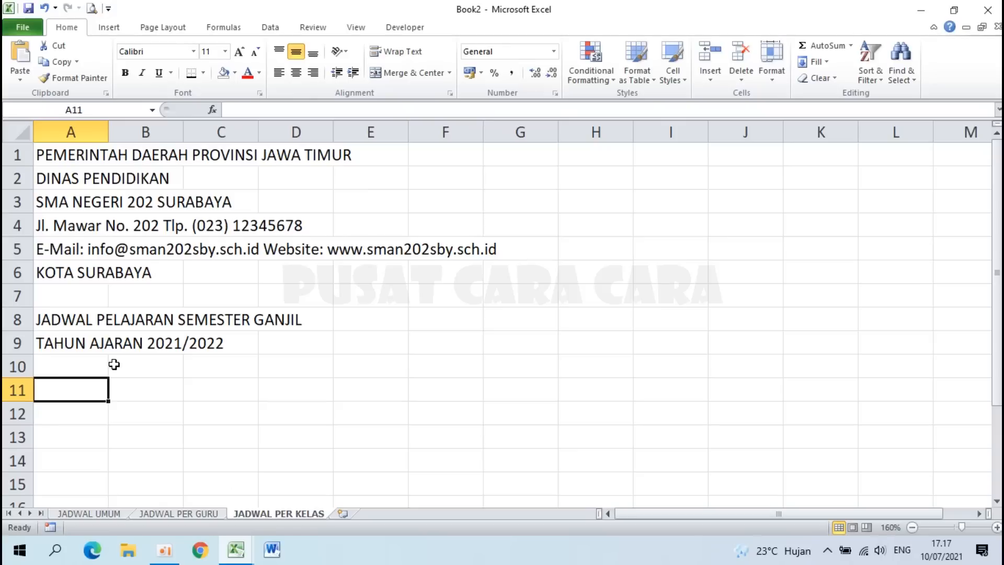
text(KELAS)
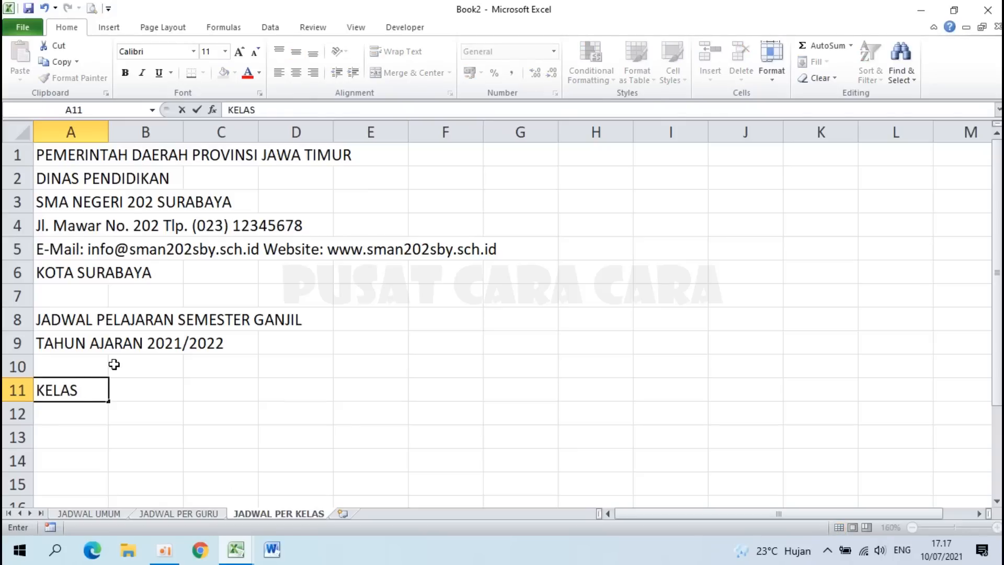
key(Return)
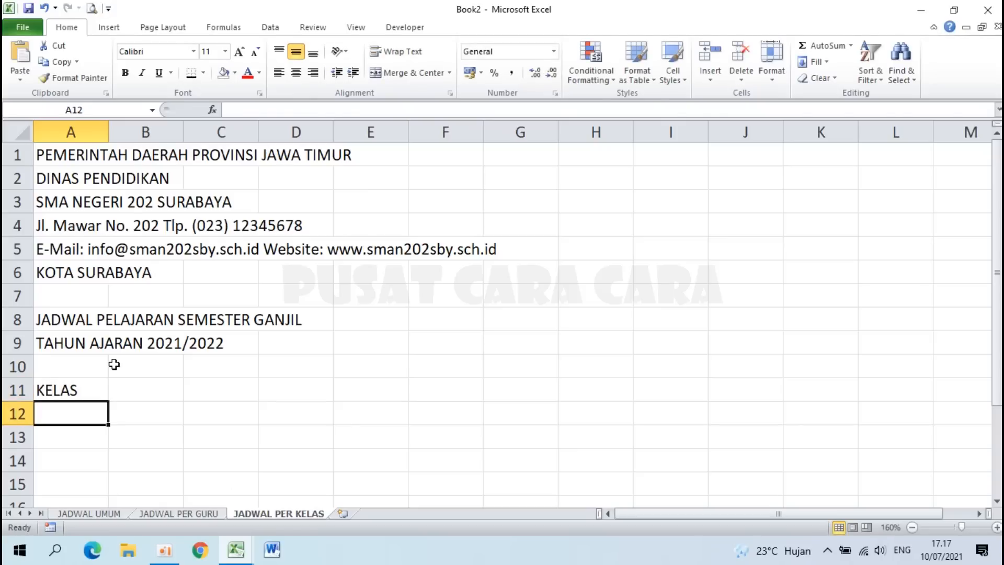
click(77, 386)
drag(77, 386, 130, 391)
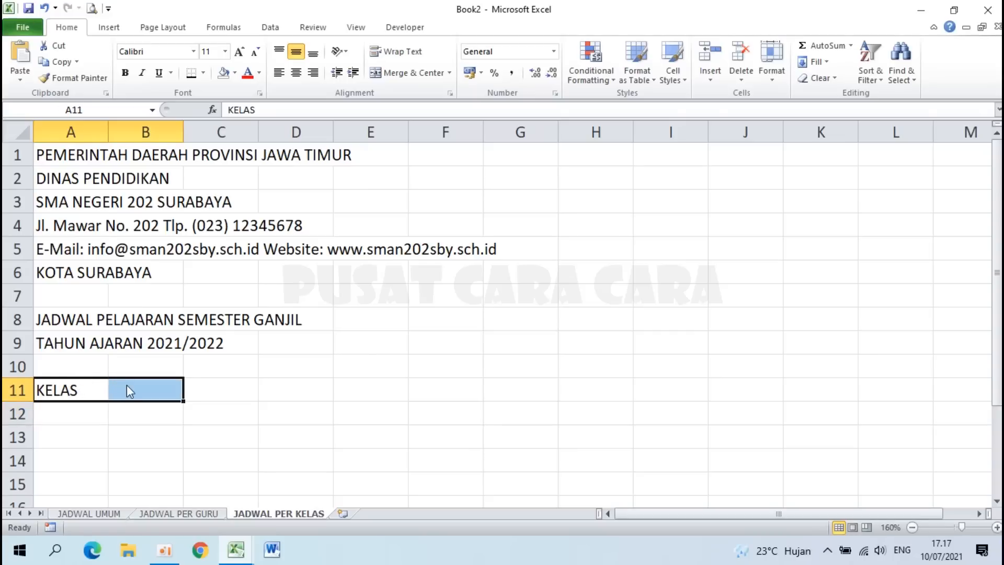
scroll(127, 385, down, 3)
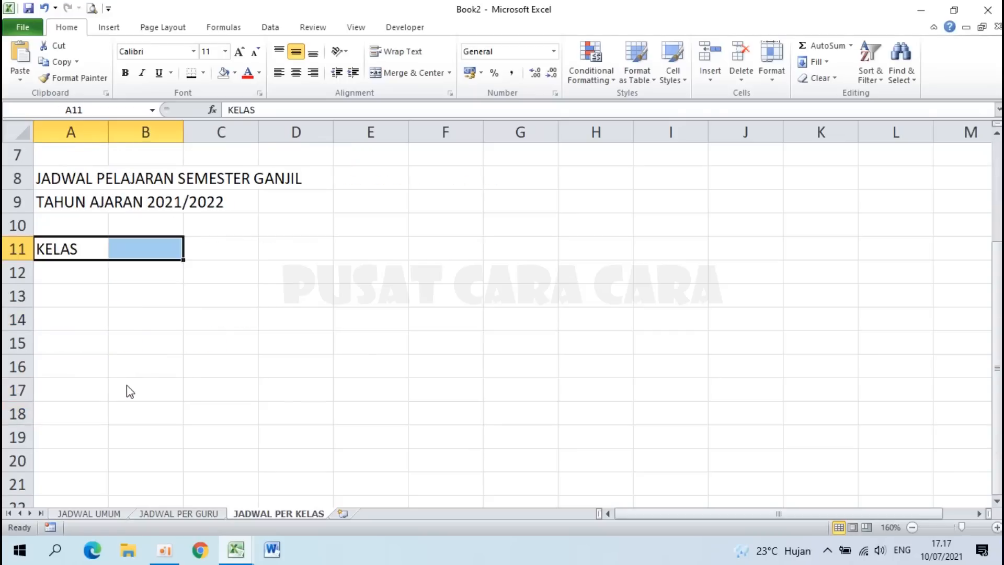
click(397, 72)
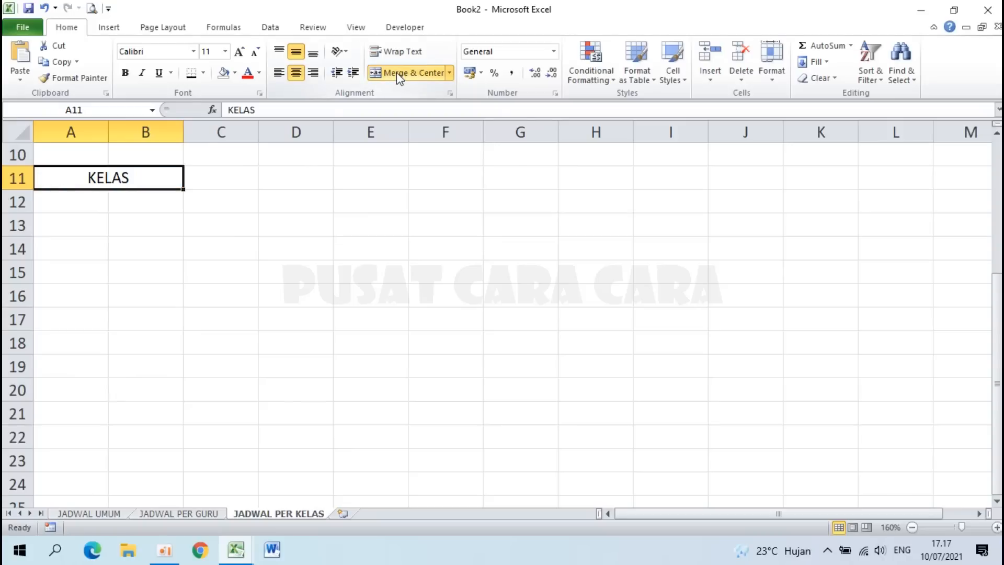
click(285, 73)
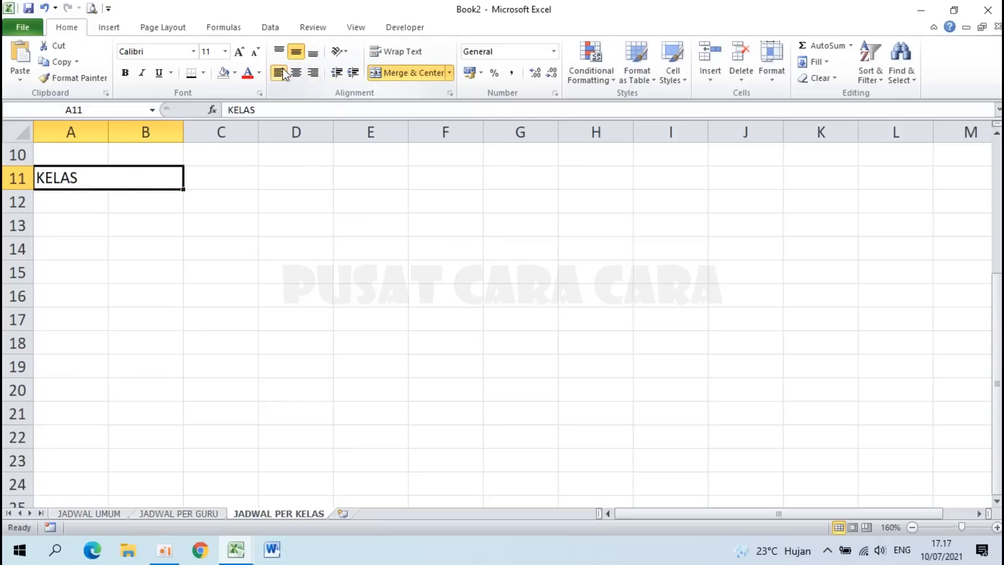
Step: Apply the custom number format @ * ":" to the merged KELAS cell A11
right_click(117, 181)
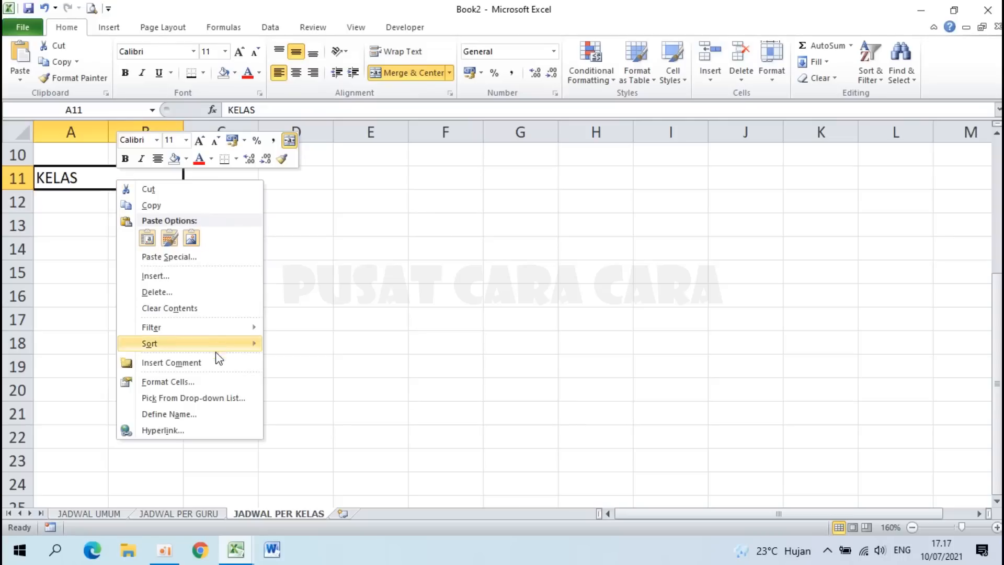
click(193, 383)
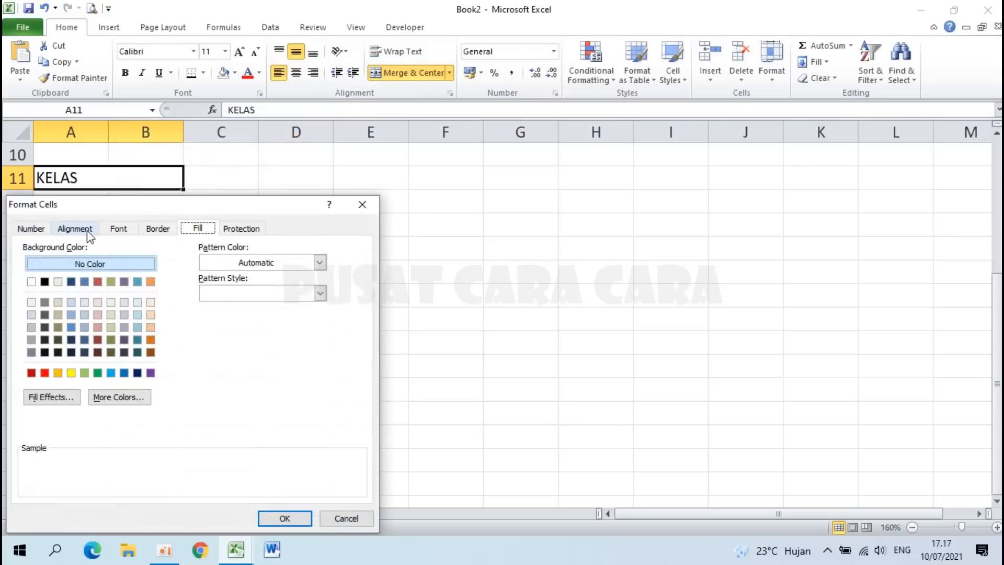
click(31, 229)
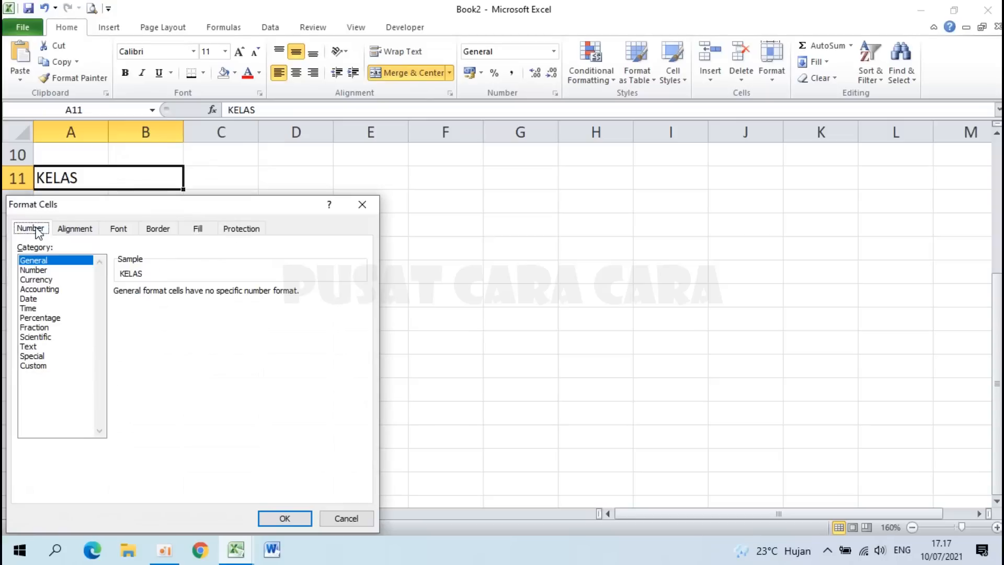
click(47, 367)
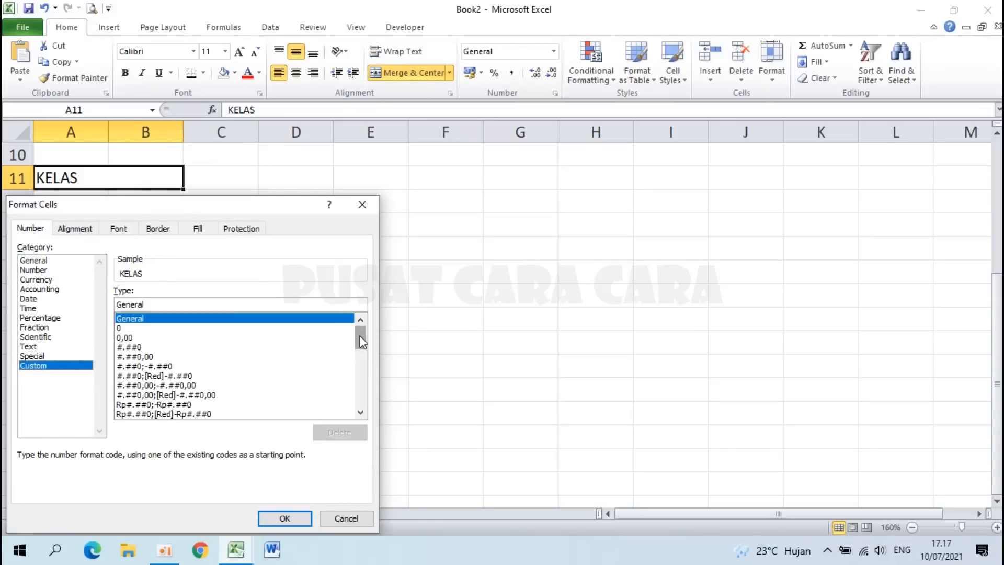
drag(361, 340, 359, 418)
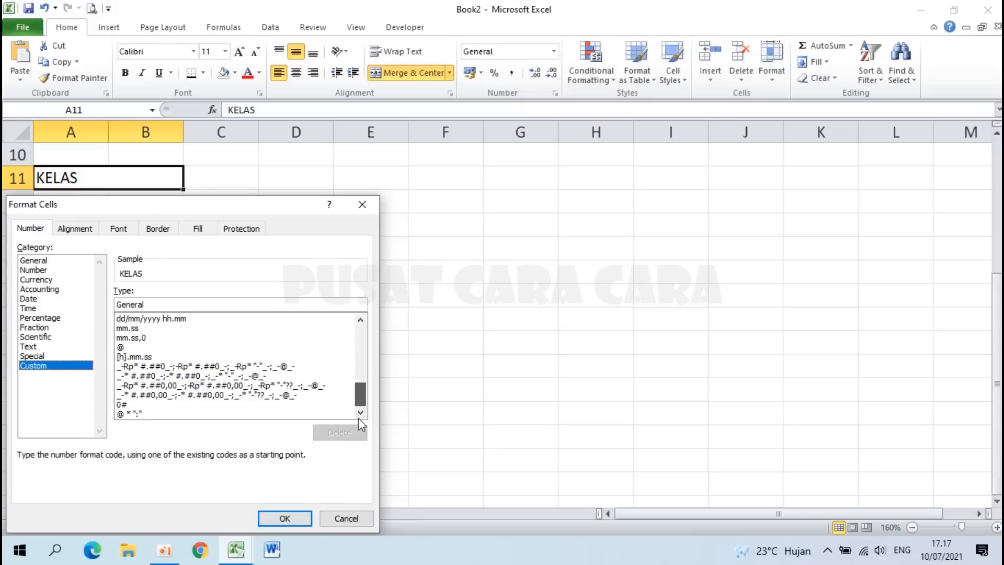
click(151, 414)
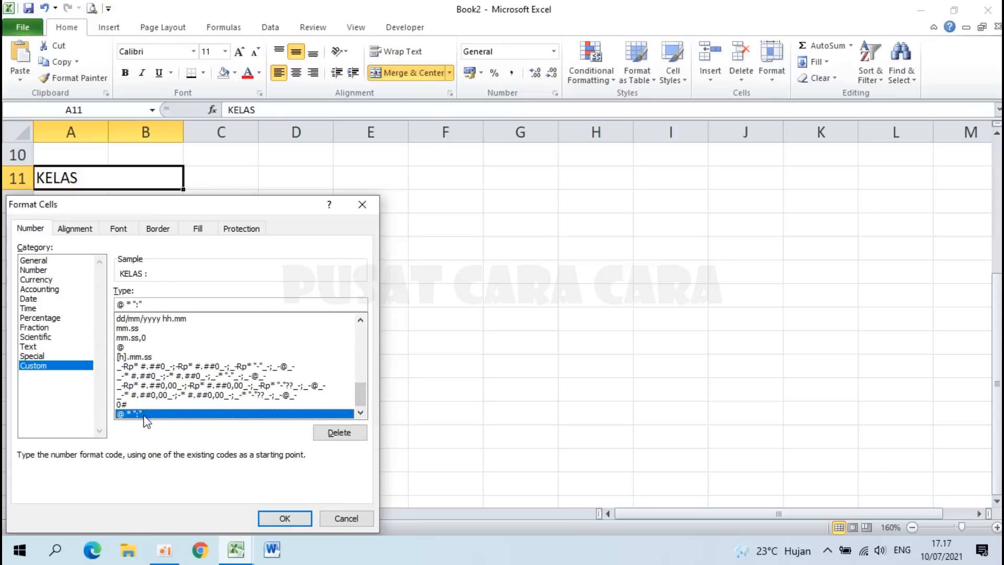
click(285, 520)
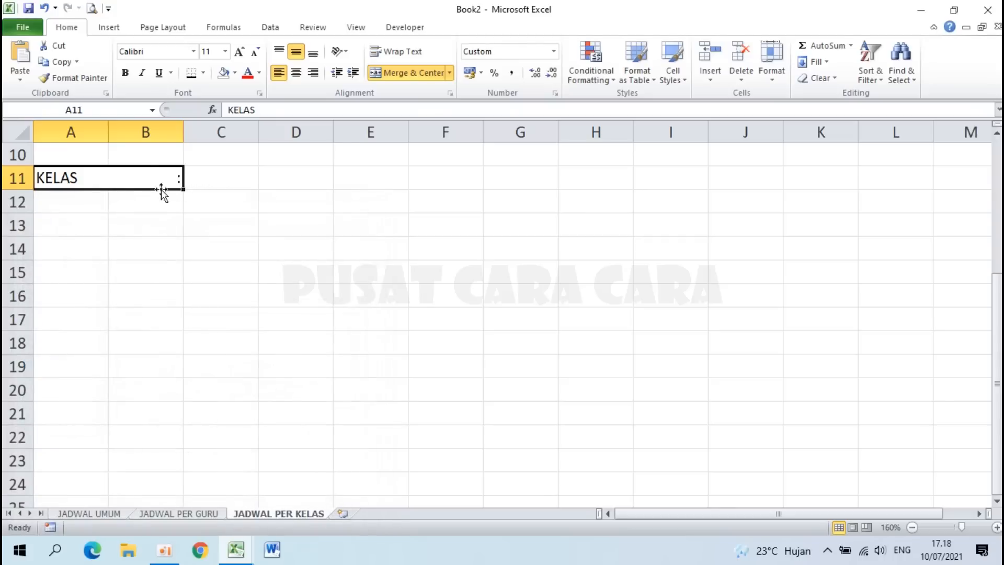
Step: Start a List-type data validation rule on cell C11
click(214, 179)
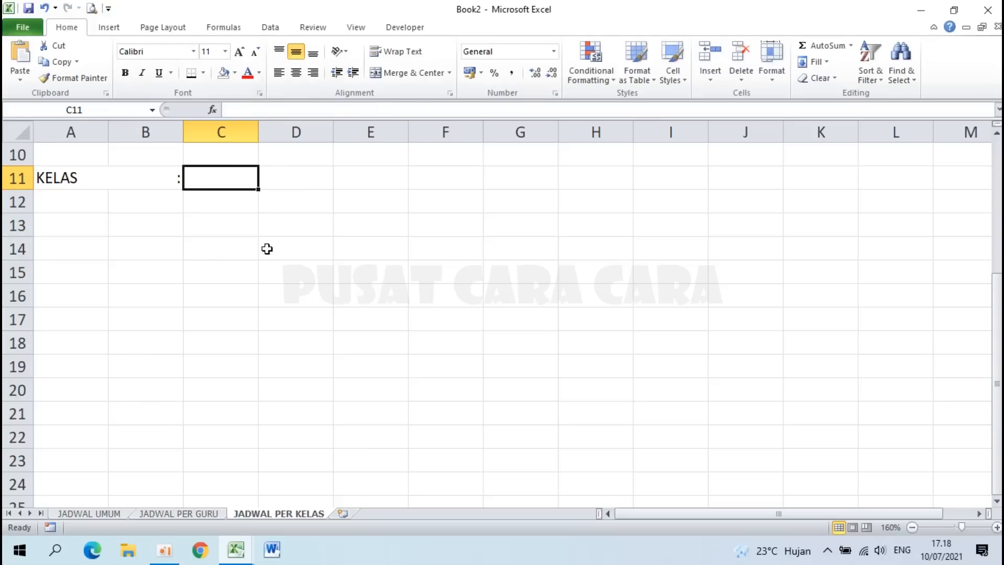
scroll(267, 254, up, 1)
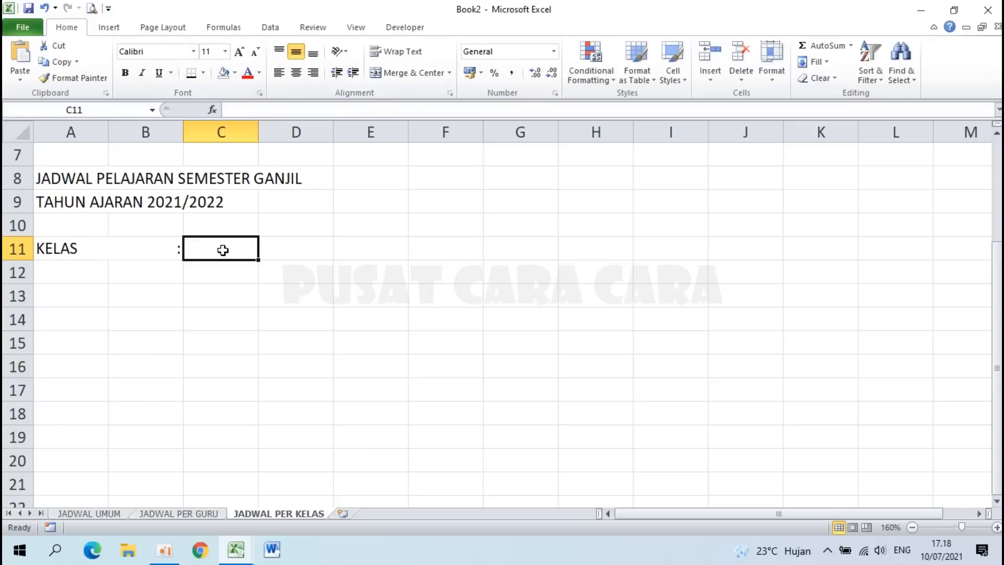
click(267, 28)
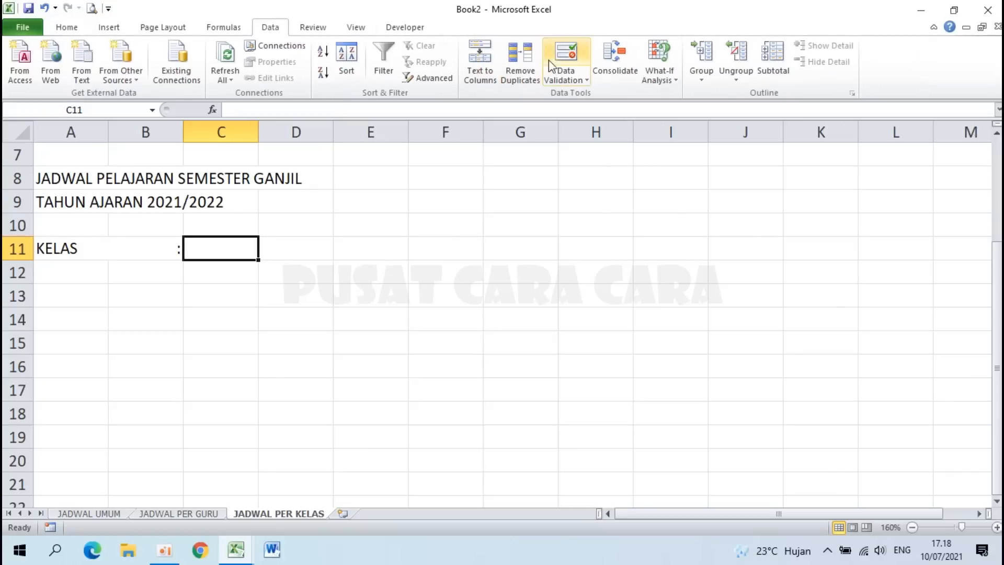
click(568, 59)
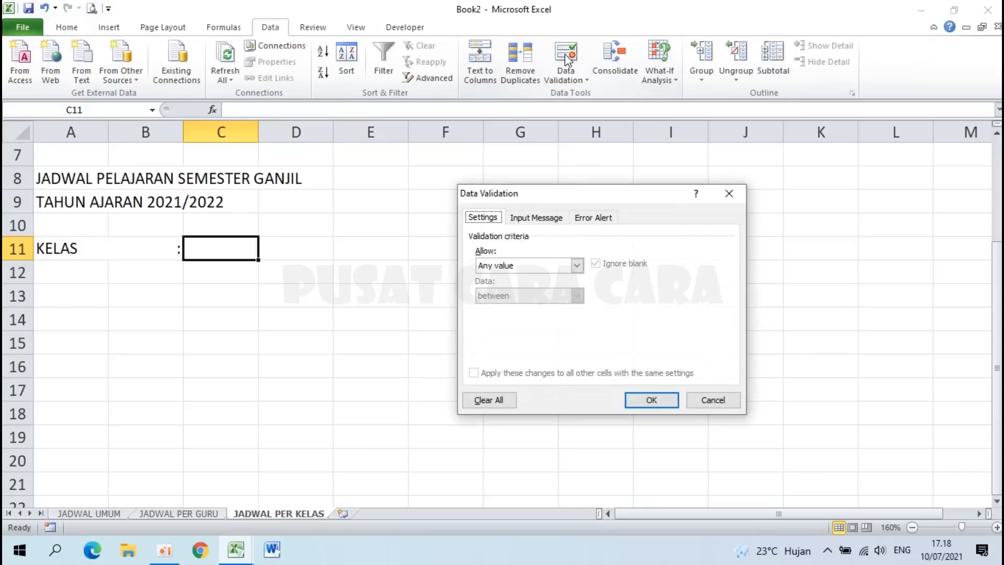
click(576, 266)
click(497, 307)
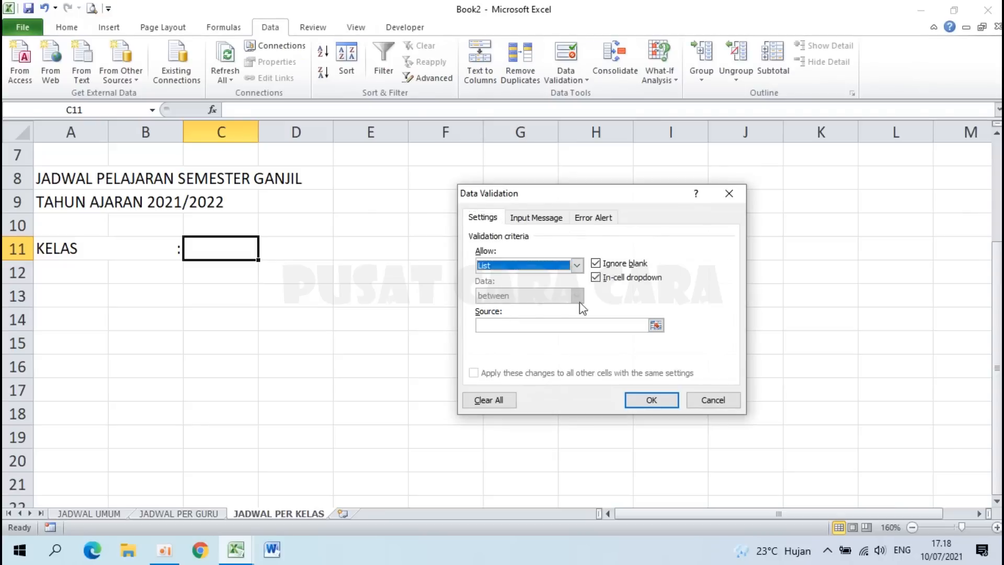
click(656, 326)
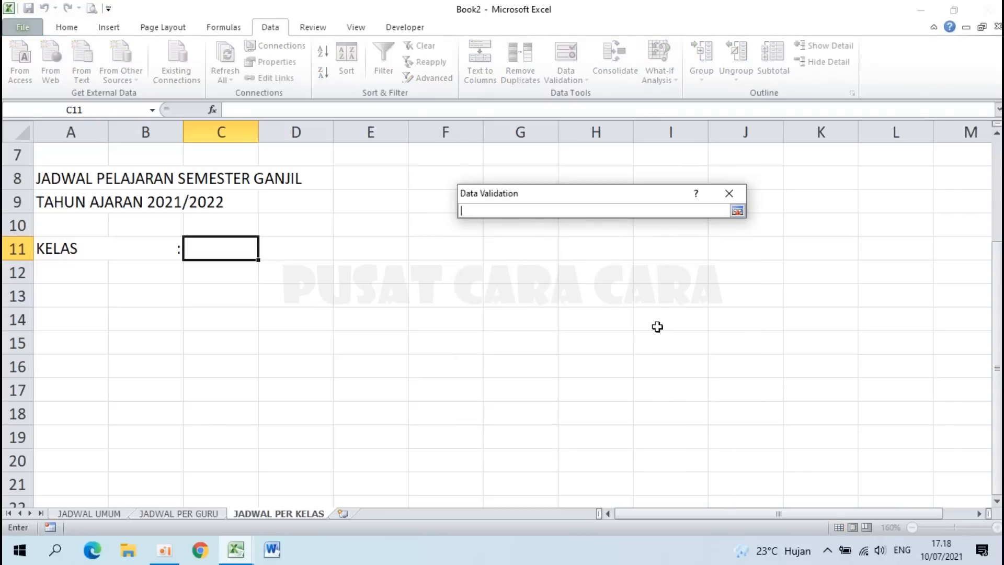
Step: Set the validation source to the JADWAL UMUM class names D15:AG15 and apply it
click(90, 514)
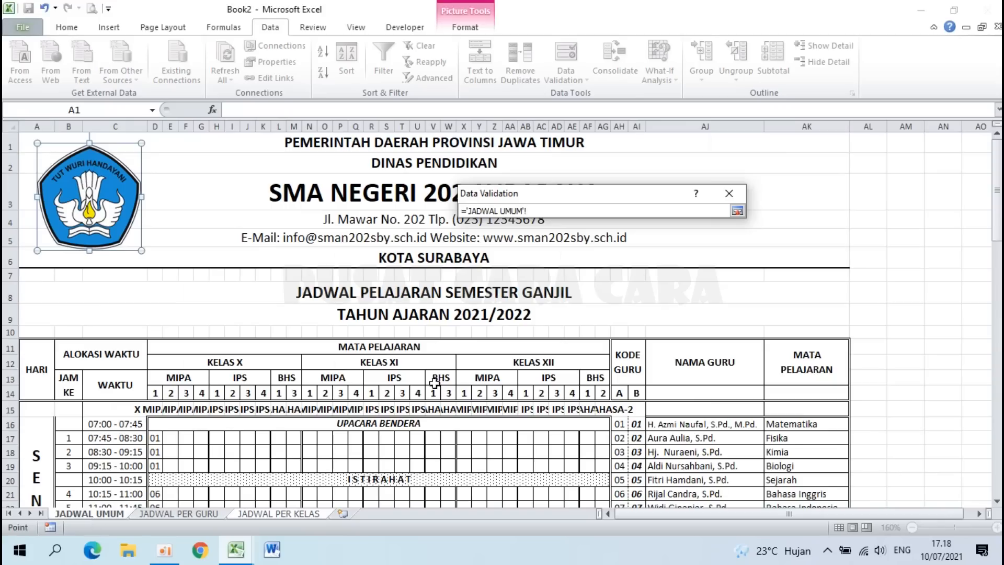
drag(999, 170, 999, 197)
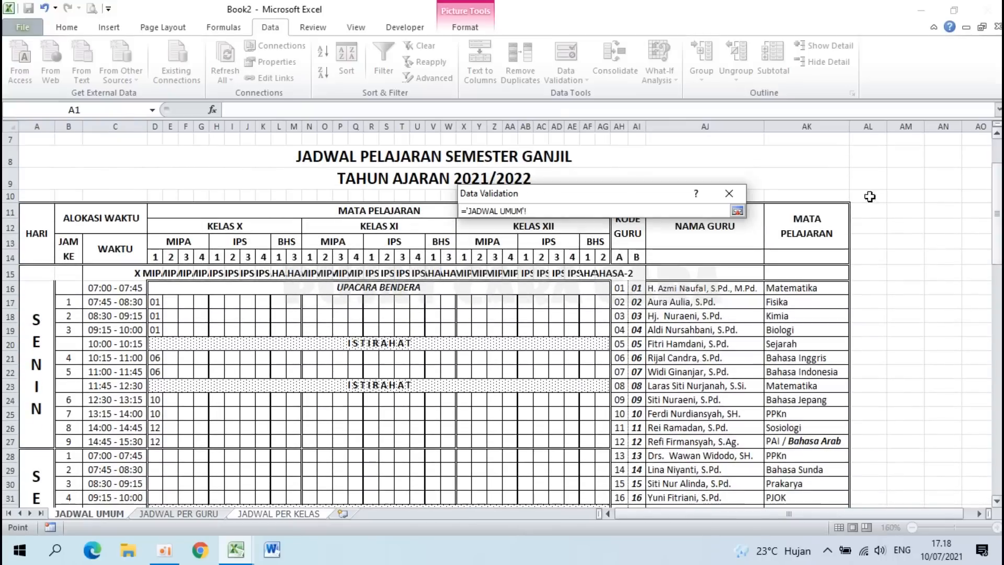
drag(154, 273, 605, 274)
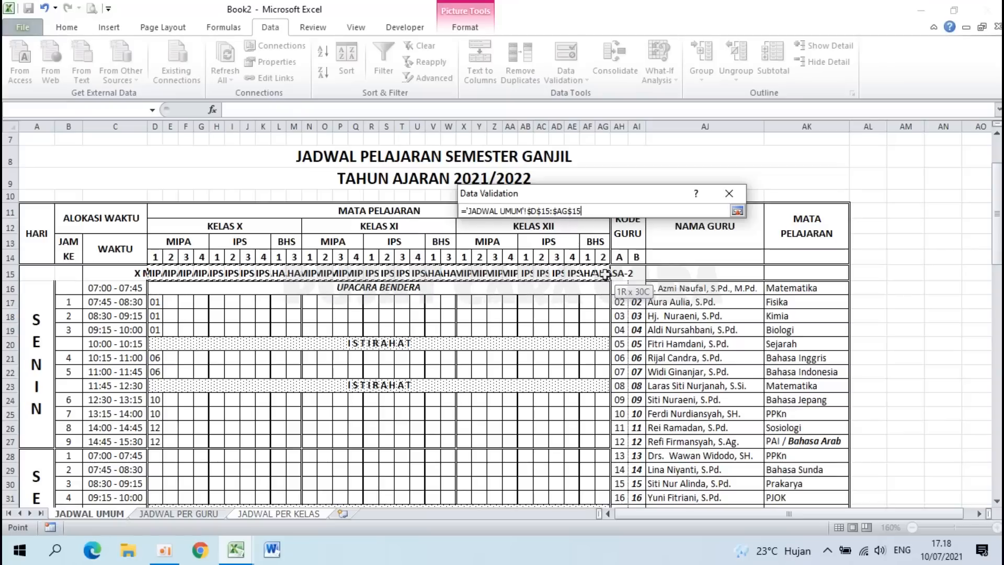
drag(605, 275, 605, 274)
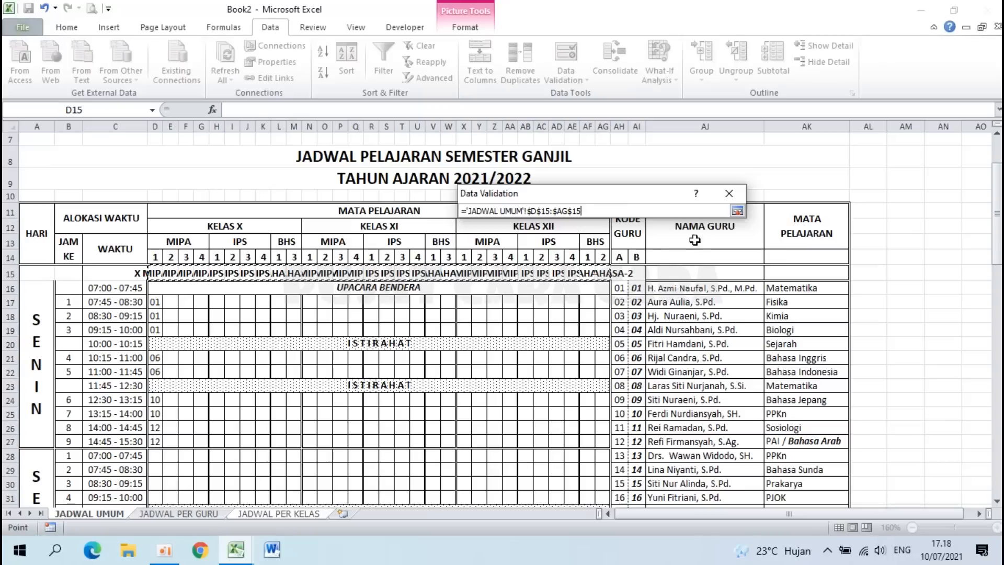
click(738, 212)
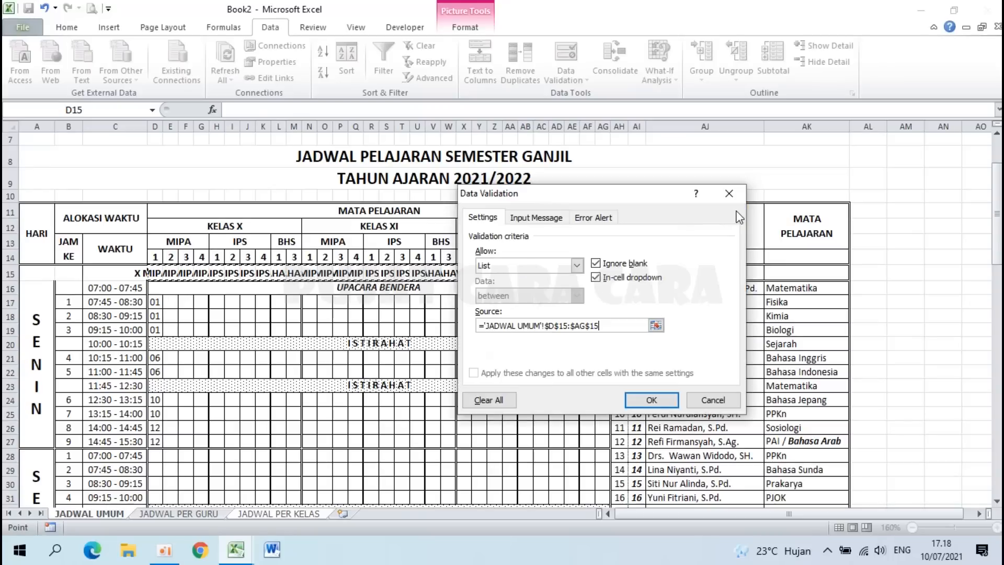
click(651, 401)
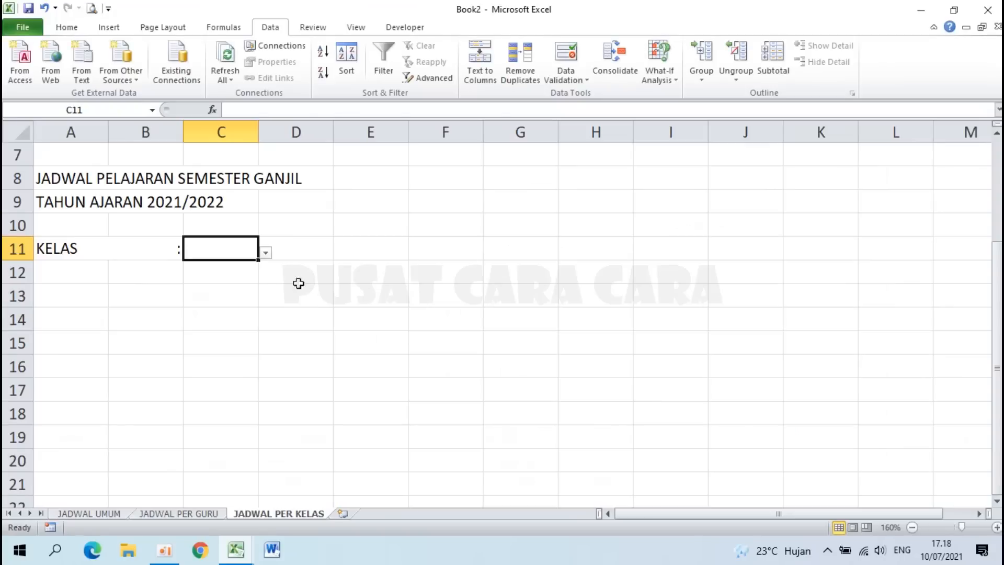
Step: Choose X MIPA-1 from C11's class dropdown
click(267, 255)
drag(262, 296, 262, 272)
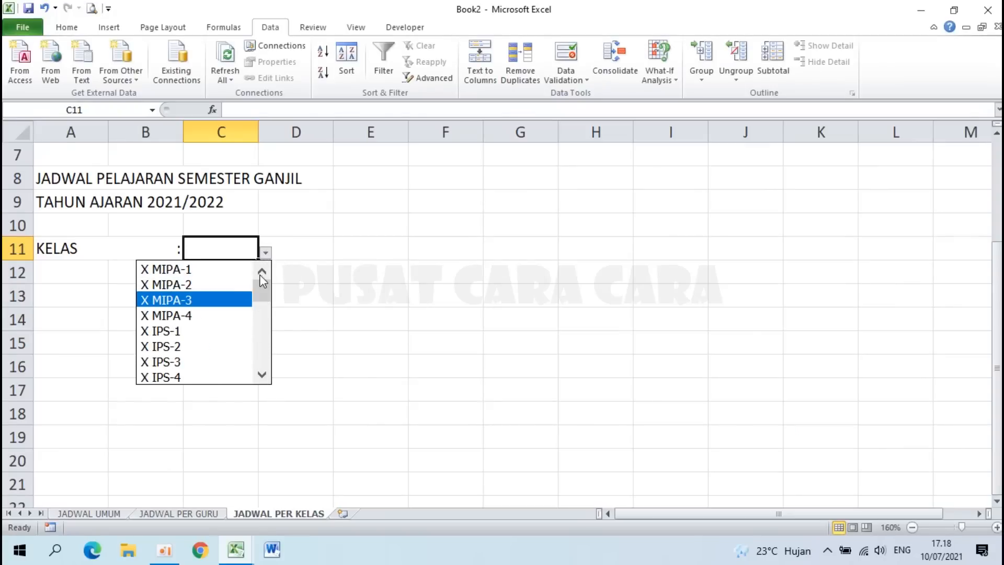
click(205, 272)
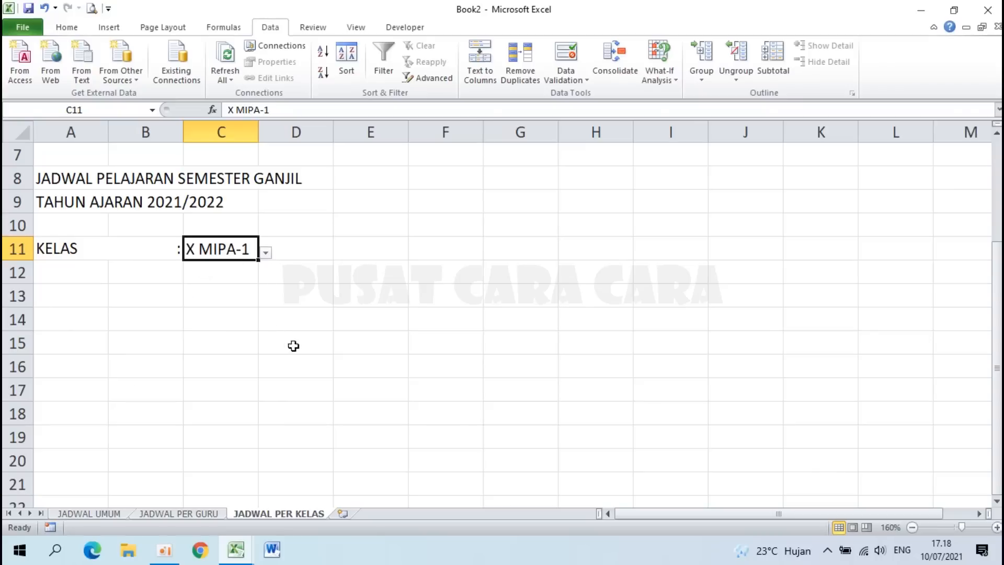
Step: Copy the JADWAL PER GURU table A14:K51 and return to JADWAL PER KELAS at A13
click(217, 271)
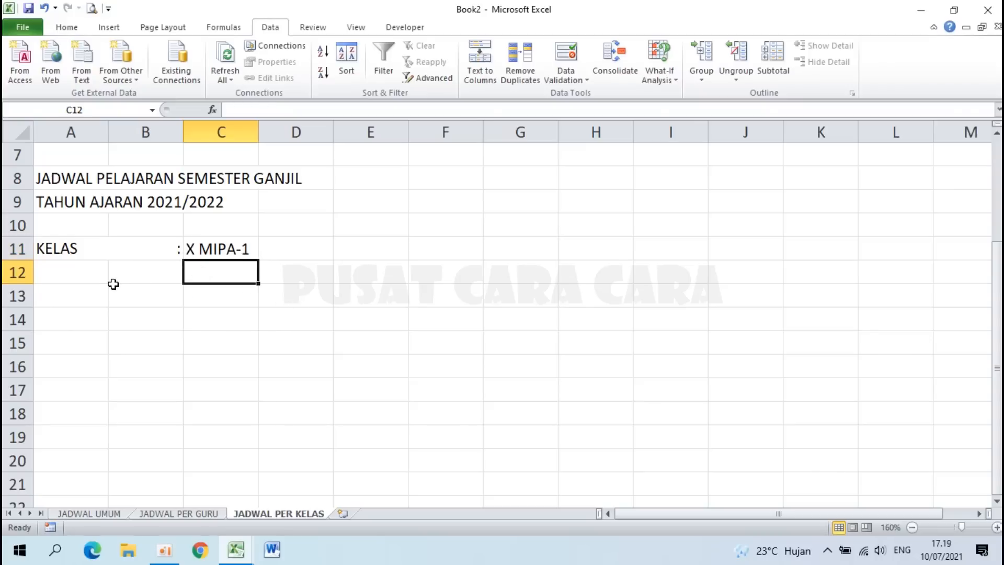
click(80, 297)
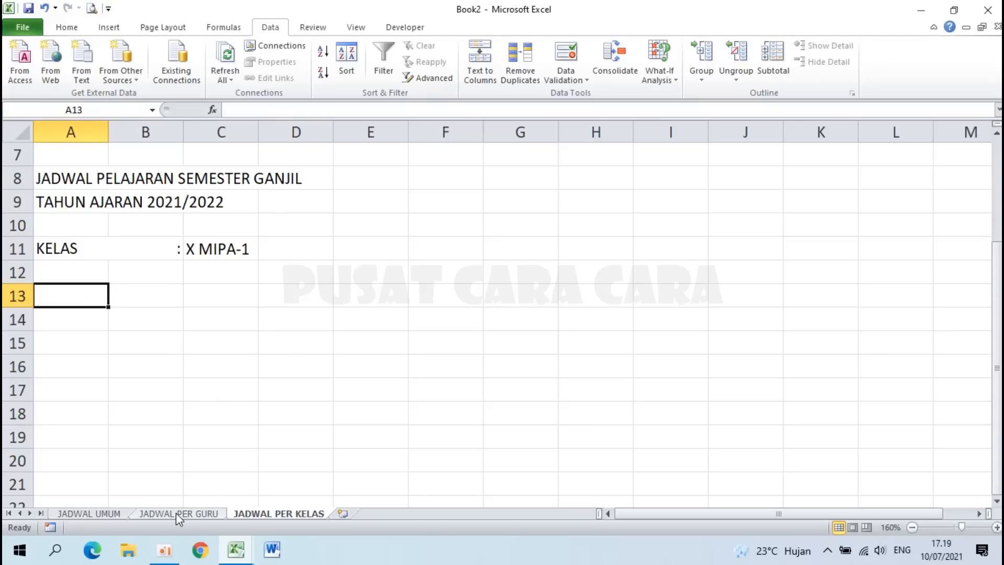
click(194, 513)
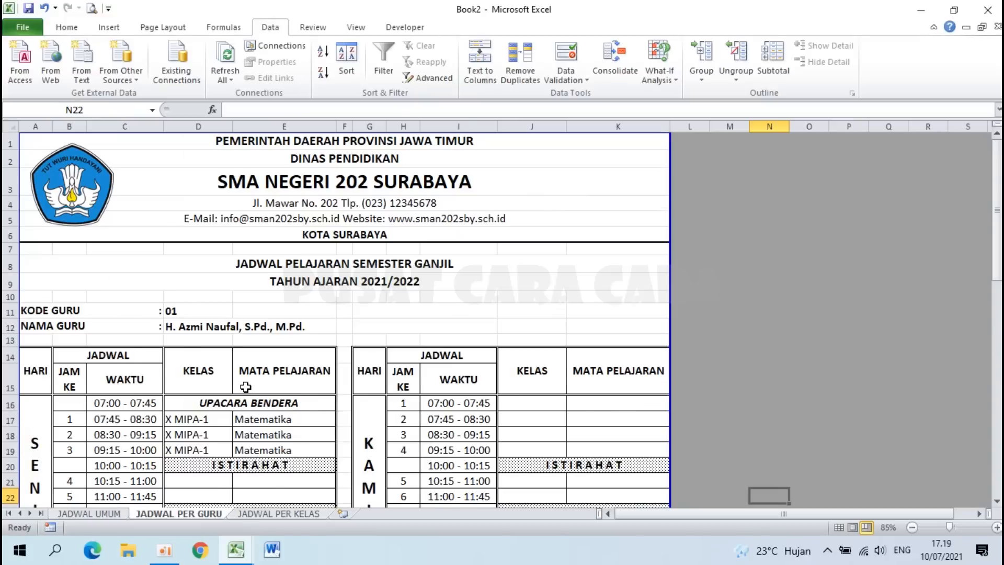
scroll(246, 387, down, 2)
click(32, 246)
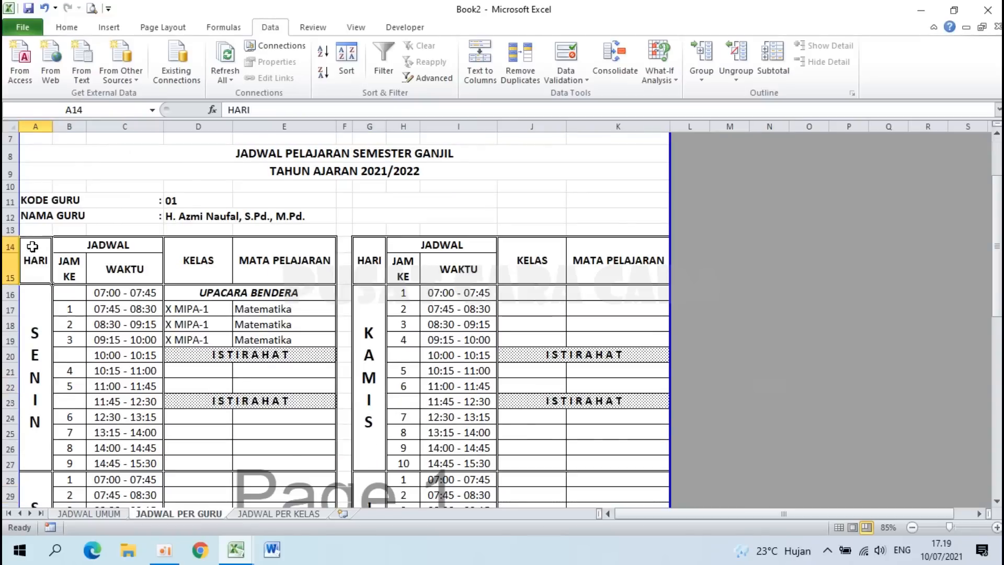
drag(33, 246, 596, 430)
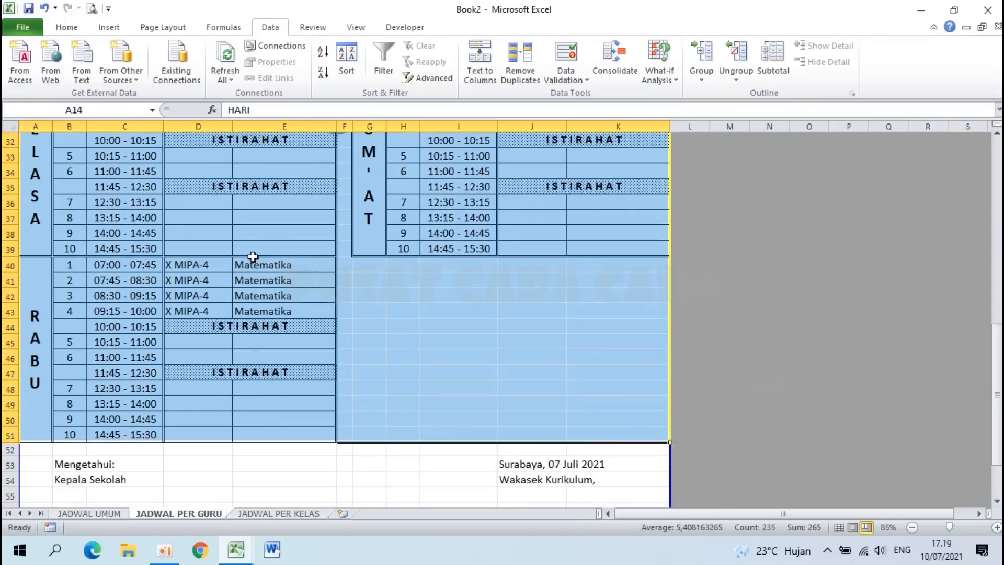
key(ctrl+c)
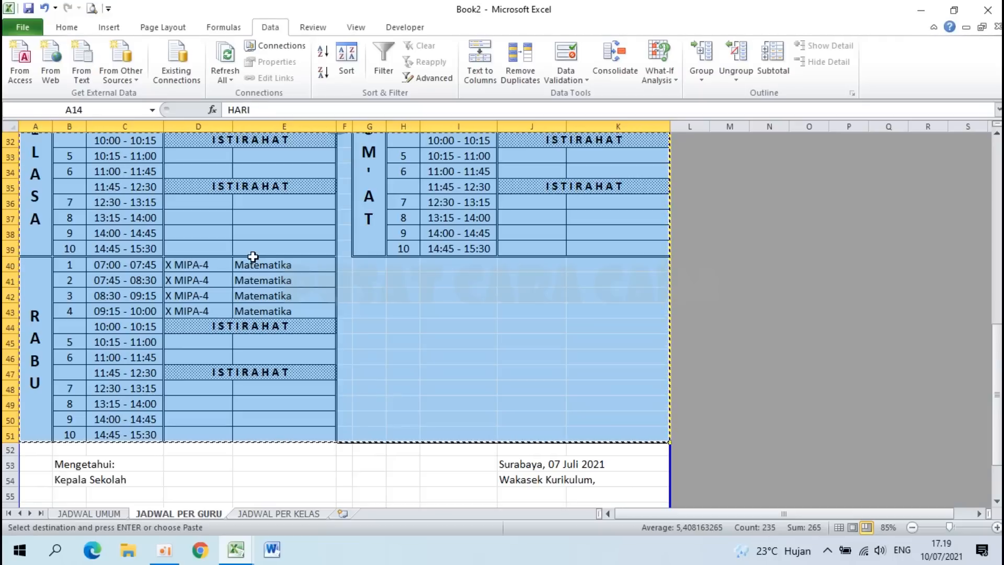
click(260, 515)
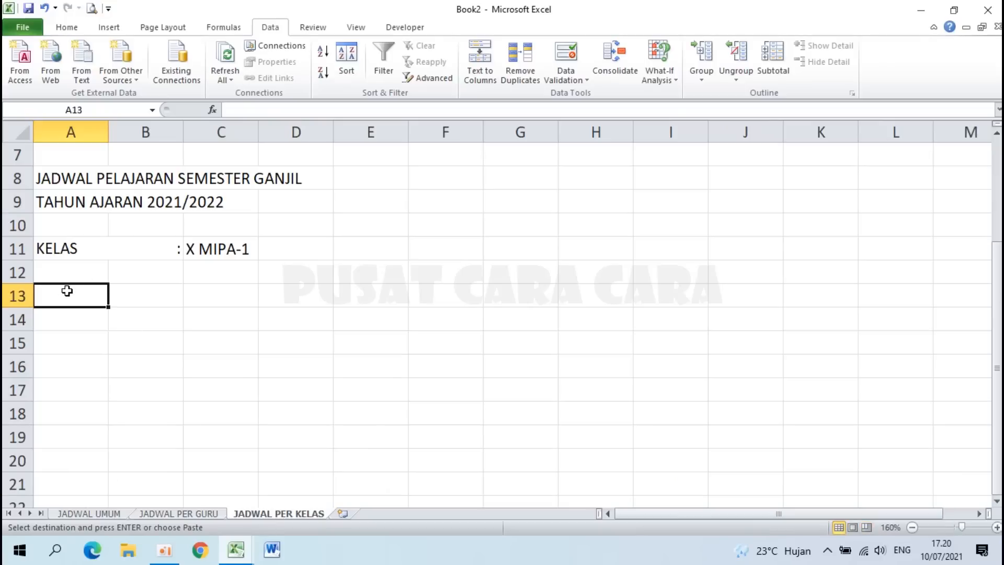
Step: Paste the schedule table at A13 and set its font size to 11
key(ctrl+v)
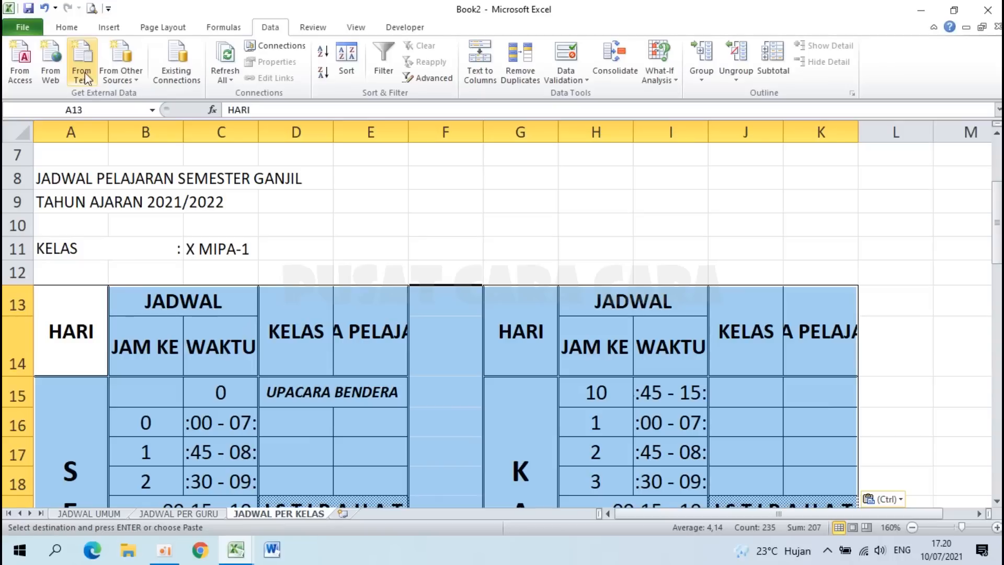
click(66, 27)
click(225, 51)
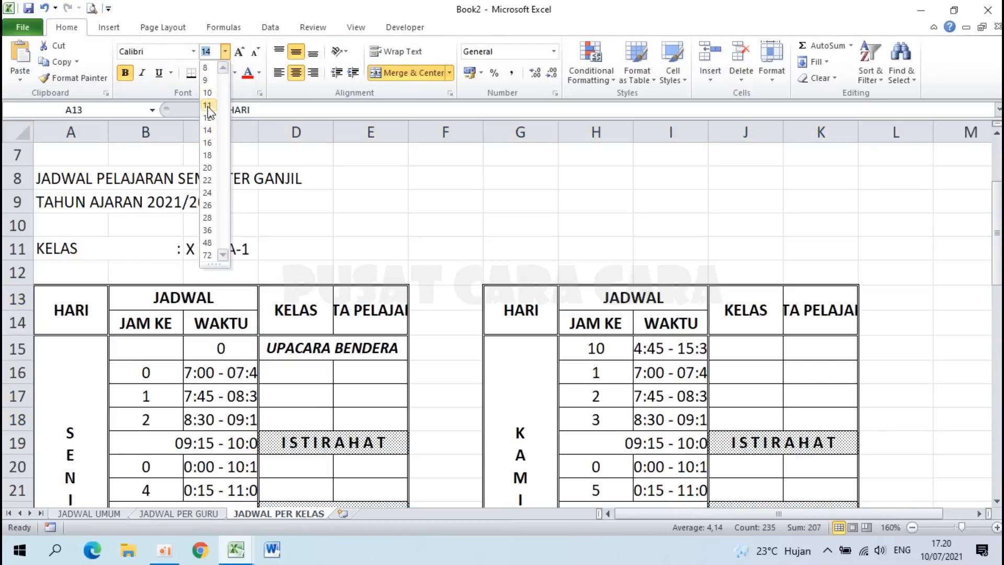
click(207, 105)
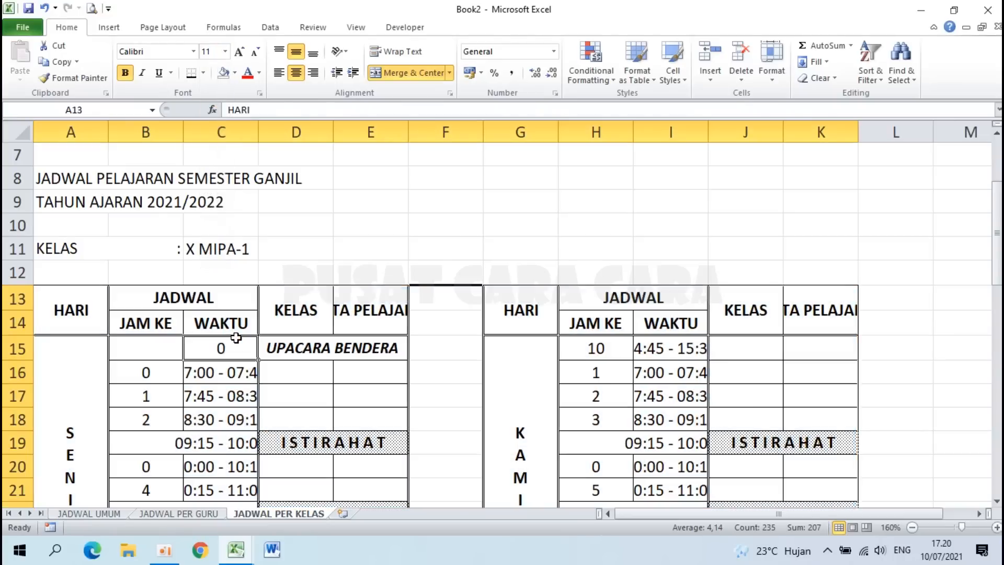
click(237, 338)
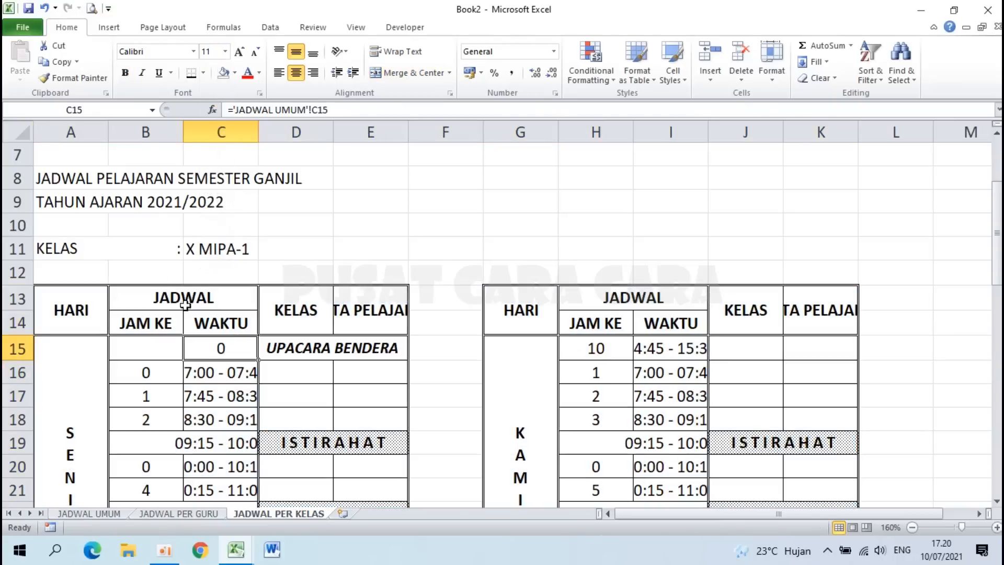
Step: Set column widths to 8 for A, 7 for B and 17 for C
right_click(69, 129)
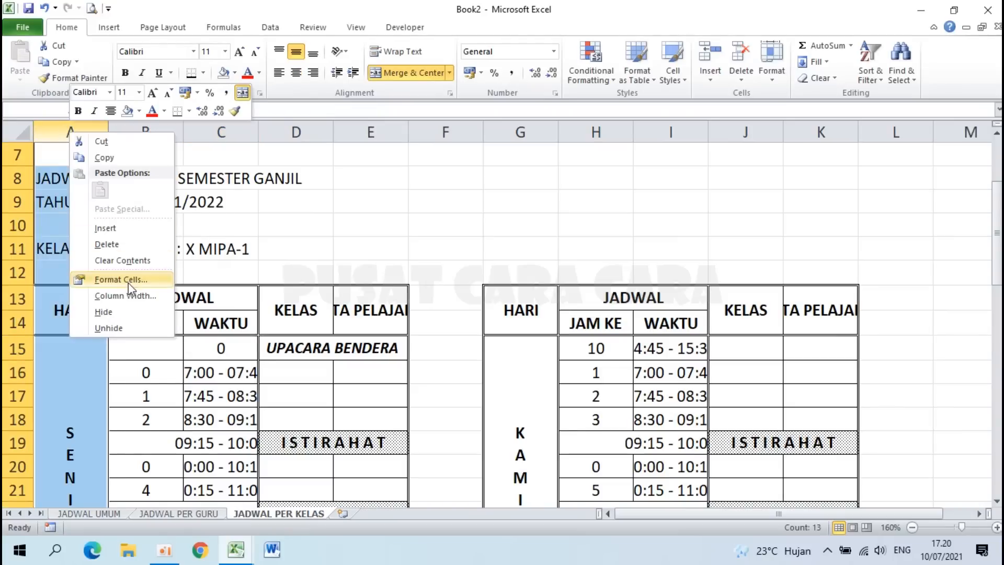
click(127, 296)
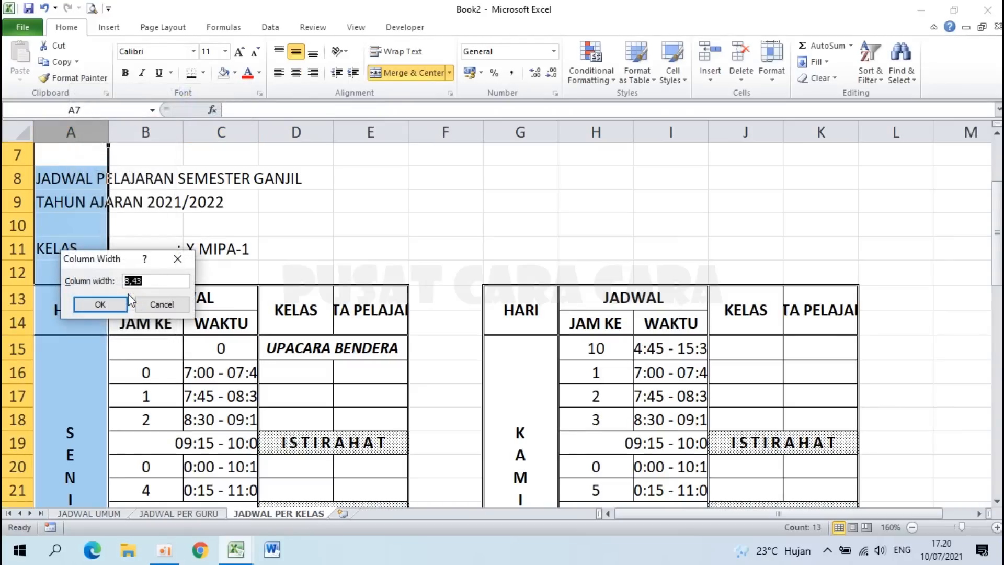
click(126, 300)
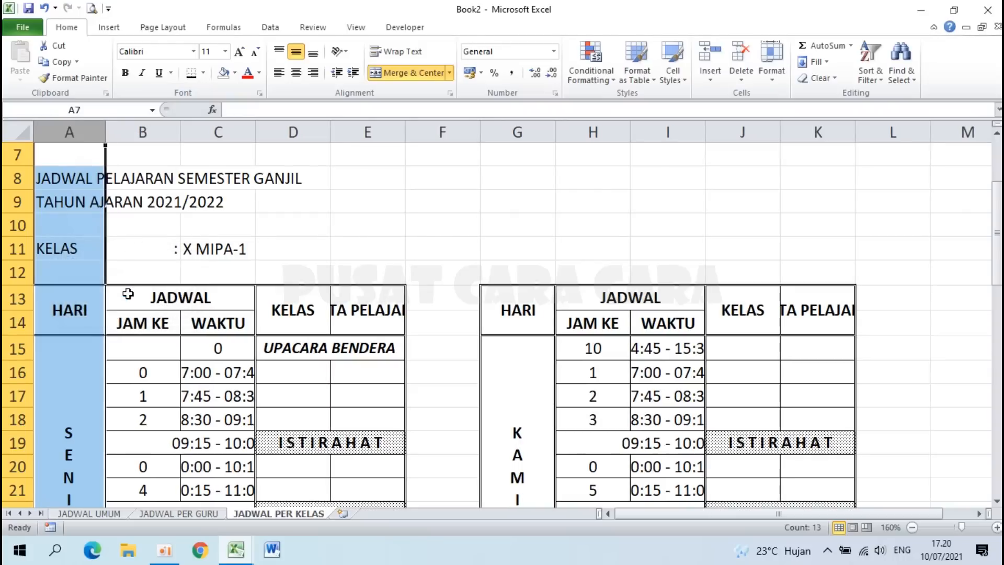
right_click(144, 136)
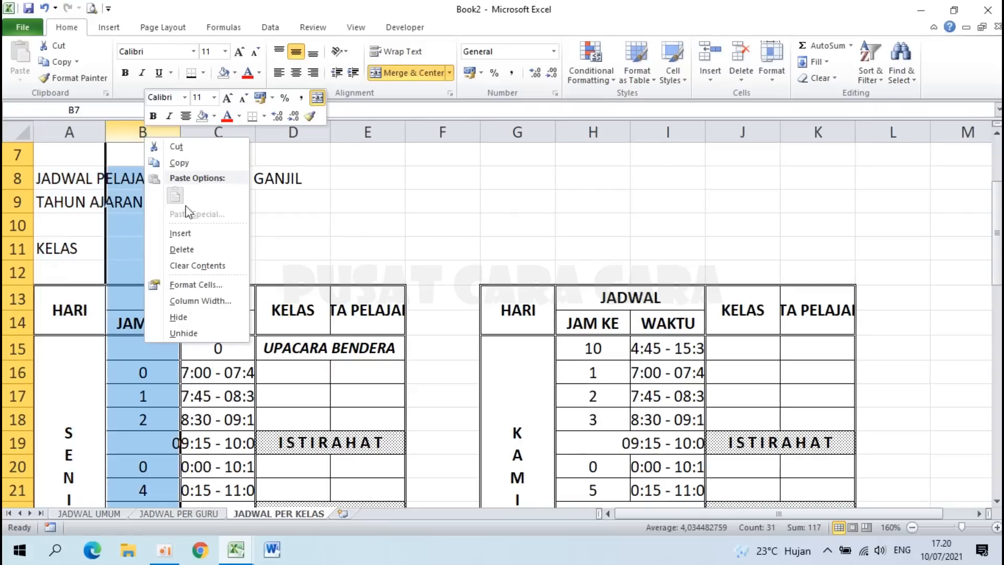
click(183, 303)
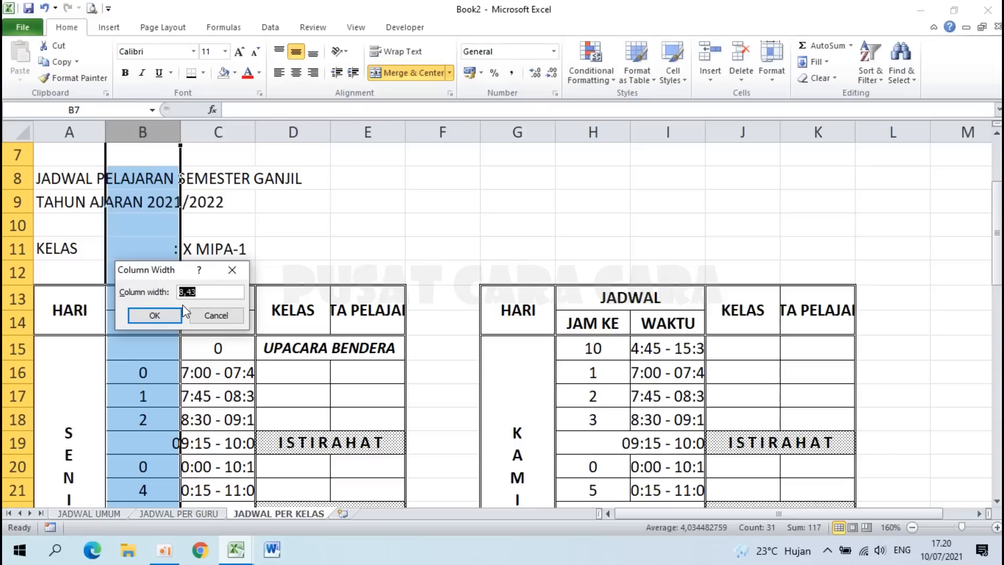
key(Return)
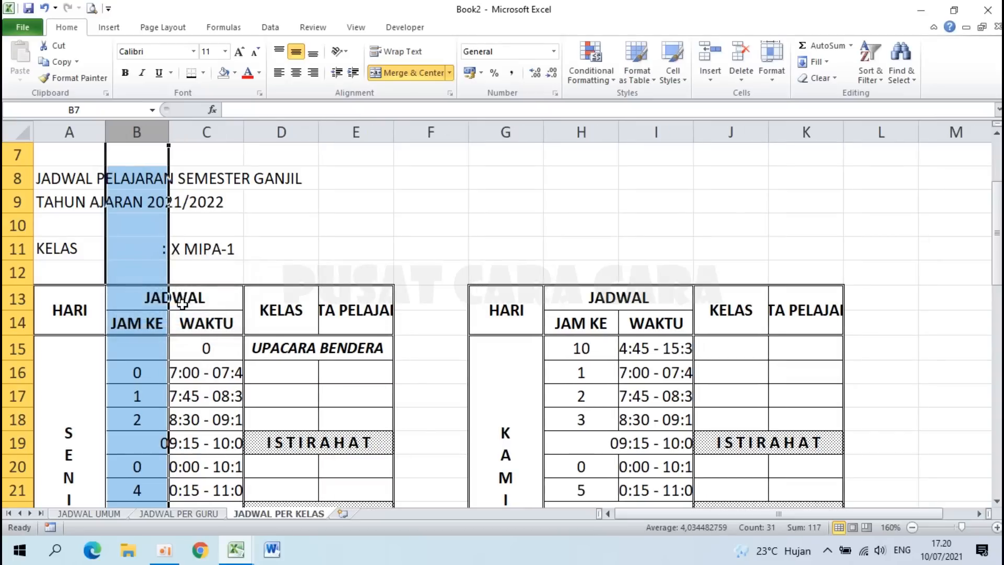
right_click(209, 134)
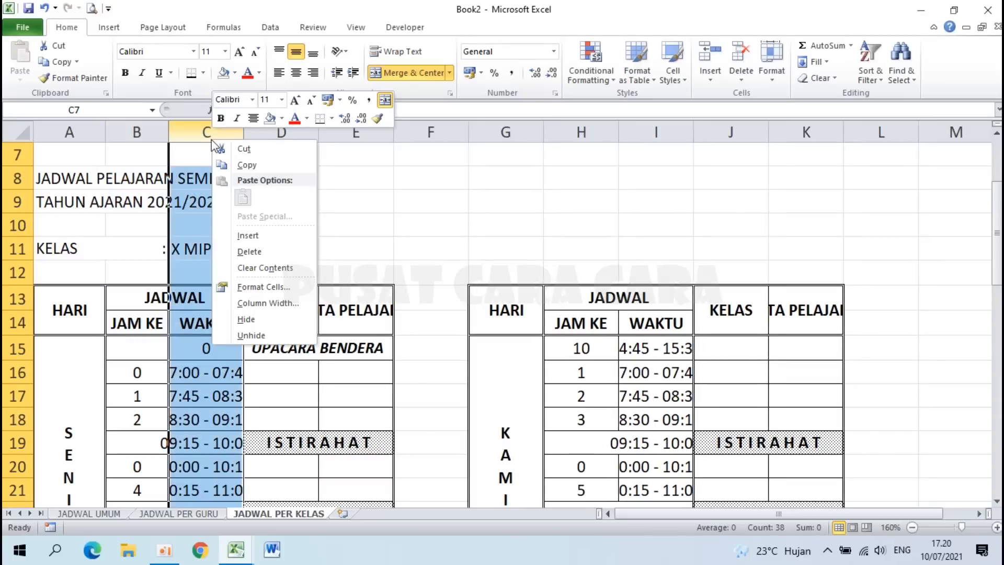
click(267, 304)
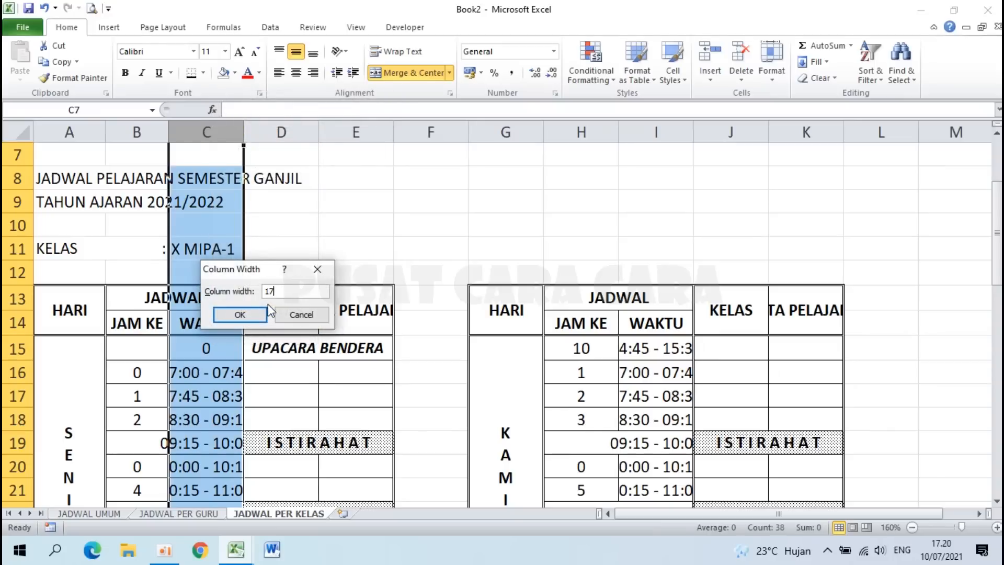
key(Return)
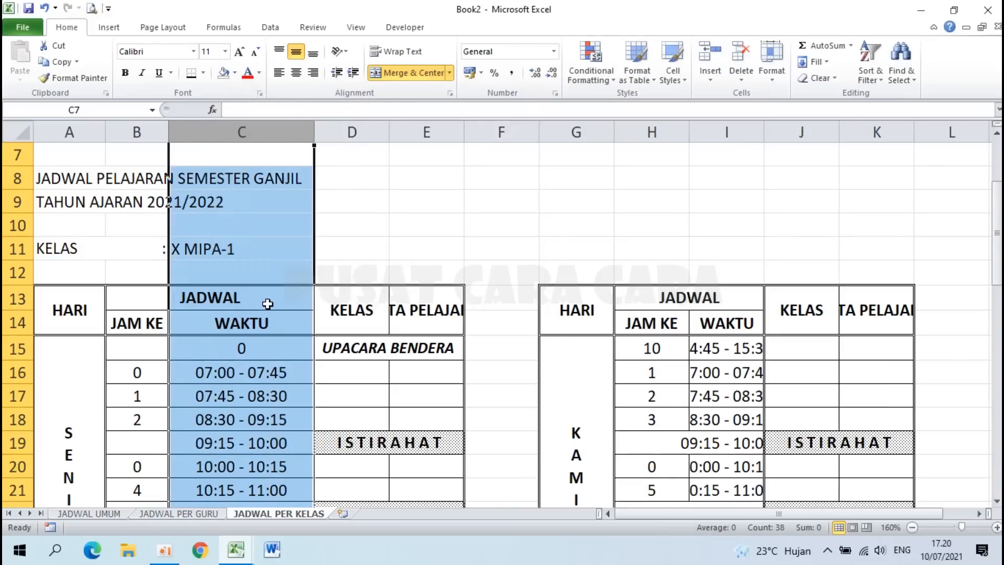
Step: Widen column D to 20 and column E to 30
right_click(360, 132)
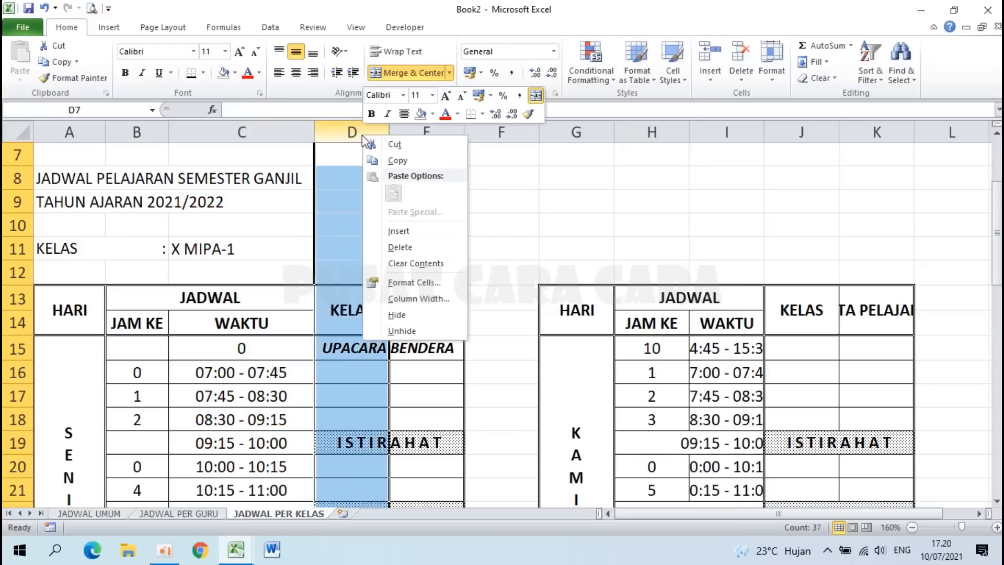
click(402, 304)
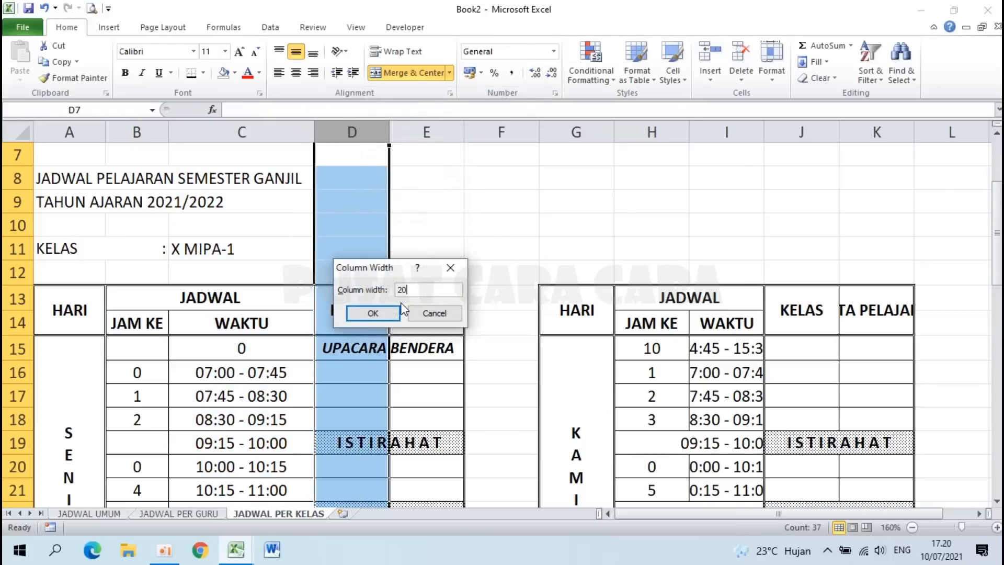
key(Return)
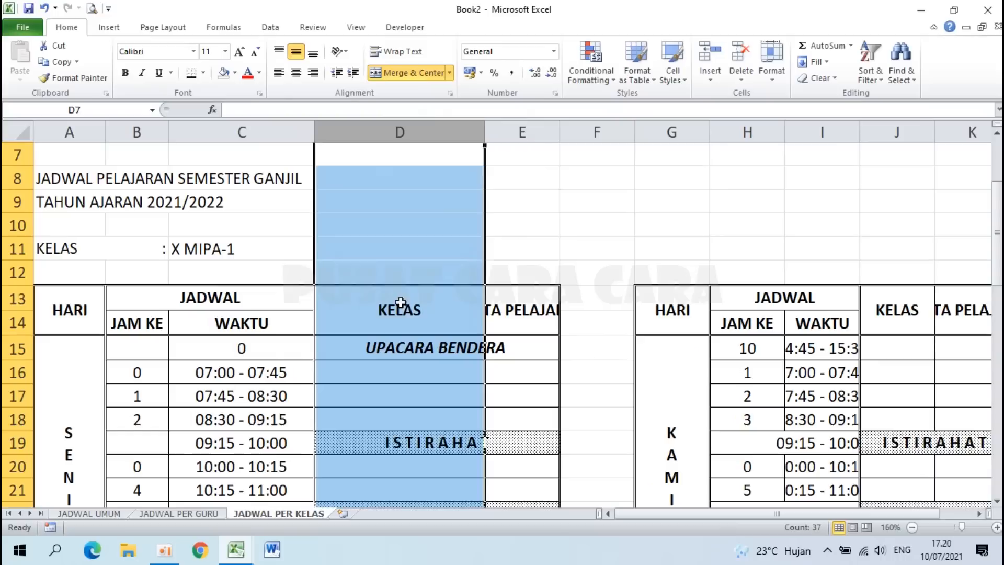
right_click(523, 128)
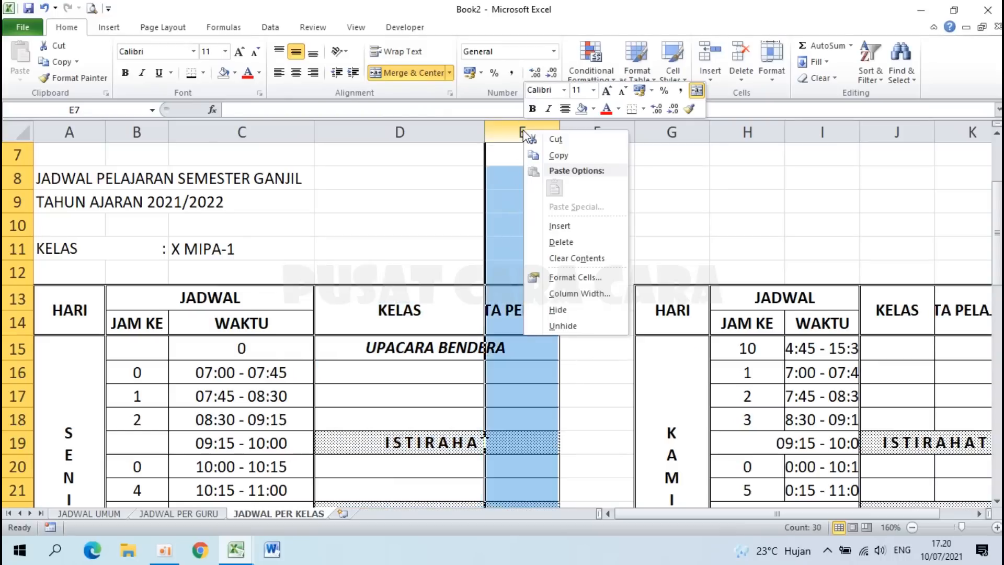
click(579, 294)
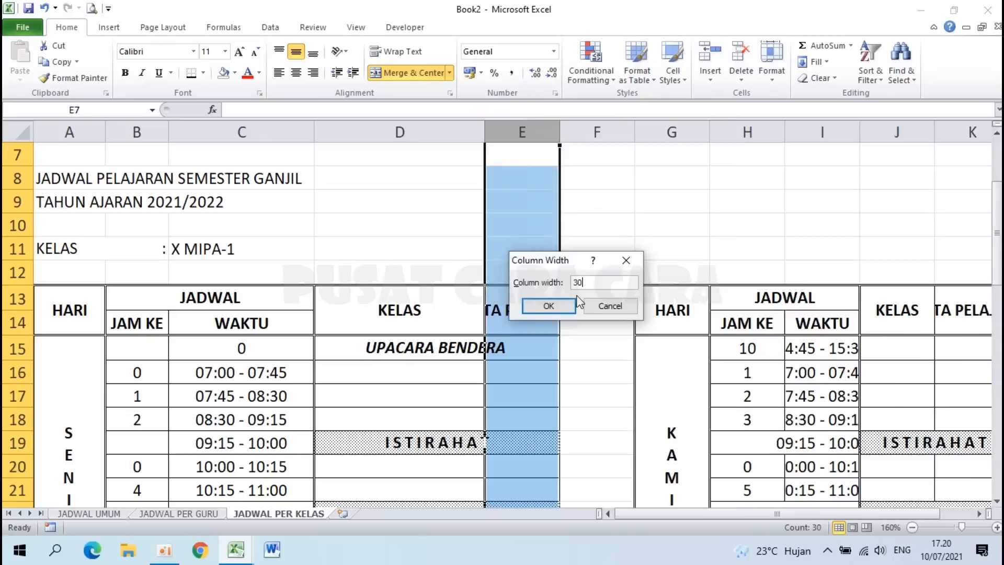
text(30)
key(Return)
click(384, 310)
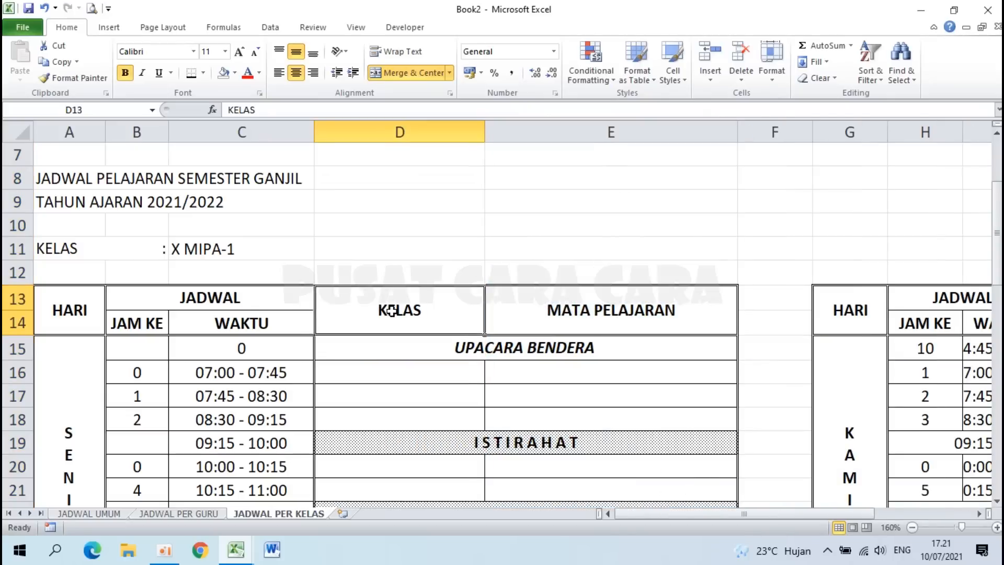
Step: Rename header D13 to MATA PELAJARAN and E13 to NAMA GURU
text(MATA )
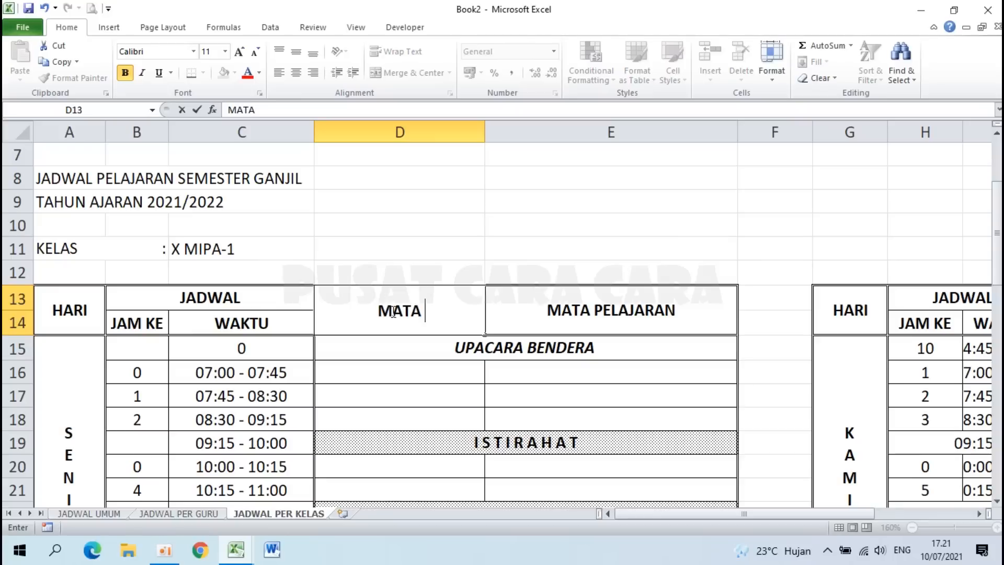
text(PELAJARAN)
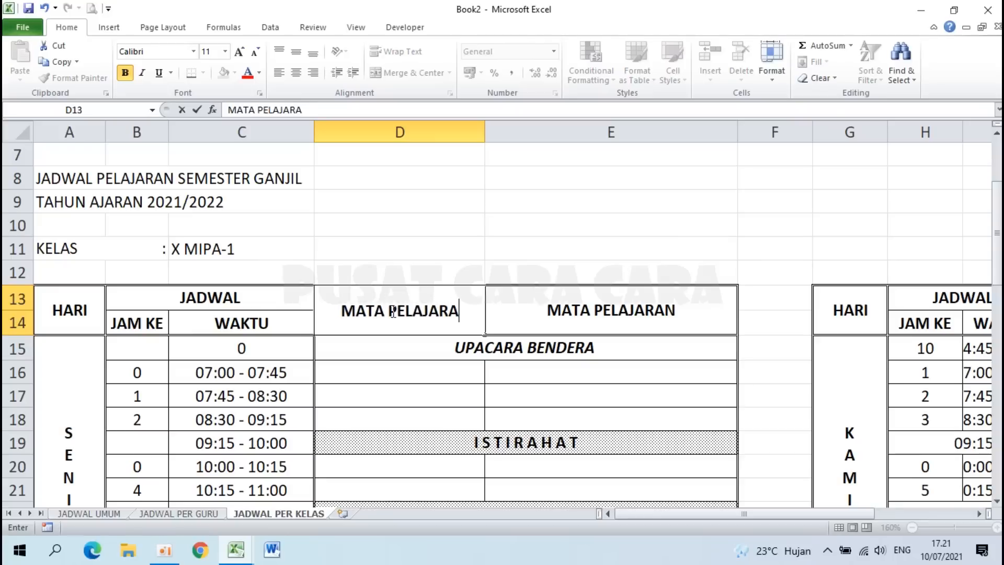
key(Return)
click(609, 319)
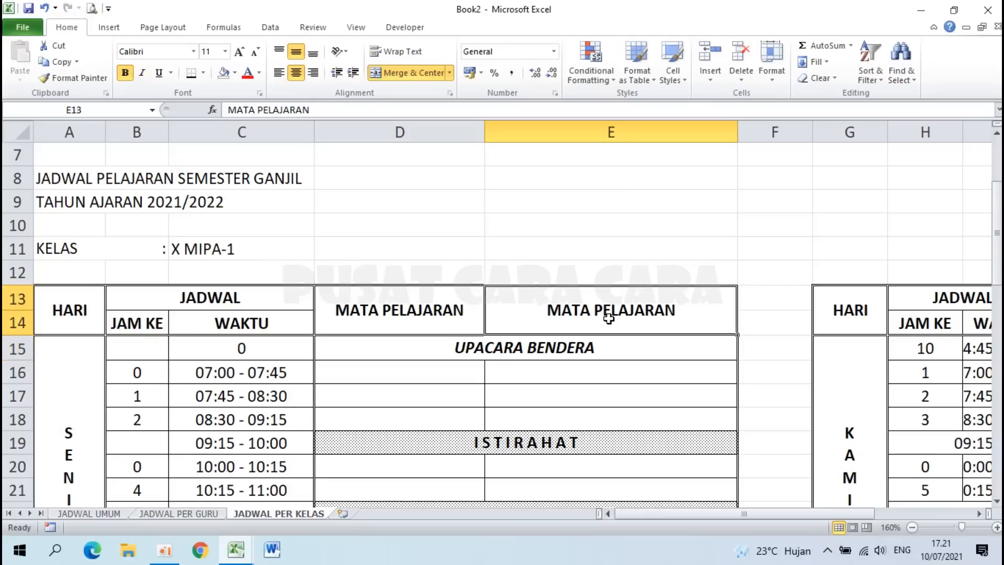
text(NAMA GURU)
key(Return)
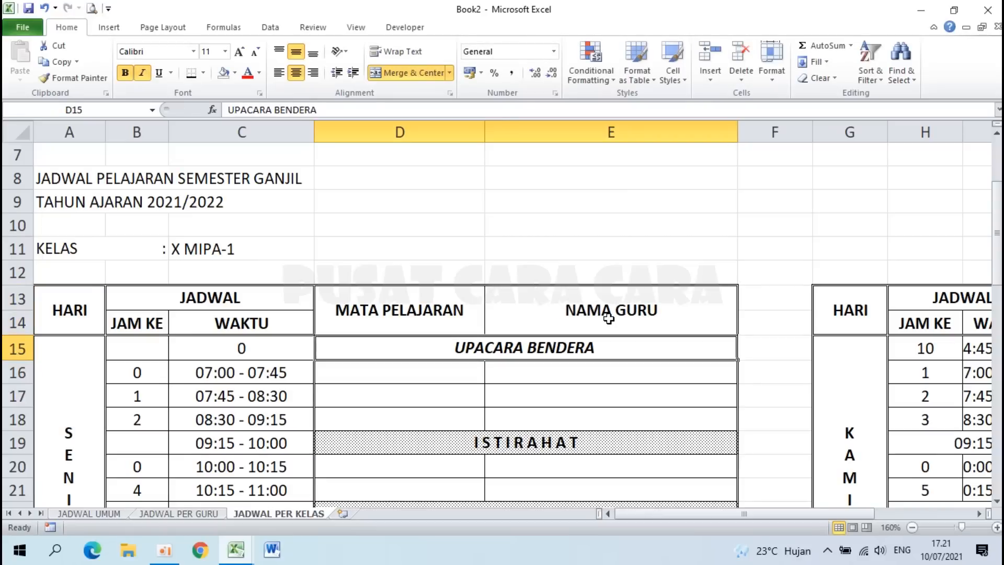
scroll(609, 319, down, 2)
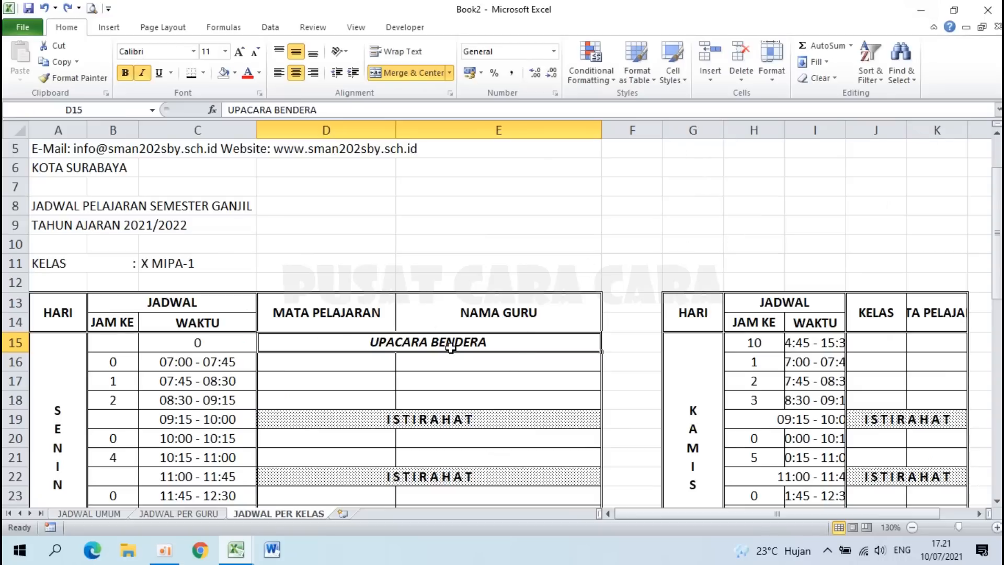
Step: Format-paint columns A–E's widths and formatting onto columns G–K
drag(57, 130, 483, 121)
click(74, 76)
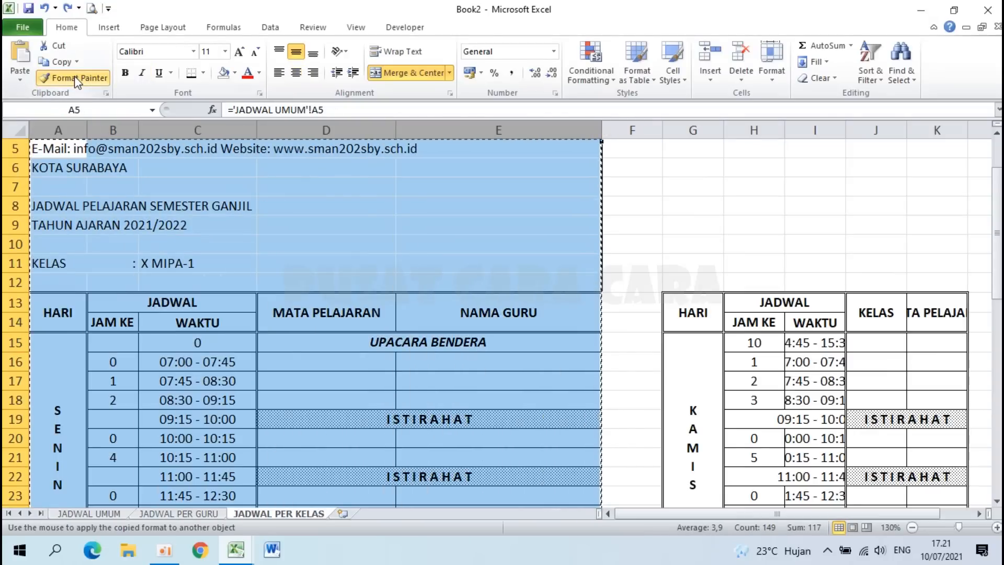
mouse_move(692, 132)
mouse_down()
mouse_move(931, 128)
mouse_move(925, 120)
mouse_up()
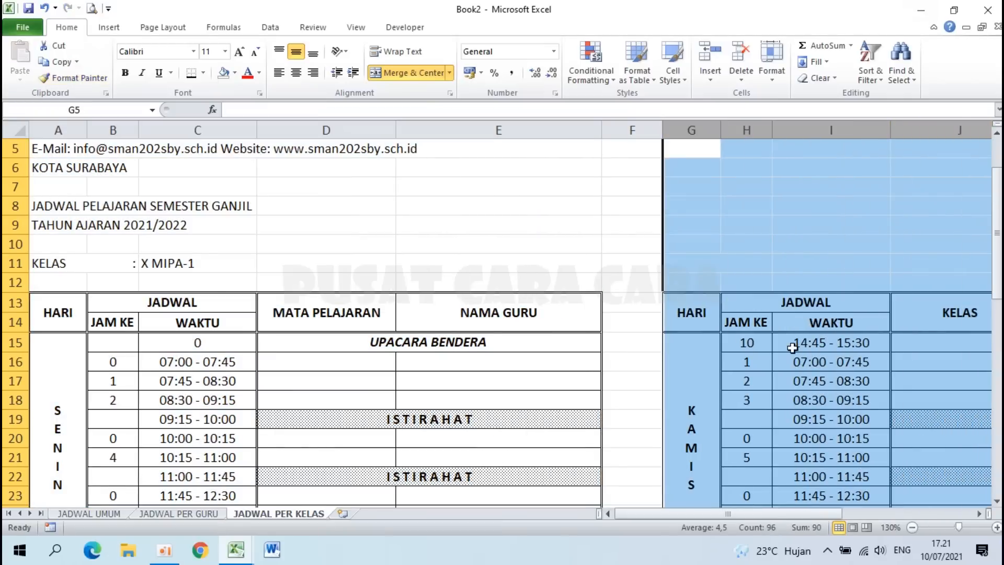
ctrl+scroll(792, 348, down, 3)
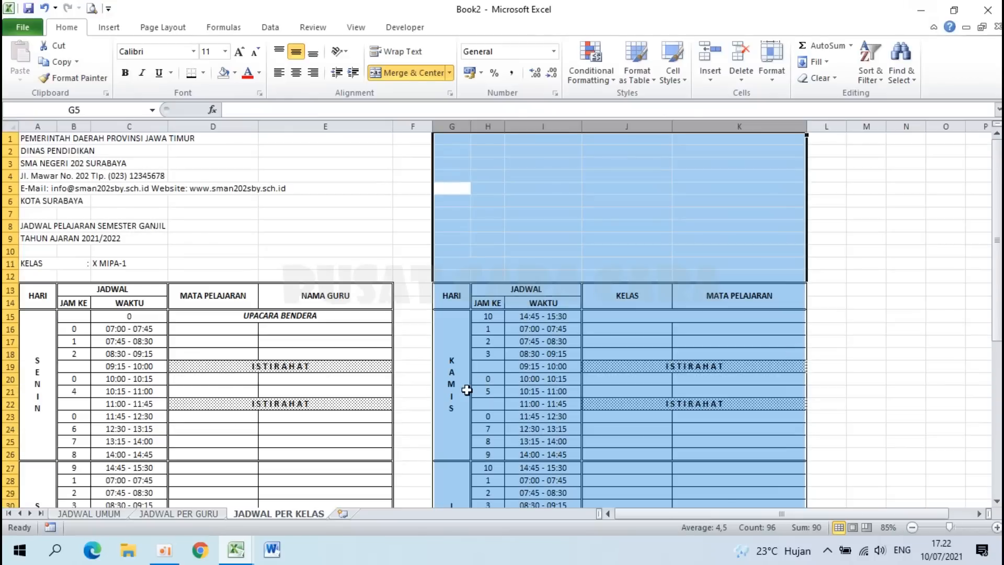
click(540, 380)
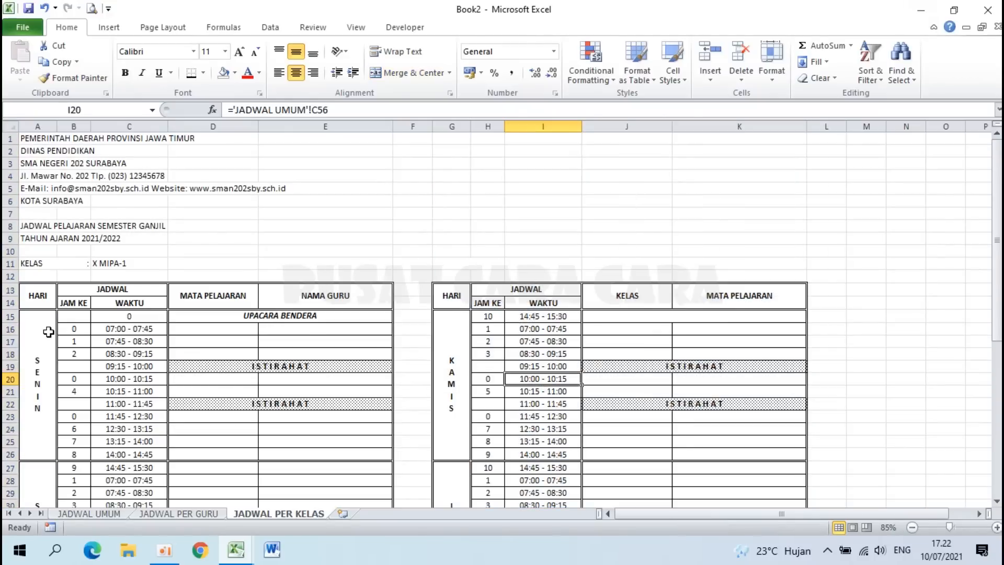
Step: Clear the copied entries from B15:E50 and H15:K50
scroll(48, 332, down, 4)
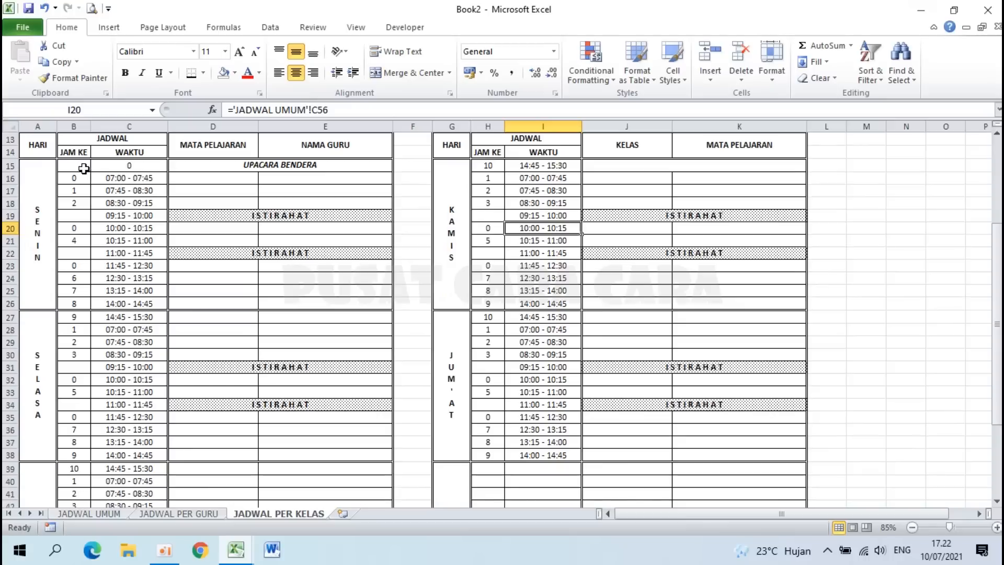
drag(75, 167, 316, 481)
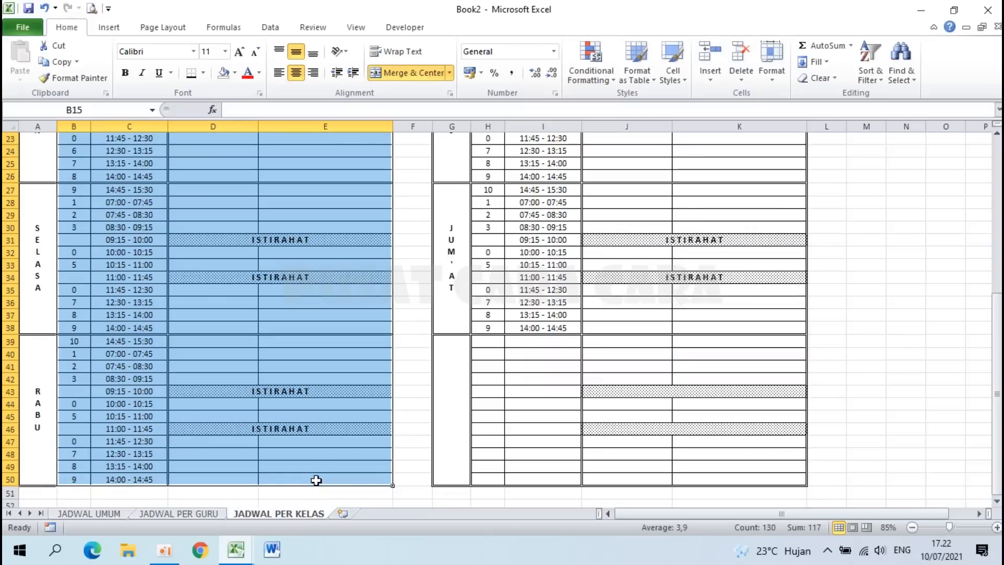
scroll(316, 480, up, 8)
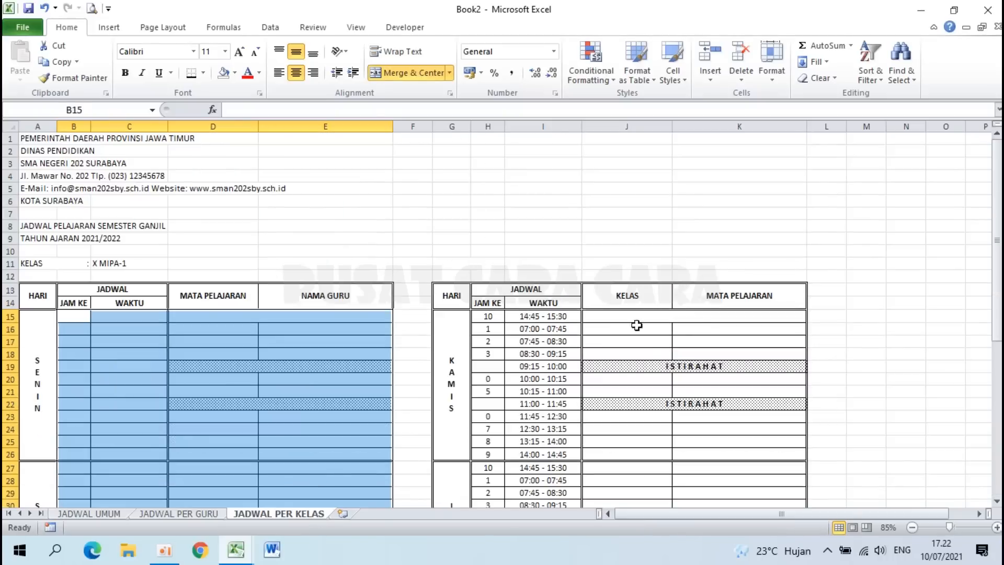
click(490, 320)
drag(491, 321, 716, 480)
key(Delete)
scroll(716, 479, up, 7)
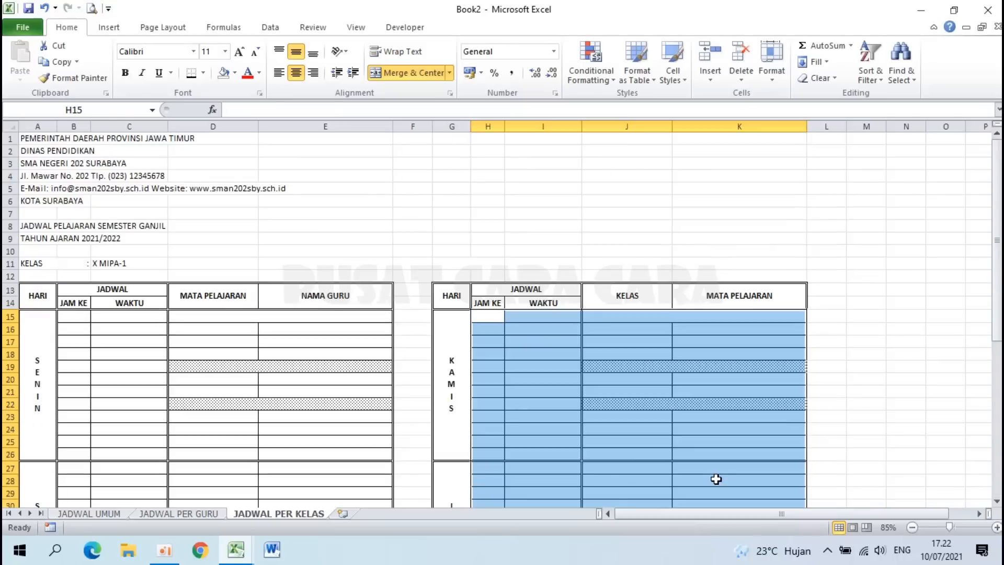
click(648, 399)
scroll(648, 399, down, 3)
Step: Unmerge the subject cell D15:E15 and inspect the break rows 19 and 22
click(251, 204)
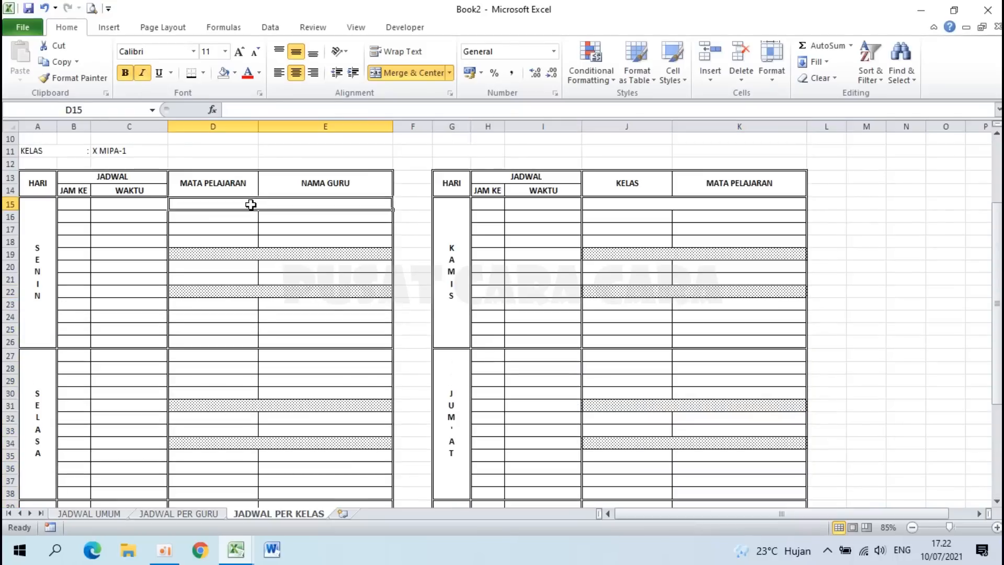
click(396, 74)
scroll(335, 313, down, 1)
click(335, 315)
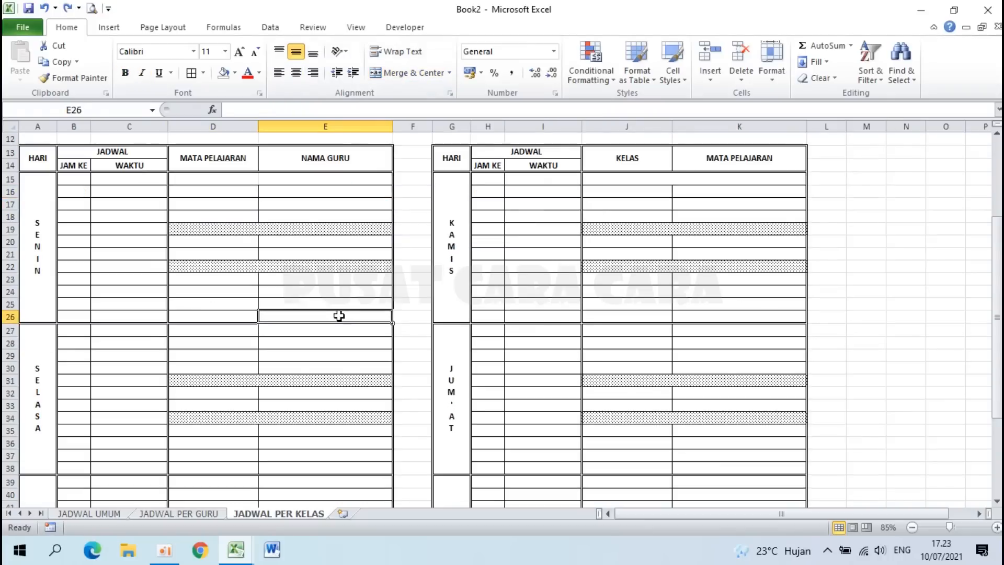
click(259, 228)
click(264, 269)
click(282, 371)
click(263, 219)
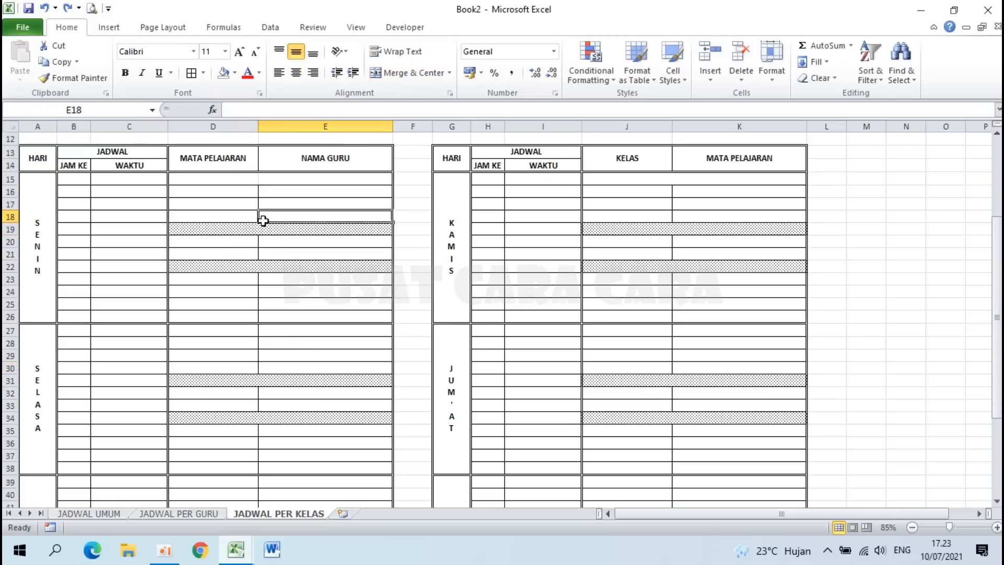
Step: Format-paint plain row D17:E17 onto break rows 15 and 19
click(224, 202)
drag(234, 202, 288, 202)
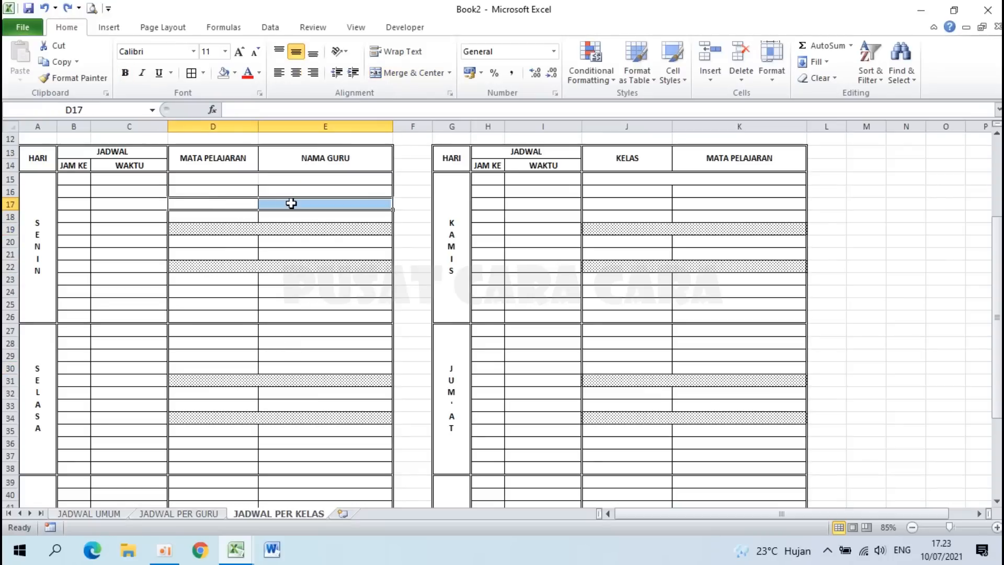
ctrl+scroll(290, 202, up, 3)
scroll(291, 204, up, 2)
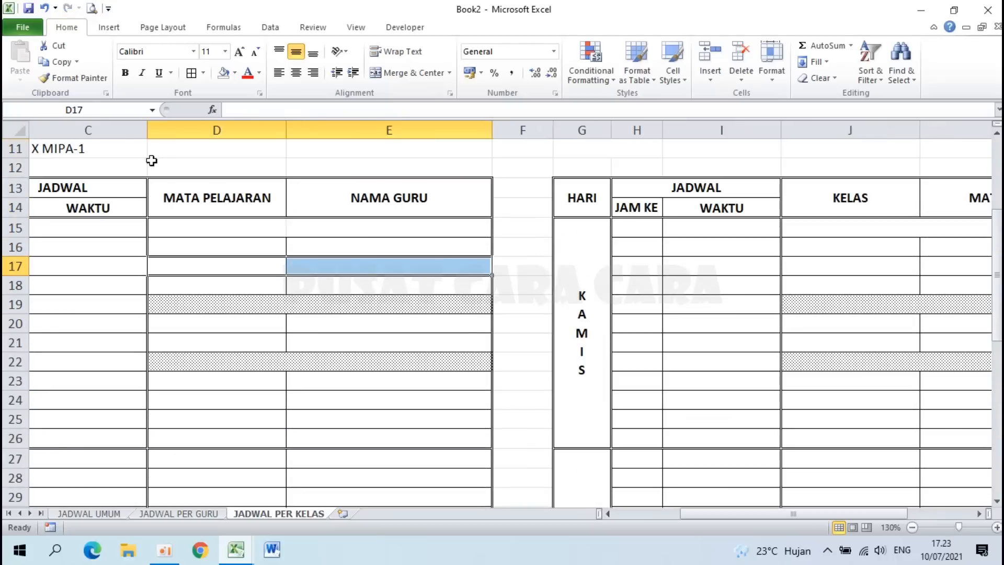
click(73, 77)
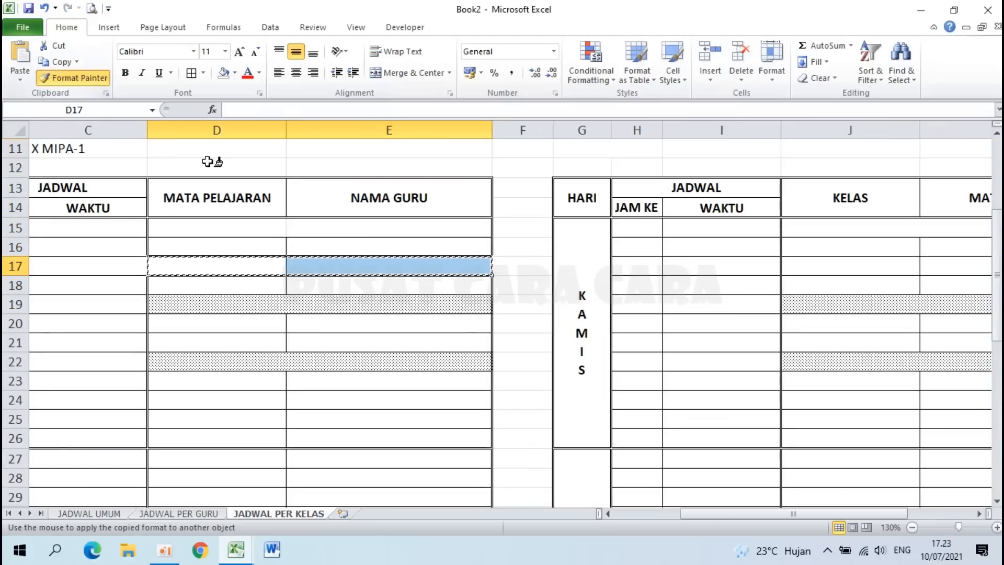
click(231, 225)
click(297, 271)
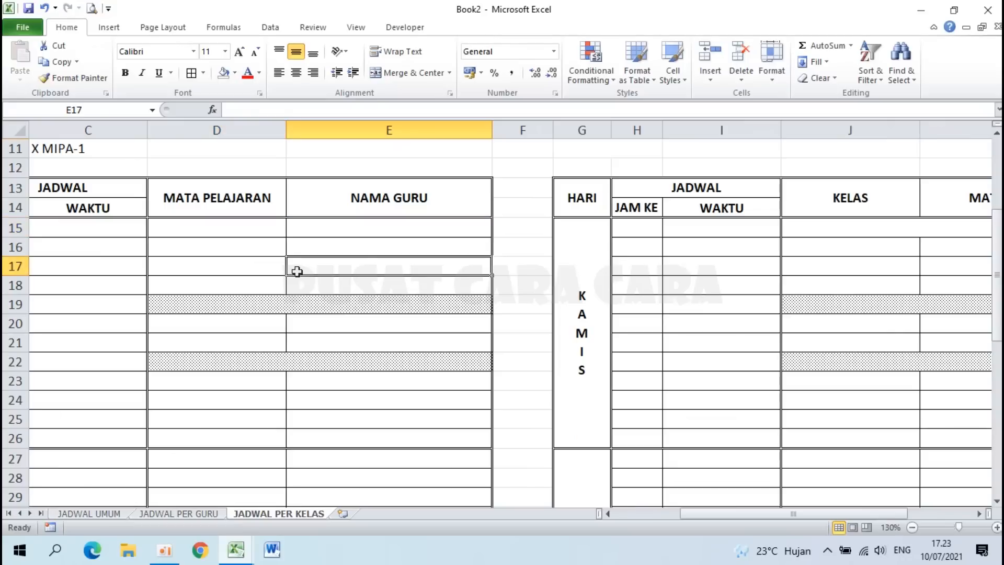
drag(236, 270, 310, 268)
click(96, 84)
click(248, 306)
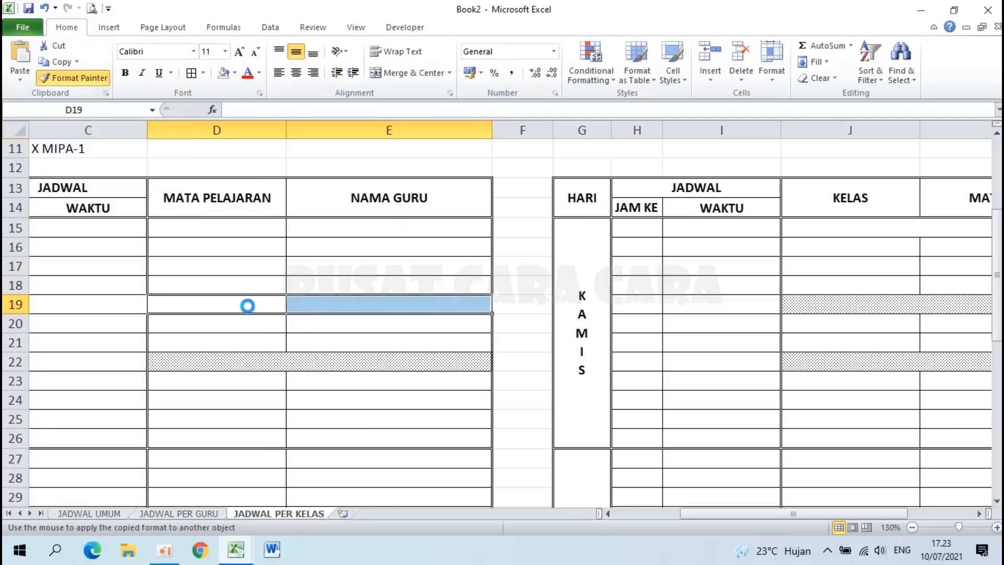
Step: Carry the same plain row formatting on to break rows 22, 31 and 34
click(95, 83)
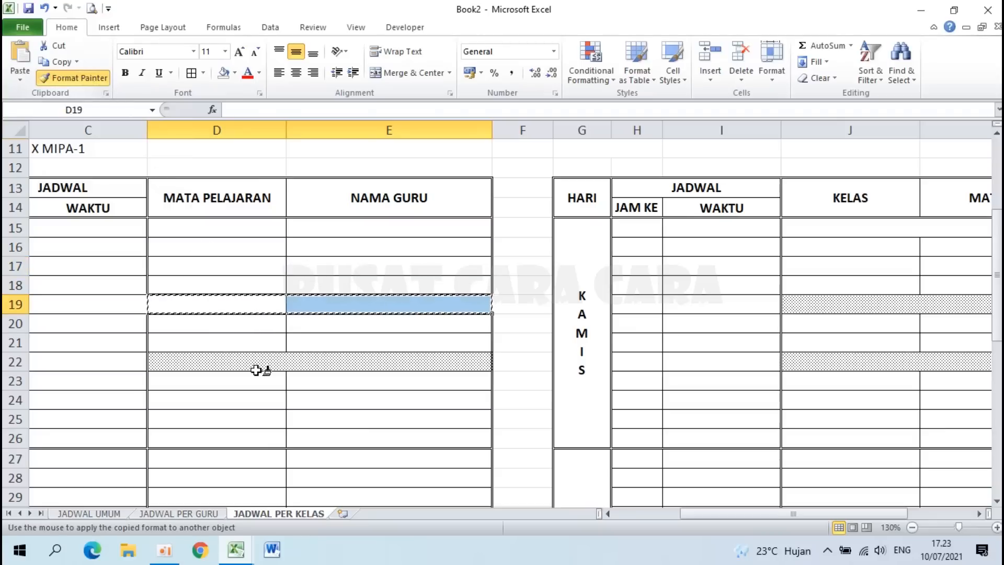
click(246, 362)
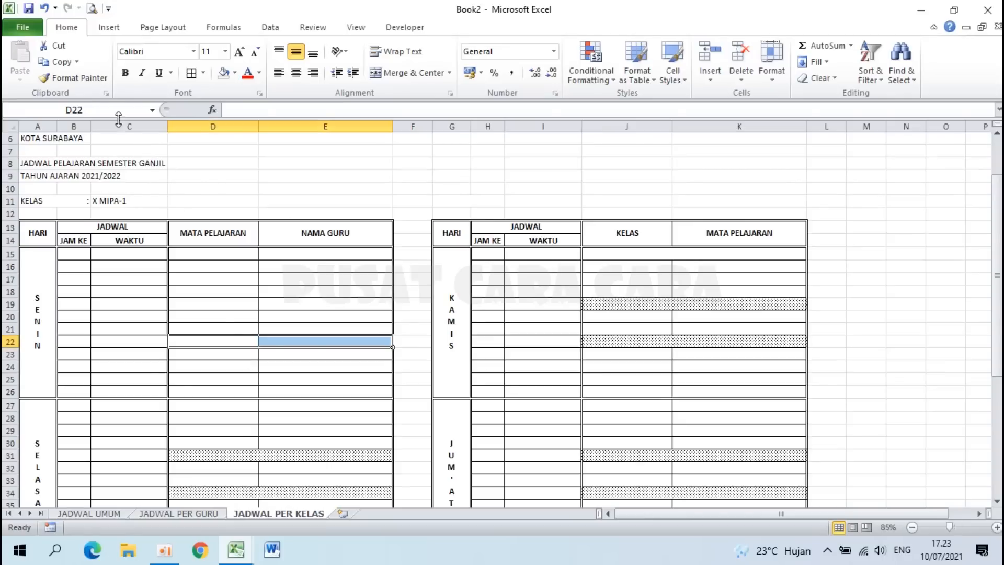
click(102, 79)
scroll(286, 294, down, 2)
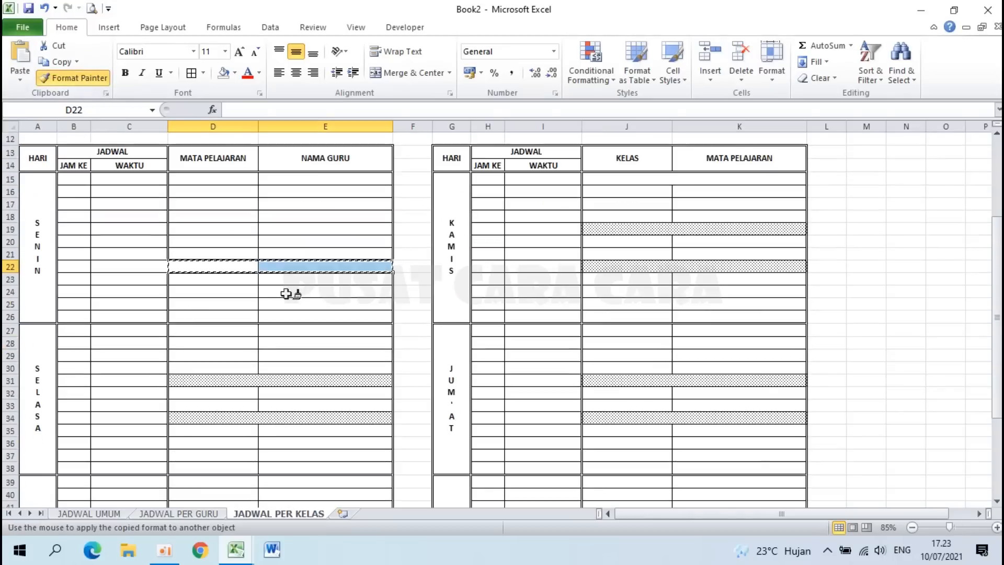
click(239, 380)
scroll(239, 382, down, 2)
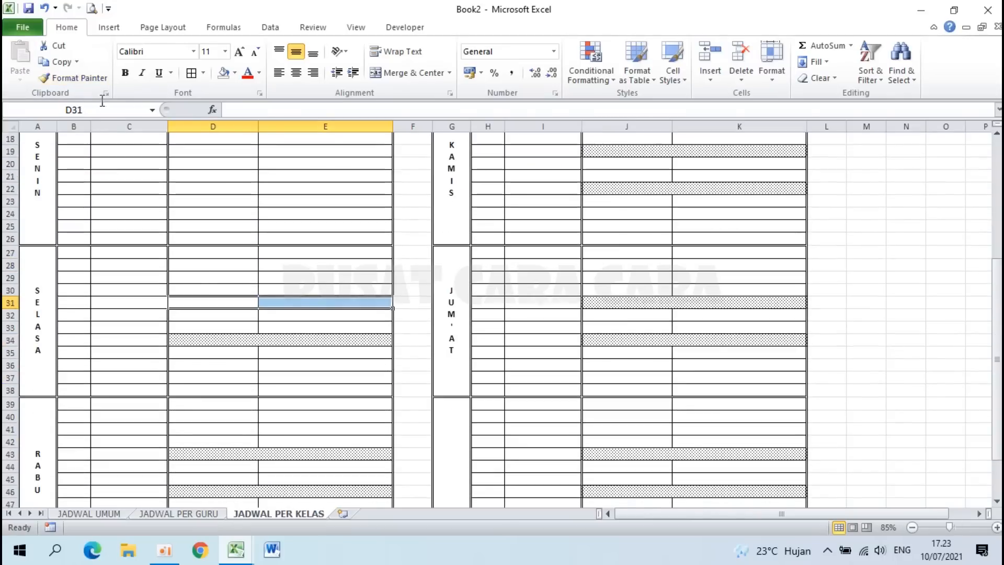
click(79, 78)
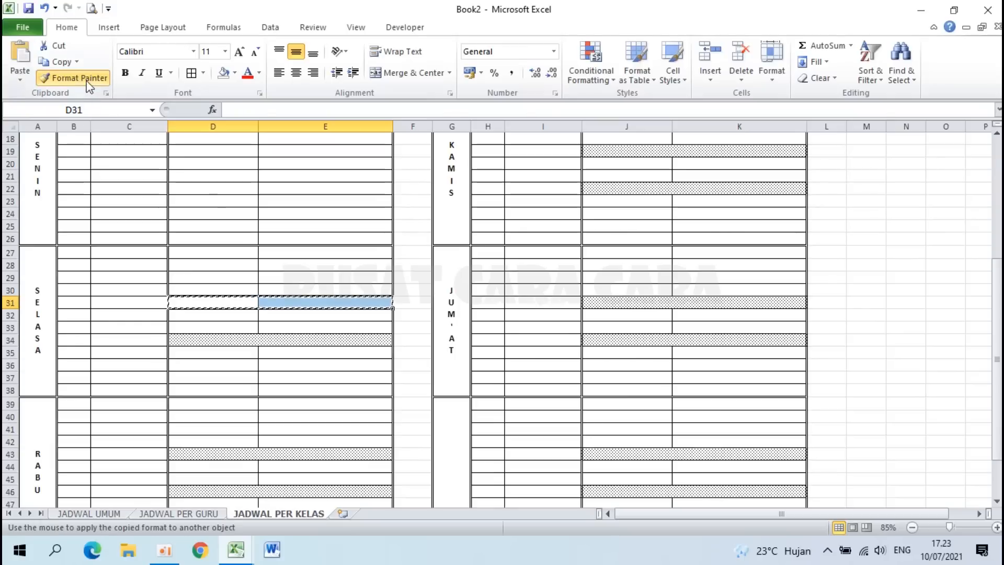
click(259, 337)
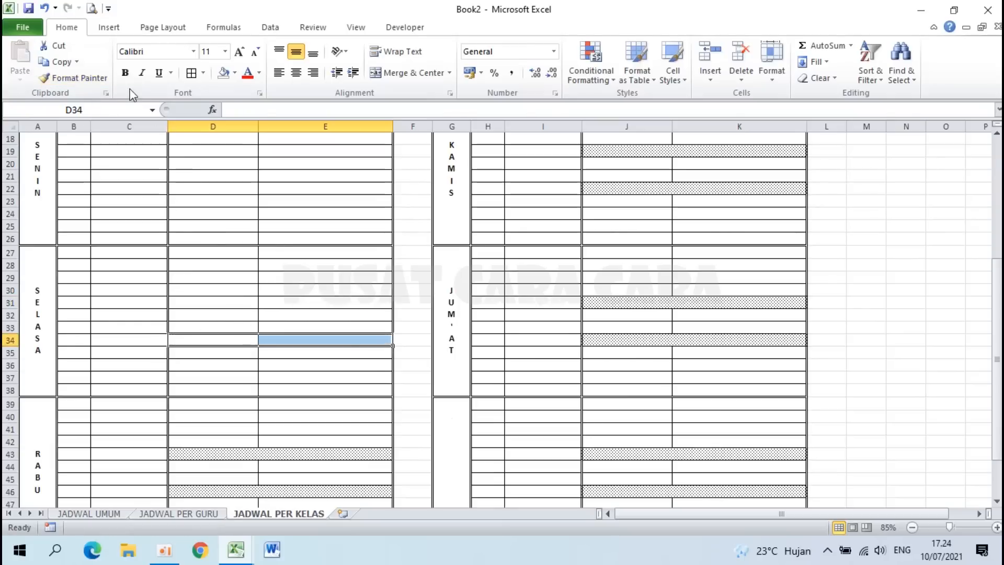
click(93, 79)
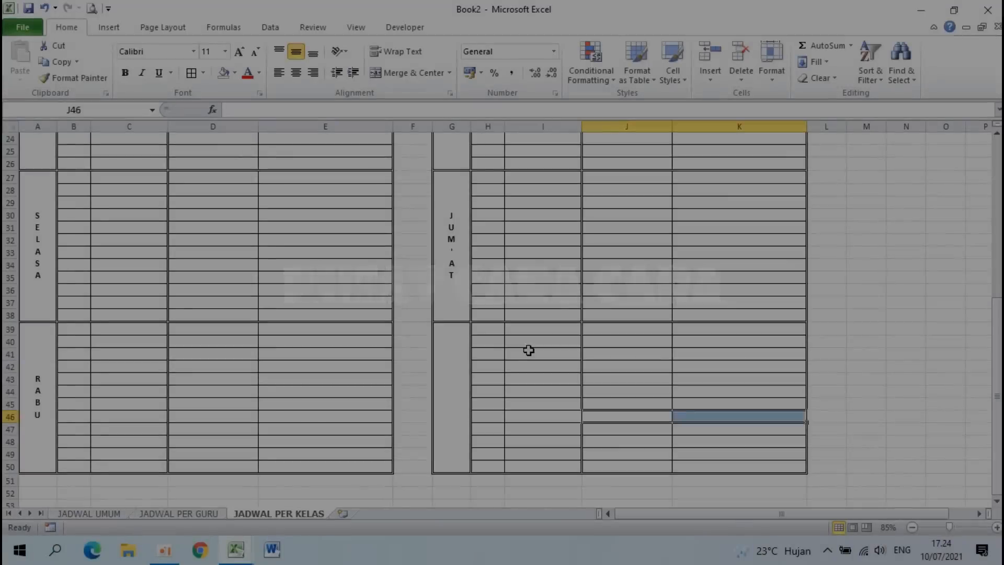
Step: Strip the borders from block G39:K50, leaving only a top border
scroll(527, 349, up, 3)
scroll(527, 349, down, 3)
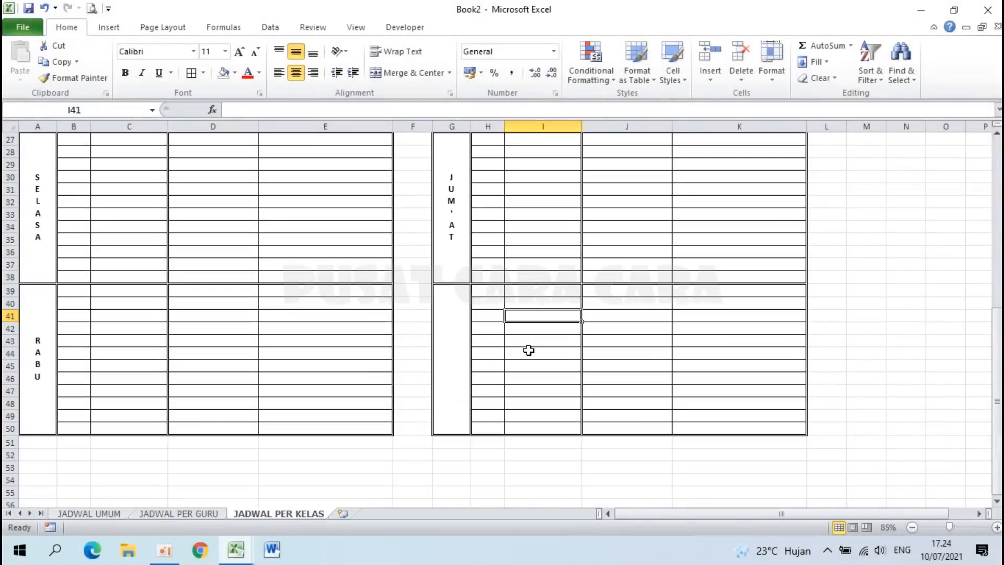
scroll(528, 350, up, 3)
drag(710, 517, 796, 512)
click(321, 348)
drag(319, 347, 746, 341)
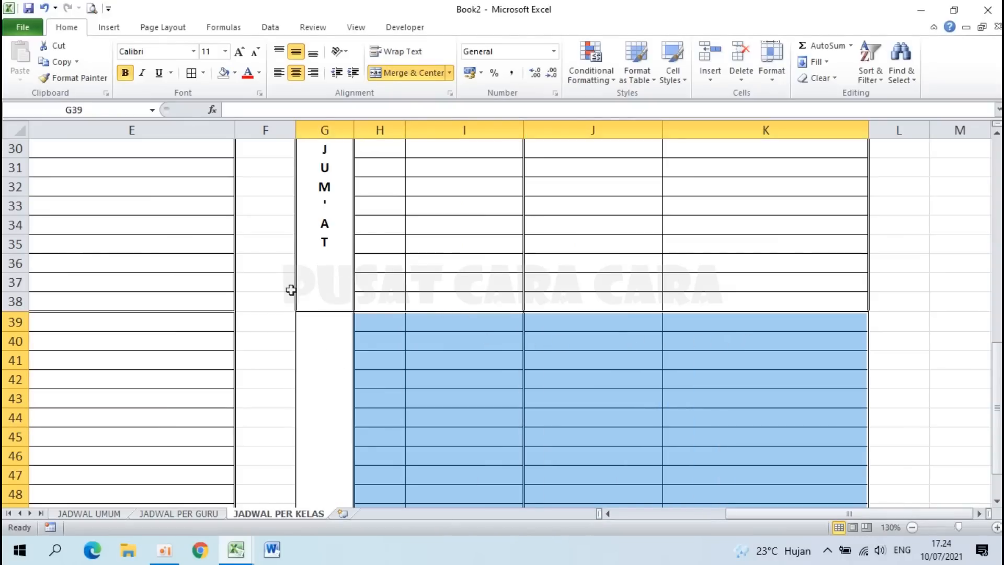
scroll(290, 290, down, 4)
scroll(291, 289, up, 3)
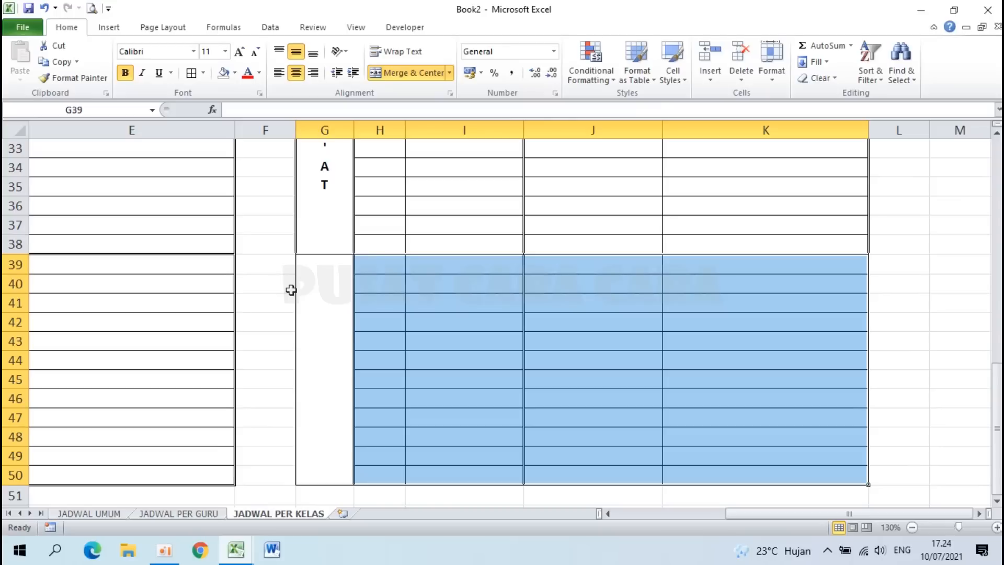
click(204, 73)
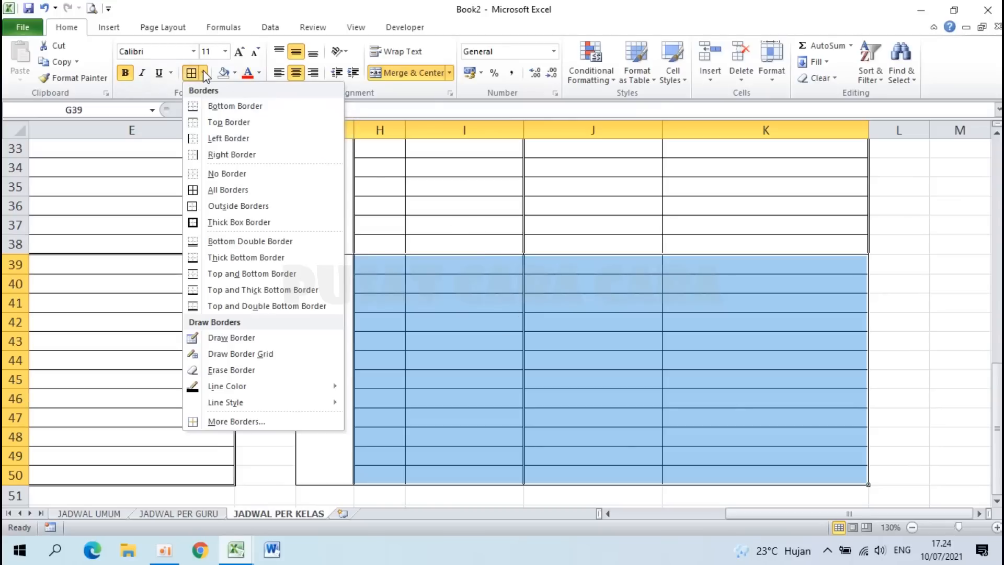
click(227, 175)
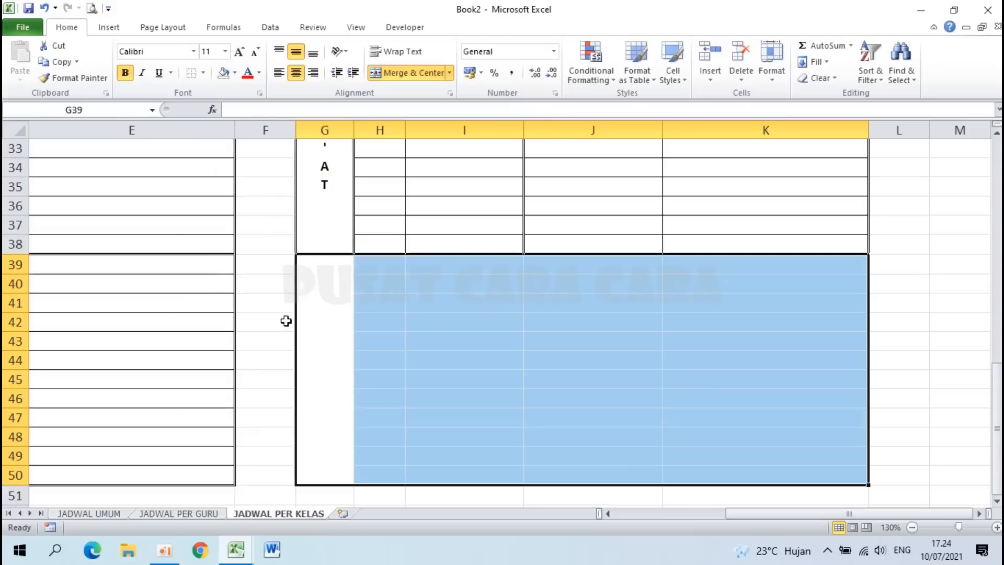
click(203, 74)
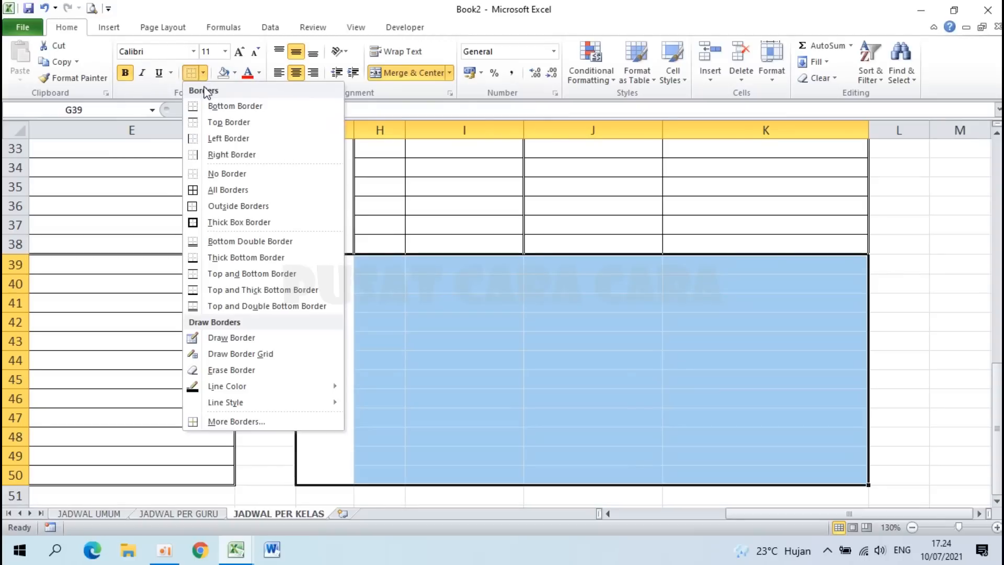
click(210, 121)
click(473, 327)
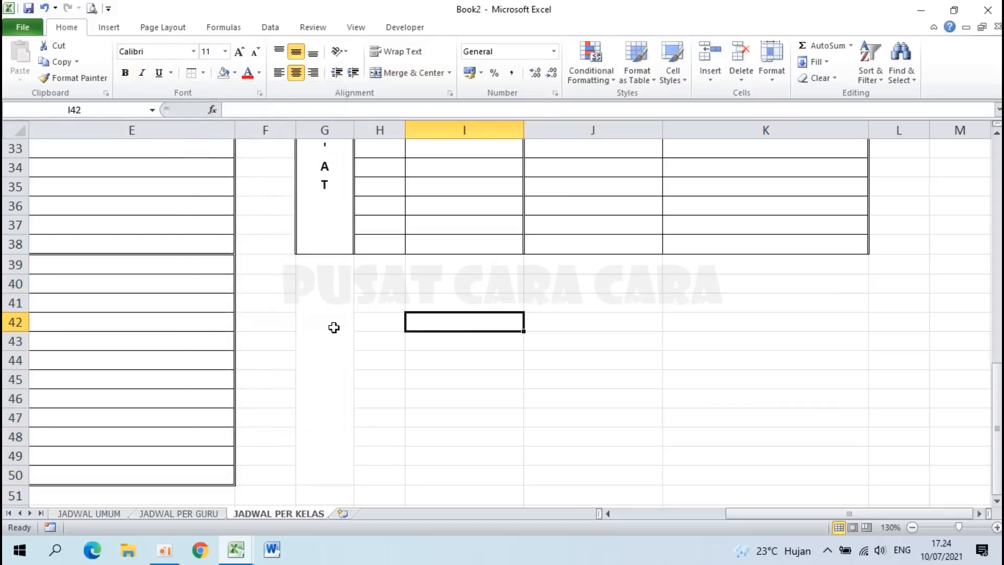
Step: Unmerge the day column cell G39:G50
click(307, 316)
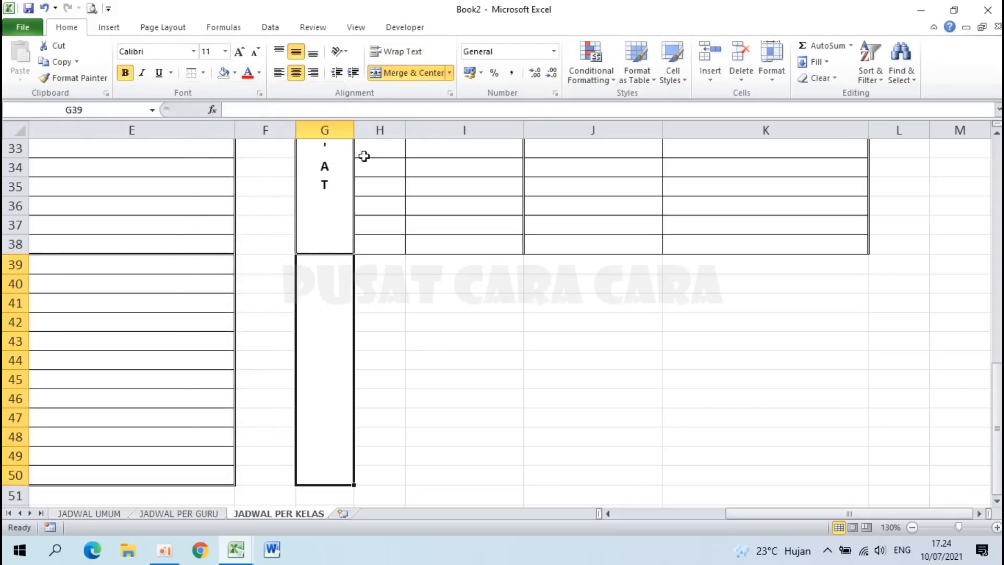
click(398, 72)
click(392, 298)
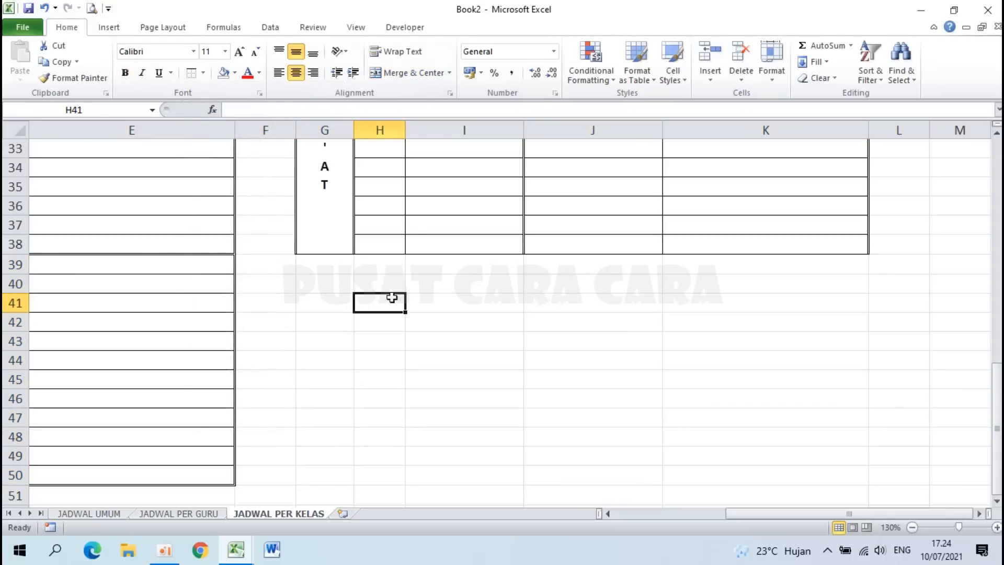
ctrl+scroll(510, 478, down, 5)
click(124, 292)
Step: Check the JADWAL UMUM and JADWAL PER GURU sheets, then return to the SENIN table
ctrl+scroll(123, 292, up, 3)
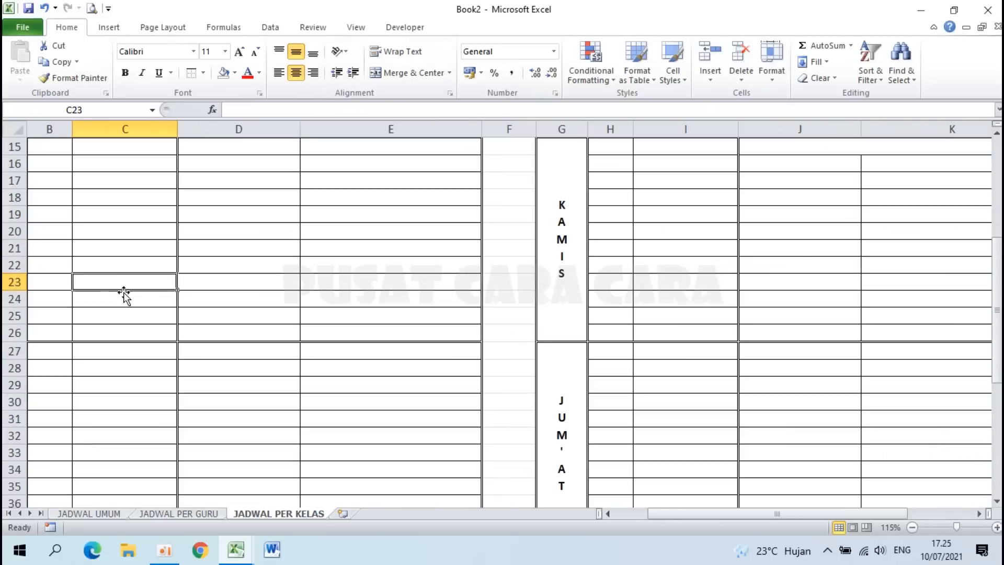
key(Left)
key(Left)
scroll(123, 293, up, 3)
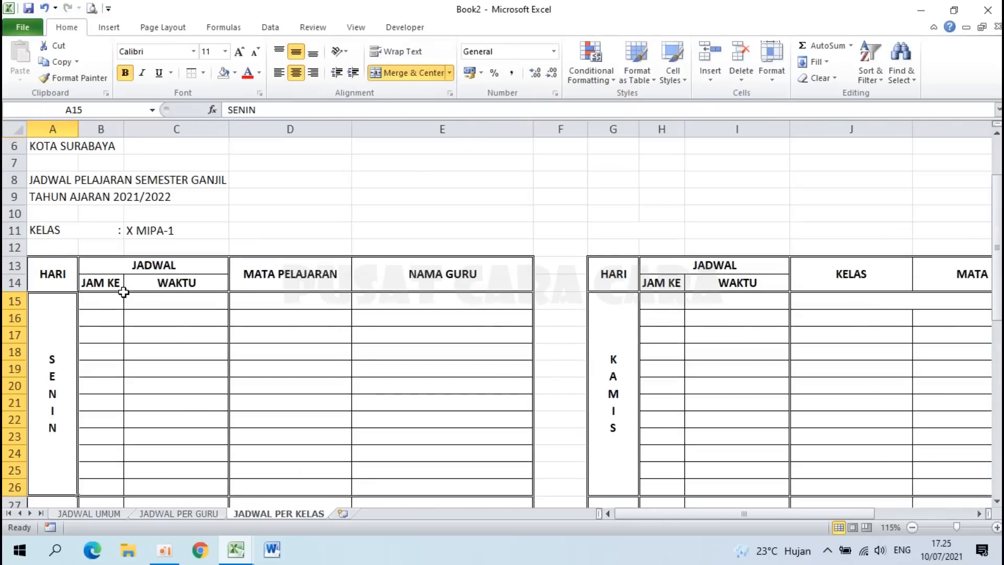
click(101, 307)
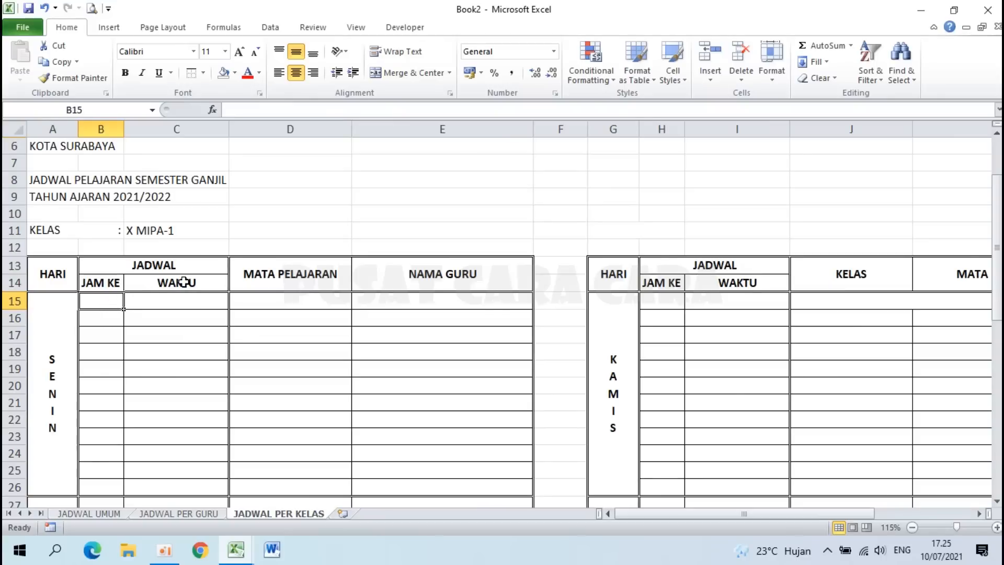
click(168, 298)
click(81, 512)
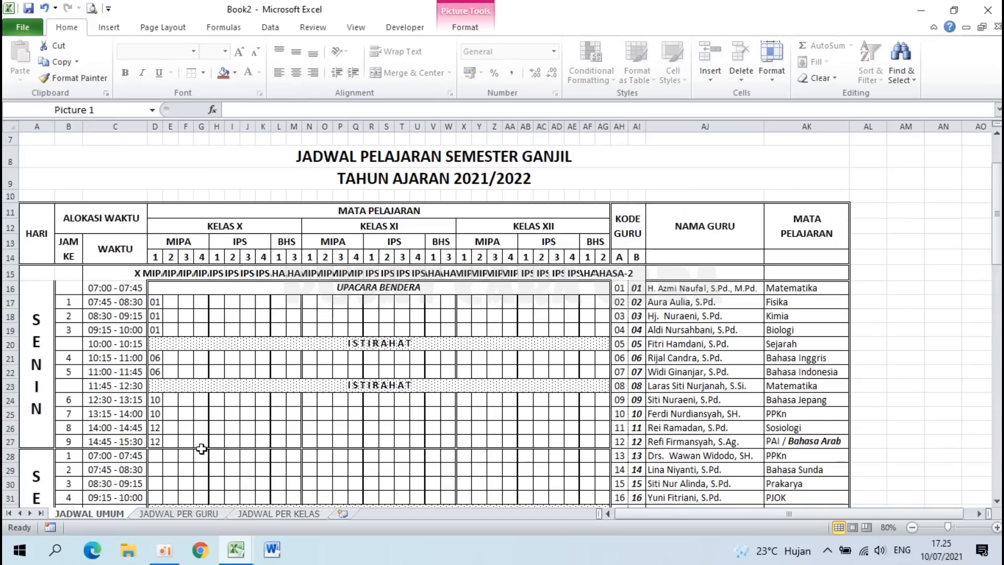
click(187, 514)
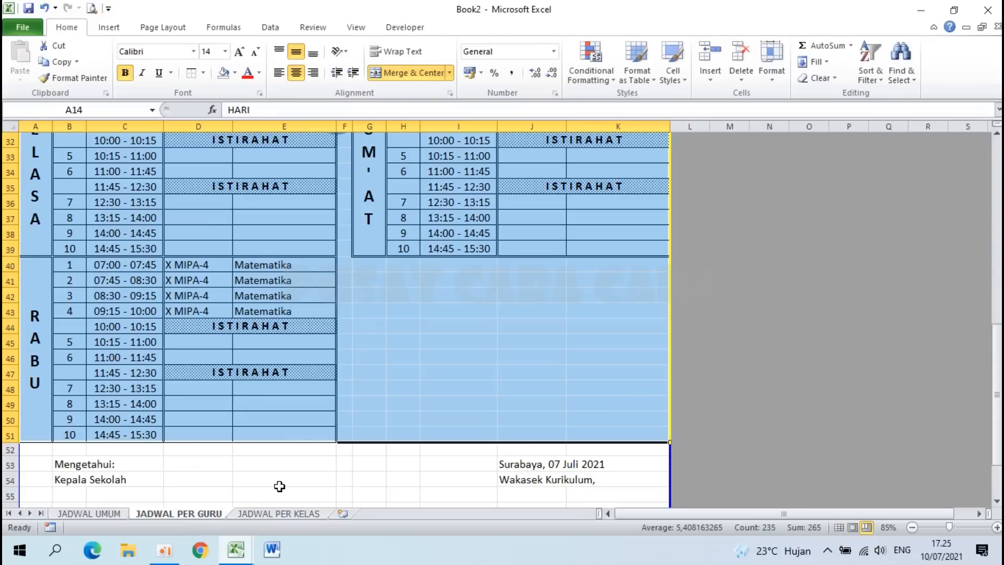
click(271, 513)
Step: Link B15 to 'JADWAL UMUM'!B16 for the first JAM KE number
click(101, 301)
text(=)
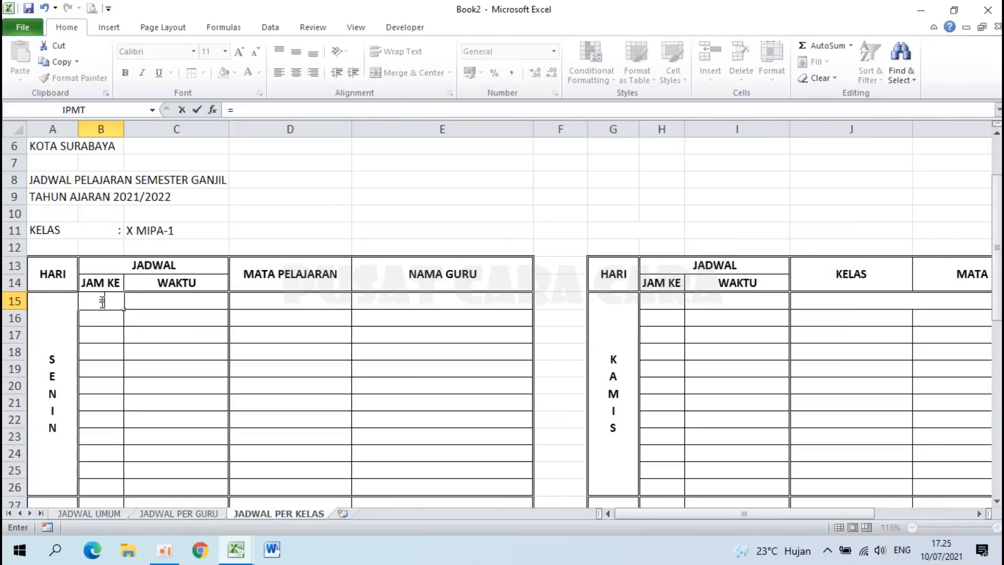
click(103, 516)
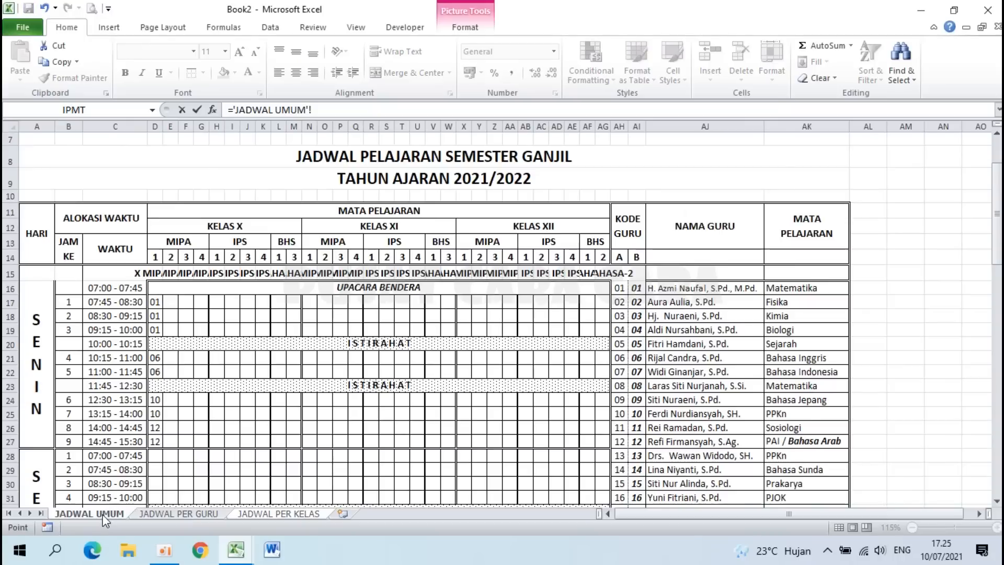
click(71, 288)
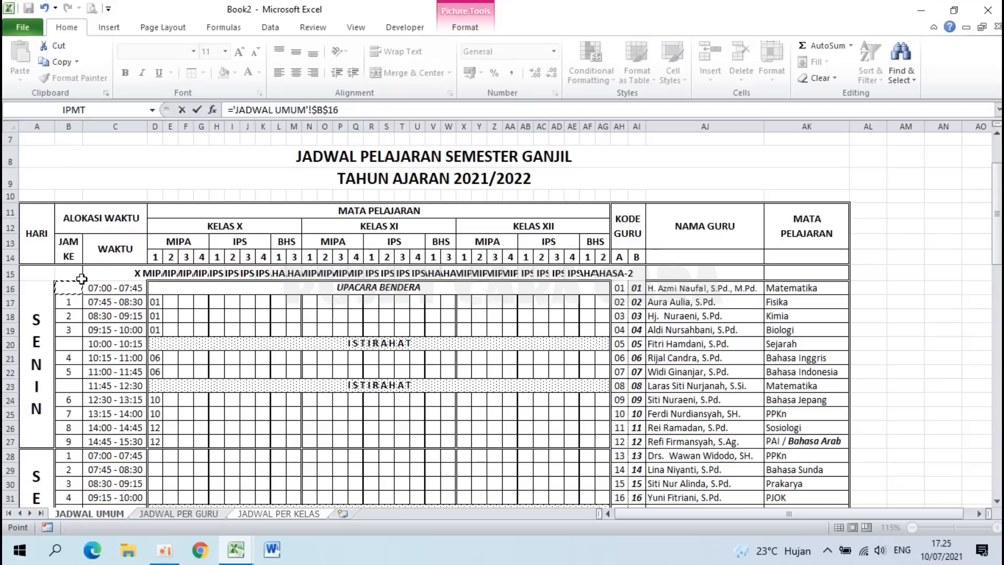
click(318, 110)
key(BackSpace)
key(Return)
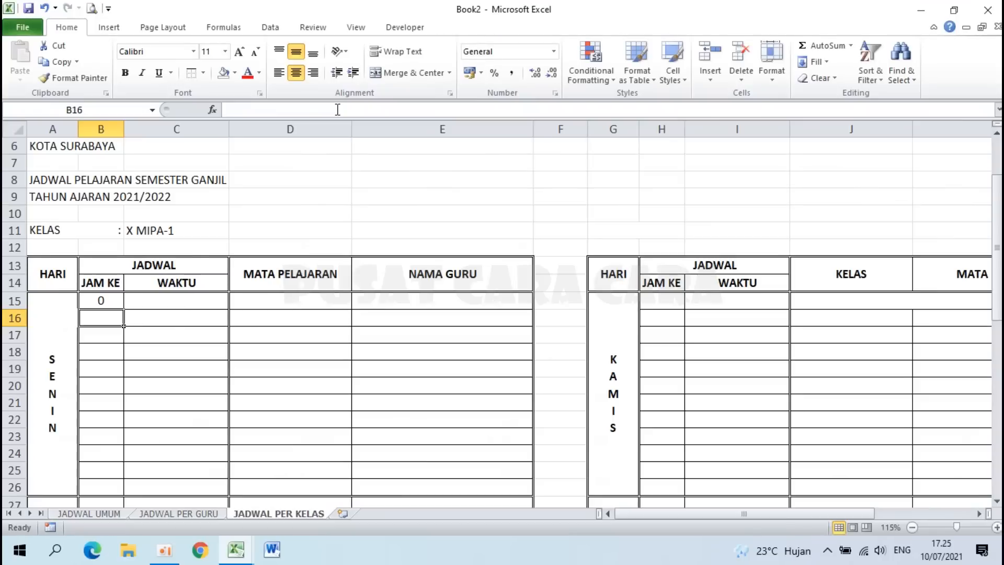
Step: Link C15 to 'JADWAL UMUM'!C16 so it shows 07:00 - 07:45
click(177, 300)
text(=)
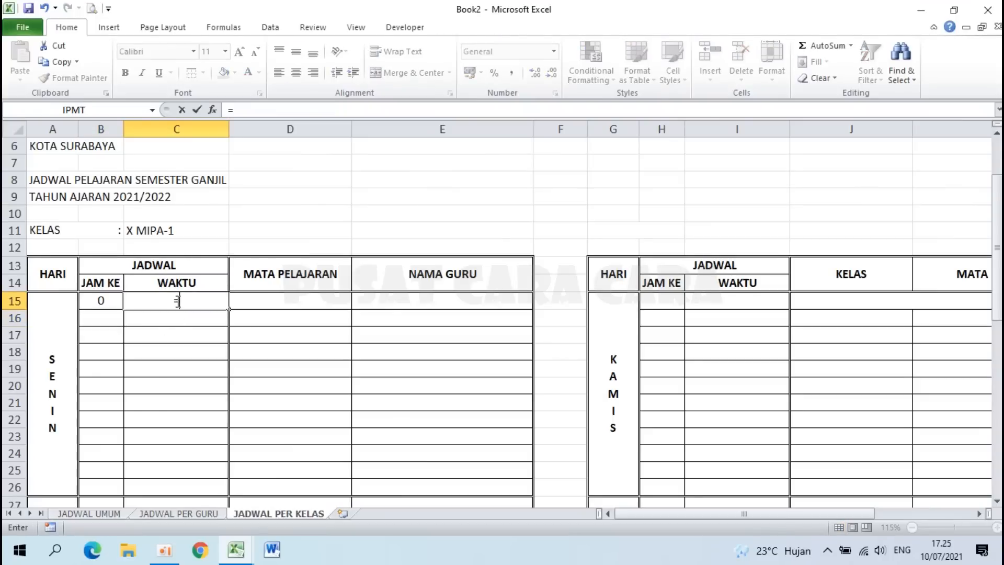
click(93, 514)
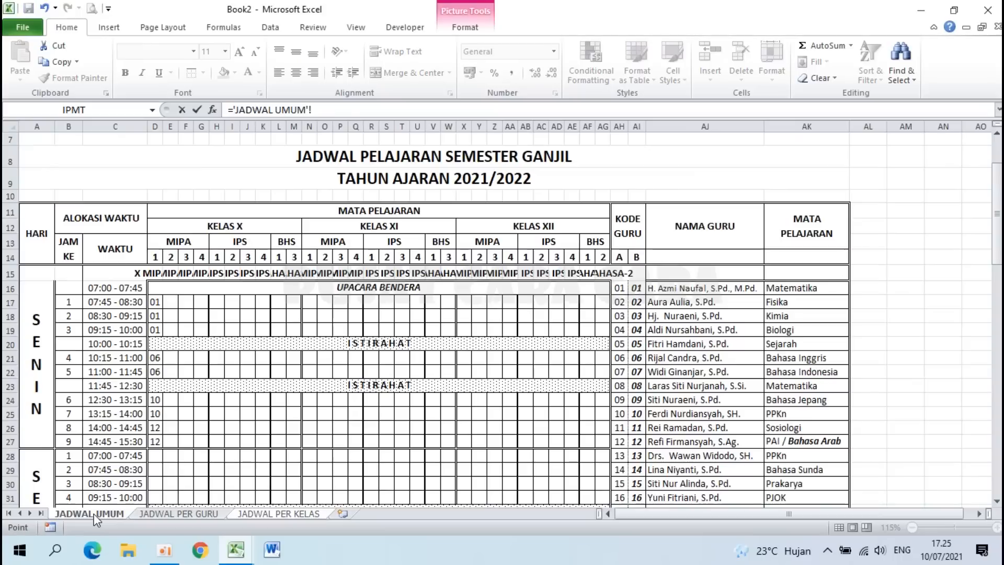
click(132, 291)
key(F4)
click(312, 110)
key(Delete)
key(Return)
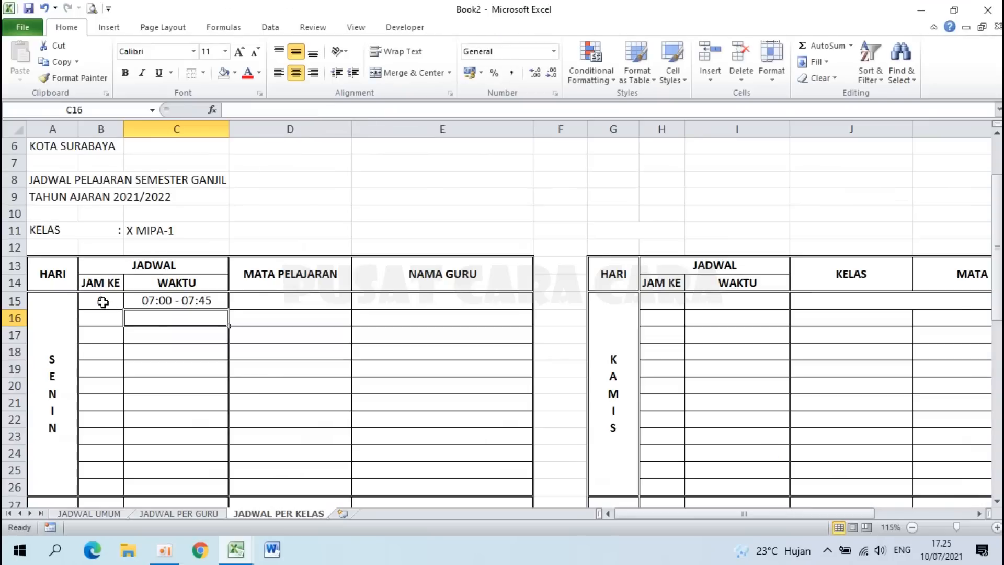
Step: Fill B15:C15 down to row 50, then select the last row's B50:C50 cells
drag(103, 302, 131, 302)
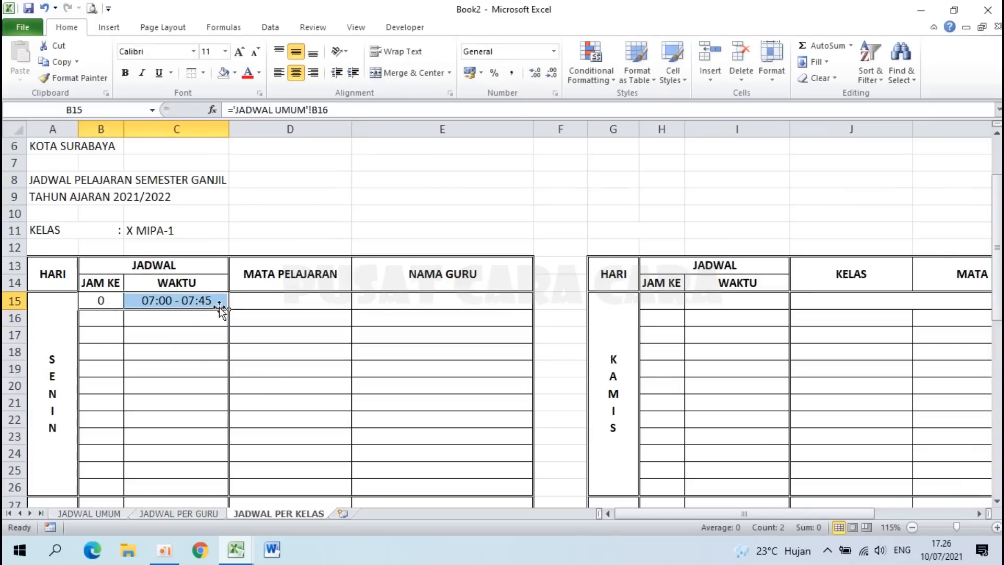
drag(230, 310, 203, 495)
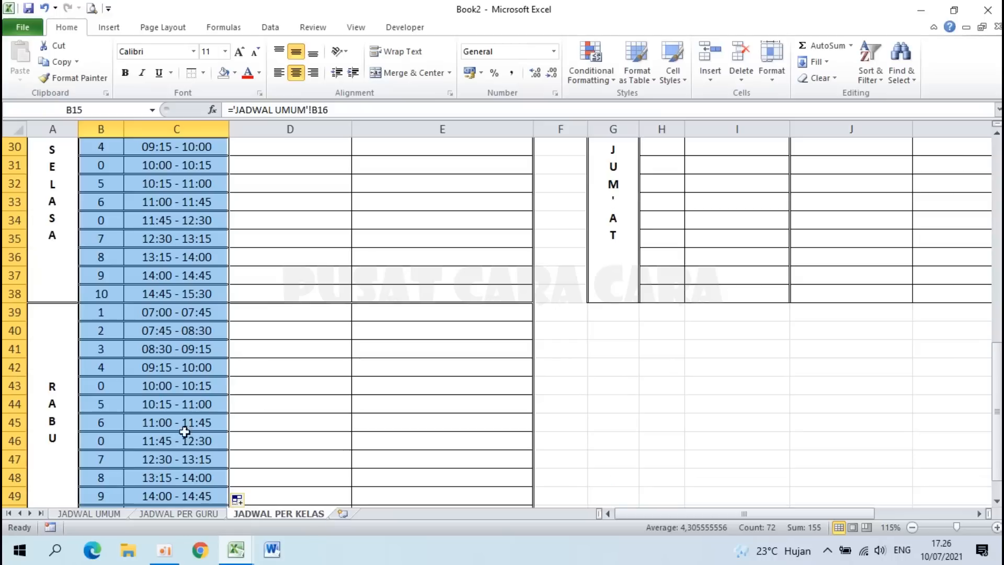
scroll(169, 424, down, 2)
click(272, 348)
scroll(277, 255, down, 1)
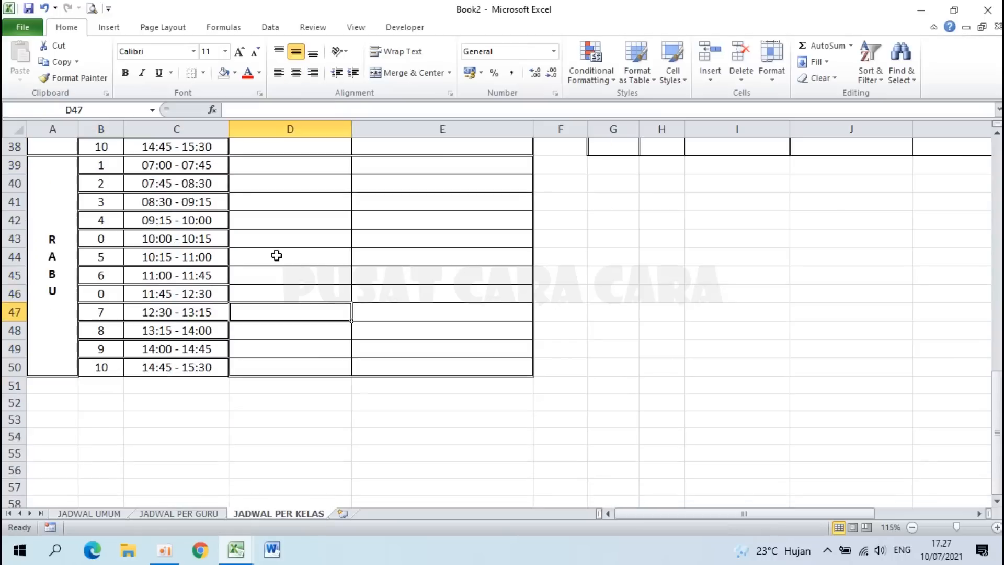
drag(100, 368, 140, 372)
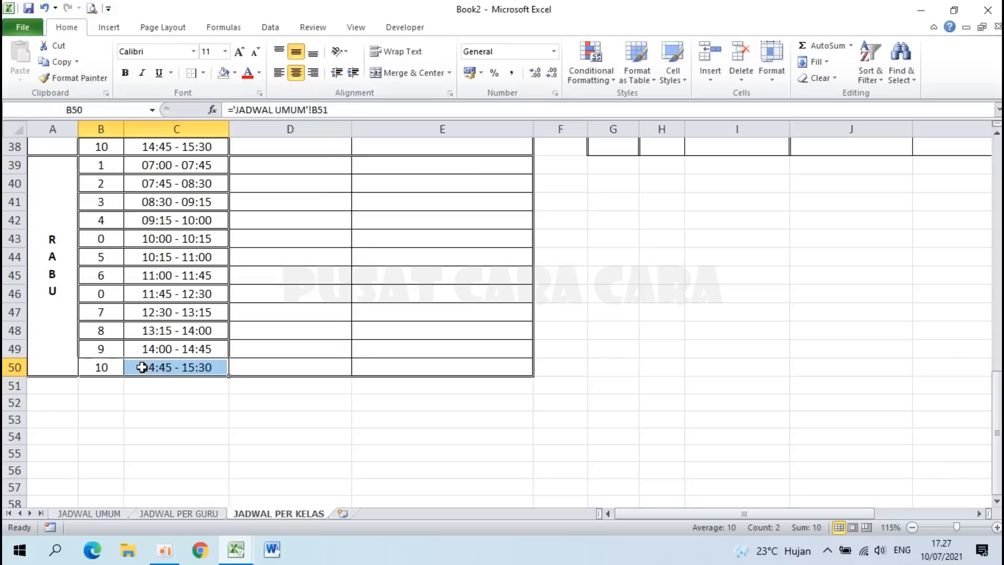
Step: Copy B50:C50 and paste it into H15 of the KAMIS table
key(ctrl+c)
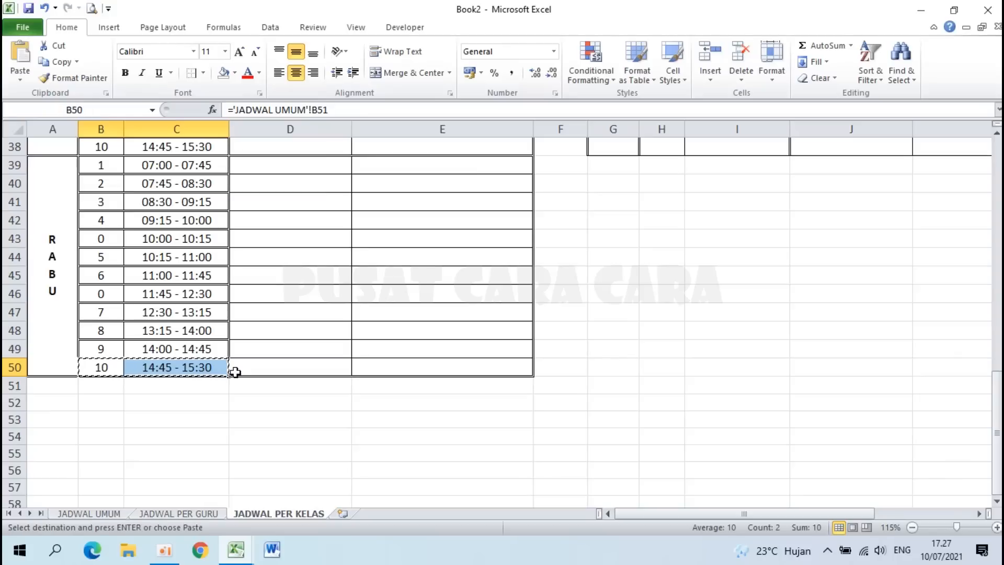
scroll(235, 372, up, 9)
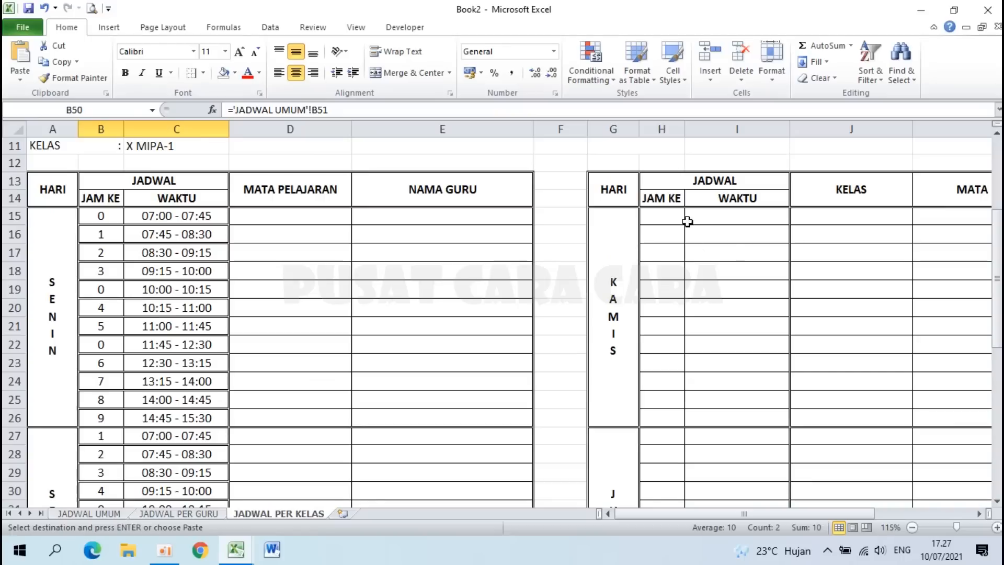
click(664, 217)
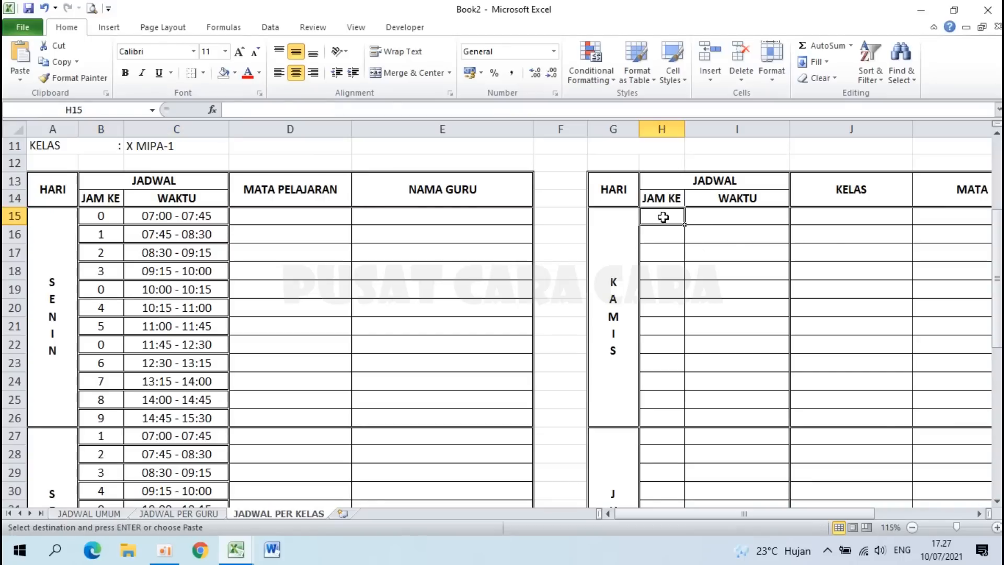
key(ctrl+v)
scroll(477, 315, down, 8)
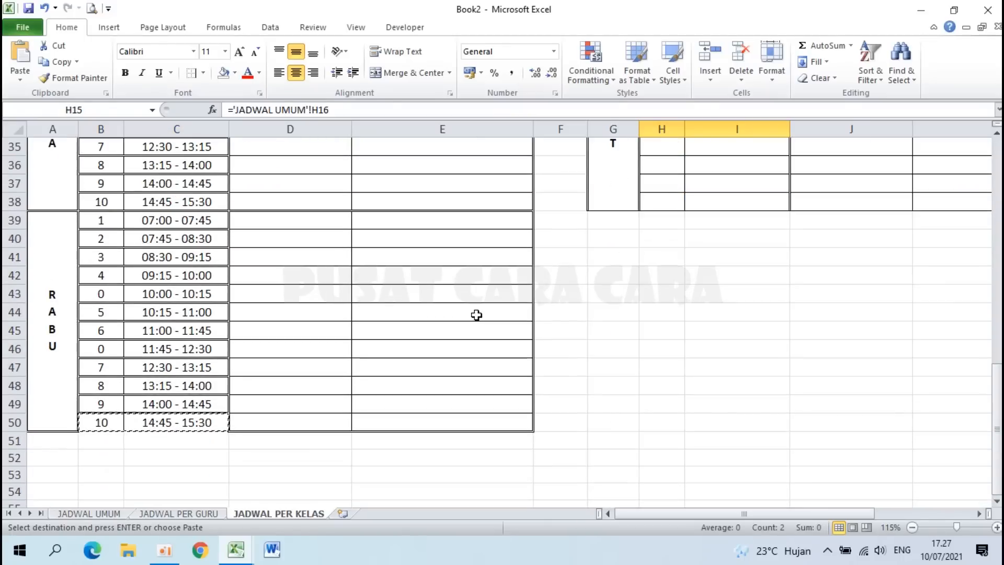
scroll(476, 315, down, 1)
key(Return)
scroll(103, 370, down, 13)
scroll(103, 370, down, 1)
scroll(103, 369, up, 1)
Step: Compare the formulas in B50 and C50 with the pasted ones in H15 and I15
click(105, 260)
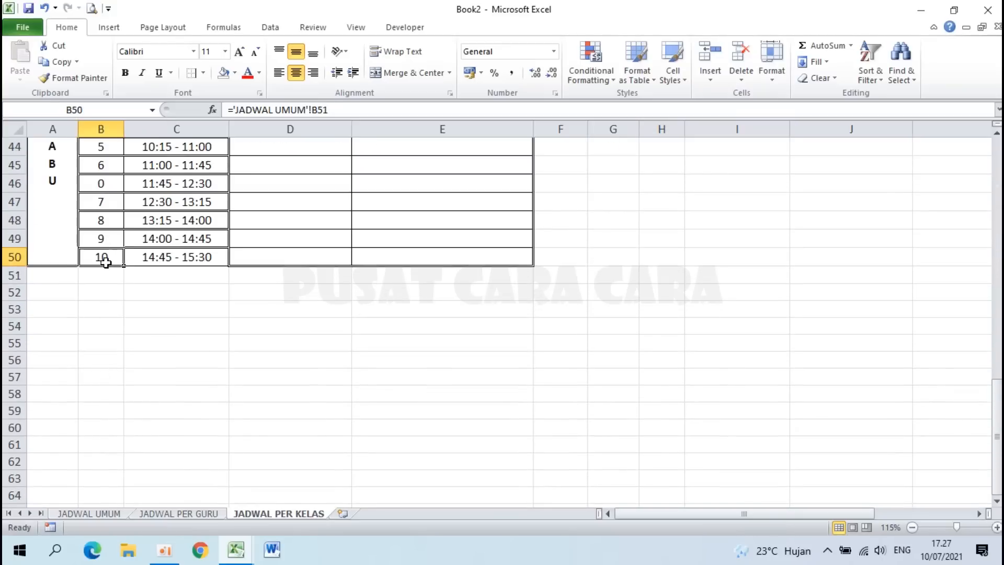
click(154, 256)
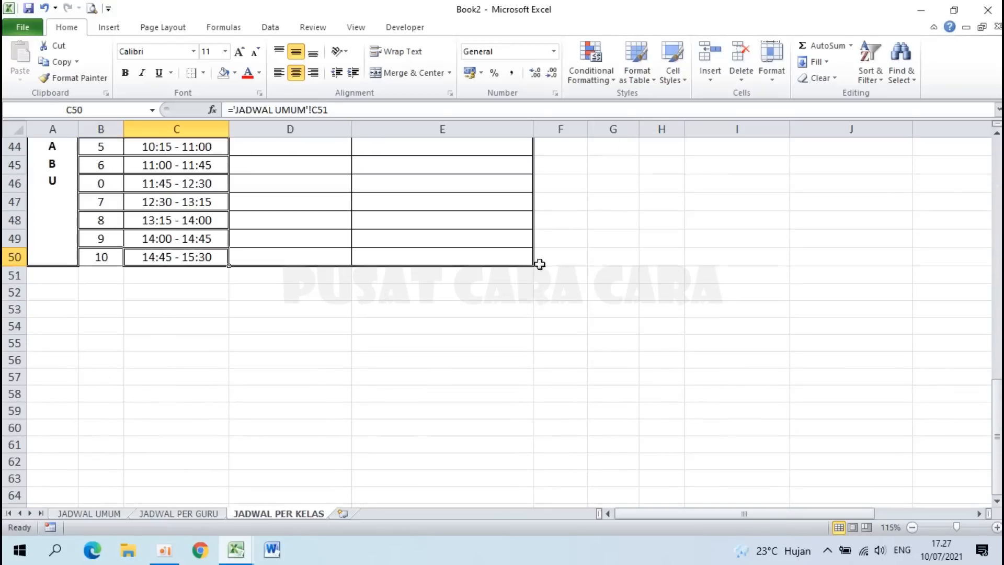
scroll(561, 258, up, 12)
click(669, 266)
click(714, 270)
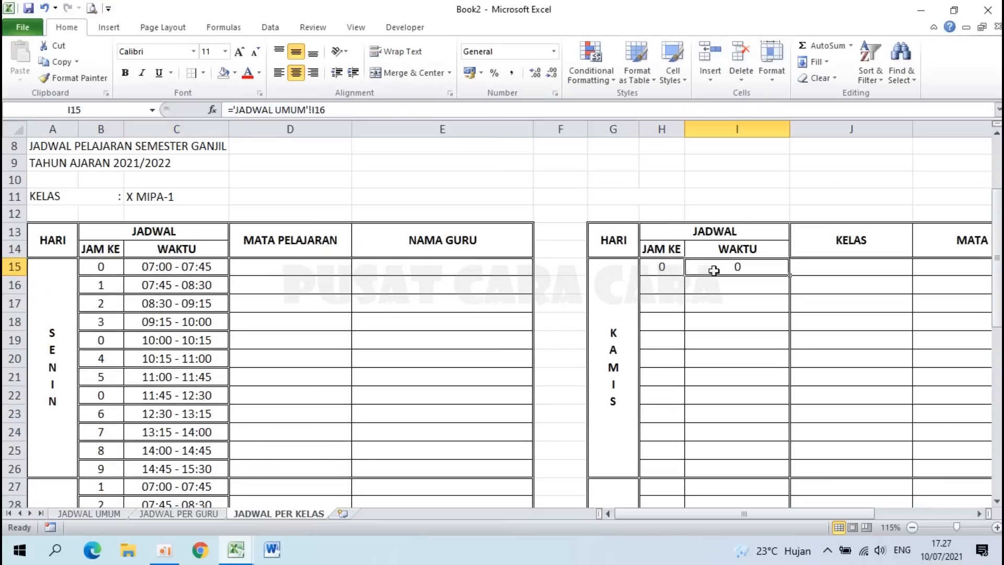
Step: Correct H15 and I15 to reference B52 and C52, showing 07:00 - 07:45 in I15
click(668, 266)
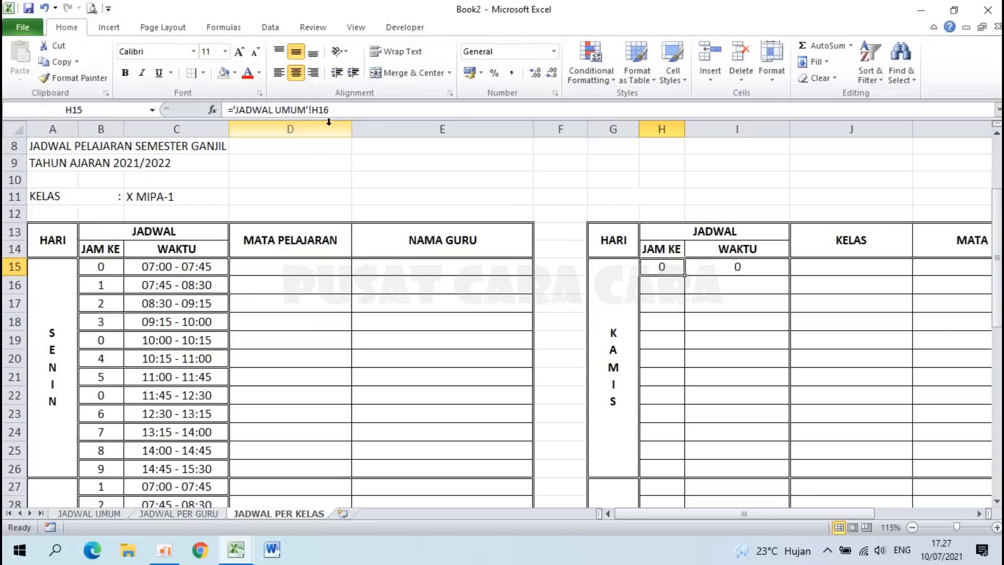
click(313, 110)
drag(313, 110, 366, 109)
text(B52)
key(Return)
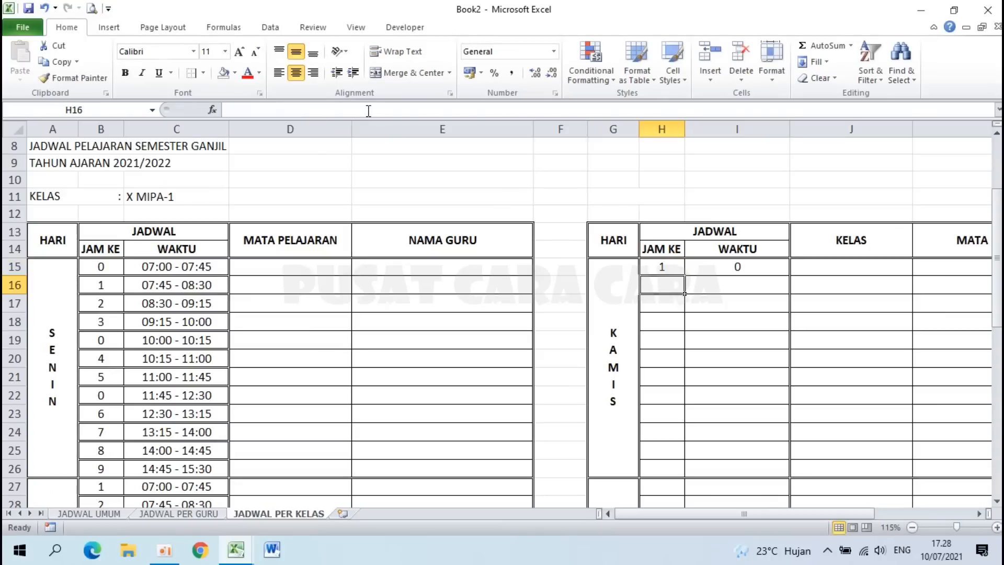
click(738, 264)
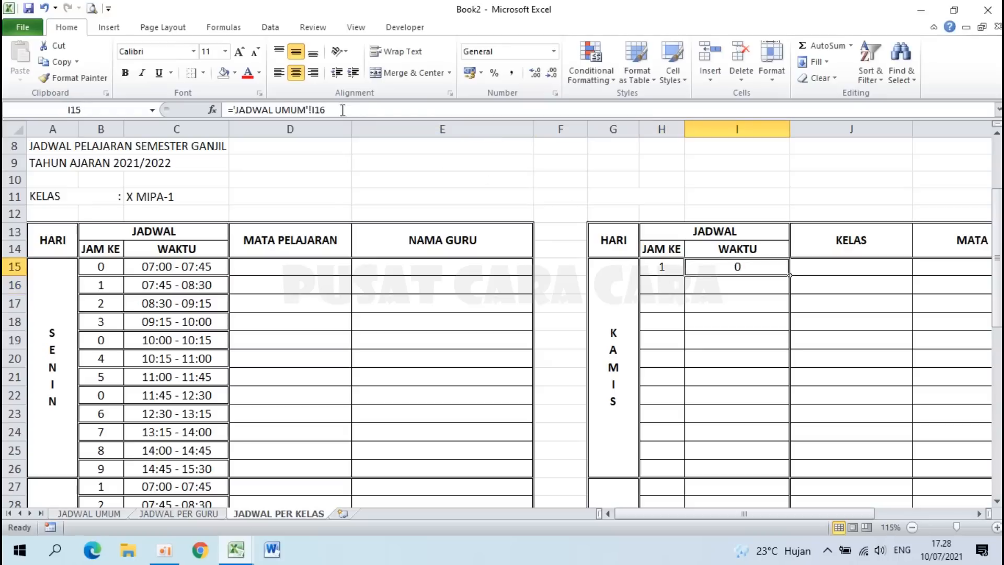
drag(316, 110, 461, 109)
text(C)
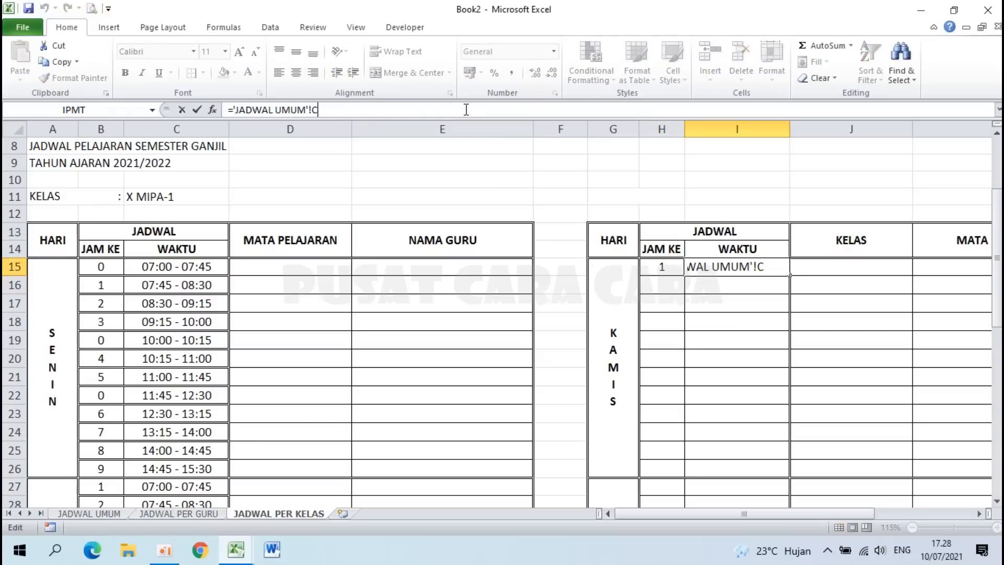
text(52)
key(Return)
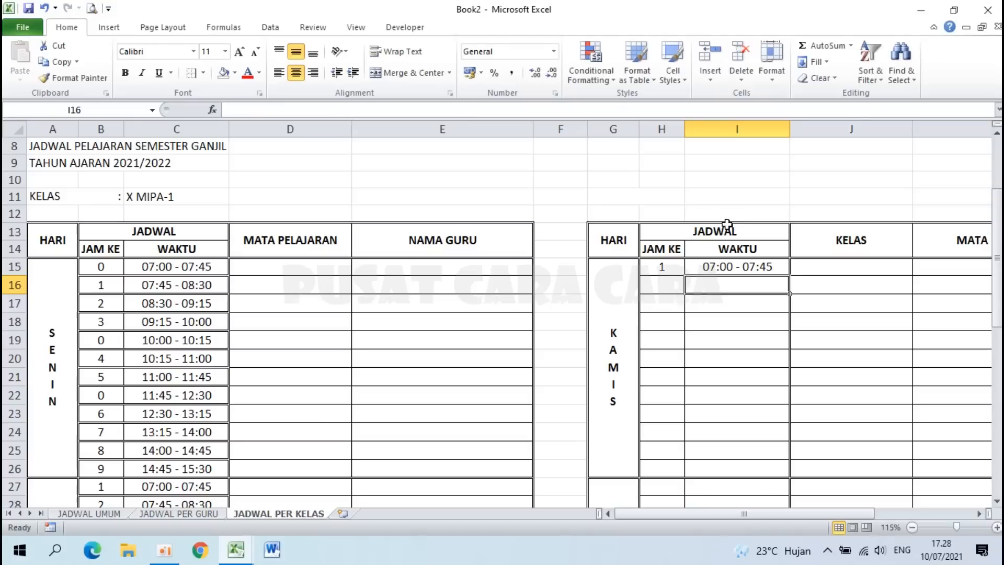
Step: Fill H15:I15 down to row 38 in the KAMIS table
drag(664, 267, 732, 265)
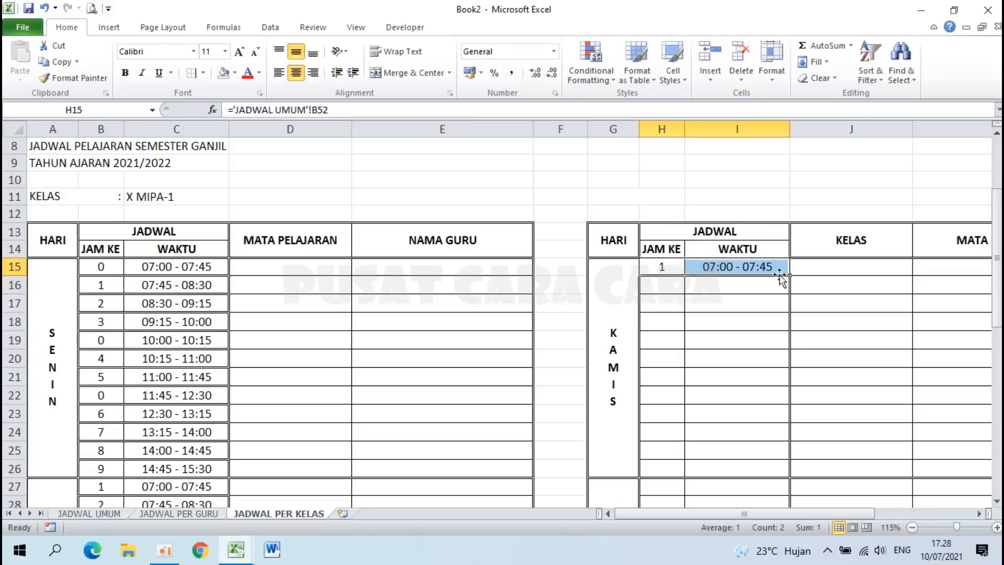
drag(791, 276, 744, 490)
click(821, 337)
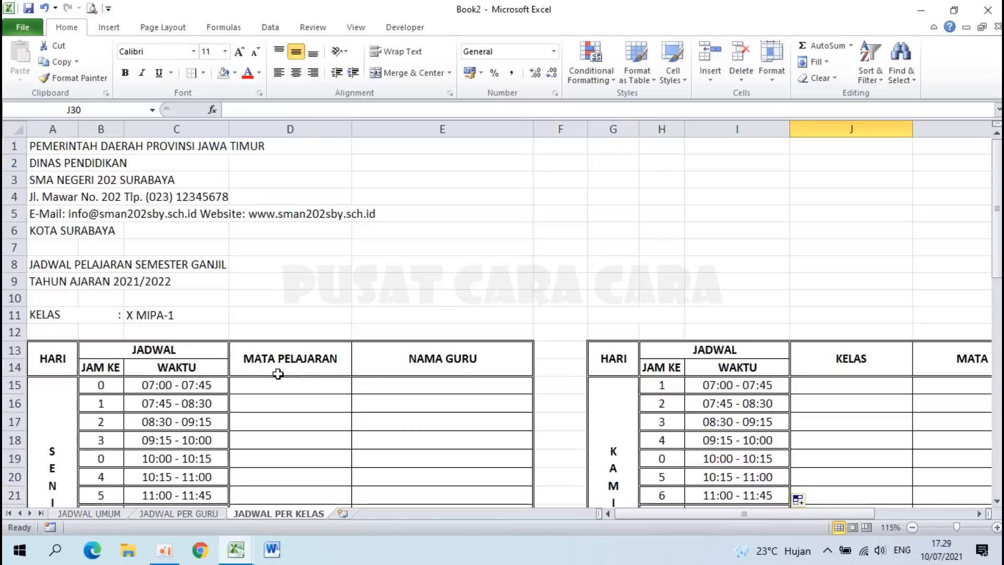
scroll(278, 374, down, 3)
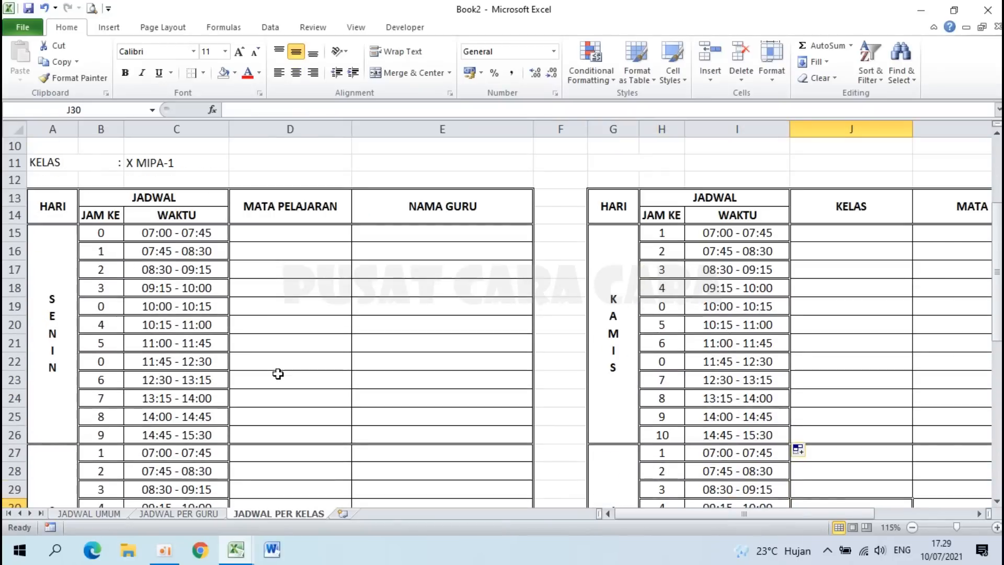
click(285, 236)
click(286, 253)
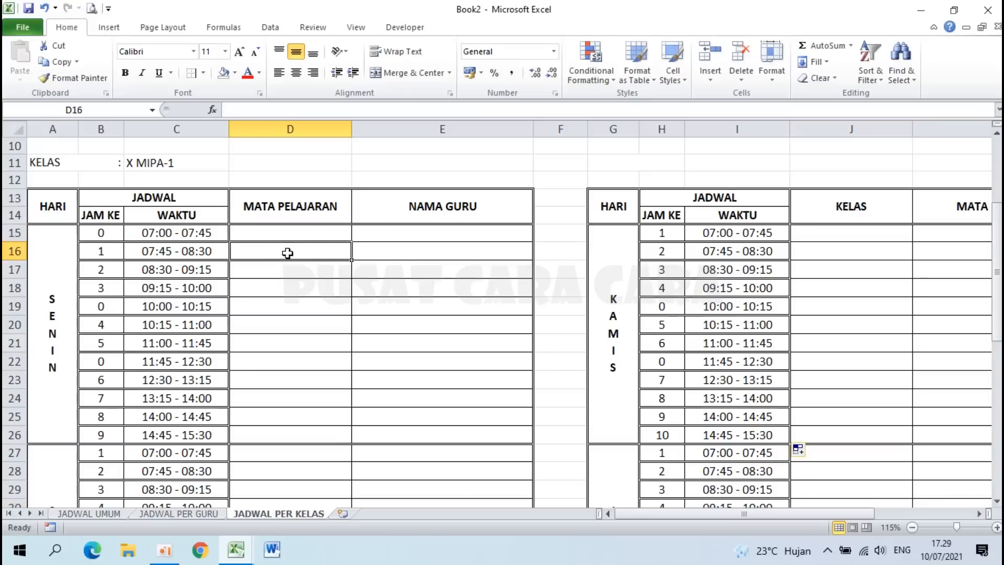
click(442, 248)
click(312, 249)
click(162, 166)
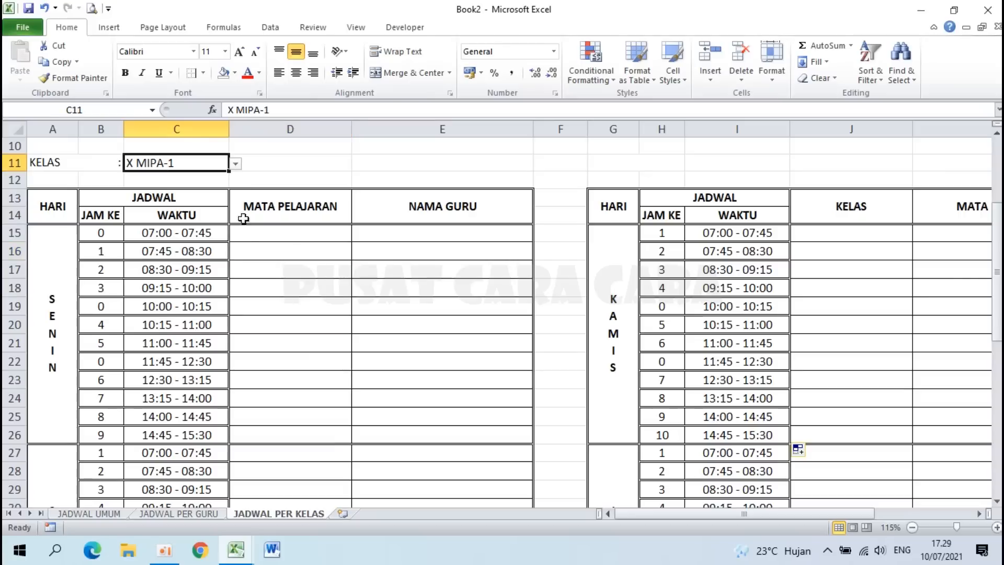
click(265, 249)
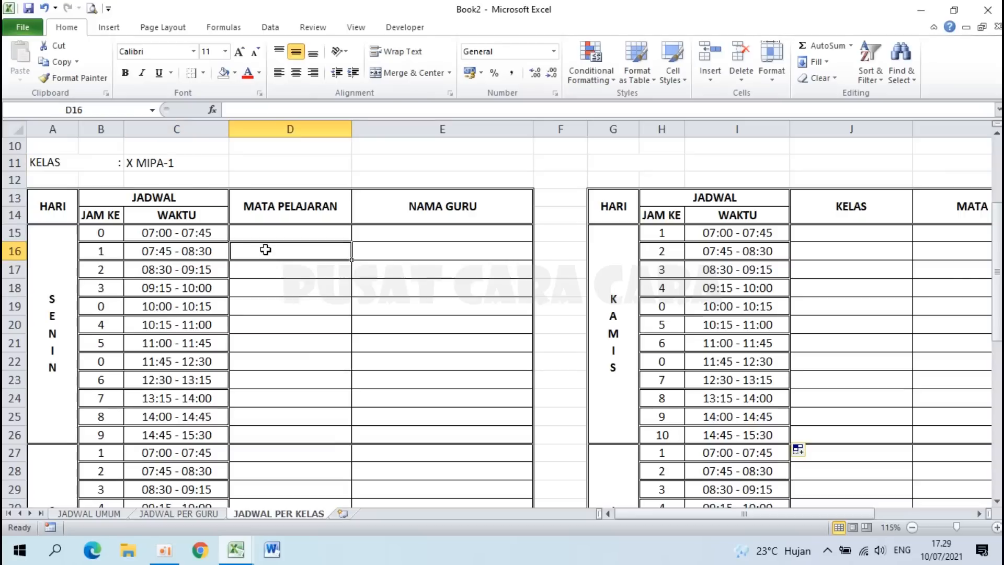
ctrl+scroll(265, 250, up, 1)
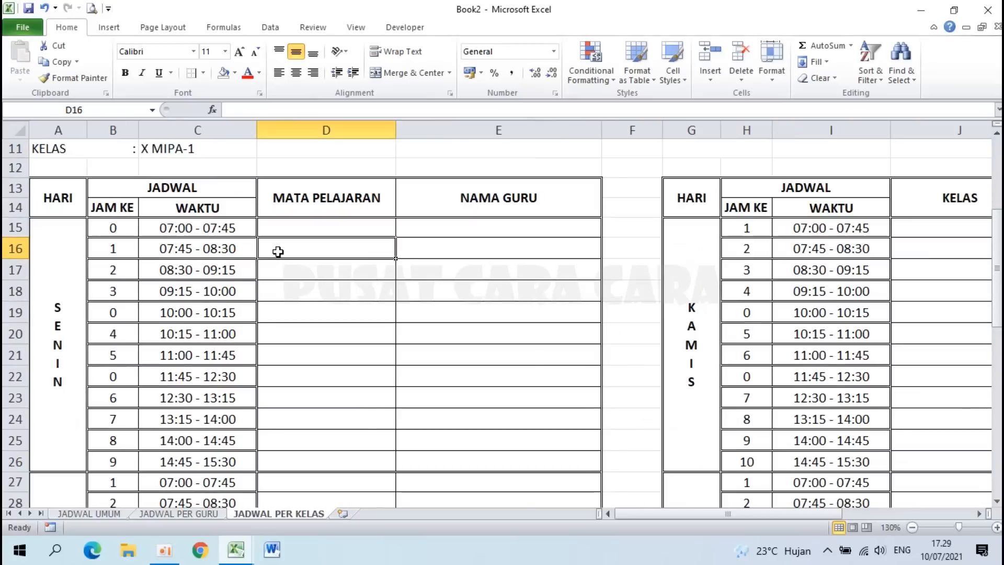
scroll(274, 251, up, 1)
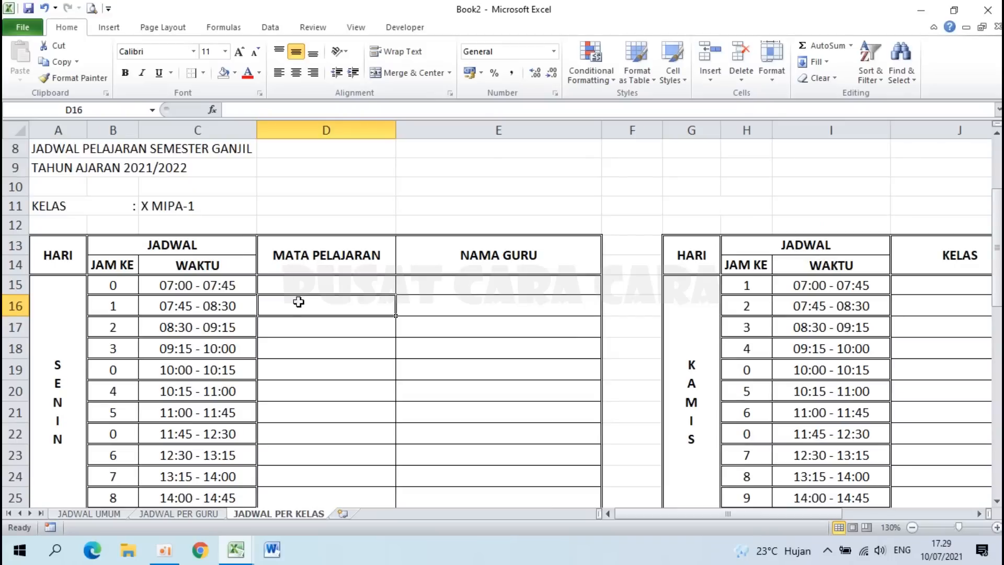
click(184, 207)
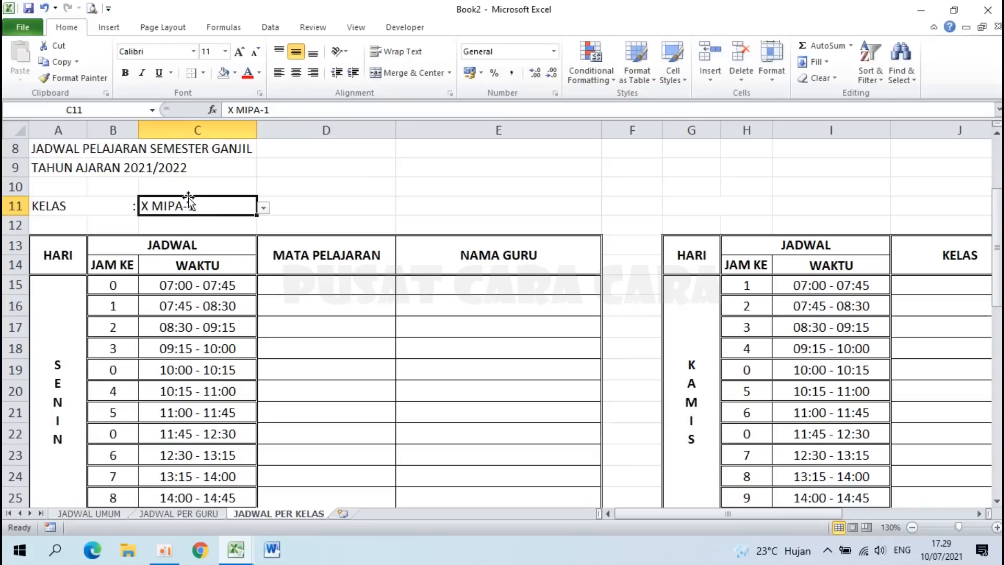
click(101, 517)
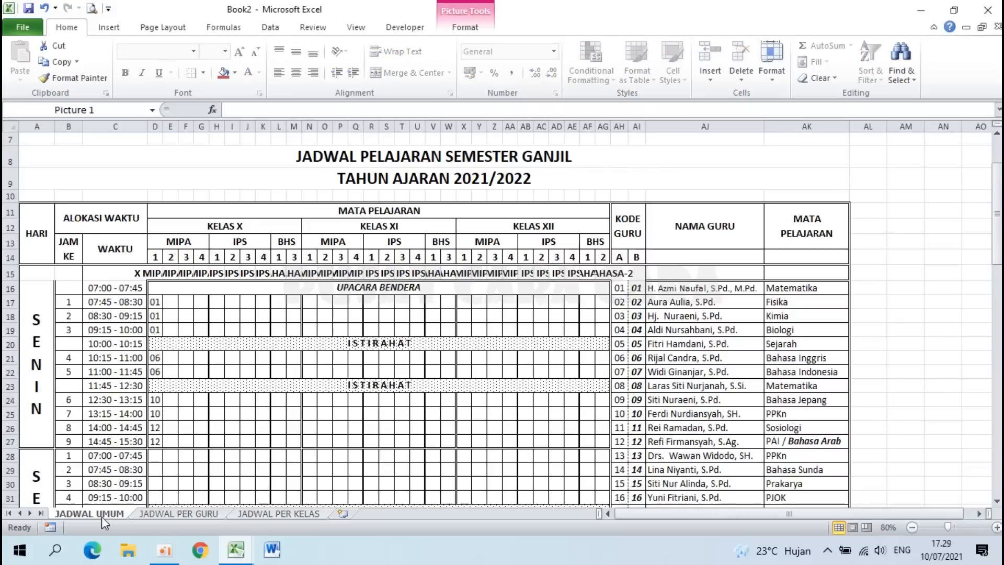
click(155, 273)
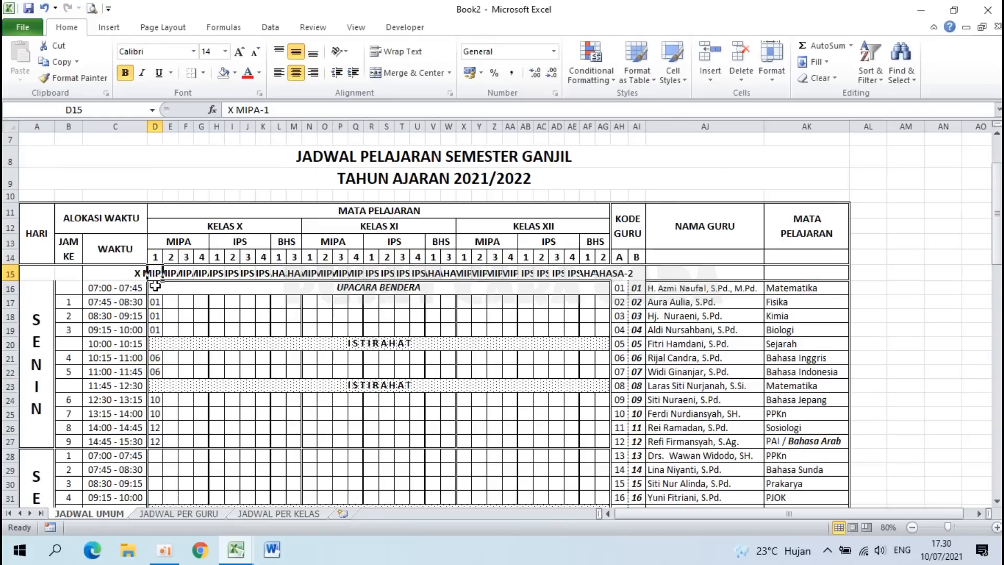
click(156, 303)
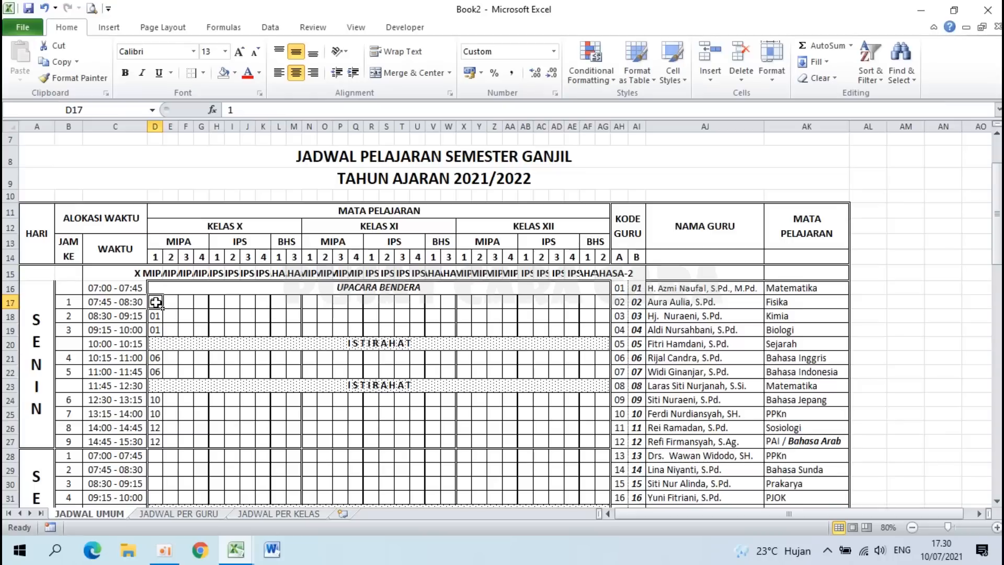
click(264, 514)
click(168, 308)
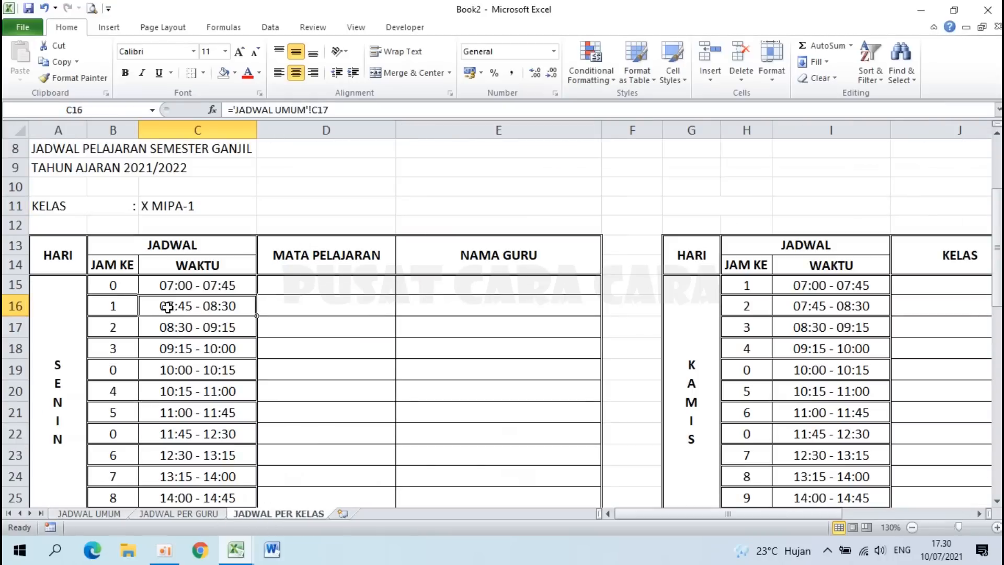
click(107, 512)
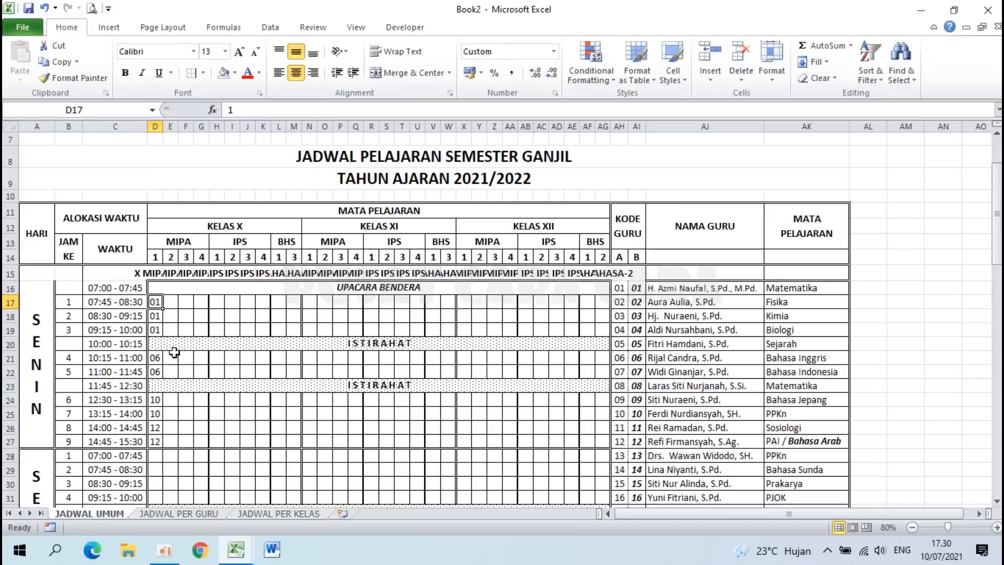
click(257, 514)
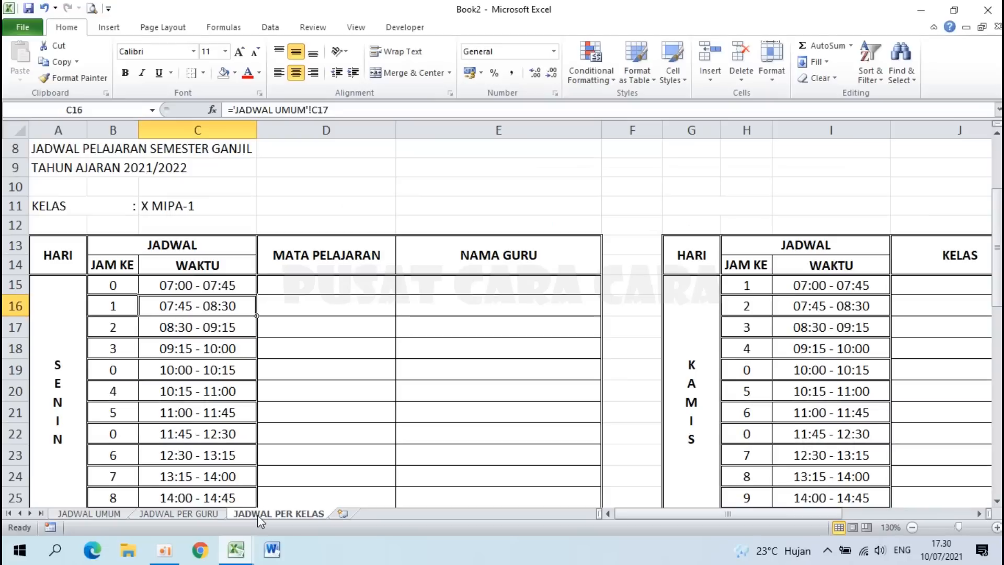
click(320, 297)
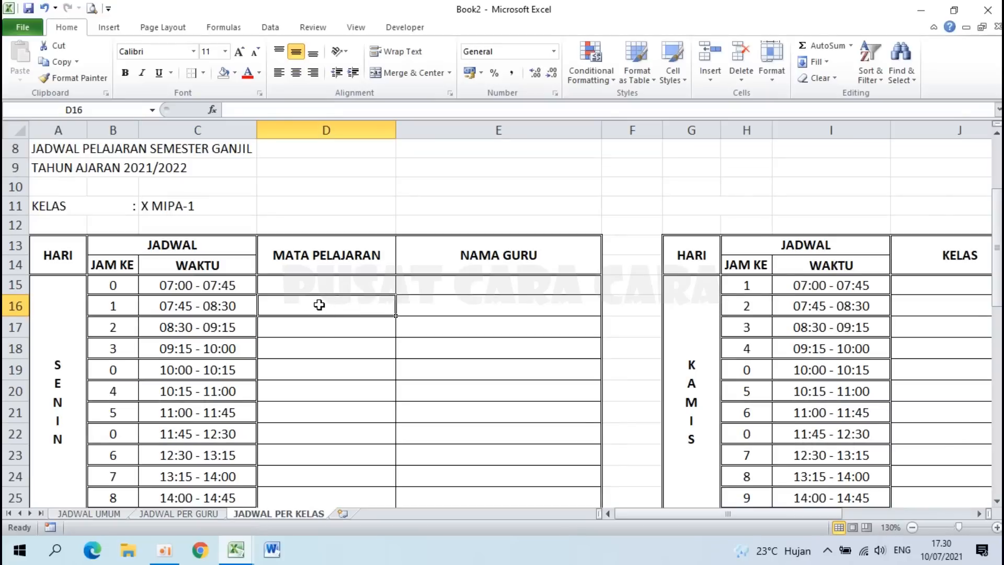
click(94, 514)
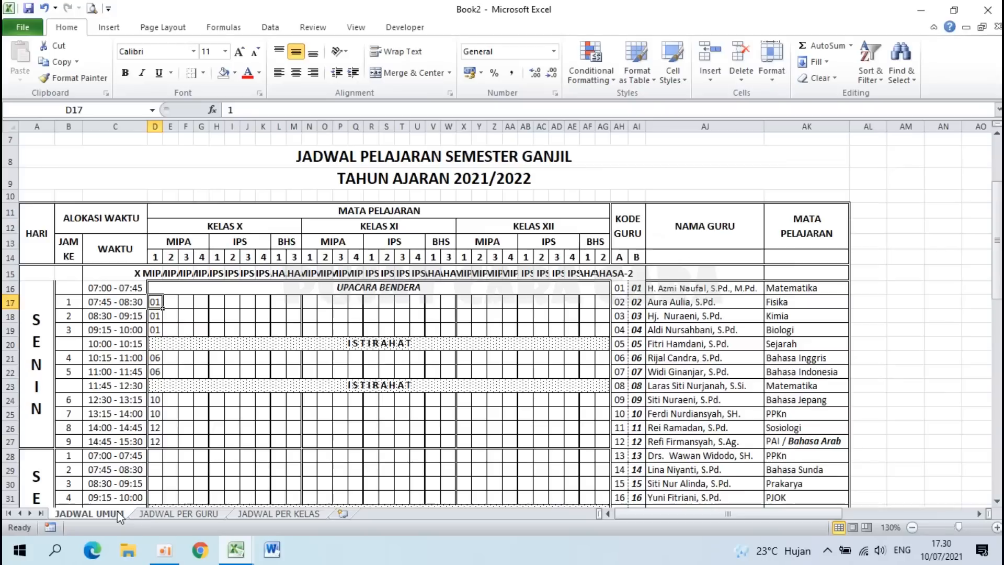
drag(621, 287, 831, 305)
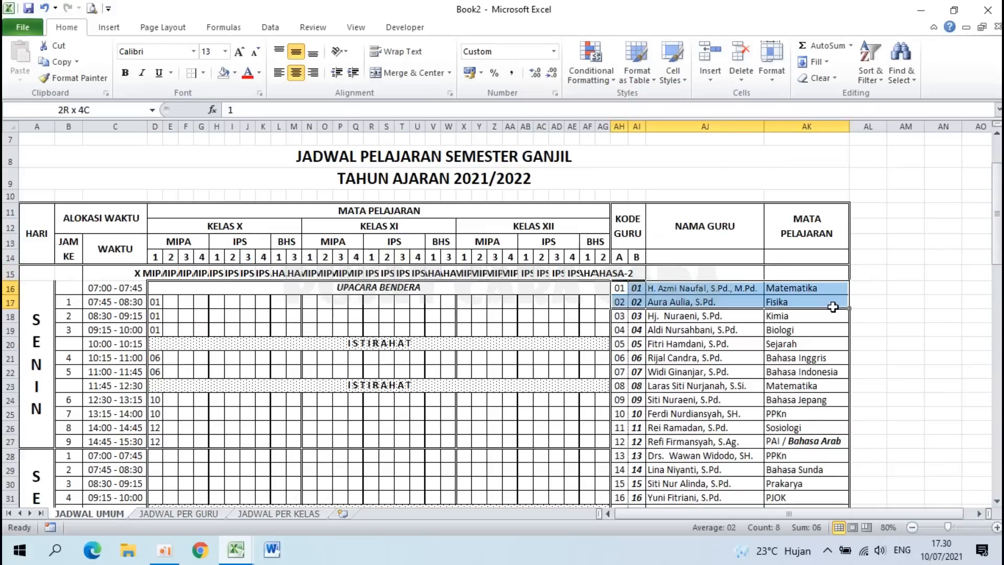
click(622, 291)
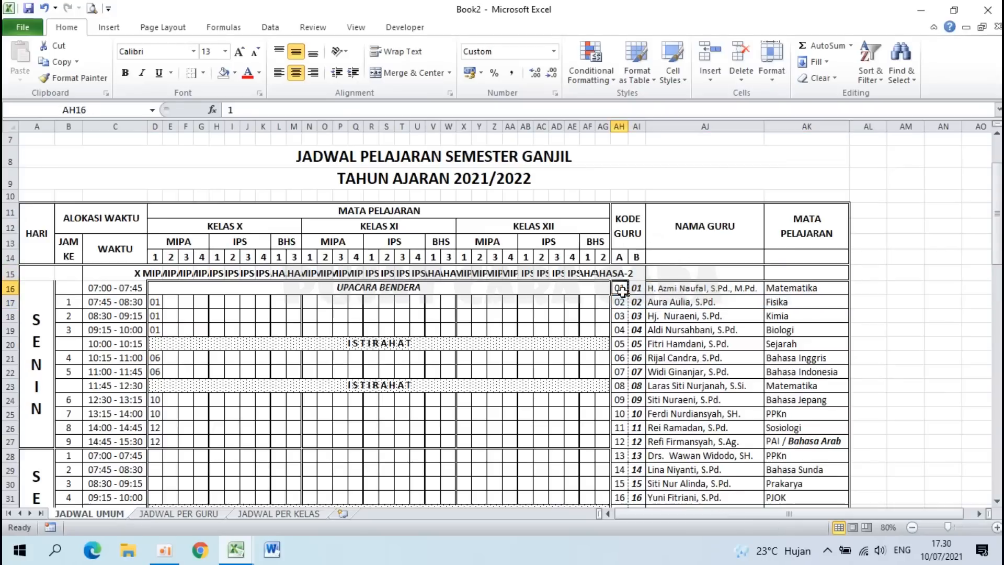
click(681, 288)
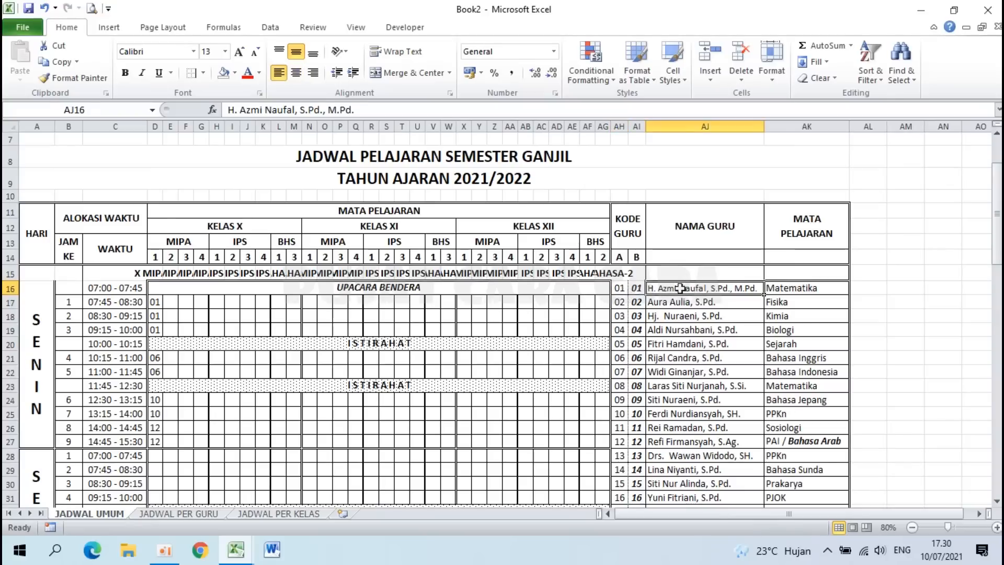
click(273, 514)
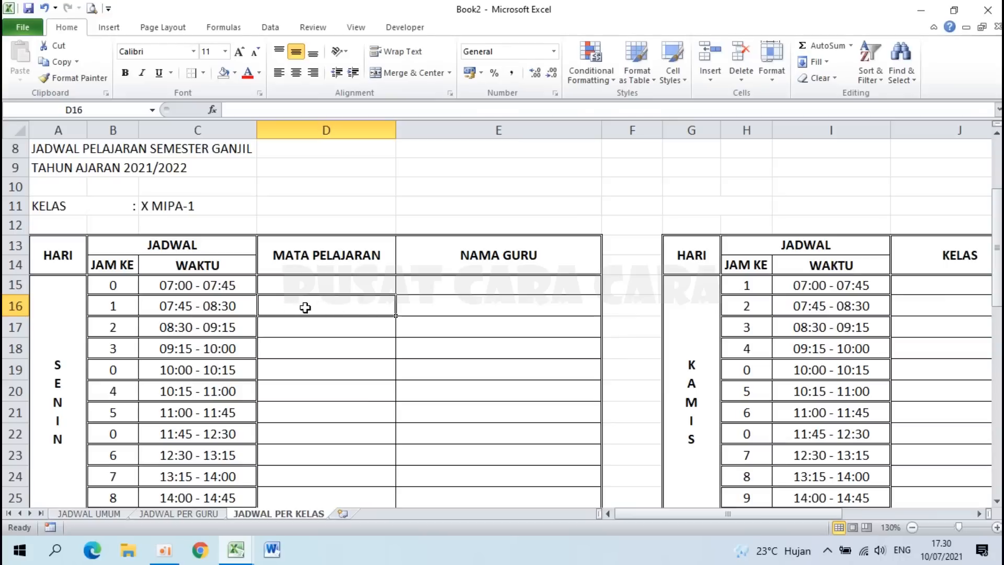
Step: Type =HLOOKUP( in D16 with lookup value $C$11 and table 'JADWAL UMUM'!$D$15:$AG$75
text(=)
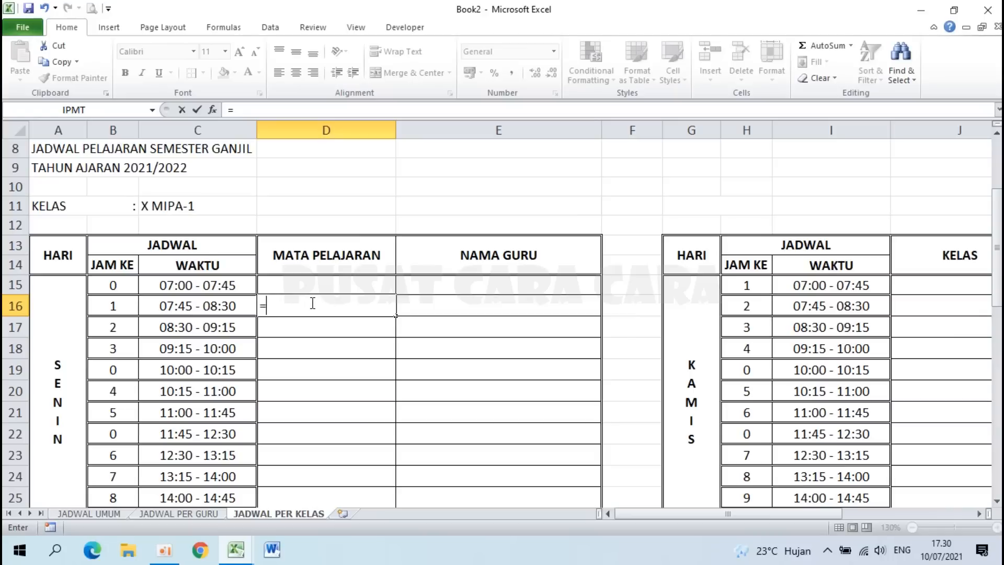
text(HLOOKUP)
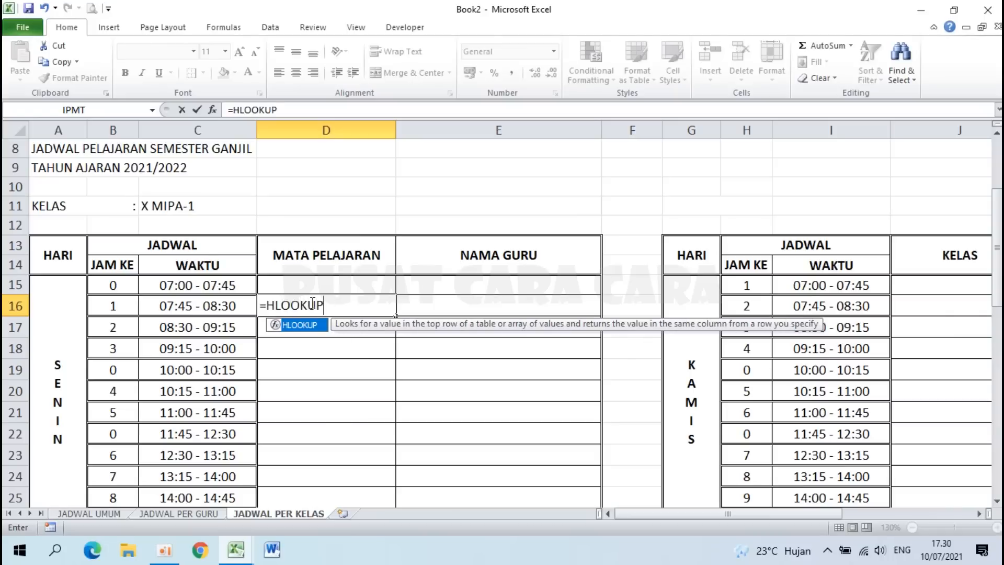
text(()
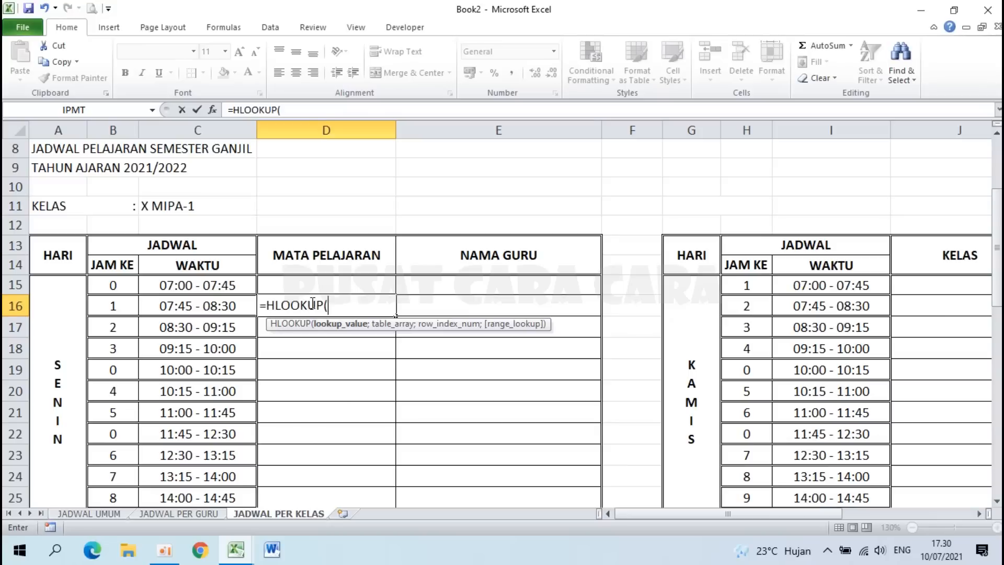
click(186, 206)
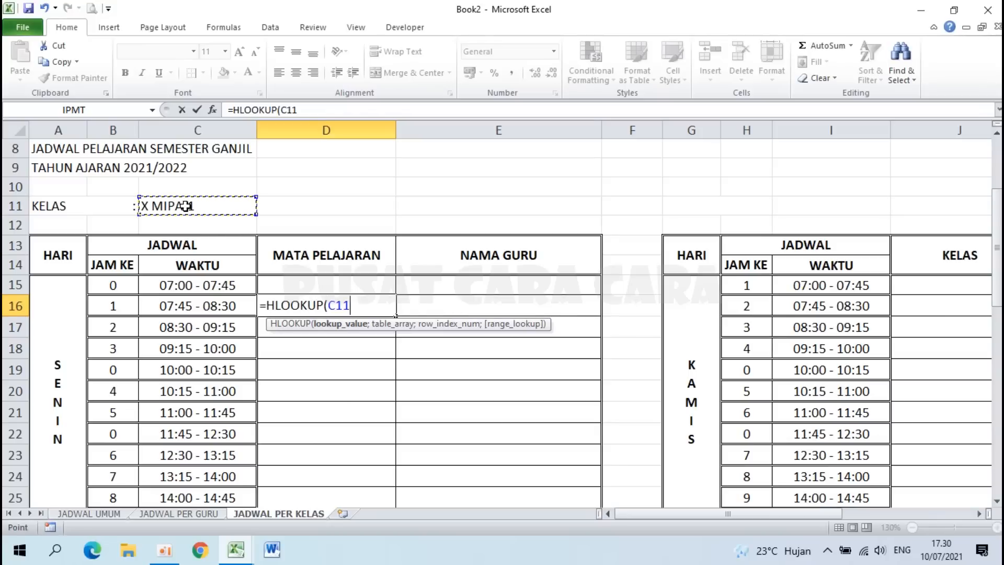
key(F4)
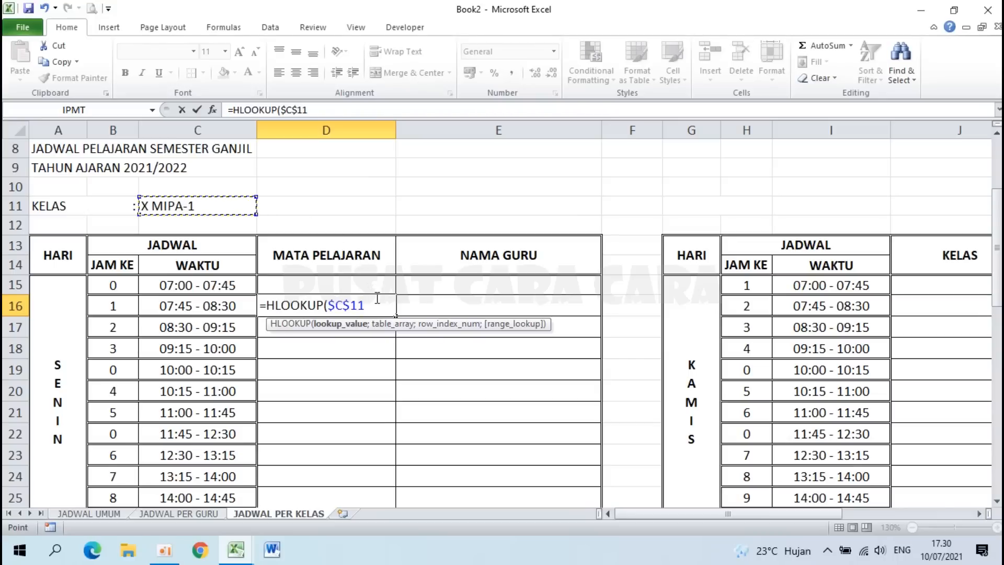
text(;)
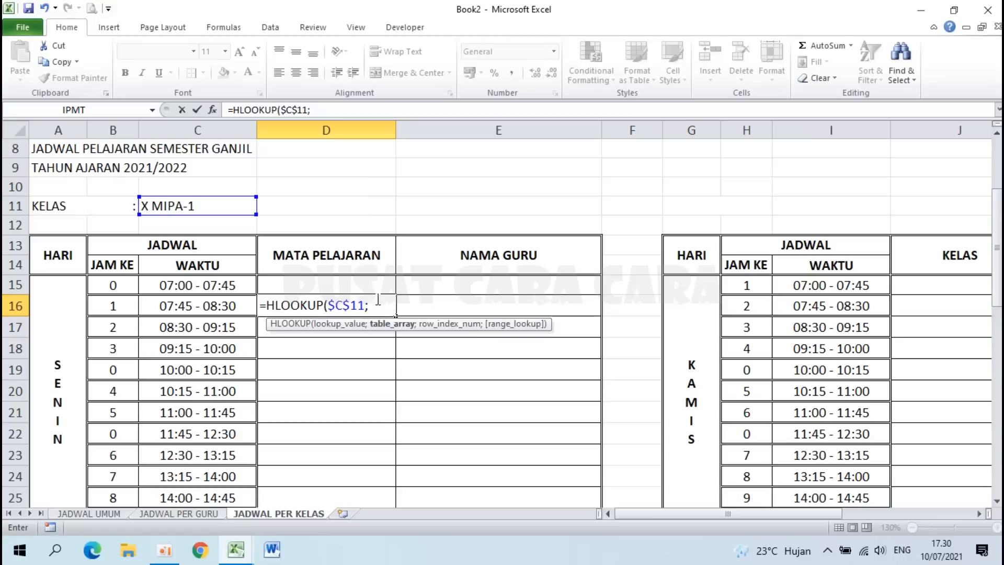
click(108, 515)
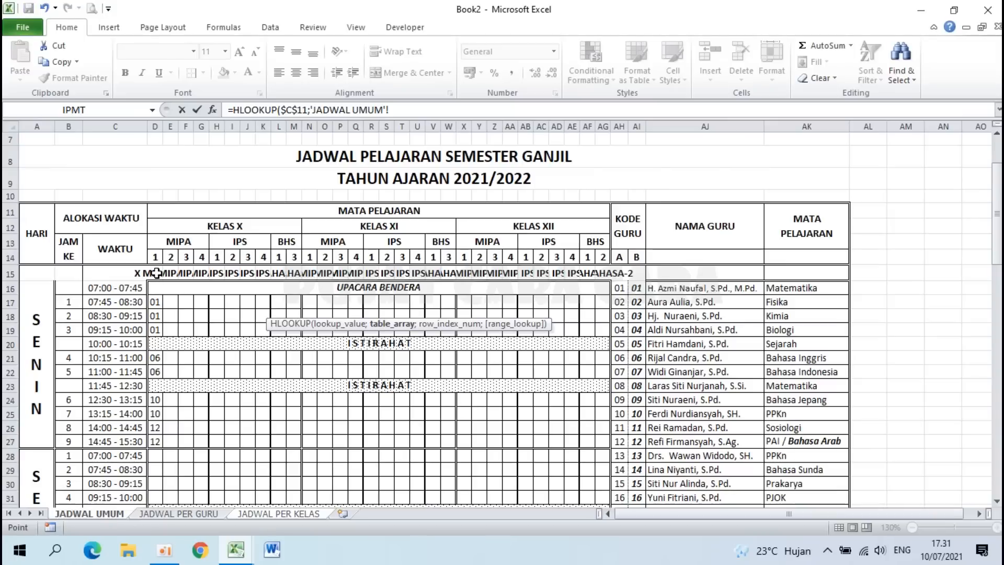
drag(157, 273, 602, 460)
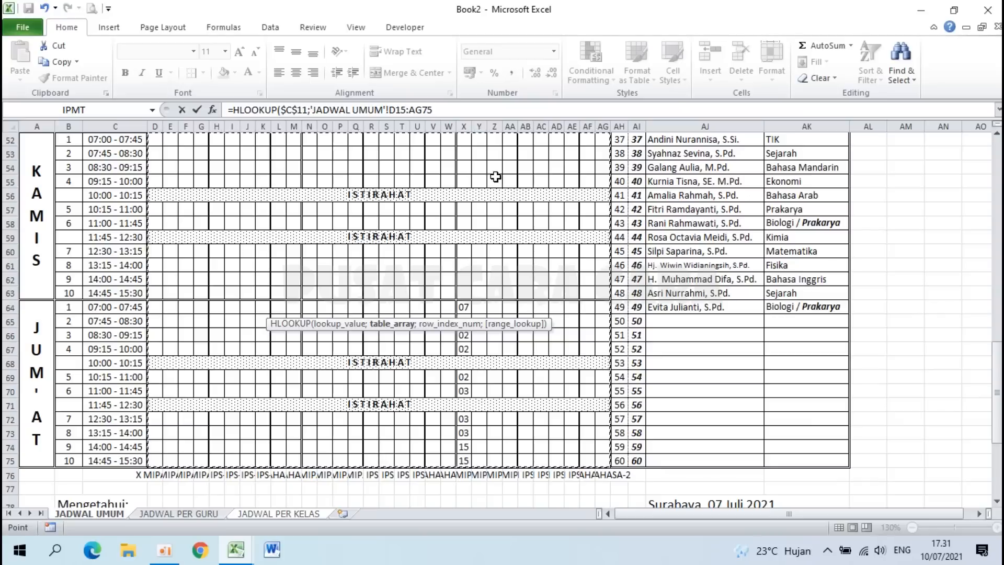
key(F4)
click(464, 110)
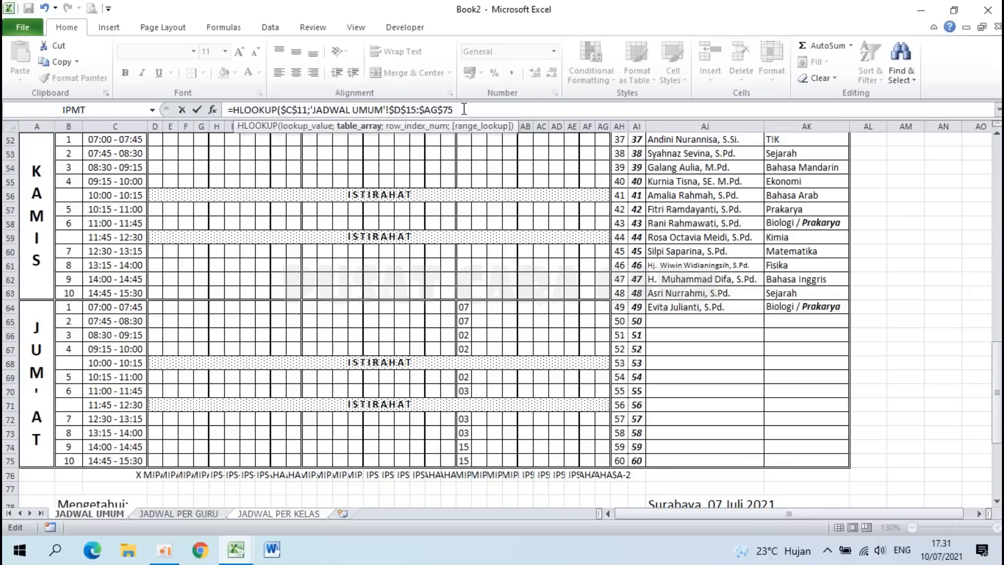
text(;)
drag(998, 374, 999, 216)
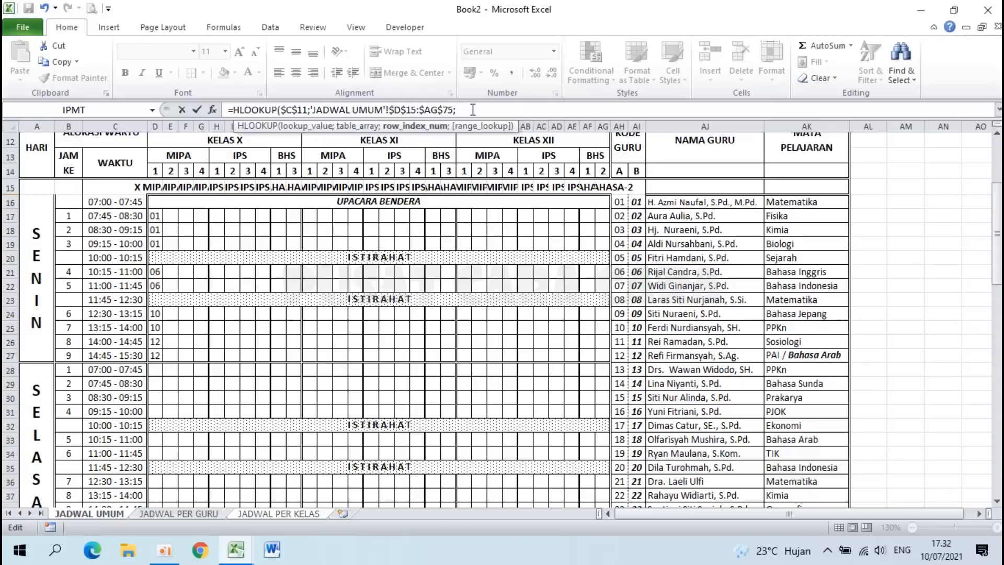
Step: Finish D16 as =HLOOKUP($C$11;'JADWAL UMUM'!$D$15:$AG$75;ROW(A1)+2;0), which returns 1
text(OW)
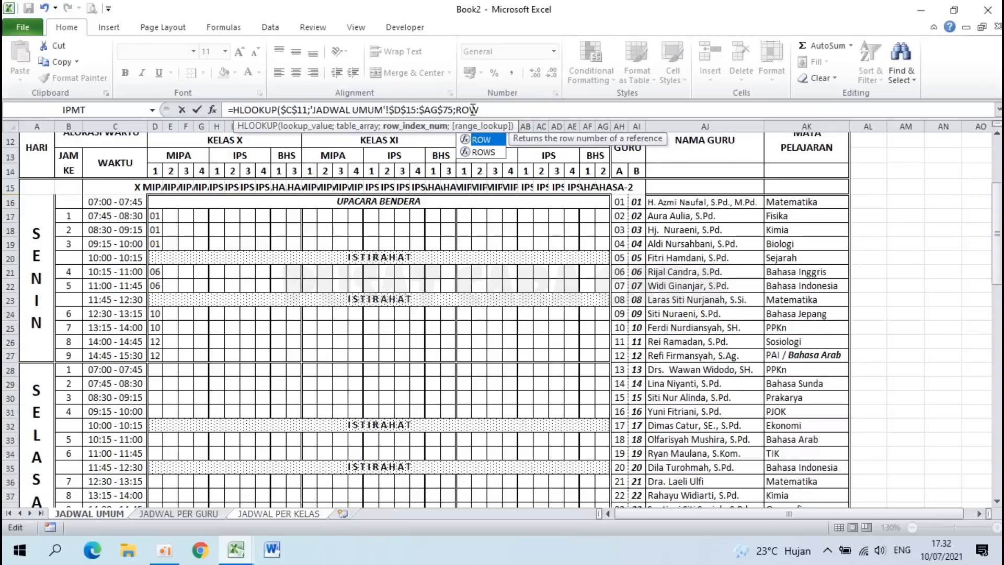
text((A1)
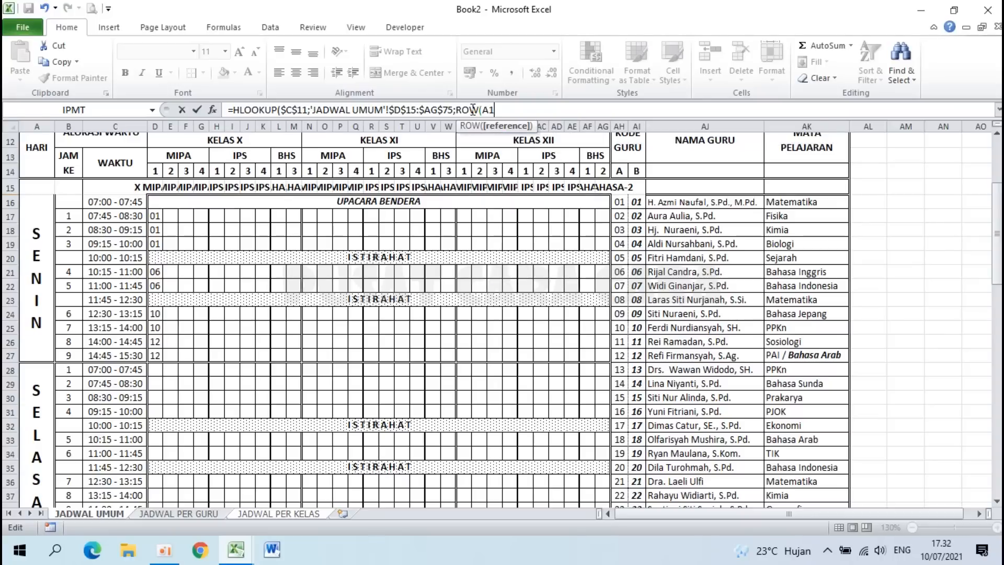
text())
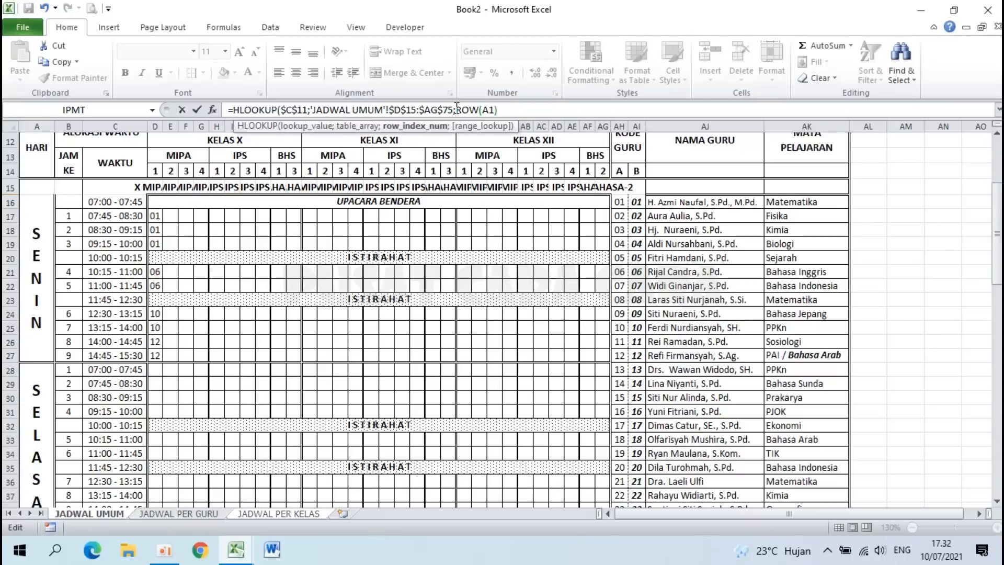
drag(456, 108, 507, 108)
click(507, 108)
key(BackSpace)
text())
drag(456, 110, 514, 110)
click(515, 110)
click(492, 110)
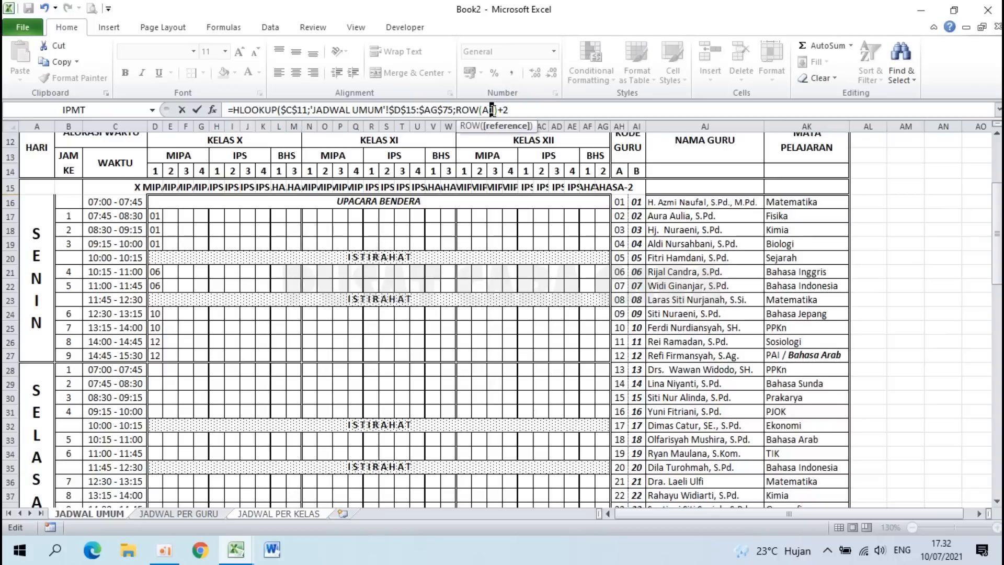
drag(516, 110, 504, 110)
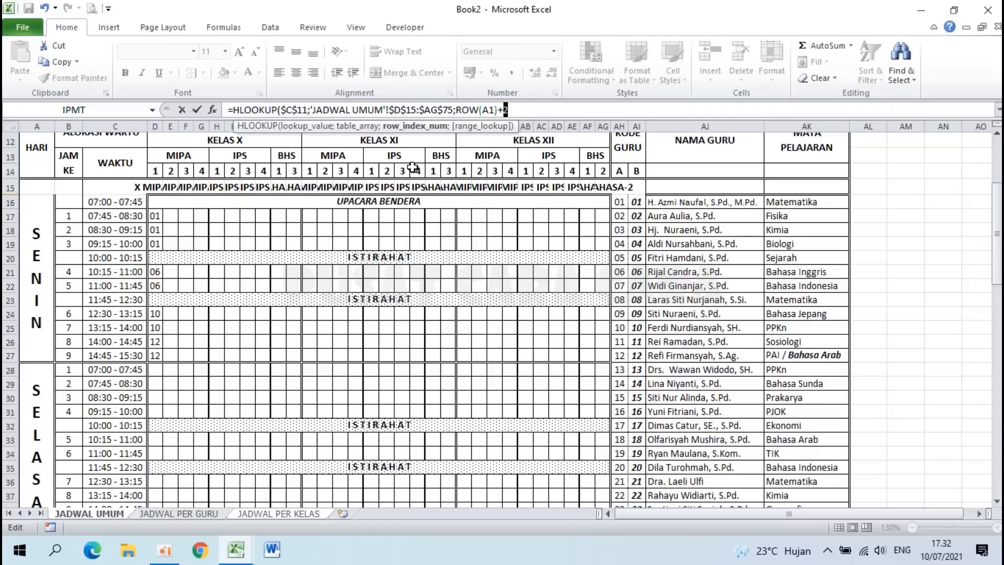
click(525, 108)
text(;0))
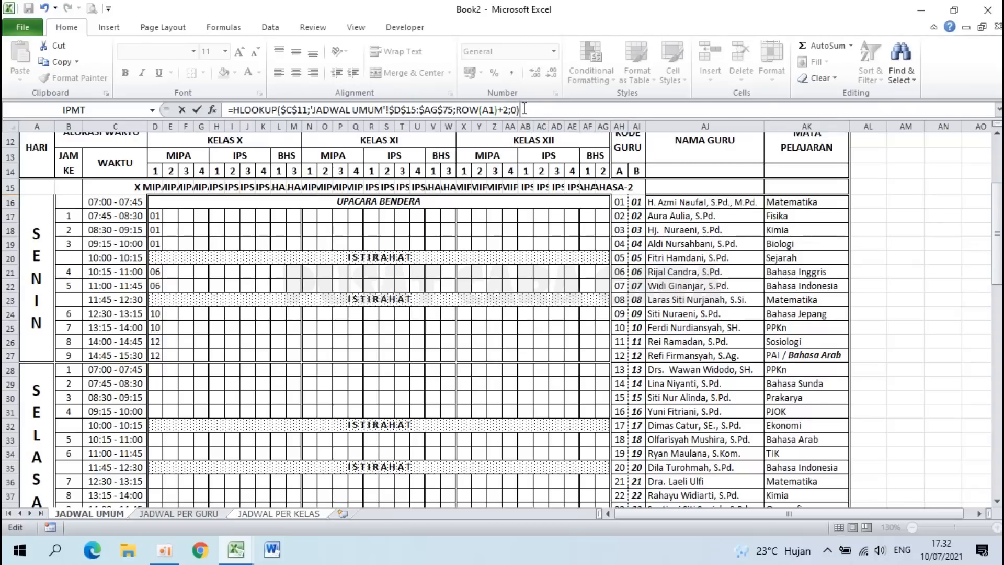
key(Return)
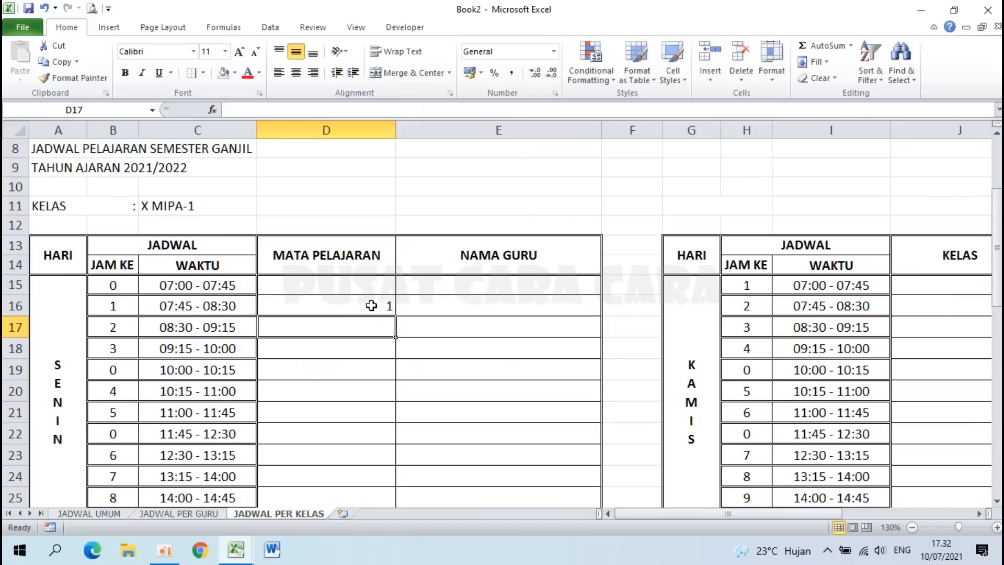
click(355, 308)
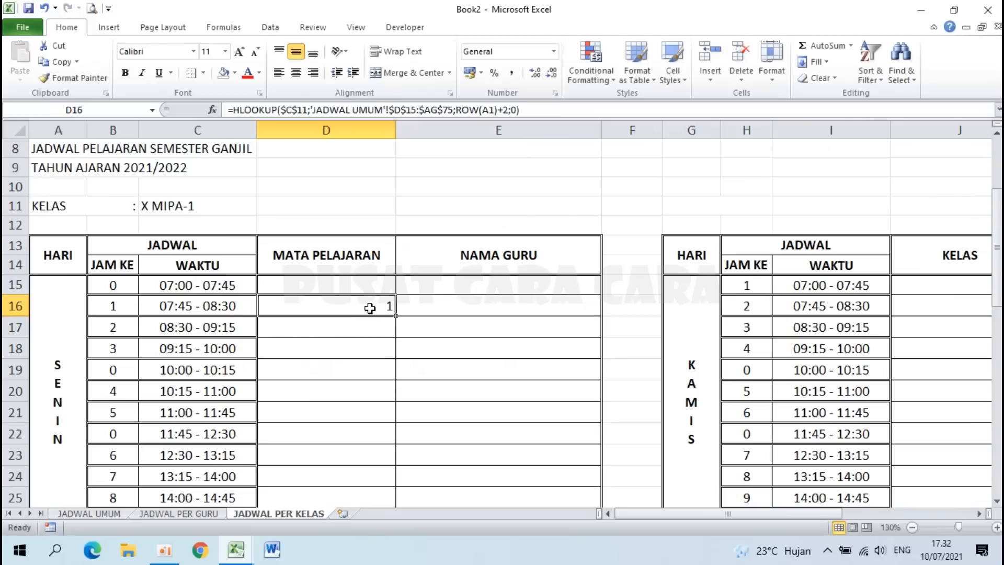
click(171, 208)
click(113, 310)
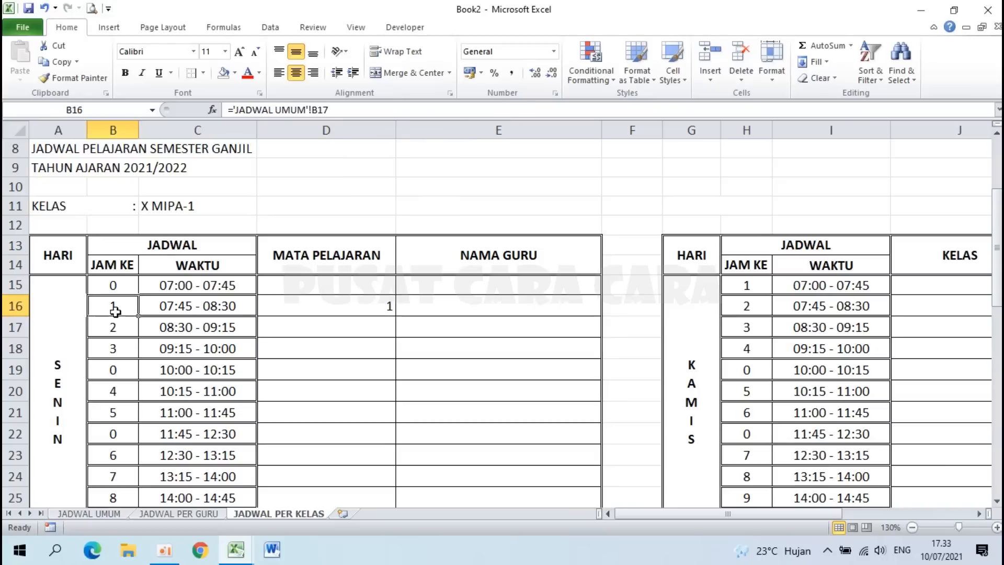
click(318, 313)
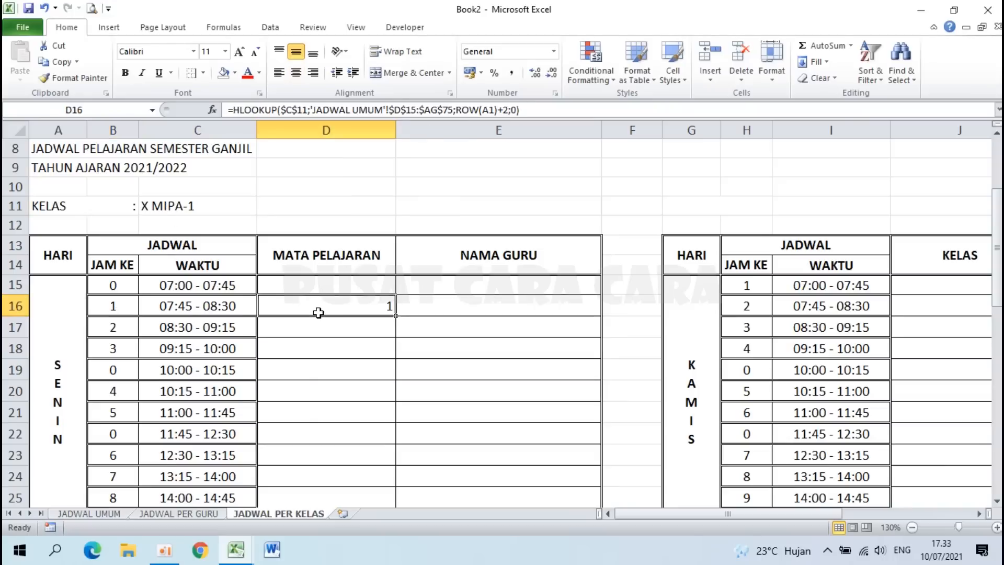
click(102, 512)
click(156, 214)
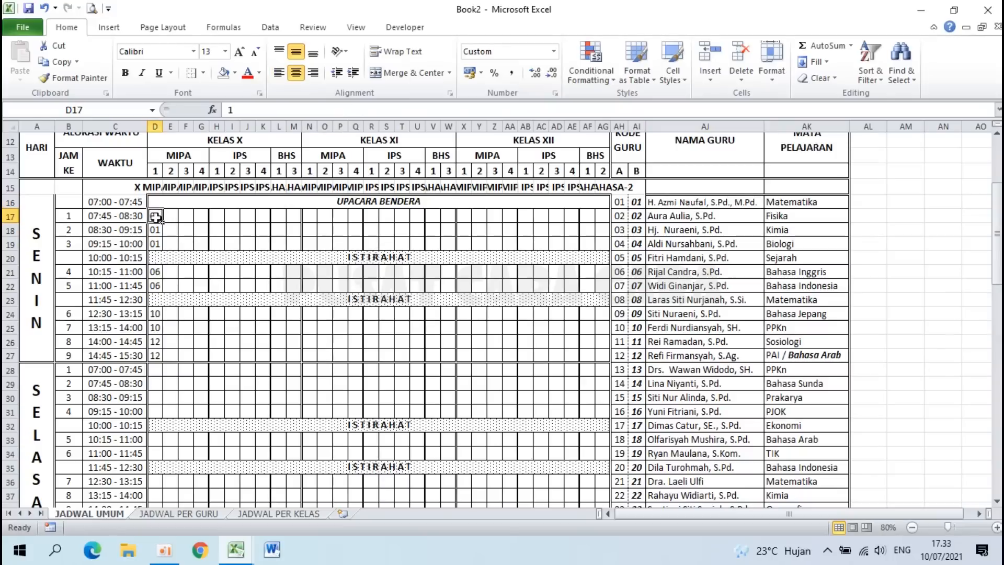
click(685, 204)
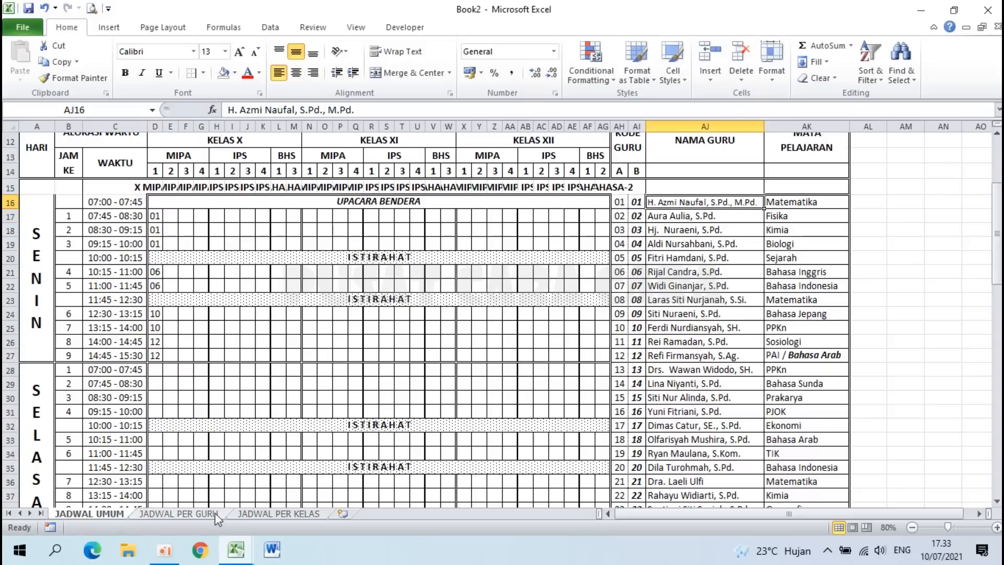
click(245, 513)
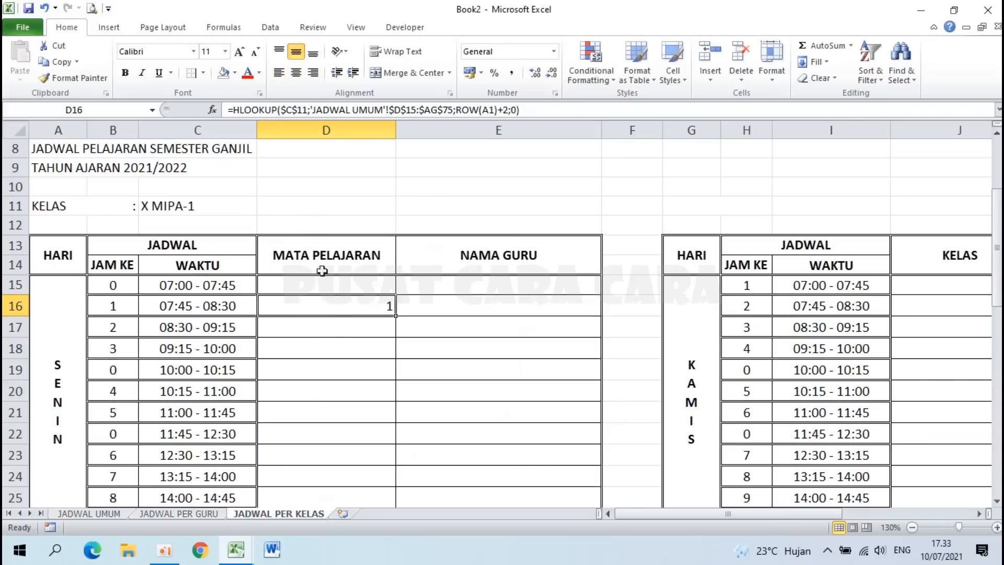
Step: Wrap D16's HLOOKUP inside a new VLOOKUP( call
double_click(345, 306)
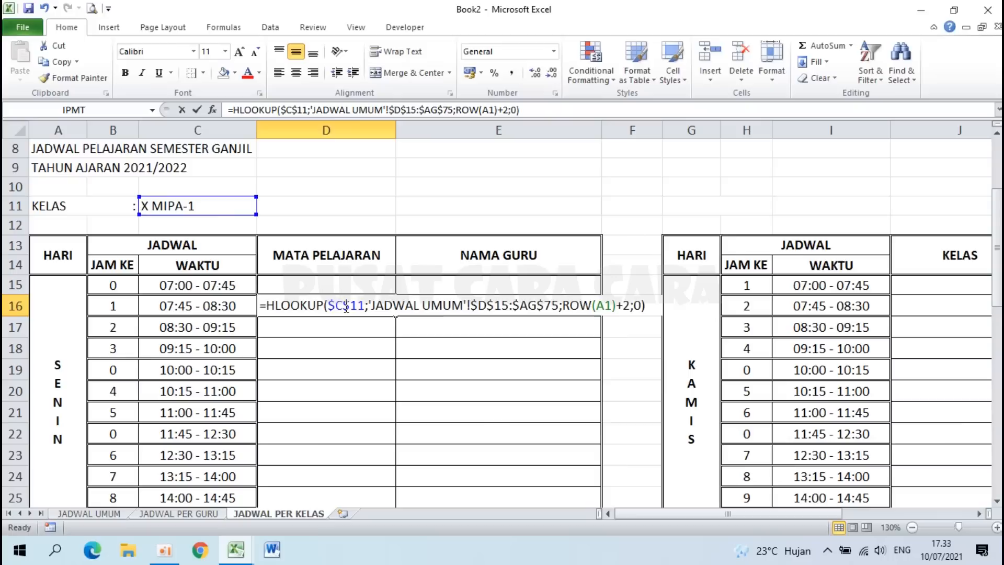
click(267, 307)
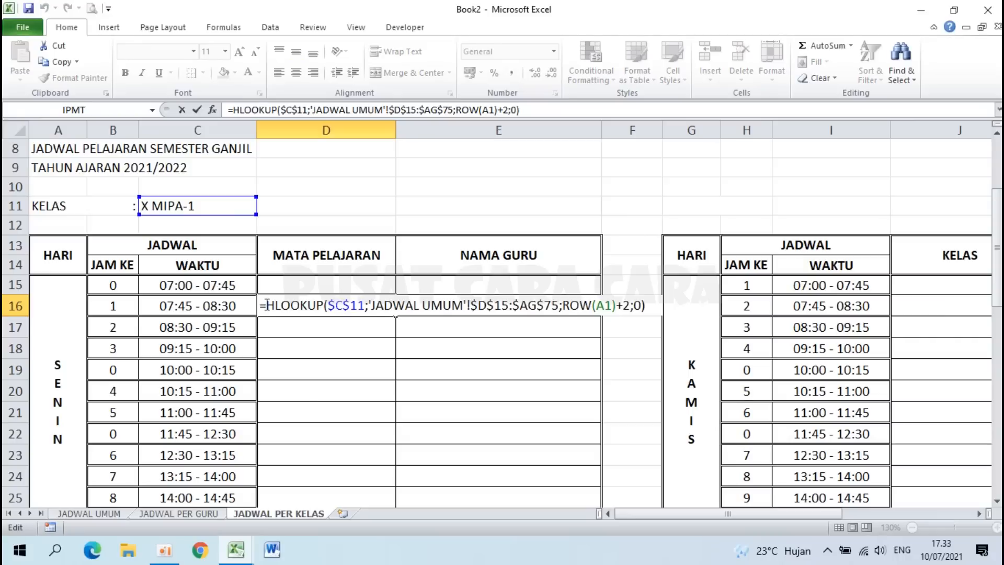
text(VLO)
key(BackSpace)
text(LOOKU)
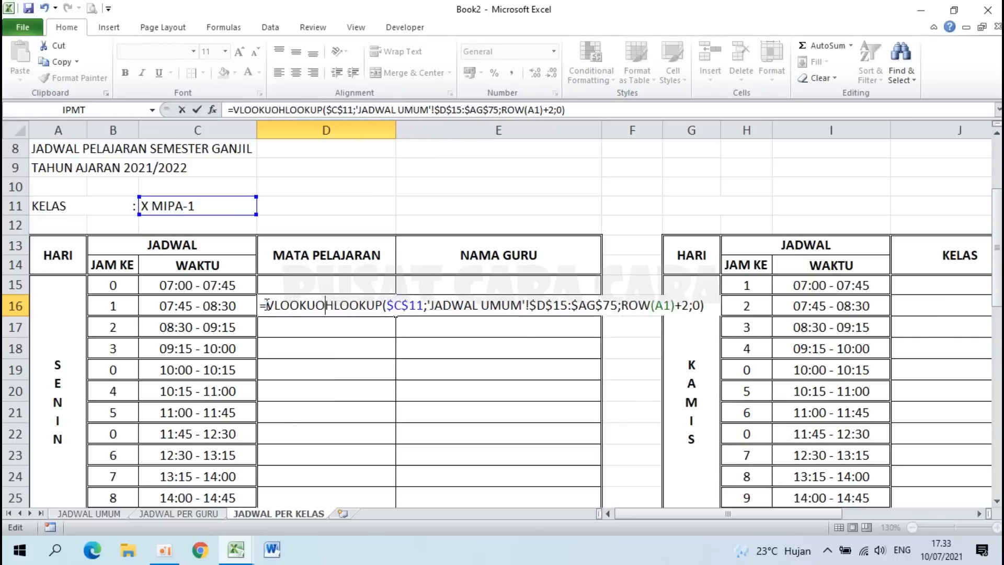
text(P)
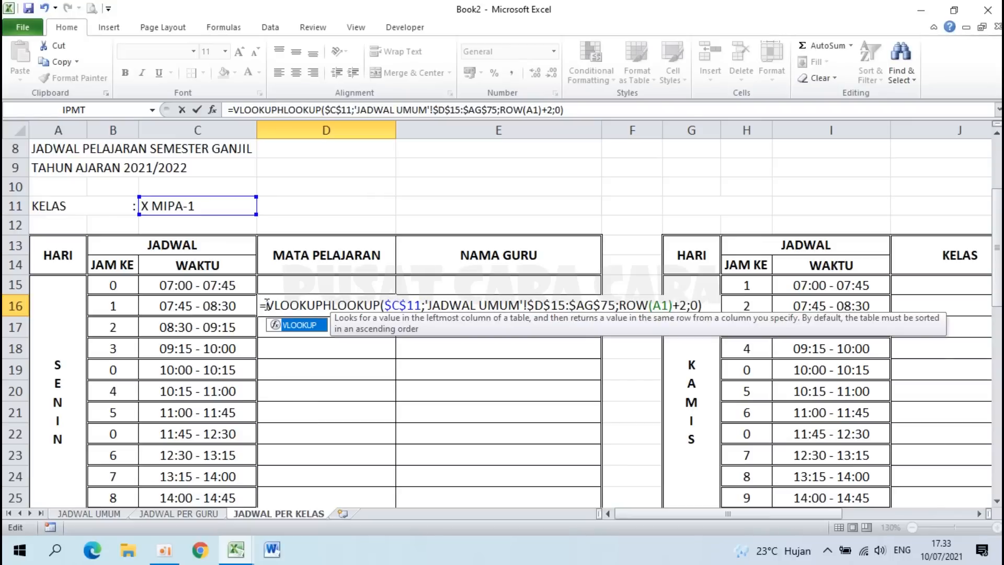
text(()
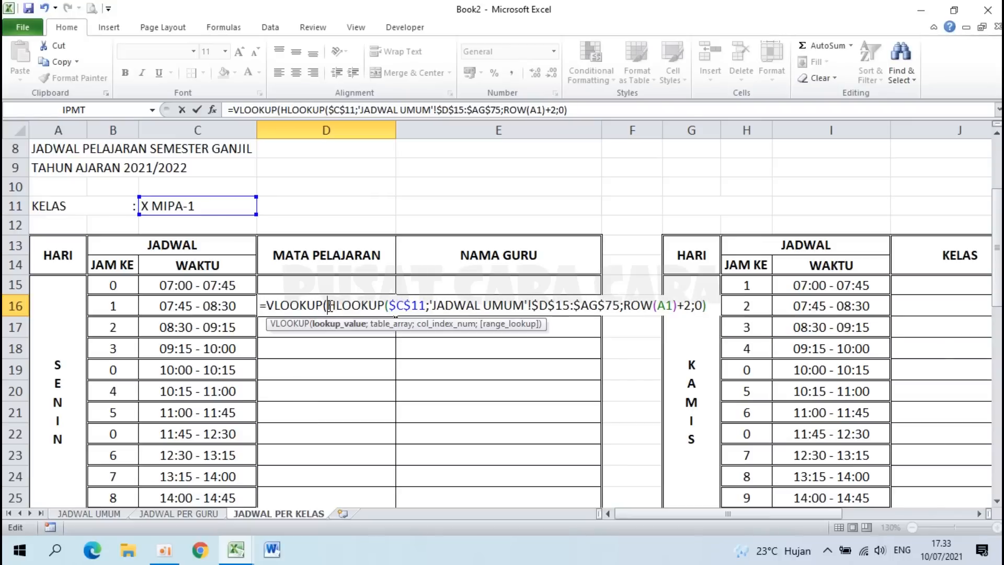
drag(331, 306, 712, 309)
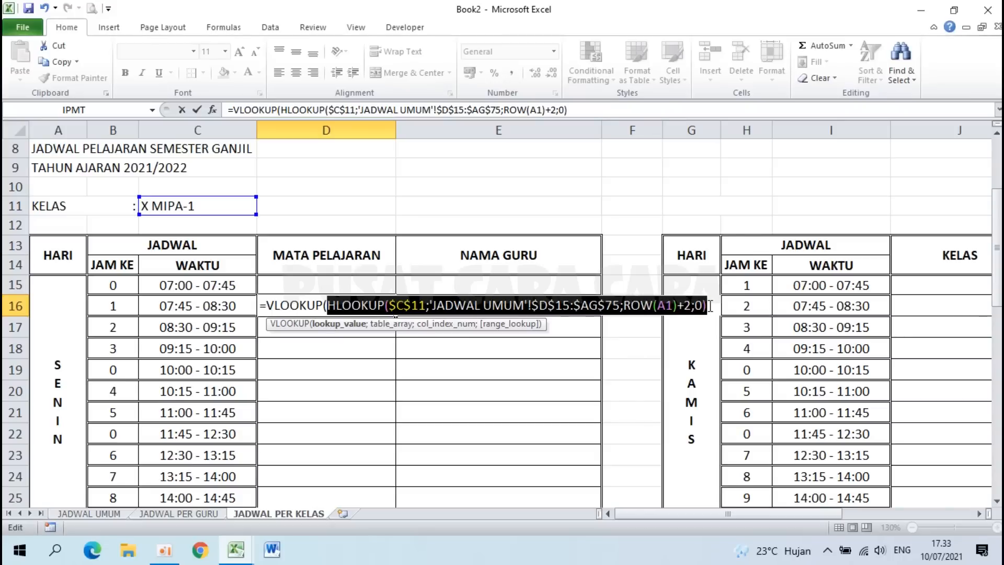
click(710, 306)
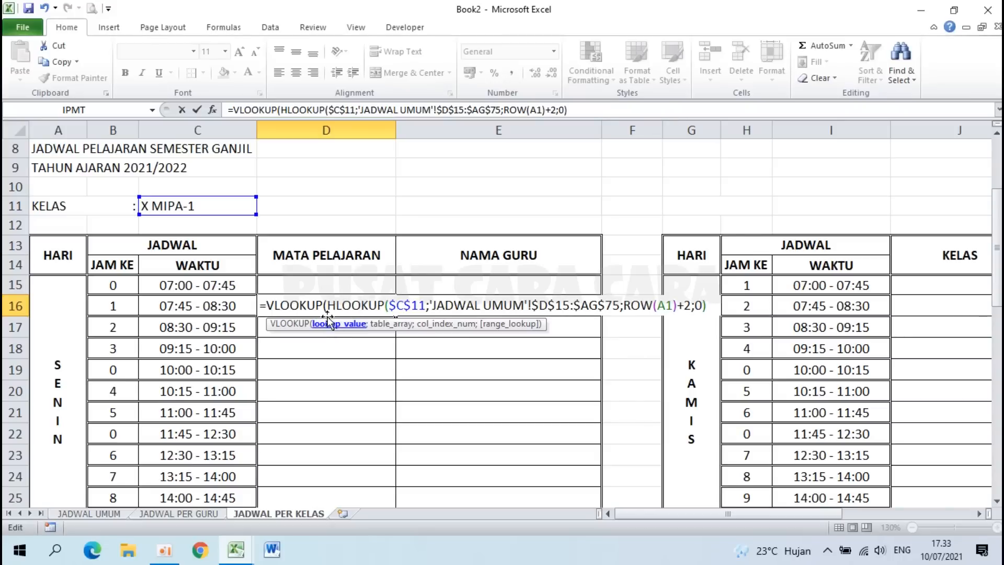
drag(330, 305, 708, 305)
click(707, 304)
text(;)
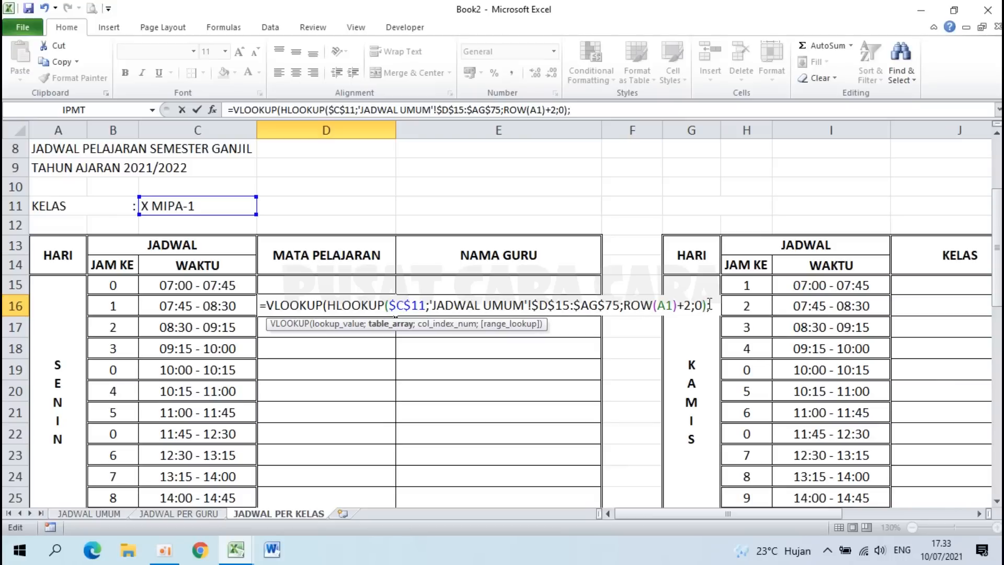
Step: Give the VLOOKUP the table 'JADWAL UMUM'!$AH$16:$AK$75, column 4 and exact match 0
click(111, 516)
click(622, 202)
drag(625, 203, 793, 475)
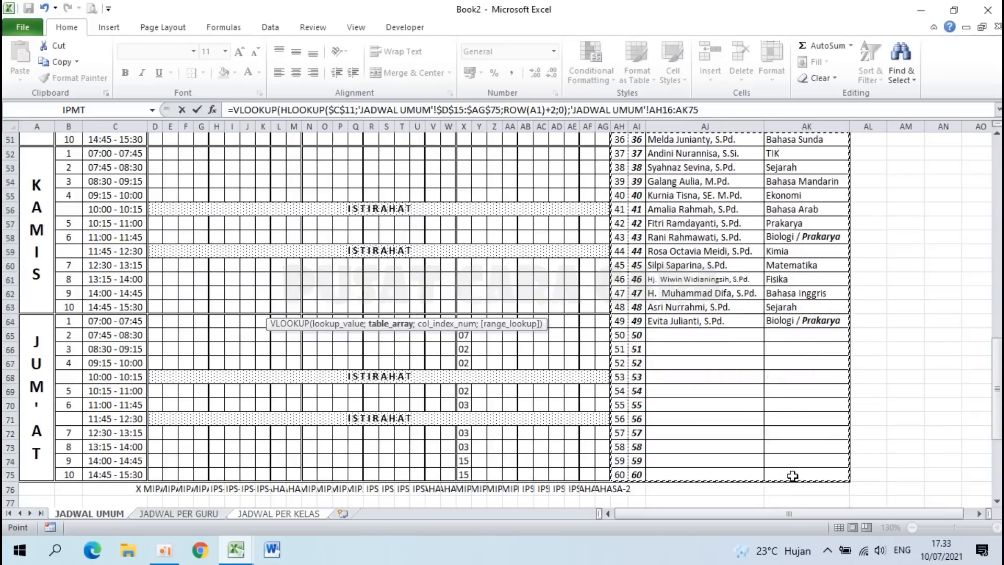
key(F4)
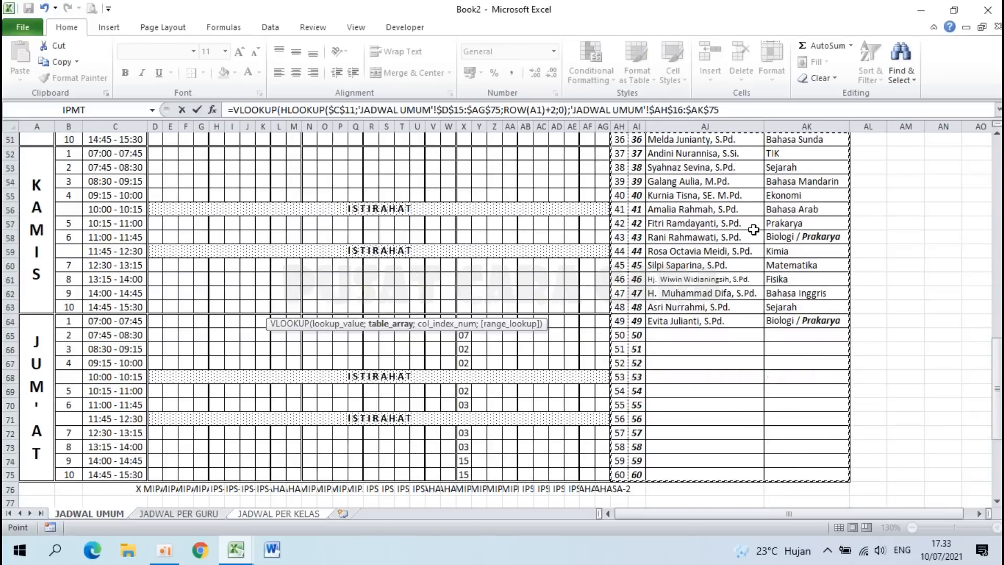
click(726, 110)
click(726, 110)
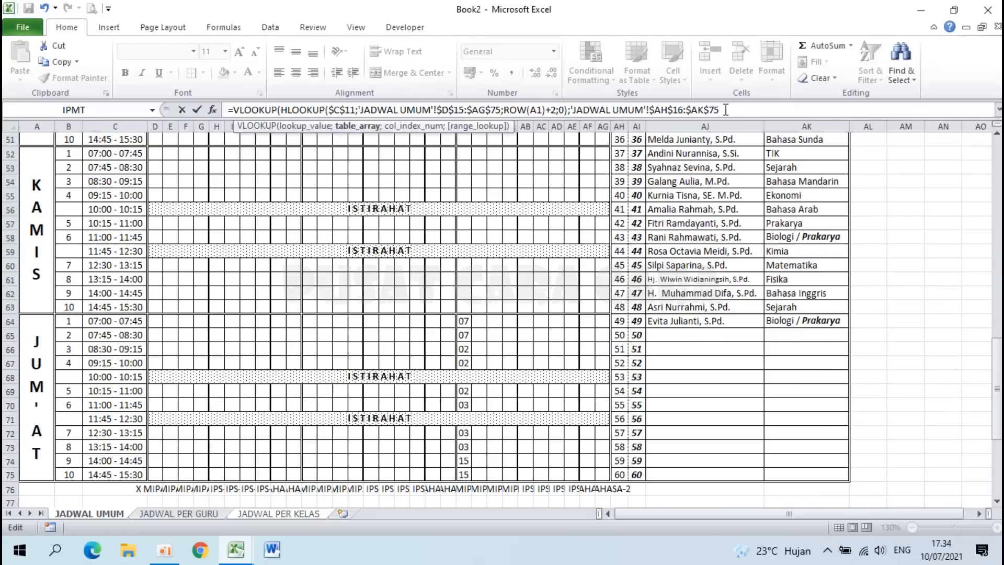
text(;)
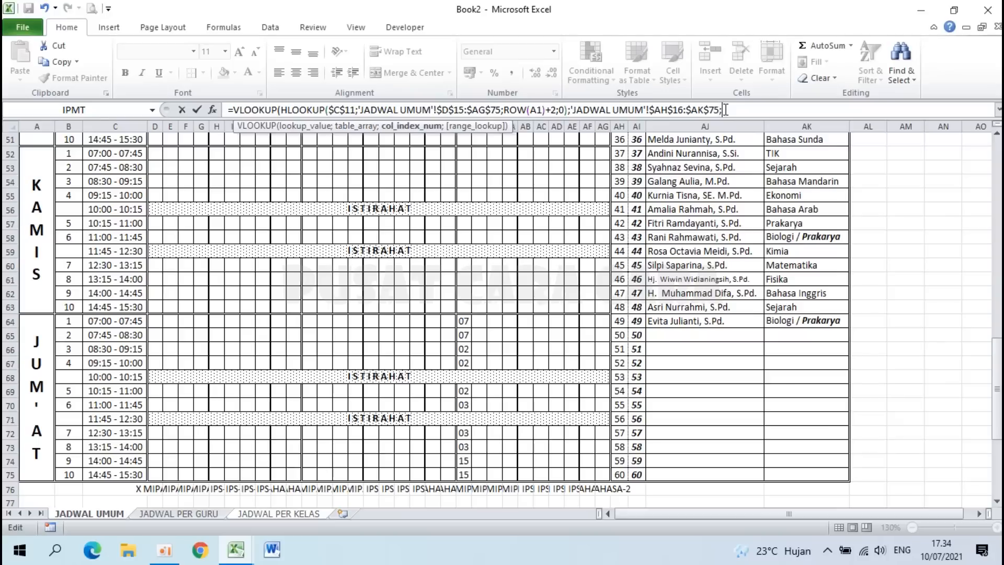
drag(997, 361, 997, 279)
drag(998, 257, 998, 189)
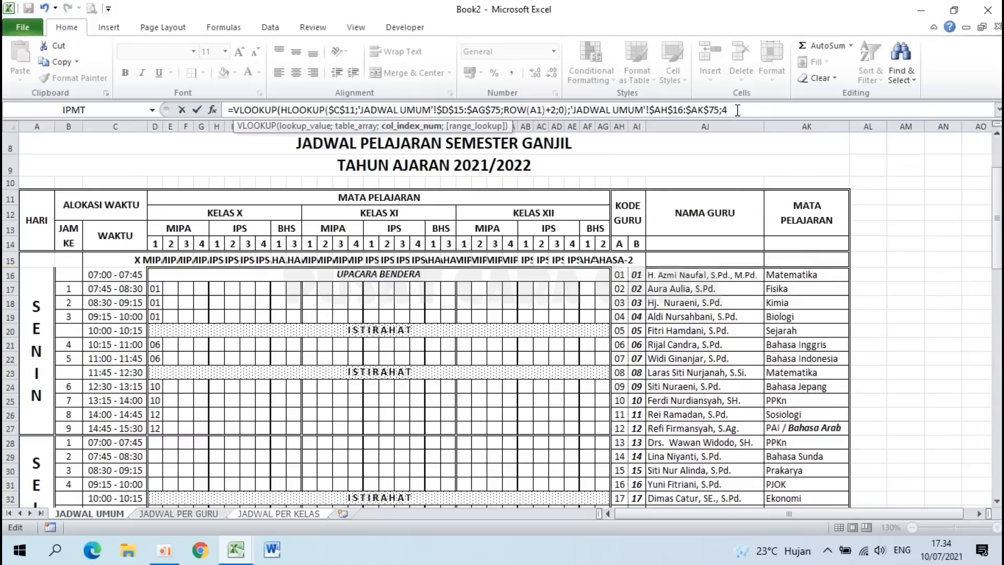
text(;0)
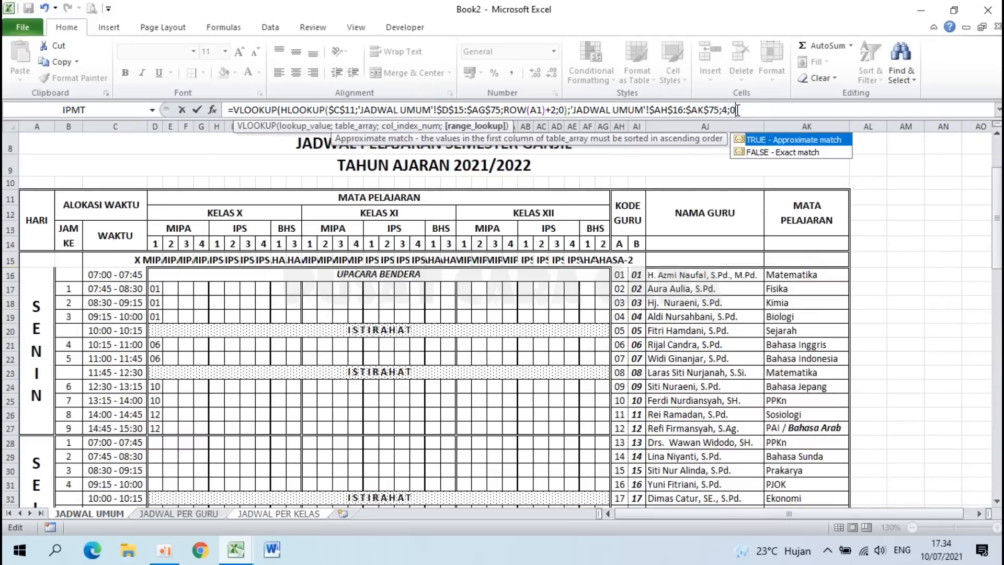
key(Return)
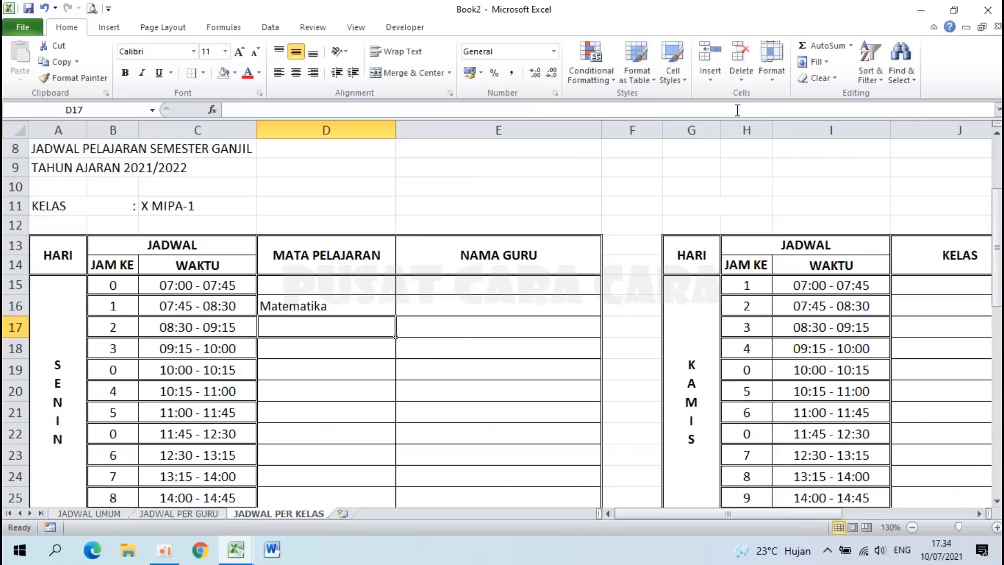
click(317, 303)
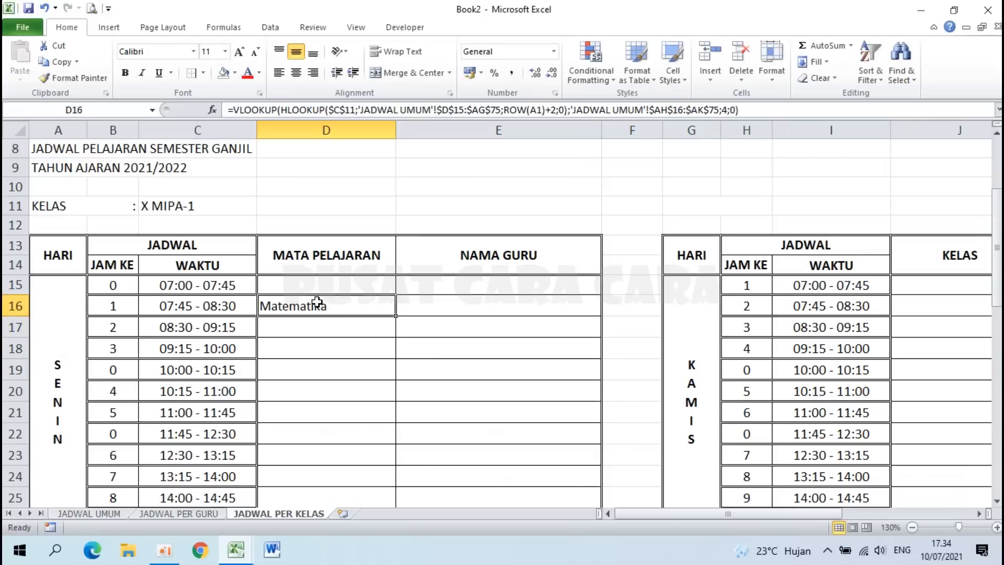
click(161, 203)
click(112, 307)
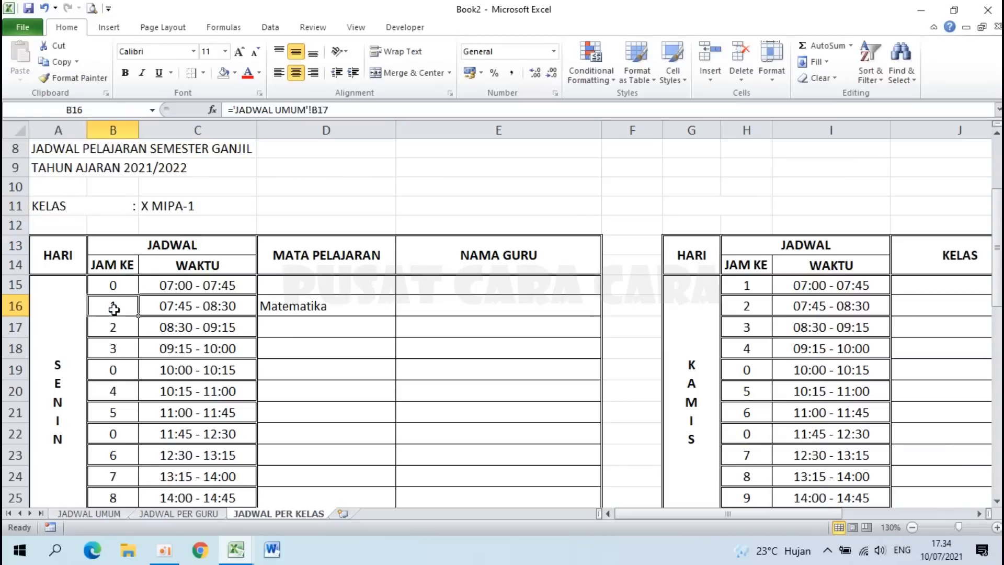
click(112, 515)
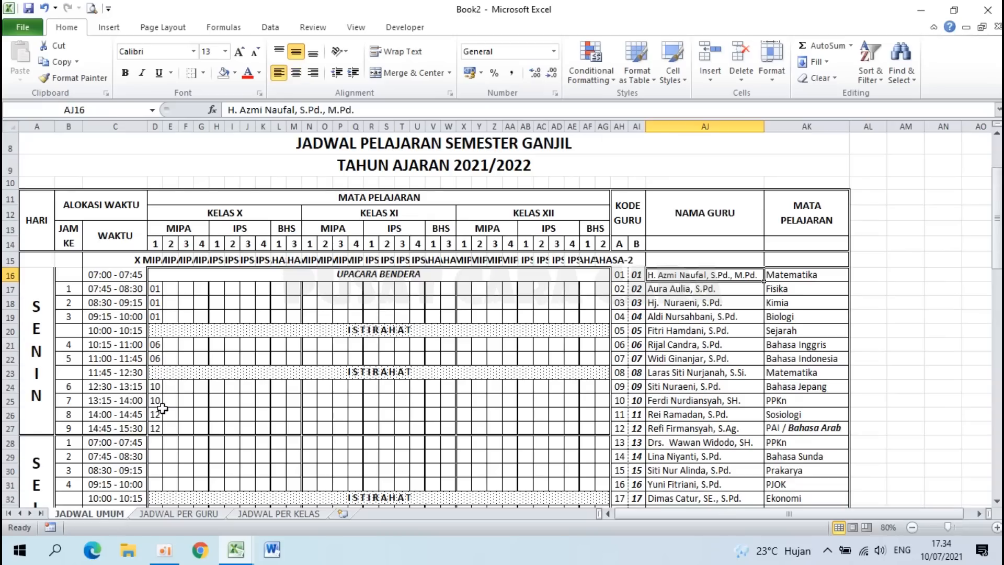
click(160, 260)
click(156, 289)
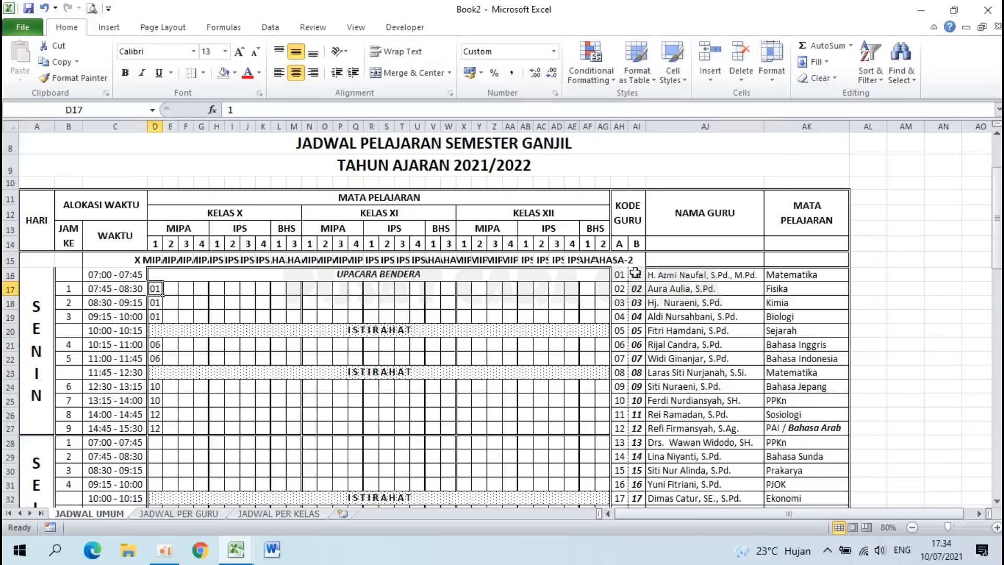
click(246, 515)
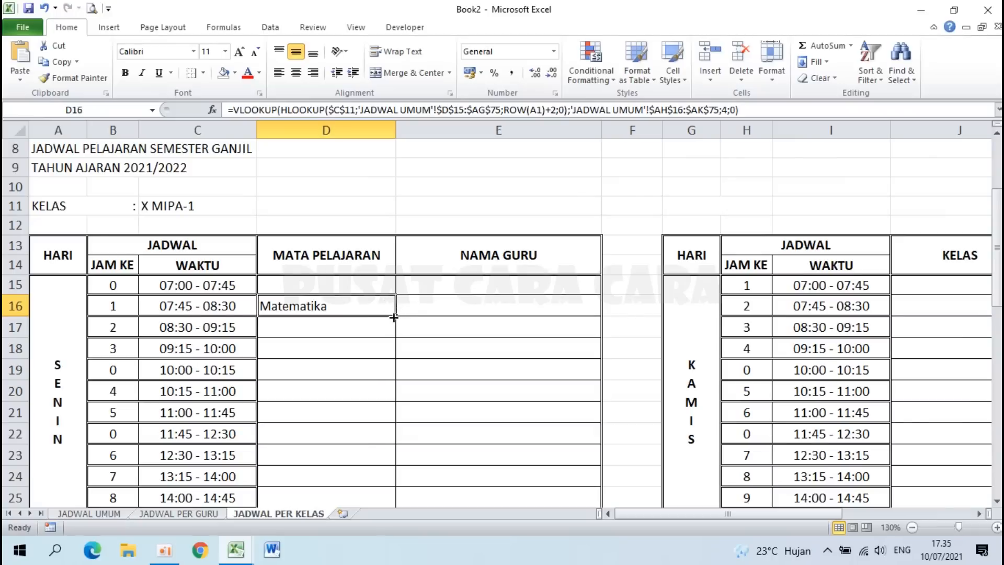
drag(397, 316, 387, 453)
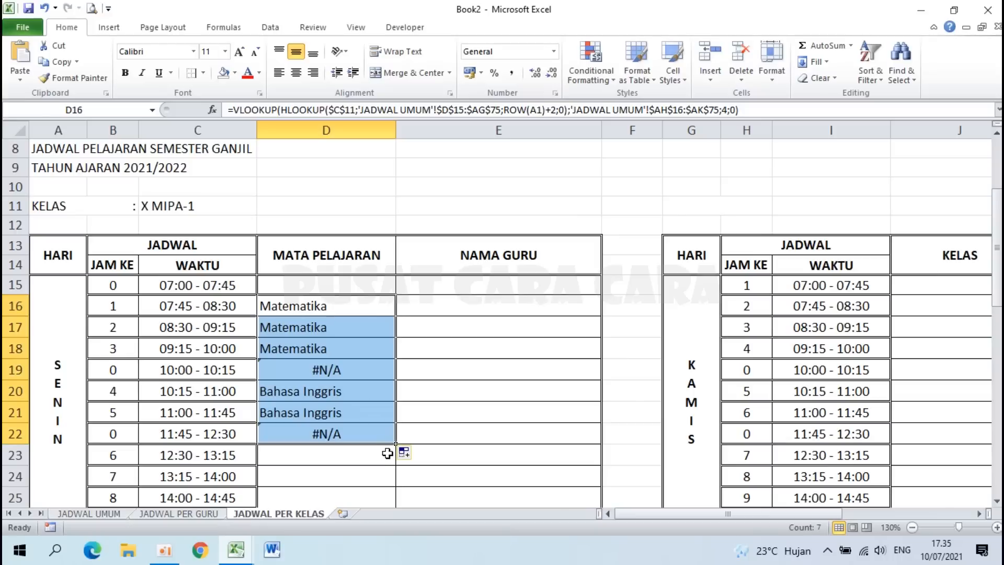
click(350, 372)
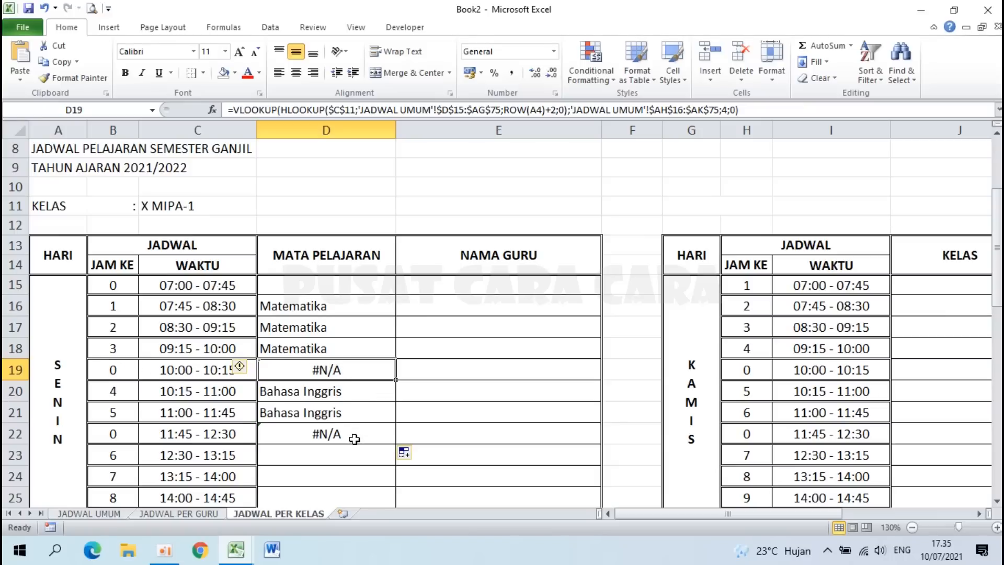
drag(355, 439, 351, 326)
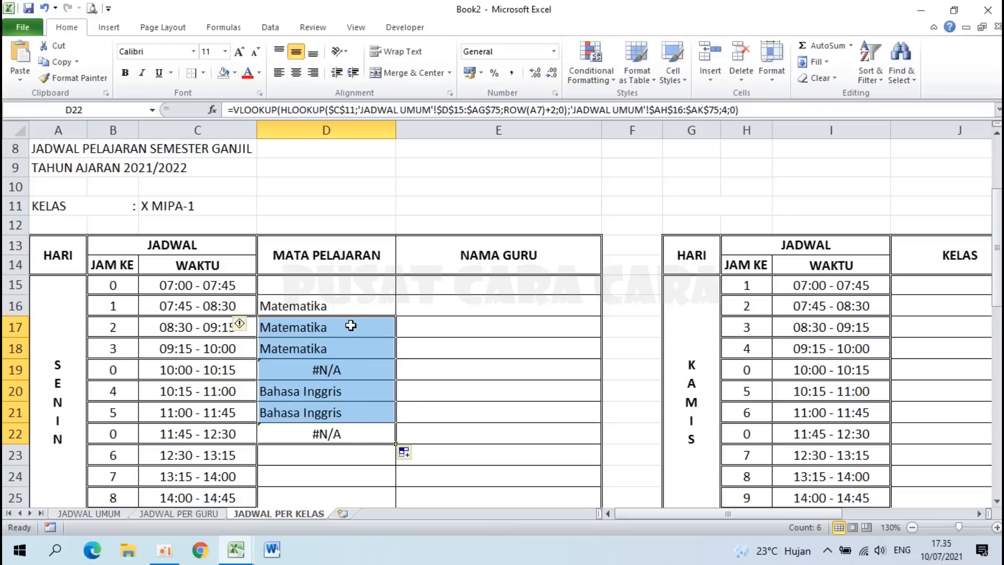
key(ctrl+z)
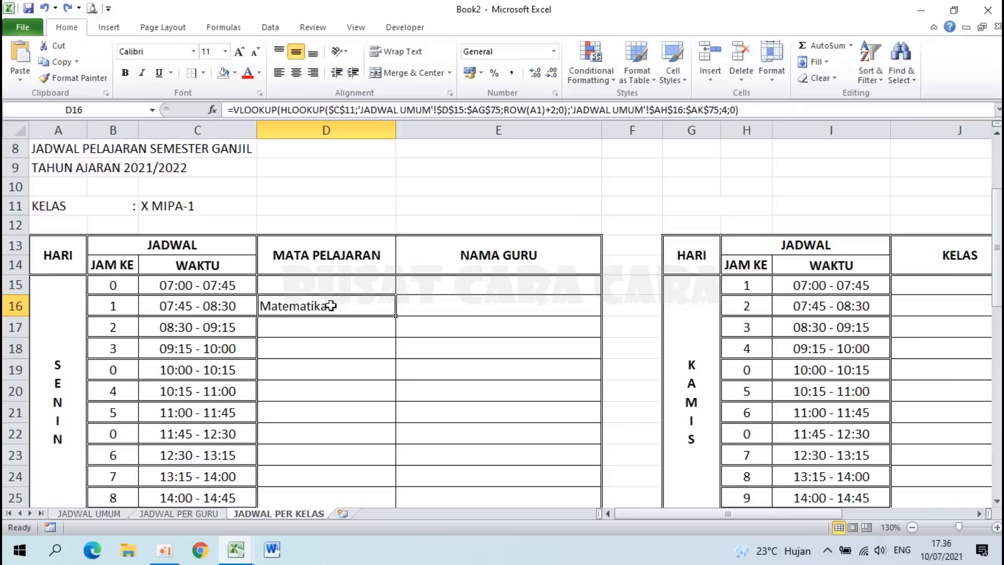
Step: Wrap D16's formula in IFERROR( ... ;"") so errors show blank
click(234, 109)
text(IFERROR)
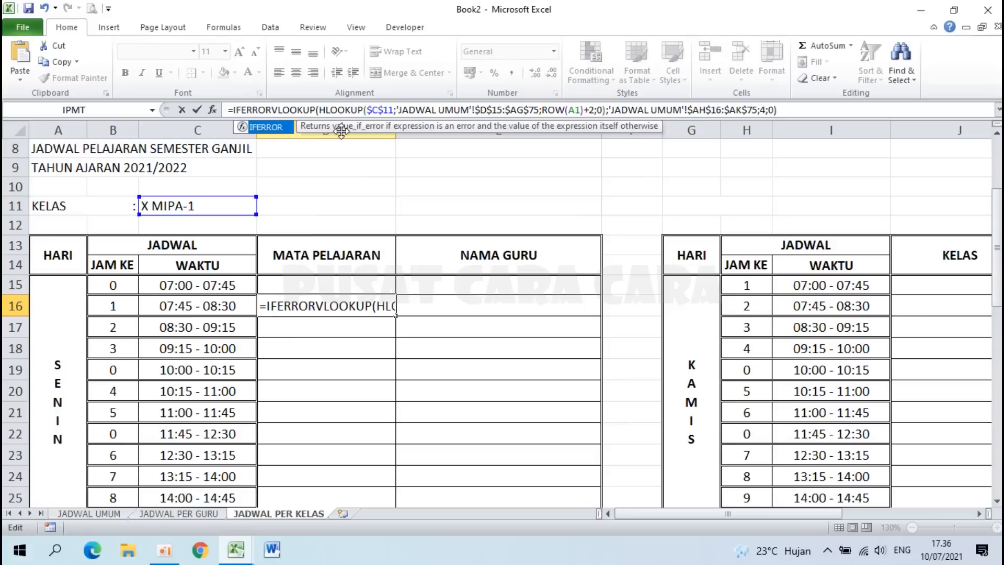
text(()
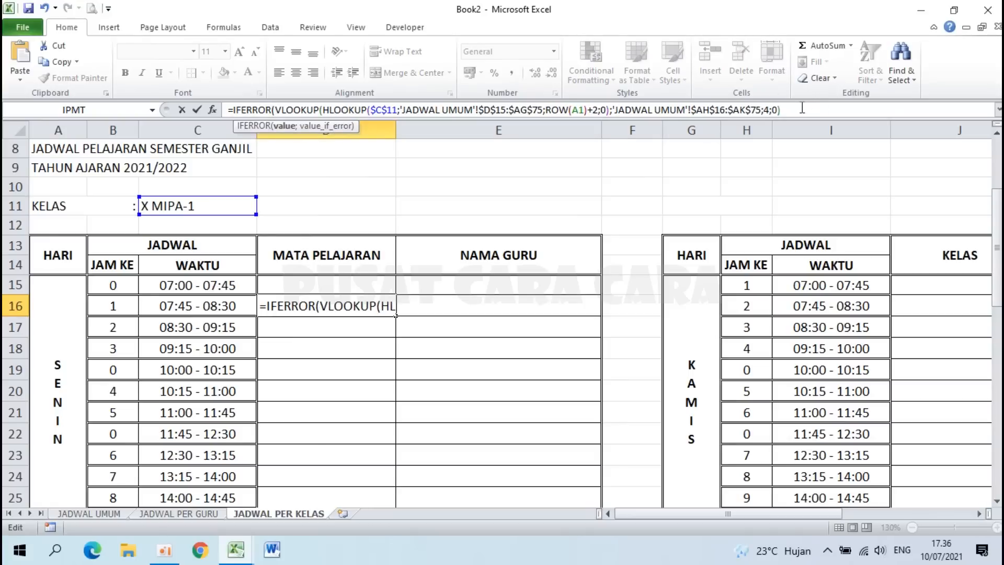
click(803, 108)
text(;)
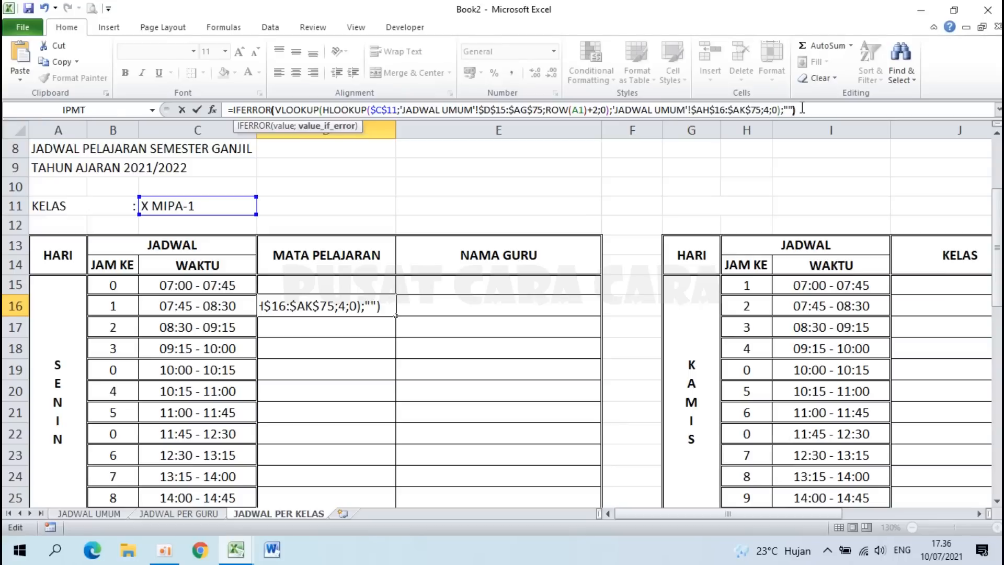
text(""))
key(Return)
Step: Test-fill D16 down to row 21, confirm break row D19 is blank, undo, then check JADWAL UMUM's AK16
click(363, 305)
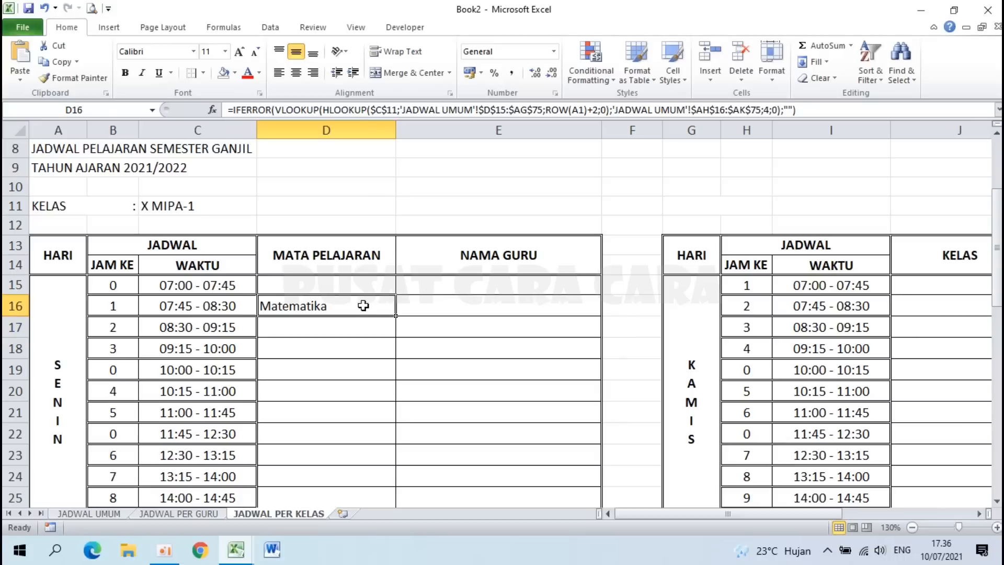
drag(397, 317, 396, 421)
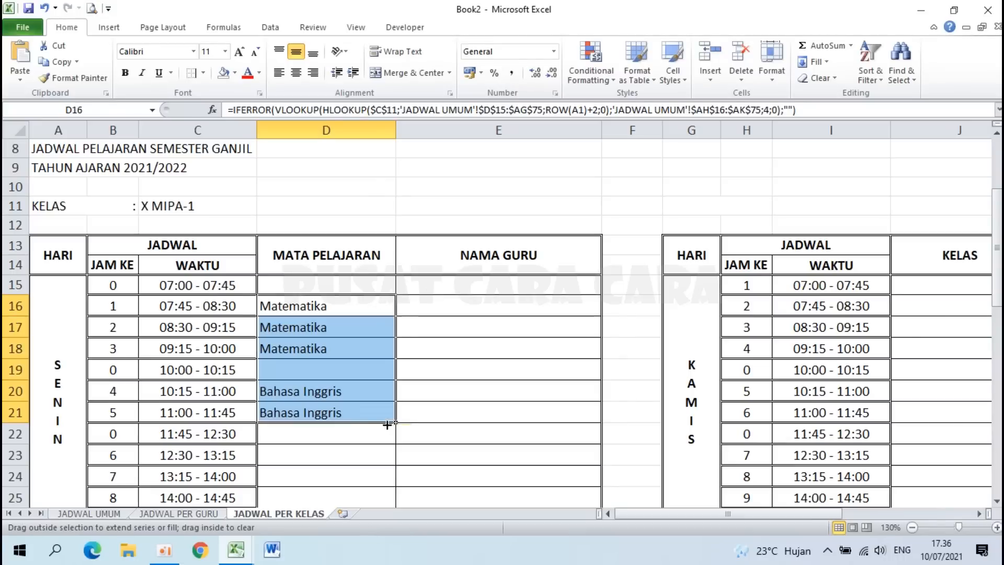
click(297, 368)
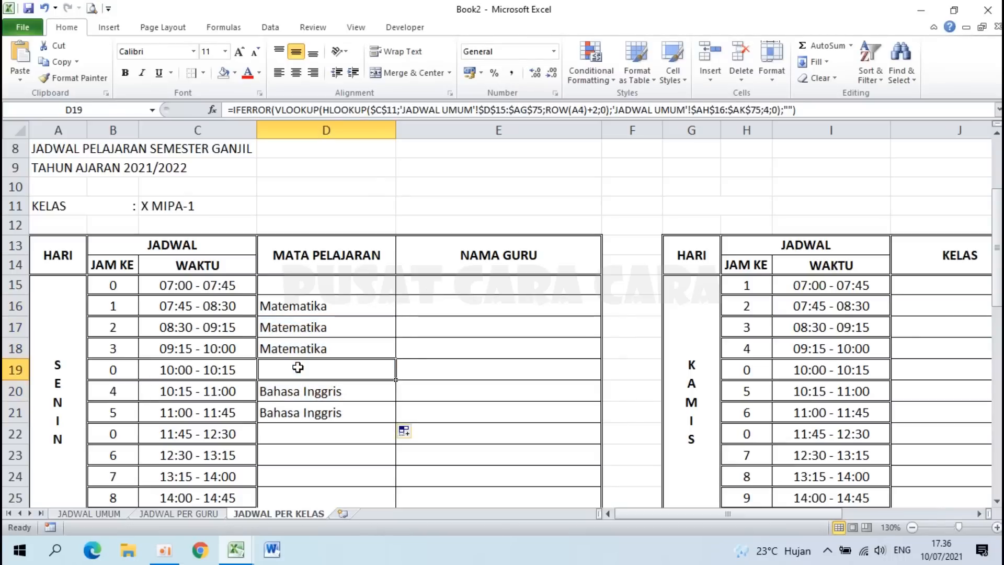
key(ctrl+z)
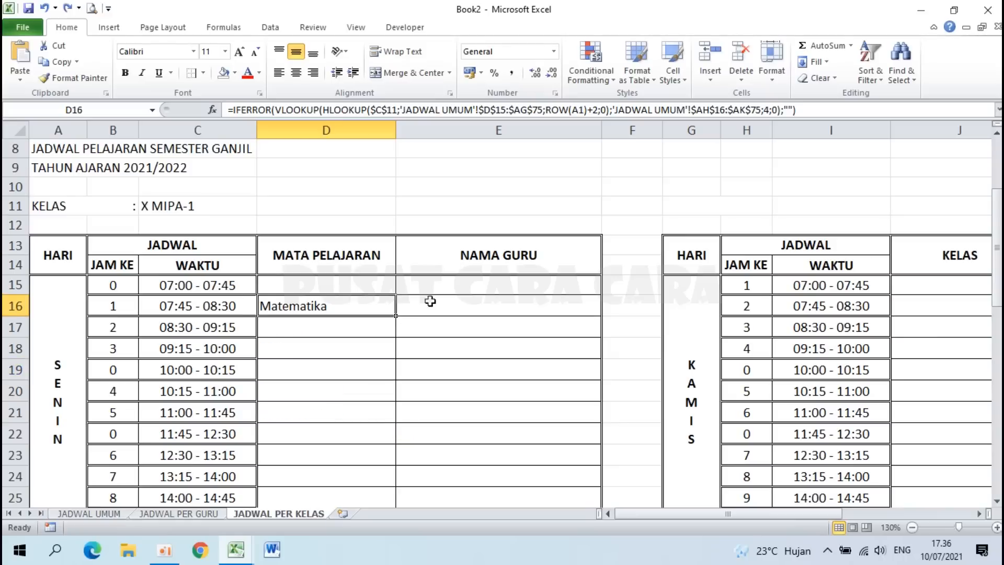
click(453, 308)
click(376, 306)
click(114, 513)
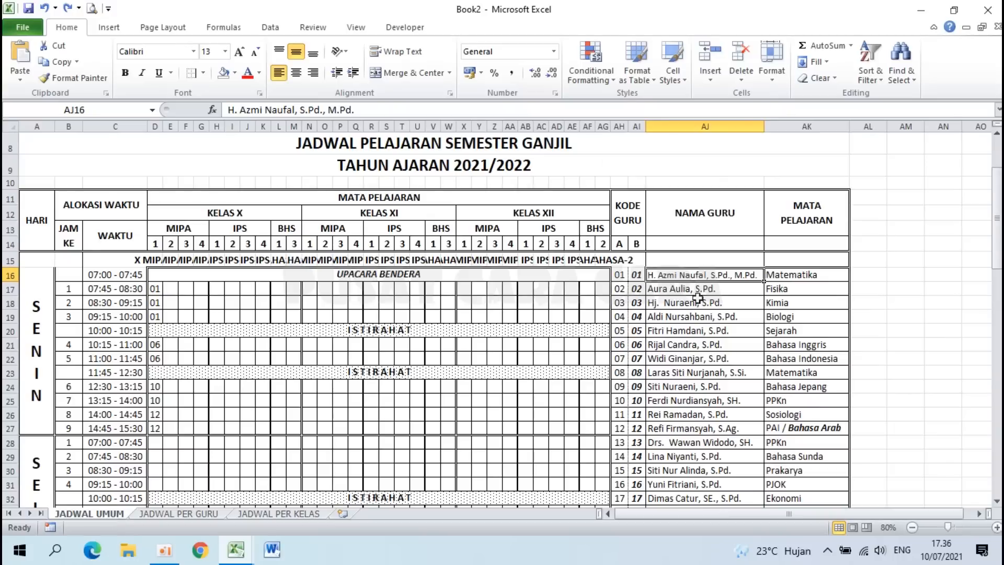
click(806, 275)
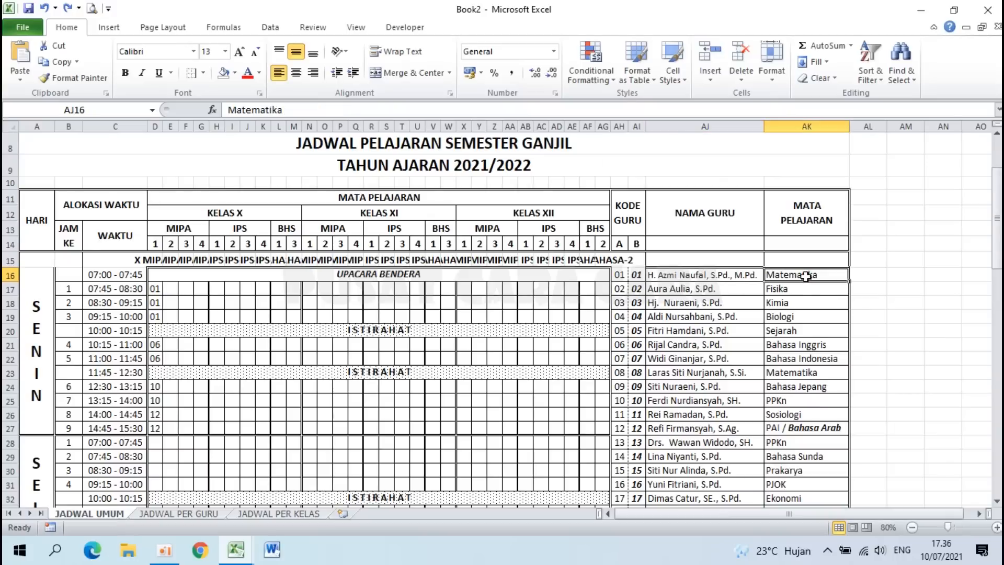
Step: Check the MATA PELAJARAN column AK and NAMA GURU column AJ on JADWAL UMUM
click(797, 126)
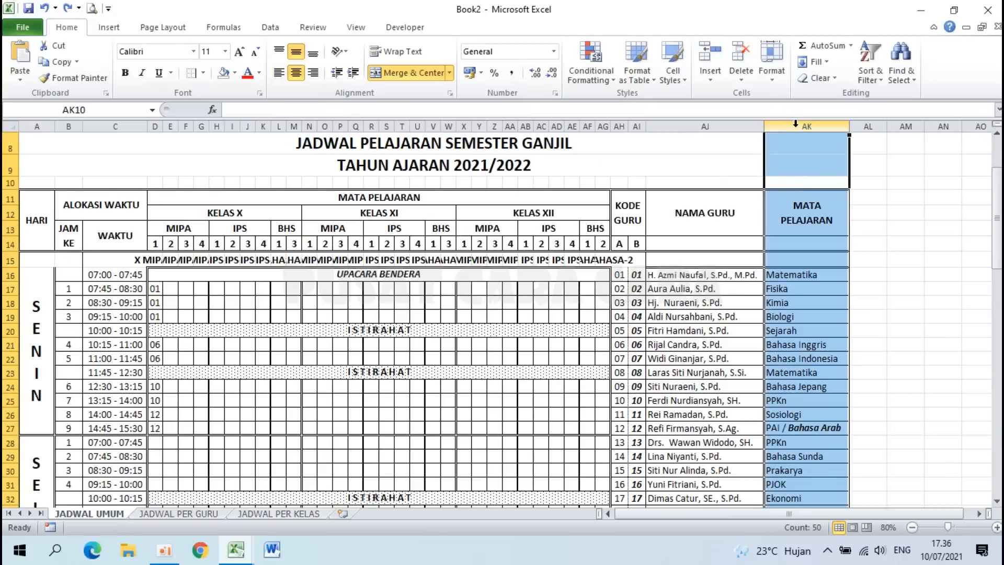
click(712, 128)
click(678, 271)
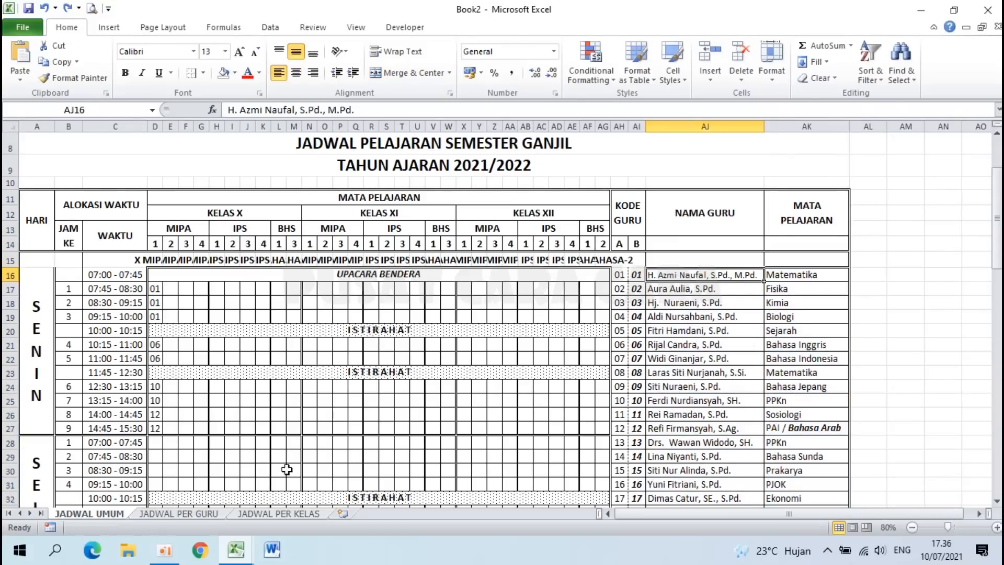
click(279, 514)
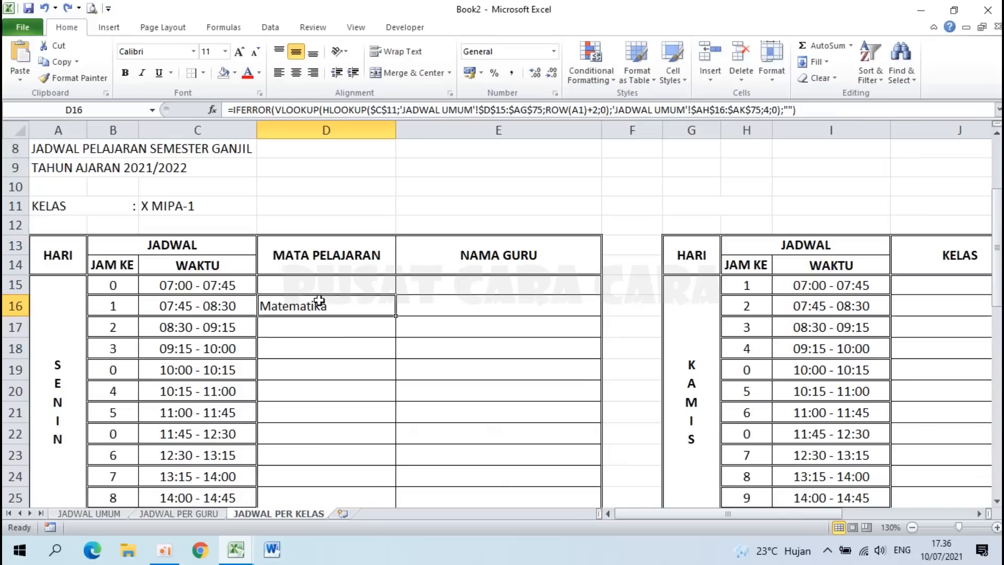
Step: Copy D16's formula into E16 with the VLOOKUP column index changed from 4 to 3
double_click(322, 303)
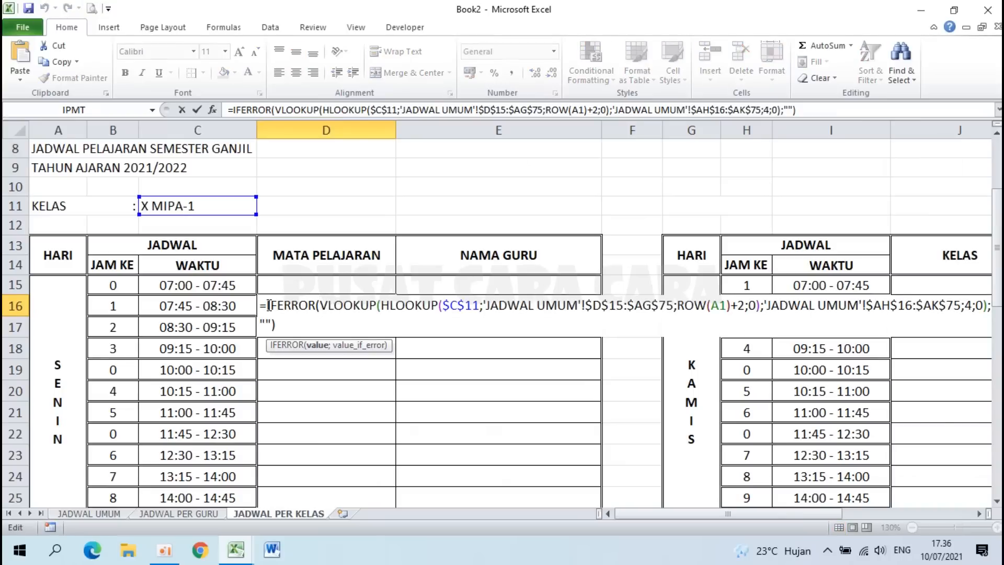
drag(263, 306, 294, 332)
key(ctrl+c)
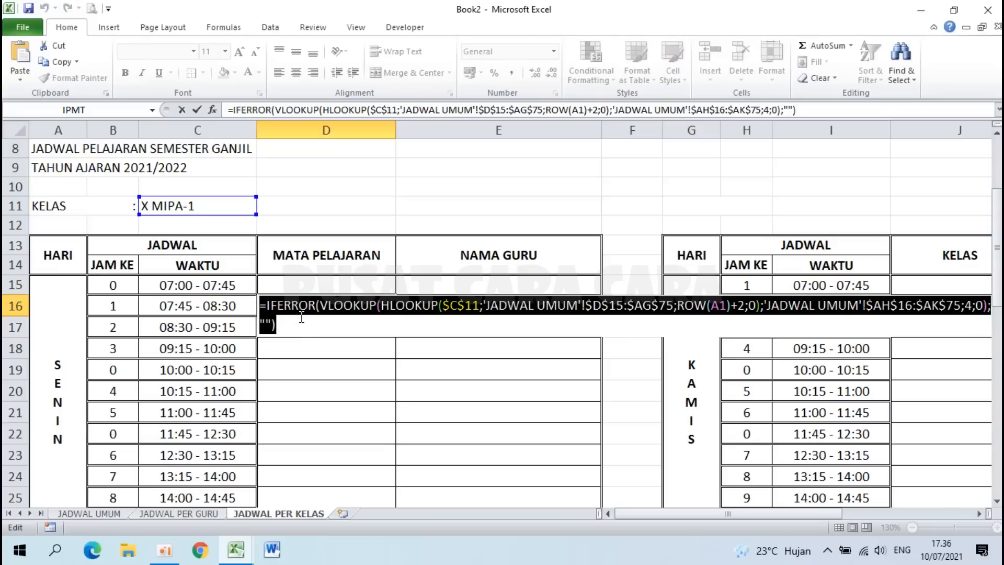
key(Return)
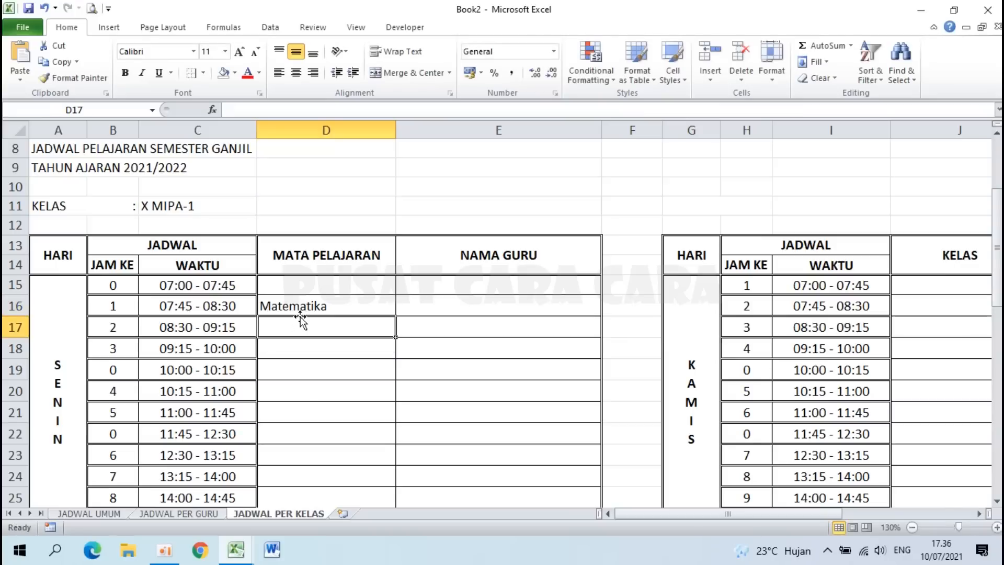
click(458, 305)
double_click(460, 304)
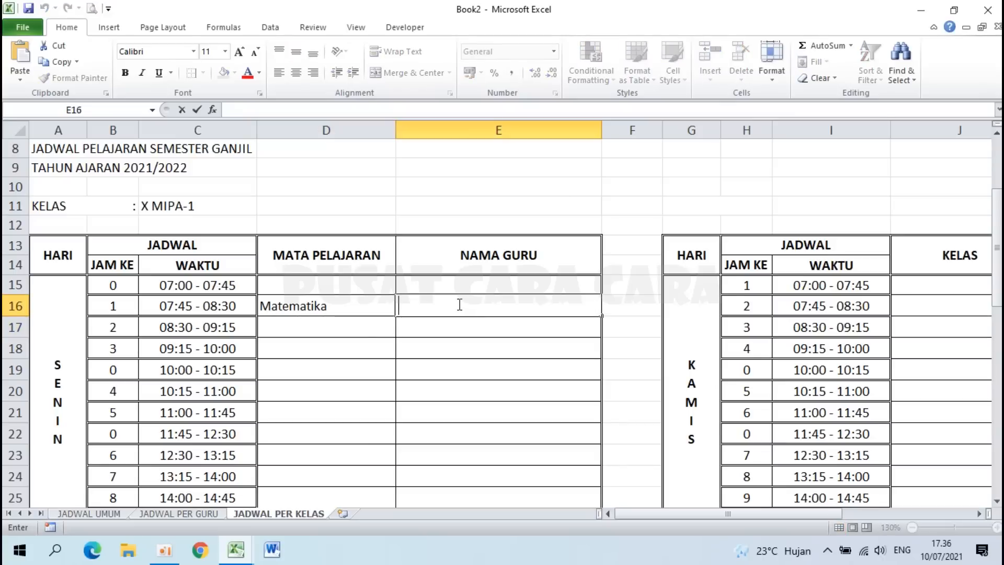
key(ctrl+v)
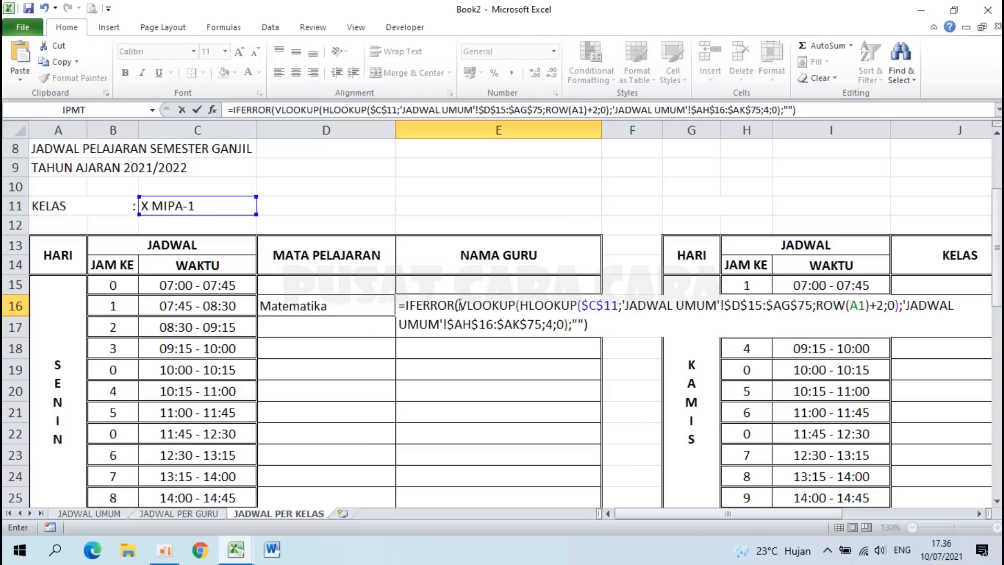
click(554, 324)
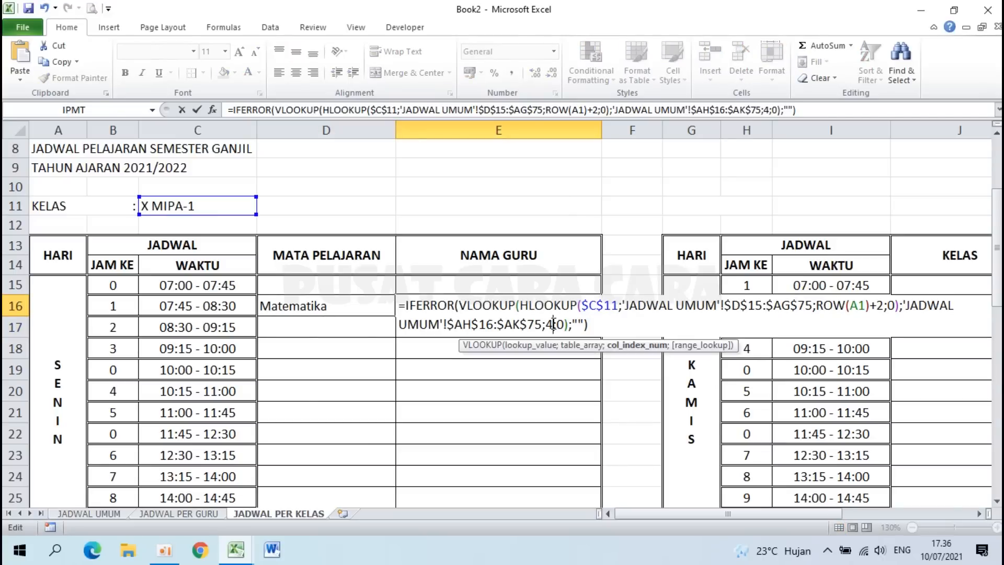
key(BackSpace)
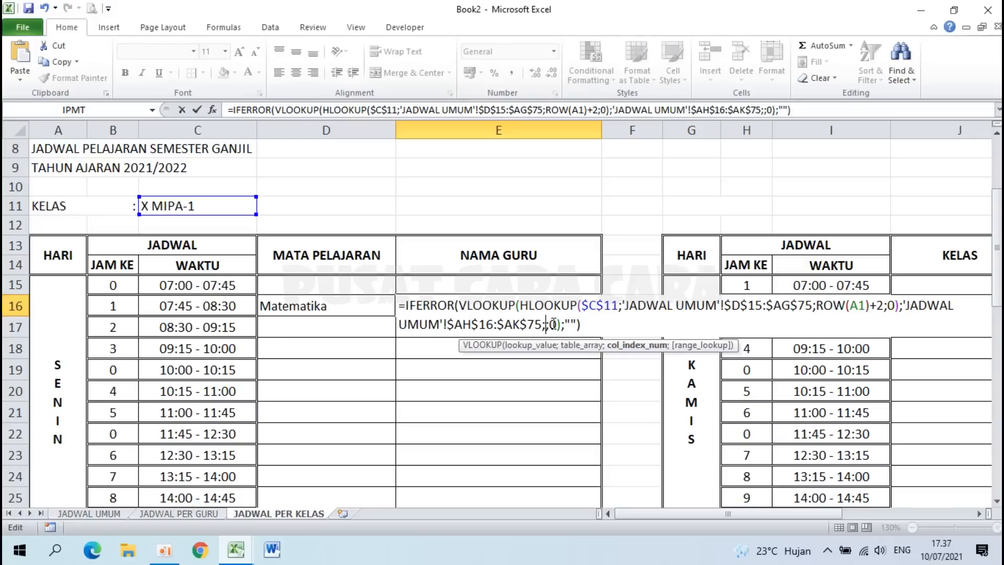
text(3)
key(Return)
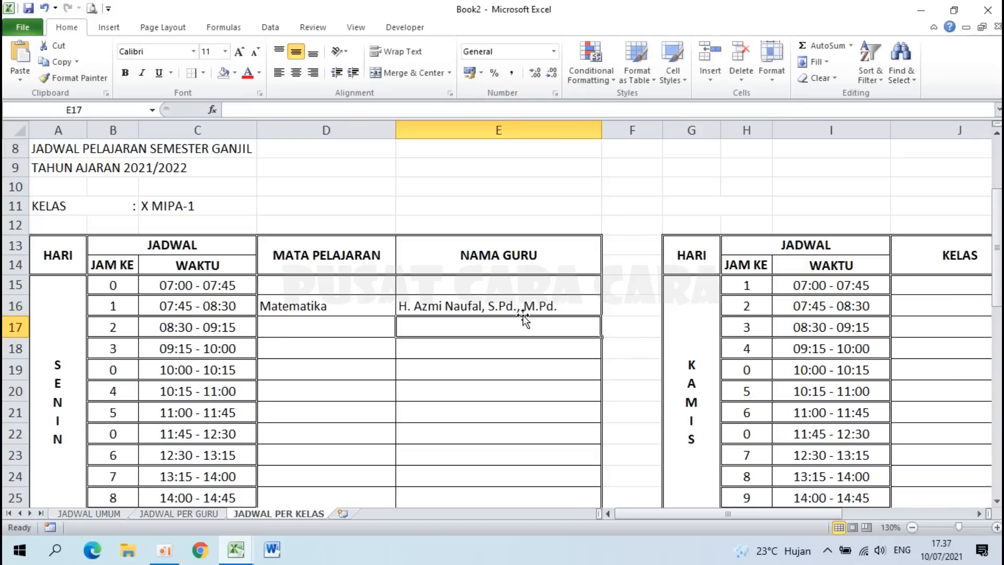
click(488, 304)
click(325, 307)
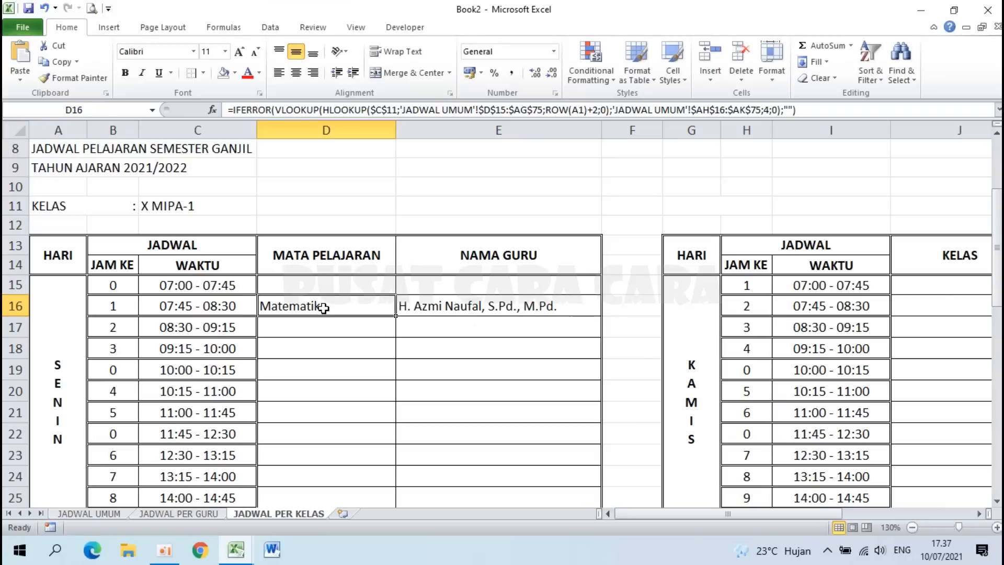
click(92, 515)
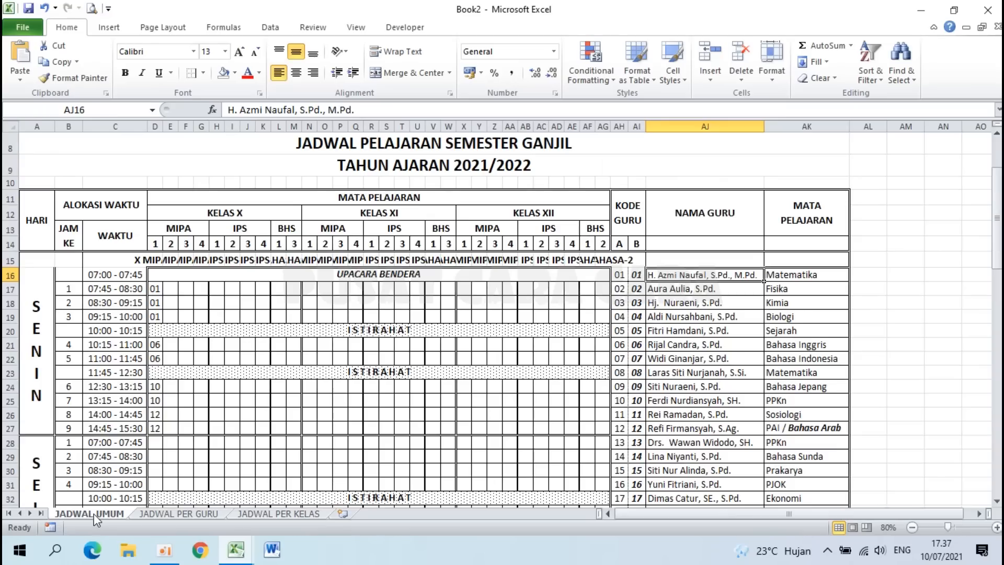
click(246, 514)
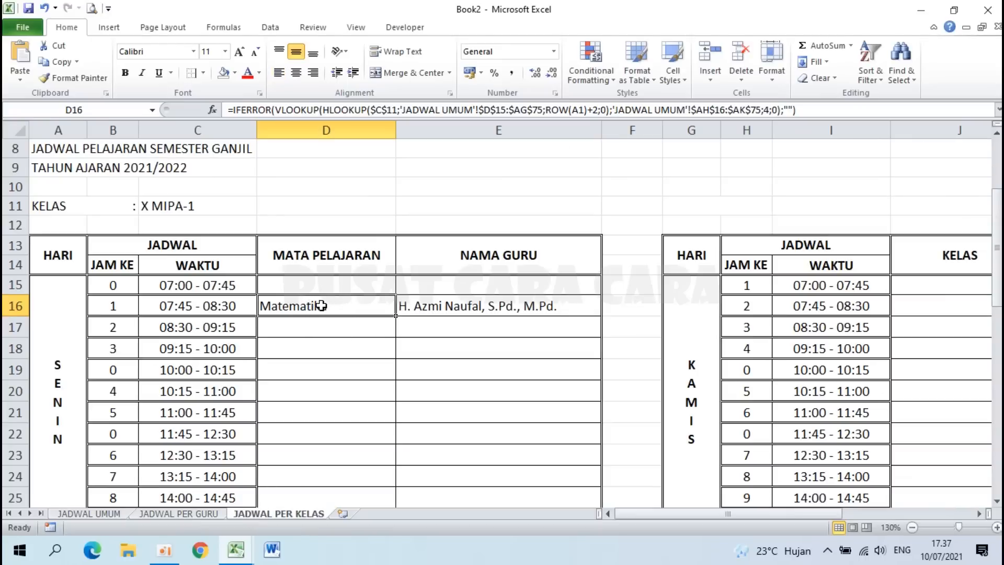
drag(322, 306, 399, 299)
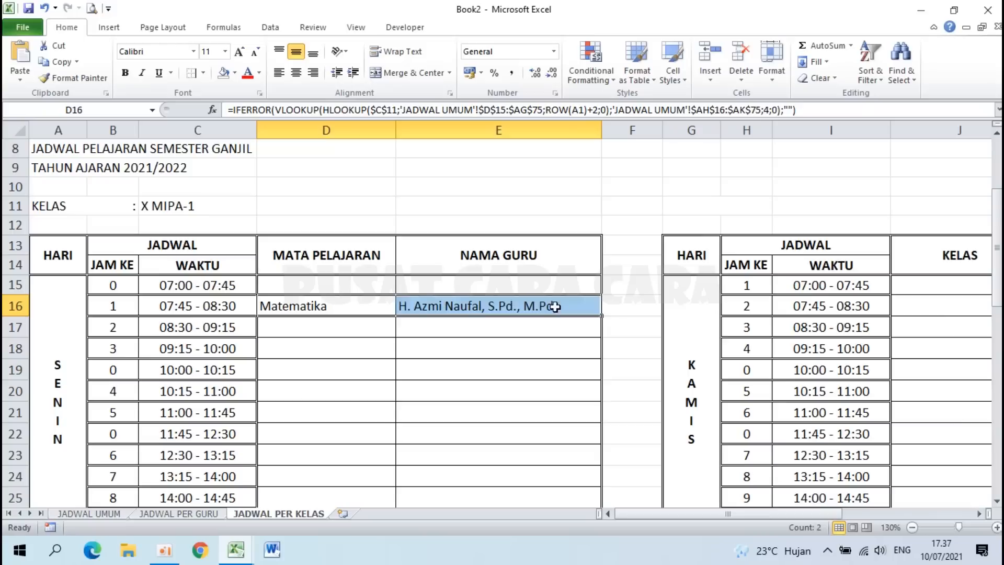
drag(602, 316, 578, 501)
scroll(499, 405, up, 3)
scroll(499, 406, up, 4)
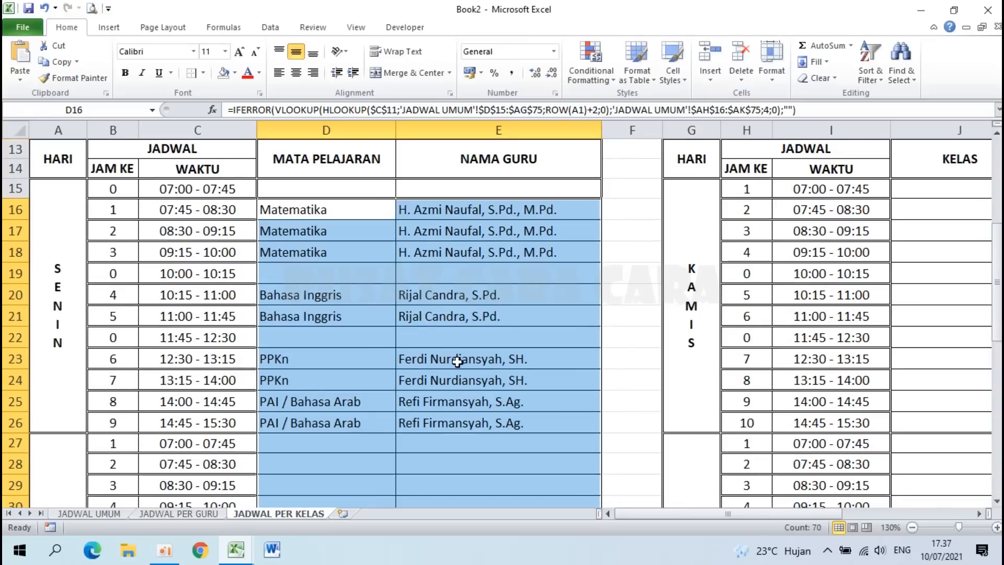
ctrl+scroll(437, 382, down, 1)
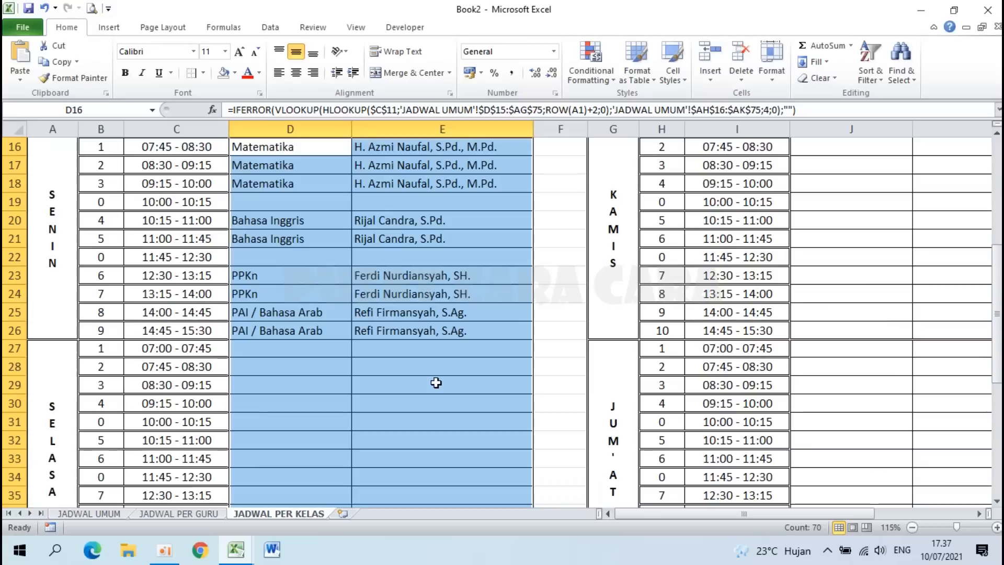
scroll(437, 382, up, 4)
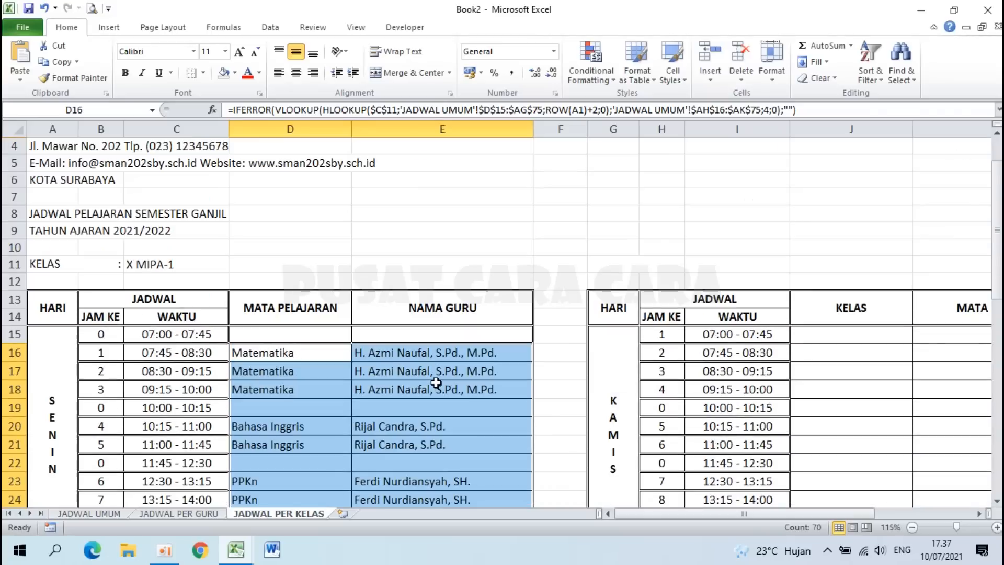
click(826, 325)
scroll(372, 449, down, 10)
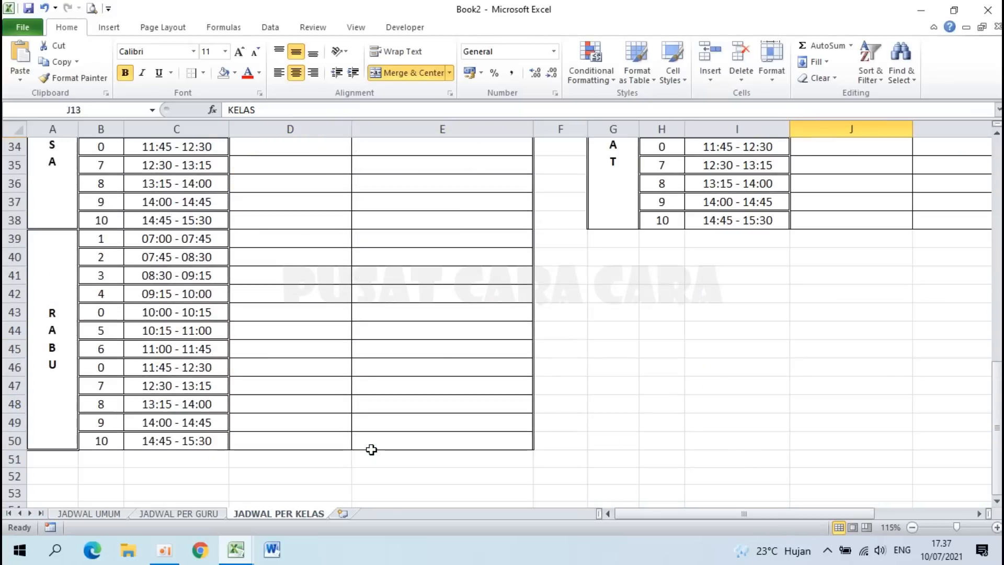
Step: Review the lookup formulas down to row 50 and copy D50:E50
click(297, 343)
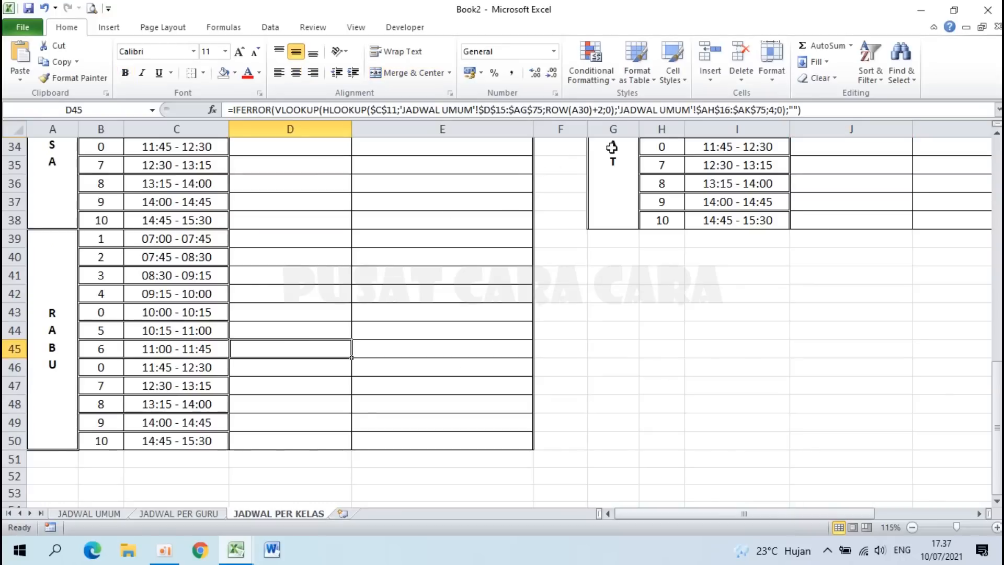
key(Down)
key(Down)
key(Down)
key(Down)
key(Down)
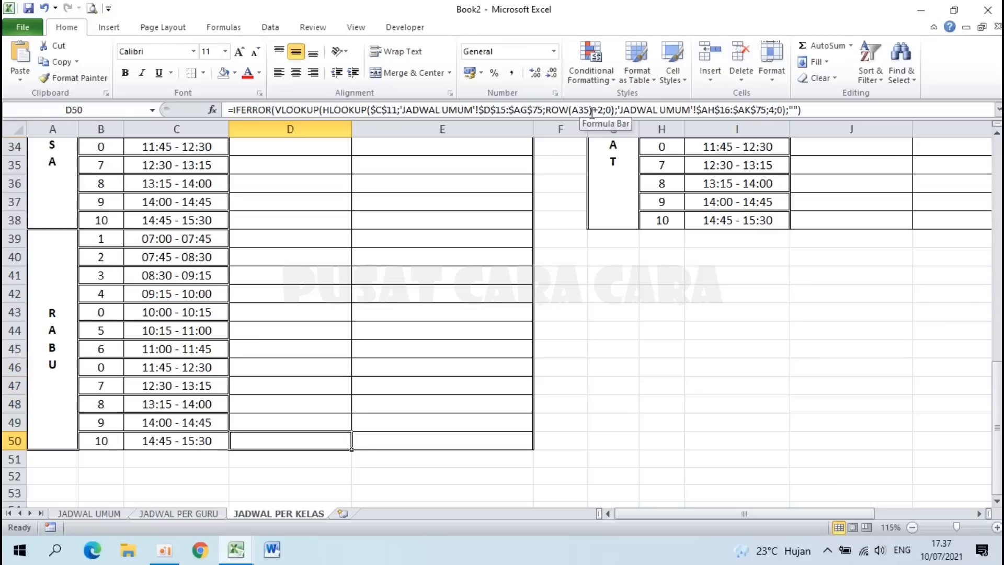
scroll(712, 213, up, 9)
scroll(711, 204, down, 8)
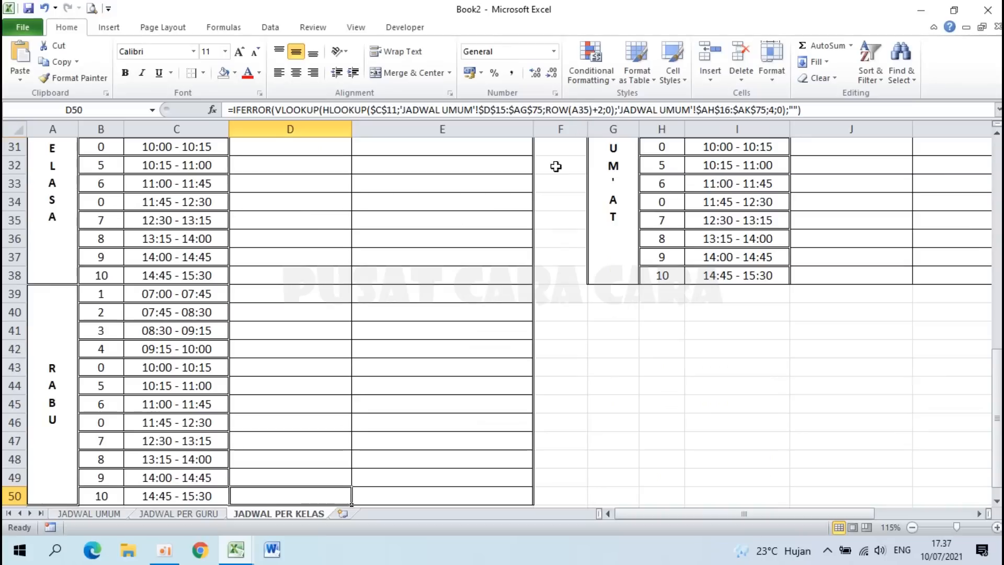
click(423, 494)
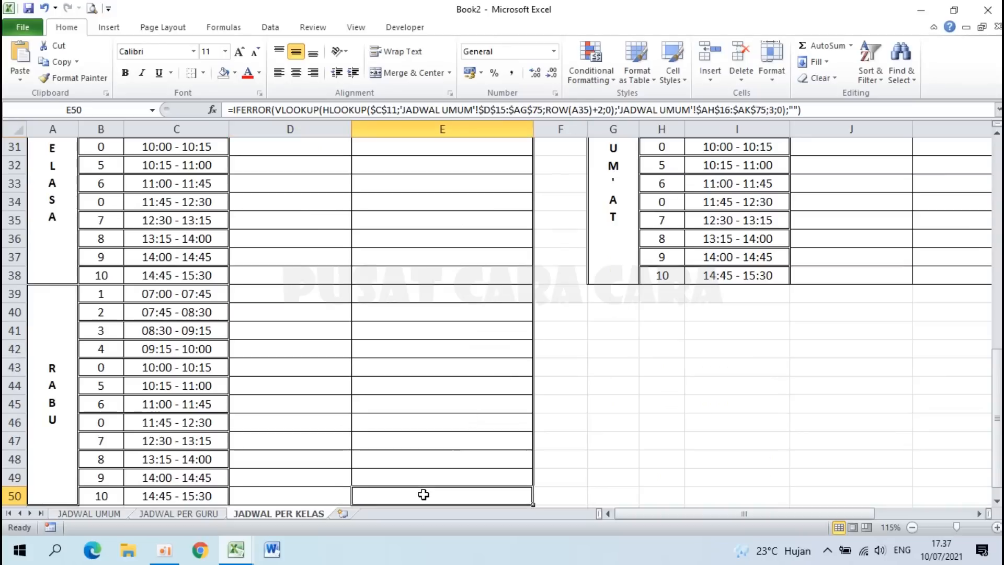
scroll(526, 172, down, 4)
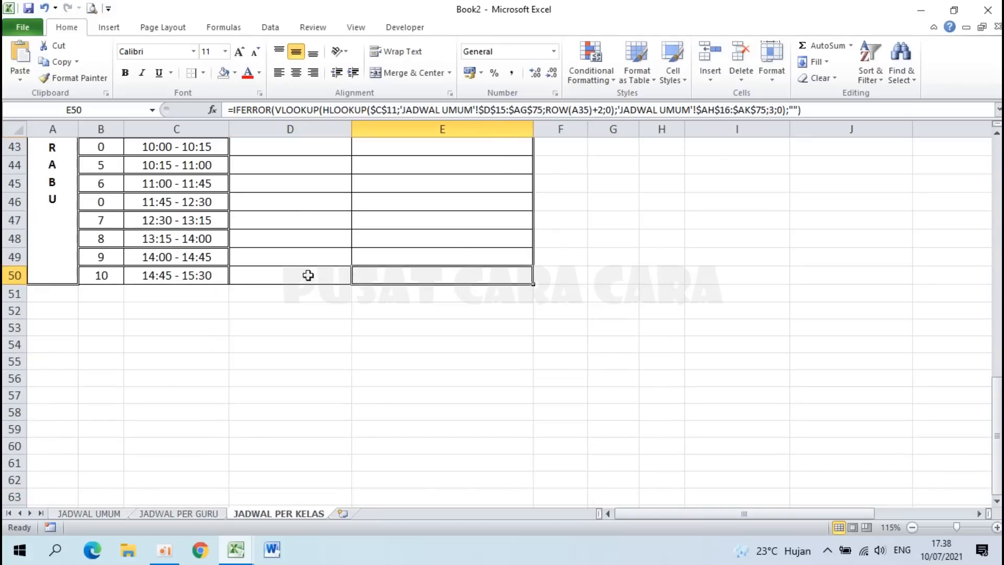
drag(309, 275, 370, 274)
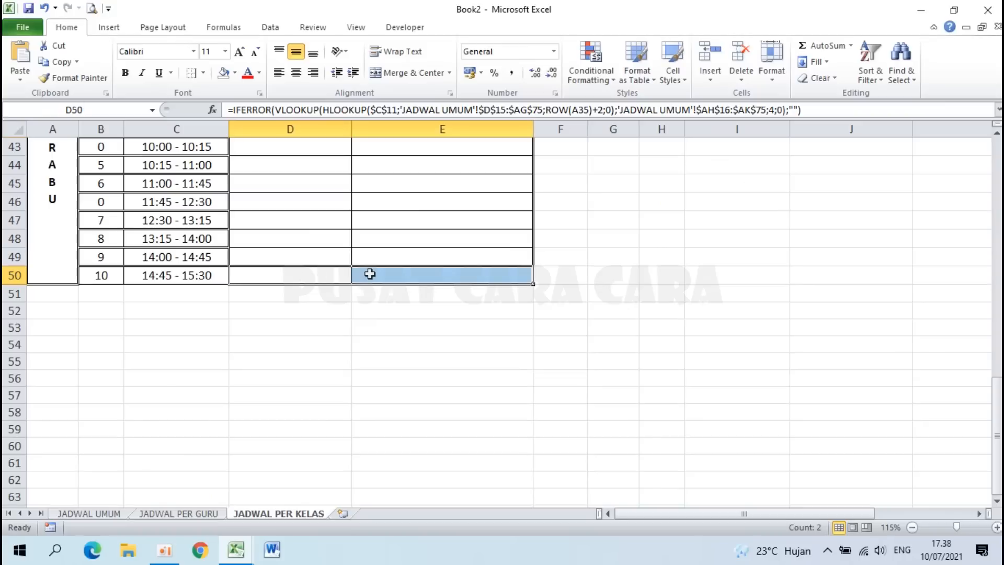
key(ctrl+c)
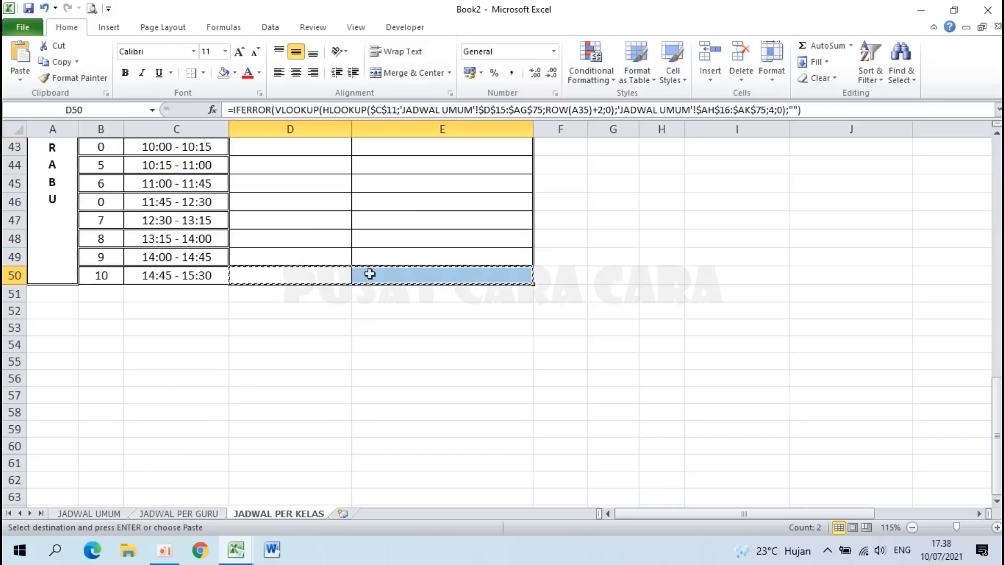
Step: Paste the formulas into J15:K15 and mark J15's #REF! reference for replacement
scroll(370, 274, up, 4)
scroll(370, 275, up, 10)
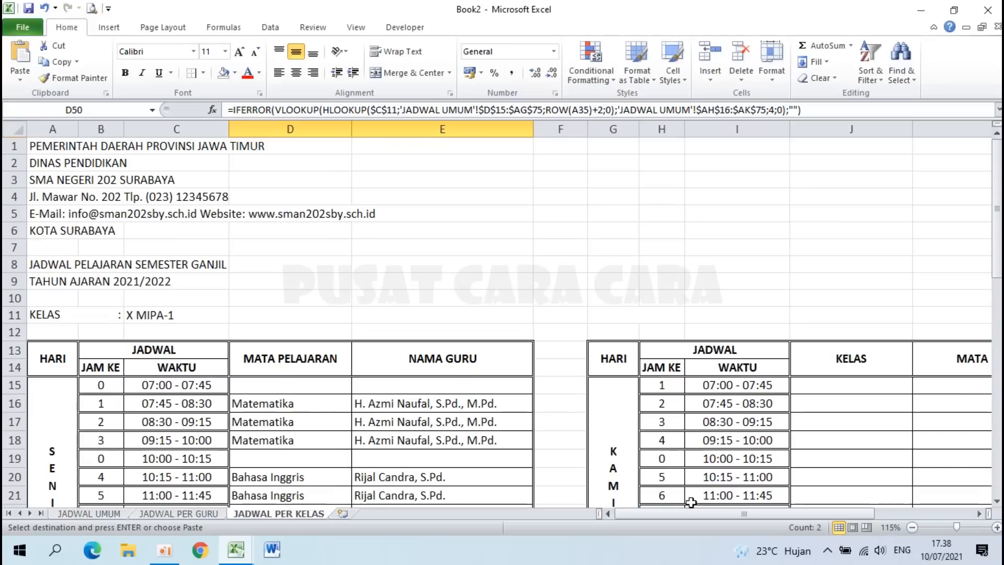
drag(694, 519, 707, 519)
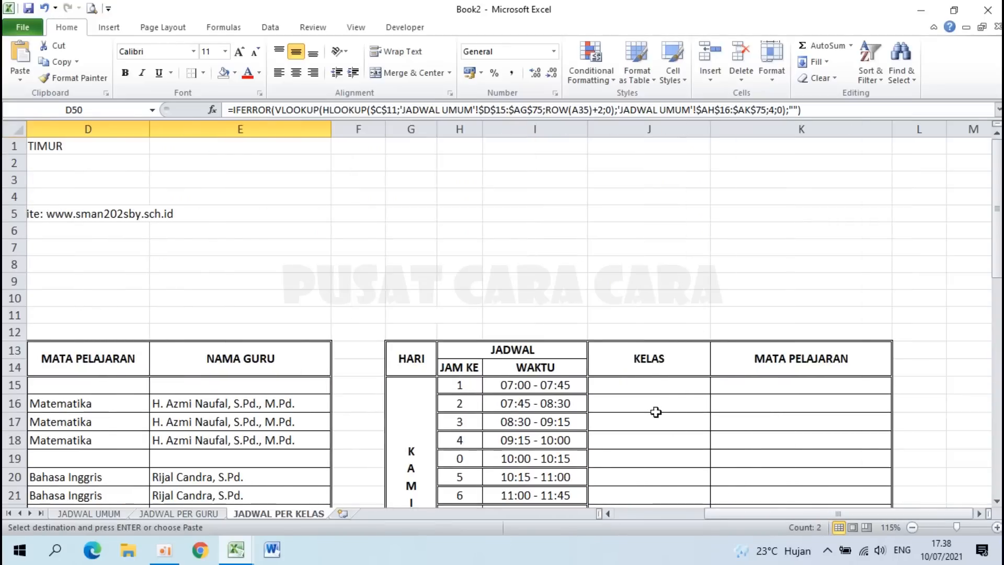
click(645, 387)
key(ctrl+v)
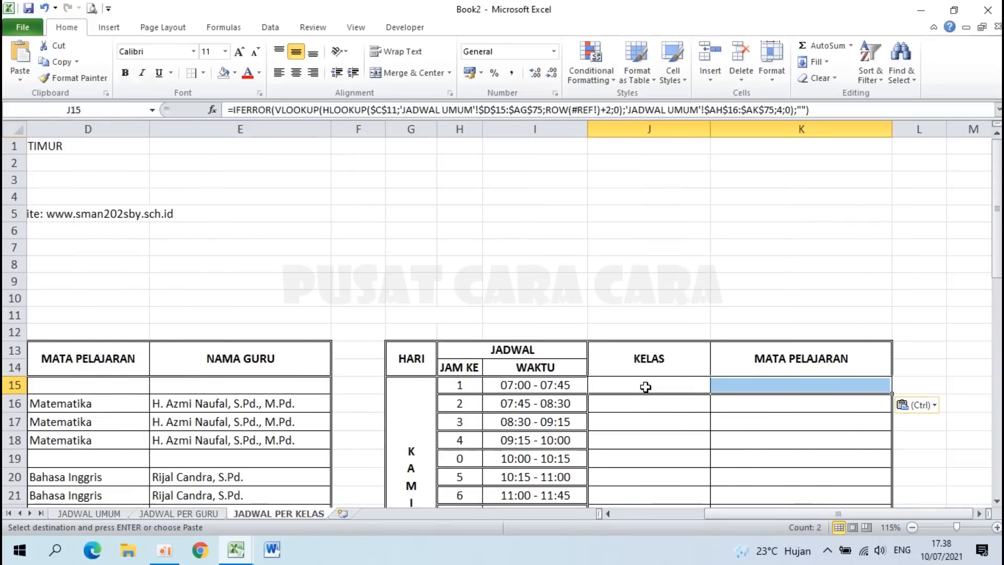
scroll(393, 418, down, 10)
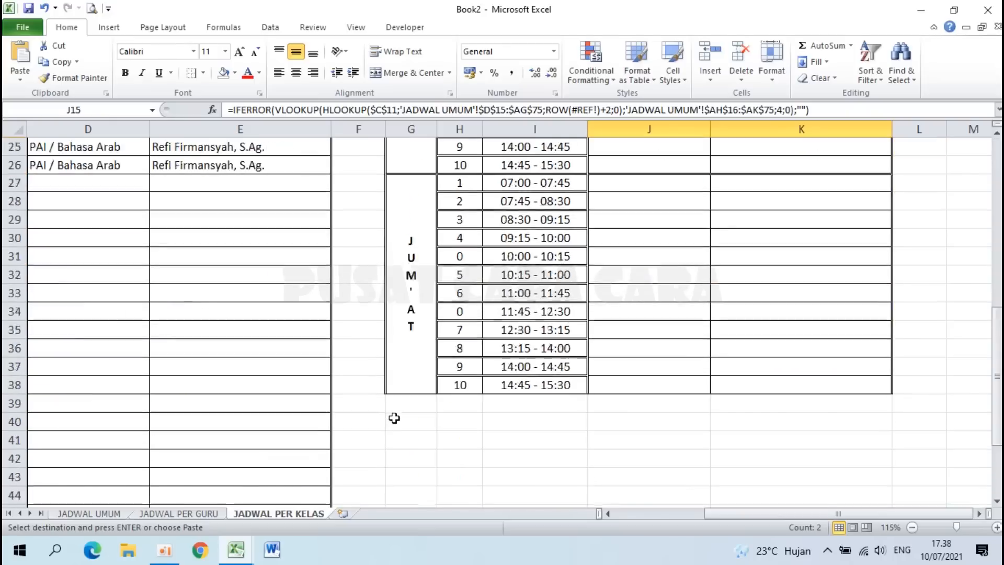
scroll(394, 418, down, 4)
click(102, 276)
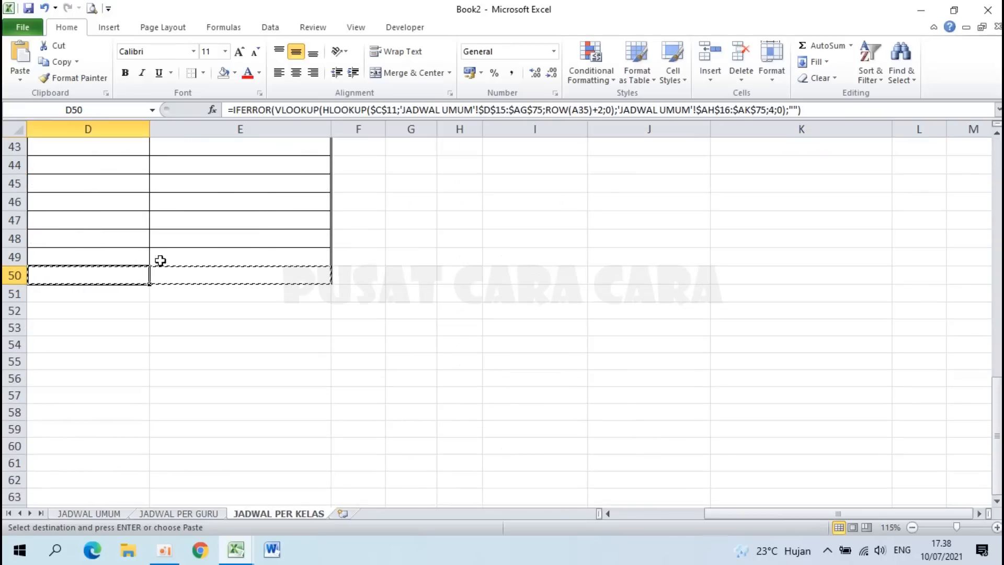
scroll(555, 126, up, 12)
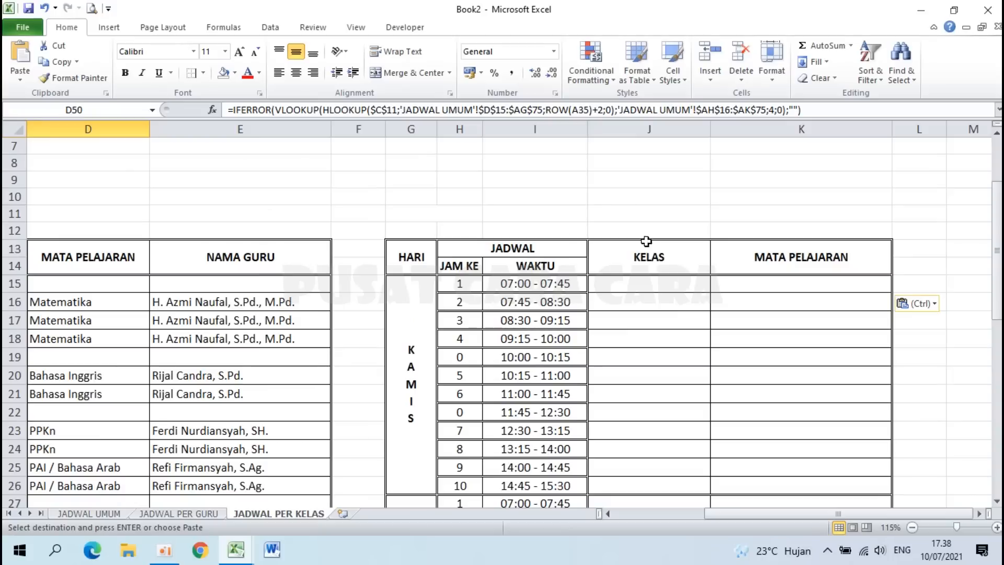
click(643, 291)
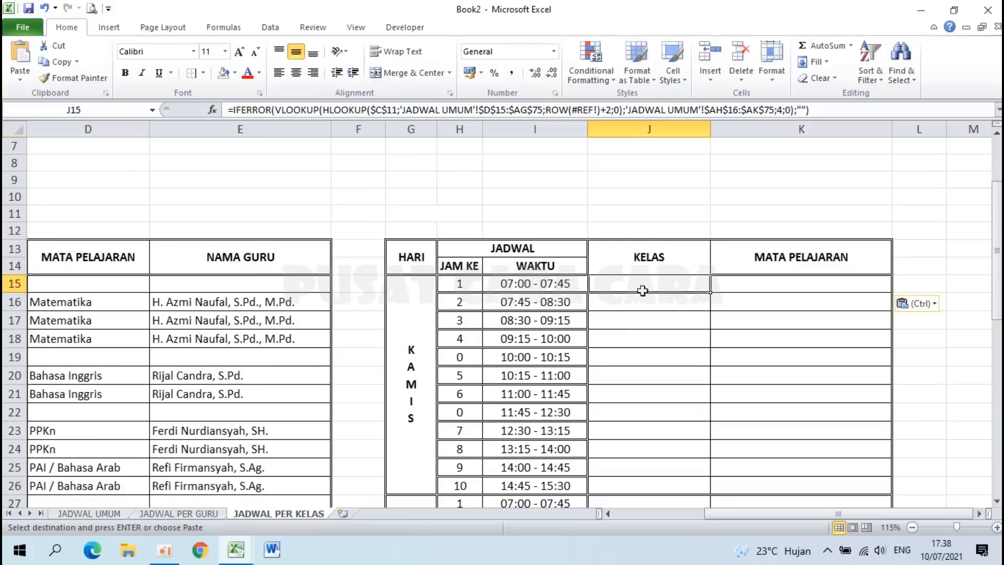
click(598, 110)
drag(596, 110, 574, 110)
Step: Replace #REF! with A36 in both the J15 and K15 formulas
text(A36)
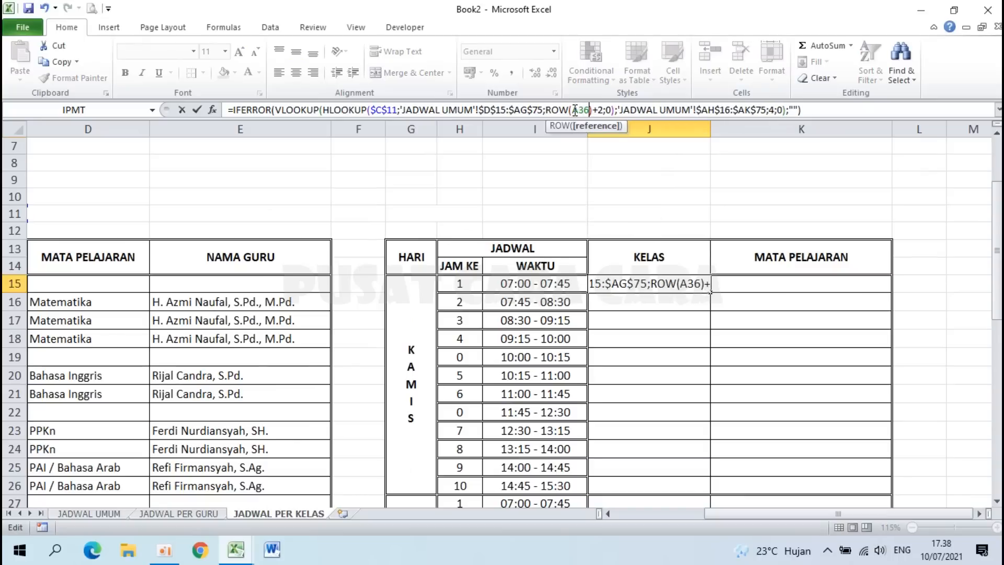
key(Return)
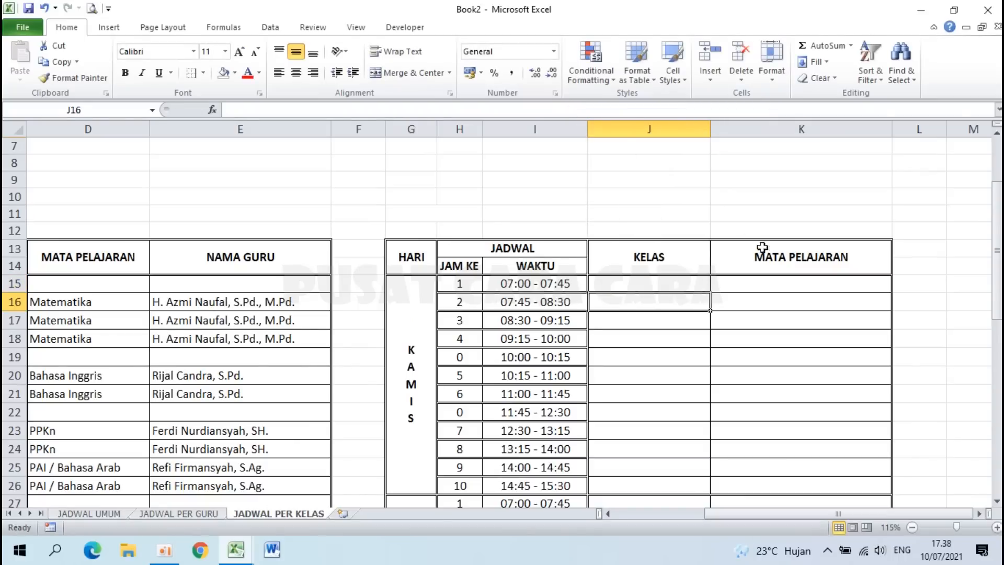
click(765, 285)
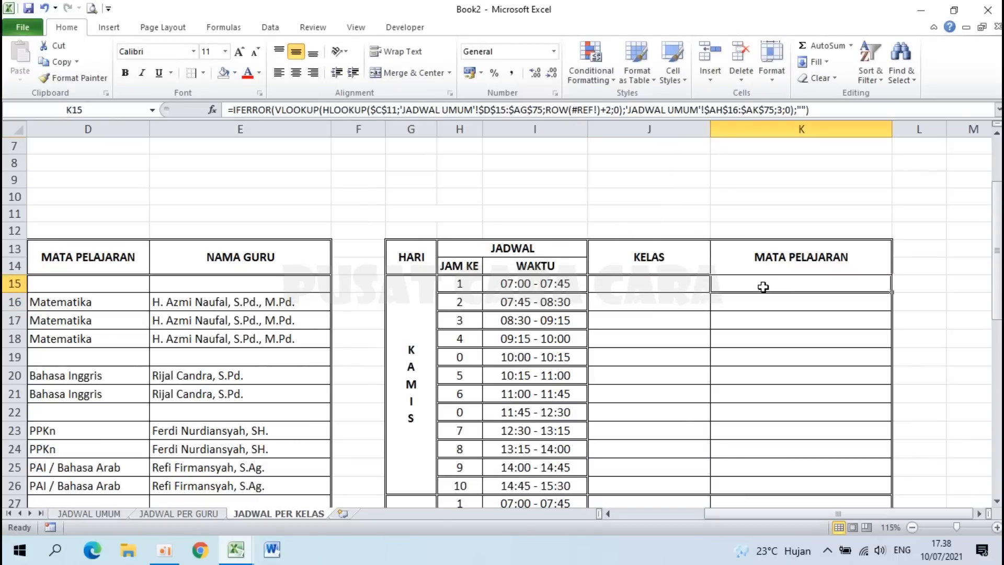
click(601, 110)
drag(598, 110, 583, 110)
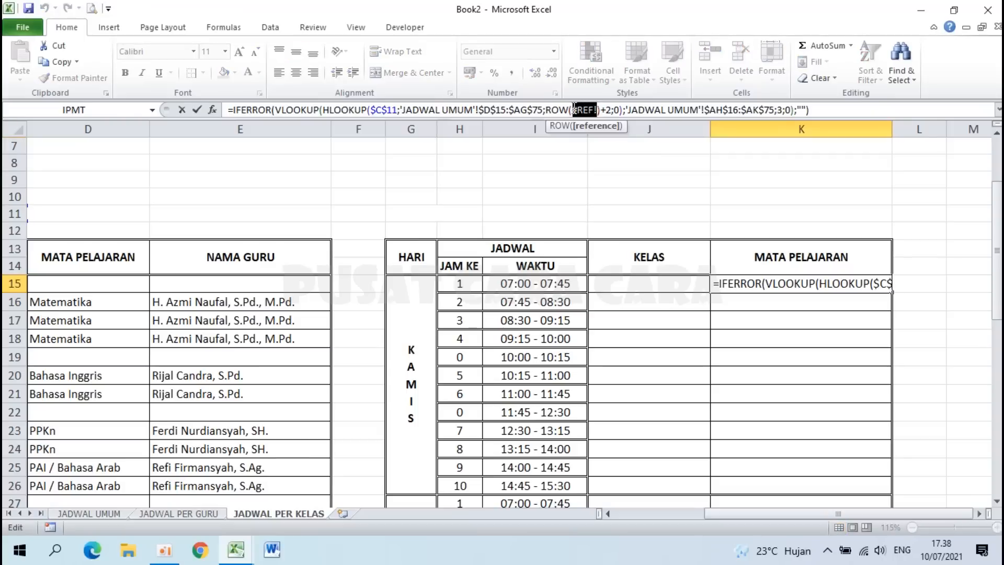
text(A36)
key(Return)
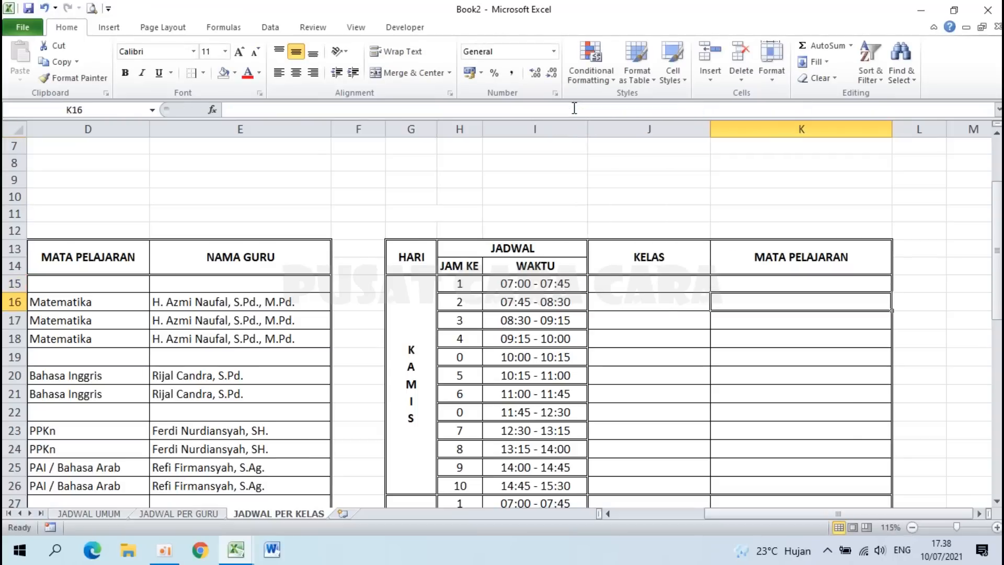
Step: Fill the corrected J15:K15 formulas down through row 38
scroll(750, 240, down, 1)
click(750, 240)
click(694, 307)
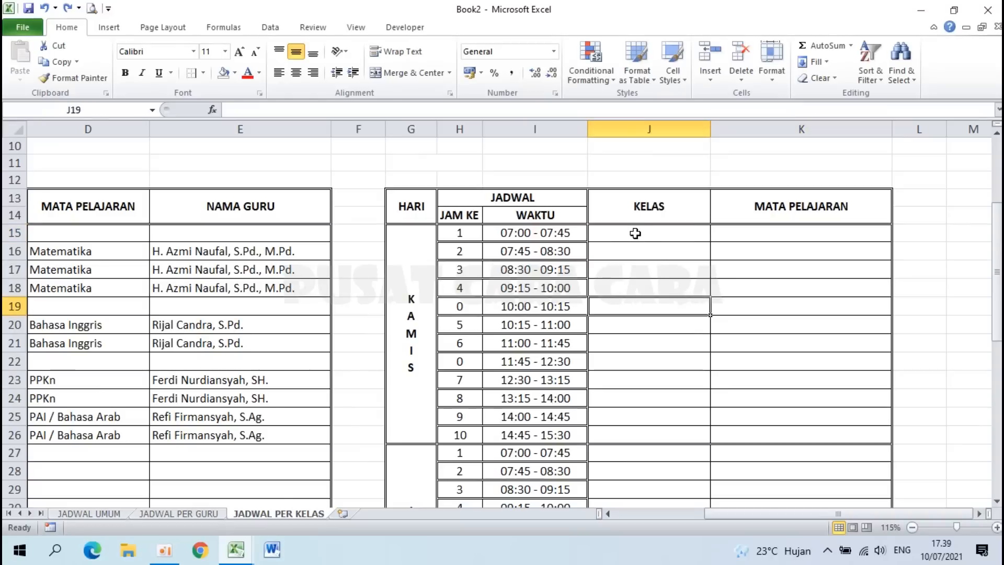
drag(627, 234, 764, 234)
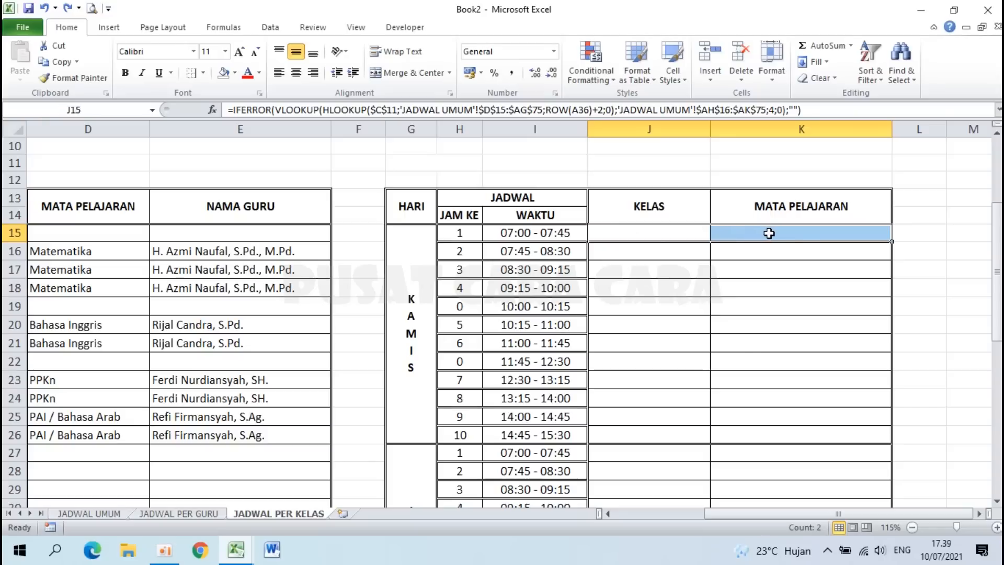
drag(894, 240, 889, 455)
scroll(834, 377, up, 4)
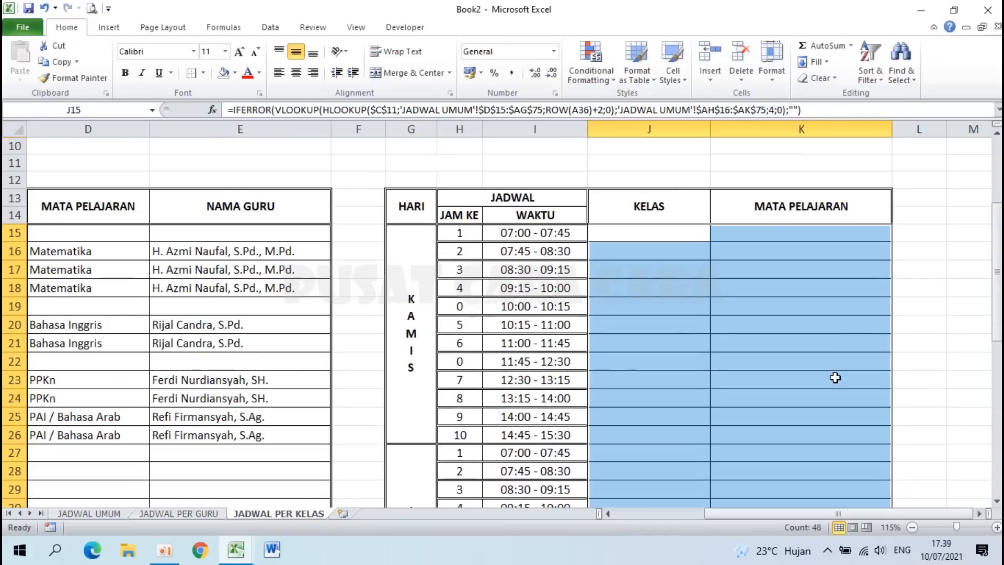
click(668, 275)
click(657, 237)
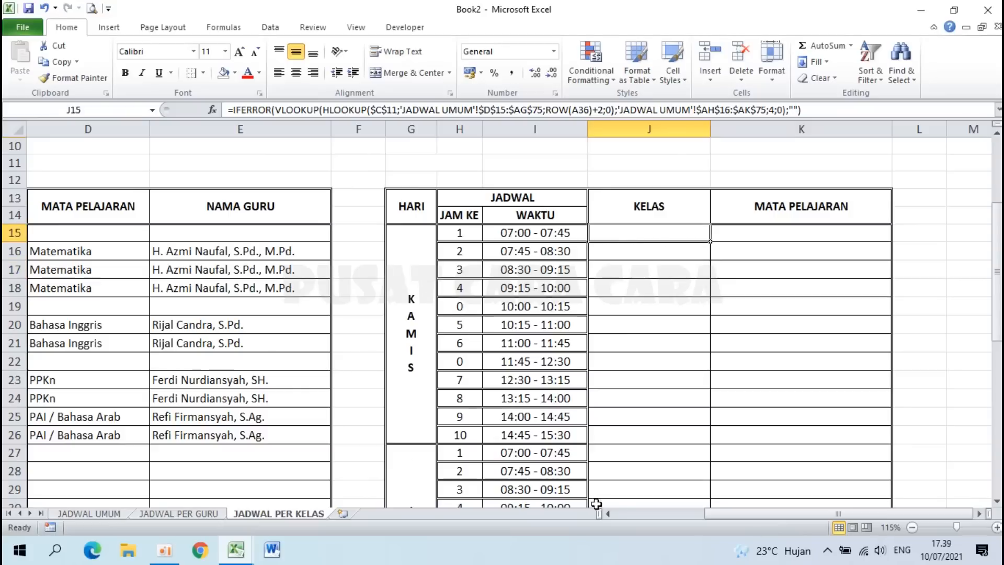
click(631, 514)
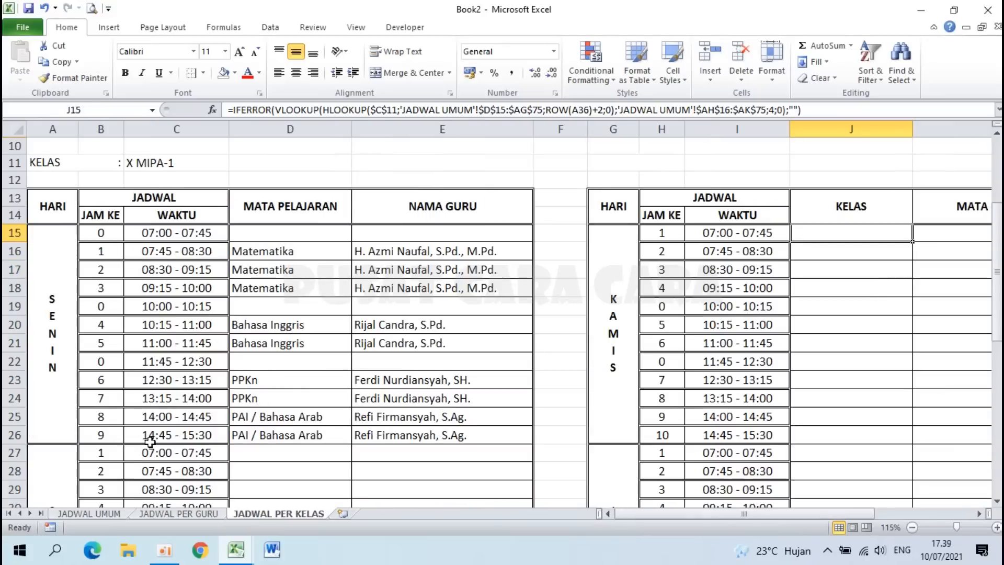
Step: Enter 42 in D52 and D53 of JADWAL UMUM so KAMIS shows Prakarya and its teacher
click(95, 513)
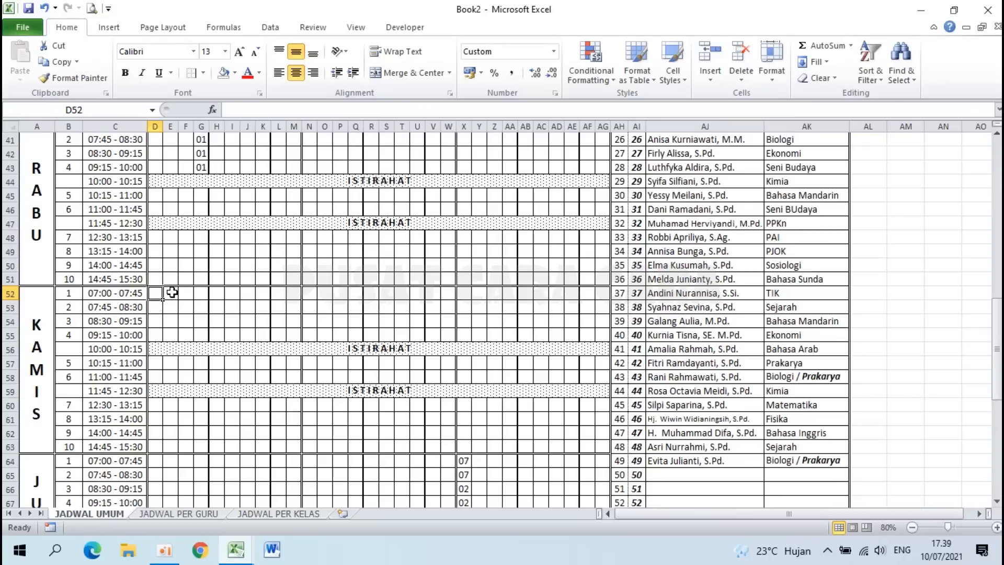
text(42)
key(Return)
text(42)
key(Return)
click(272, 514)
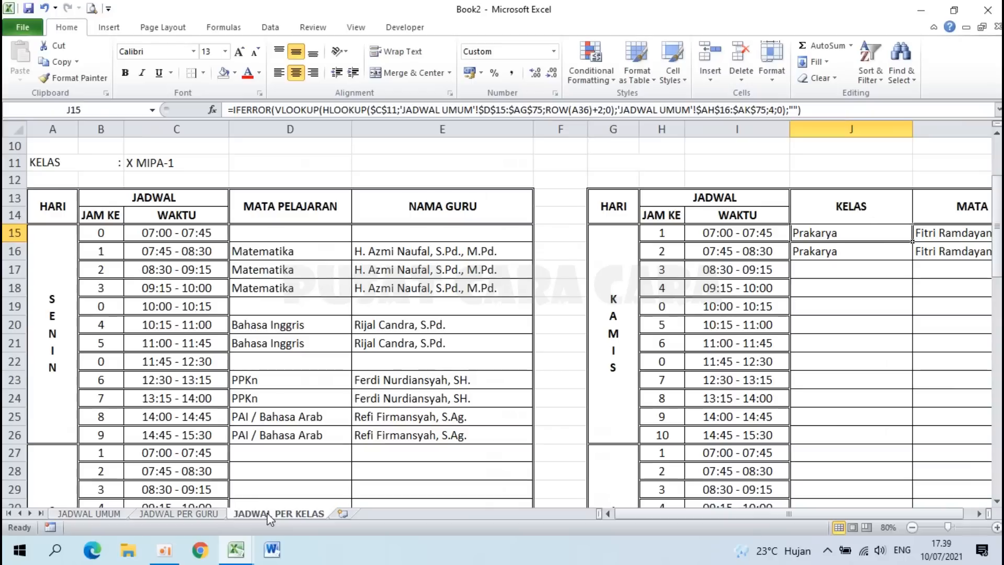
drag(715, 513, 801, 513)
click(632, 254)
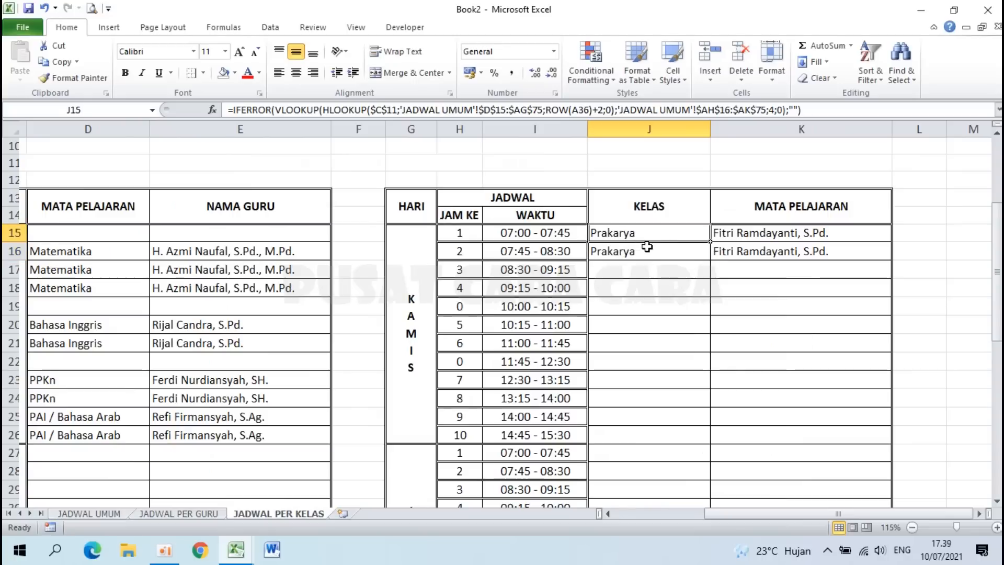
click(748, 236)
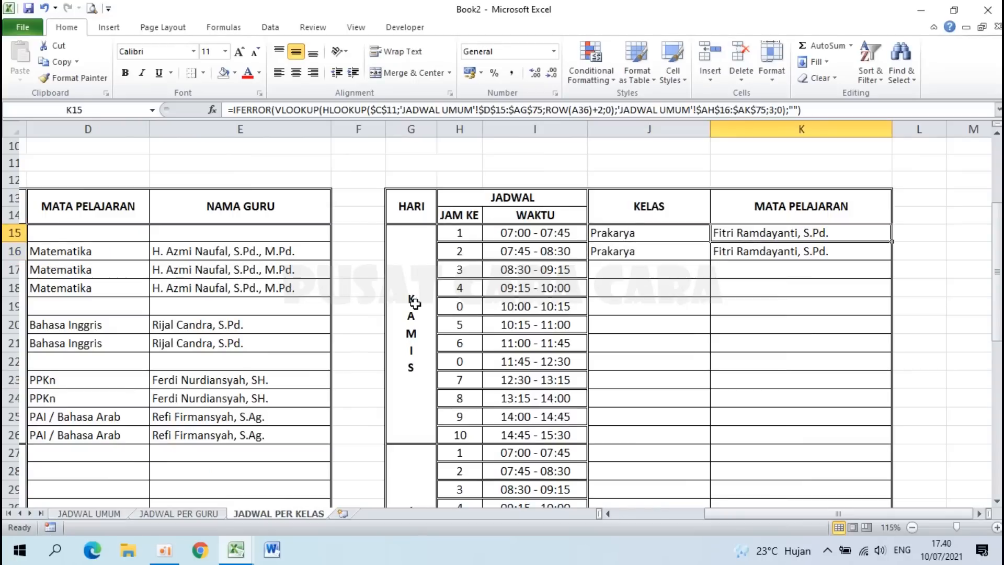
Step: Return to the top of JADWAL PER KELAS with Ctrl+Home
scroll(415, 303, down, 3)
scroll(415, 304, up, 1)
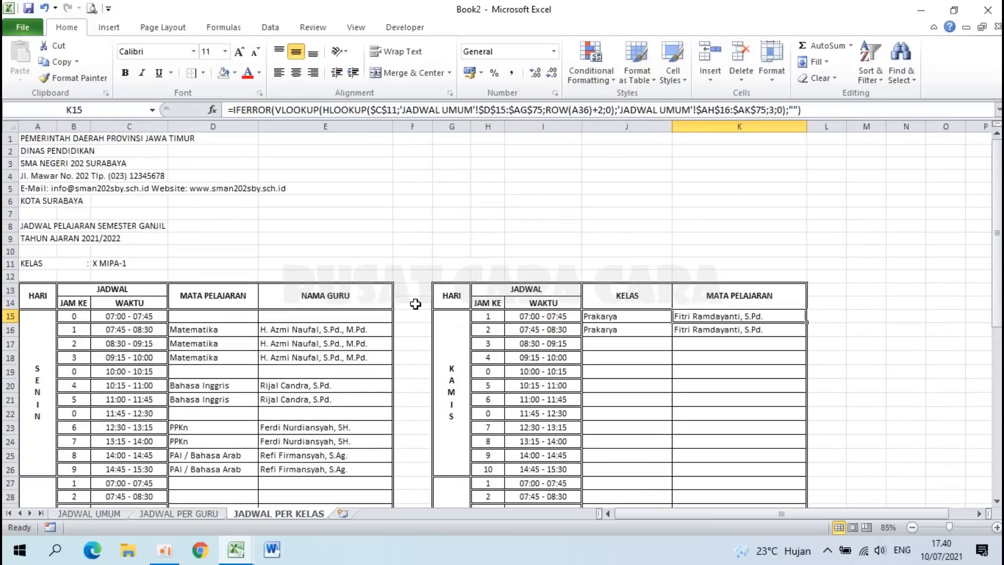
scroll(415, 303, up, 1)
scroll(416, 303, up, 1)
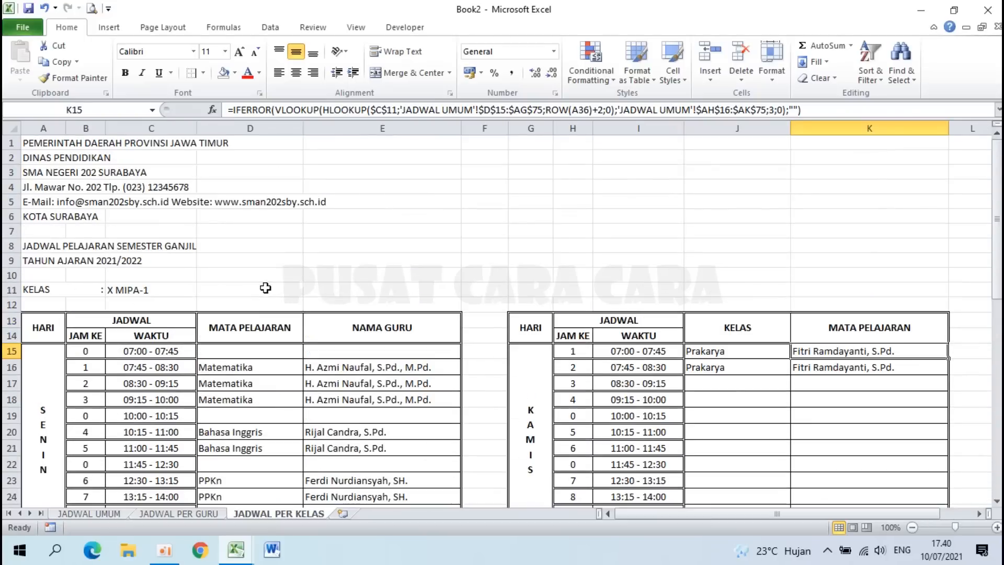
scroll(267, 285, up, 3)
key(ctrl+Home)
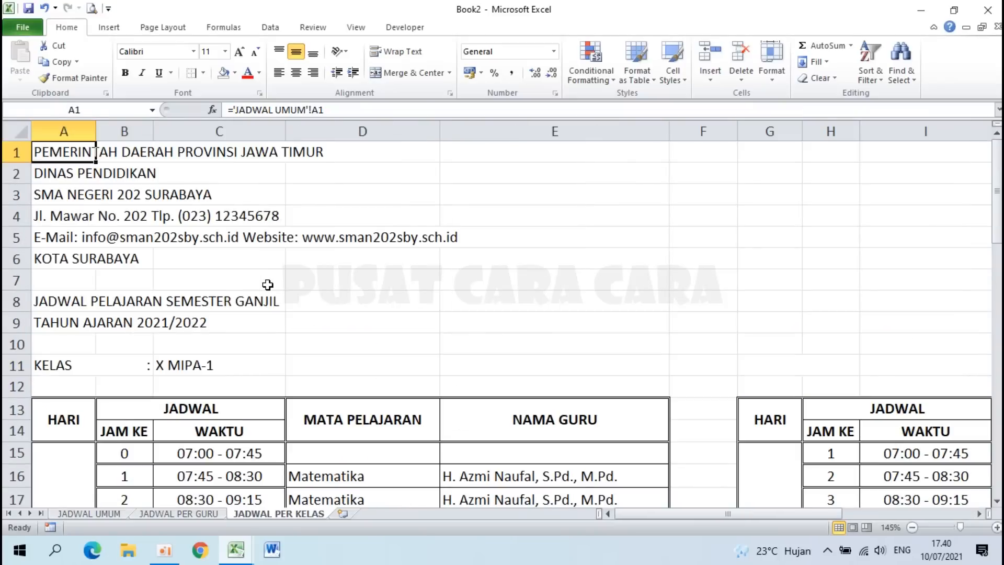
scroll(74, 151, down, 2)
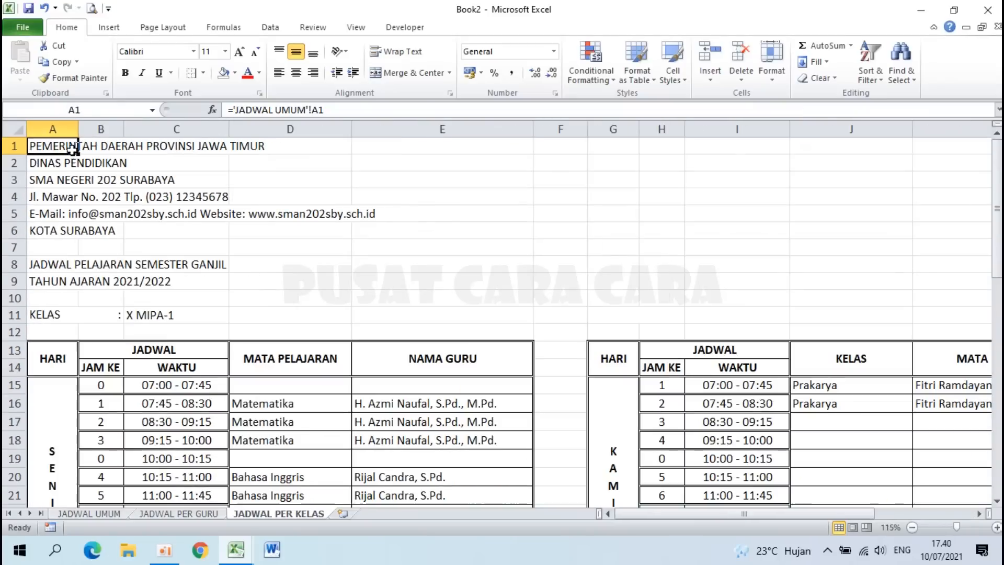
Step: Merge and centre A1:J1, then paint that format onto the DINAS PENDIDIKAN, school name and address lines
drag(65, 146, 842, 149)
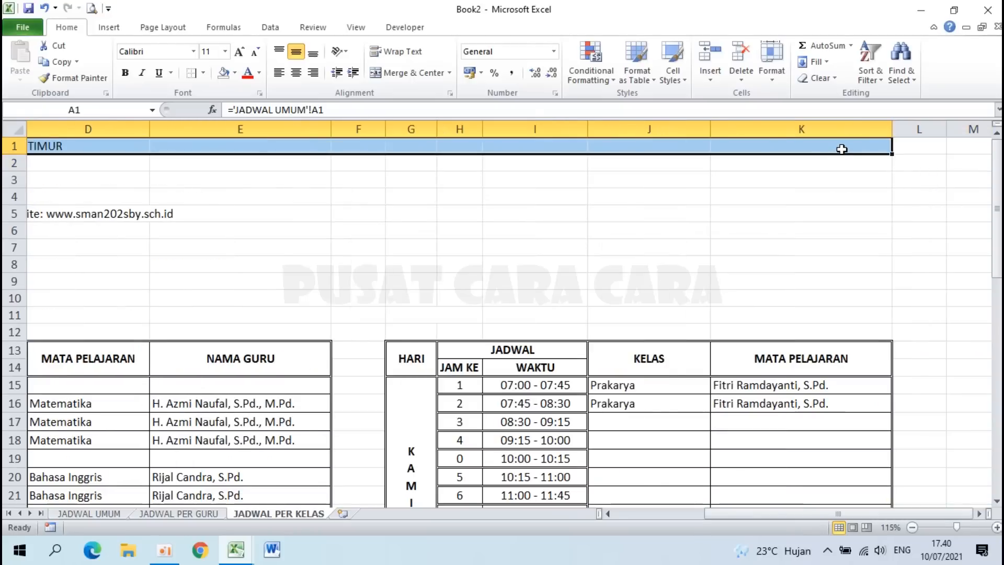
click(667, 514)
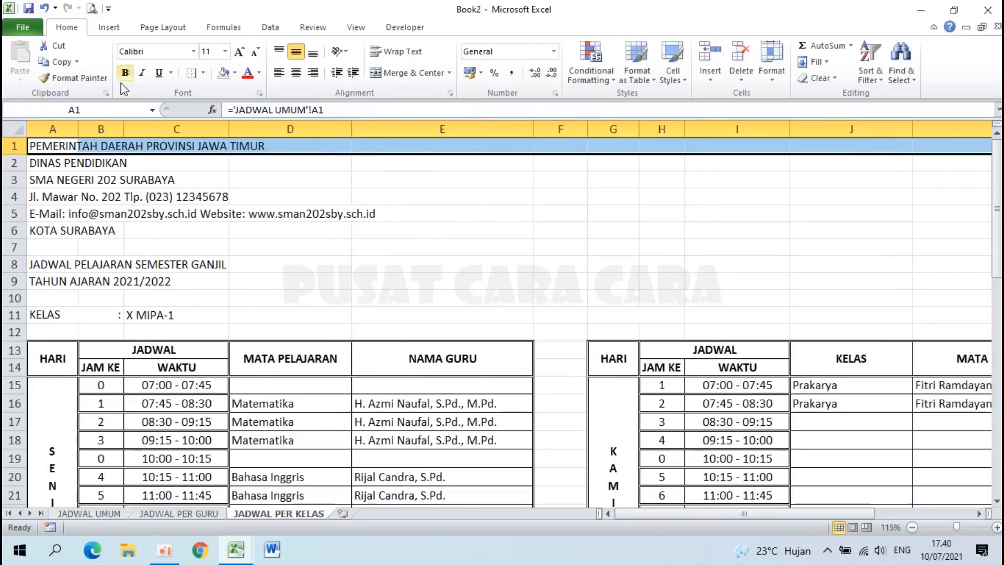
click(410, 72)
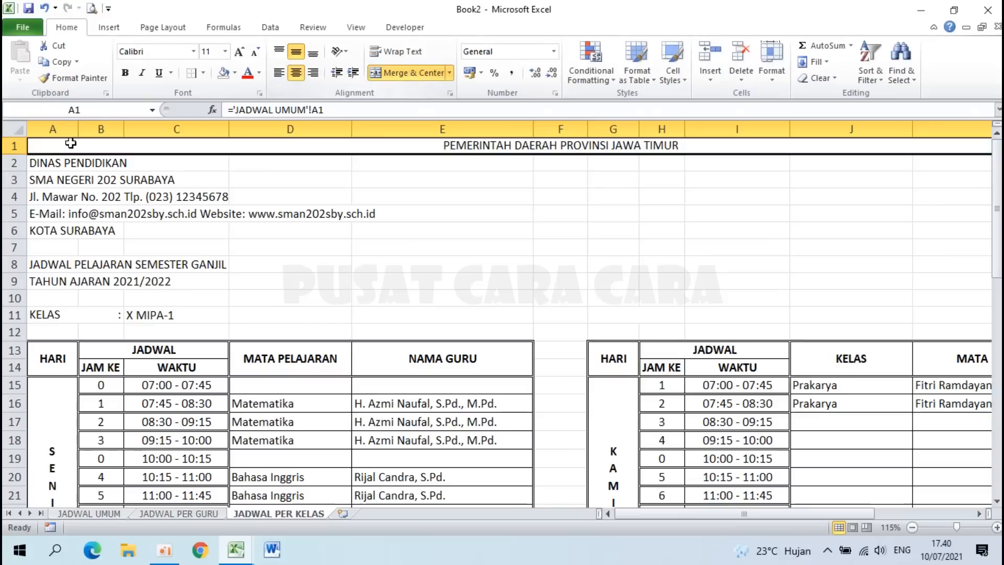
click(64, 77)
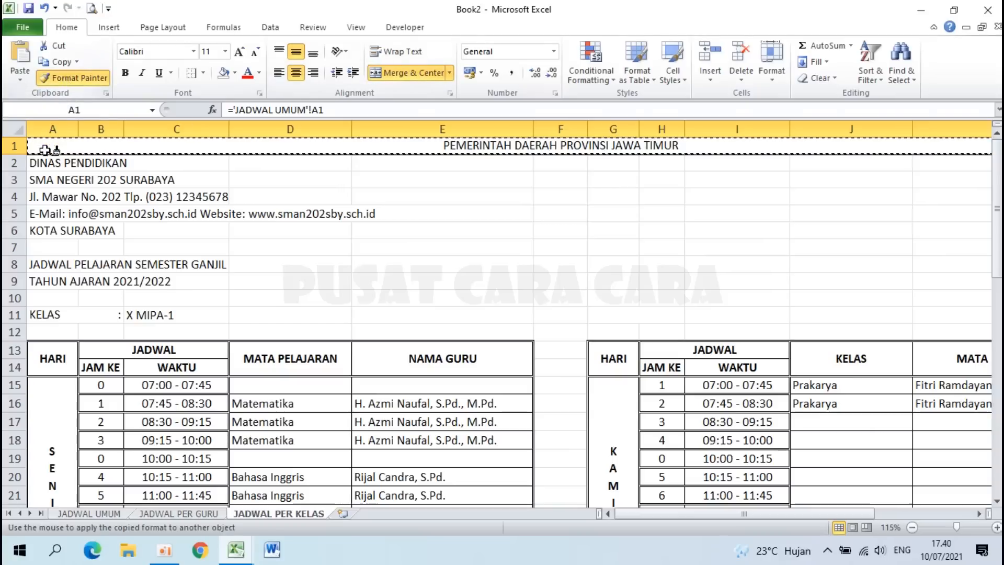
click(46, 164)
click(64, 76)
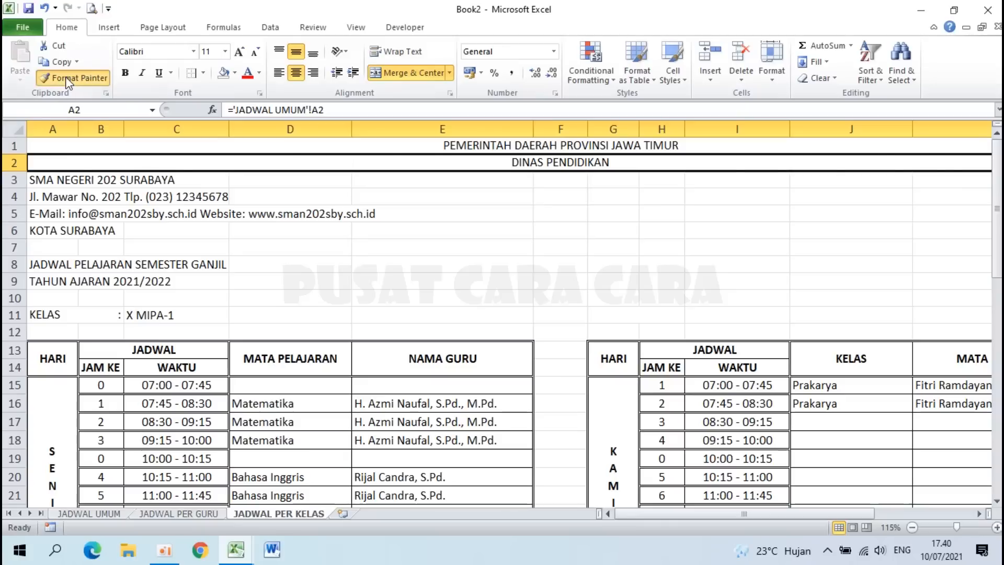
click(46, 179)
click(73, 79)
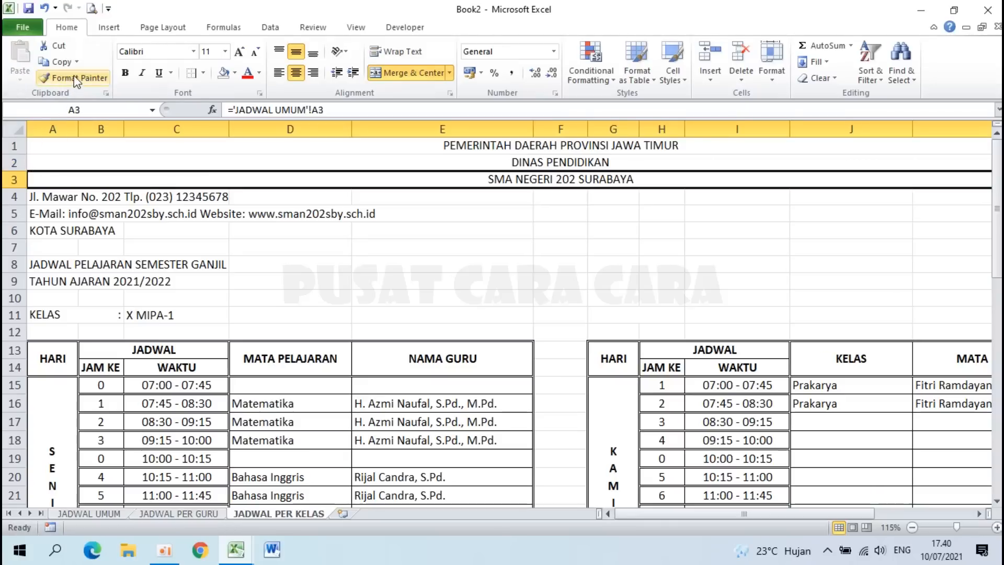
click(46, 196)
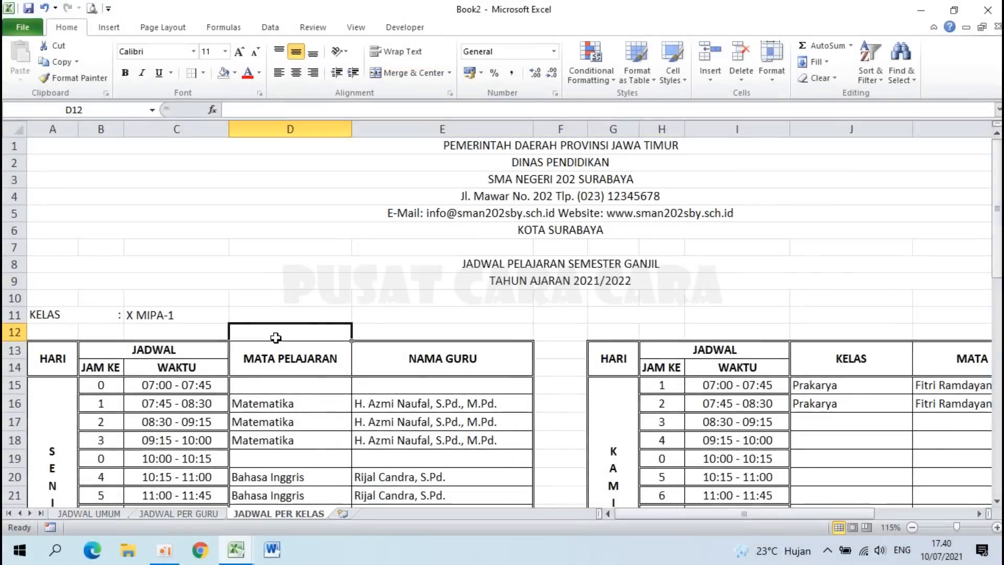
Step: Make the top two header lines 20 pt bold and SMA NEGERI 202 SURABAYA 36 pt bold
drag(519, 146, 524, 164)
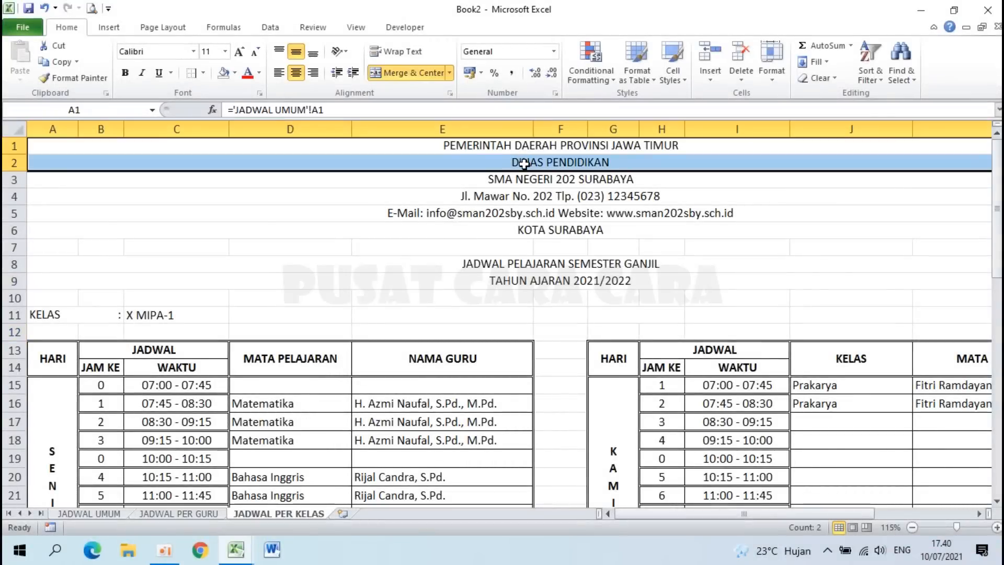
click(225, 52)
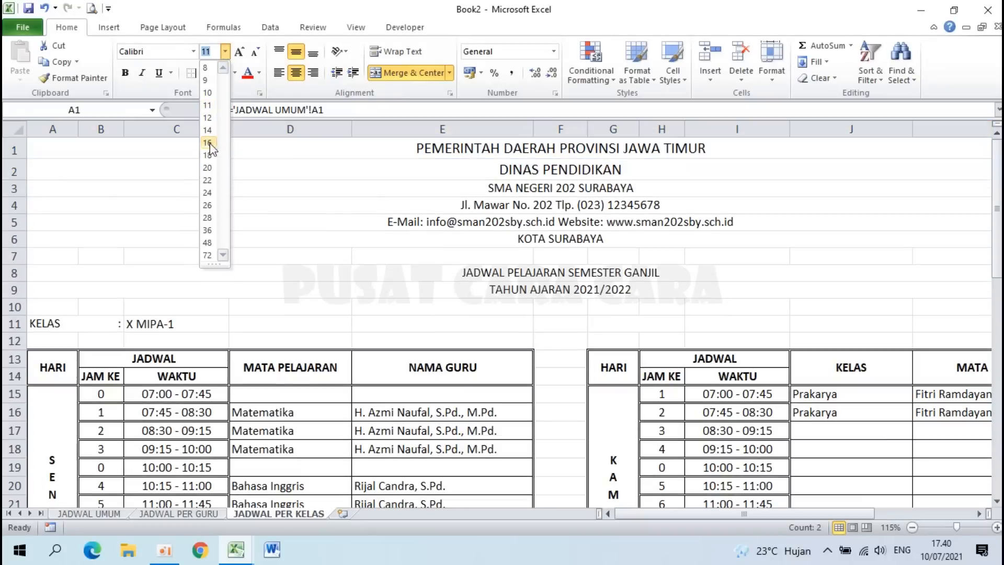
click(207, 167)
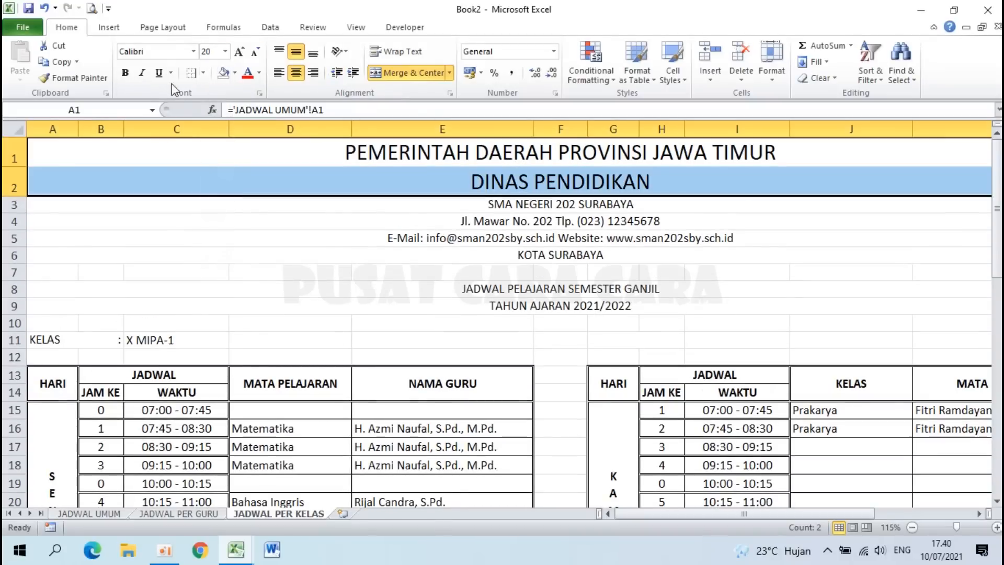
click(127, 72)
click(536, 204)
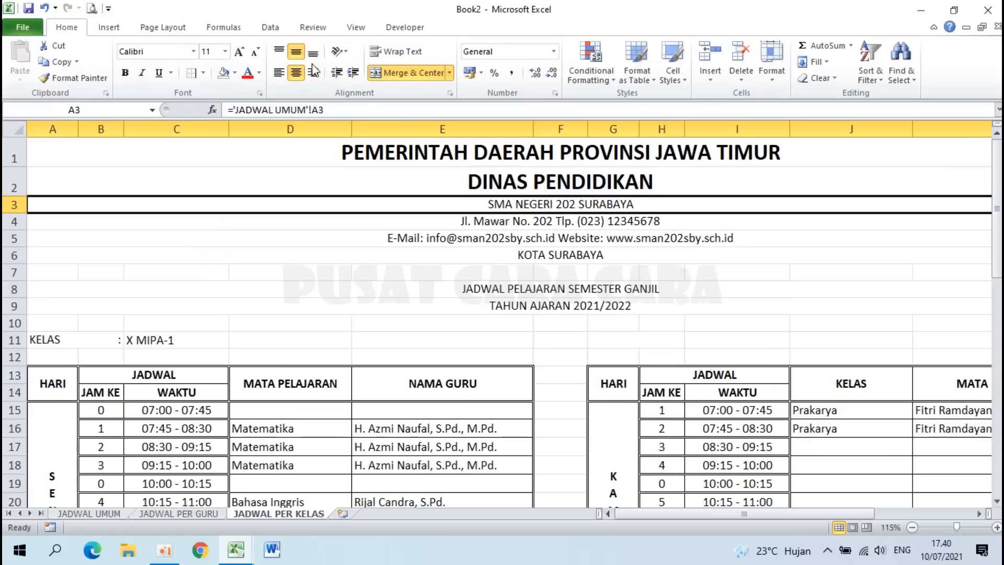
click(226, 52)
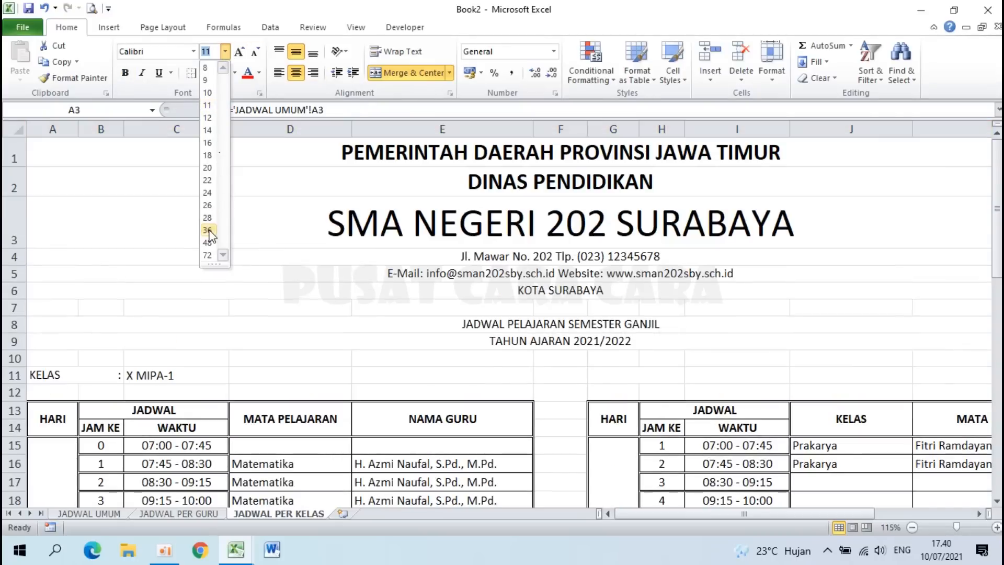
click(208, 230)
click(125, 72)
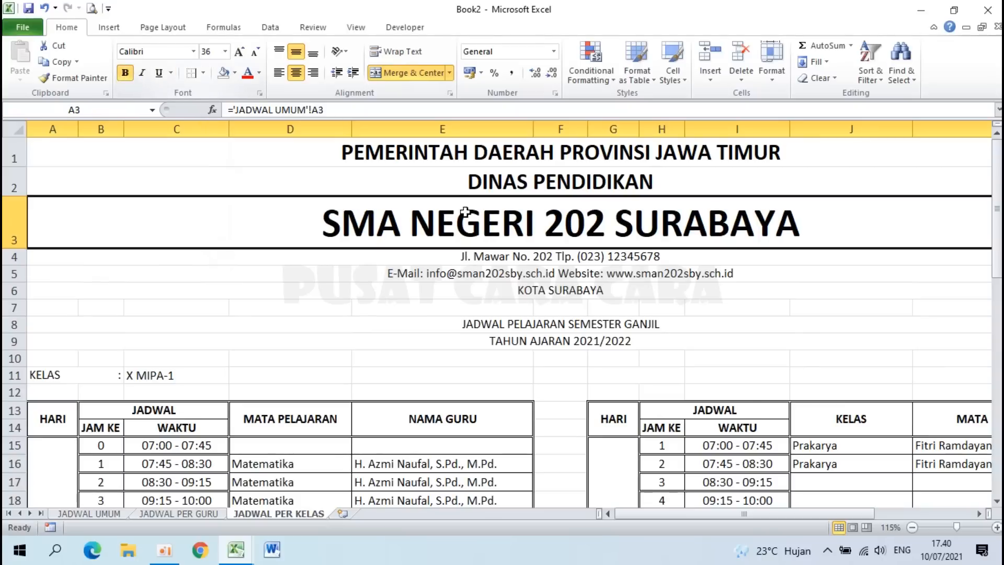
Step: Set the address and e-mail lines to 16 pt and KOTA SURABAYA to 18 pt bold
drag(481, 256, 487, 274)
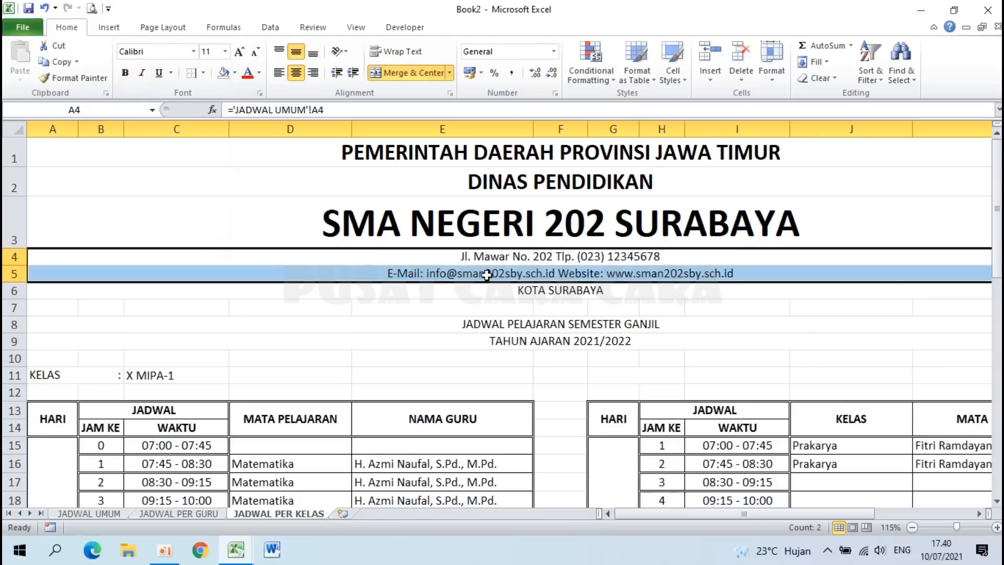
click(225, 52)
click(209, 142)
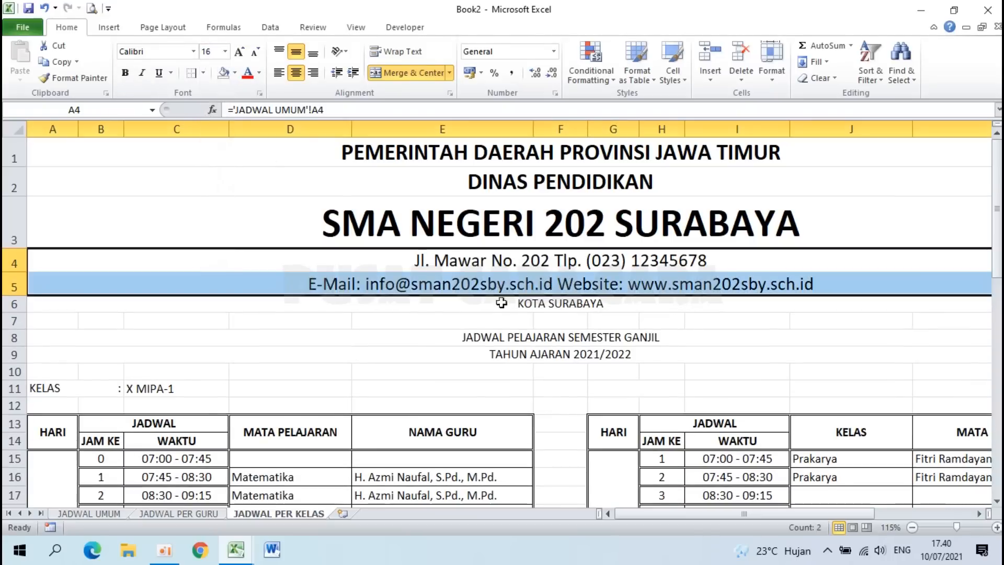
click(541, 309)
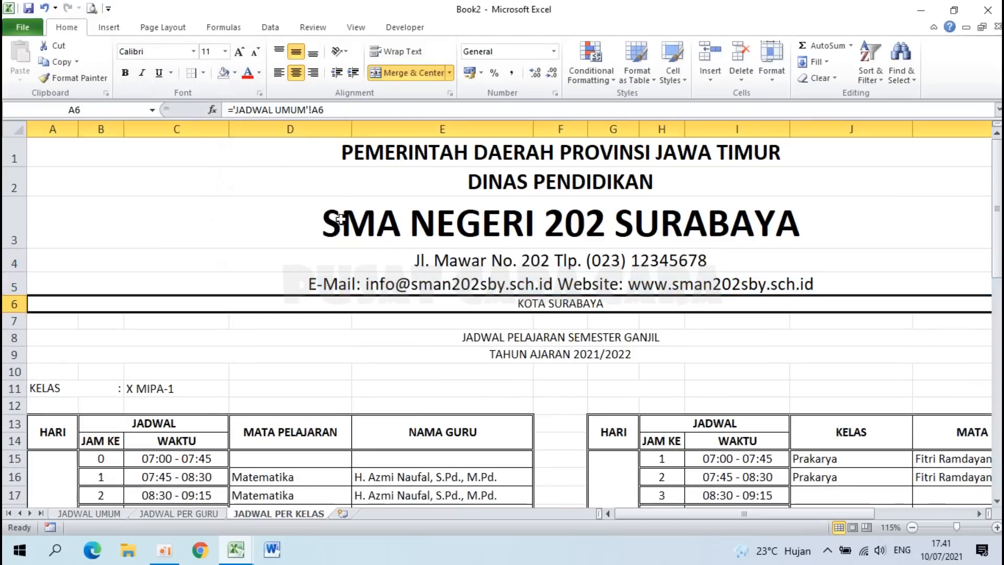
click(224, 53)
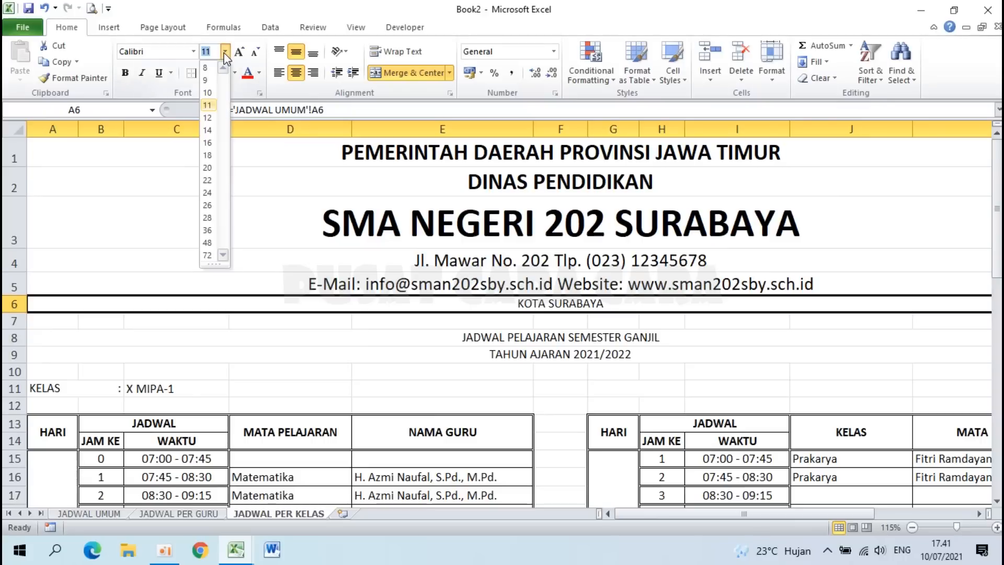
click(207, 155)
click(125, 73)
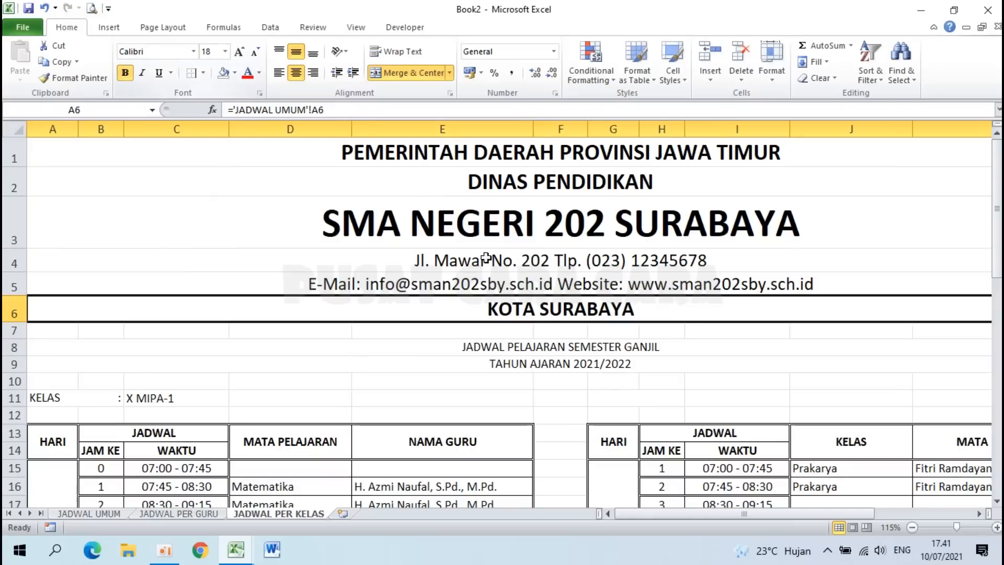
Step: Make the two semester and academic-year title lines 20 pt bold
drag(532, 350, 531, 364)
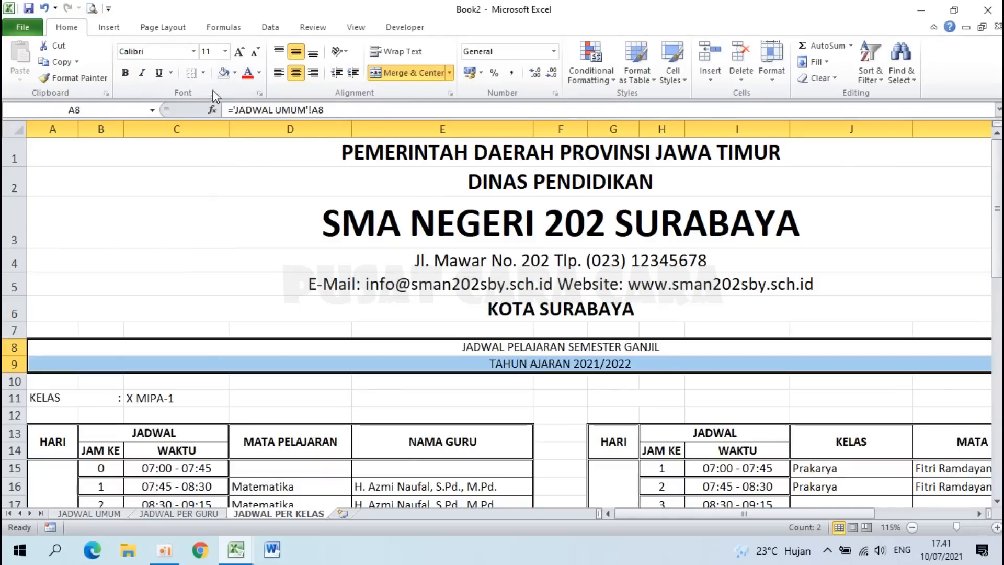
click(225, 52)
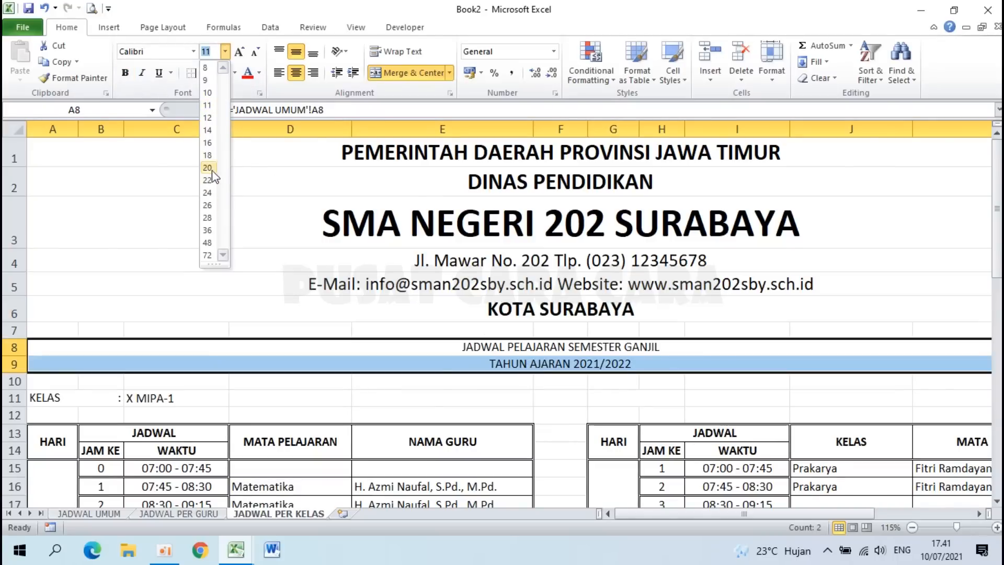
click(208, 168)
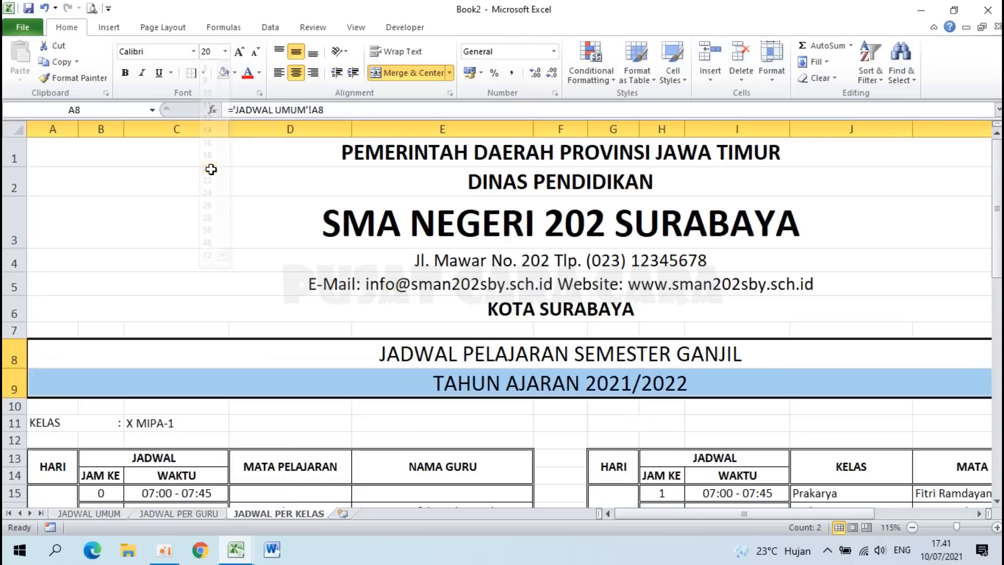
click(123, 73)
scroll(308, 217, down, 3)
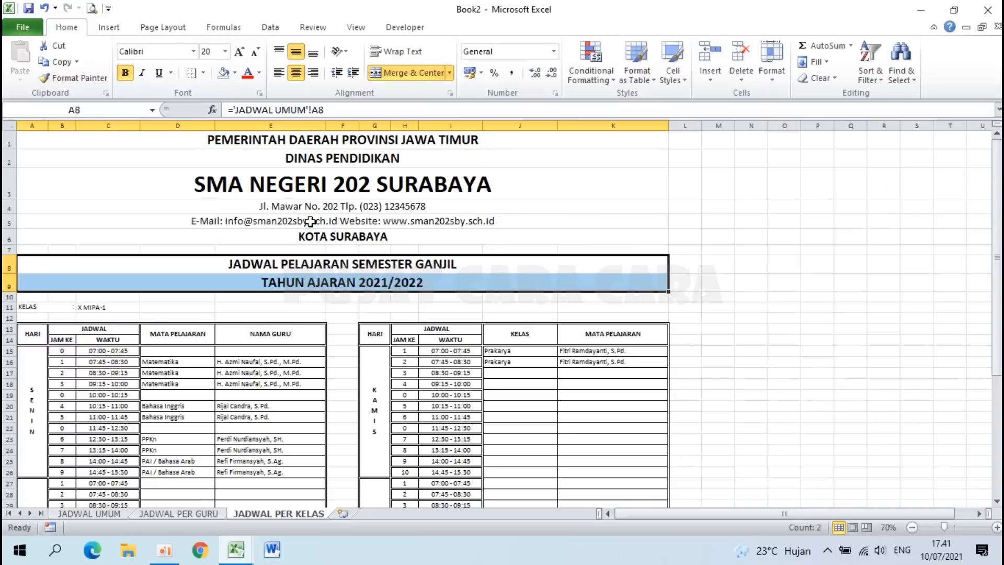
Step: Put a thick bottom border under the KOTA SURABAYA line
click(308, 242)
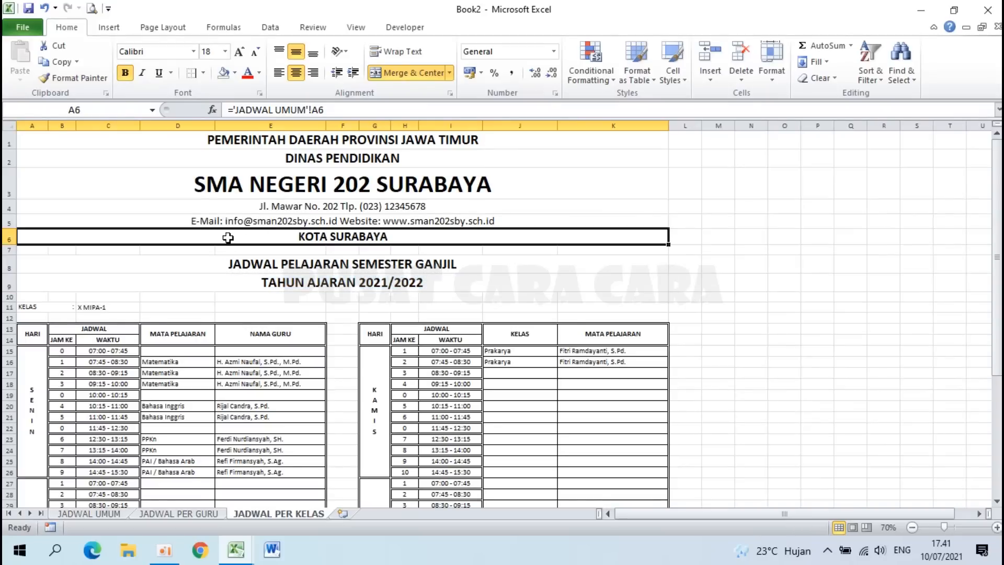
click(204, 75)
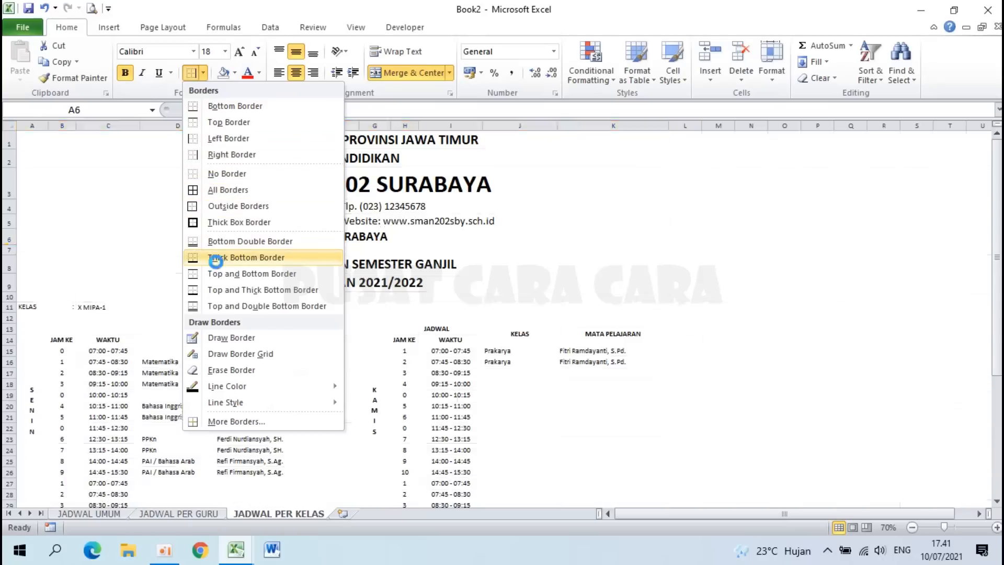
click(246, 258)
click(246, 285)
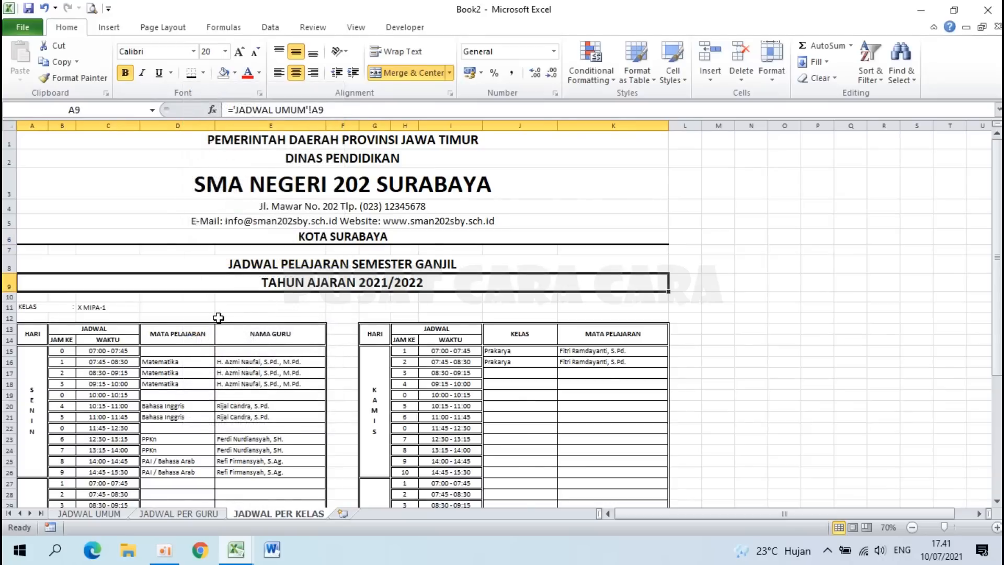
ctrl+scroll(218, 318, up, 3)
Step: Make the KELAS : X MIPA-1 line in A11:C11 18 pt bold
drag(46, 287, 188, 289)
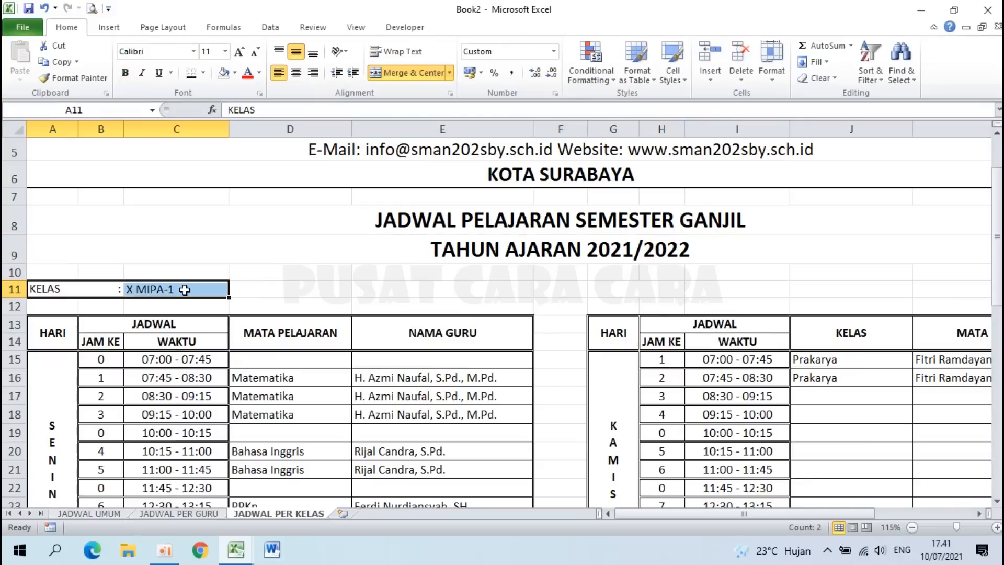
click(225, 52)
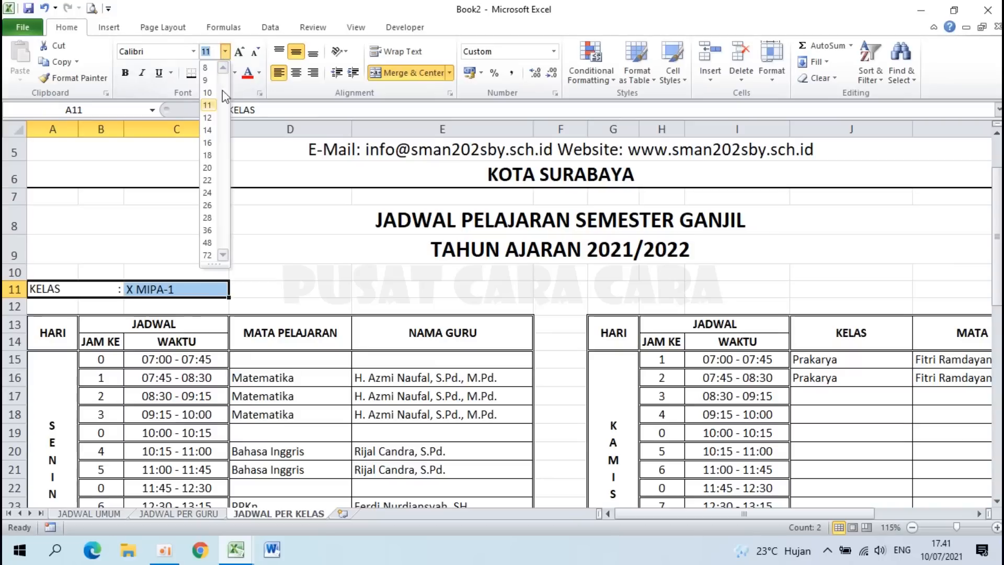
click(207, 155)
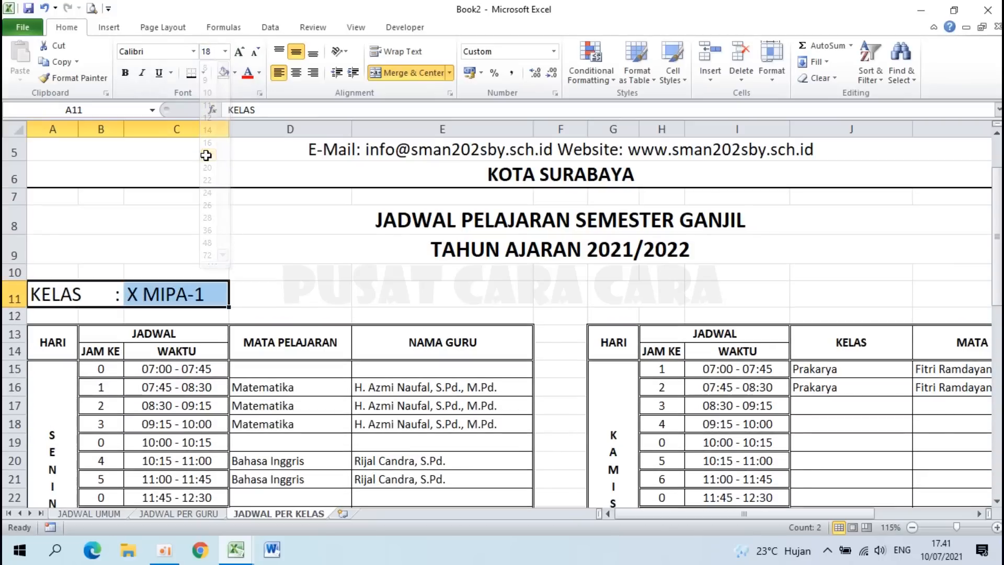
click(124, 73)
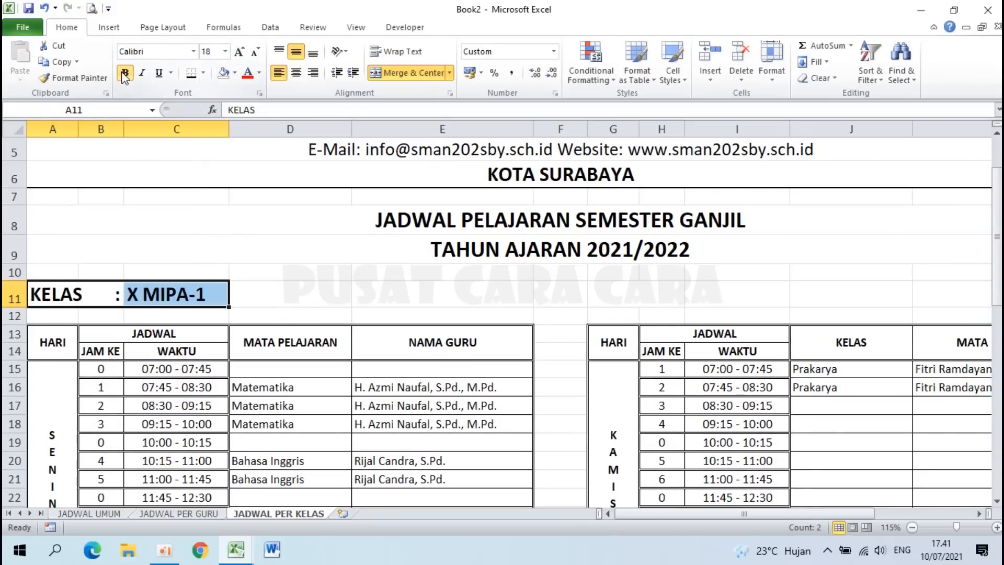
Step: Check the C11 class dropdown, keeping X MIPA-1 selected
click(239, 233)
click(214, 294)
click(235, 300)
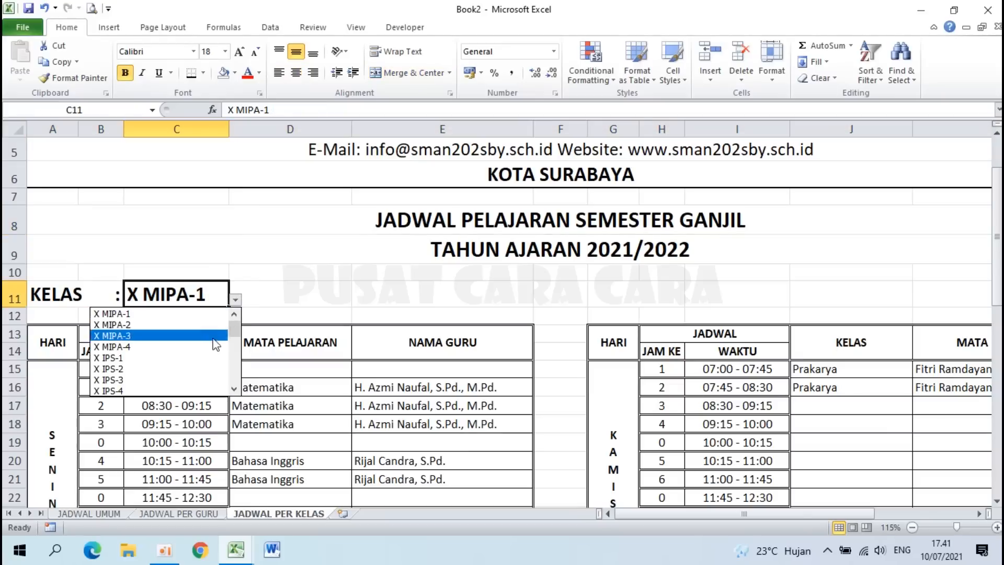
click(294, 301)
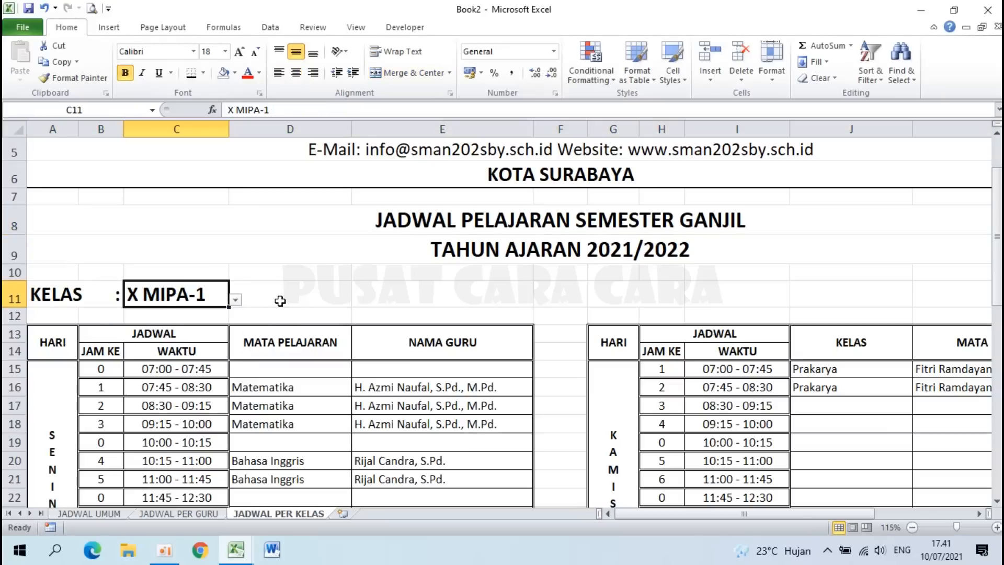
scroll(281, 301, down, 2)
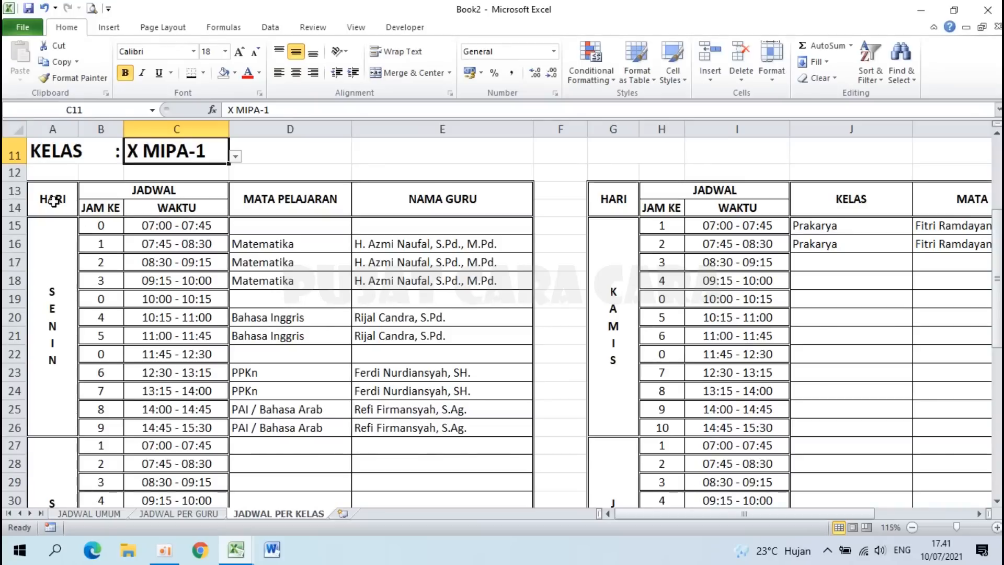
Step: Set both tables' header rows A13:K14 to 16 pt
drag(49, 197, 937, 197)
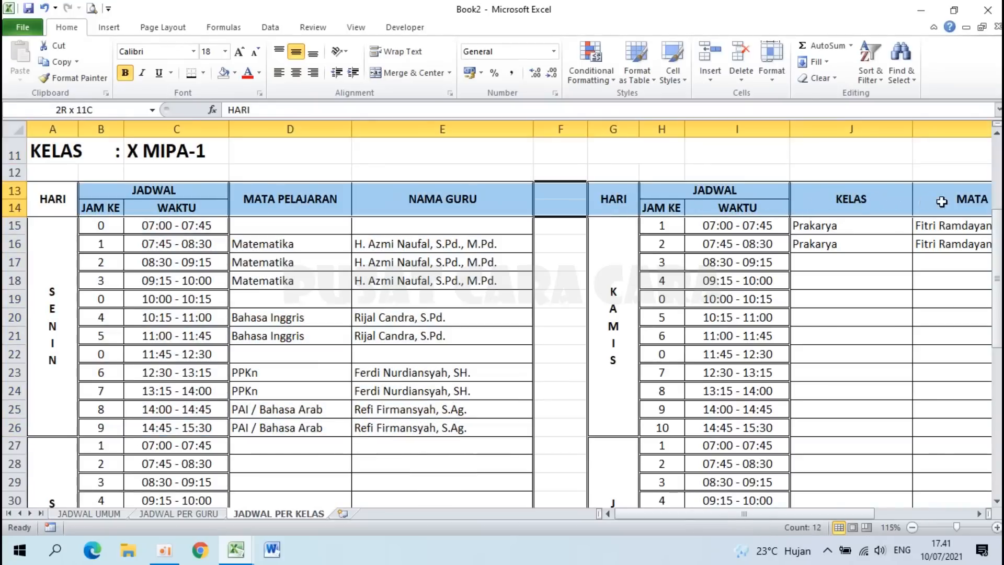
ctrl+scroll(937, 197, down, 1)
click(226, 52)
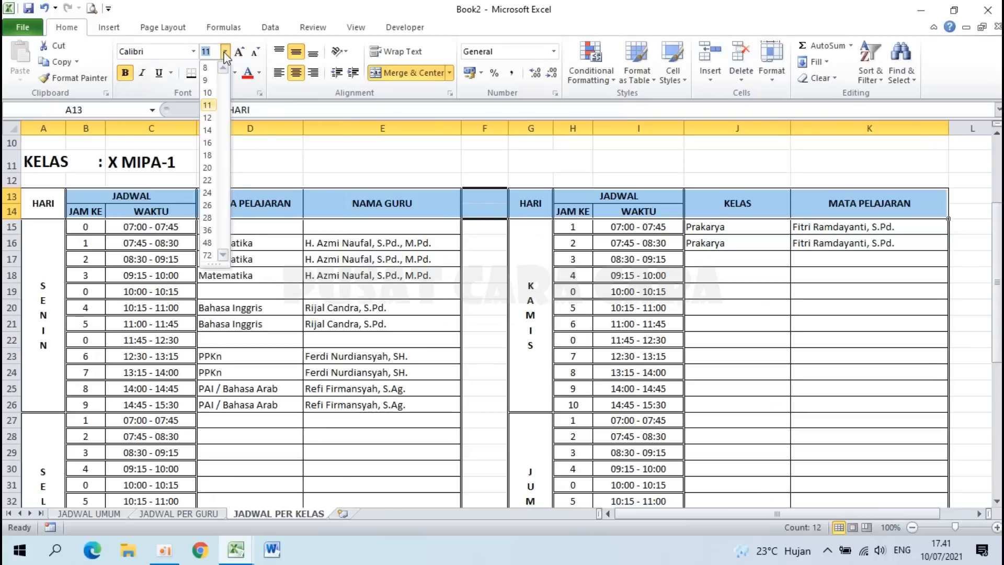
click(207, 142)
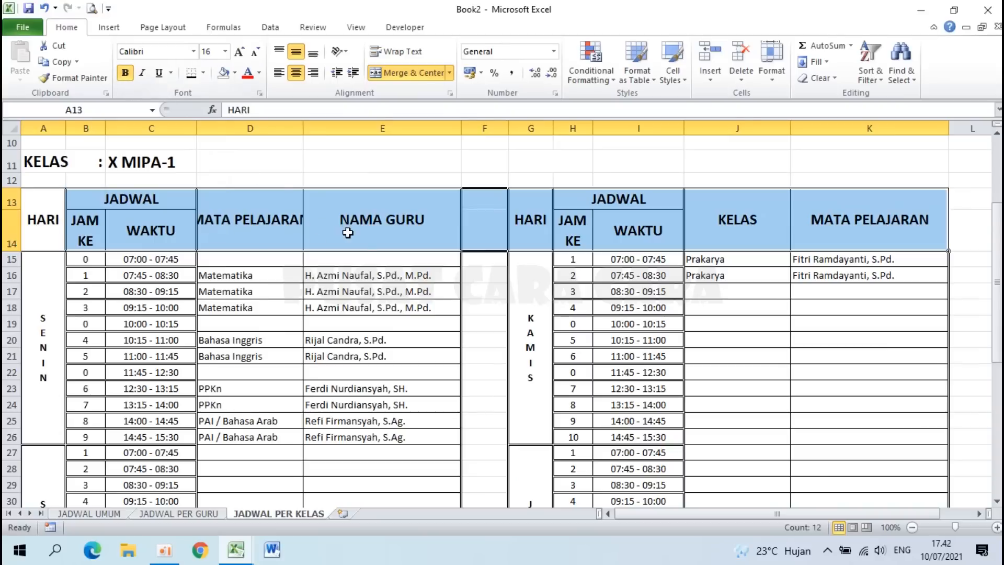
click(242, 290)
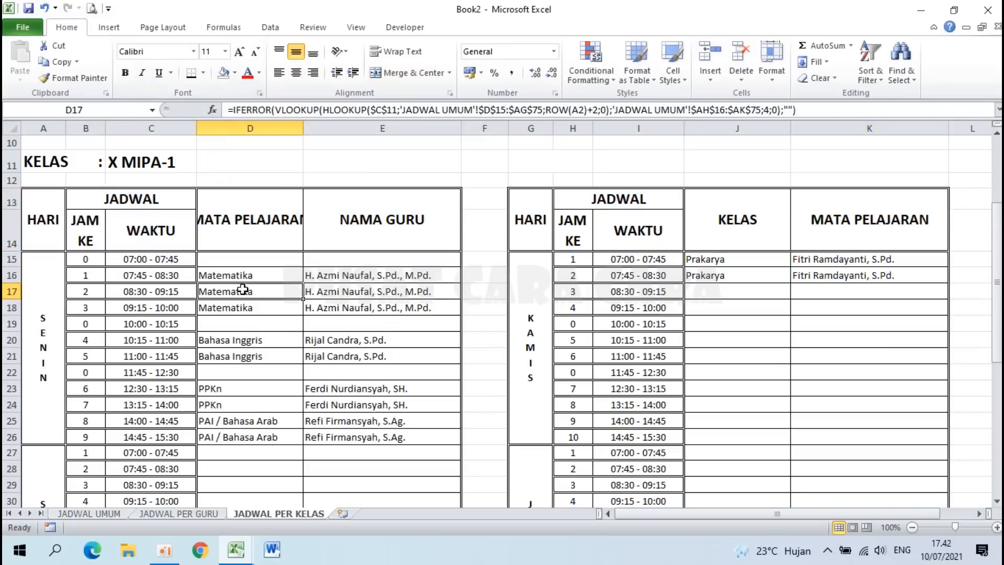
Step: Wrap the left table's MATA PELAJARAN header in D13 onto two lines
click(83, 228)
click(571, 226)
click(240, 205)
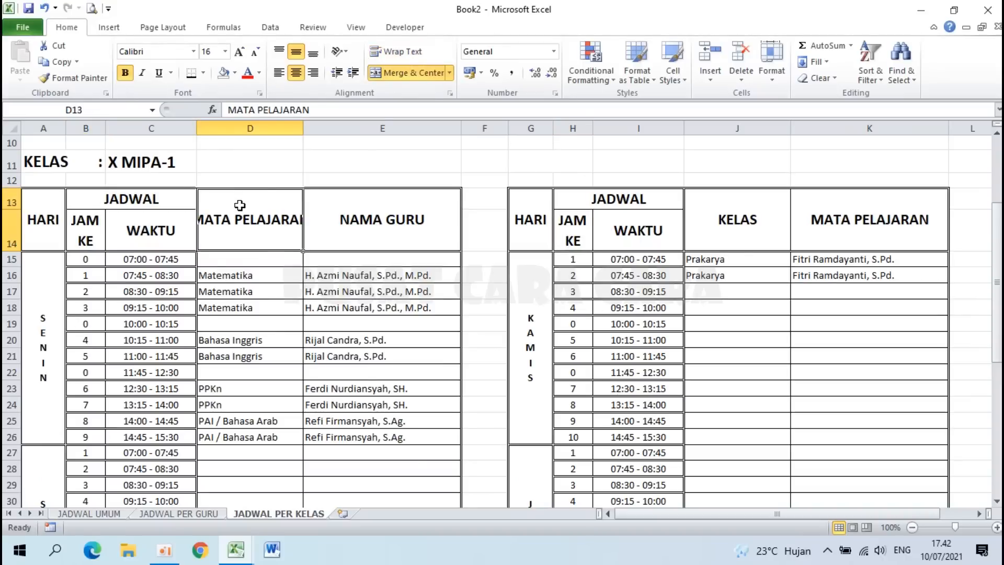
click(385, 50)
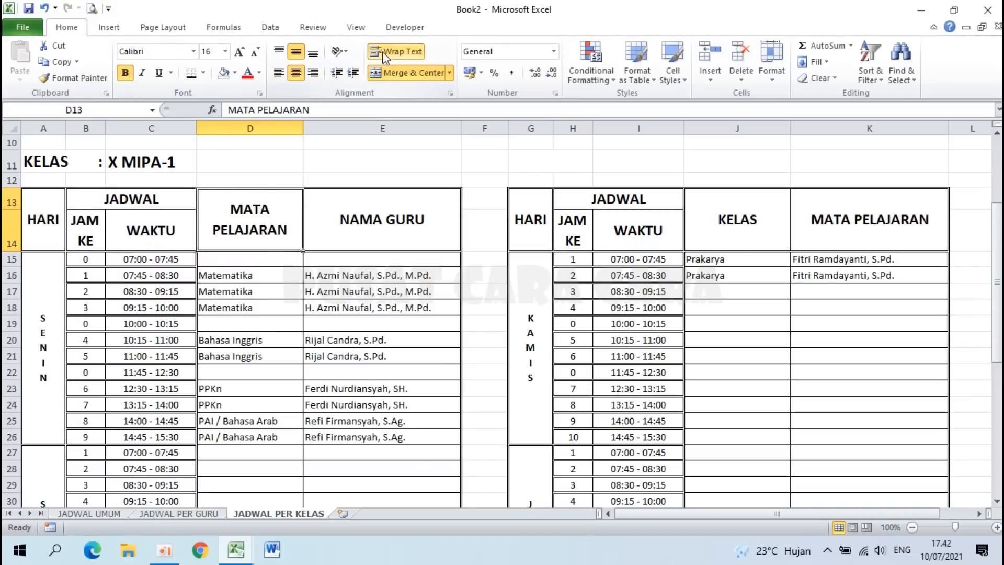
Step: Relabel the right table's headers MATA PELAJARAN and NAMA GURU, wrapping MATA PELAJARAN
click(749, 225)
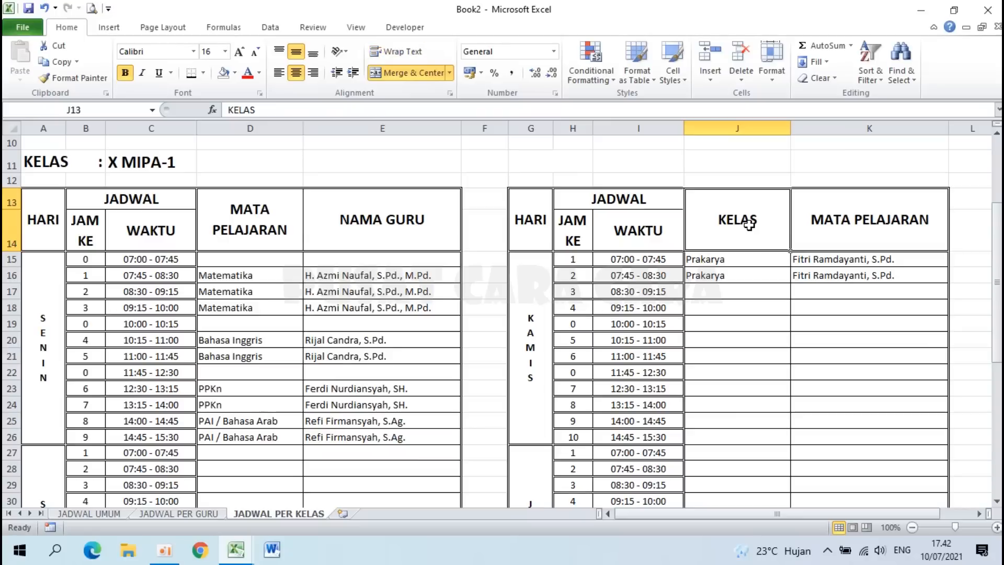
text(MATA PELAJARA)
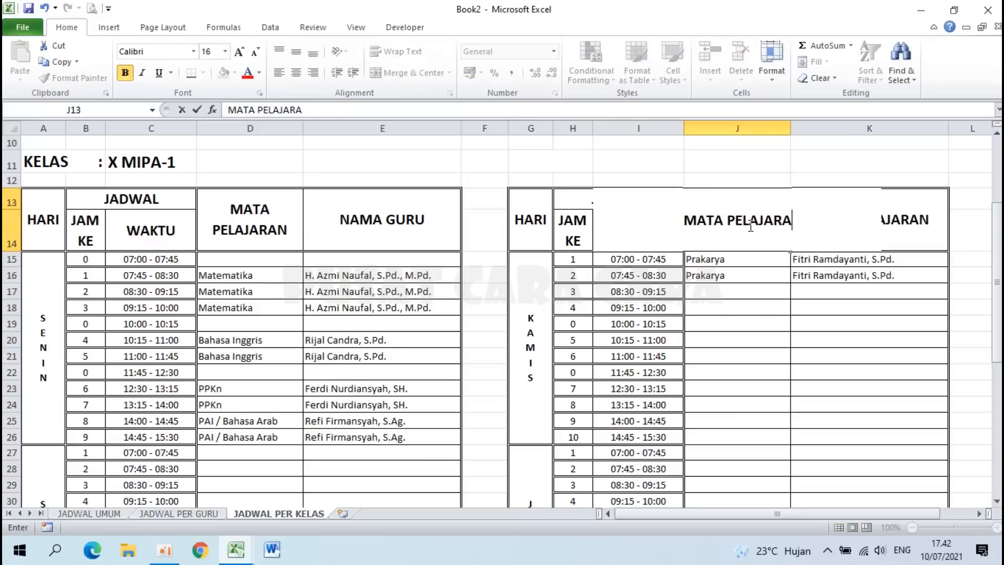
text(N)
key(Return)
click(836, 228)
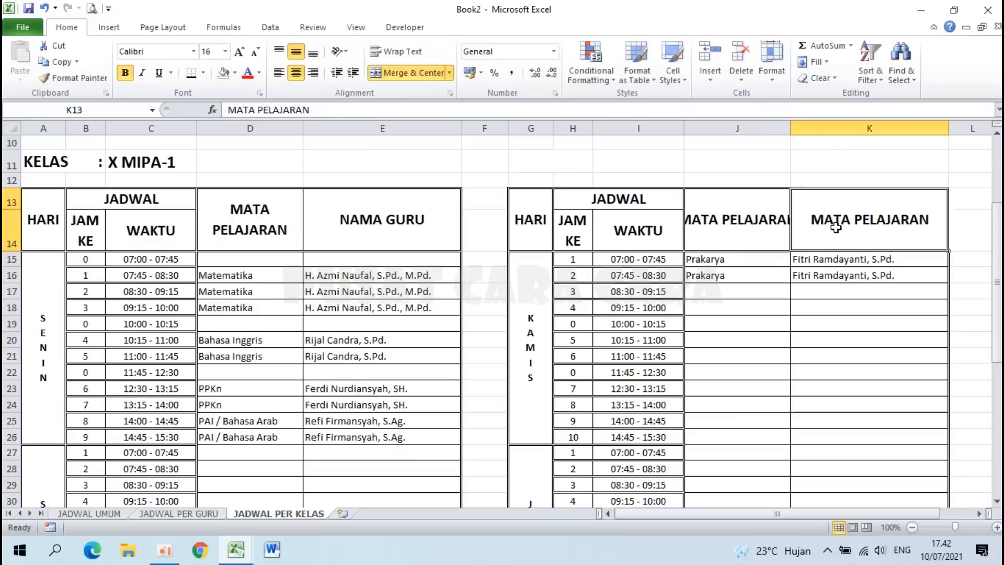
text(NAMA GURU)
key(Return)
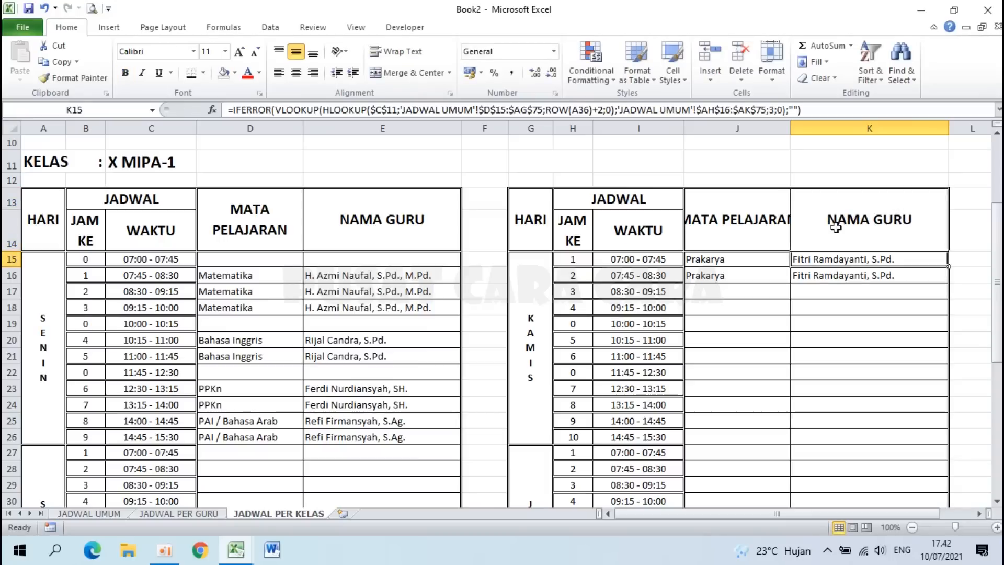
click(729, 221)
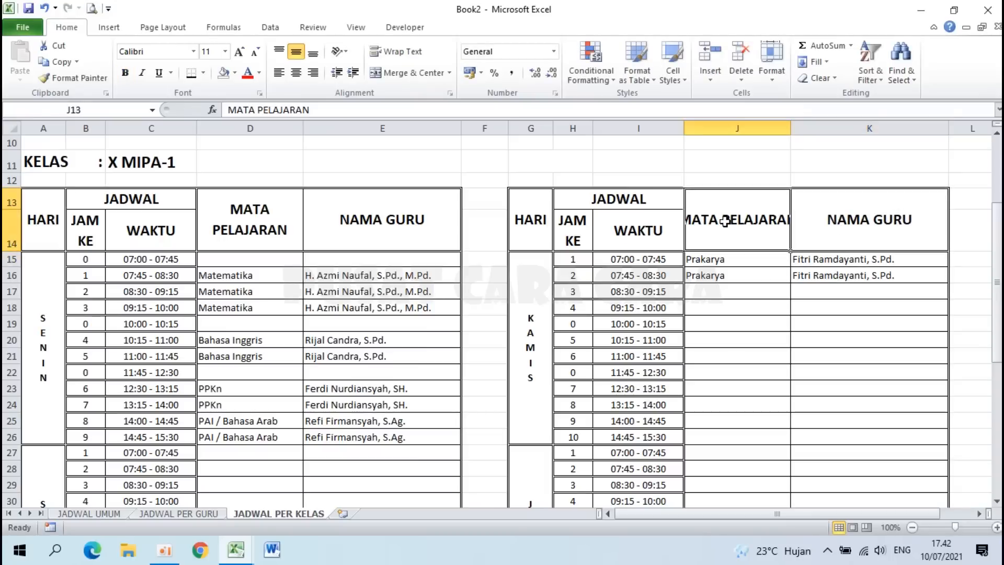
click(396, 52)
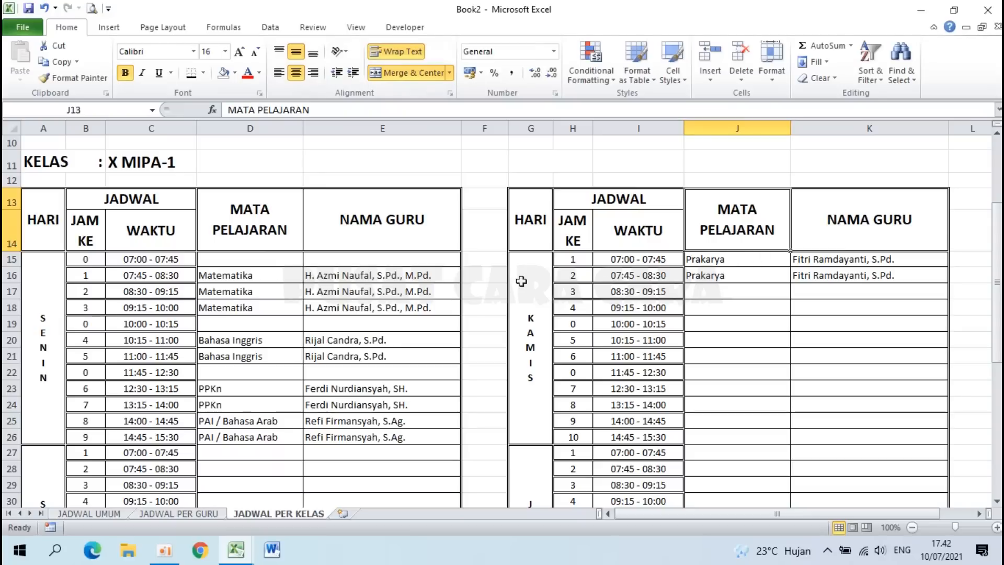
Step: Apply Format Cells alignment settings to the subject and teacher cells D15:E50
drag(246, 260, 373, 537)
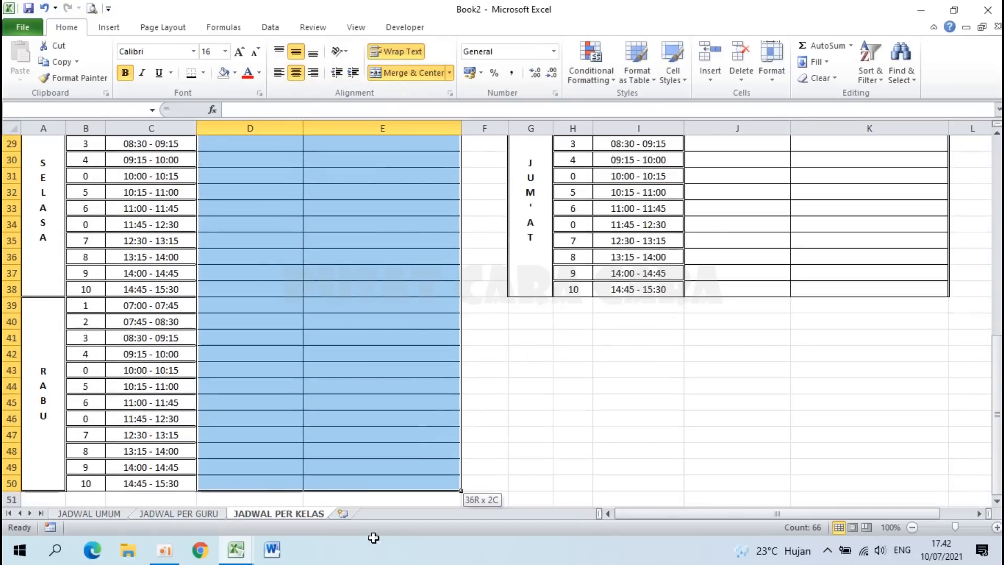
right_click(309, 264)
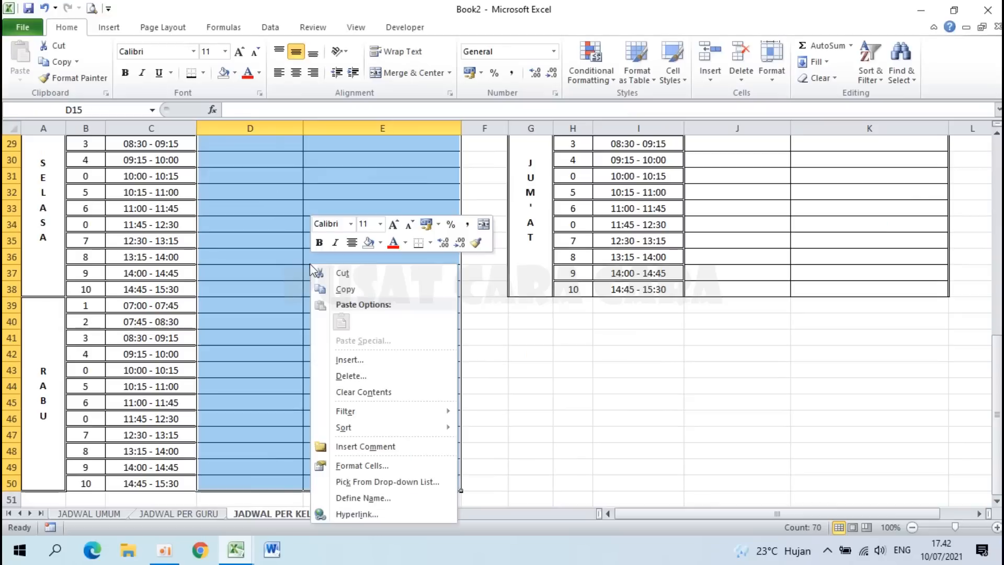
click(372, 463)
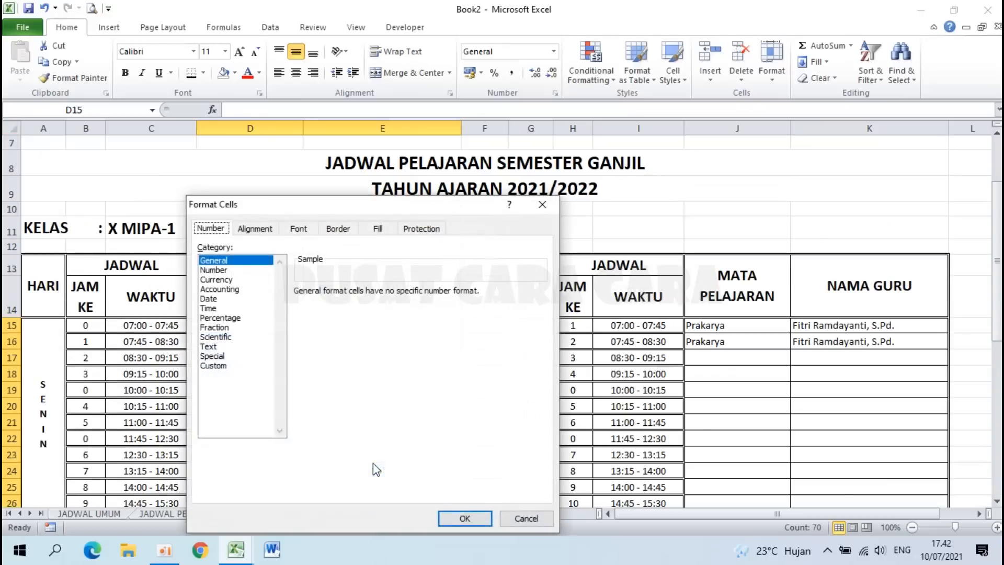
click(256, 229)
click(465, 518)
Step: Give every cell of the left schedule grid B15:E50 All Borders
drag(714, 327, 823, 487)
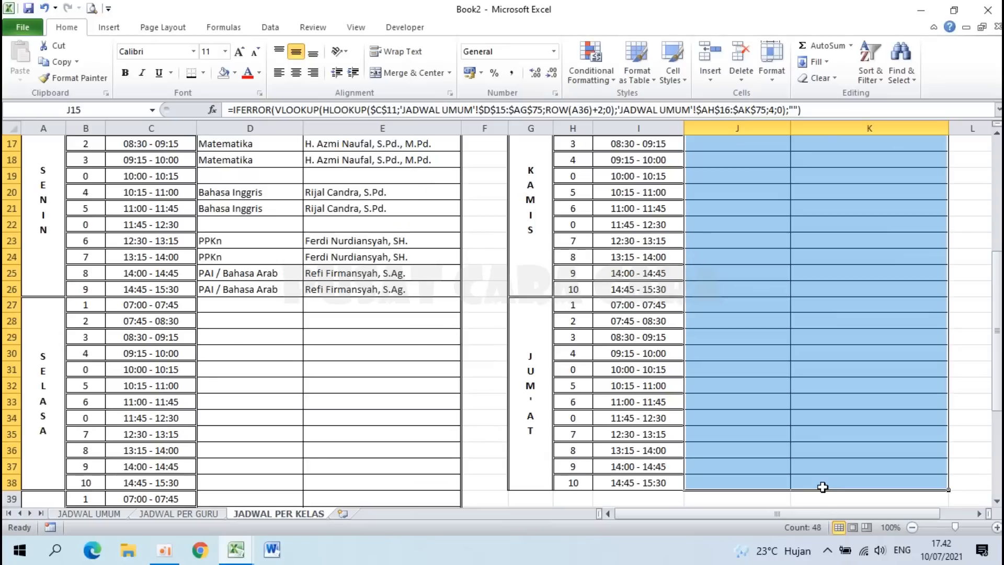
scroll(664, 363, up, 3)
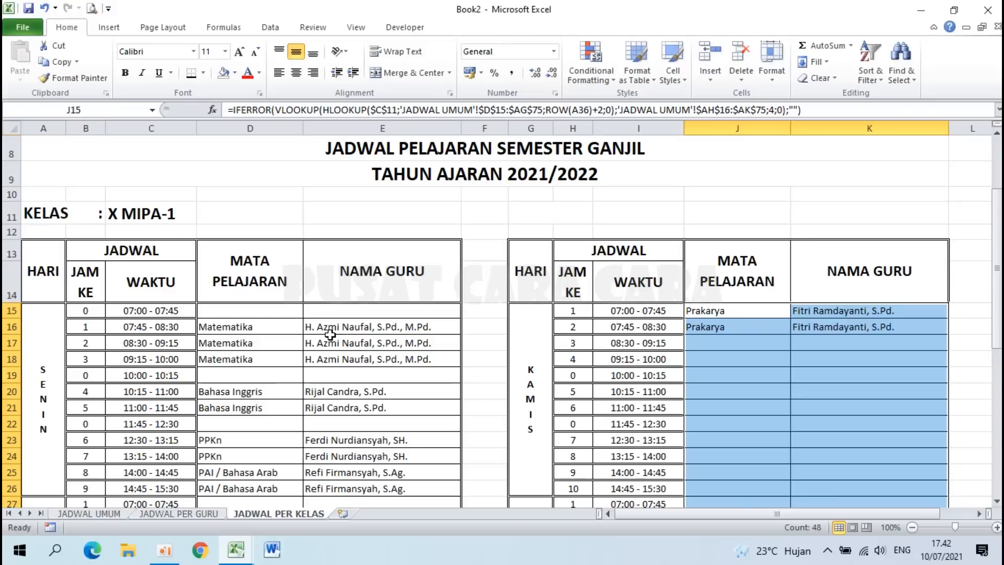
scroll(330, 335, down, 1)
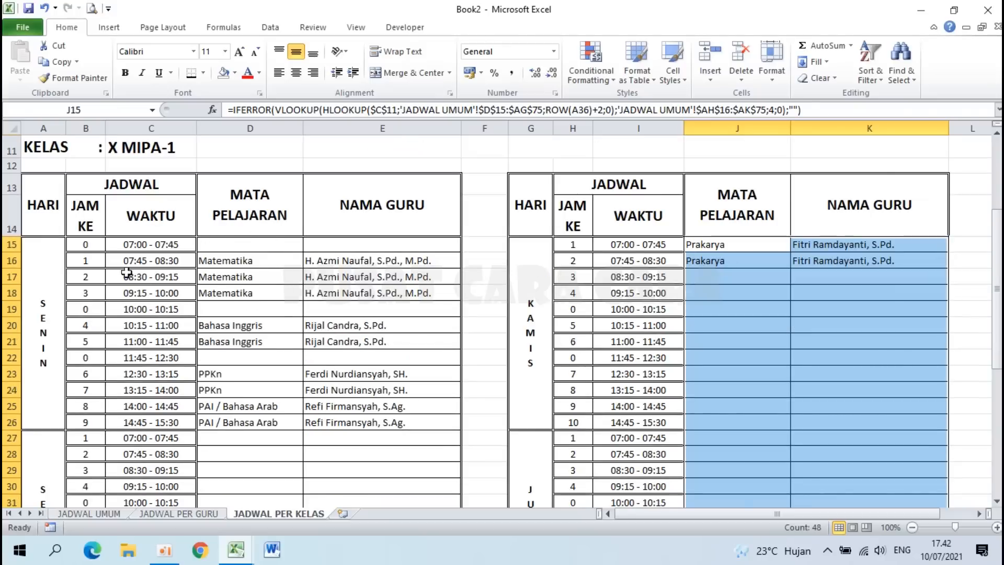
drag(97, 248, 352, 562)
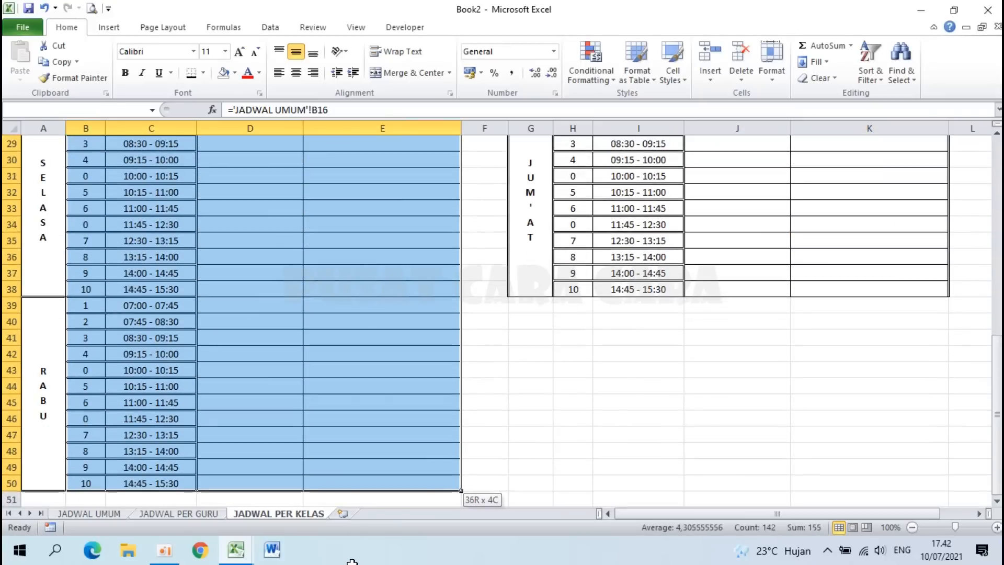
drag(330, 482, 330, 483)
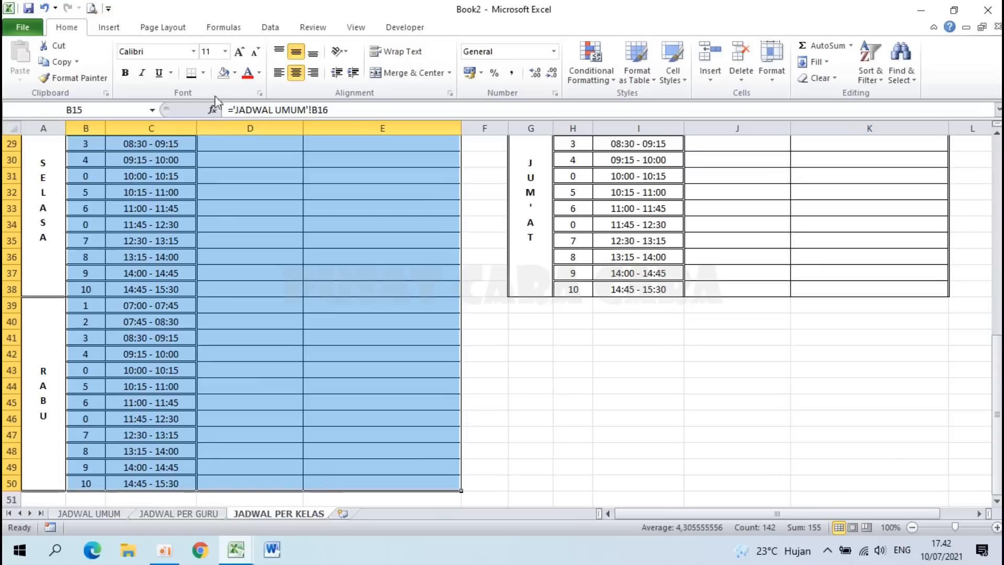
click(202, 74)
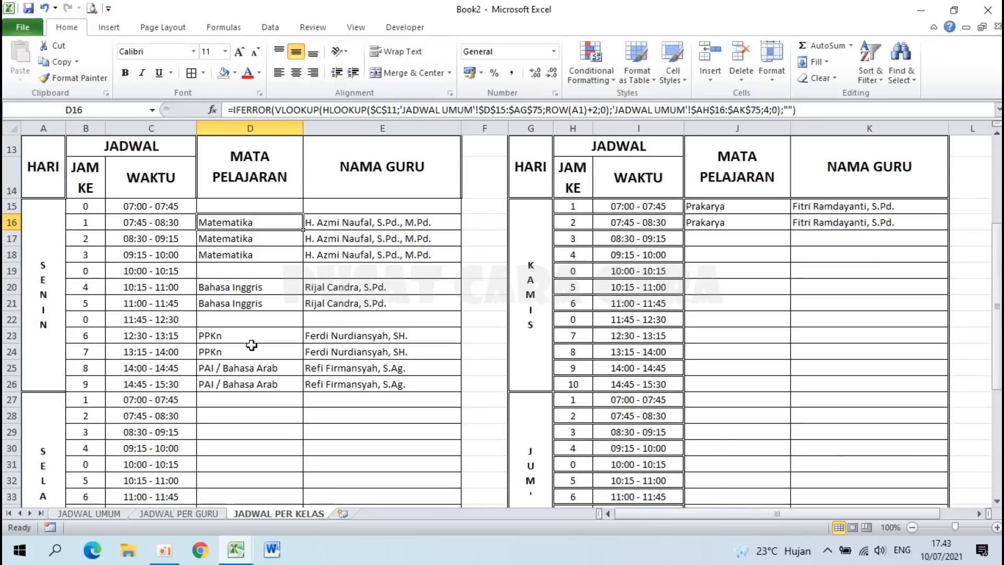
scroll(251, 346, up, 2)
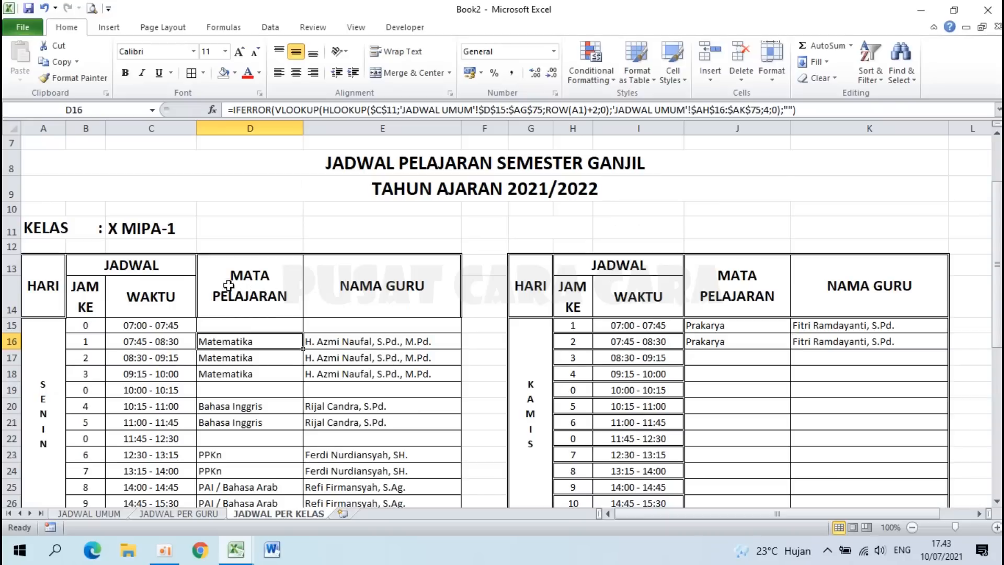
Step: Put an outline border around the MATA PELAJARAN and NAMA GURU header cells
drag(225, 285, 368, 293)
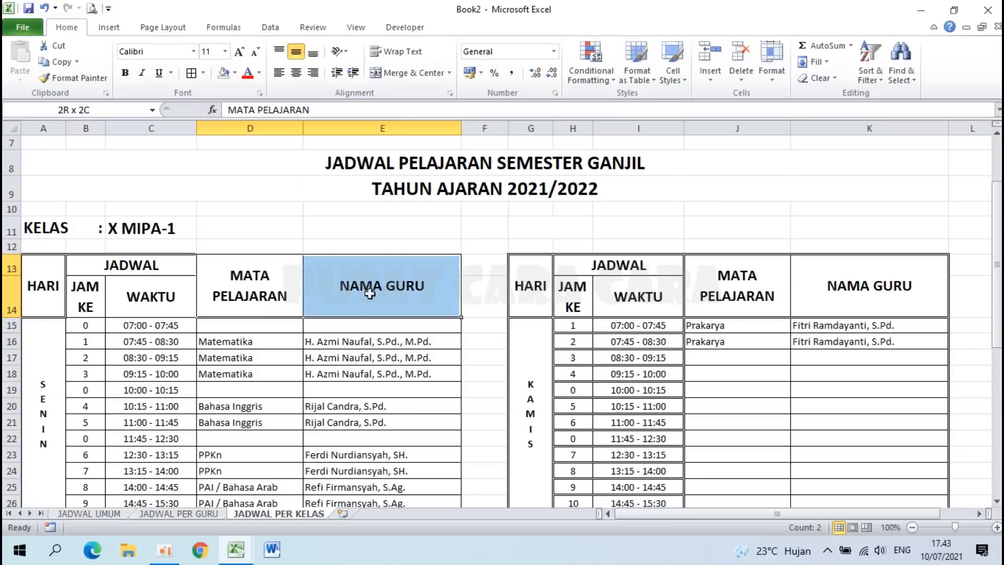
right_click(370, 294)
click(436, 238)
click(393, 98)
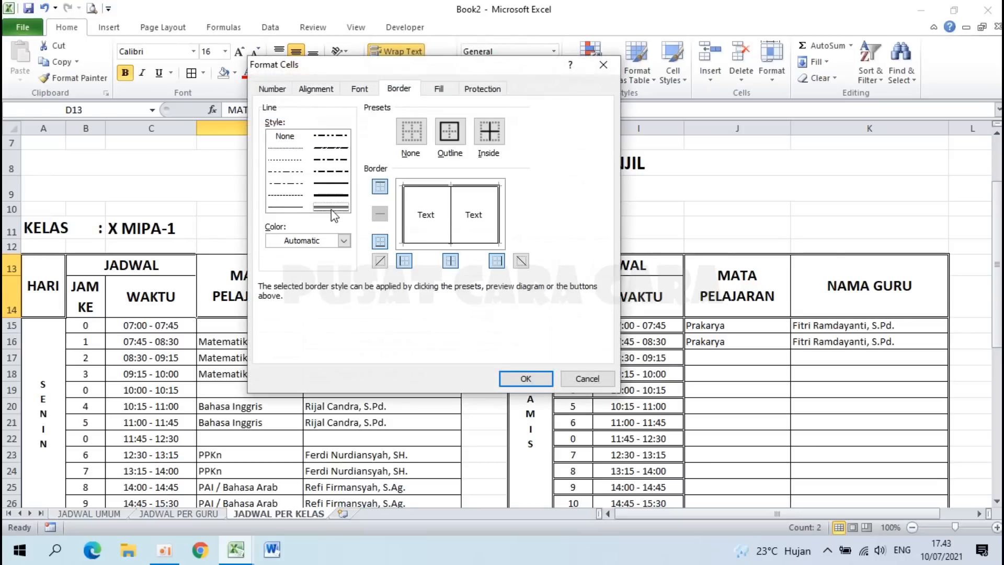
click(452, 139)
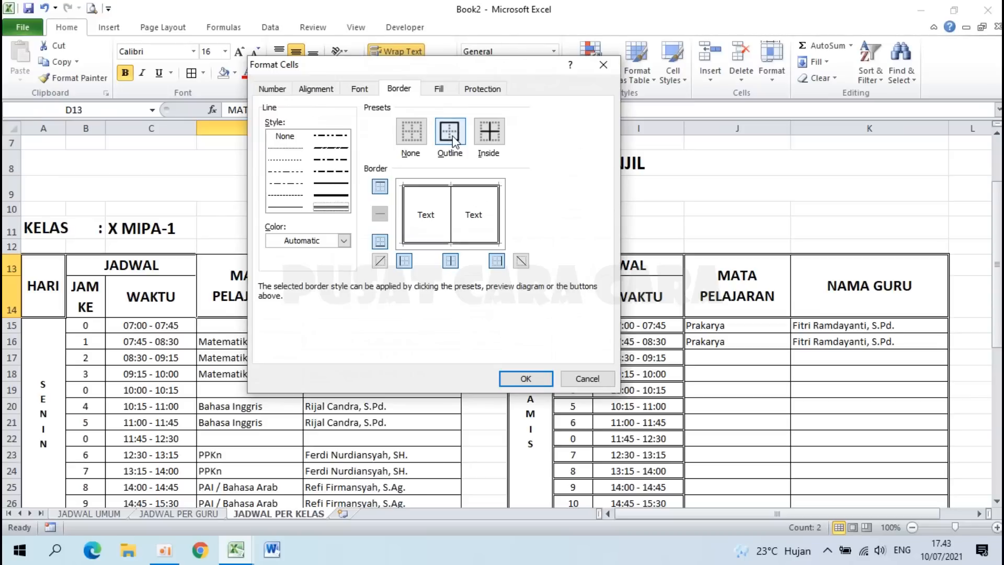
click(510, 376)
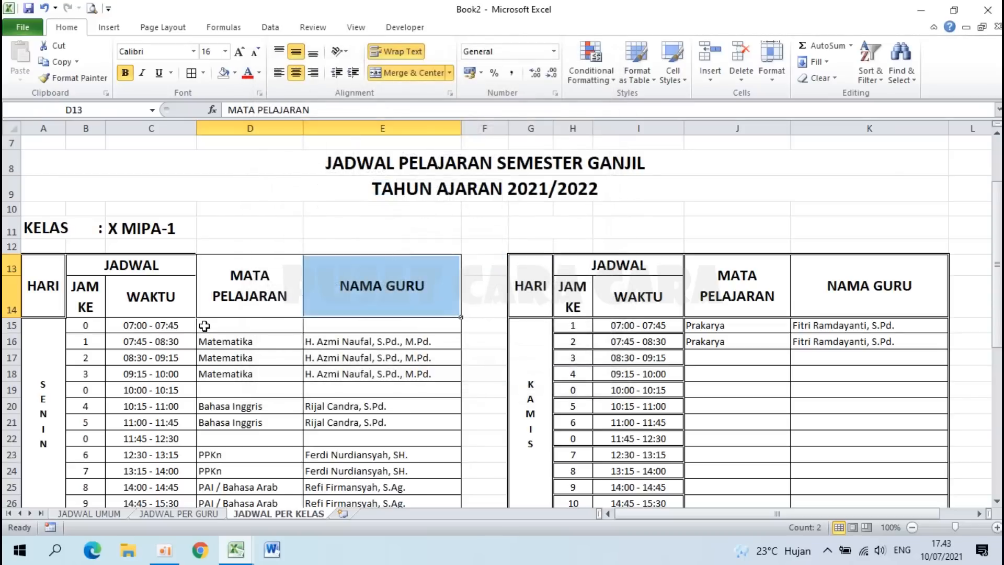
Step: Review the SENIN block's cells, checking the formulas in D18, D20 and E27
drag(137, 271, 136, 299)
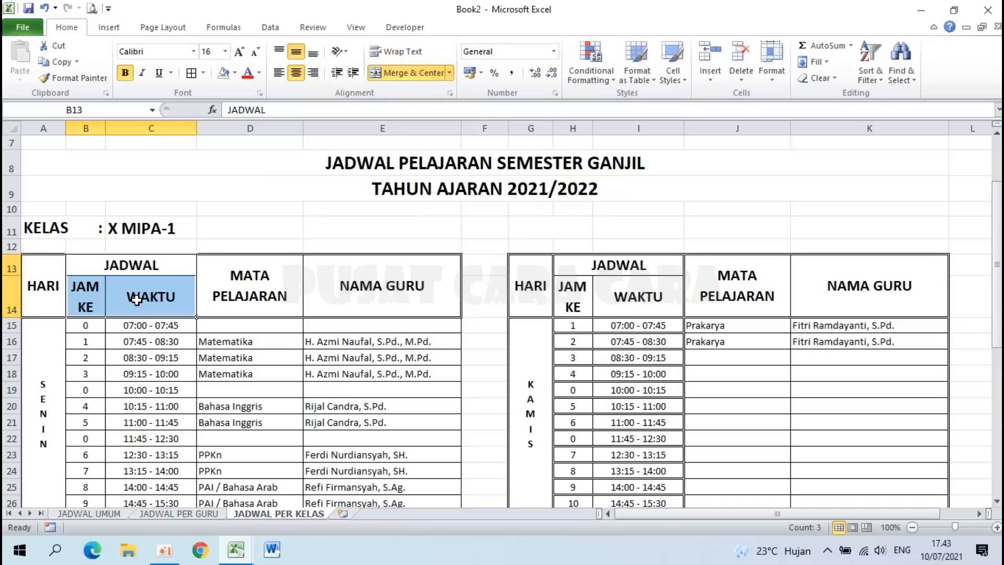
click(215, 372)
scroll(229, 399, down, 2)
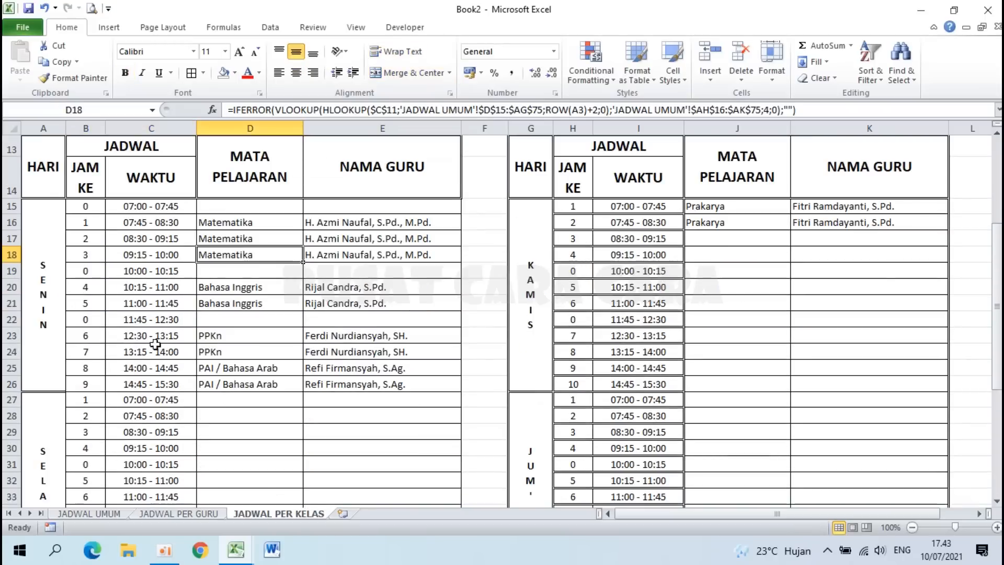
drag(297, 225, 374, 386)
click(322, 383)
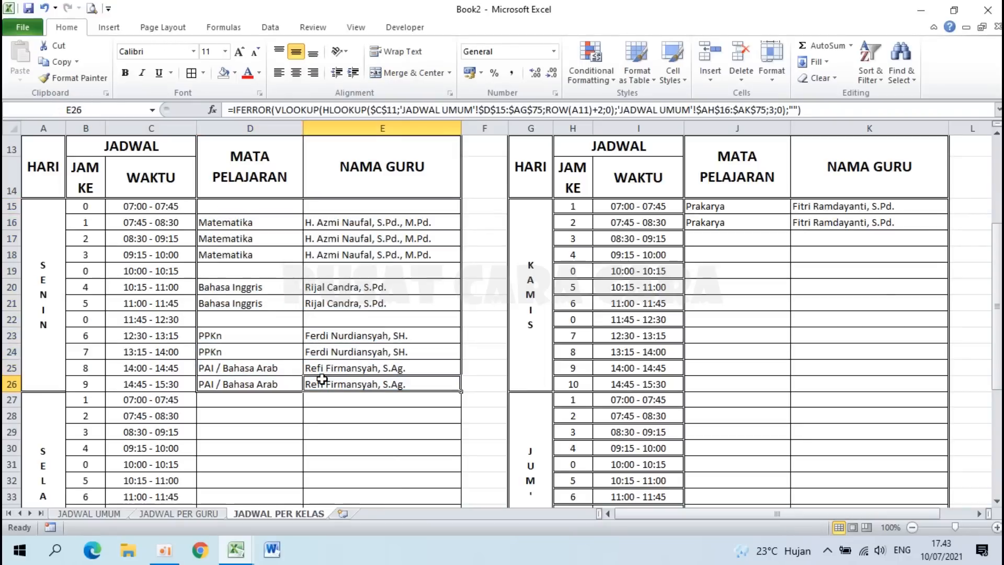
drag(82, 206, 147, 387)
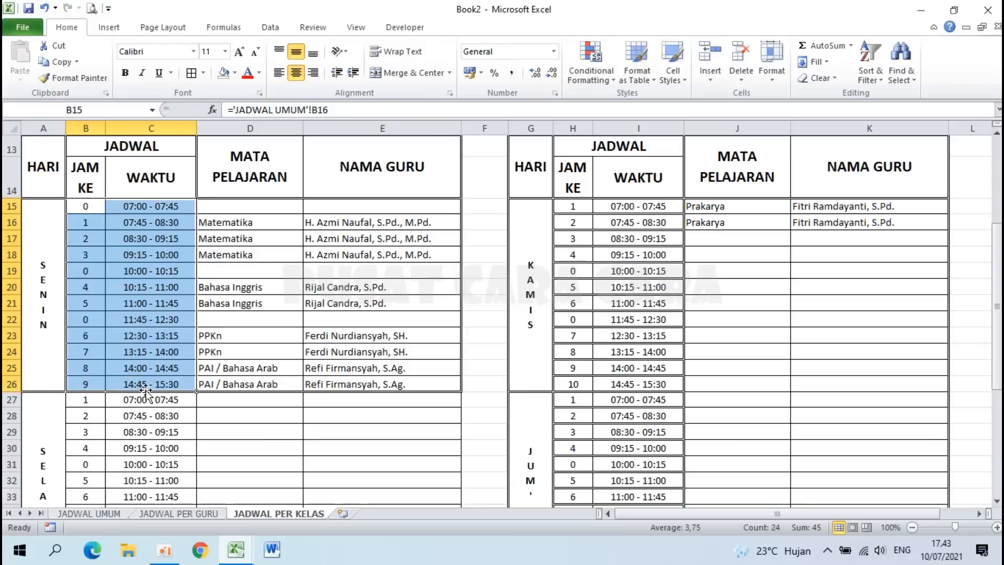
click(224, 453)
click(42, 255)
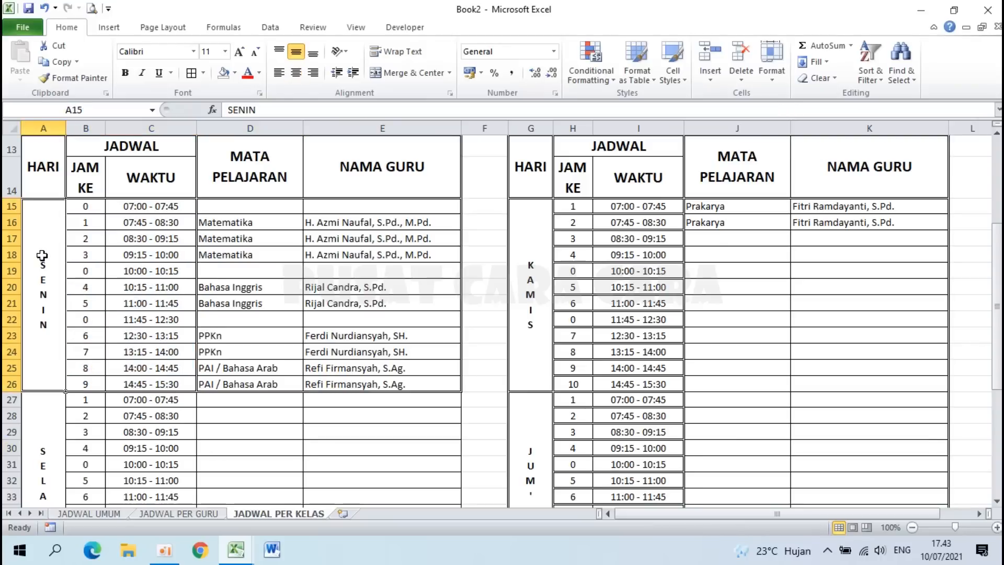
click(258, 286)
click(313, 400)
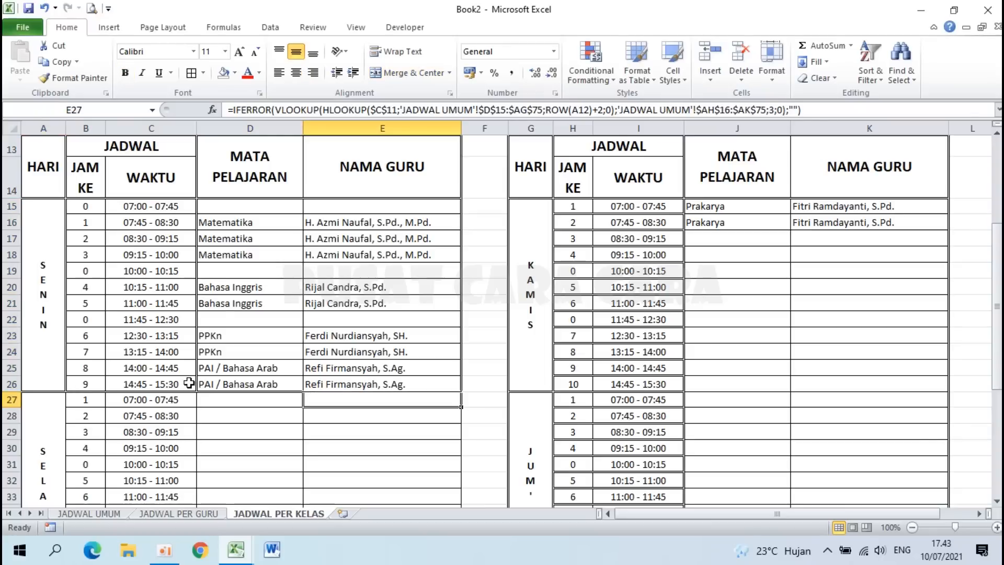
click(43, 253)
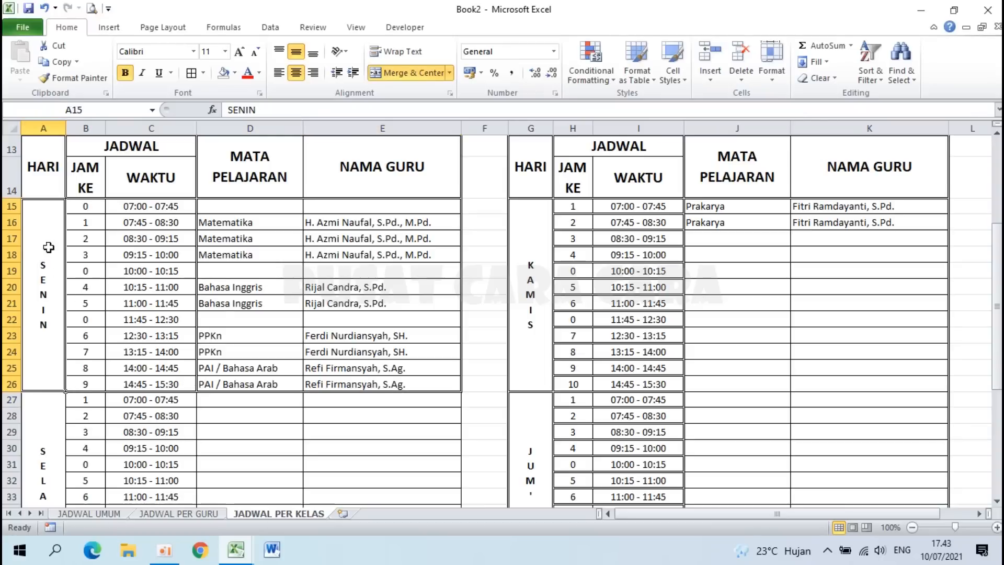
Step: Set the SENIN day label to 22 pt and entries B15:E26 to 16 pt
click(225, 52)
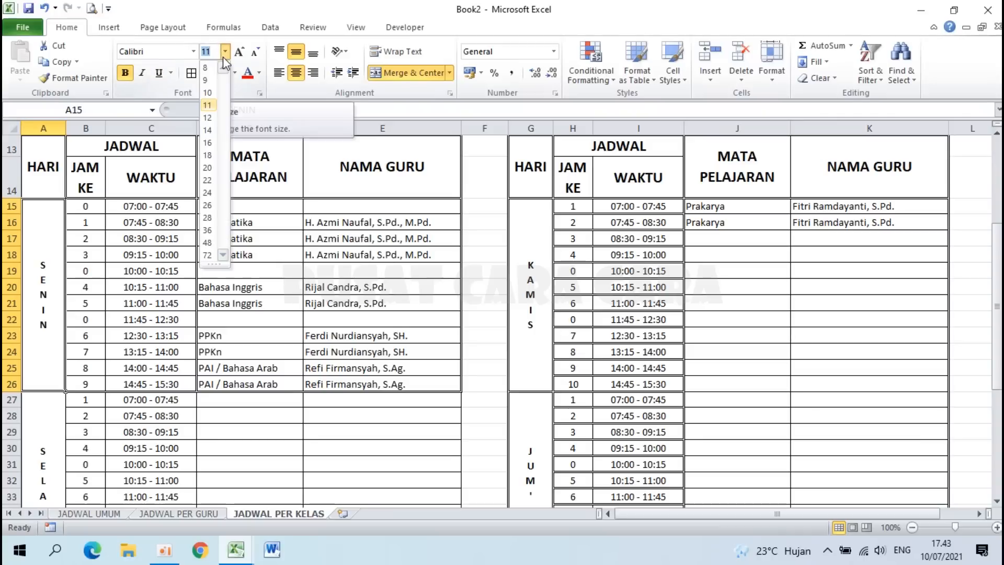
click(208, 179)
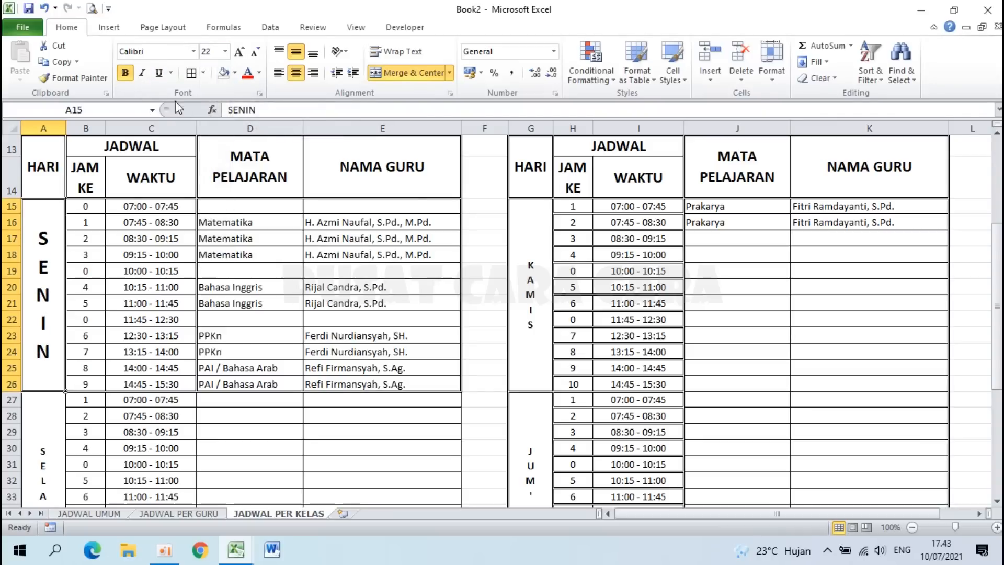
drag(86, 206, 365, 384)
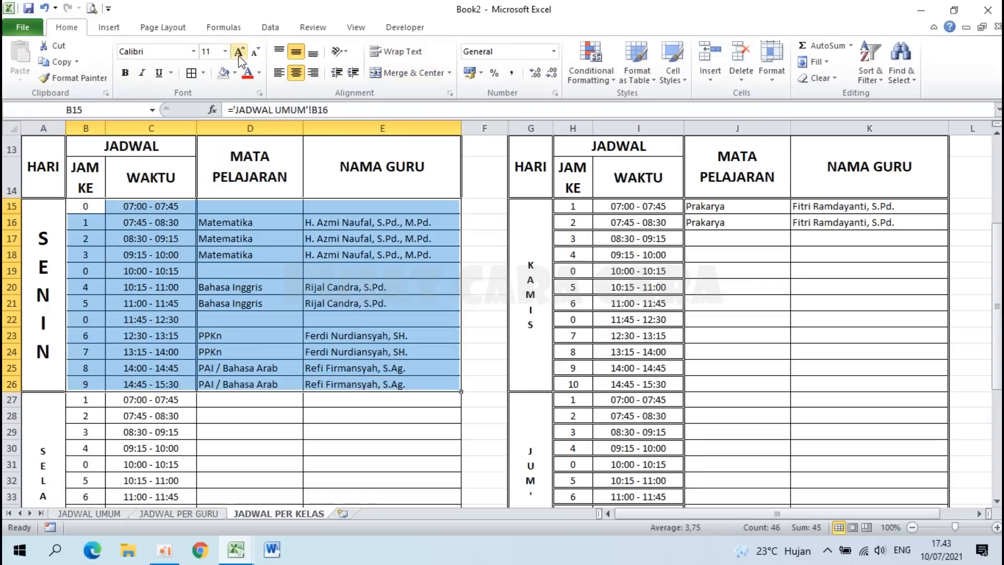
click(225, 52)
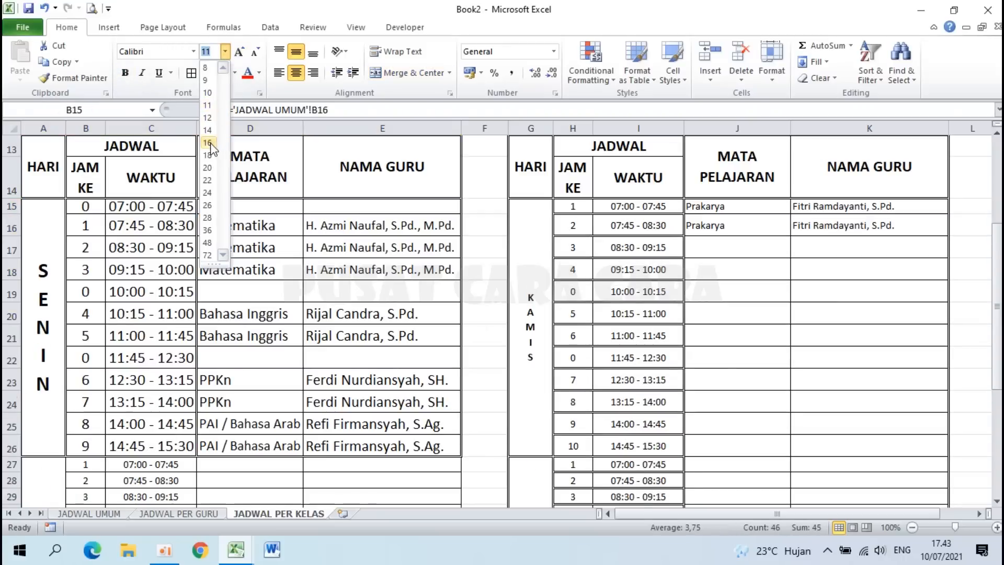
click(210, 145)
click(251, 380)
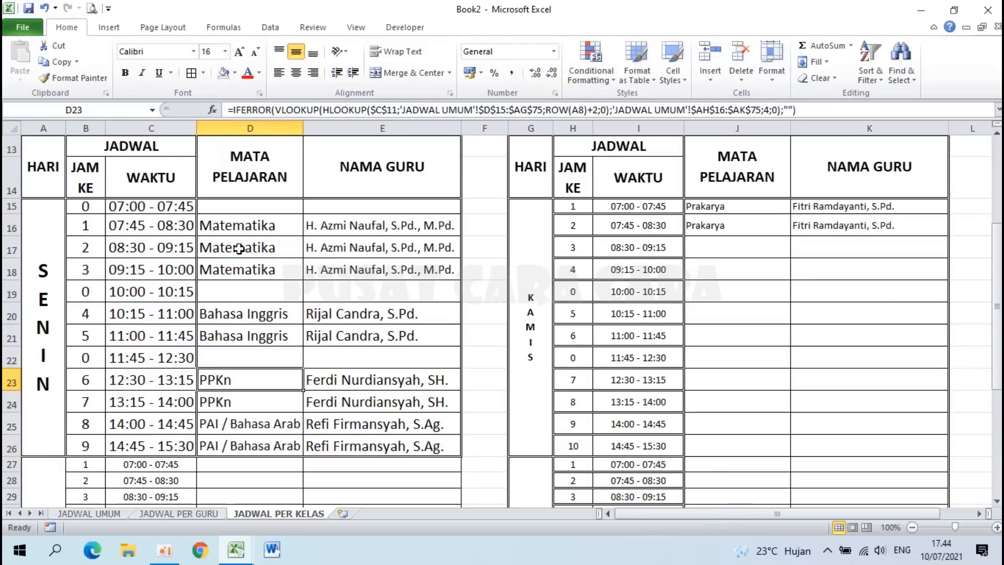
Step: Set row 15's height to 22
right_click(10, 228)
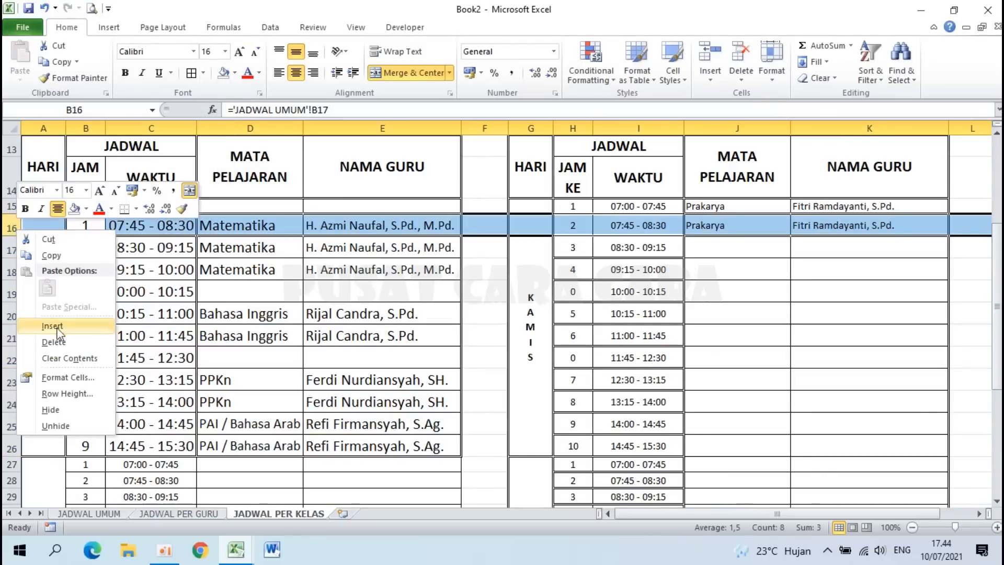
click(68, 393)
click(113, 406)
right_click(11, 206)
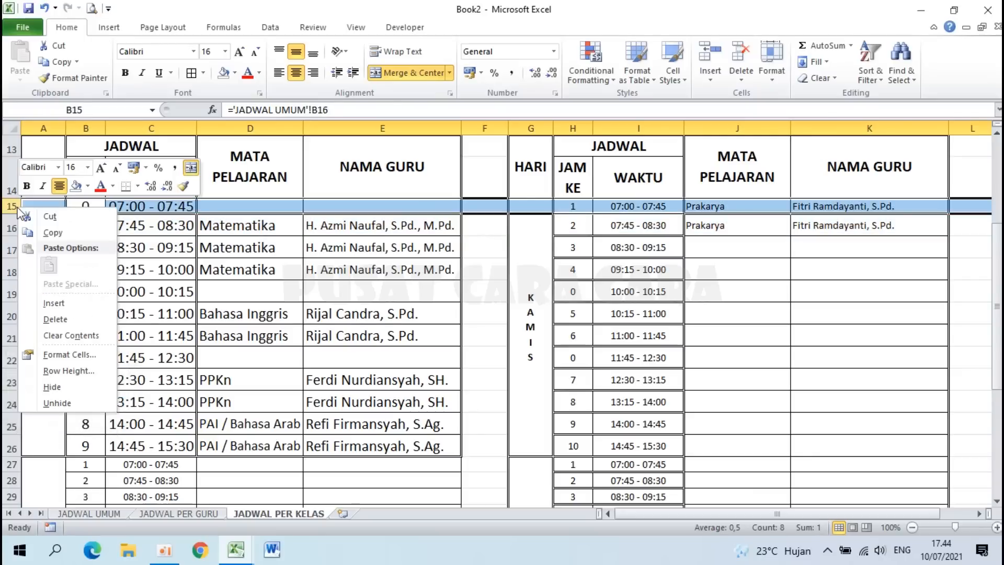
click(81, 372)
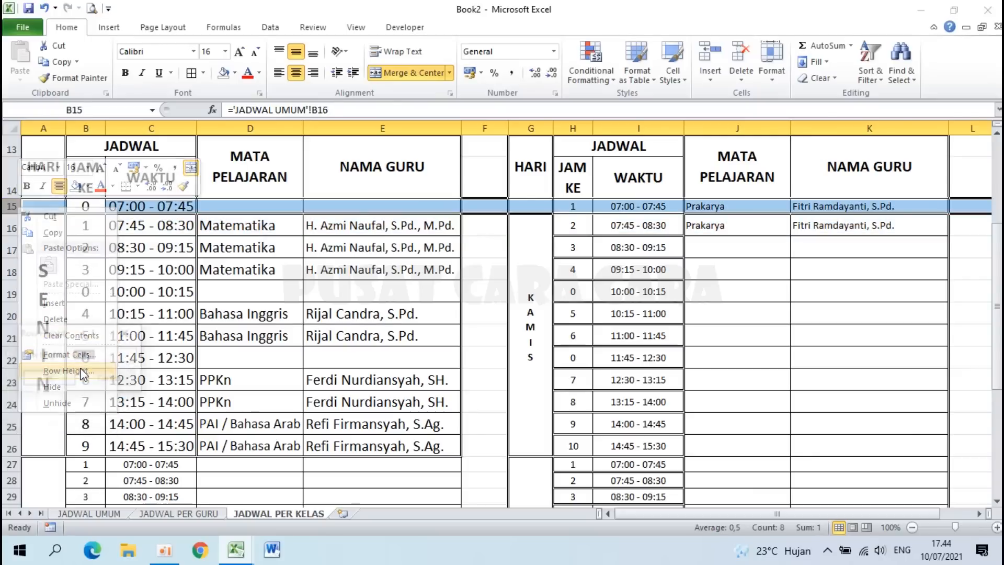
text(22,5)
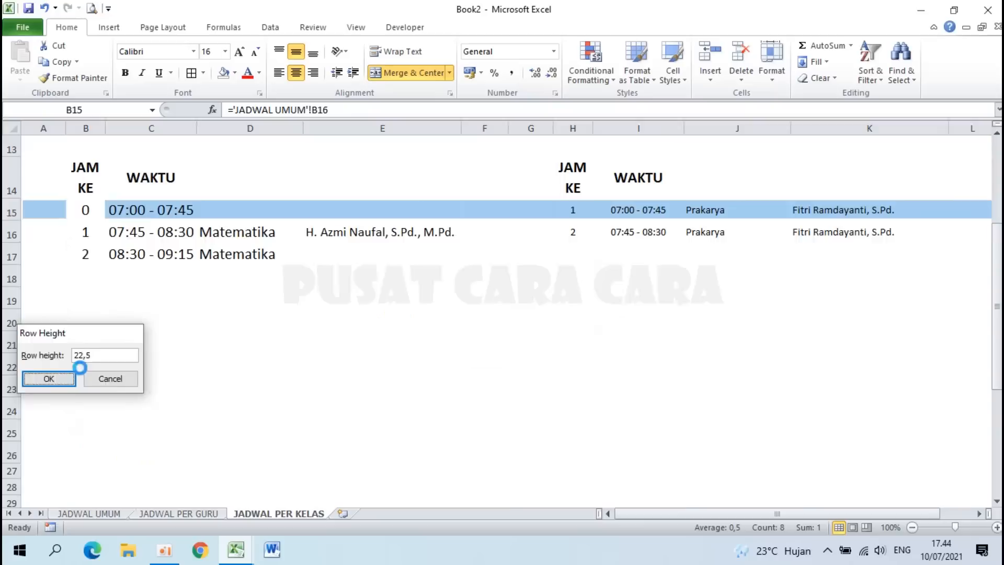
click(68, 379)
click(317, 293)
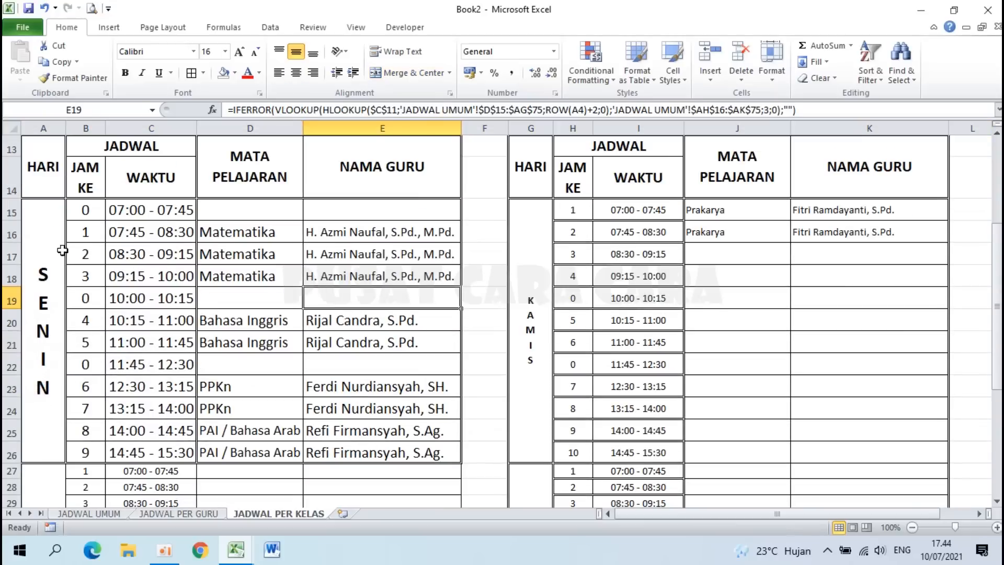
Step: Copy the SENIN block's A15:E26 formatting onto the KAMIS block with Format Painter
drag(37, 246, 358, 270)
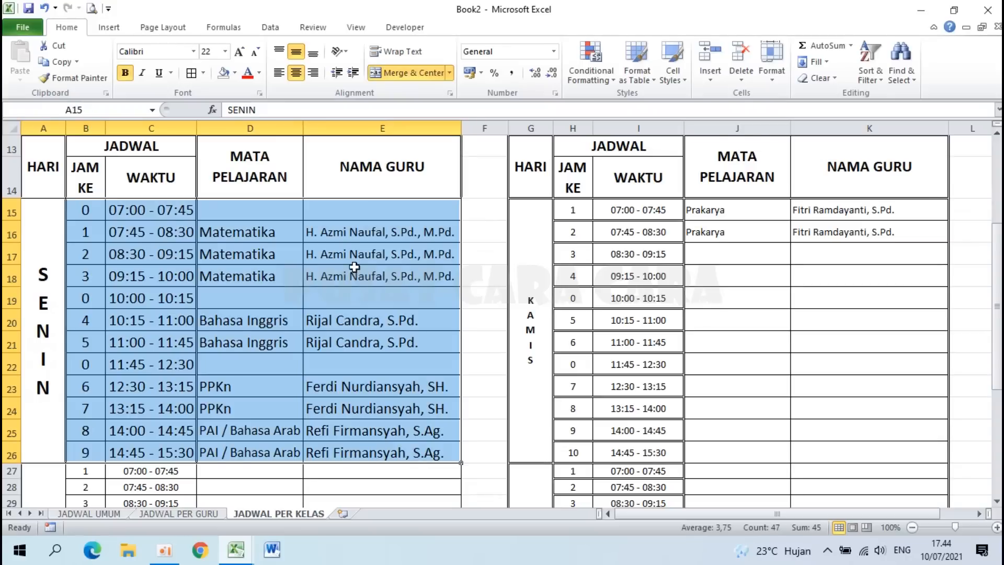
click(358, 267)
drag(41, 271, 357, 286)
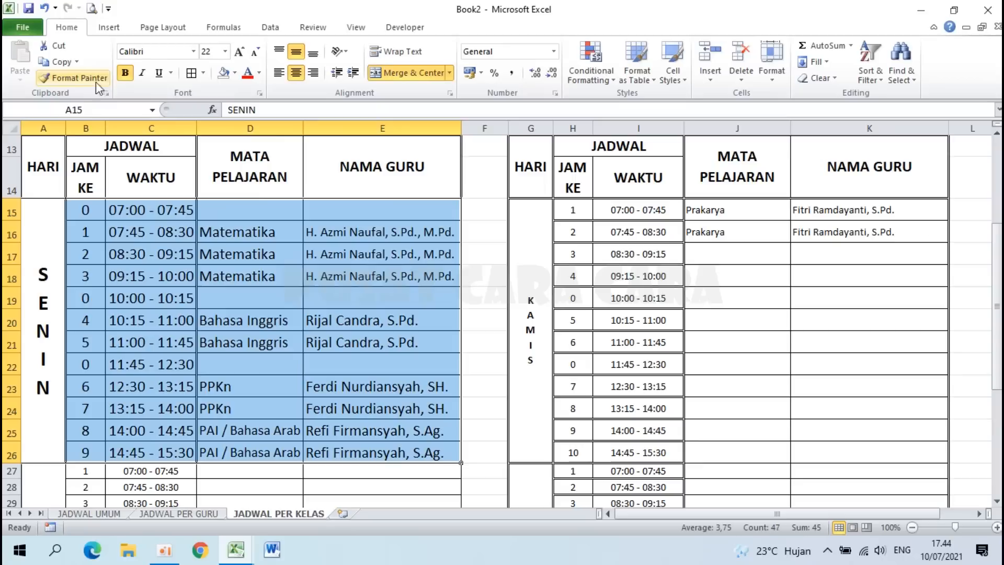
click(74, 78)
mouse_move(529, 250)
mouse_down()
mouse_move(717, 234)
mouse_move(853, 250)
mouse_up()
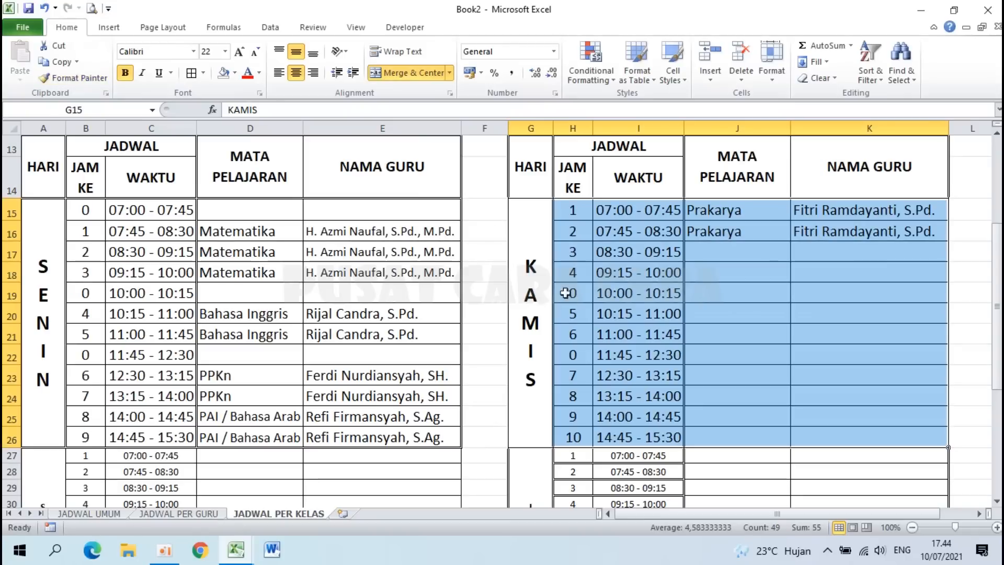
Step: Paint the same formatting onto the SELASA, RABU and JUM'AT blocks
click(73, 77)
scroll(252, 263, down, 3)
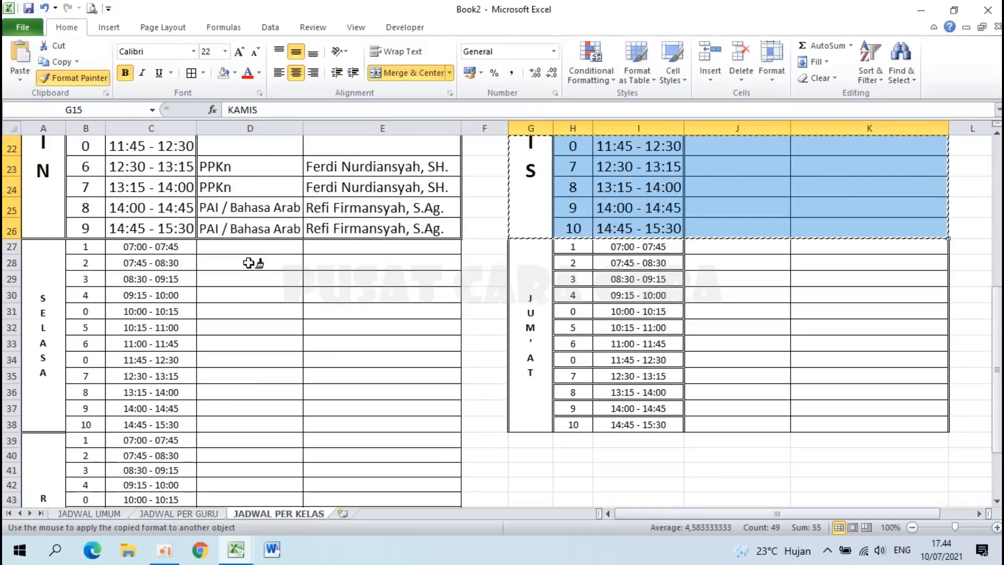
drag(49, 284, 343, 299)
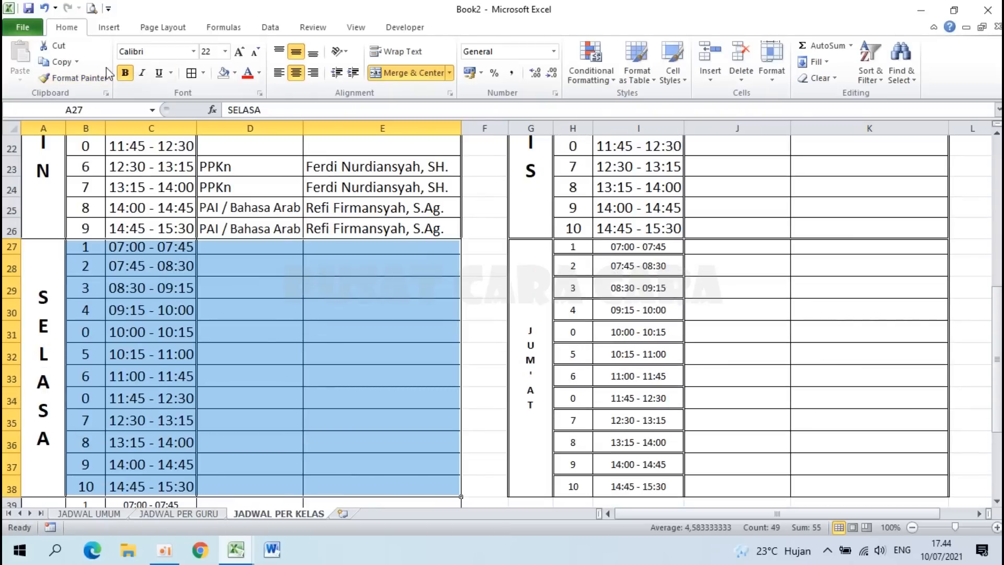
click(73, 78)
scroll(212, 322, down, 5)
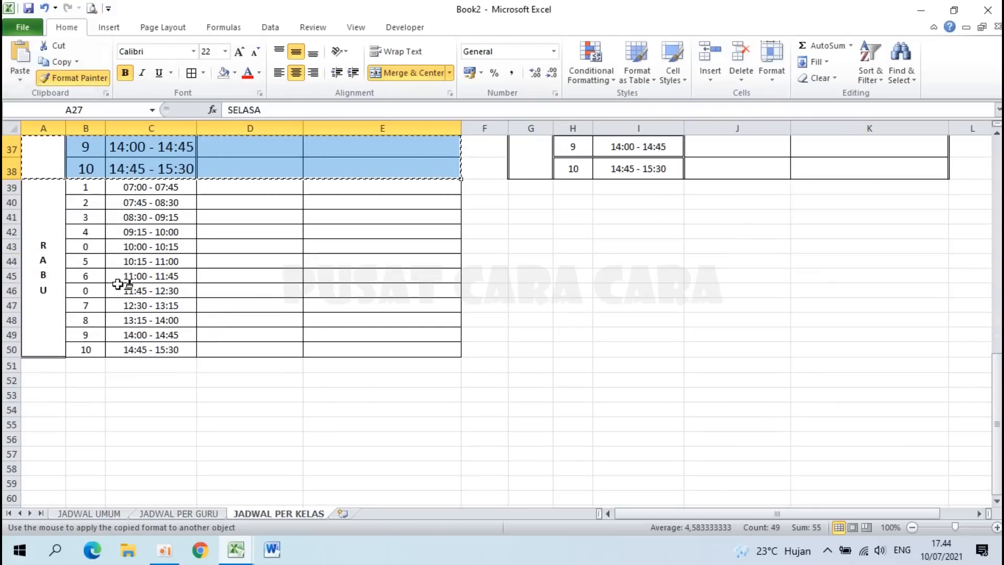
drag(45, 260, 332, 270)
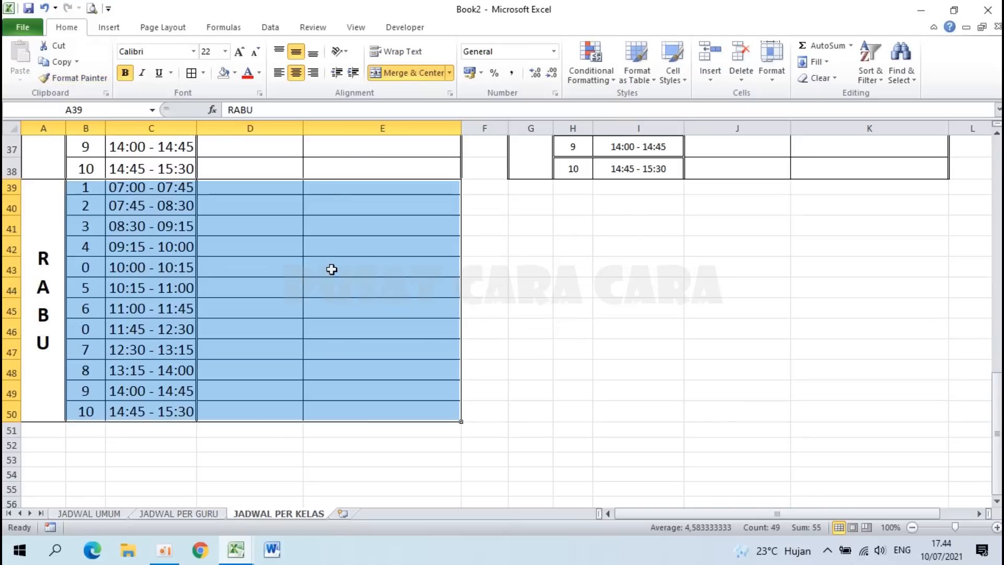
scroll(331, 270, up, 4)
click(73, 77)
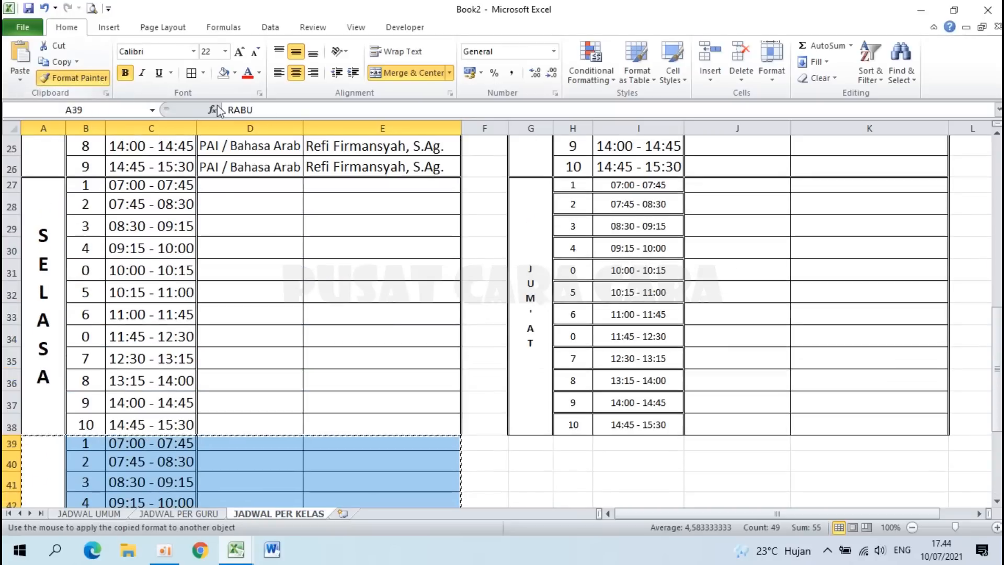
drag(537, 256, 825, 277)
Step: Set row 27, the first SELASA row, to height 22,5
click(266, 266)
scroll(266, 267, up, 2)
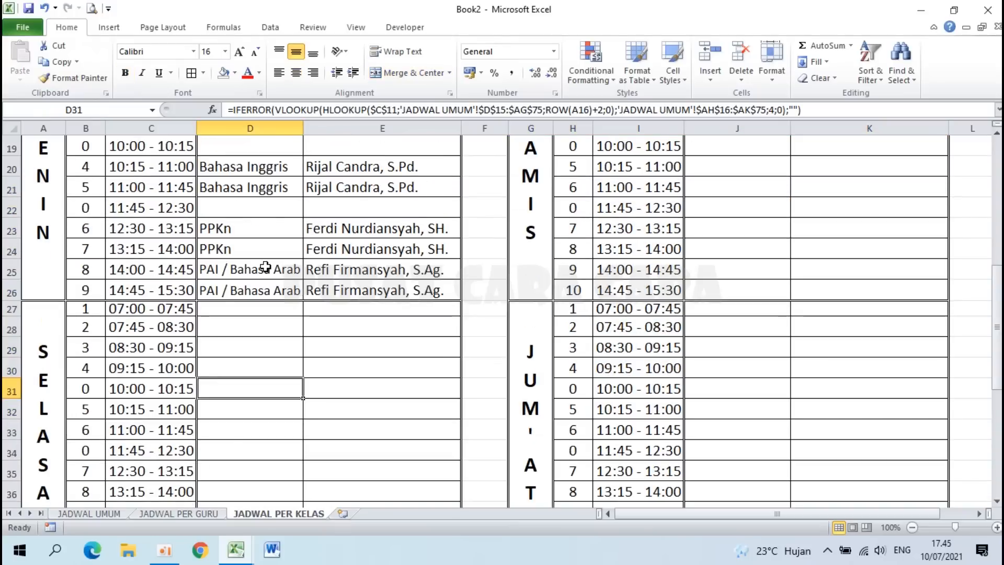
right_click(10, 311)
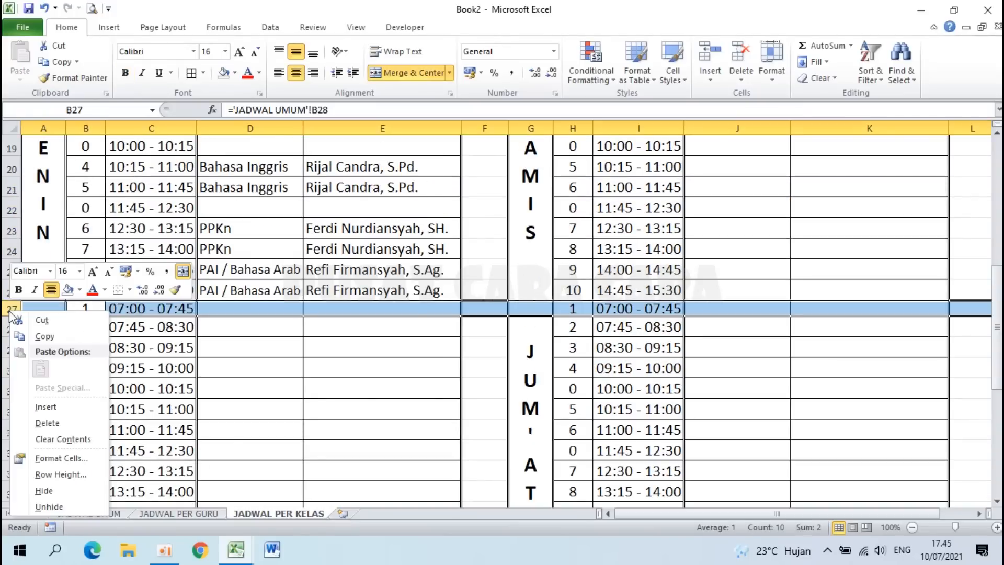
click(76, 474)
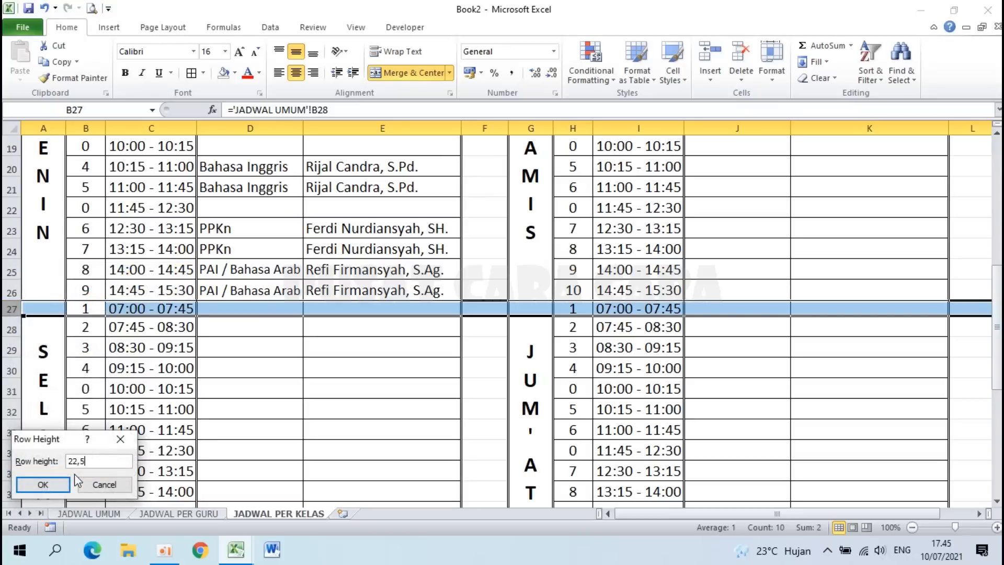
click(66, 483)
scroll(81, 479, down, 4)
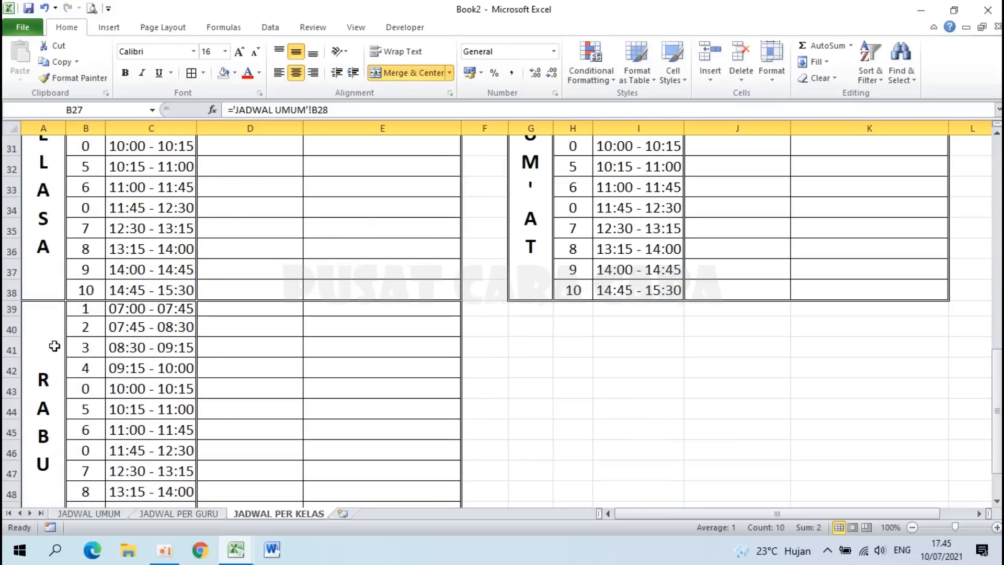
Step: Delete the zero JAM KE values in B15, B19 and B22
click(10, 309)
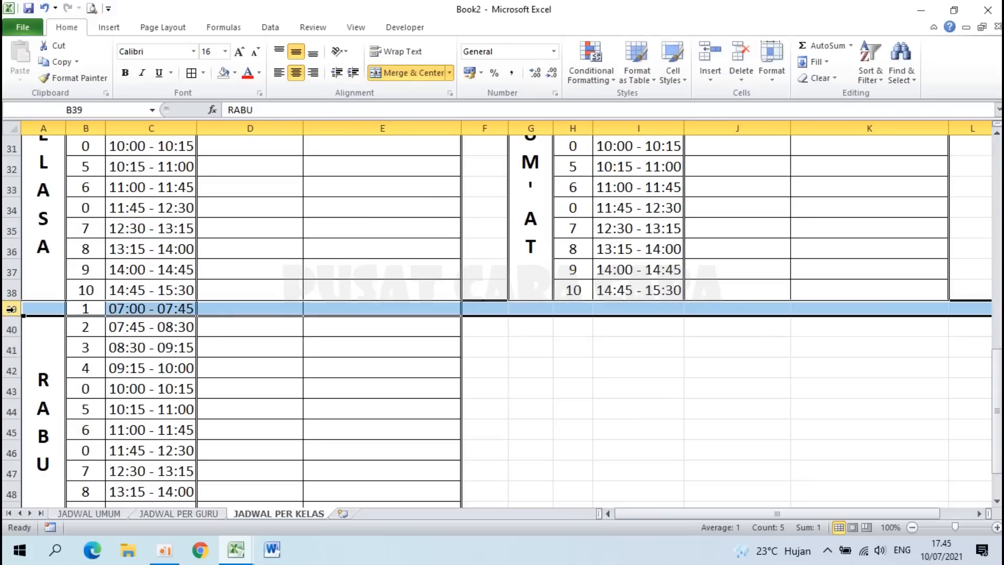
click(225, 338)
scroll(226, 339, up, 6)
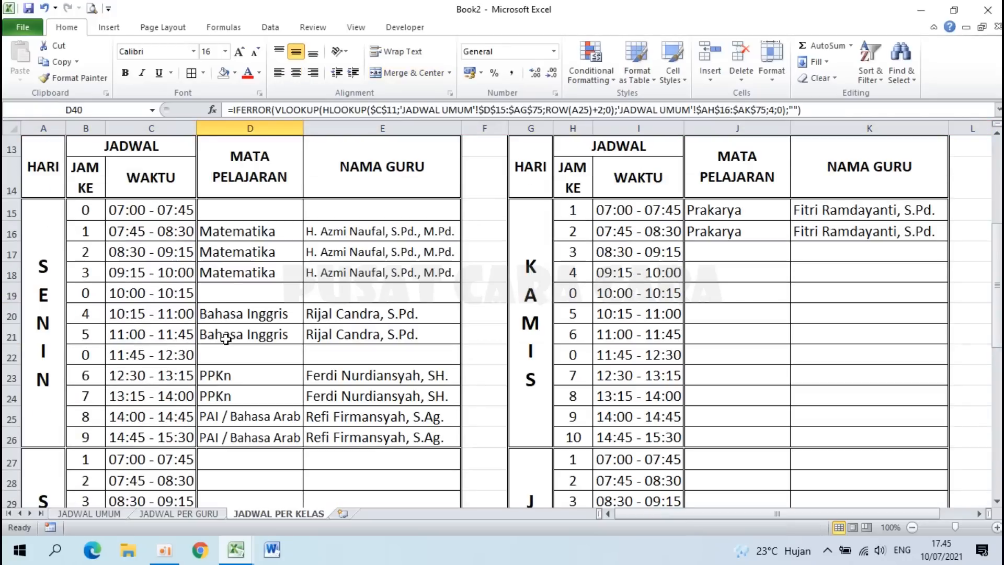
click(85, 211)
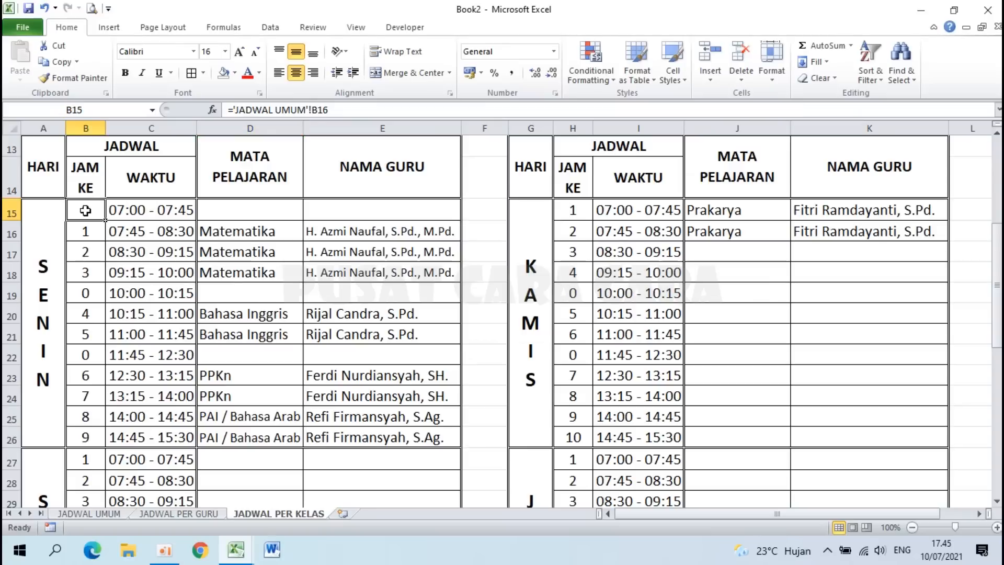
key(Delete)
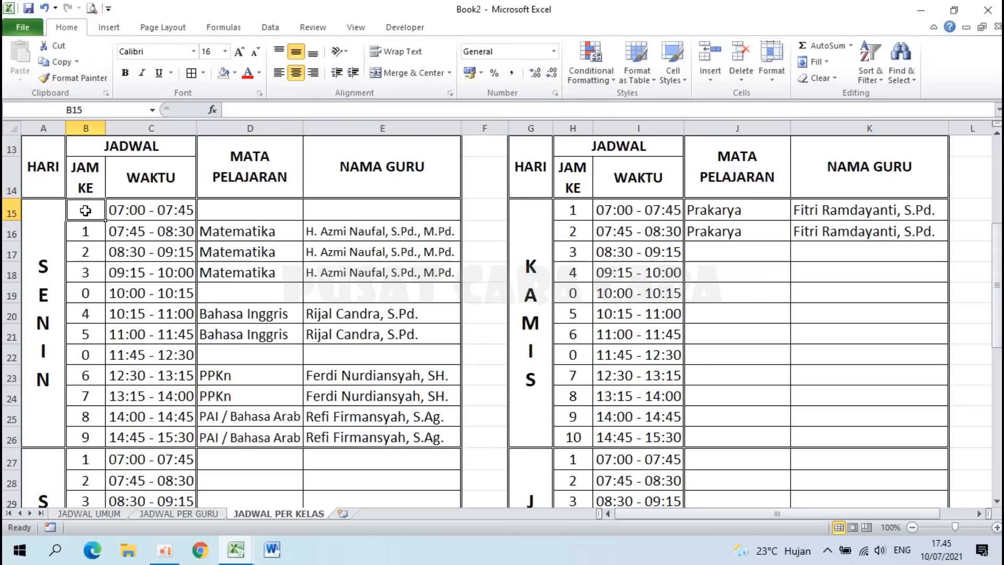
click(87, 293)
key(Delete)
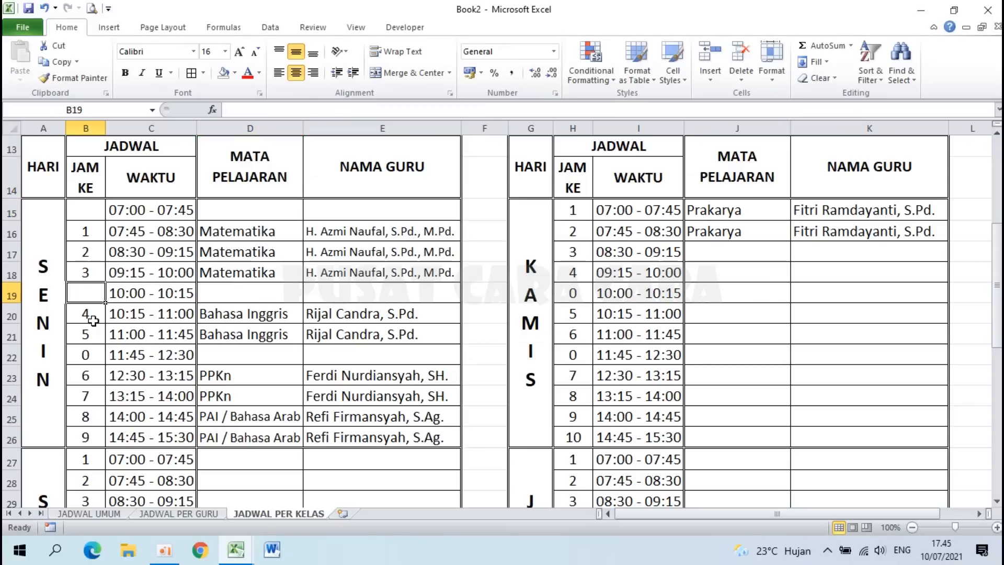
click(97, 353)
key(Delete)
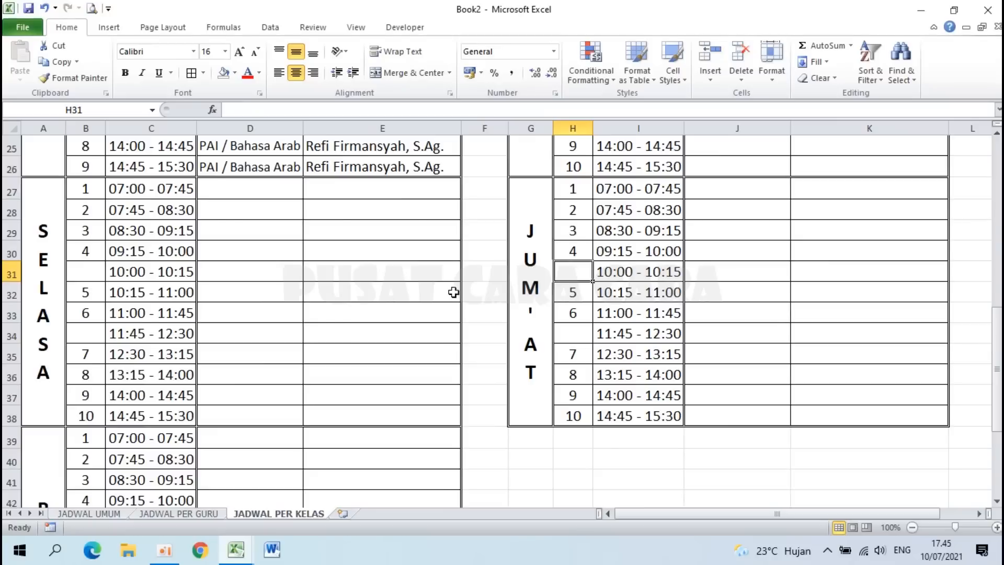
Step: Set gap column F's width to 3
scroll(453, 292, up, 3)
scroll(453, 291, up, 2)
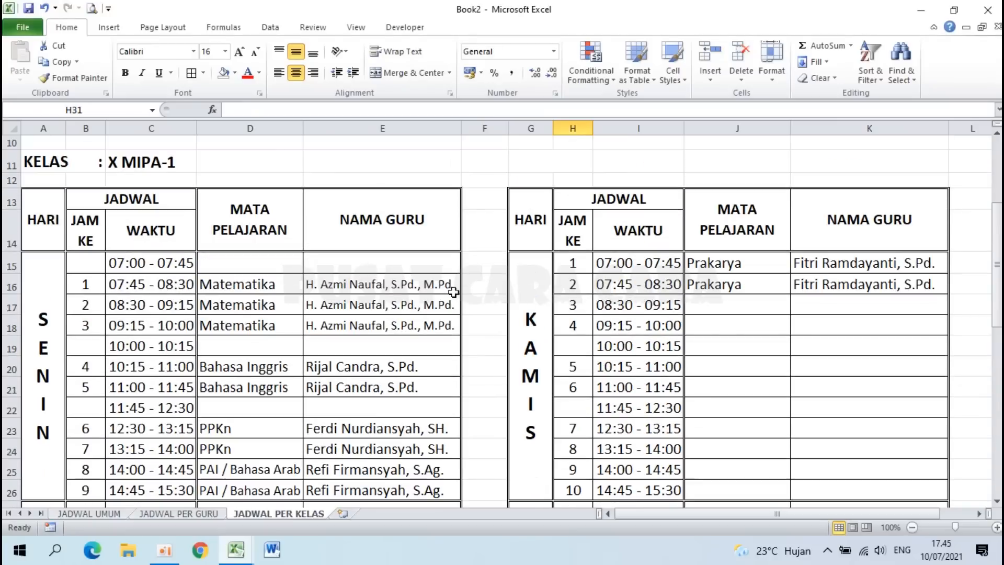
right_click(486, 127)
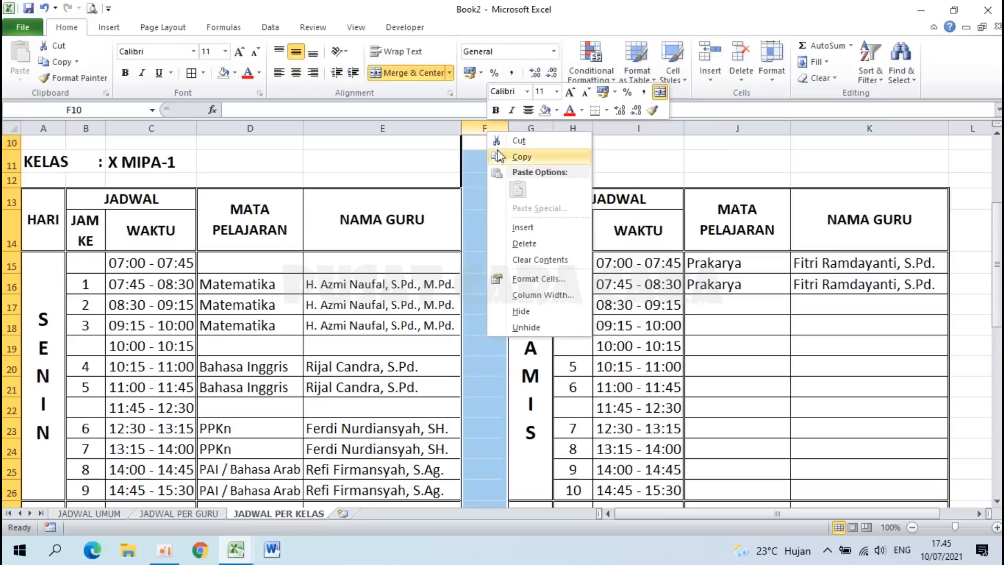
click(548, 296)
text(3)
key(Return)
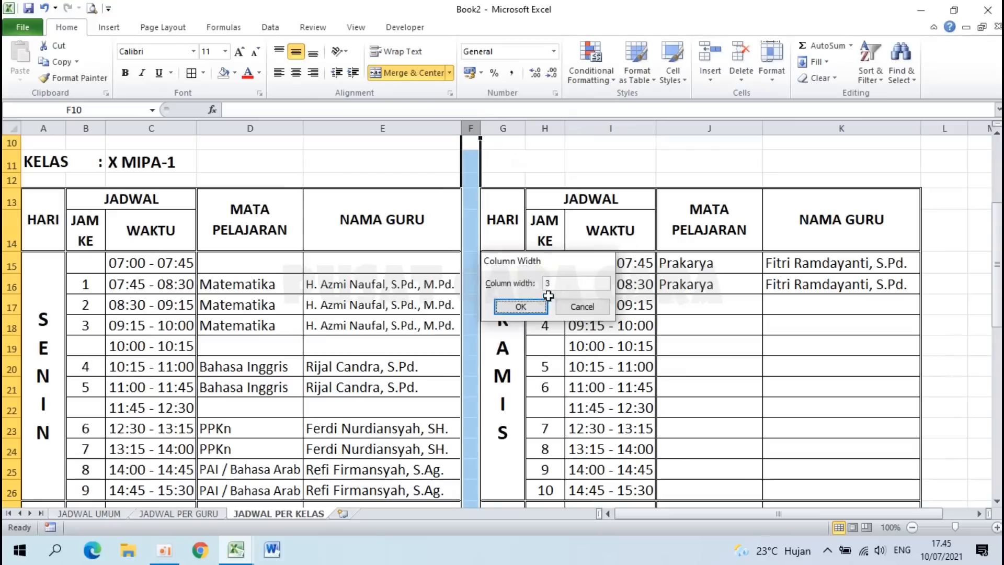
click(514, 308)
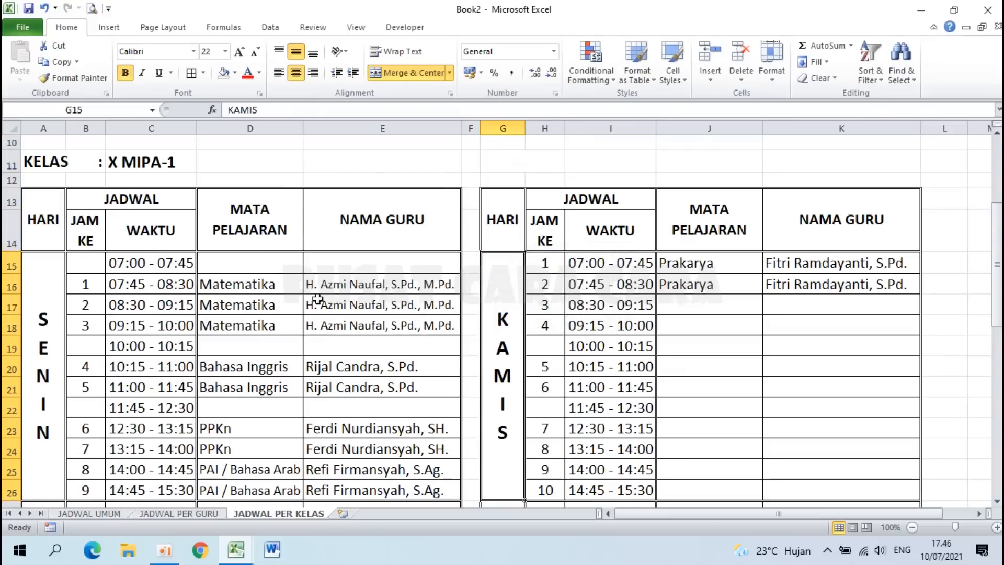
Step: Merge D15:E15 and enter UPACARA BENDERA in bold italic
scroll(318, 299, down, 2)
scroll(317, 290, up, 3)
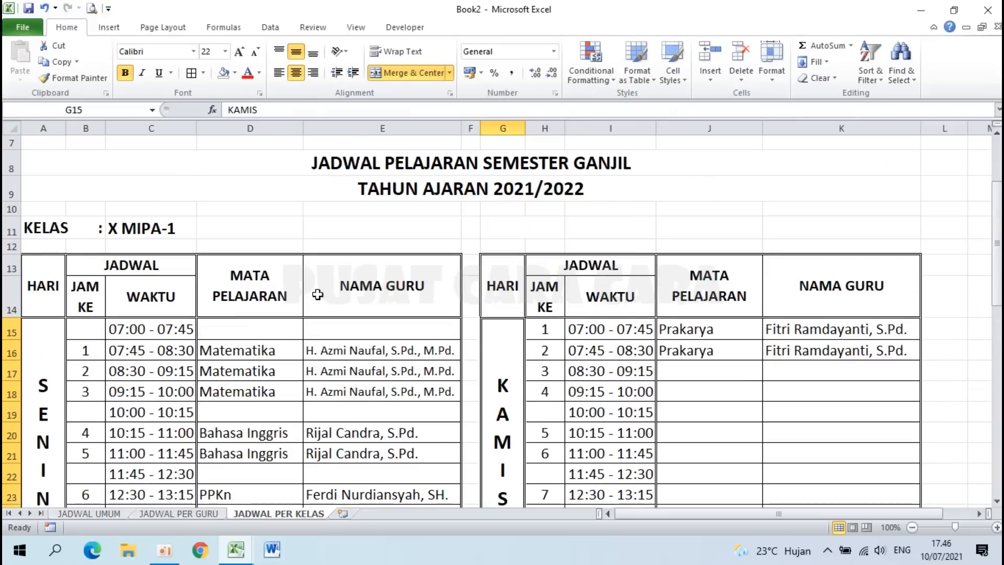
drag(269, 329, 321, 328)
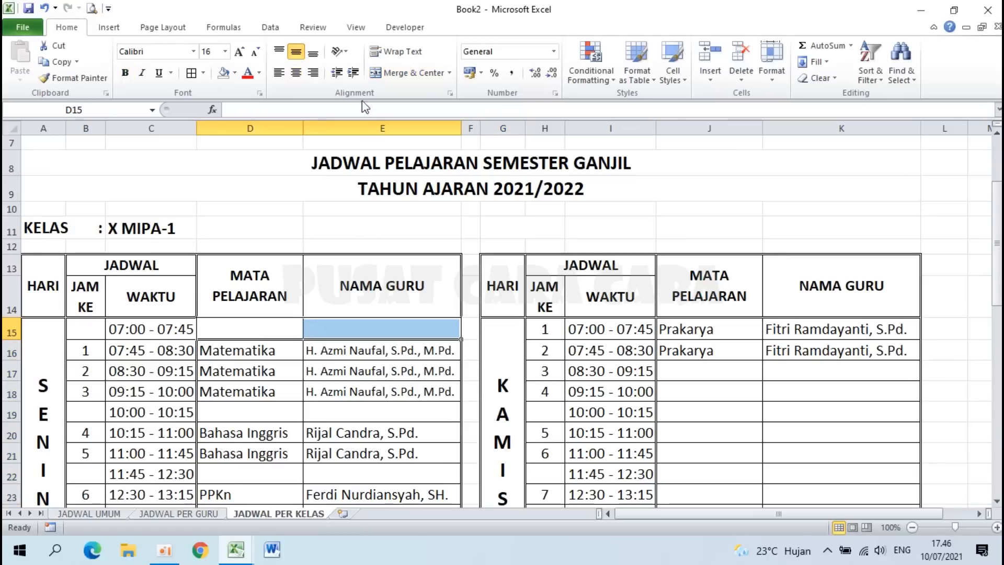
click(403, 73)
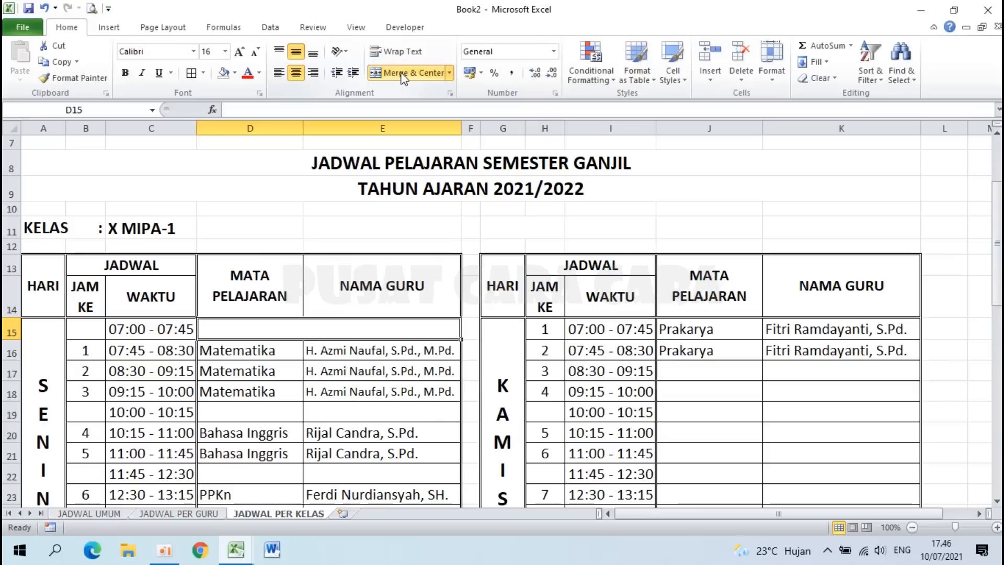
text(UPA)
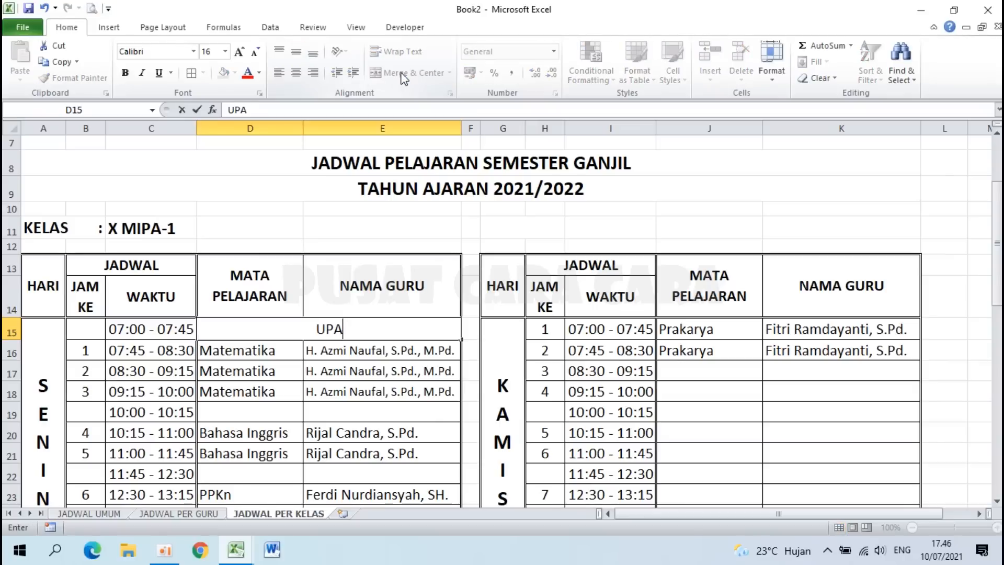
text(CARA BENDERA)
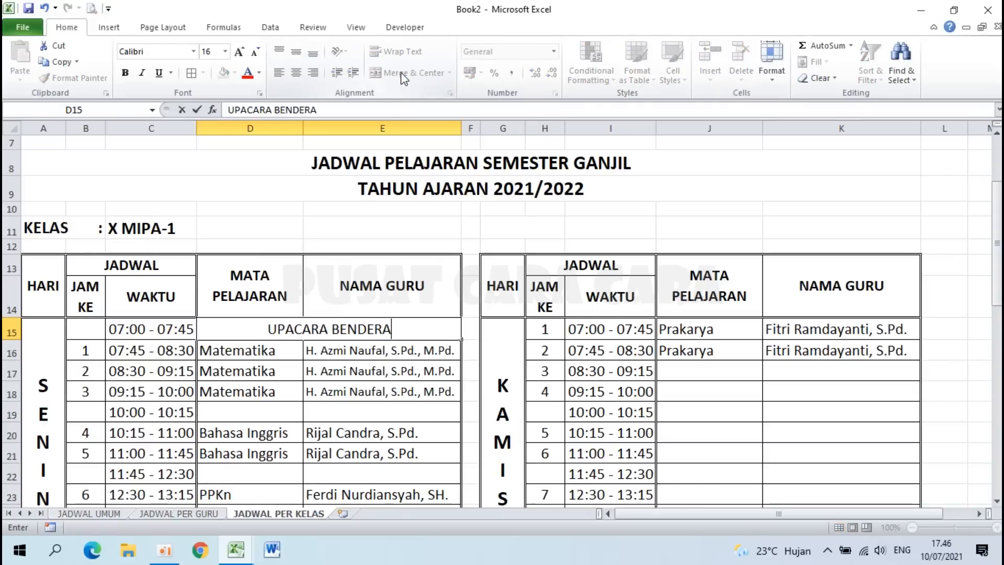
key(Return)
click(288, 328)
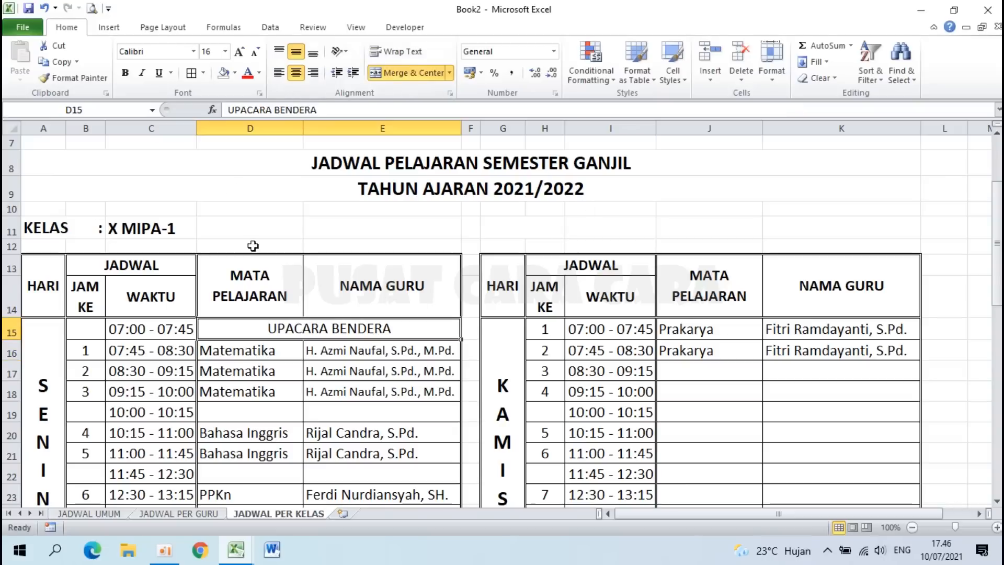
click(124, 73)
click(144, 74)
Step: Select the left-hand table's break-row cells D19:E19, D31:E31 and D43:E43
scroll(305, 257, down, 2)
click(267, 298)
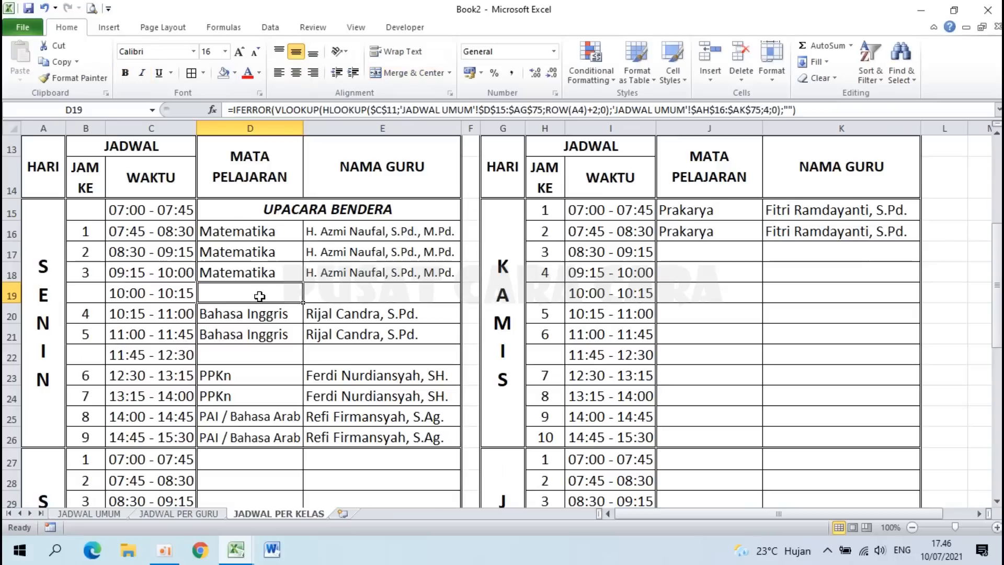
drag(296, 296, 358, 303)
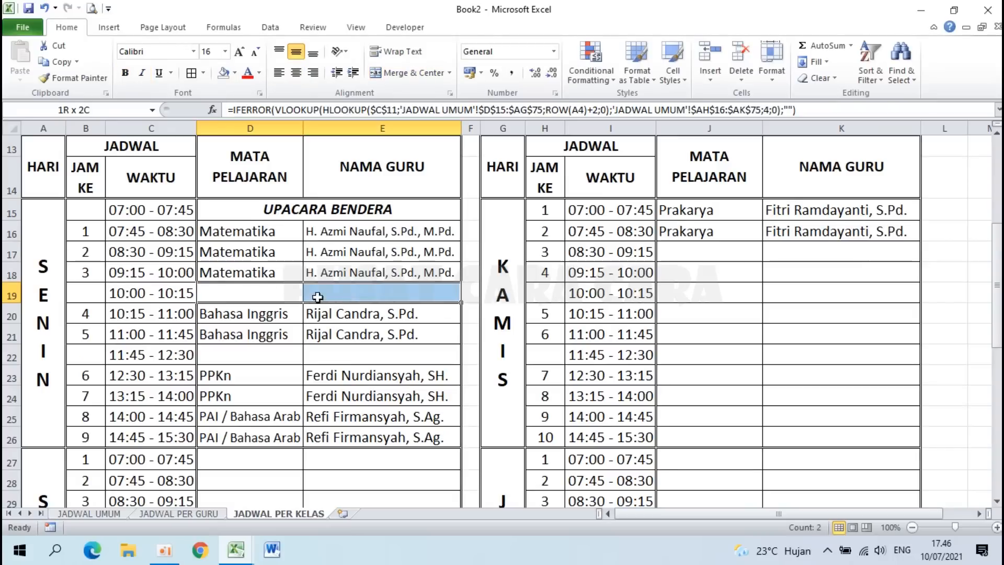
drag(276, 356, 325, 356)
scroll(325, 355, down, 1)
scroll(324, 357, down, 2)
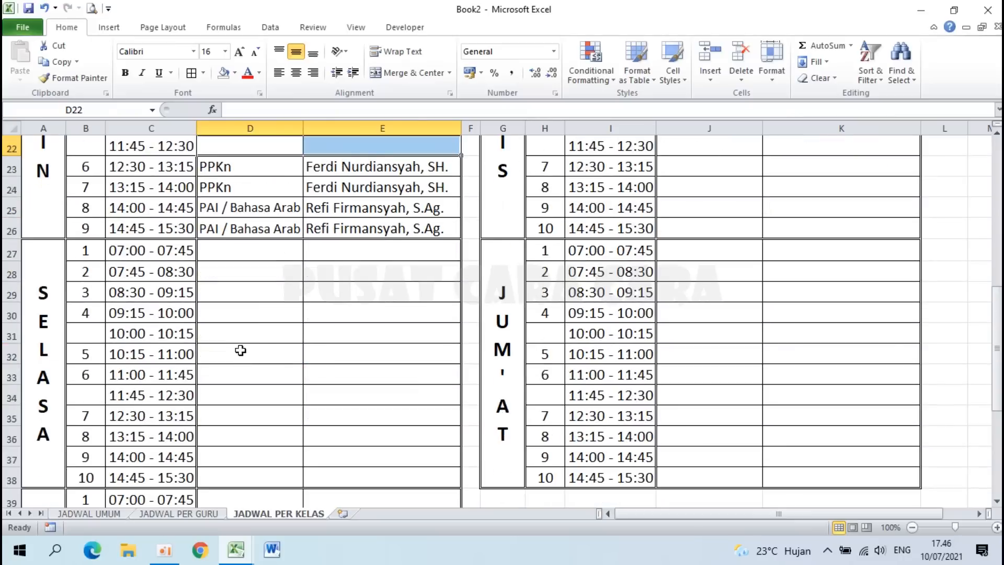
drag(246, 337, 319, 333)
drag(271, 396, 331, 399)
scroll(333, 399, down, 3)
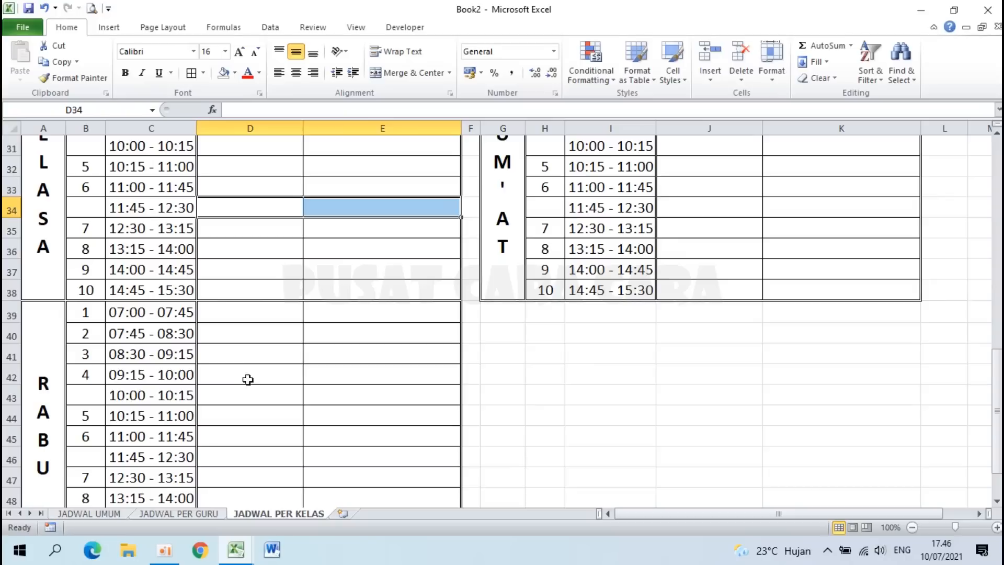
drag(252, 396, 325, 397)
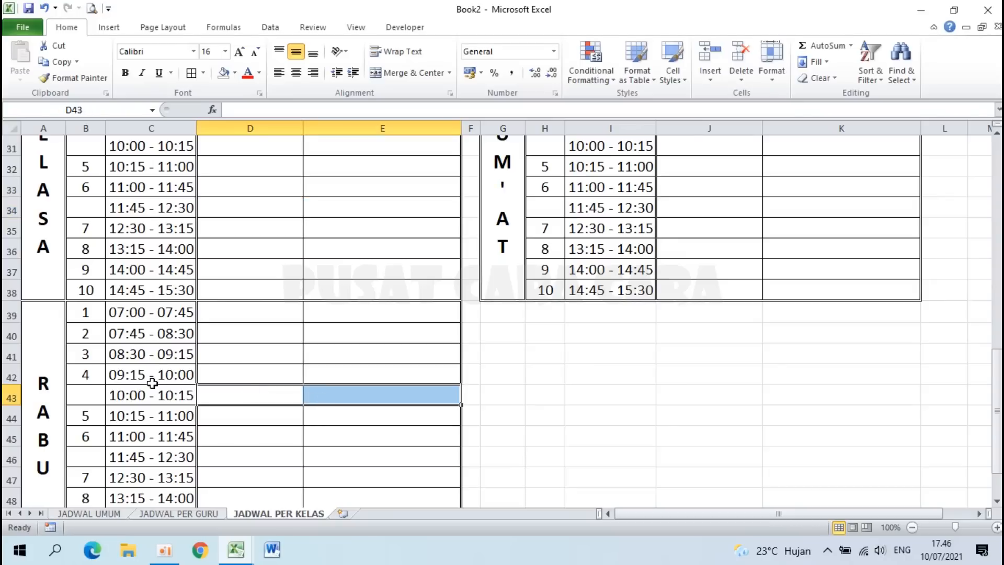
scroll(260, 430, down, 2)
drag(258, 340, 329, 338)
Step: Select the right-hand table's break rows J19 and J22, then reselect D19:E19
scroll(330, 338, up, 6)
scroll(330, 338, up, 4)
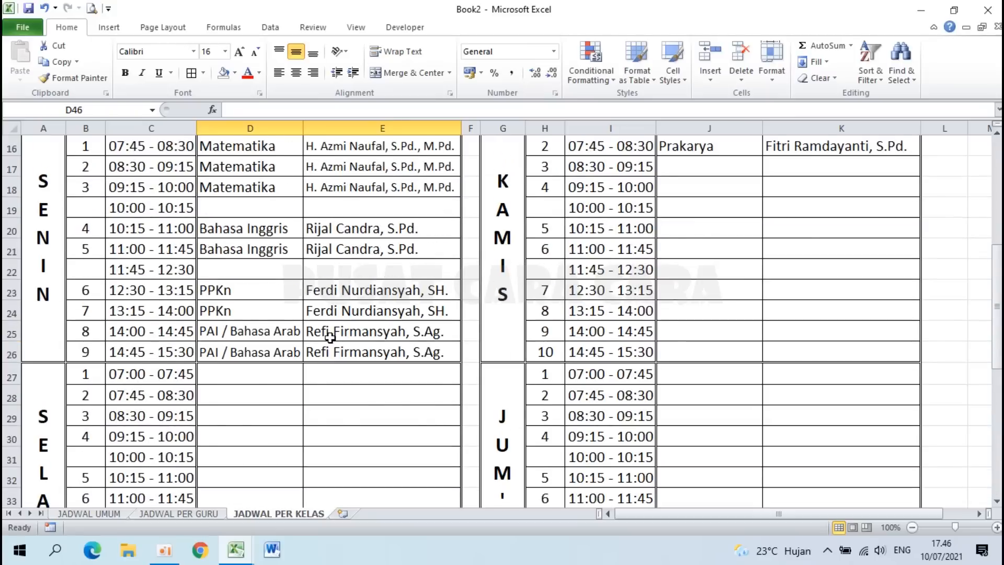
click(715, 414)
drag(715, 414, 805, 410)
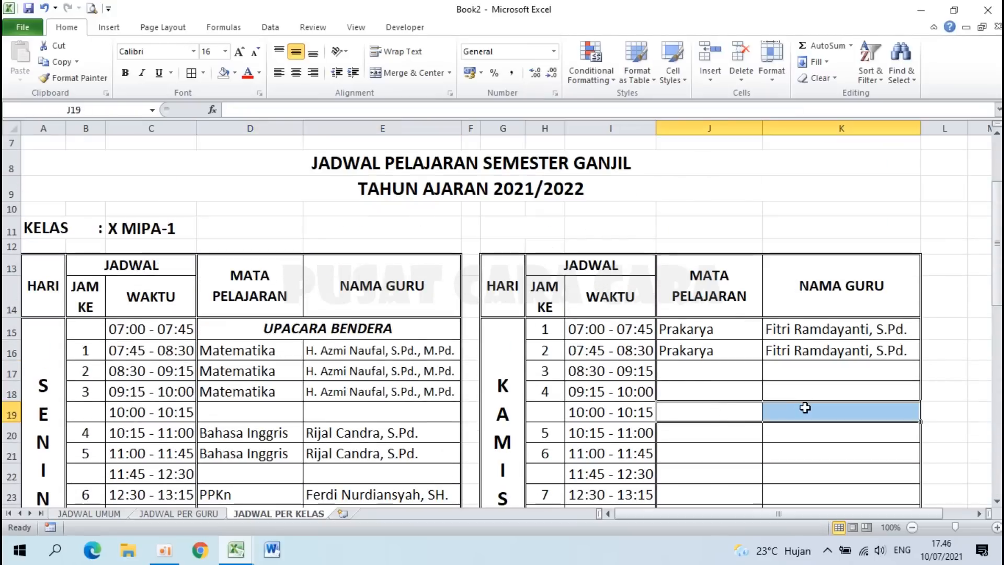
scroll(805, 408, down, 3)
drag(730, 270, 790, 271)
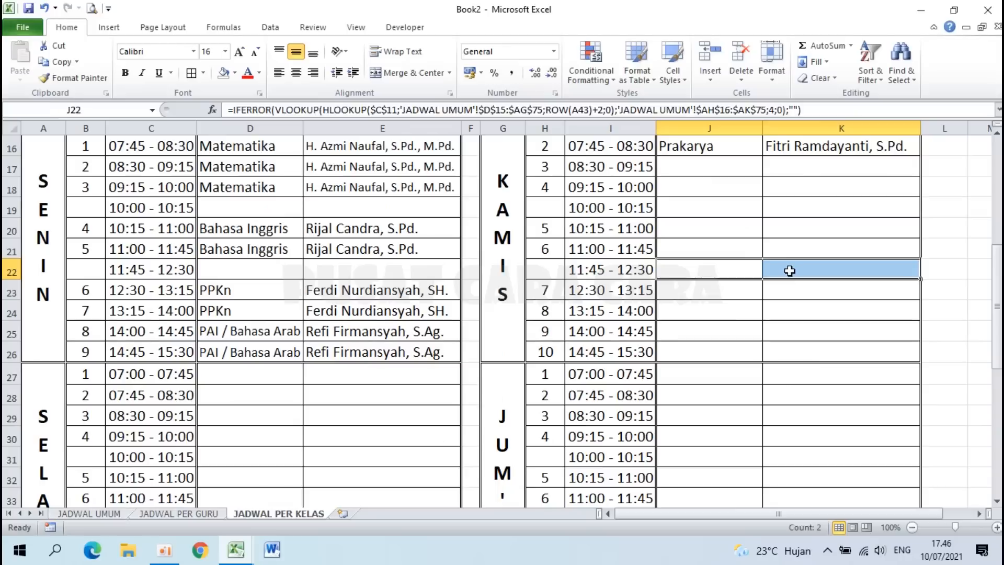
drag(717, 453, 769, 457)
scroll(769, 458, down, 3)
drag(726, 337, 784, 330)
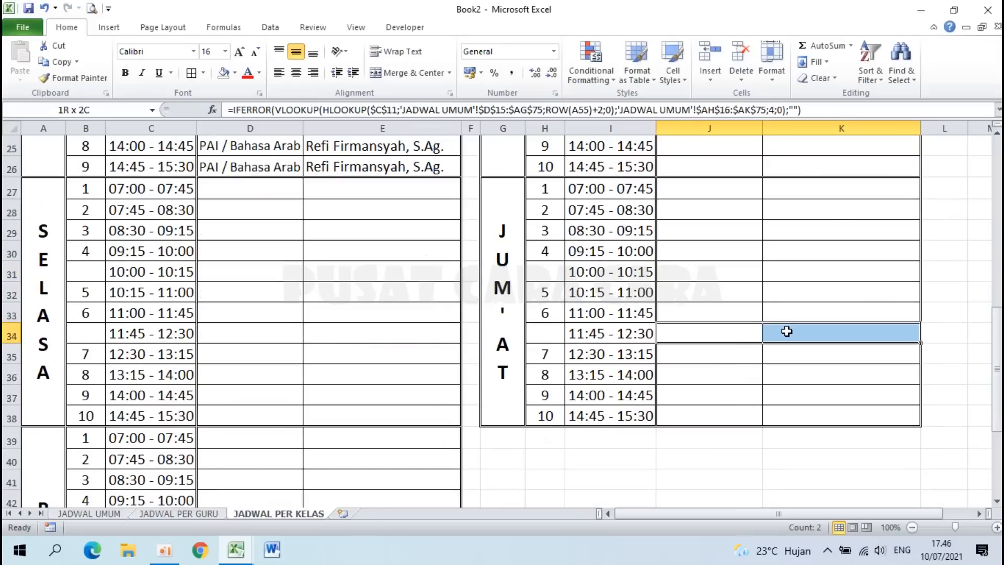
scroll(429, 333, up, 4)
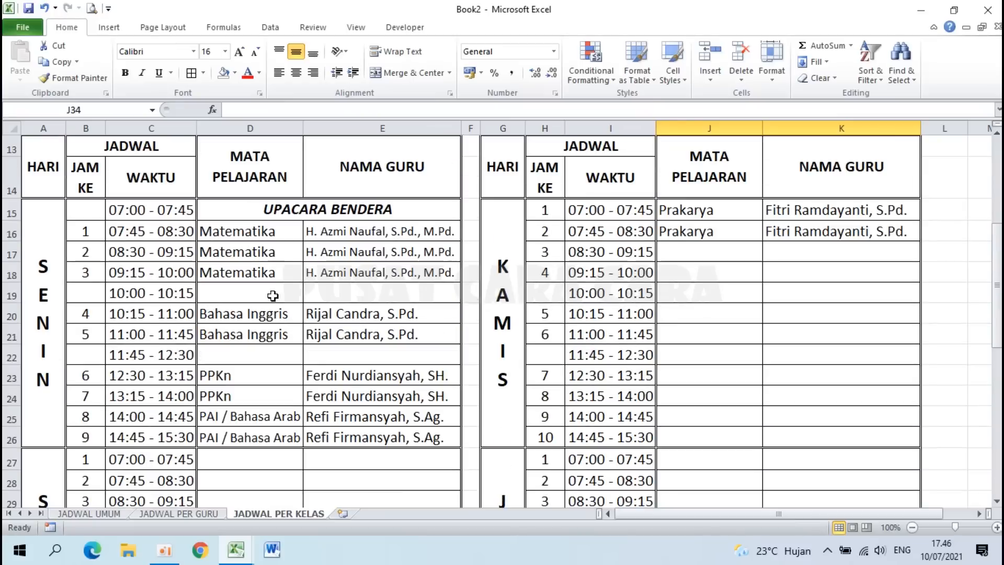
click(250, 294)
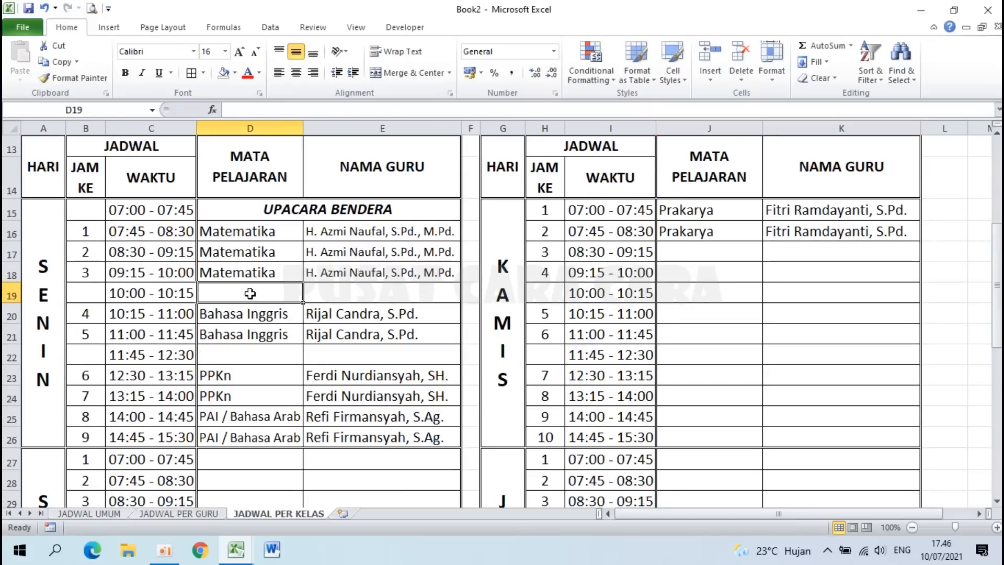
drag(283, 292, 336, 289)
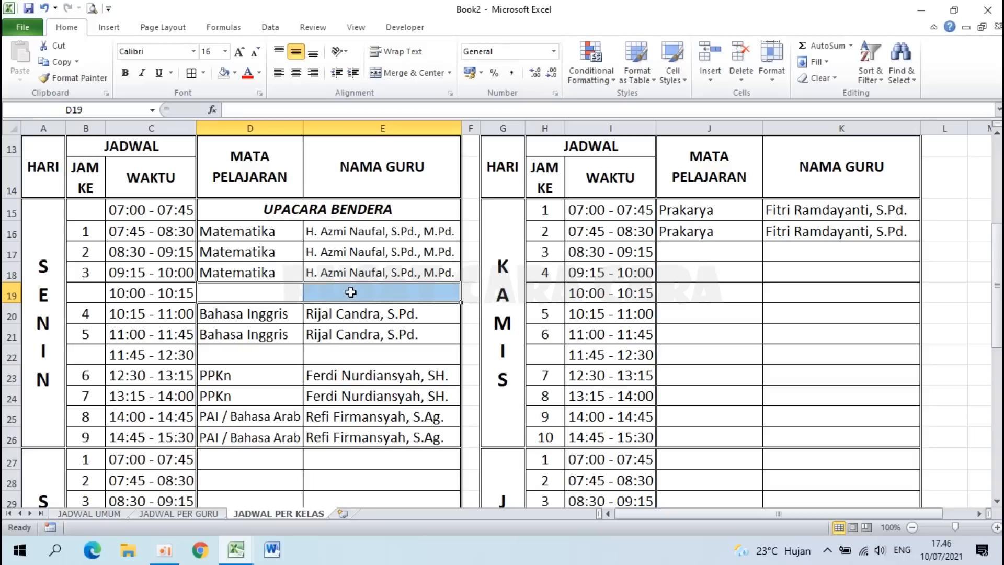
Step: Merge D19:E19 and give the merged cell a fine dotted pattern fill
click(409, 73)
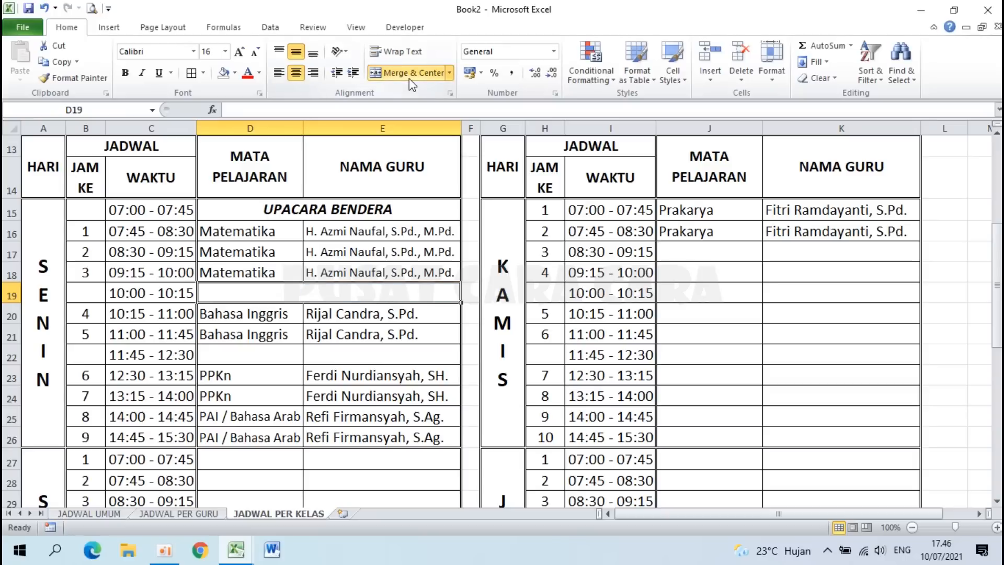
right_click(320, 293)
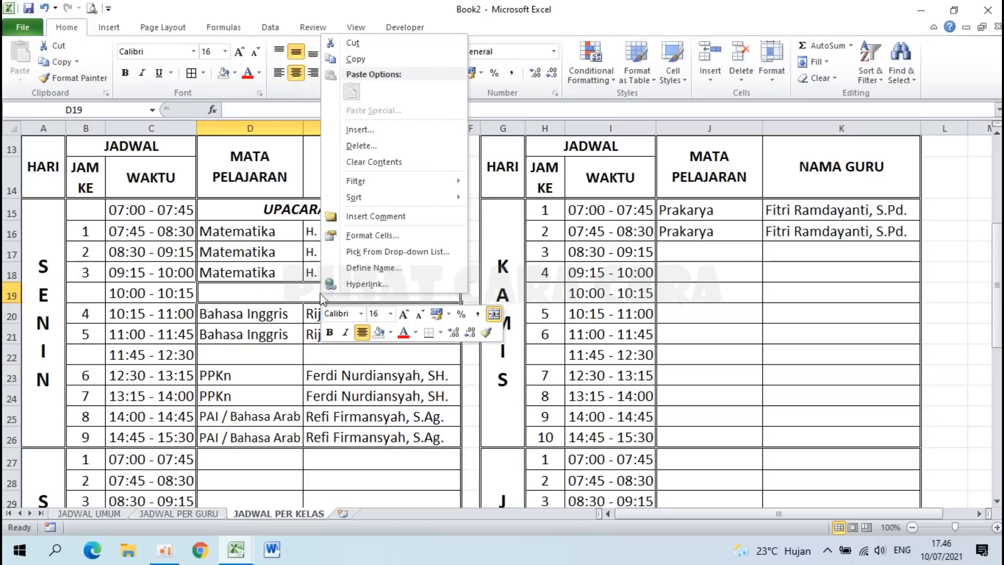
click(373, 235)
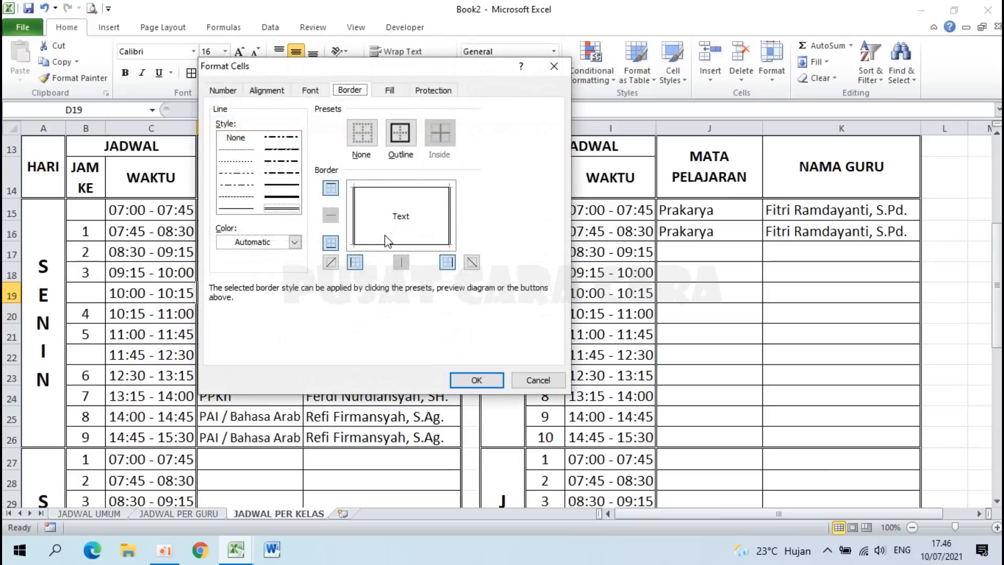
click(390, 90)
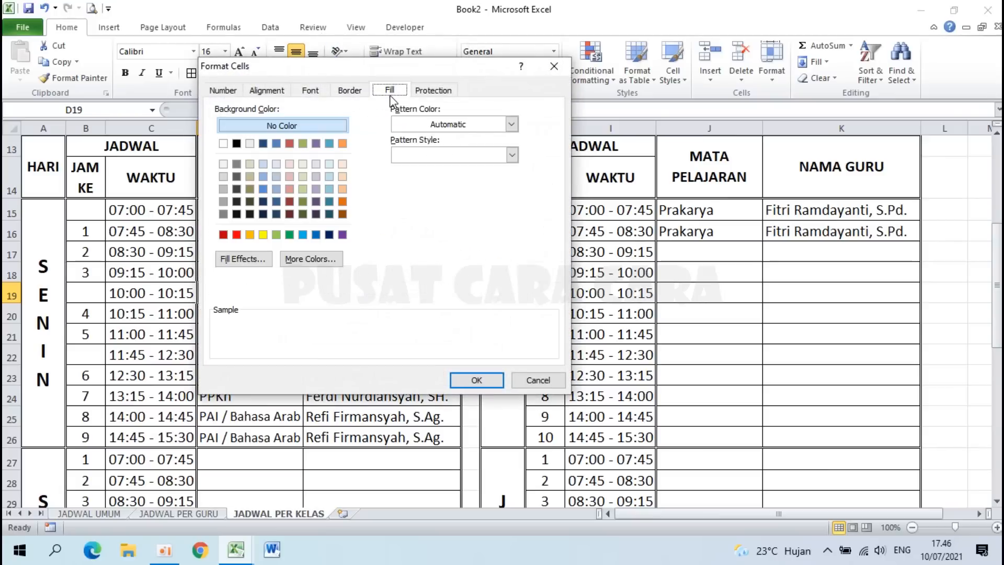
click(462, 155)
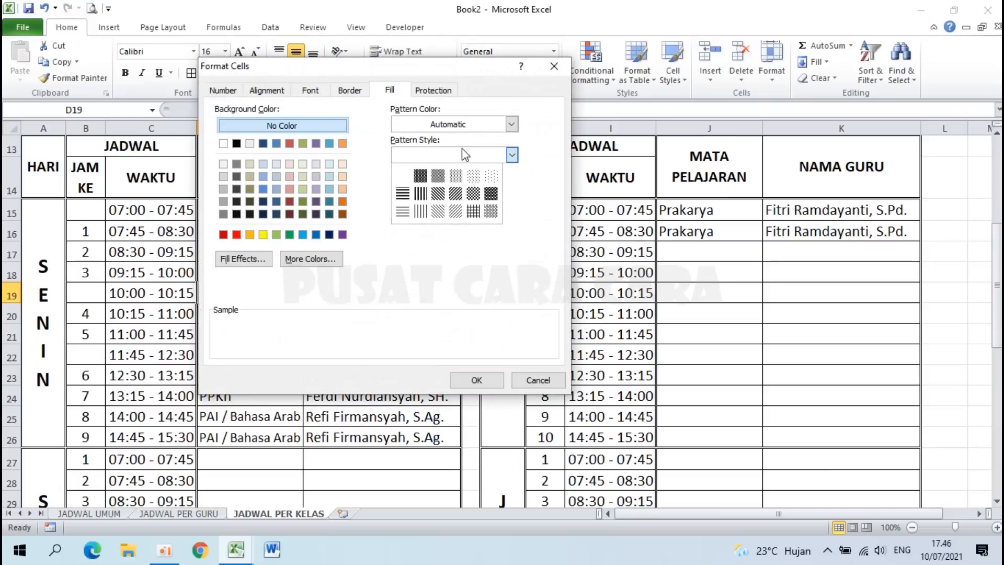
click(476, 183)
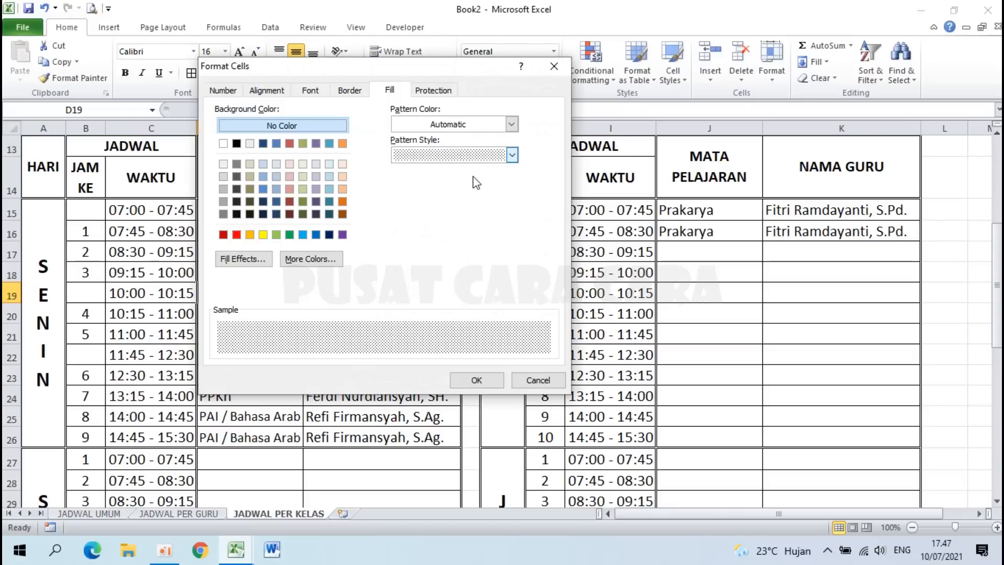
click(476, 380)
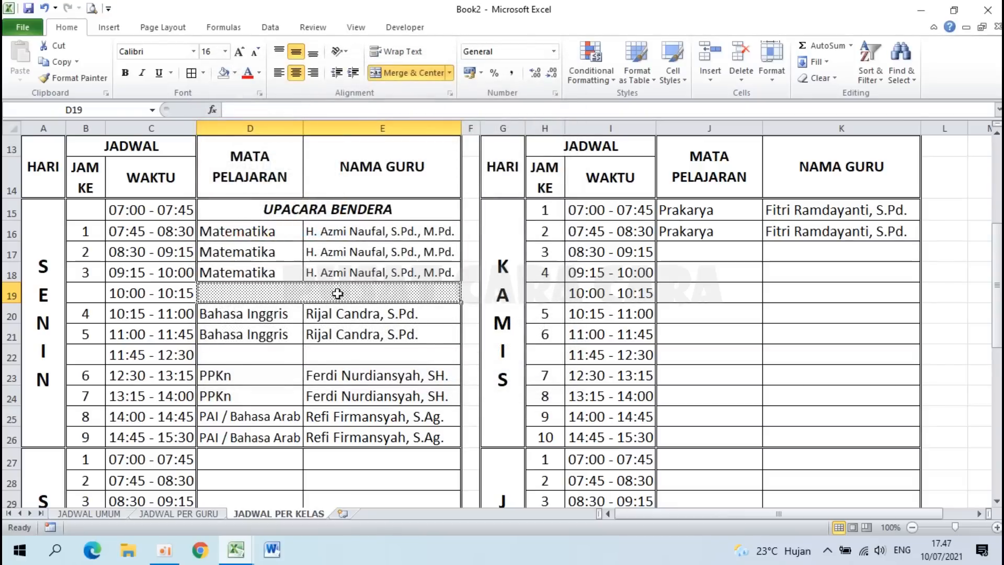
Step: Enter 'I S T I R A H A T' in the break cell and make it bold
text(ISTIRAHAT)
key(space)
key(Right)
key(space)
key(Right)
key(space)
key(Right)
key(space)
key(Right)
key(space)
key(Right)
key(space)
key(Right)
key(space)
key(Right)
key(space)
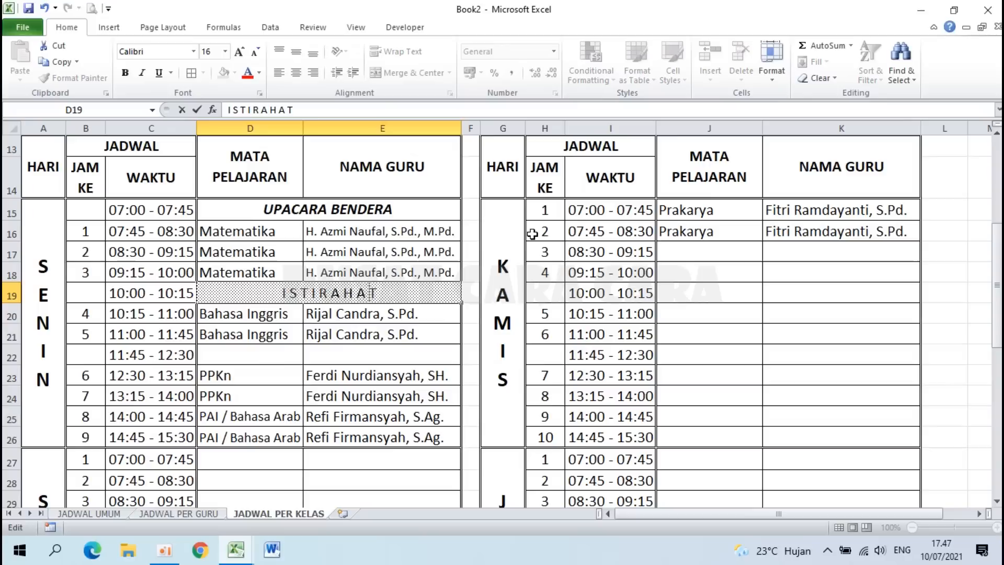
key(Return)
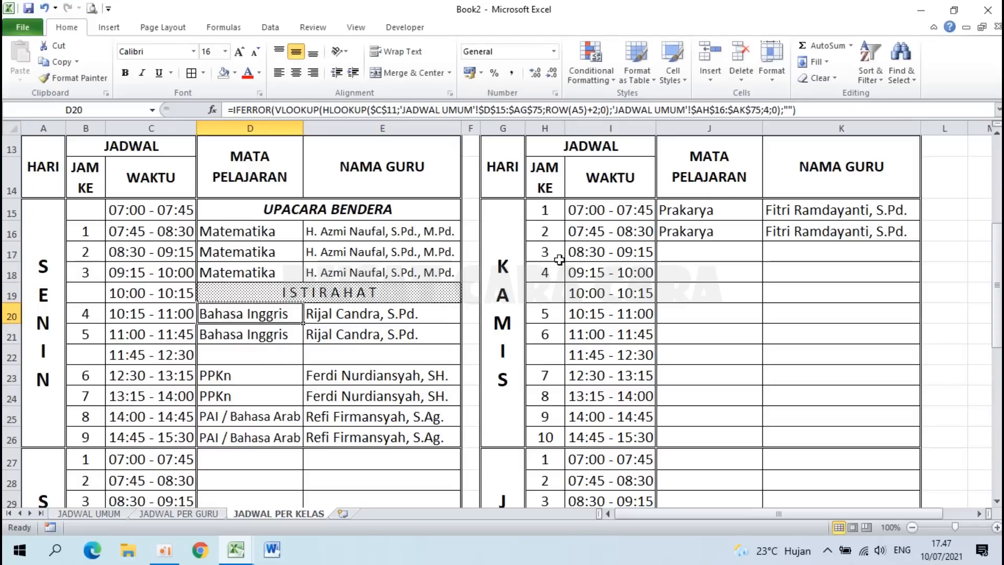
click(315, 295)
click(125, 73)
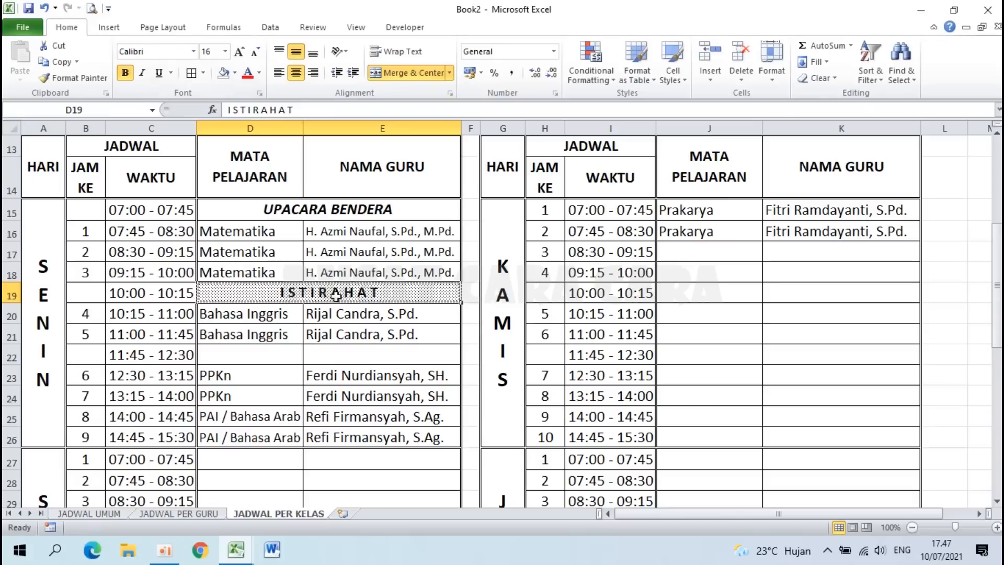
Step: Copy the ISTIRAHAT cell D19 into break rows D22, D31, D34, D43 and D46
click(260, 355)
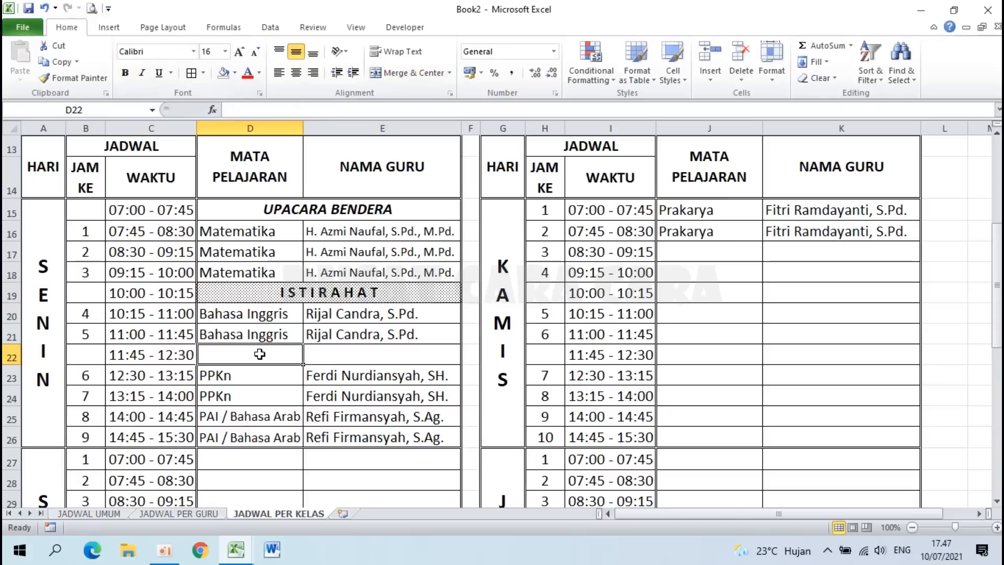
click(272, 290)
key(ctrl+c)
click(273, 357)
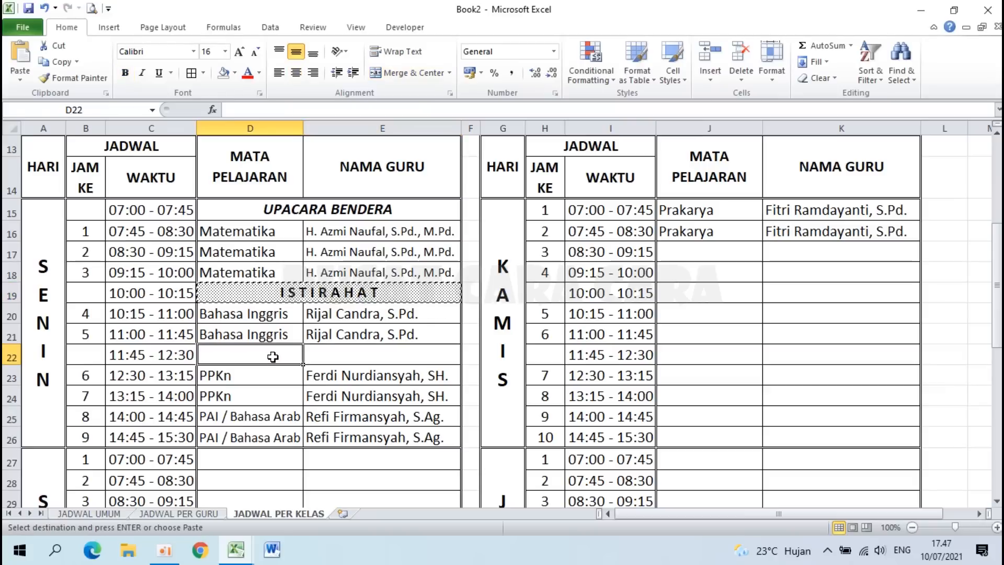
key(ctrl+v)
scroll(273, 357, down, 2)
click(229, 398)
key(ctrl+v)
scroll(230, 398, down, 1)
scroll(232, 338, down, 2)
click(233, 276)
key(ctrl+v)
click(240, 459)
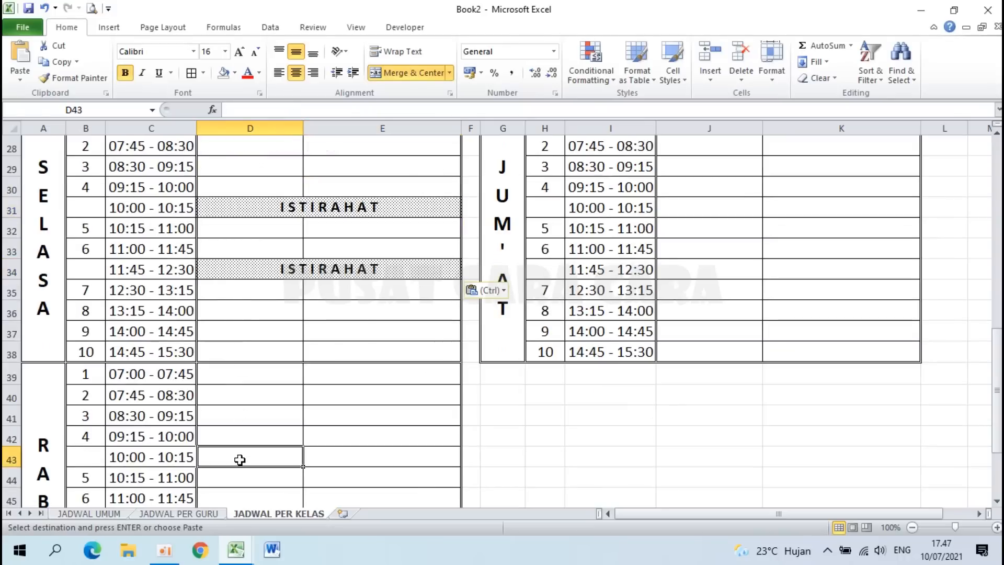
scroll(240, 459, down, 2)
scroll(254, 410, up, 1)
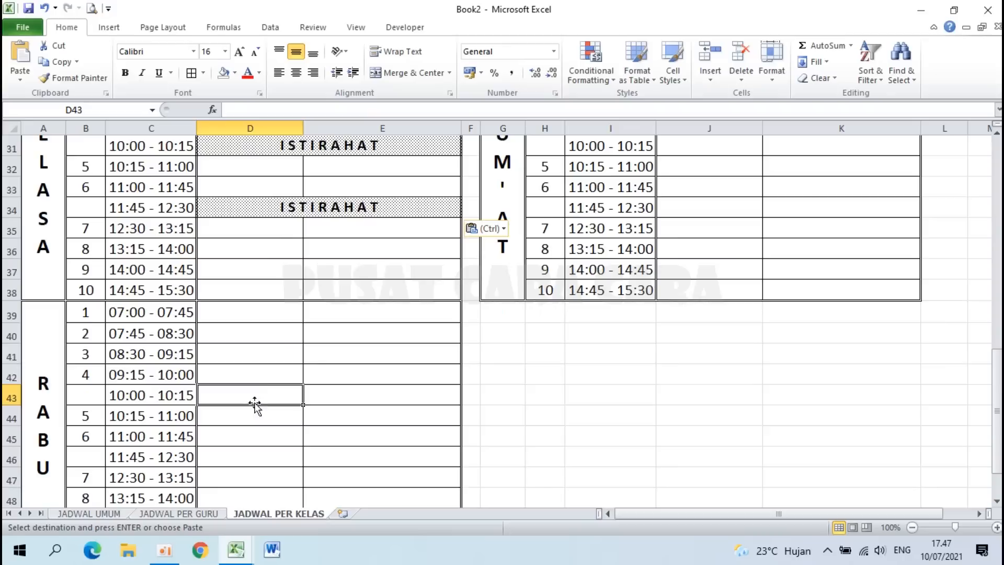
key(ctrl+v)
click(235, 461)
key(ctrl+v)
Step: Paste the ISTIRAHAT label into the right-hand table's break rows J19, J22, J31 and J34
scroll(235, 461, up, 6)
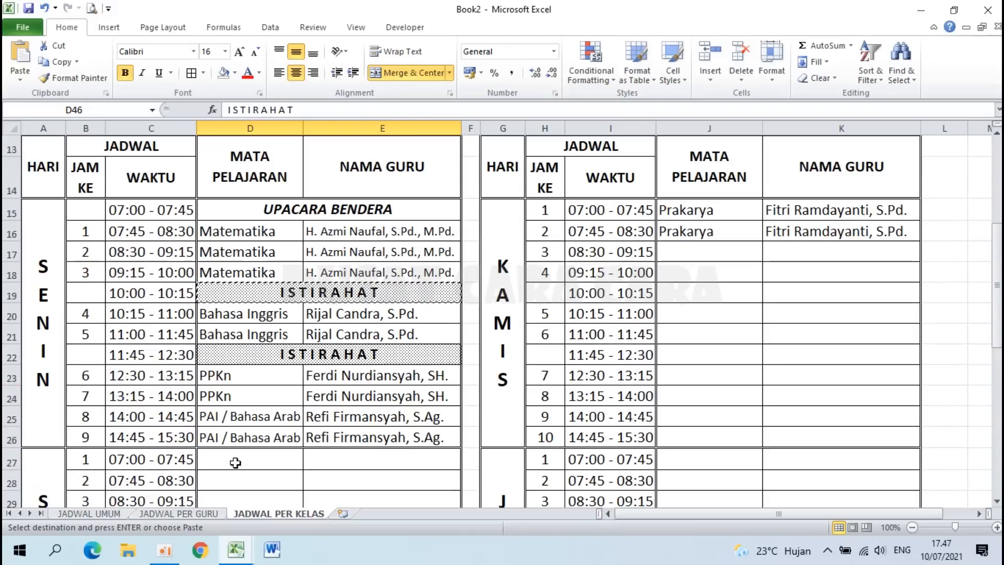
click(689, 295)
key(ctrl+v)
click(691, 350)
key(ctrl+v)
scroll(691, 349, down, 2)
click(696, 391)
key(ctrl+v)
scroll(697, 392, down, 2)
click(699, 338)
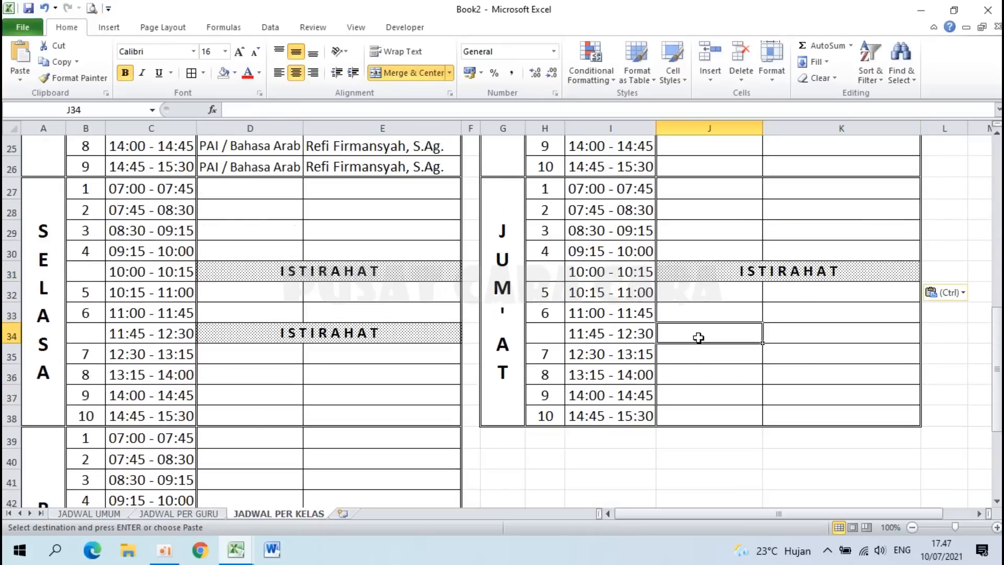
key(ctrl+v)
scroll(699, 337, down, 2)
scroll(619, 388, down, 3)
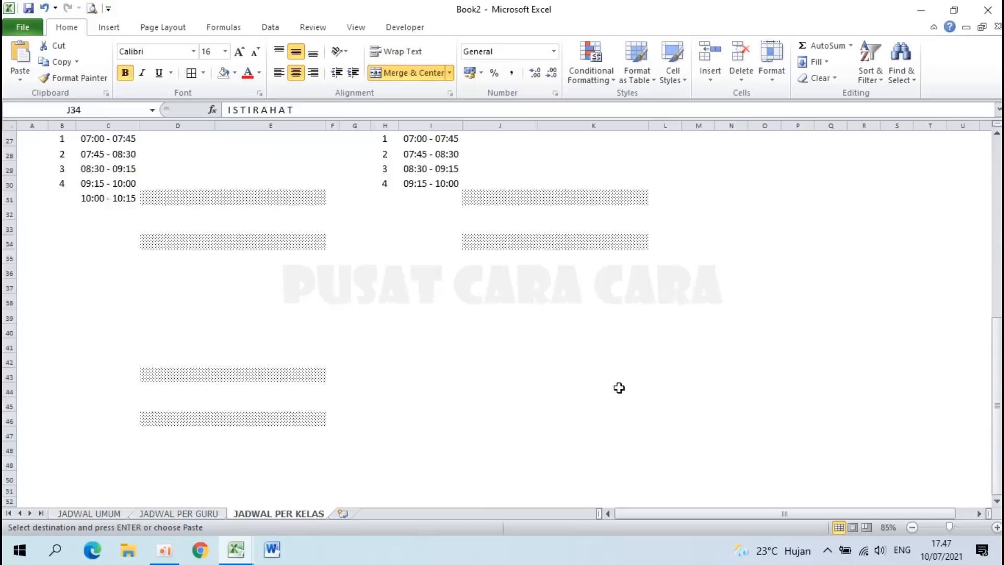
scroll(620, 387, up, 10)
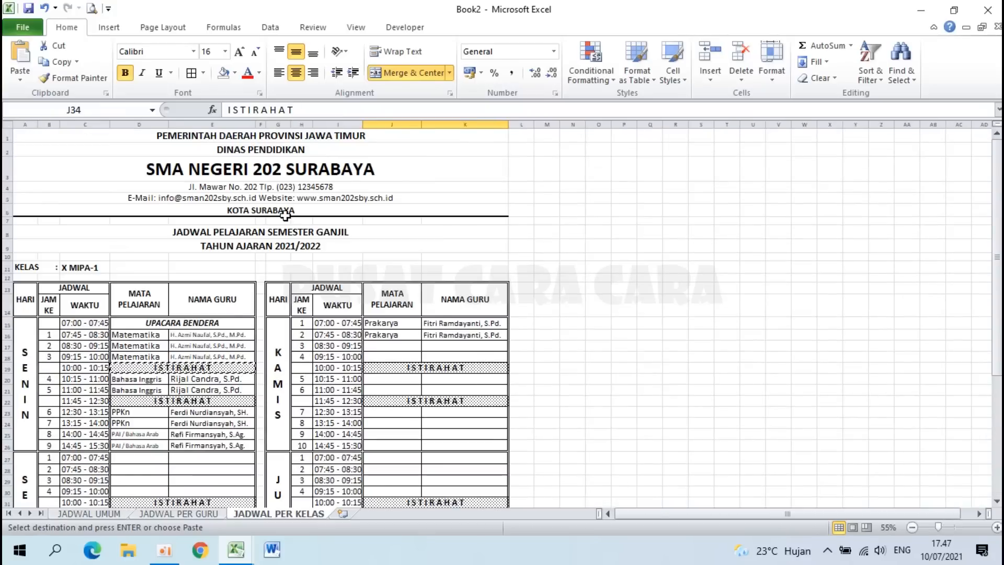
Step: Copy the school logo from JADWAL PER GURU and place it left of the school name on JADWAL PER KELAS
click(181, 512)
scroll(163, 329, up, 10)
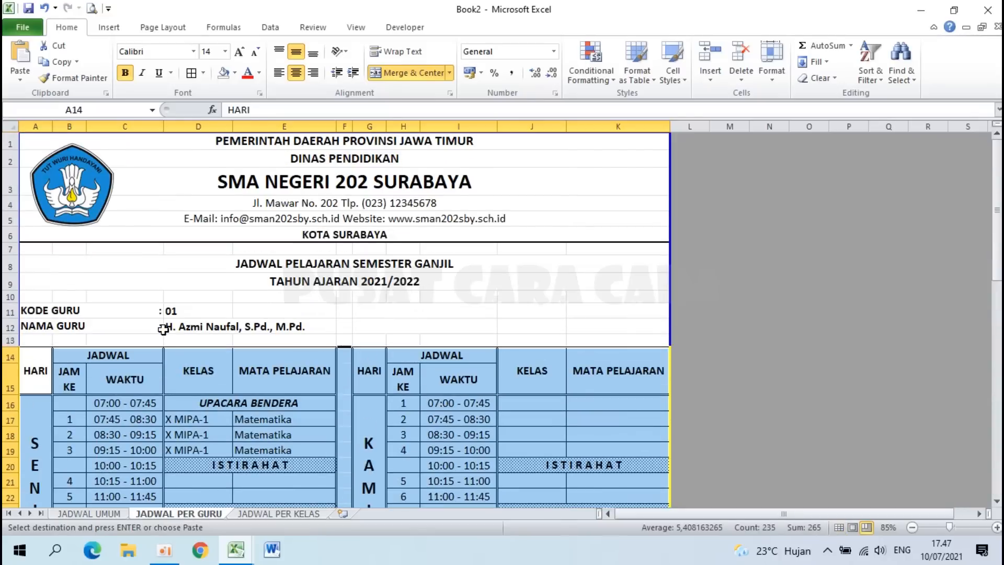
click(83, 204)
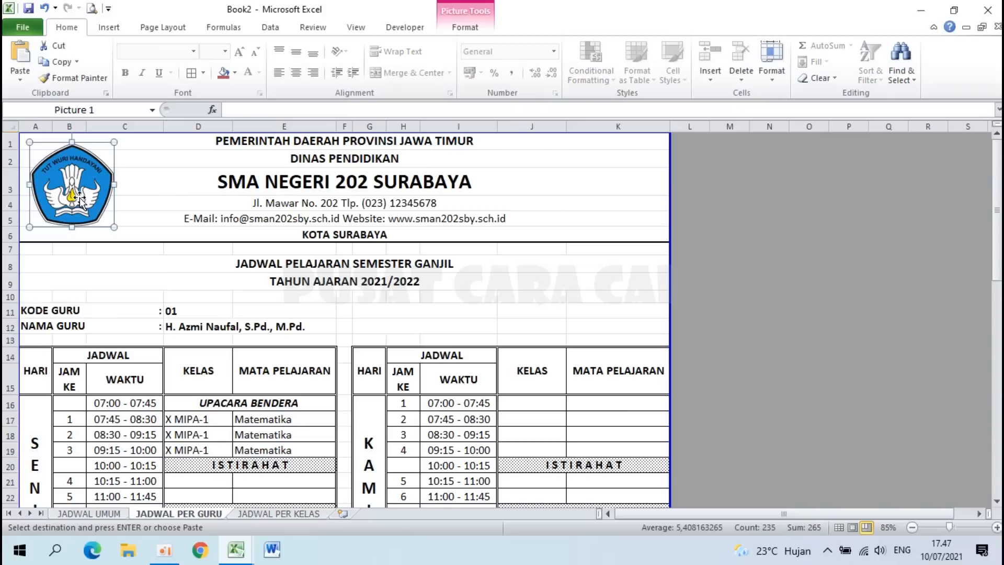
key(ctrl+c)
click(266, 514)
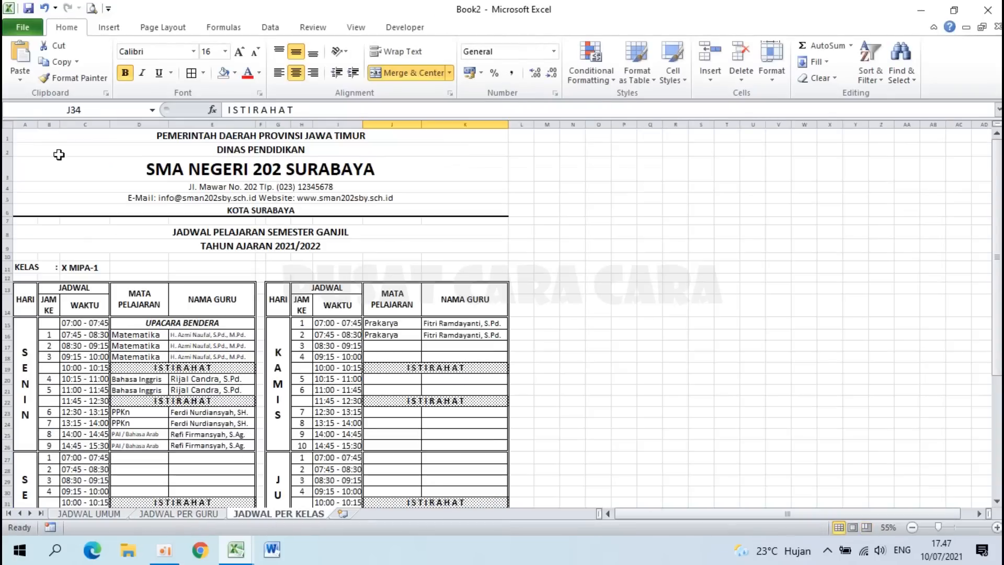
click(33, 136)
key(ctrl+v)
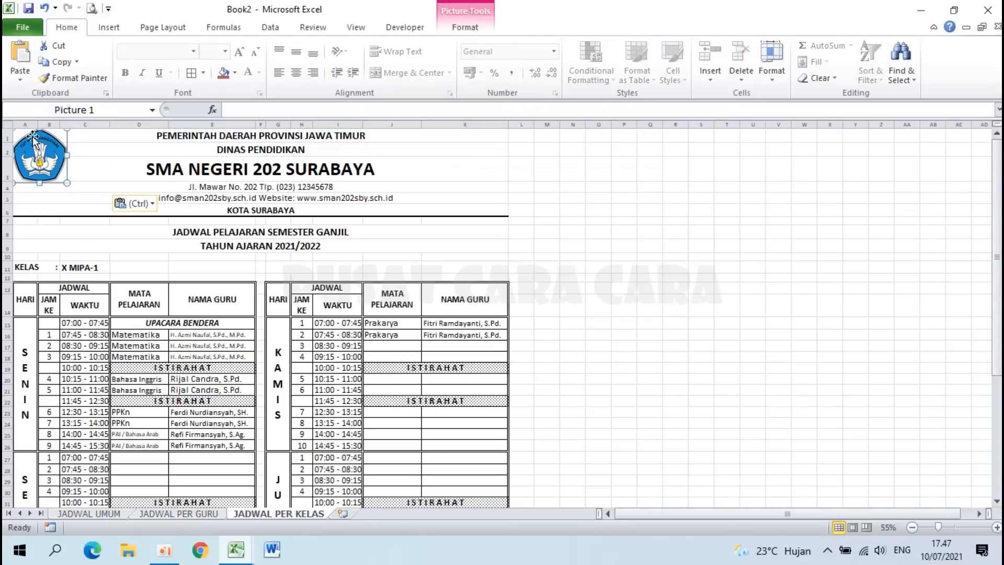
scroll(54, 189, up, 4)
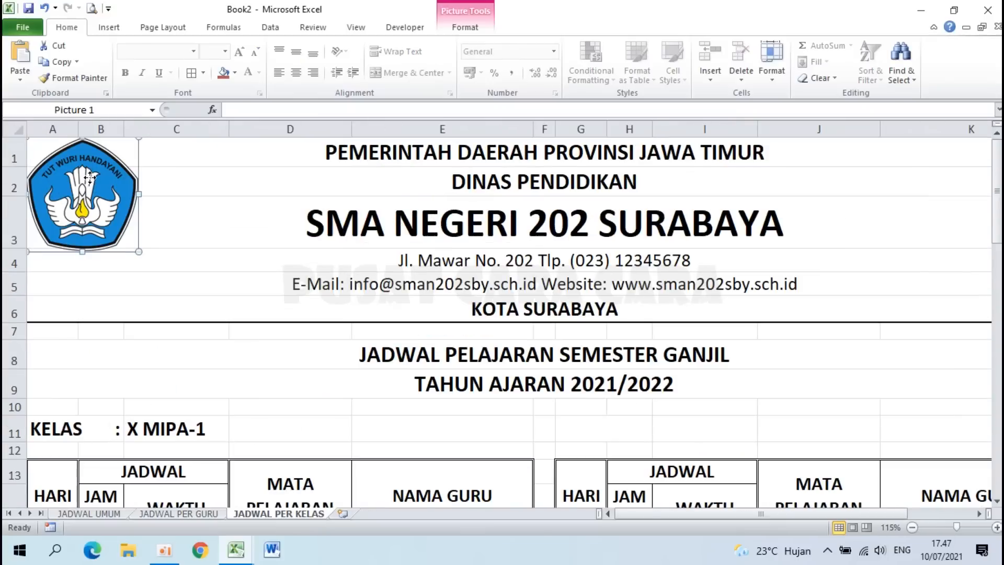
drag(91, 179, 104, 202)
drag(154, 278, 168, 291)
click(260, 255)
Step: Pick cell B52 below the timetable, then go to the JADWAL PER GURU sheet
scroll(260, 255, down, 3)
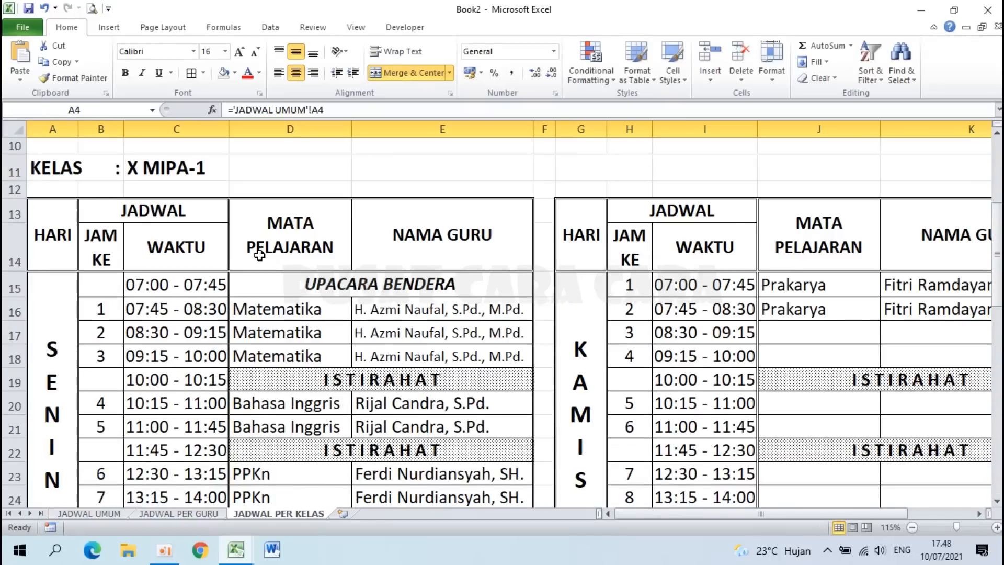
scroll(260, 255, down, 3)
scroll(260, 255, down, 3)
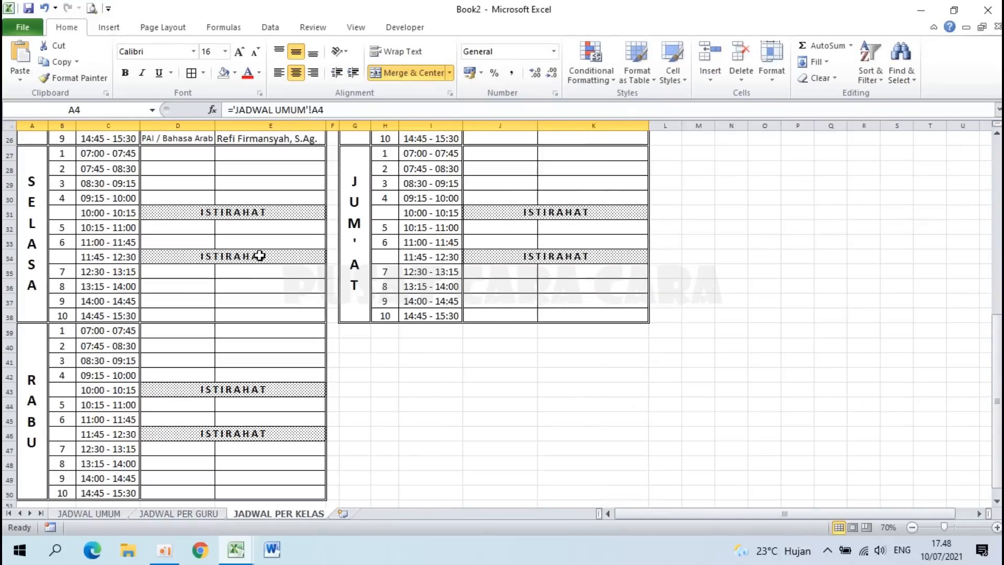
scroll(260, 255, down, 6)
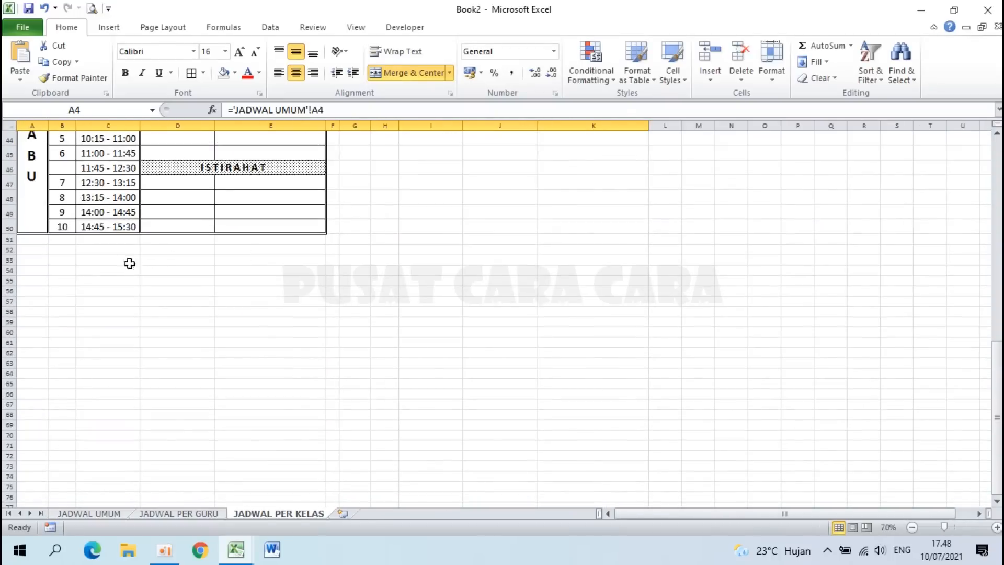
click(65, 250)
click(194, 516)
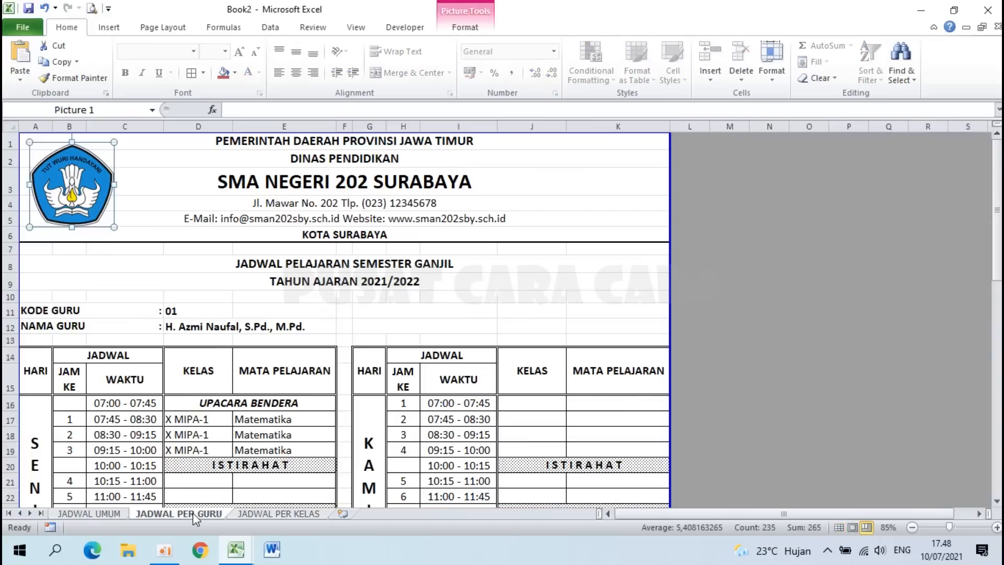
scroll(194, 518, down, 13)
Step: Link B52 to the Mengetahui: cell with ='JADWAL UMUM'!B78
click(237, 513)
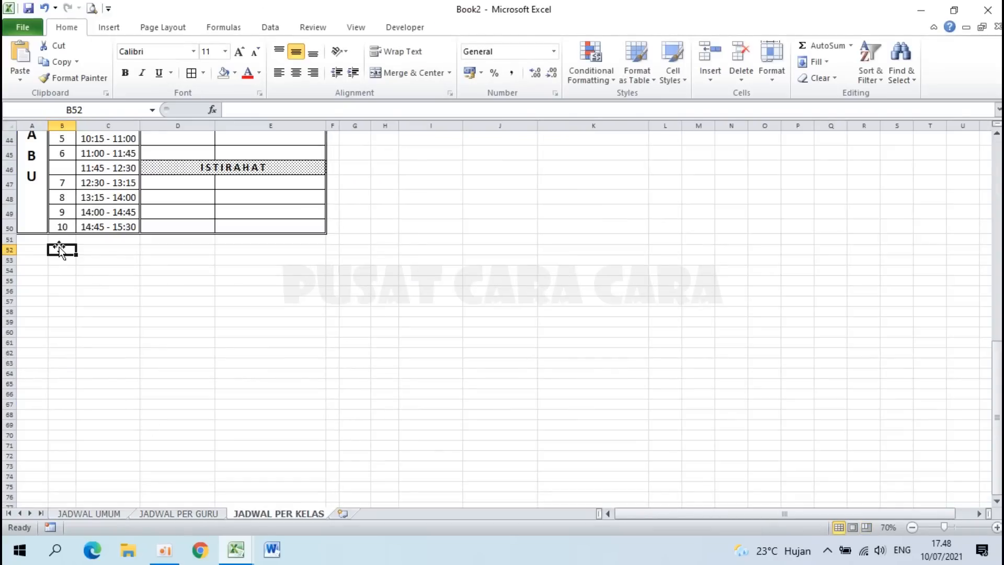
scroll(62, 251, up, 4)
scroll(101, 318, down, 2)
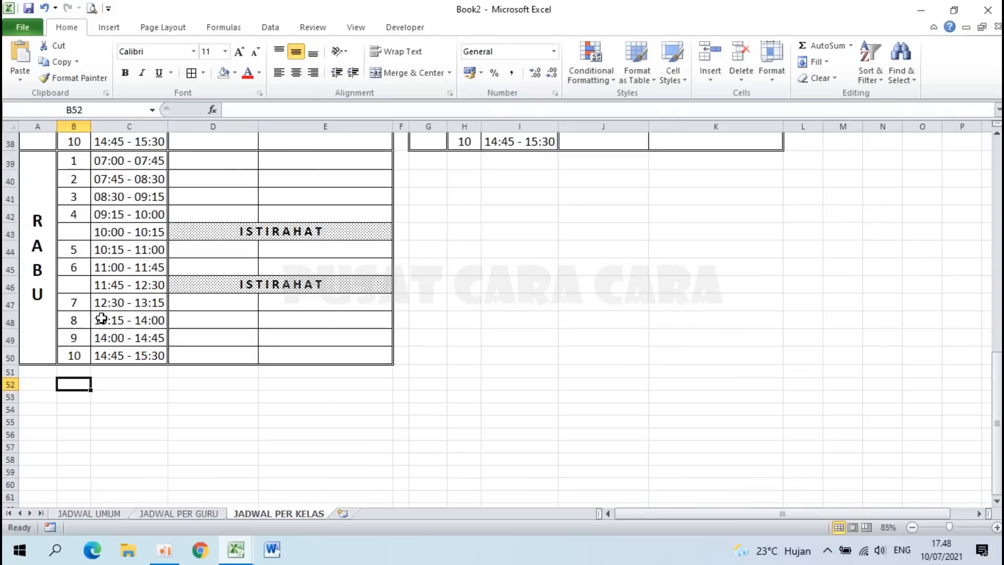
text(=)
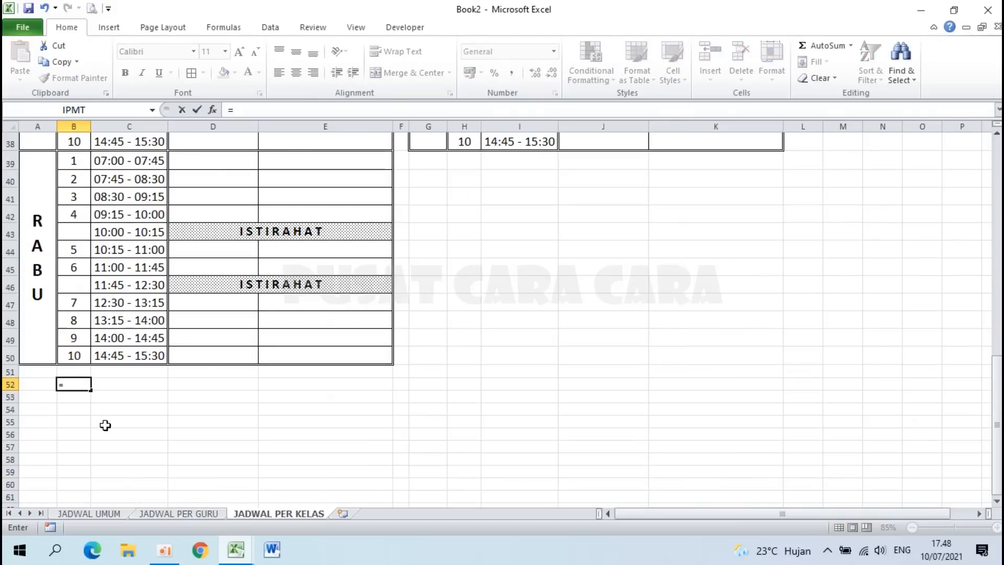
click(90, 514)
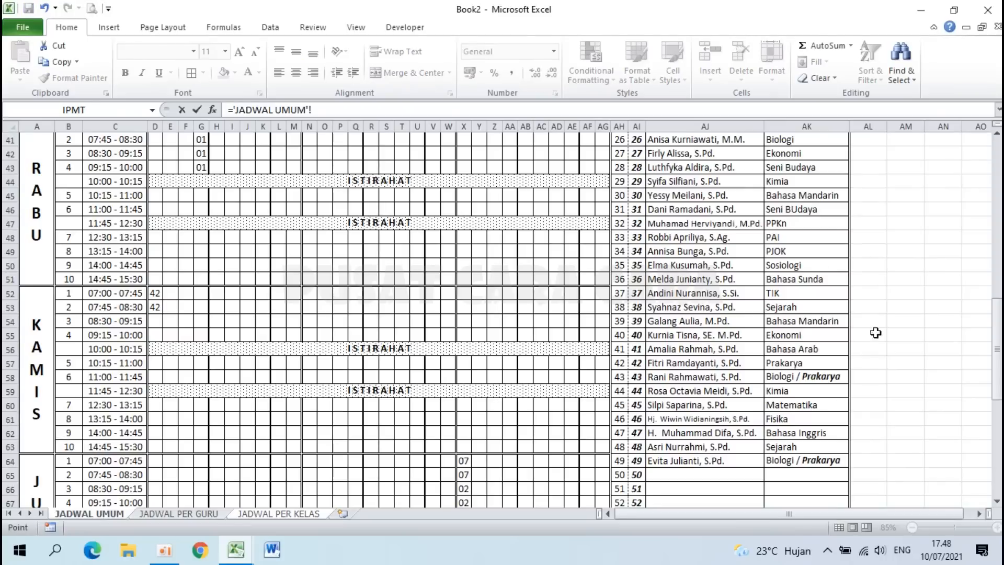
drag(997, 349, 995, 445)
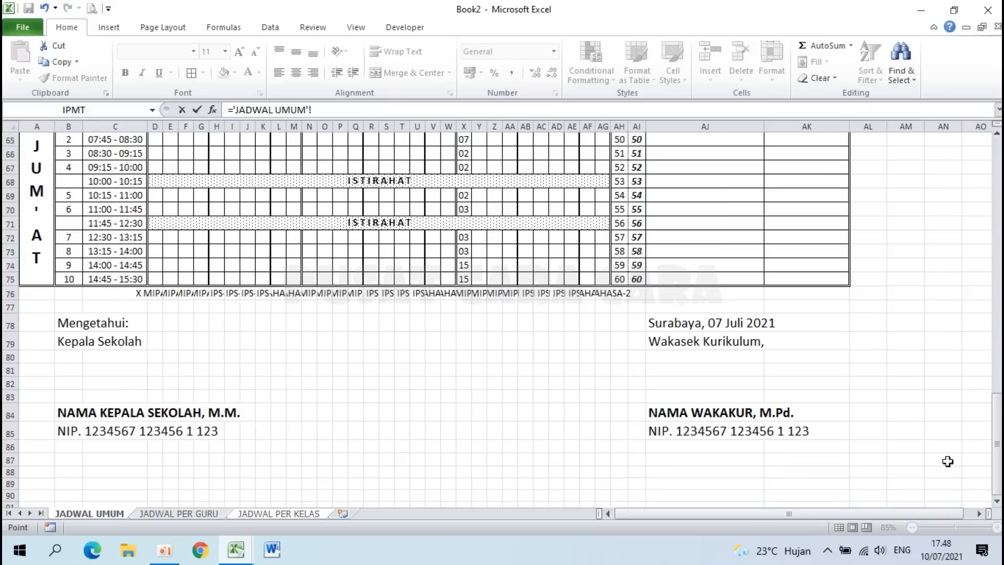
click(65, 321)
key(Return)
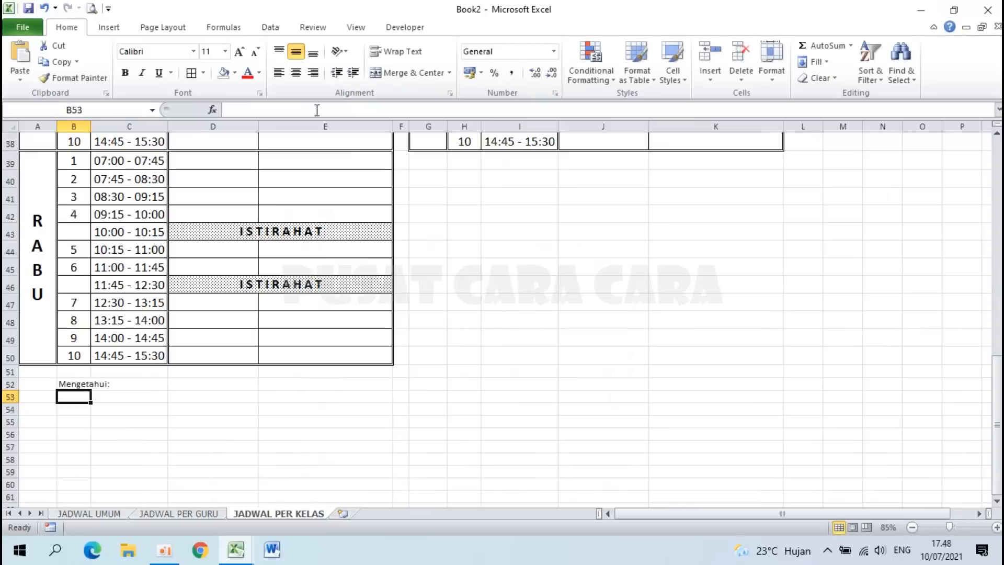
Step: Fill the link down to row 59 and clear the zeros in B54:B57
click(80, 384)
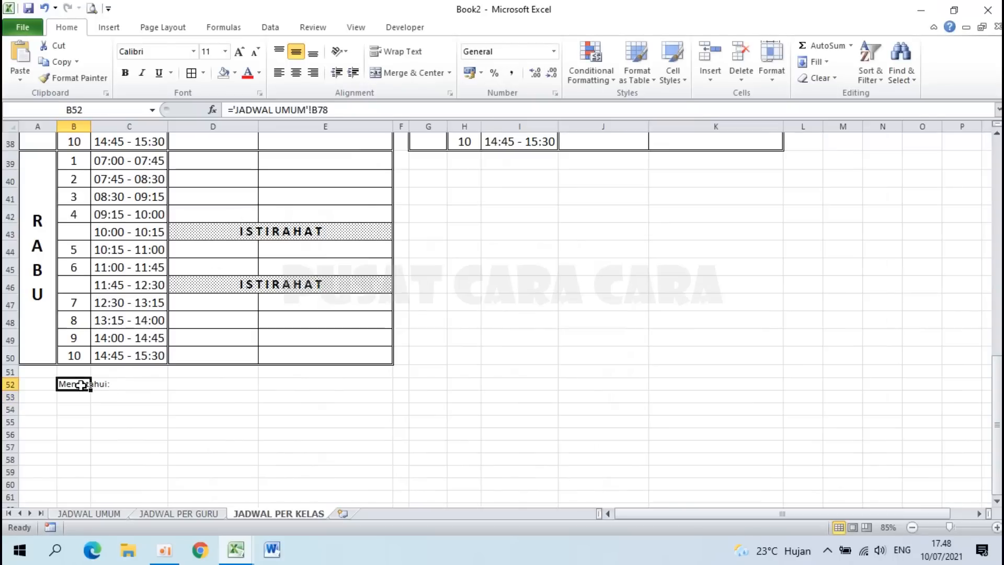
drag(92, 390, 89, 476)
drag(79, 409, 86, 451)
key(Delete)
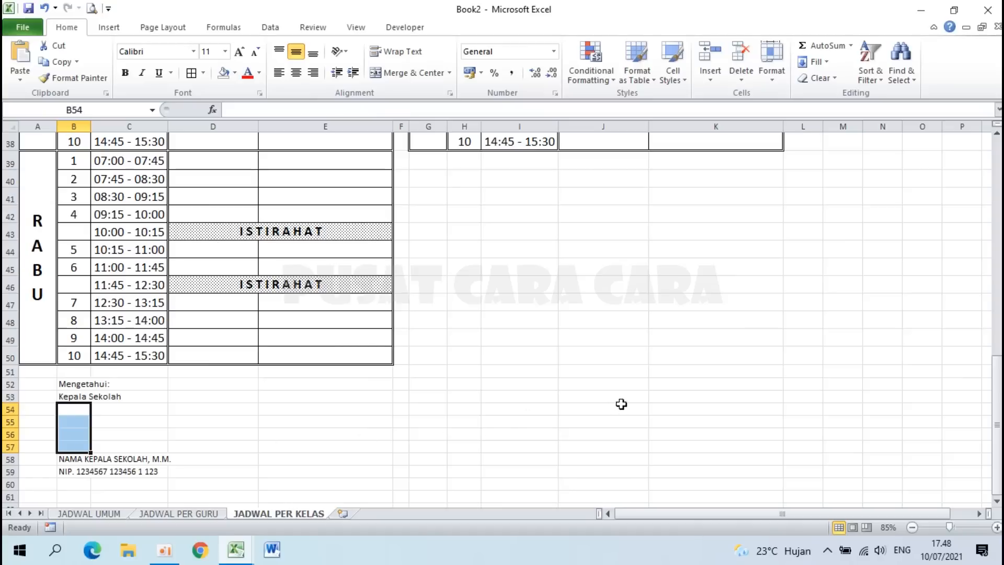
Step: Link J52 to the Surabaya date cell on the JADWAL UMUM sheet
click(603, 386)
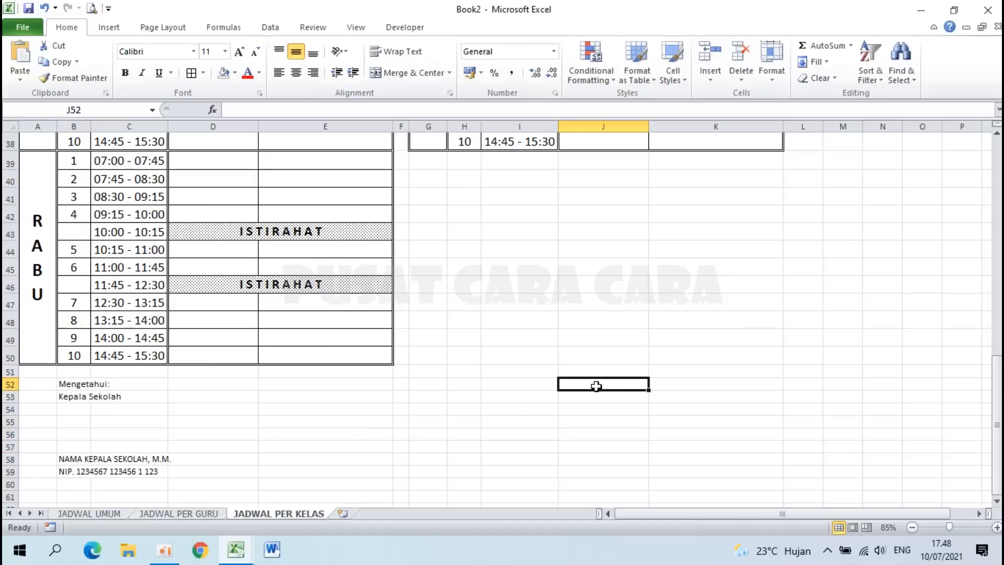
text(=)
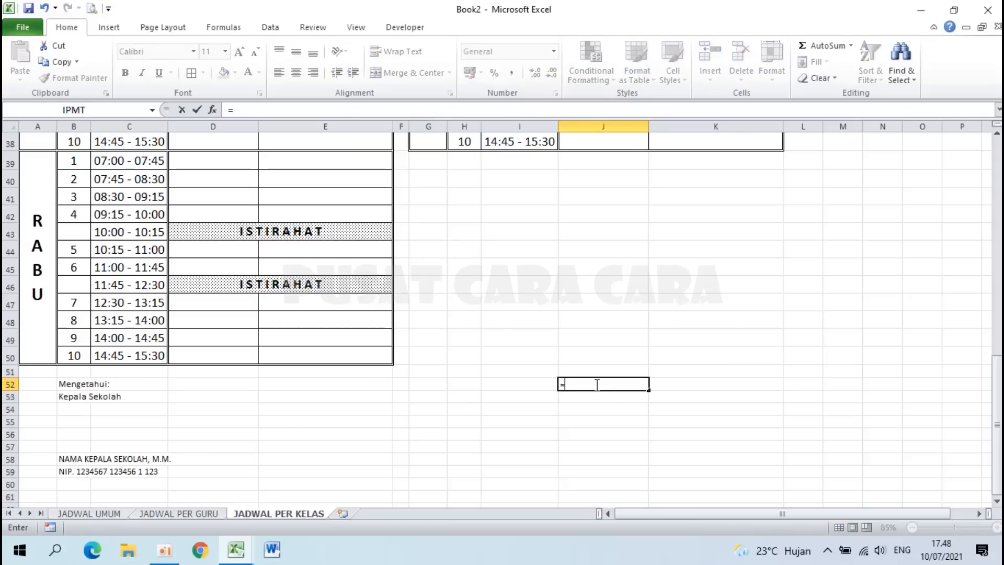
click(89, 513)
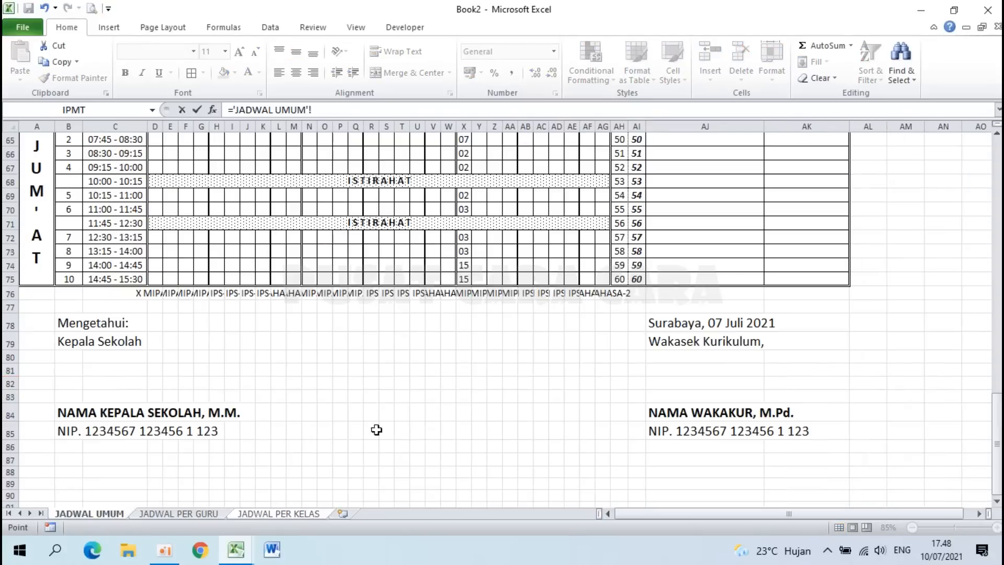
click(678, 325)
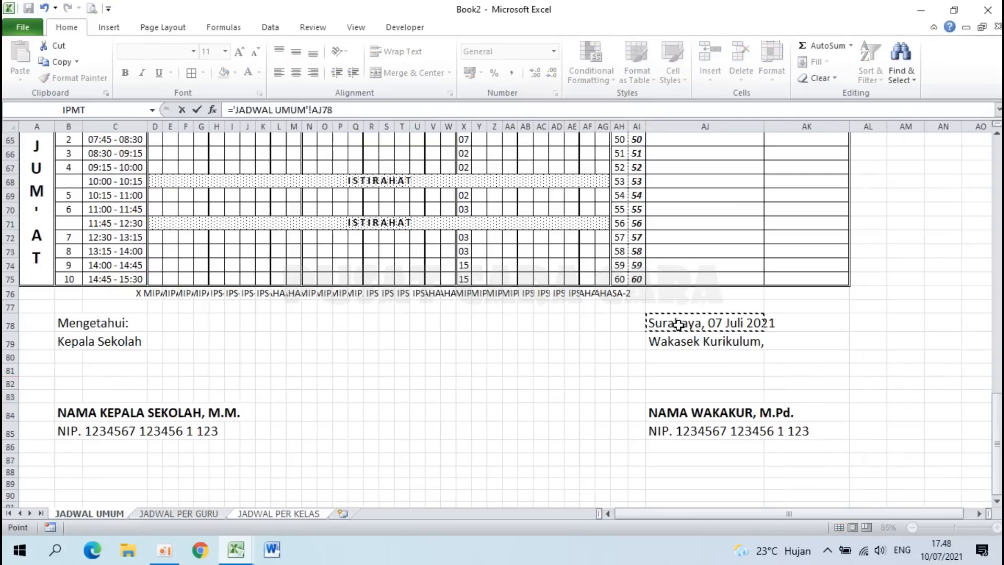
key(Return)
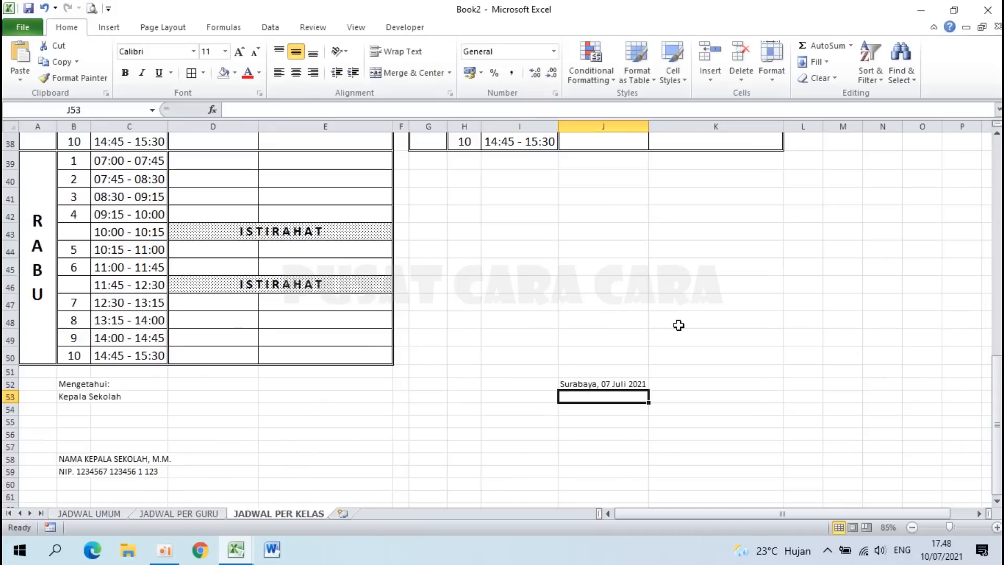
Step: Fill the J52 link down to J59, then select the whole signature block
click(605, 384)
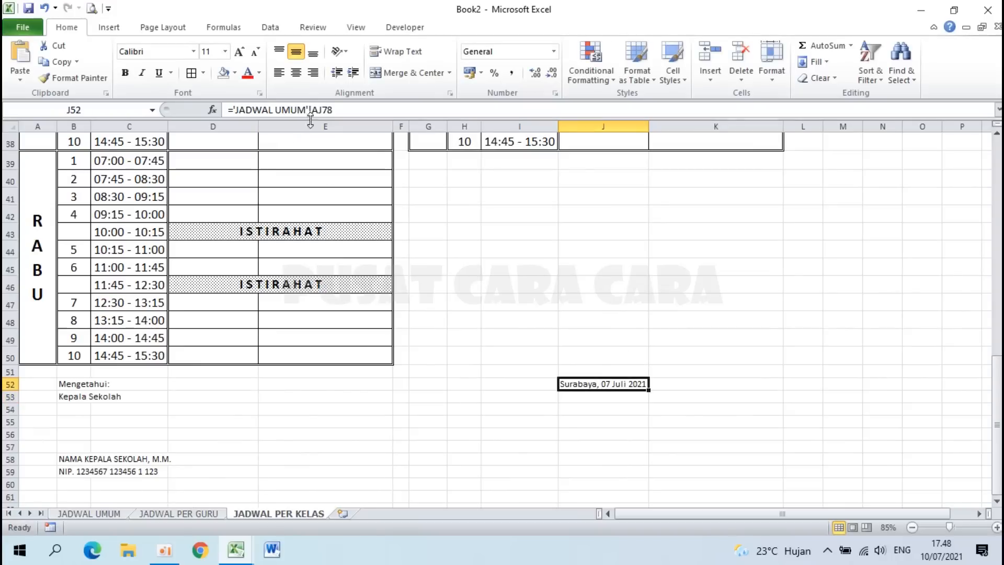
drag(648, 390, 635, 479)
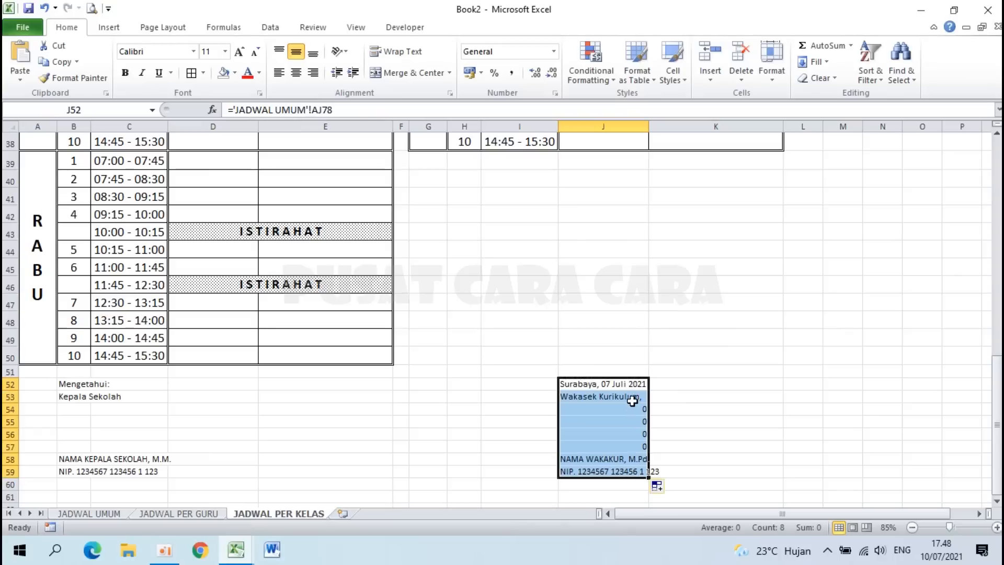
drag(631, 409, 633, 452)
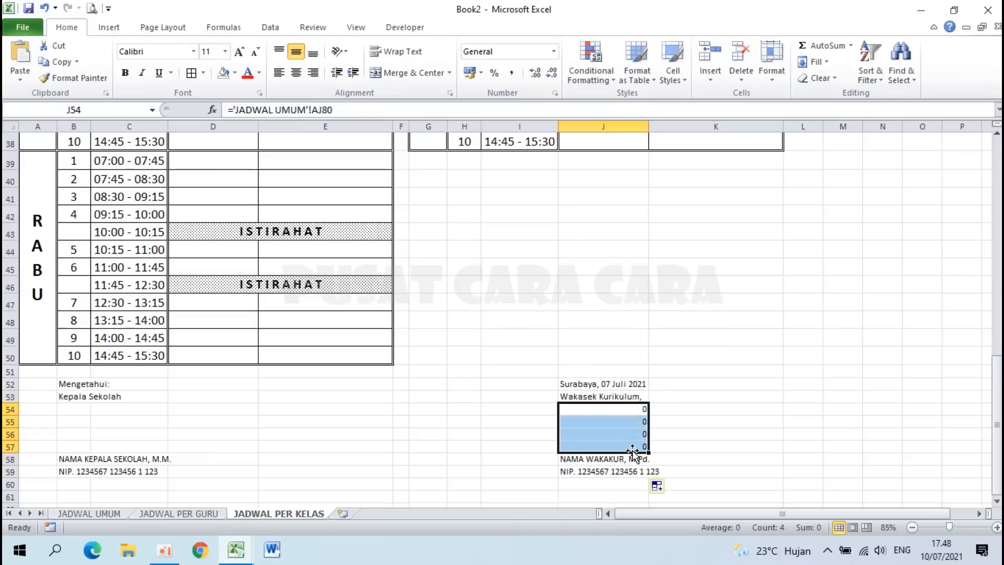
drag(62, 385, 577, 469)
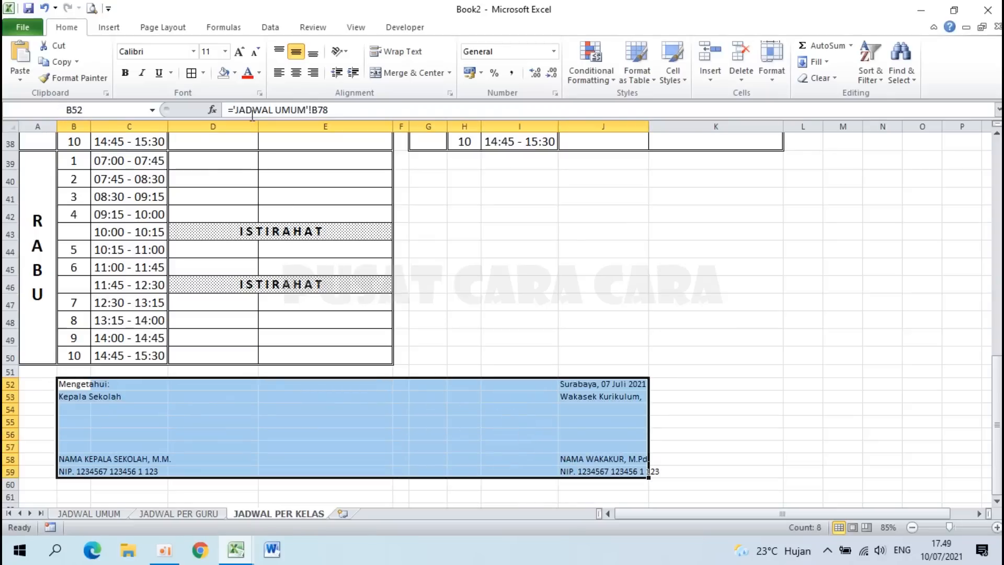
Step: Set the signature block text to font size 18
click(225, 51)
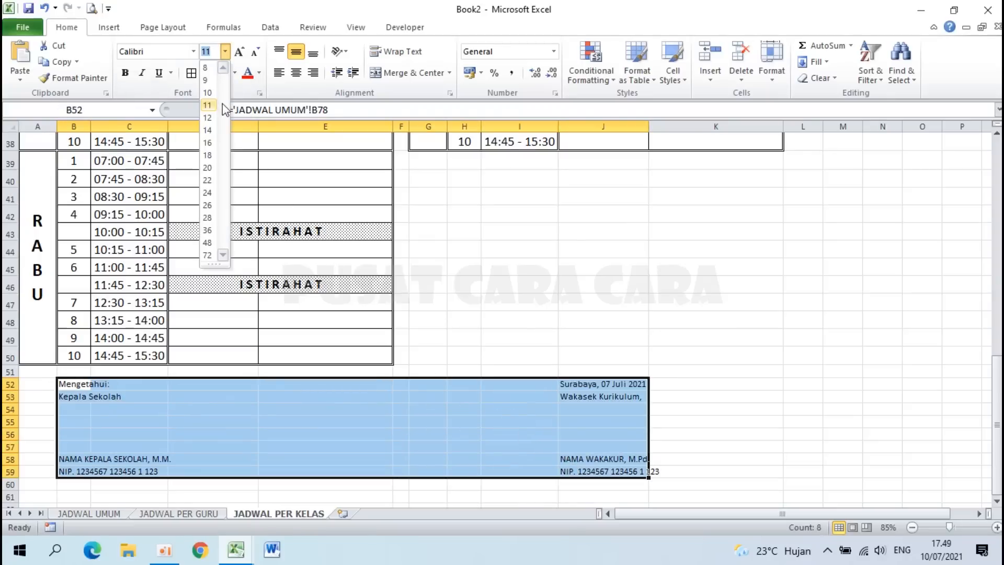
click(207, 155)
scroll(390, 340, down, 3)
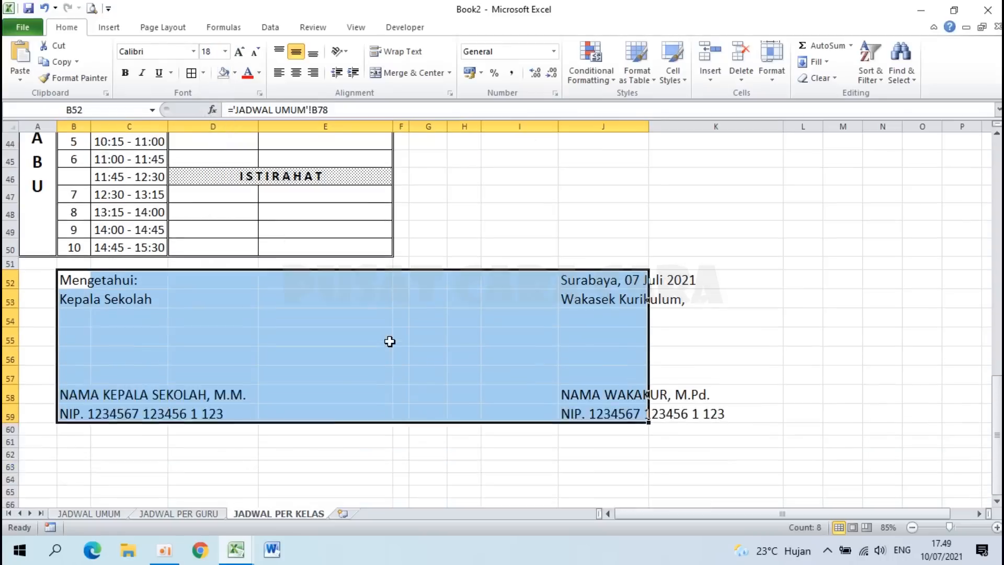
Step: Bold the signatories' names in row 58, then select the whole schedule A1:K59
drag(78, 343, 577, 347)
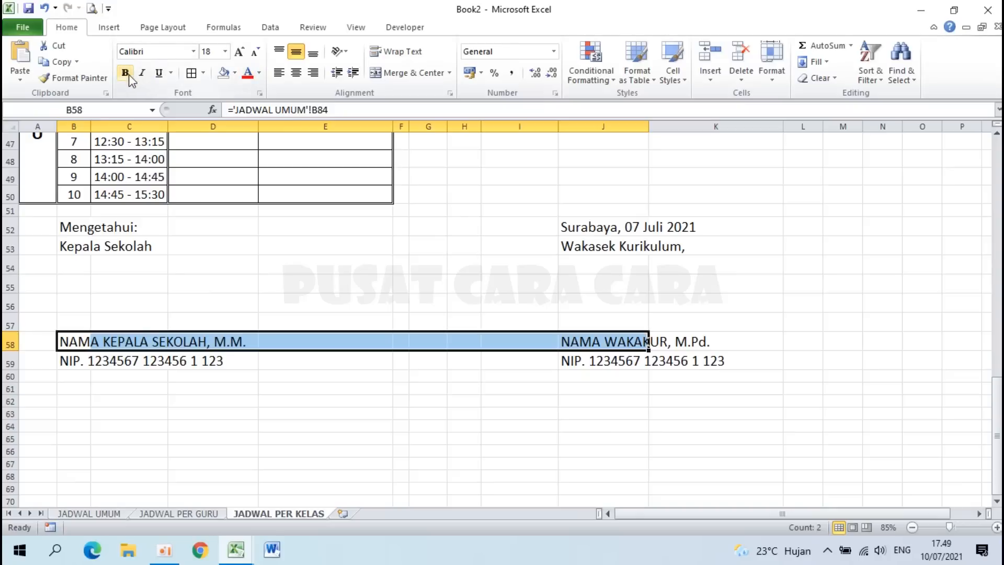
click(126, 73)
click(419, 283)
scroll(418, 282, up, 15)
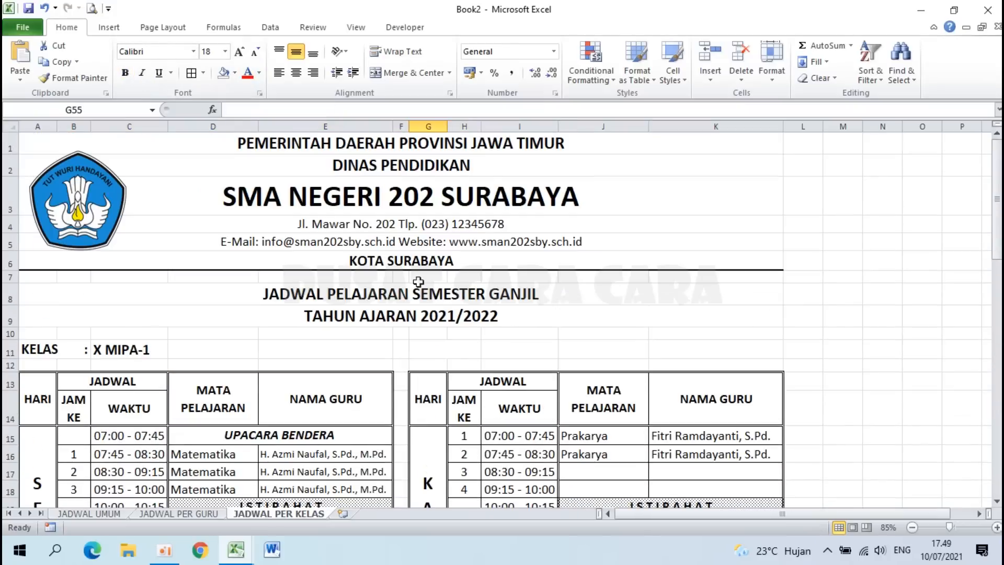
scroll(418, 282, down, 1)
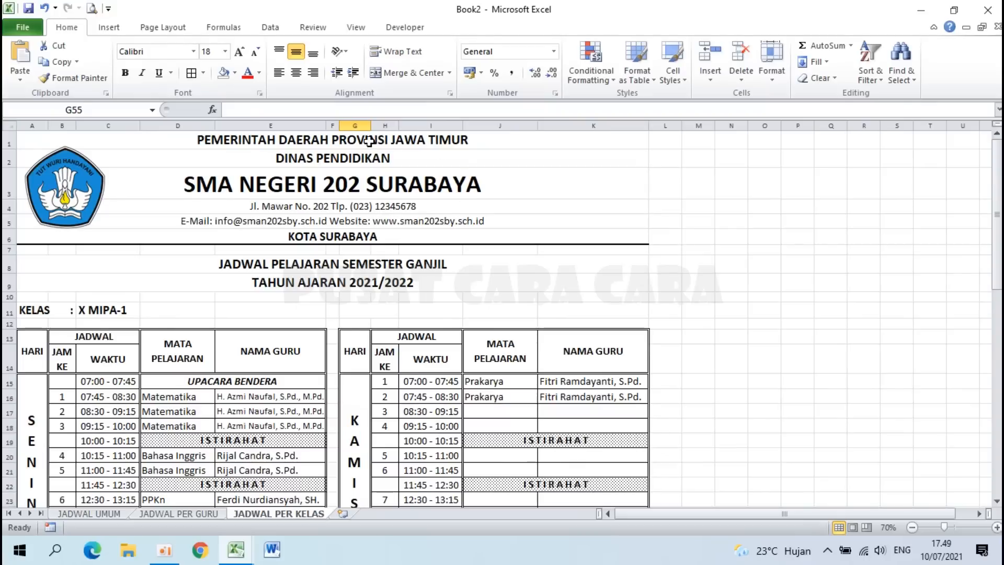
drag(370, 141, 433, 496)
scroll(434, 491, up, 12)
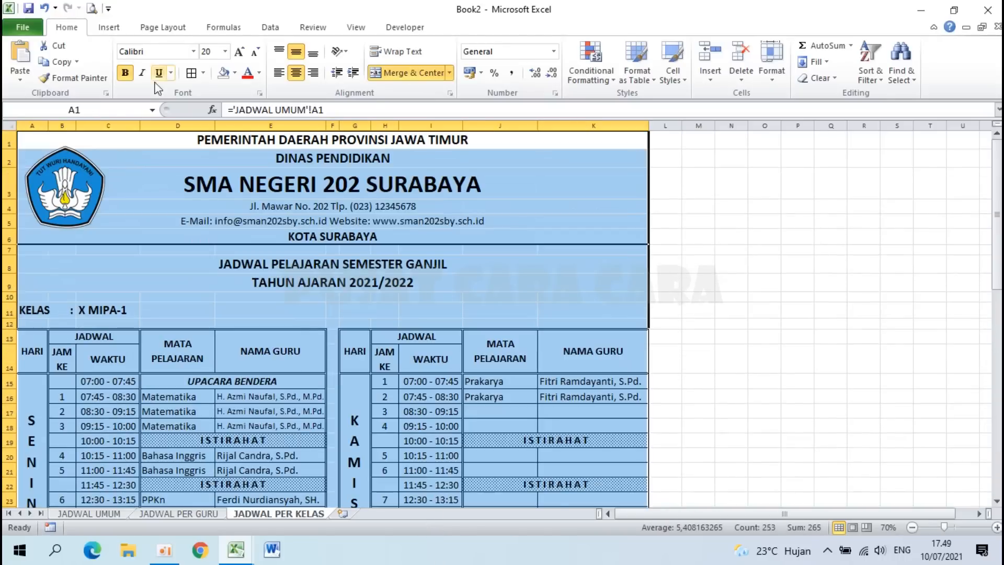
Step: Set the selected schedule as the print area in portrait and check Page Break Preview
click(159, 29)
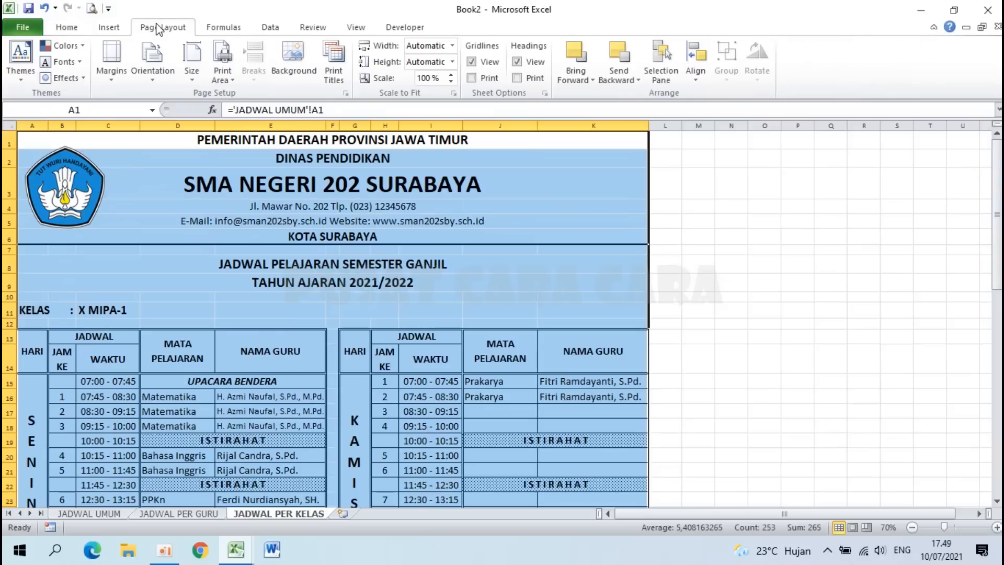
click(220, 68)
click(241, 95)
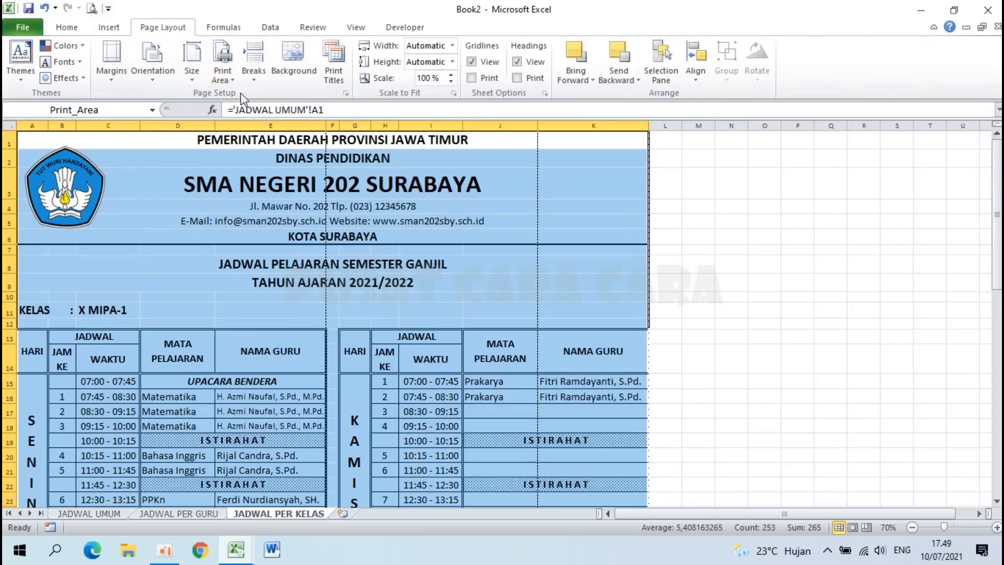
click(151, 61)
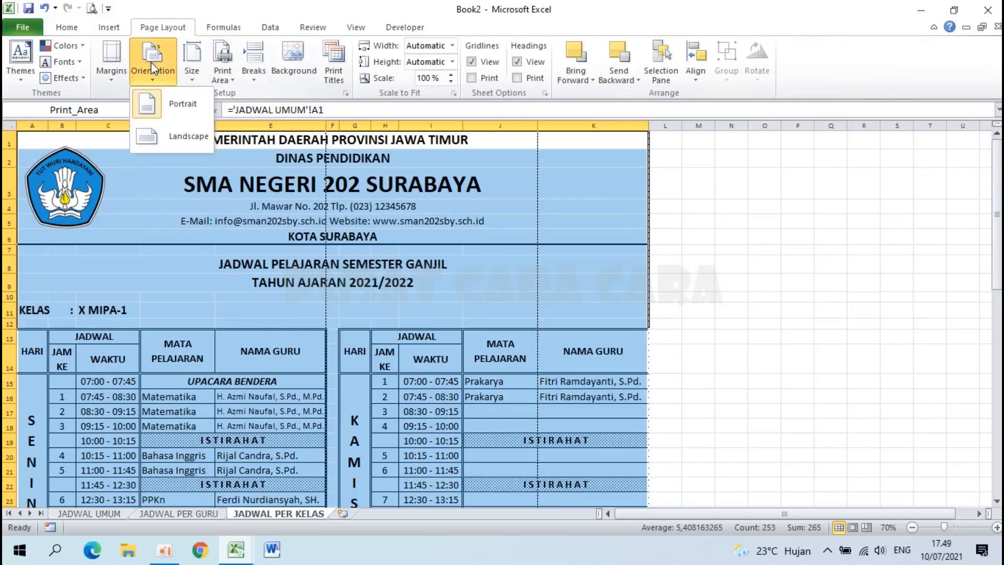
click(160, 97)
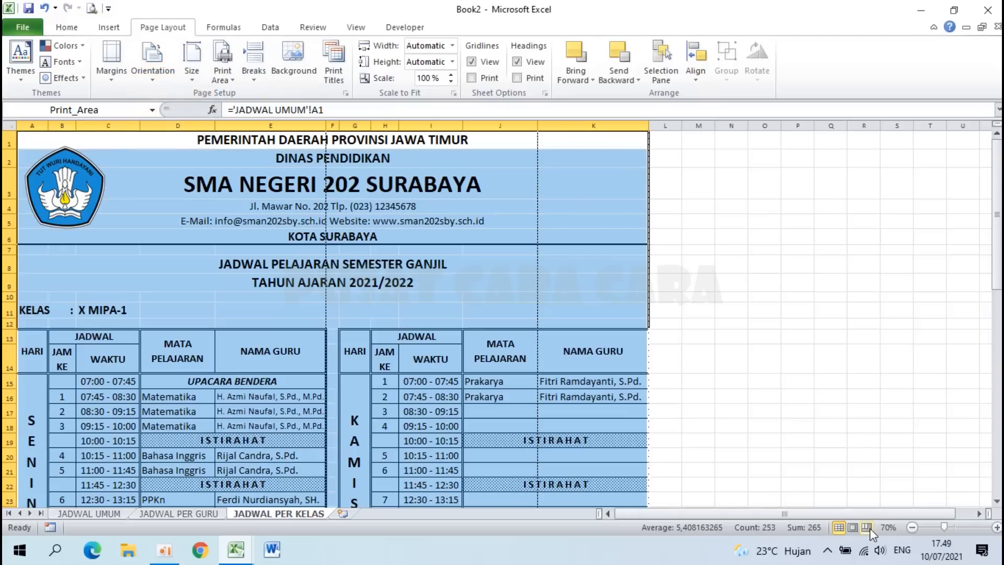
click(867, 527)
click(679, 400)
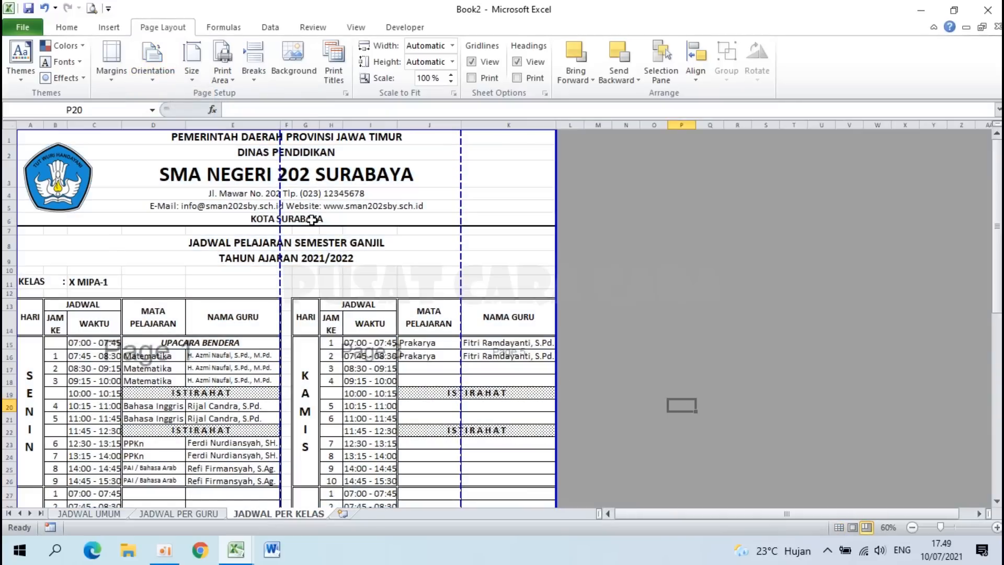
Step: Show the print preview of the schedule and bring up Page Setup
click(92, 9)
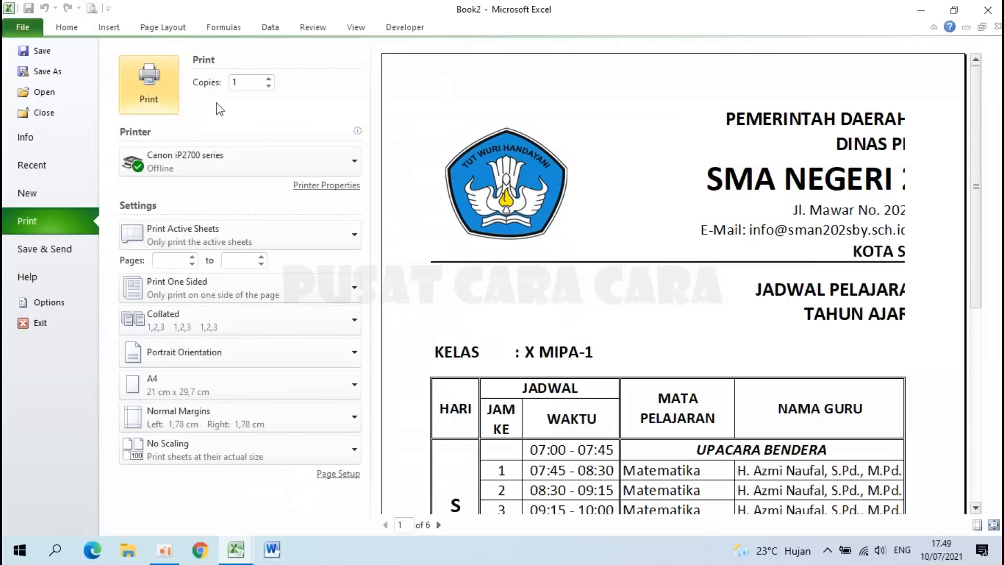
click(277, 154)
click(391, 135)
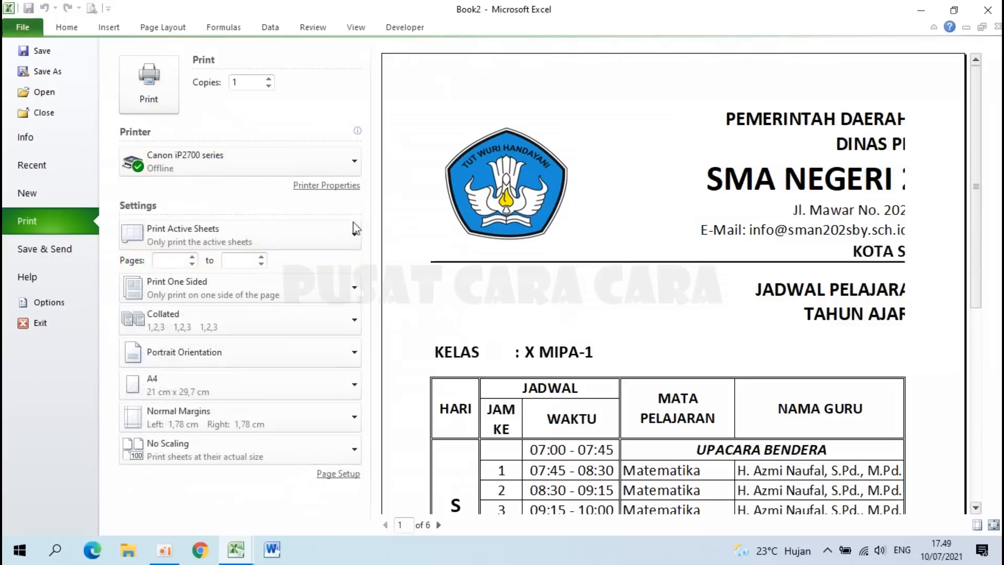
click(330, 475)
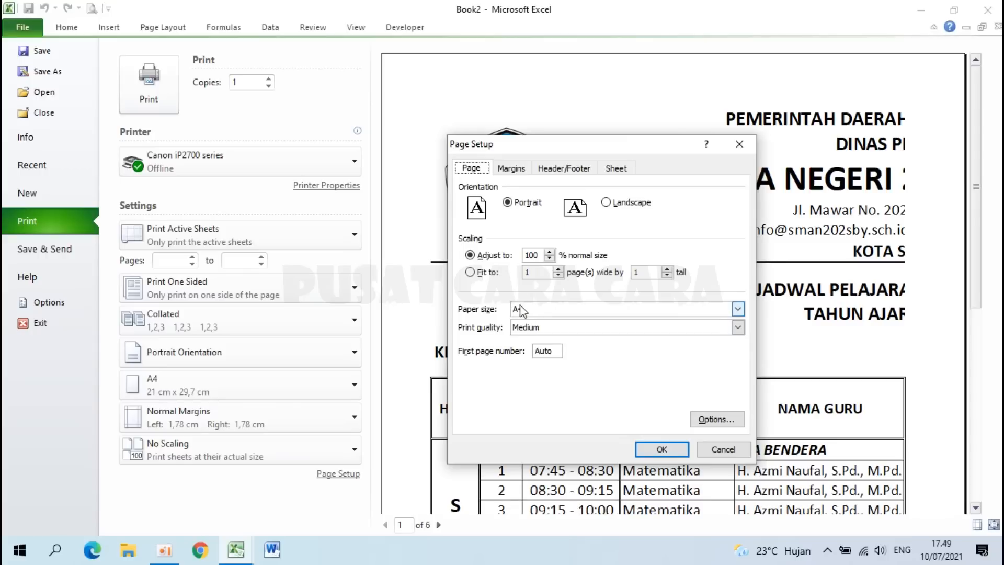
Step: Set margins to top 2 and left, right and bottom 1, centred horizontally
click(512, 169)
drag(605, 202, 585, 203)
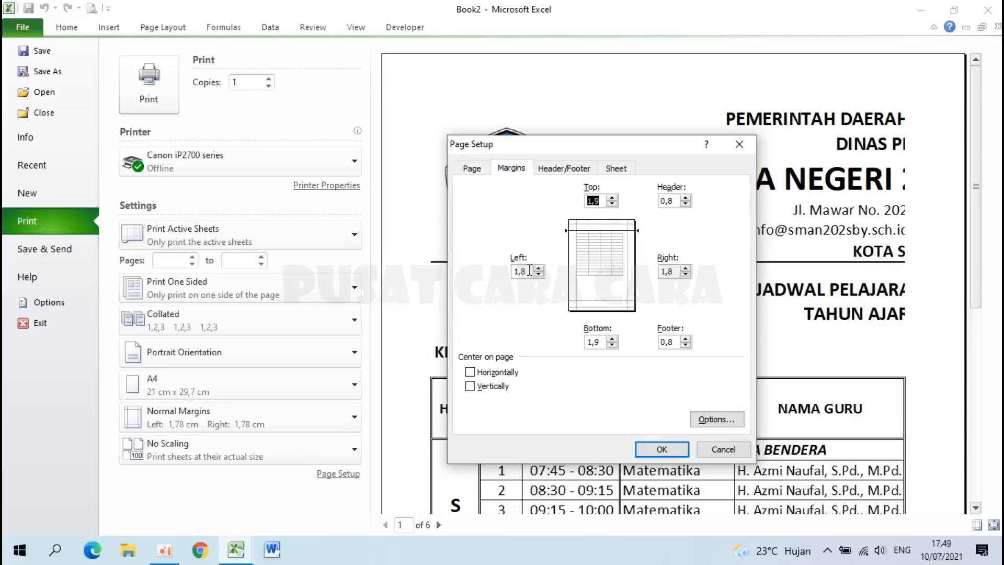
drag(530, 272, 514, 272)
text(1)
drag(676, 269, 652, 271)
text(1)
drag(601, 341, 587, 342)
text(1)
click(490, 373)
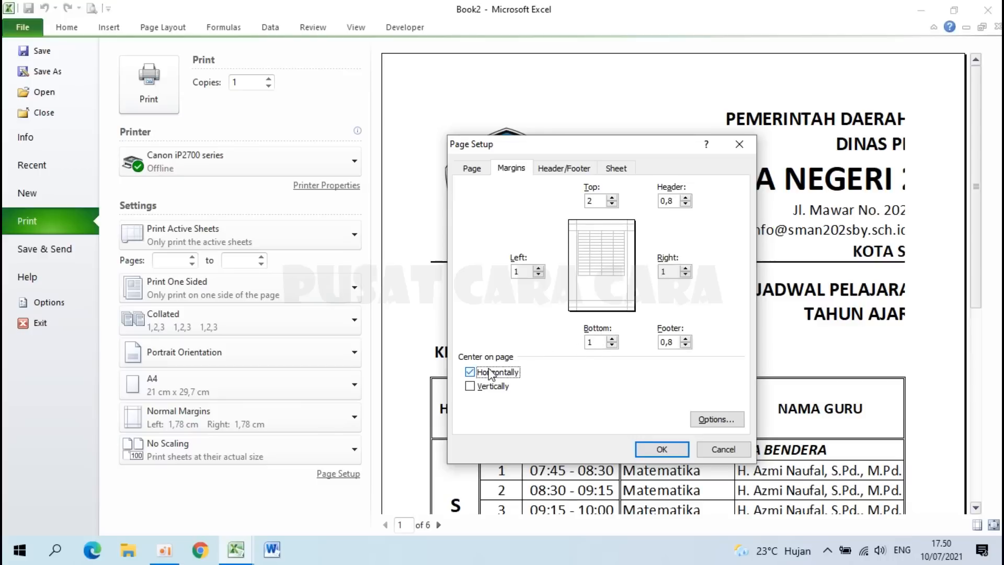
click(662, 451)
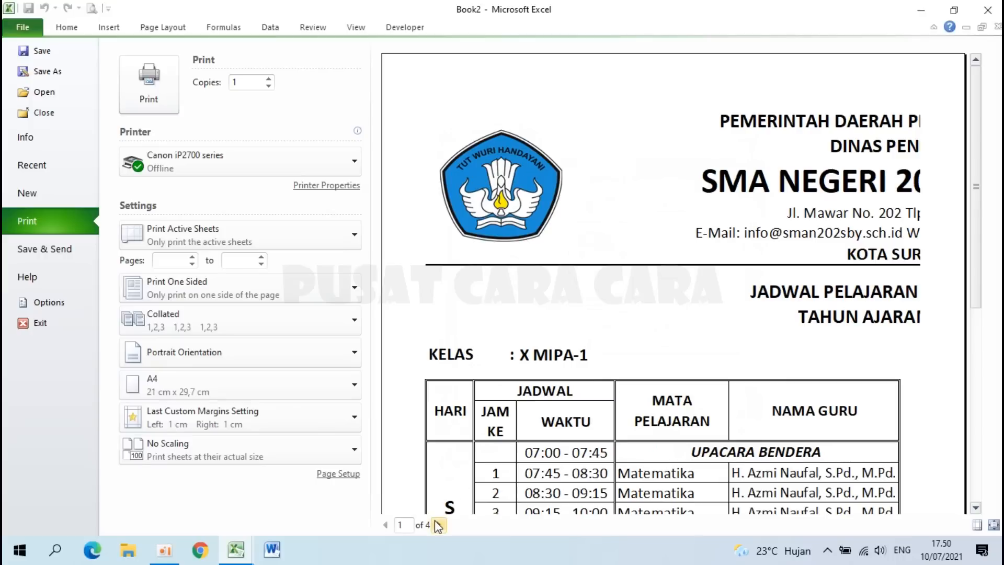
Step: Drag the page break right so all schedule columns fit on page one
click(24, 28)
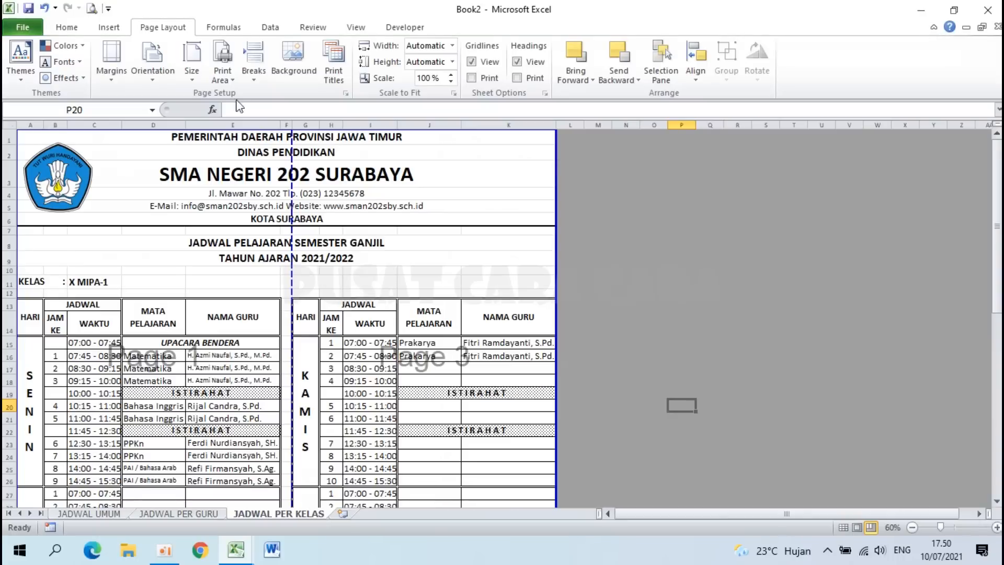
drag(291, 187, 558, 205)
scroll(400, 313, down, 8)
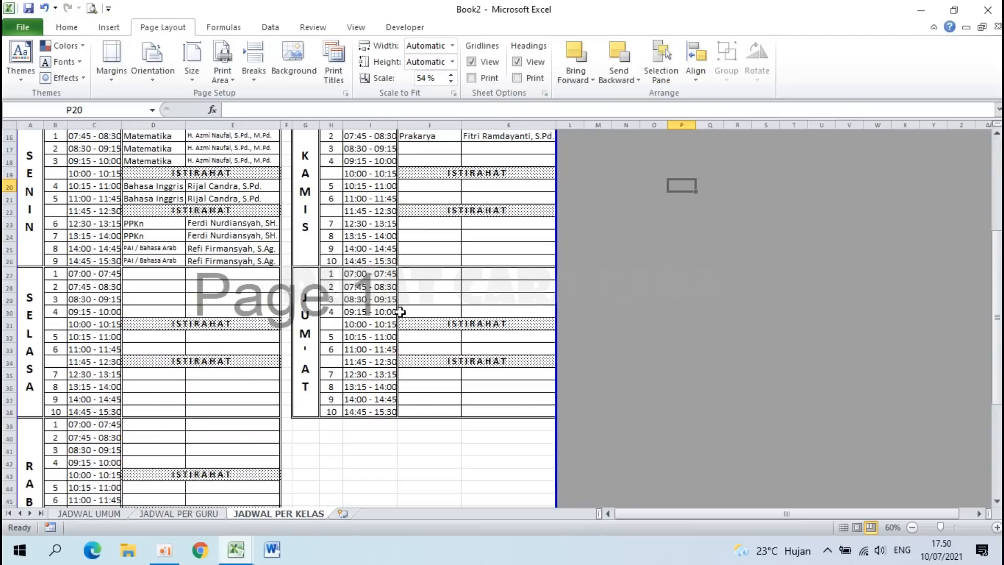
scroll(400, 312, down, 5)
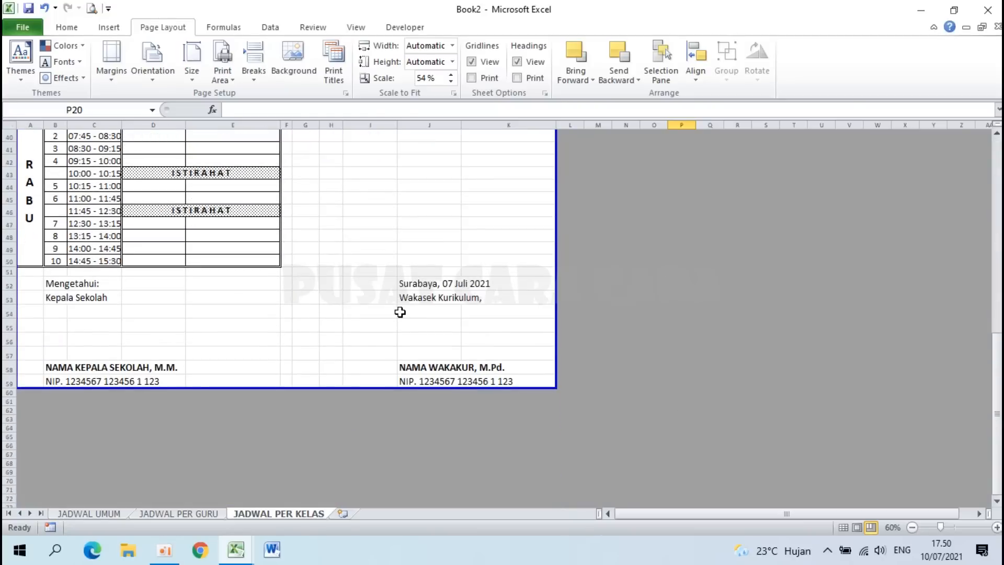
scroll(400, 312, up, 13)
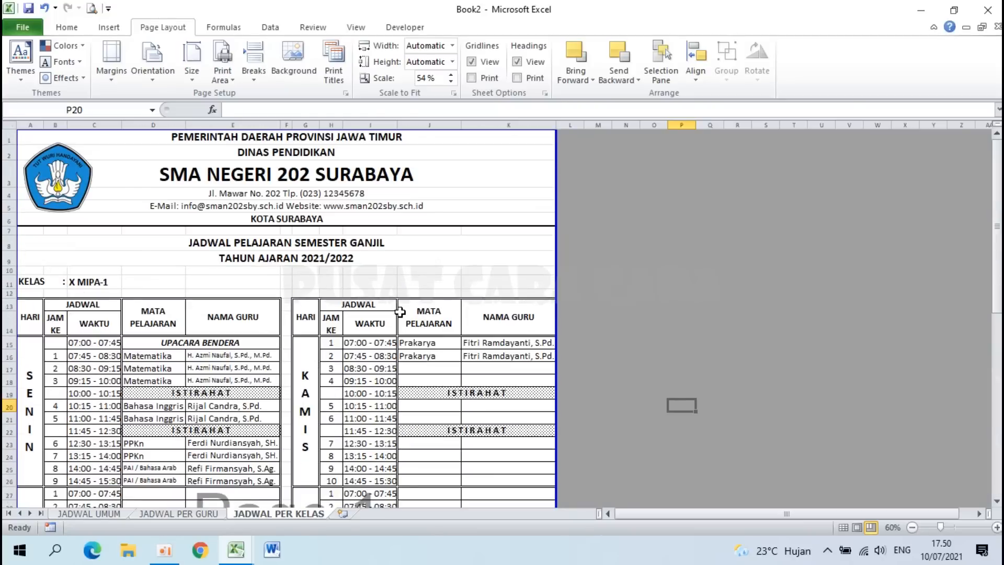
Step: Check in print preview that the whole schedule fits on one page
click(93, 8)
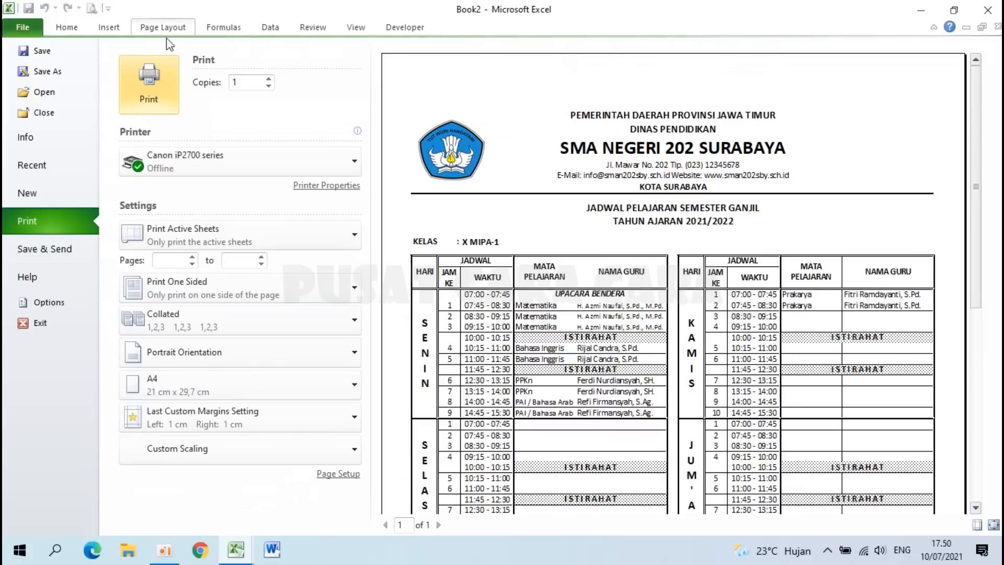
click(594, 200)
click(595, 197)
key(Escape)
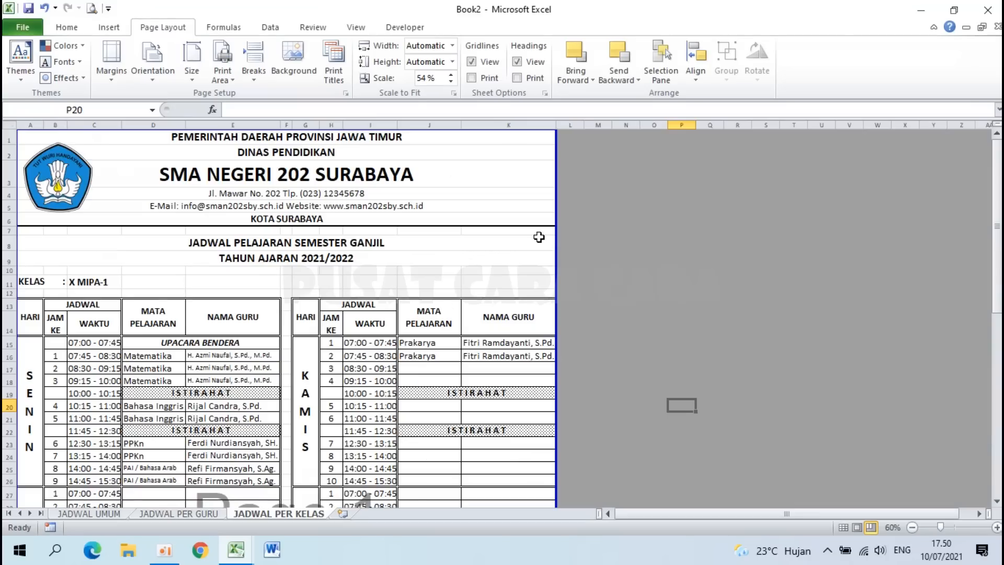
Step: Look over the JADWAL UMUM, JADWAL PER GURU and JADWAL PER KELAS sheets, ending on JADWAL UMUM
click(107, 515)
scroll(224, 375, up, 10)
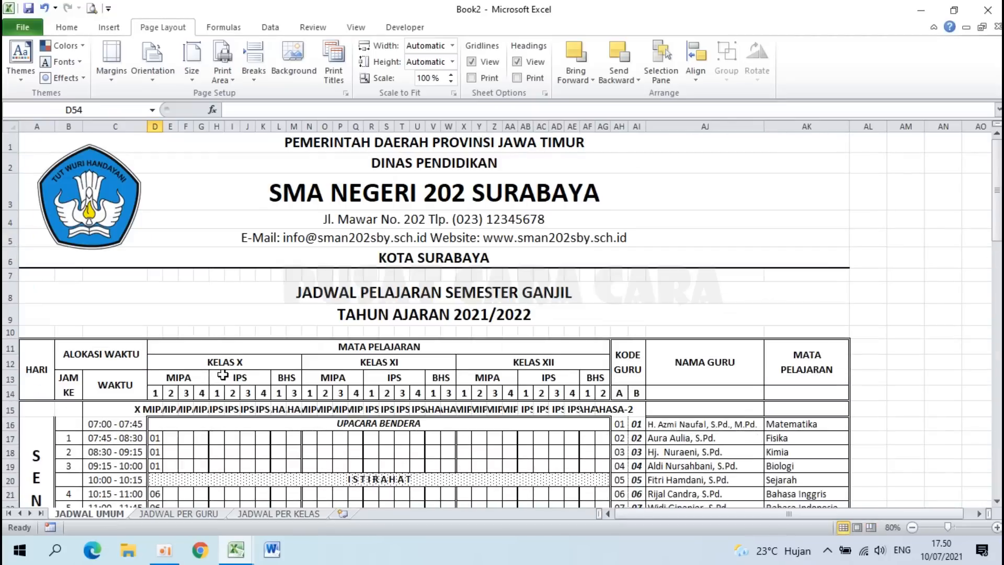
click(179, 514)
scroll(287, 420, up, 10)
click(286, 420)
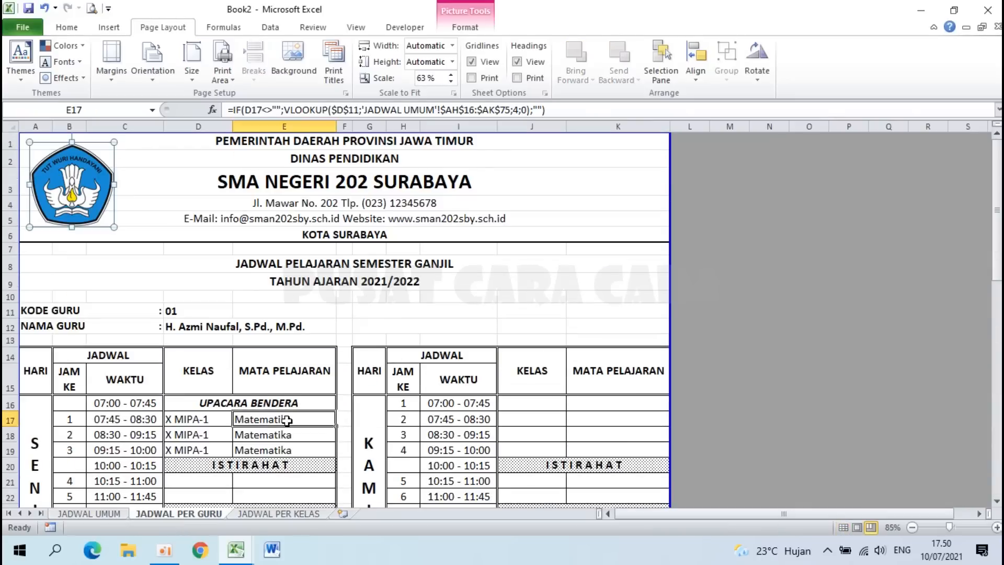
click(287, 514)
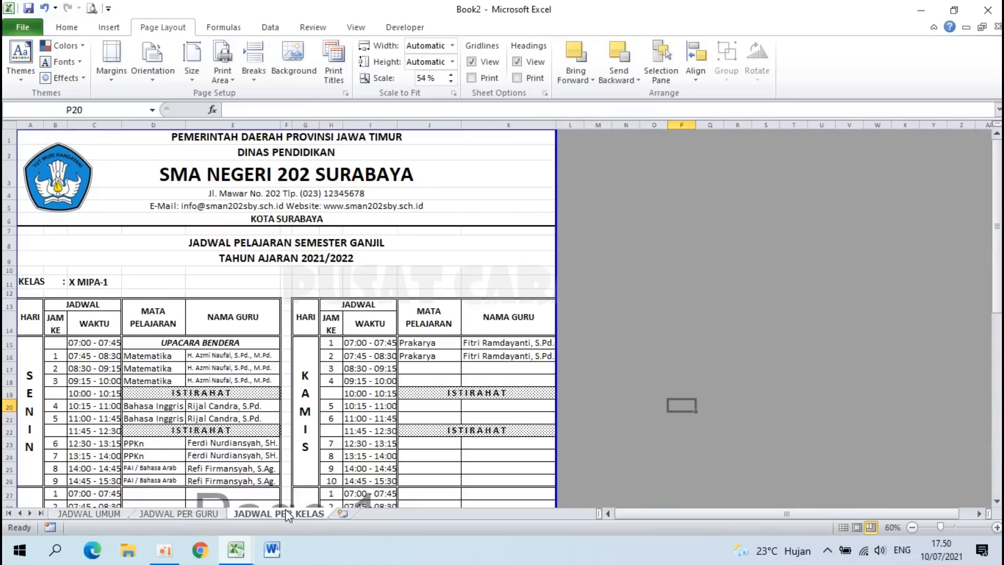
click(83, 512)
scroll(160, 371, down, 4)
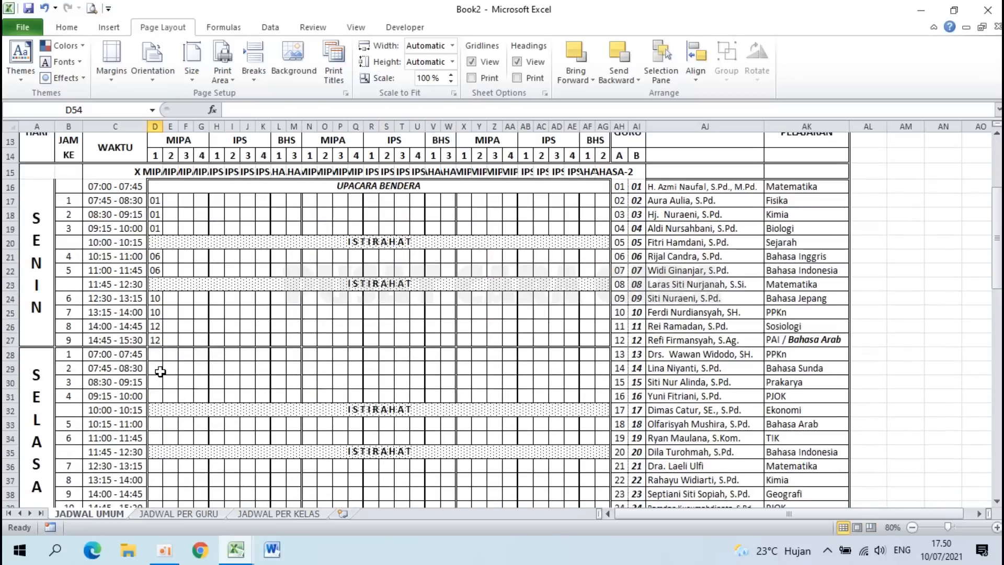
scroll(160, 372, down, 13)
scroll(160, 371, up, 11)
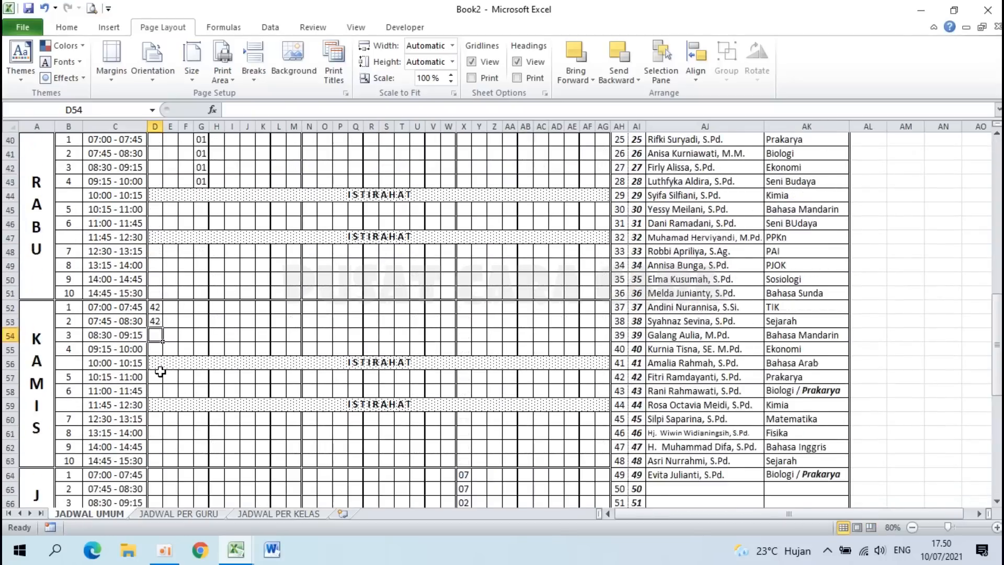
scroll(160, 371, up, 6)
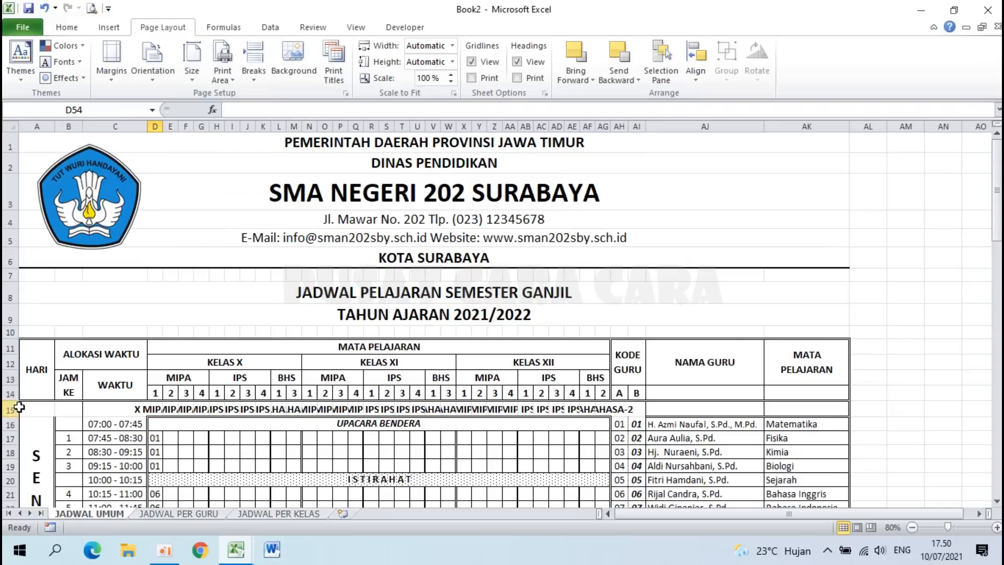
Step: Hide the class-code helper row 15 and row 76 on JADWAL UMUM
click(9, 410)
right_click(10, 410)
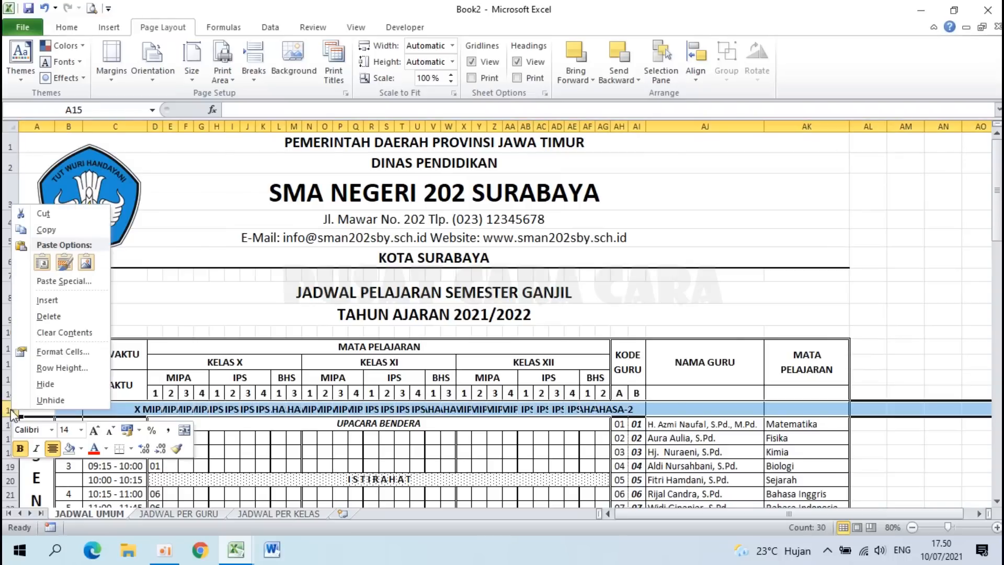
click(30, 388)
click(172, 439)
scroll(176, 432, down, 5)
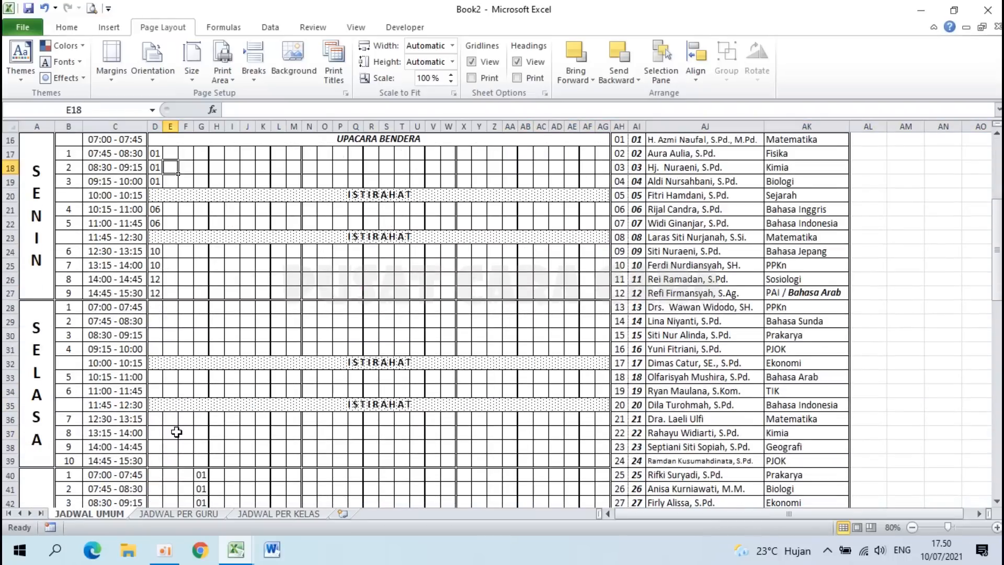
scroll(176, 432, down, 17)
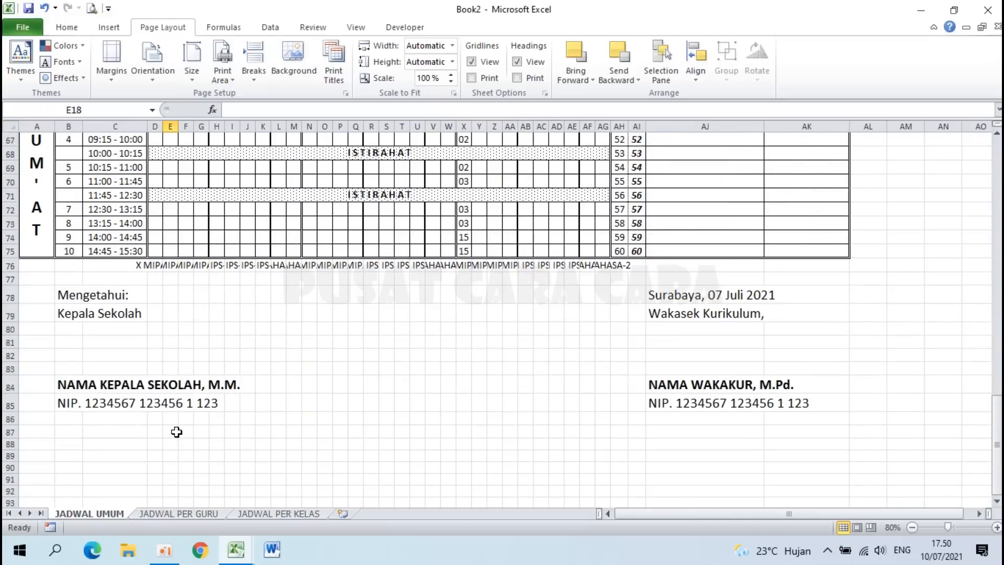
right_click(11, 266)
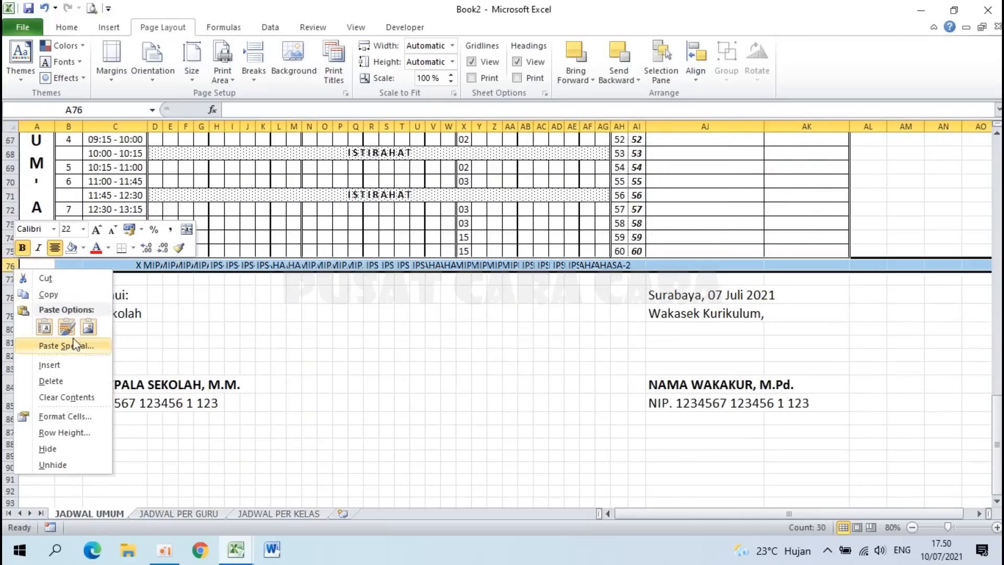
click(73, 448)
scroll(436, 291, up, 1)
scroll(436, 292, up, 19)
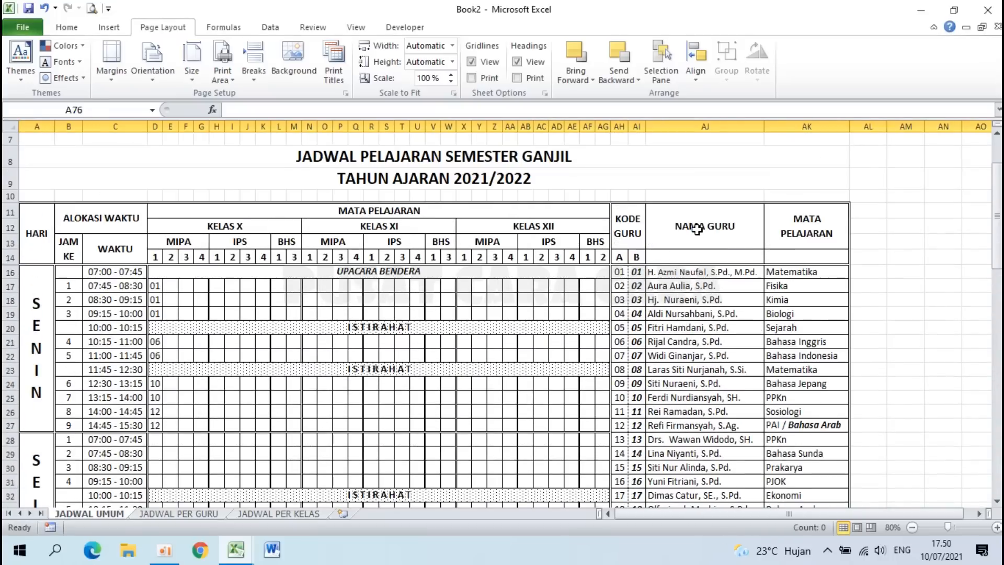
Step: Merge and centre the NAMA GURU header over AJ11:AJ14
drag(697, 229, 701, 256)
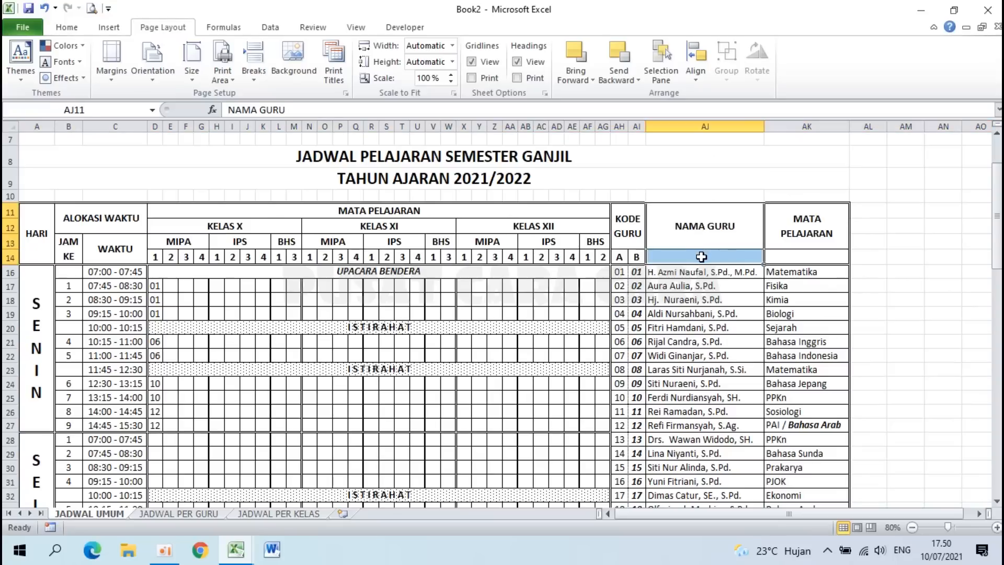
click(67, 27)
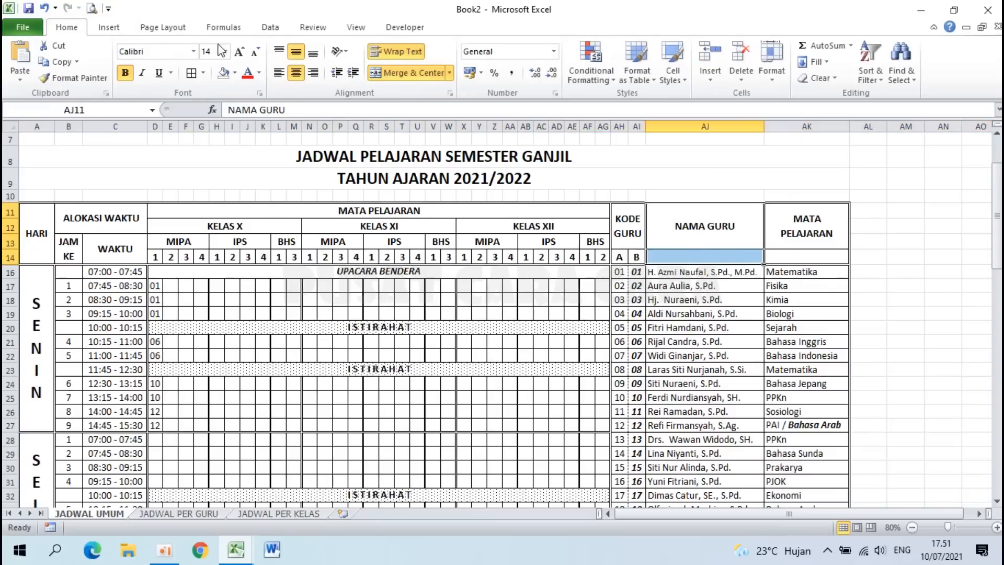
click(396, 73)
click(396, 73)
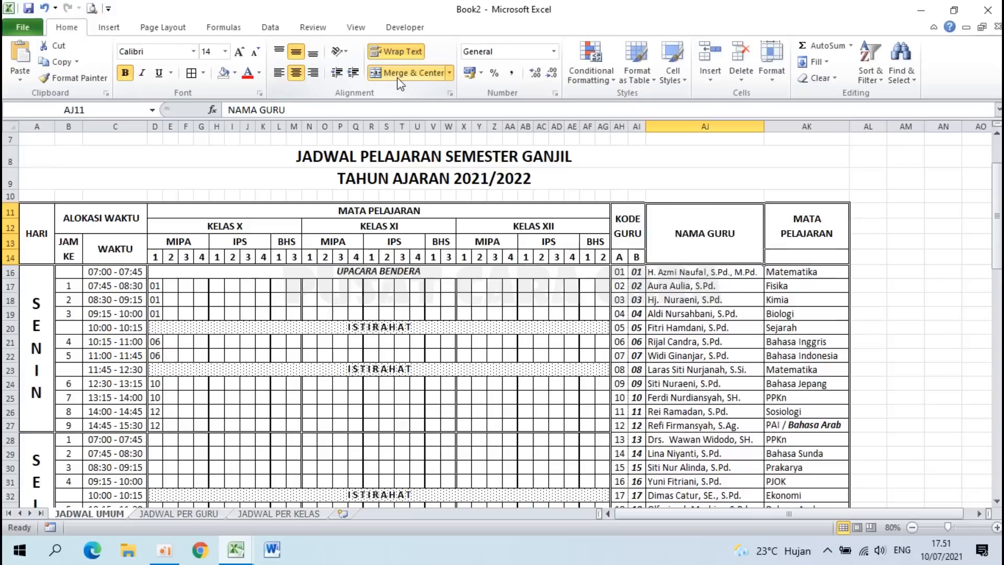
click(765, 313)
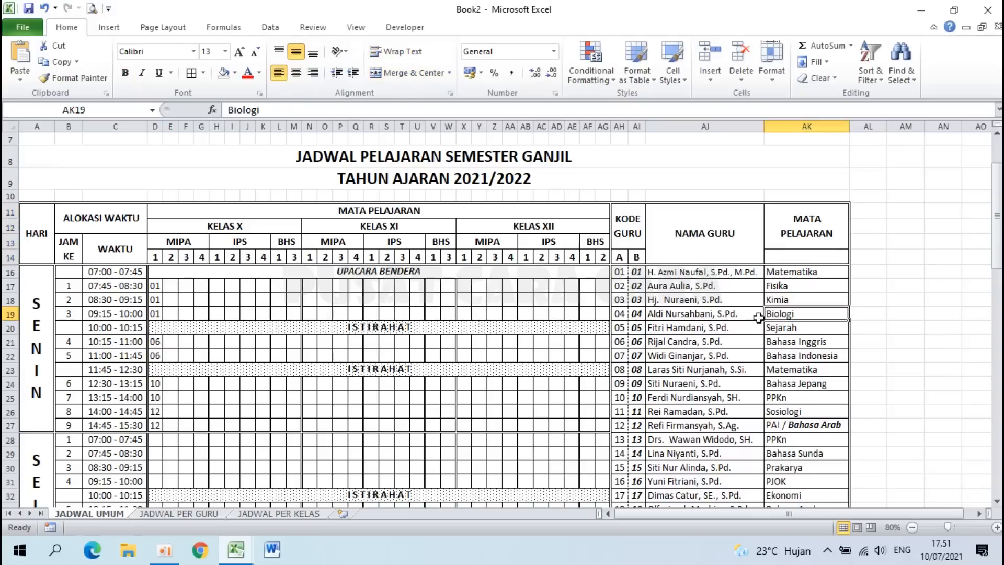
Step: Merge the MATA PELAJARAN header over AK11:AK14, then select header A11:AK14 for fill colour
click(798, 226)
drag(801, 246, 800, 257)
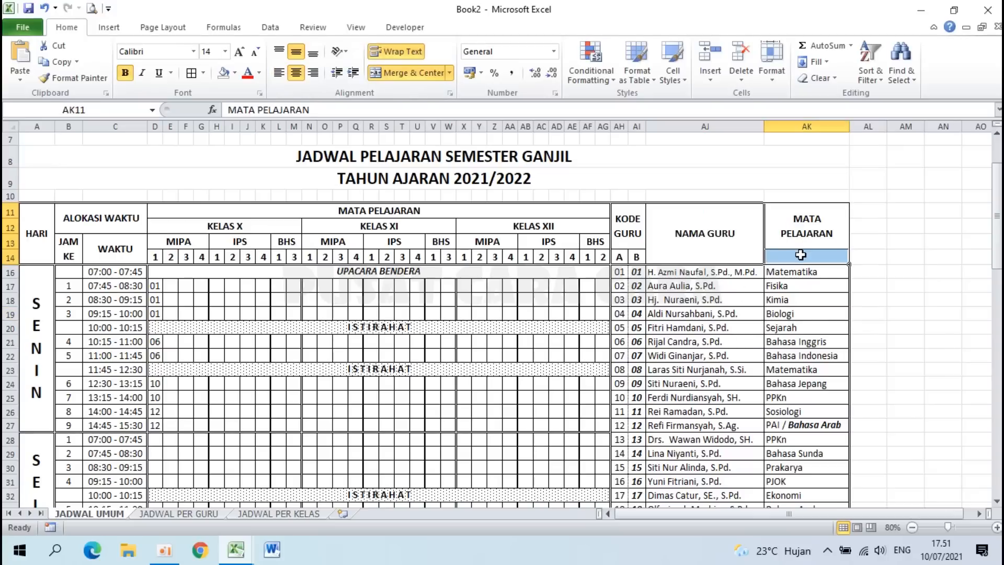
click(413, 76)
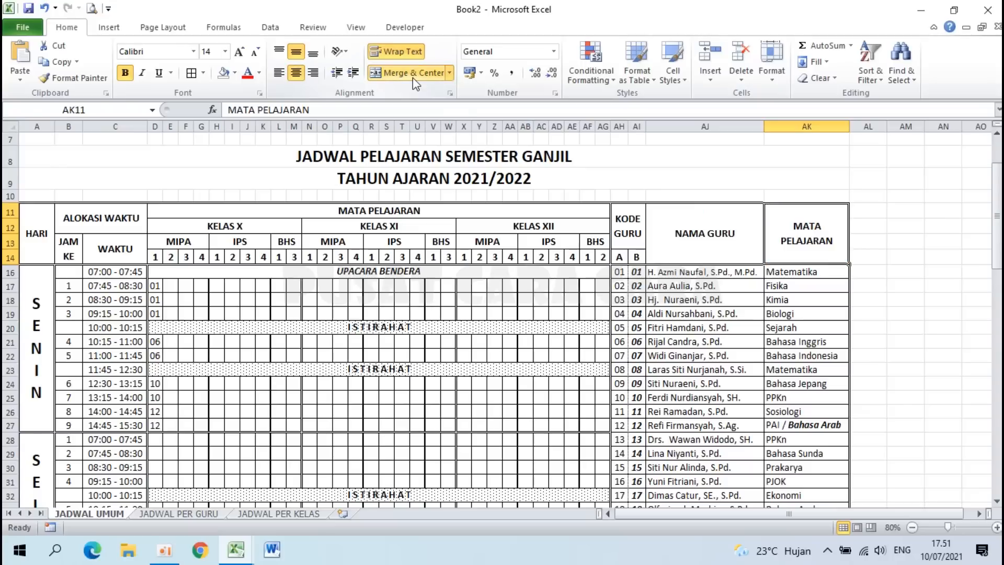
click(822, 345)
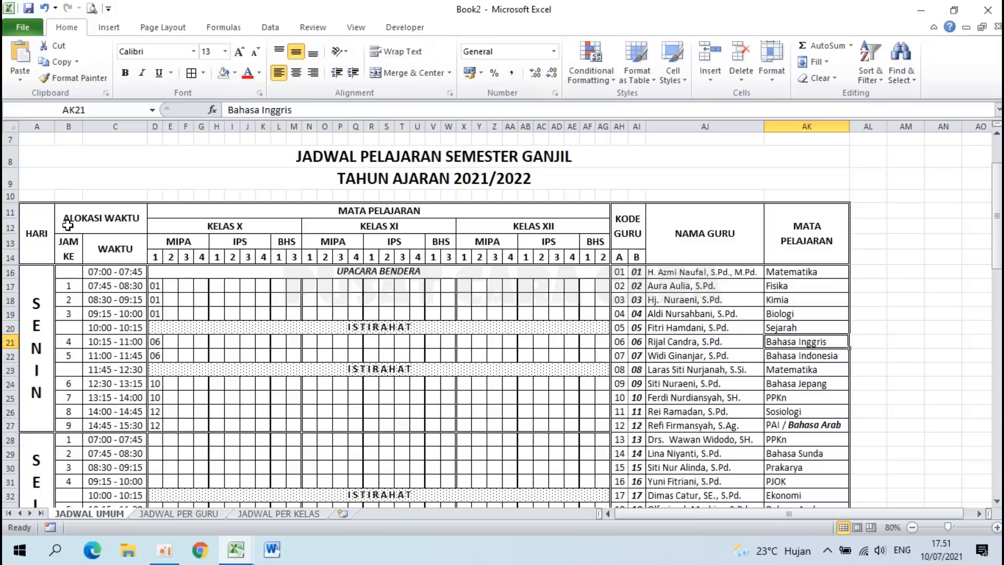
drag(29, 243, 811, 238)
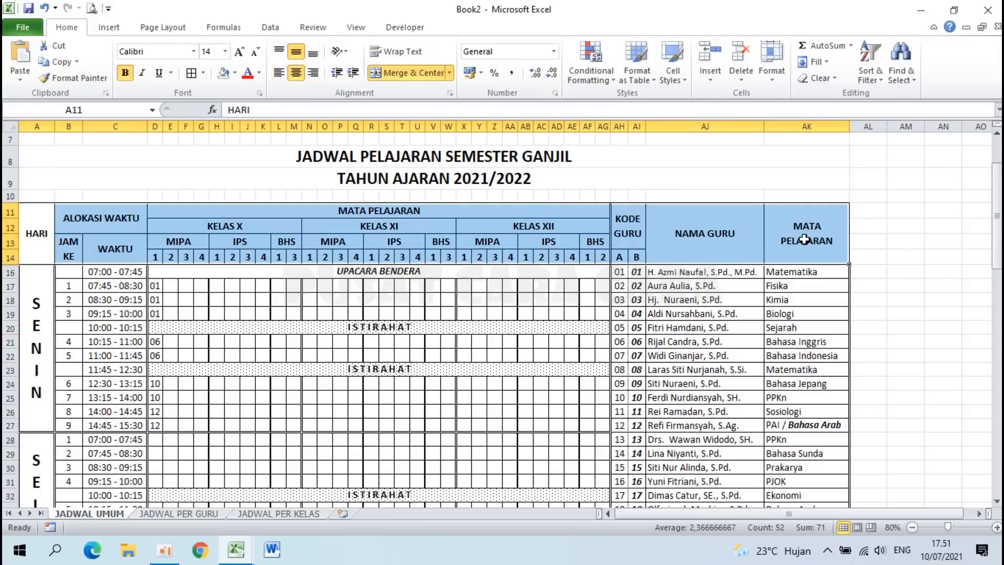
click(235, 73)
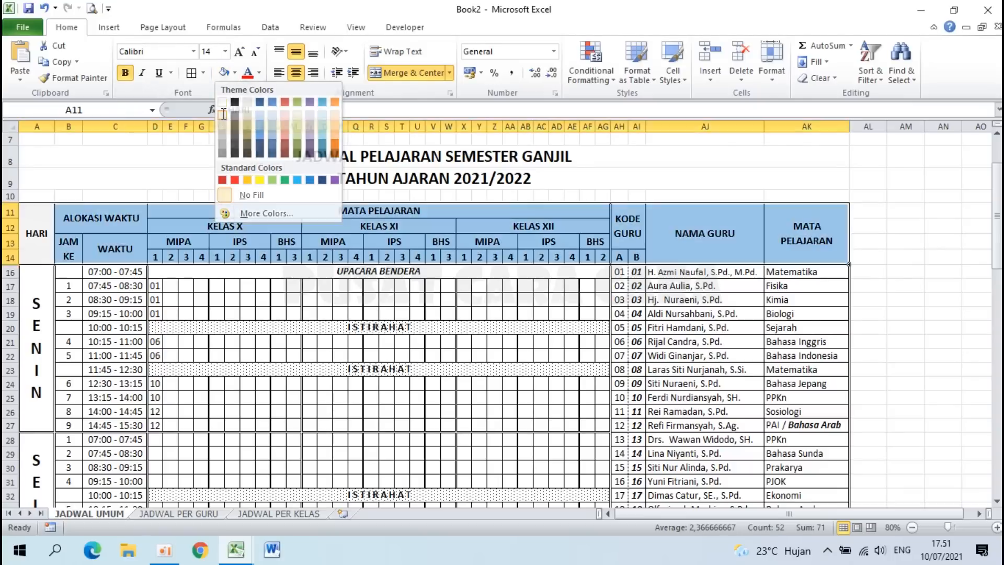